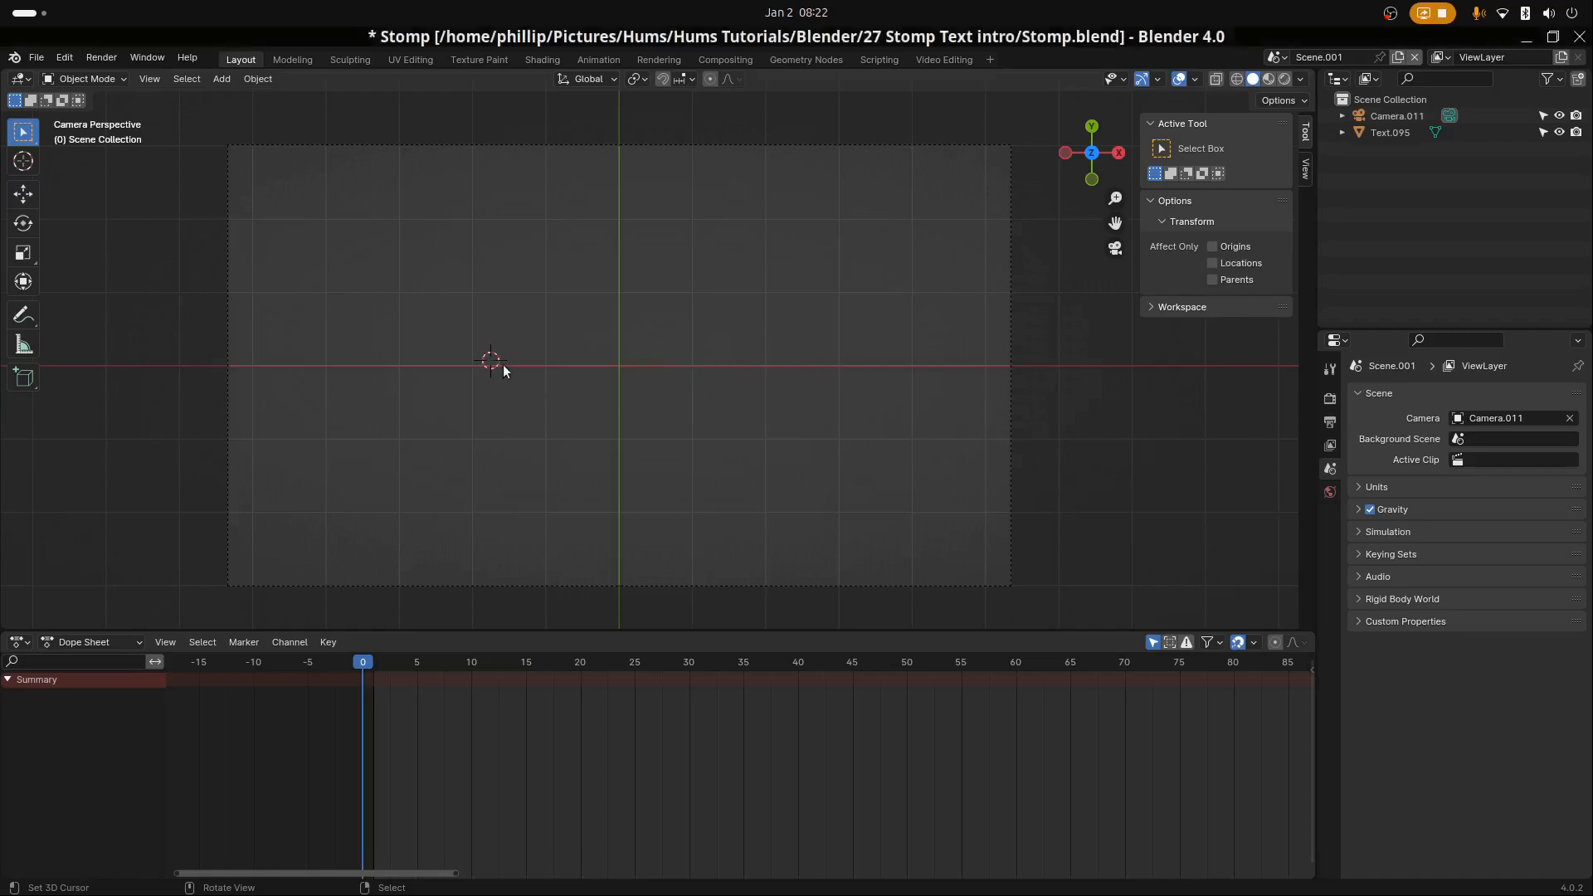
Add a mesh plane and scale it up uniformly to about 3.07 times its size
{"action": "key", "text": "shift+a"}
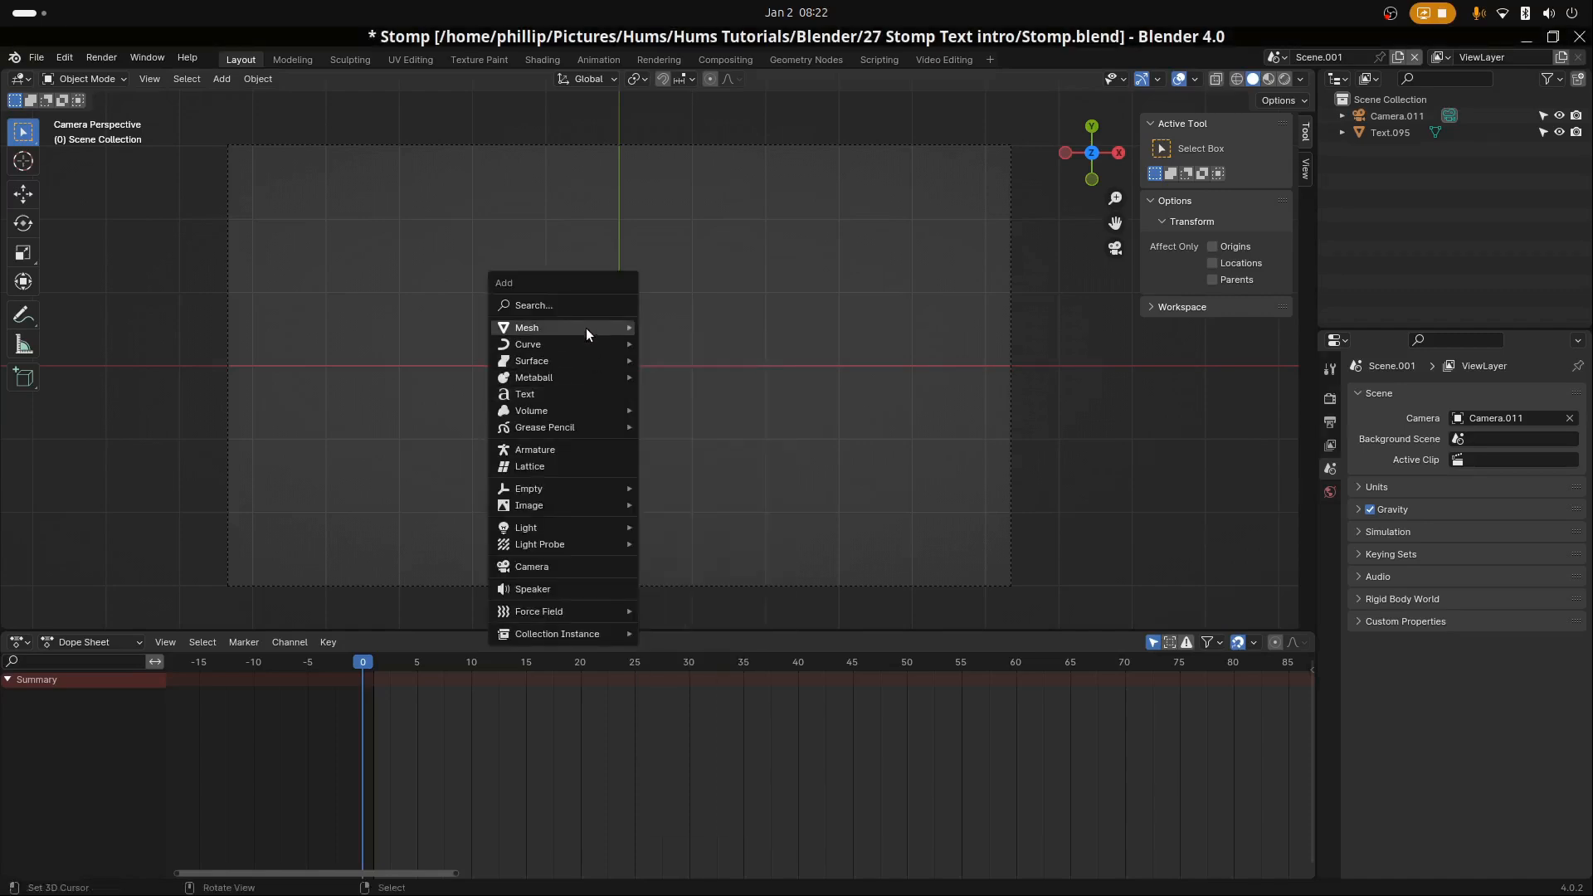
{"action": "mouse_move", "coordinate": [586, 326]}
{"action": "left_click", "coordinate": [706, 334]}
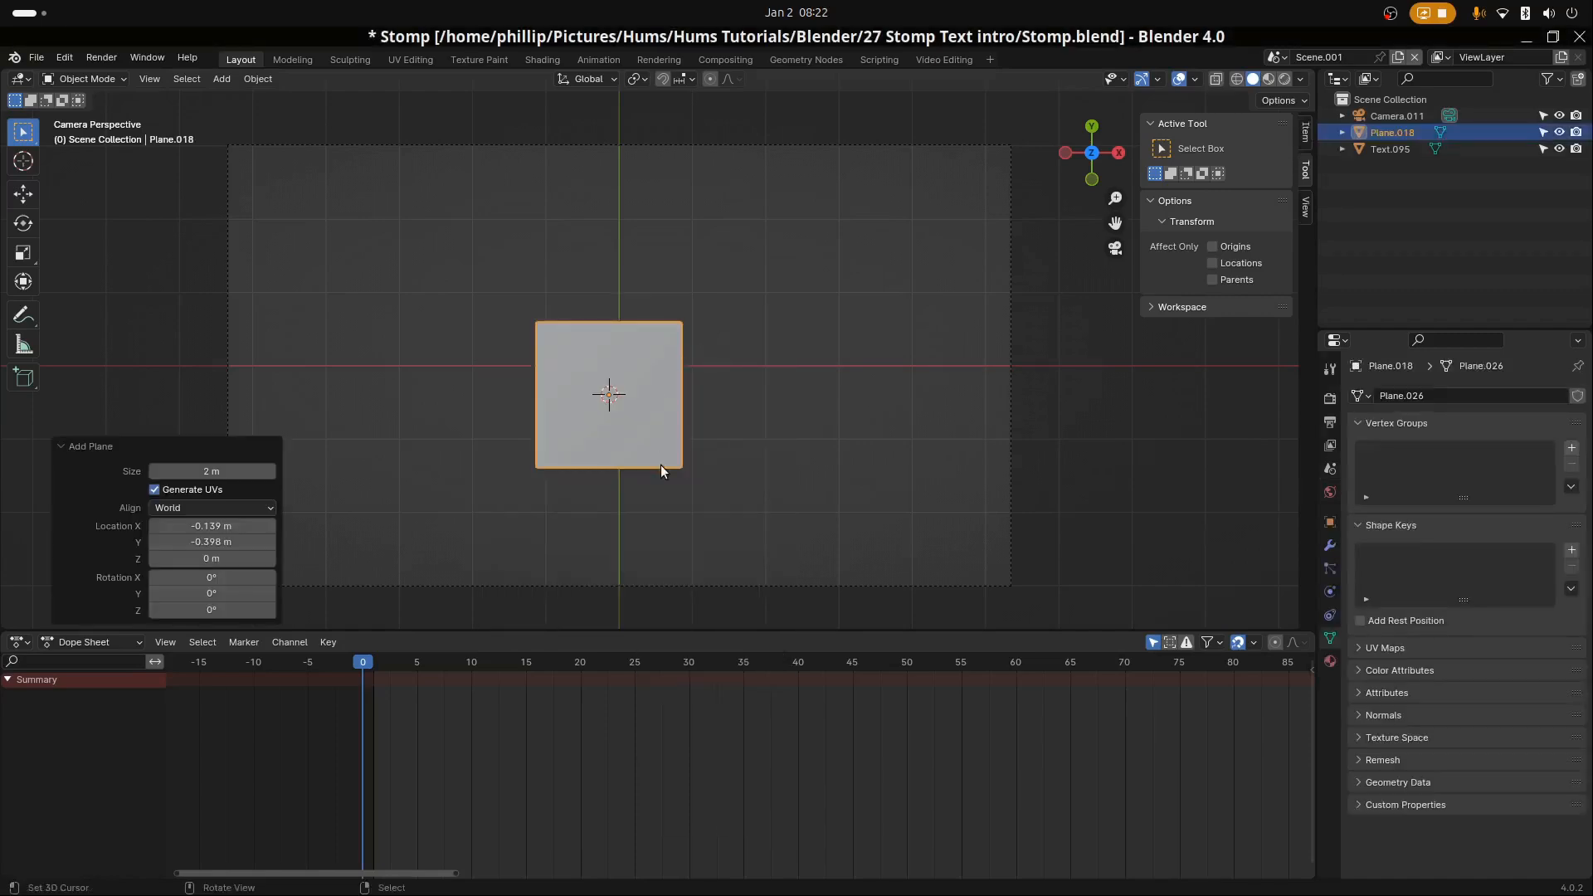
{"action": "key", "text": "s"}
{"action": "left_click", "coordinate": [774, 611]}
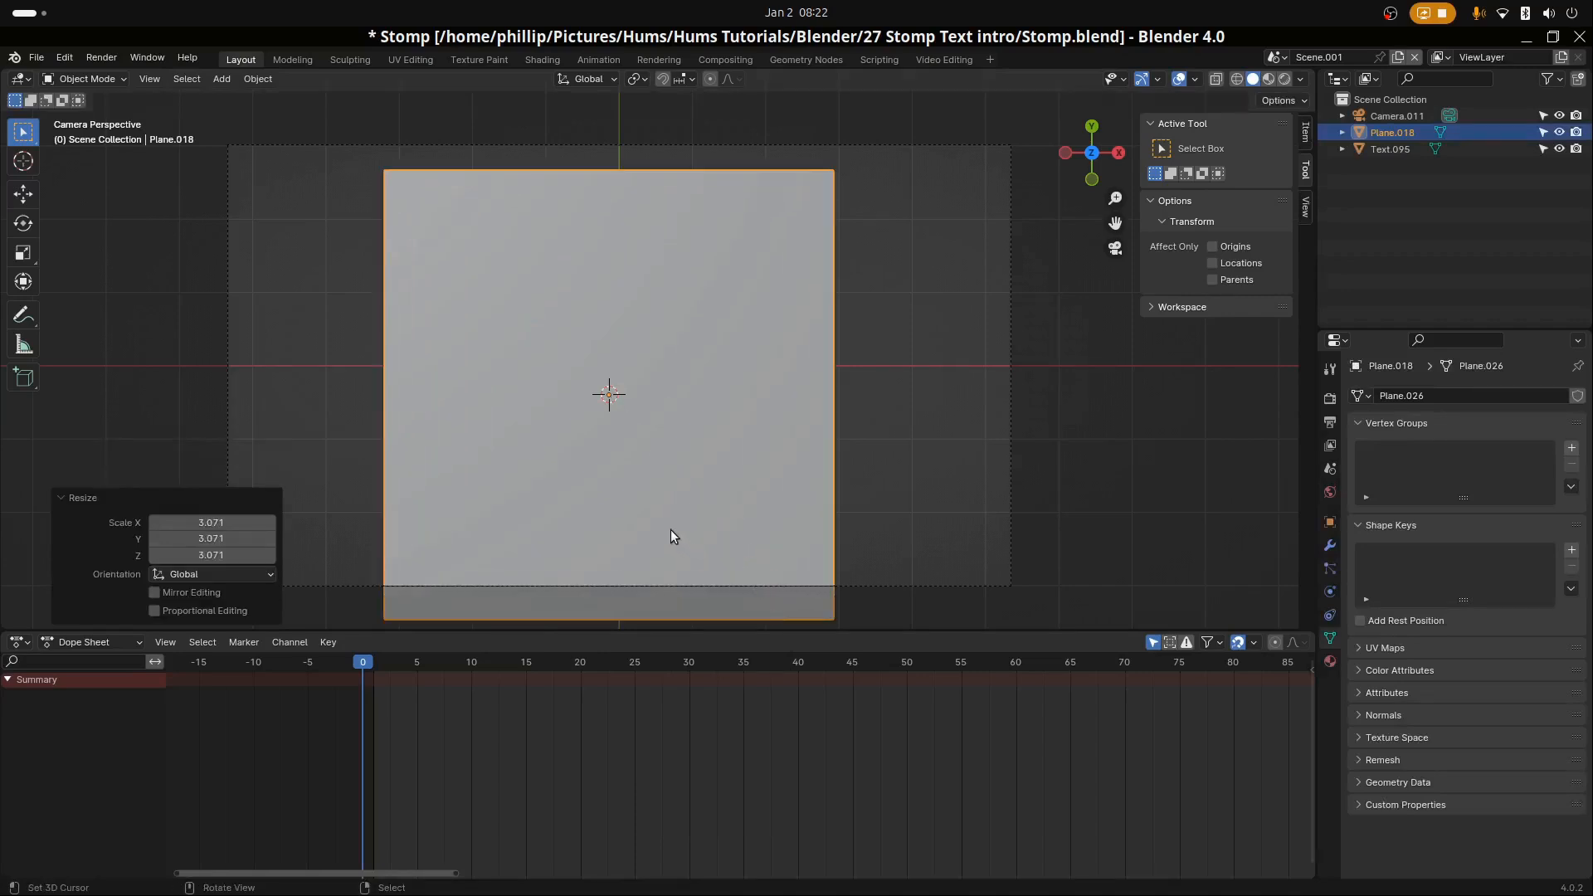
Move the plane about 0.385 m along Y and stretch it about 1.83 times along X to cover the camera frame
{"action": "key", "text": "g"}
{"action": "key", "text": "y"}
{"action": "left_click", "coordinate": [661, 501]}
{"action": "key", "text": "s"}
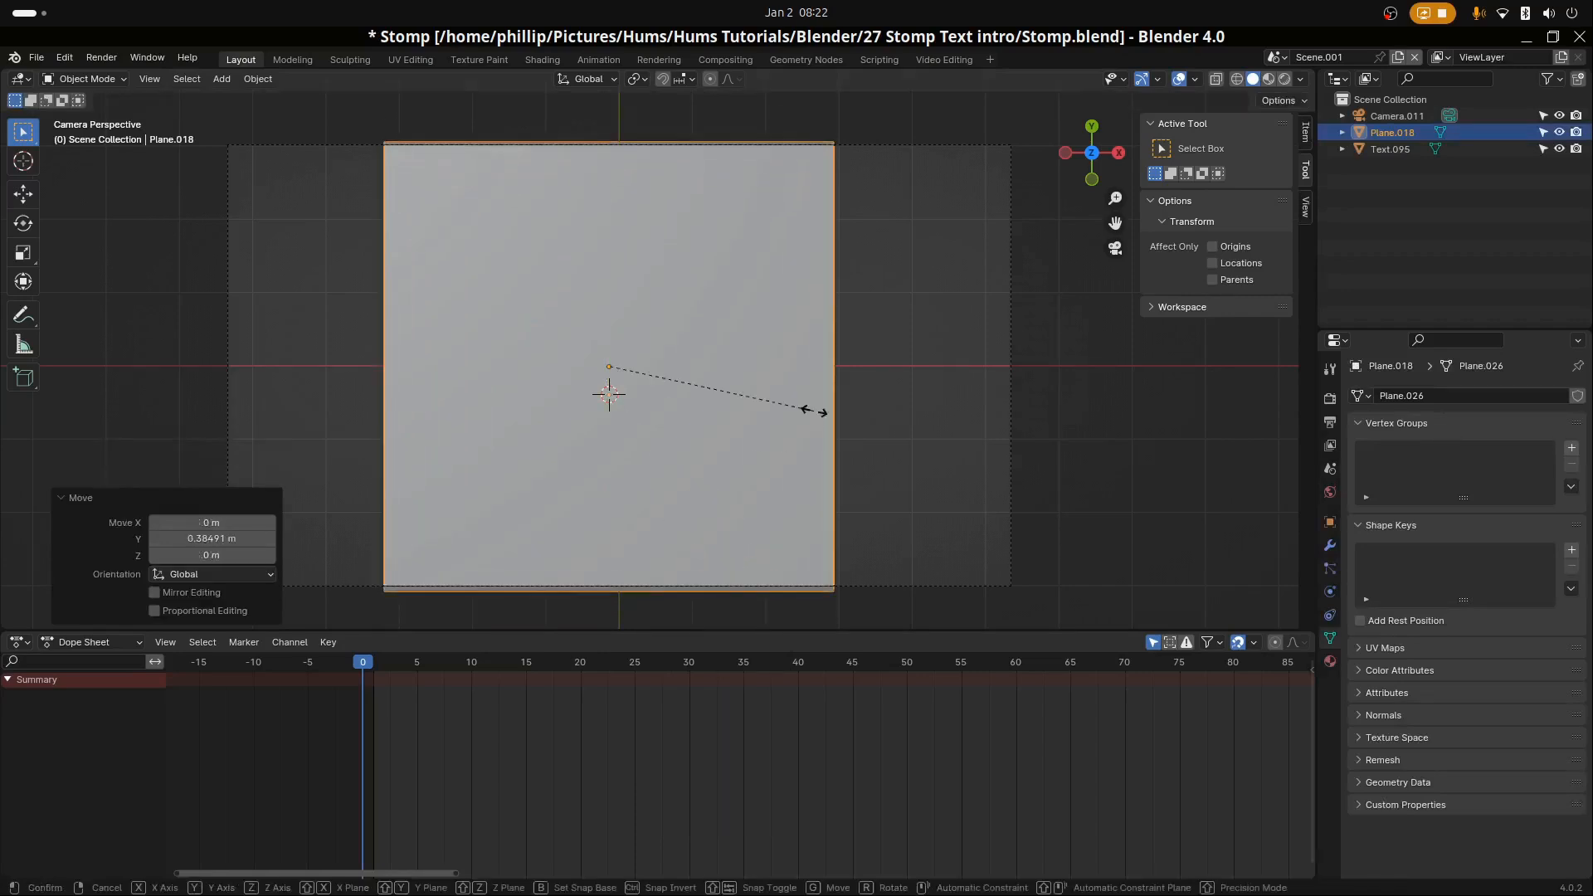
{"action": "key", "text": "x"}
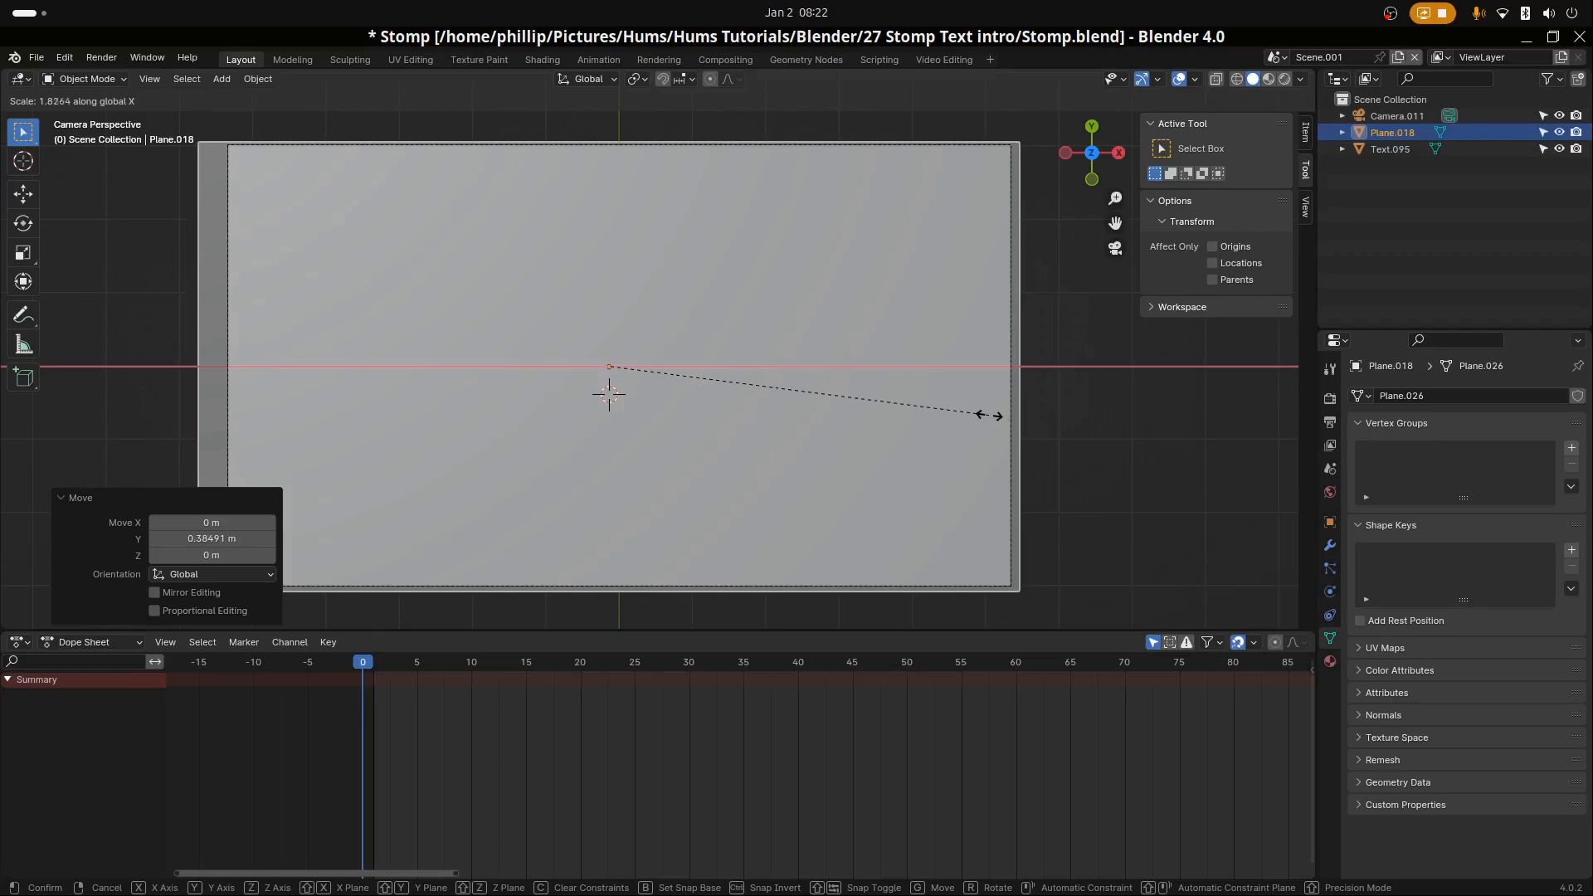
{"action": "left_click", "coordinate": [988, 415]}
Move the plane about 0.11 m along X to centre it on the camera frame, and deselect it
{"action": "key", "text": "g"}
{"action": "key", "text": "x"}
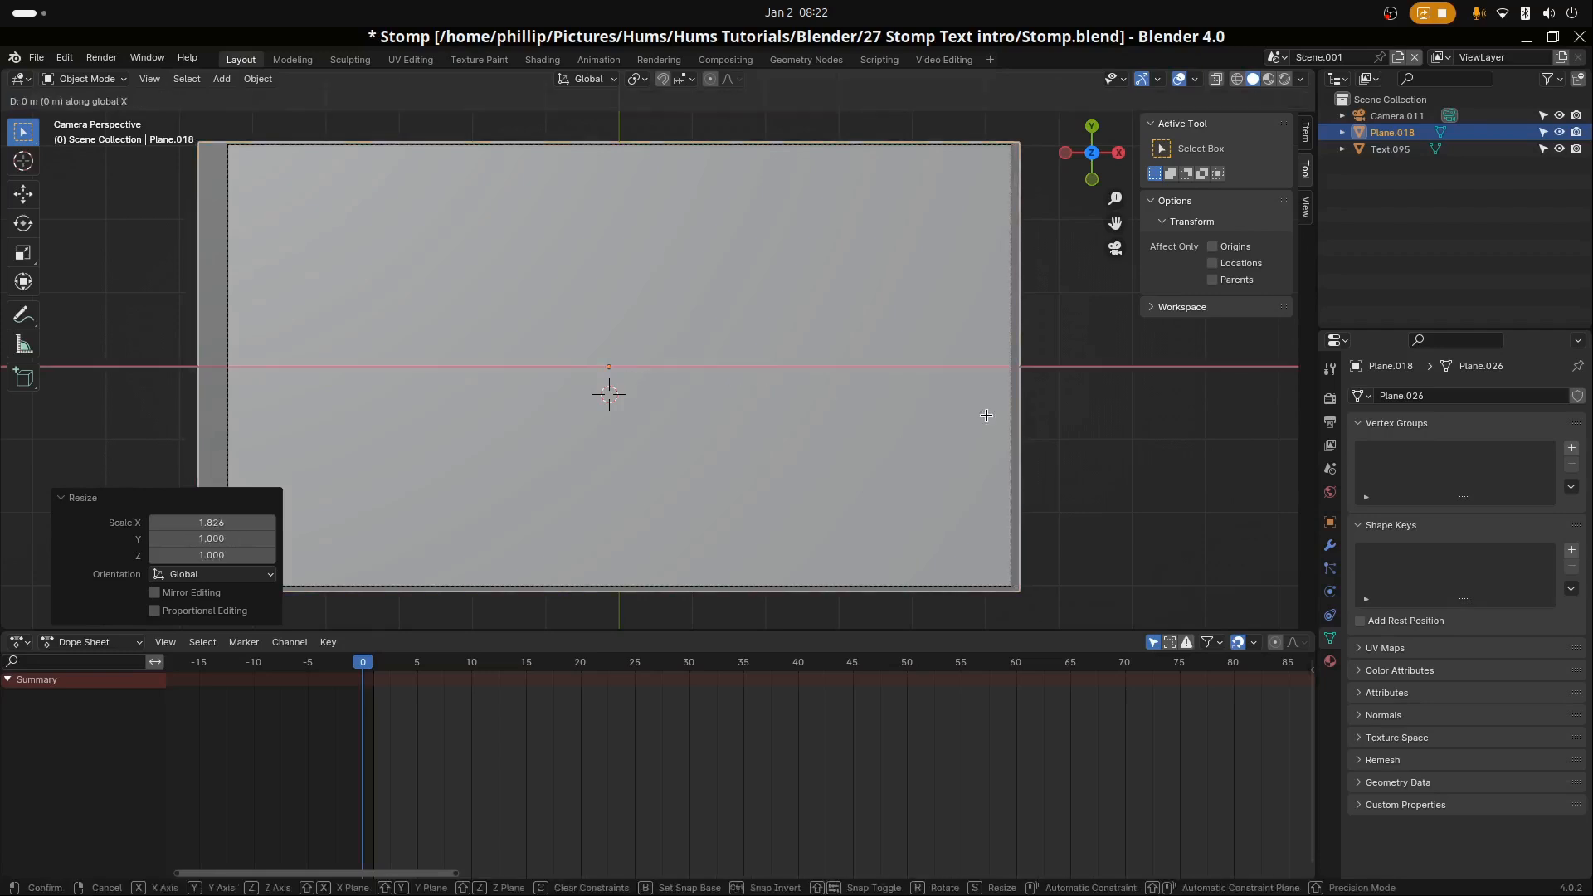
{"action": "left_click", "coordinate": [994, 413]}
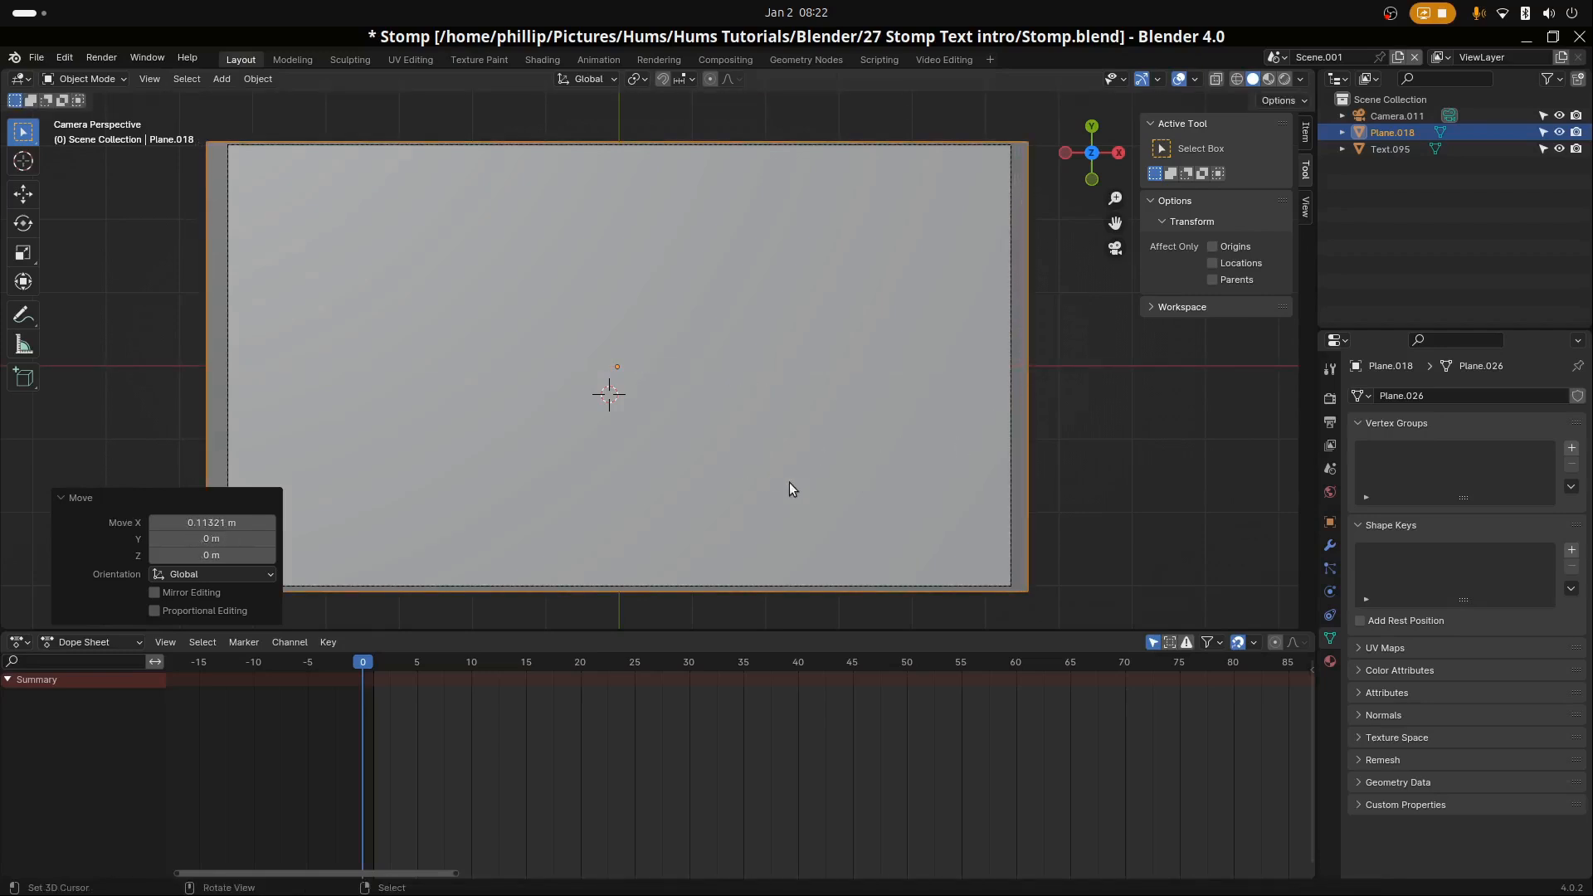
{"action": "left_click", "coordinate": [1064, 486]}
{"action": "scroll", "coordinate": [747, 441], "scroll_direction": "down", "scroll_amount": 2}
{"action": "scroll", "coordinate": [659, 444], "scroll_direction": "up", "scroll_amount": 2}
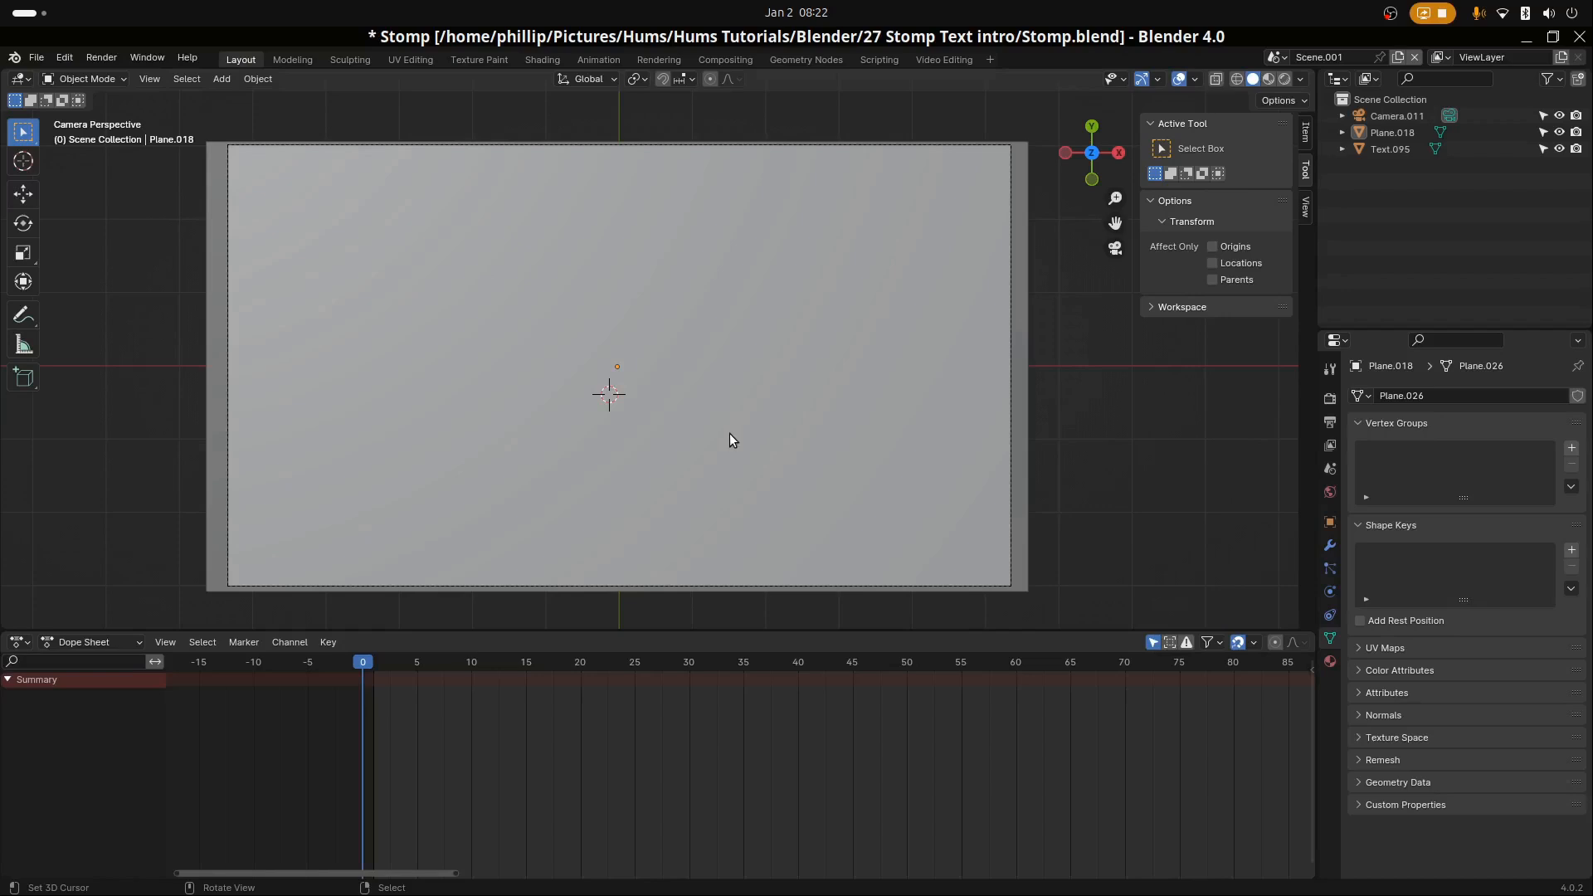
Give the plane a new material with an Emission surface coloured black
{"action": "left_click", "coordinate": [1330, 661]}
{"action": "left_click", "coordinate": [1400, 471]}
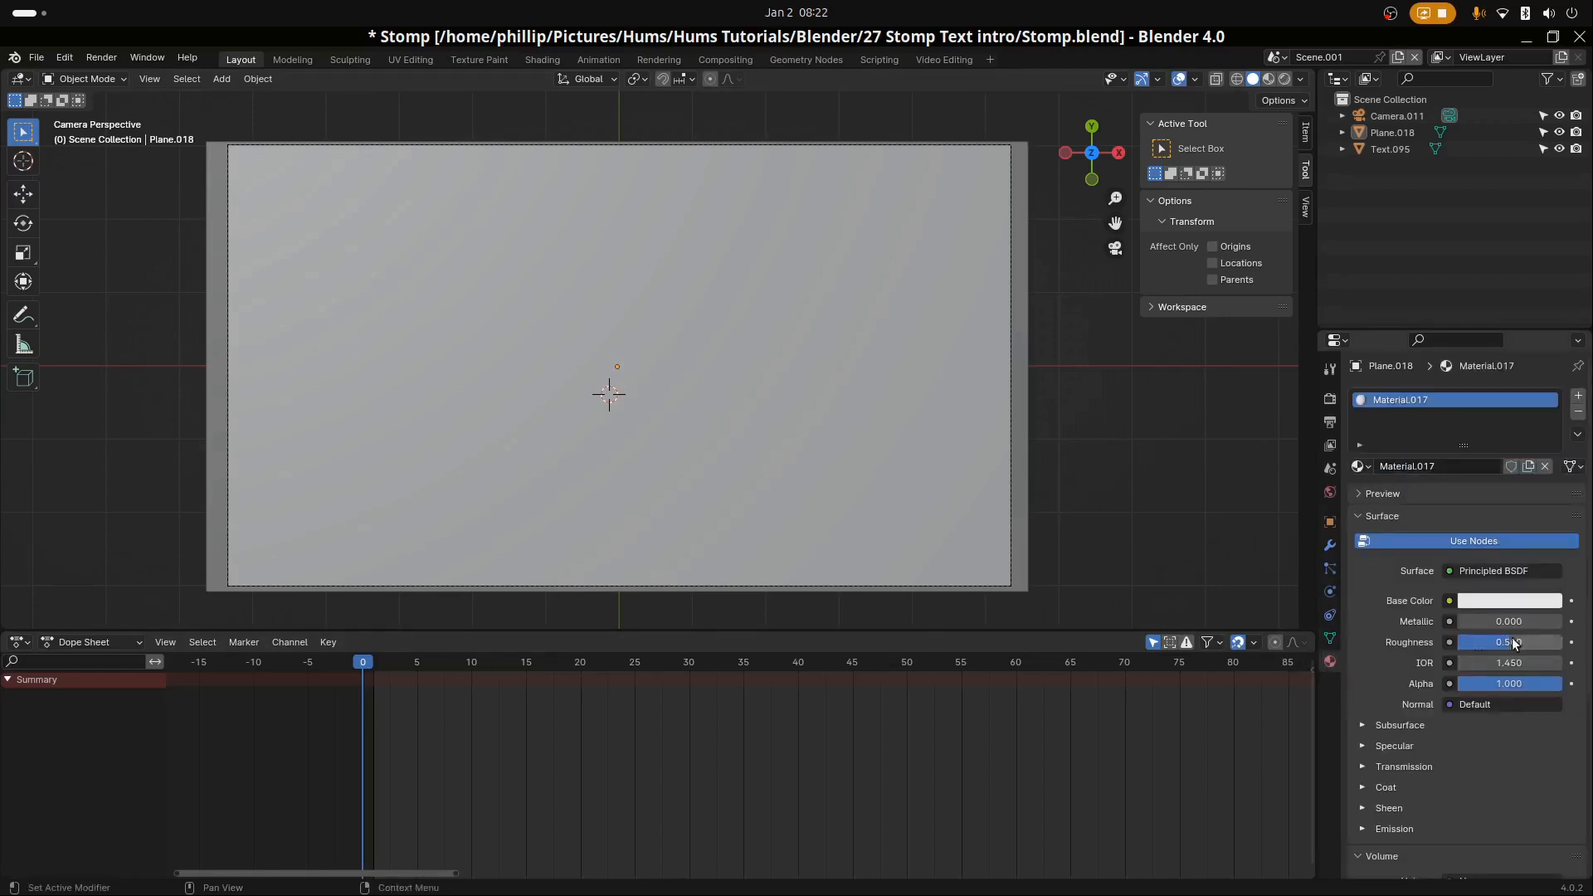
{"action": "left_click", "coordinate": [1491, 570]}
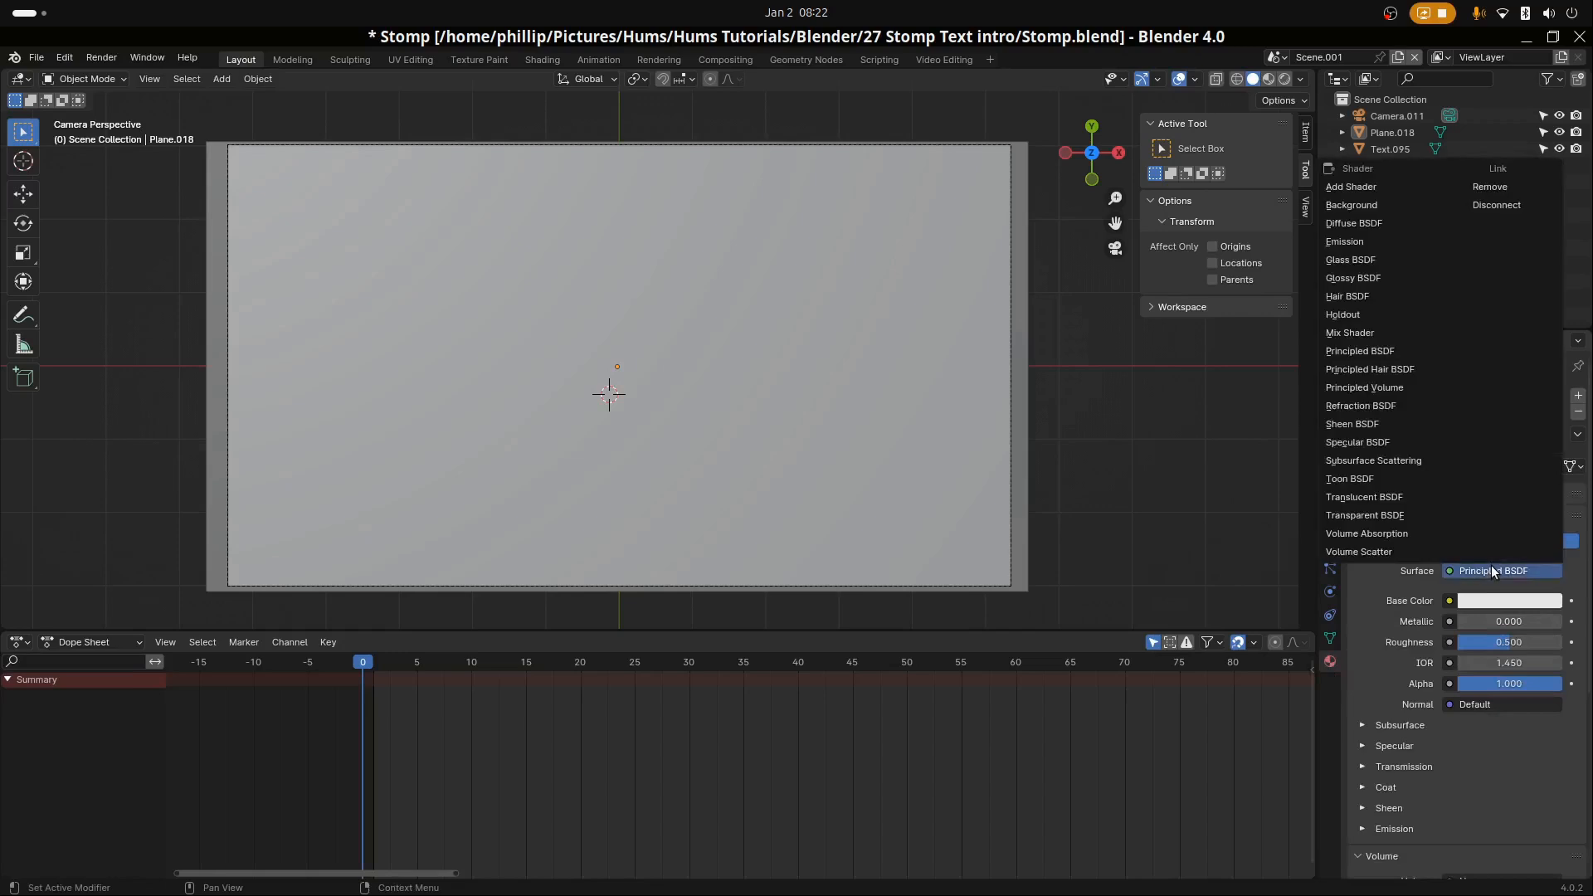
{"action": "left_click", "coordinate": [1369, 242]}
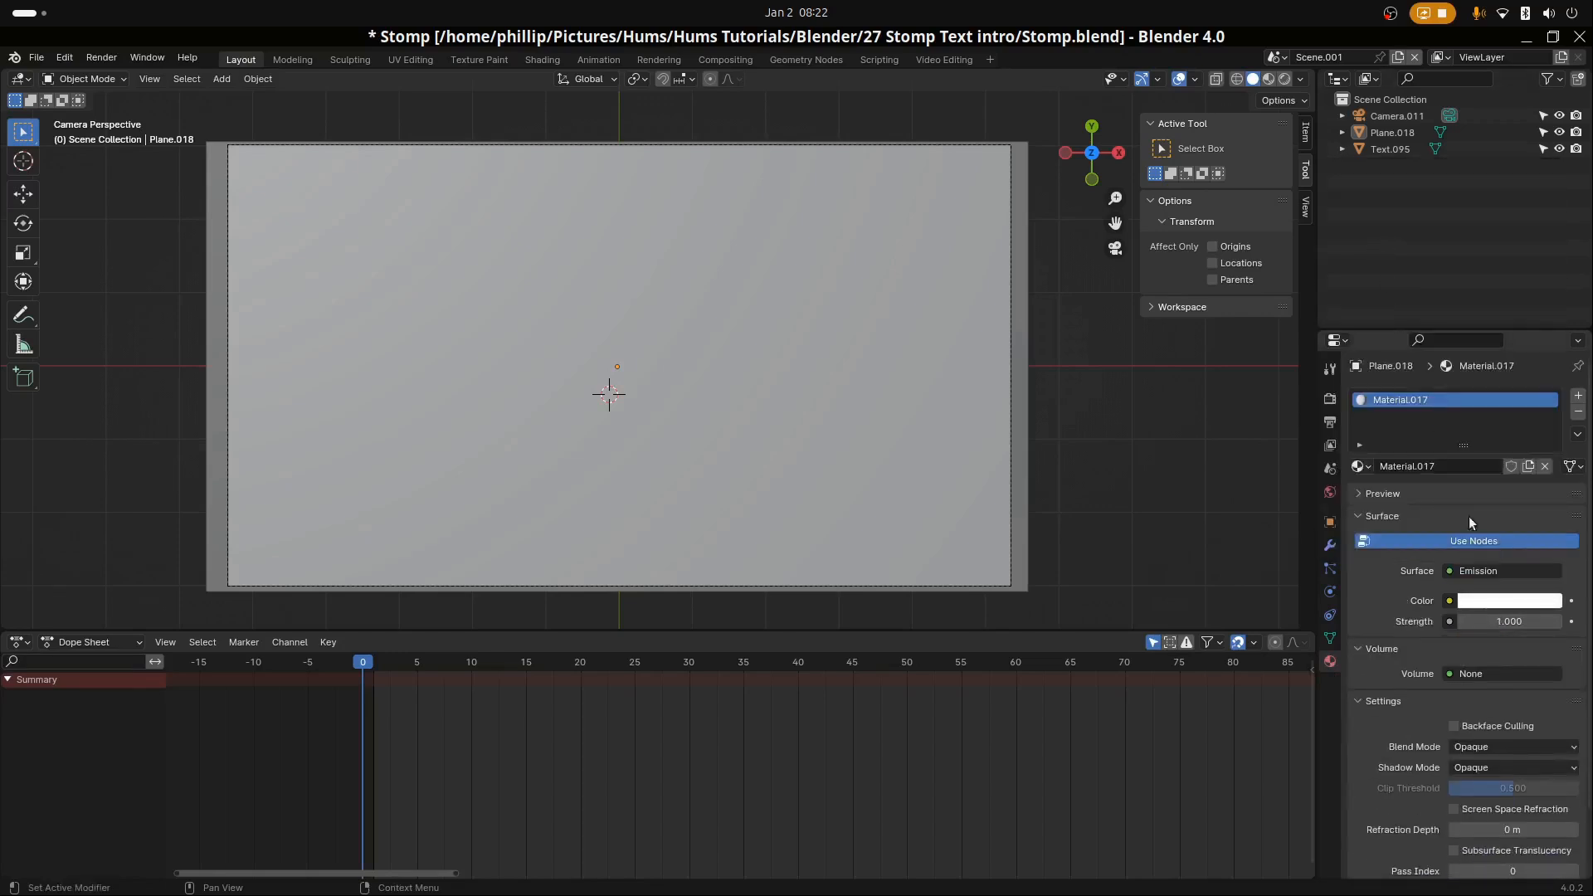
{"action": "left_click", "coordinate": [1498, 601]}
{"action": "left_click_drag", "start_coordinate": [1545, 469], "coordinate": [1547, 484]}
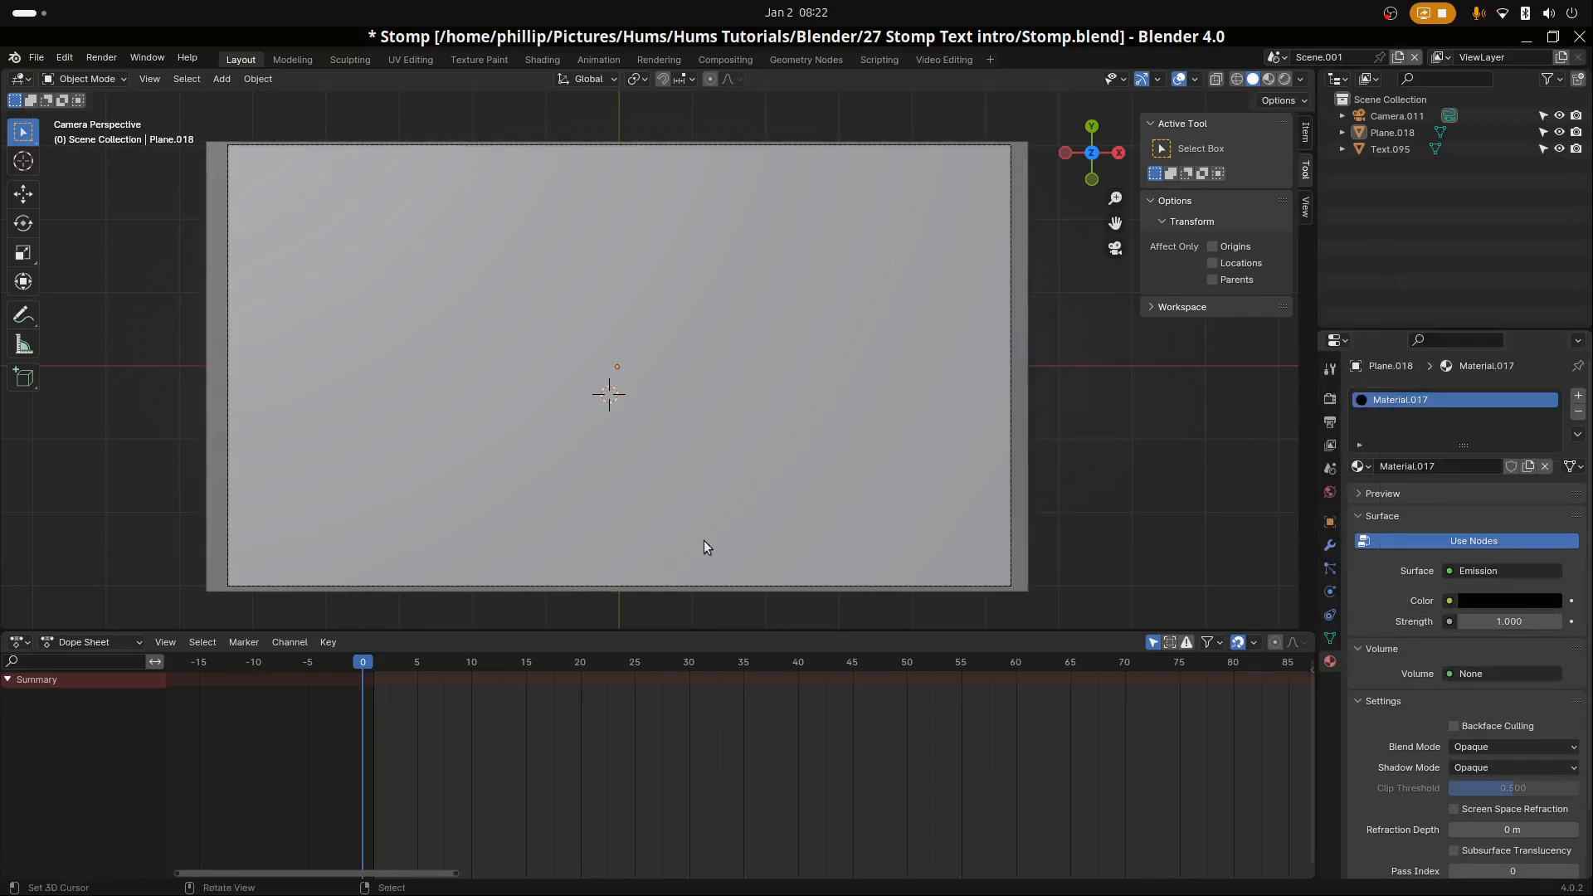
Switch the 3D view's shading to Material Preview
{"action": "scroll", "coordinate": [689, 528], "scroll_direction": "down", "scroll_amount": 1}
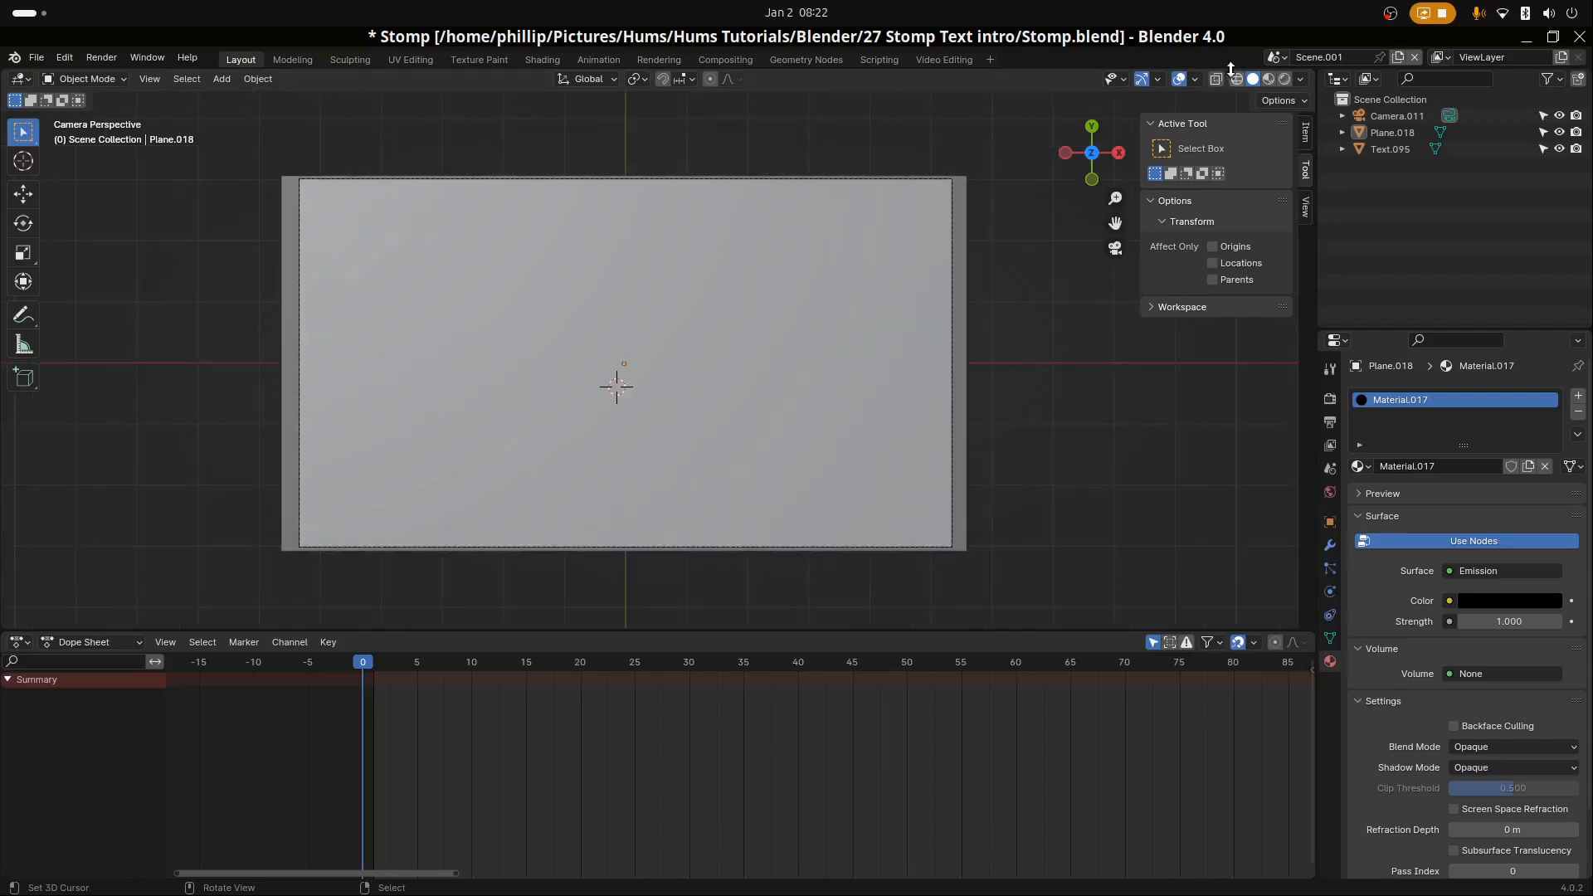
{"action": "left_click", "coordinate": [1268, 78]}
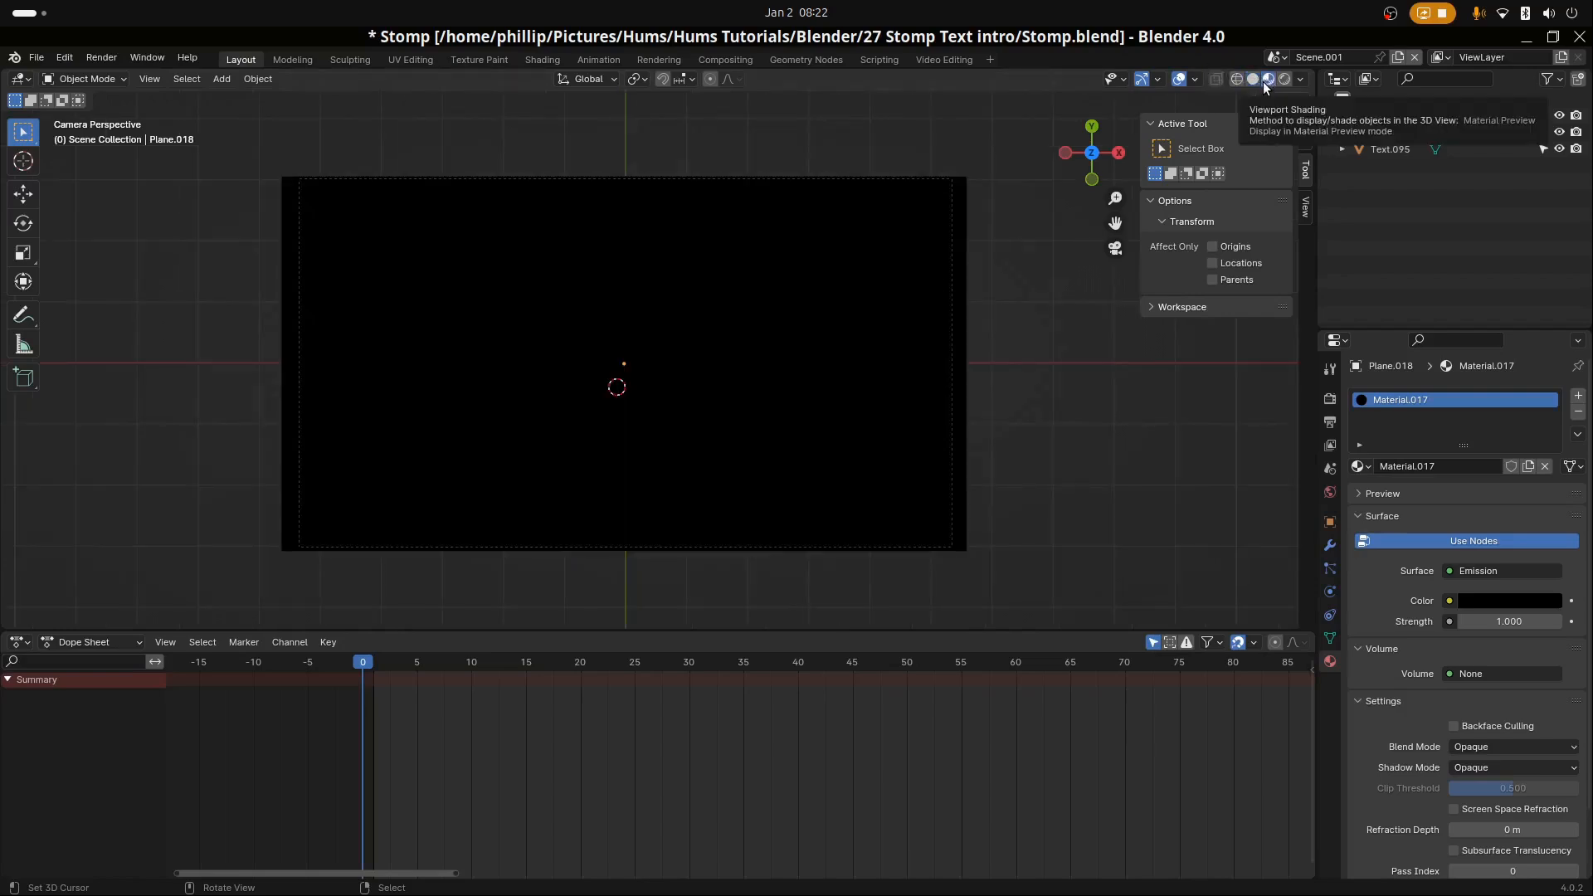
{"action": "scroll", "coordinate": [417, 456], "scroll_direction": "up", "scroll_amount": 1}
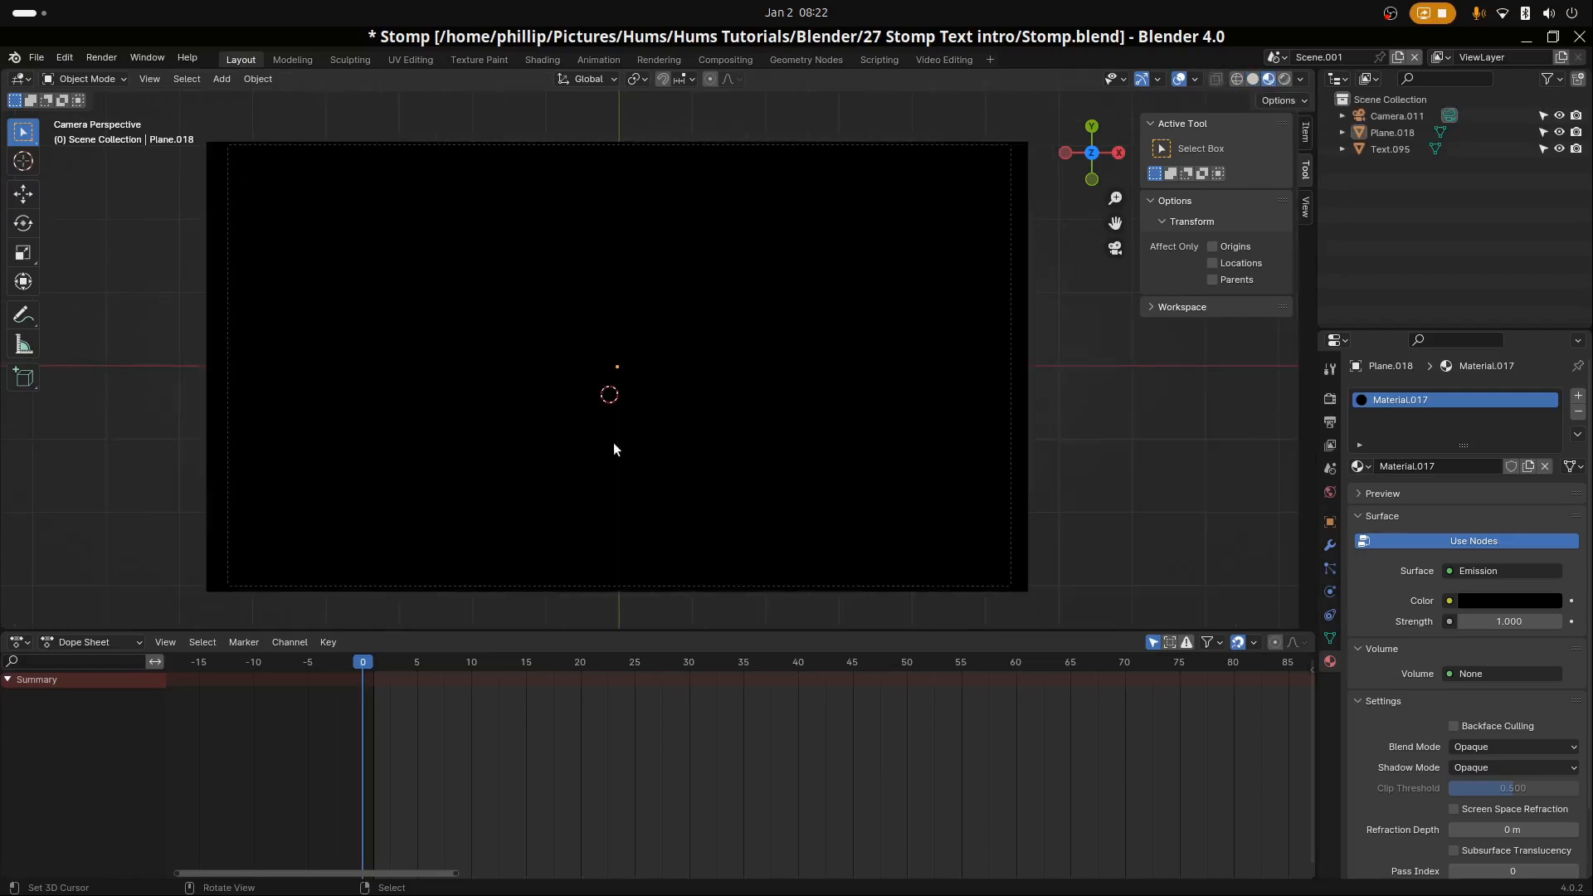
{"action": "scroll", "coordinate": [614, 448], "scroll_direction": "down", "scroll_amount": 1}
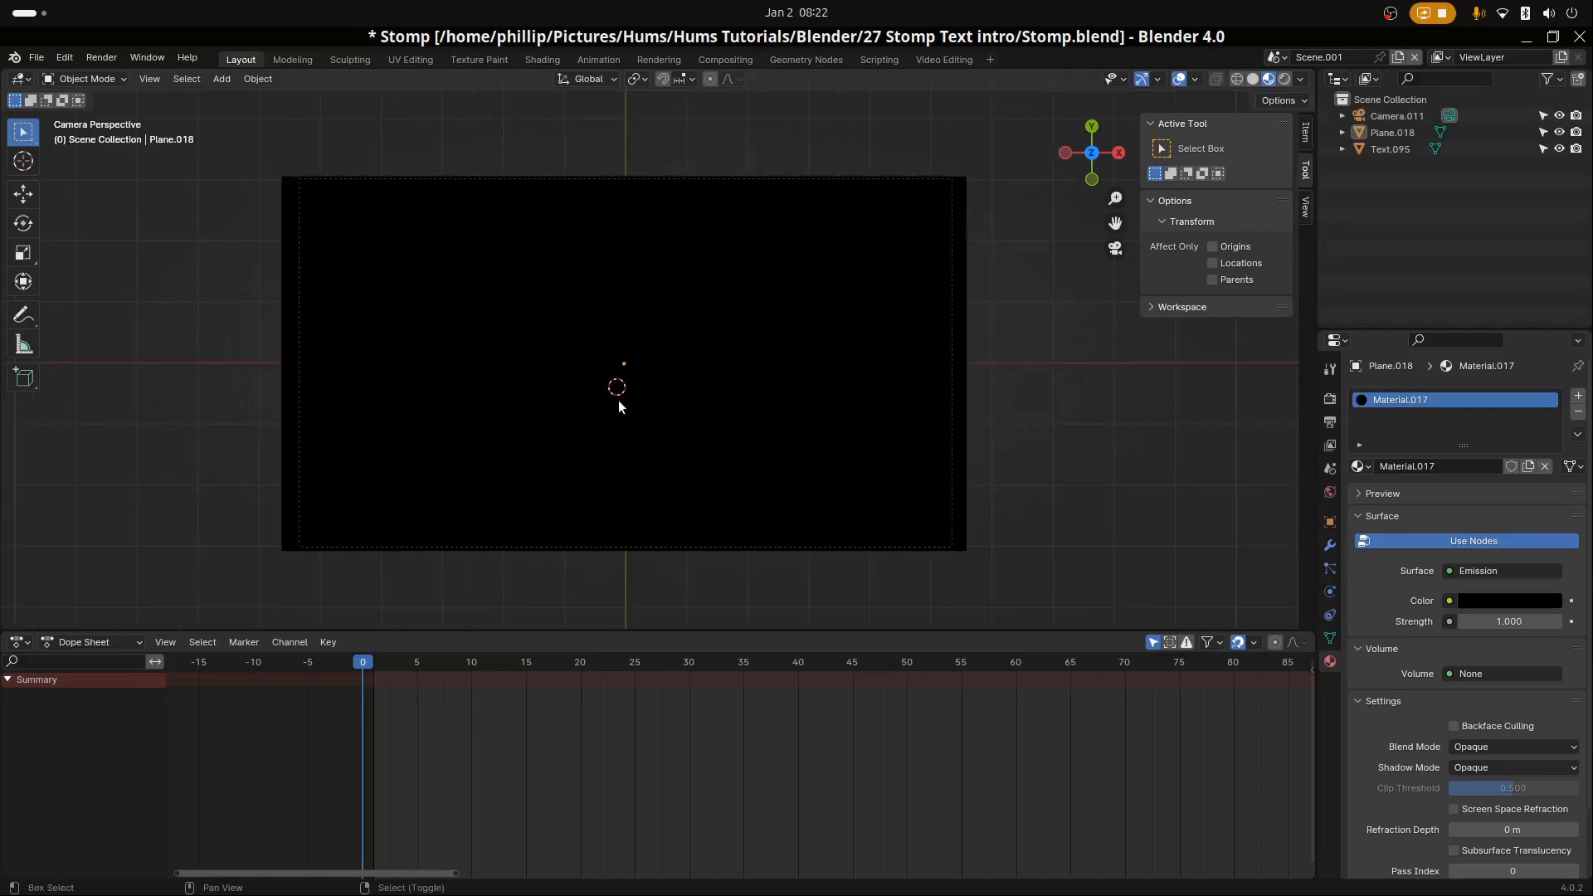
Add a text object near the centre of the plane and raise it along Z in front of the plane
{"action": "key", "text": "shift+a"}
{"action": "mouse_move", "coordinate": [625, 366]}
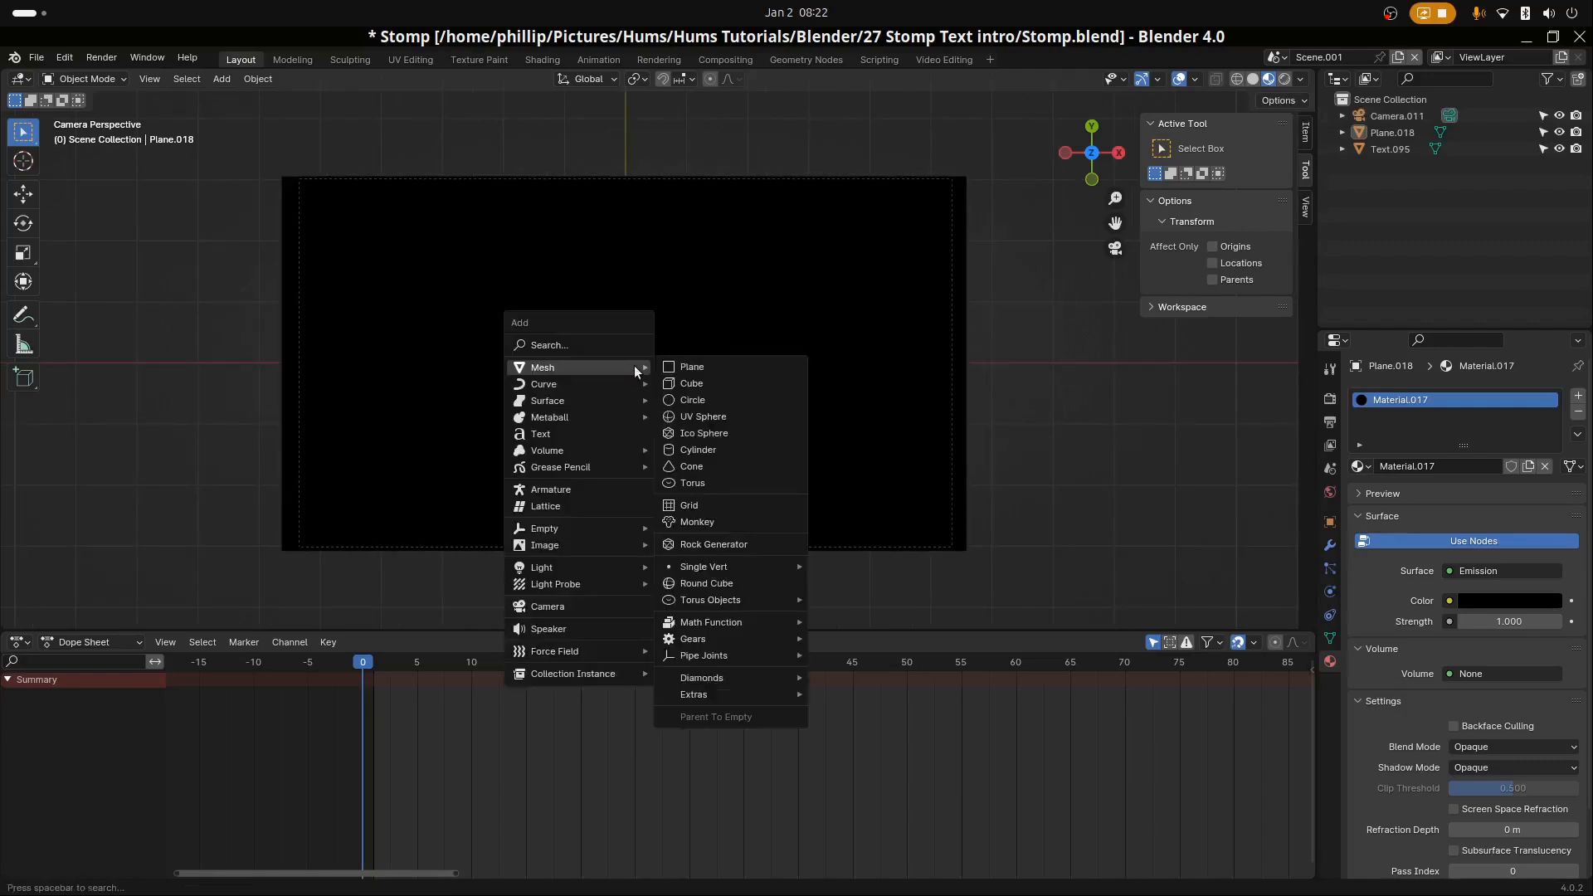
{"action": "mouse_move", "coordinate": [571, 456]}
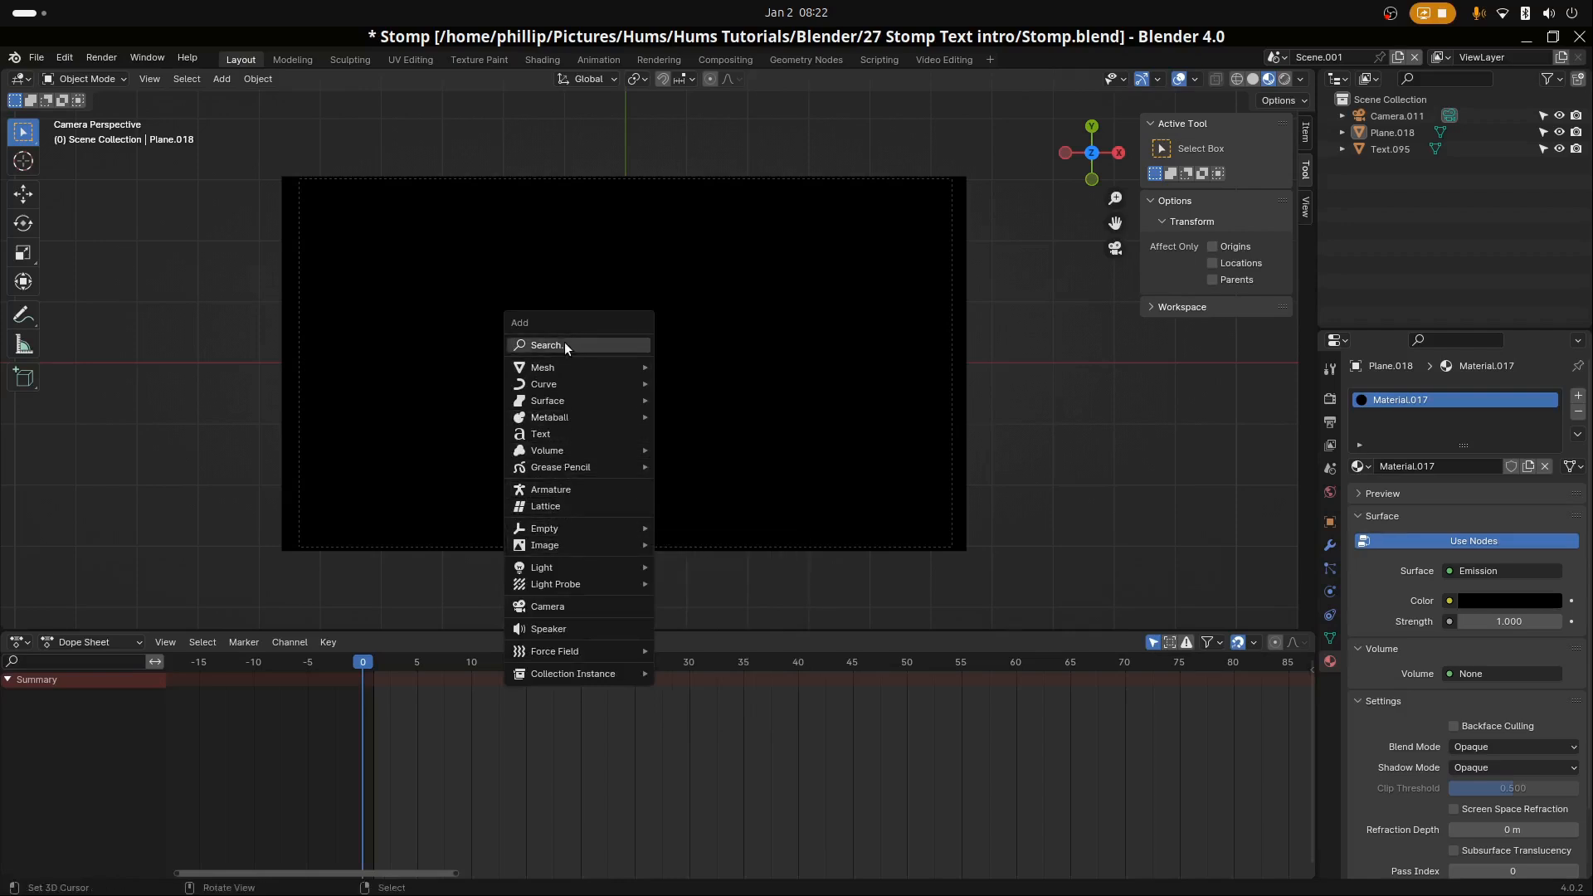
{"action": "left_click", "coordinate": [559, 434]}
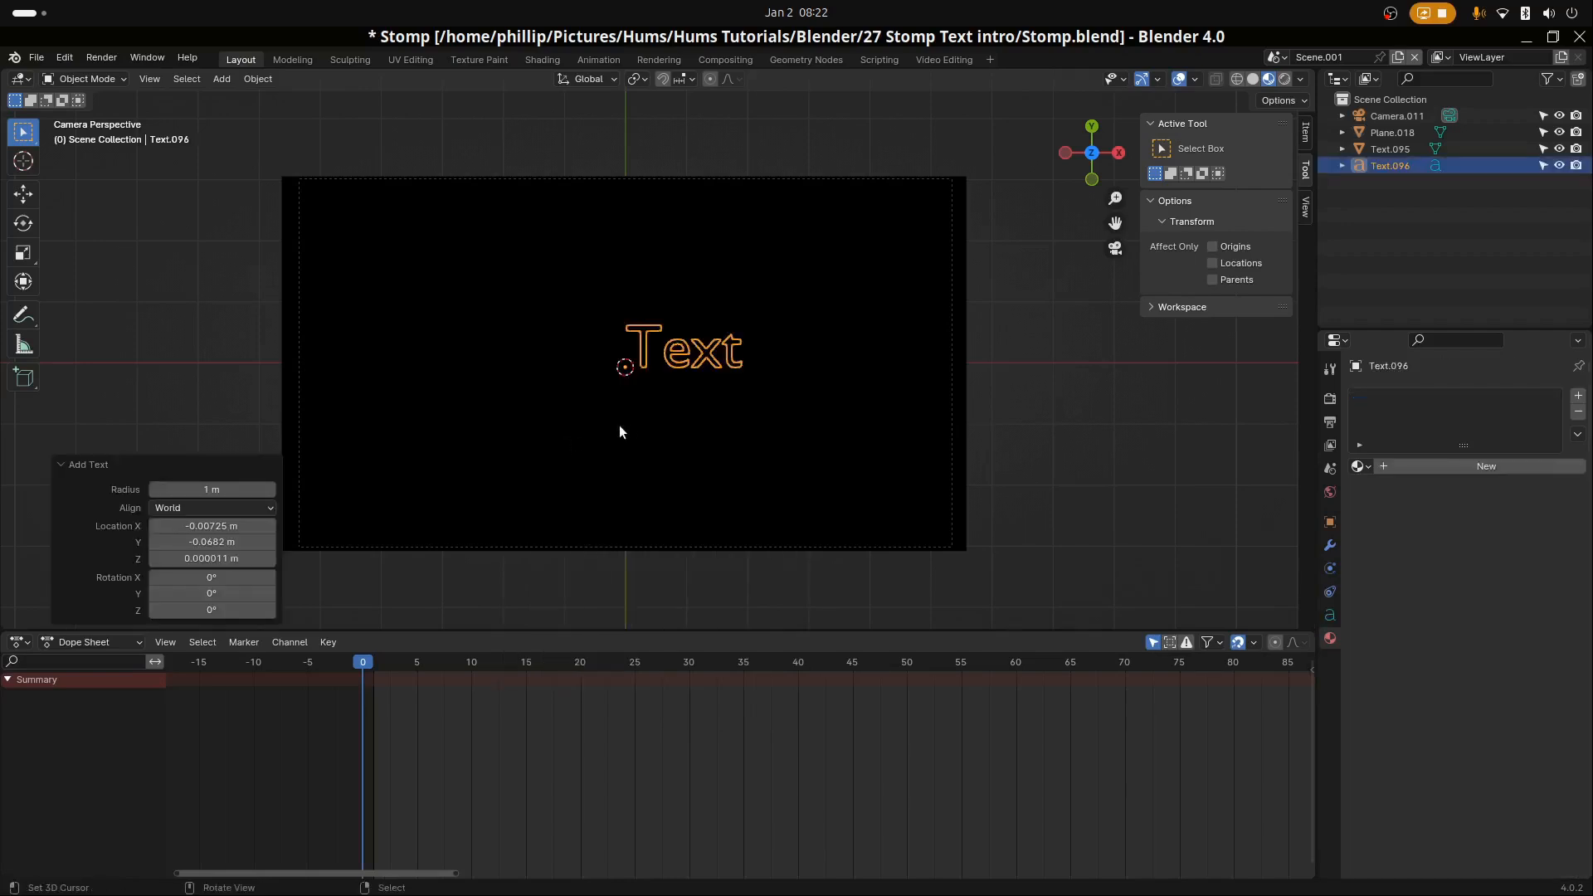
{"action": "key", "text": "g"}
{"action": "key", "text": "z"}
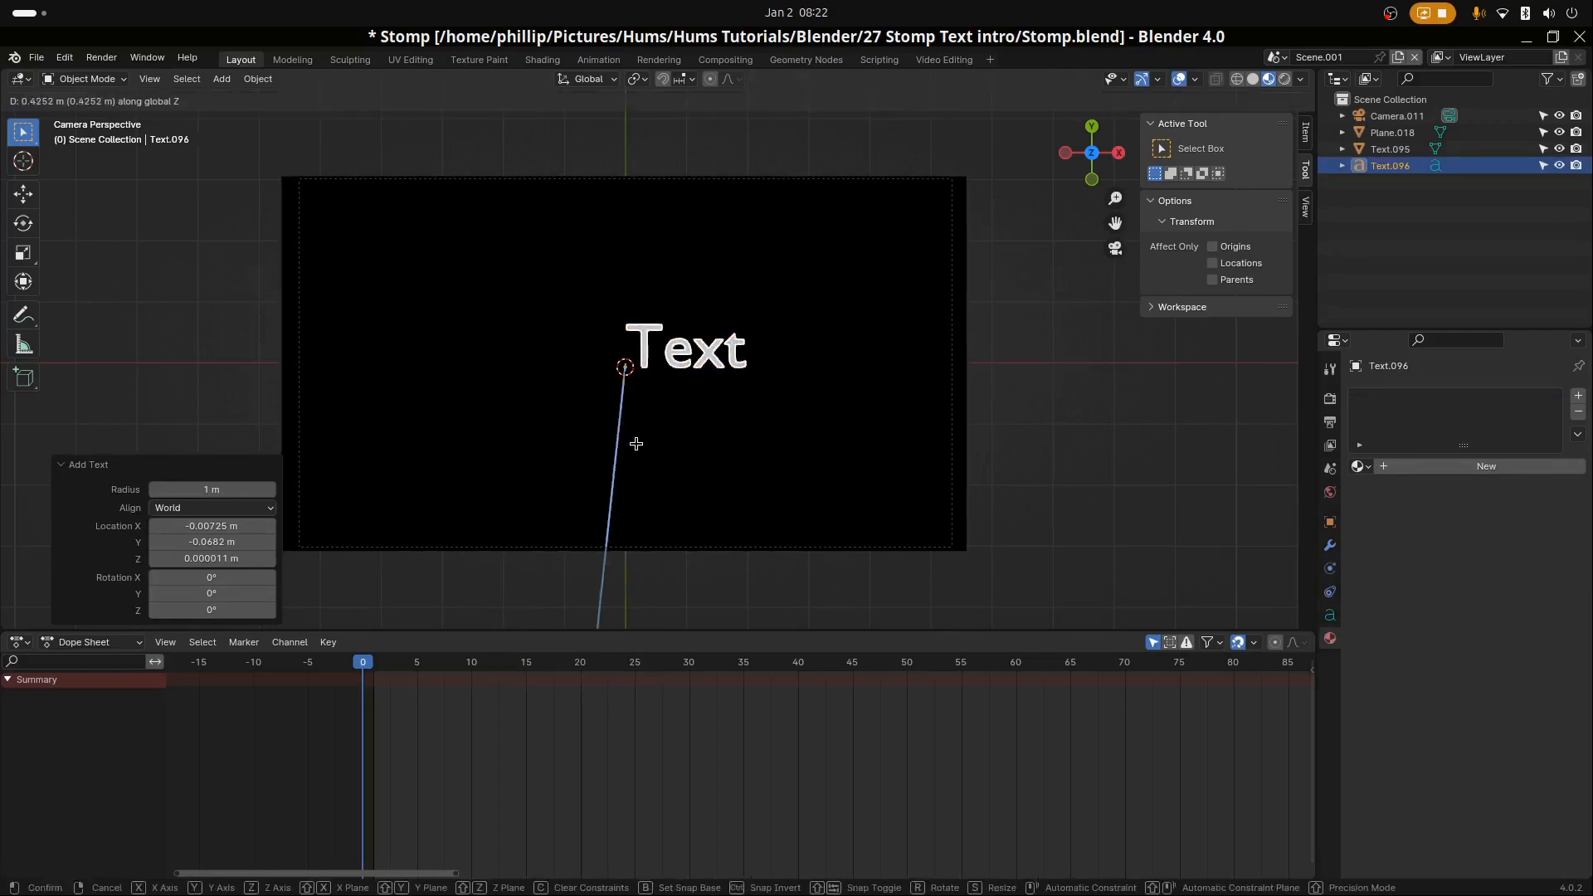
{"action": "left_click", "coordinate": [683, 445]}
Move the text object about -0.88 m along X and -0.29 m along Y to centre it in the frame
{"action": "key", "text": "g"}
{"action": "key", "text": "x"}
{"action": "left_click", "coordinate": [628, 441]}
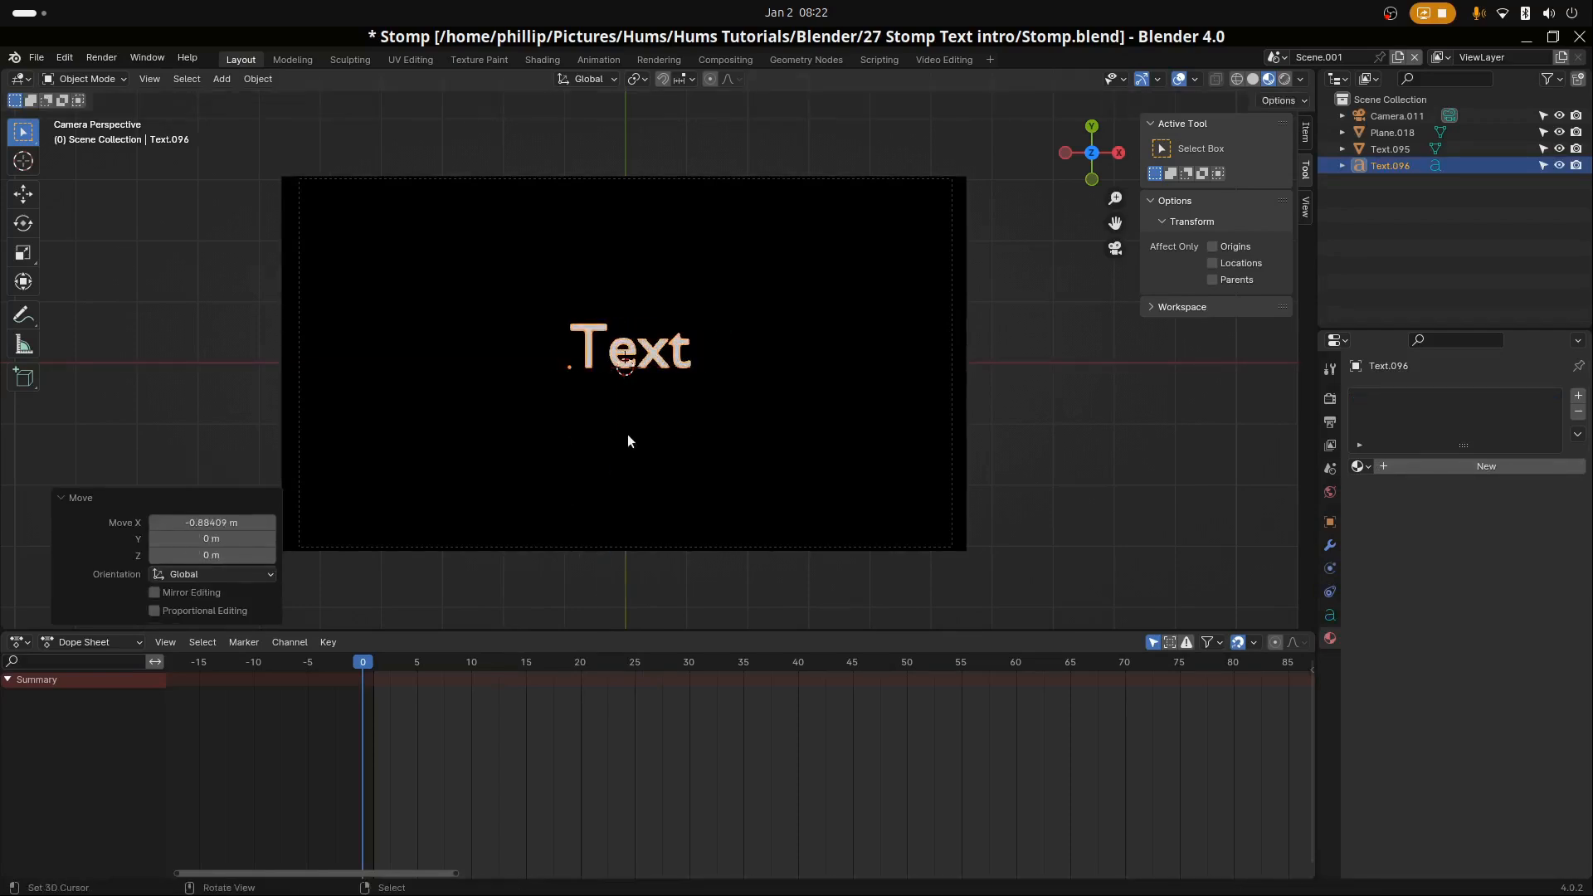
{"action": "key", "text": "g"}
{"action": "key", "text": "y"}
{"action": "left_click", "coordinate": [627, 441]}
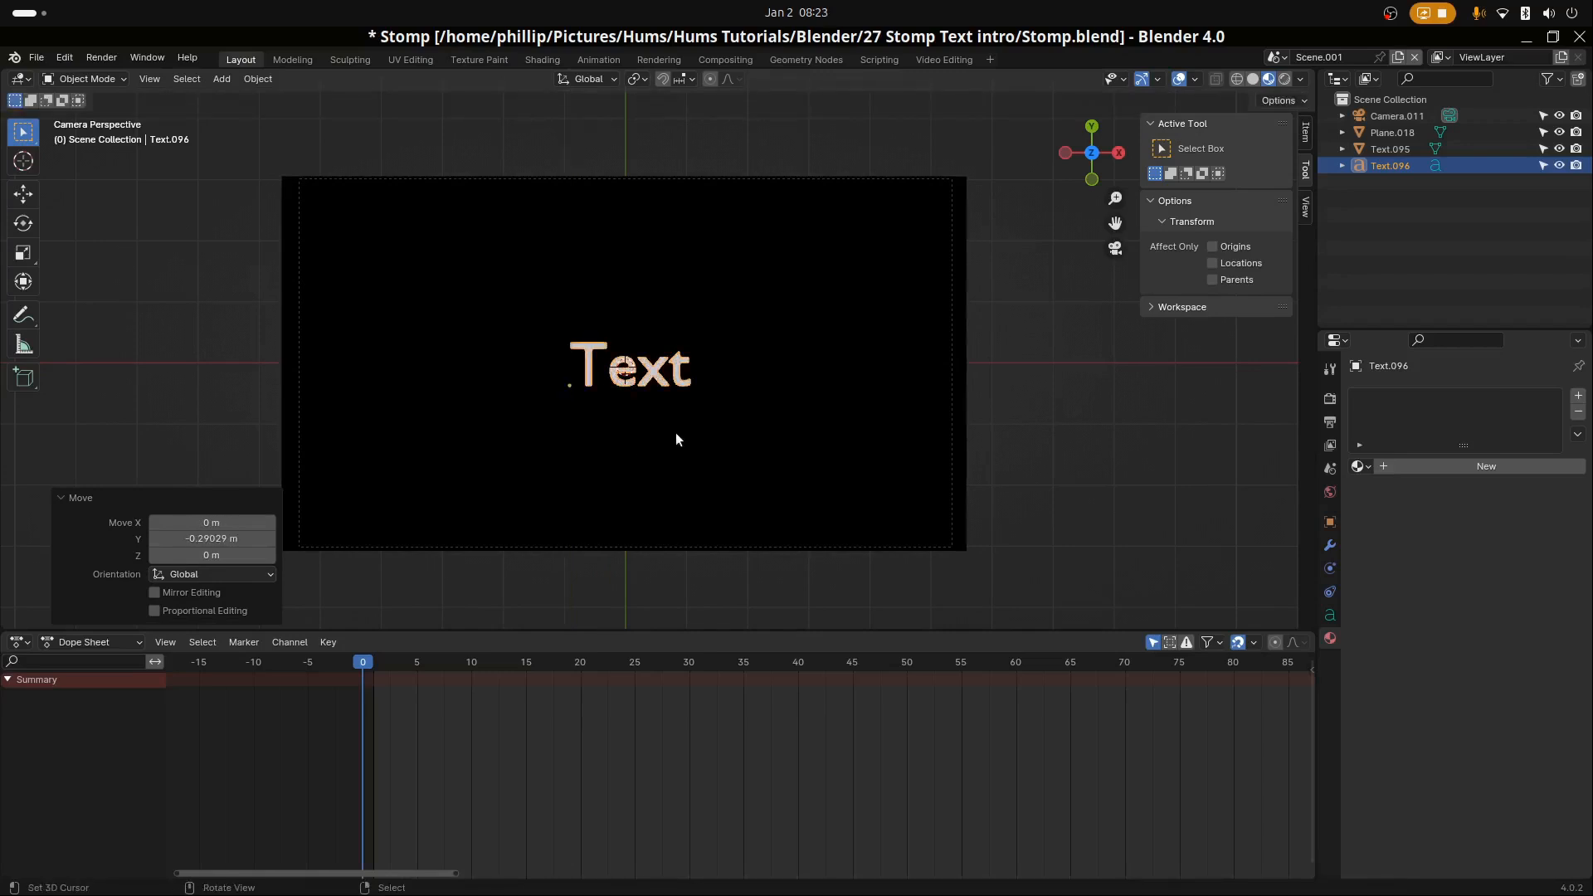
Replace the text with "STOMP" and recentre it by moving it about -0.69 m along X
{"action": "key", "text": "Tab"}
{"action": "key", "text": "ctrl+a"}
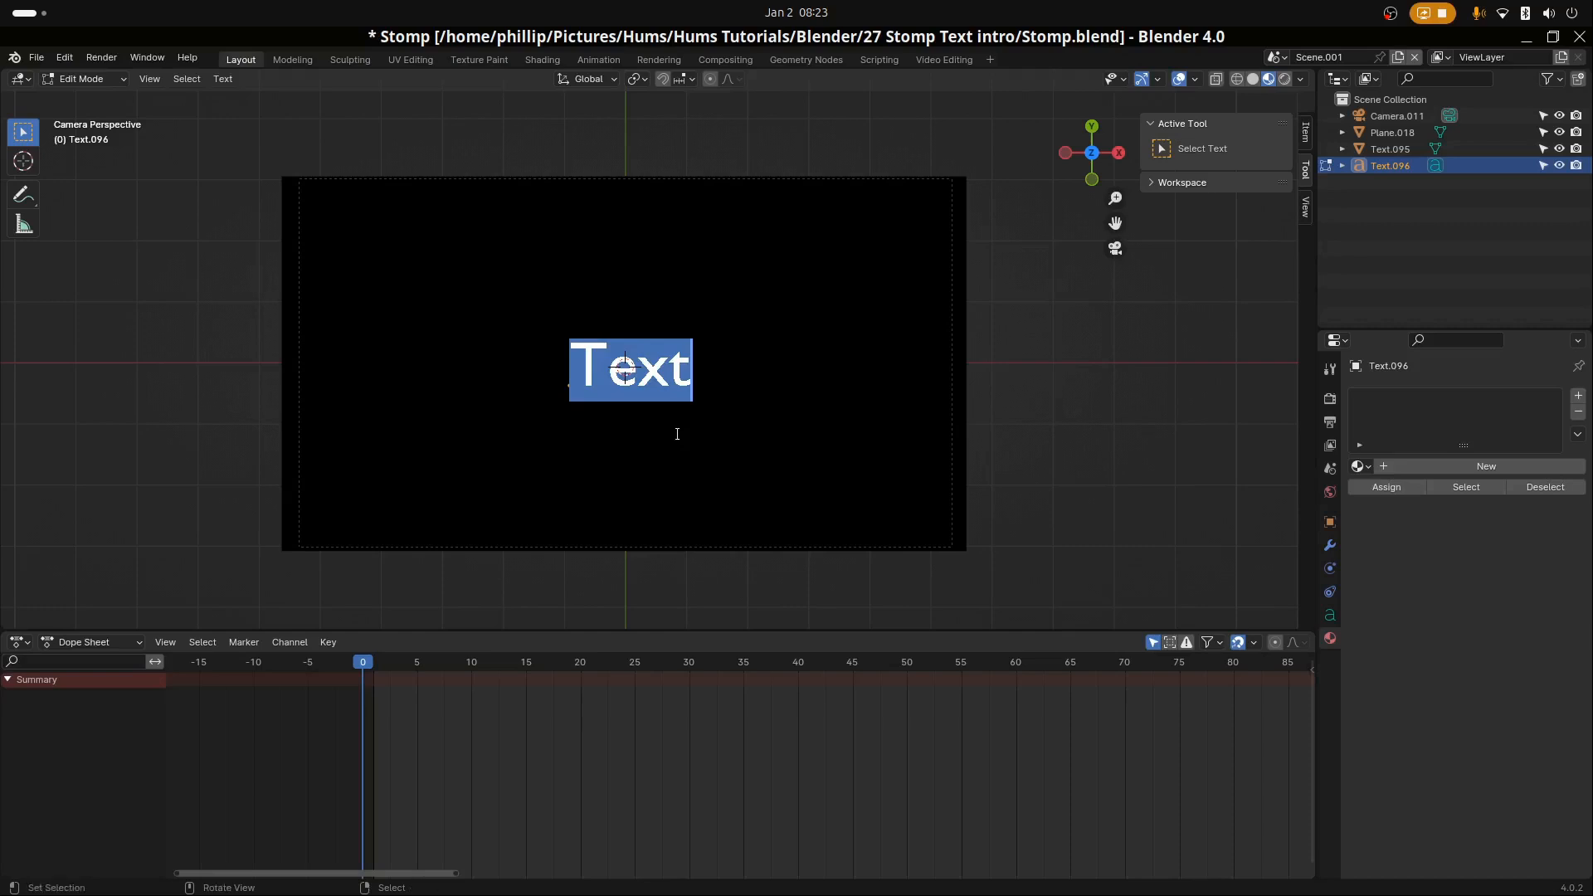
{"action": "type", "text": "STOMP"}
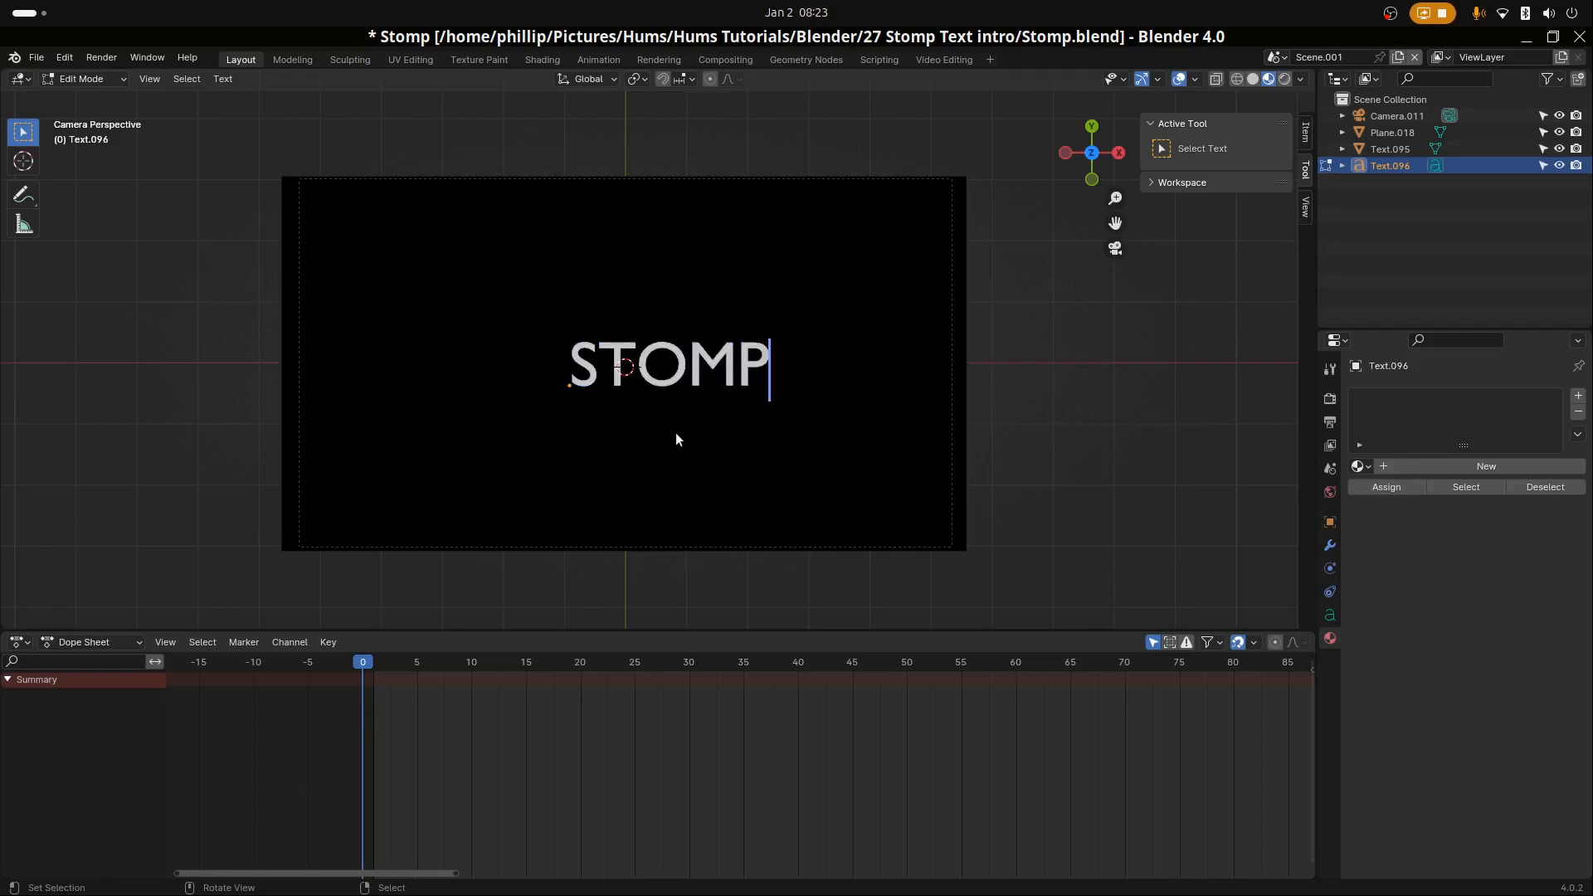
{"action": "key", "text": "Tab"}
{"action": "key", "text": "g"}
{"action": "key", "text": "x"}
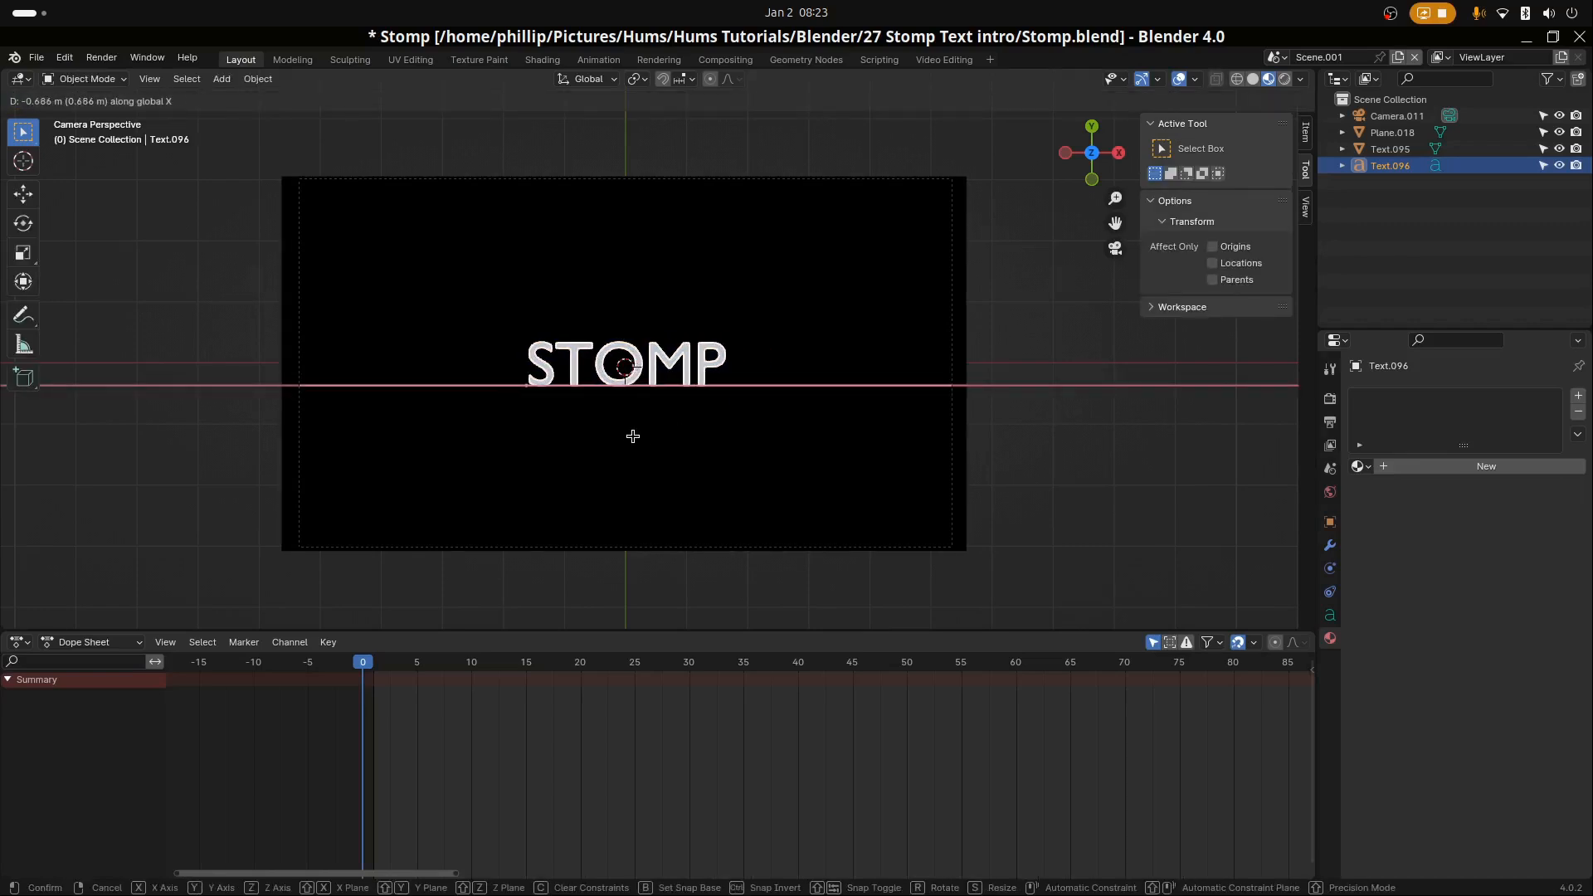
{"action": "left_click", "coordinate": [633, 441]}
Set the regular font of the STOMP text to Rubik Bold
{"action": "left_click", "coordinate": [1330, 615]}
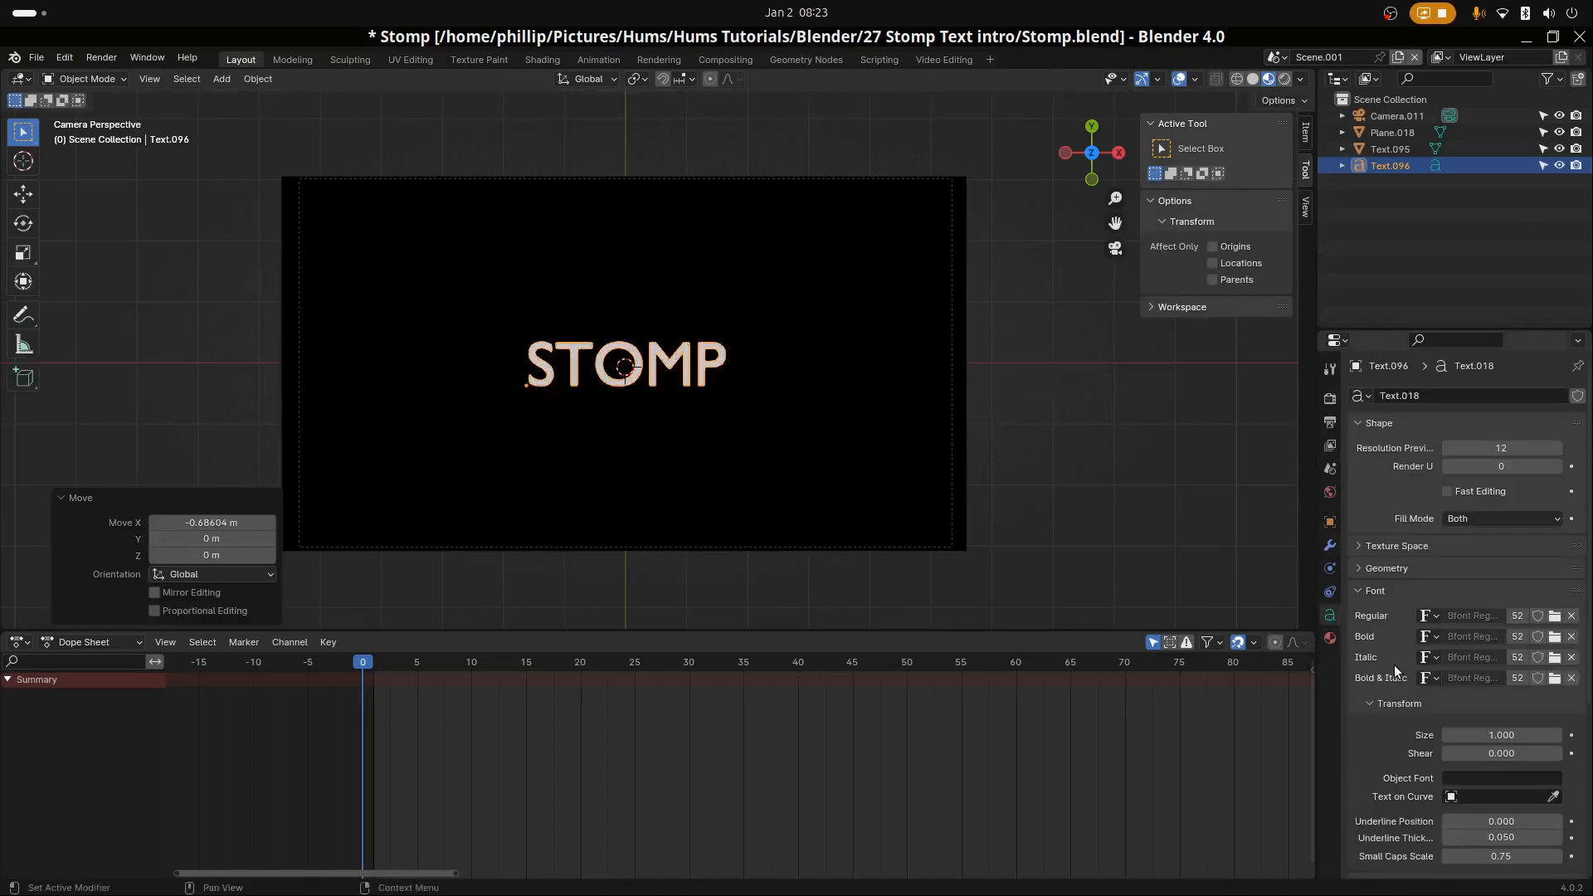
{"action": "left_click", "coordinate": [1433, 618]}
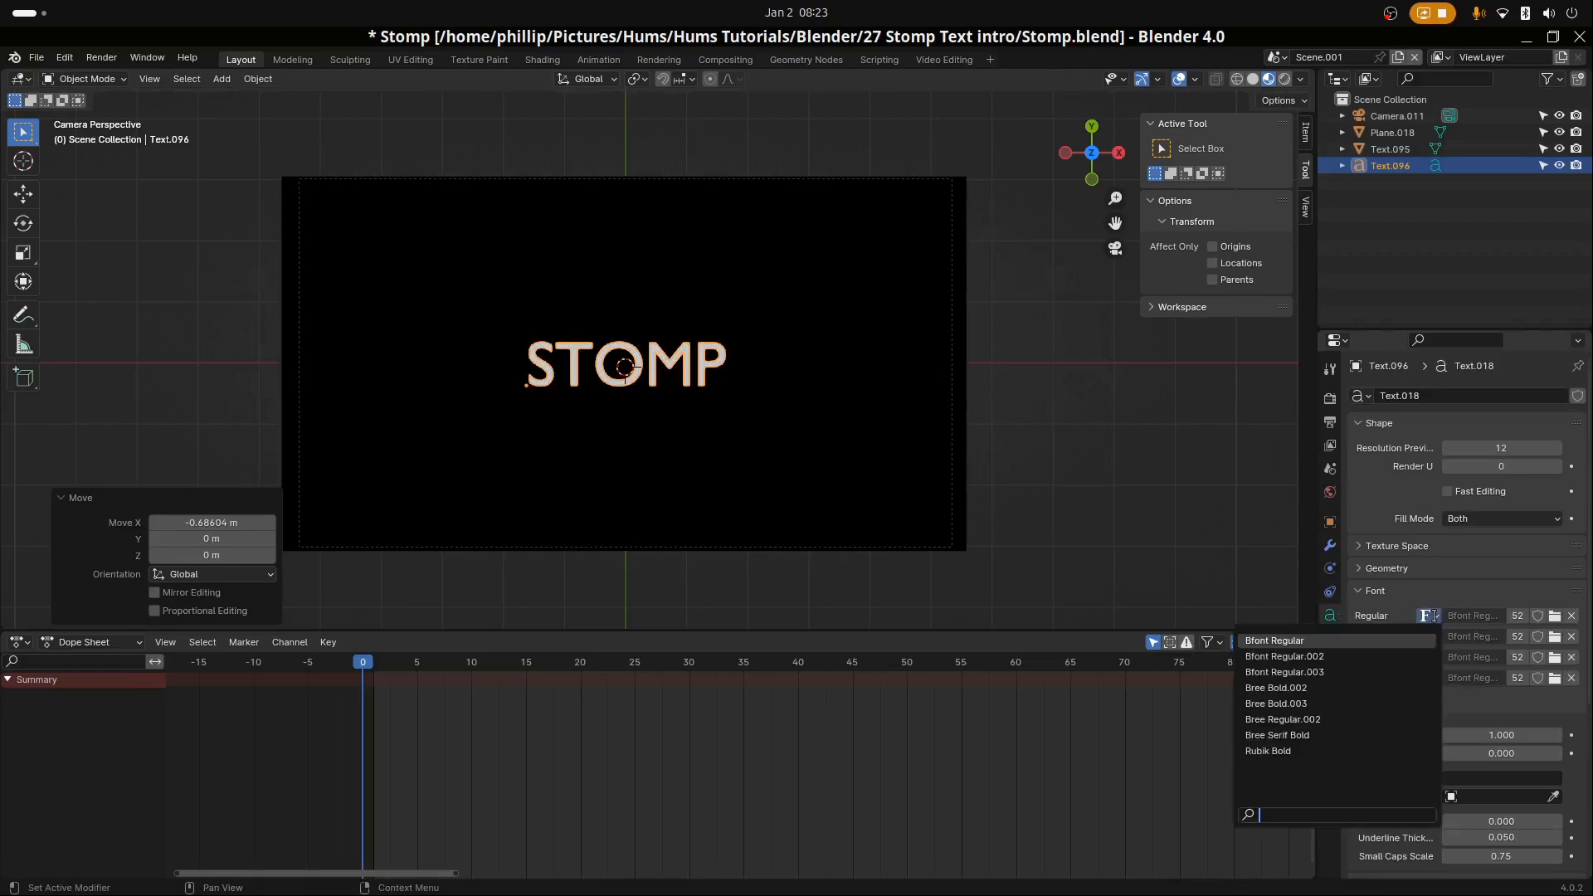
{"action": "left_click", "coordinate": [1290, 755]}
Scale the STOMP text up slightly and reposition it in the centre of the camera frame, finishing with about 0.05 m along X
{"action": "key", "text": "s"}
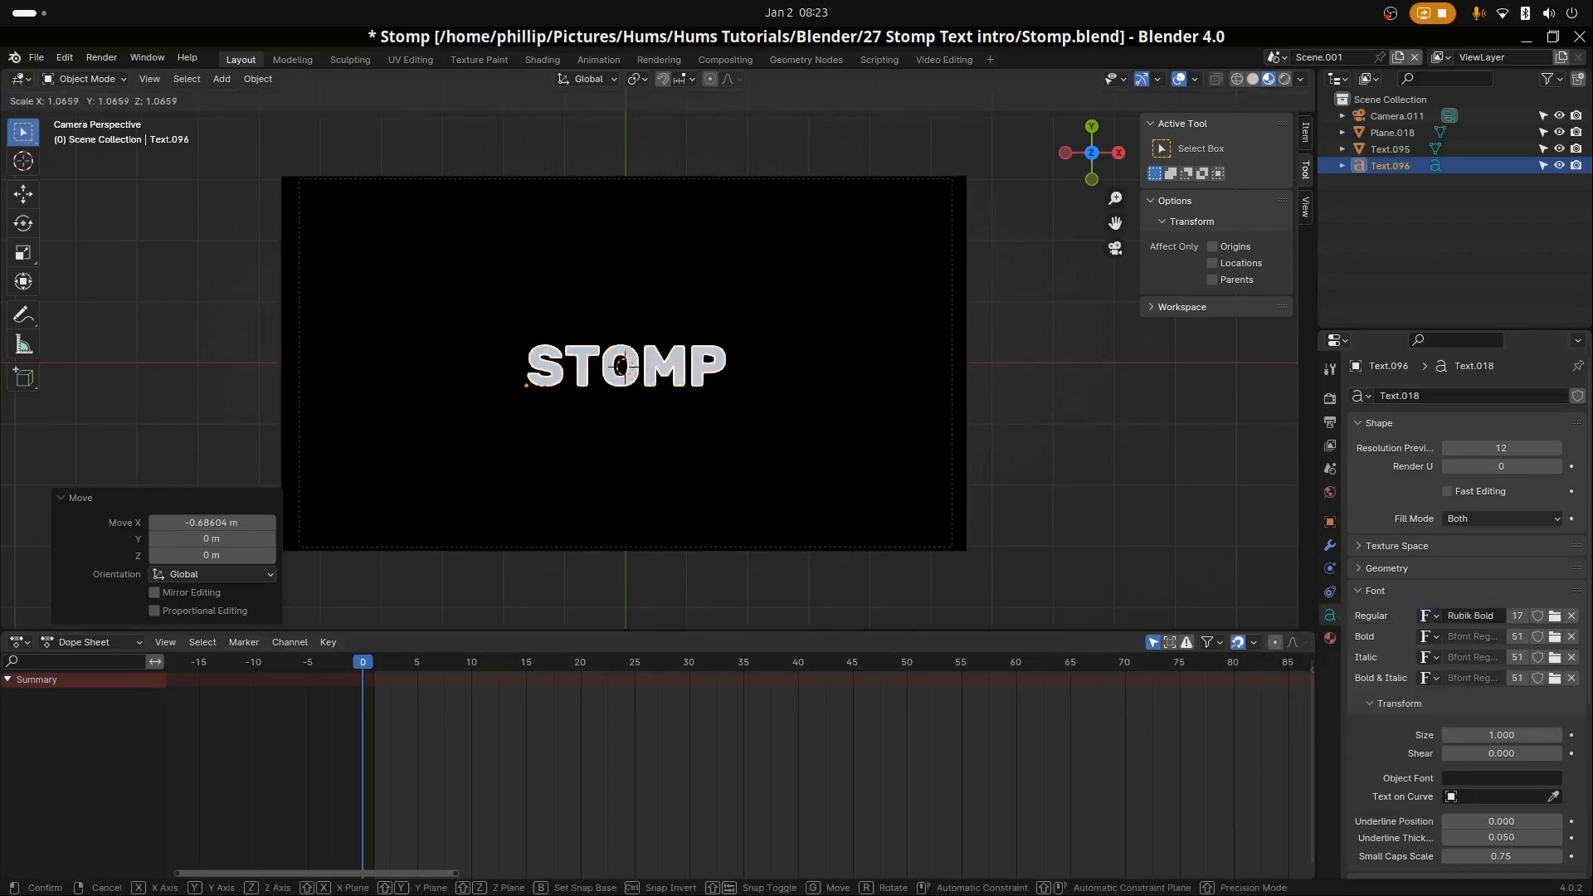
{"action": "left_click", "coordinate": [702, 401]}
{"action": "key", "text": "g"}
{"action": "left_click", "coordinate": [694, 405]}
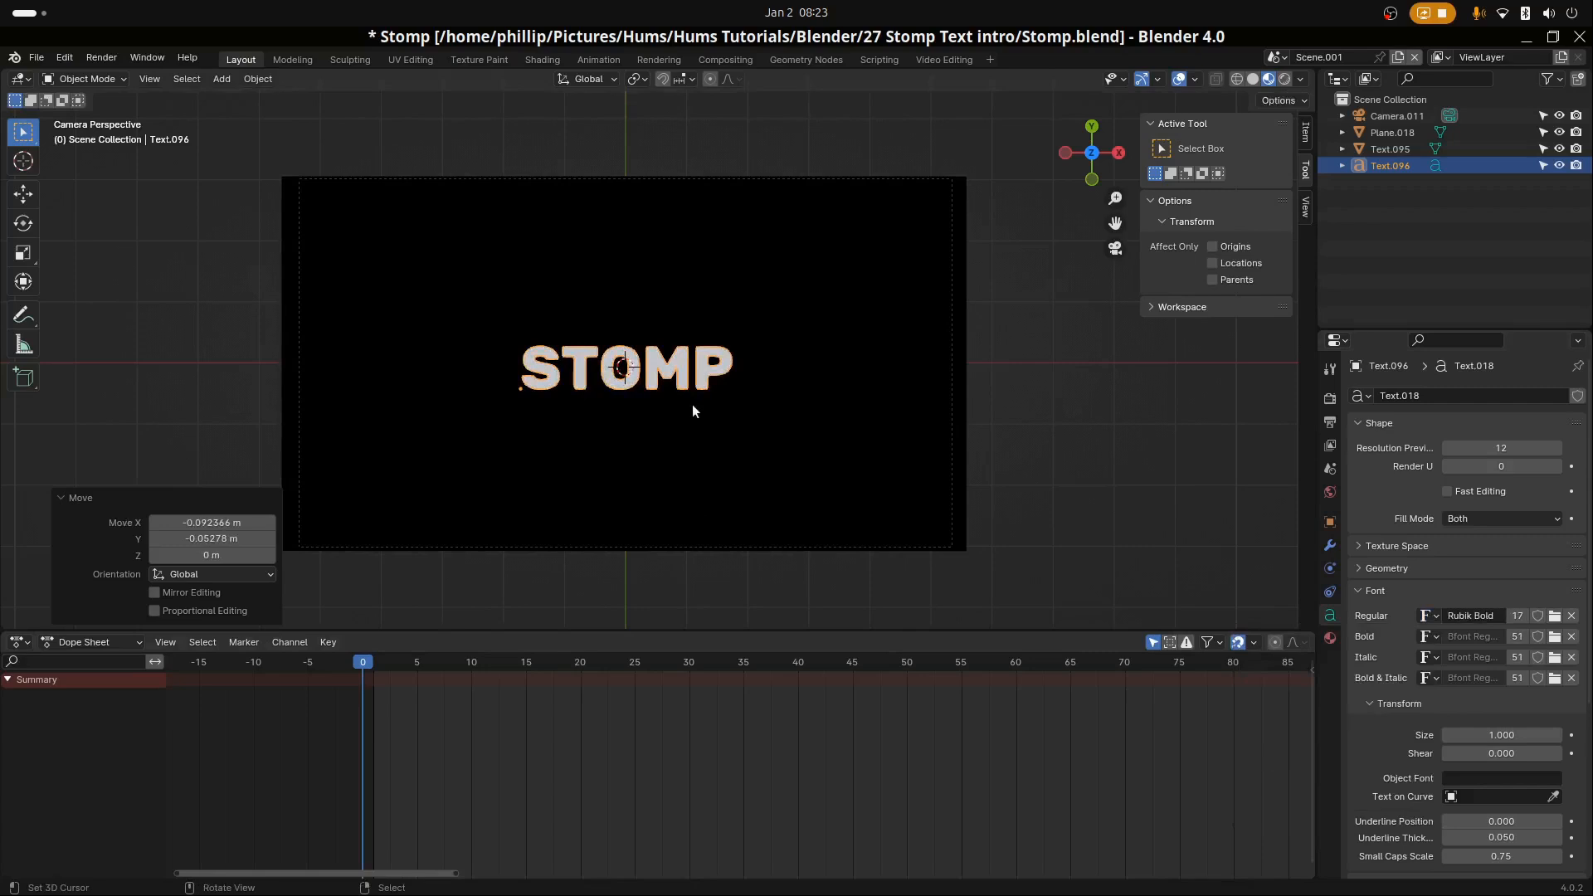
{"action": "key", "text": "g"}
{"action": "key", "text": "x"}
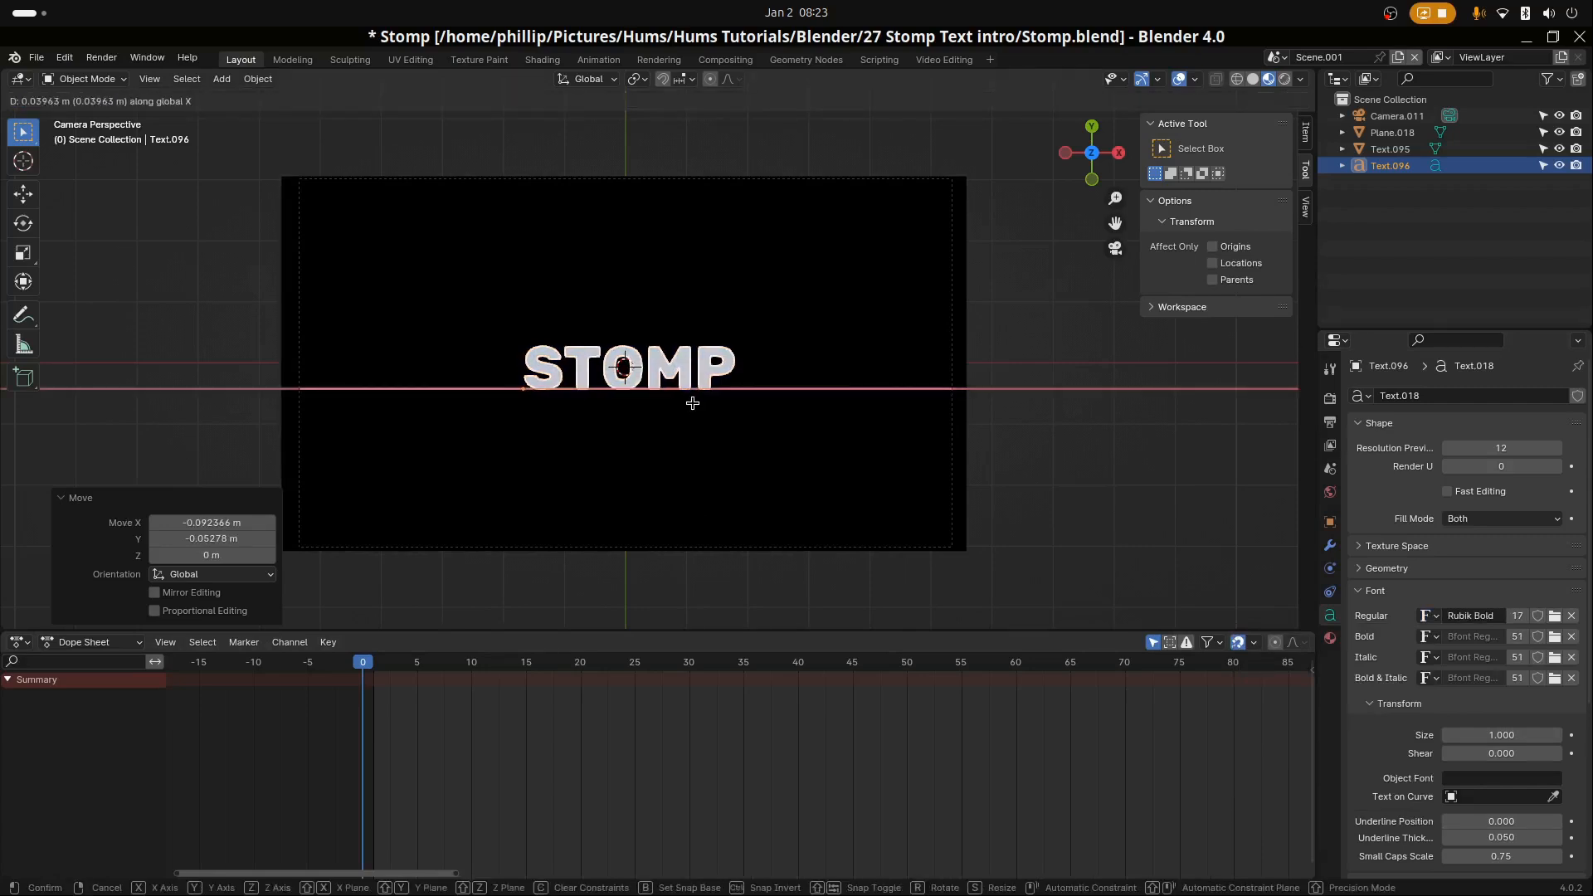
{"action": "left_click", "coordinate": [693, 403]}
{"action": "scroll", "coordinate": [680, 401], "scroll_direction": "up", "scroll_amount": 1}
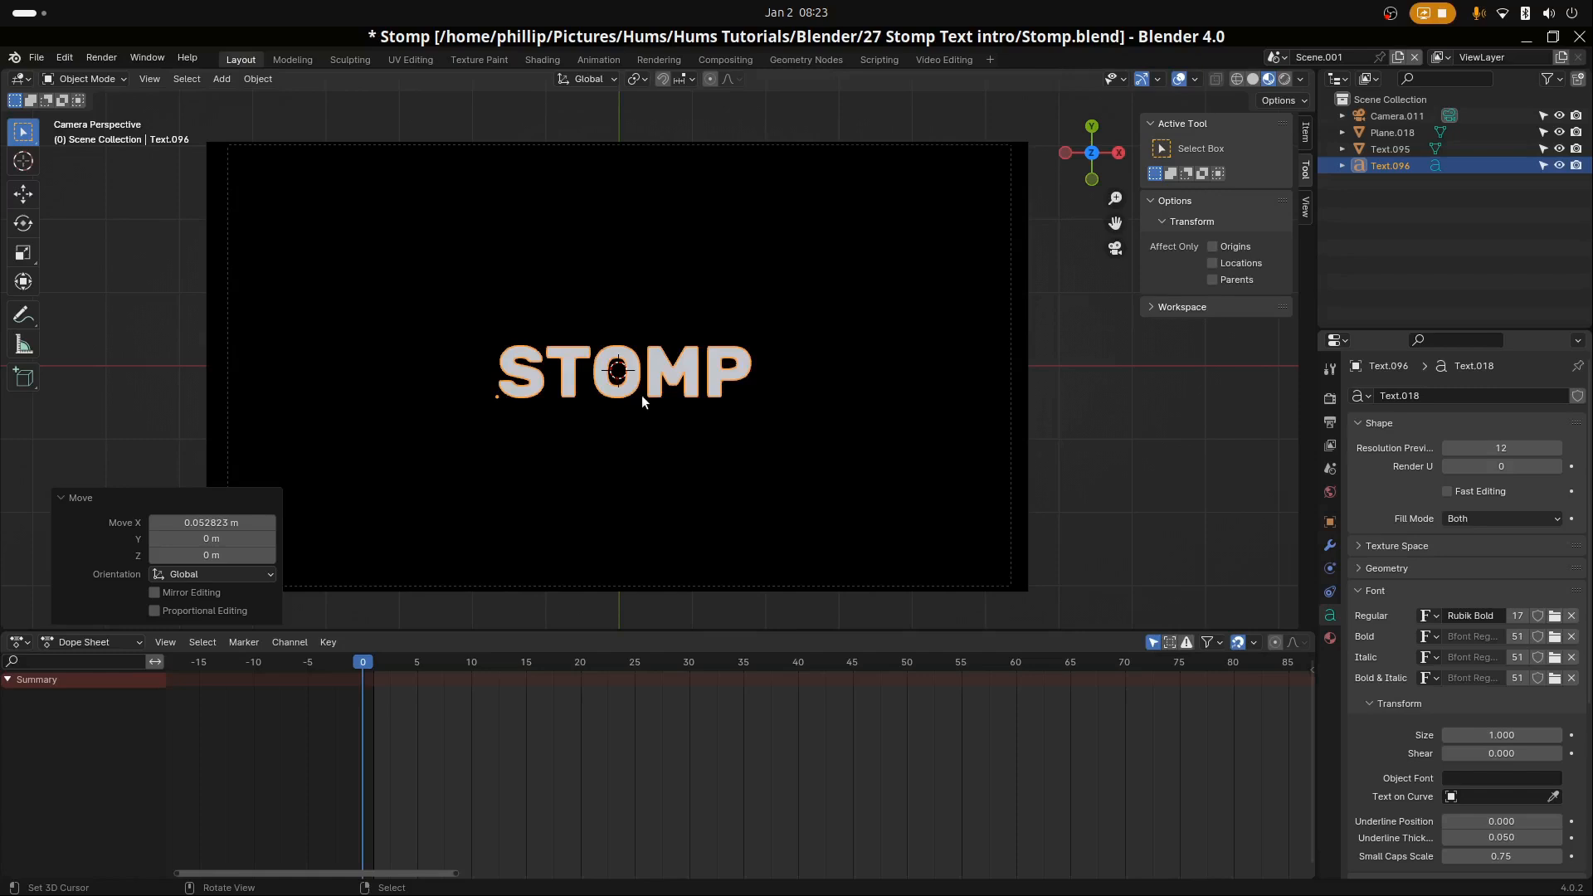
Add a new material to the STOMP text and set its surface to a white Emission shader
{"action": "left_click", "coordinate": [1331, 639]}
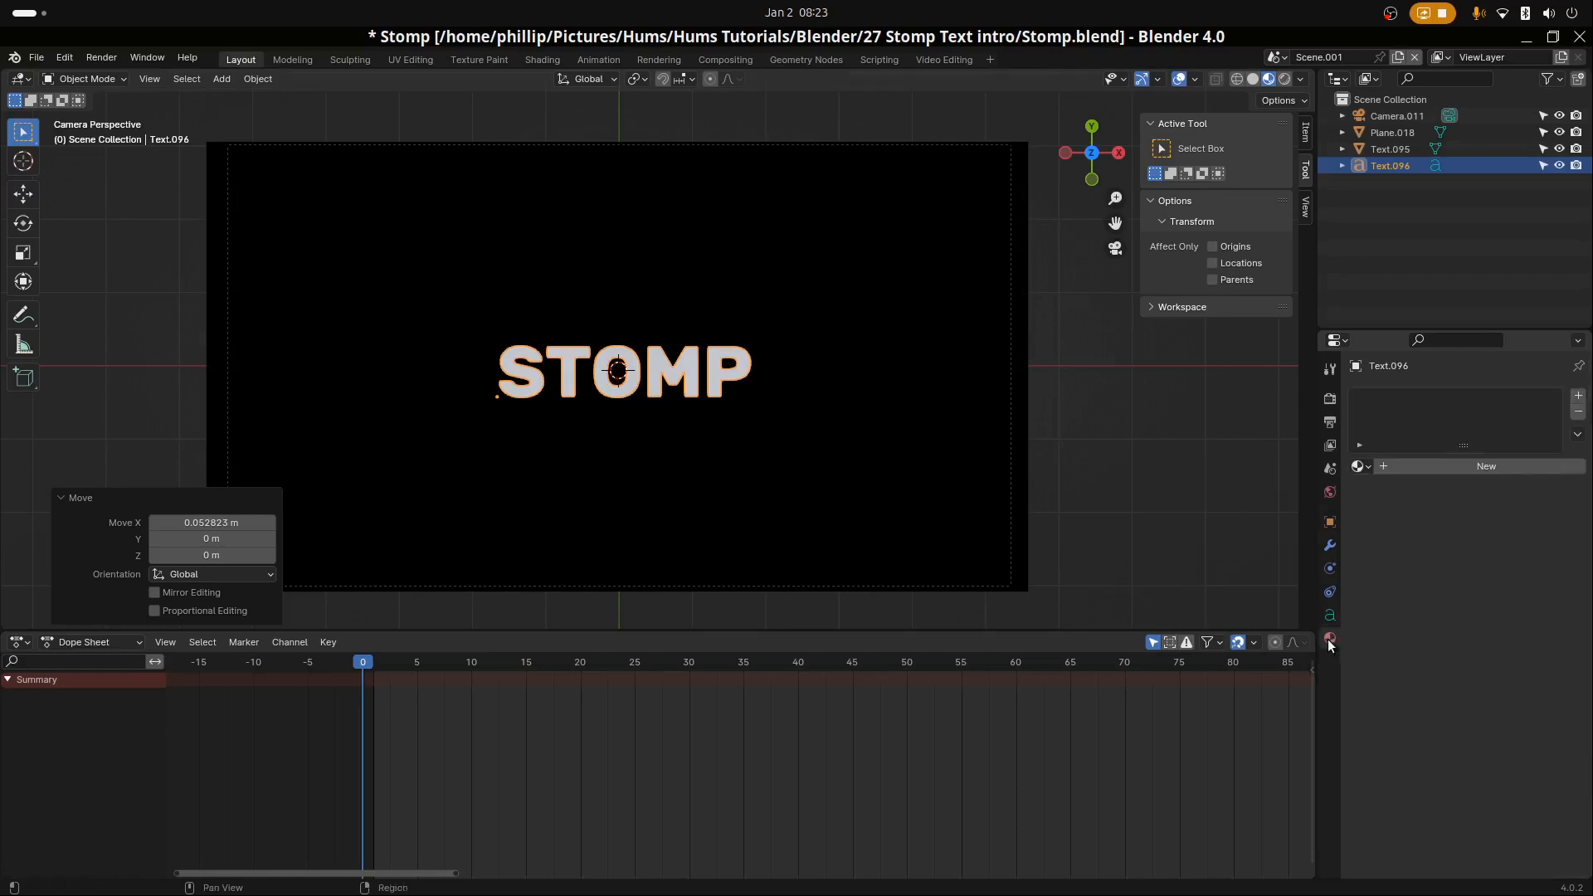
{"action": "left_click", "coordinate": [1410, 466]}
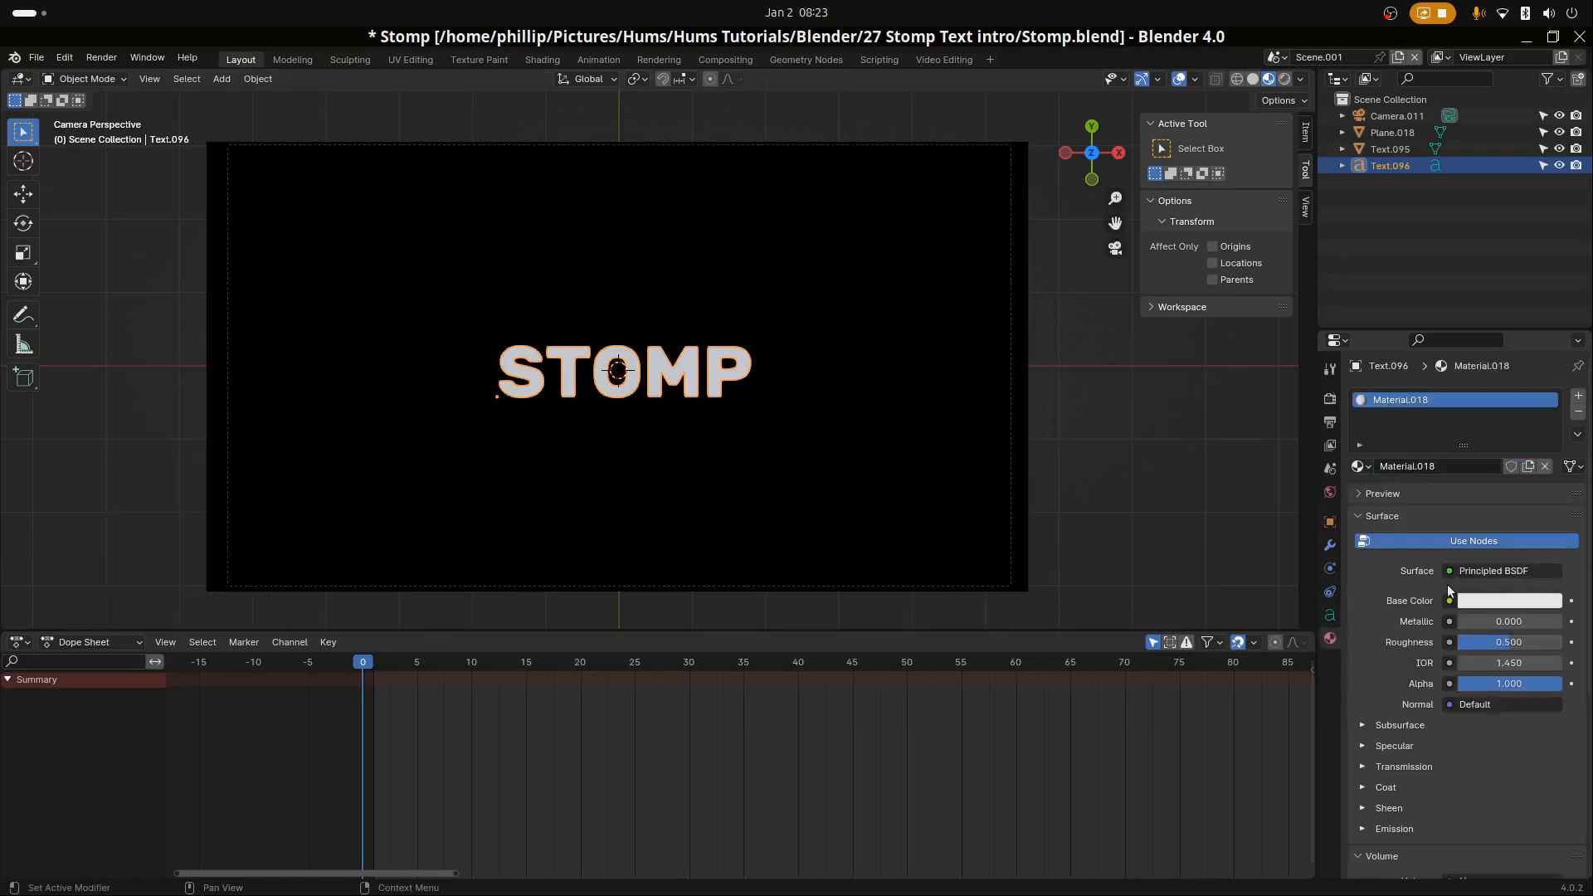
{"action": "left_click", "coordinate": [1513, 572]}
{"action": "left_click", "coordinate": [1362, 241]}
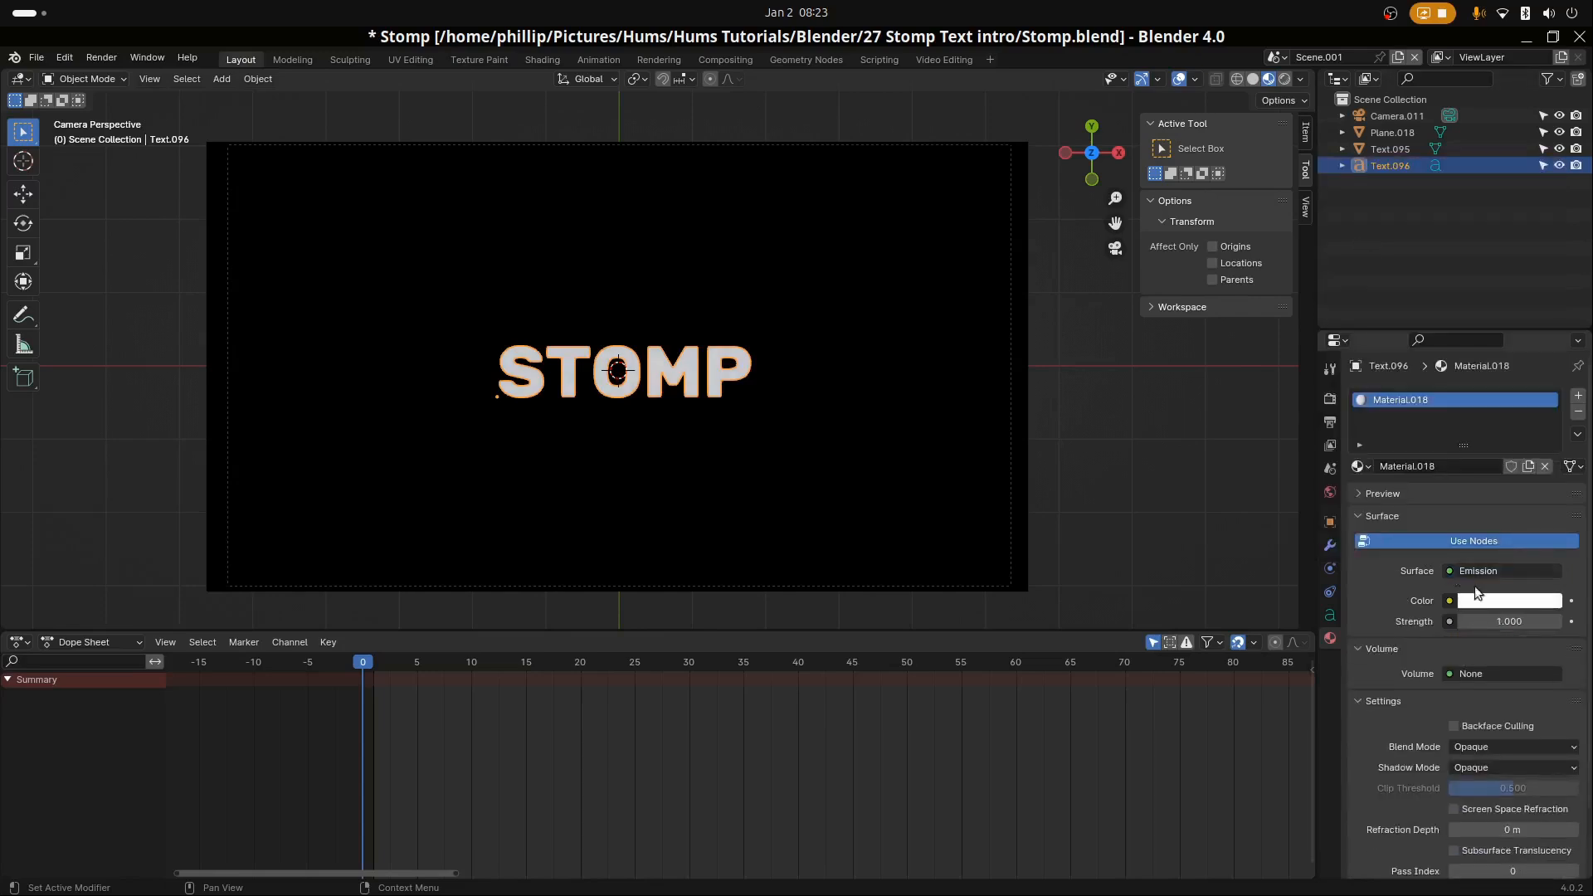
{"action": "left_click", "coordinate": [1488, 595]}
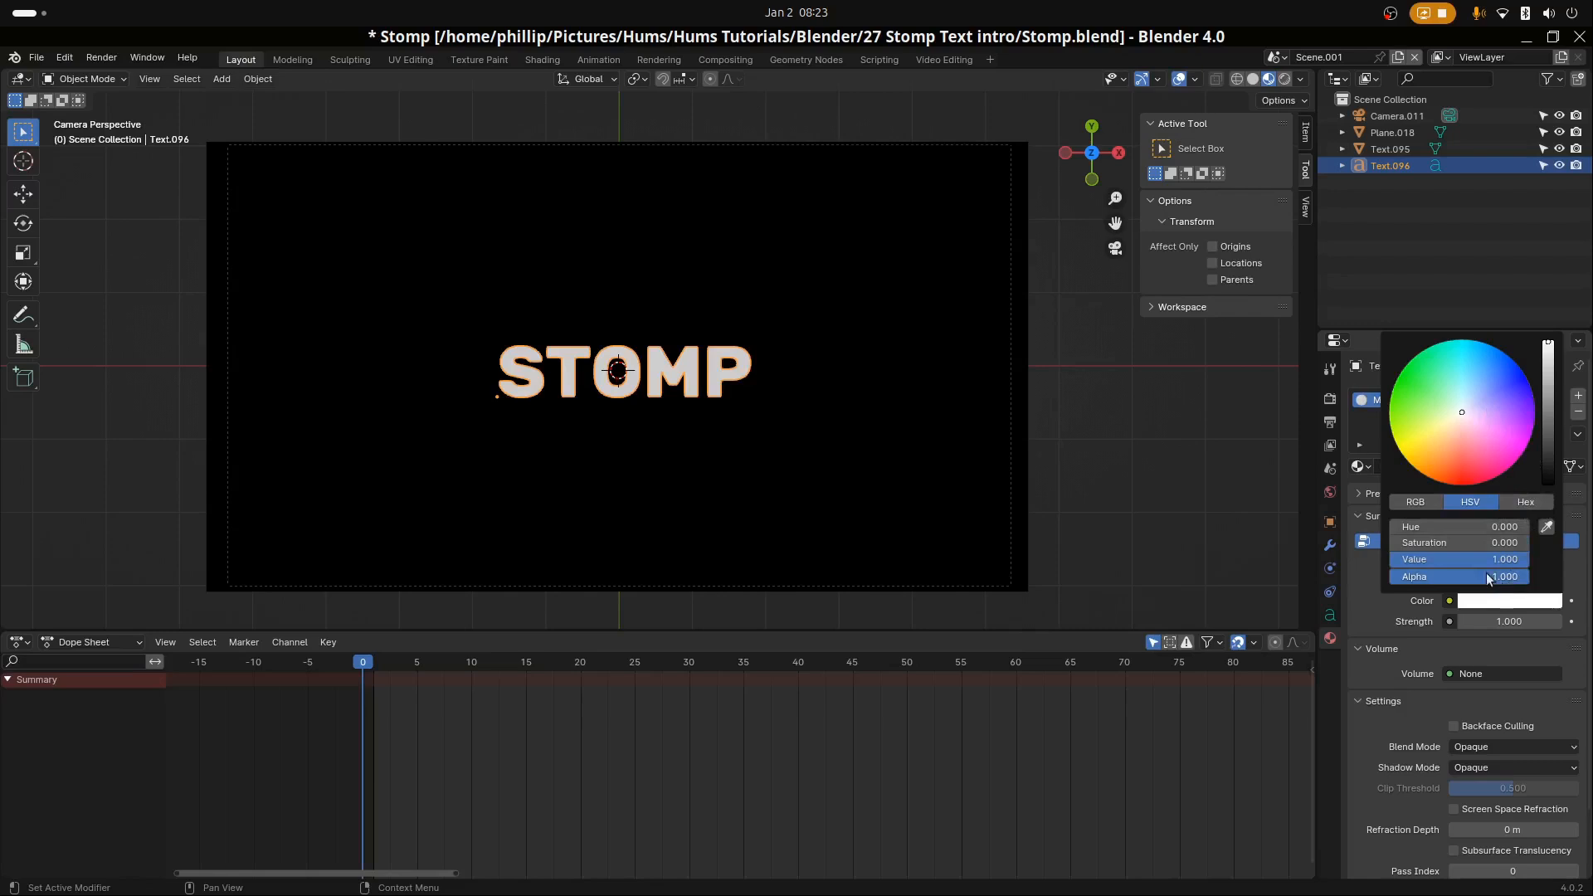
{"action": "left_click", "coordinate": [1517, 503]}
{"action": "left_click", "coordinate": [613, 384]}
{"action": "left_click", "coordinate": [613, 386]}
{"action": "scroll", "coordinate": [637, 408], "scroll_direction": "up", "scroll_amount": 1}
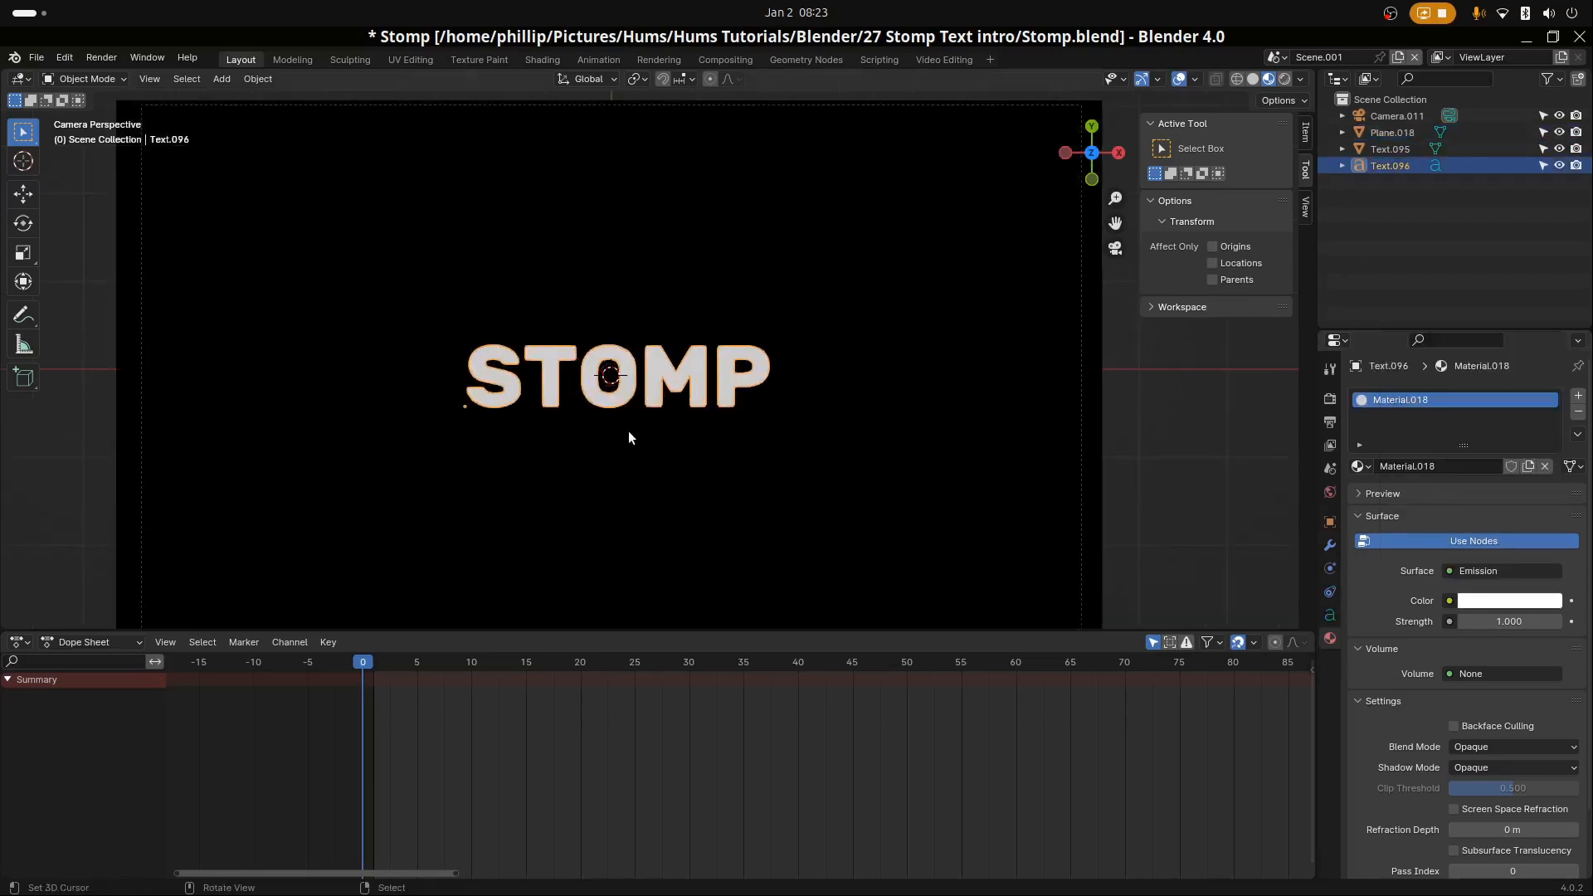
{"action": "scroll", "coordinate": [629, 430], "scroll_direction": "down", "scroll_amount": 1}
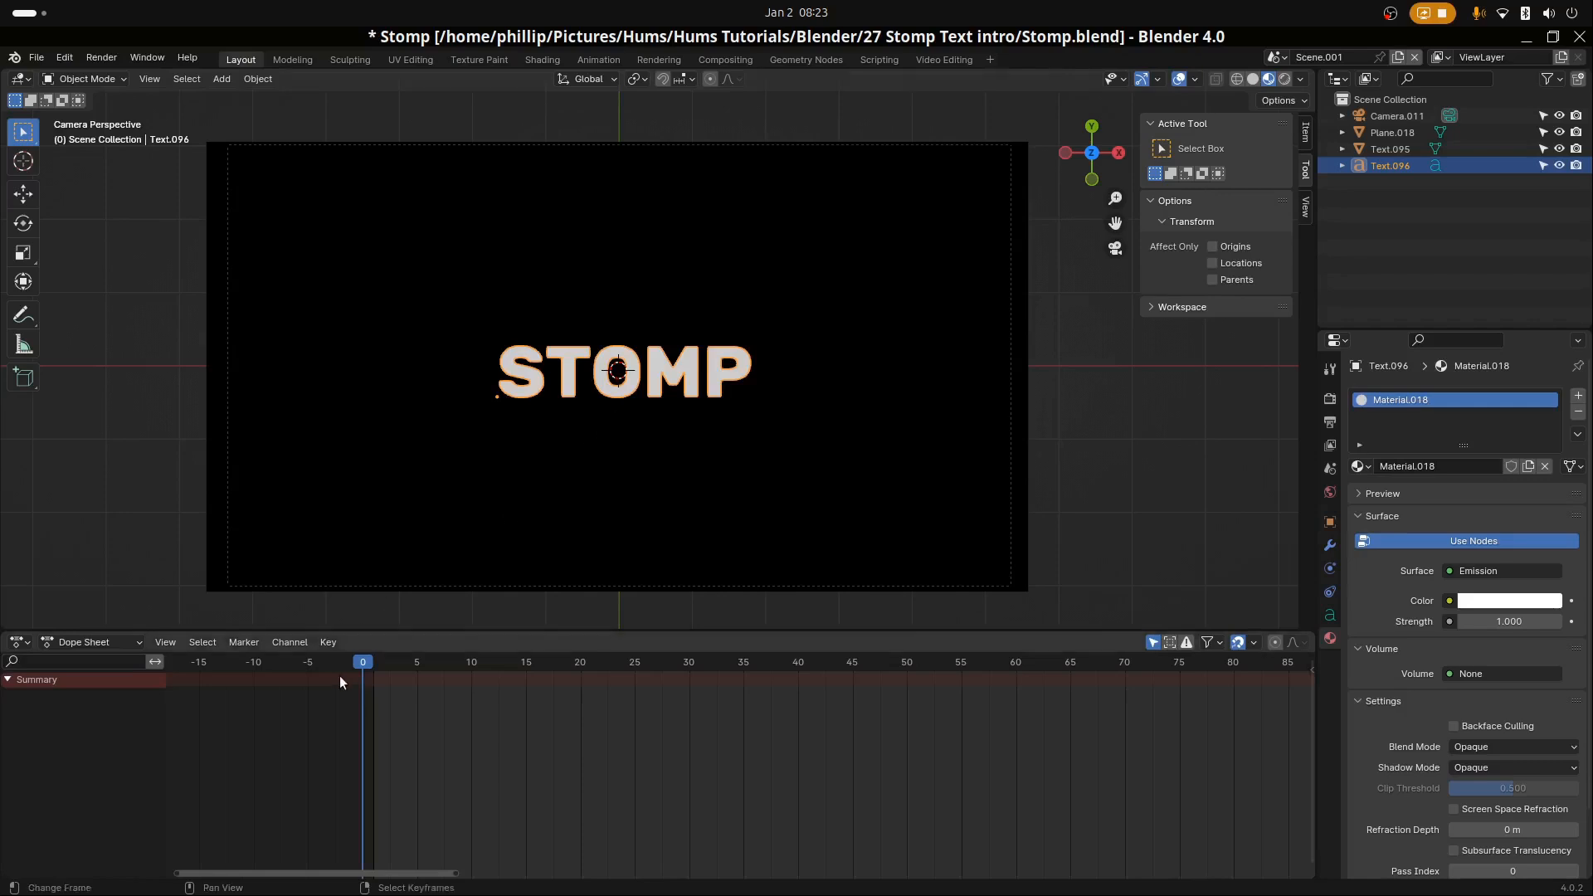
Set the current frame to 1 and move the STOMP text about -0.52 m along Y and 0.29 m along X
{"action": "left_click", "coordinate": [373, 707]}
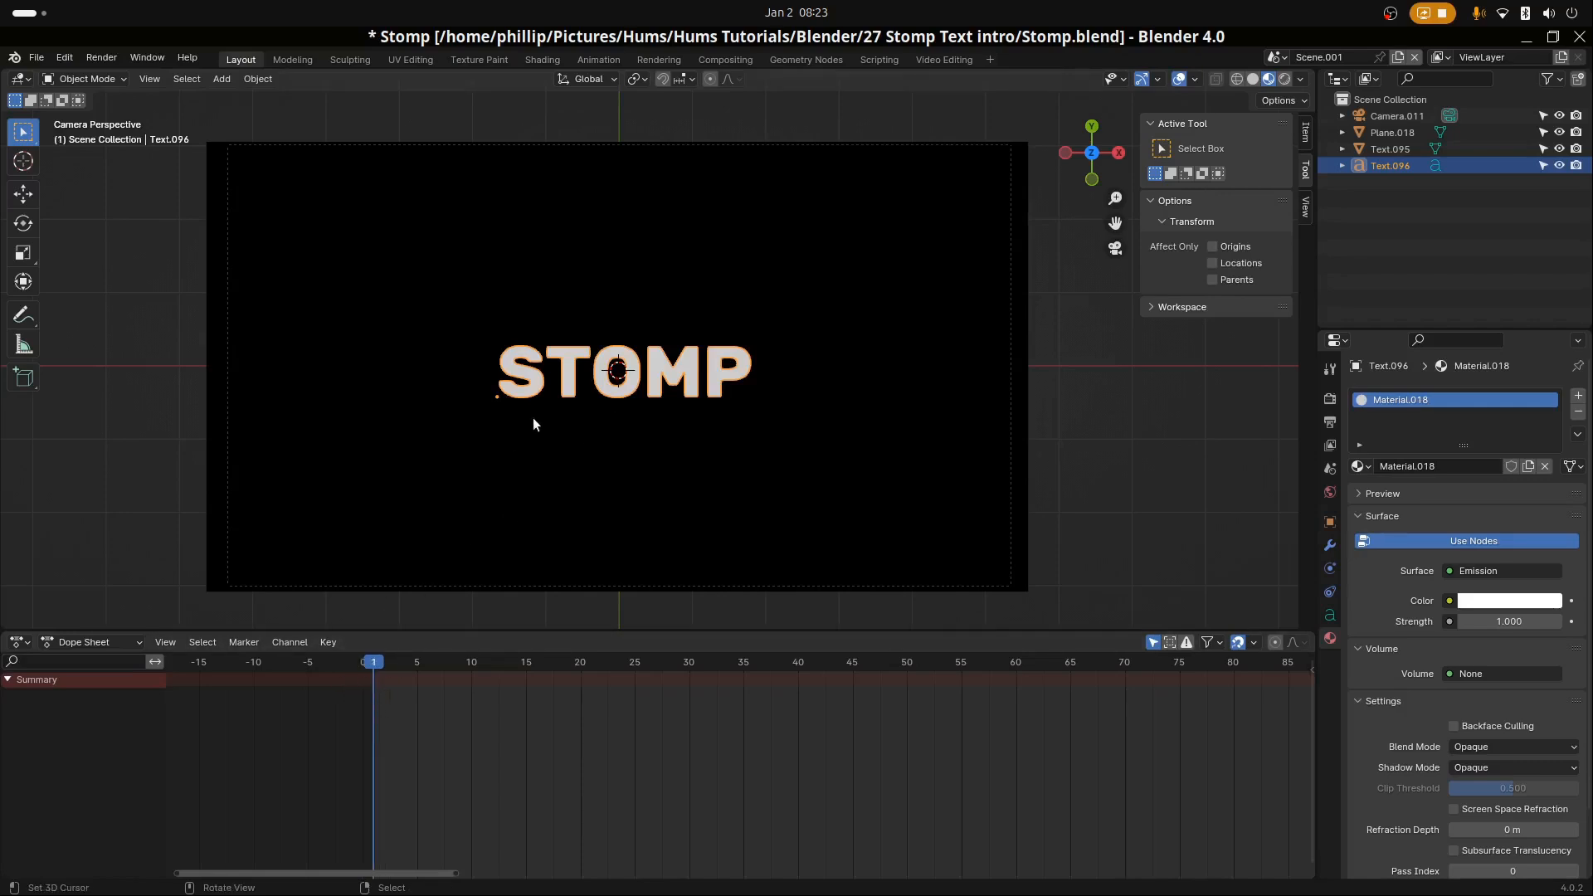
{"action": "key", "text": "g"}
{"action": "key", "text": "y"}
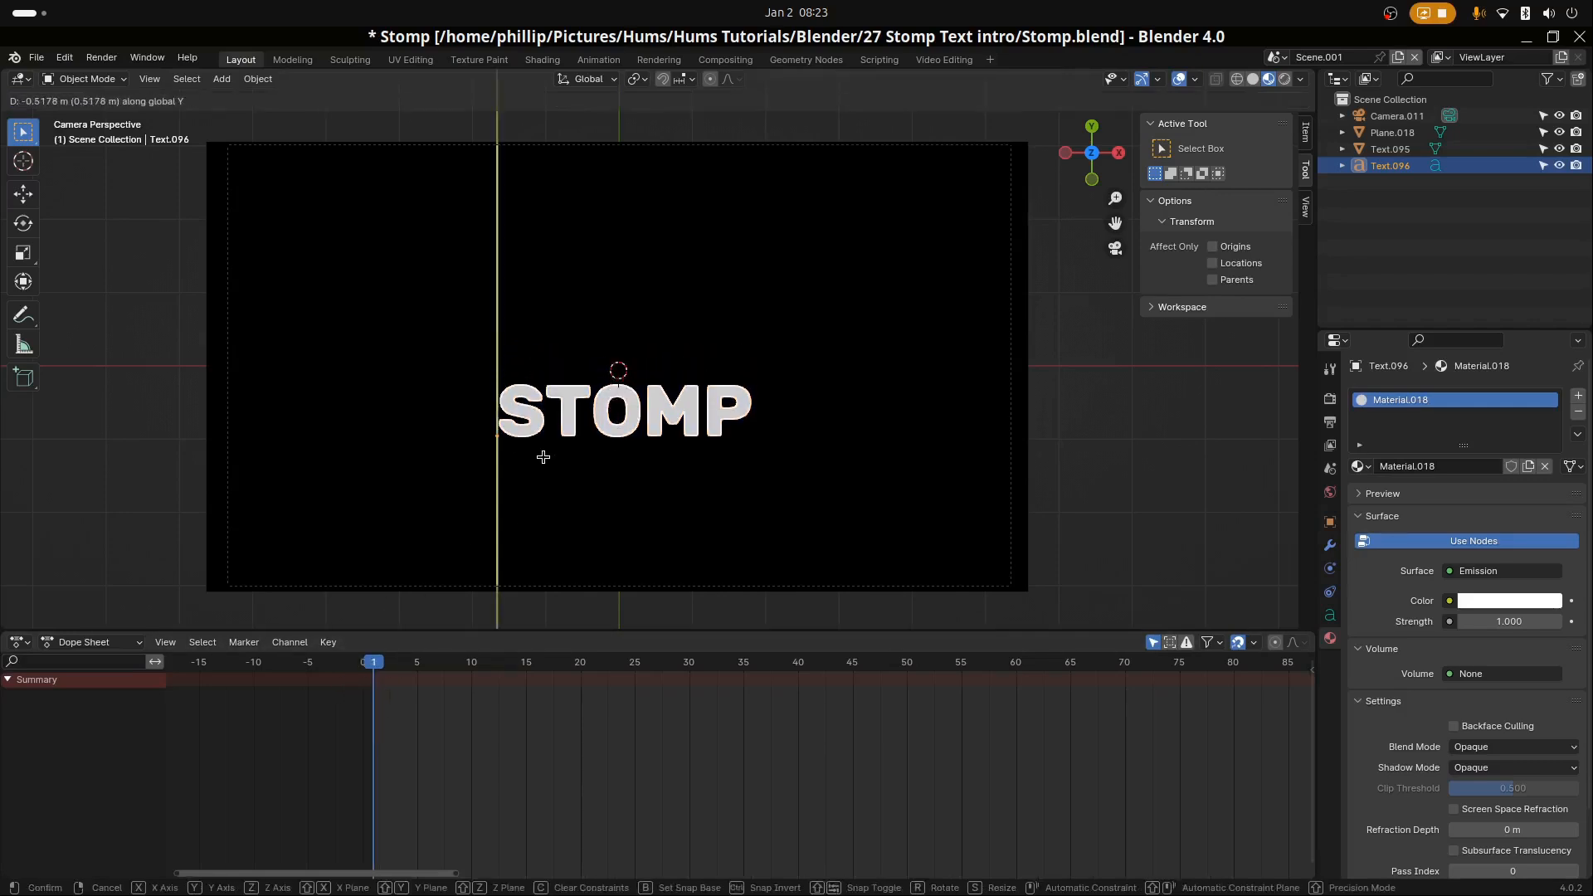
{"action": "left_click", "coordinate": [544, 457]}
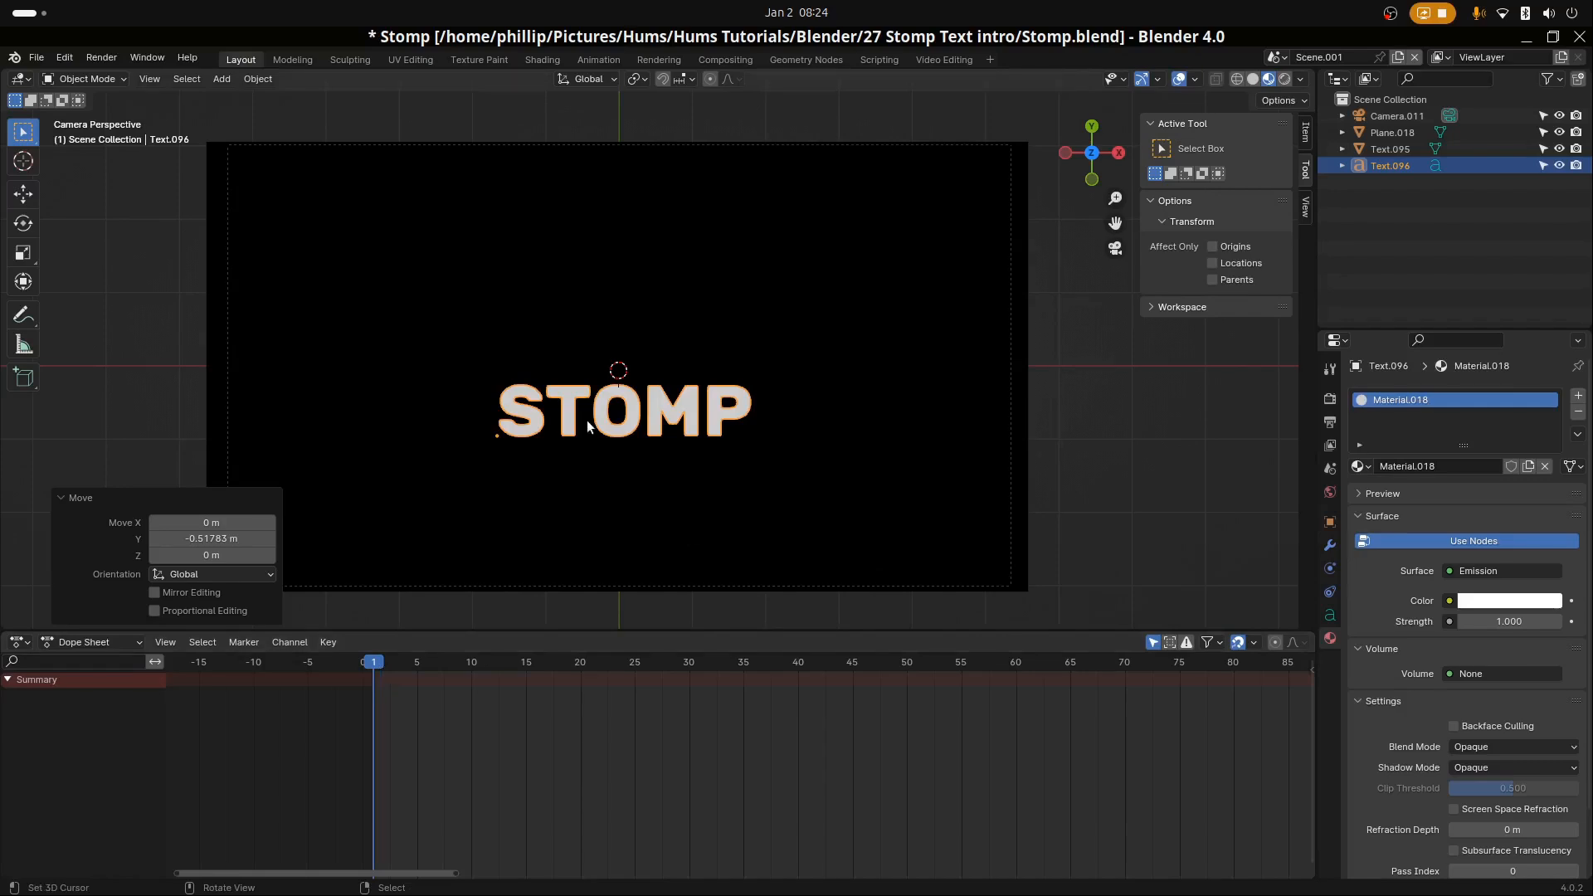
{"action": "key", "text": "g"}
{"action": "key", "text": "x"}
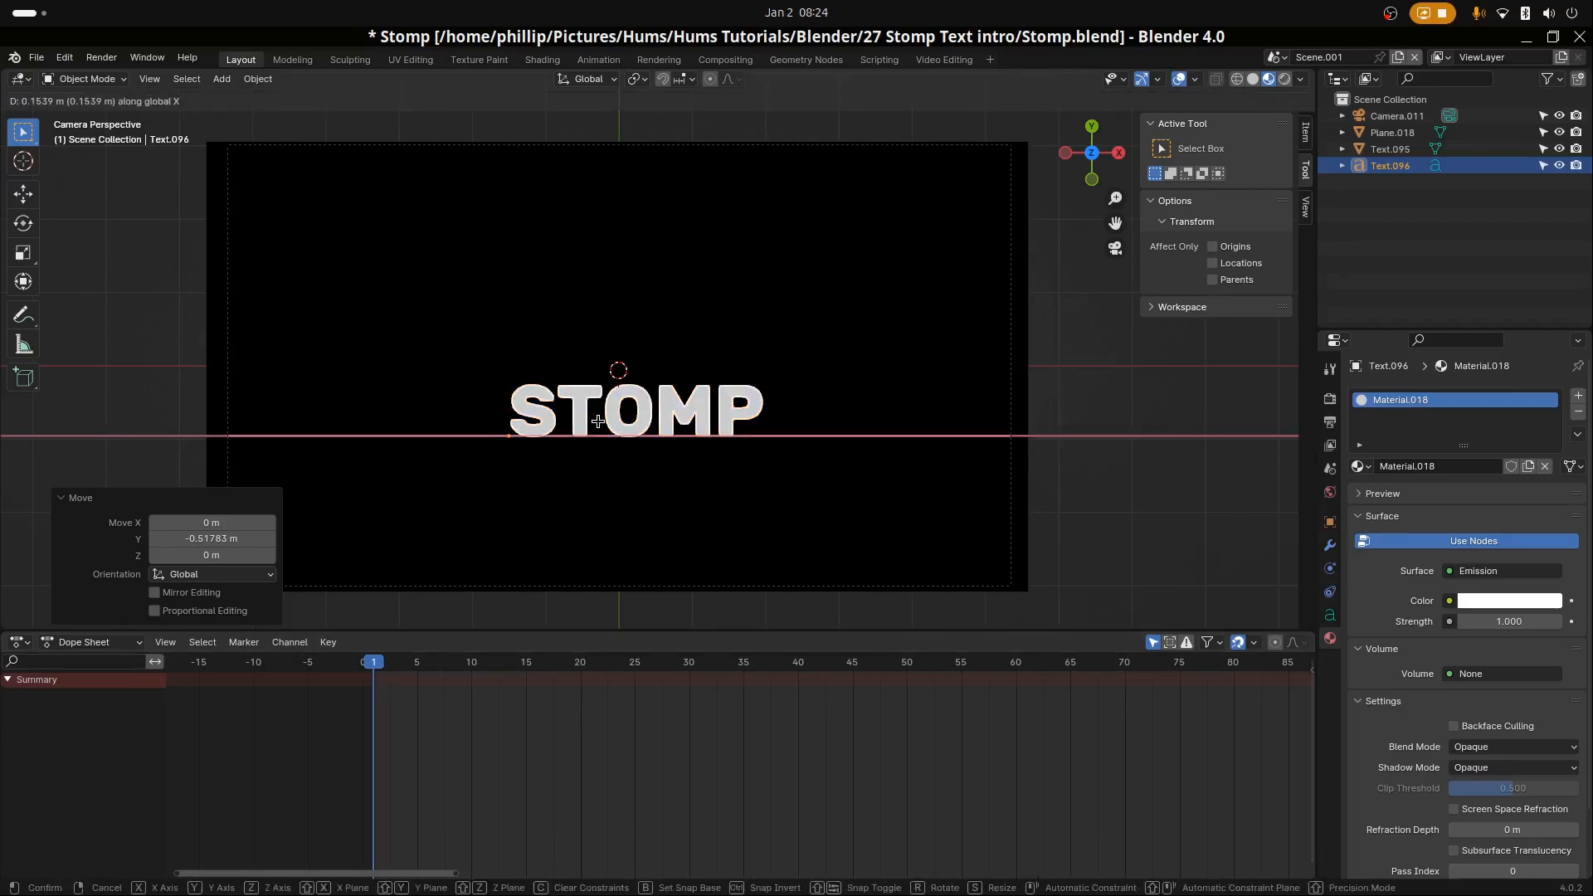
{"action": "left_click", "coordinate": [608, 422]}
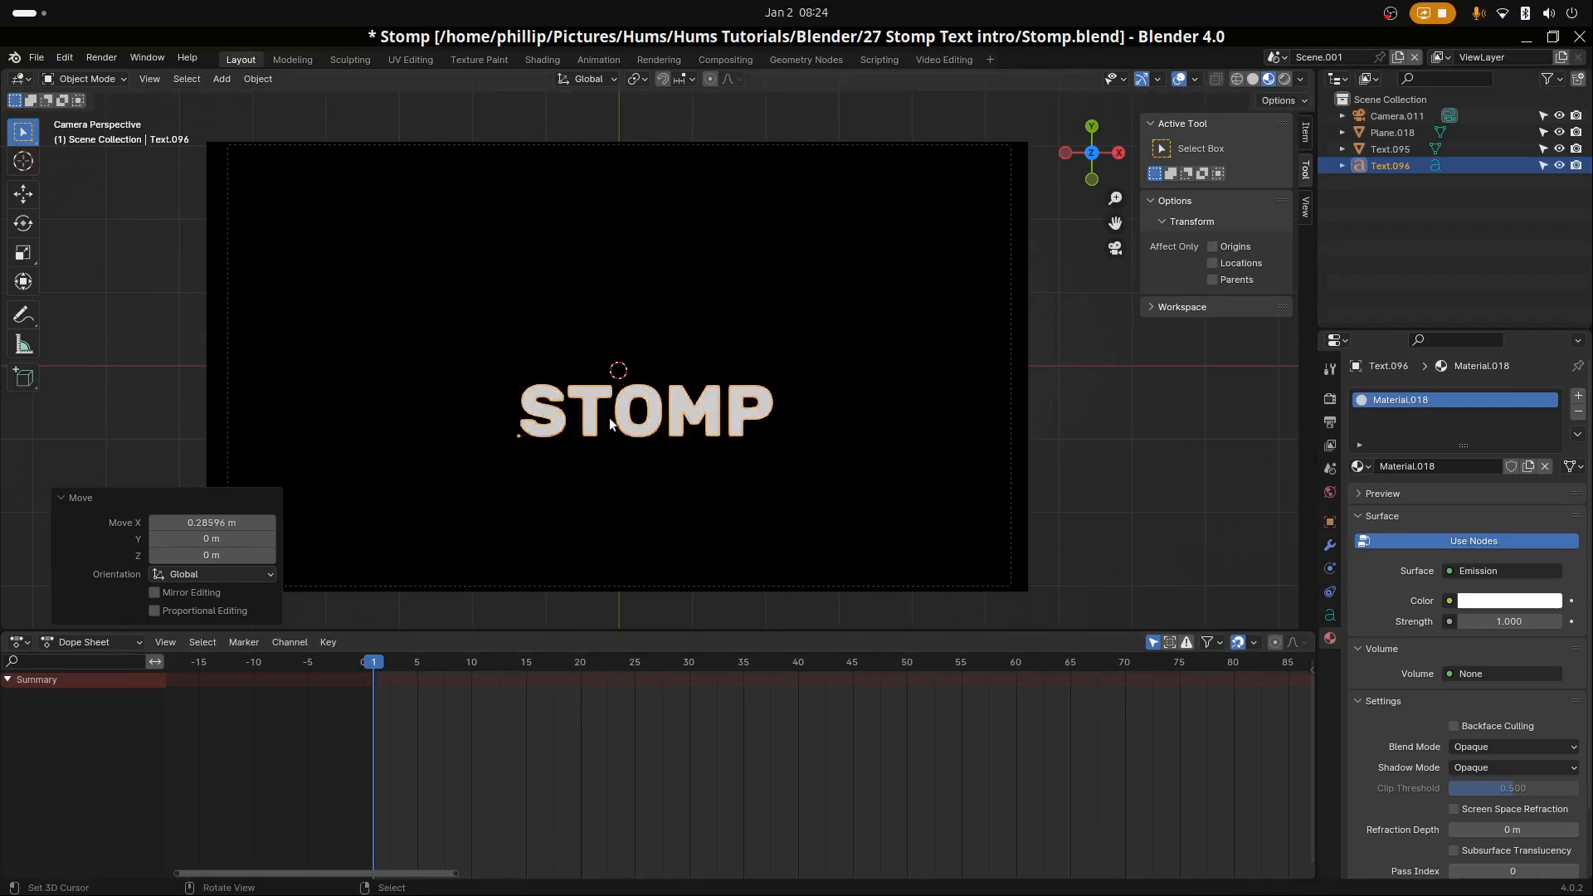
Hide the black background plane in the viewport
{"action": "scroll", "coordinate": [650, 455], "scroll_direction": "down", "scroll_amount": 1}
{"action": "scroll", "coordinate": [650, 454], "scroll_direction": "up", "scroll_amount": 1}
{"action": "scroll", "coordinate": [649, 471], "scroll_direction": "down", "scroll_amount": 1}
{"action": "scroll", "coordinate": [649, 472], "scroll_direction": "up", "scroll_amount": 1}
{"action": "left_click", "coordinate": [623, 294]}
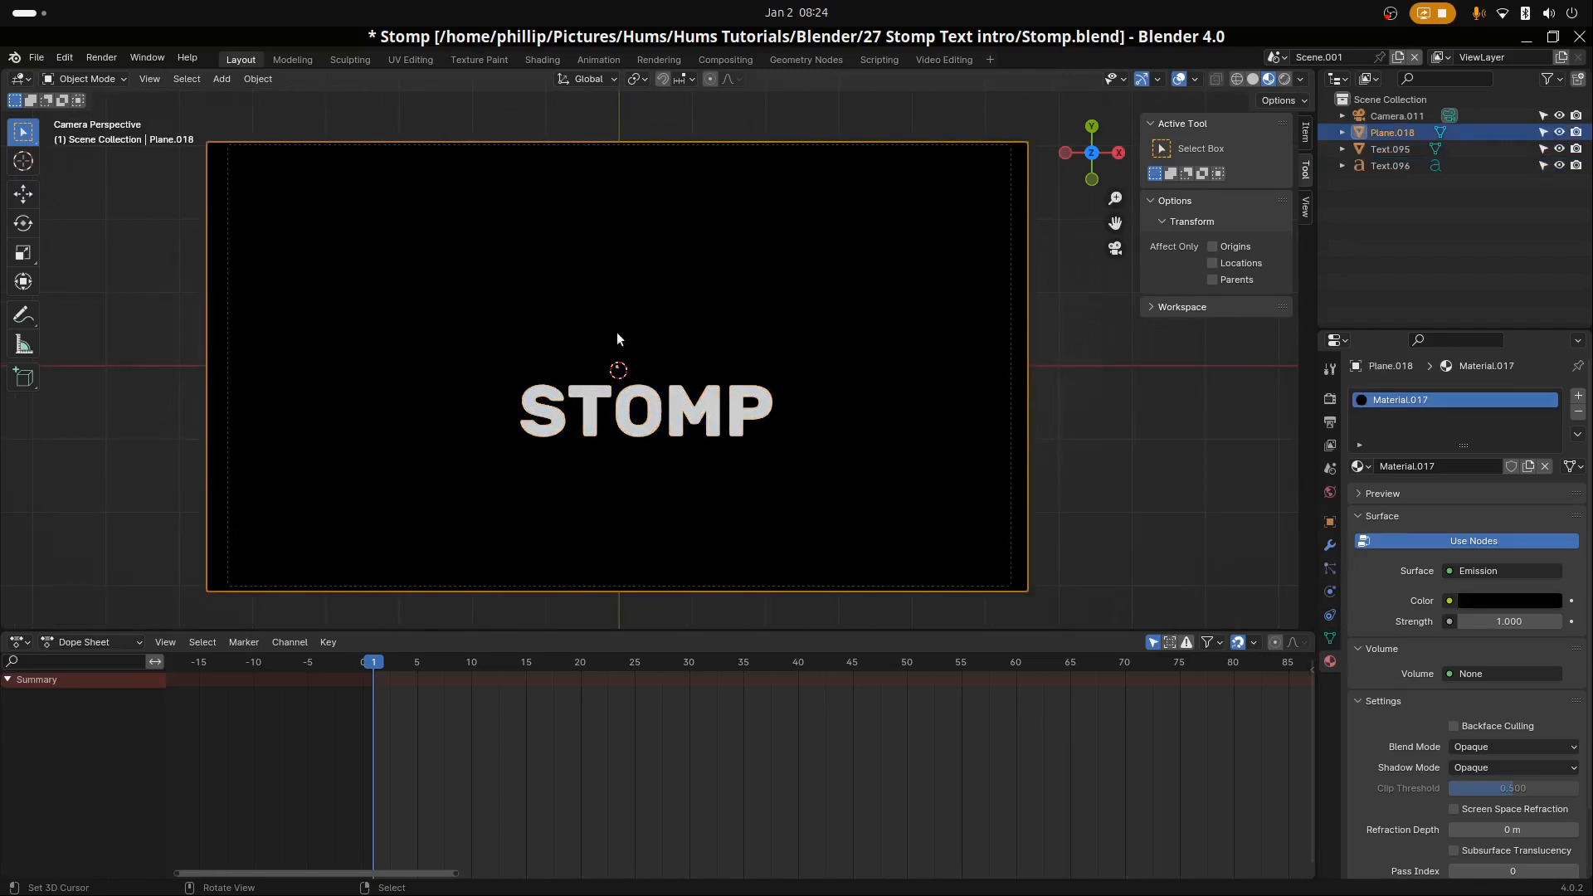
{"action": "key", "text": "h"}
{"action": "scroll", "coordinate": [615, 357], "scroll_direction": "up", "scroll_amount": 1}
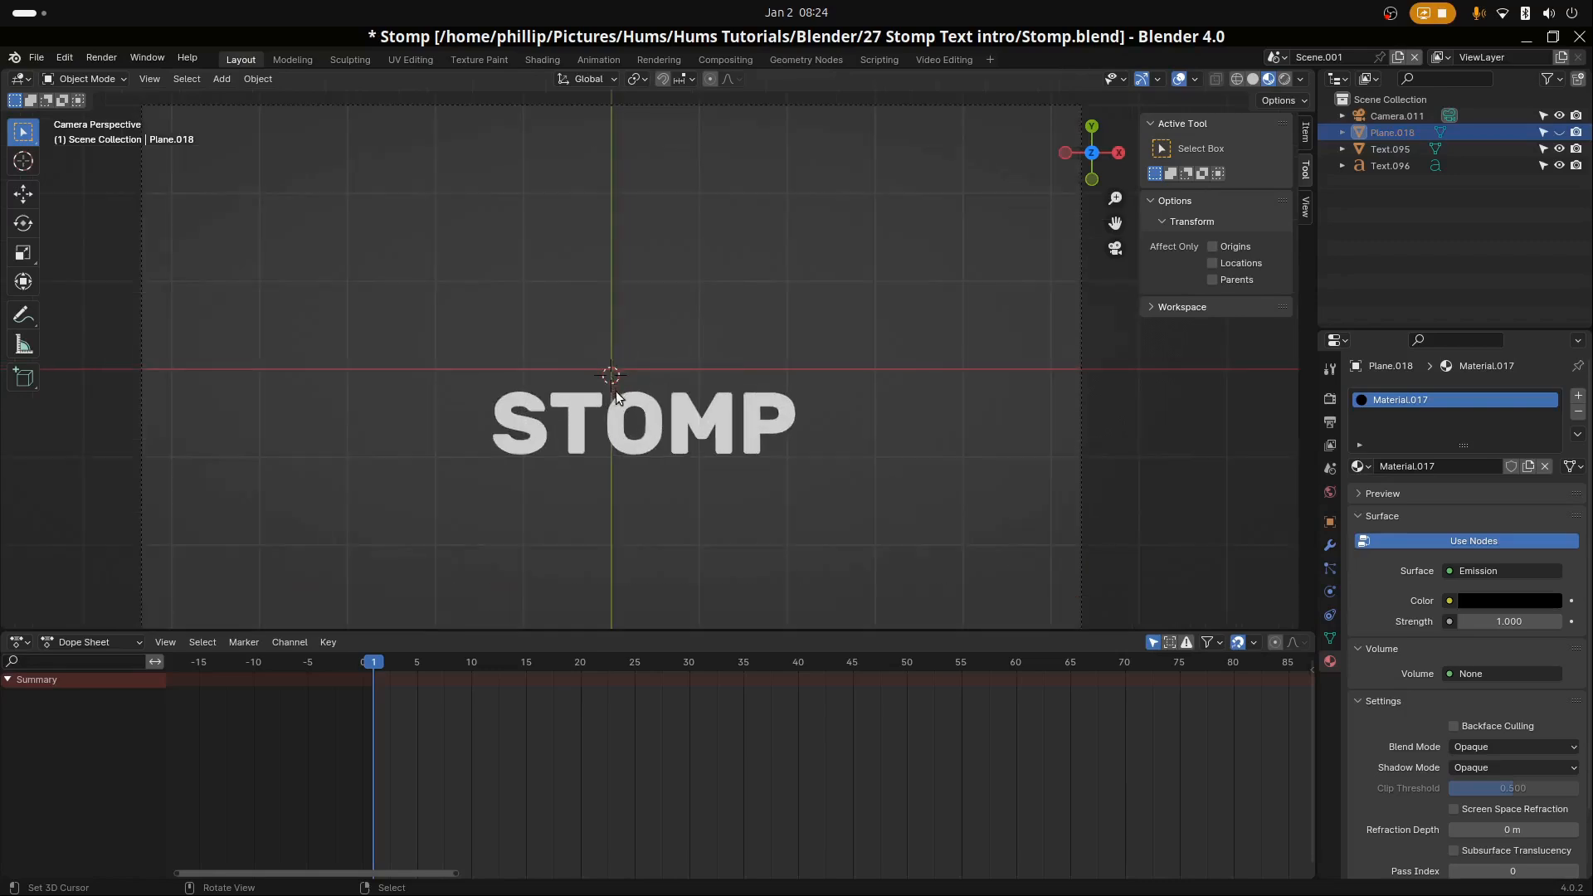
Move the STOMP text a further -0.30 m or so along Y and about 0.05 m along X
{"action": "left_click", "coordinate": [627, 434]}
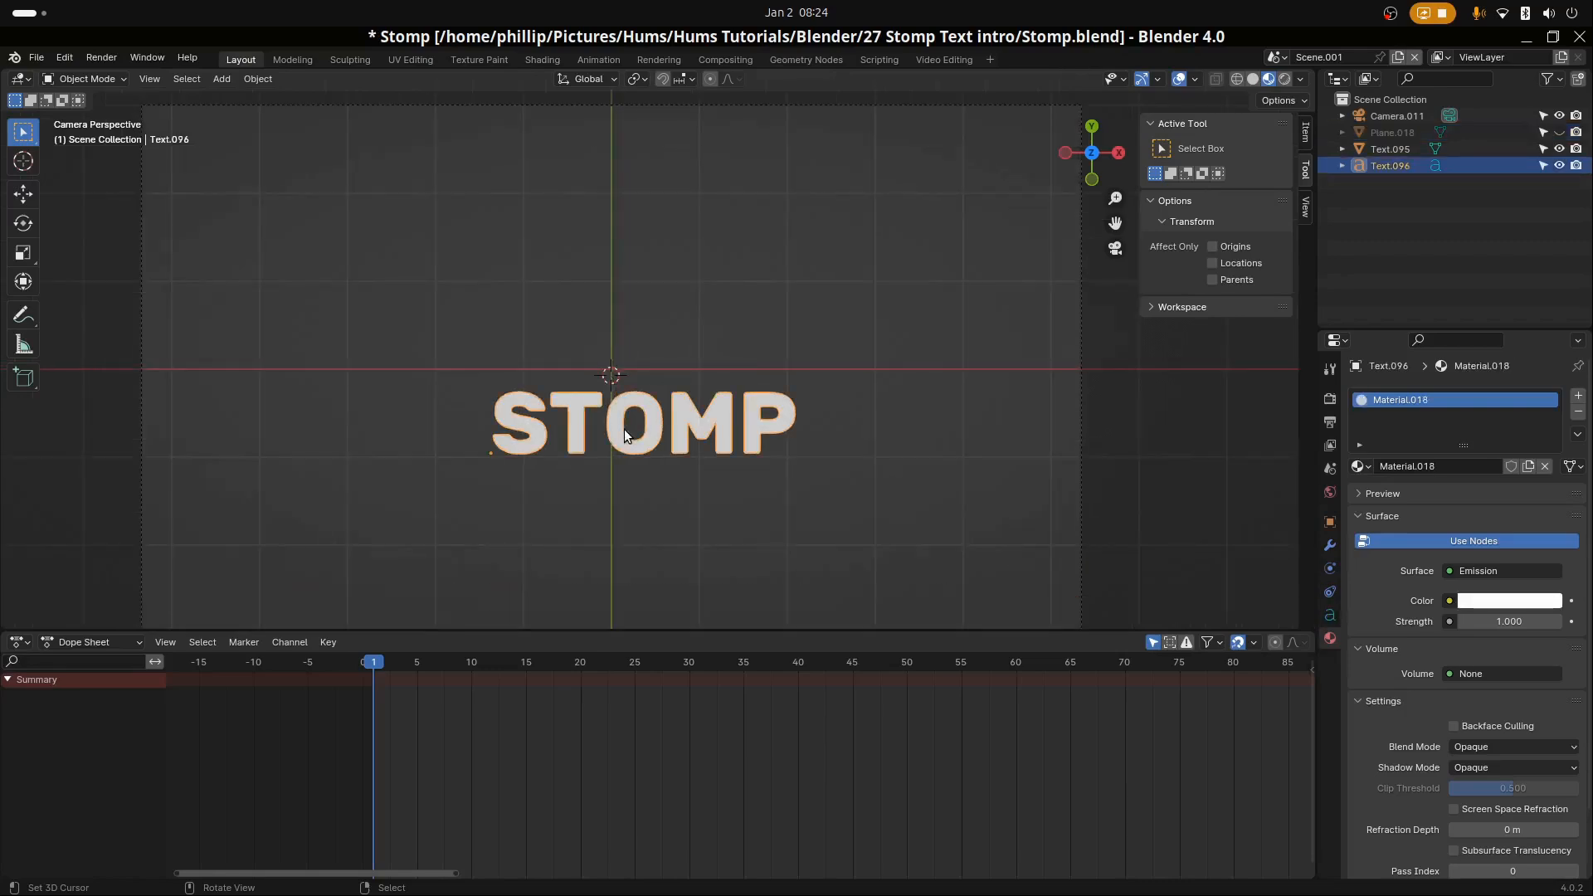
{"action": "key", "text": "g"}
{"action": "key", "text": "y"}
{"action": "left_click", "coordinate": [634, 463]}
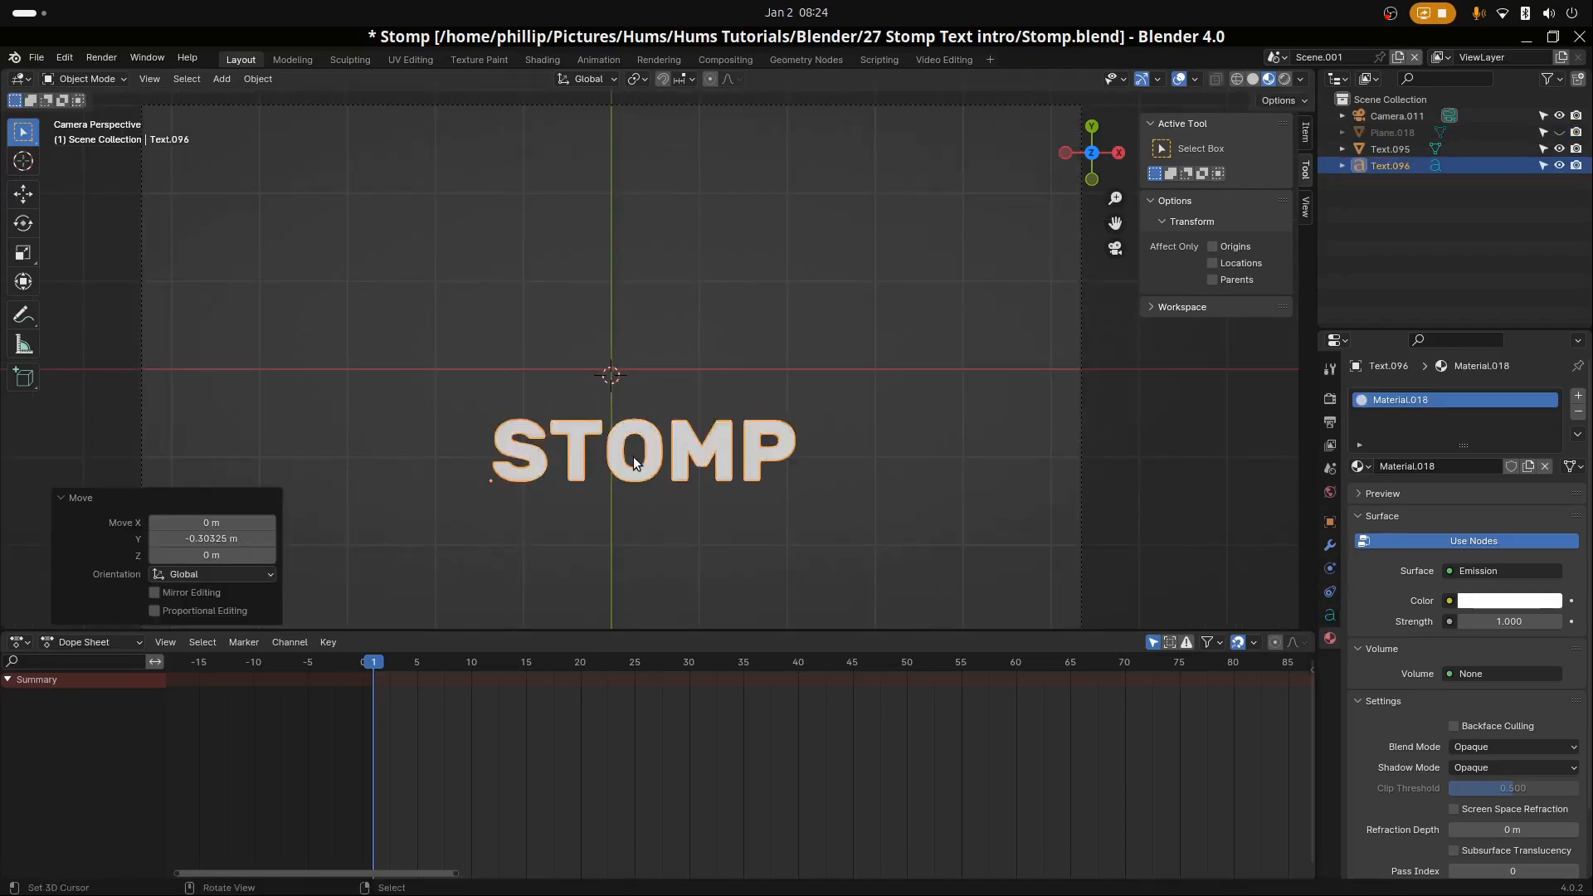
{"action": "key", "text": "g"}
{"action": "key", "text": "x"}
{"action": "left_click", "coordinate": [637, 457]}
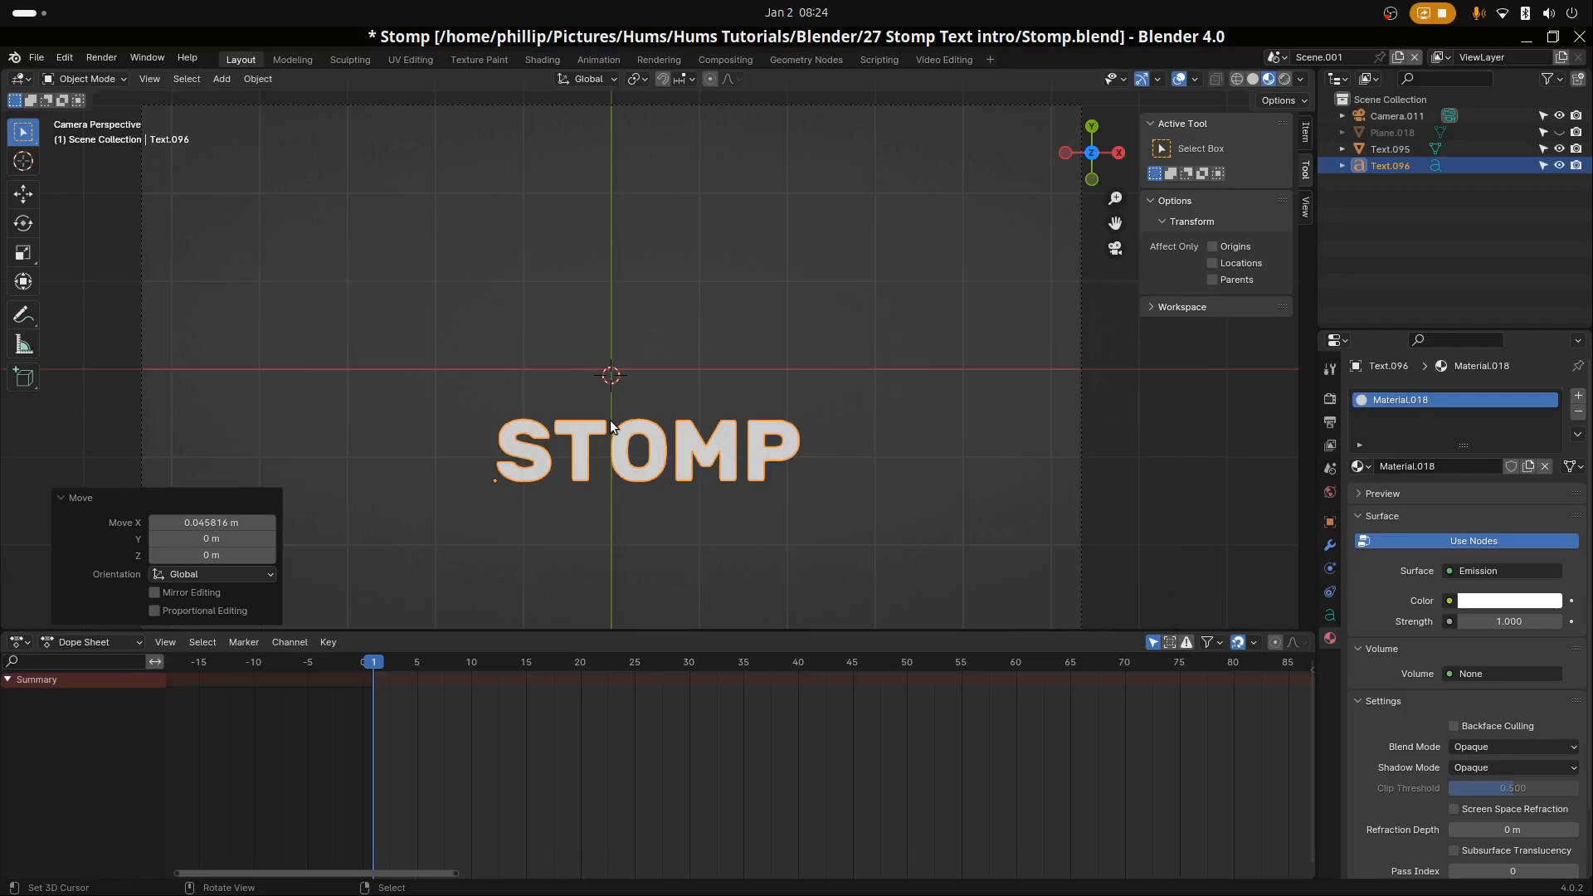
Convert the STOMP text to a mesh and simplify all its geometry with a Limited Dissolve at a 5° maximum angle
{"action": "key", "text": "F3"}
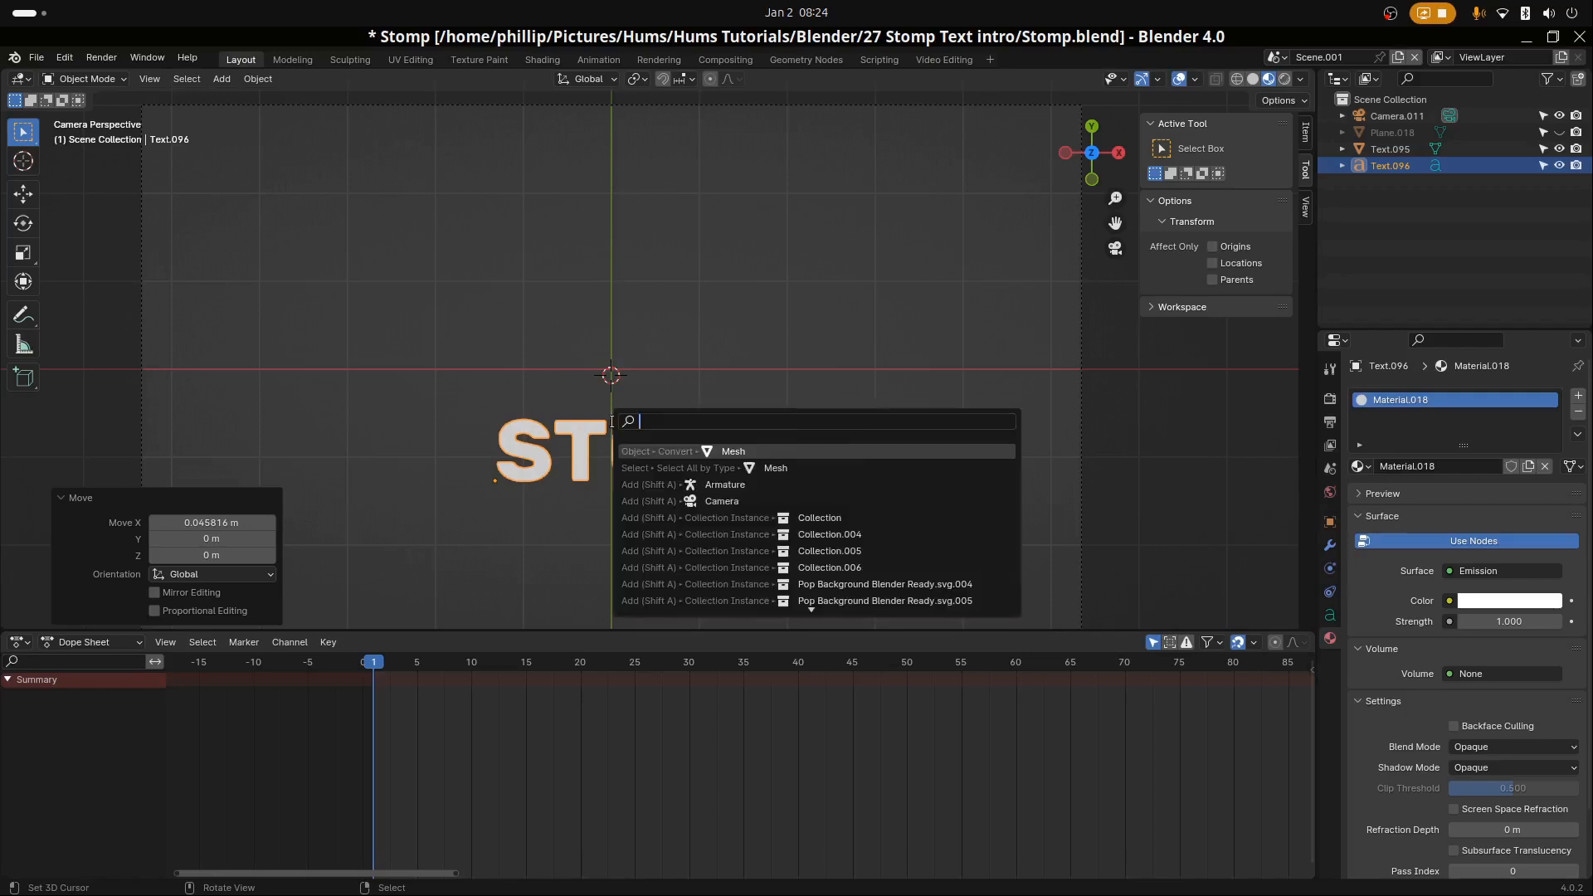
{"action": "left_click", "coordinate": [705, 451]}
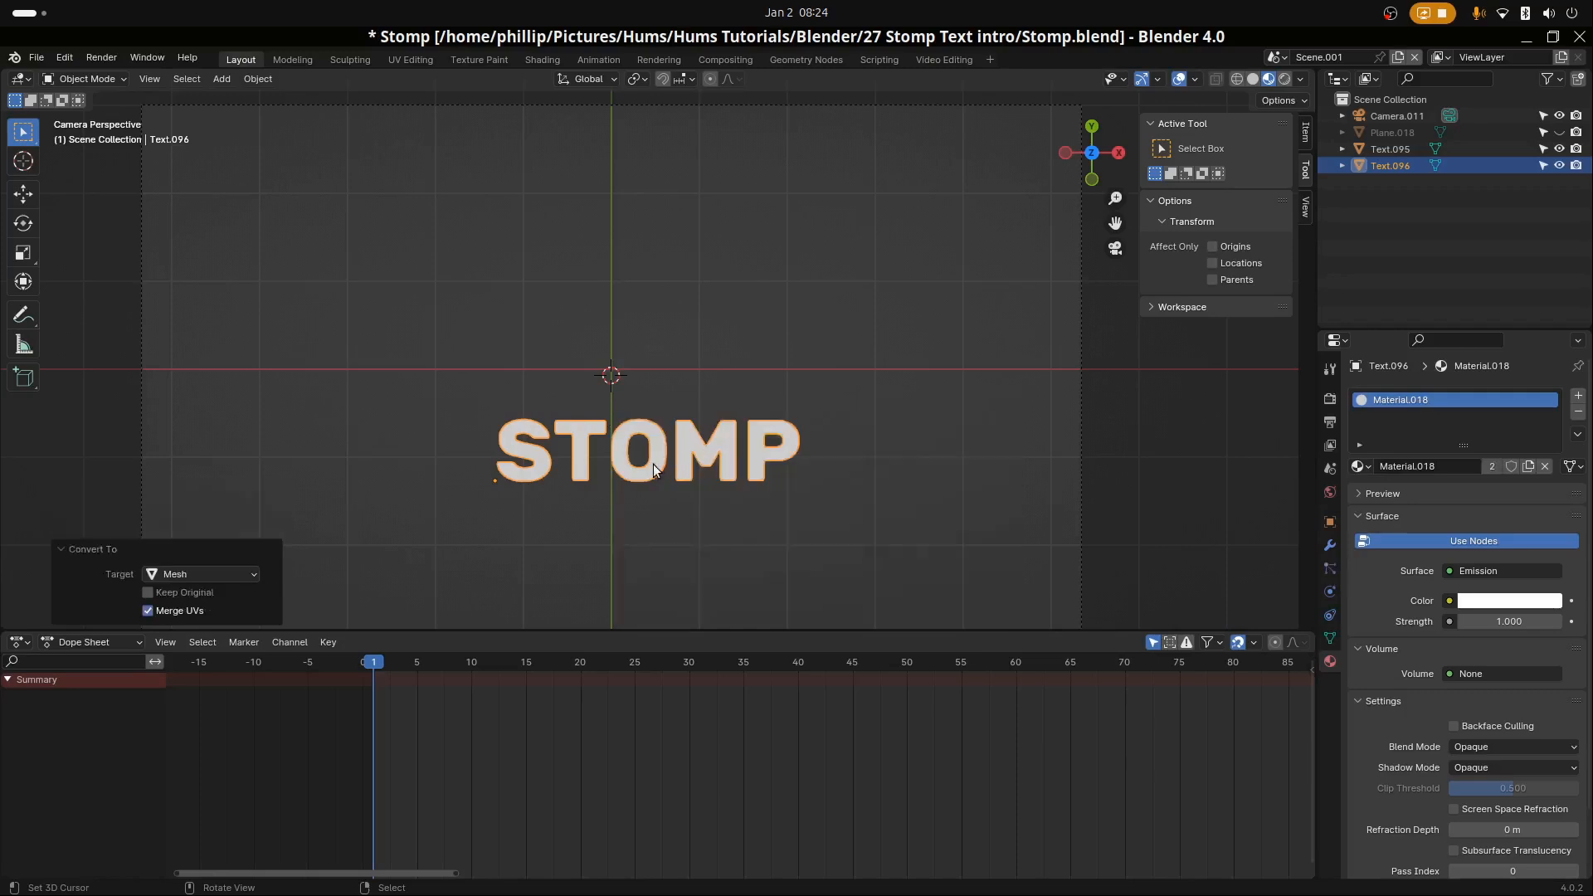
{"action": "key", "text": "Tab"}
{"action": "key", "text": "a"}
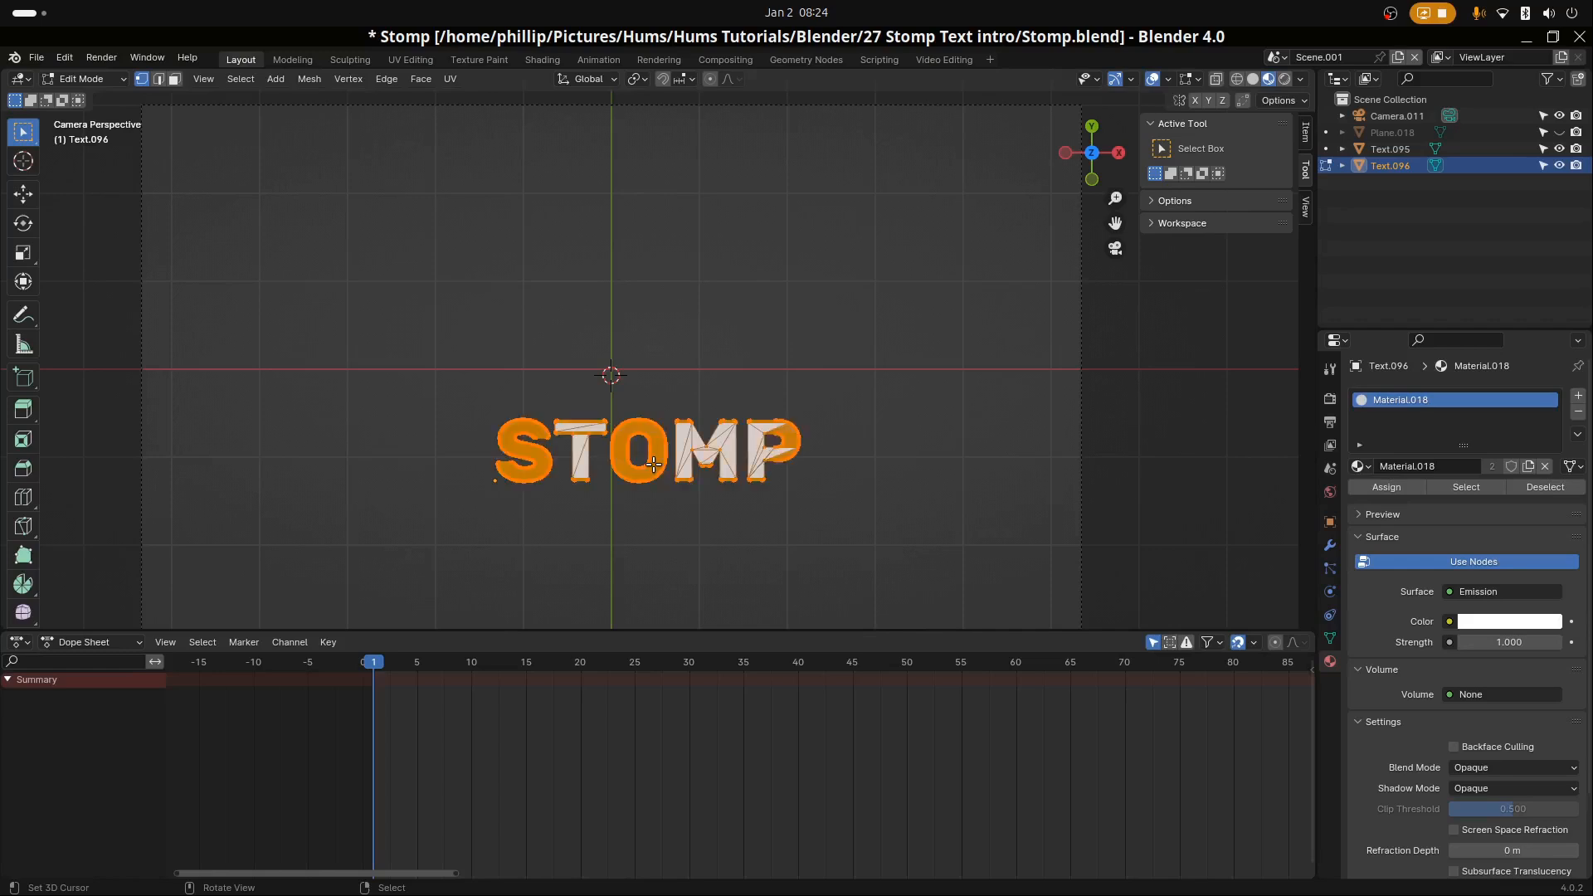
{"action": "key", "text": "x"}
{"action": "left_click", "coordinate": [654, 464]}
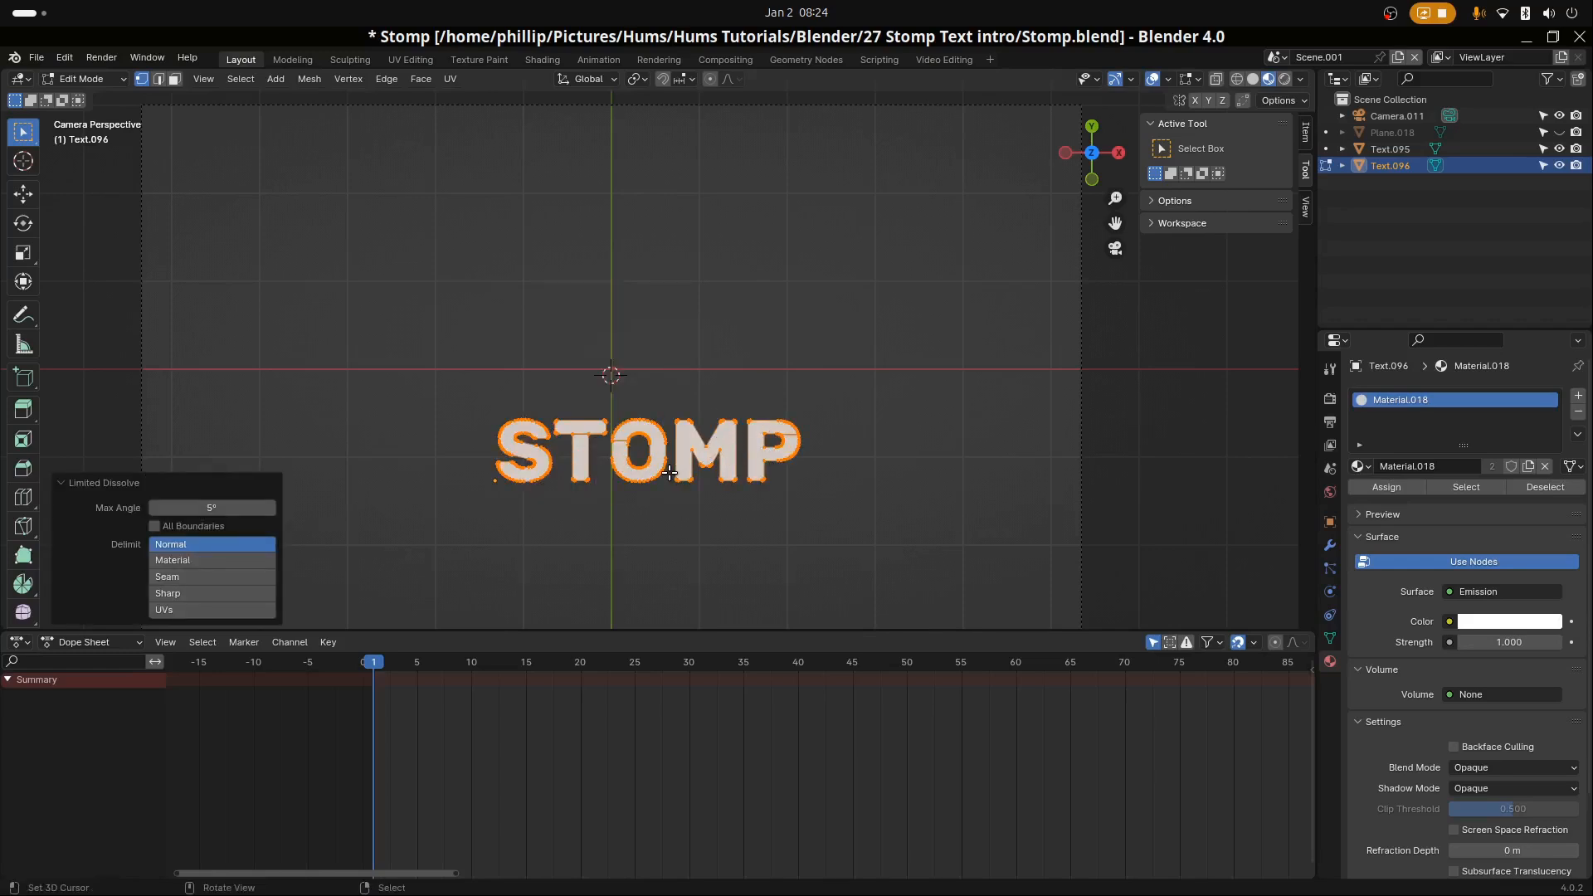
{"action": "key", "text": "Tab"}
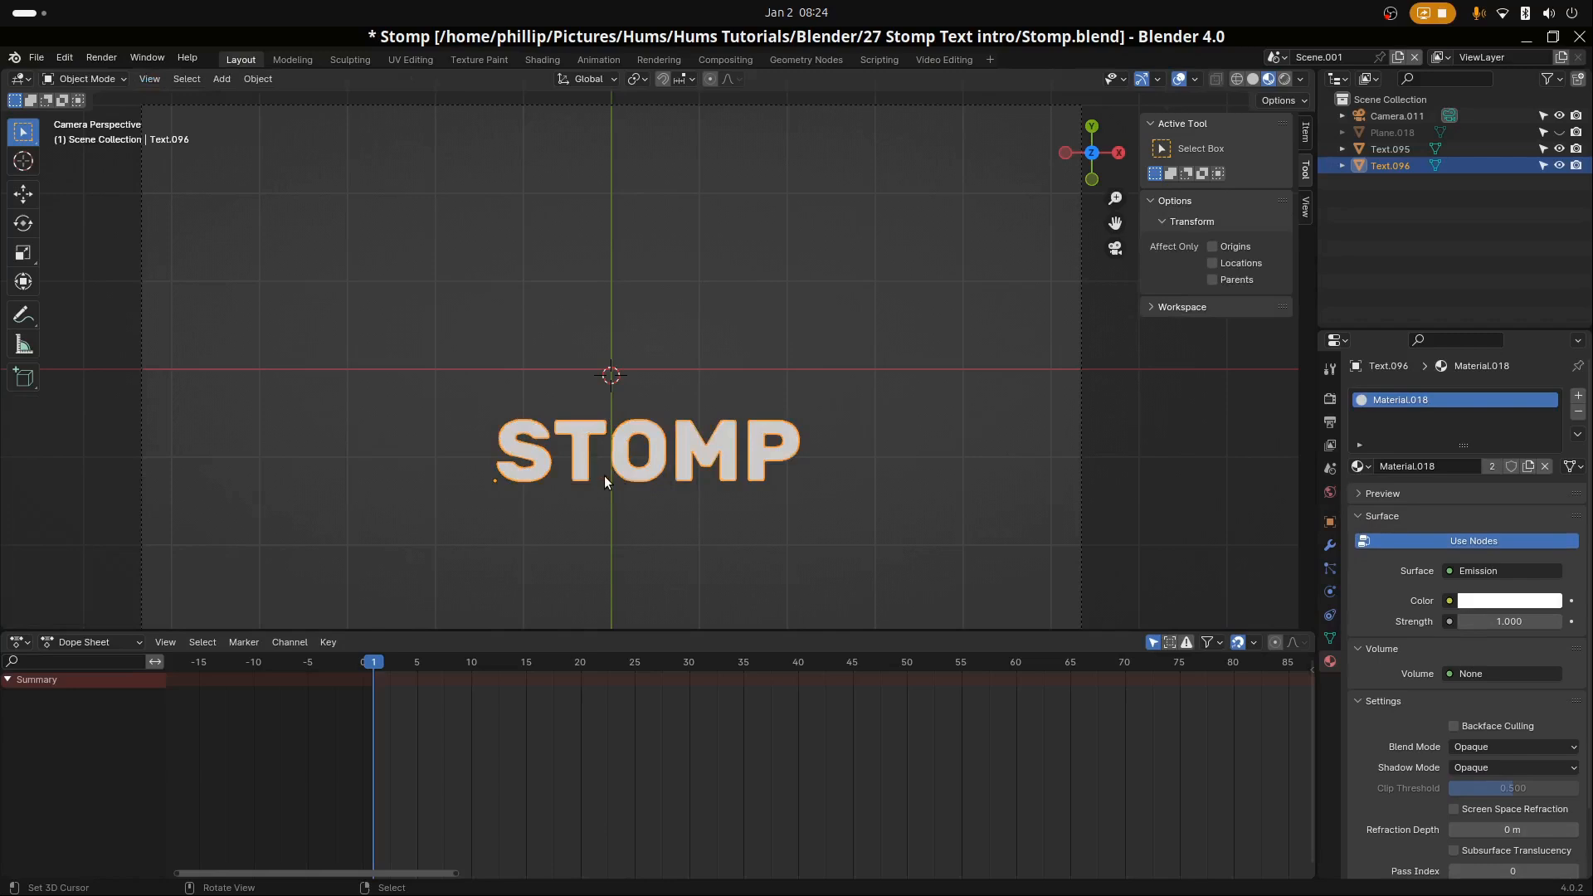
Separate the STOMP mesh by loose parts so each letter is its own object
{"action": "scroll", "coordinate": [640, 484], "scroll_direction": "up", "scroll_amount": 1}
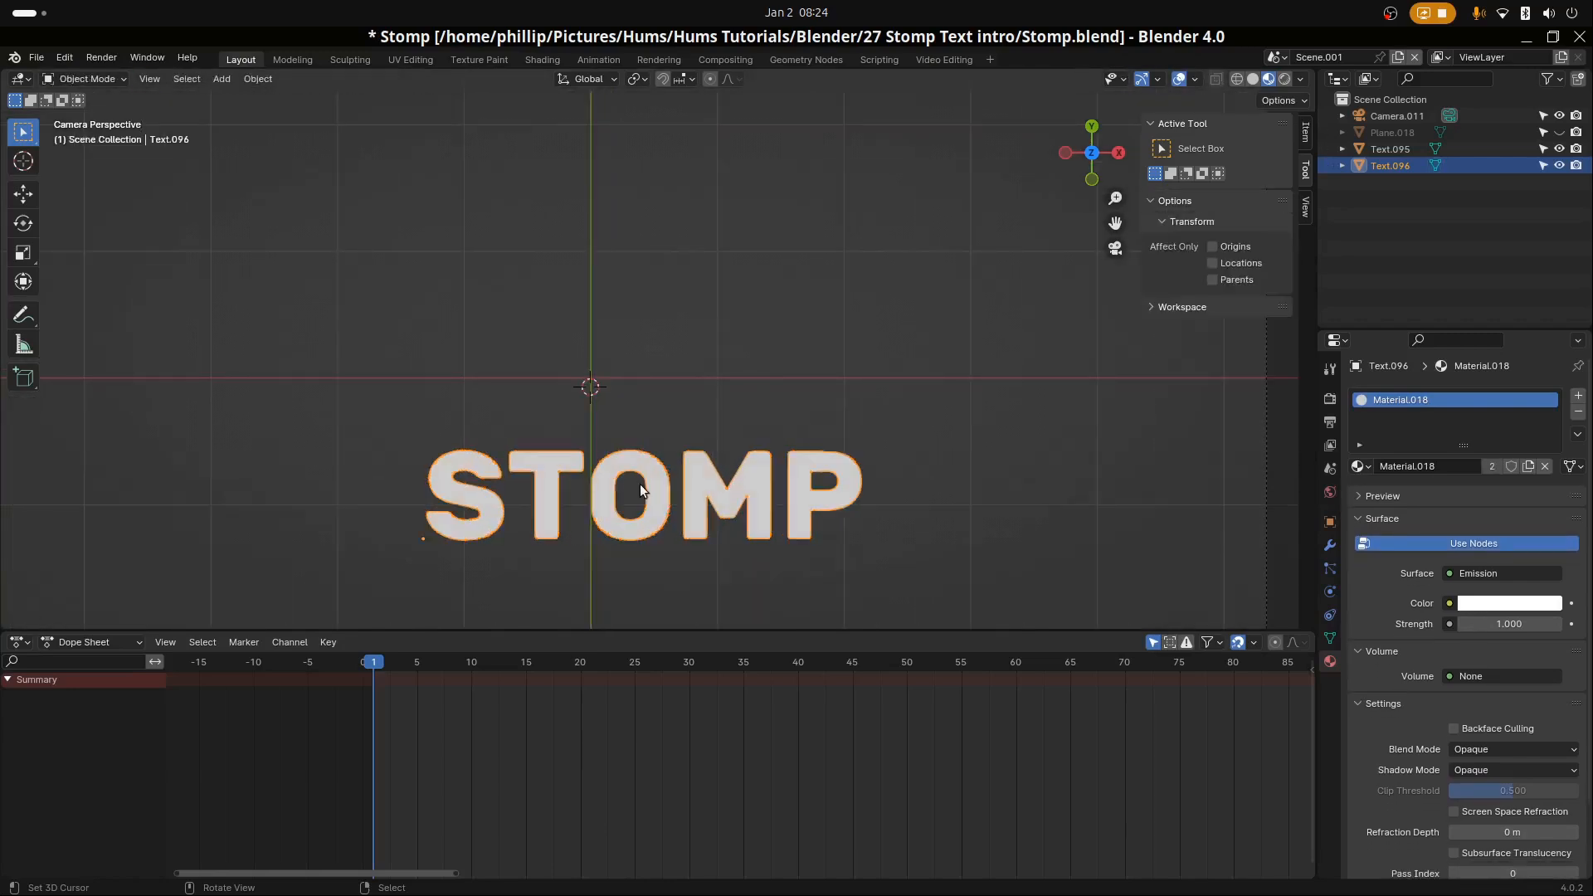
{"action": "scroll", "coordinate": [640, 484], "scroll_direction": "down", "scroll_amount": 1}
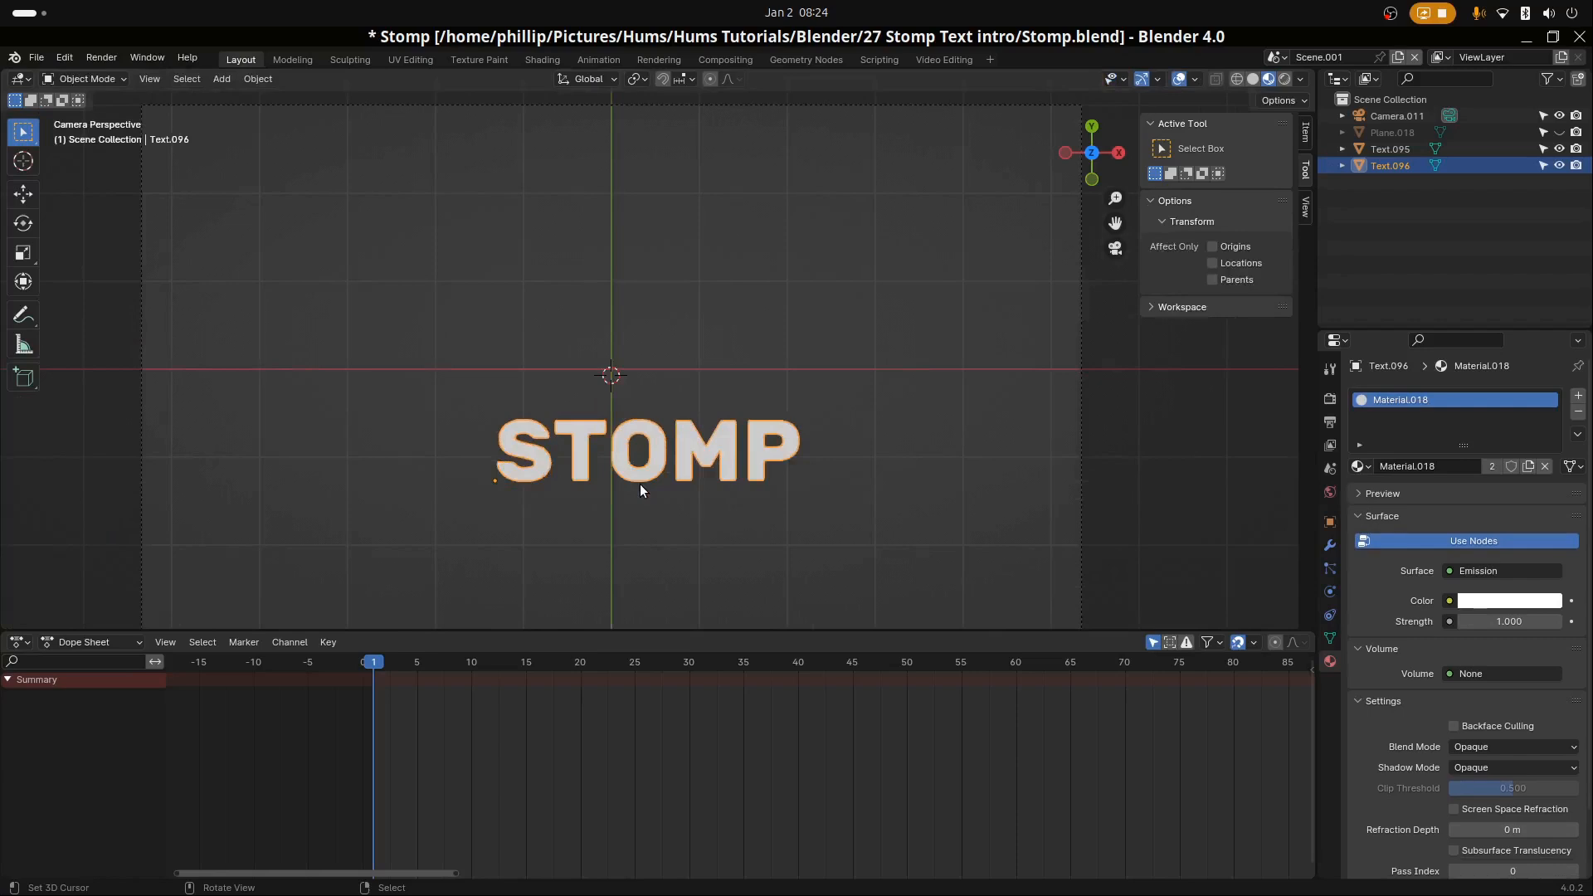
{"action": "key", "text": "Tab"}
{"action": "key", "text": "p"}
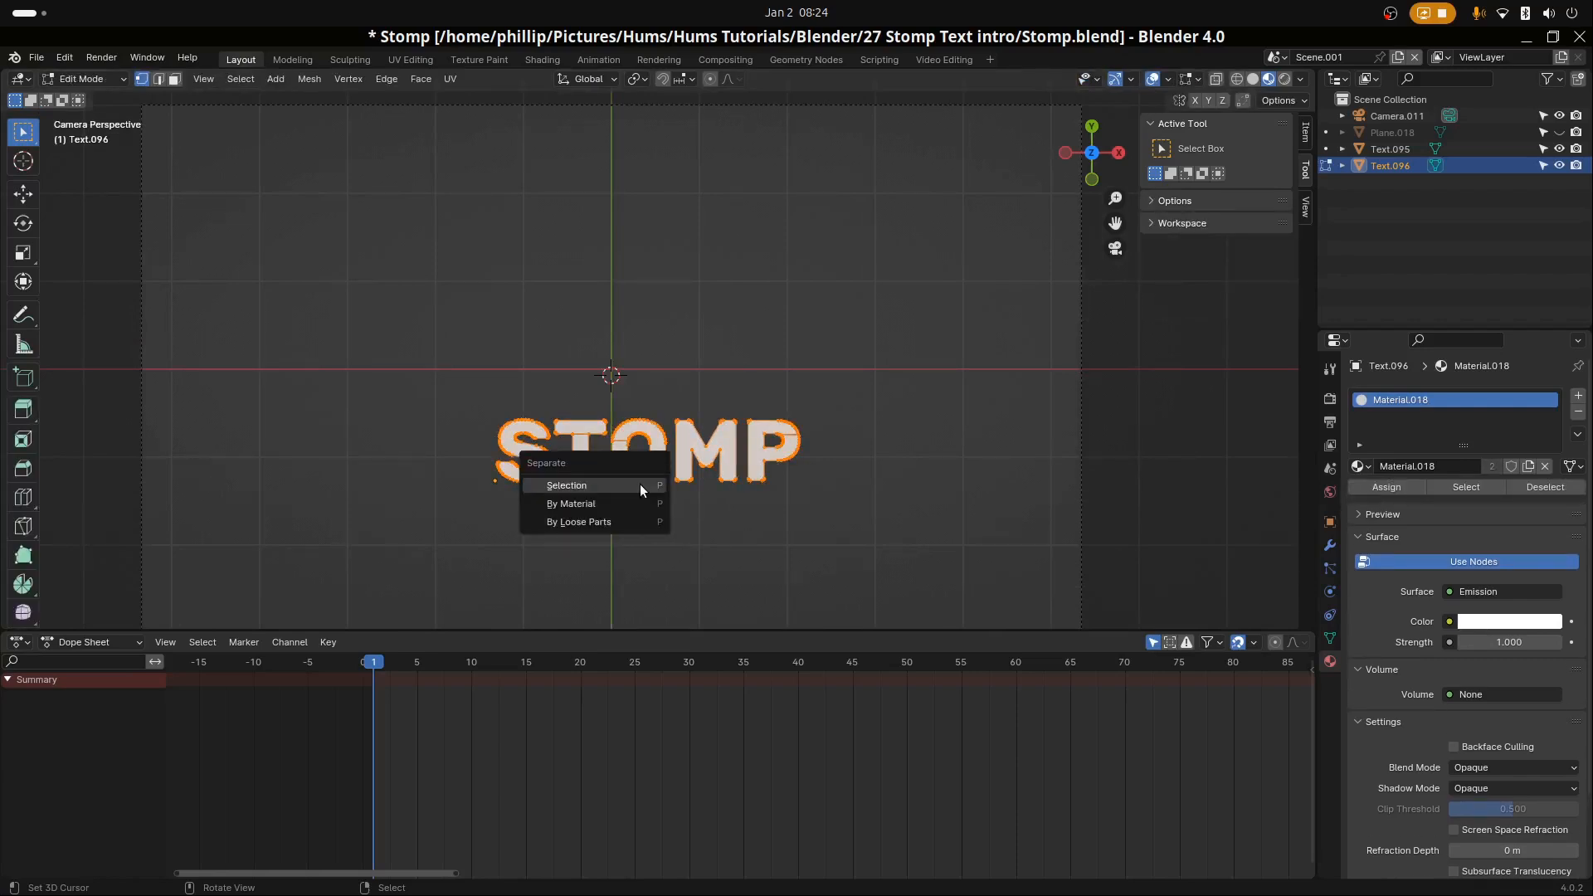
{"action": "left_click", "coordinate": [600, 521]}
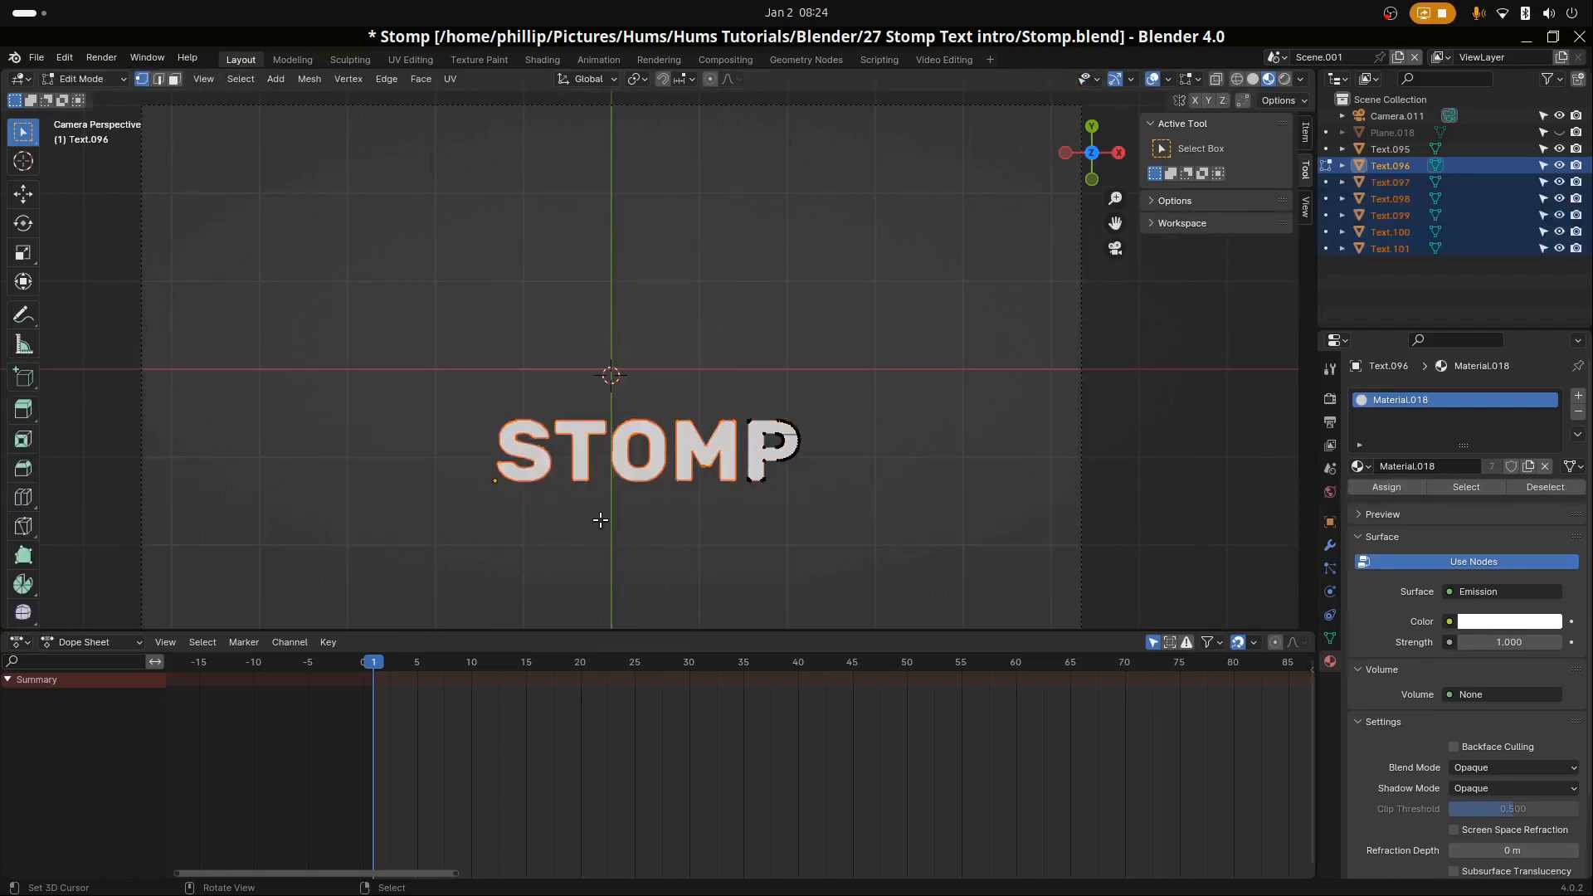
{"action": "key", "text": "Tab"}
Select the letters of STOMP one at a time to check that each is a separate object
{"action": "right_click", "coordinate": [760, 471]}
{"action": "right_click", "coordinate": [699, 466]}
{"action": "right_click", "coordinate": [637, 465]}
{"action": "right_click", "coordinate": [577, 463]}
{"action": "right_click", "coordinate": [525, 471]}
{"action": "right_click", "coordinate": [582, 470]}
{"action": "right_click", "coordinate": [637, 465]}
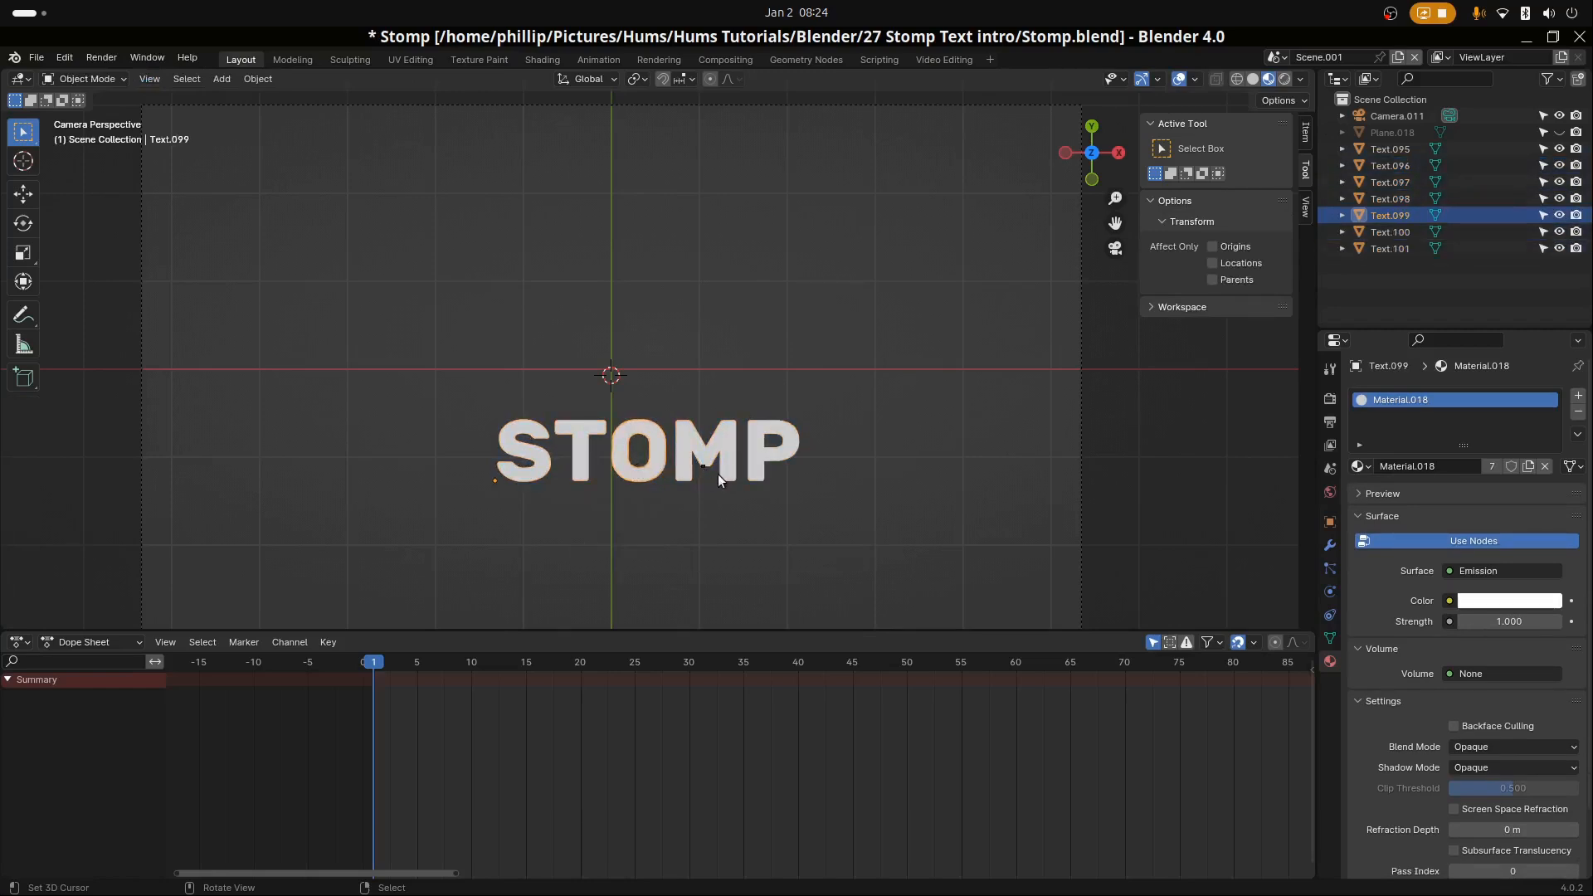
{"action": "right_click", "coordinate": [719, 473]}
{"action": "right_click", "coordinate": [770, 465]}
{"action": "right_click", "coordinate": [704, 466]}
{"action": "right_click", "coordinate": [635, 469]}
{"action": "right_click", "coordinate": [564, 473]}
{"action": "right_click", "coordinate": [554, 471]}
{"action": "right_click", "coordinate": [606, 465]}
{"action": "right_click", "coordinate": [705, 474]}
{"action": "scroll", "coordinate": [685, 445], "scroll_direction": "up", "scroll_amount": 2}
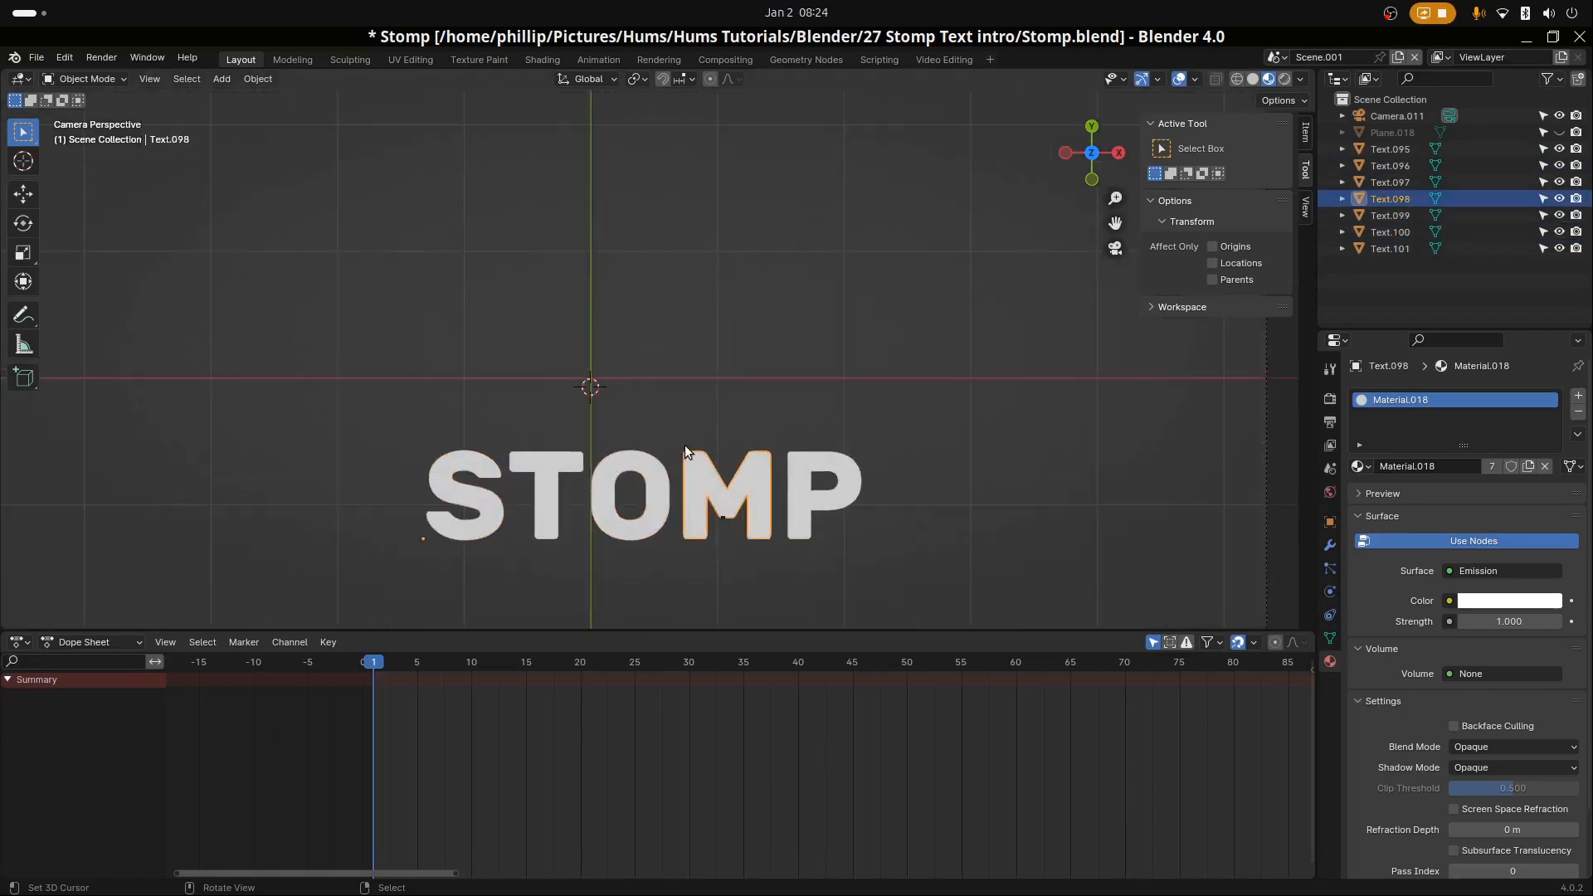
{"action": "scroll", "coordinate": [669, 467], "scroll_direction": "down", "scroll_amount": 1}
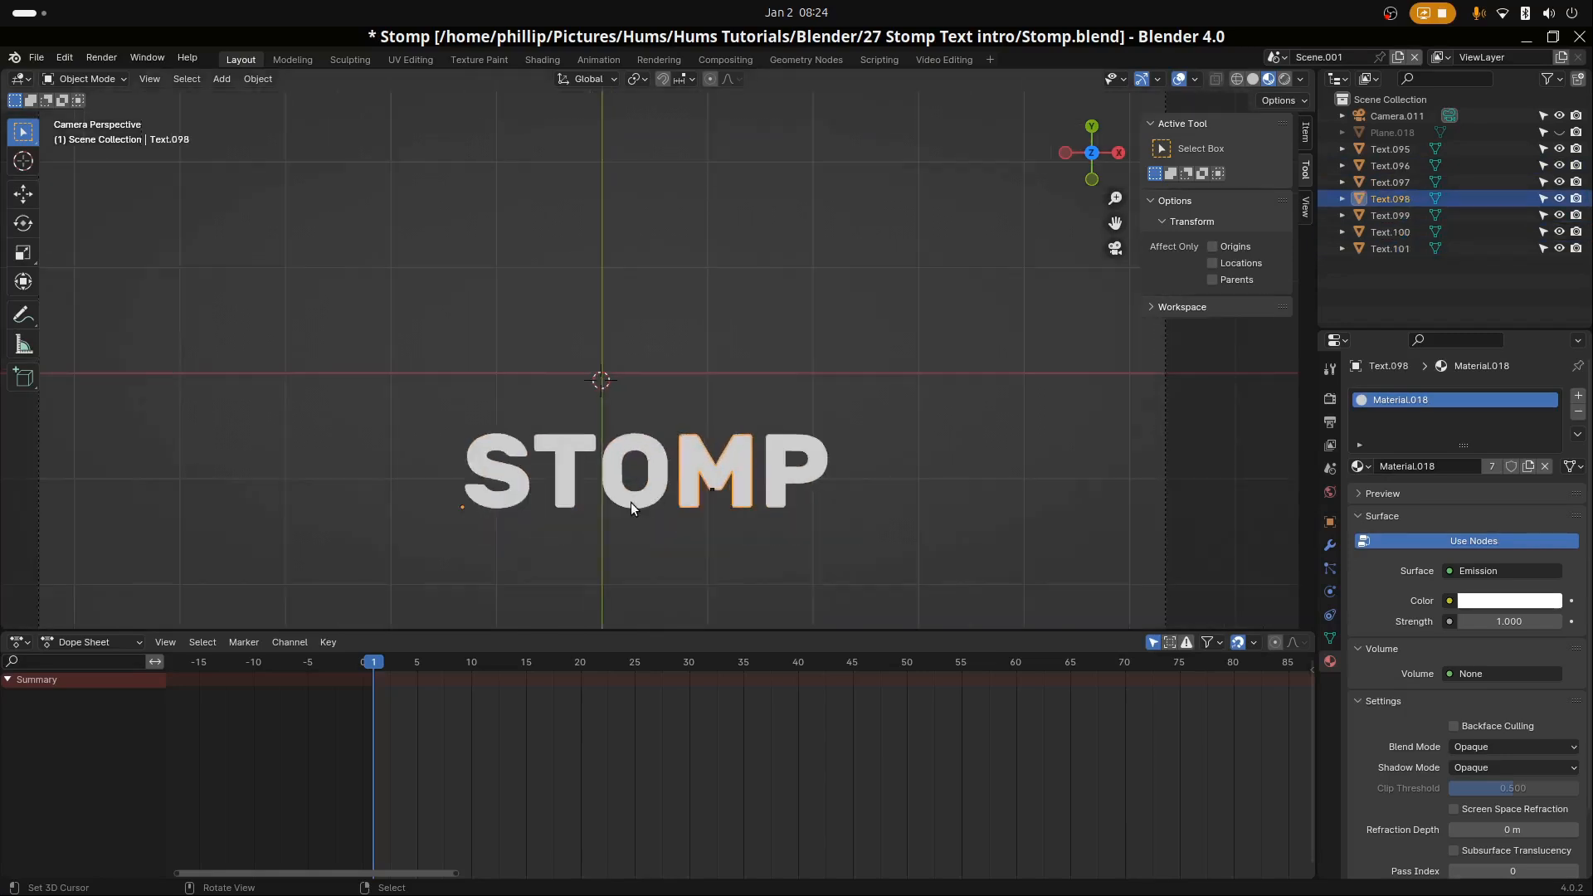
Insert a single keyframe on the Y location of the letter S at frame 1
{"action": "right_click", "coordinate": [512, 496]}
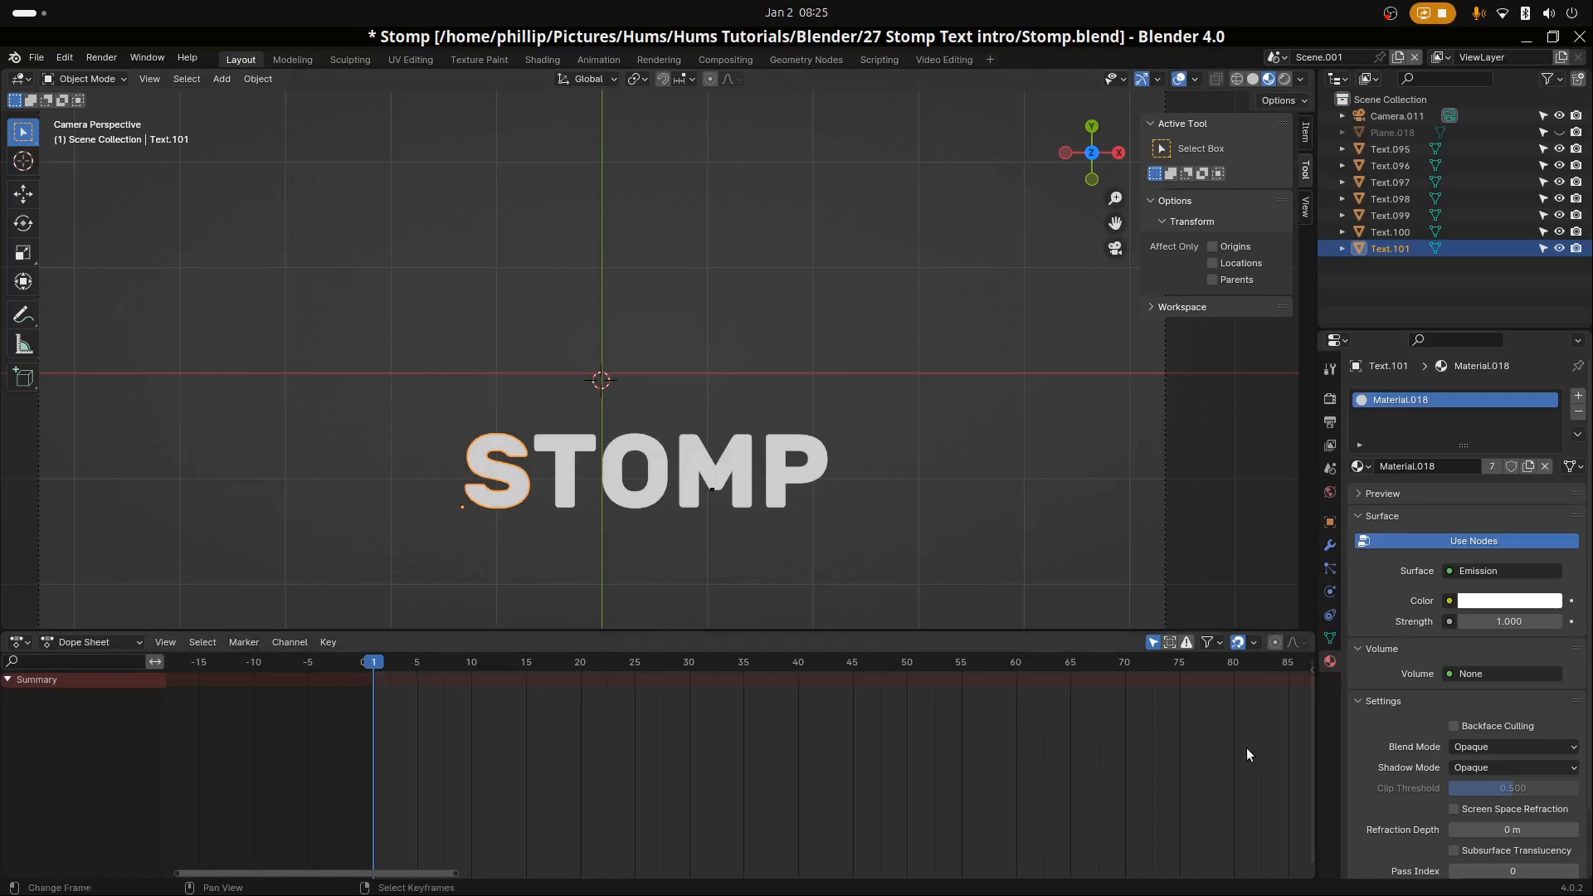
{"action": "left_click", "coordinate": [1330, 521]}
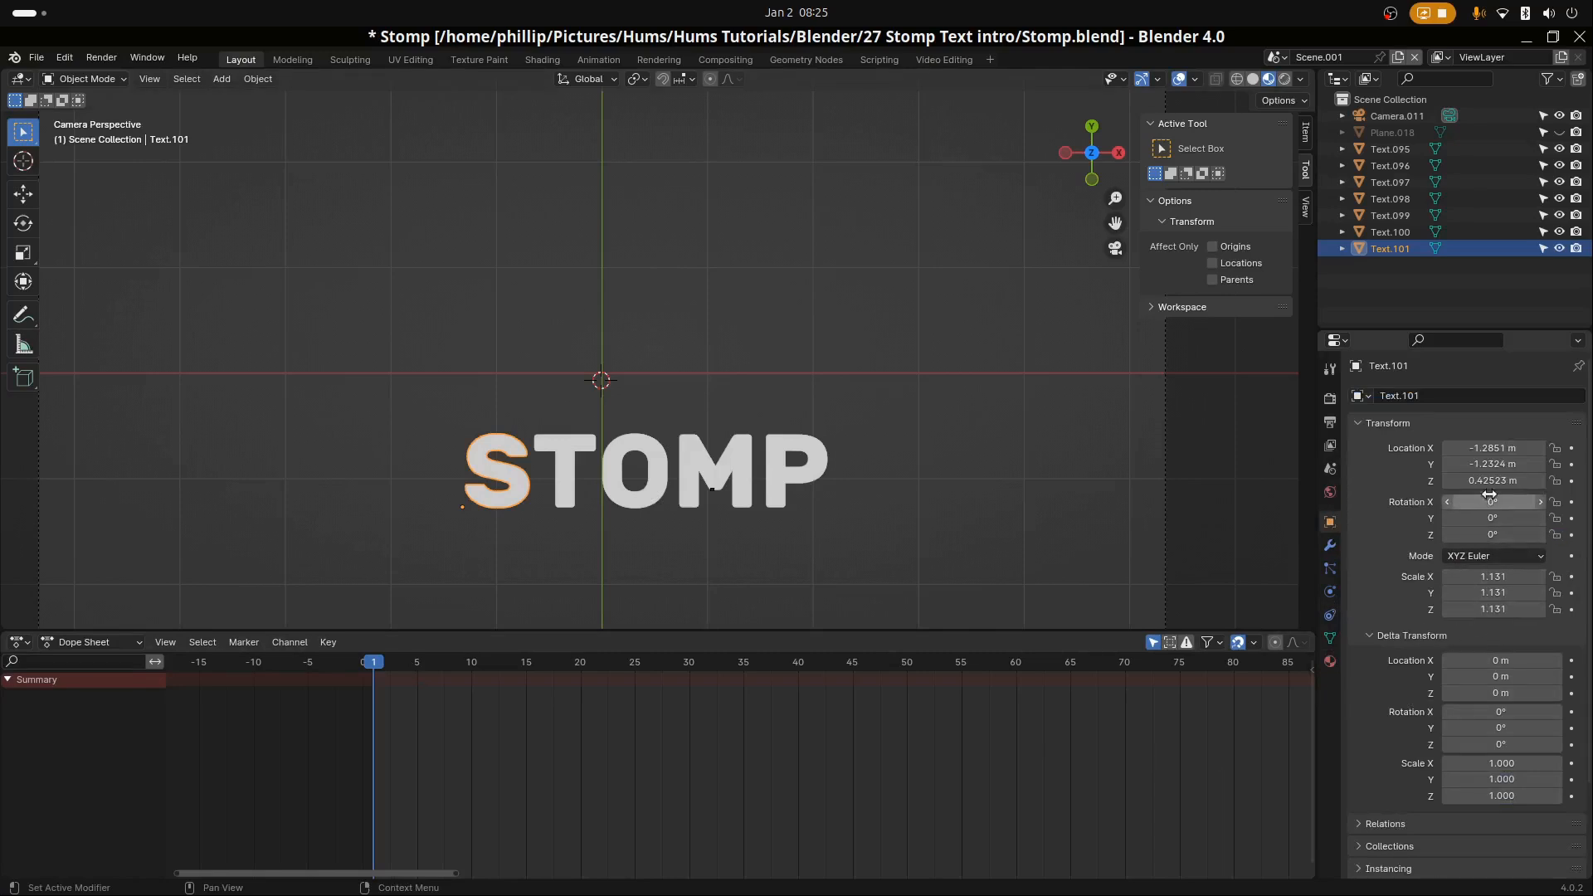
{"action": "right_click", "coordinate": [1493, 464]}
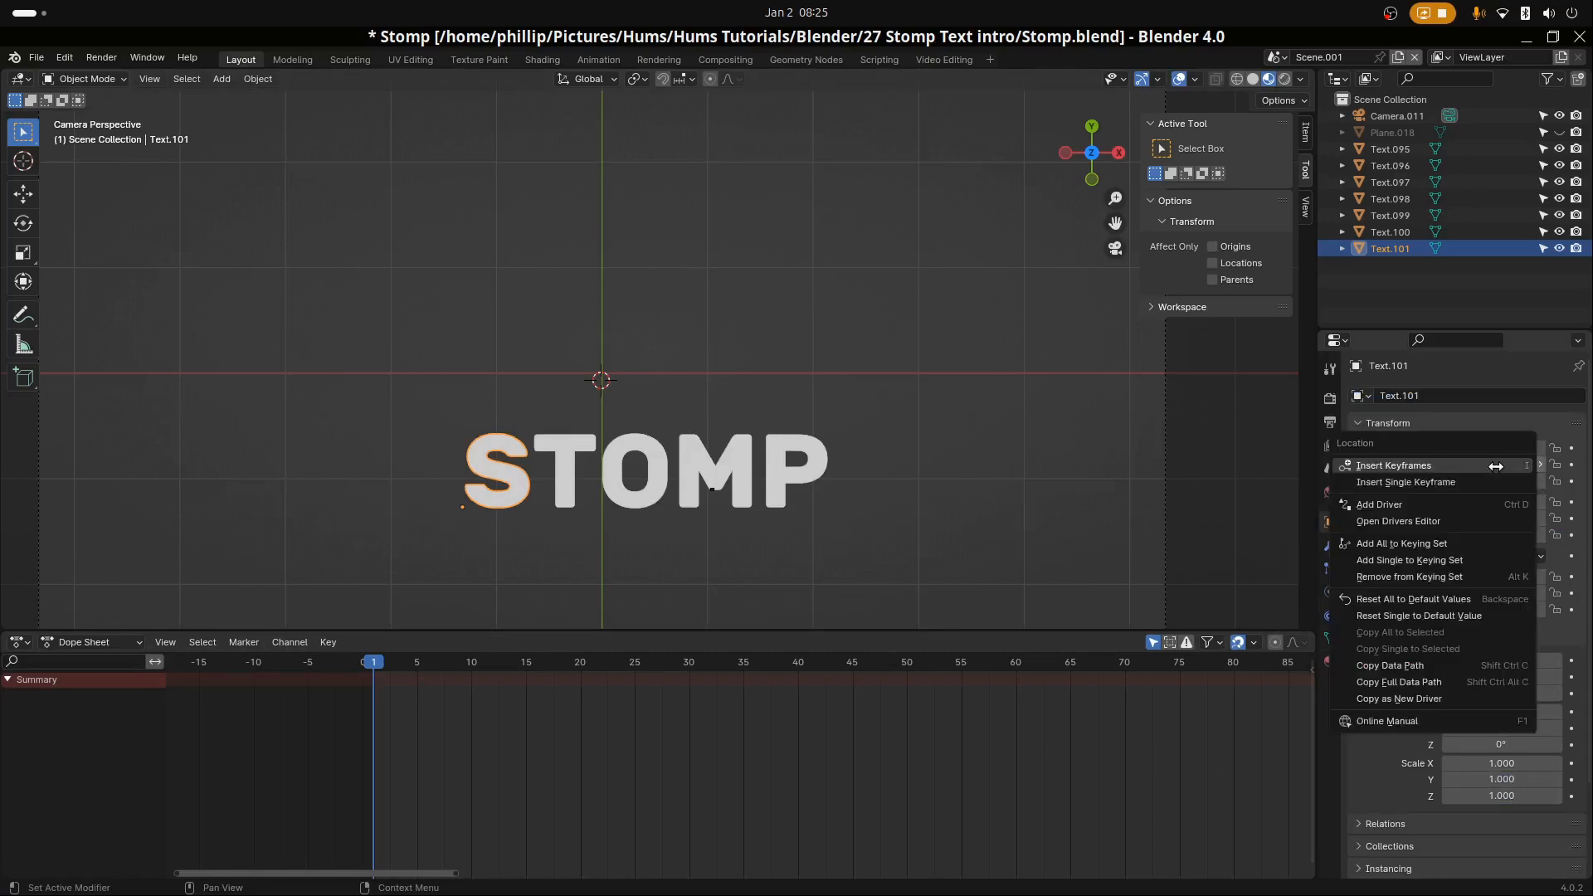
{"action": "left_click", "coordinate": [1445, 482]}
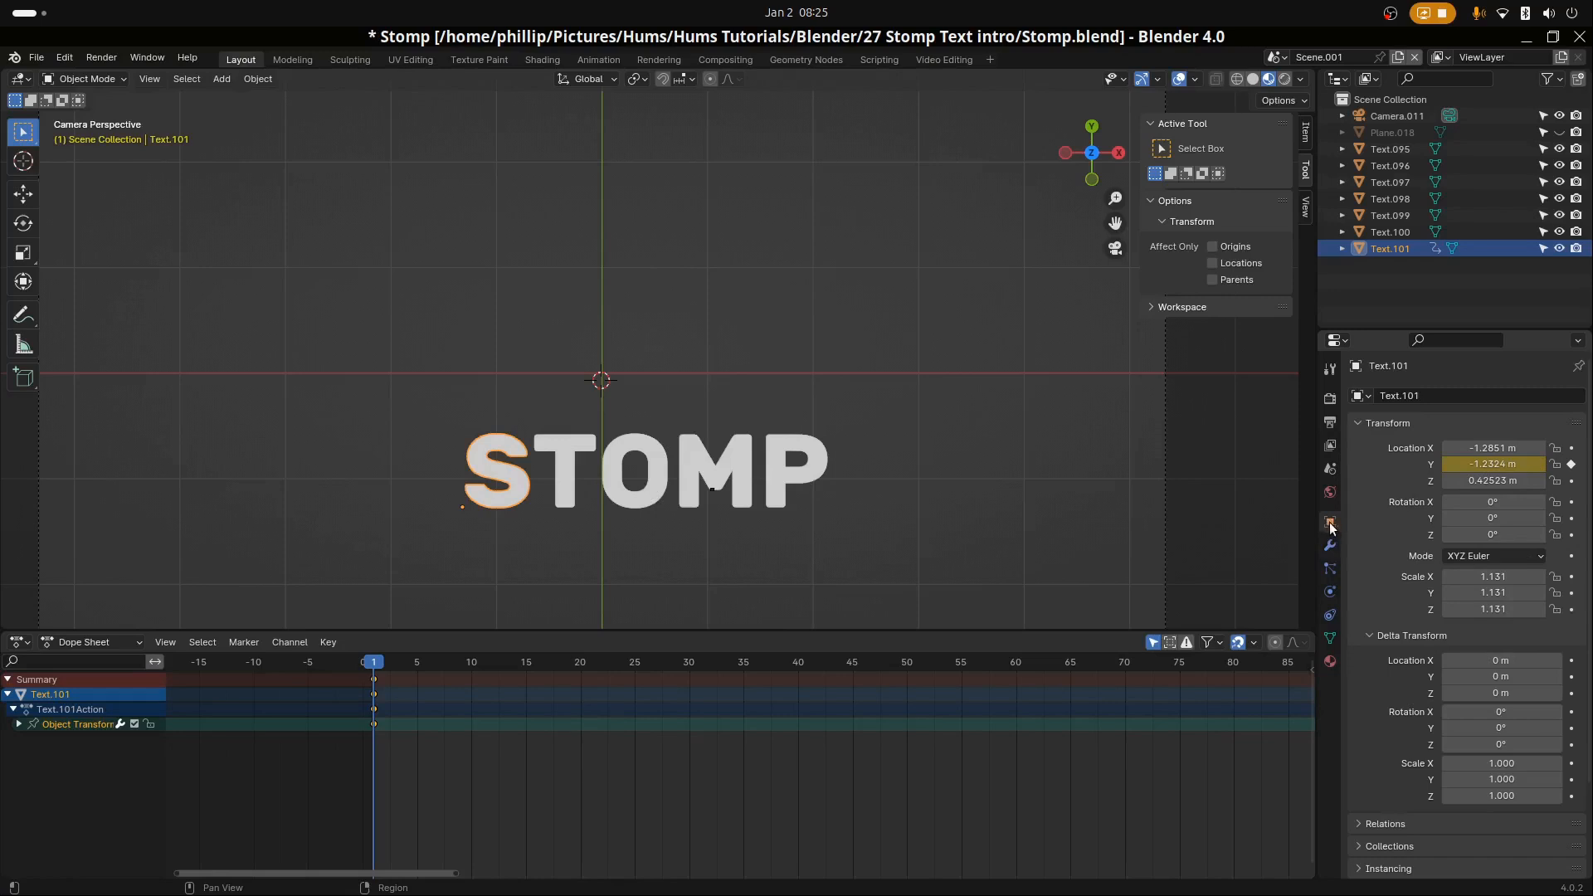
Set the current frame to 15 and open the scene's output settings to check the frame rate
{"action": "right_click", "coordinate": [374, 709]}
{"action": "left_click_drag", "start_coordinate": [374, 709], "coordinate": [531, 765]}
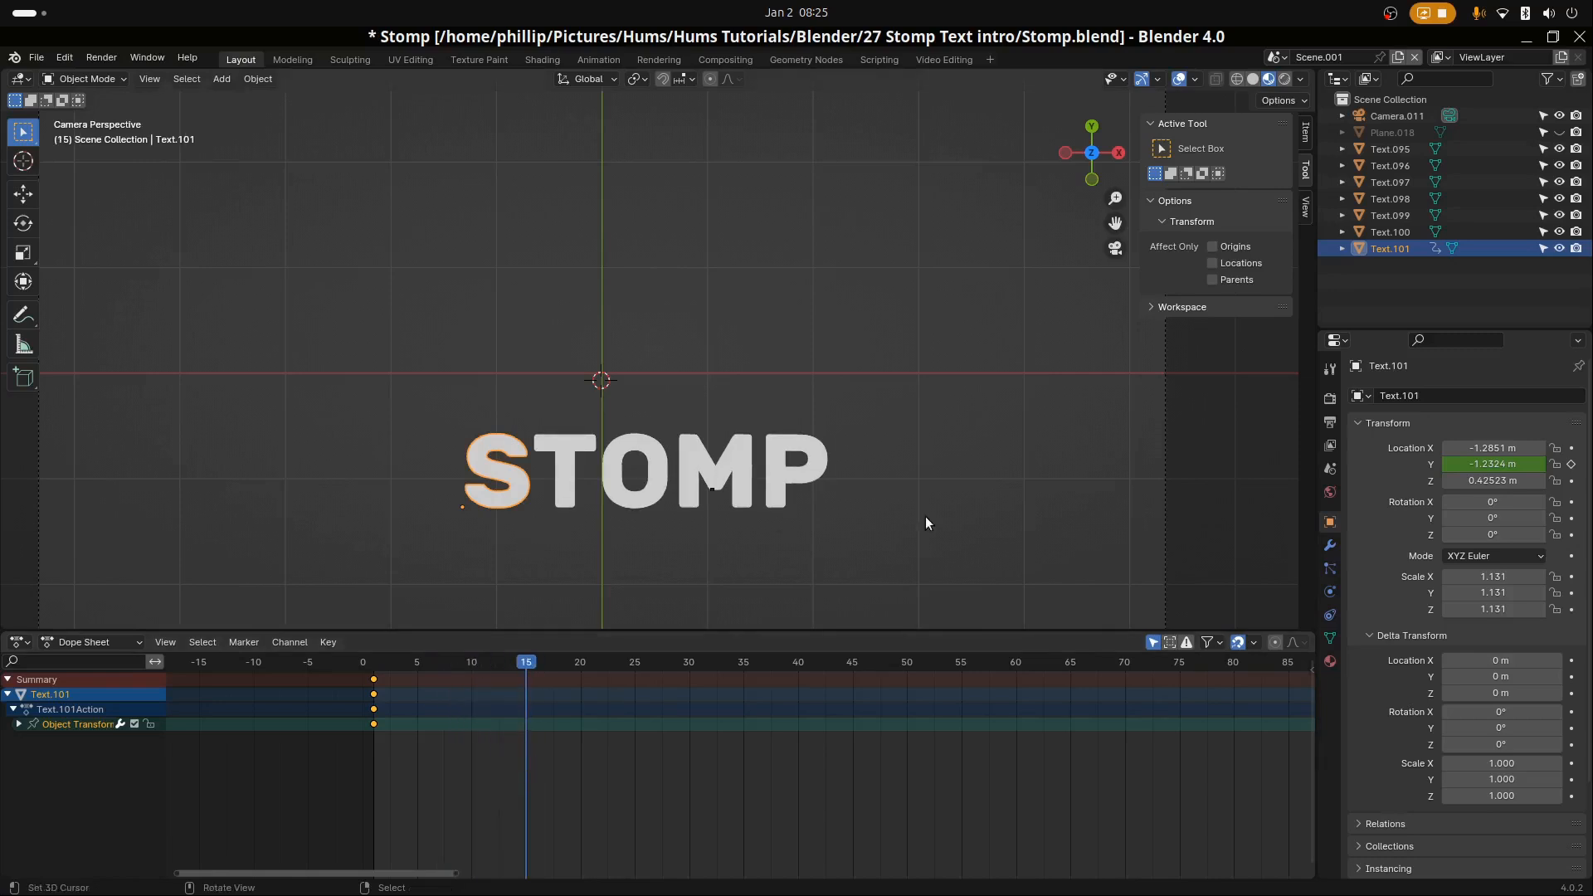
{"action": "left_click", "coordinate": [1330, 398]}
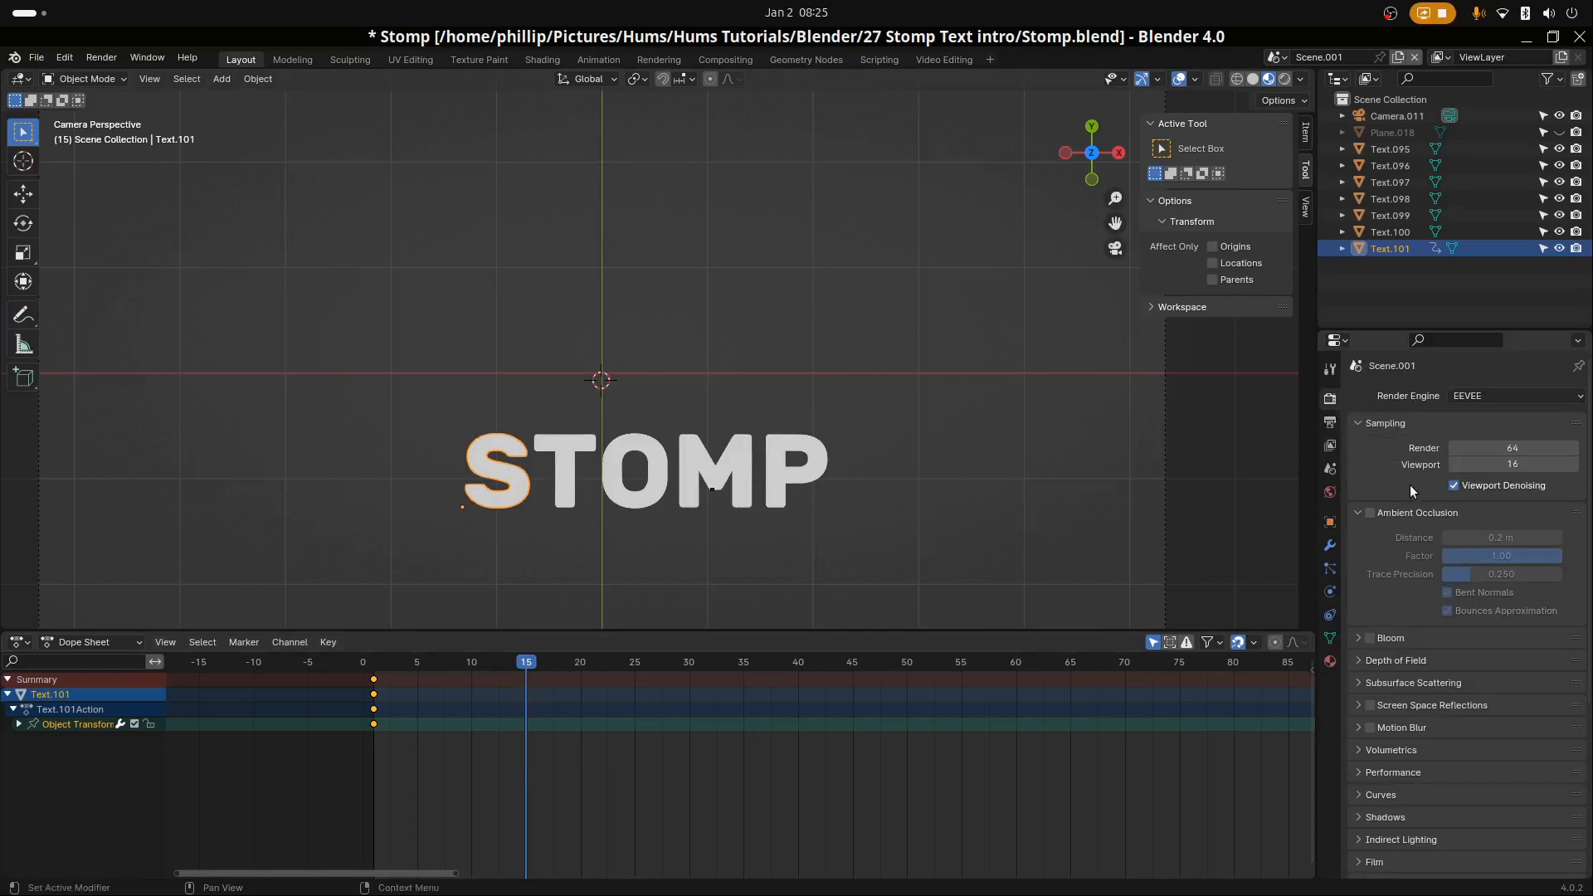
{"action": "left_click", "coordinate": [1330, 421]}
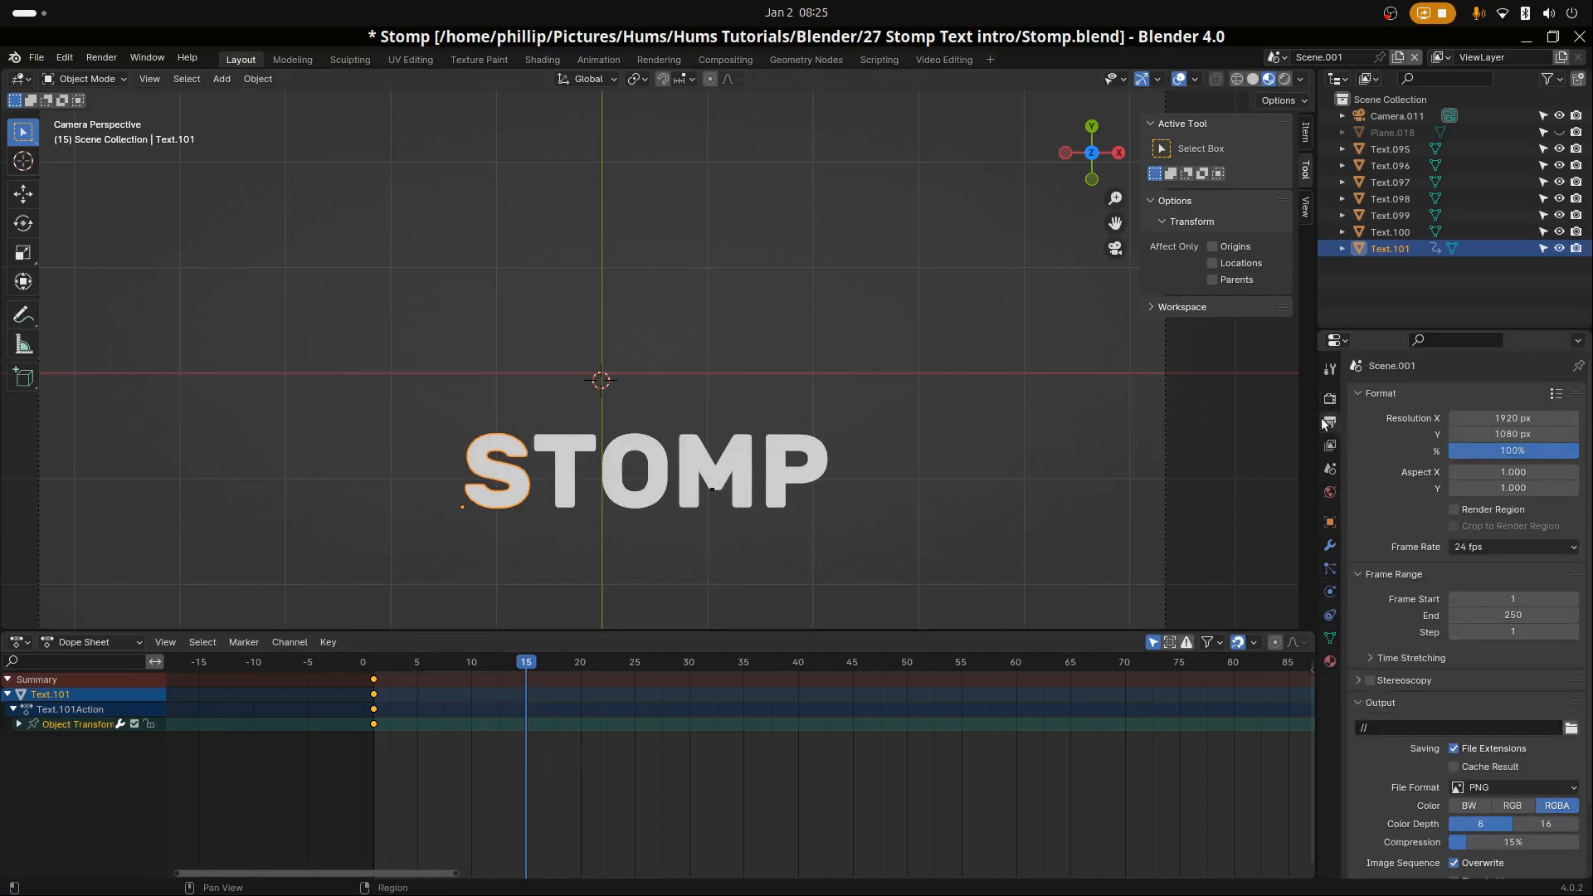
Set the scene's frame rate to 30 fps and collapse the format settings
{"action": "left_click", "coordinate": [1476, 549]}
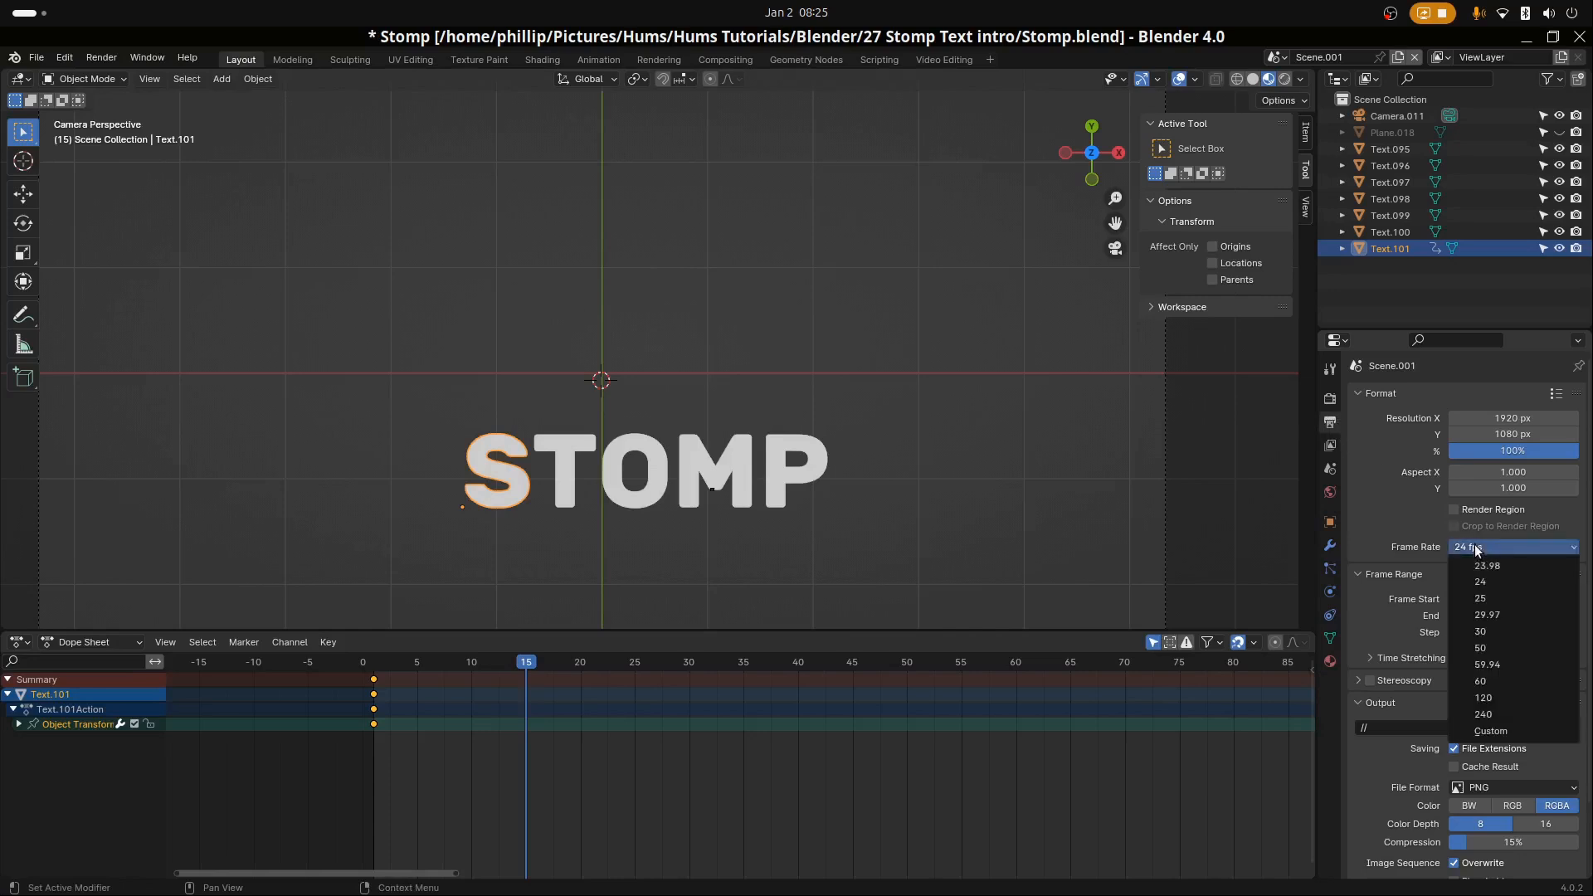
{"action": "left_click", "coordinate": [1506, 626]}
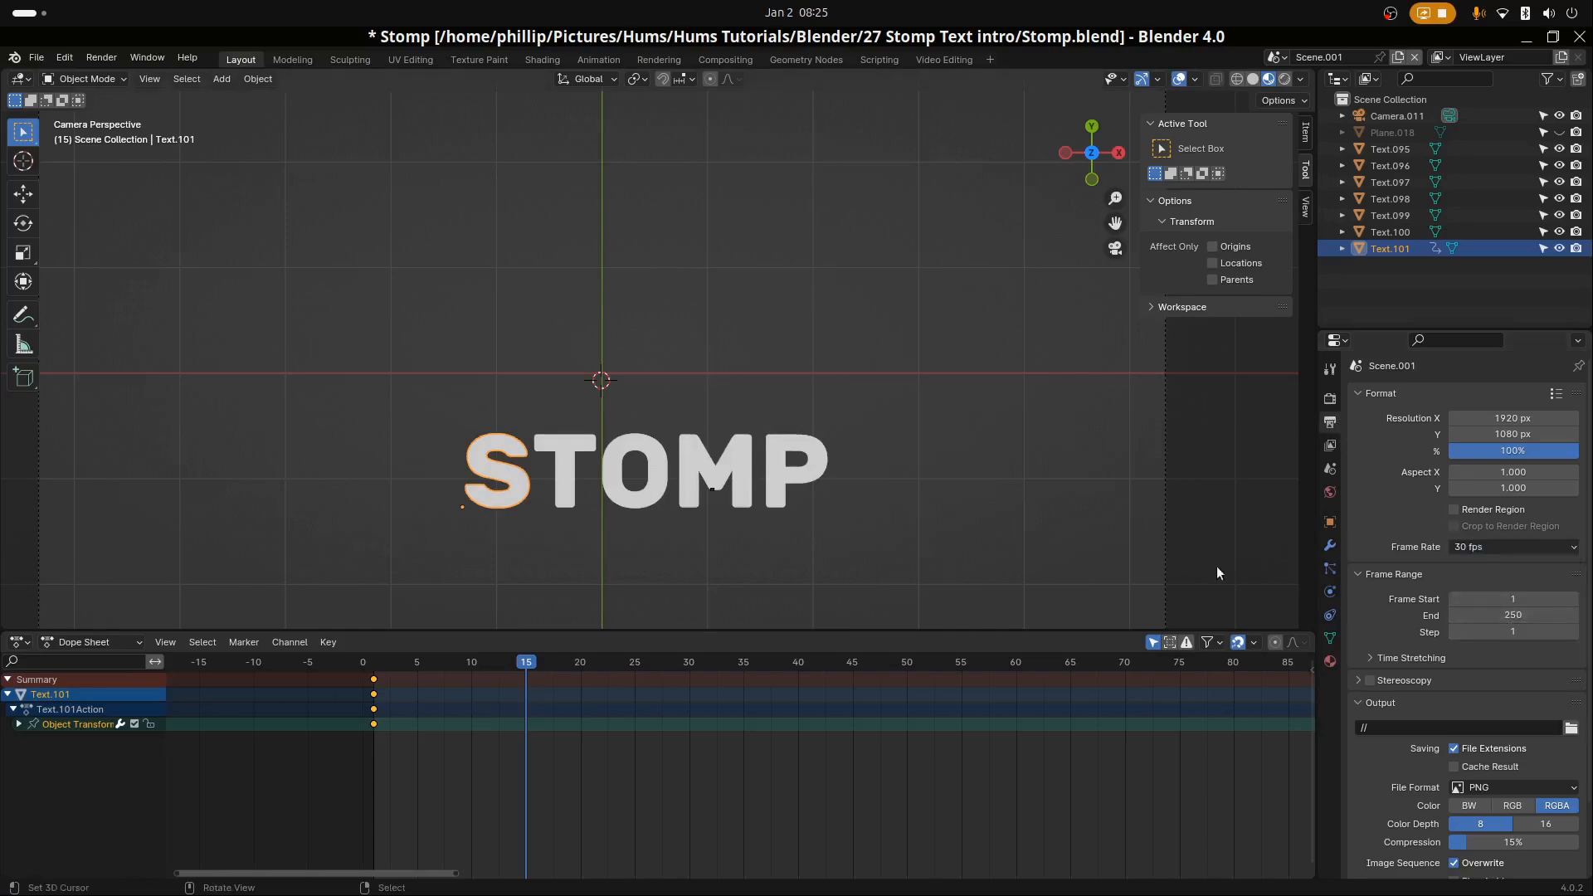
{"action": "left_click", "coordinate": [1347, 395]}
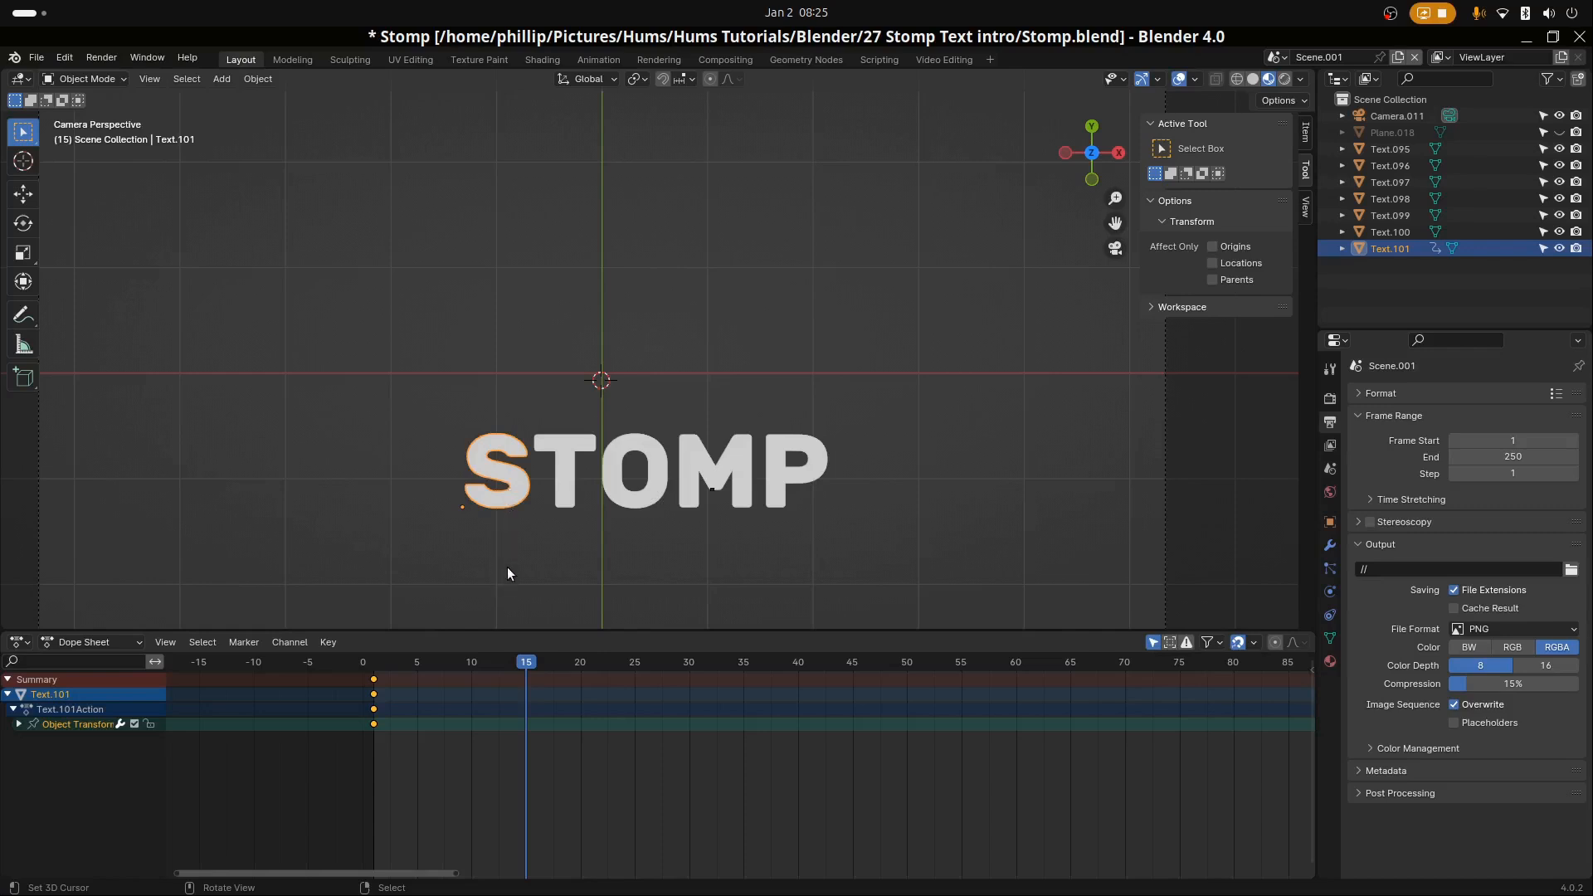
Move the letter S up about 0.93 m along Y and insert a single keyframe on its Y location at frame 15
{"action": "key", "text": "g"}
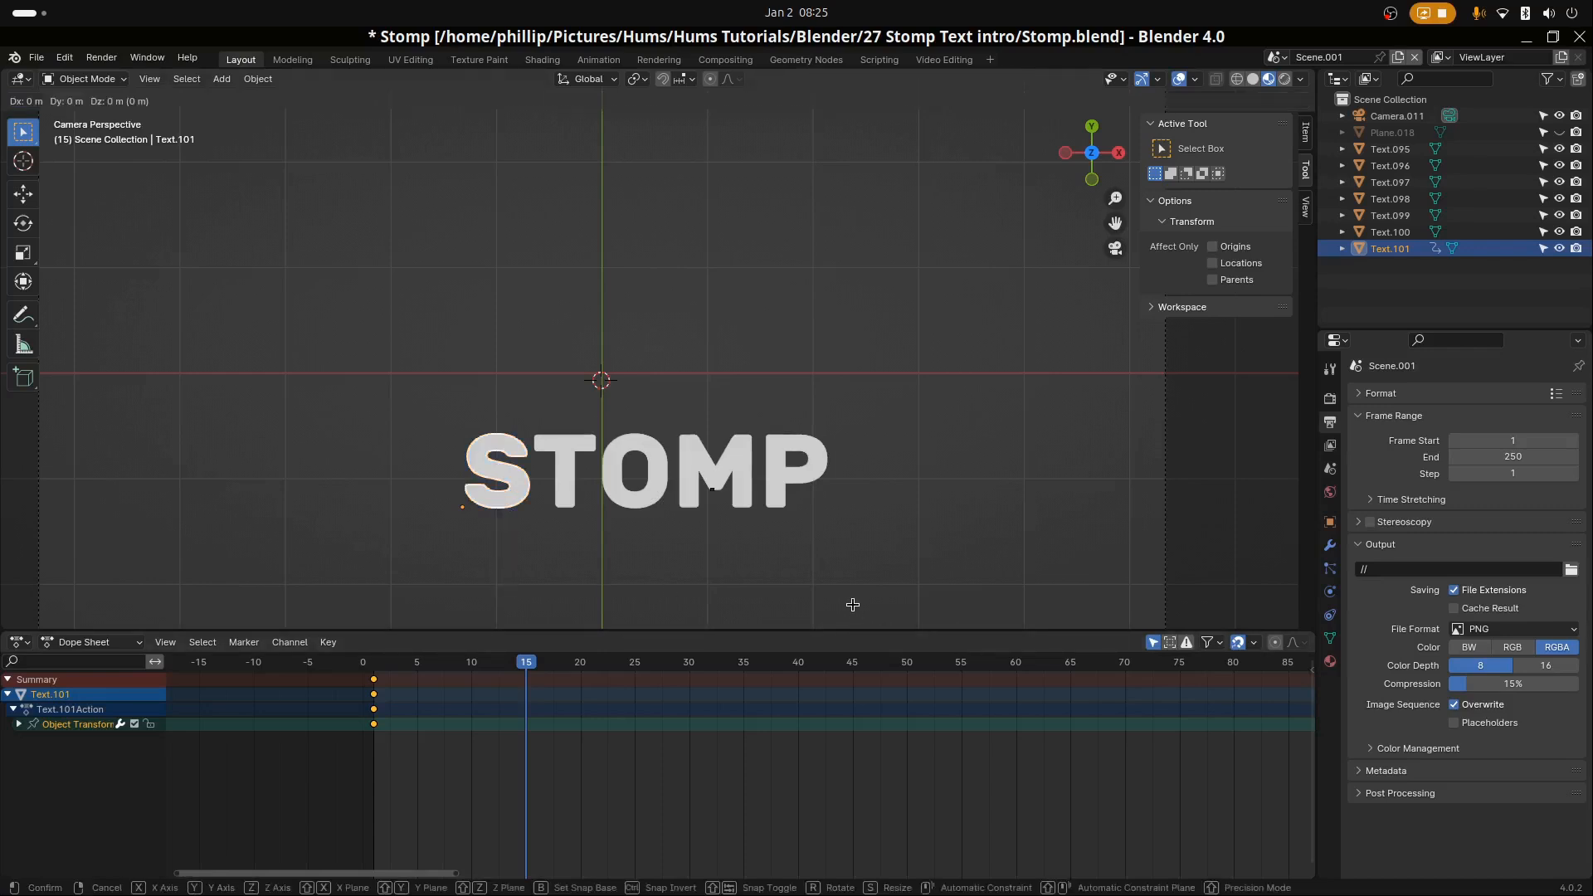
{"action": "key", "text": "y"}
{"action": "left_click", "coordinate": [840, 503]}
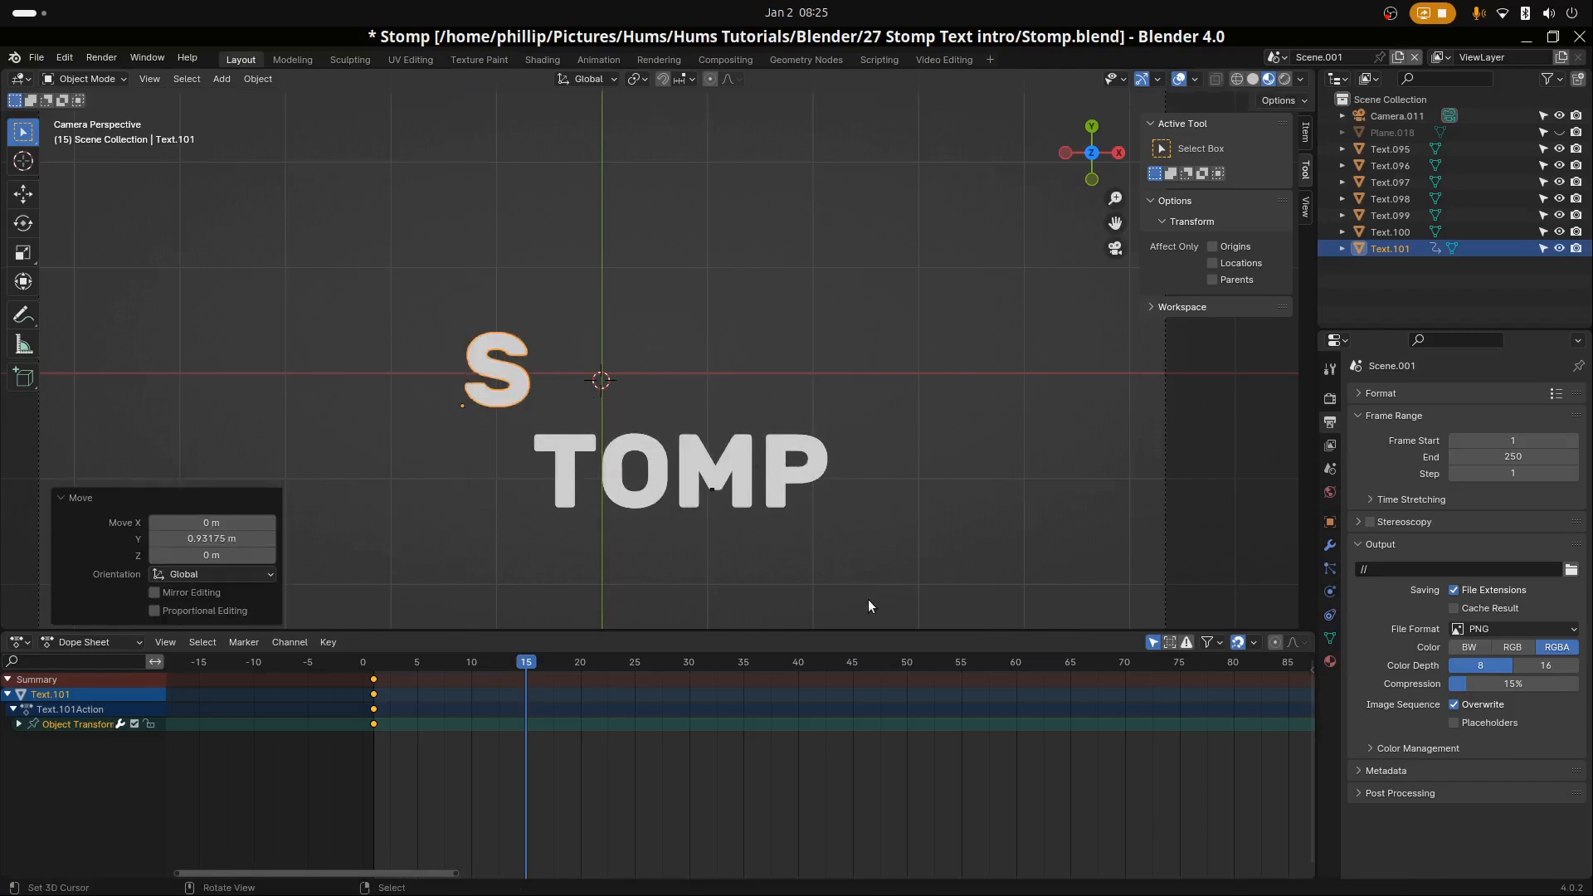
{"action": "left_click", "coordinate": [1330, 522]}
{"action": "right_click", "coordinate": [1464, 469]}
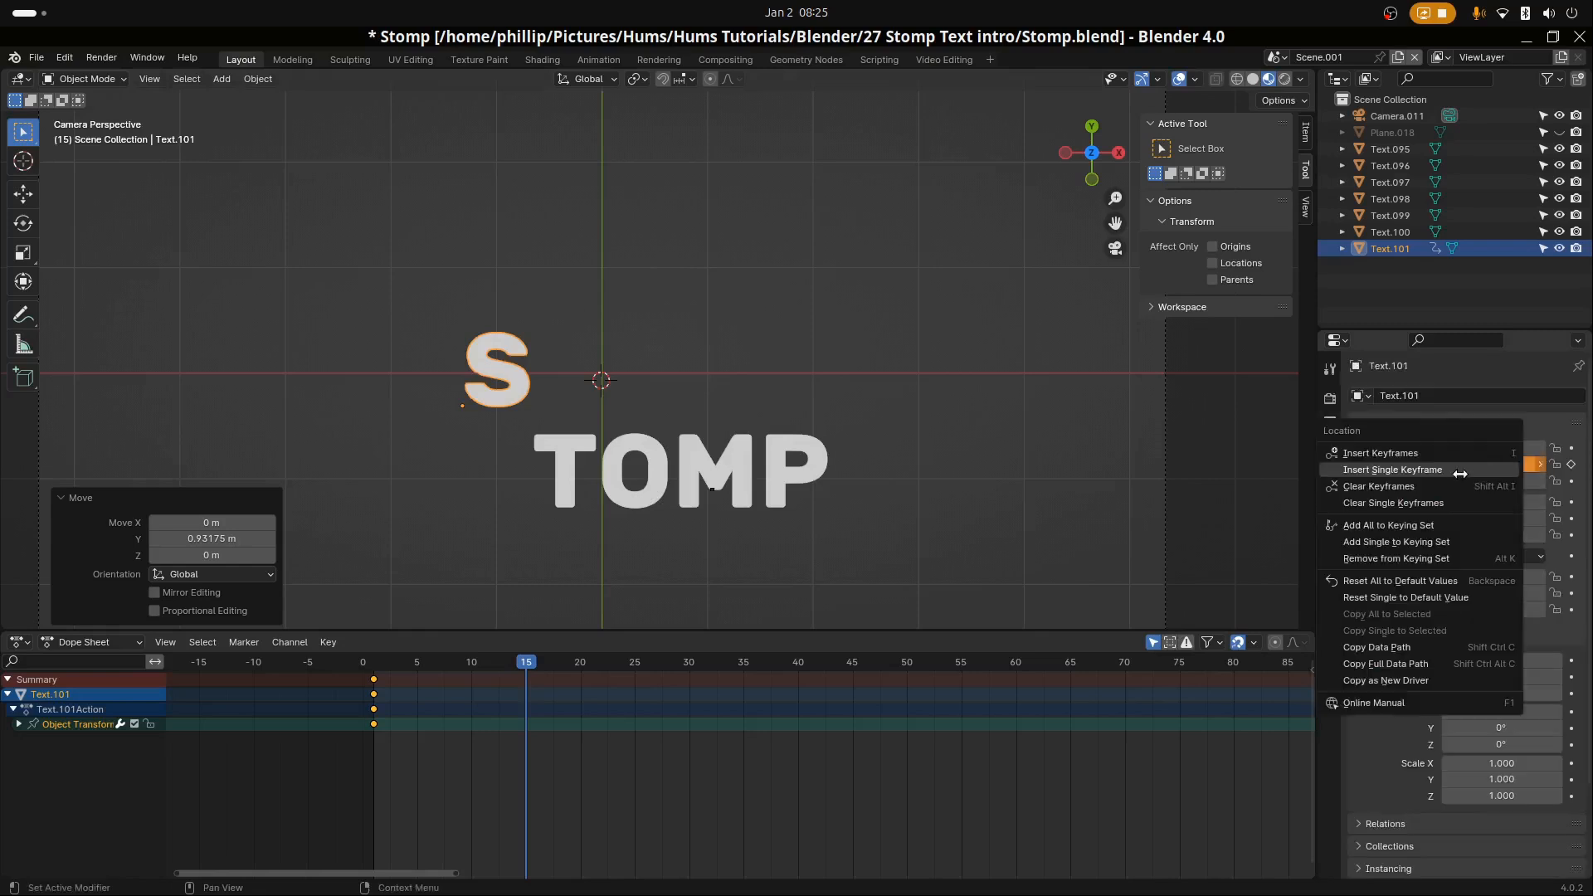
{"action": "left_click", "coordinate": [1464, 470]}
Play the animation from the first frame to check the upward movement of the S
{"action": "key", "text": "shift+Left"}
{"action": "key", "text": "space"}
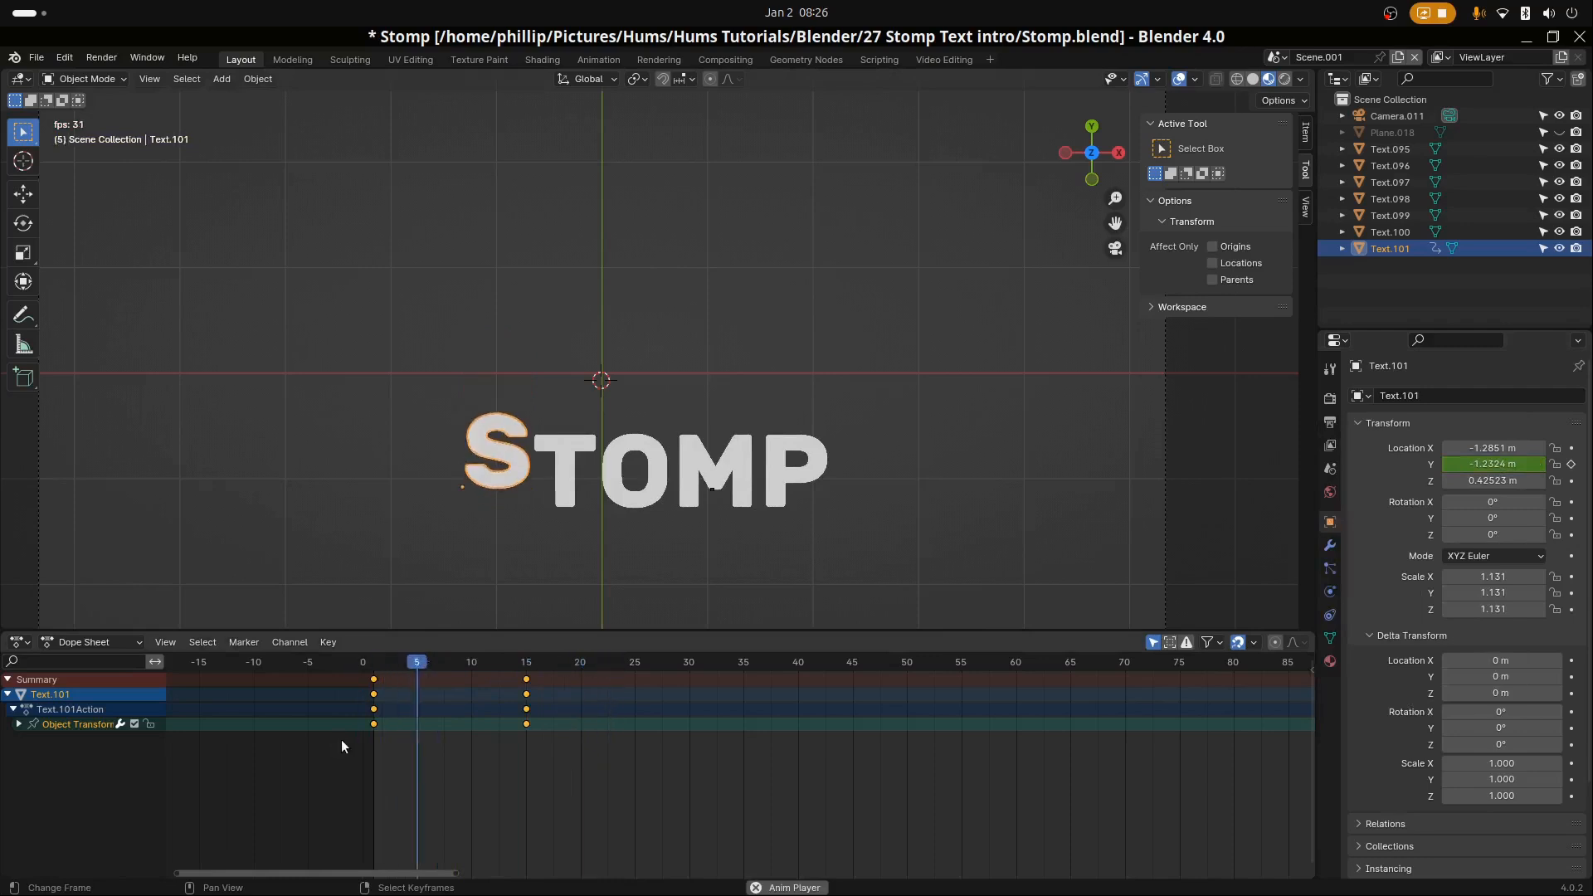
{"action": "key", "text": "space"}
Set the current frame to 10 and insert a single keyframe on the X location of the S
{"action": "left_click_drag", "start_coordinate": [383, 738], "coordinate": [469, 743]}
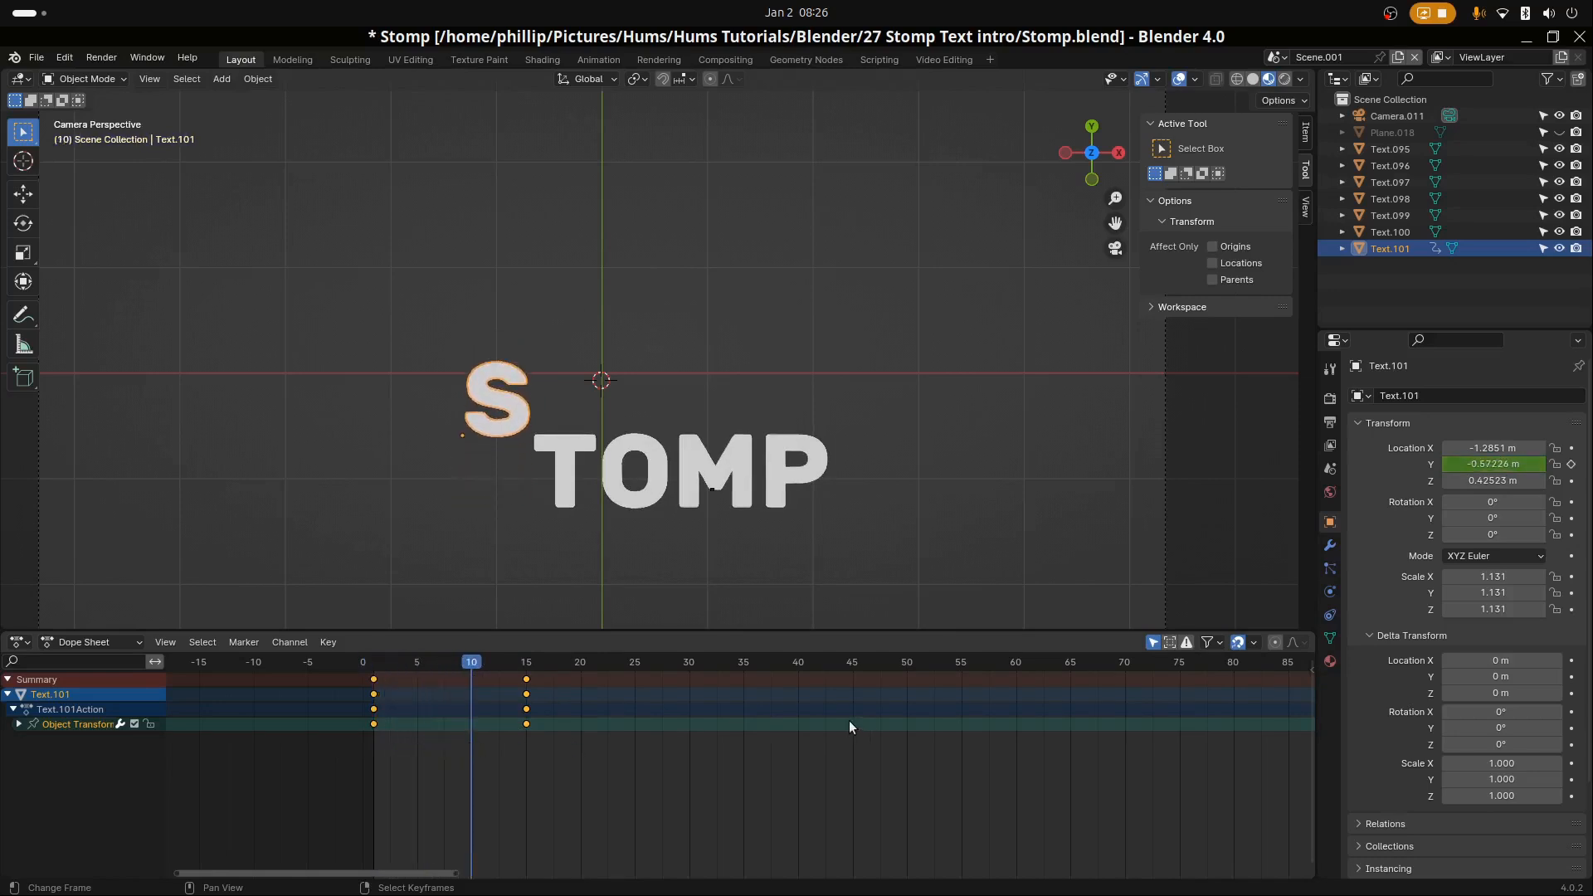
{"action": "right_click", "coordinate": [1481, 448]}
{"action": "left_click", "coordinate": [1481, 445]}
At frame 15, shift the S to an X location of -1.7051 m and insert a single keyframe on its X location
{"action": "left_click_drag", "start_coordinate": [475, 718], "coordinate": [526, 718]}
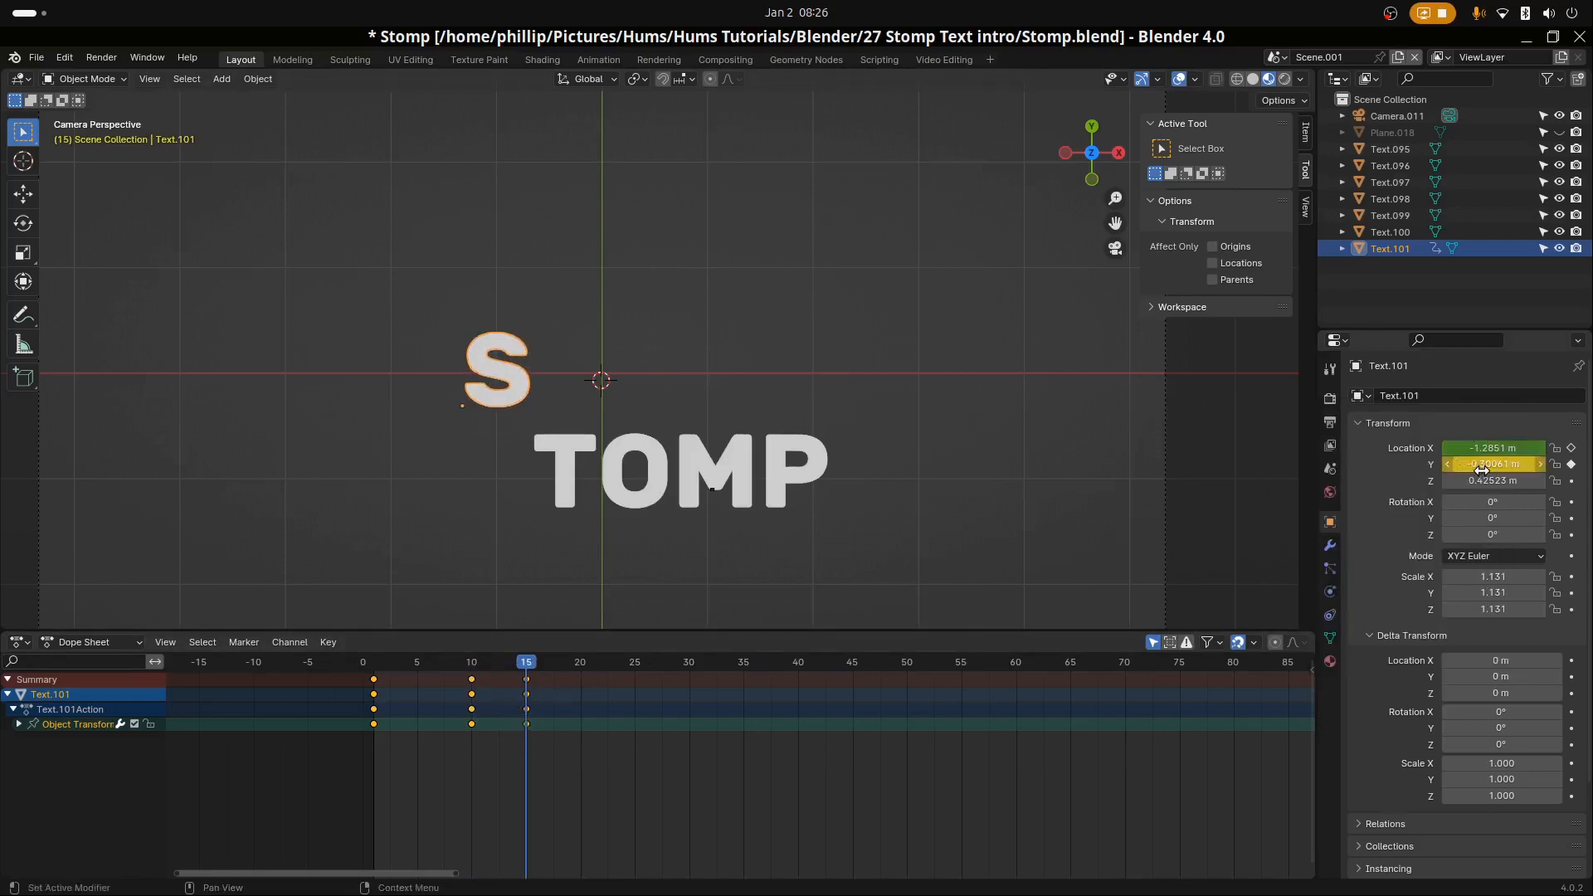
{"action": "left_click_drag", "start_coordinate": [1487, 469], "coordinate": [1450, 450]}
{"action": "key", "text": "ctrl+z"}
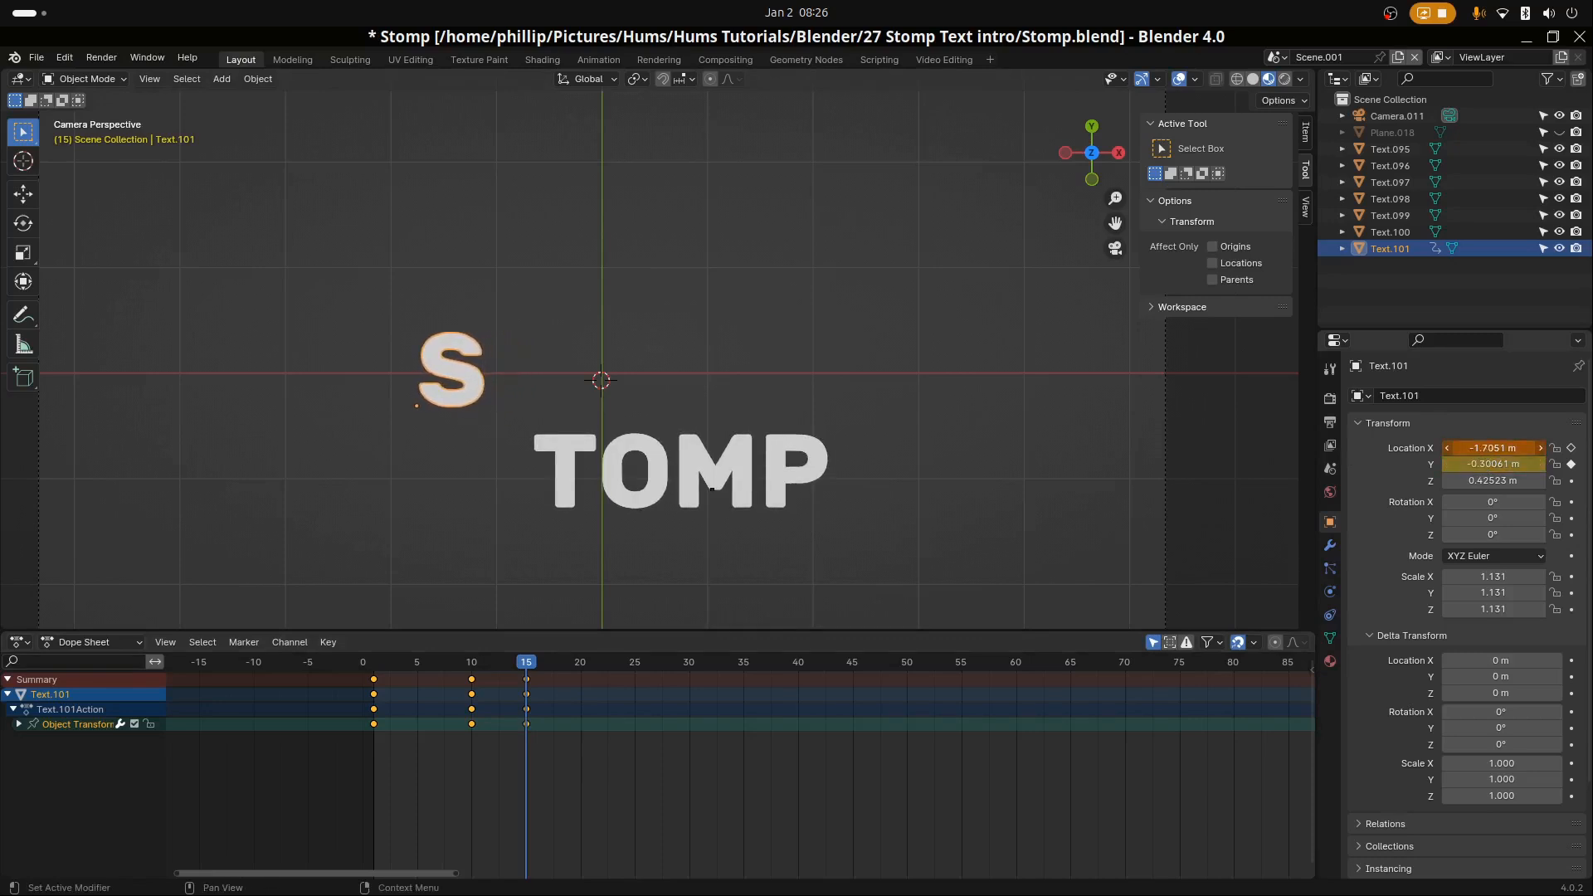
{"action": "right_click", "coordinate": [1491, 450]}
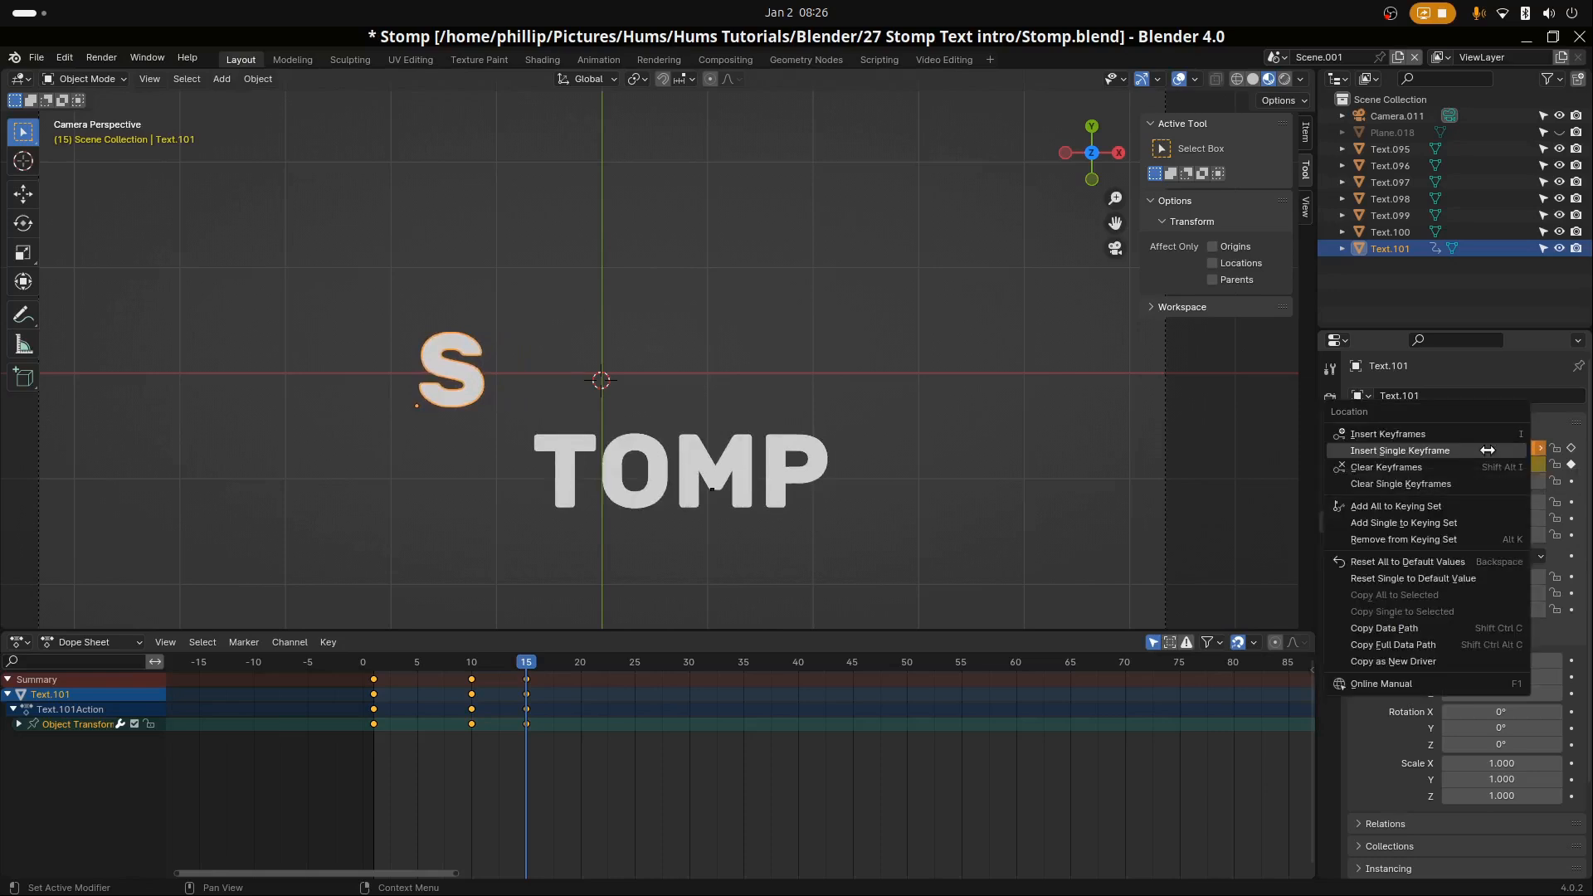
{"action": "left_click", "coordinate": [1487, 449]}
Play the animation to check the upward and sideways movement of the S, and return to the timeline's start
{"action": "key", "text": "space"}
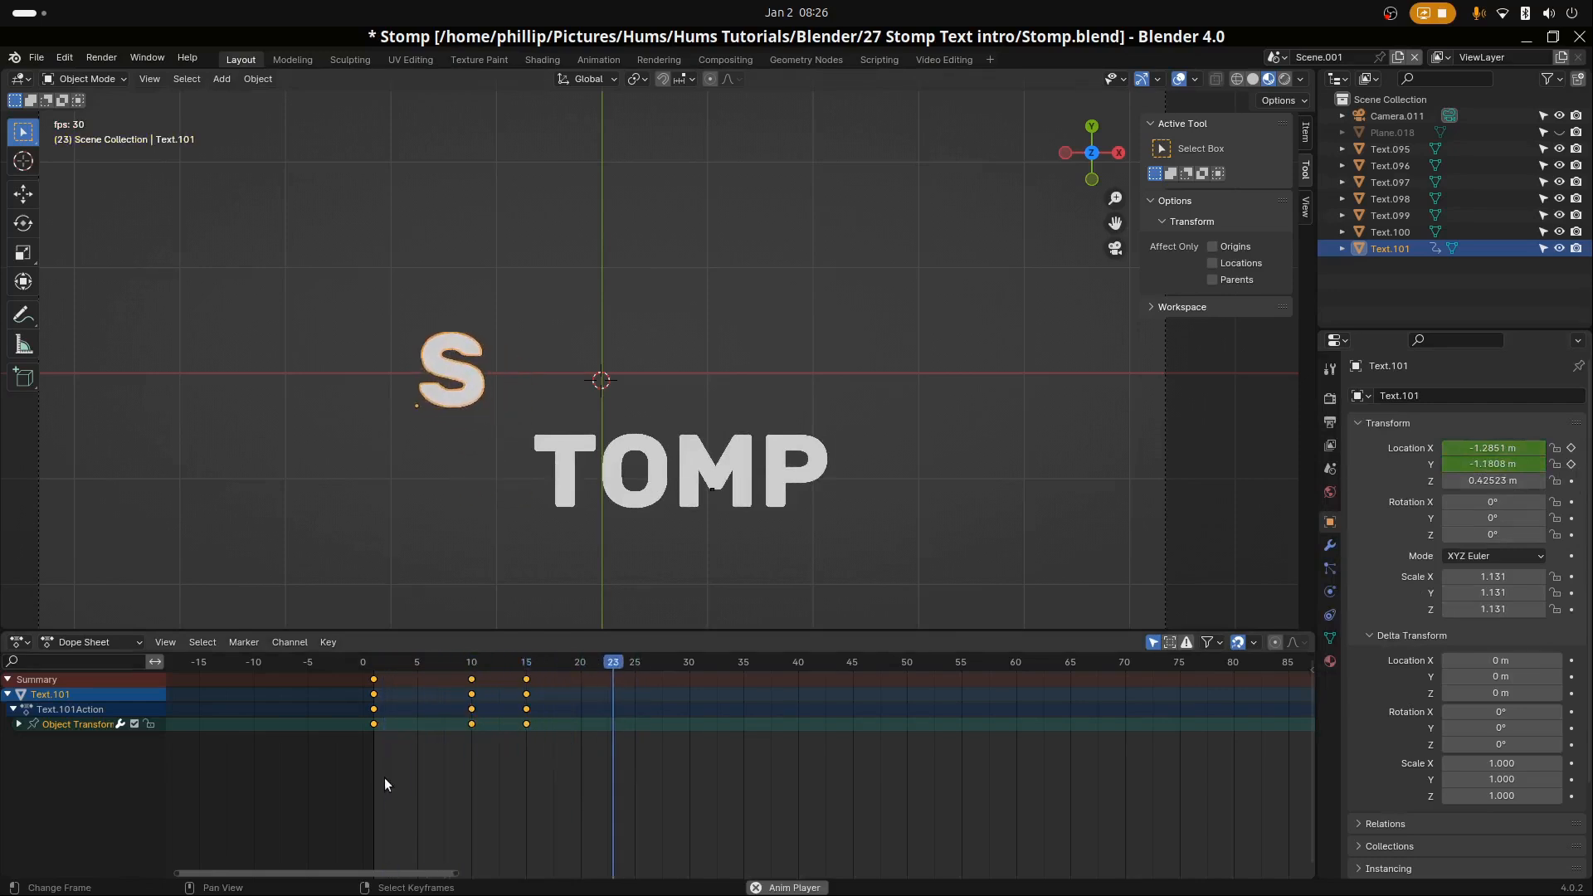
{"action": "key", "text": "space"}
{"action": "left_click", "coordinate": [361, 764]}
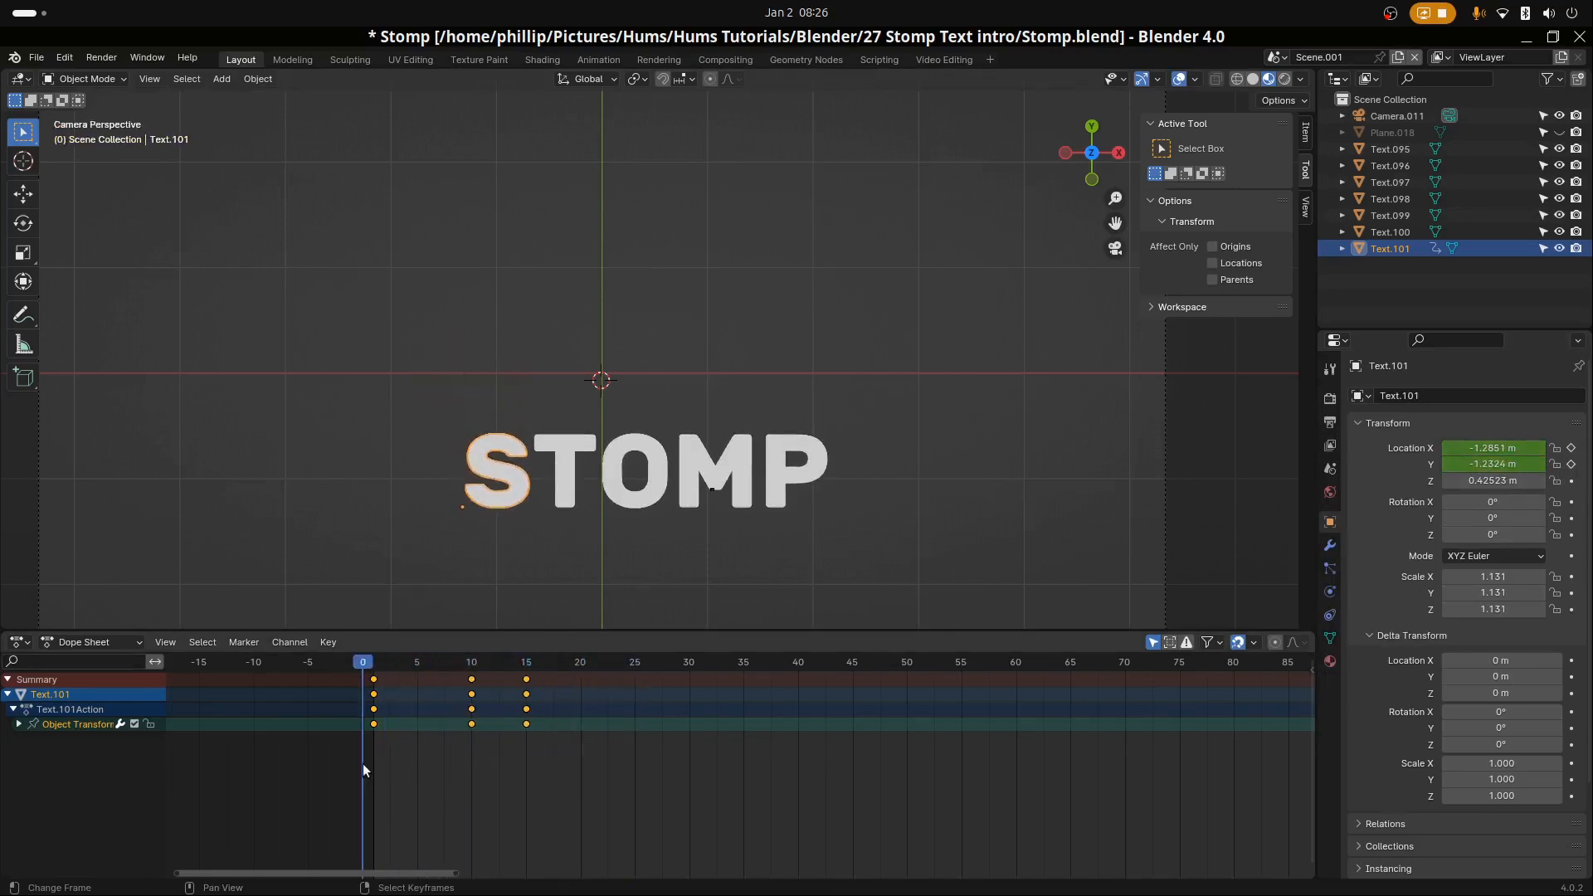
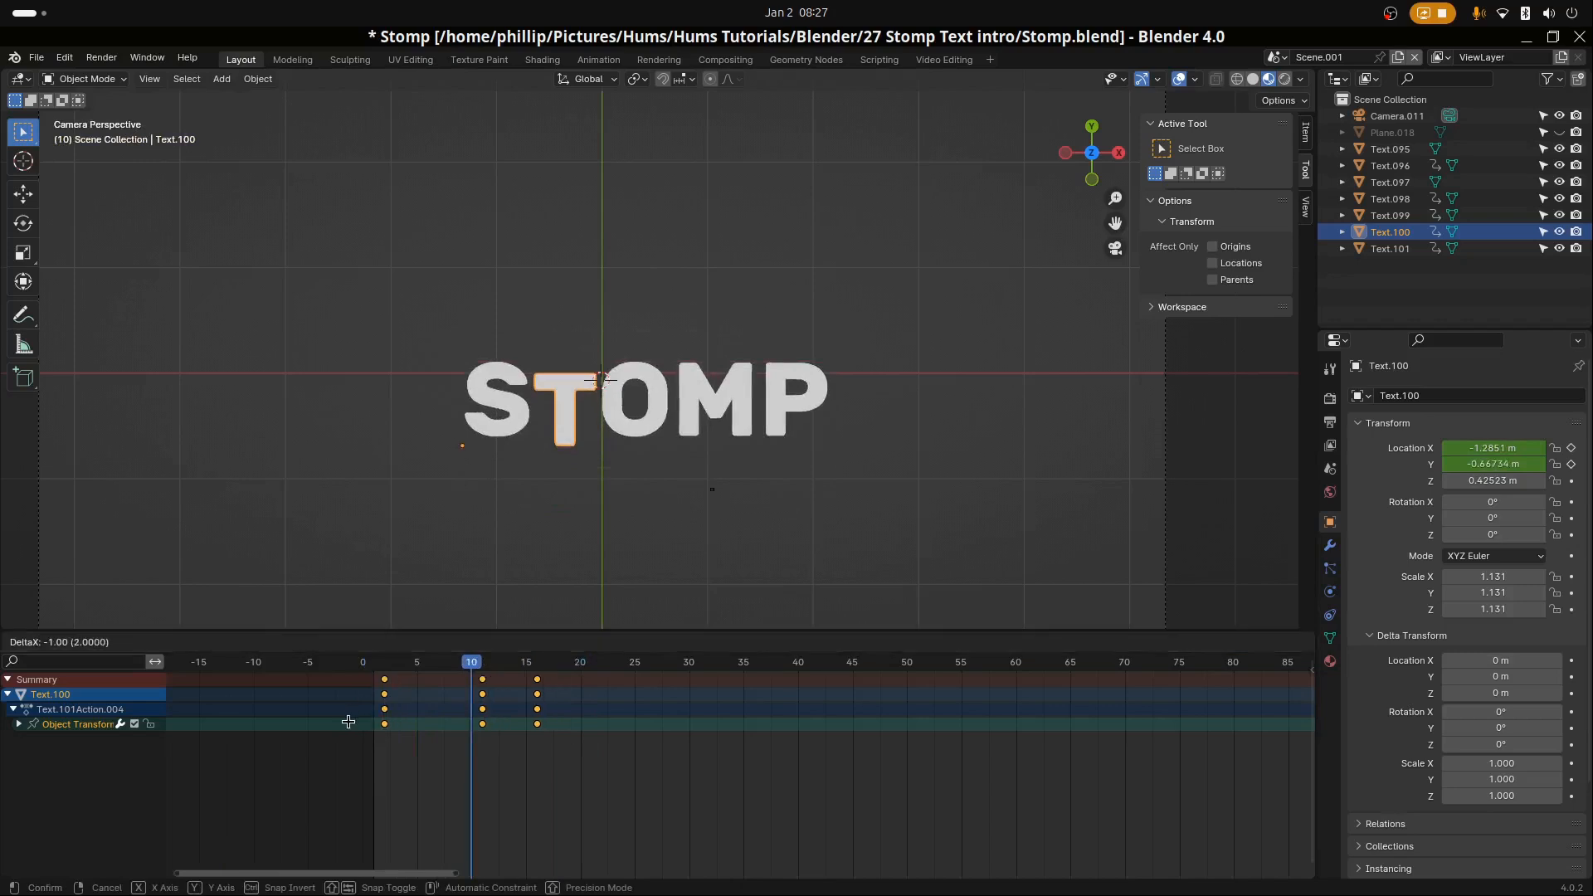
Place the letter T's keyframes at frames 2, 11 and 16 and play the animation to check its delay
{"action": "left_click", "coordinate": [347, 719]}
{"action": "key", "text": "shift+Left"}
{"action": "key", "text": "space"}
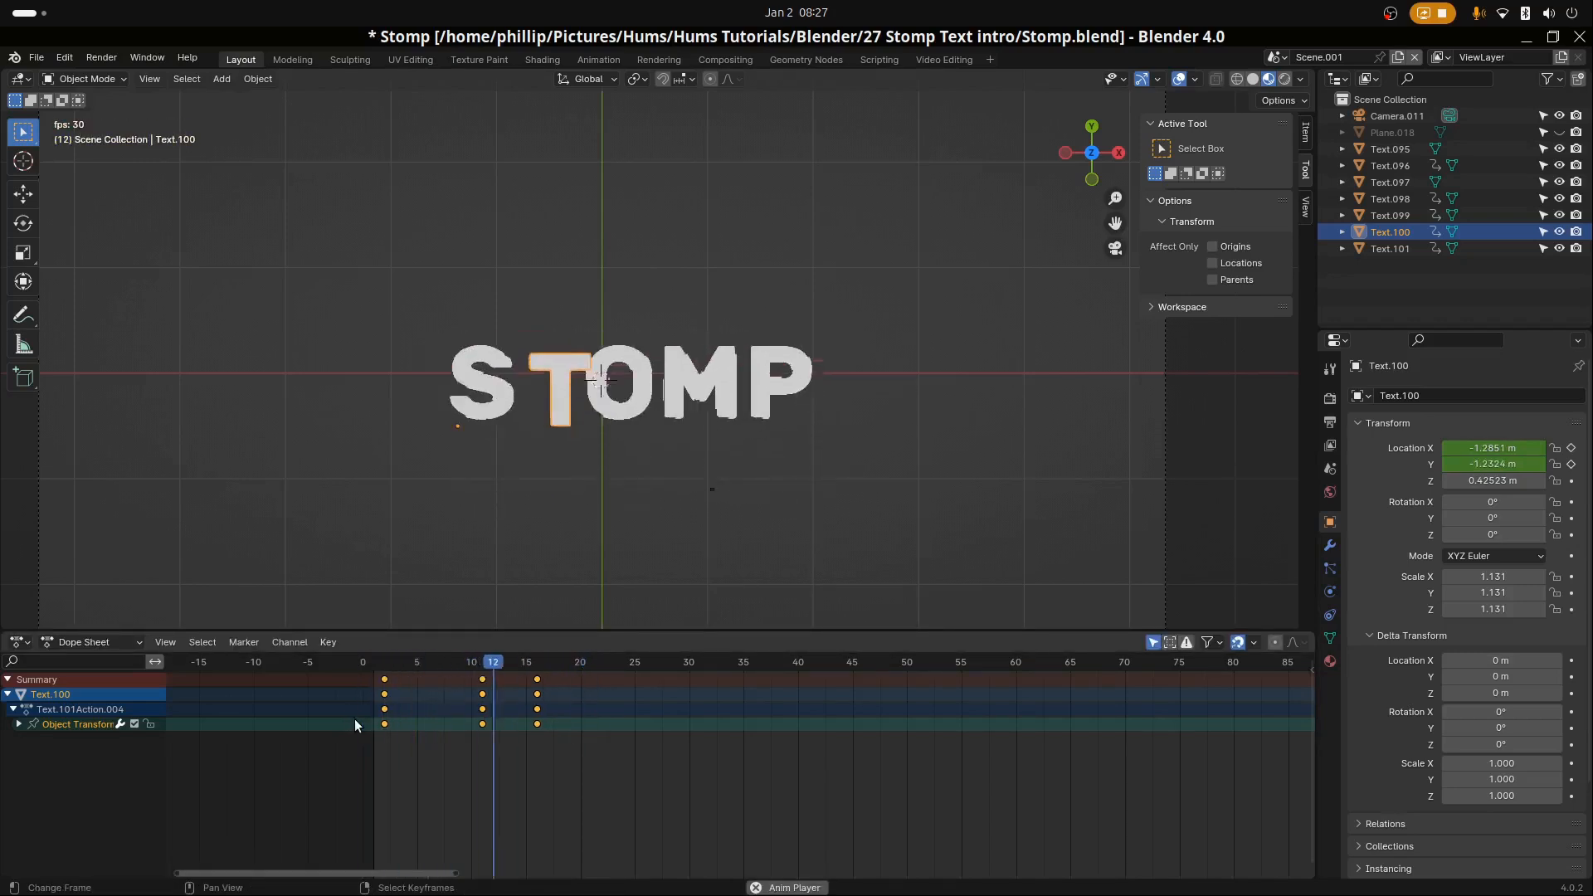
{"action": "key", "text": "space"}
{"action": "left_click_drag", "start_coordinate": [355, 723], "coordinate": [387, 724]}
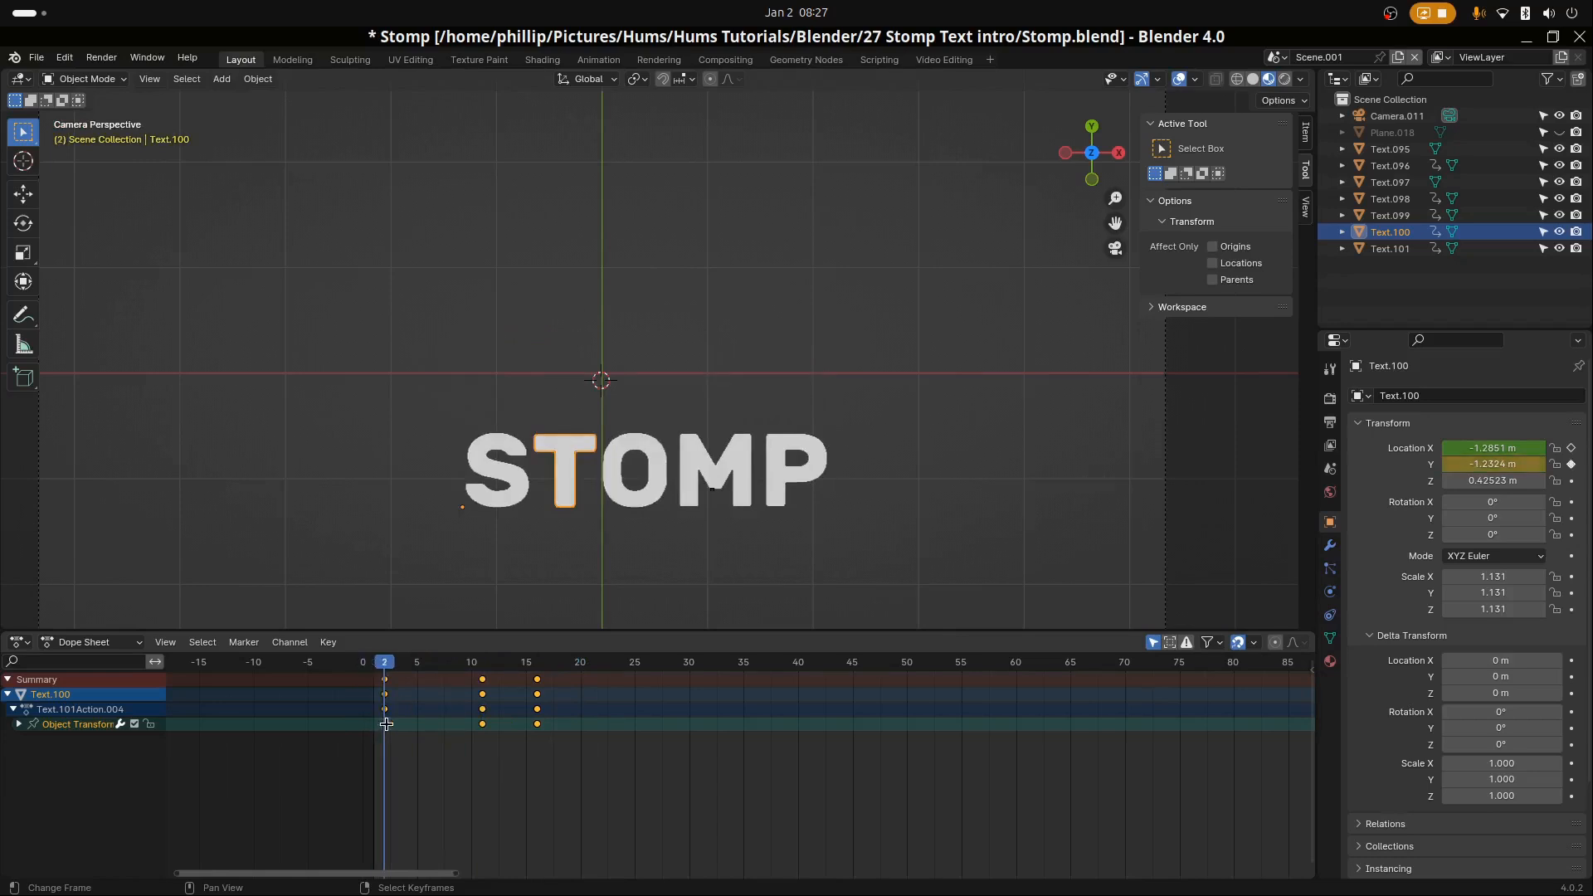
Offset the keyframes of the letters O, M and P so they start at frames 3, 4 and 5 respectively
{"action": "left_click", "coordinate": [611, 495]}
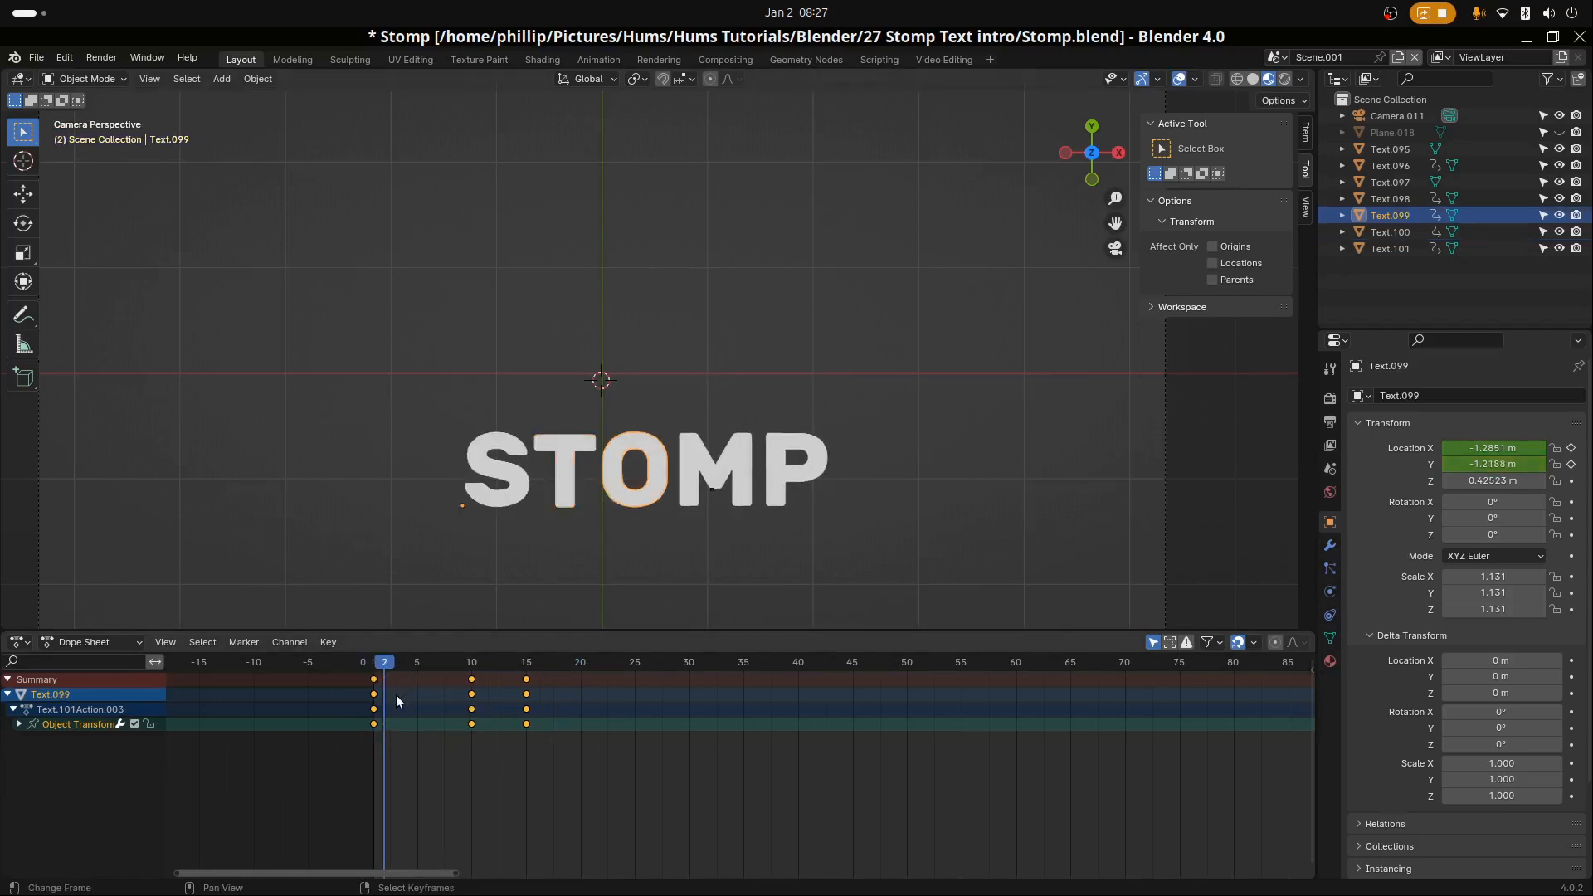
{"action": "key", "text": "g"}
{"action": "left_click", "coordinate": [418, 701]}
{"action": "left_click", "coordinate": [719, 478]}
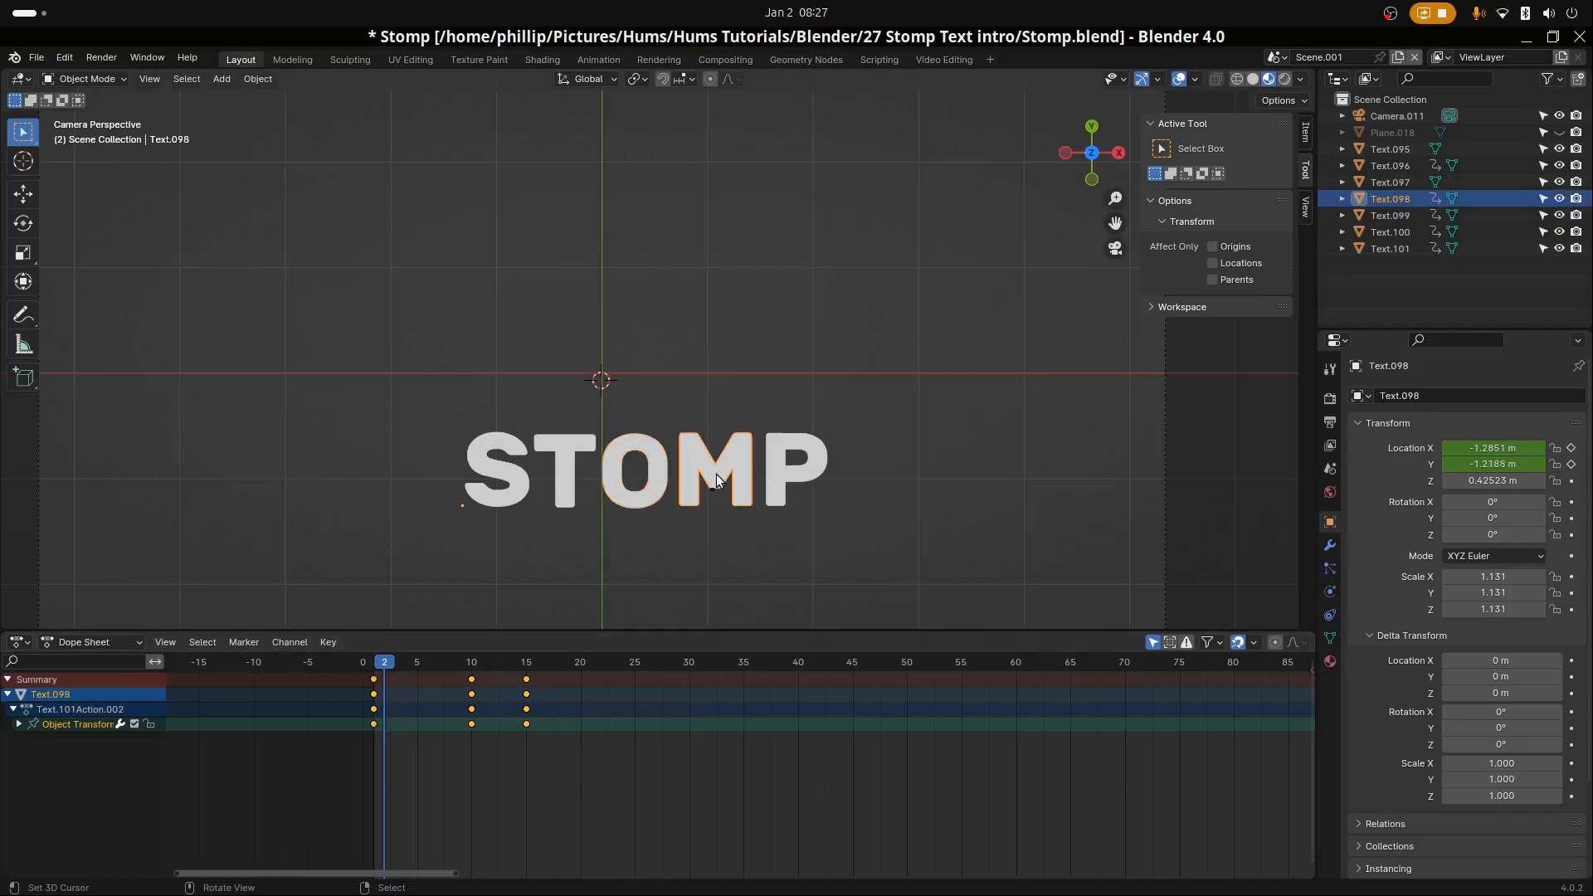
{"action": "key", "text": "g"}
{"action": "left_click", "coordinate": [448, 710]}
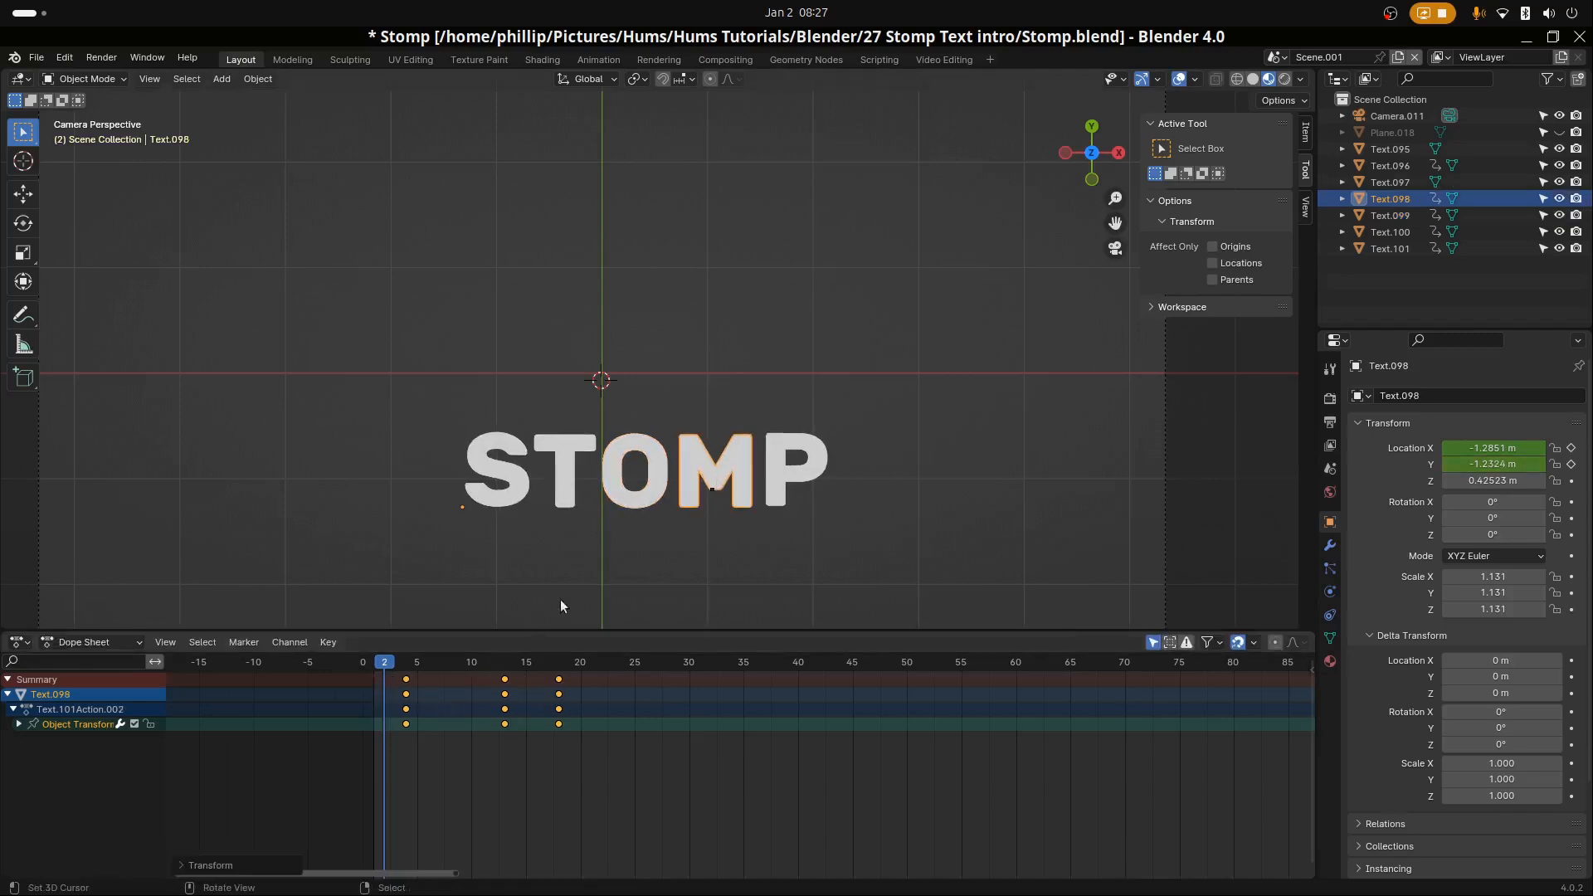
{"action": "left_click", "coordinate": [797, 471]}
{"action": "key", "text": "g"}
{"action": "left_click", "coordinate": [463, 700]}
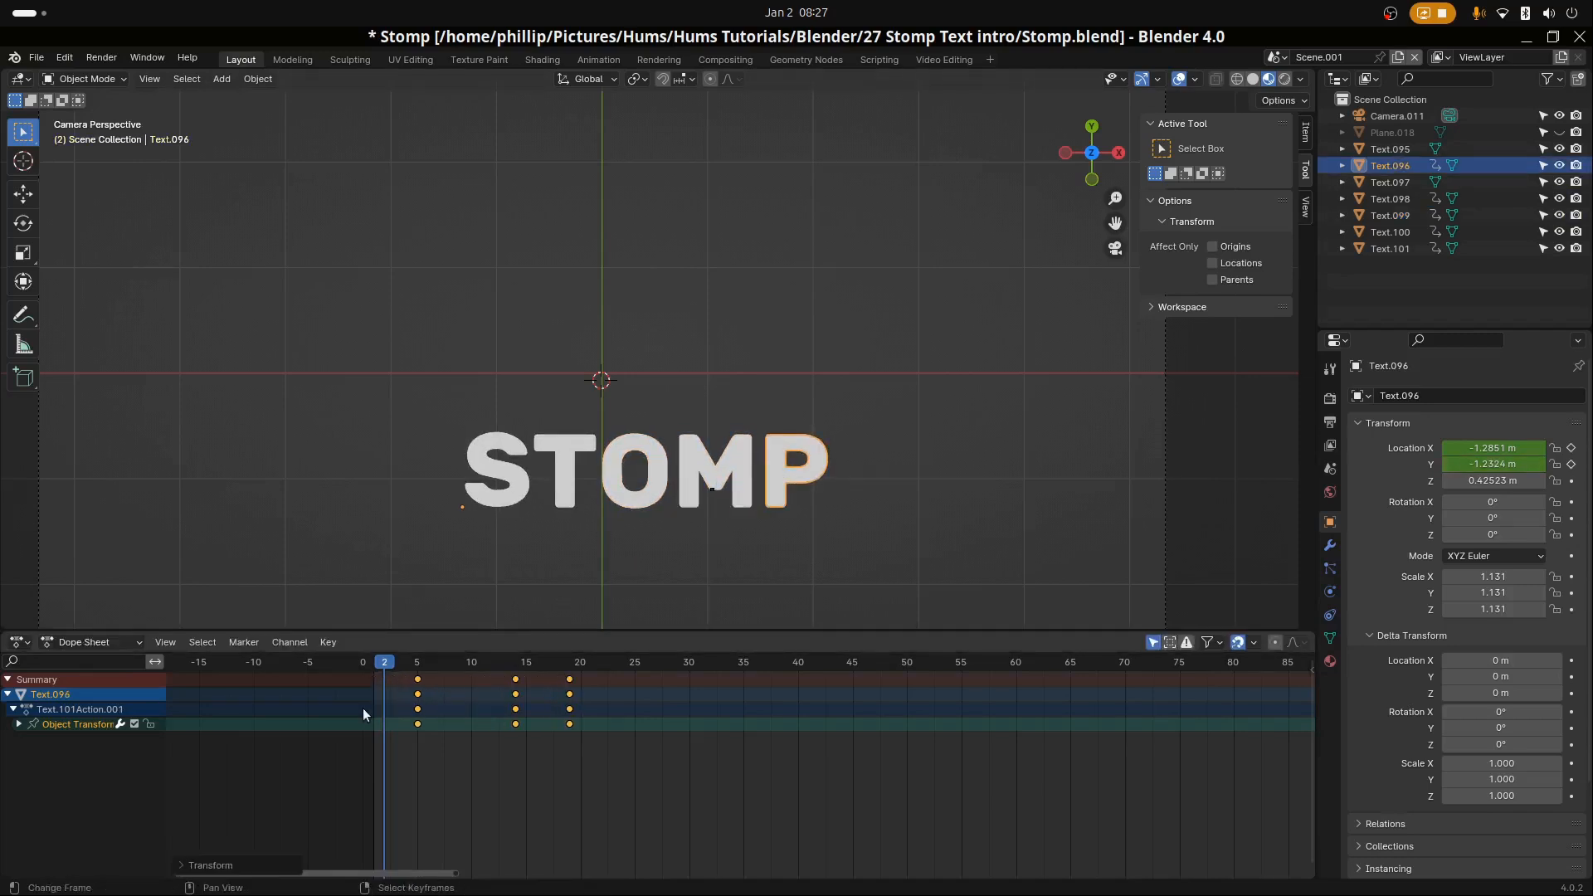
Play and scrub the animation in the camera view to check the staggered movement of all five letters
{"action": "key", "text": "space"}
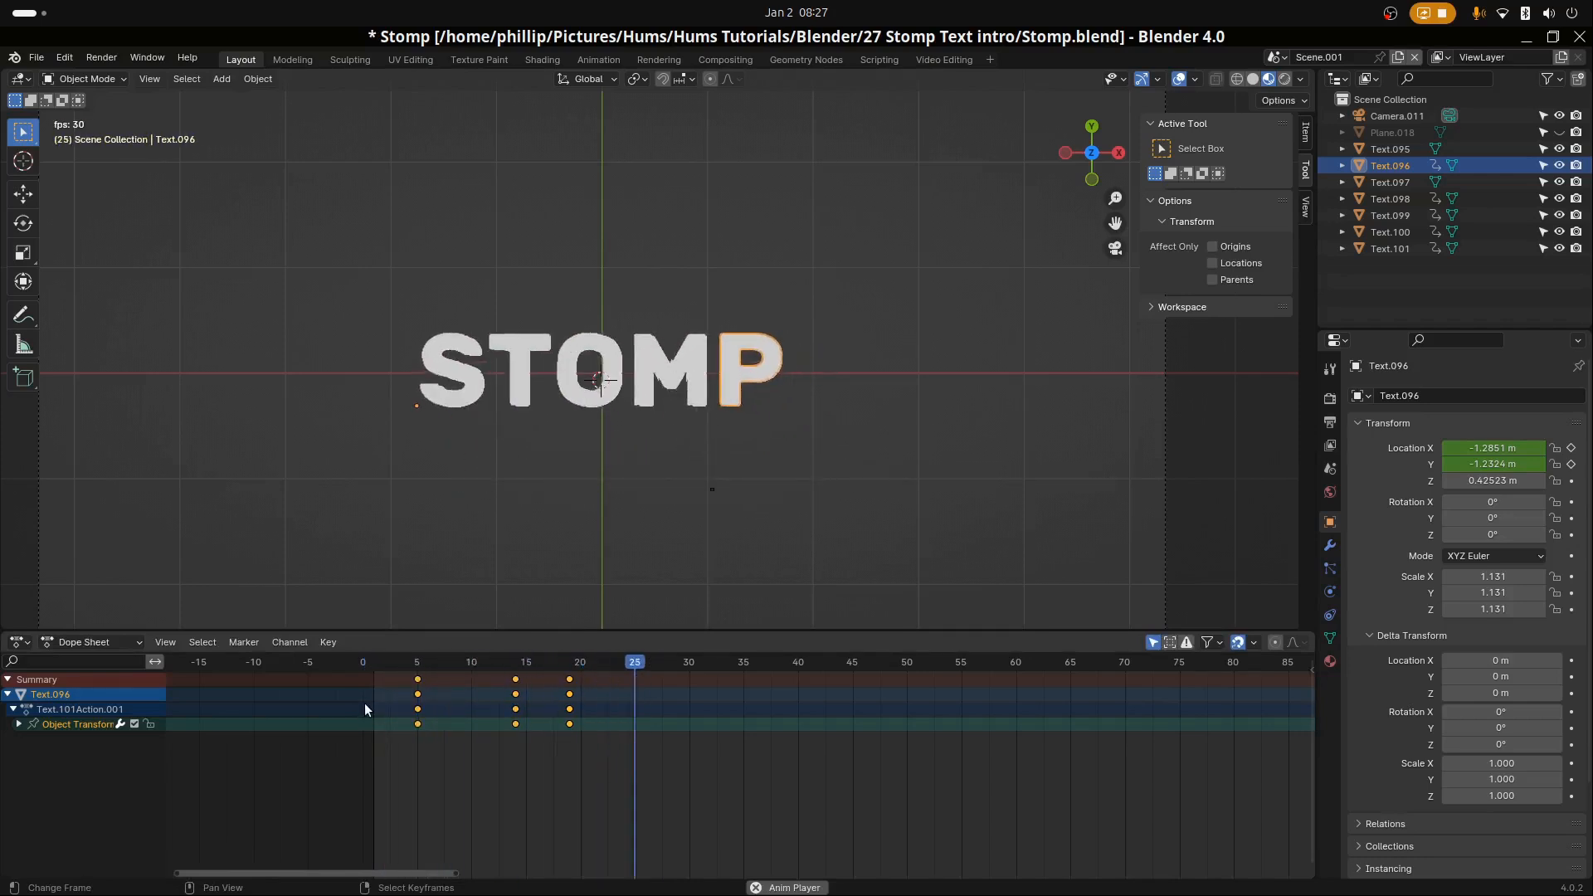
{"action": "key", "text": "space"}
{"action": "key", "text": "KP_0"}
{"action": "scroll", "coordinate": [611, 365], "scroll_direction": "up", "scroll_amount": 3}
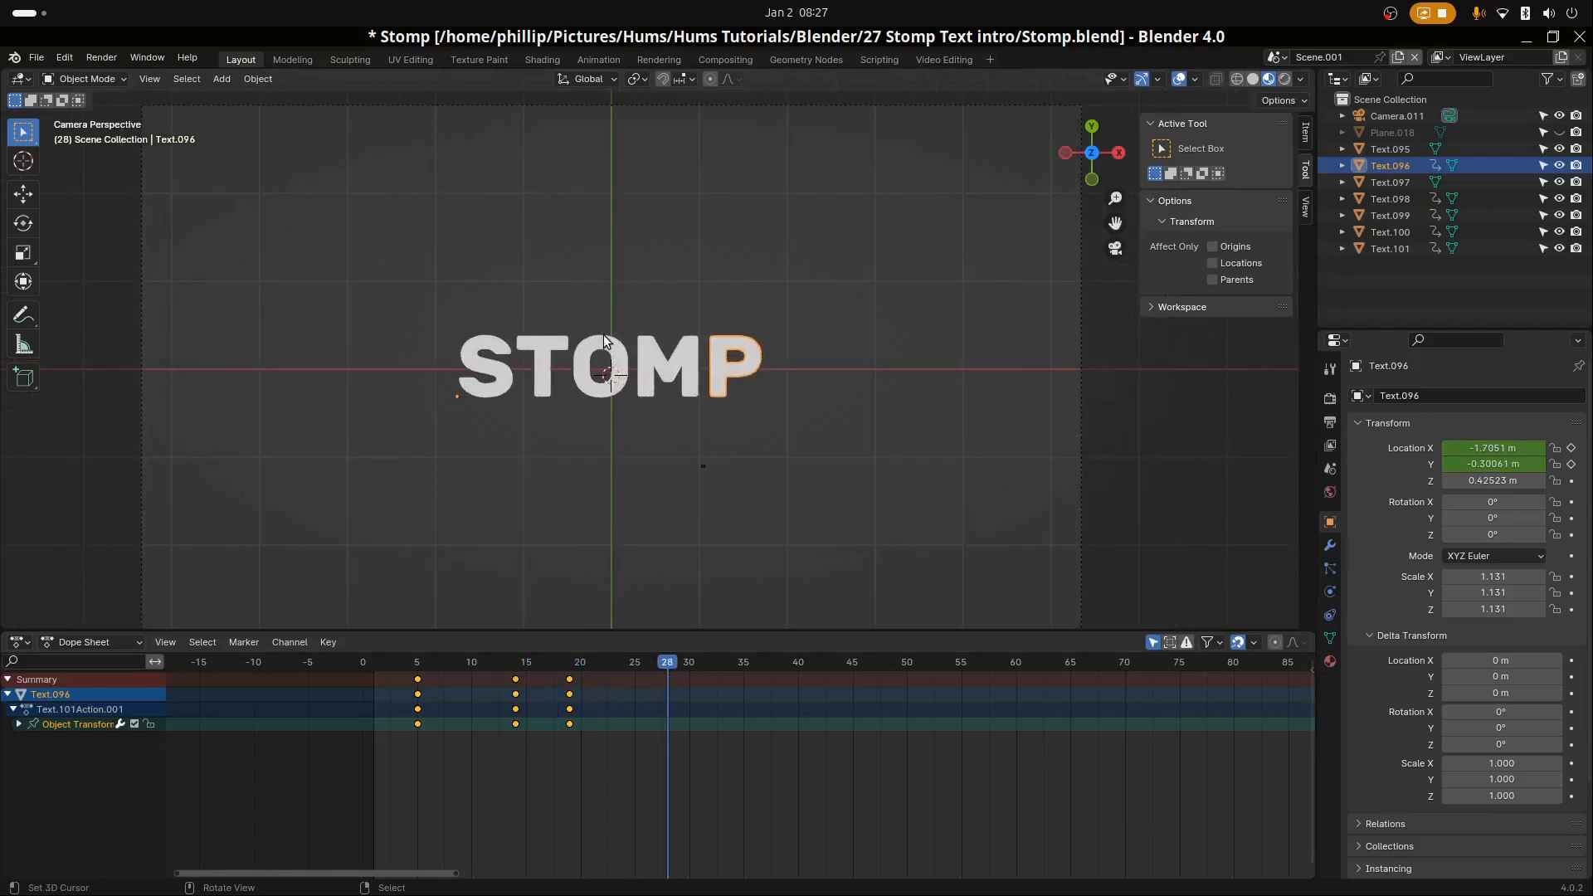
{"action": "scroll", "coordinate": [611, 366], "scroll_direction": "down", "scroll_amount": 3}
{"action": "scroll", "coordinate": [612, 365], "scroll_direction": "up", "scroll_amount": 2}
{"action": "left_click", "coordinate": [567, 820]}
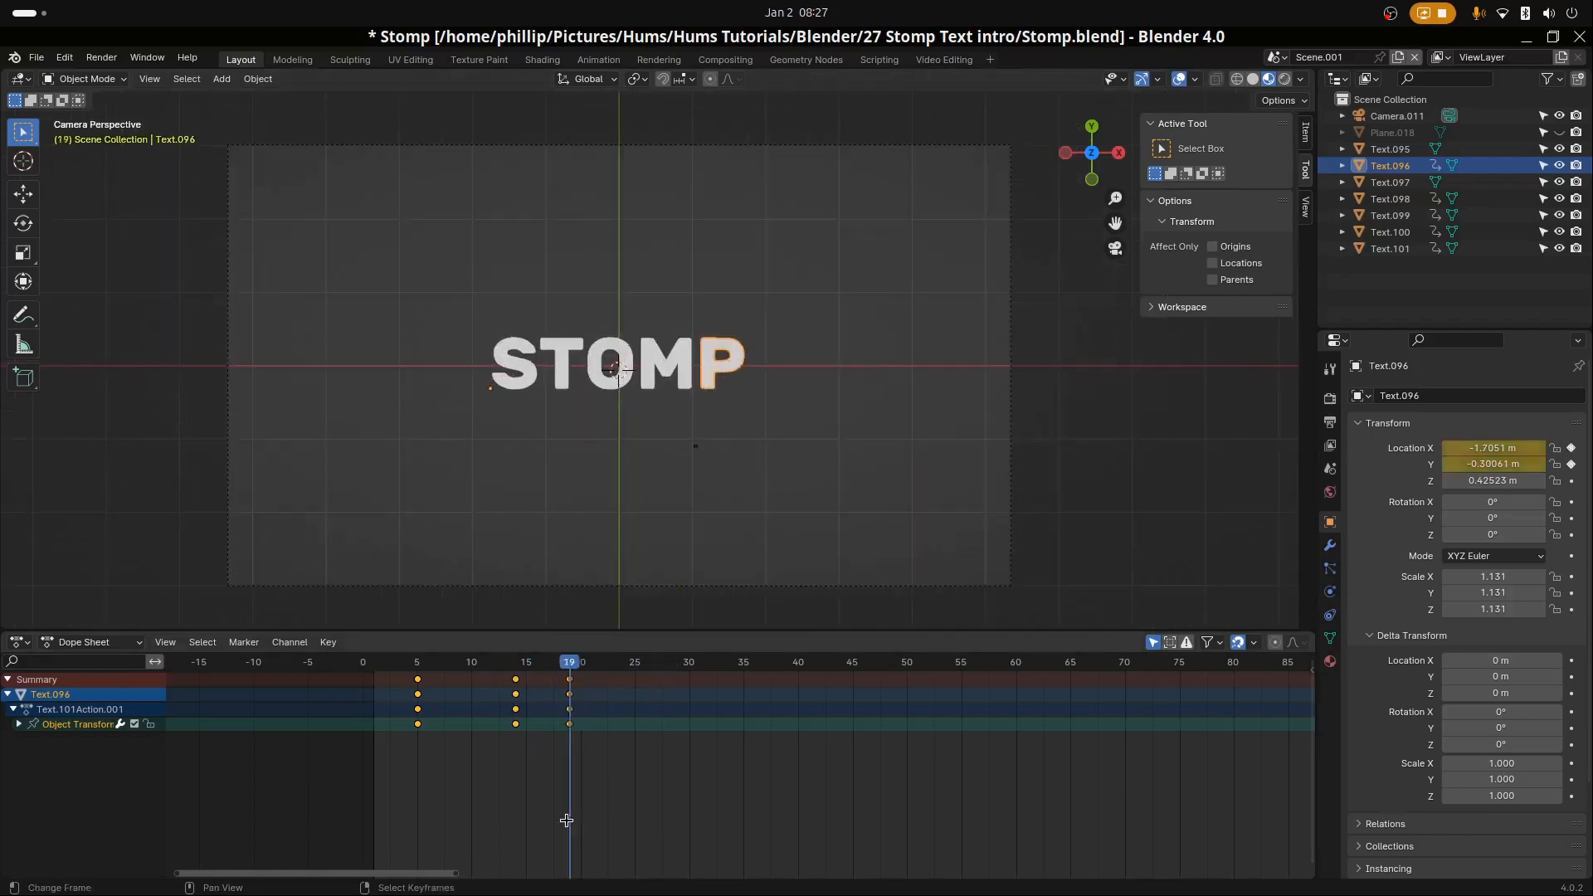
{"action": "left_click_drag", "start_coordinate": [567, 820], "coordinate": [336, 834]}
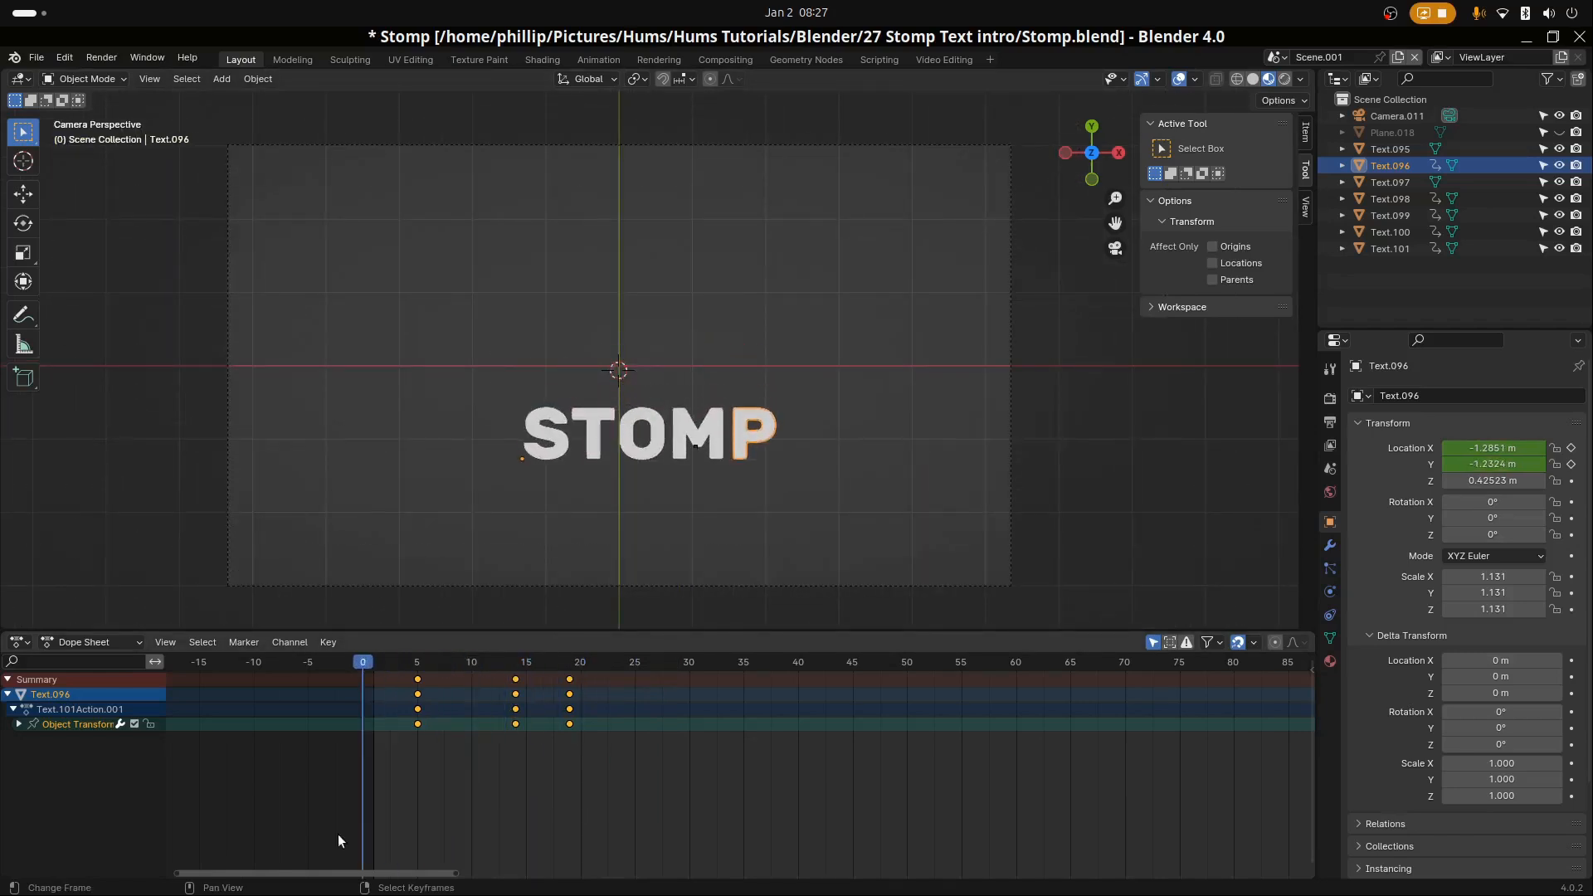
{"action": "key", "text": "space"}
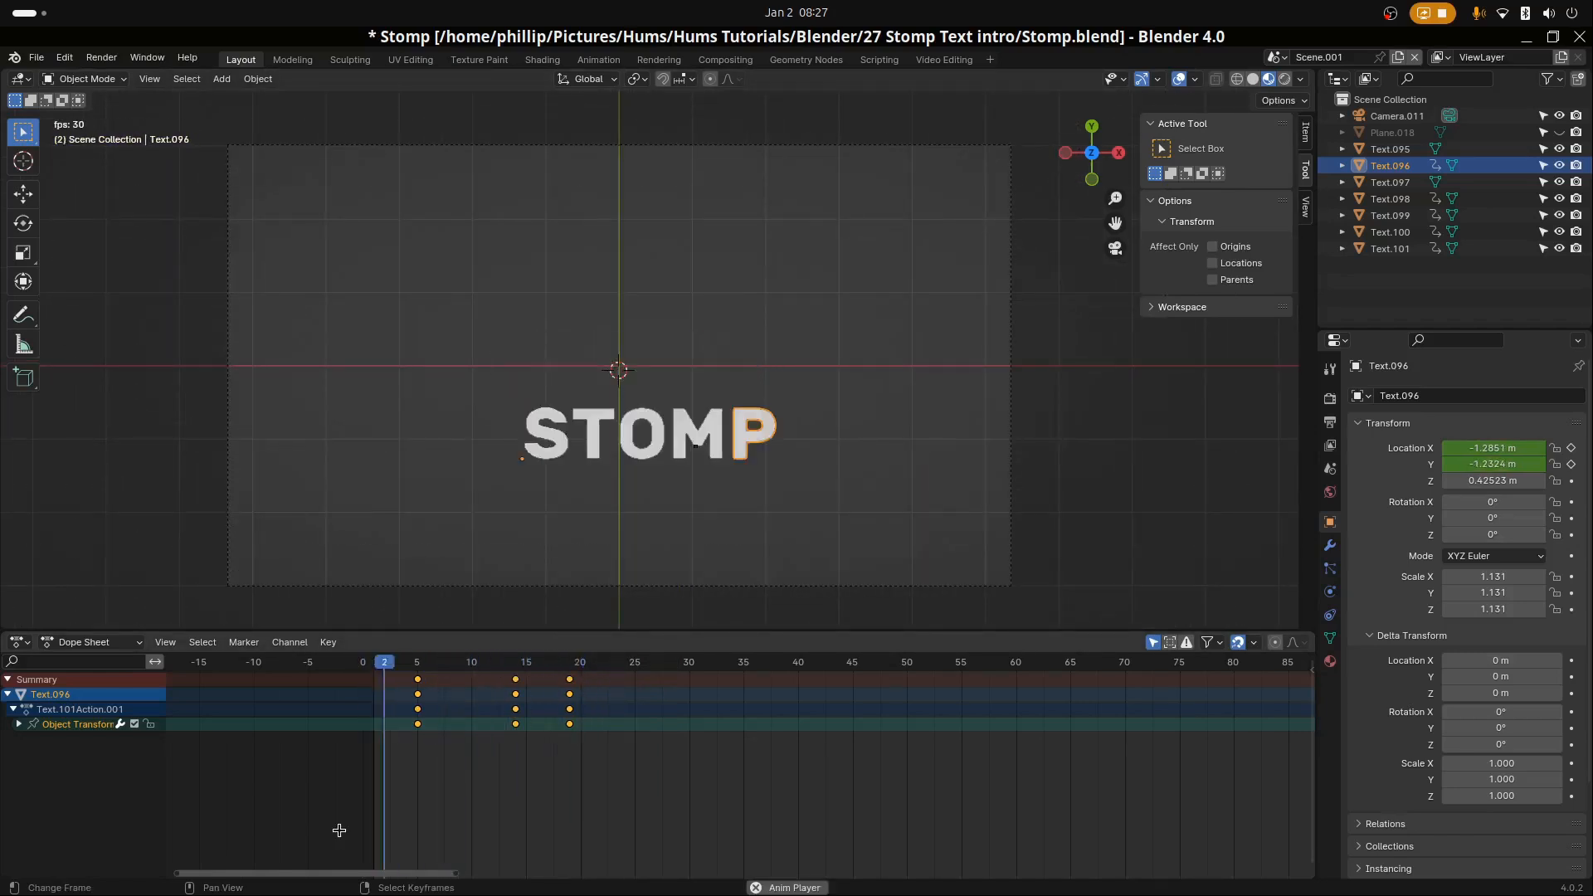
{"action": "key", "text": "space"}
{"action": "left_click", "coordinate": [377, 792]}
{"action": "mouse_move", "coordinate": [377, 792]}
{"action": "left_mouse_down"}
{"action": "mouse_move", "coordinate": [558, 793]}
{"action": "mouse_move", "coordinate": [382, 786]}
{"action": "left_mouse_up"}
{"action": "key", "text": "space"}
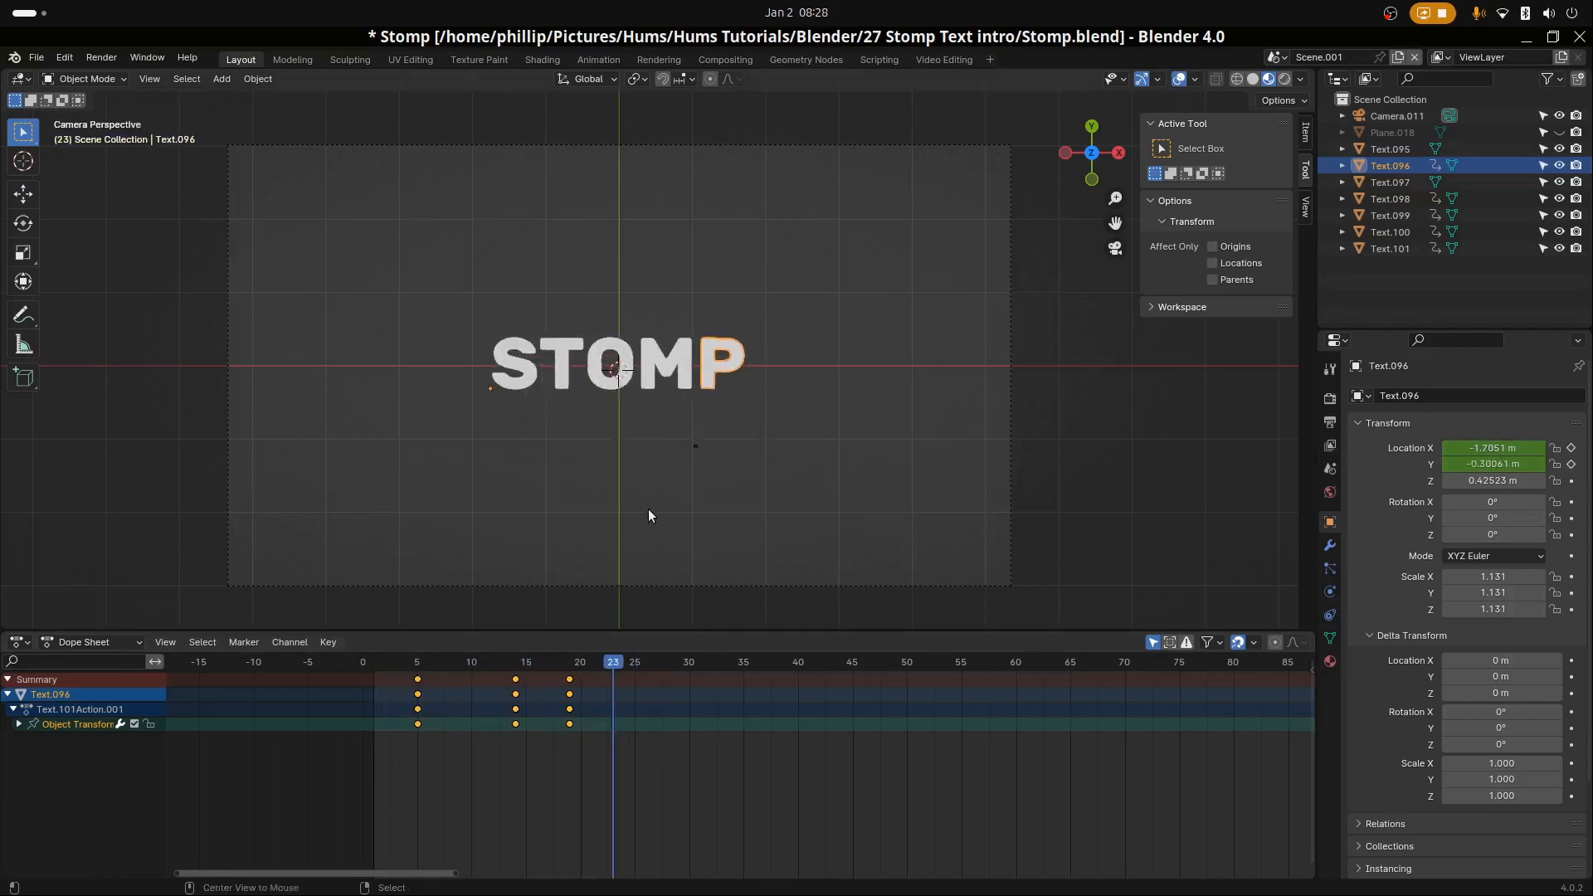
Unhide the black background plane and scrub through the letter animation to frame 18
{"action": "key", "text": "alt+h"}
{"action": "key", "text": "space"}
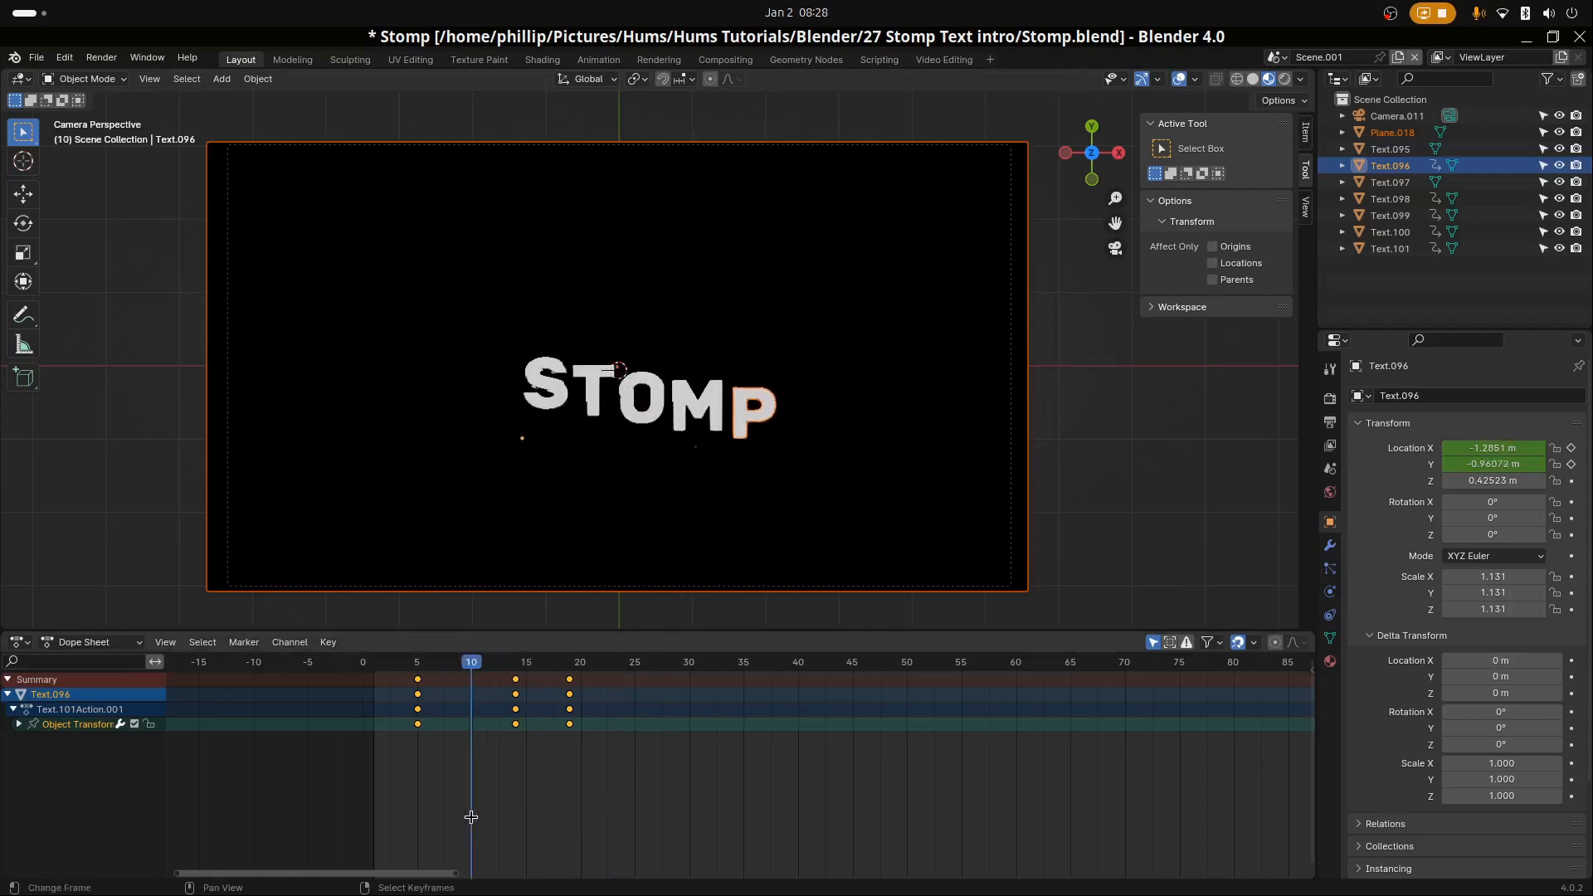
{"action": "left_click_drag", "start_coordinate": [369, 811], "coordinate": [556, 773]}
{"action": "scroll", "coordinate": [624, 312], "scroll_direction": "up", "scroll_amount": 1}
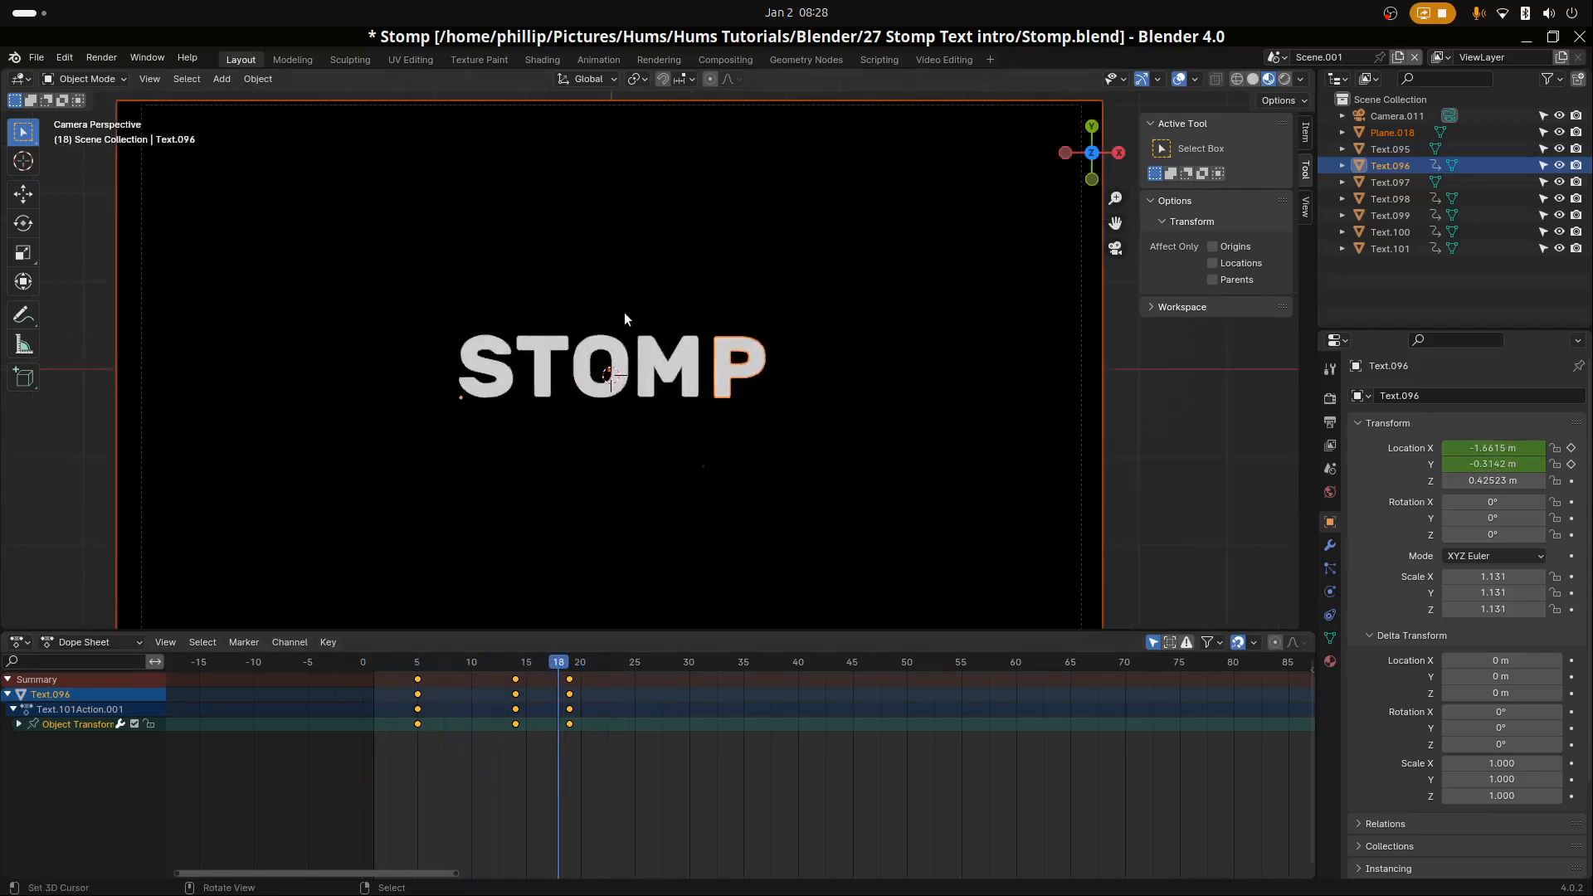
Add a sphere empty at the scene's centre and scale it to about 0.58
{"action": "key", "text": "shift+a"}
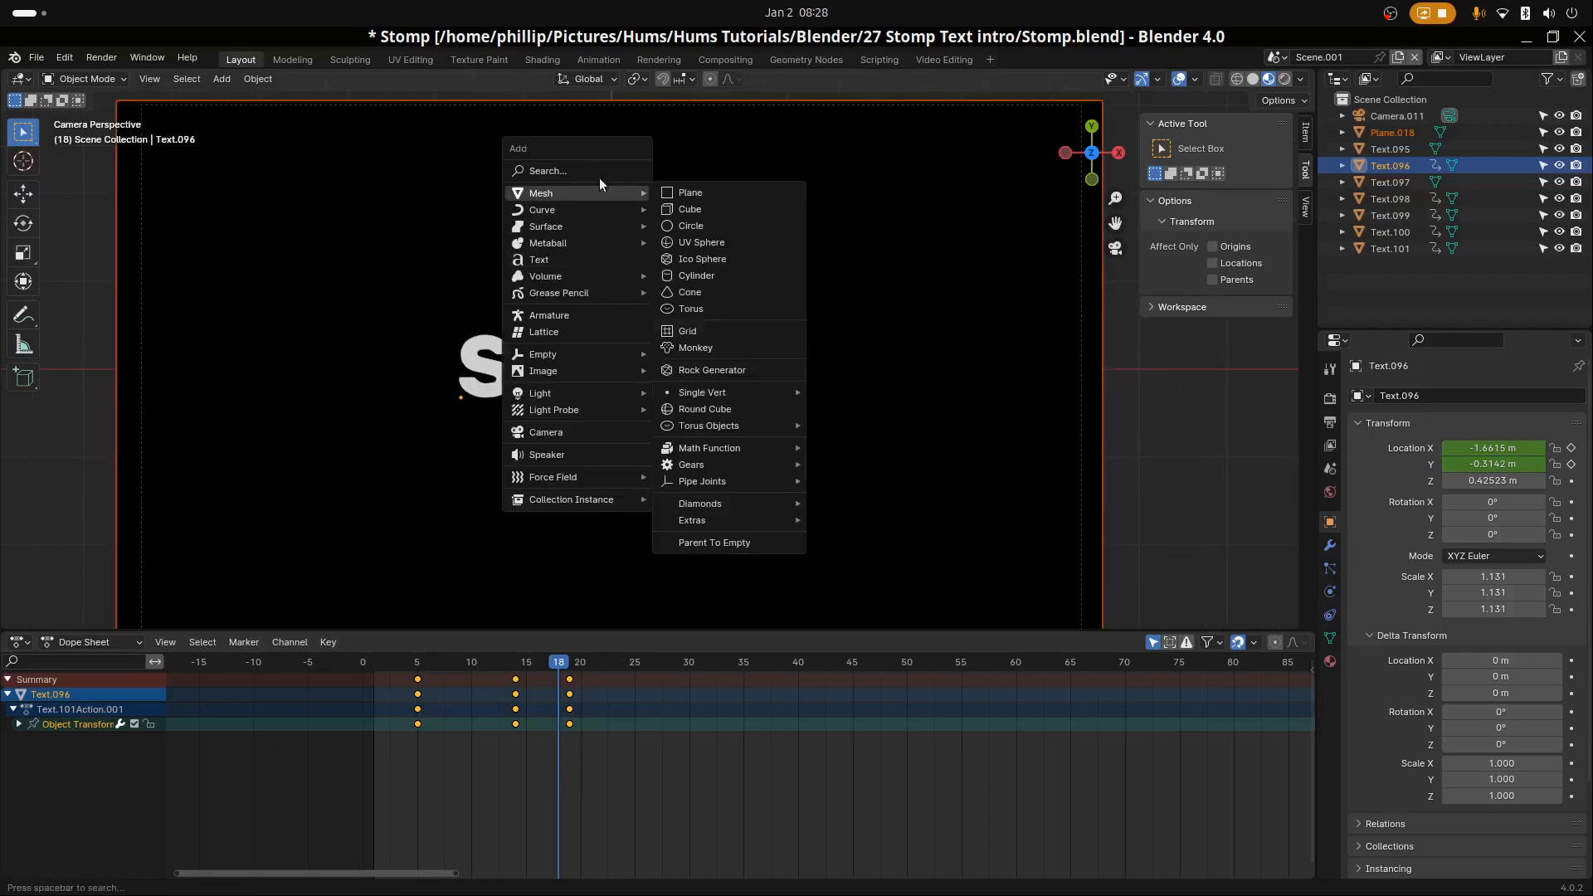
{"action": "mouse_move", "coordinate": [585, 393]}
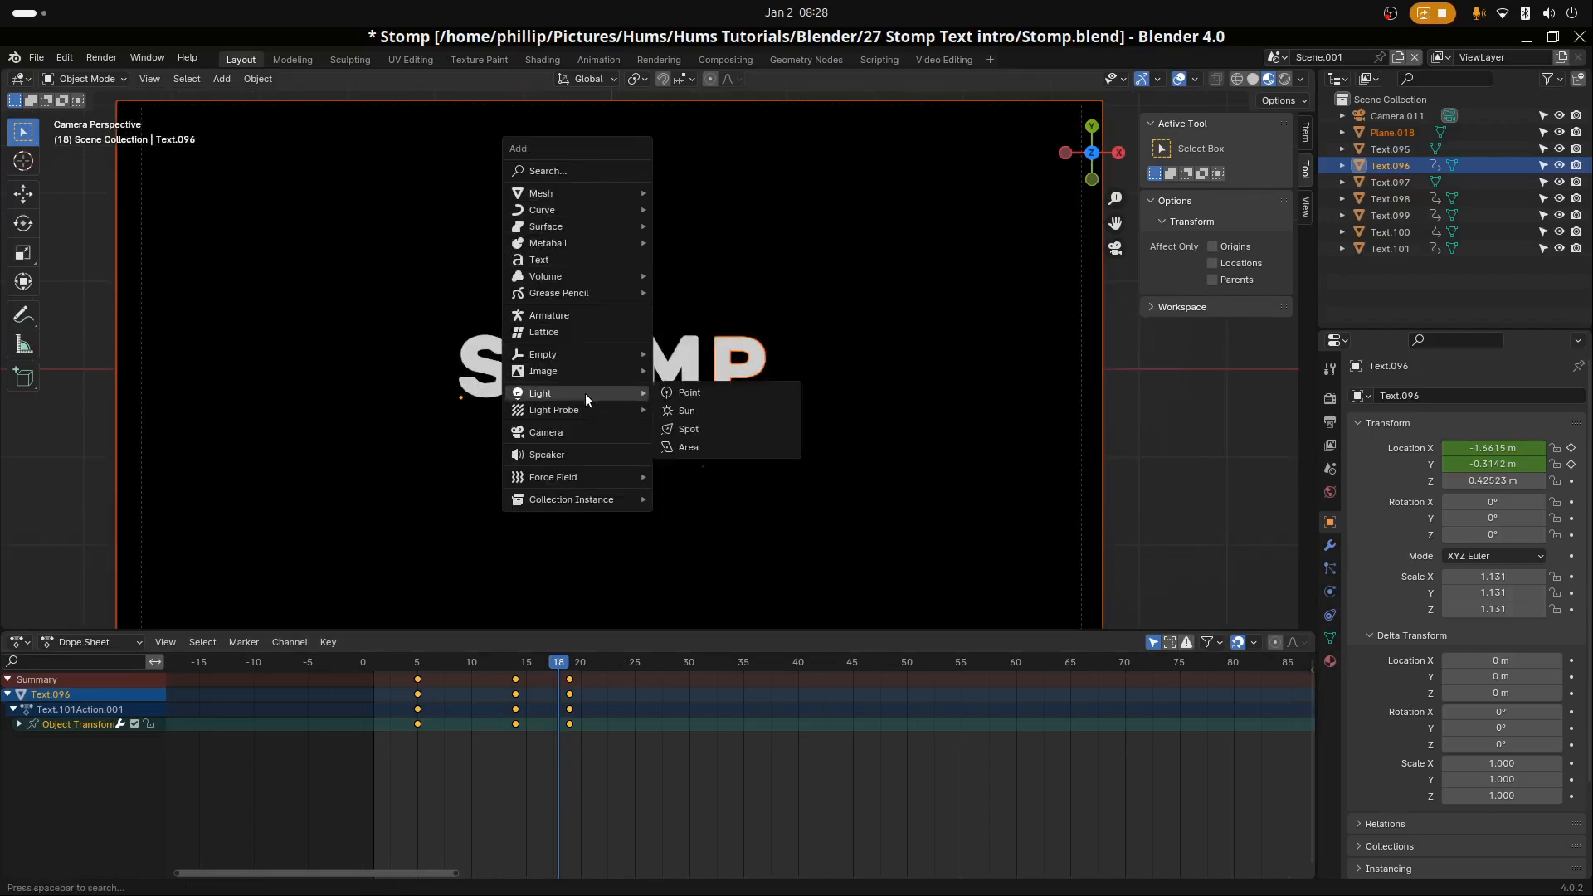
{"action": "mouse_move", "coordinate": [584, 353]}
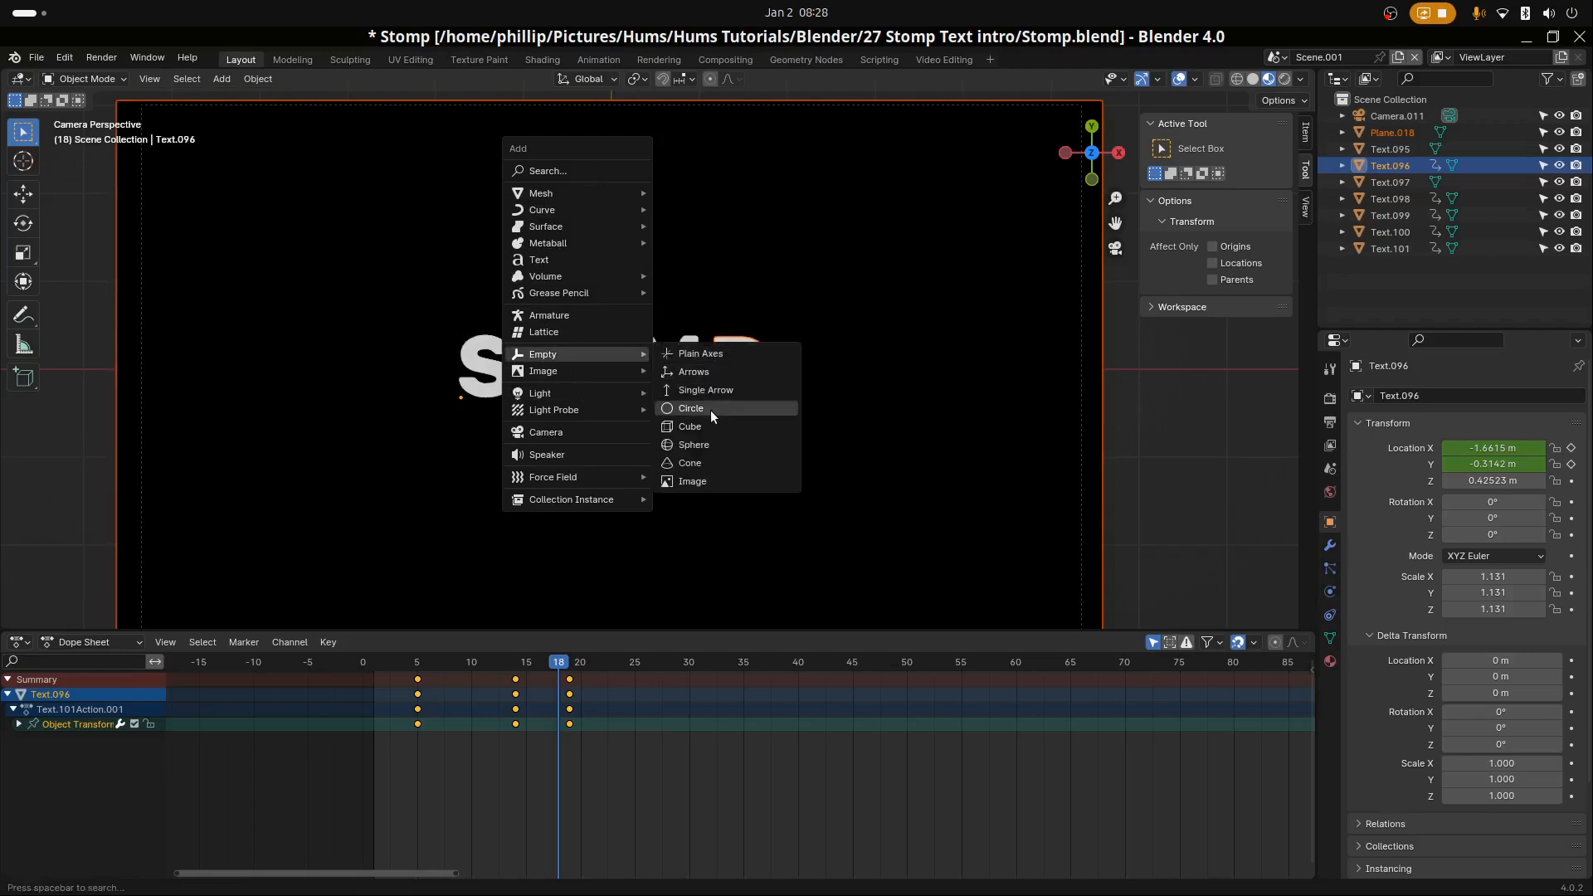
{"action": "left_click", "coordinate": [704, 445]}
{"action": "key", "text": "s"}
{"action": "left_click", "coordinate": [686, 451]}
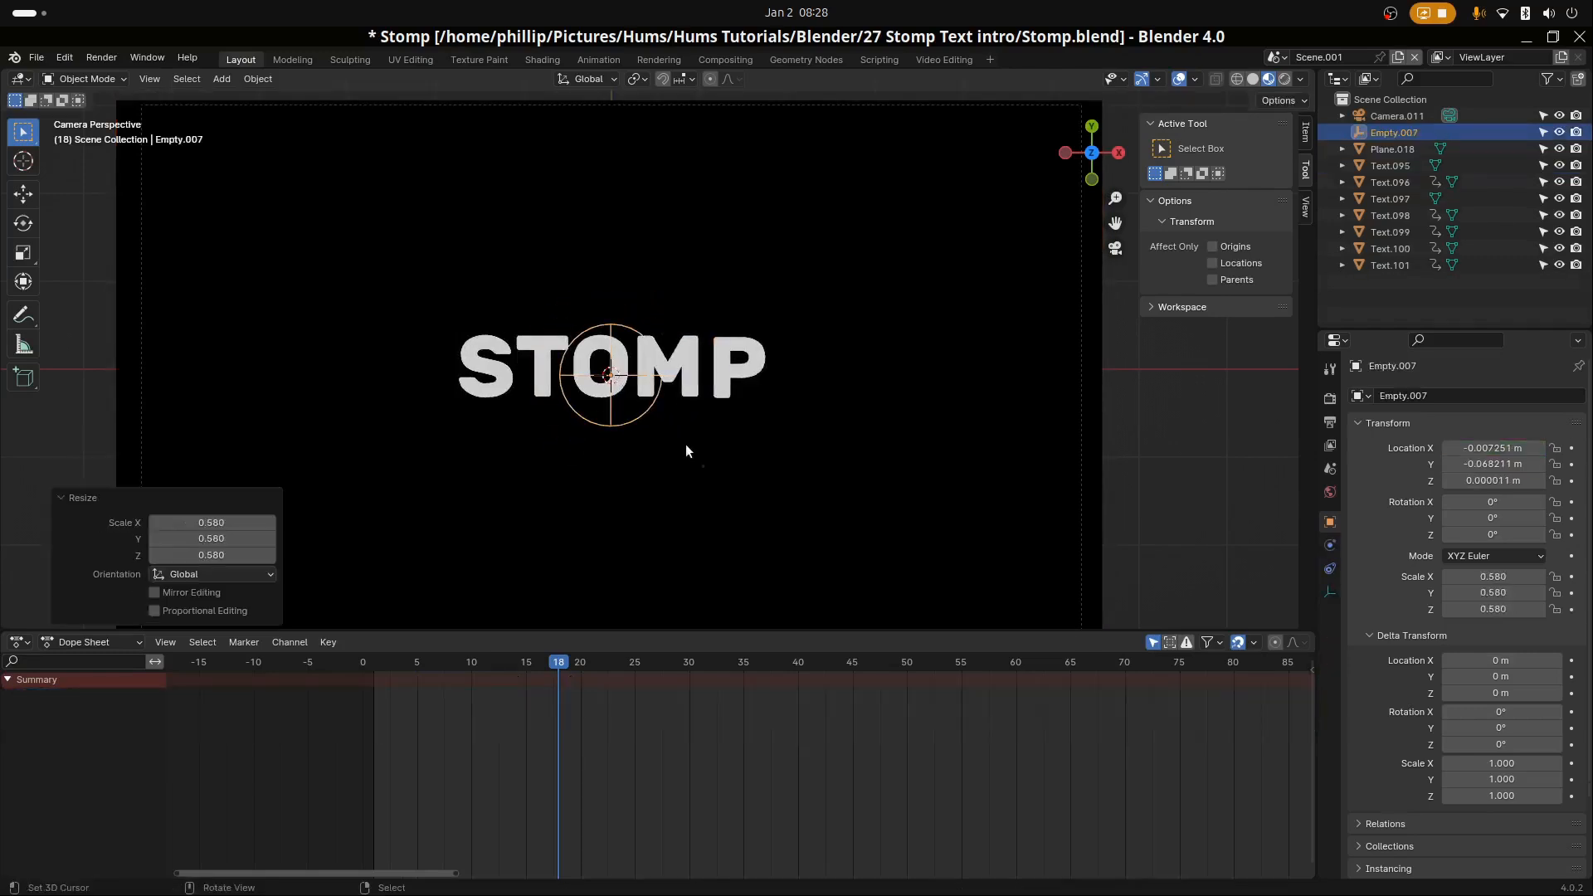
Parent the five letters S, T, O, M and P to the sphere empty, using Object (Keep Transform)
{"action": "left_click", "coordinate": [469, 378]}
{"action": "left_click", "coordinate": [537, 386], "text": "shift"}
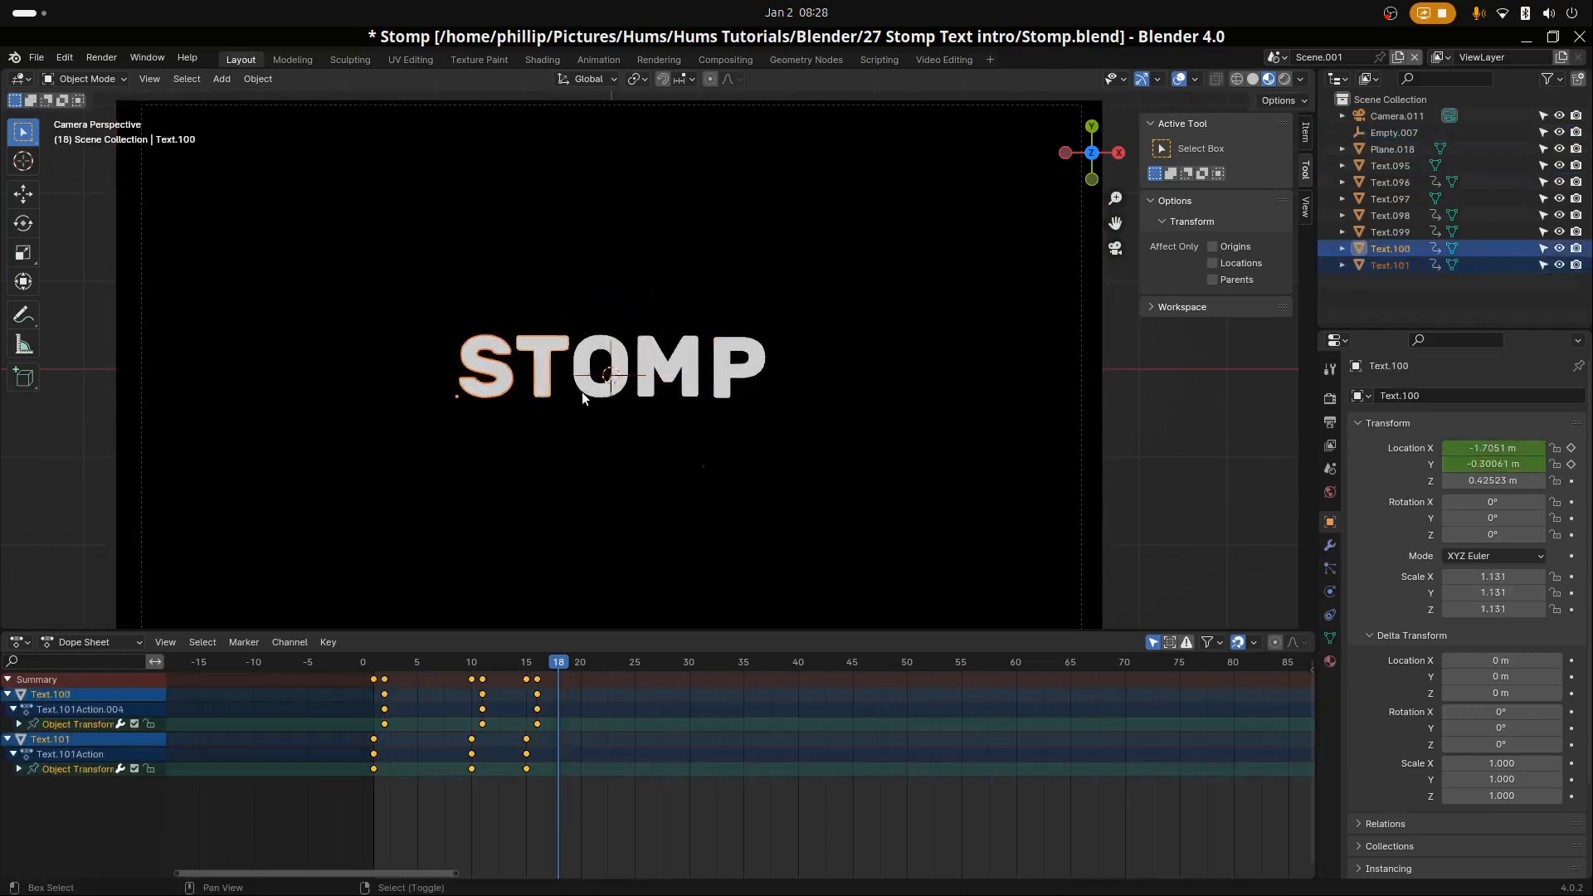
{"action": "left_click", "coordinate": [585, 391], "text": "shift"}
{"action": "left_click", "coordinate": [649, 396], "text": "shift"}
{"action": "left_click", "coordinate": [720, 391], "text": "shift"}
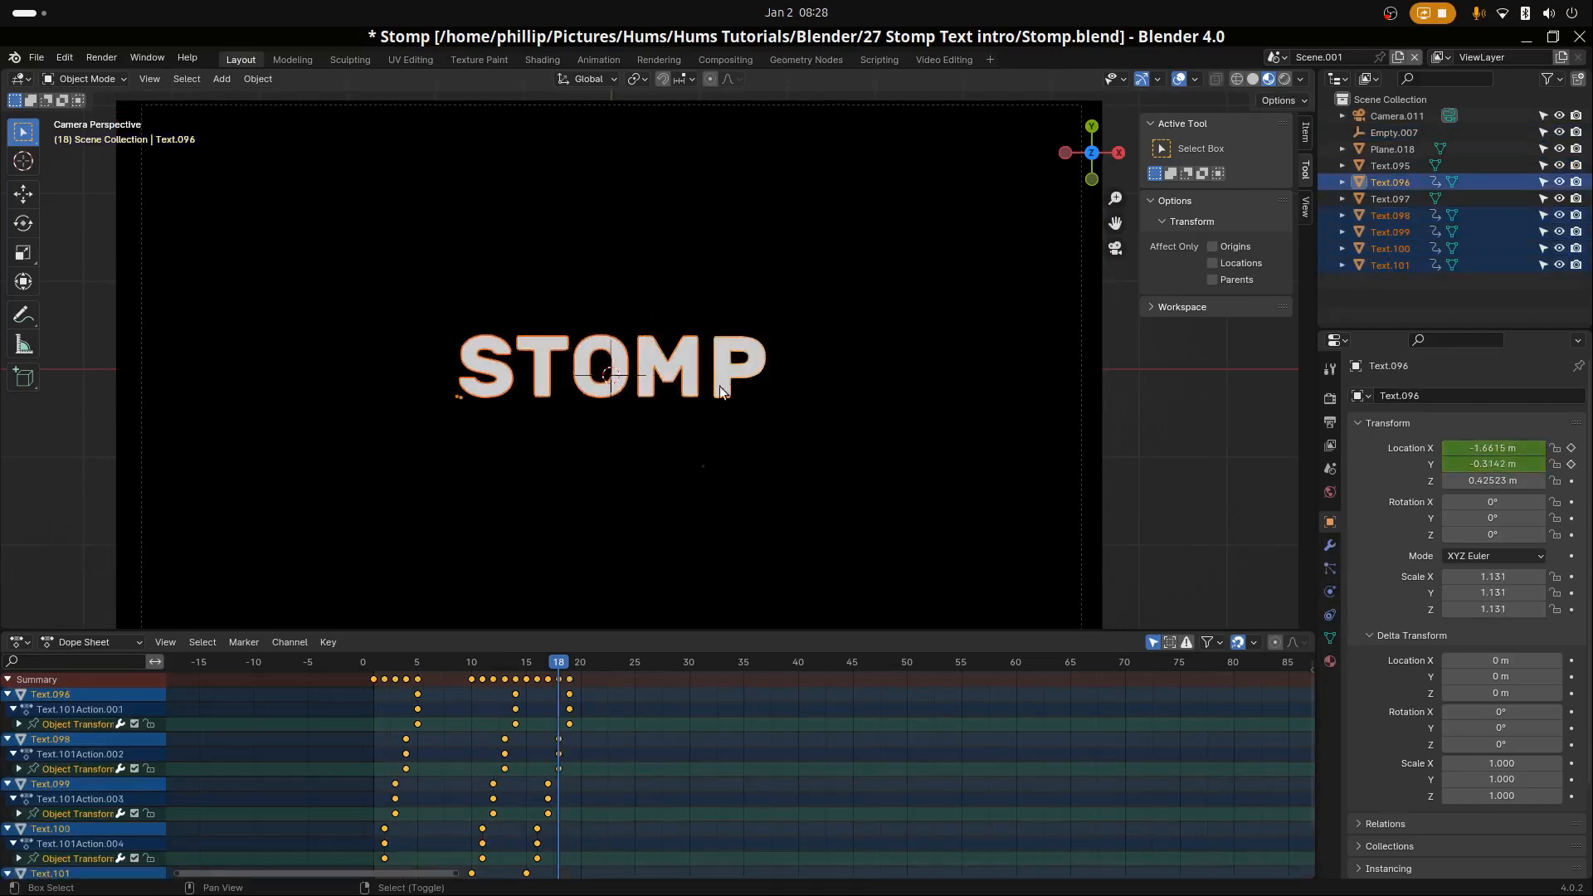
{"action": "left_click", "coordinate": [609, 400], "text": "shift"}
{"action": "key", "text": "ctrl+p"}
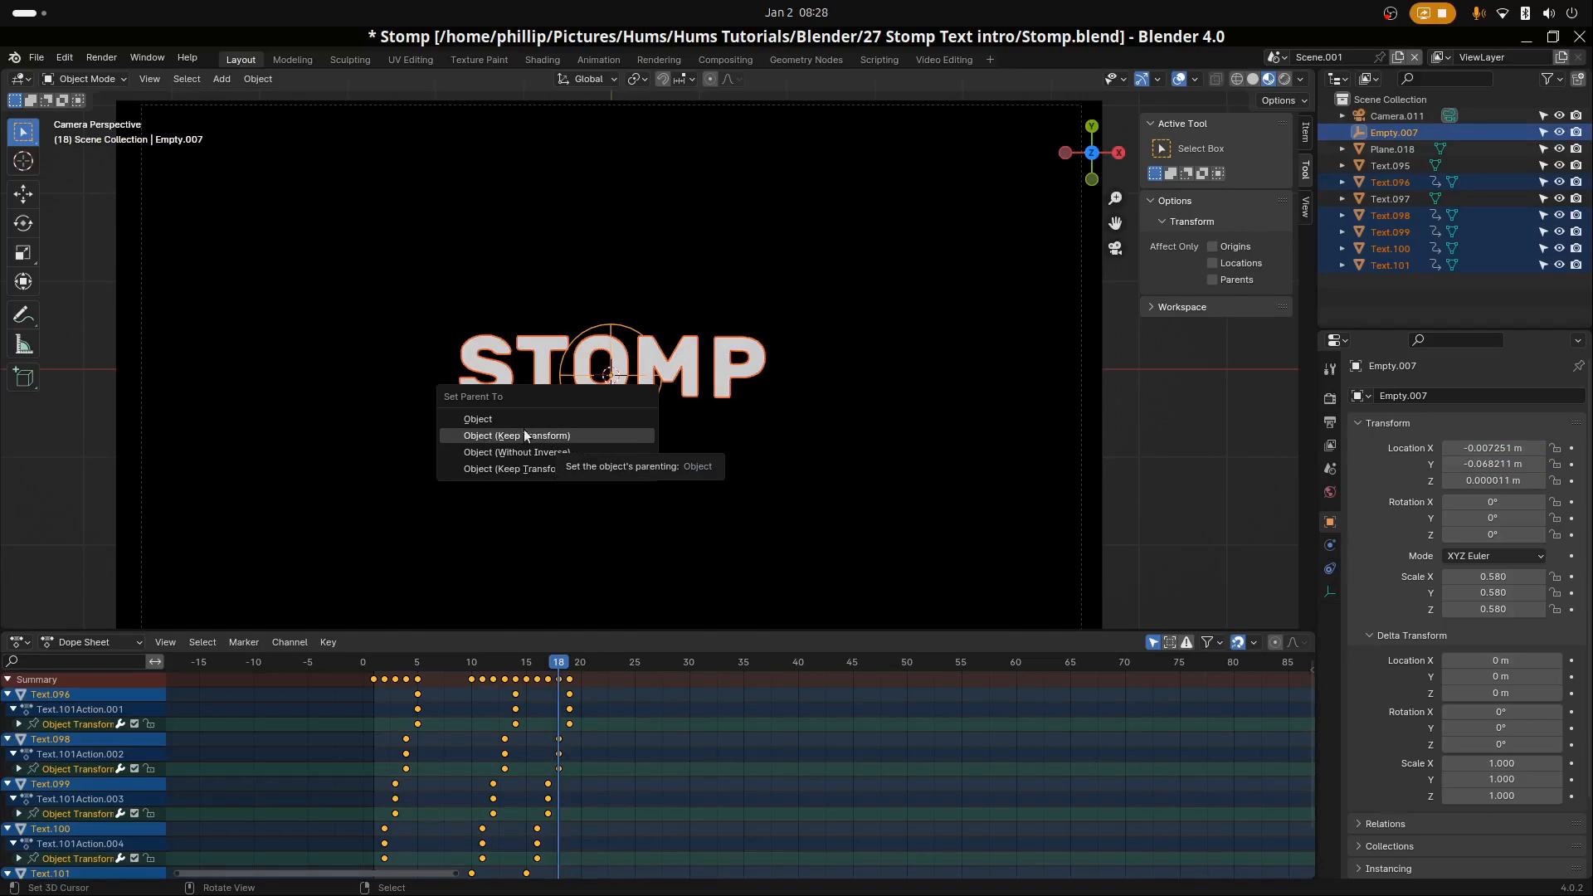
{"action": "left_click", "coordinate": [524, 435]}
Move the sphere empty with its parented letters about 0.08 m along the X axis
{"action": "scroll", "coordinate": [637, 444], "scroll_direction": "down", "scroll_amount": 2}
{"action": "left_click", "coordinate": [634, 399]}
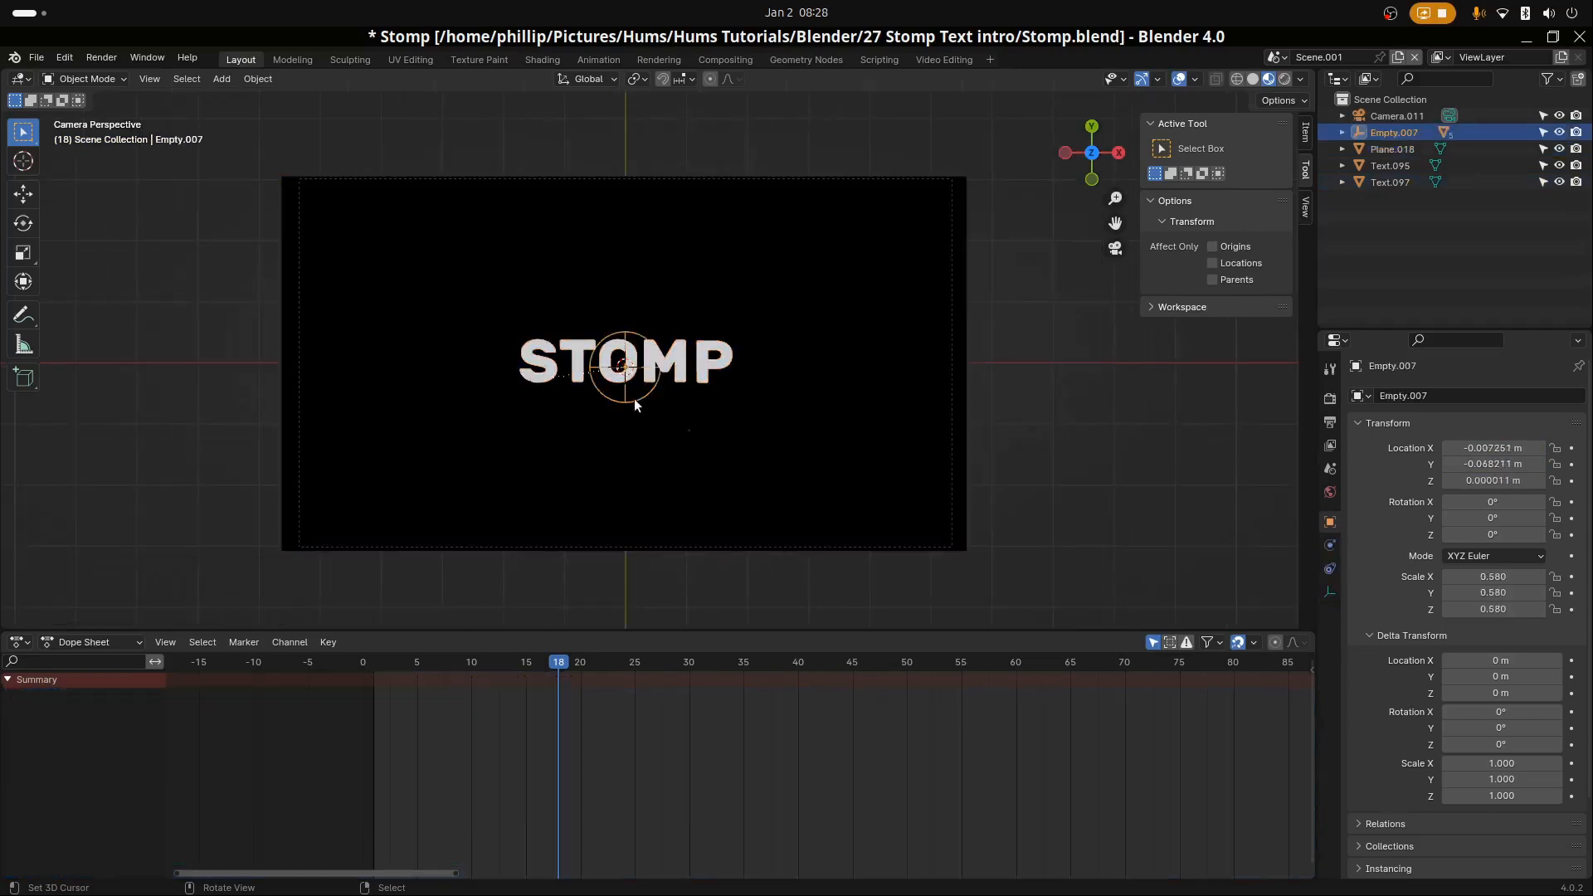
{"action": "key", "text": "g"}
{"action": "key", "text": "x"}
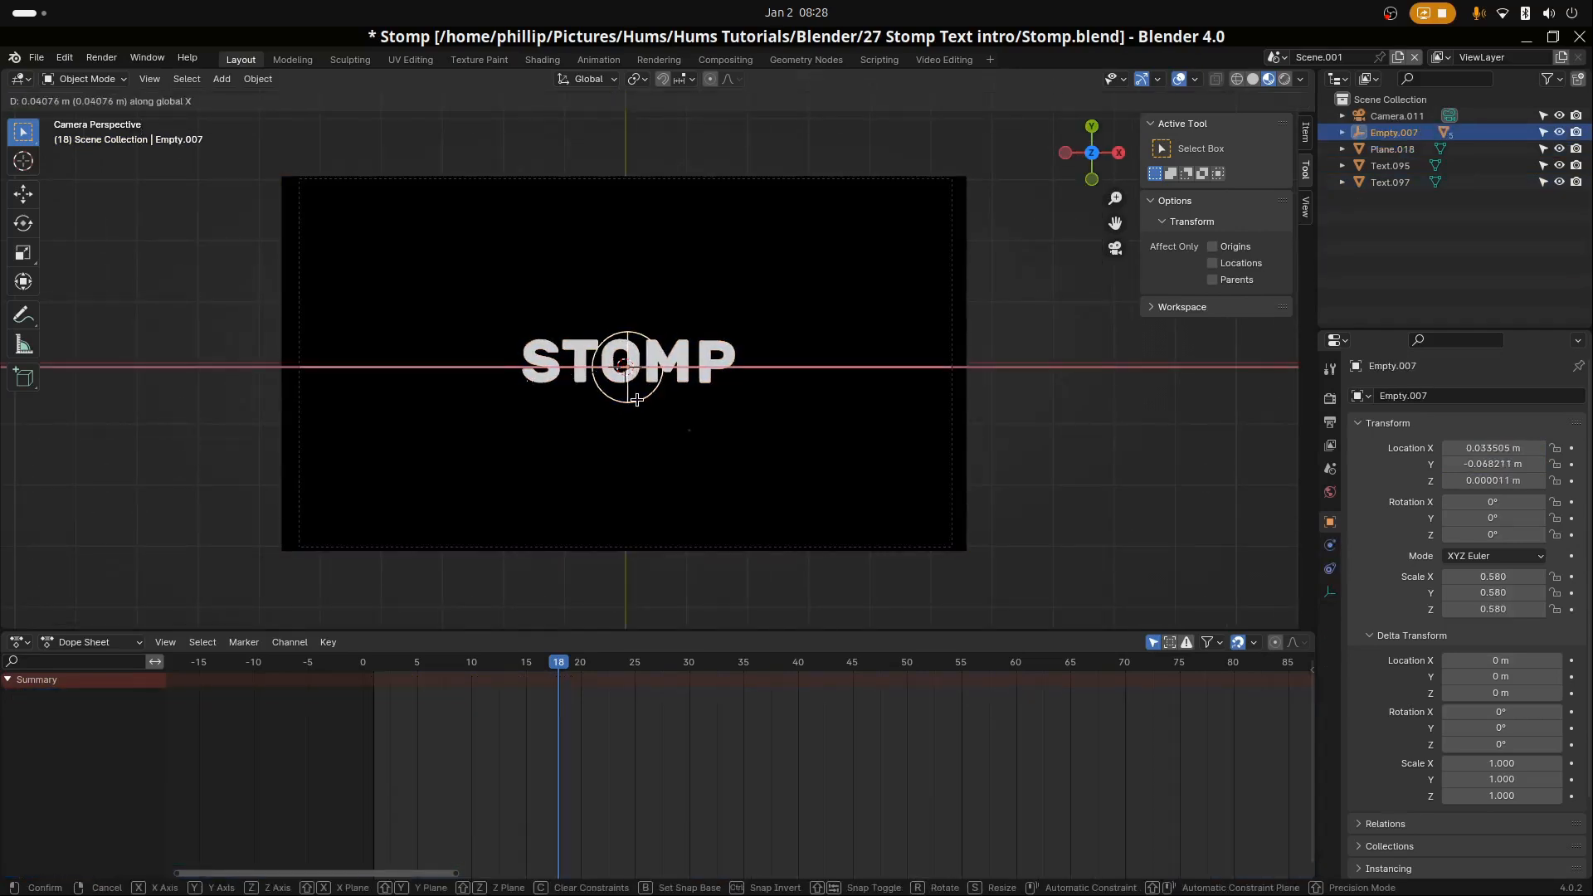
{"action": "left_click", "coordinate": [640, 400]}
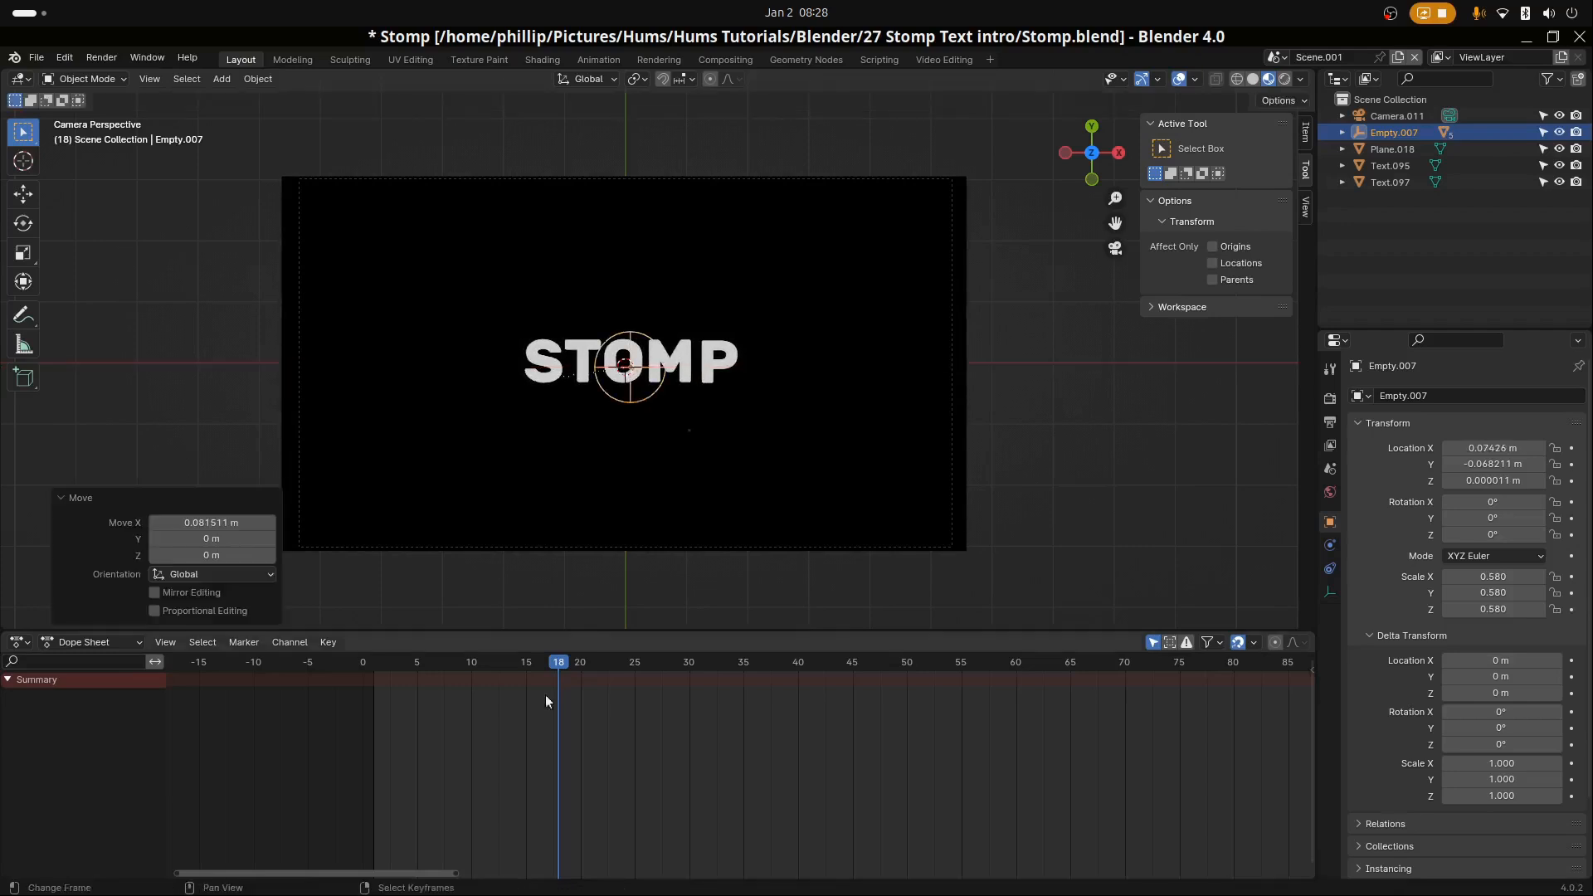
Play the letter animation from the start over the black background
{"action": "left_click_drag", "start_coordinate": [548, 747], "coordinate": [369, 765]}
{"action": "key", "text": "space"}
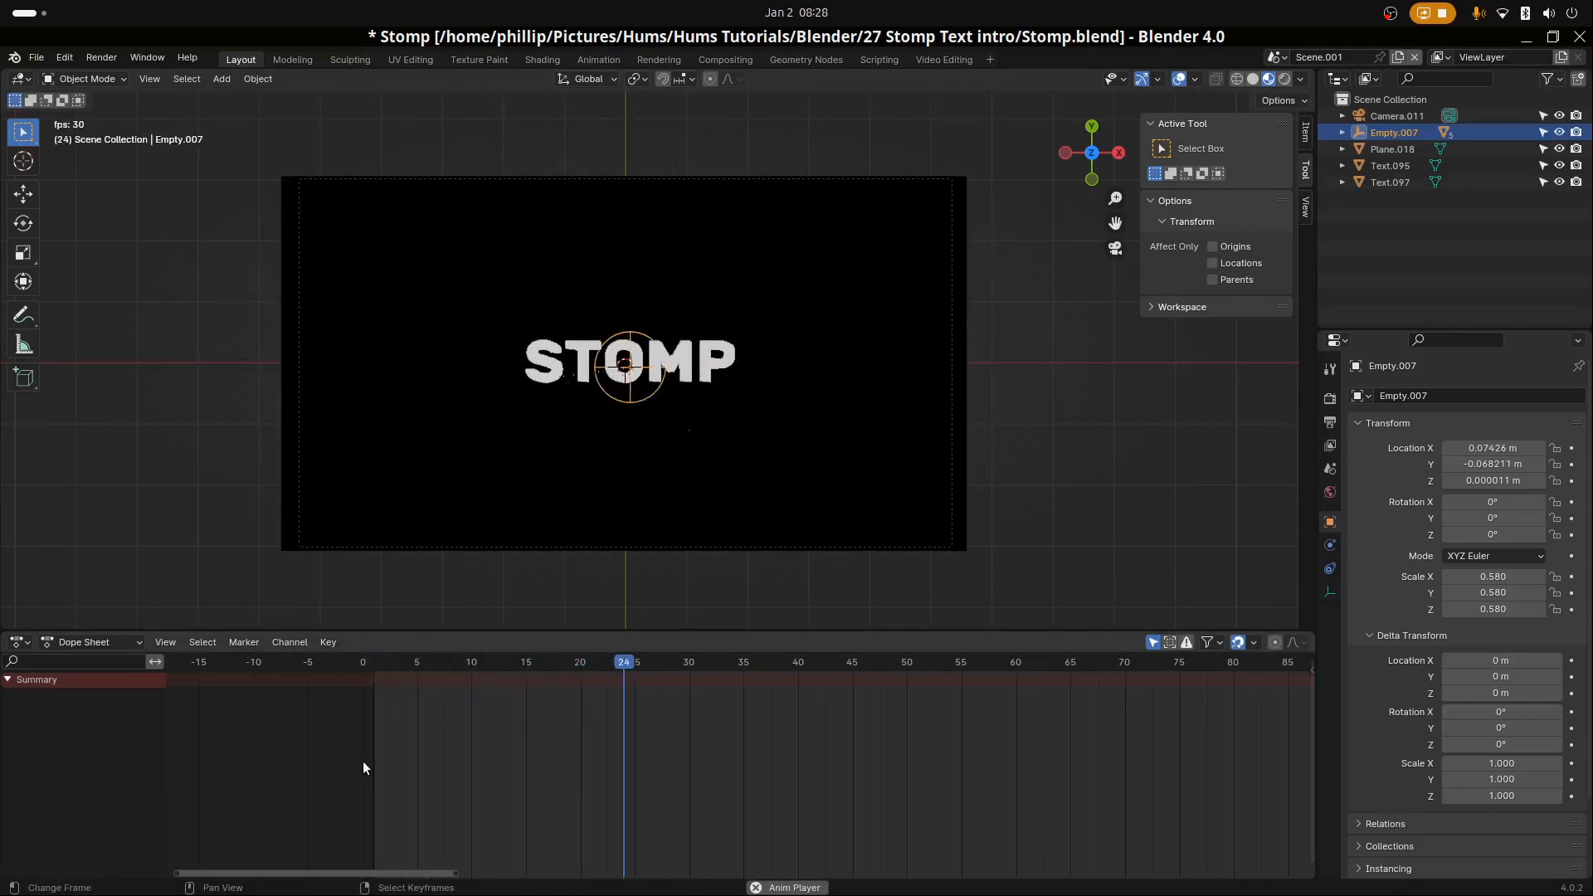
{"action": "key", "text": "space"}
Hide the black background plane and play the letter animation from frame 0
{"action": "left_click", "coordinate": [651, 495]}
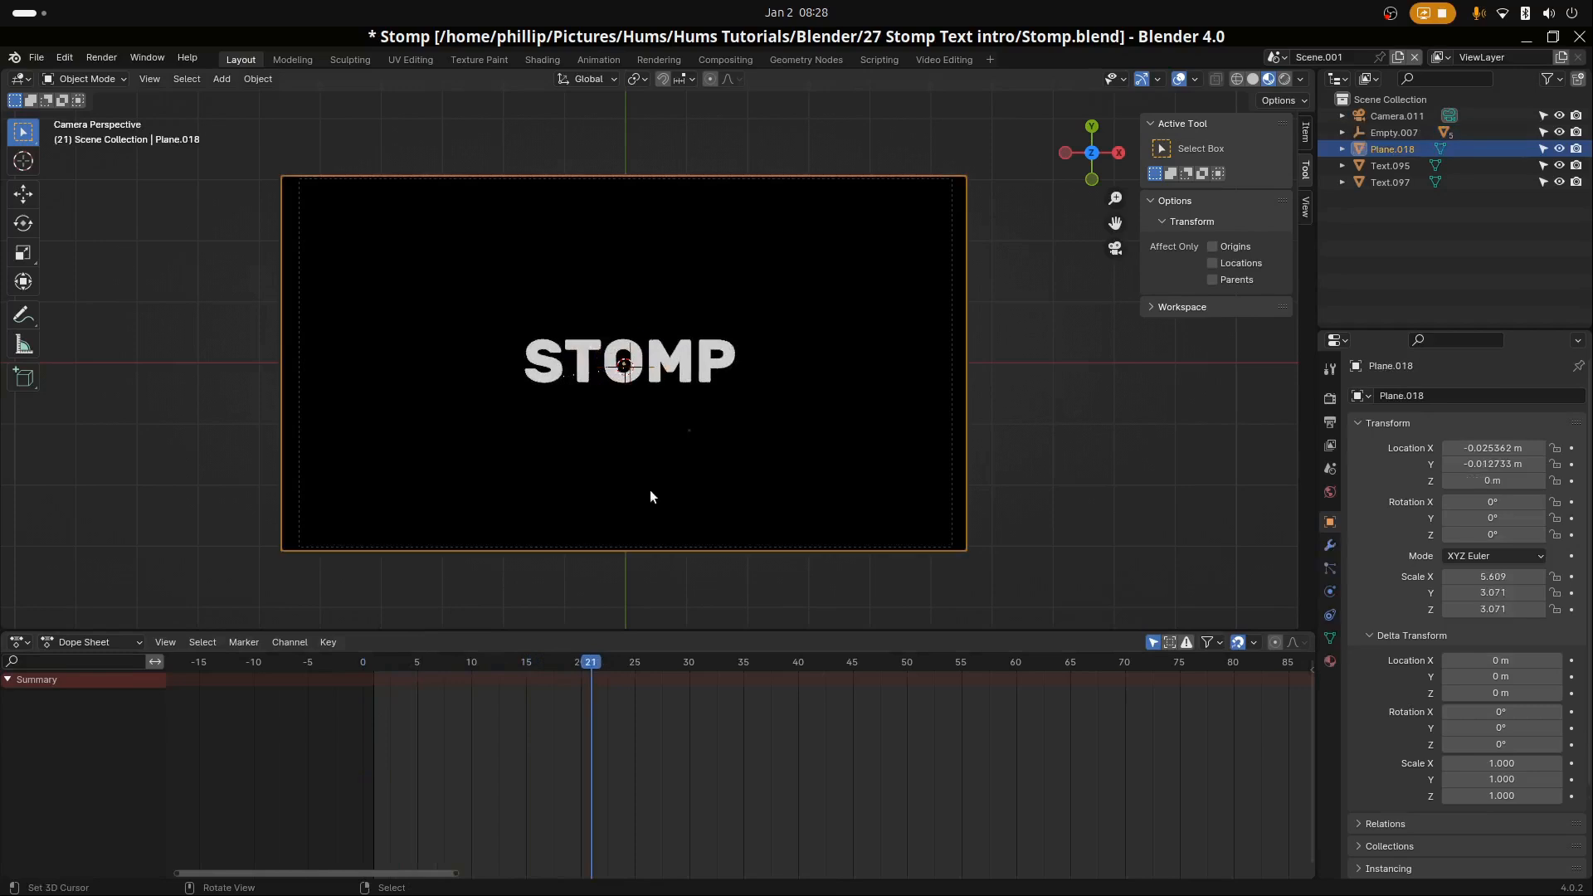
{"action": "key", "text": "h"}
{"action": "left_click_drag", "start_coordinate": [539, 766], "coordinate": [330, 788]}
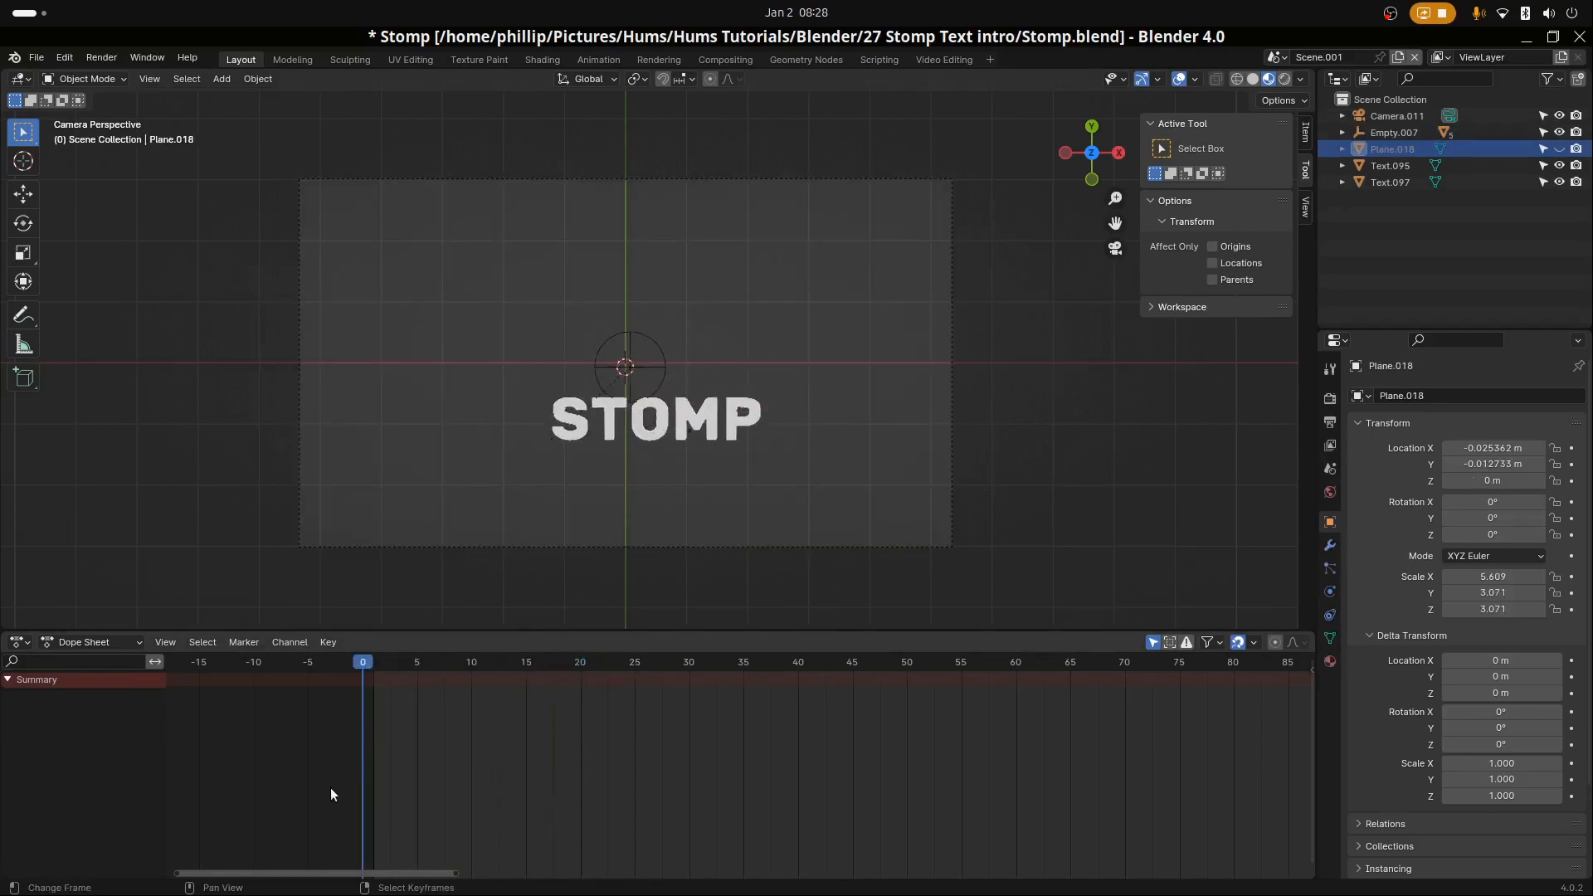
{"action": "key", "text": "space"}
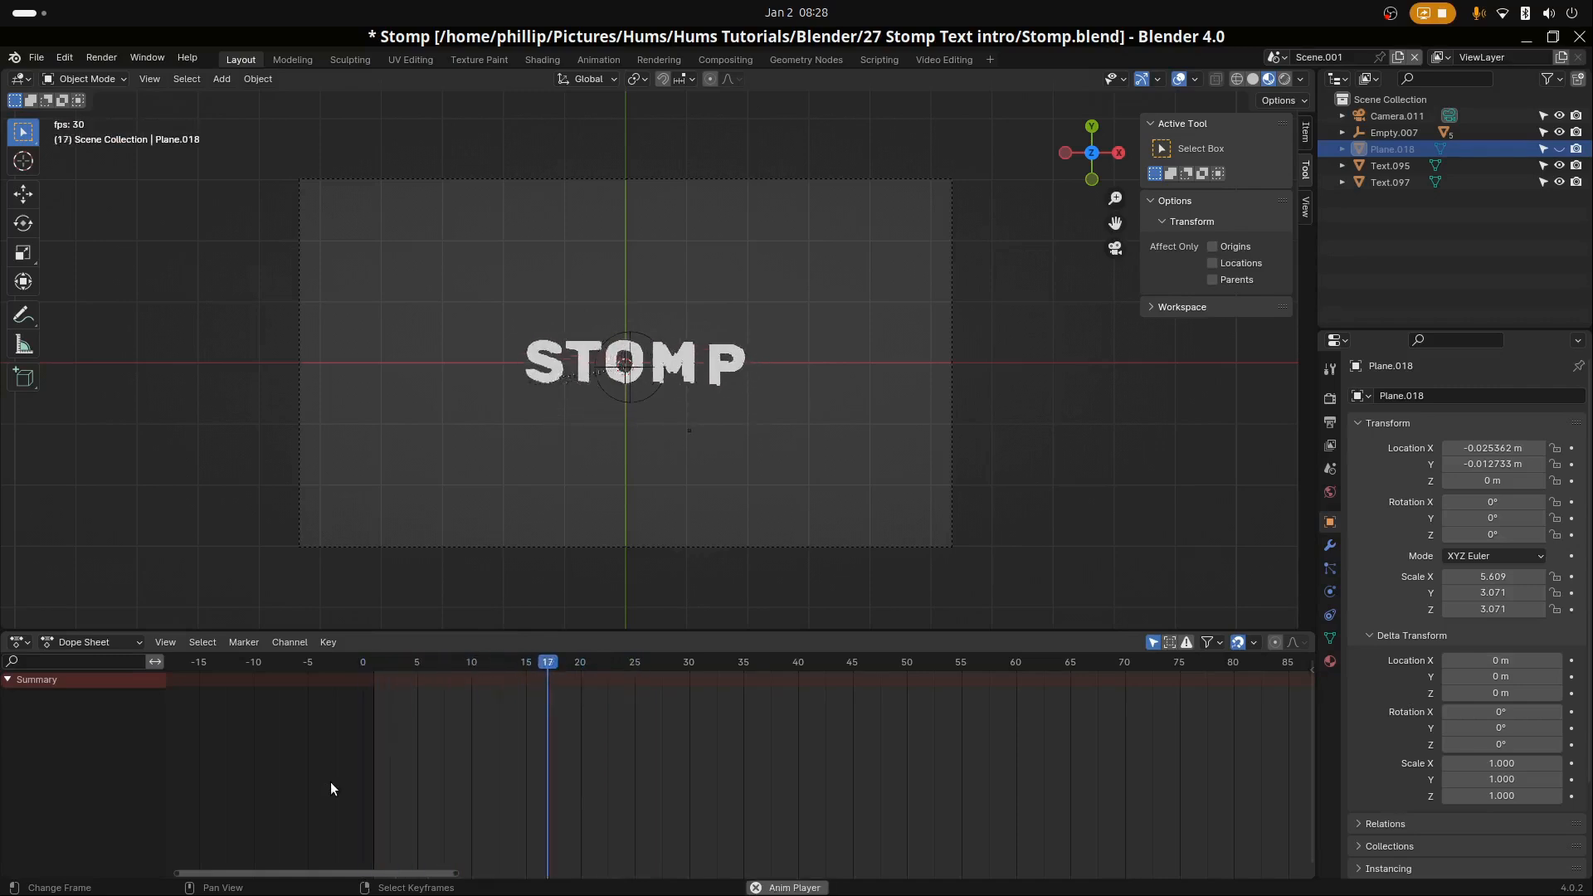
{"action": "key", "text": "space"}
{"action": "scroll", "coordinate": [607, 428], "scroll_direction": "up", "scroll_amount": 2}
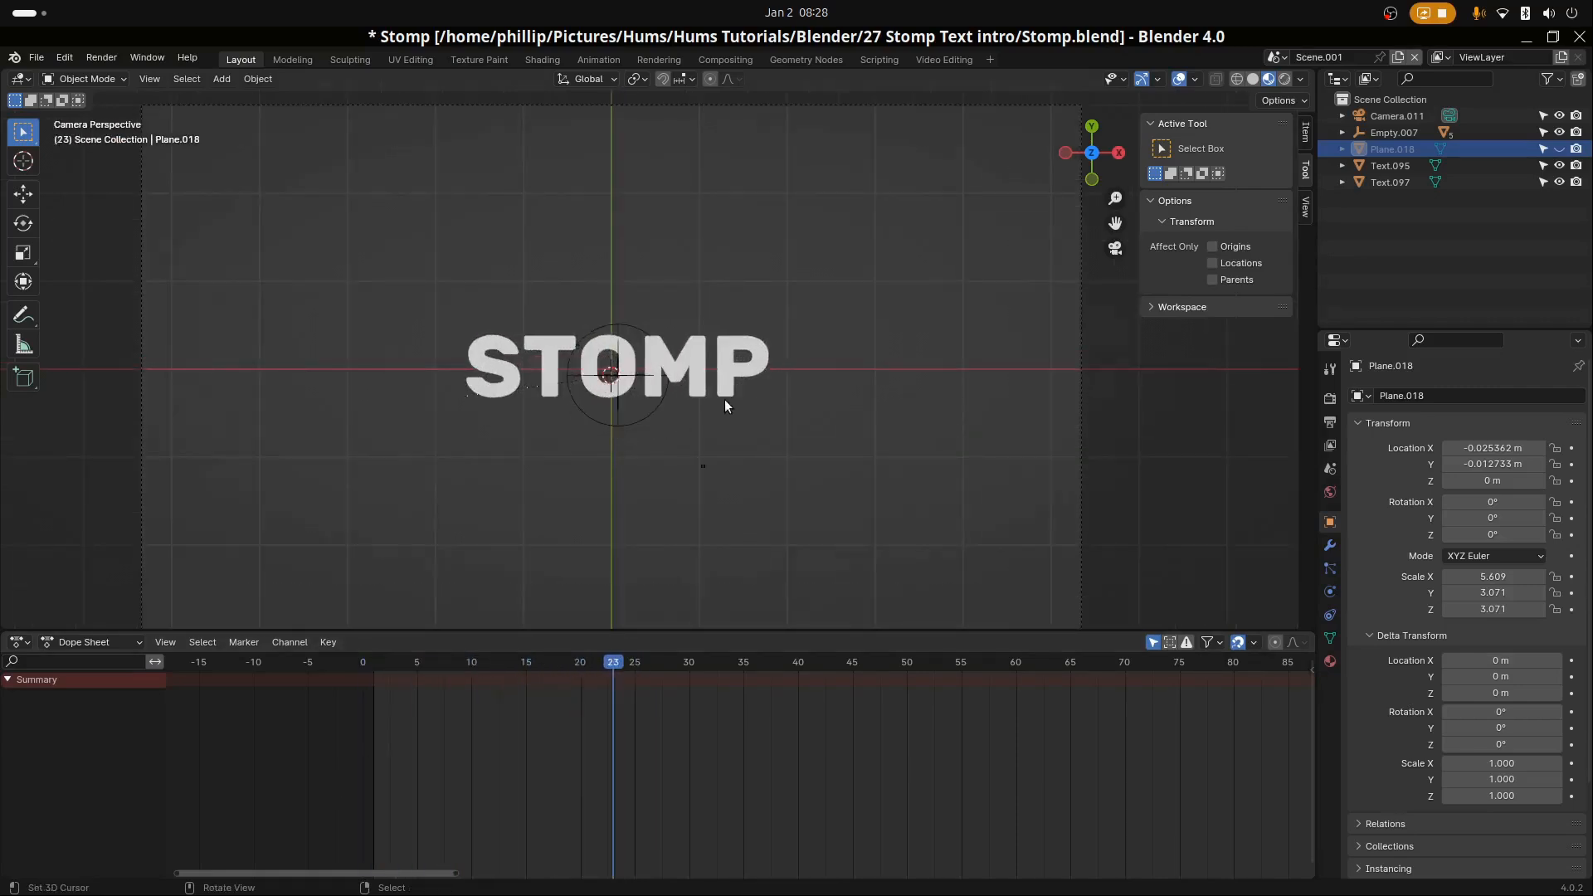
{"action": "scroll", "coordinate": [724, 400], "scroll_direction": "down", "scroll_amount": 2}
Add a text object, scale it to about 2.153 and position it over the small STOMP letters
{"action": "key", "text": "shift+a"}
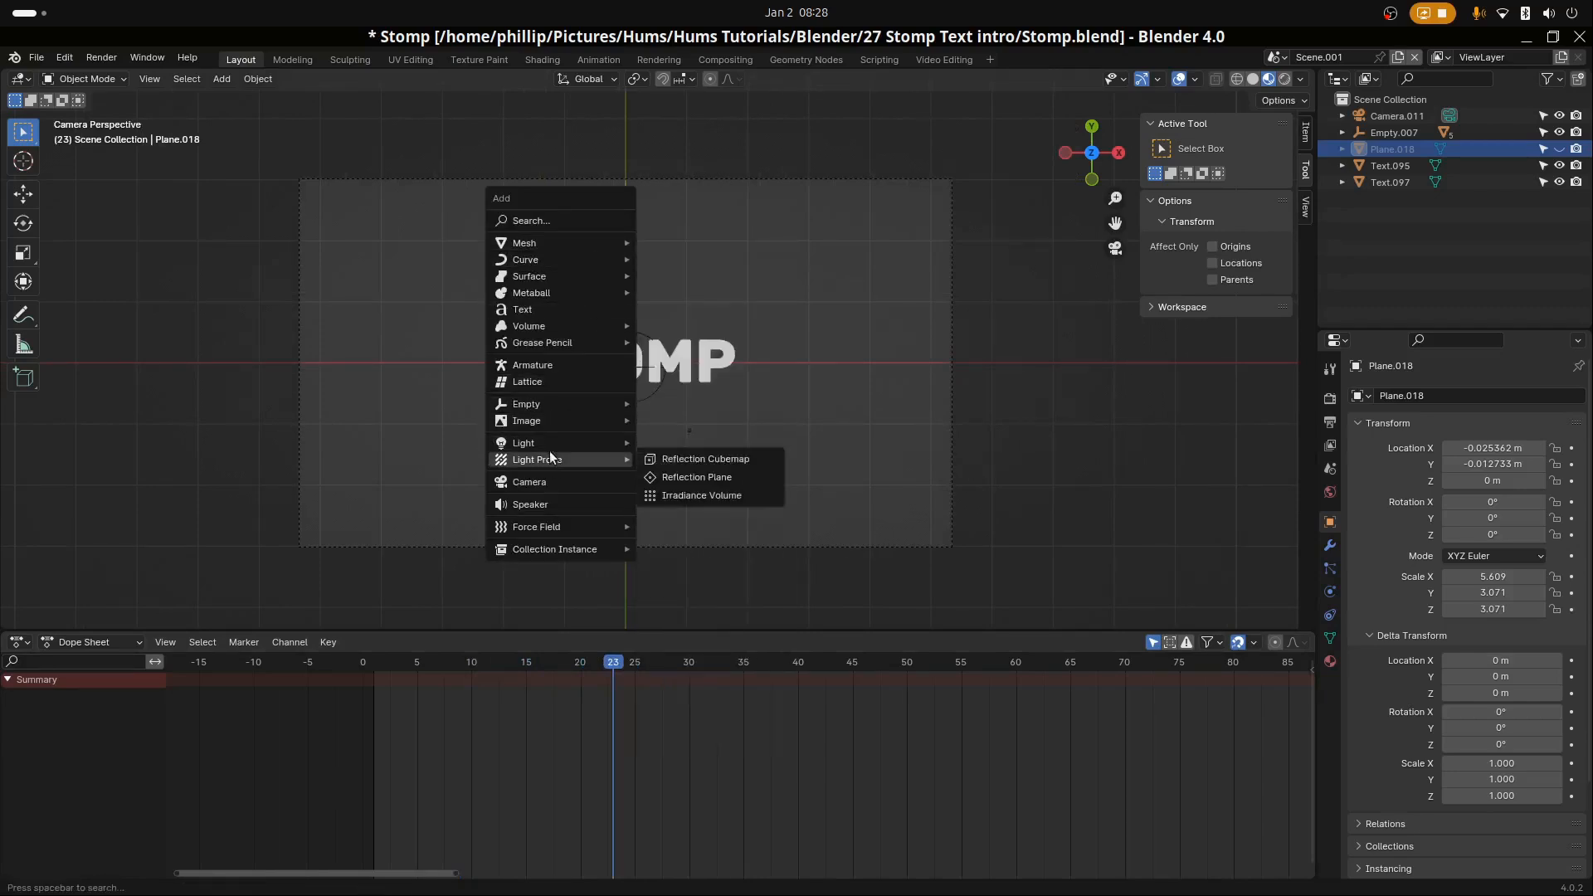
{"action": "mouse_move", "coordinate": [545, 419]}
{"action": "left_click", "coordinate": [558, 306]}
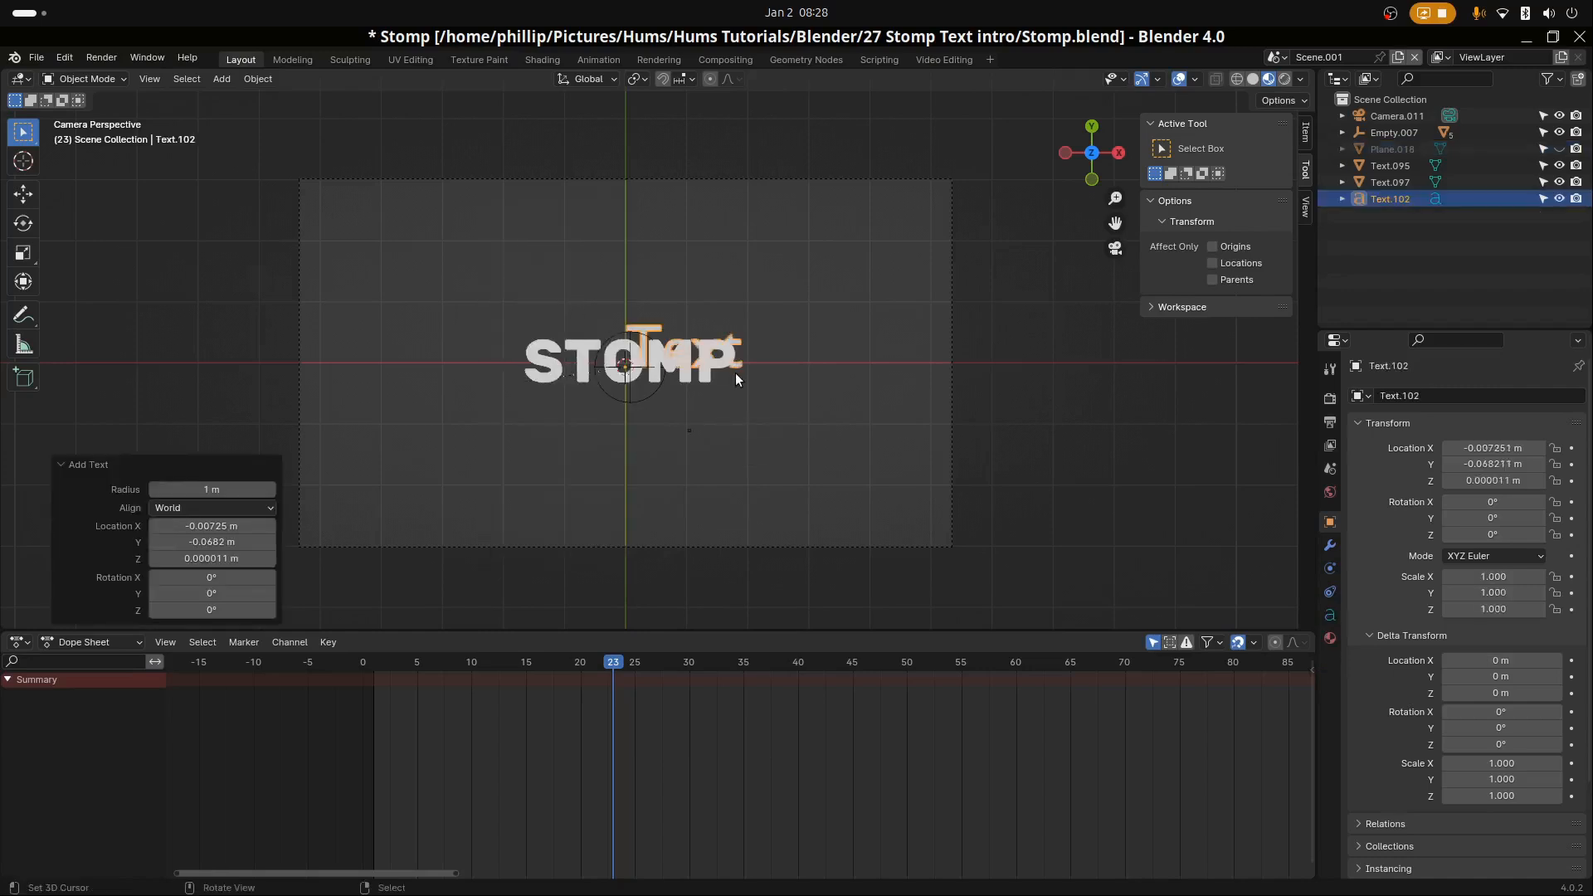
{"action": "key", "text": "a"}
{"action": "left_click", "coordinate": [822, 400]}
{"action": "left_click", "coordinate": [734, 333]}
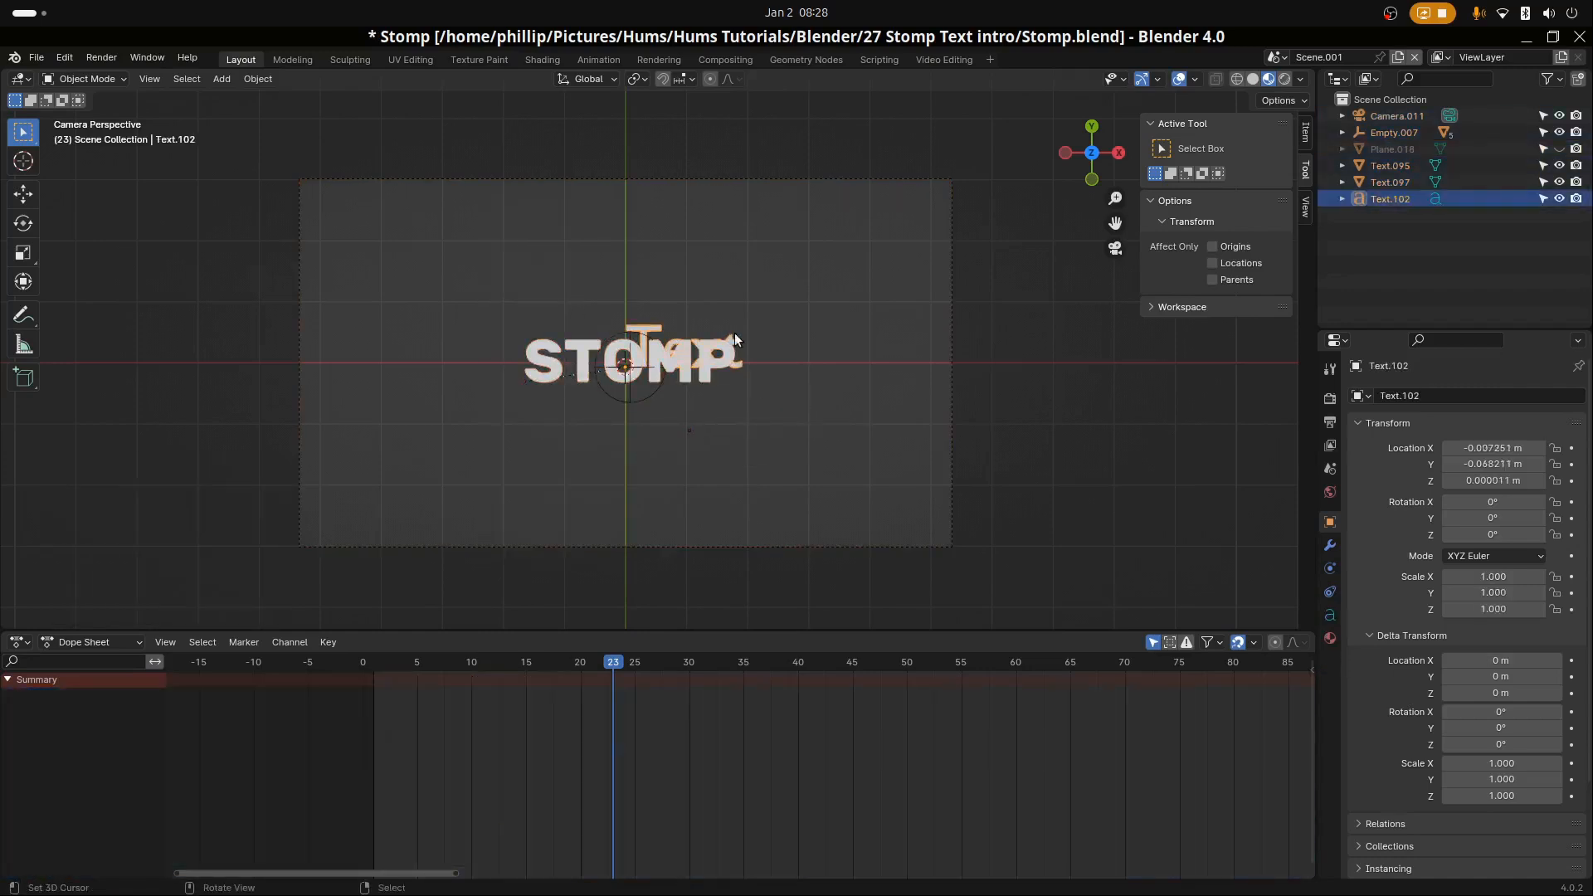
{"action": "key", "text": "s"}
{"action": "left_click", "coordinate": [855, 384]}
{"action": "key", "text": "g"}
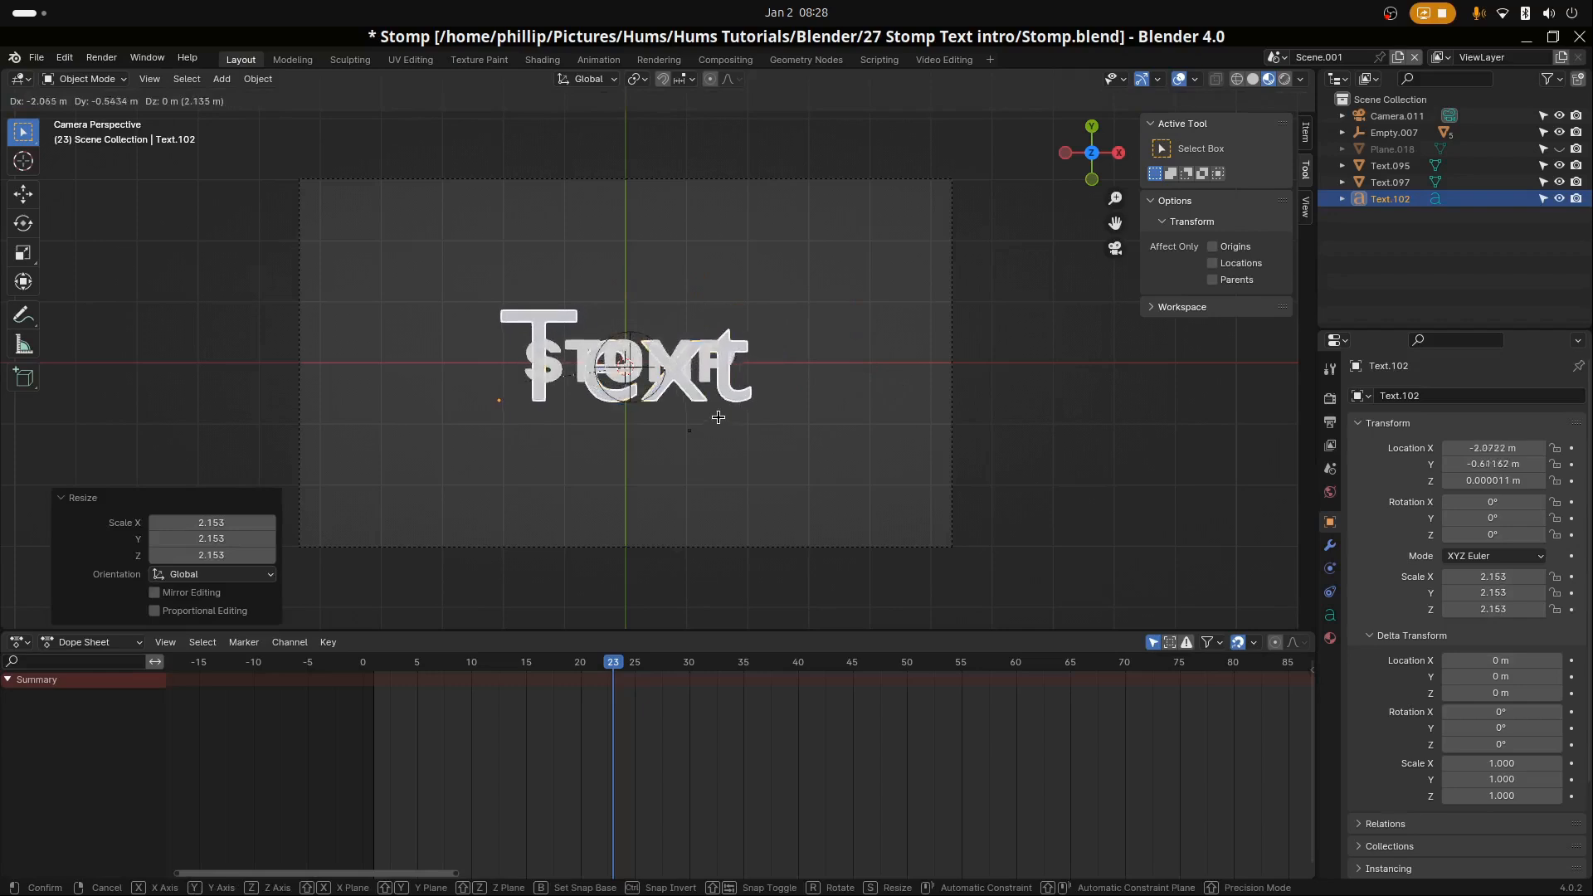
{"action": "left_click", "coordinate": [721, 407]}
Replace the new text object's content with STOMP in capital letters
{"action": "key", "text": "Tab"}
{"action": "key", "text": "ctrl+a"}
{"action": "type", "text": "st"}
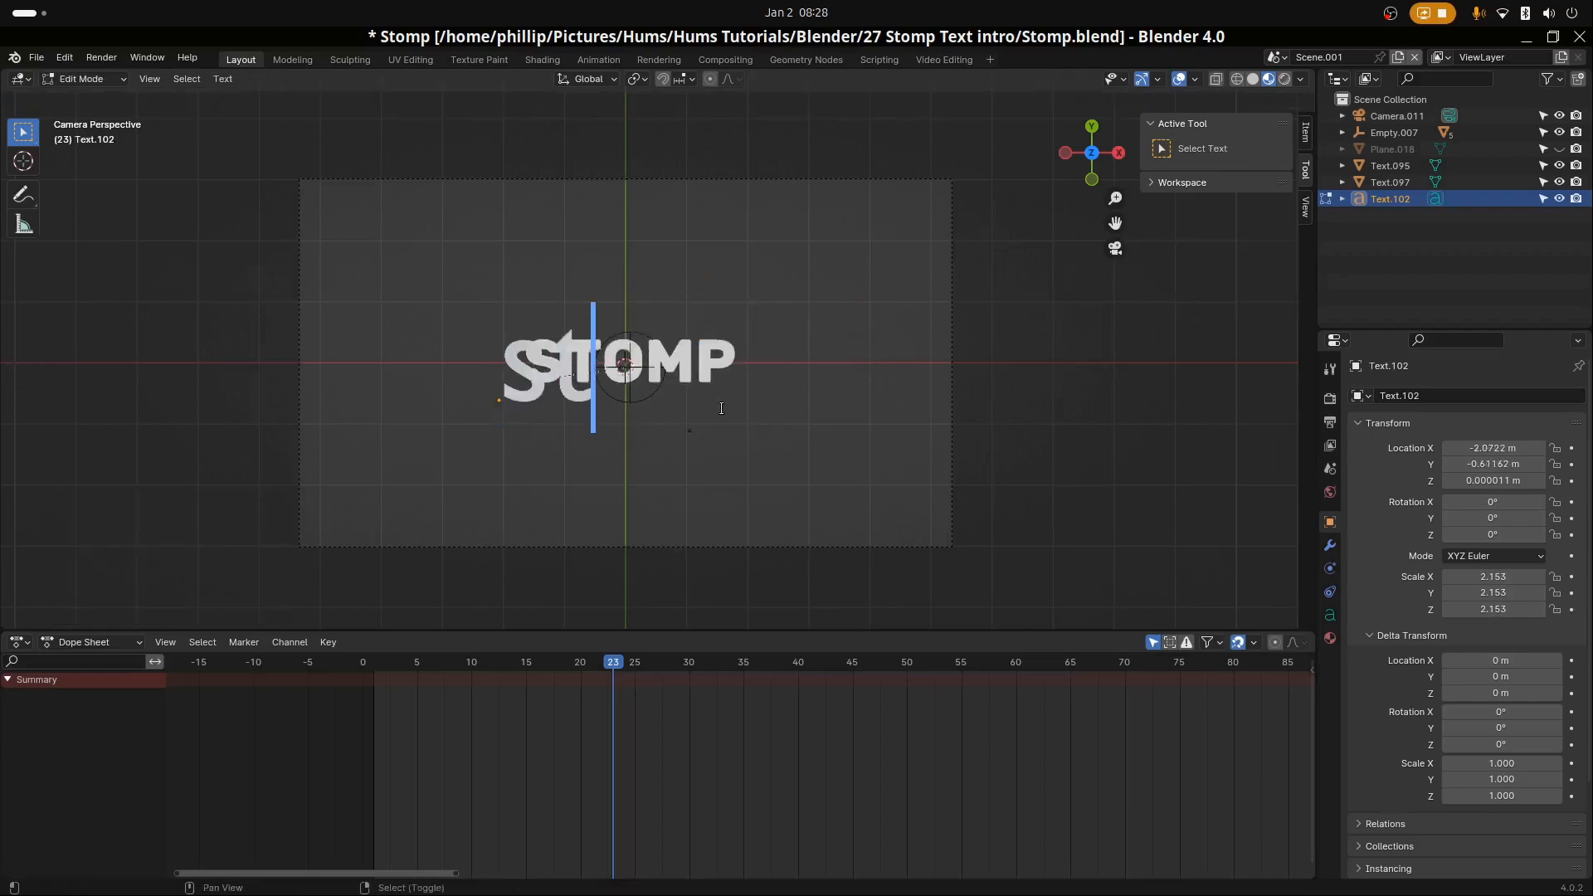
{"action": "type", "text": "omp"}
{"action": "key", "text": "BackSpace"}
{"action": "key", "text": "BackSpace"}
{"action": "key", "text": "BackSpace"}
{"action": "key", "text": "BackSpace"}
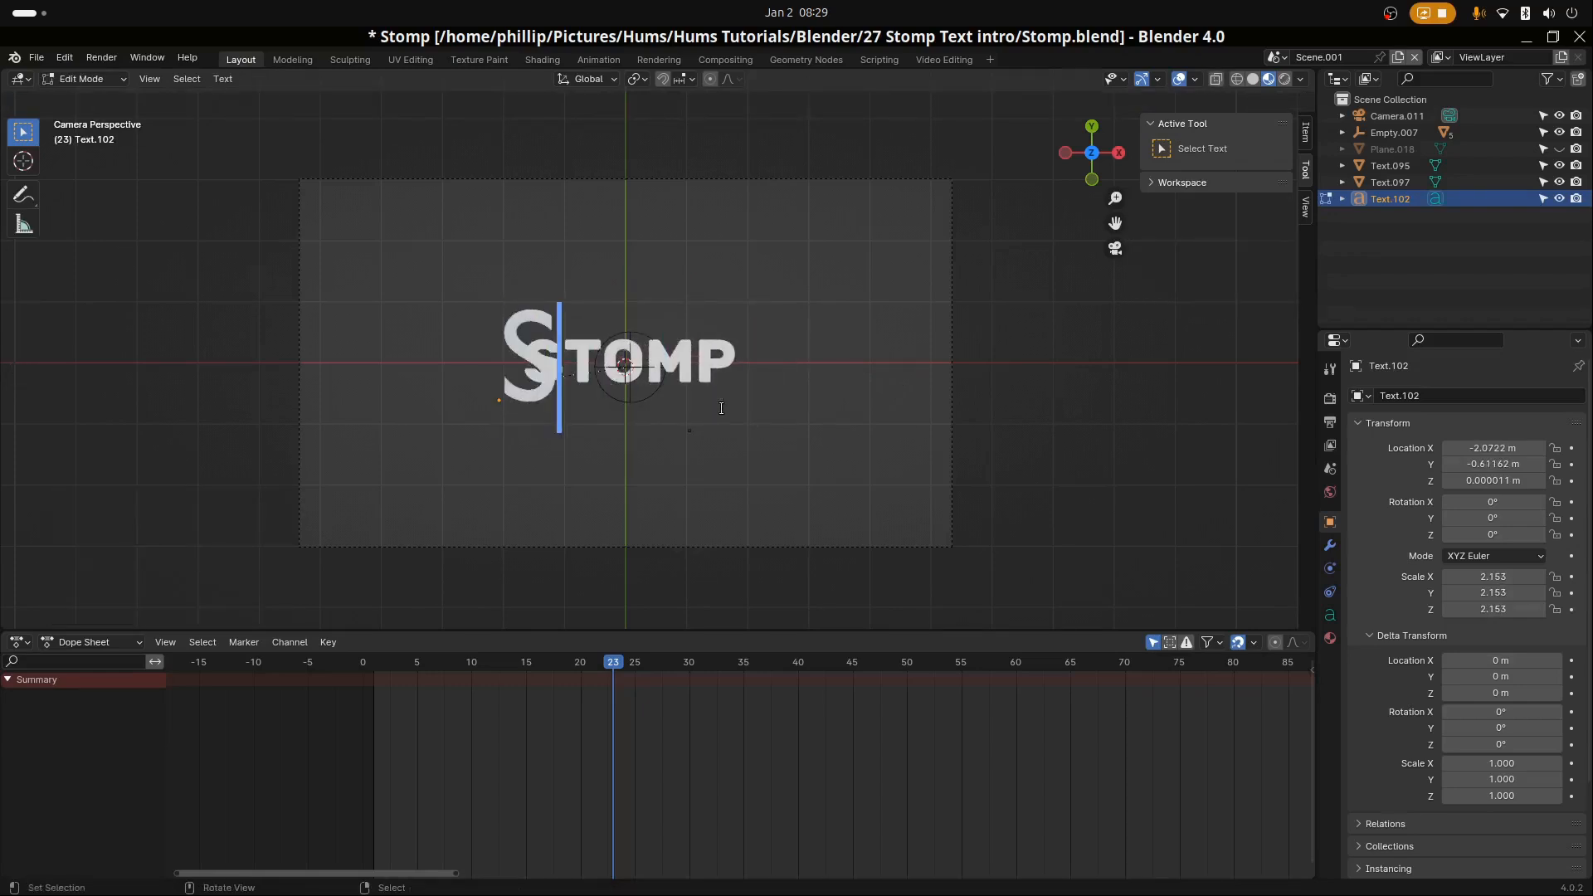
{"action": "type", "text": "TOMP"}
{"action": "key", "text": "Tab"}
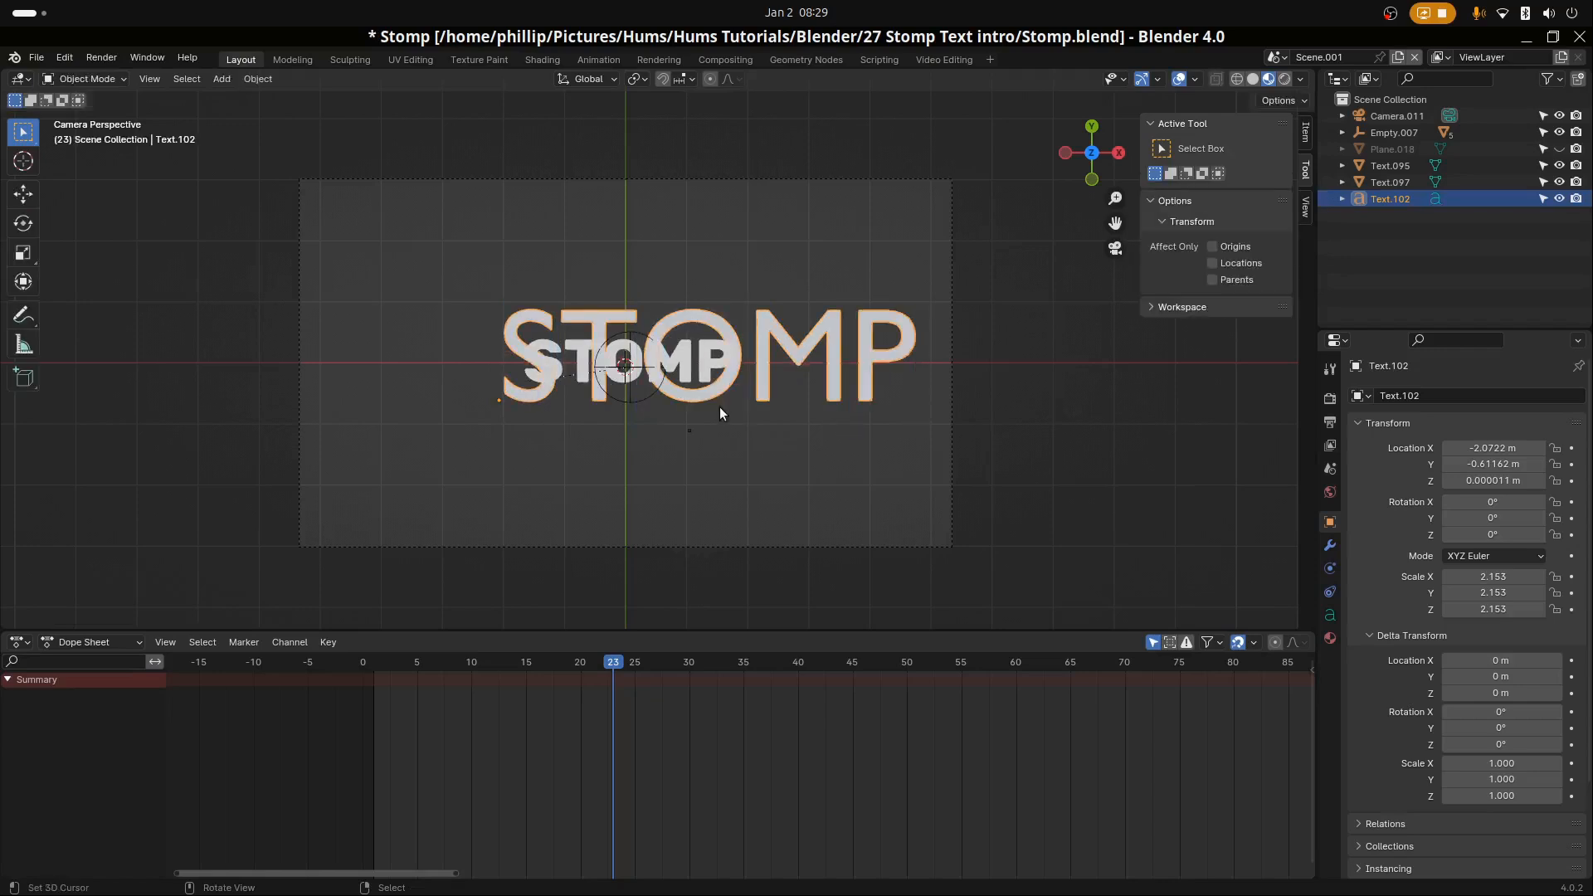
Move the large STOMP text about -1.017 m along X and set its regular font to Rubik Bold
{"action": "key", "text": "g"}
{"action": "left_click", "coordinate": [651, 420]}
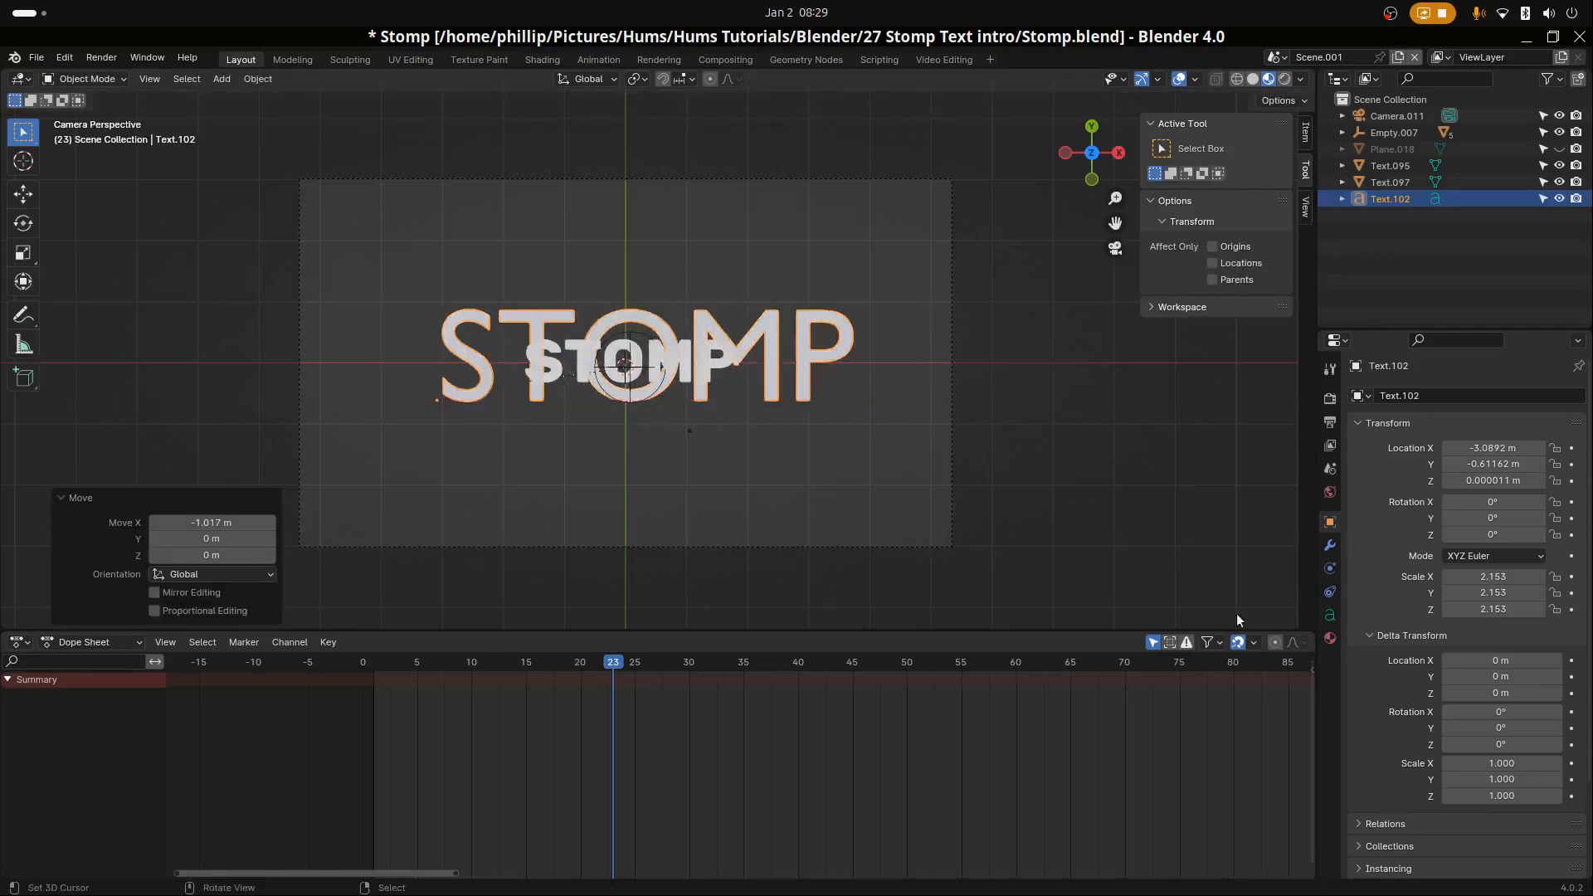
{"action": "left_click", "coordinate": [1329, 616]}
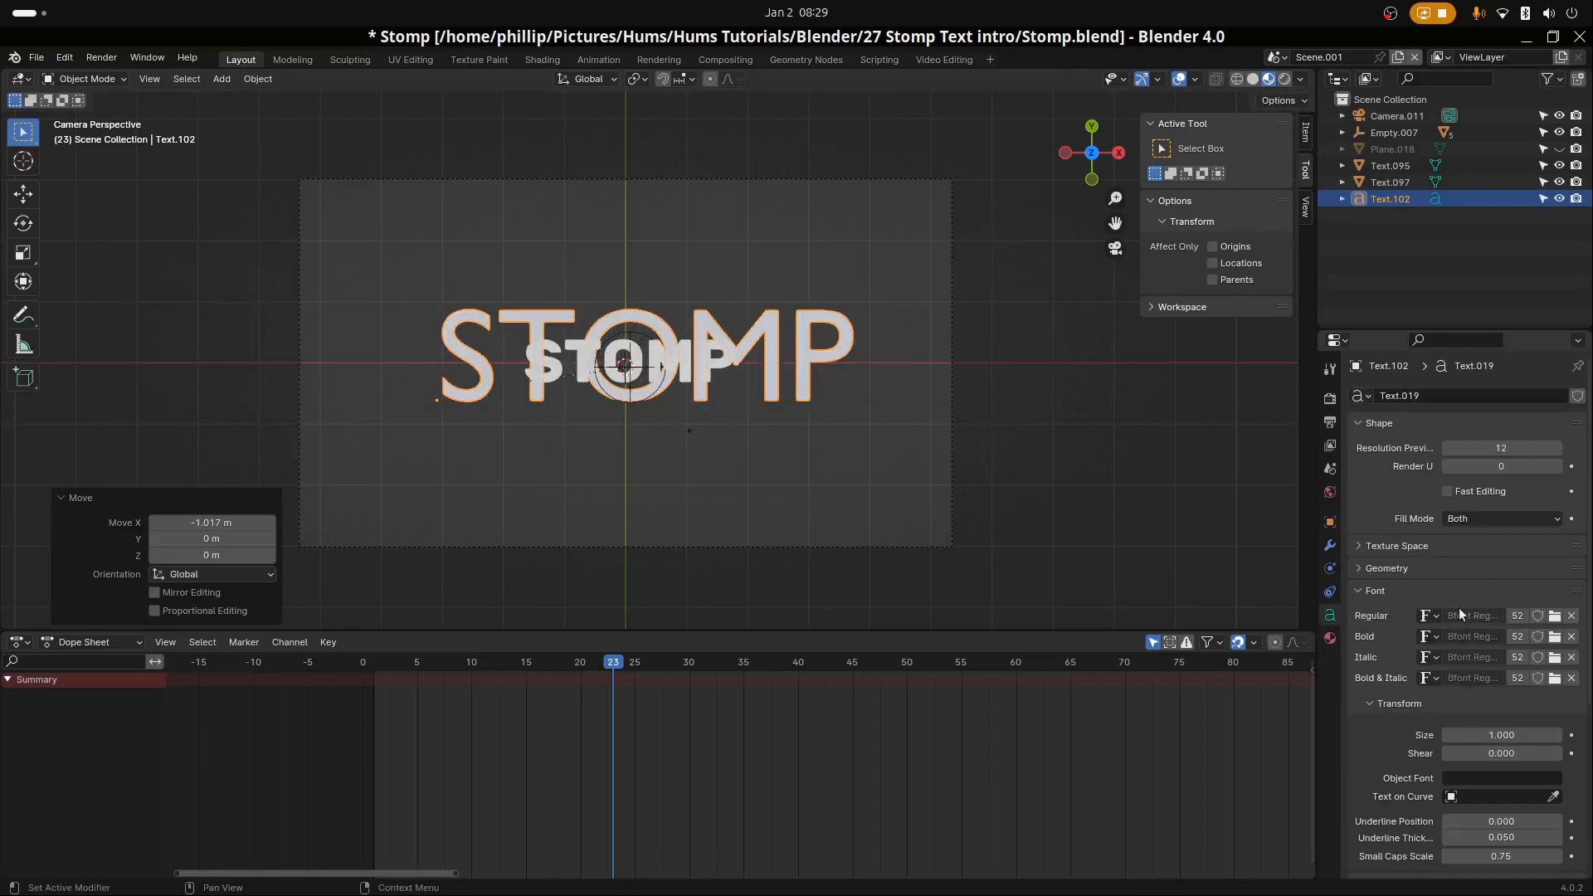
{"action": "left_click", "coordinate": [1429, 616]}
{"action": "left_click", "coordinate": [1267, 747]}
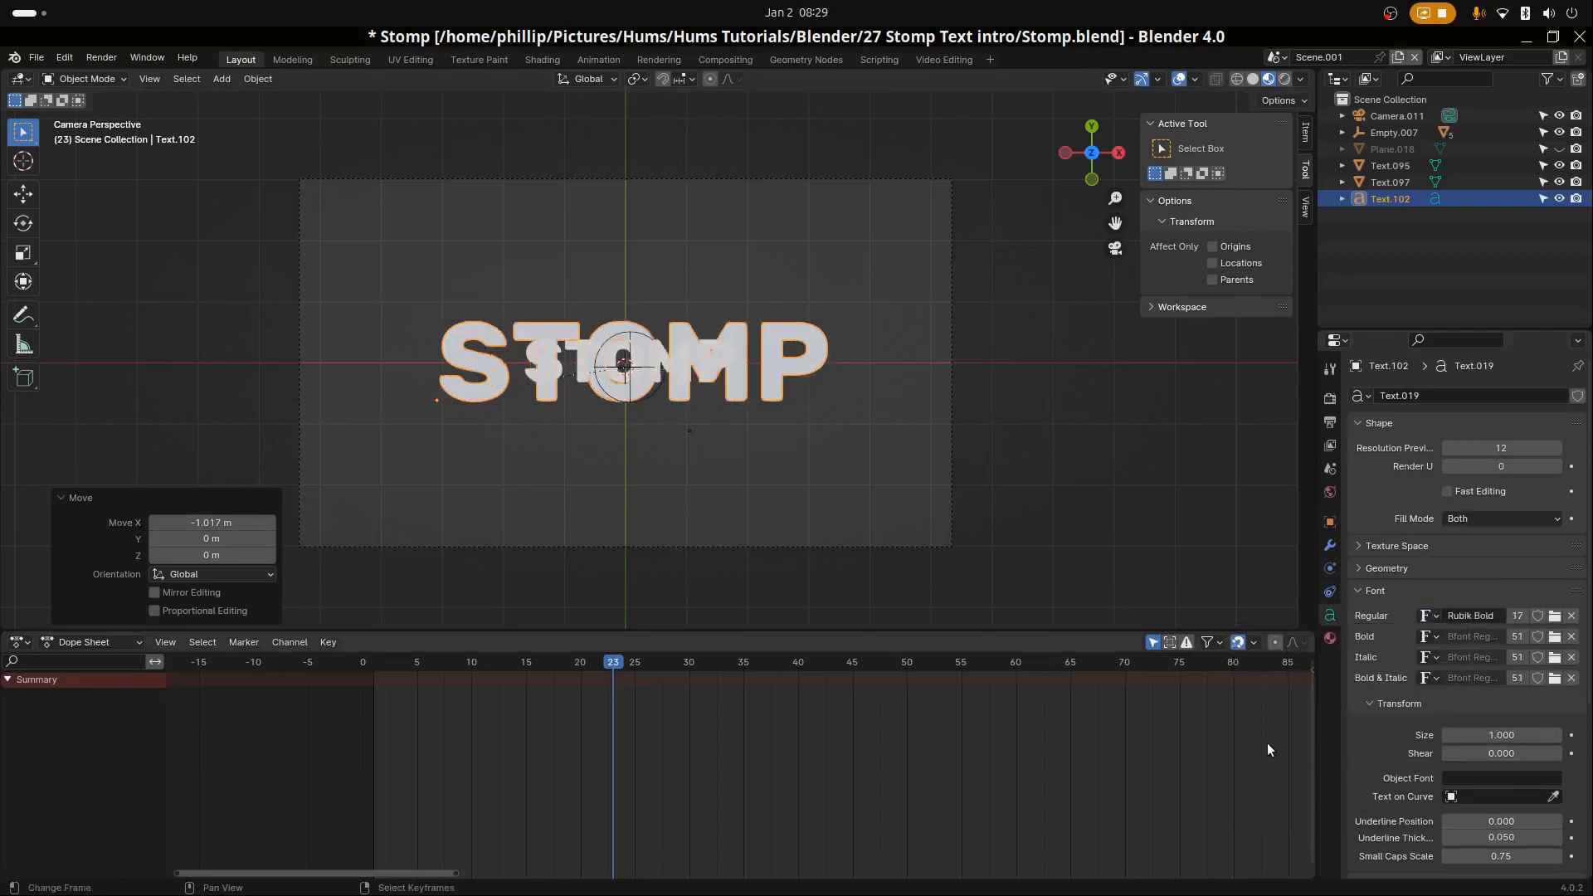
Scale the large STOMP text by about 1.042 and lower it about 0.71 m along the Z axis
{"action": "key", "text": "s"}
{"action": "left_click", "coordinate": [733, 470]}
{"action": "key", "text": "g"}
{"action": "key", "text": "z"}
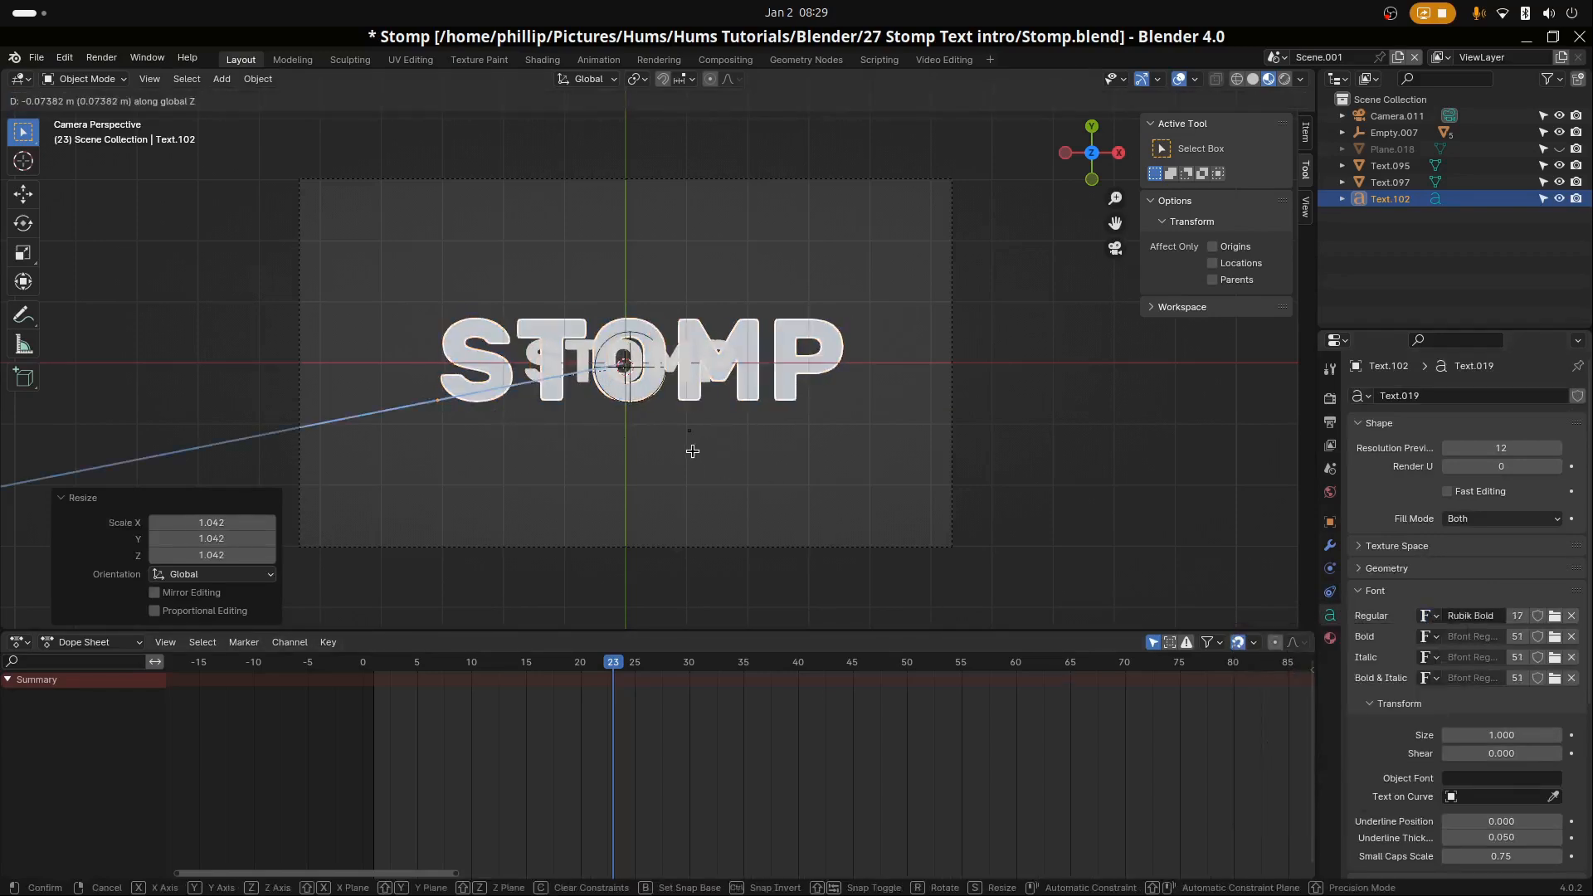
{"action": "left_click", "coordinate": [673, 434]}
Unhide the black background plane and view the scene from the side to compare the heights of the plane and texts
{"action": "middle_click_drag", "start_coordinate": [673, 434], "coordinate": [636, 264]}
{"action": "scroll", "coordinate": [643, 298], "scroll_direction": "down", "scroll_amount": 2}
{"action": "key", "text": "g"}
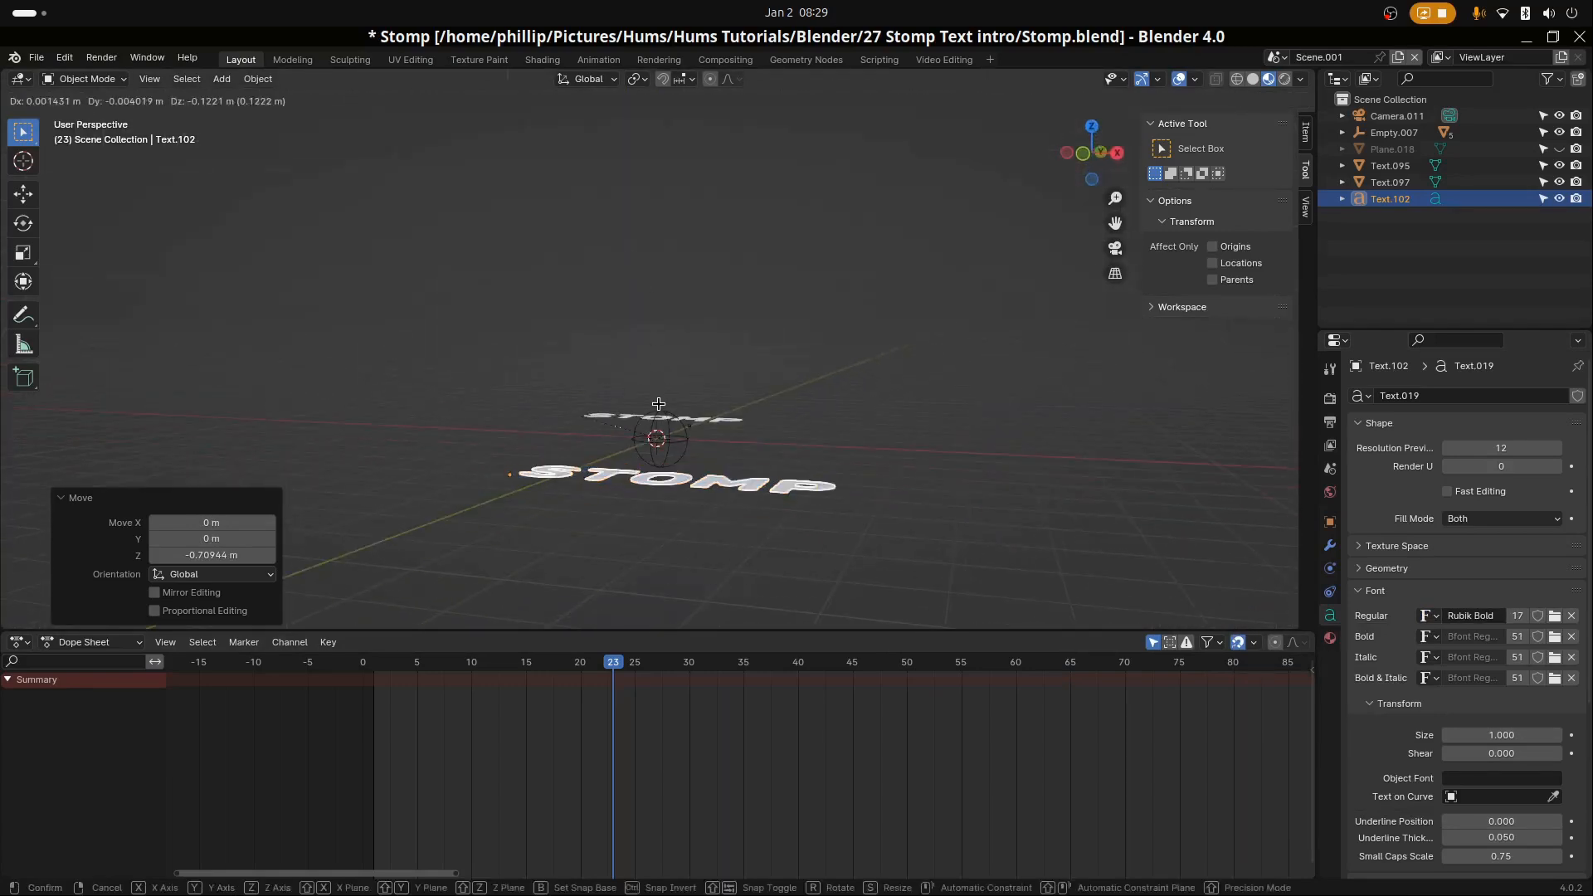
{"action": "key", "text": "z"}
{"action": "right_click", "coordinate": [657, 389]}
{"action": "key", "text": "alt+h"}
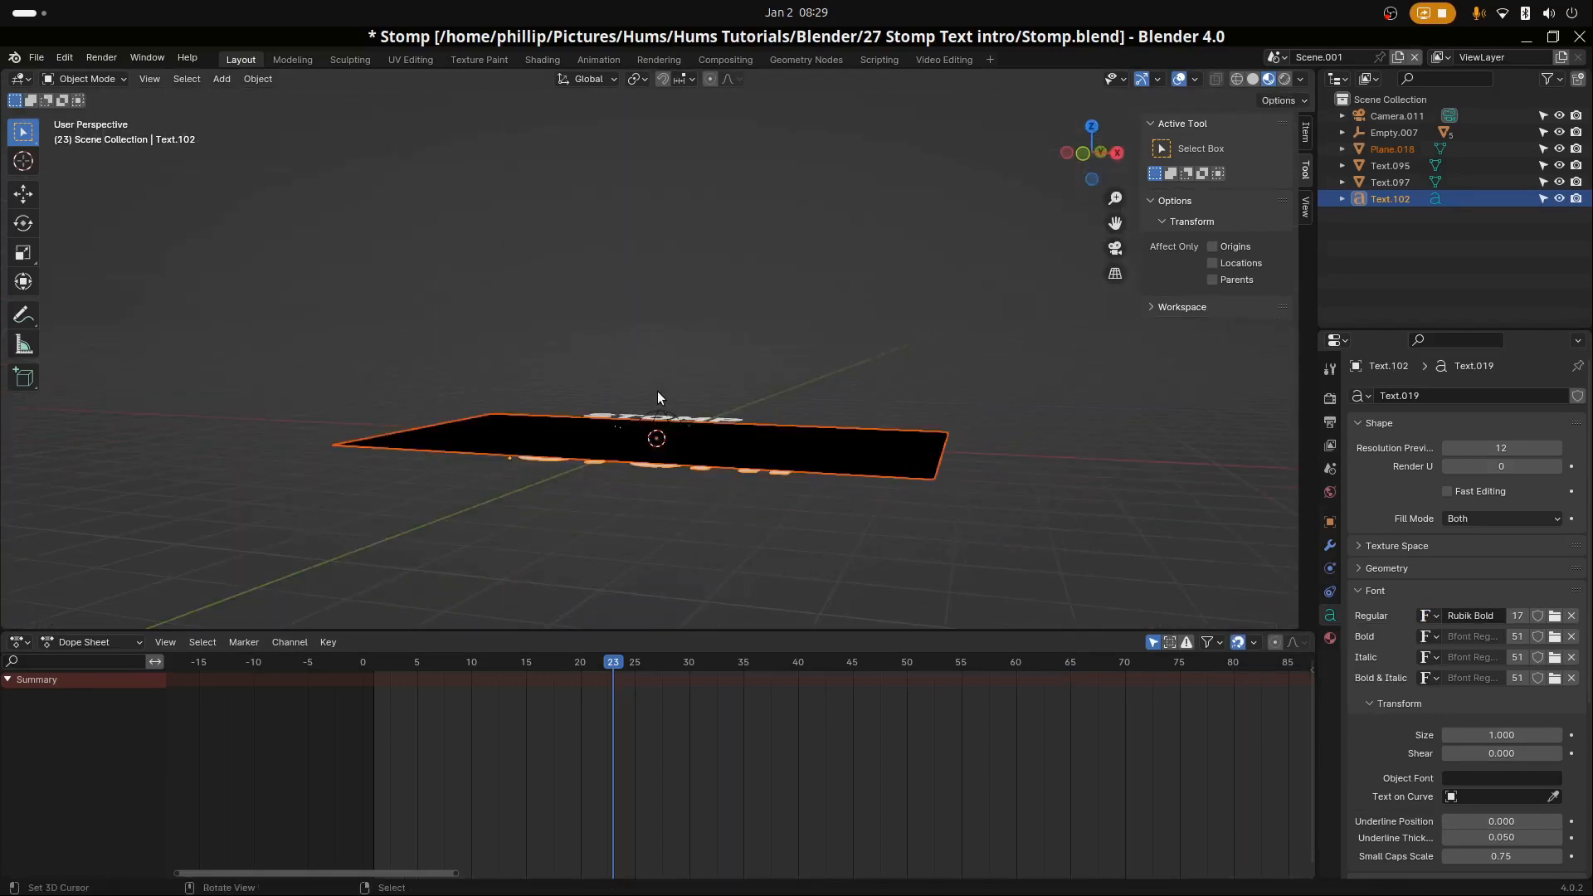
{"action": "mouse_move", "coordinate": [657, 391]}
{"action": "middle_mouse_down"}
{"action": "mouse_move", "coordinate": [742, 459]}
{"action": "mouse_move", "coordinate": [673, 410]}
{"action": "middle_mouse_up"}
Raise the sphere empty with its parented letters about 0.67 m along the Z axis
{"action": "left_click", "coordinate": [672, 409]}
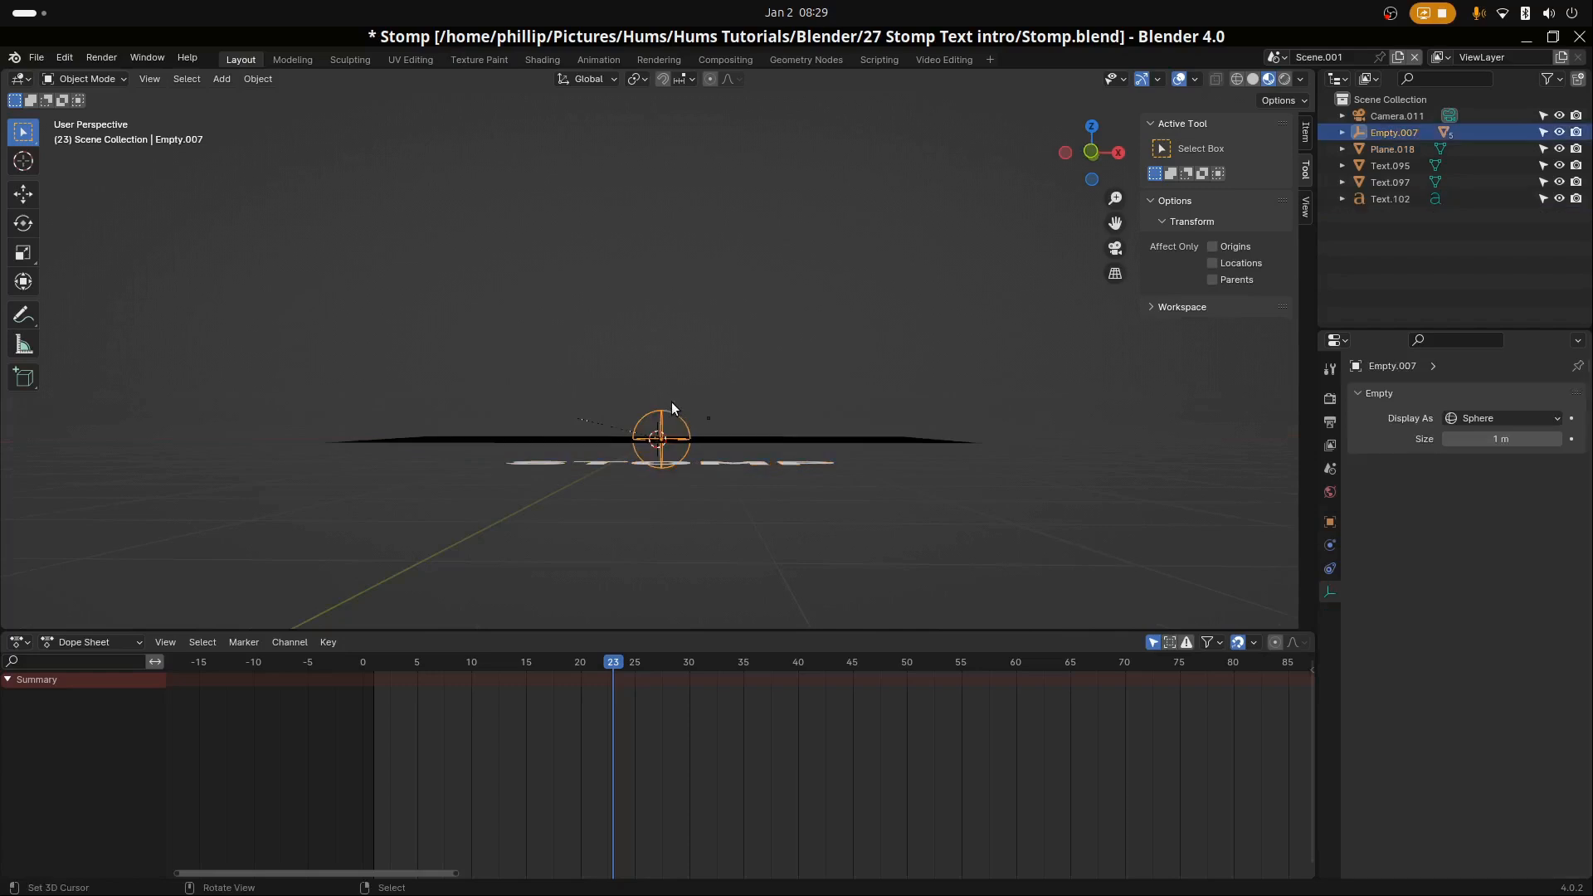
{"action": "key", "text": "g"}
{"action": "key", "text": "z"}
{"action": "left_click", "coordinate": [672, 373]}
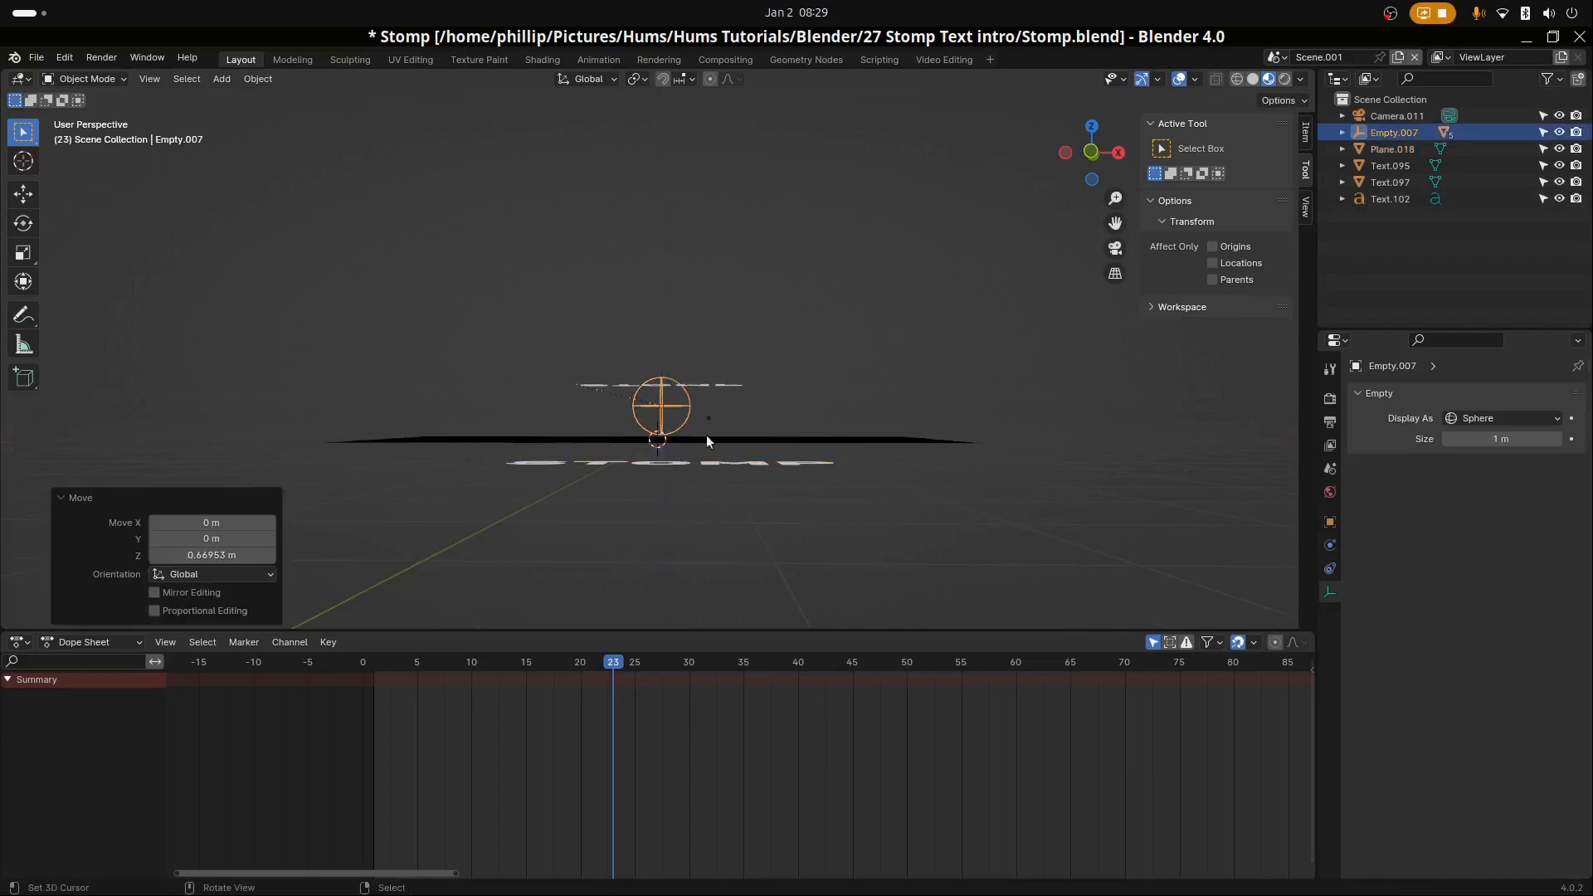
Raise the large STOMP text about 1.012 m along Z, between the plane and the small letters, and return to the camera view
{"action": "left_click", "coordinate": [710, 462]}
{"action": "key", "text": "g"}
{"action": "key", "text": "z"}
{"action": "left_click", "coordinate": [706, 411]}
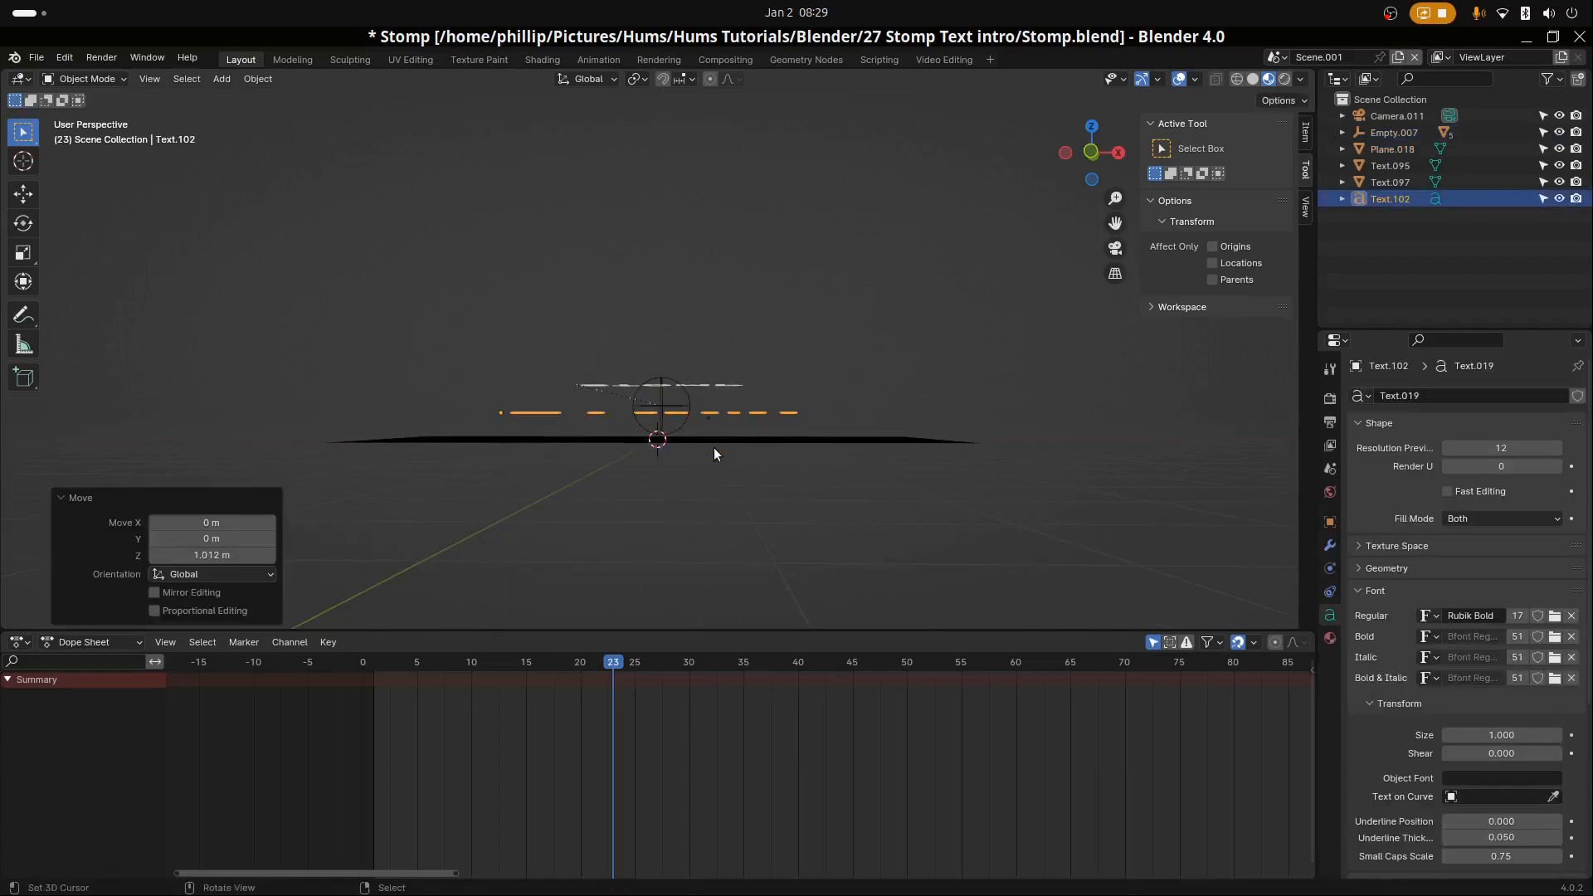
{"action": "mouse_move", "coordinate": [718, 455]}
{"action": "middle_mouse_down"}
{"action": "mouse_move", "coordinate": [625, 440]}
{"action": "mouse_move", "coordinate": [622, 474]}
{"action": "mouse_move", "coordinate": [722, 461]}
{"action": "middle_mouse_up"}
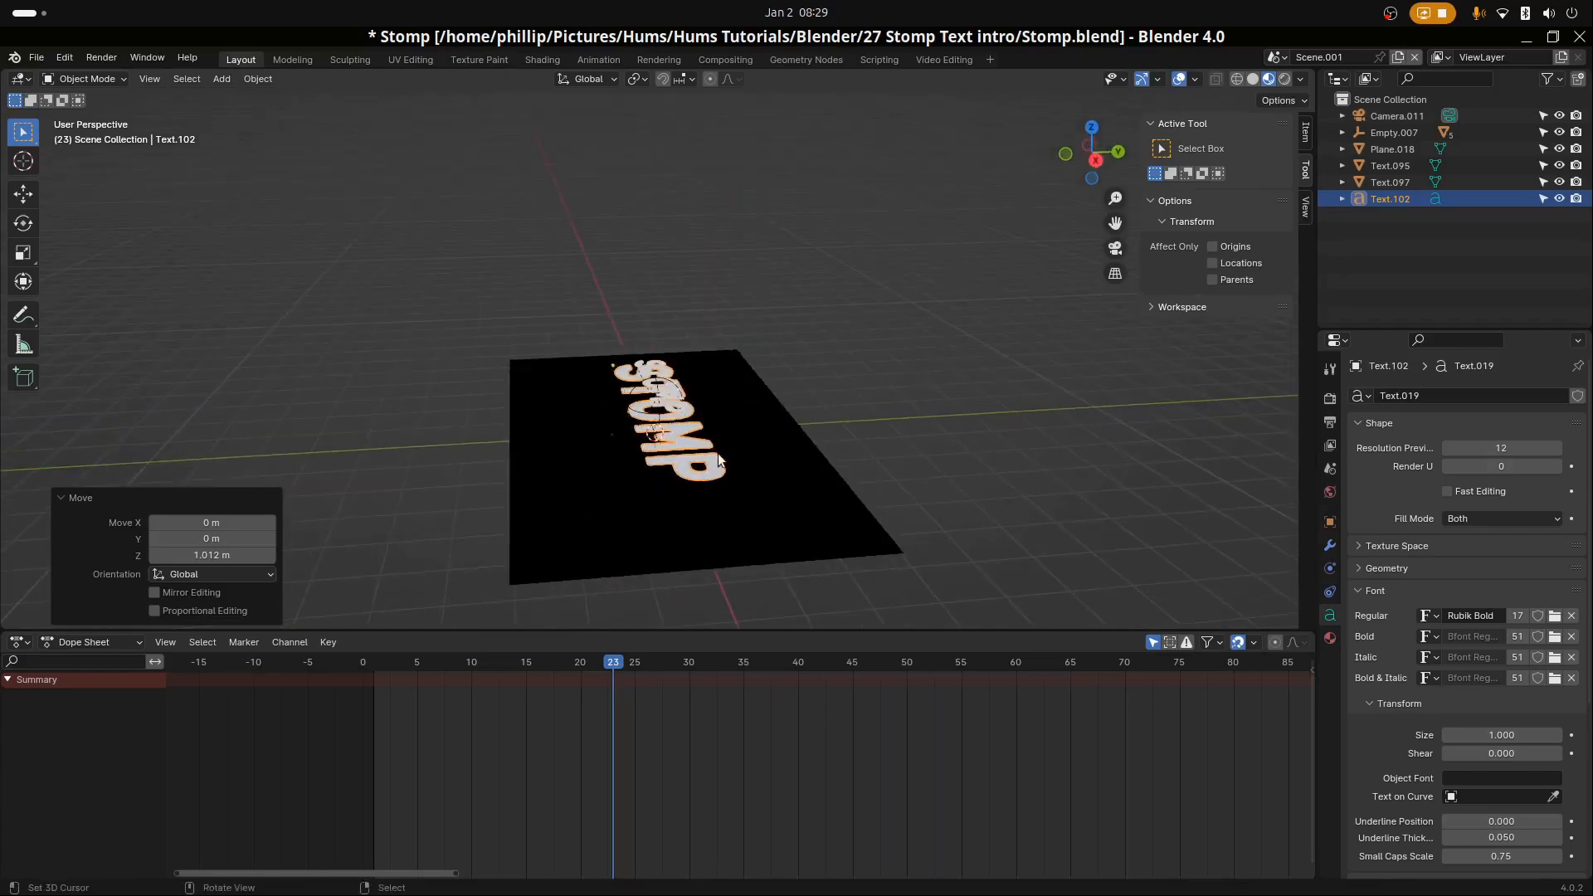
{"action": "key", "text": "KP_0"}
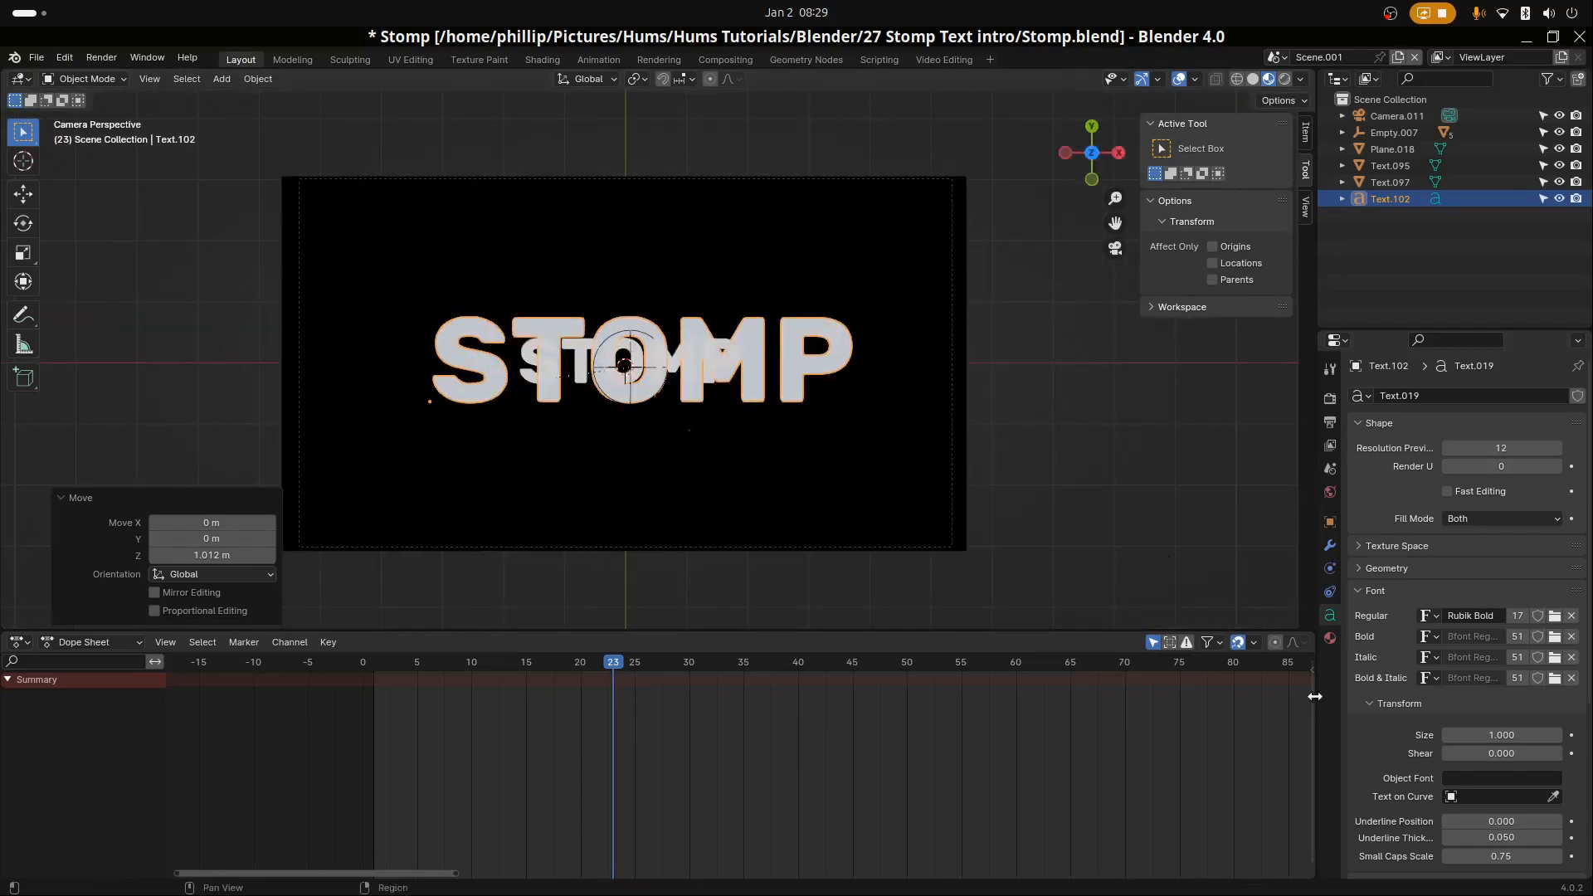
Give the large STOMP text a new material with an Emission surface in dark grey, hex 3E3E3E
{"action": "left_click", "coordinate": [1329, 638]}
{"action": "left_click", "coordinate": [1429, 465]}
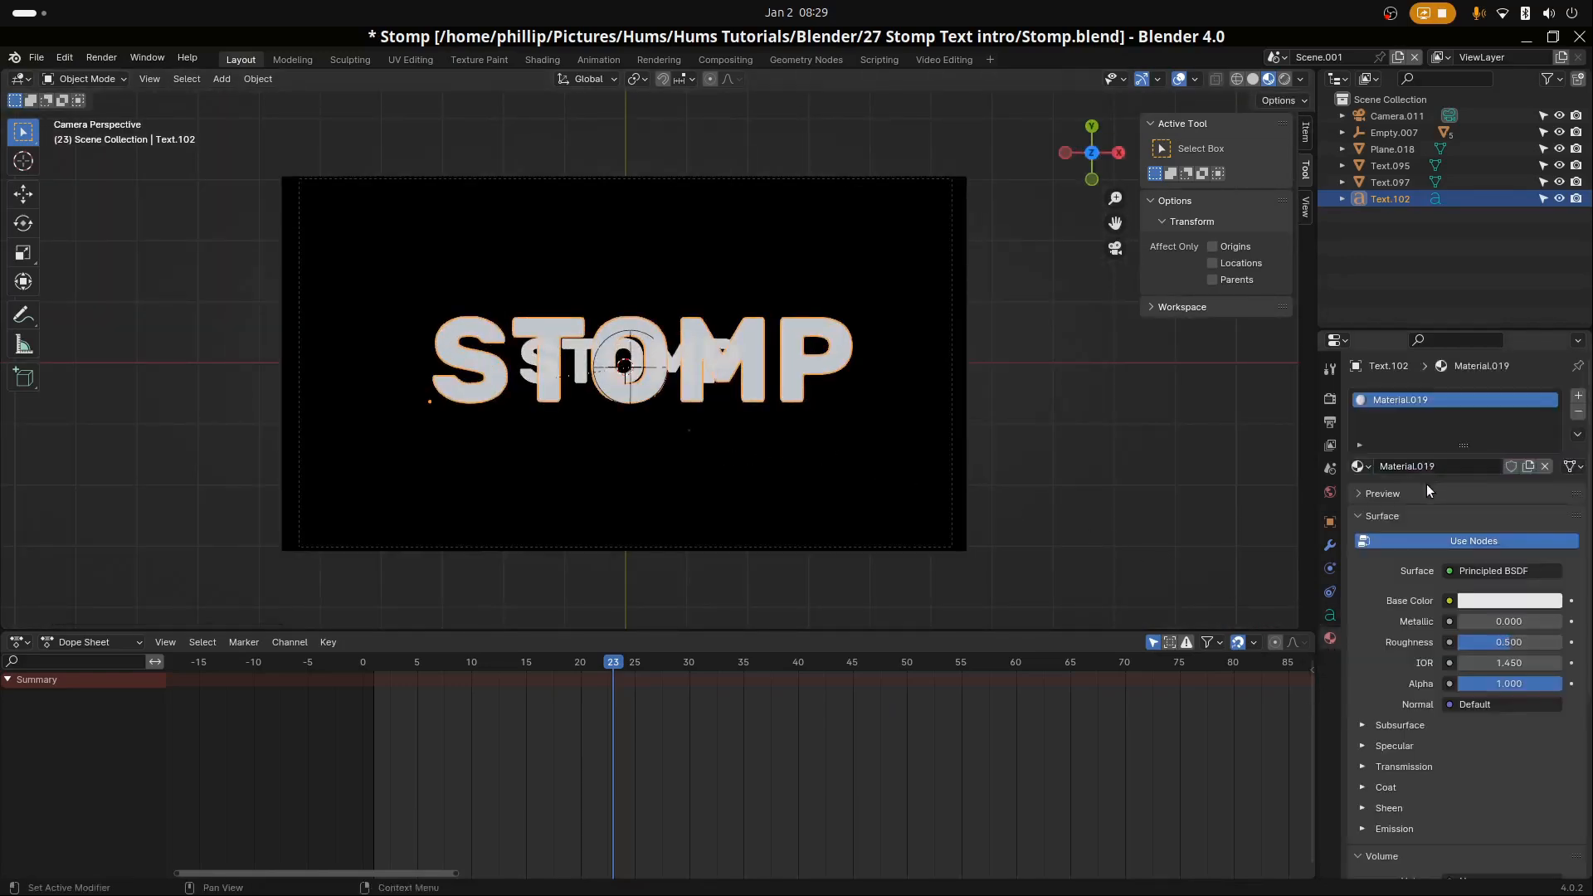
{"action": "left_click", "coordinate": [1455, 571]}
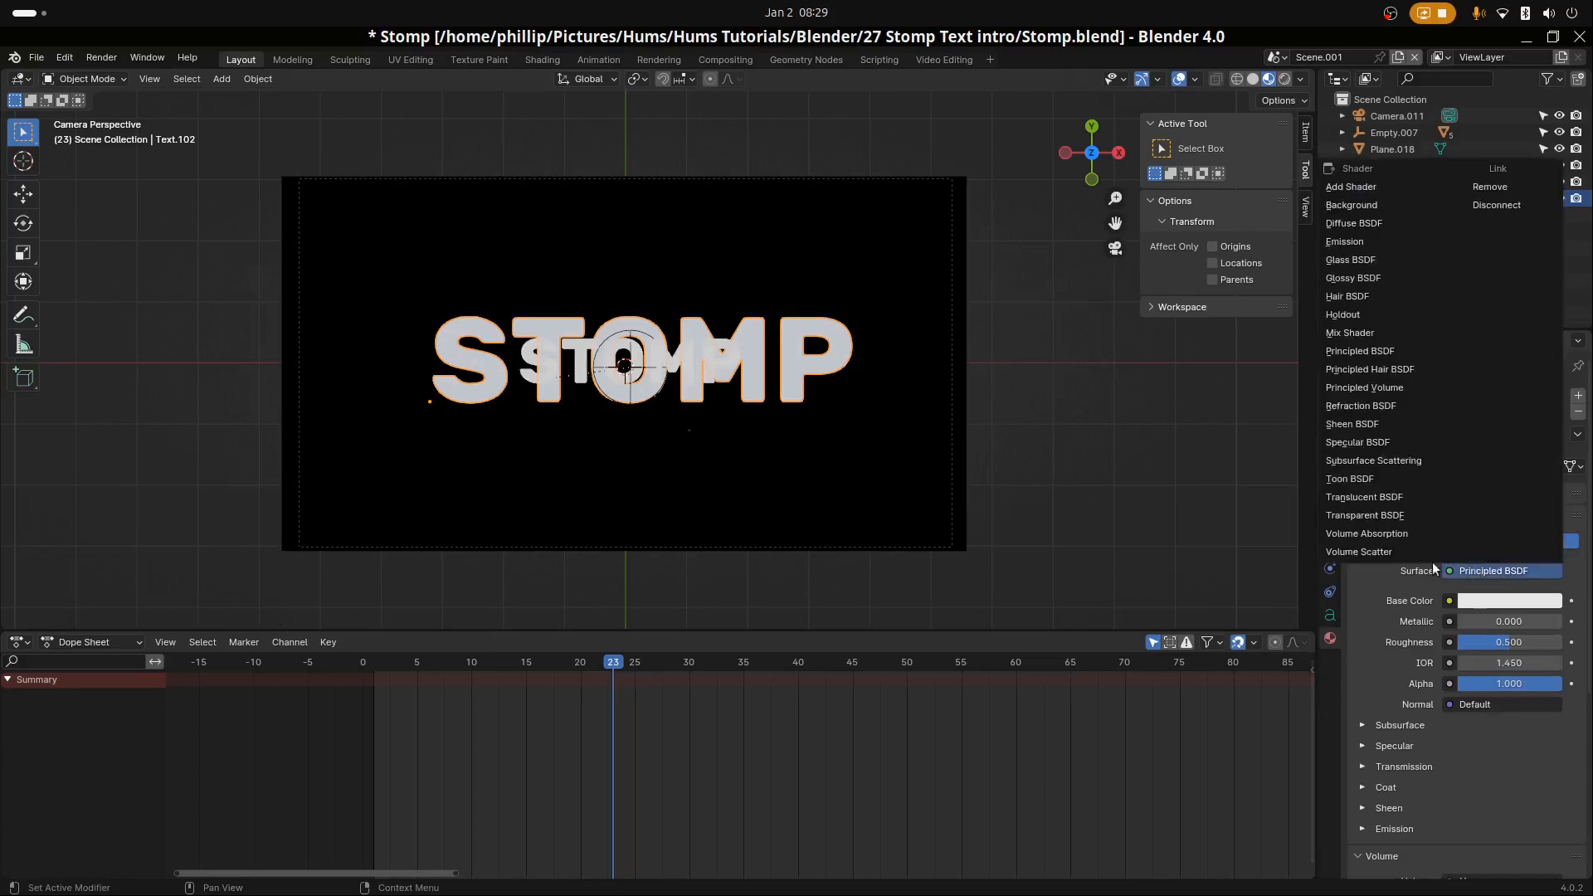
{"action": "left_click", "coordinate": [1396, 241]}
{"action": "left_click", "coordinate": [1480, 602]}
{"action": "left_click_drag", "start_coordinate": [1549, 448], "coordinate": [1548, 457]}
{"action": "left_click", "coordinate": [1164, 460]}
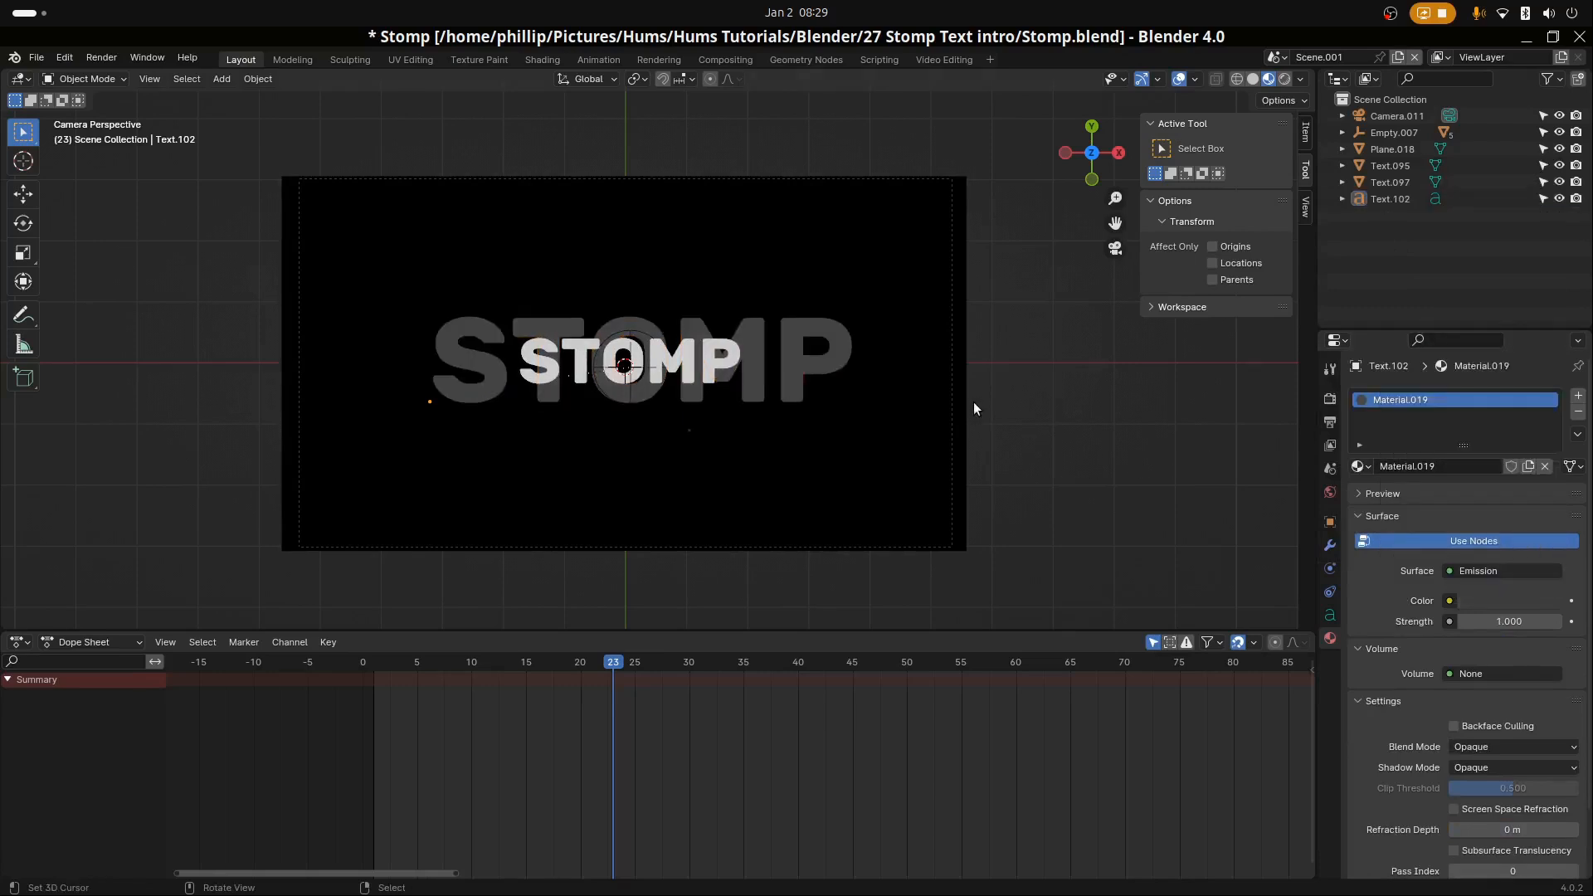
Shift the large STOMP text about -0.08 m in X and 0.01 m in Y, and darken its emission colour to hex 3A3A3A
{"action": "right_click", "coordinate": [819, 370]}
{"action": "key", "text": "g"}
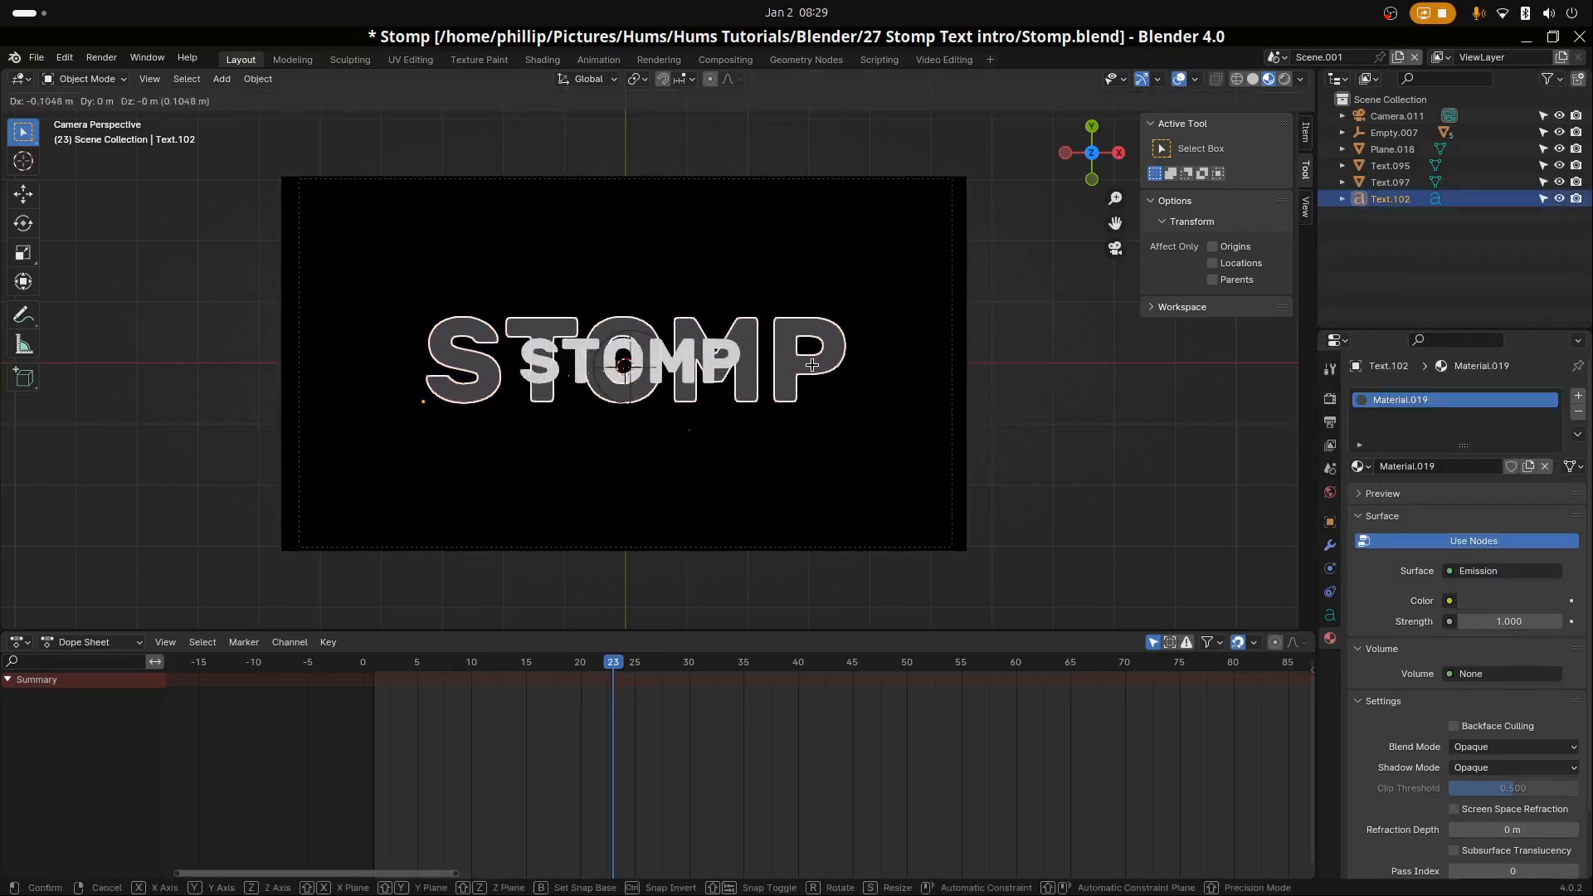
{"action": "left_click", "coordinate": [814, 369]}
{"action": "left_click", "coordinate": [1471, 599]}
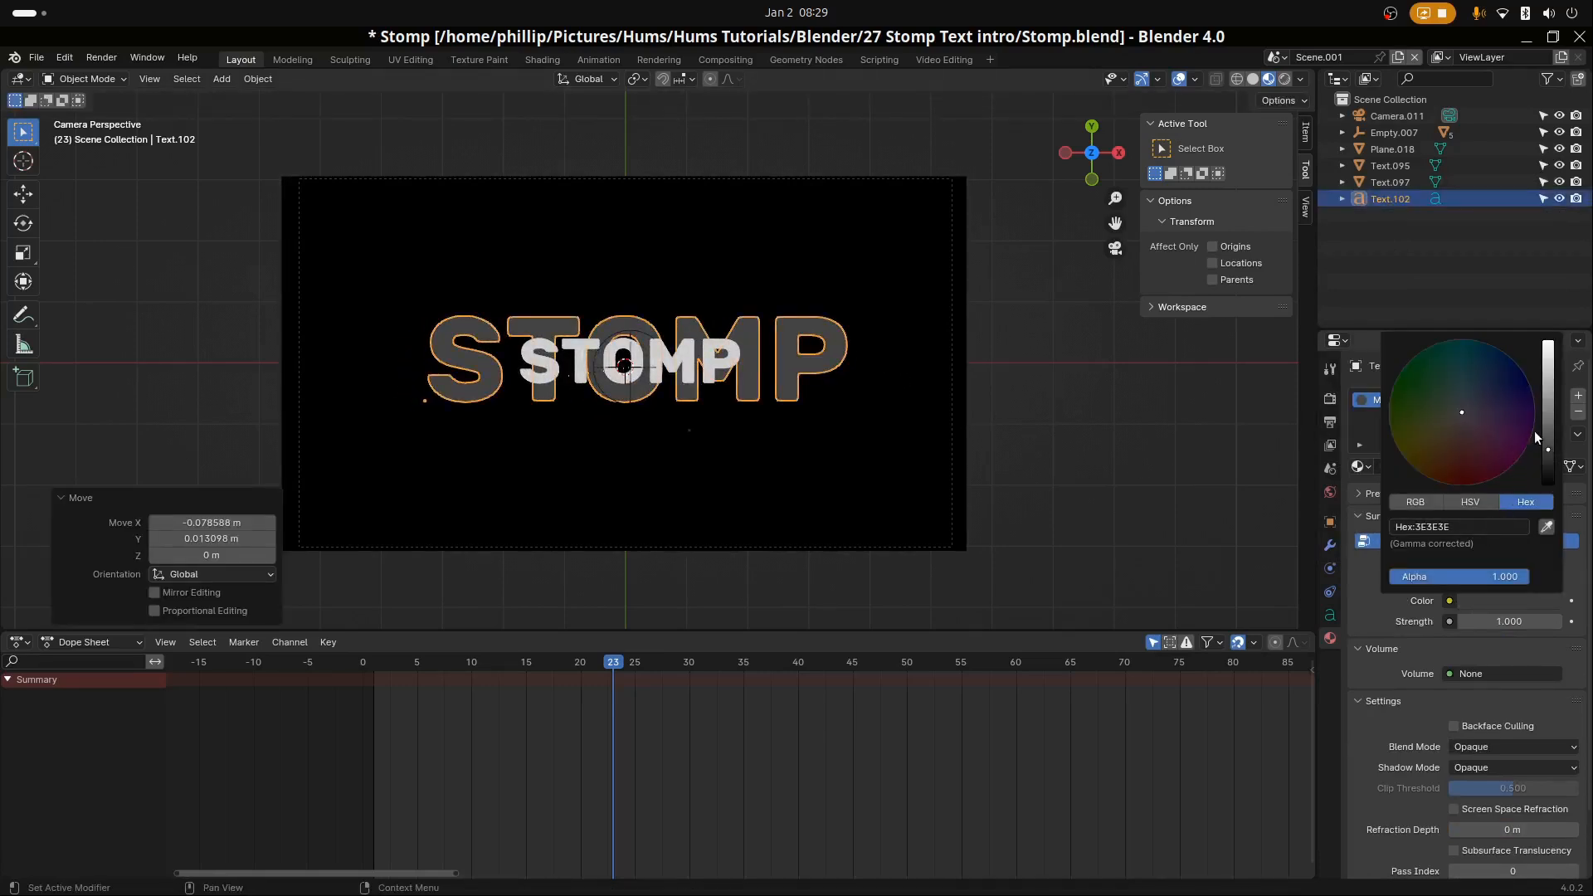
{"action": "left_click_drag", "start_coordinate": [1548, 442], "coordinate": [1548, 452]}
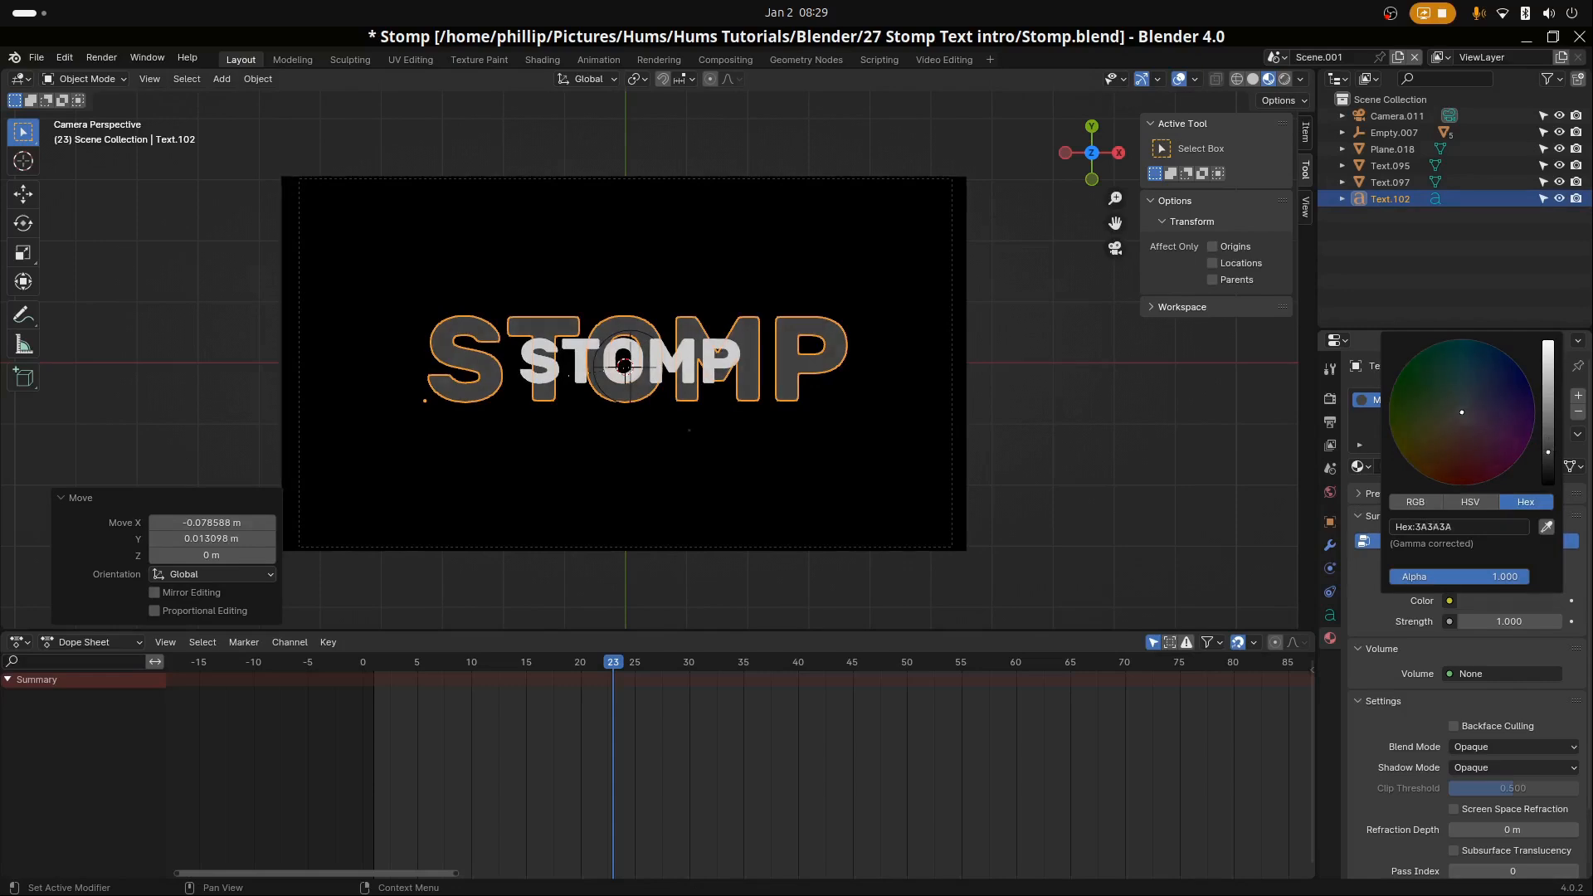
Enlarge the large STOMP text slightly and shift it about -0.105 m in X and -0.065 m in Y
{"action": "key", "text": "s"}
{"action": "left_click", "coordinate": [849, 376]}
{"action": "key", "text": "g"}
{"action": "left_click", "coordinate": [842, 381]}
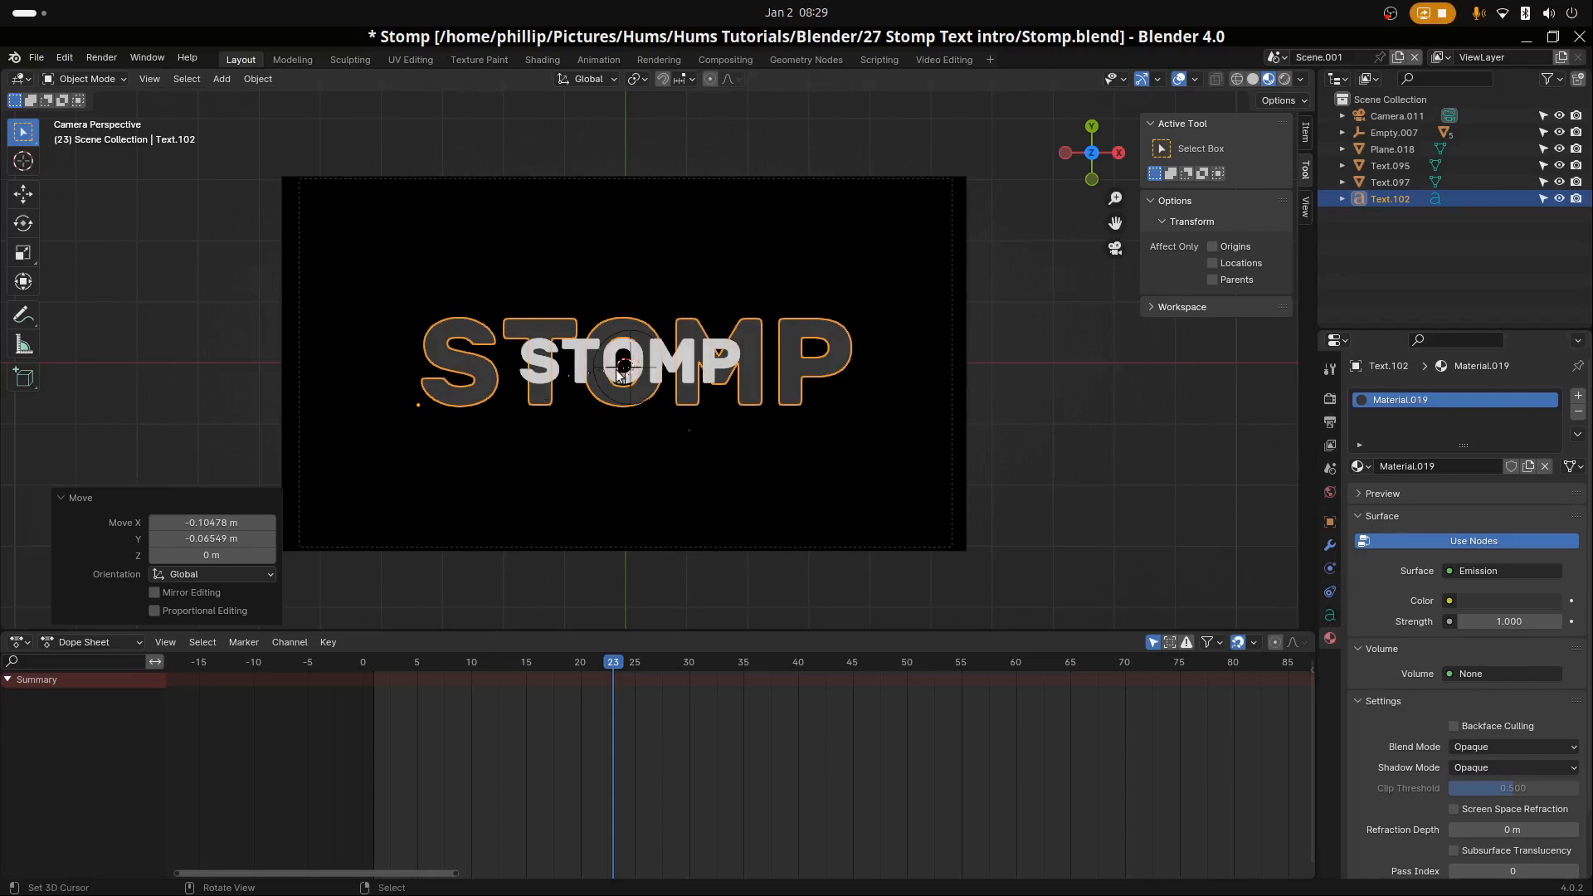
Set the large STOMP text's horizontal alignment to Center and move it about 3.26 m along X, back behind the small letters
{"action": "left_click", "coordinate": [1330, 616]}
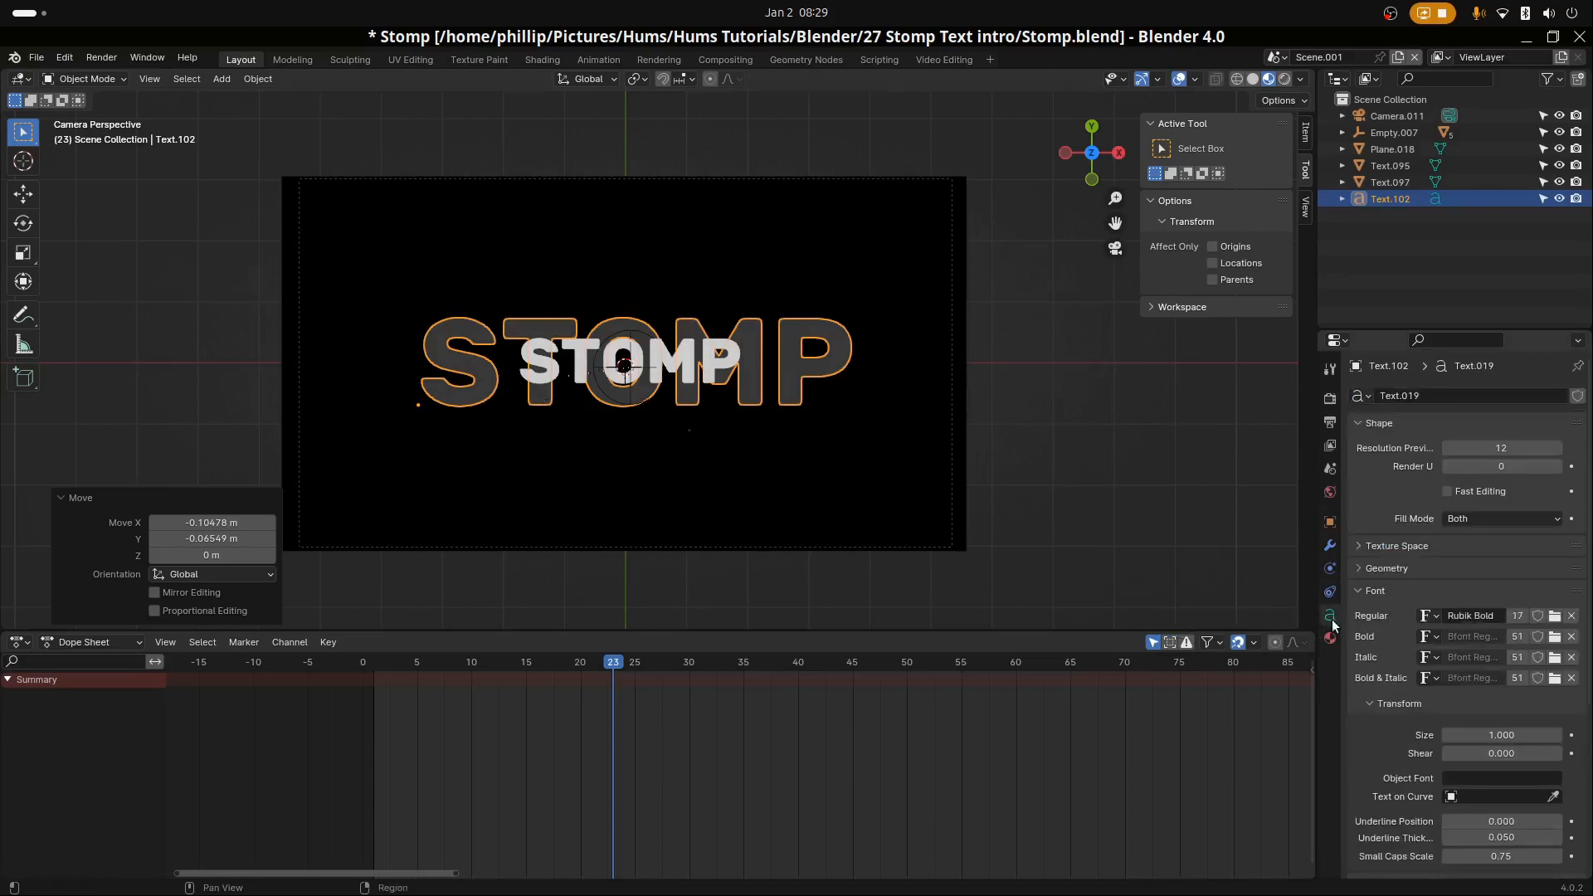
{"action": "left_click", "coordinate": [1330, 637]}
{"action": "left_click", "coordinate": [1330, 617]}
{"action": "scroll", "coordinate": [1369, 745], "scroll_direction": "down", "scroll_amount": 4}
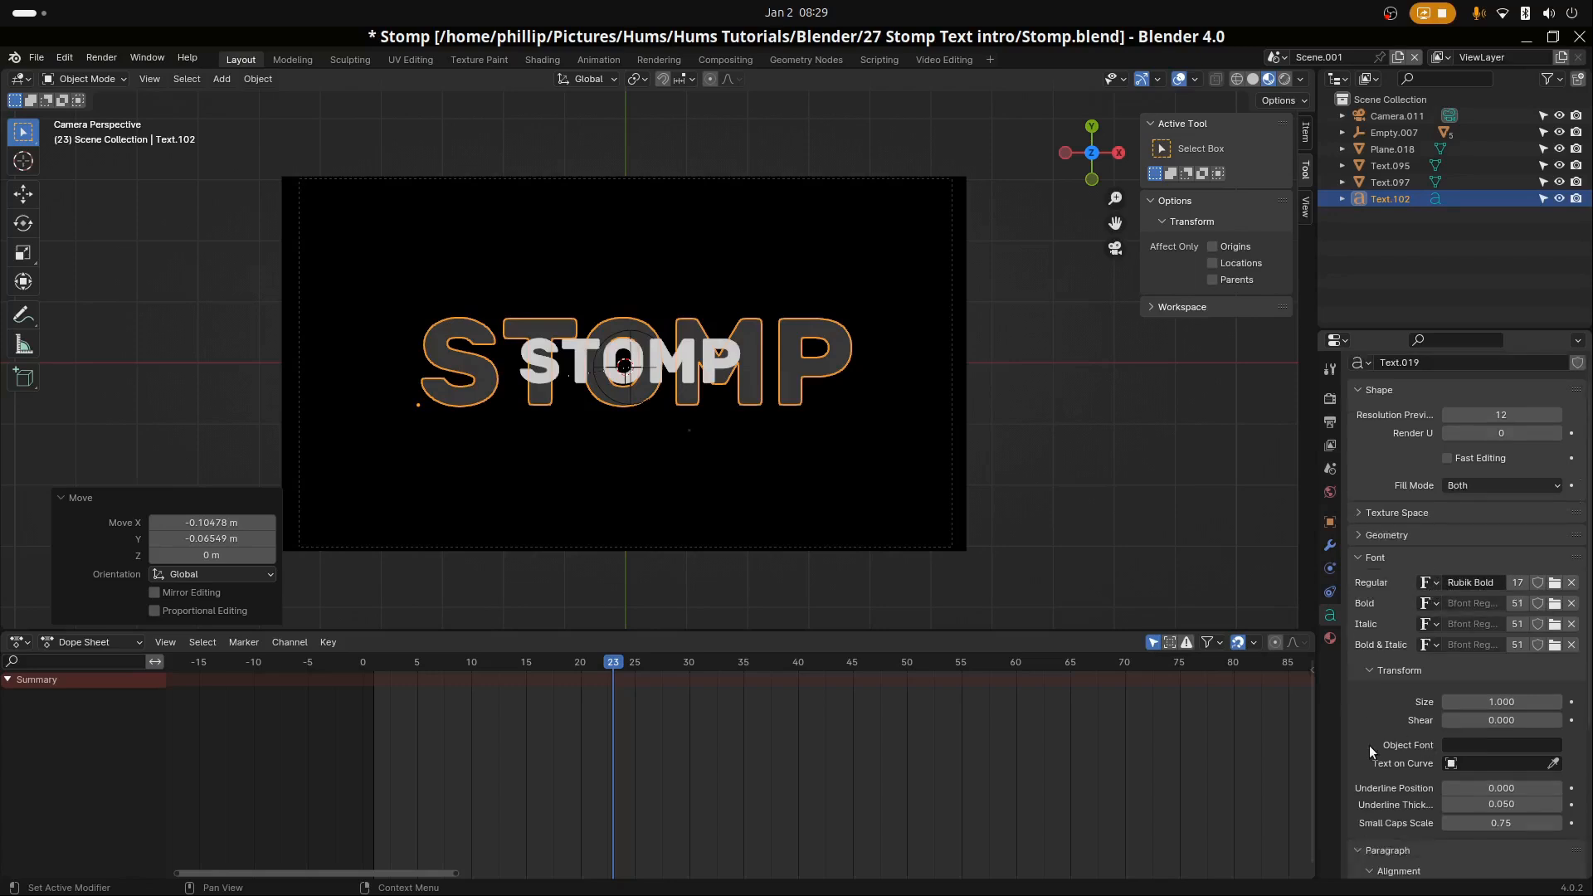
{"action": "scroll", "coordinate": [1386, 721], "scroll_direction": "down", "scroll_amount": 4}
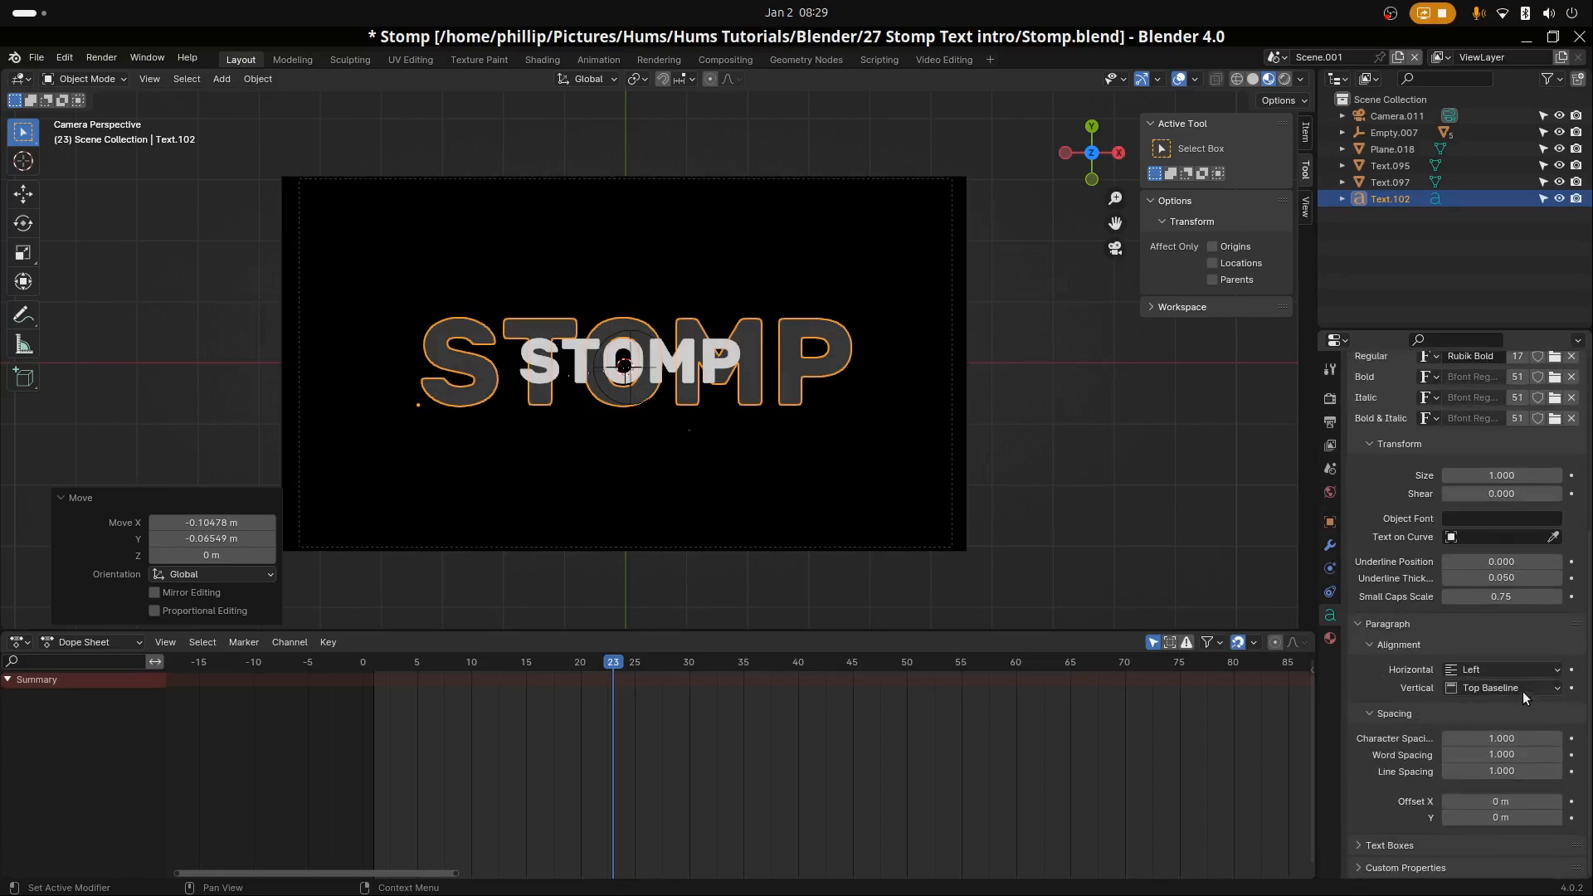
{"action": "left_click", "coordinate": [1505, 670]}
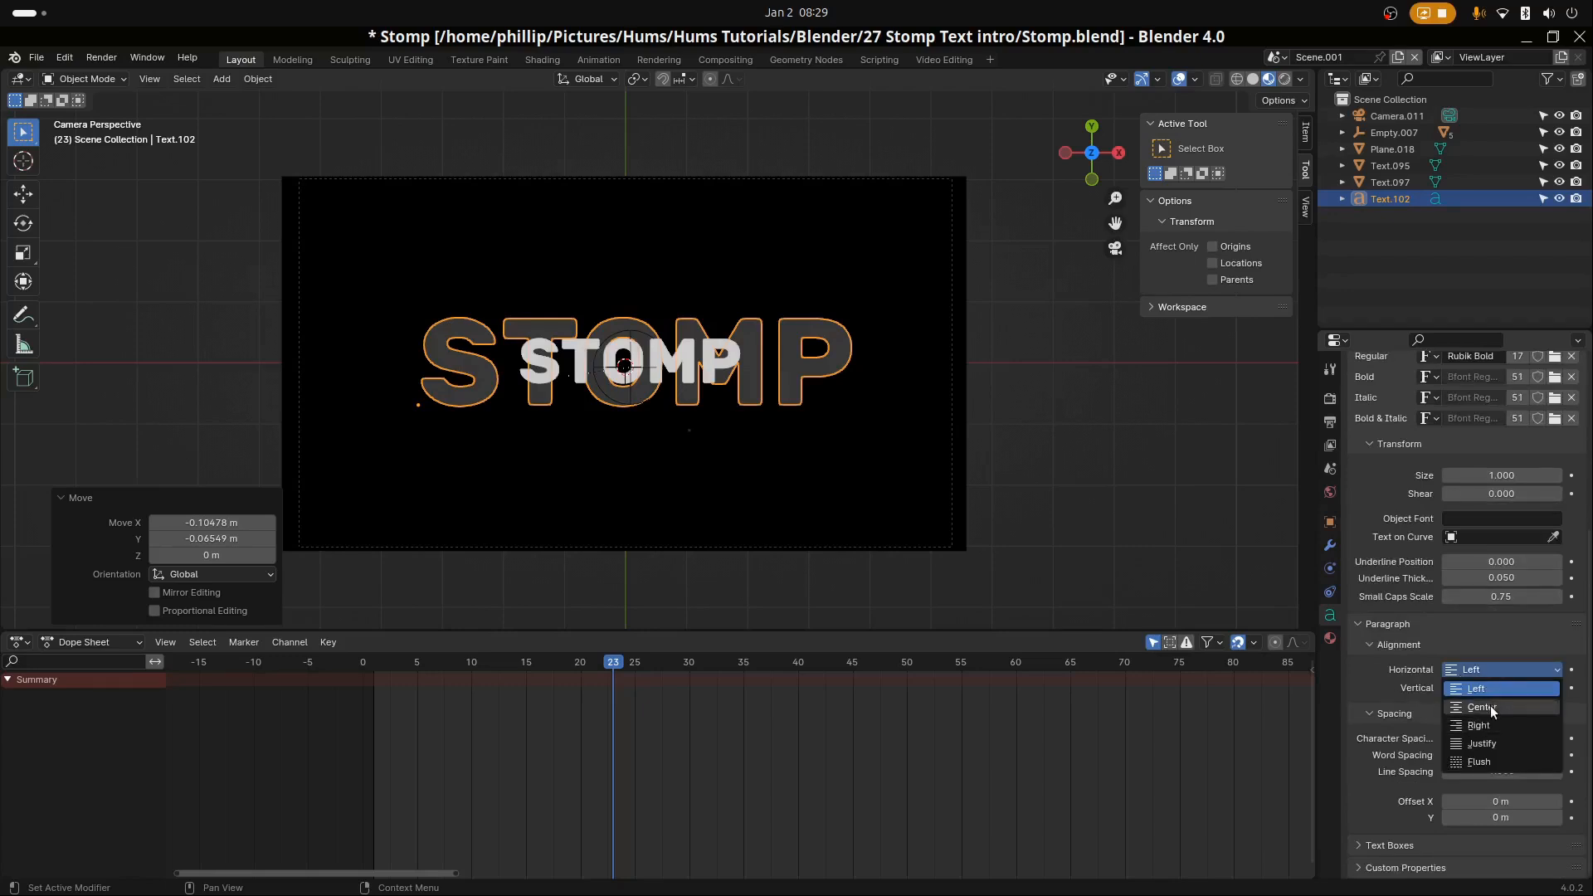
{"action": "left_click", "coordinate": [1478, 670]}
{"action": "left_click", "coordinate": [1499, 708]}
{"action": "key", "text": "g"}
{"action": "key", "text": "x"}
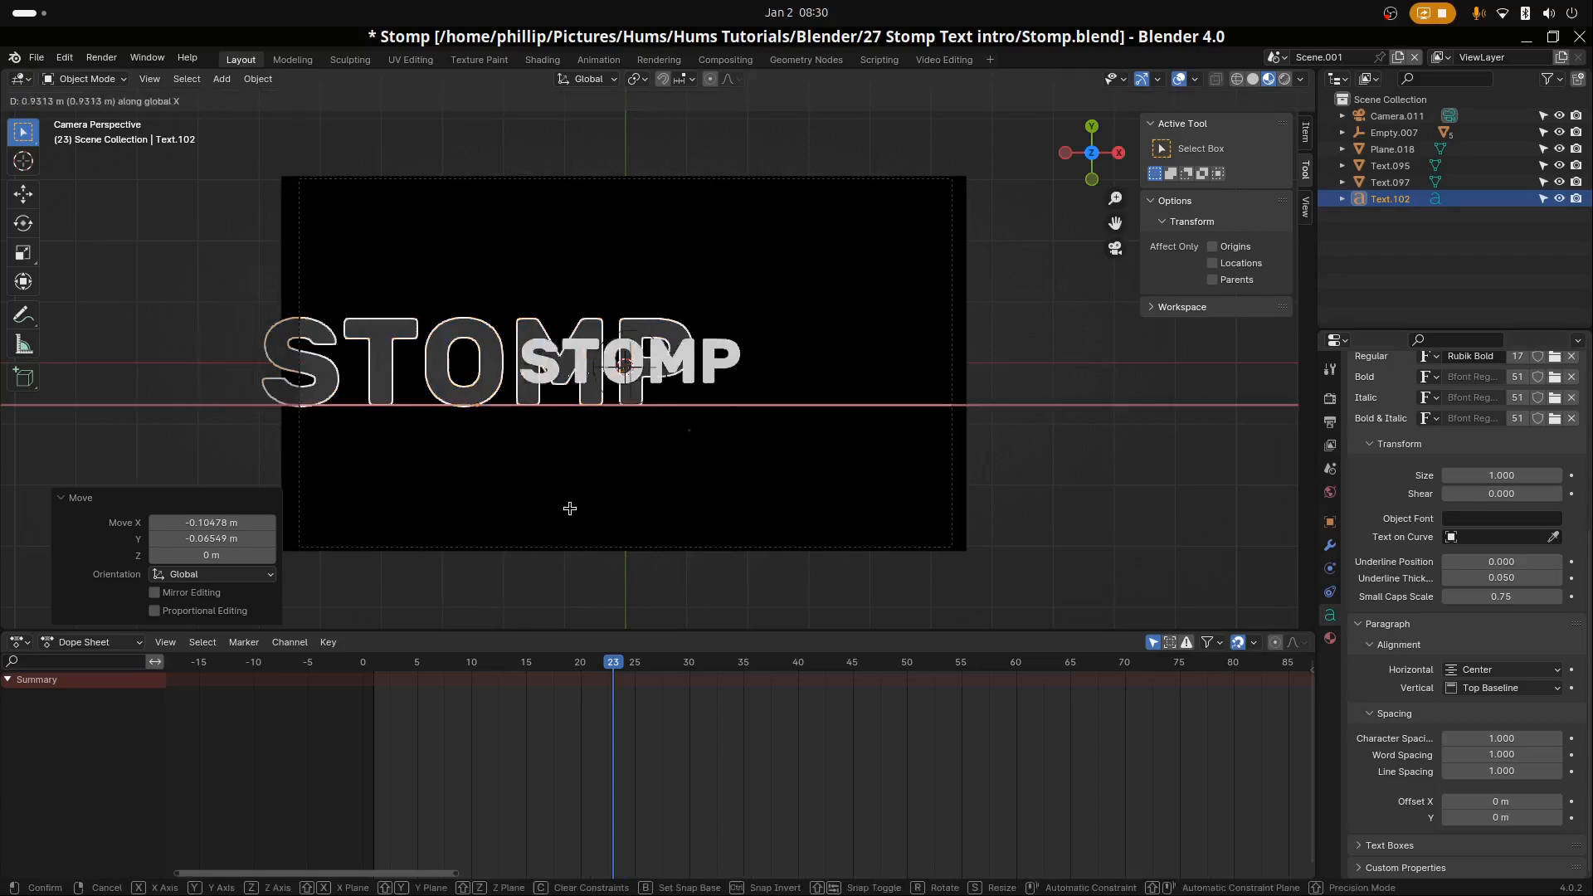
{"action": "left_click", "coordinate": [720, 539]}
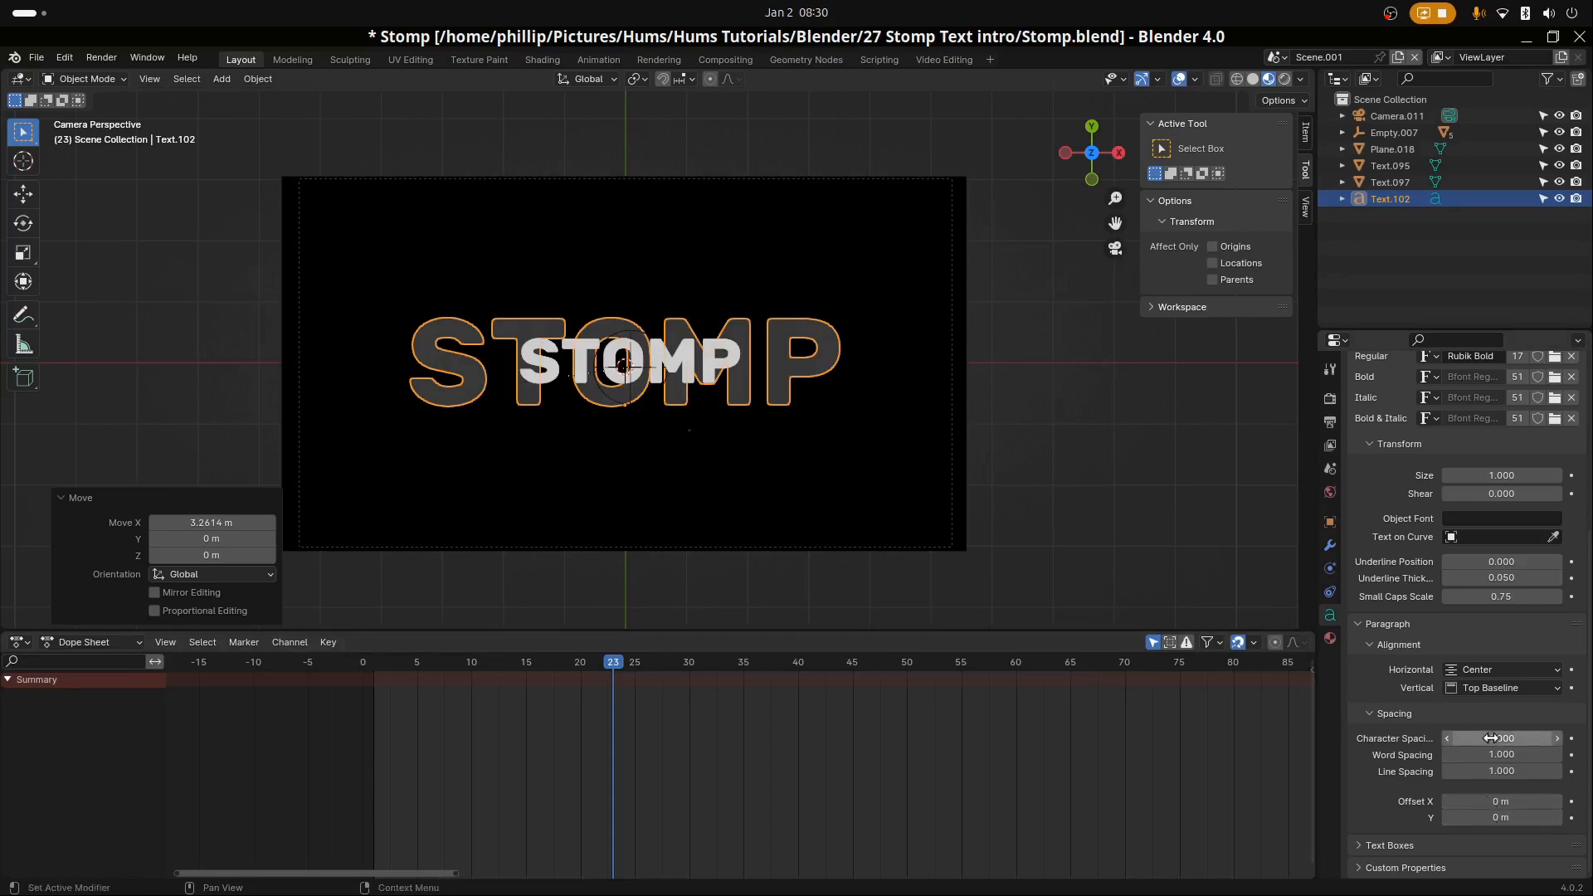
Try a different character spacing on the large STOMP text, undo it, and move the text about 0.22 m along X
{"action": "left_click_drag", "start_coordinate": [1492, 736], "coordinate": [1585, 737]}
{"action": "key", "text": "ctrl+z"}
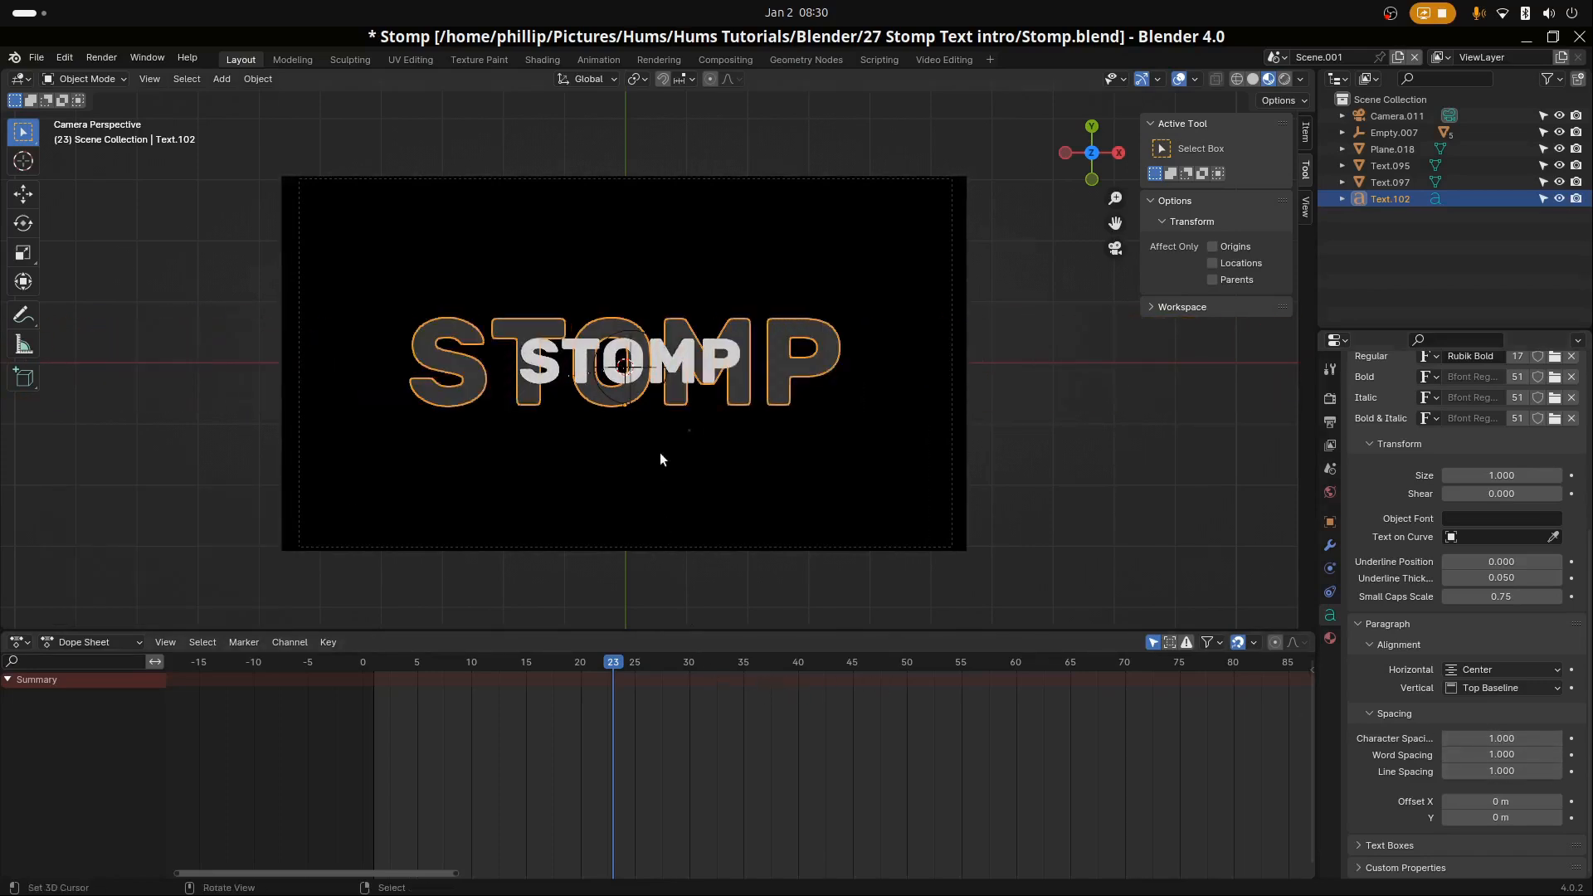
{"action": "key", "text": "g"}
{"action": "key", "text": "x"}
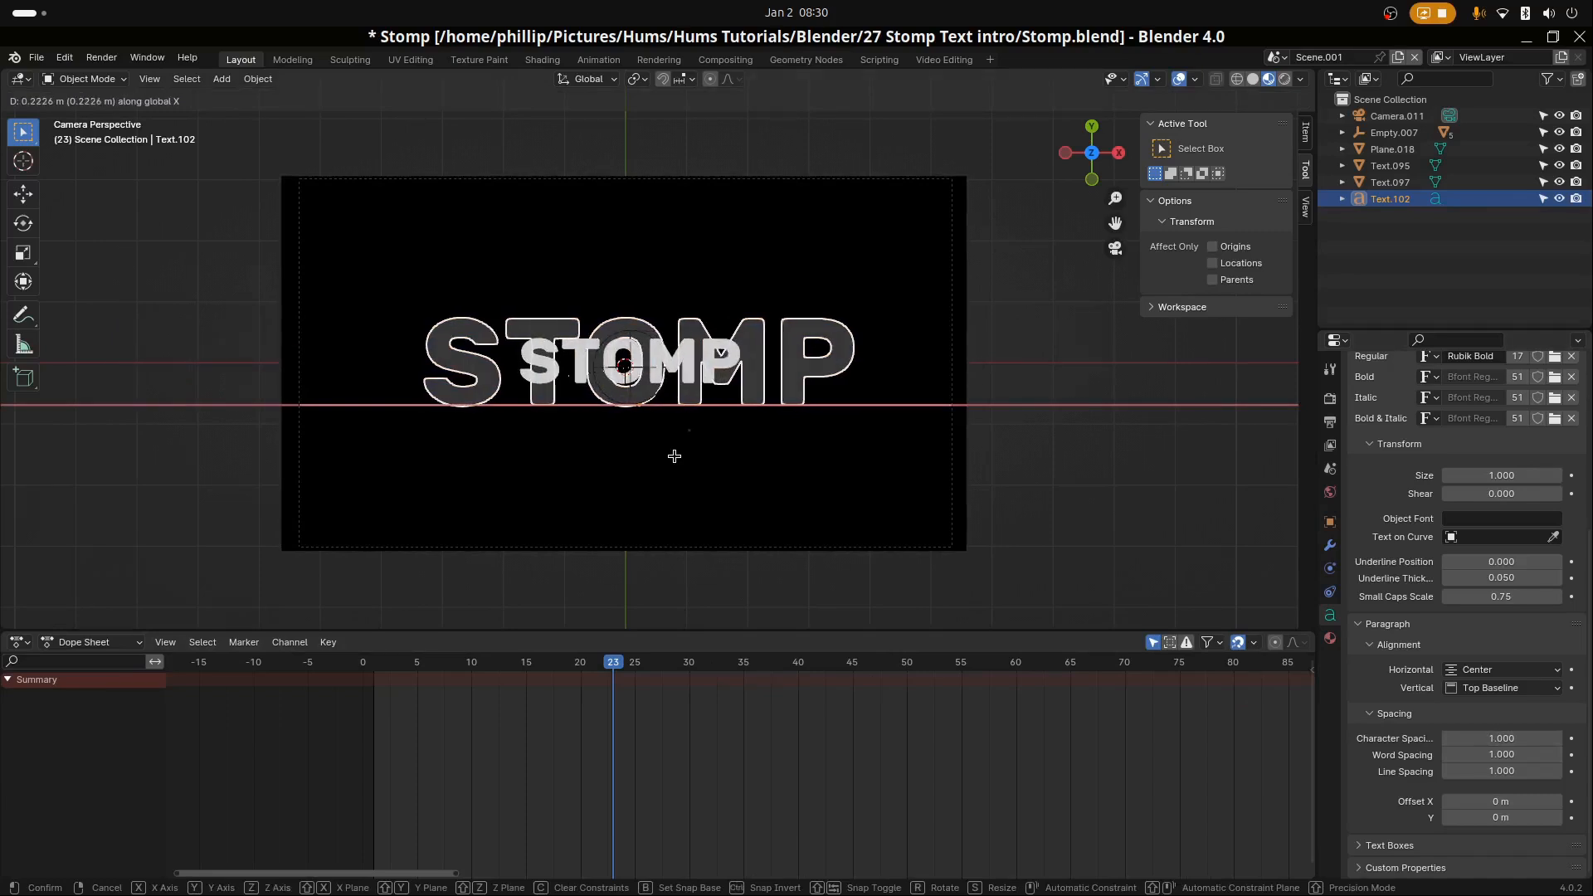
{"action": "left_click", "coordinate": [676, 462]}
Keyframe the large text's character spacing at 1.000 and place that keyframe on frame 1
{"action": "left_click_drag", "start_coordinate": [583, 700], "coordinate": [360, 762]}
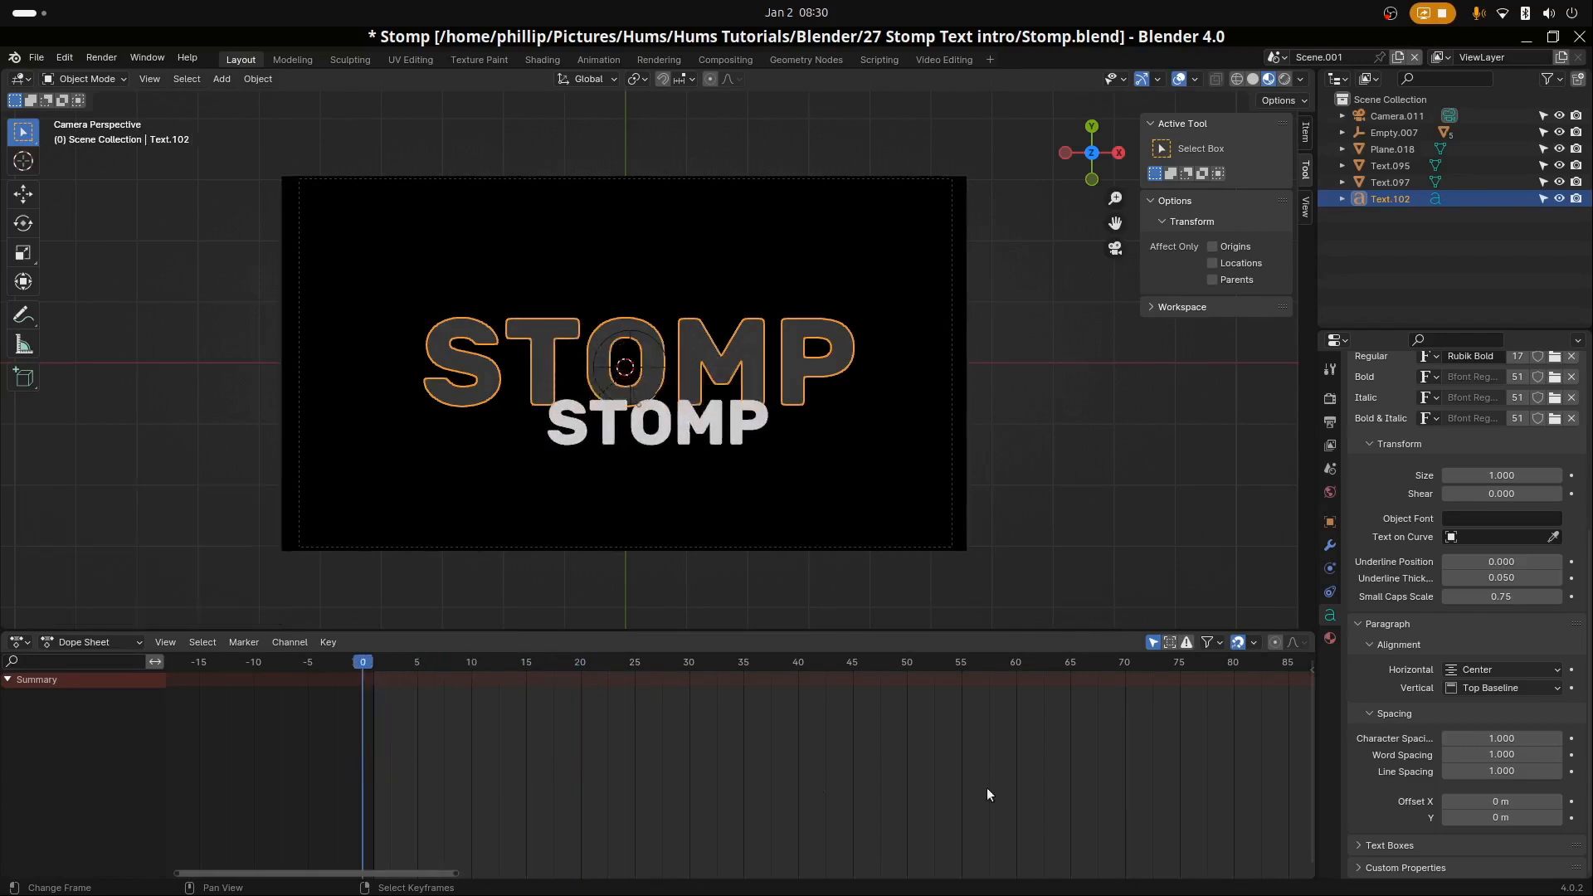
{"action": "right_click", "coordinate": [1485, 738]}
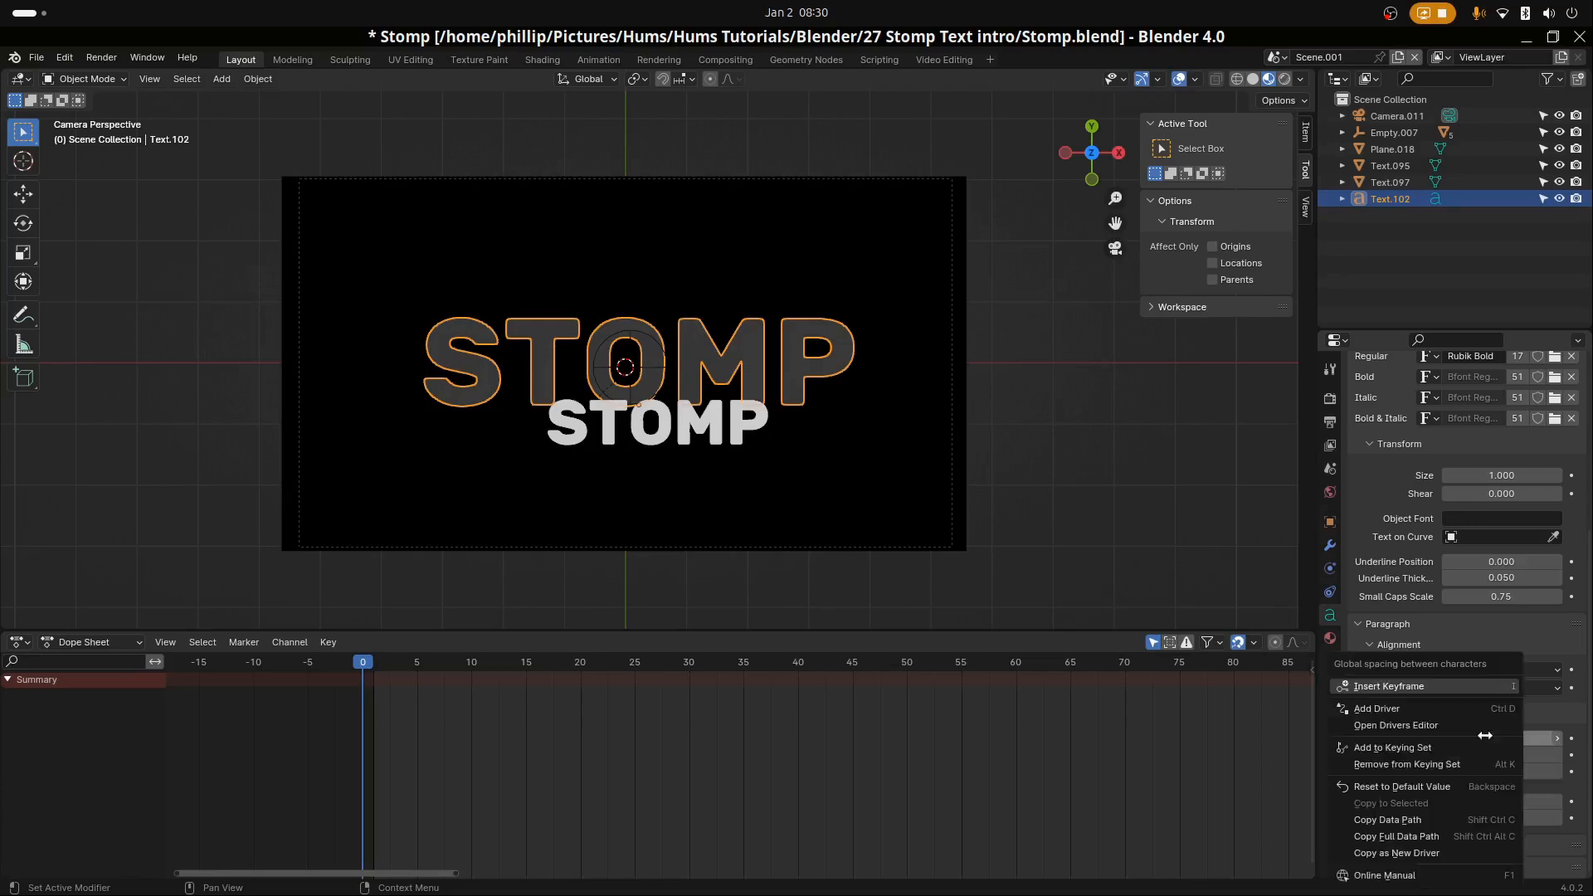
{"action": "left_click", "coordinate": [1427, 685]}
{"action": "key", "text": "g"}
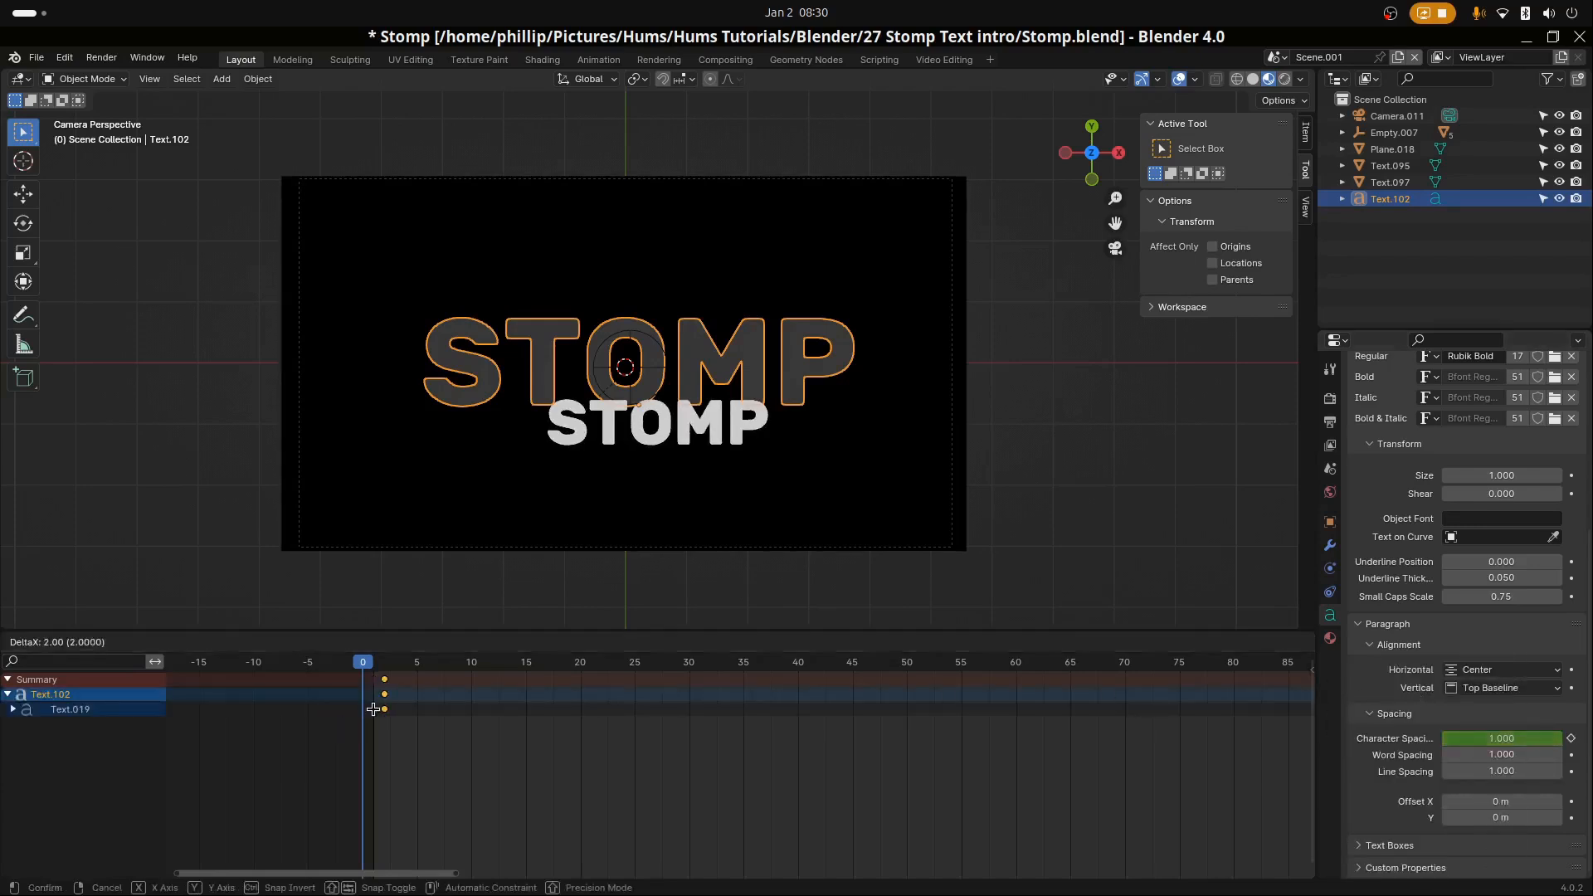
{"action": "left_click", "coordinate": [371, 709]}
At frame 20, set the large text's character spacing to 1.600 and insert a keyframe for it
{"action": "left_click_drag", "start_coordinate": [371, 710], "coordinate": [563, 751]}
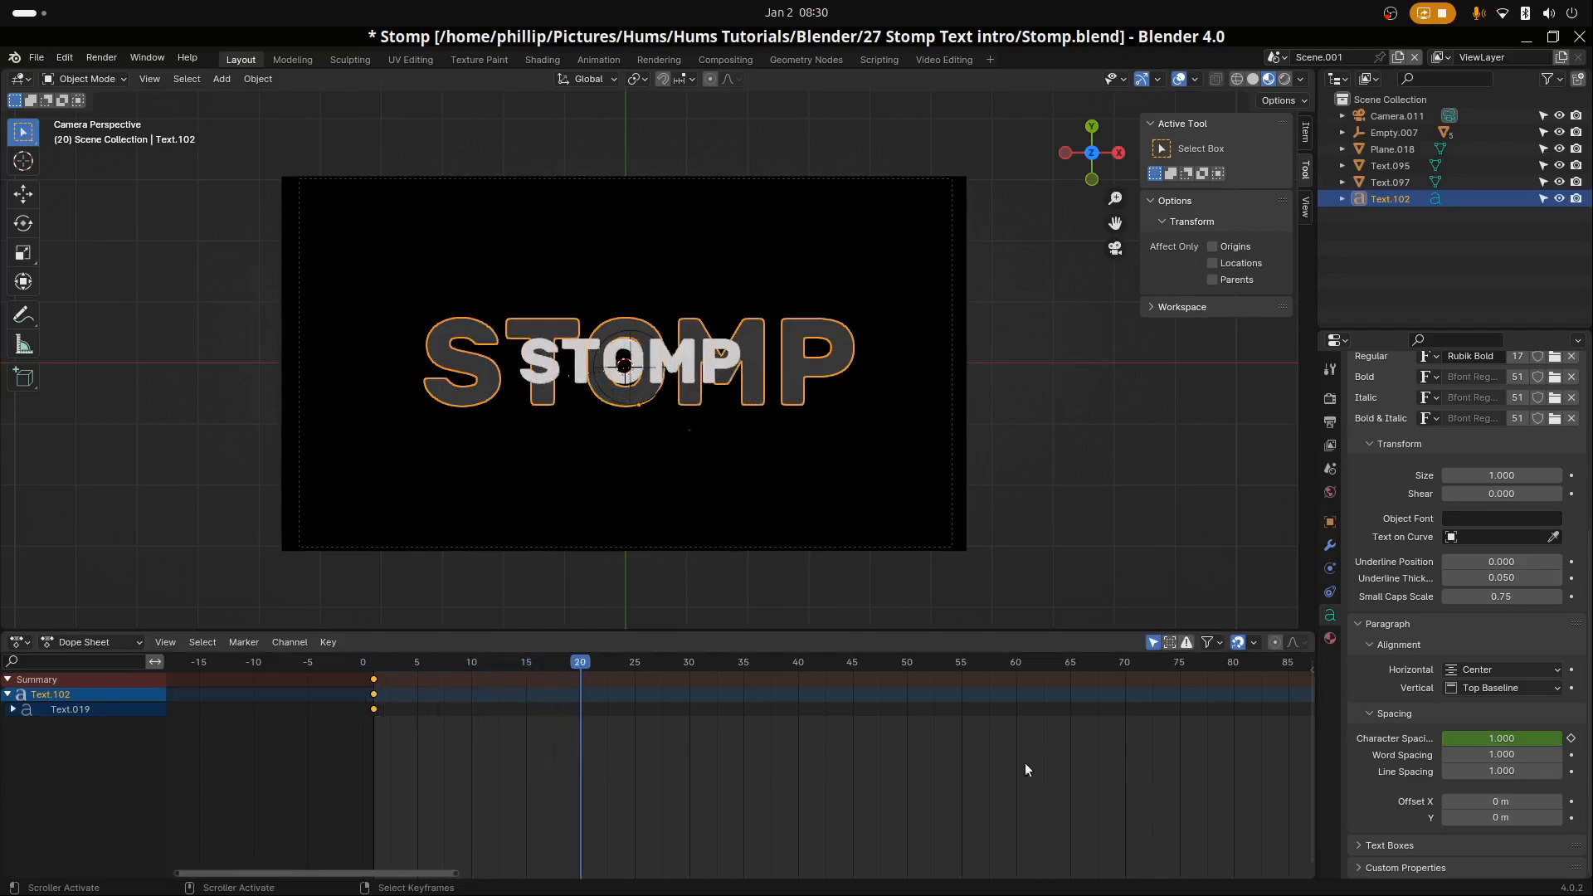
{"action": "left_click_drag", "start_coordinate": [1472, 740], "coordinate": [1499, 739]}
{"action": "right_click", "coordinate": [1478, 745]}
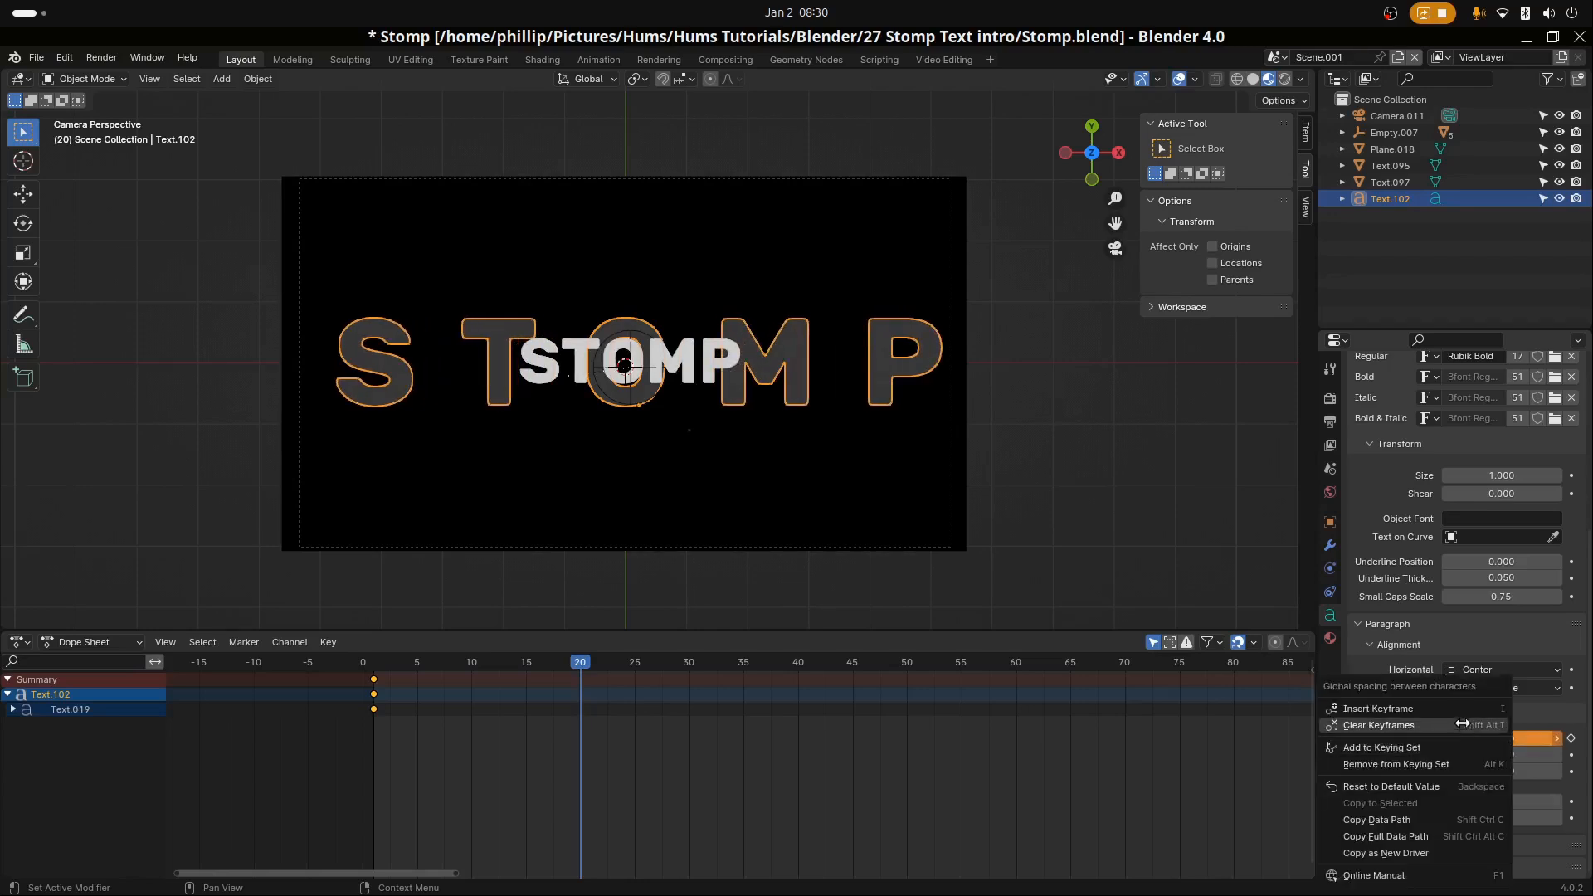
{"action": "left_click", "coordinate": [1465, 705]}
Nudge the large STOMP text about -0.08 m along X to recentre the spread letters
{"action": "key", "text": "g"}
{"action": "key", "text": "x"}
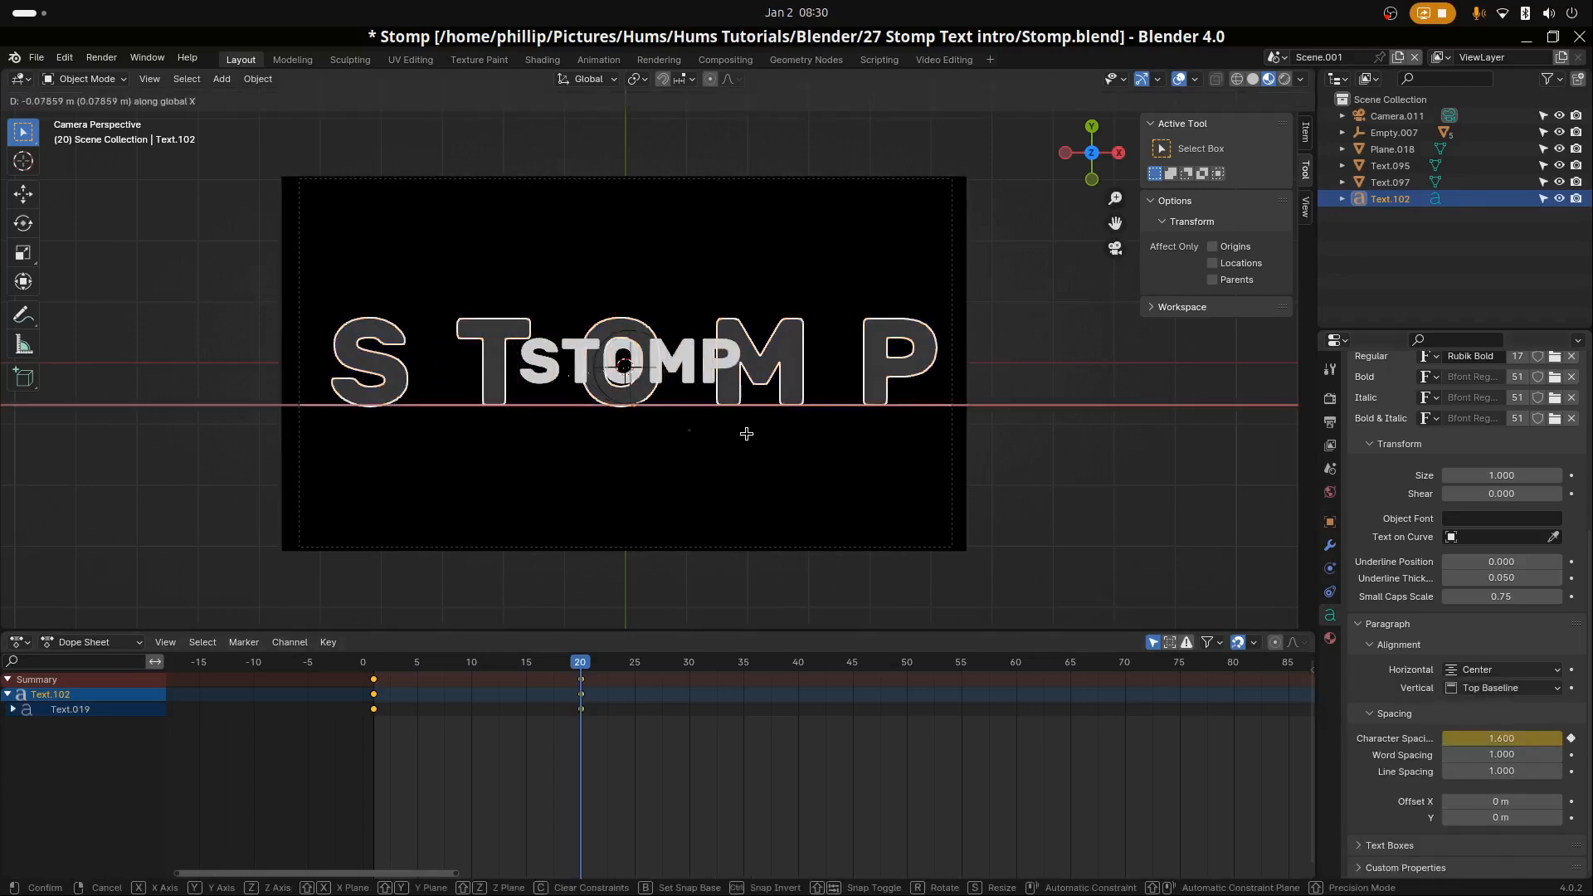
{"action": "left_click", "coordinate": [744, 434]}
Play the animation from the start to check the spreading of the large text
{"action": "left_click", "coordinate": [477, 716]}
{"action": "key", "text": "space"}
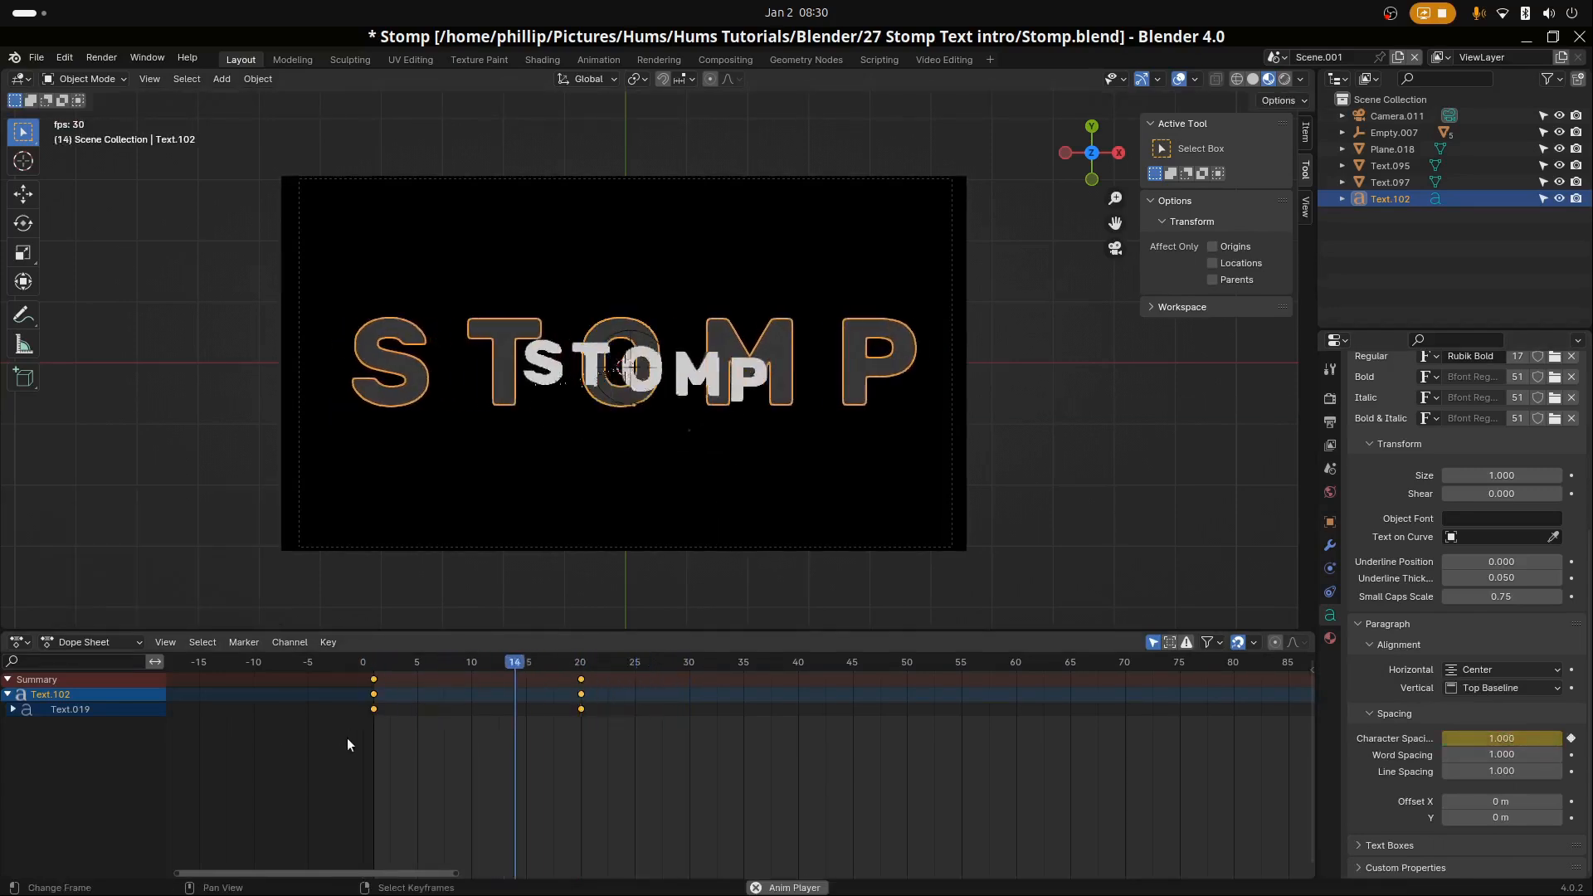
{"action": "key", "text": "space"}
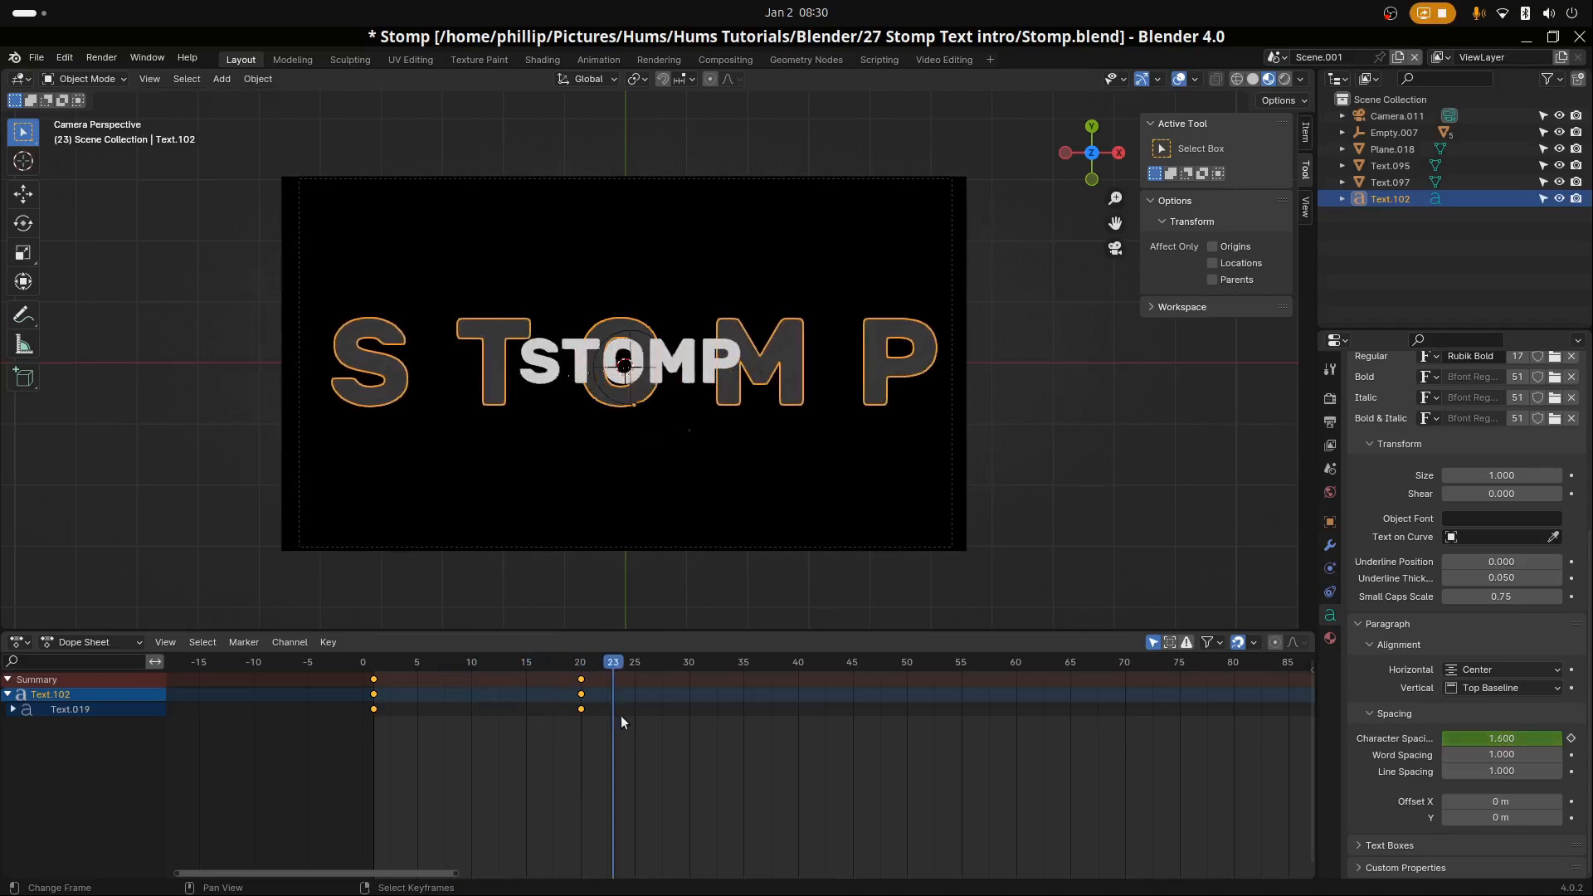
Move the second character spacing keyframe to frame 15 and replay the animation
{"action": "left_click", "coordinate": [532, 739]}
{"action": "key", "text": "space"}
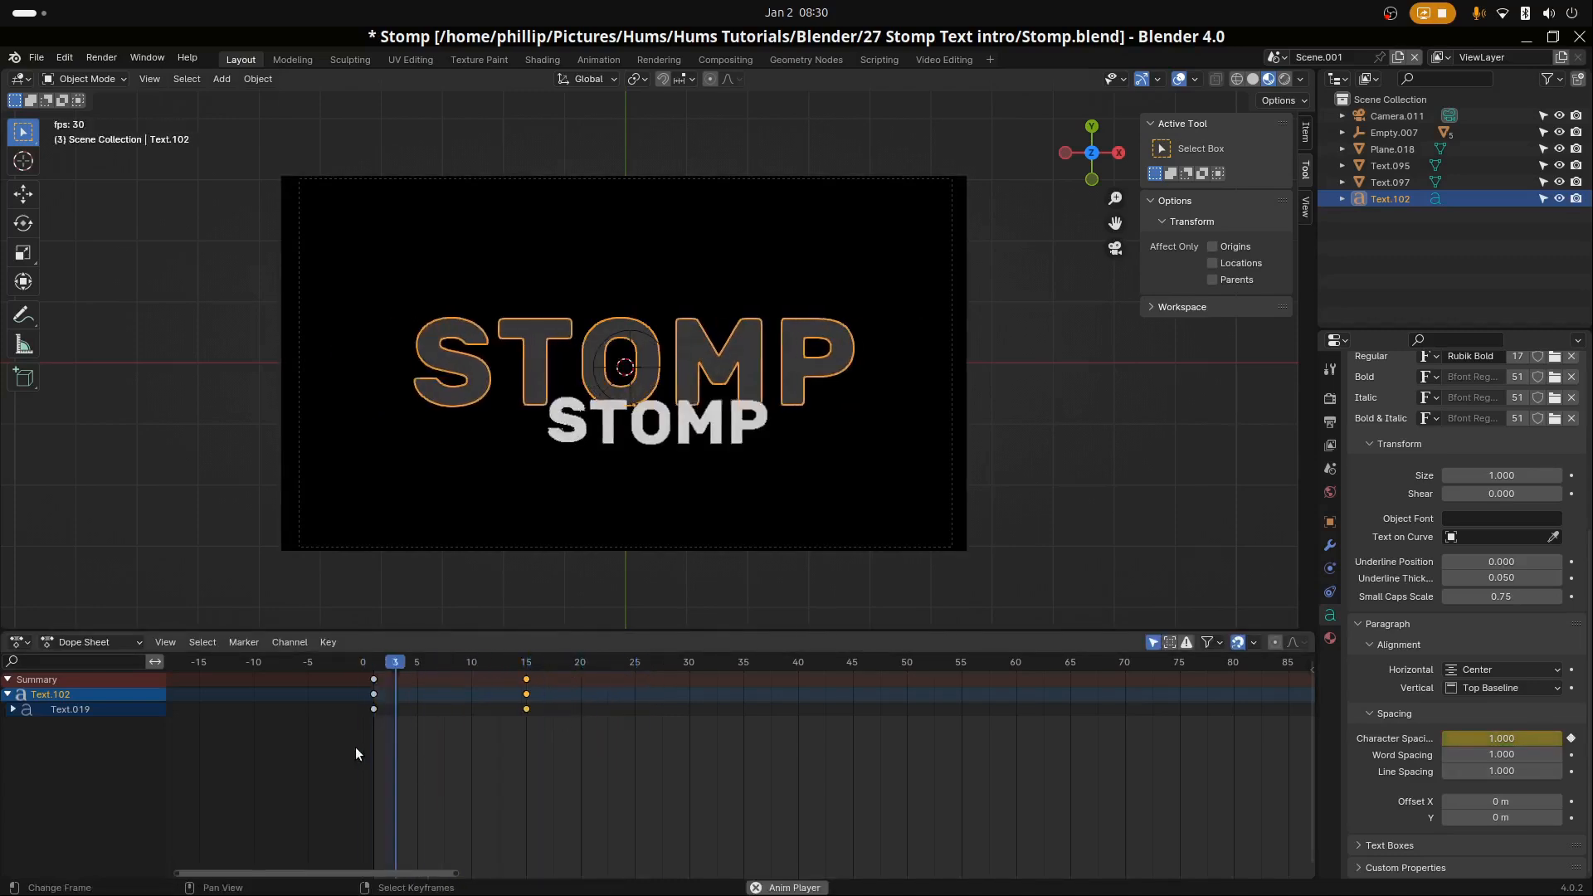
{"action": "key", "text": "space"}
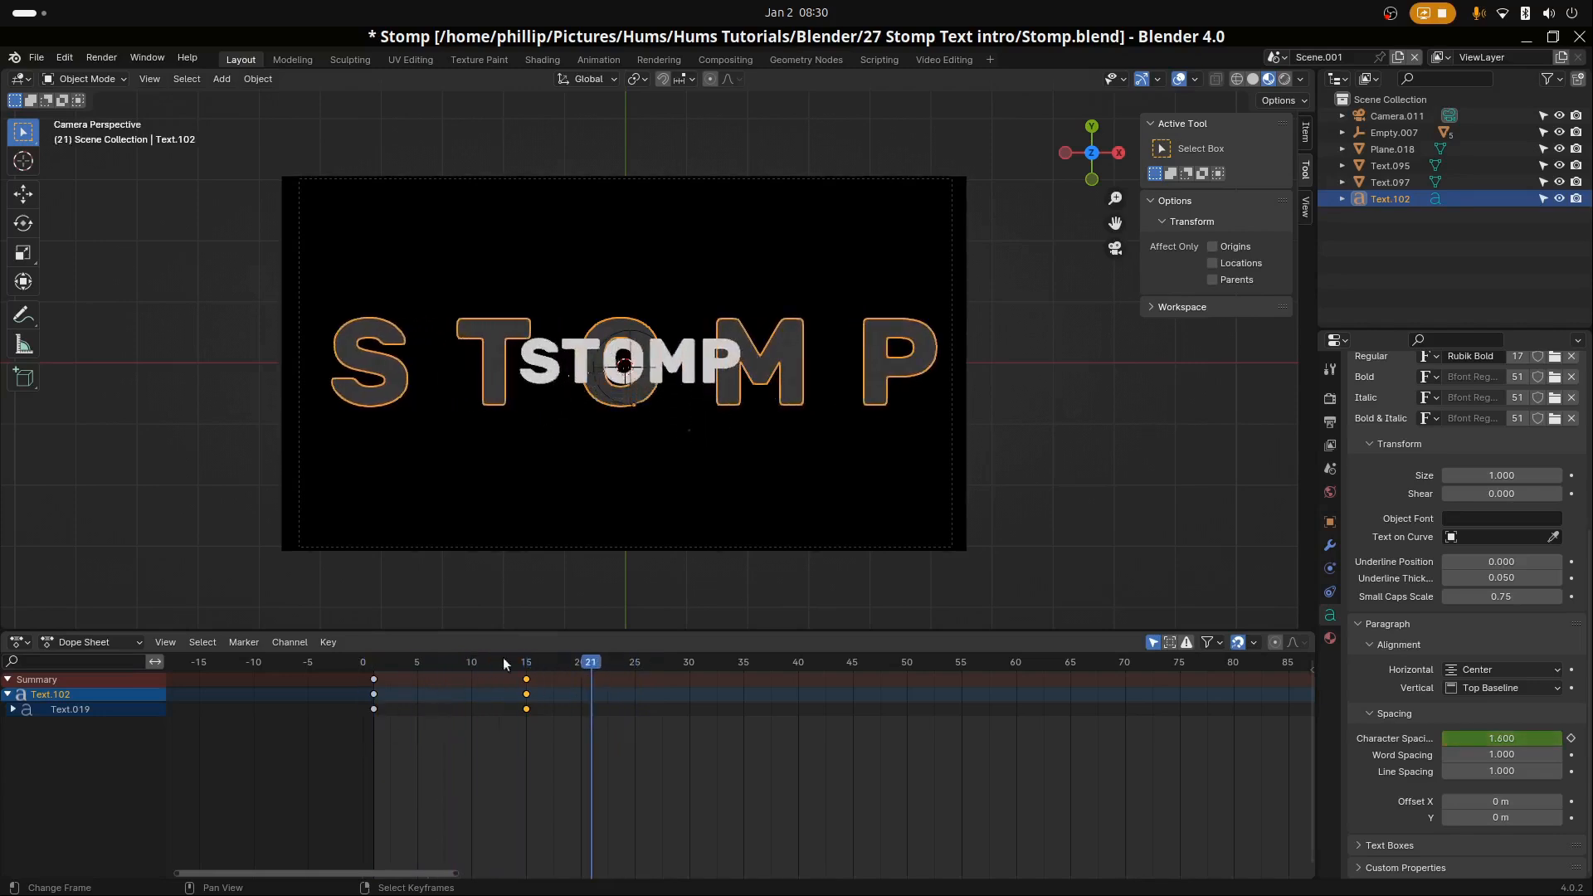
Select the small letters together with the large text and try to scale their keyframes closer together from frame 0
{"action": "key", "text": "Home"}
{"action": "left_click", "coordinate": [495, 390], "text": "shift"}
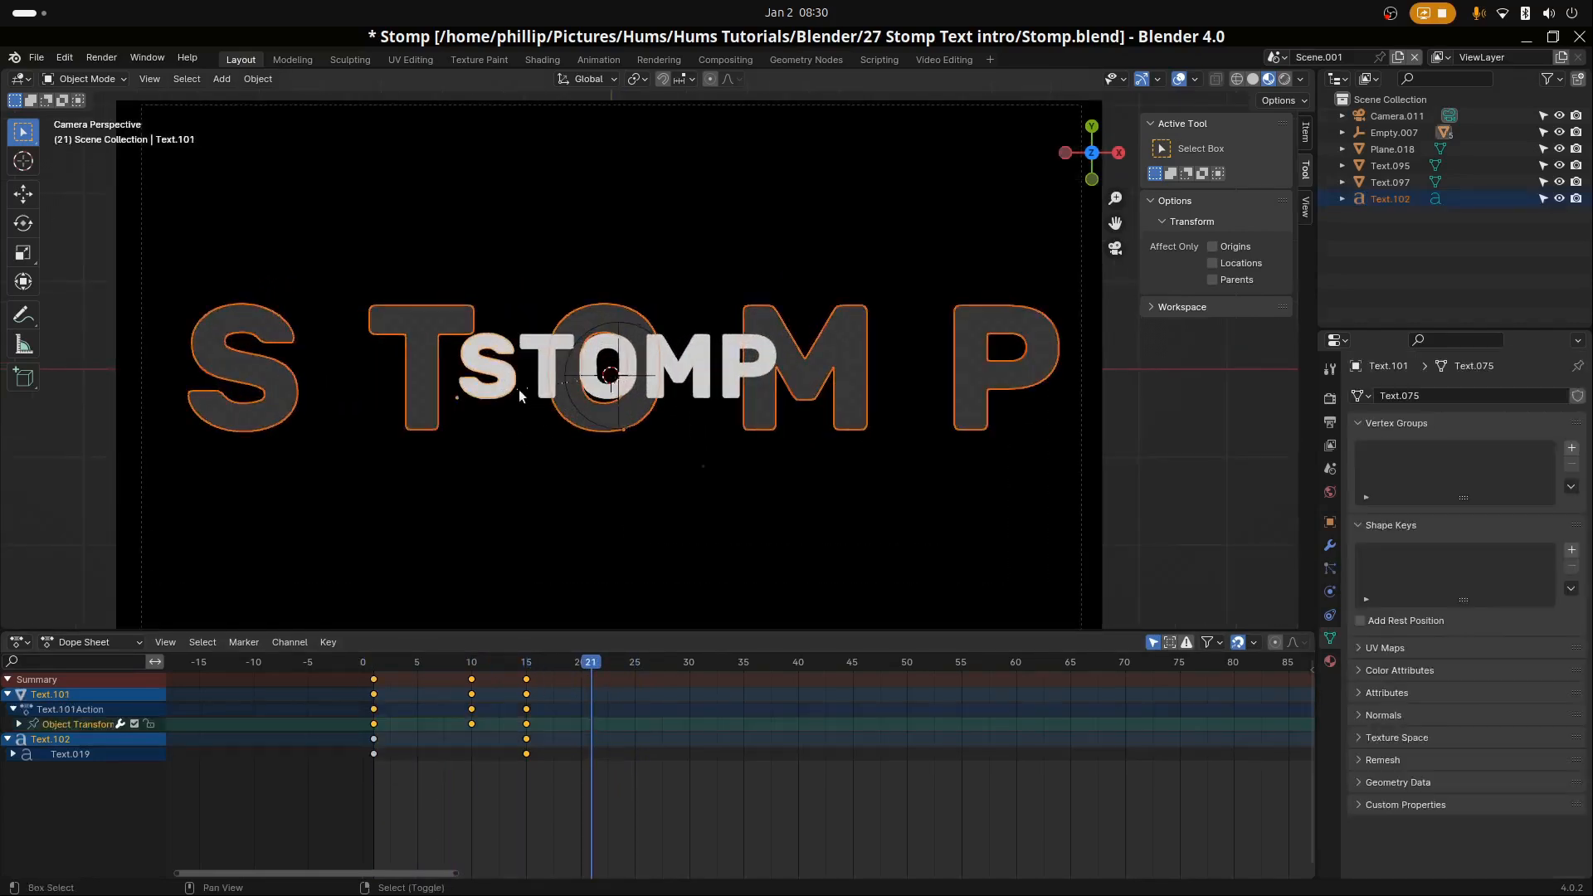
{"action": "key", "text": "shift+d"}
{"action": "left_click", "coordinate": [629, 387], "text": "shift"}
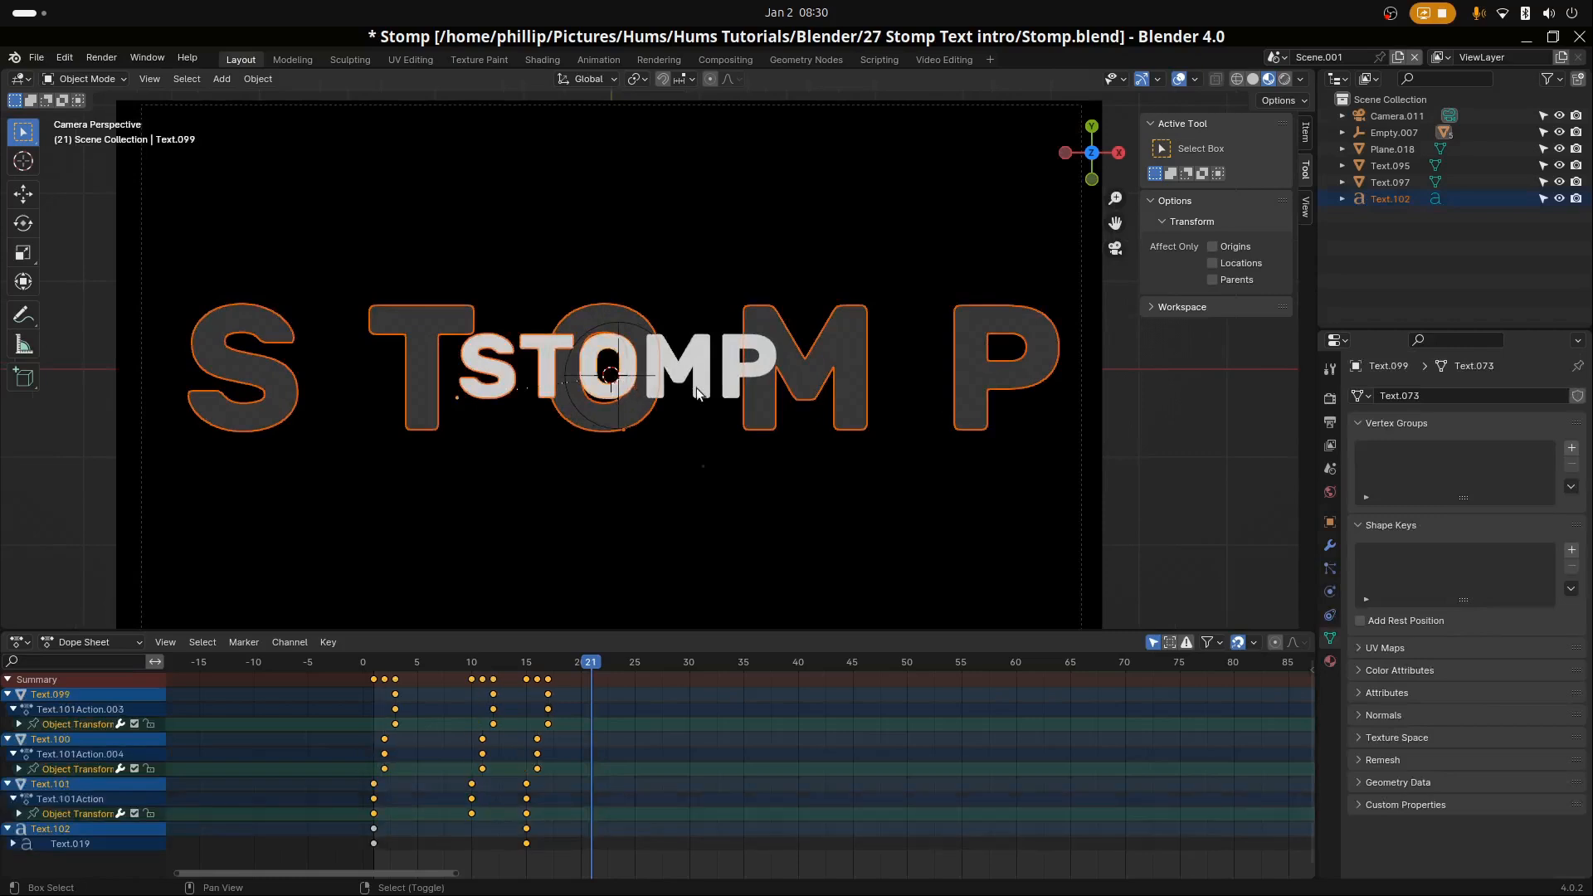
{"action": "left_click", "coordinate": [696, 386], "text": "shift"}
{"action": "left_click", "coordinate": [734, 387], "text": "shift"}
{"action": "scroll", "coordinate": [687, 745], "scroll_direction": "down", "scroll_amount": 3}
{"action": "scroll", "coordinate": [687, 744], "scroll_direction": "down", "scroll_amount": 2}
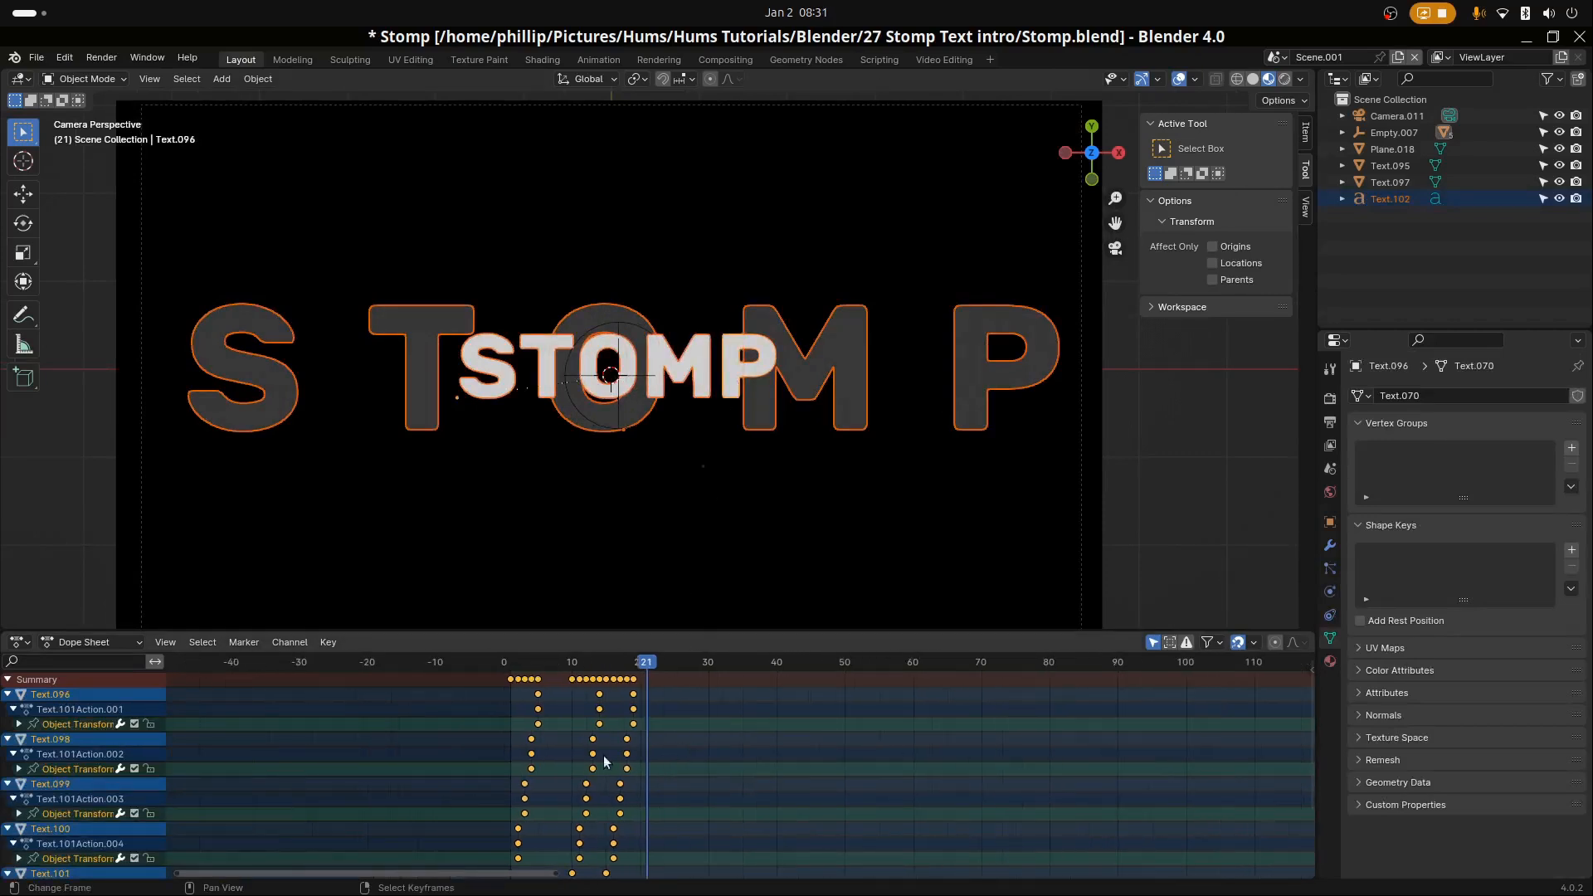
{"action": "key", "text": "shift+Left"}
{"action": "key", "text": "s"}
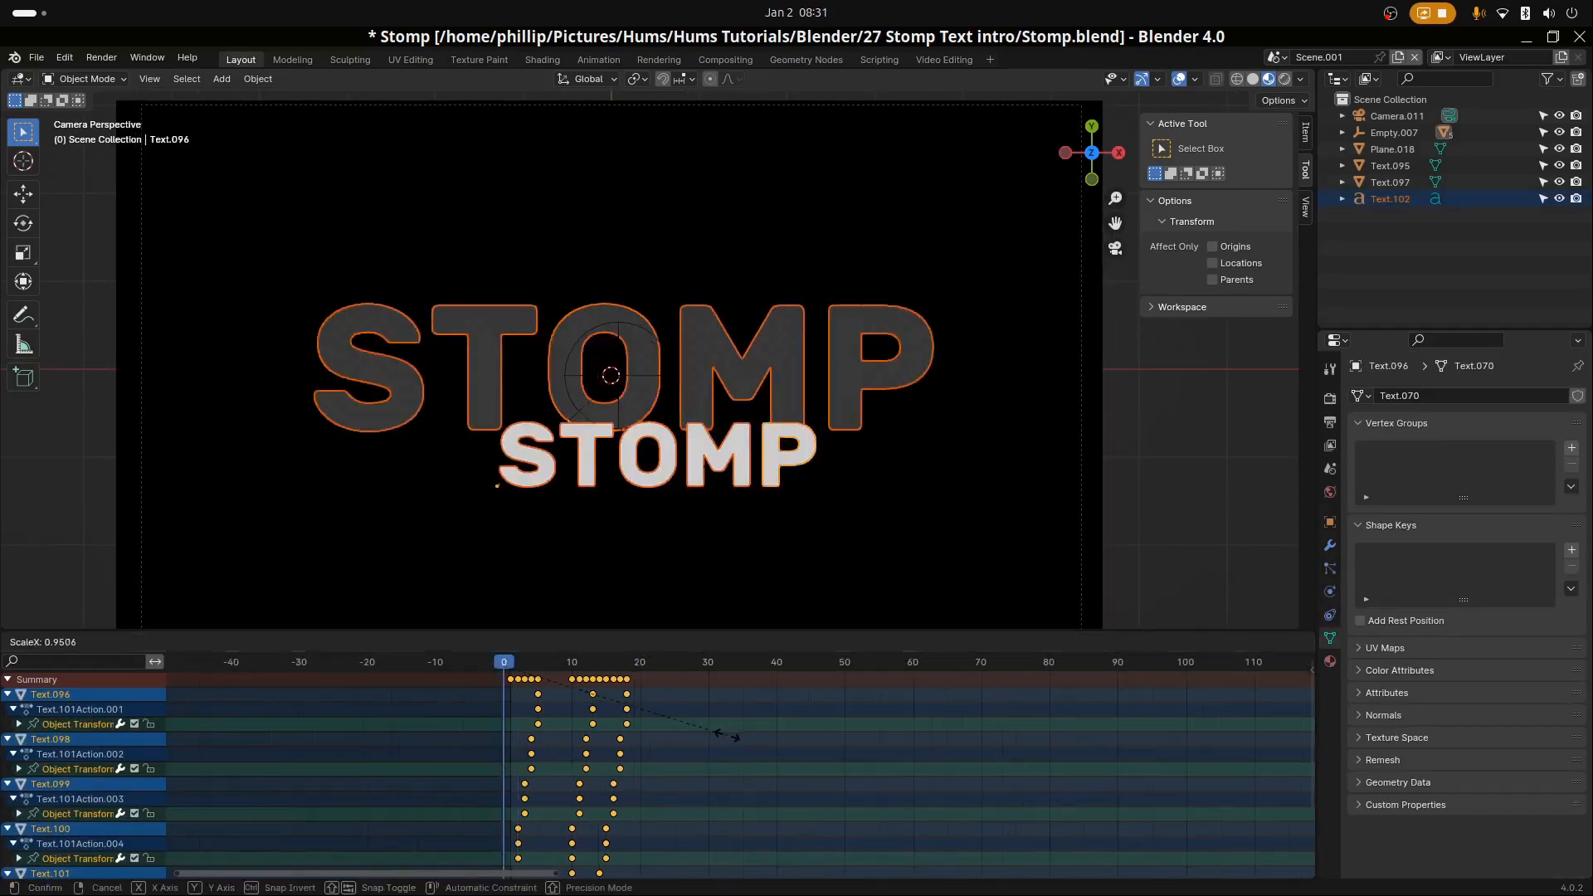
{"action": "left_click", "coordinate": [705, 744]}
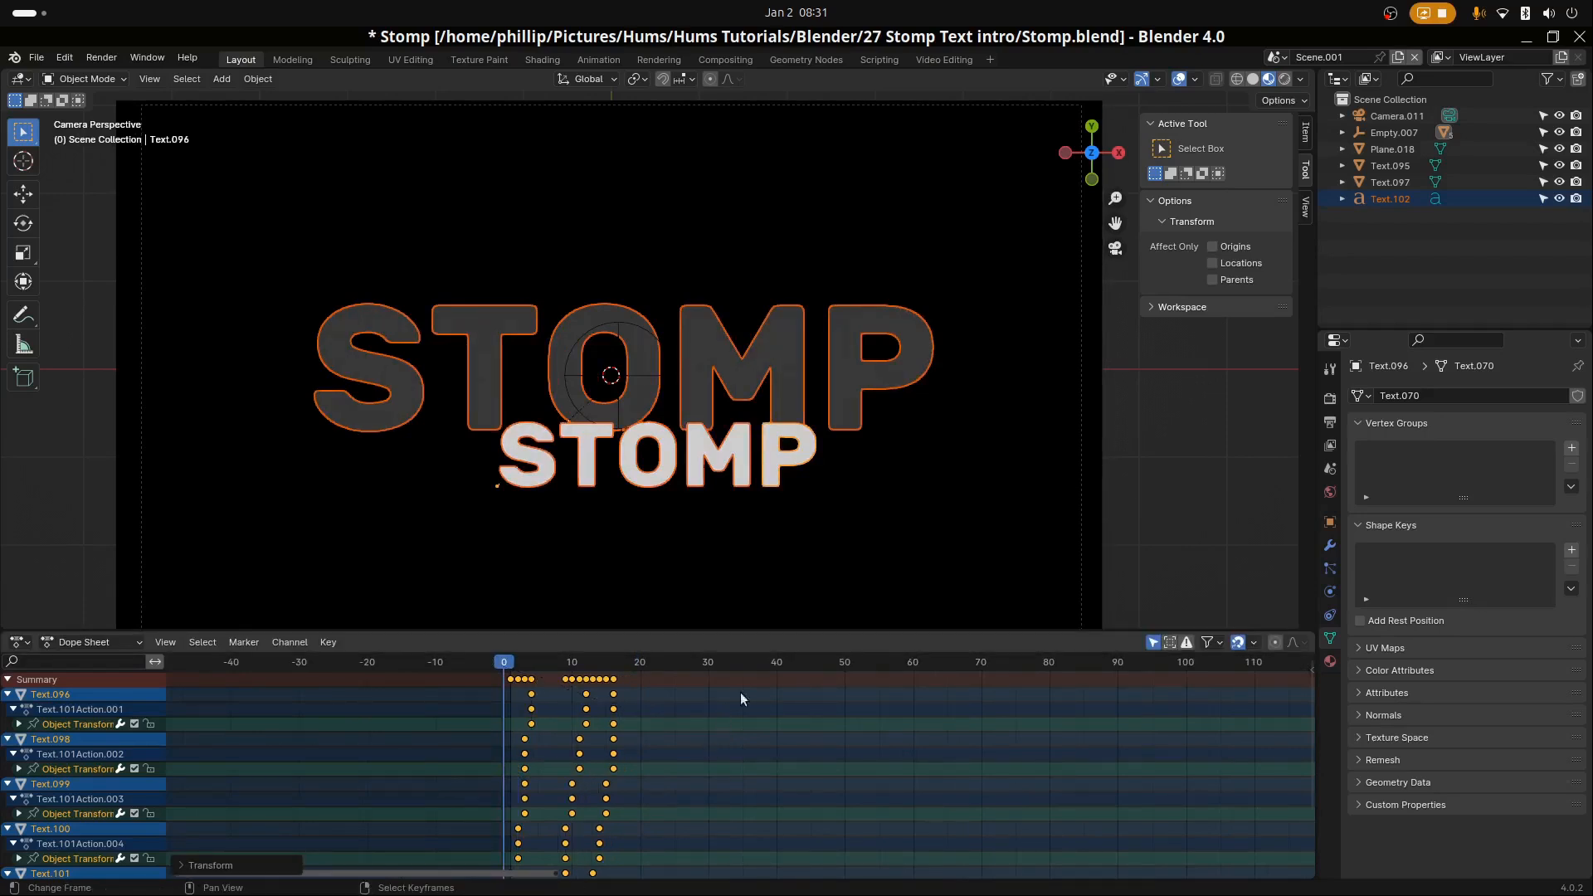
Show the keyframes of all objects instead of only the selected ones, deselect everything, and play the animation
{"action": "left_click", "coordinate": [564, 589]}
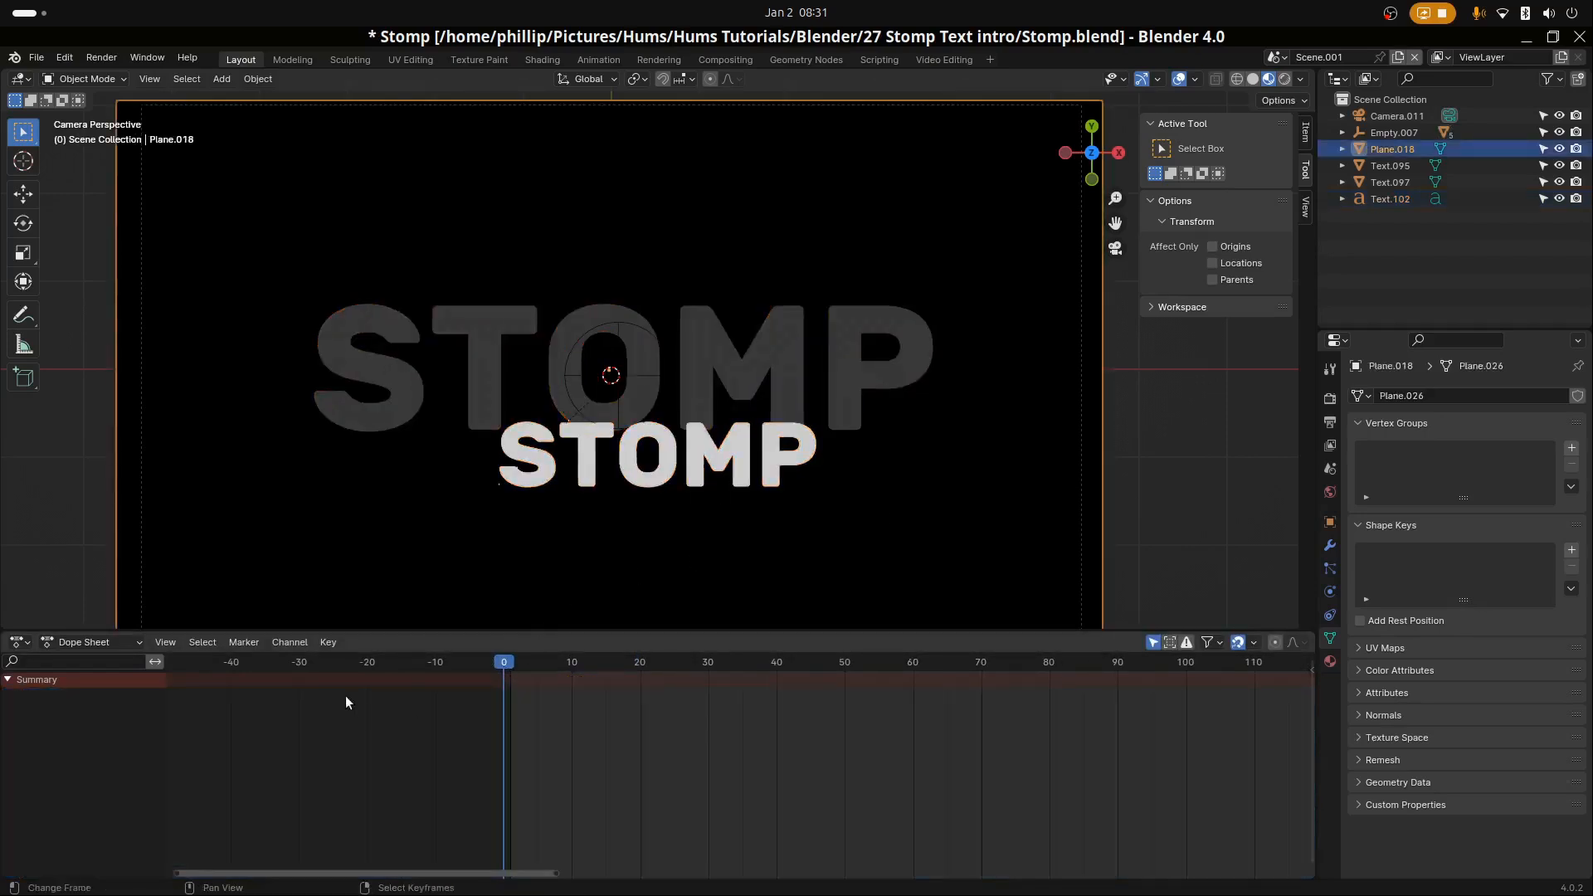
{"action": "left_click", "coordinate": [1154, 644]}
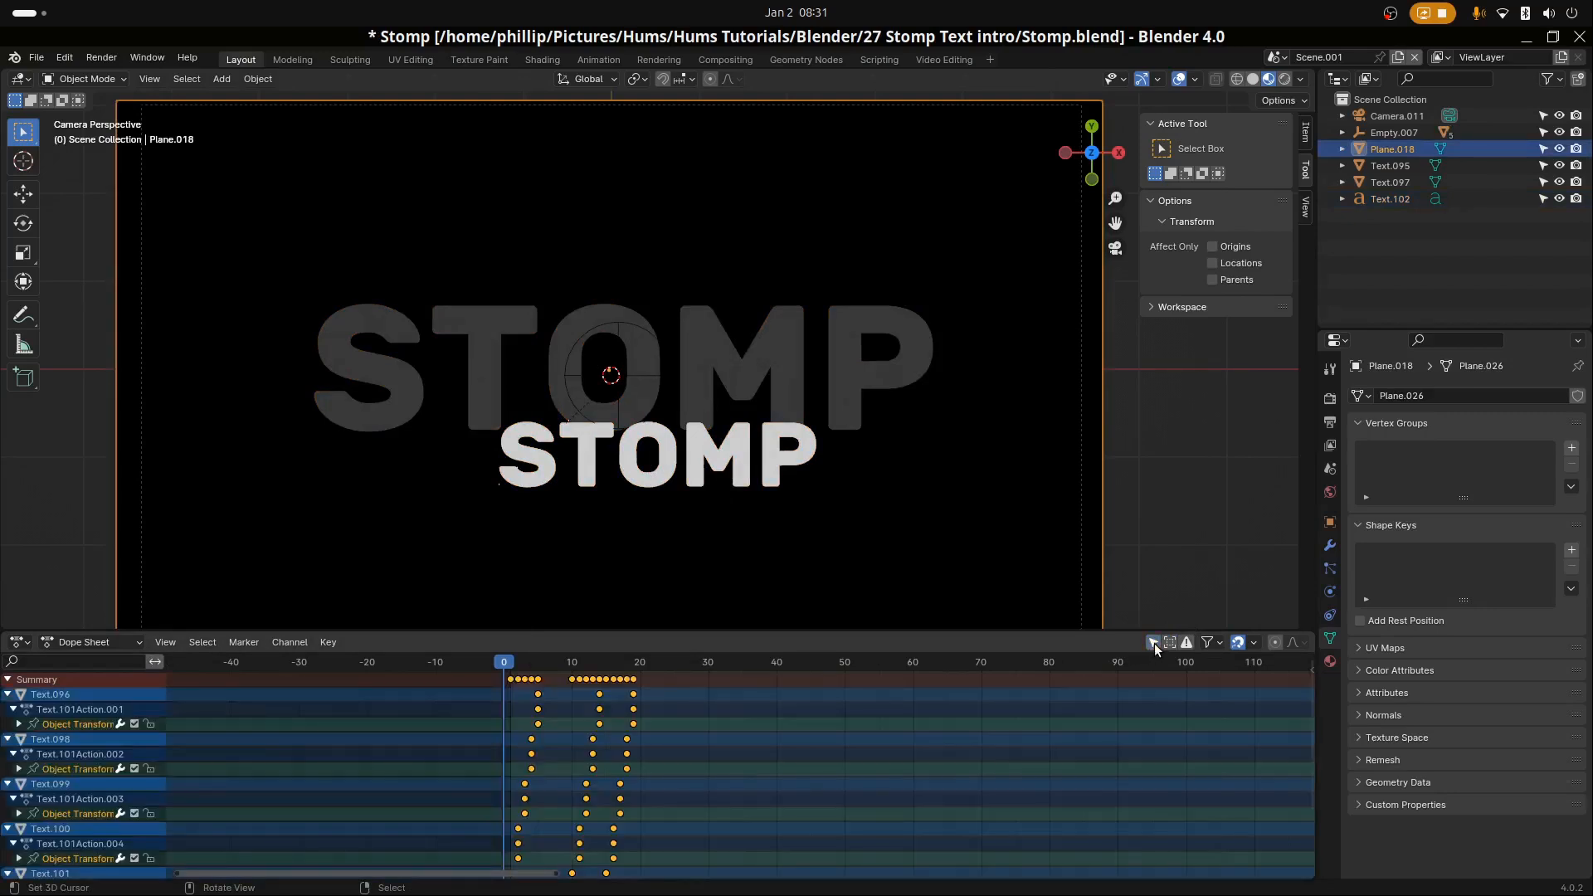
{"action": "scroll", "coordinate": [689, 432], "scroll_direction": "down", "scroll_amount": 2}
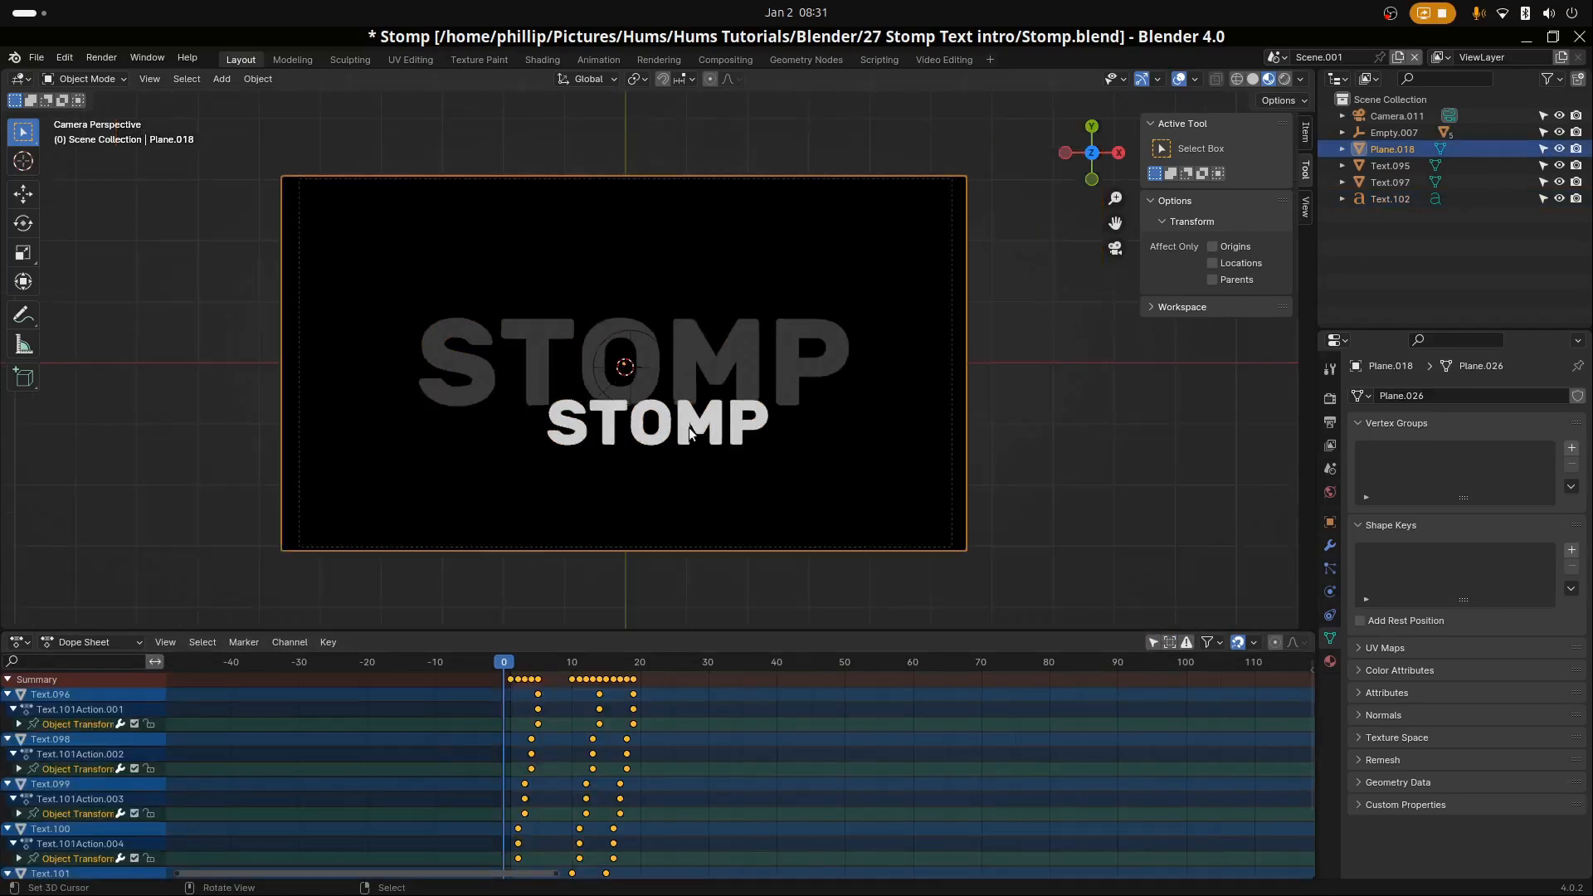
{"action": "scroll", "coordinate": [689, 528], "scroll_direction": "up", "scroll_amount": 1}
{"action": "left_click", "coordinate": [1006, 492]}
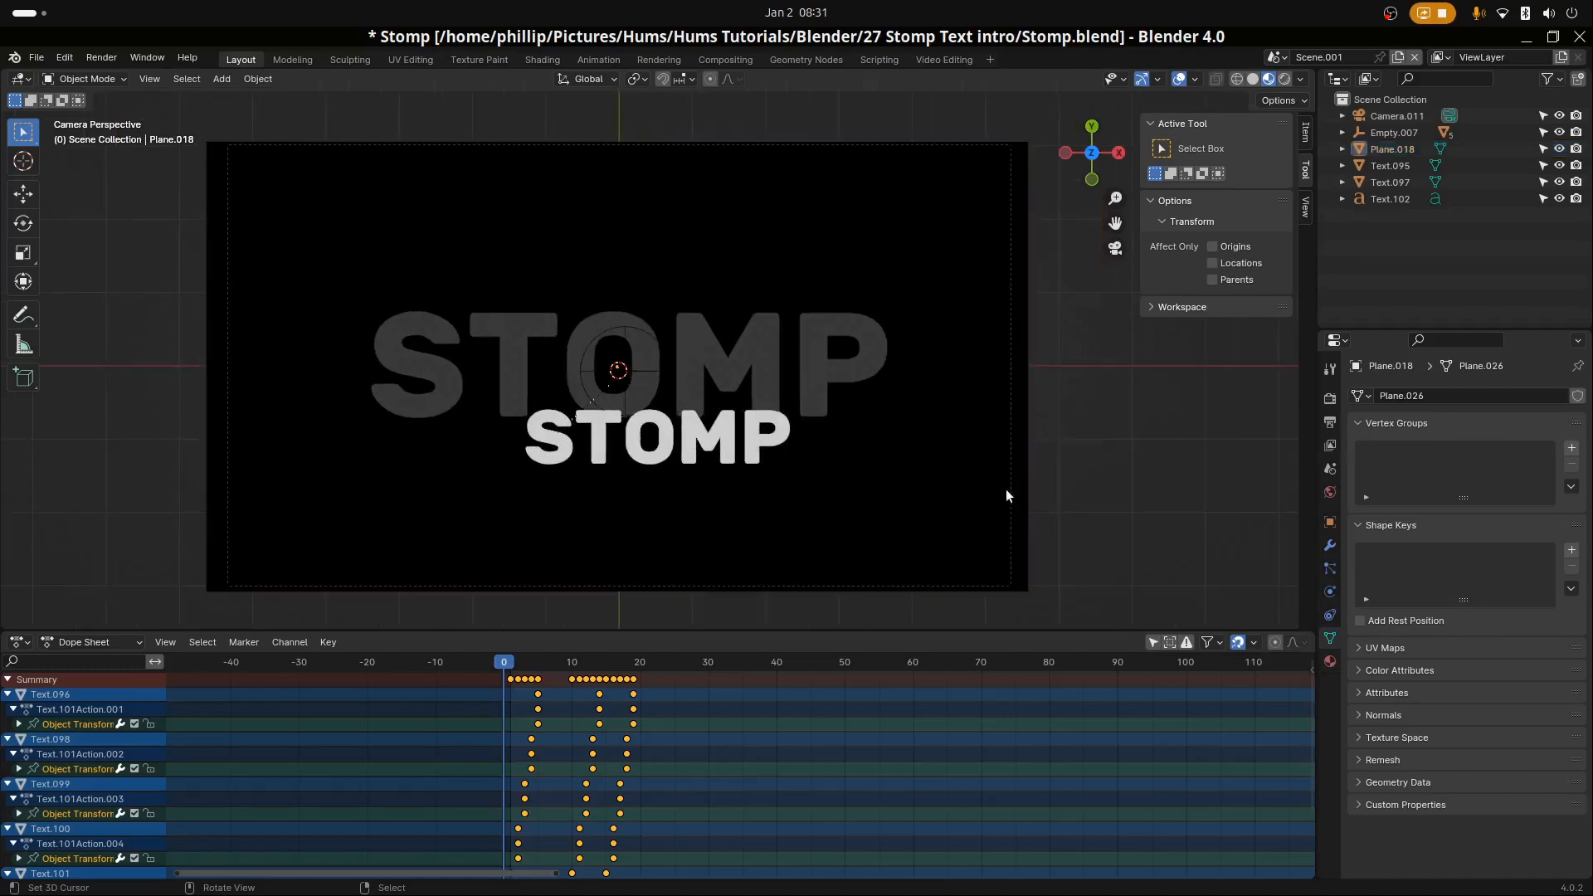
{"action": "key", "text": "space"}
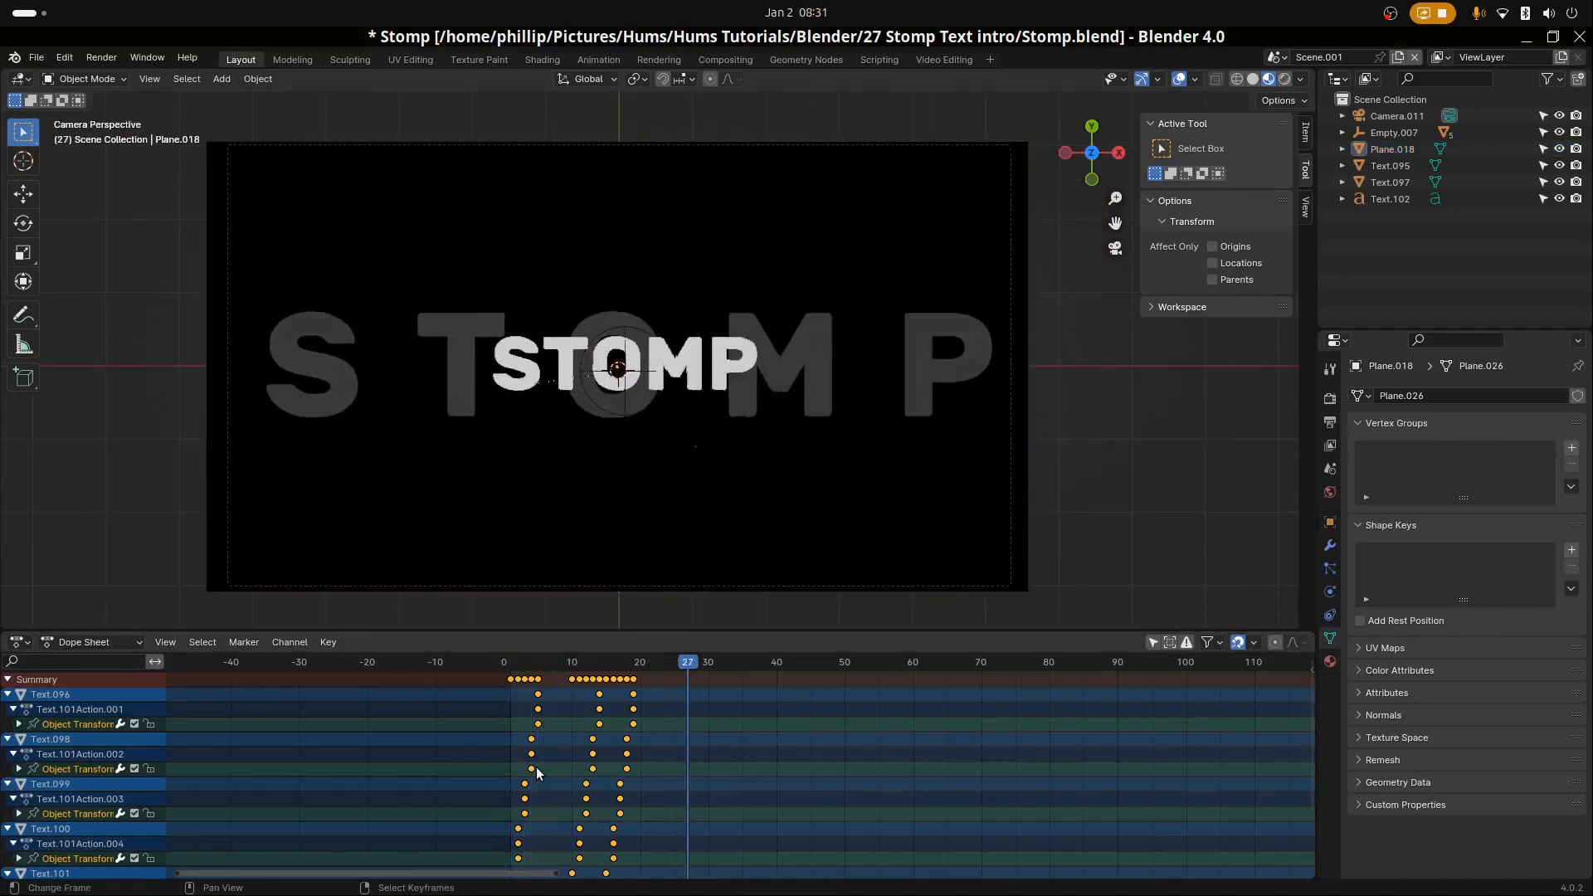
{"action": "key", "text": "space"}
Scale all keyframes closer together around frame 1 to speed up the animation, and play it back
{"action": "left_click", "coordinate": [510, 775]}
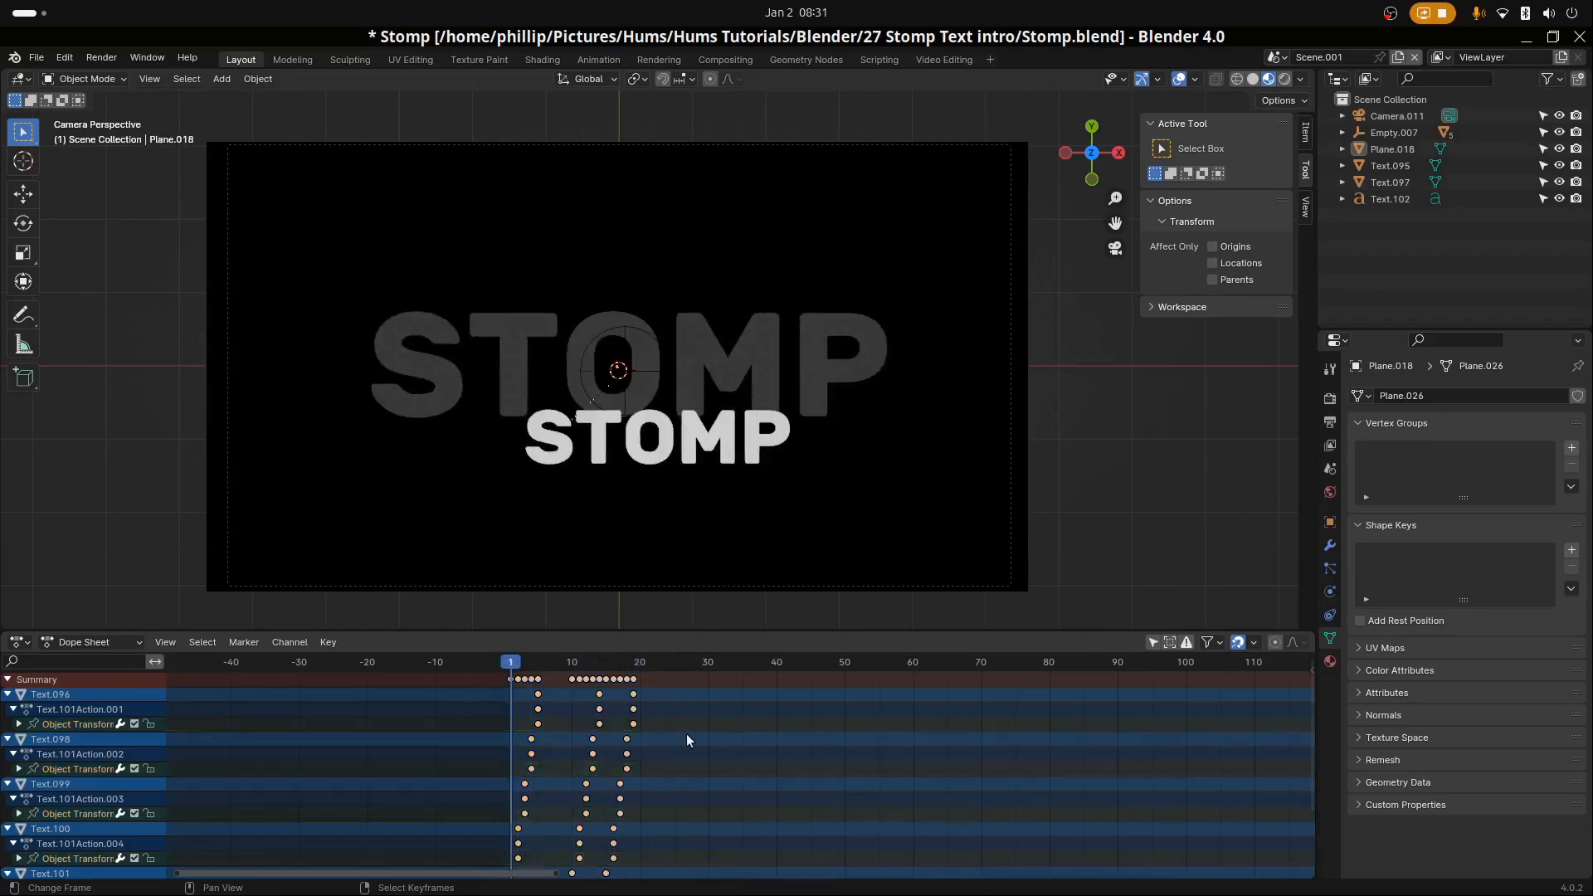
{"action": "key", "text": "s"}
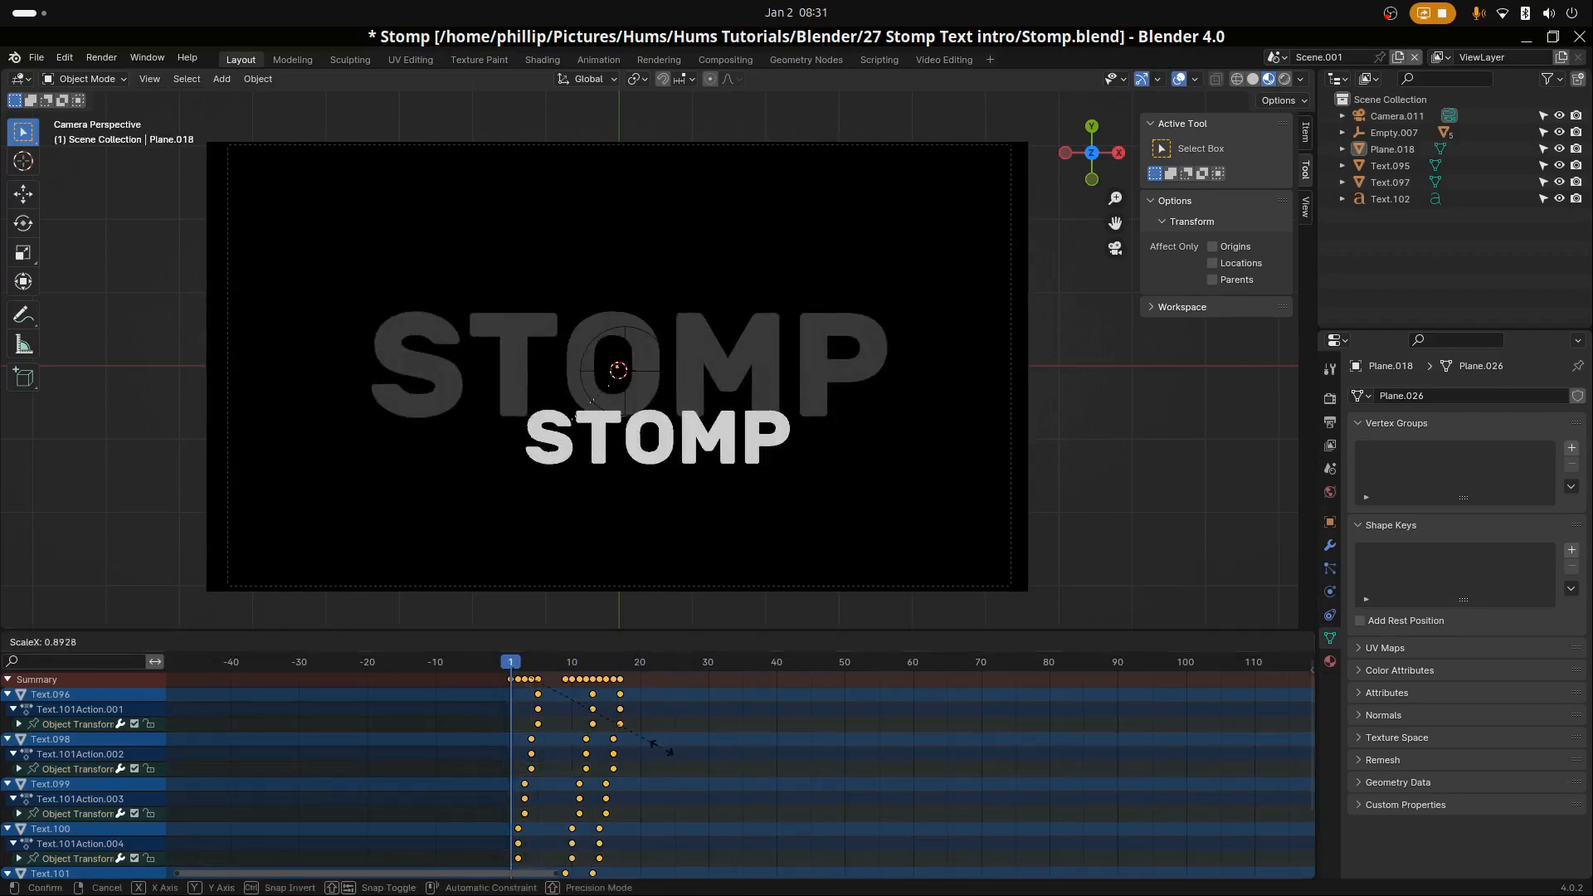
{"action": "left_click", "coordinate": [634, 749]}
{"action": "key", "text": "space"}
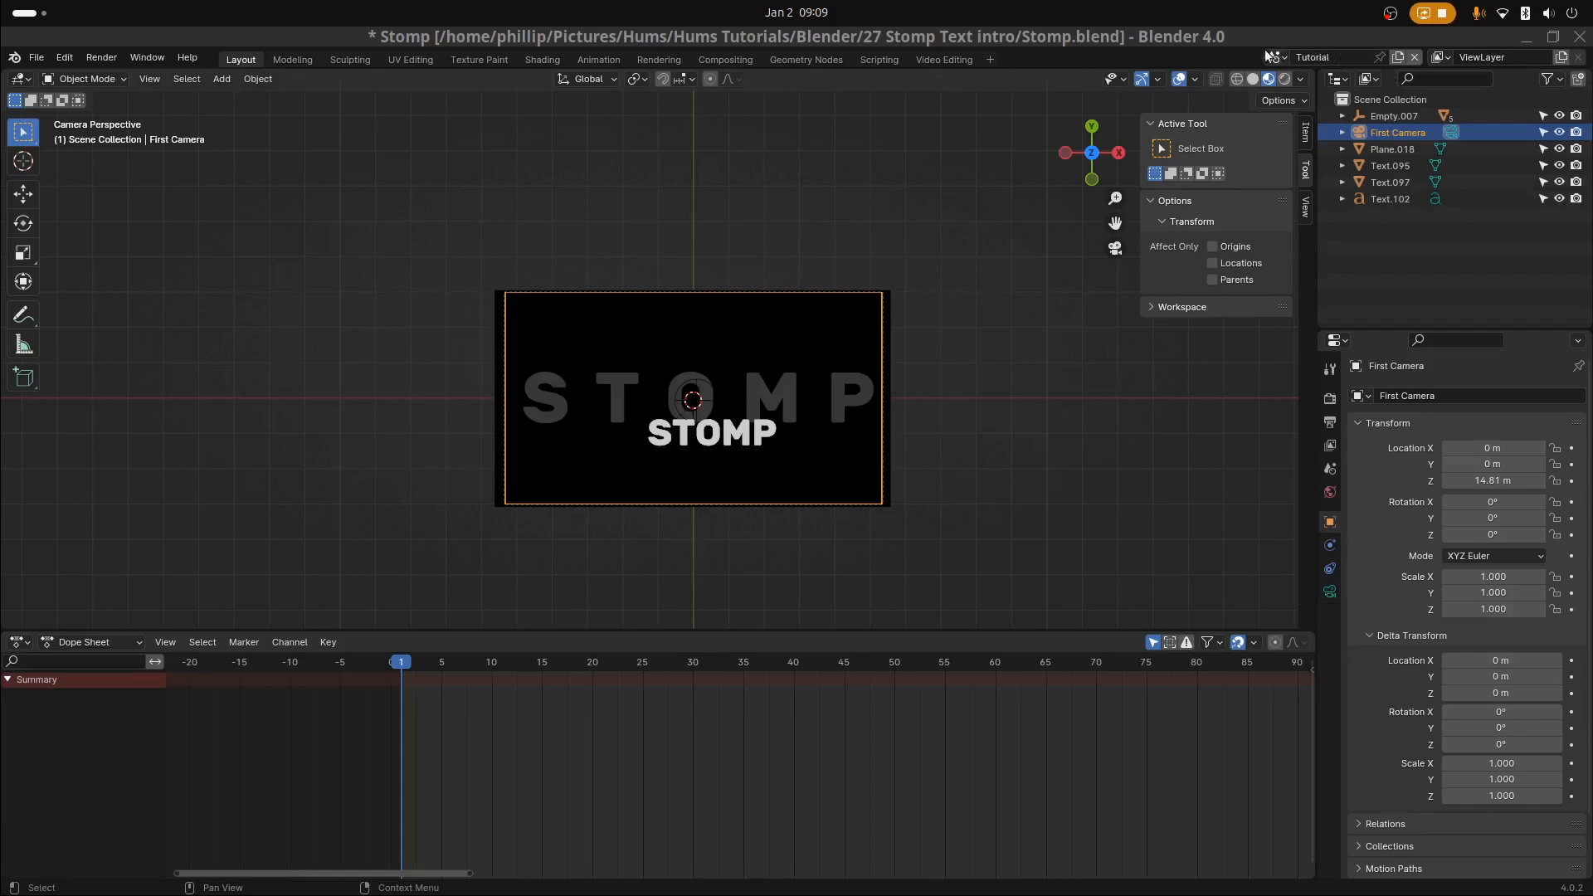
{"action": "left_click", "coordinate": [1278, 57]}
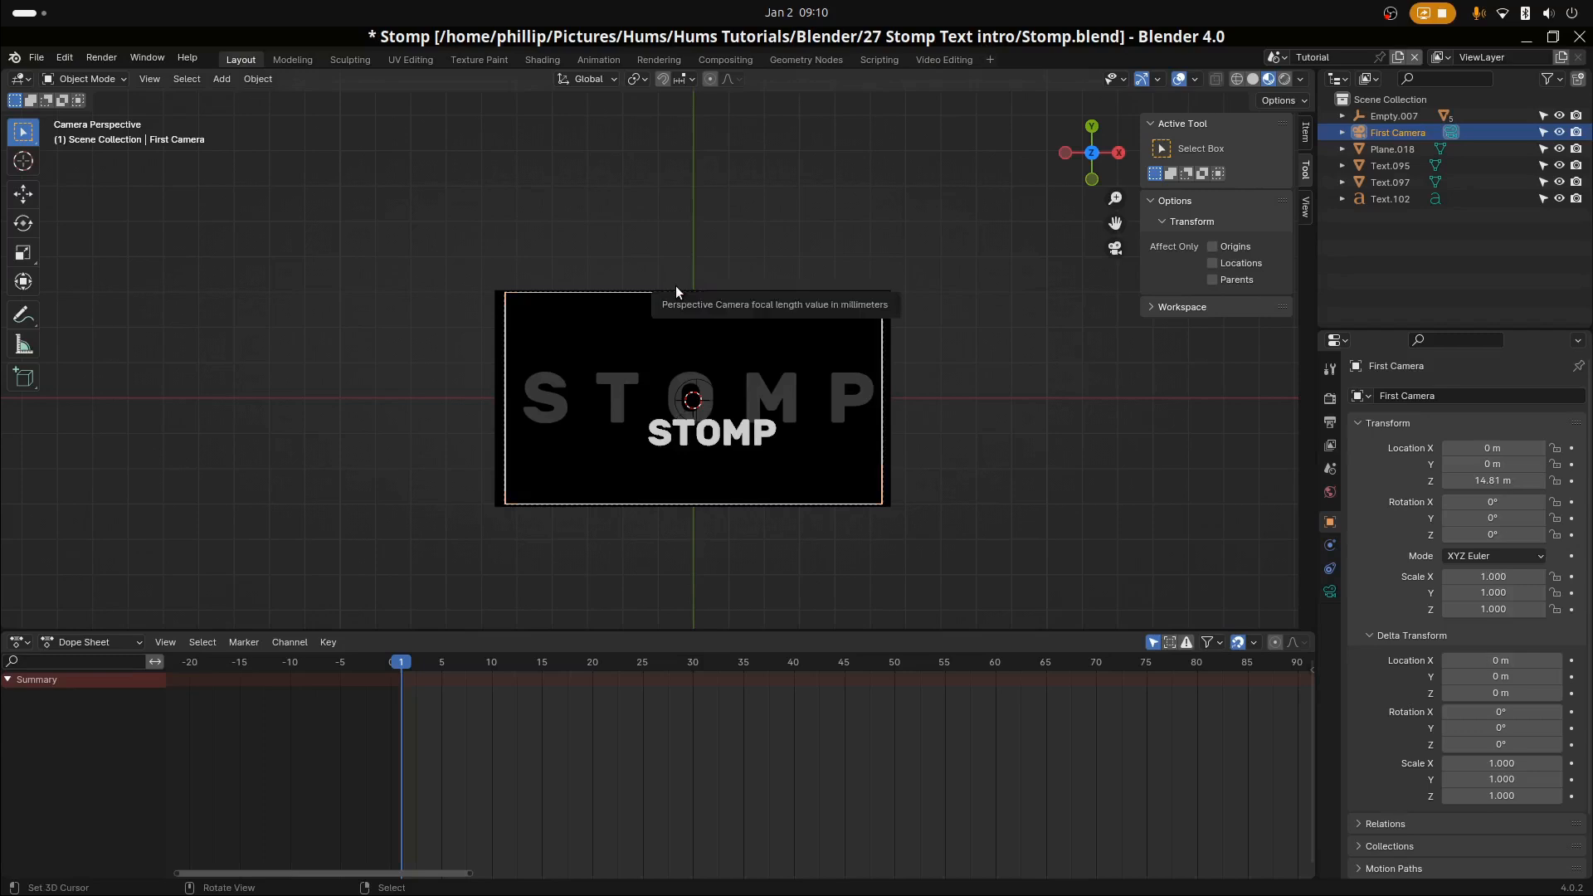
{"action": "key", "text": "F2"}
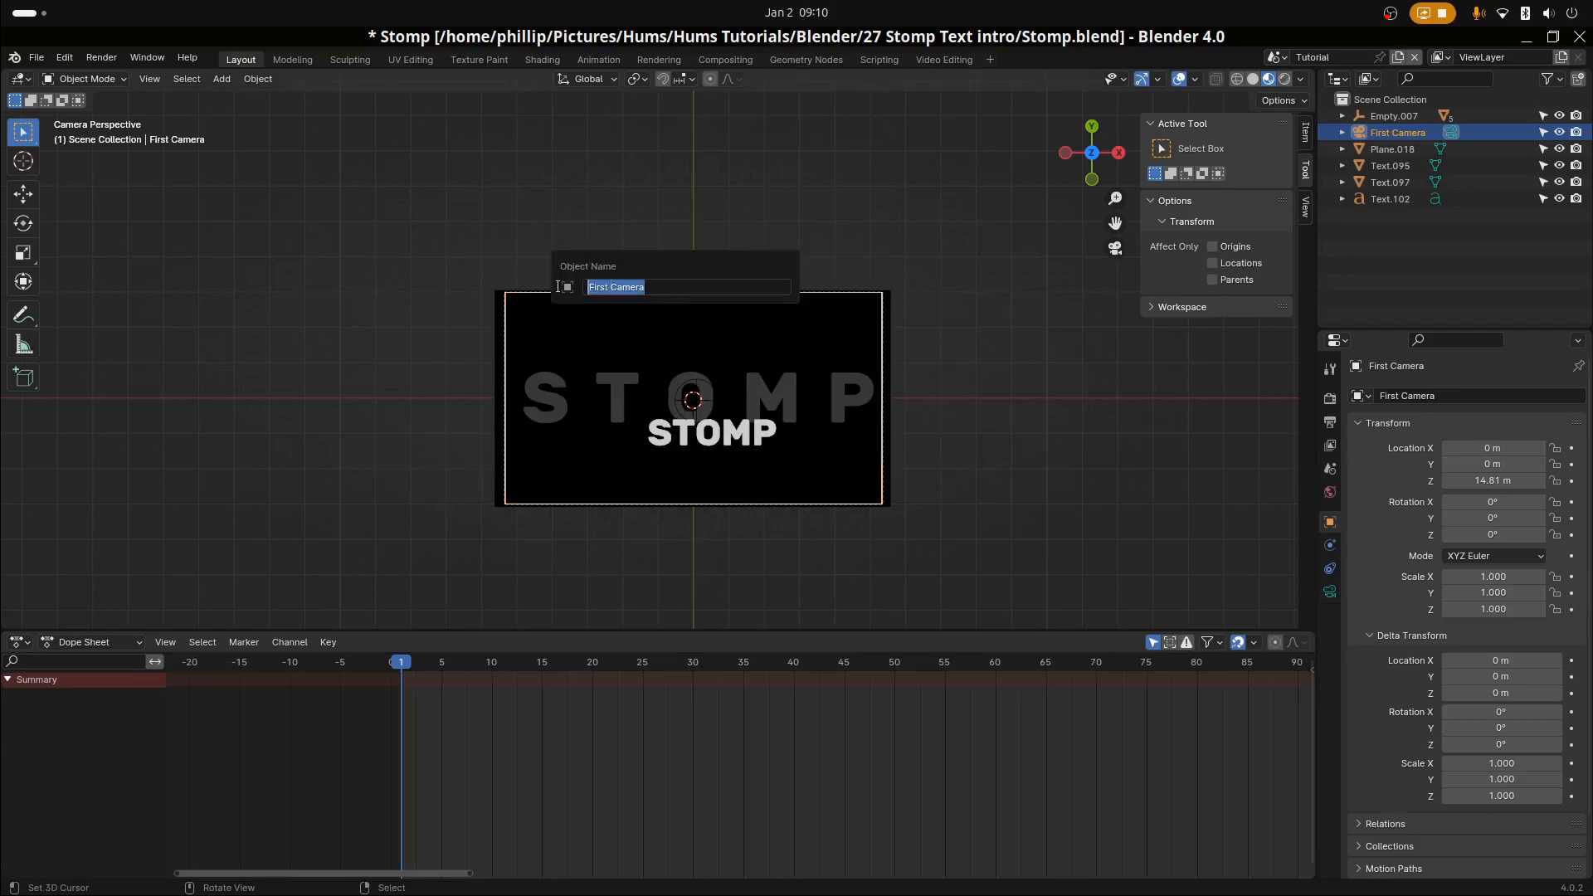
{"action": "left_click", "coordinate": [689, 290]}
{"action": "left_click_drag", "start_coordinate": [683, 282], "coordinate": [582, 286]}
{"action": "left_click", "coordinate": [473, 296]}
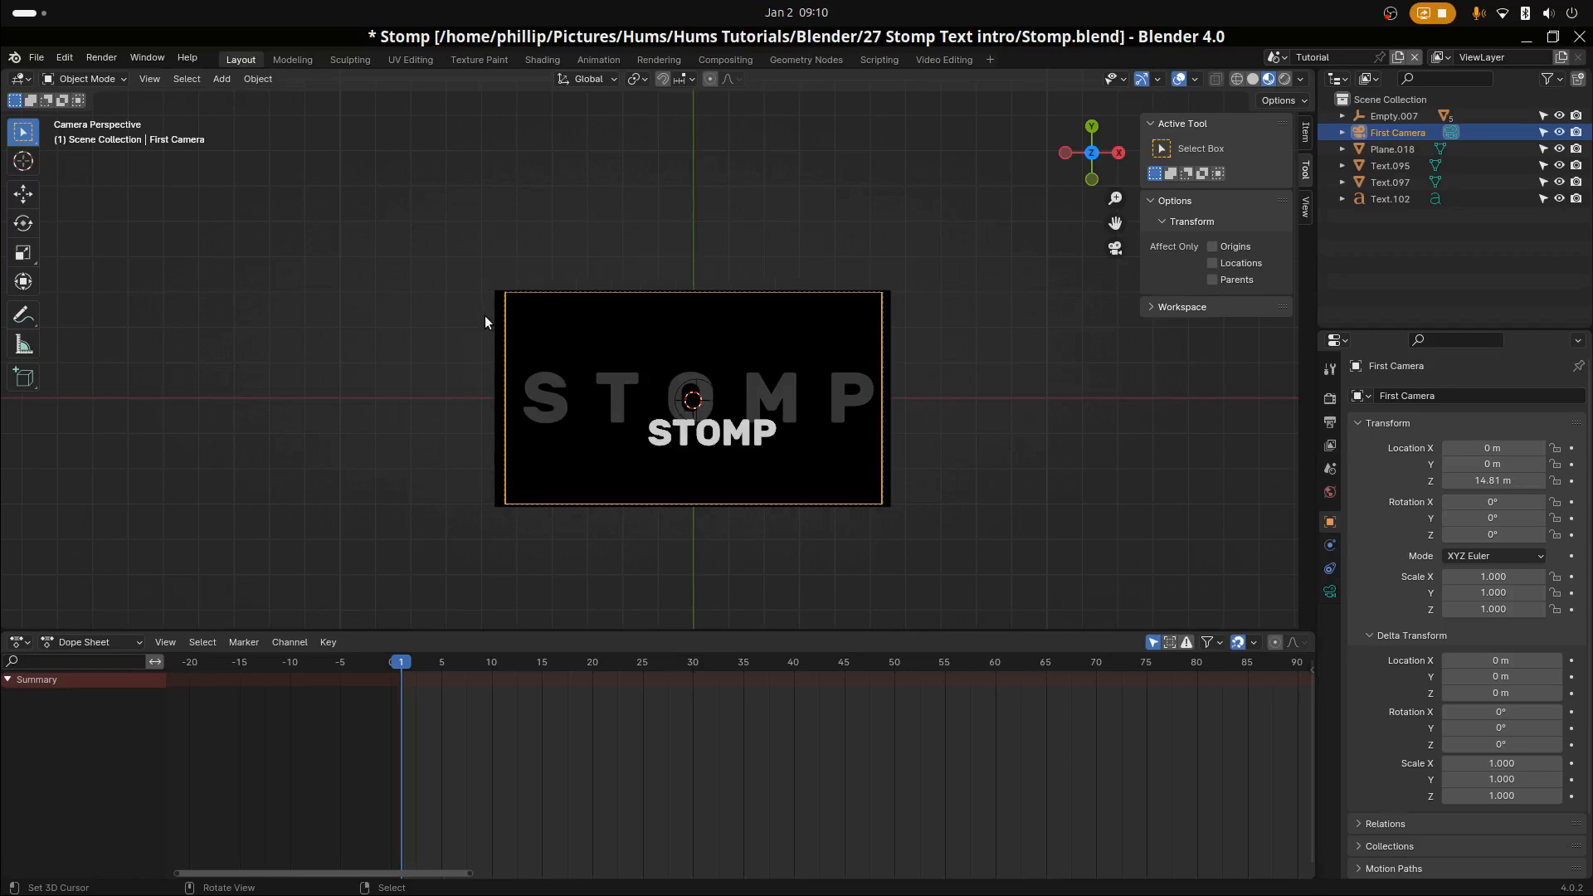
{"action": "key", "text": "KP_0"}
{"action": "key", "text": "KP_0"}
{"action": "key", "text": "KP_0"}
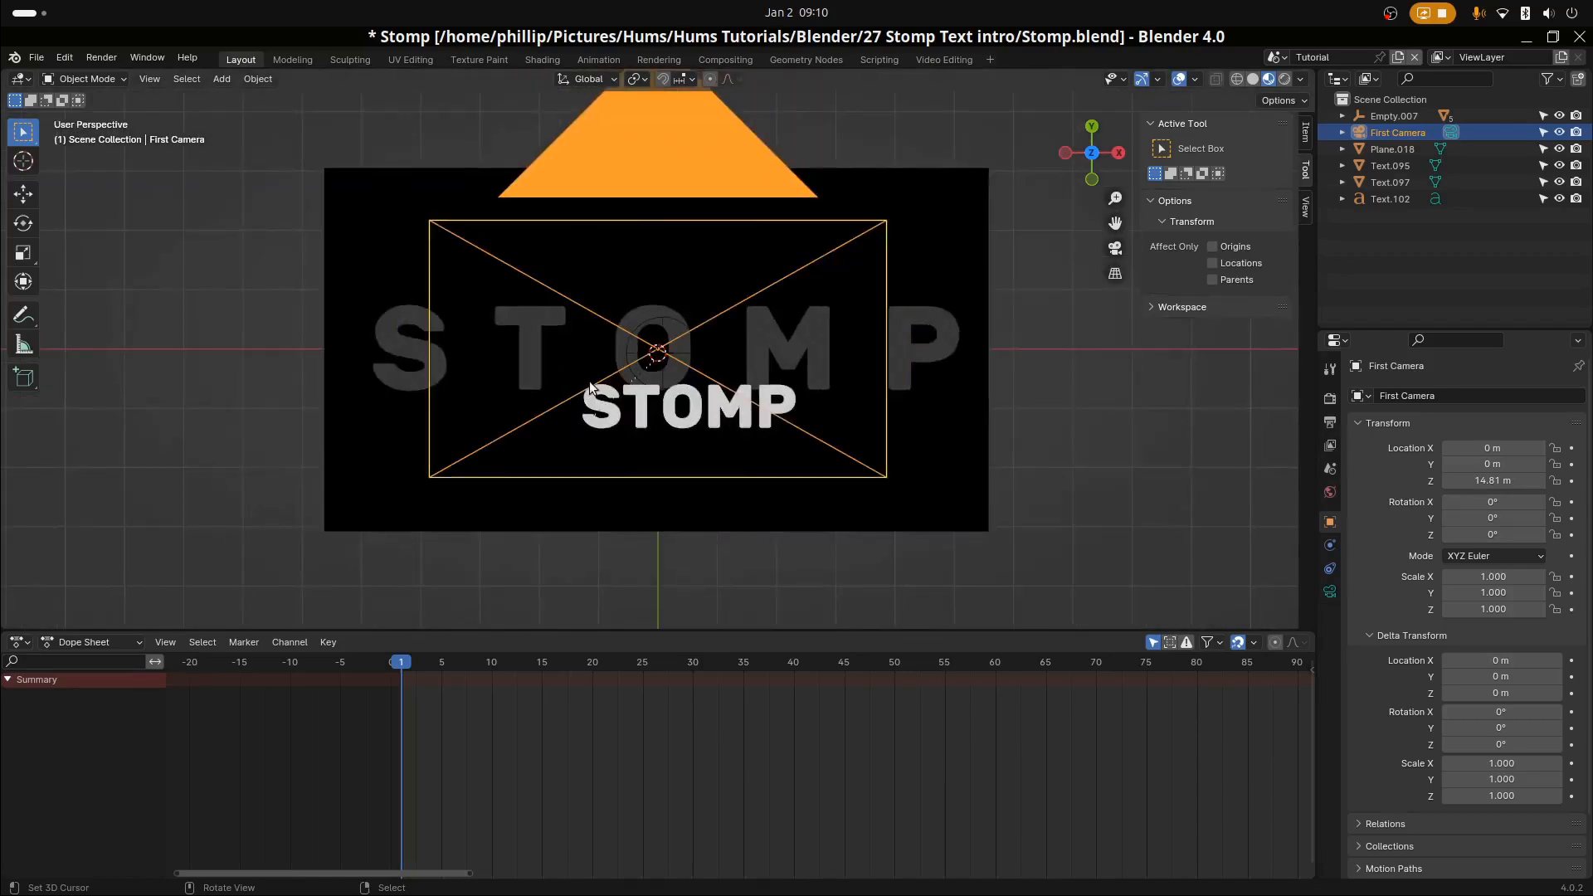
{"action": "key", "text": "KP_0"}
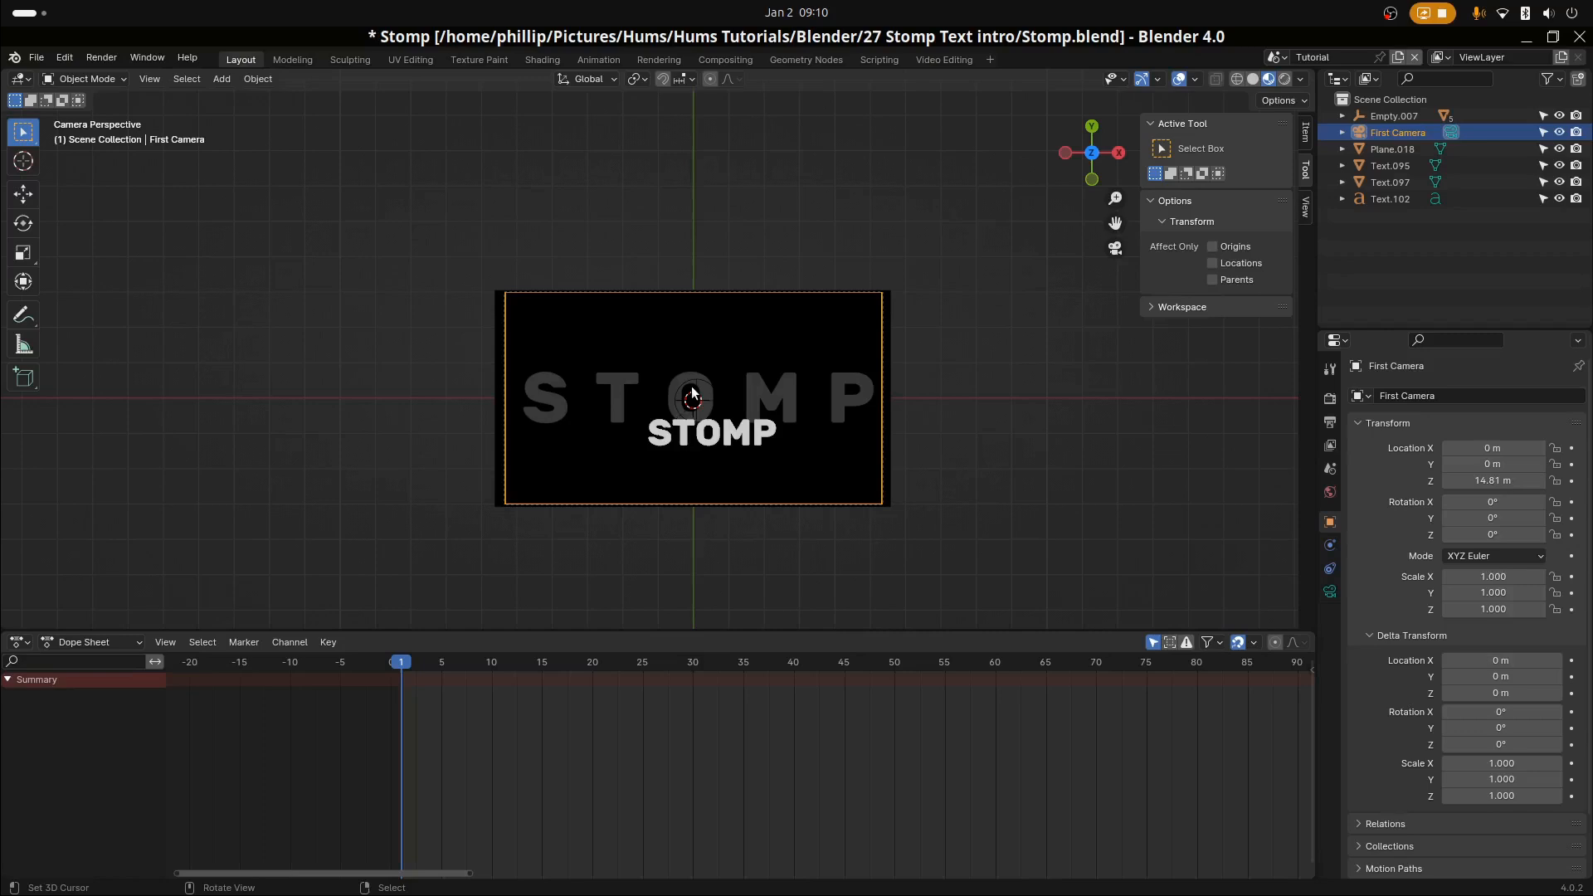
Duplicate First Camera and move the copy about 16 m along the X axis
{"action": "middle_click_drag", "start_coordinate": [692, 391], "coordinate": [688, 261]}
{"action": "scroll", "coordinate": [686, 277], "scroll_direction": "down", "scroll_amount": 5}
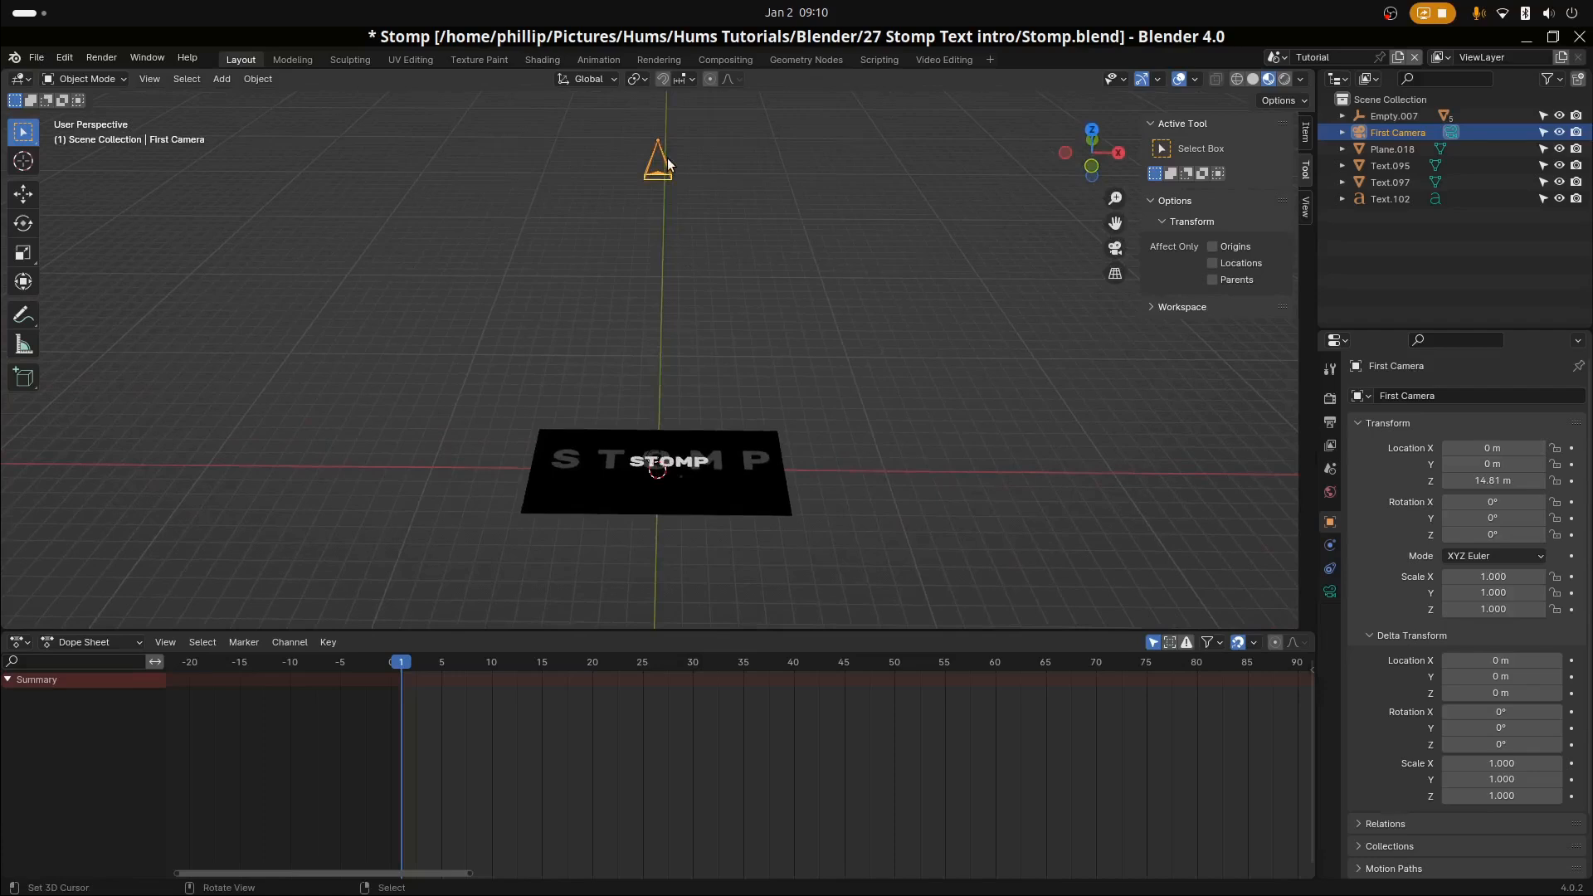
{"action": "scroll", "coordinate": [668, 176], "scroll_direction": "down", "scroll_amount": 1}
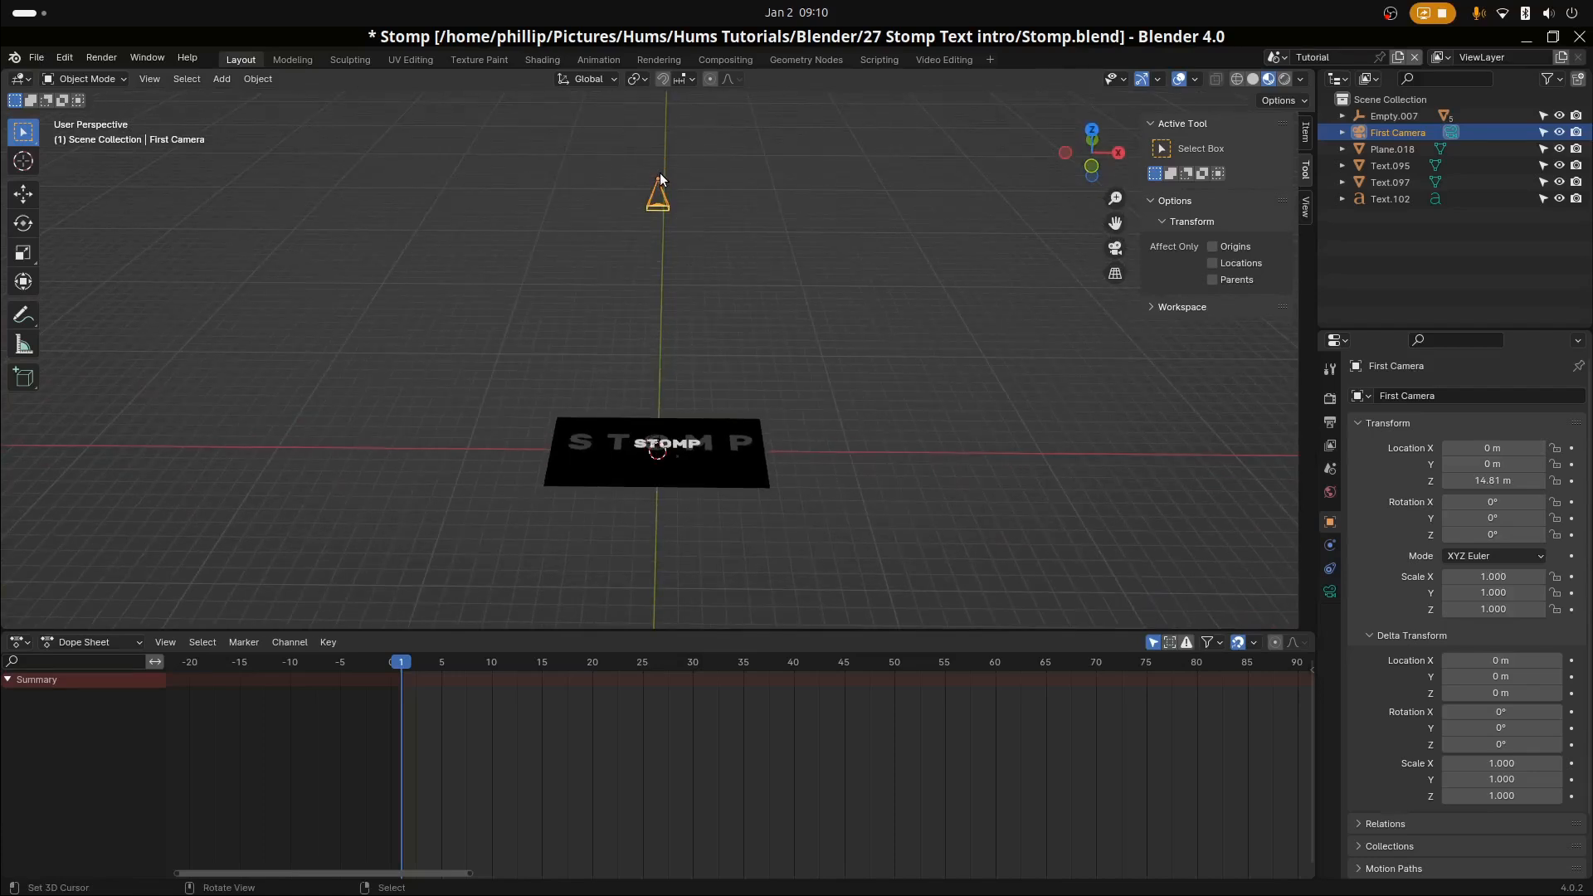
{"action": "key", "text": "shift+d"}
{"action": "right_click", "coordinate": [638, 219]}
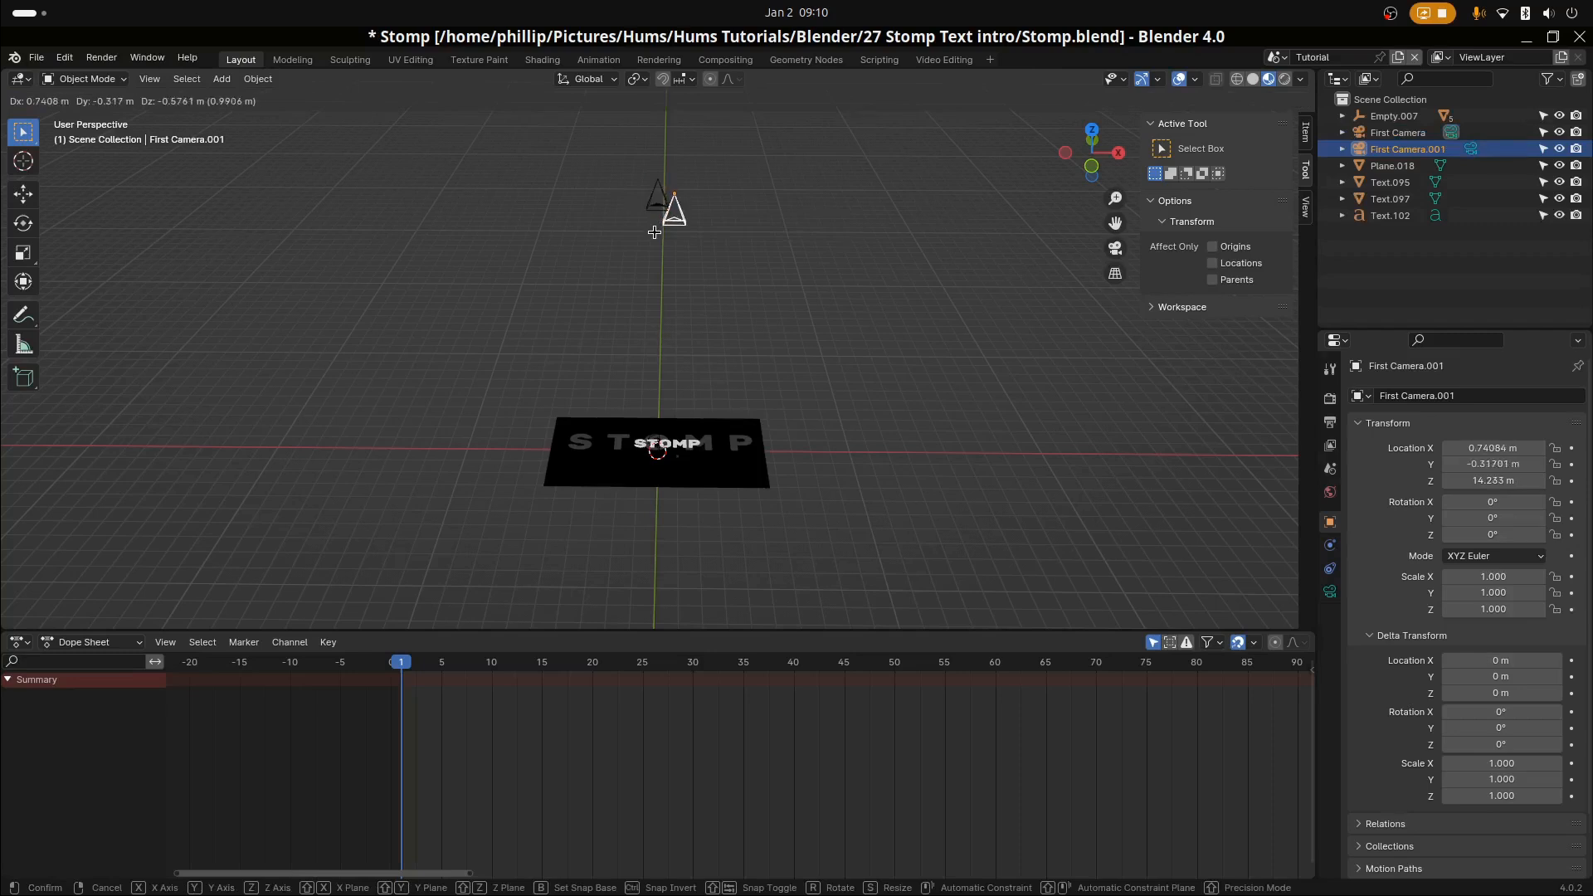
{"action": "key", "text": "g"}
{"action": "key", "text": "x"}
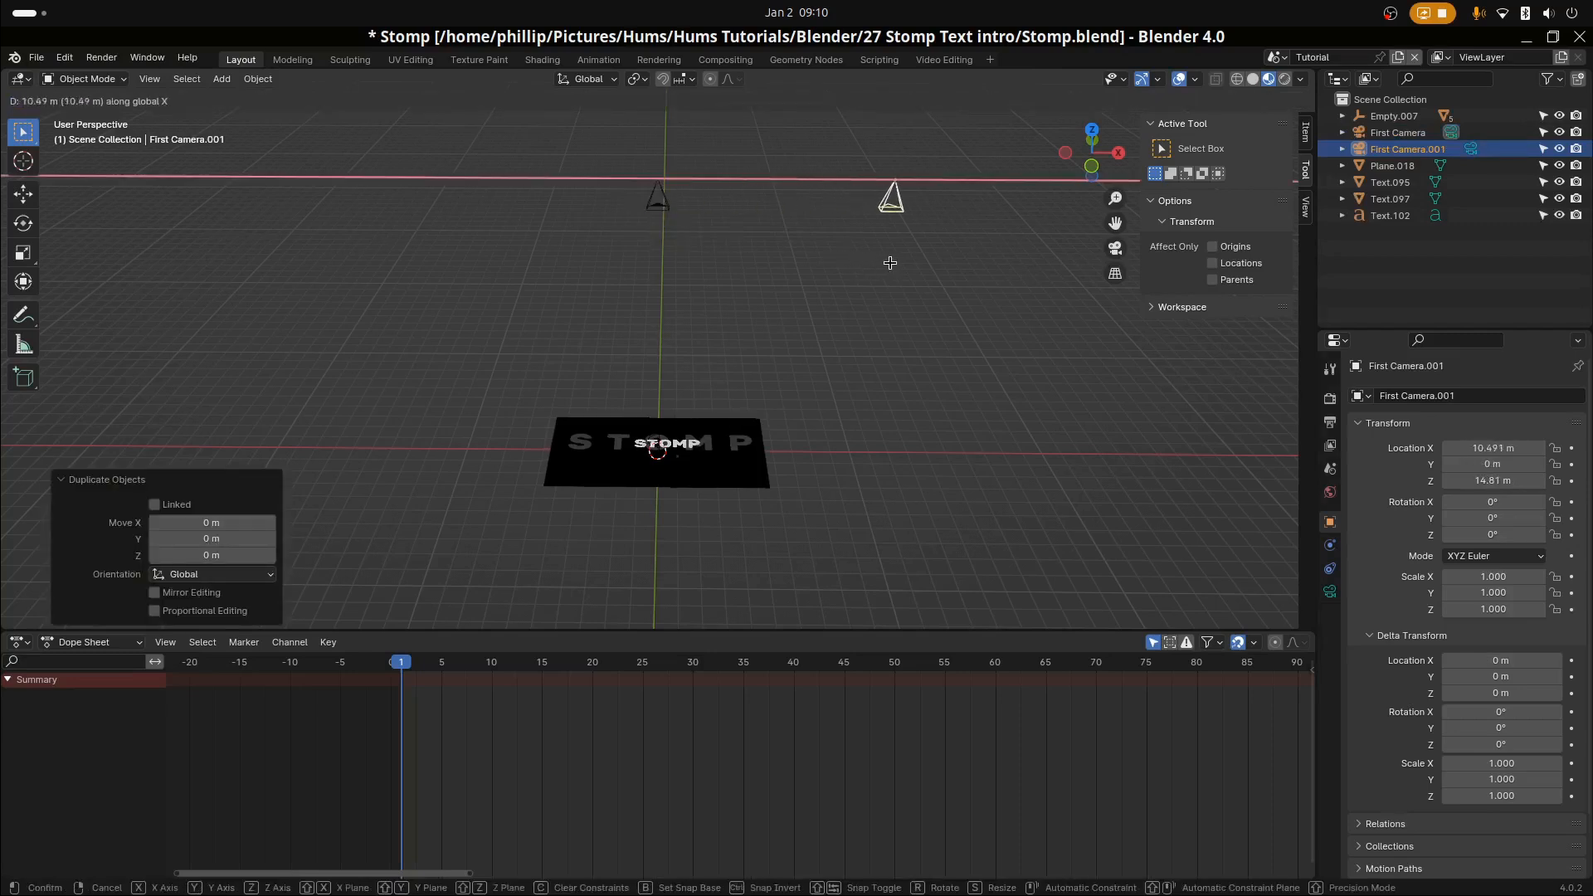
{"action": "left_click", "coordinate": [1013, 279]}
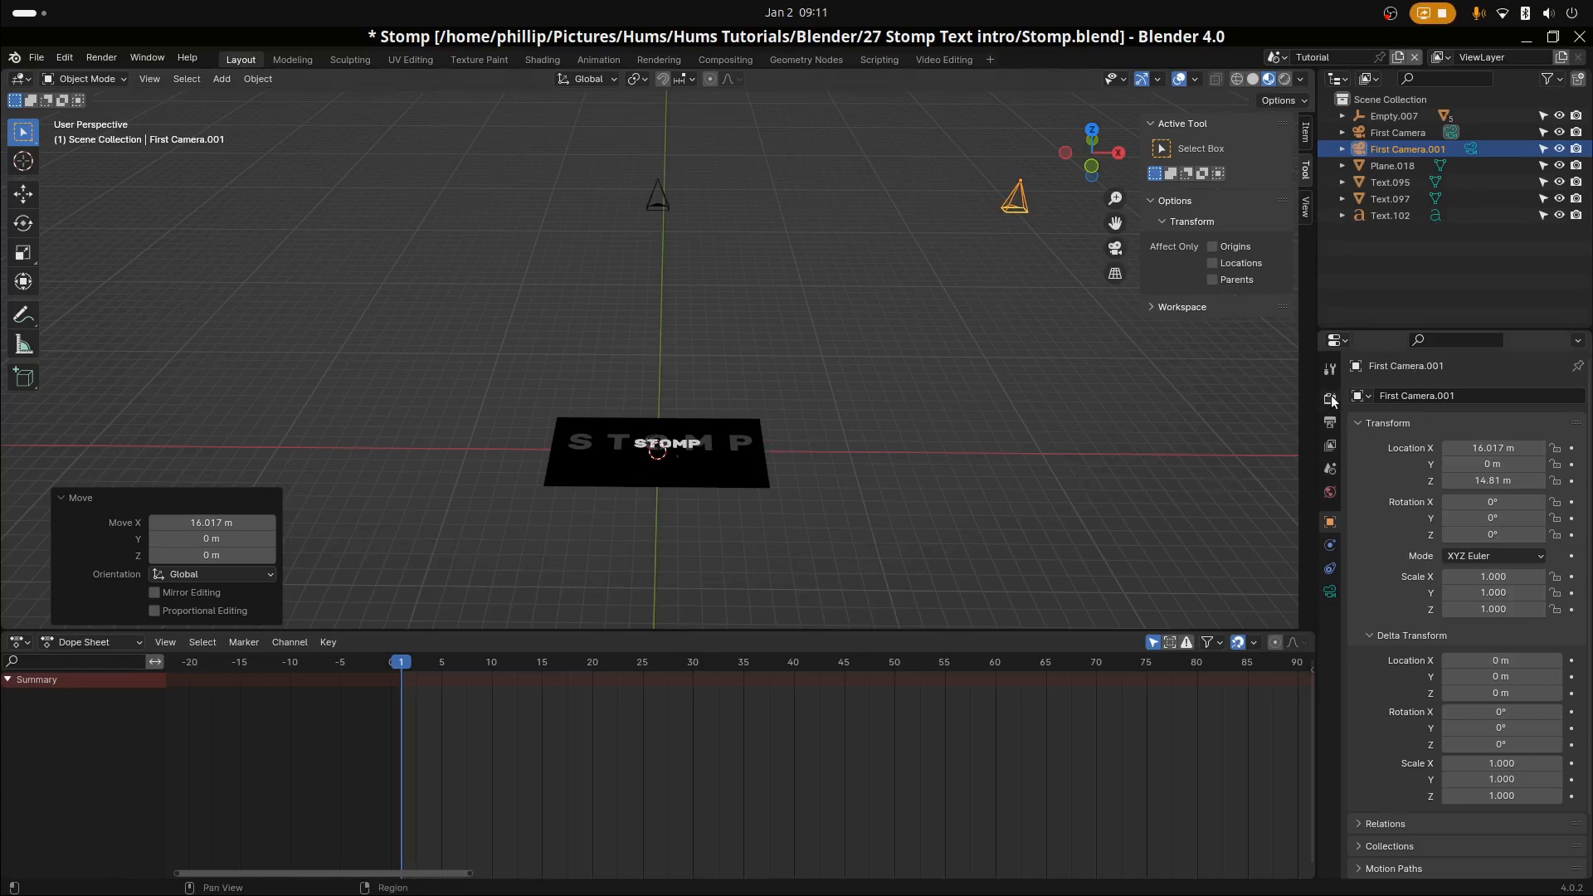
Show the scene settings, check the view through the active camera, and rename the duplicated camera Second Camera
{"action": "left_click", "coordinate": [1332, 470]}
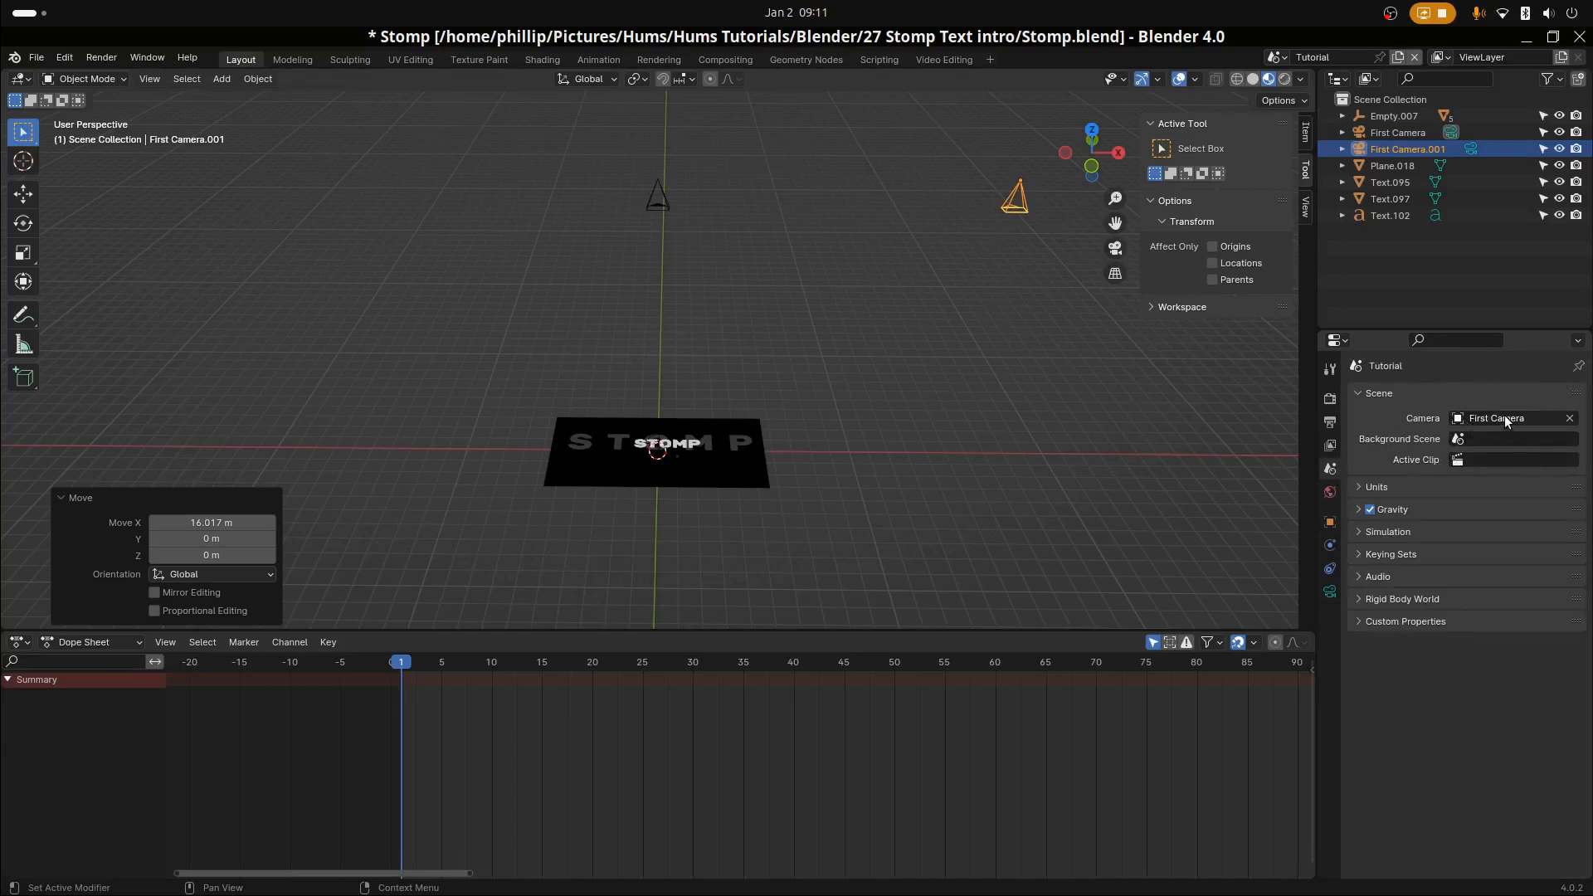
{"action": "key", "text": "KP_0"}
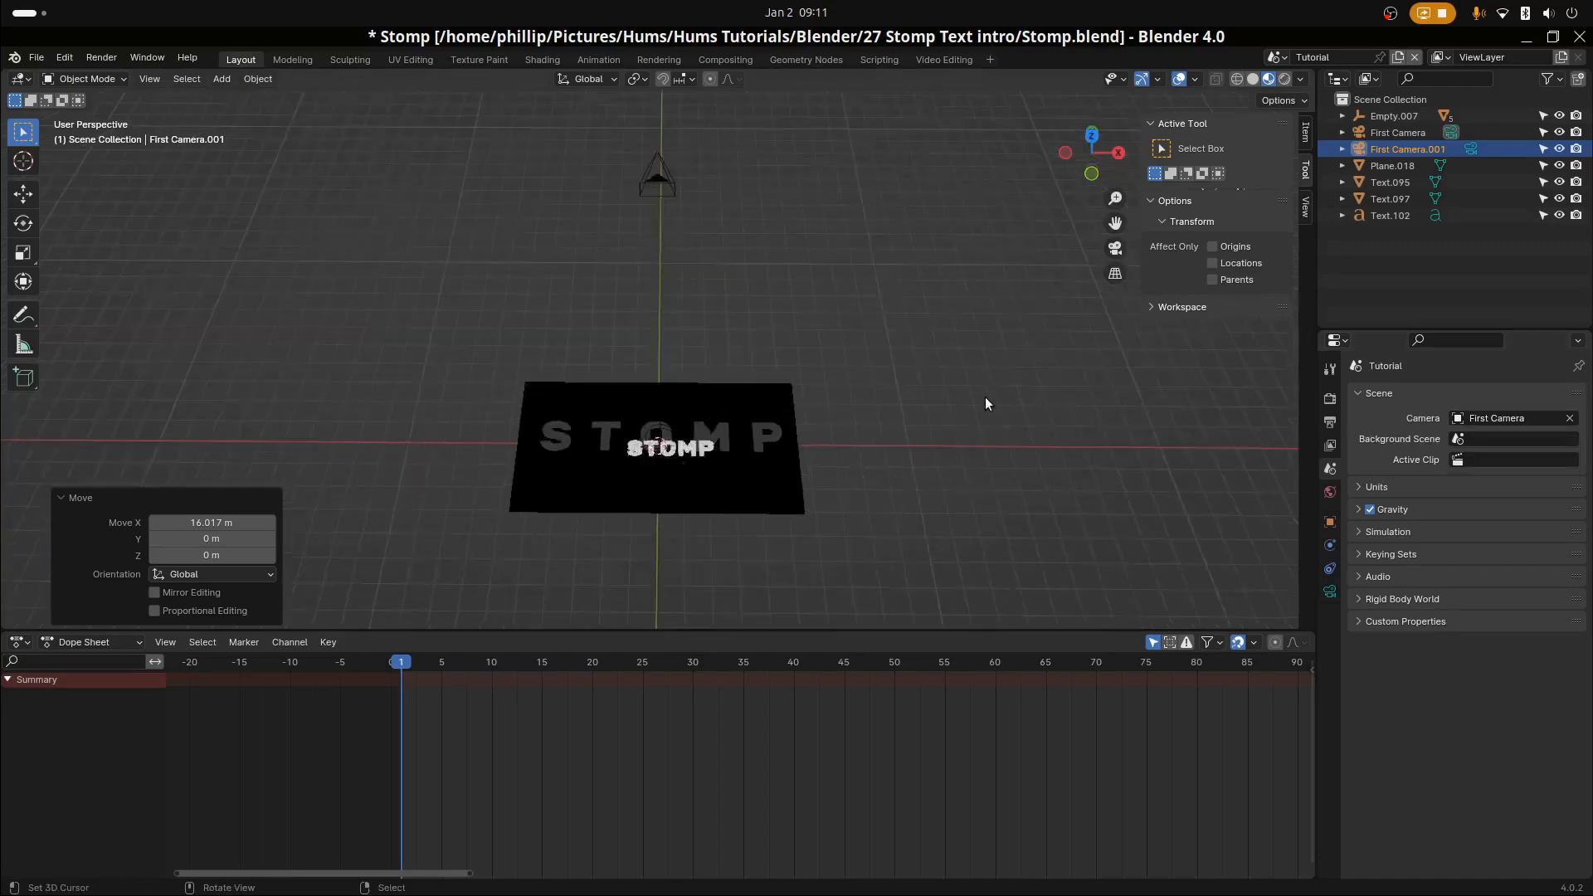
{"action": "key", "text": "KP_0"}
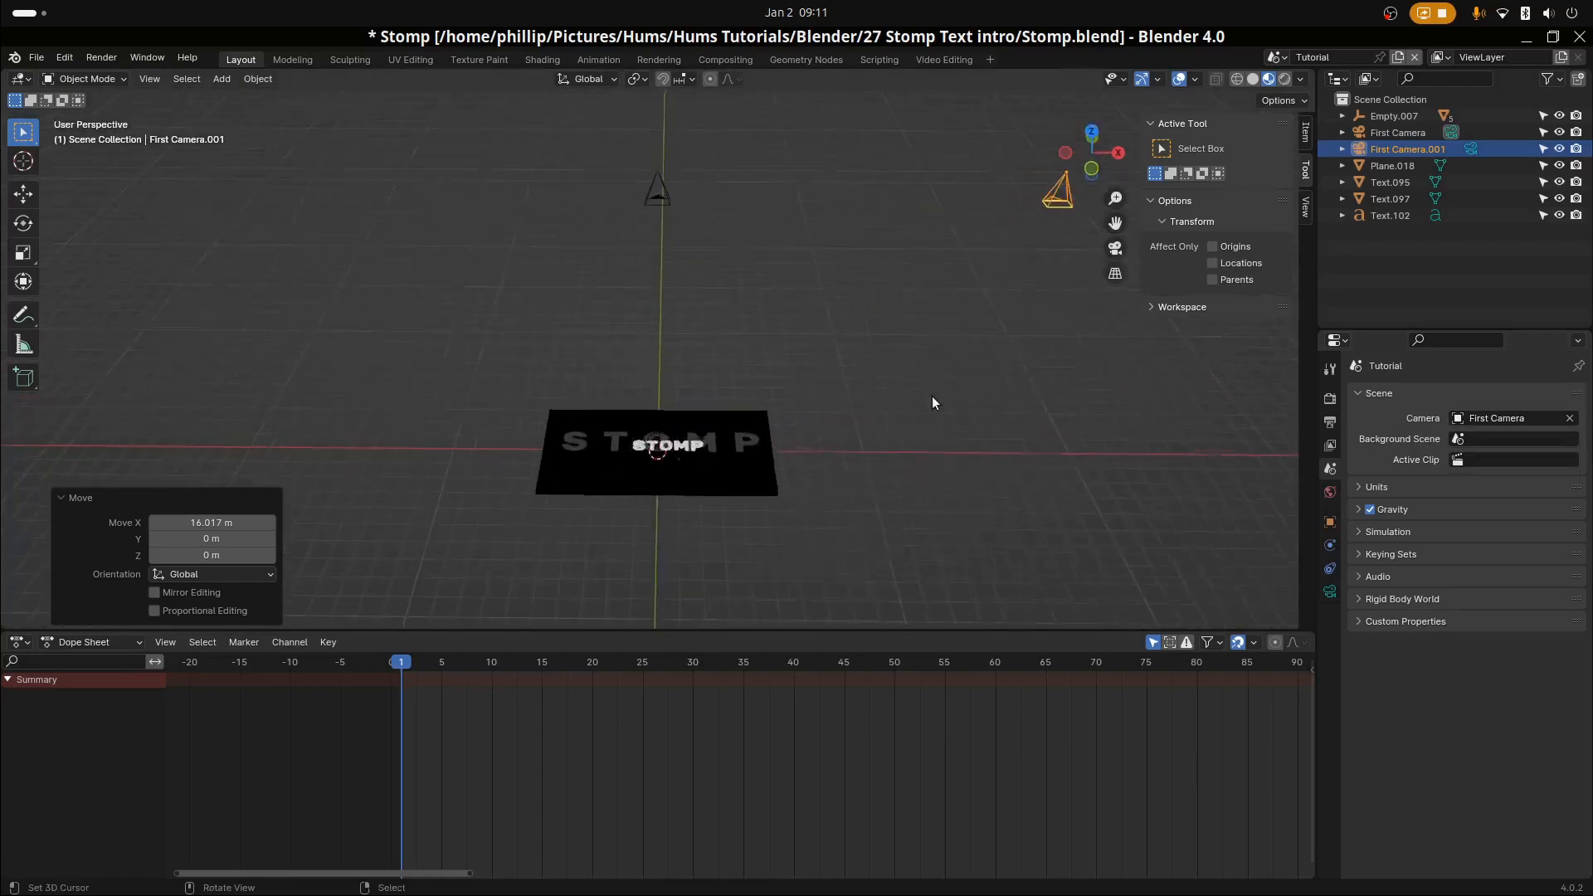
{"action": "key", "text": "KP_0"}
{"action": "key", "text": "KP_0"}
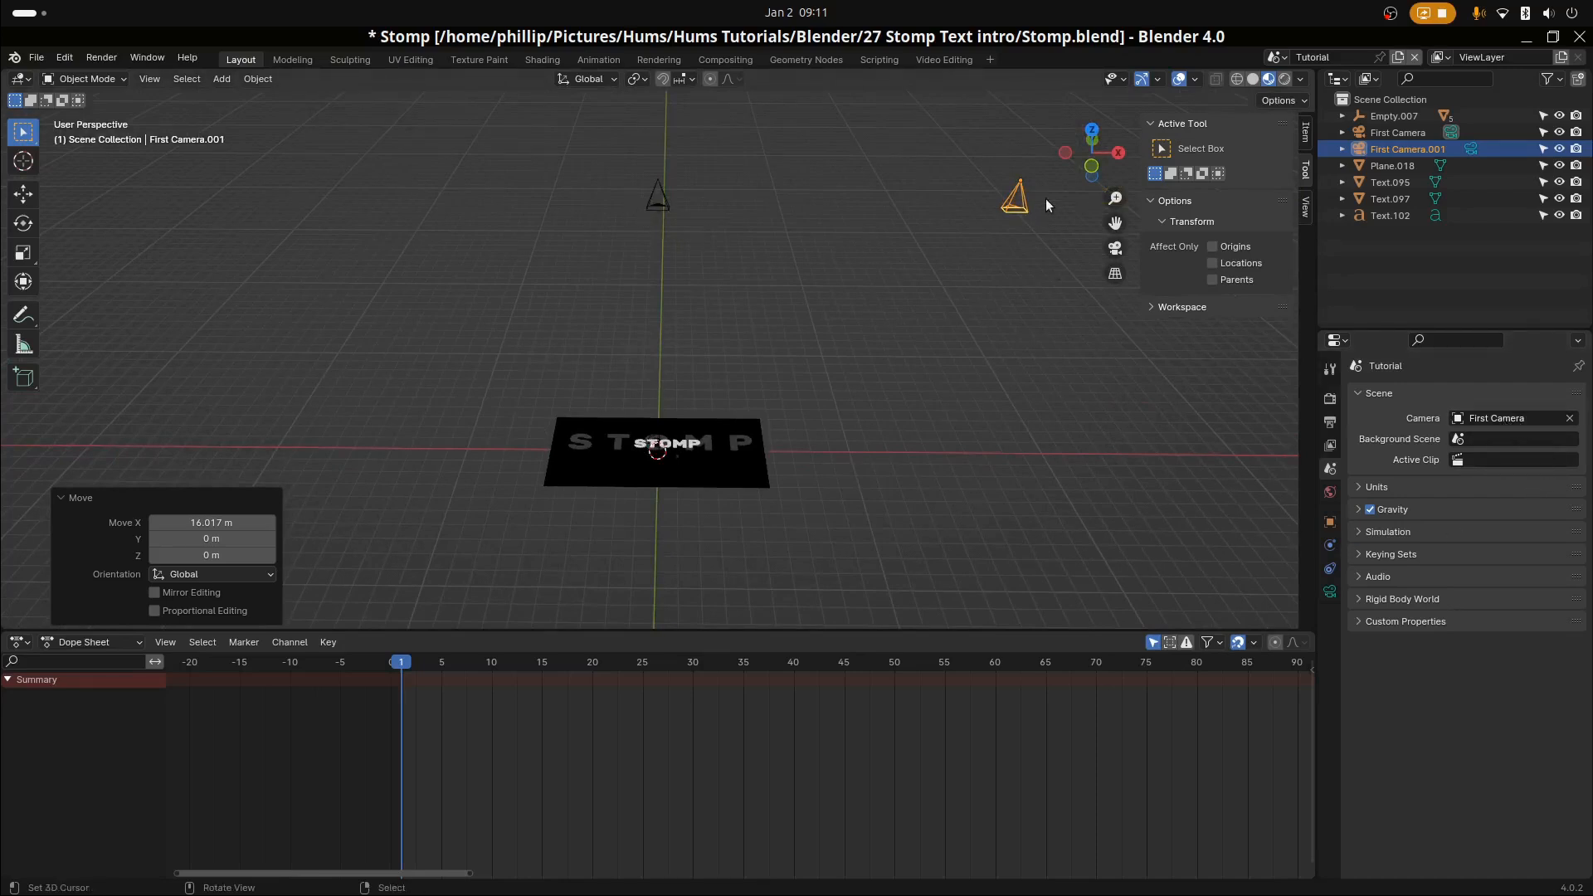
{"action": "key", "text": "F2"}
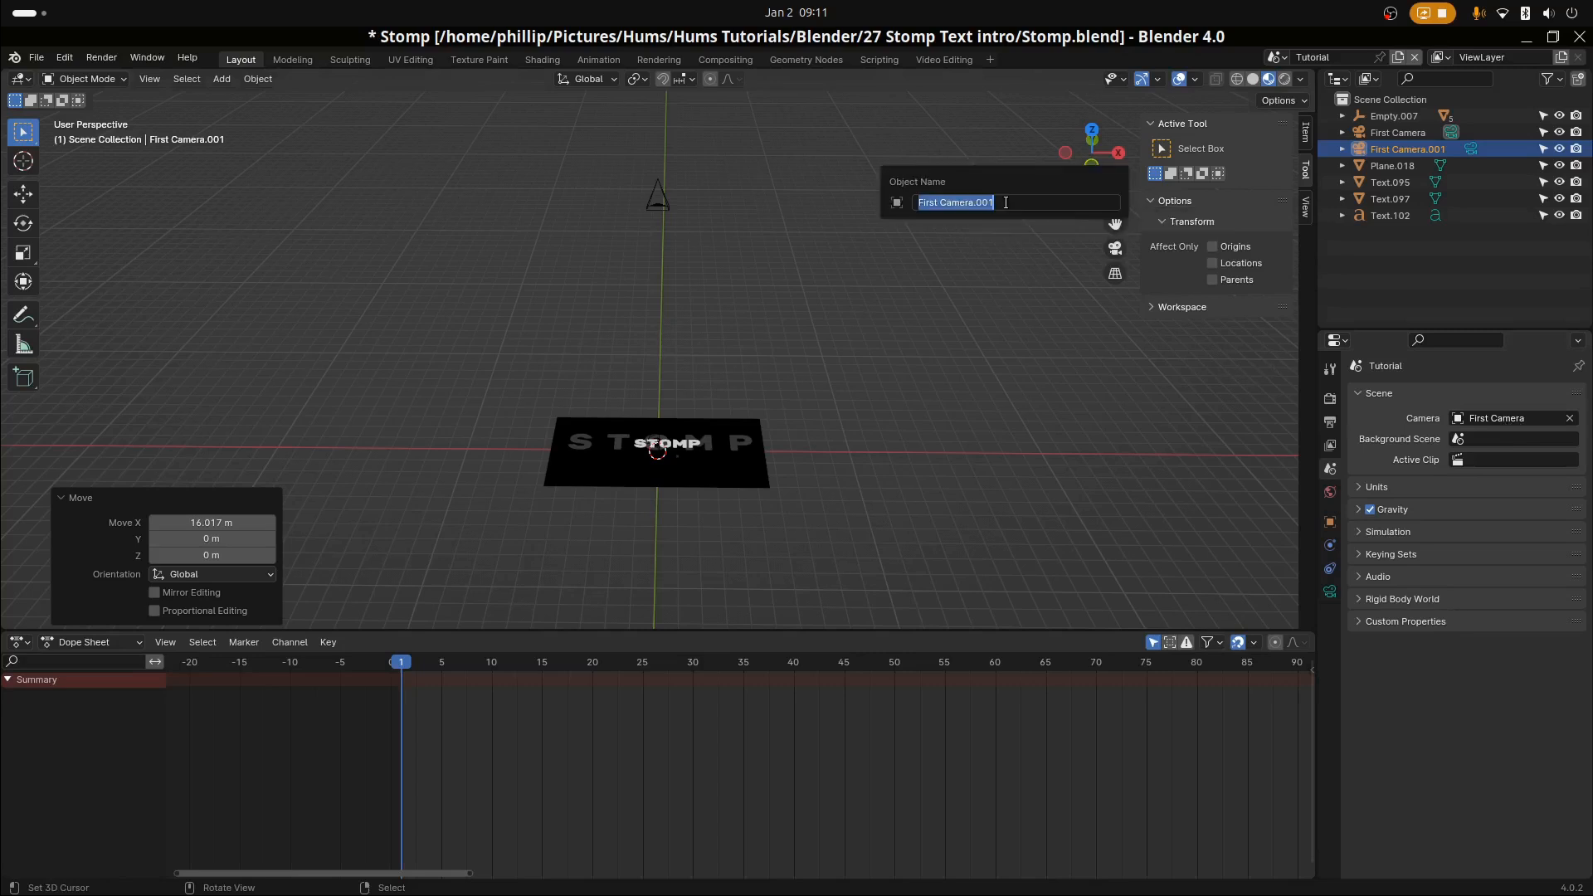
{"action": "type", "text": "Second Camera"}
{"action": "key", "text": "Return"}
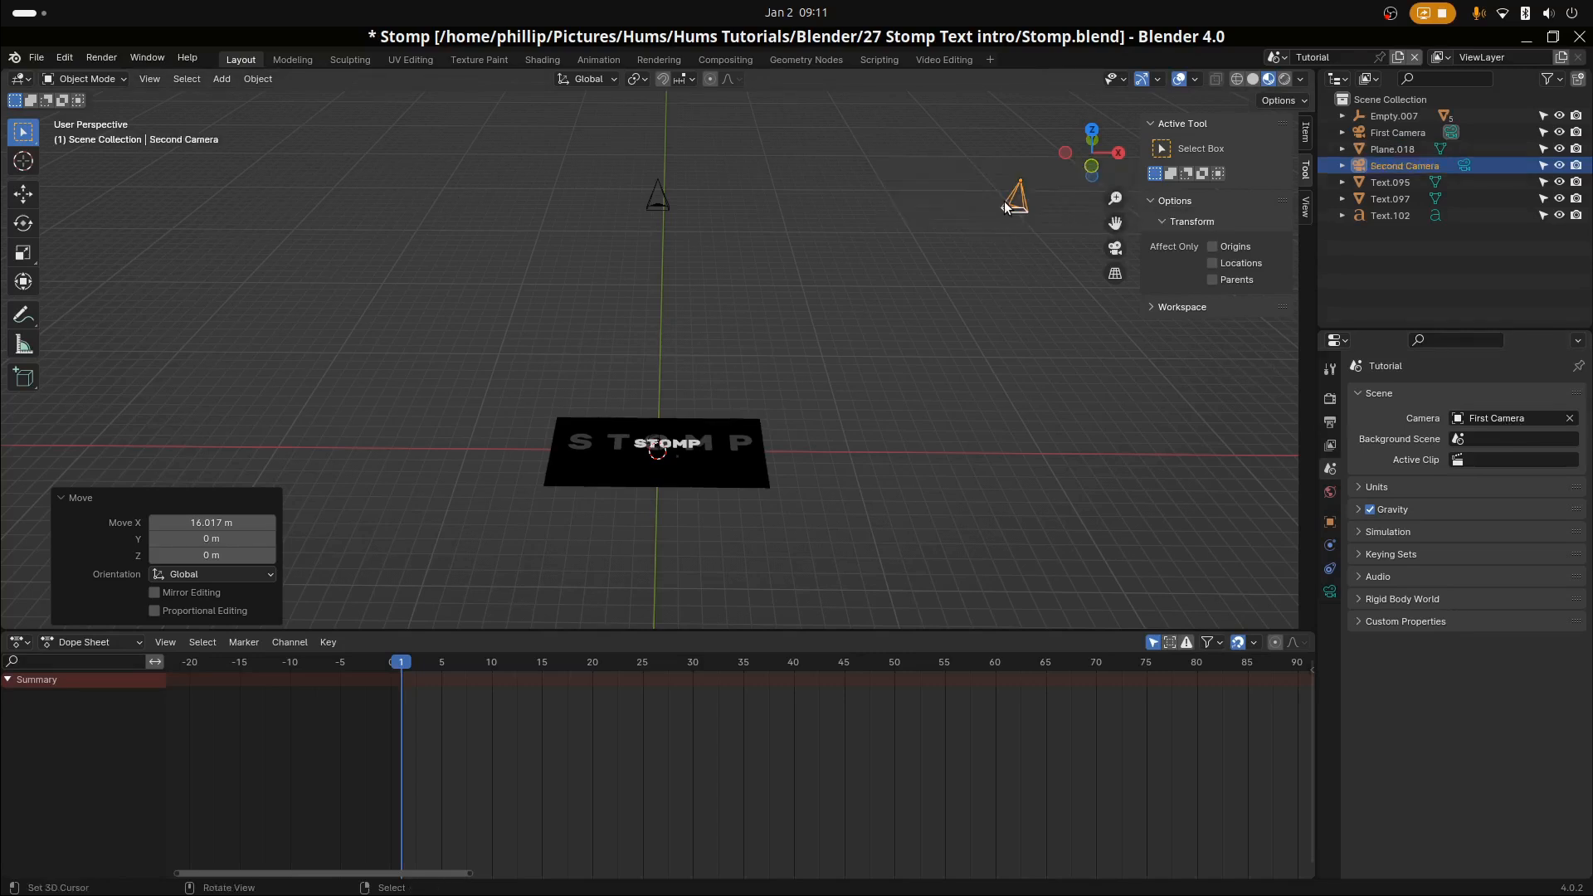
Make Second Camera the active scene camera, look through it, render frame 1, and close the render
{"action": "left_click", "coordinate": [1477, 419]}
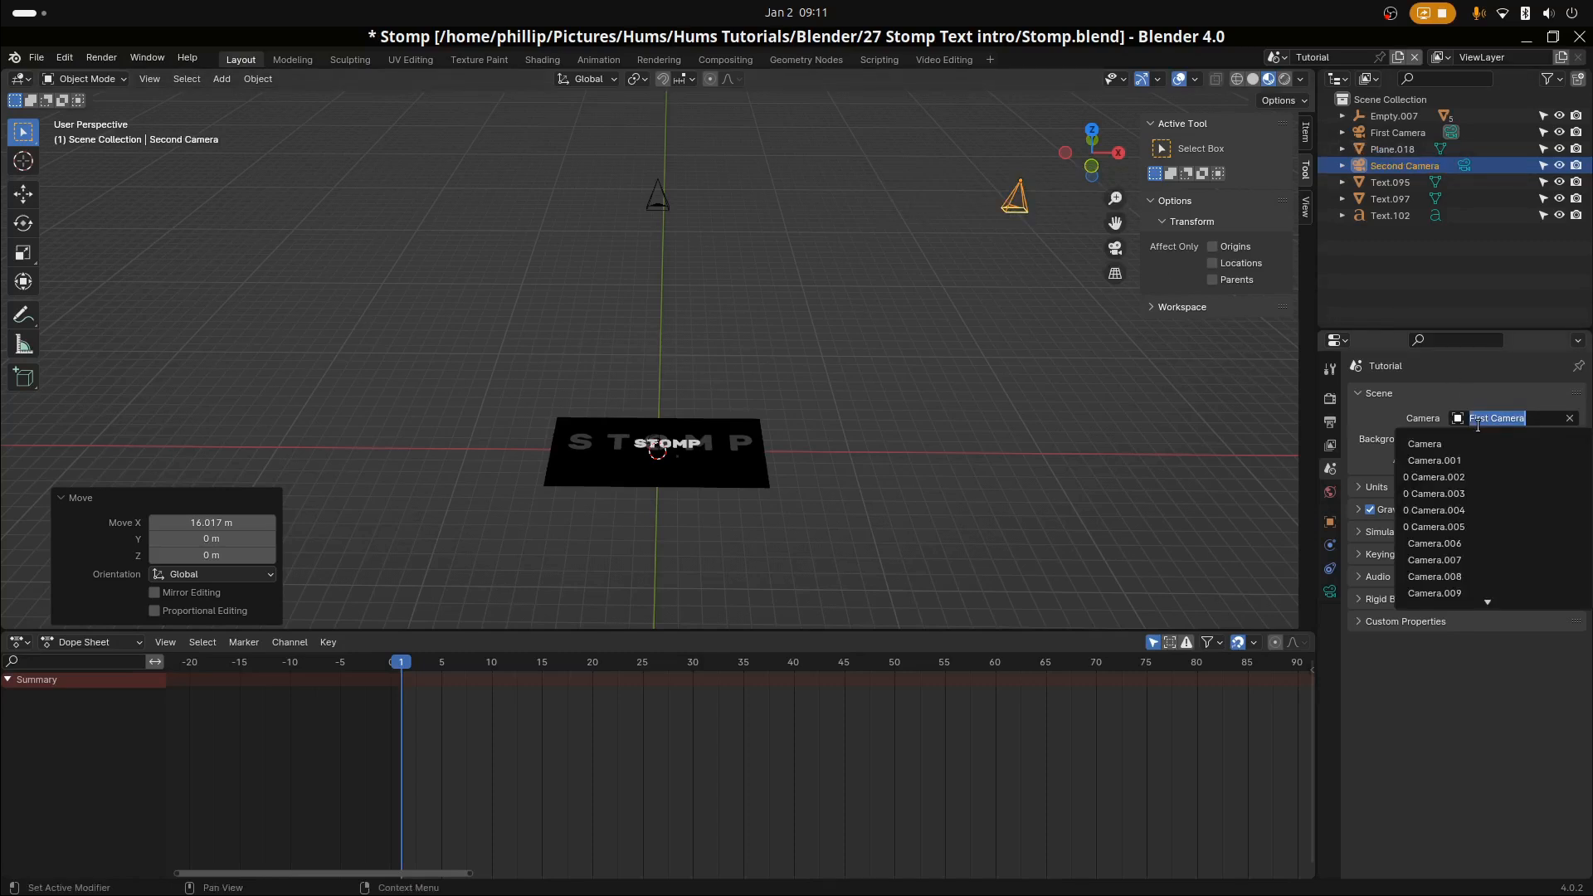
{"action": "type", "text": "sec"}
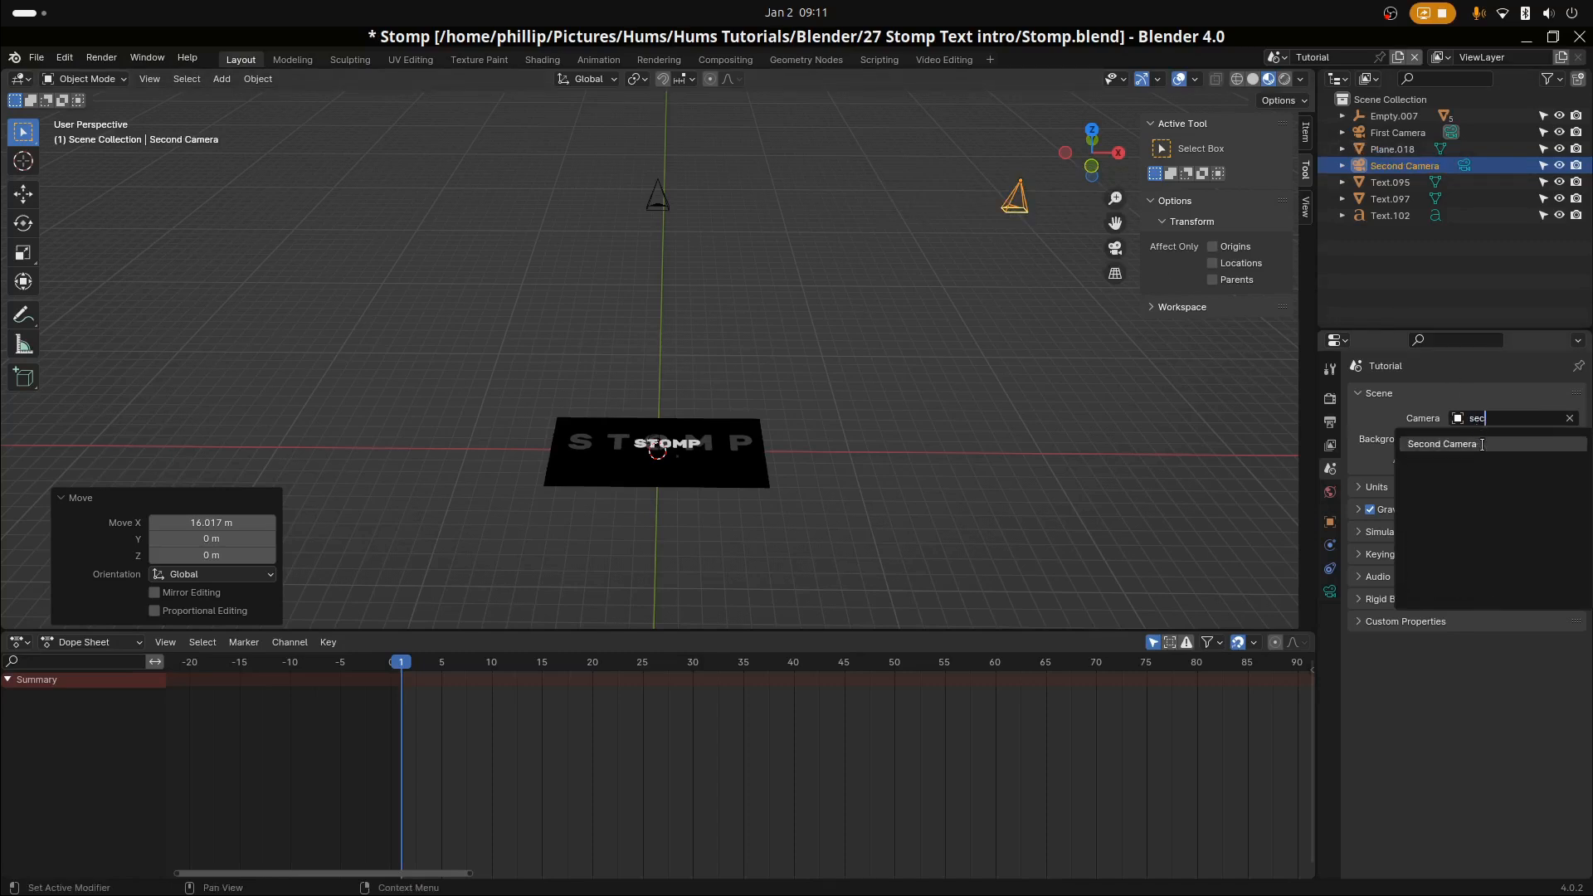
{"action": "left_click", "coordinate": [1480, 444]}
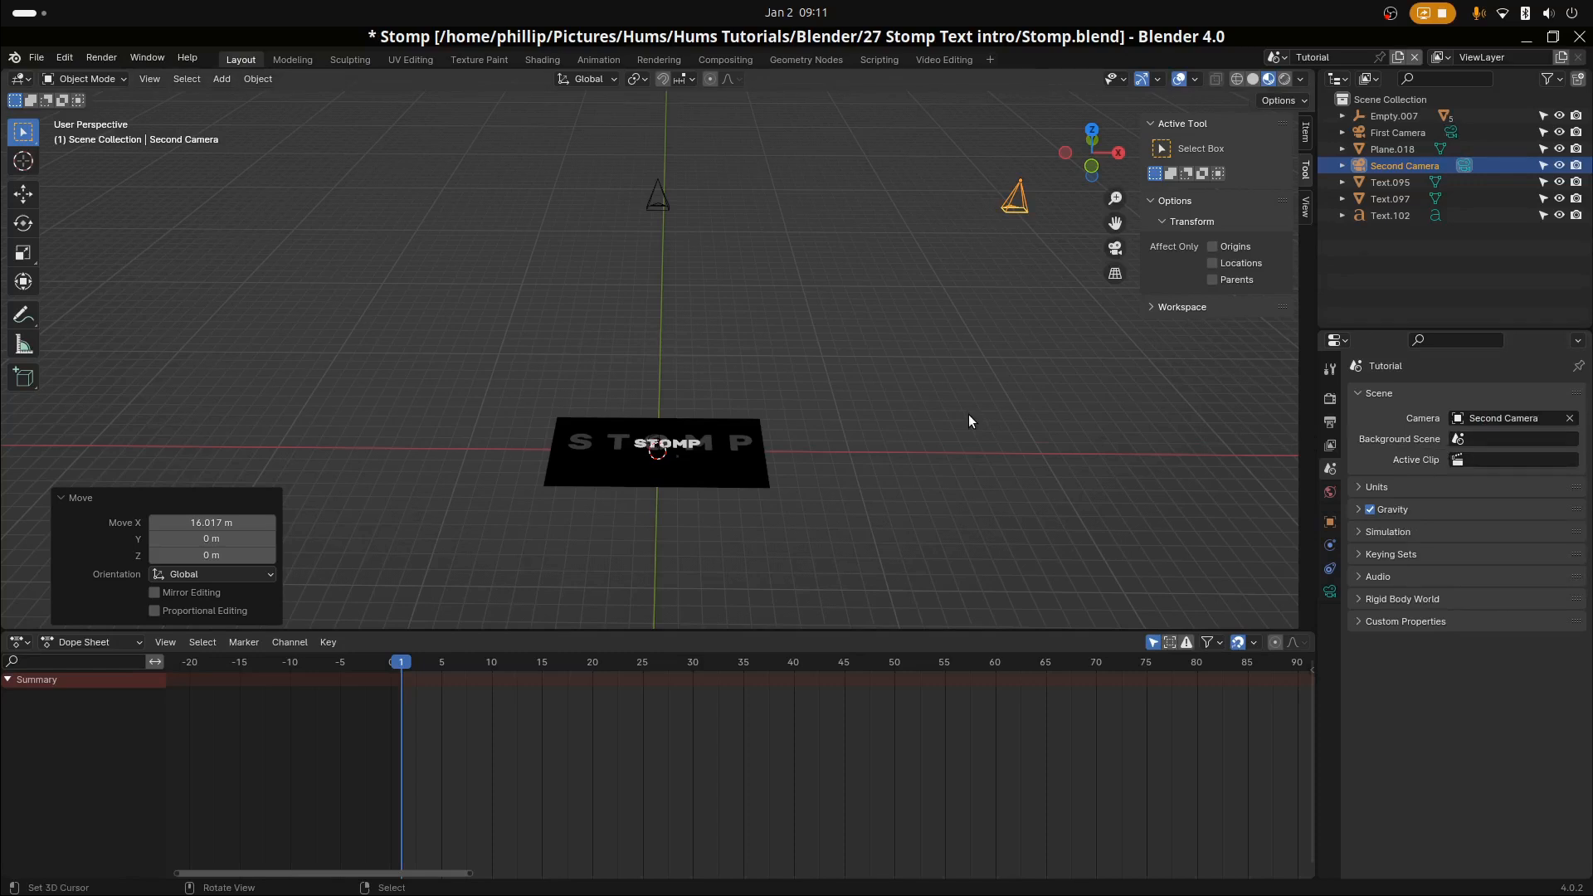
{"action": "key", "text": "KP_0"}
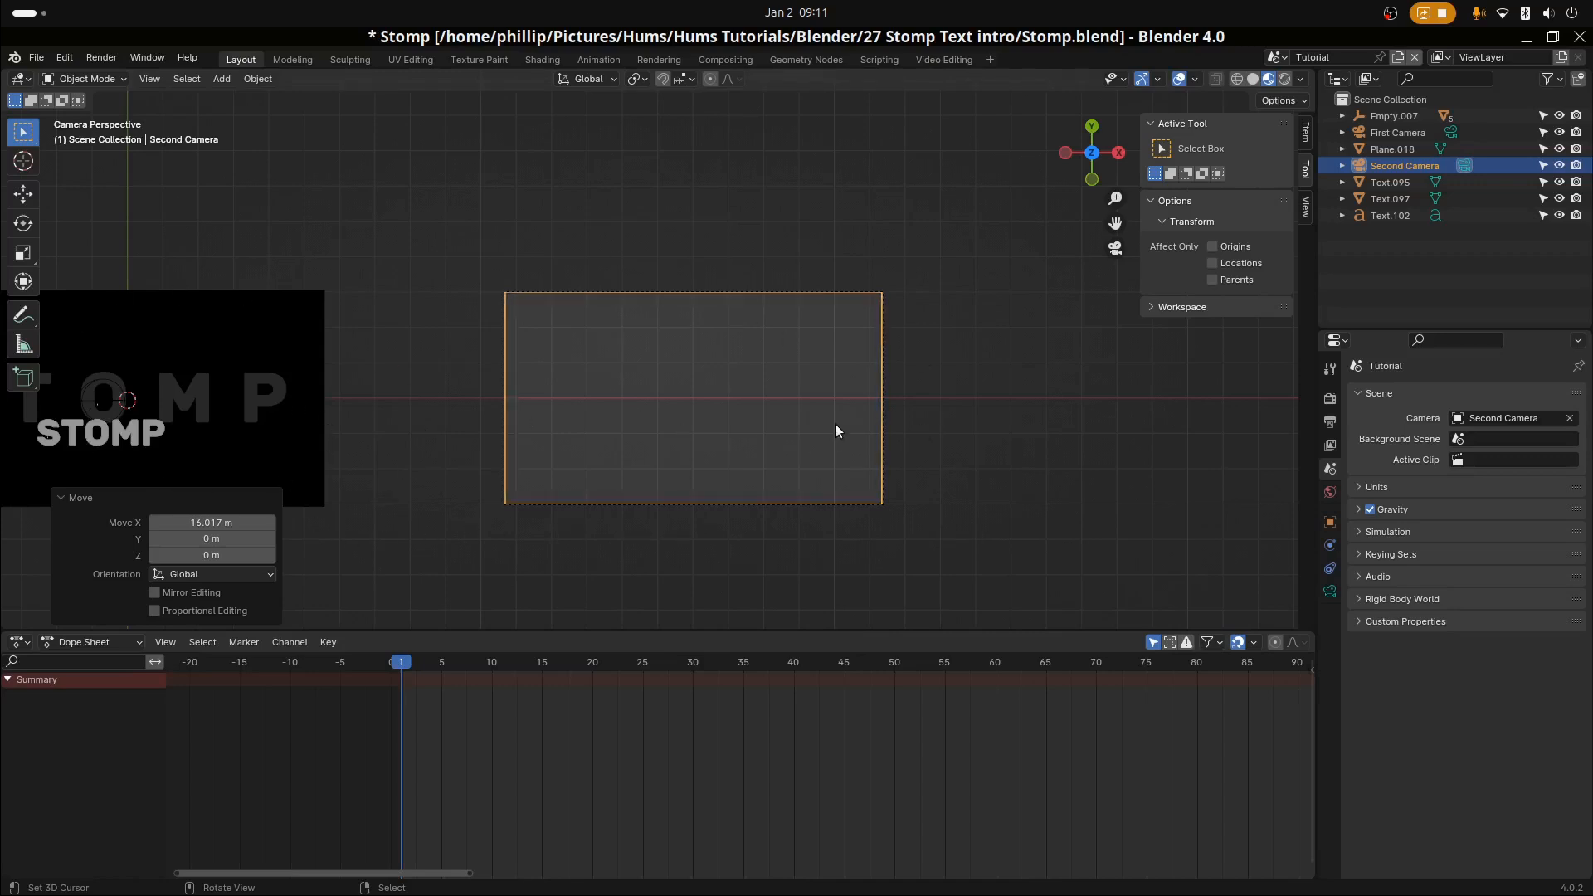
{"action": "key", "text": "F12"}
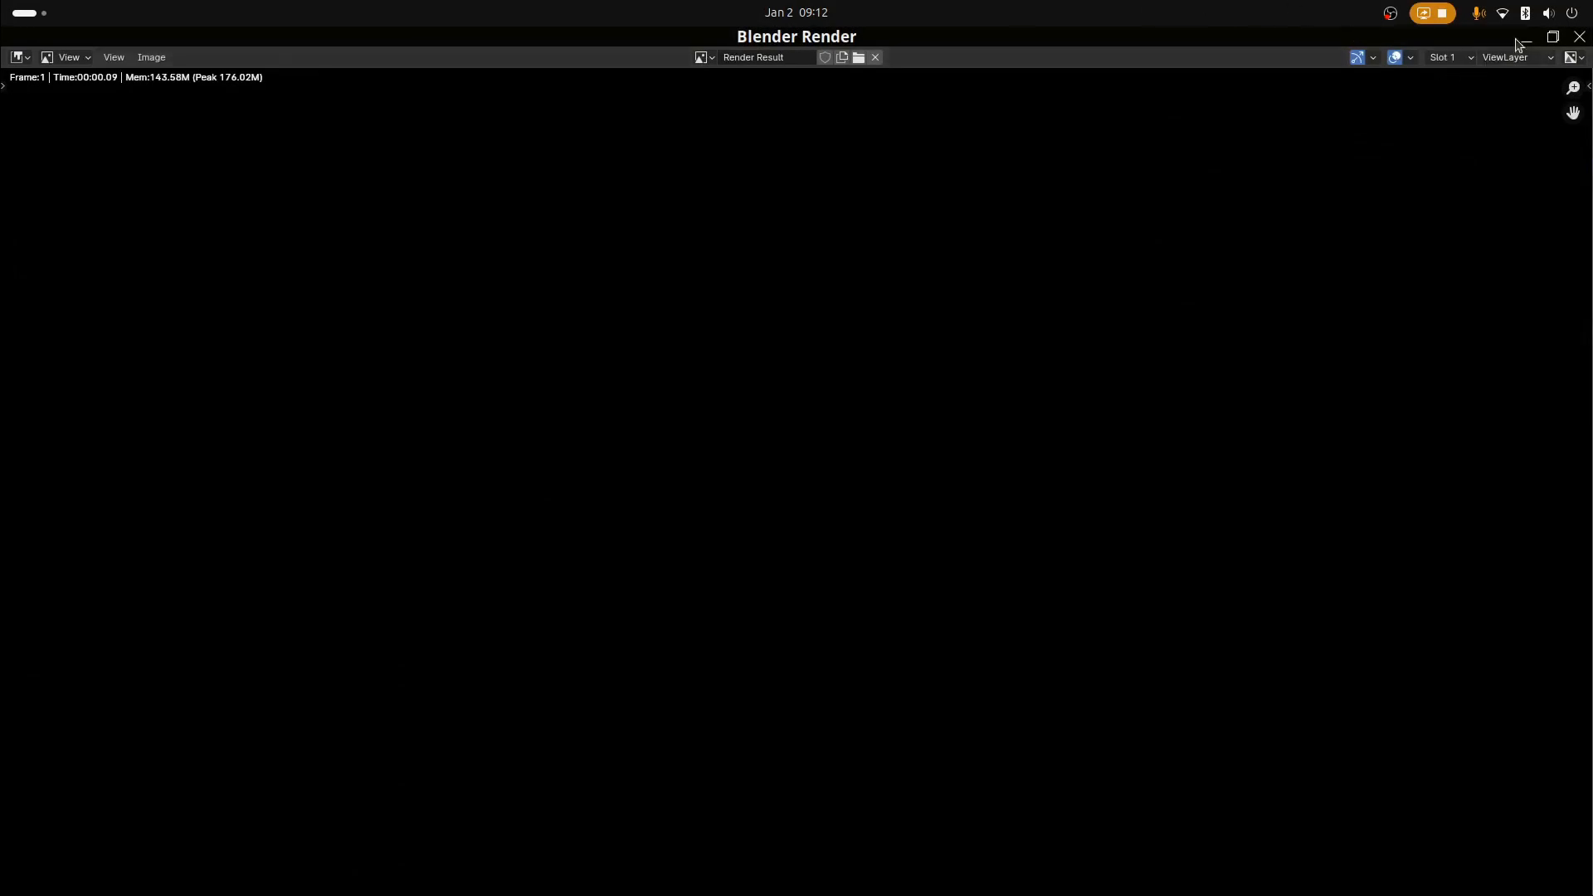
{"action": "left_click", "coordinate": [1578, 39]}
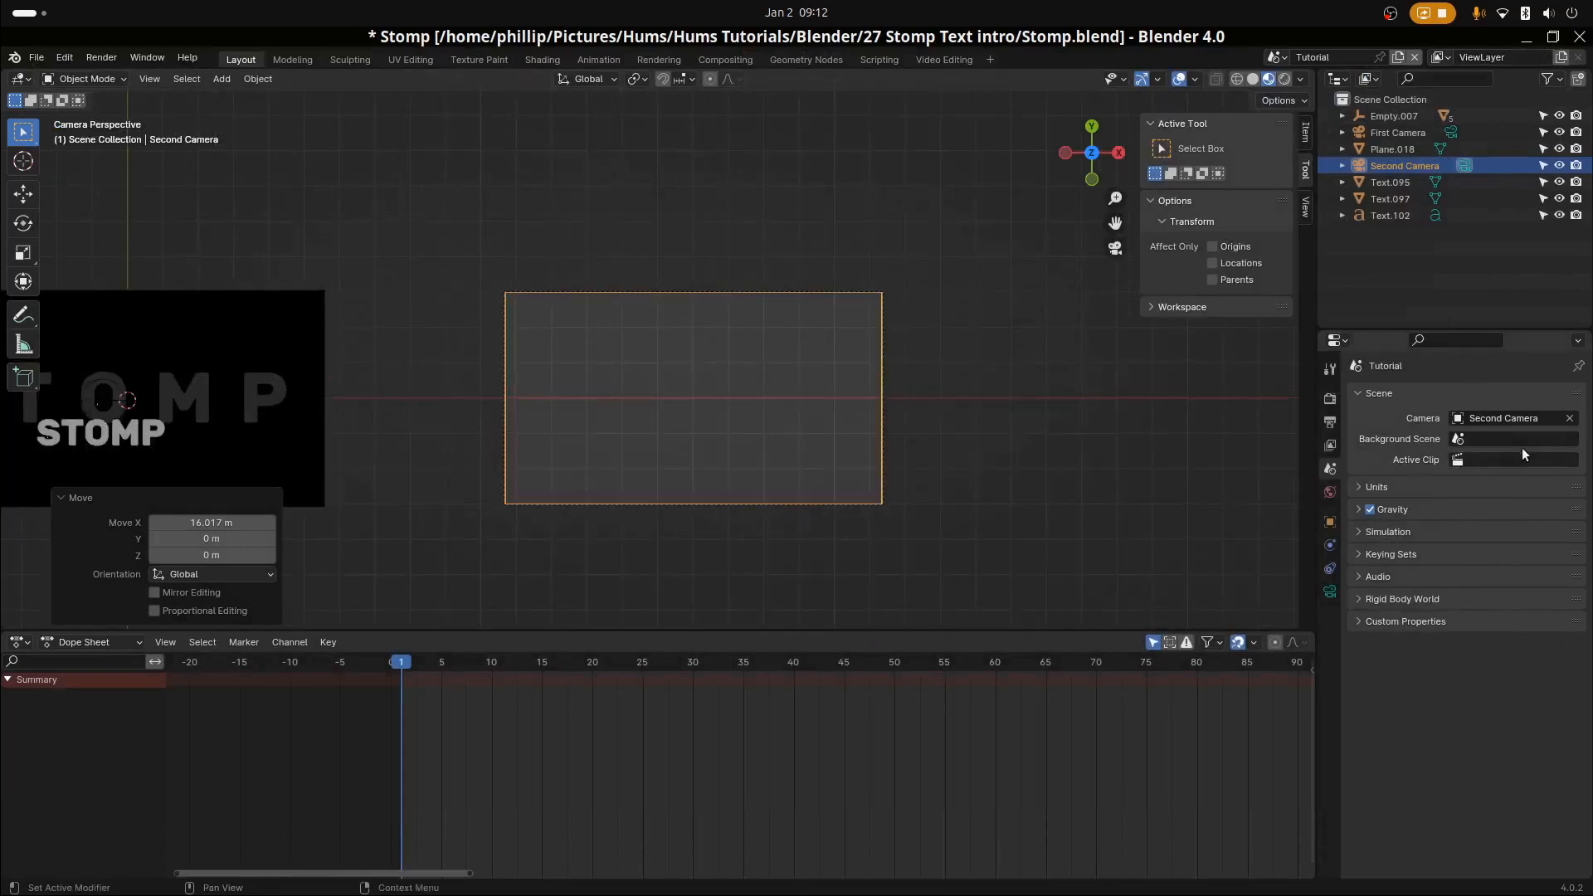
Set the active scene camera back to First Camera
{"action": "left_click", "coordinate": [1494, 418]}
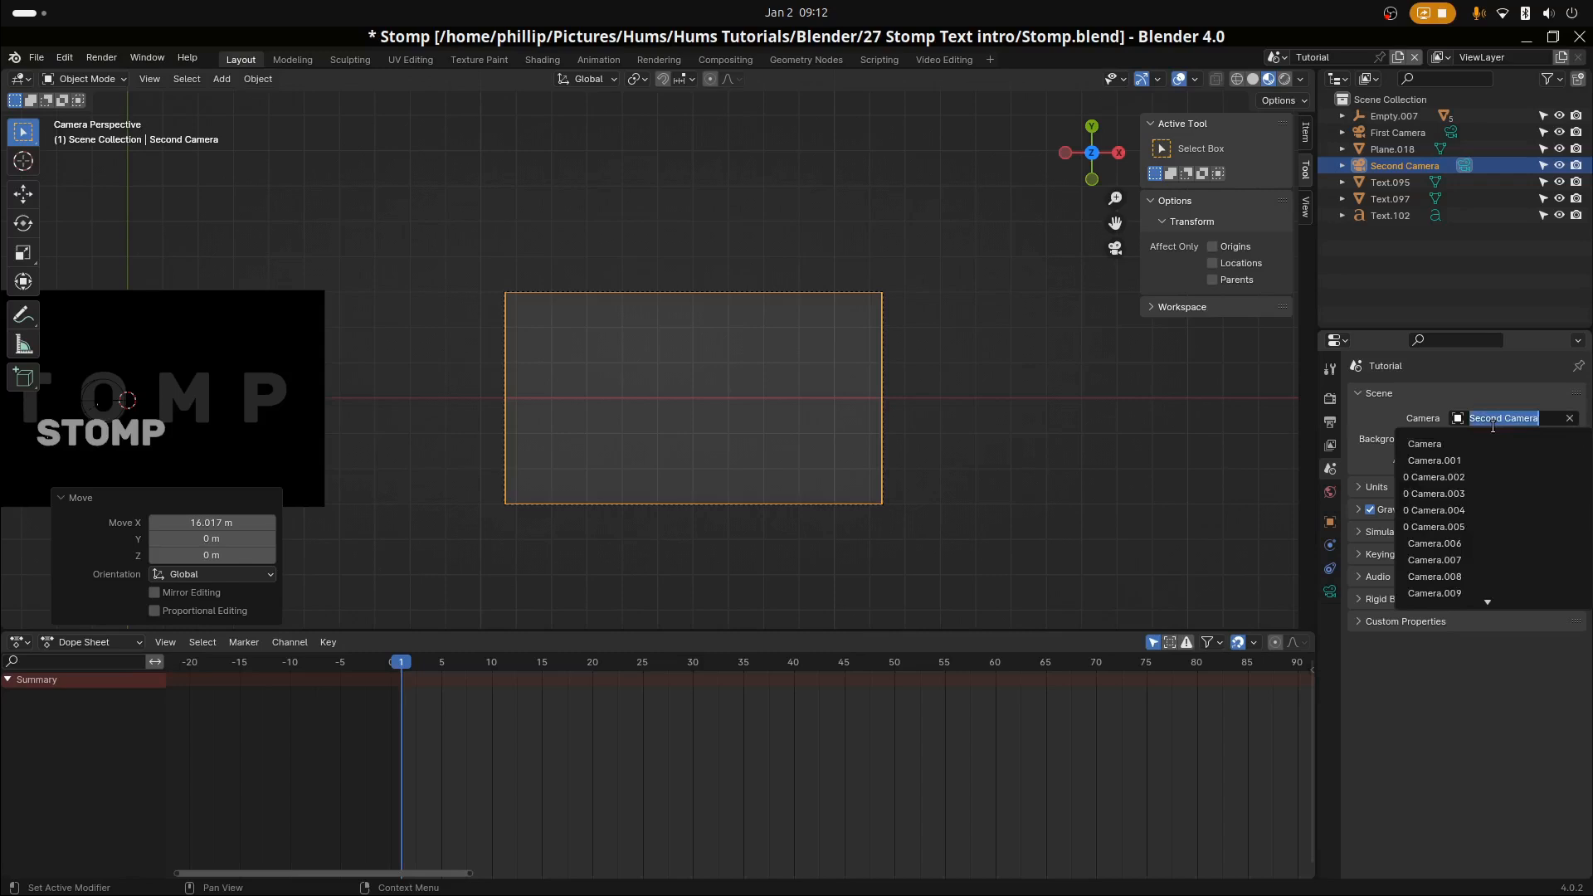
{"action": "type", "text": "fi"}
{"action": "key", "text": "Return"}
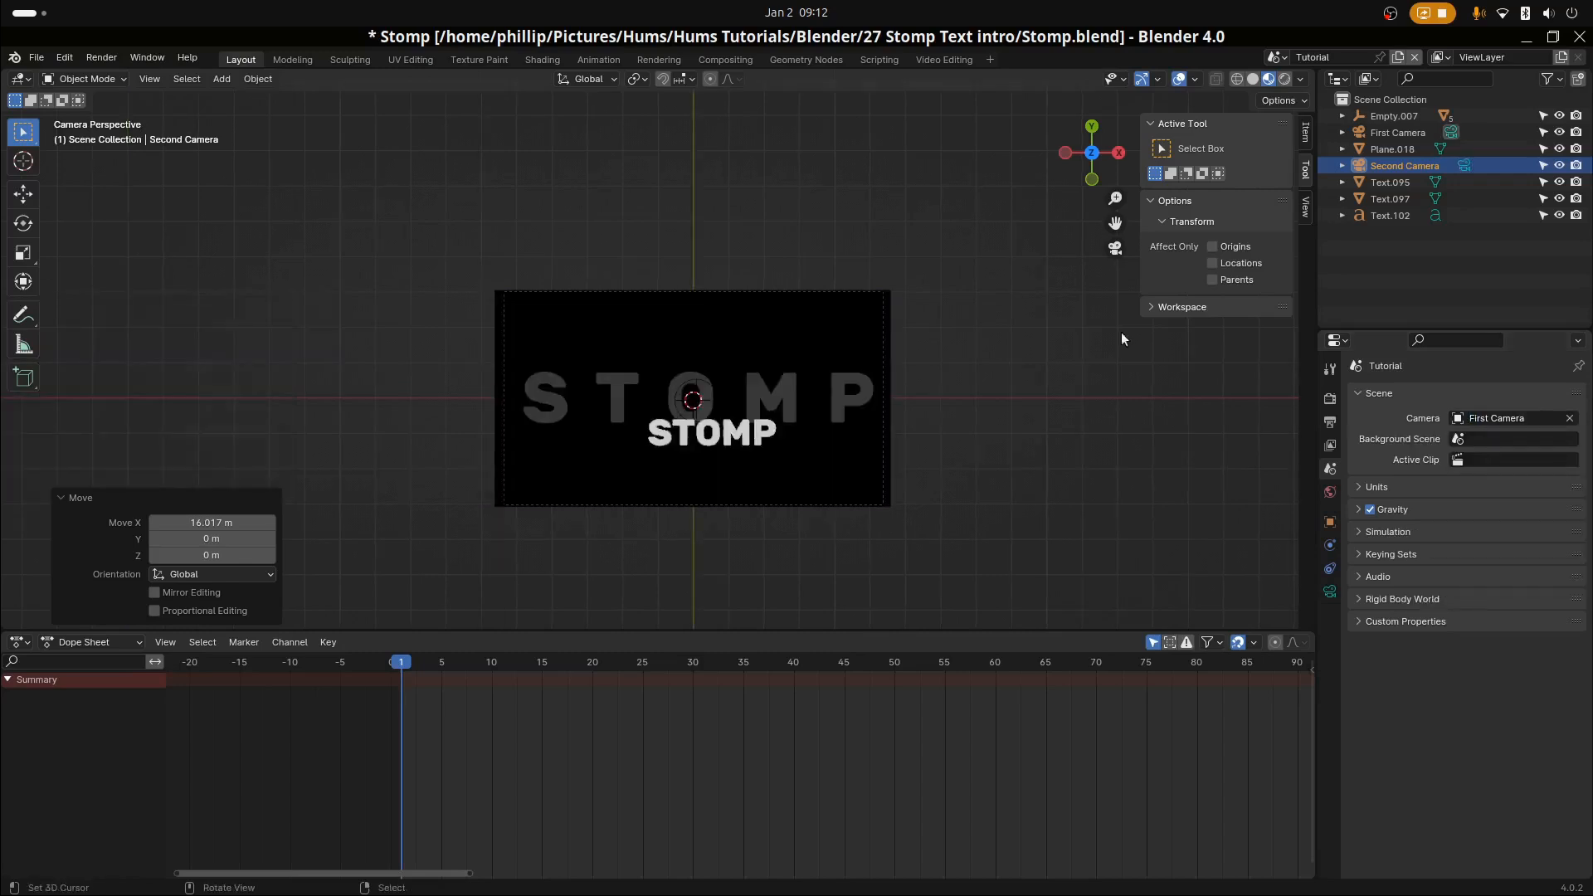
Select First Camera, add a timeline marker at frame 1, and bind the camera to that marker
{"action": "left_click", "coordinate": [725, 502]}
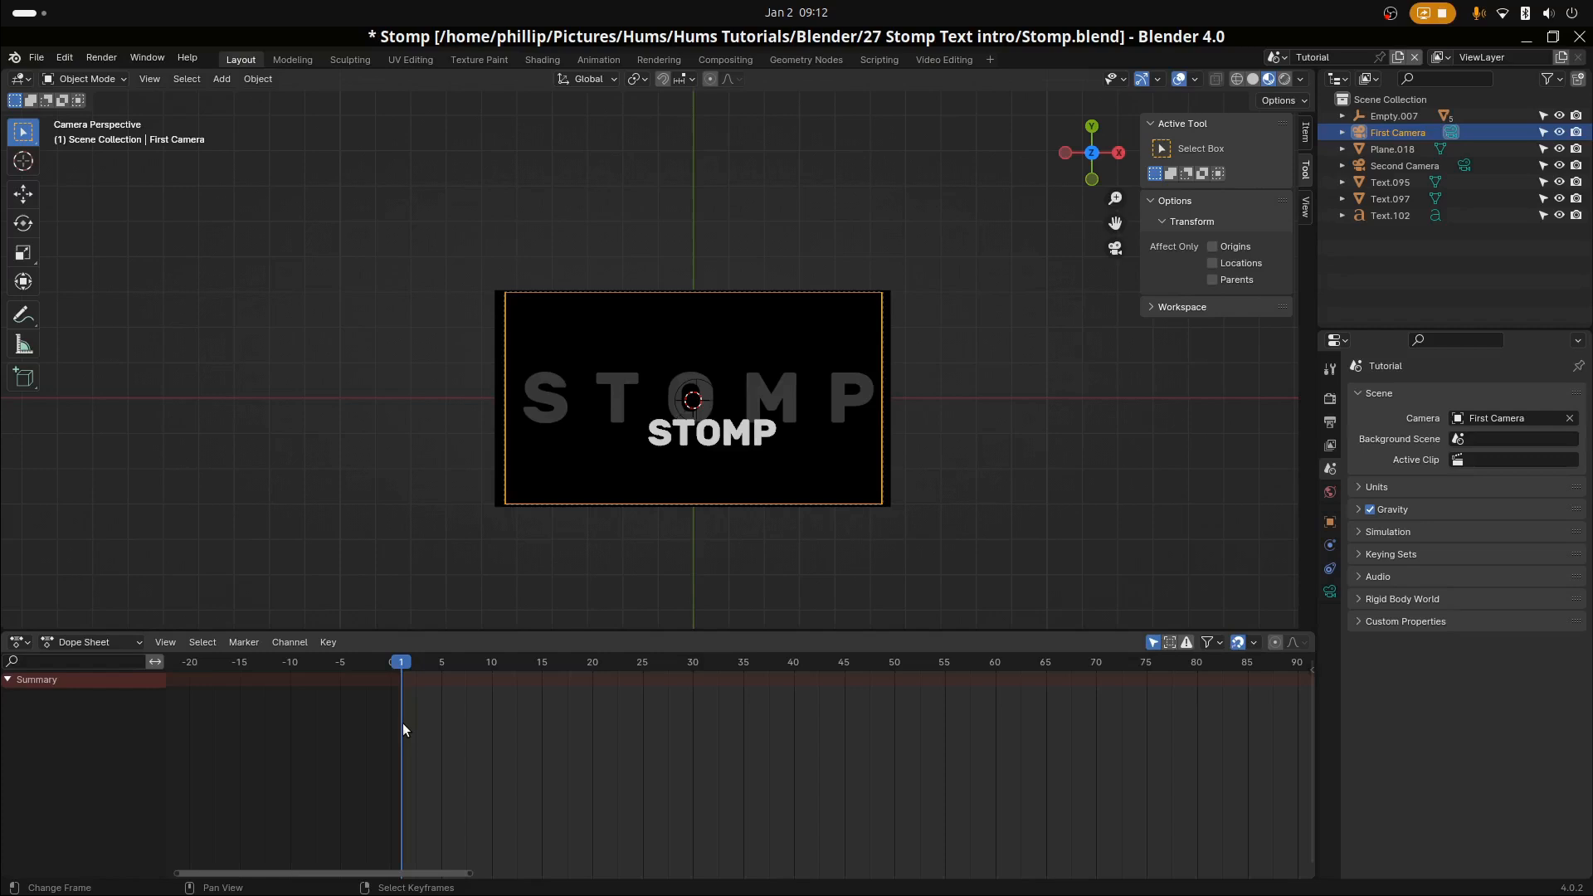
{"action": "key", "text": "m"}
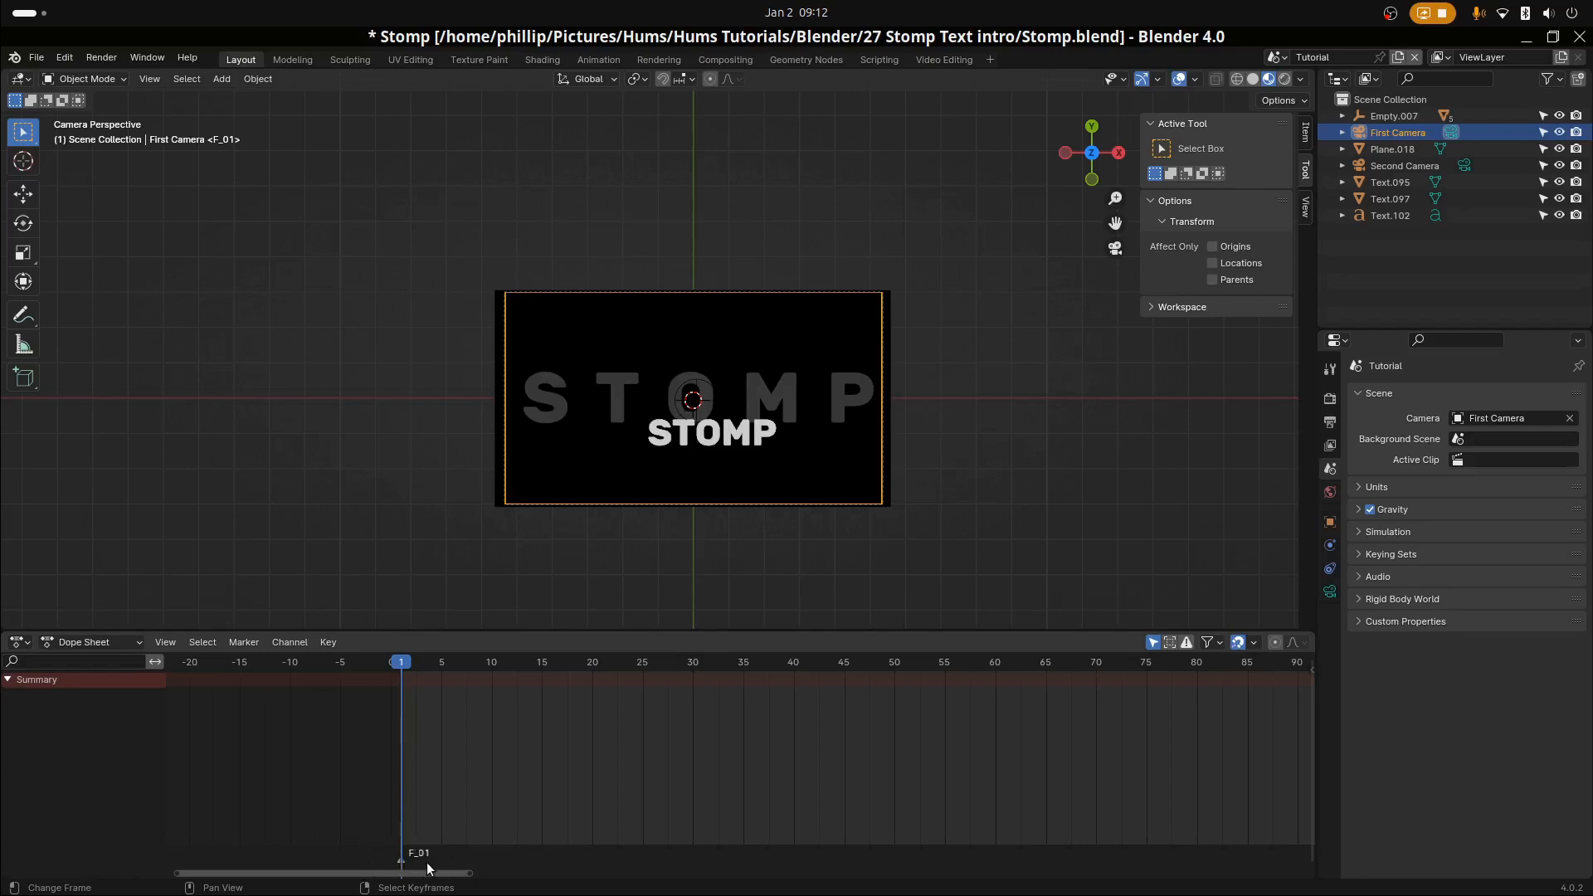
{"action": "key", "text": "space"}
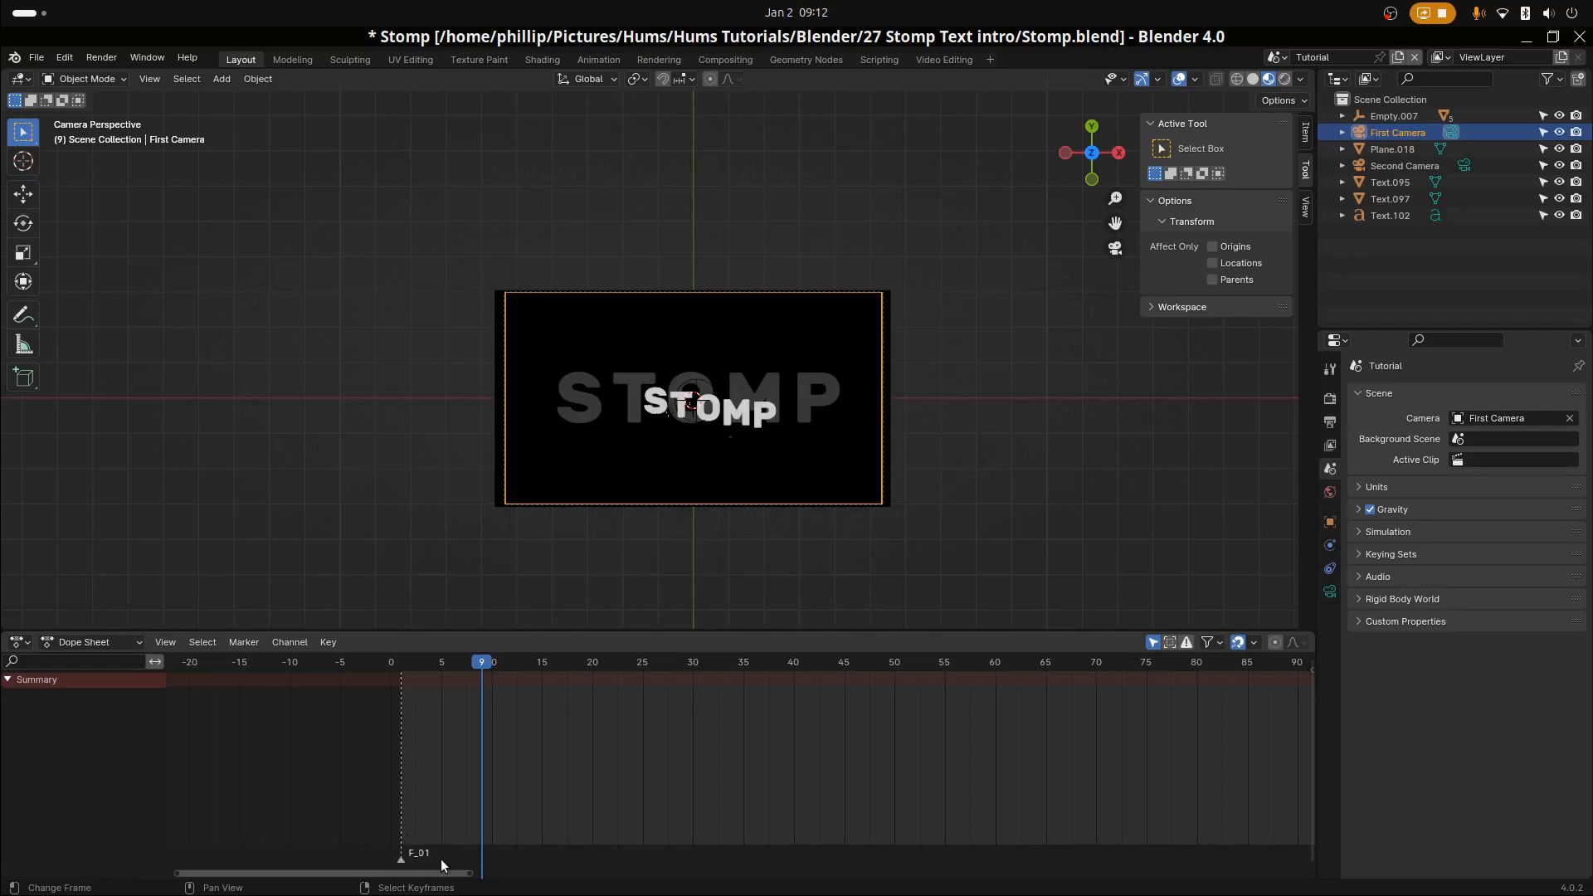
{"action": "left_click", "coordinate": [397, 860]}
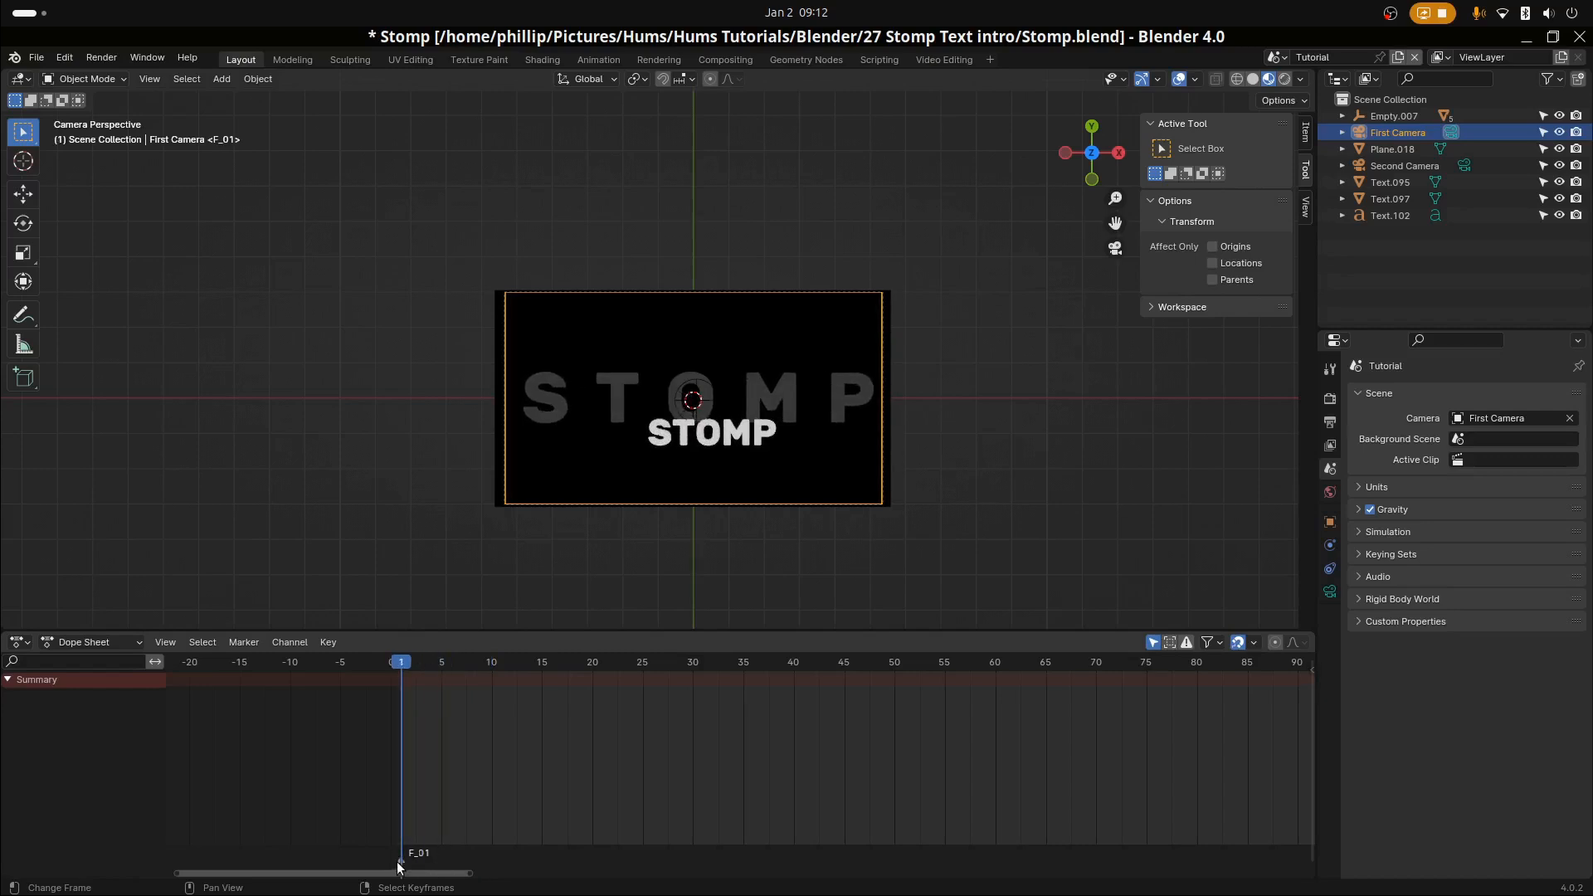
{"action": "key", "text": "F2"}
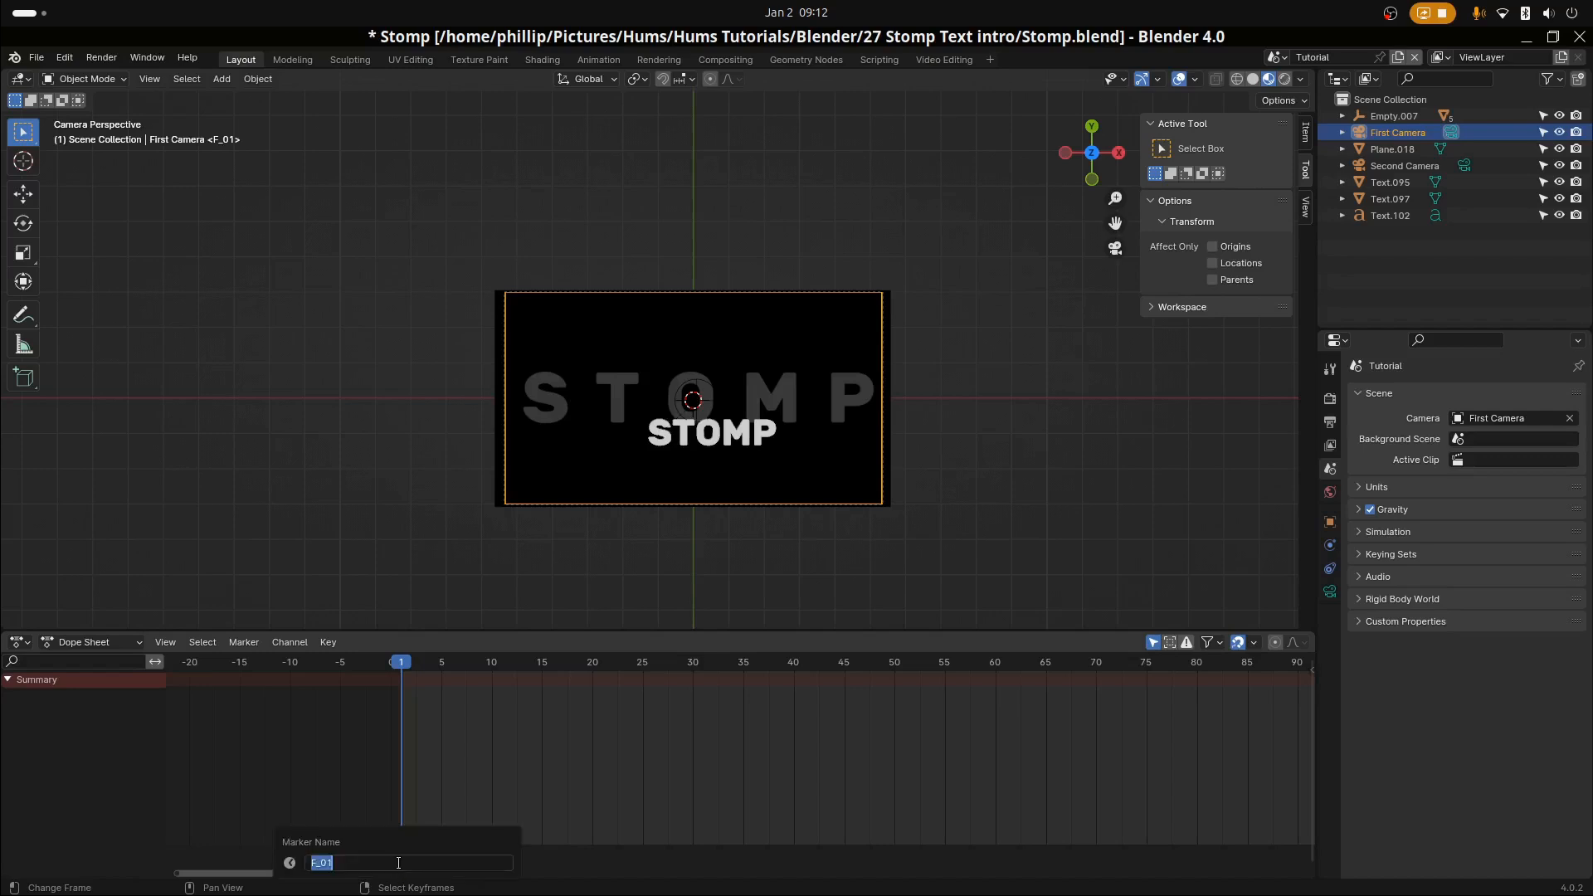
{"action": "key", "text": "Return"}
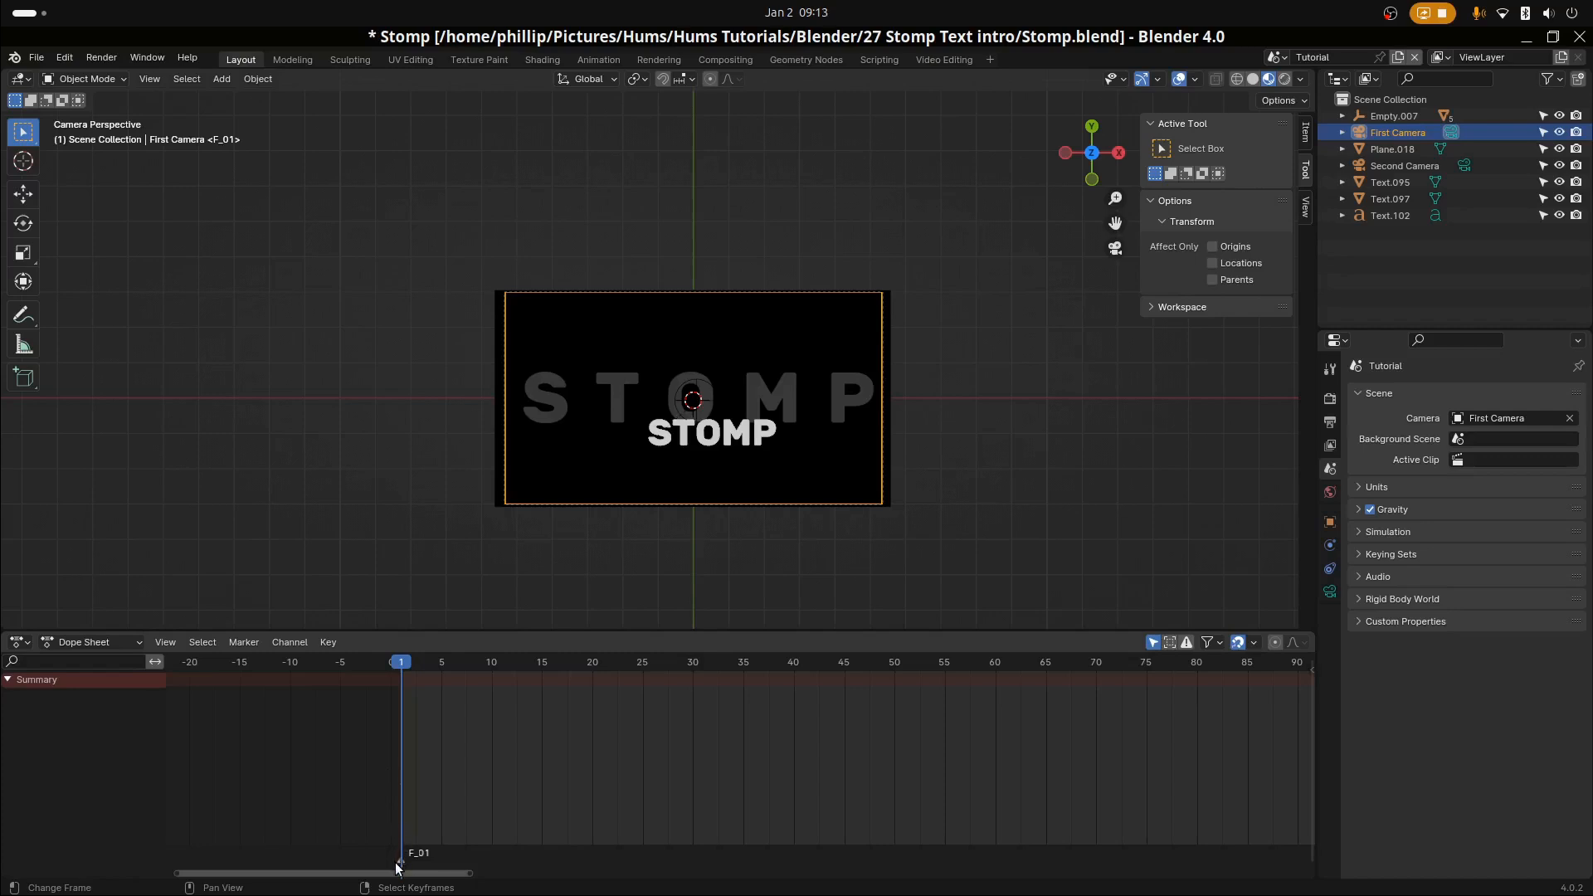
{"action": "left_click", "coordinate": [288, 643]}
{"action": "mouse_move", "coordinate": [249, 642]}
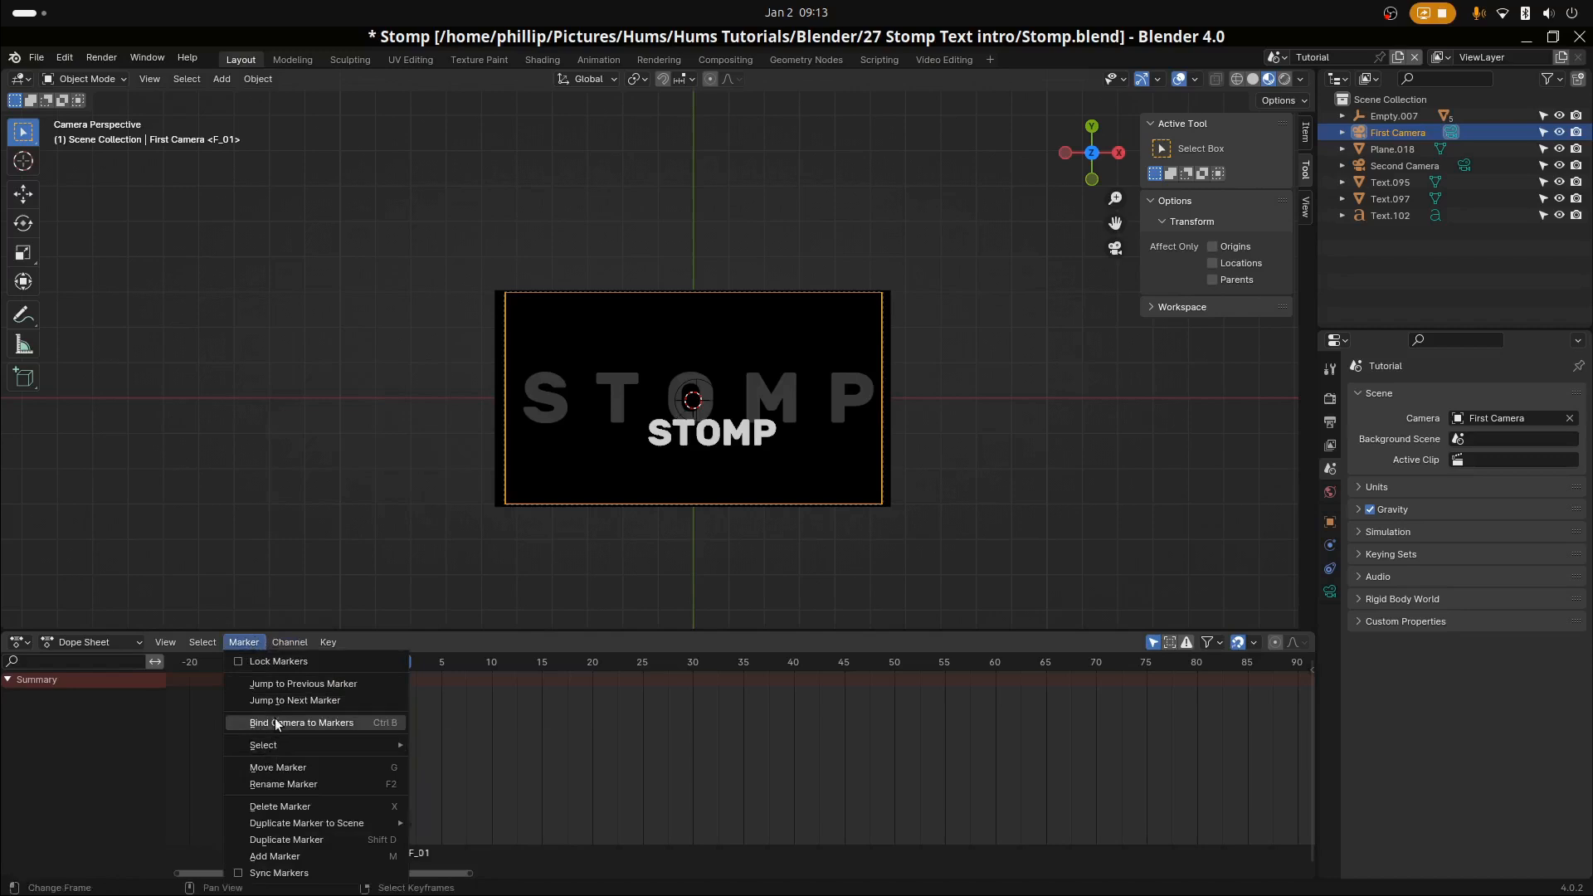
{"action": "left_click", "coordinate": [367, 722]}
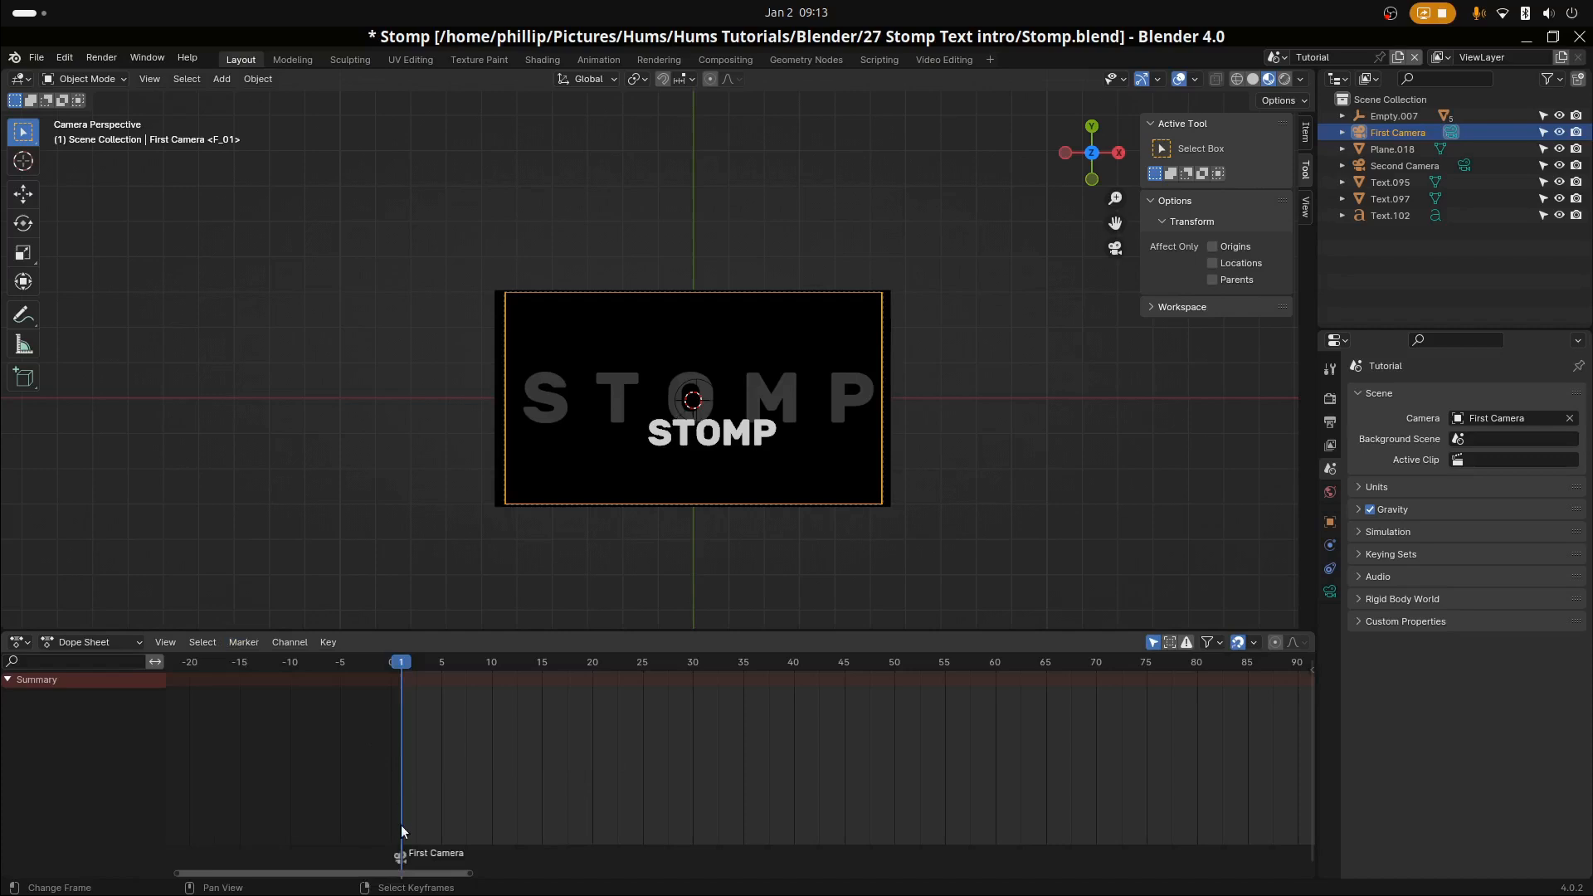
Add a timeline marker at frame 18, select Second Camera, and bind it to that marker
{"action": "left_click_drag", "start_coordinate": [401, 825], "coordinate": [567, 821]}
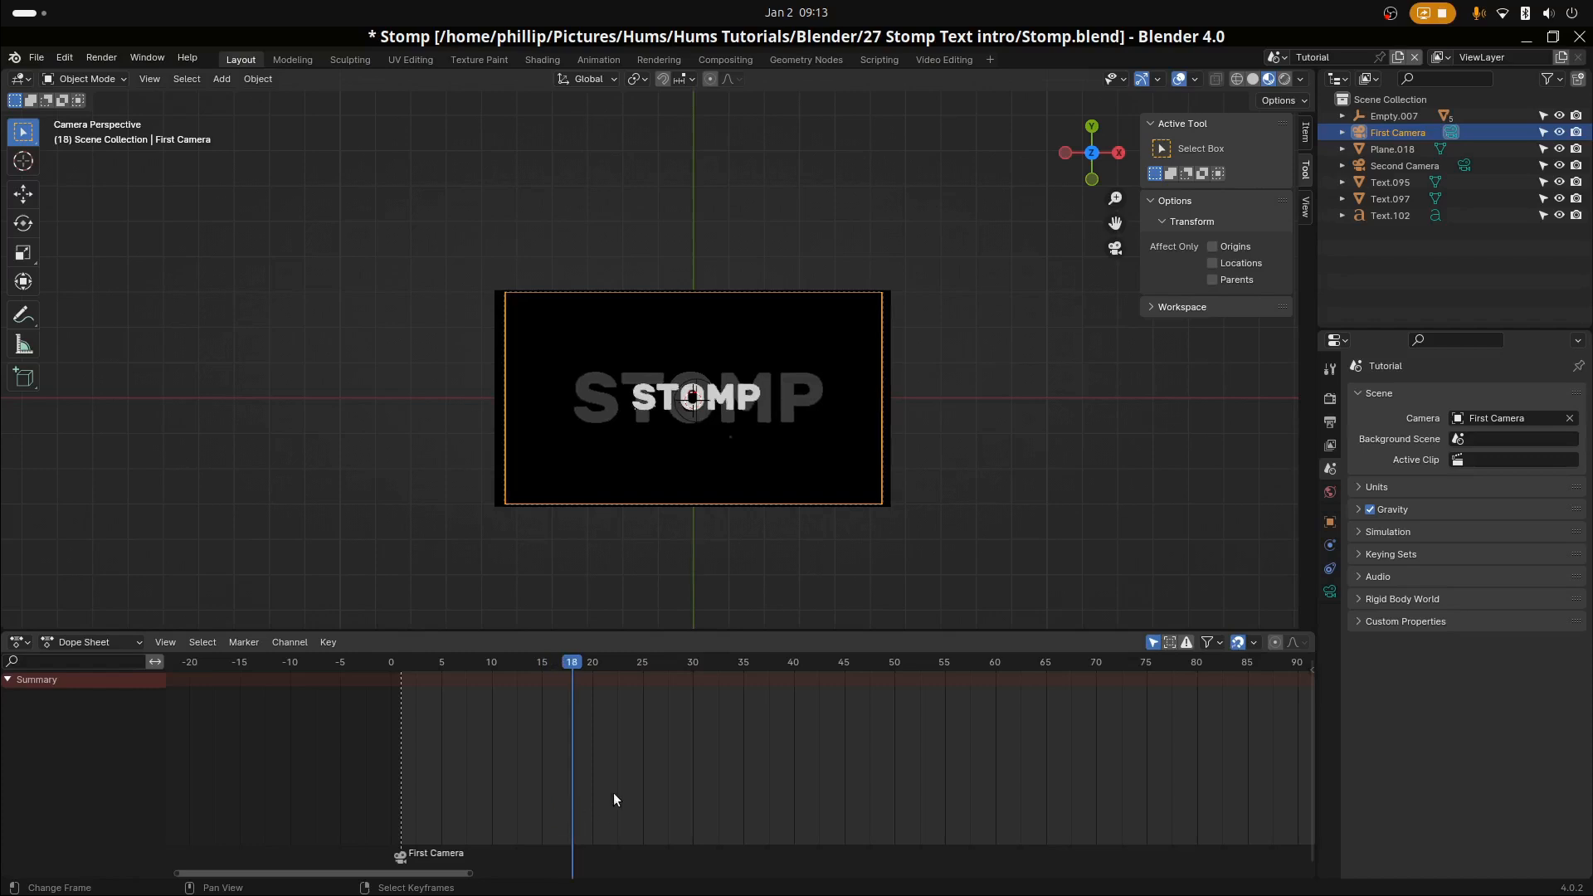
{"action": "key", "text": "m"}
{"action": "scroll", "coordinate": [606, 516], "scroll_direction": "down", "scroll_amount": 3}
{"action": "middle_click_drag", "start_coordinate": [605, 516], "coordinate": [587, 455]}
{"action": "scroll", "coordinate": [589, 455], "scroll_direction": "down", "scroll_amount": 5}
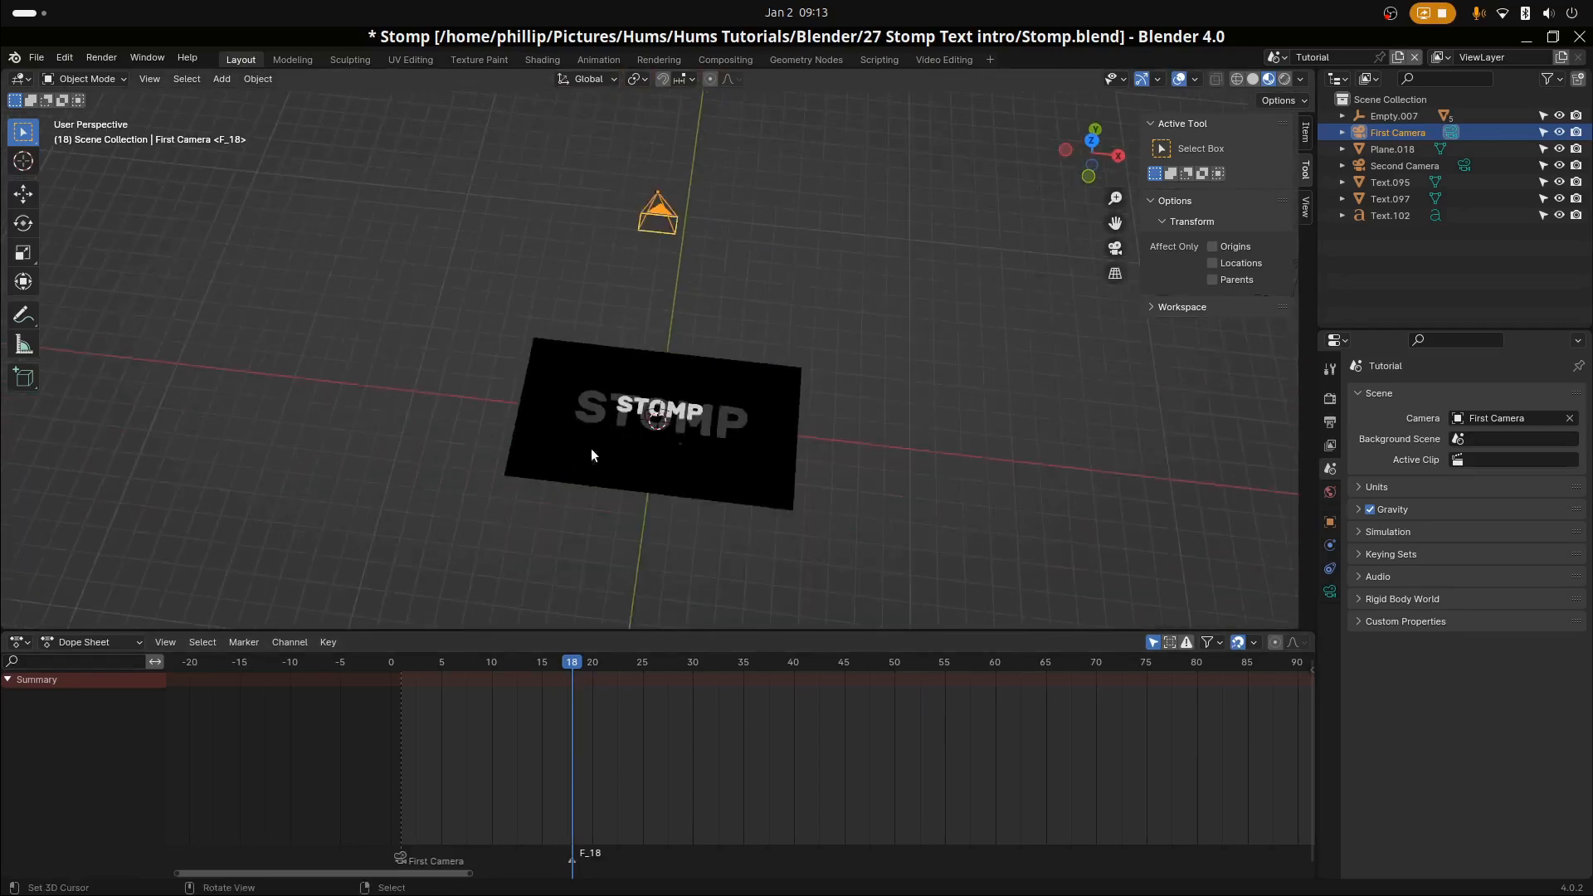
{"action": "left_click", "coordinate": [912, 320]}
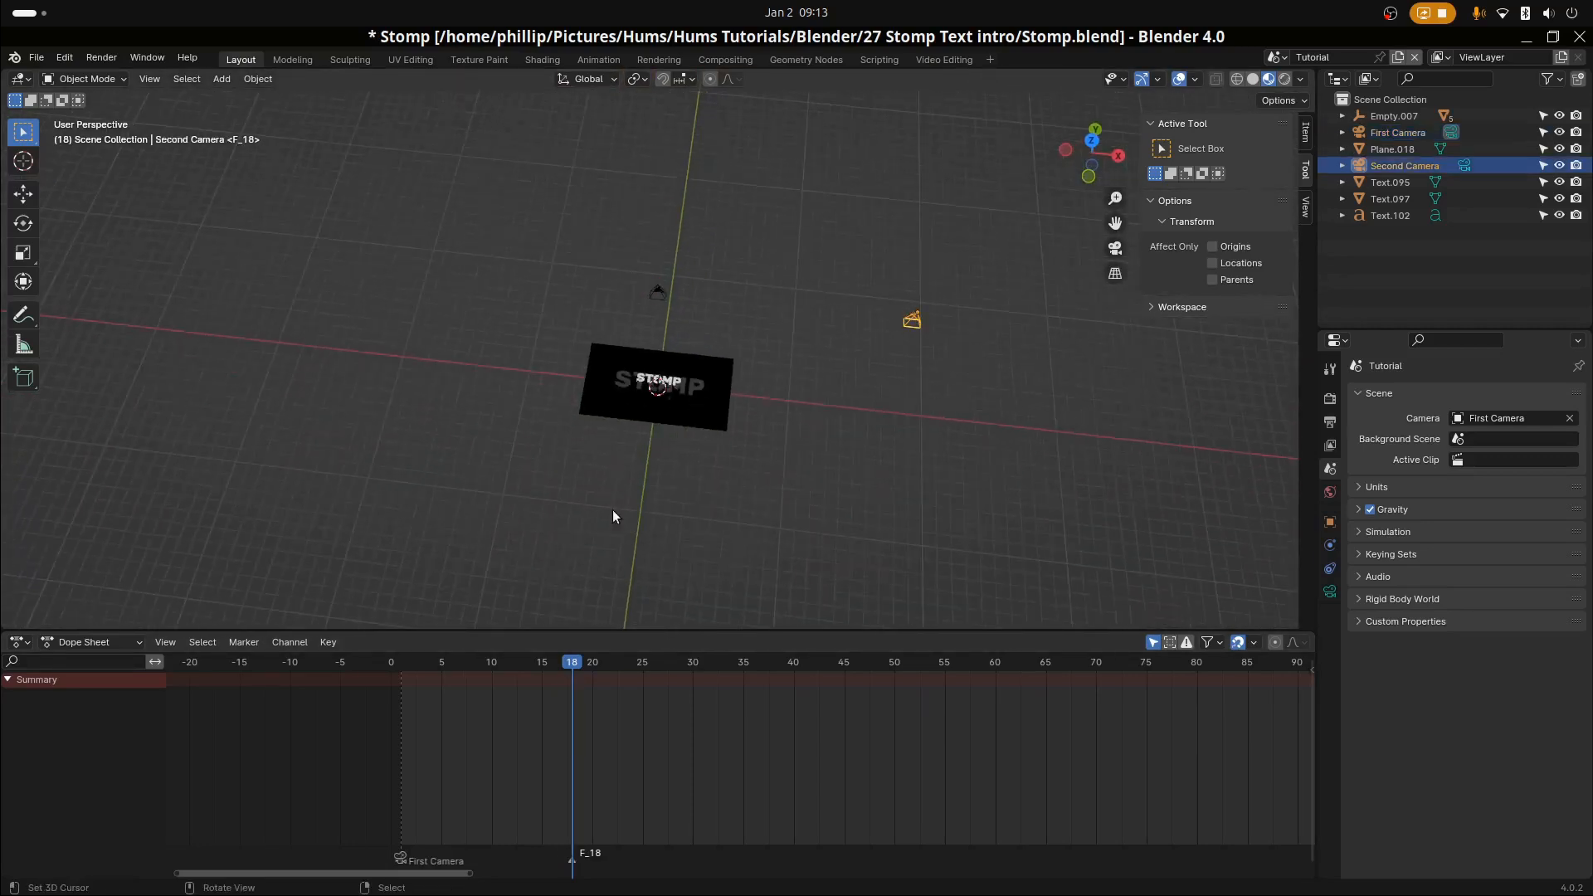
{"action": "key", "text": "KP_0"}
{"action": "left_click", "coordinate": [295, 641]}
{"action": "mouse_move", "coordinate": [244, 641]}
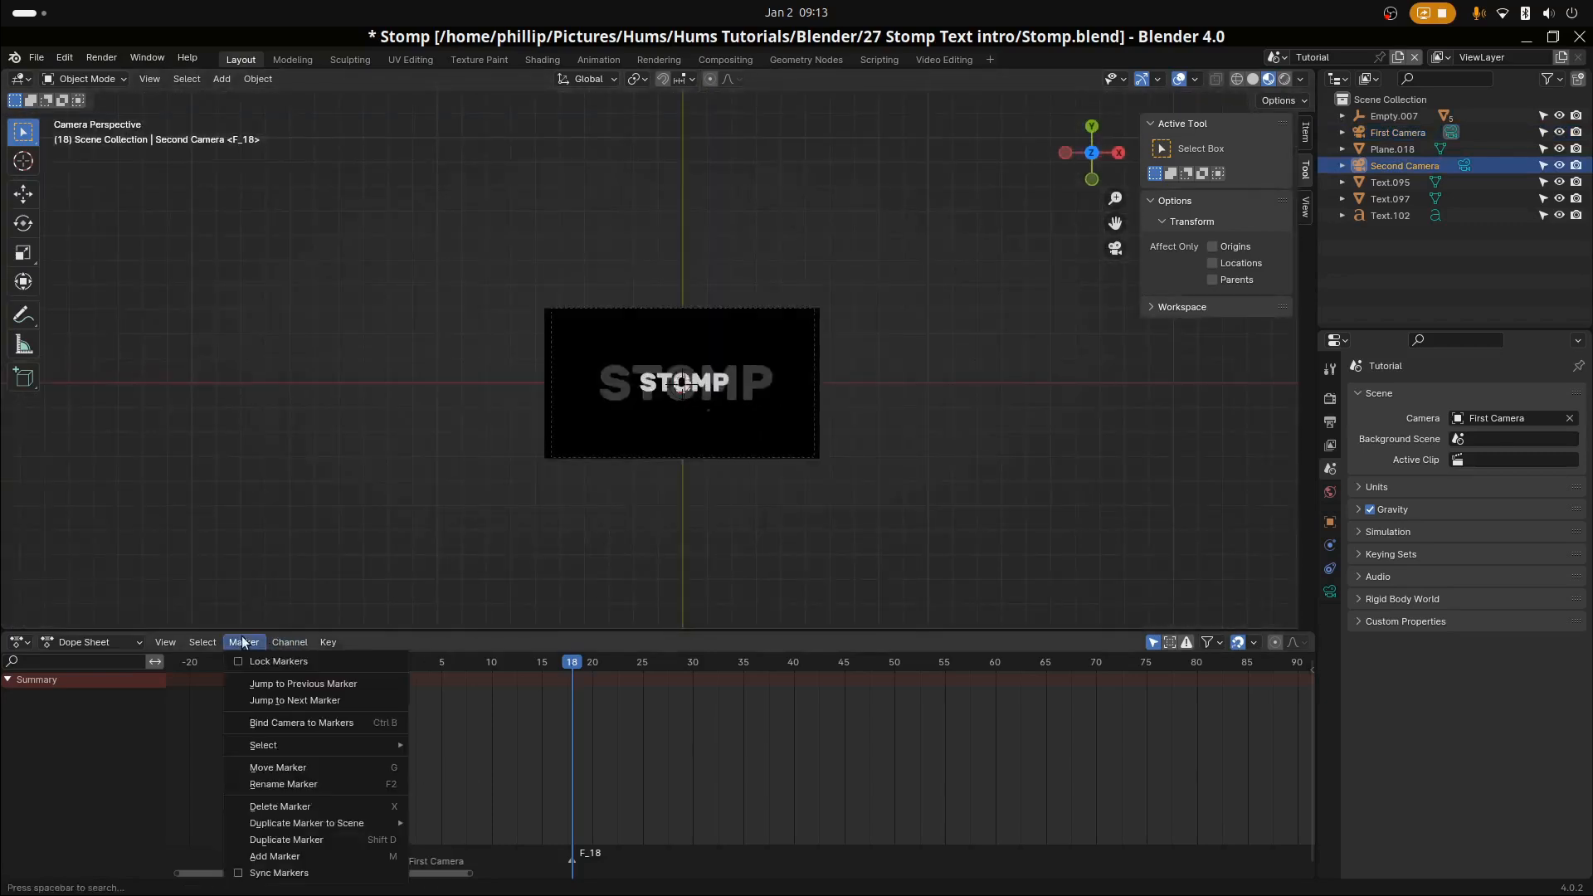
{"action": "mouse_move", "coordinate": [305, 727]}
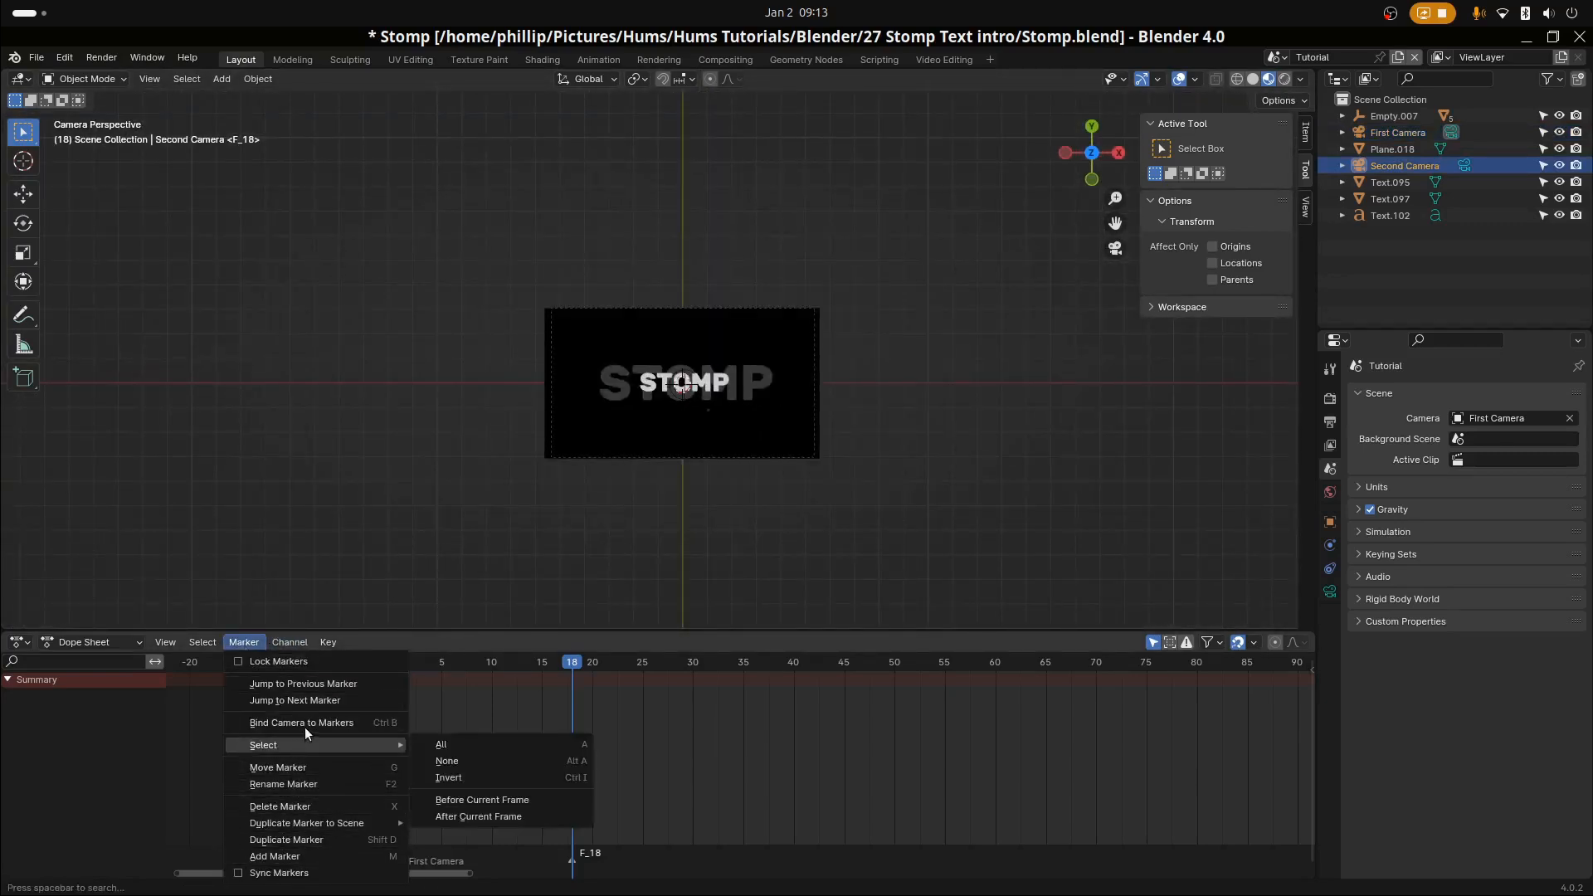
{"action": "left_click", "coordinate": [540, 729]}
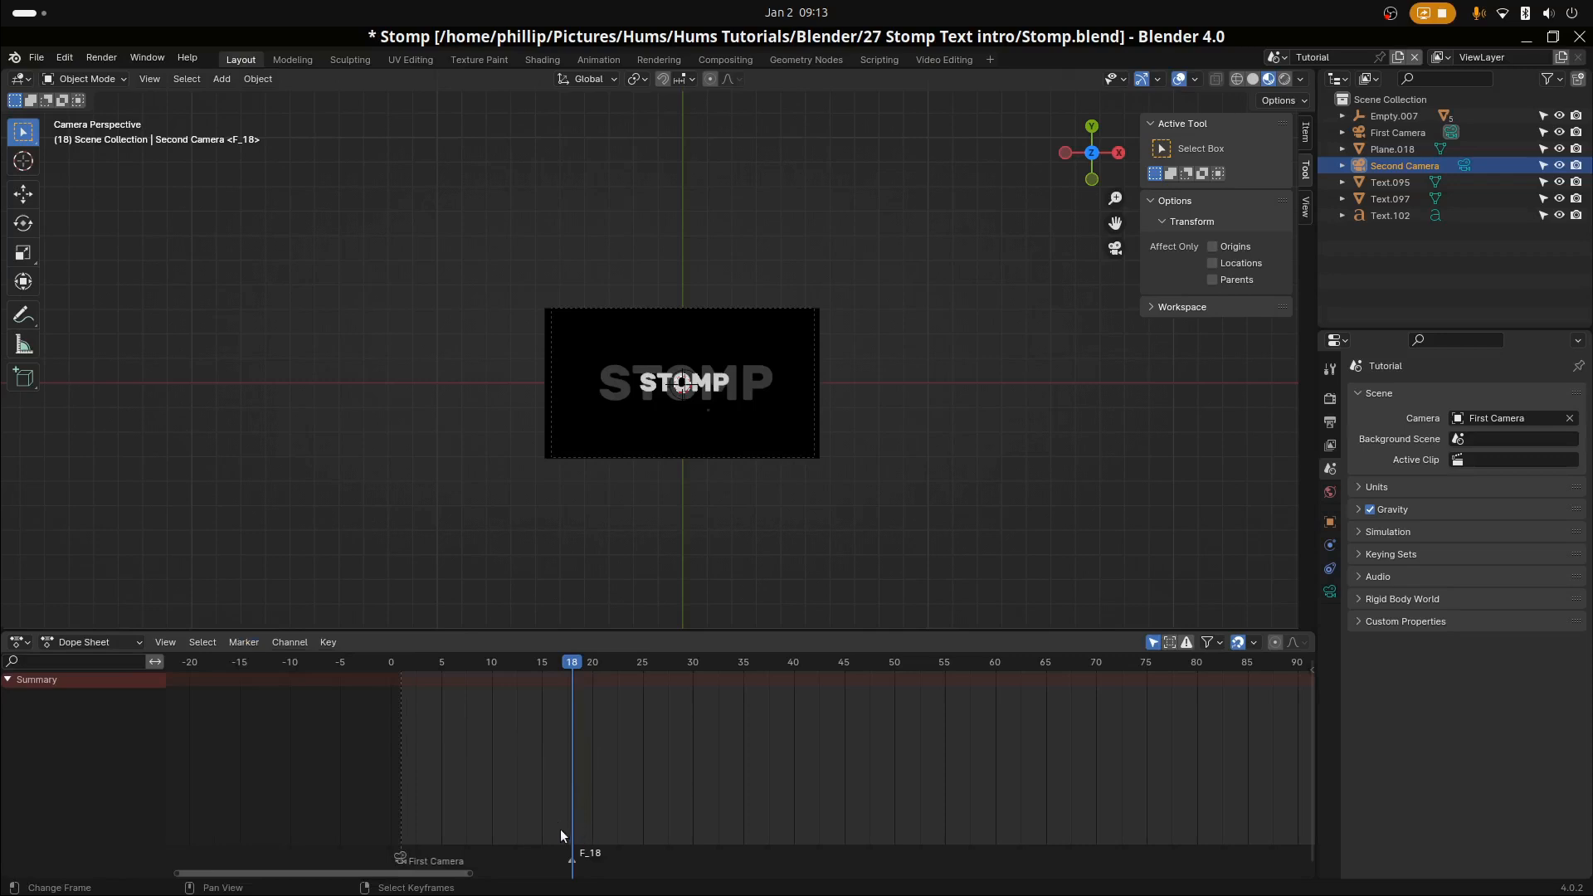
{"action": "key", "text": "ctrl+b"}
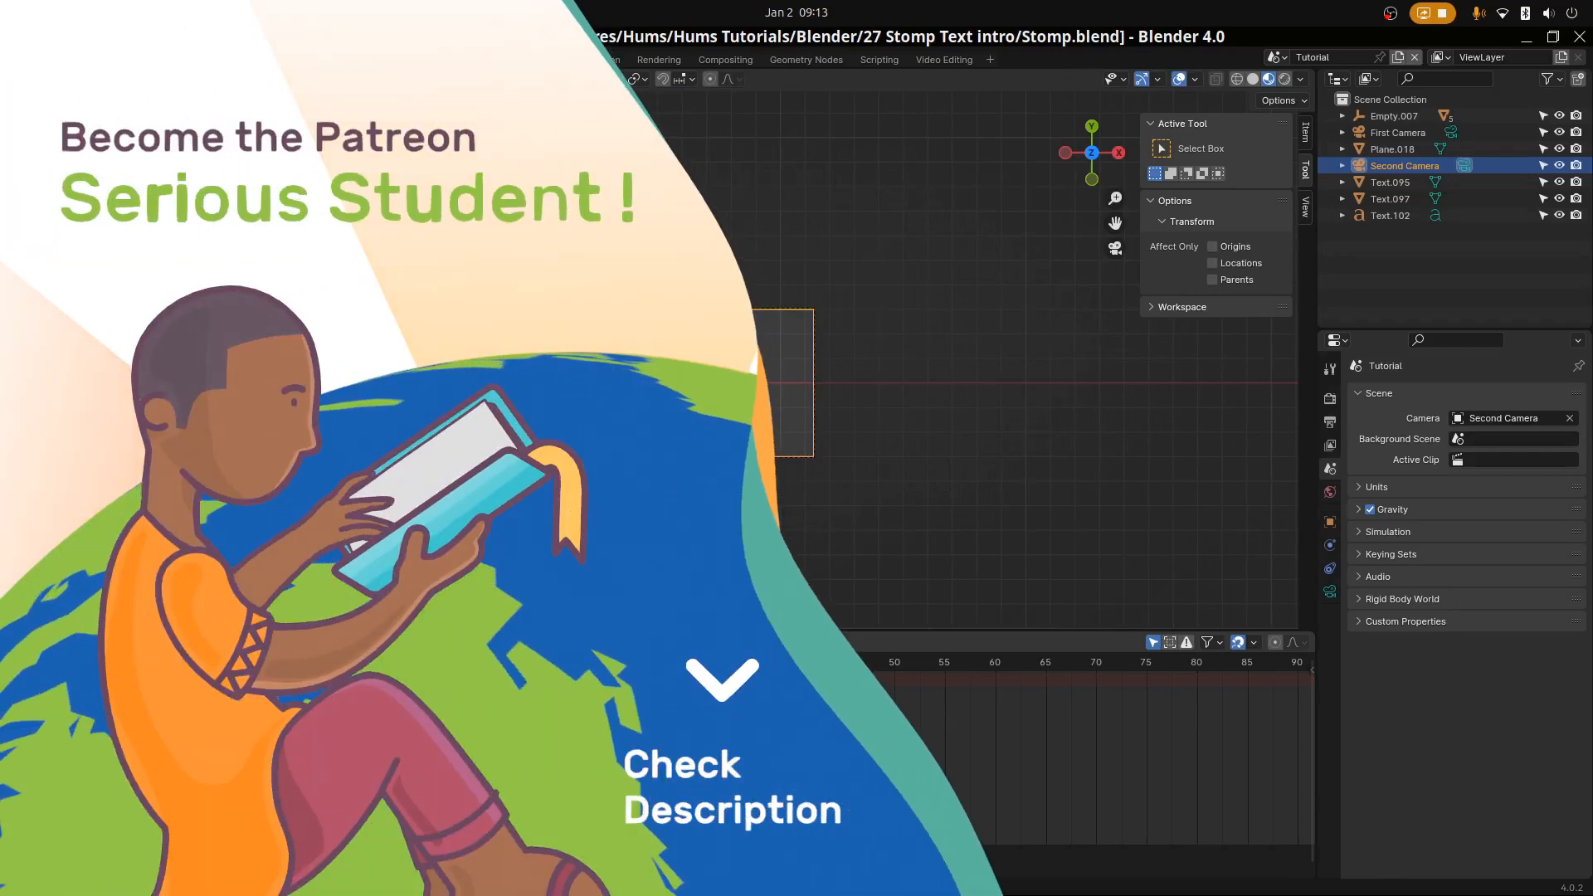
Scrub the timeline back and forth across frame 18 to check the switch from First Camera to Second Camera, ending at frame 1
{"action": "left_click_drag", "start_coordinate": [569, 823], "coordinate": [506, 823]}
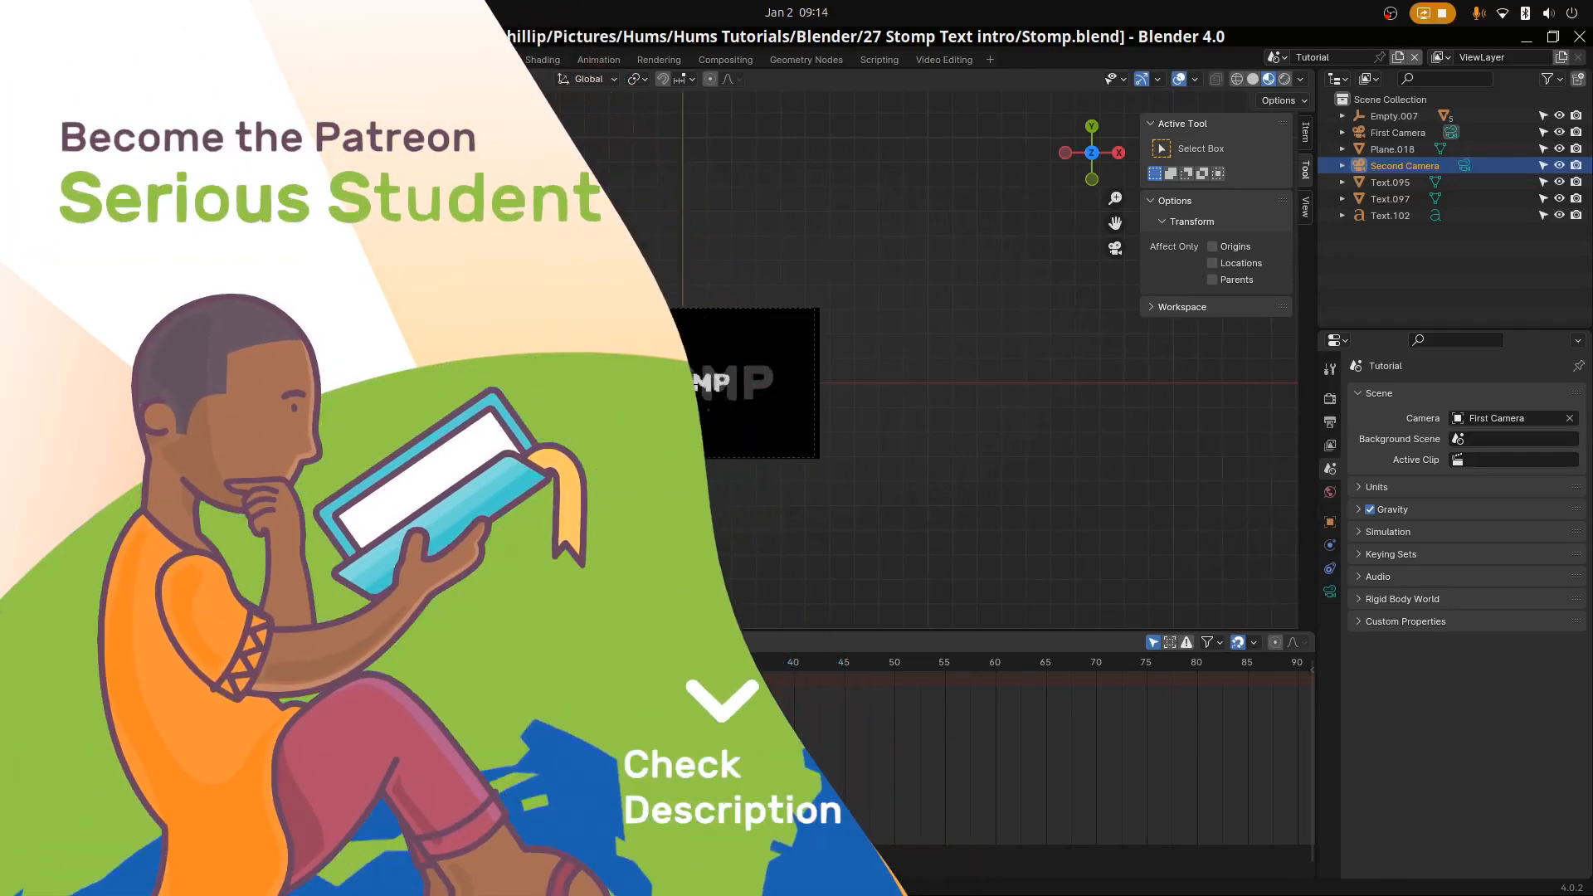
{"action": "left_click_drag", "start_coordinate": [523, 823], "coordinate": [623, 823]}
{"action": "key", "text": "KP_0"}
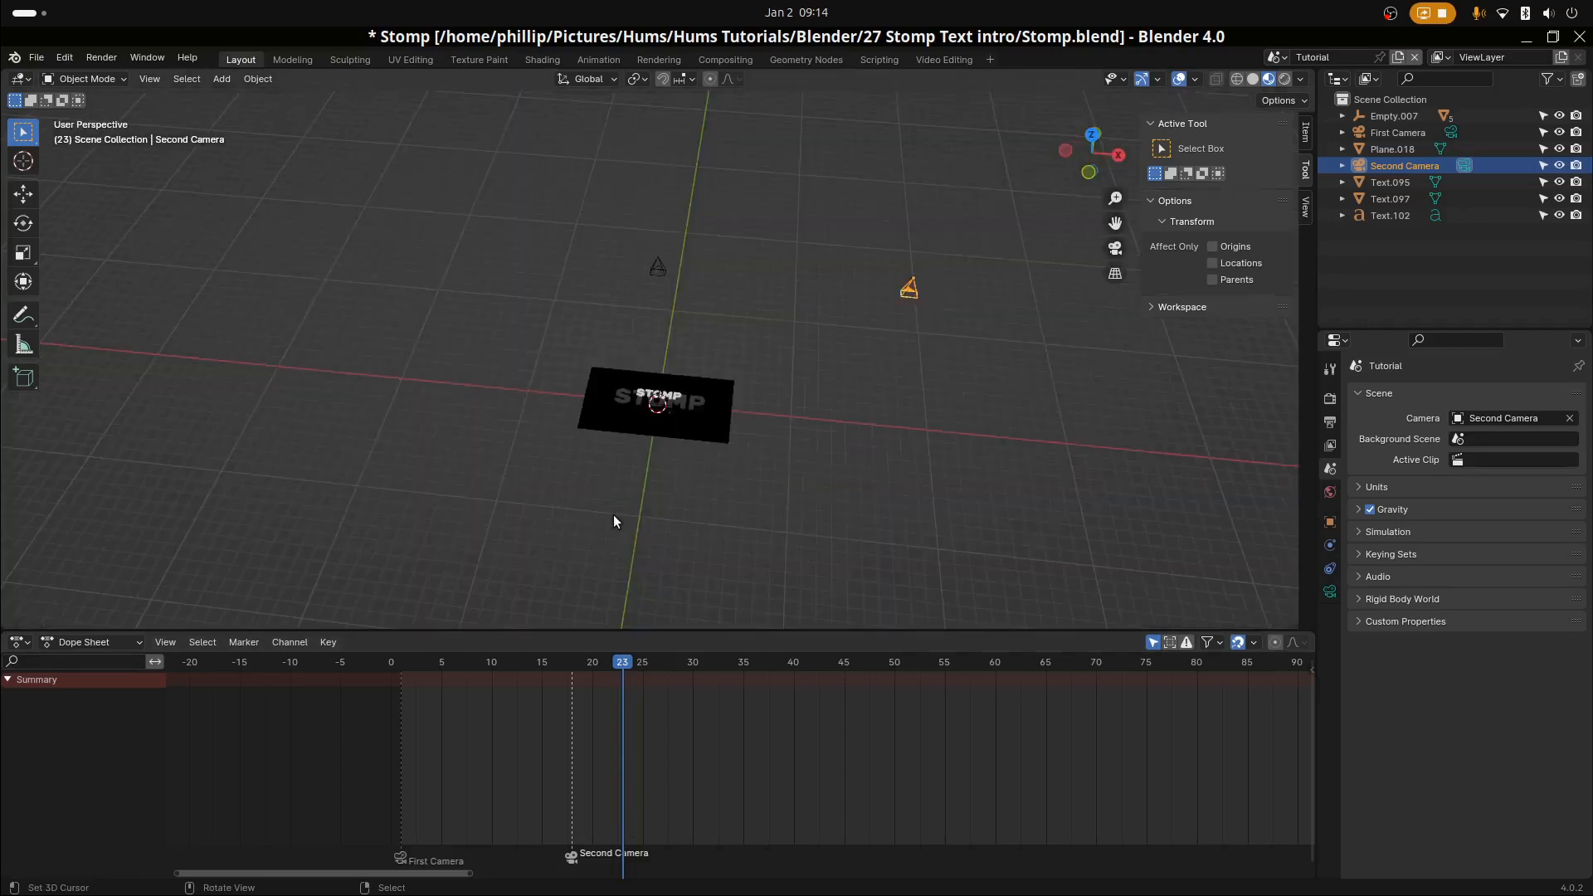
{"action": "key", "text": "KP_0"}
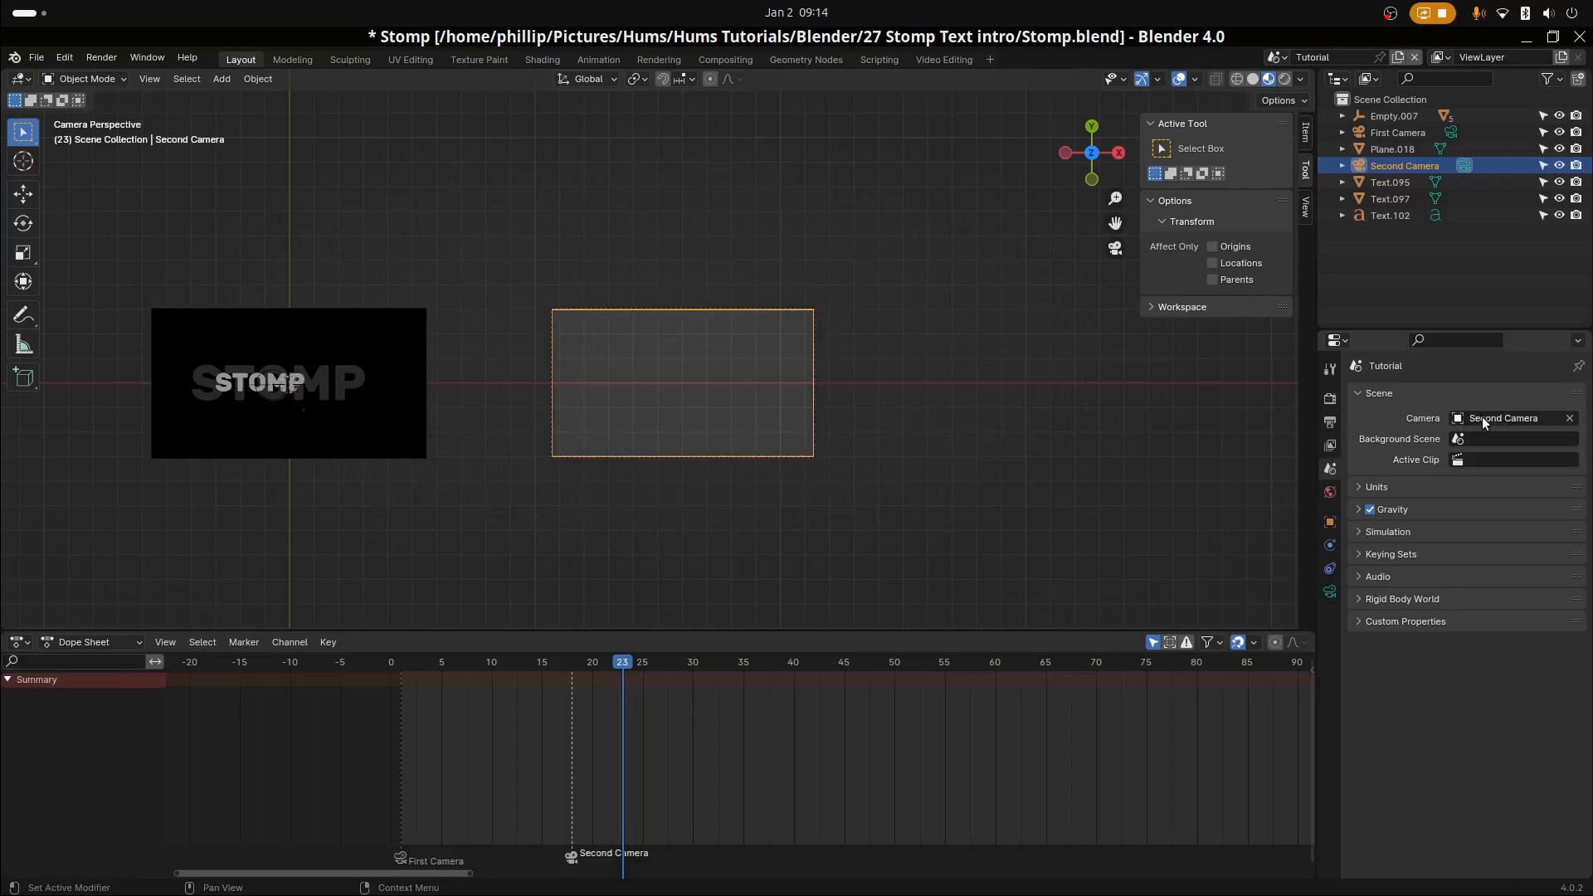
{"action": "mouse_move", "coordinate": [645, 744]}
{"action": "left_mouse_down"}
{"action": "mouse_move", "coordinate": [544, 759]}
{"action": "mouse_move", "coordinate": [581, 768]}
{"action": "mouse_move", "coordinate": [399, 772]}
{"action": "mouse_move", "coordinate": [580, 775]}
{"action": "mouse_move", "coordinate": [413, 789]}
{"action": "mouse_move", "coordinate": [611, 782]}
{"action": "mouse_move", "coordinate": [451, 788]}
{"action": "mouse_move", "coordinate": [602, 788]}
{"action": "mouse_move", "coordinate": [586, 801]}
{"action": "mouse_move", "coordinate": [402, 808]}
{"action": "mouse_move", "coordinate": [580, 814]}
{"action": "mouse_move", "coordinate": [415, 815]}
{"action": "mouse_move", "coordinate": [603, 811]}
{"action": "left_mouse_up"}
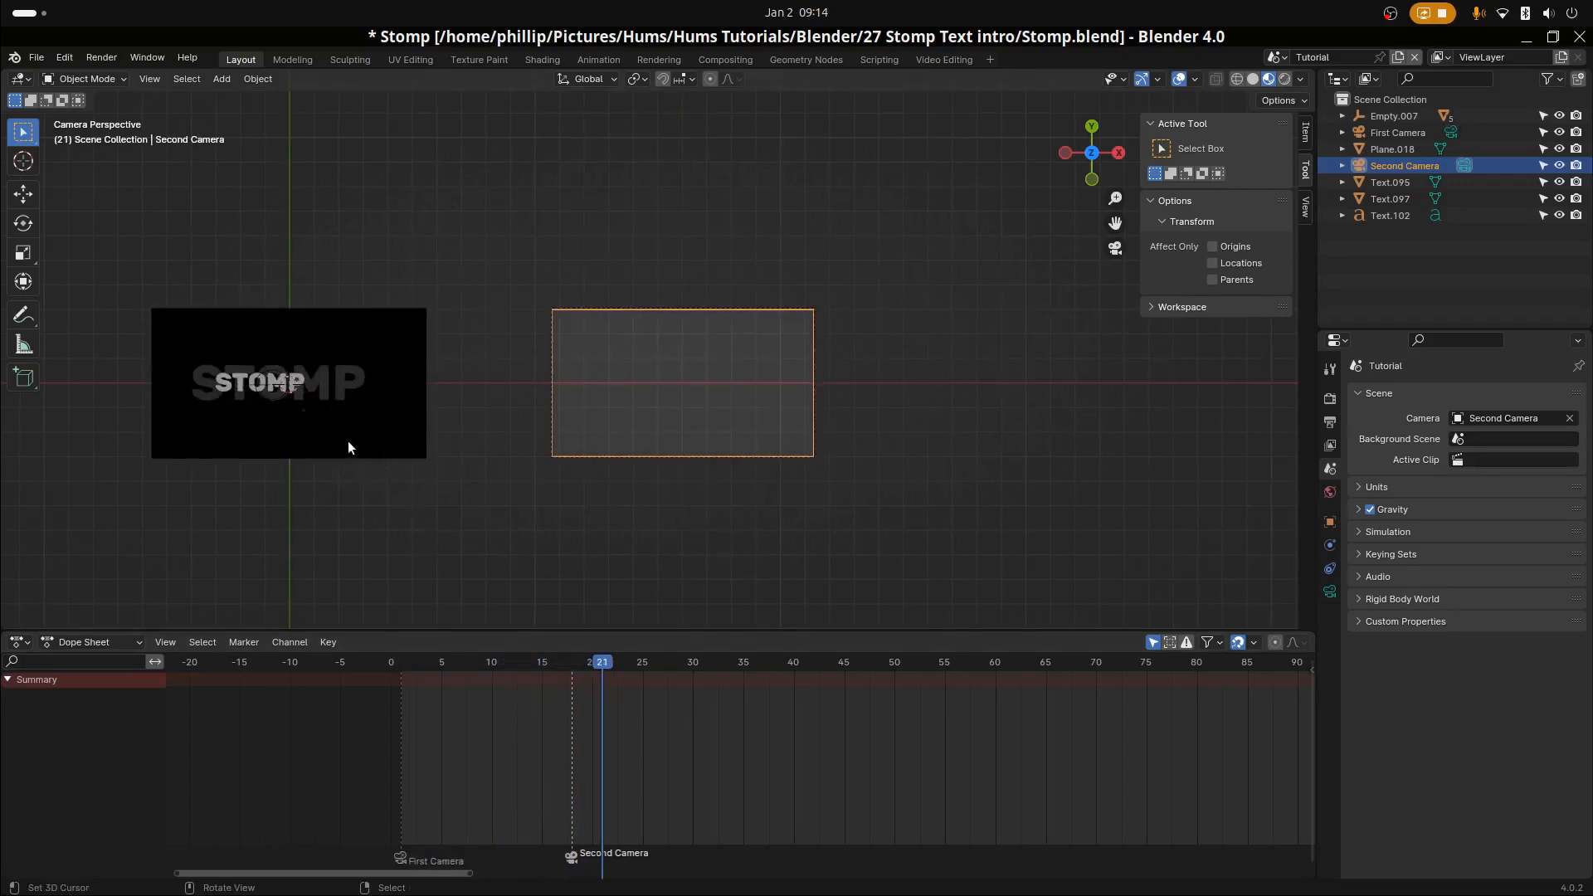
{"action": "scroll", "coordinate": [267, 475], "scroll_direction": "up", "scroll_amount": 1}
{"action": "left_click", "coordinate": [360, 471]}
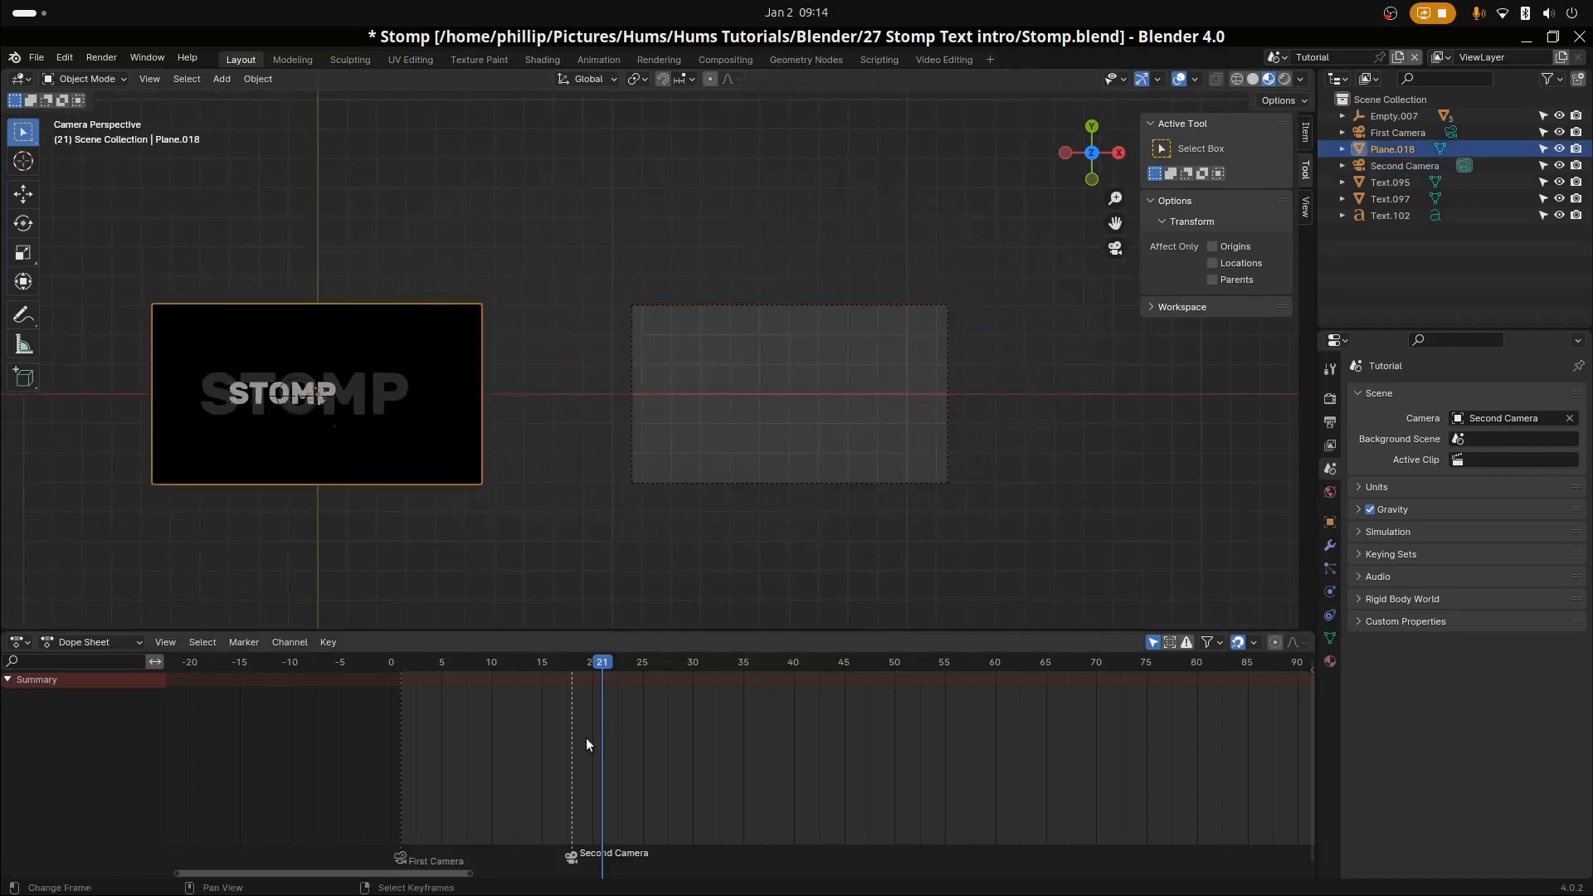
{"action": "left_click_drag", "start_coordinate": [584, 743], "coordinate": [401, 762]}
Switch to the Preview scene and scrub to frame 12 to examine its camera keyframes and animation
{"action": "left_click", "coordinate": [1274, 56]}
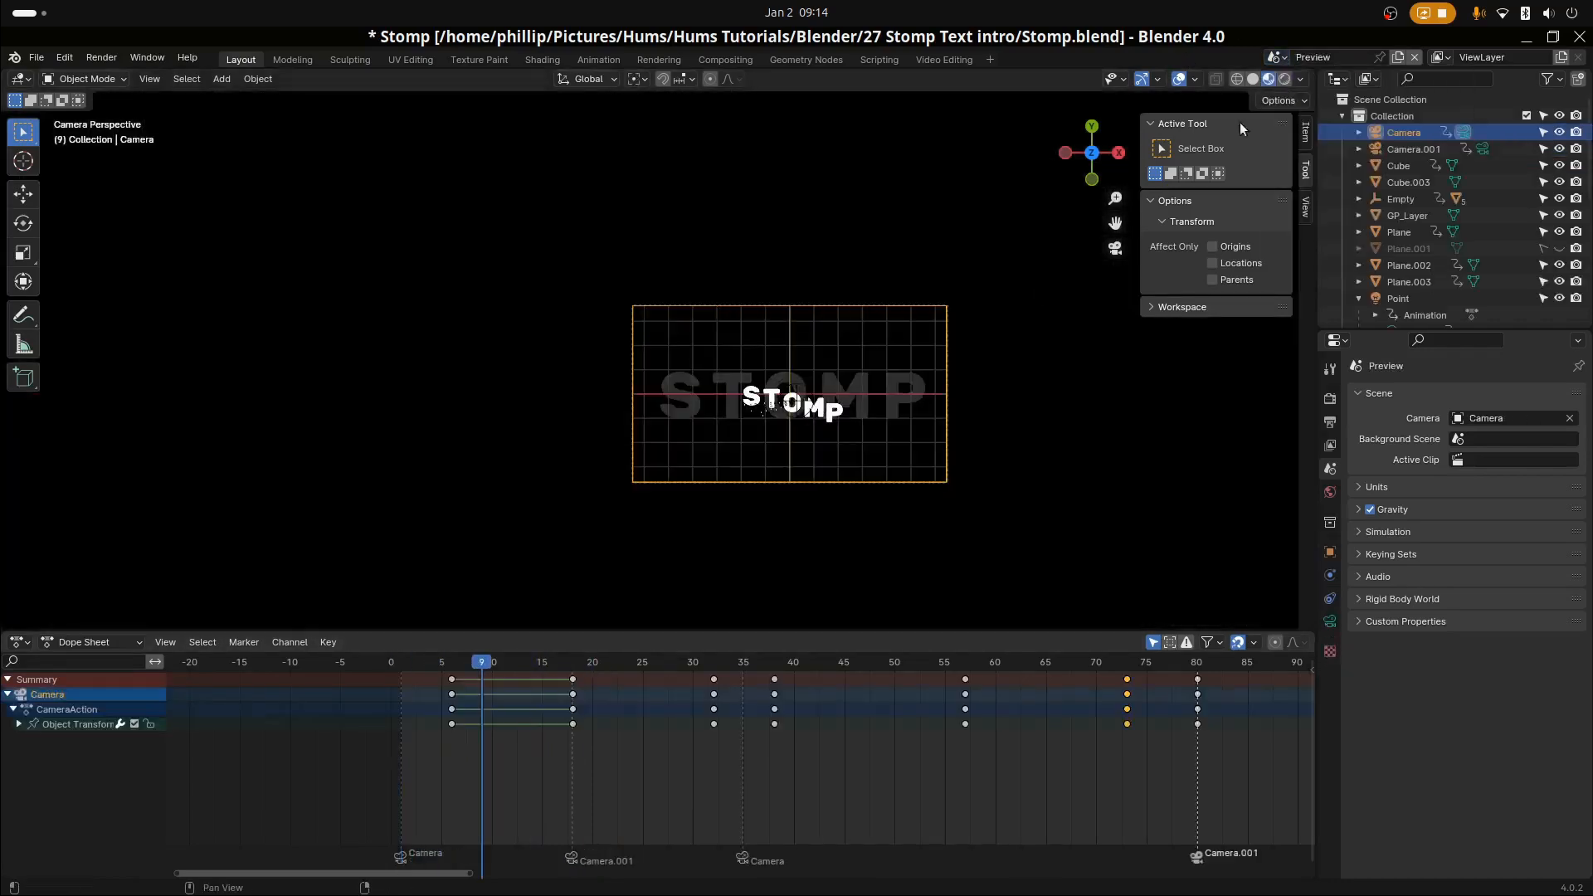
{"action": "left_click", "coordinate": [1319, 88]}
{"action": "scroll", "coordinate": [794, 416], "scroll_direction": "up", "scroll_amount": 3}
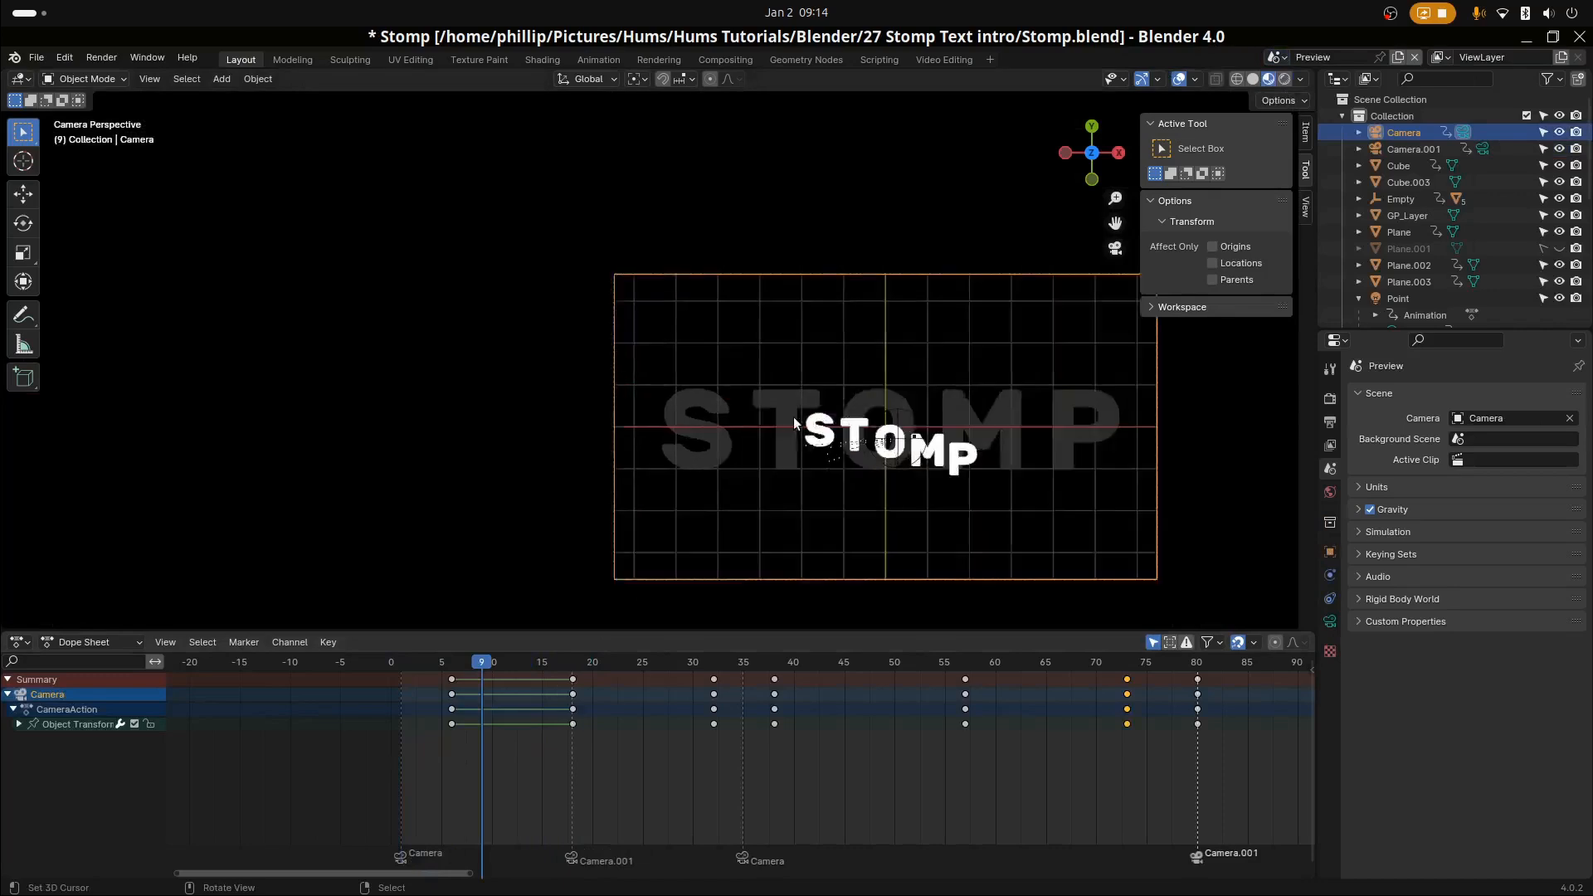
{"action": "scroll", "coordinate": [571, 420], "scroll_direction": "up", "scroll_amount": 1}
{"action": "mouse_move", "coordinate": [497, 759]}
{"action": "left_mouse_down"}
{"action": "mouse_move", "coordinate": [696, 762]}
{"action": "mouse_move", "coordinate": [469, 782]}
{"action": "mouse_move", "coordinate": [633, 769]}
{"action": "mouse_move", "coordinate": [516, 777]}
{"action": "left_mouse_up"}
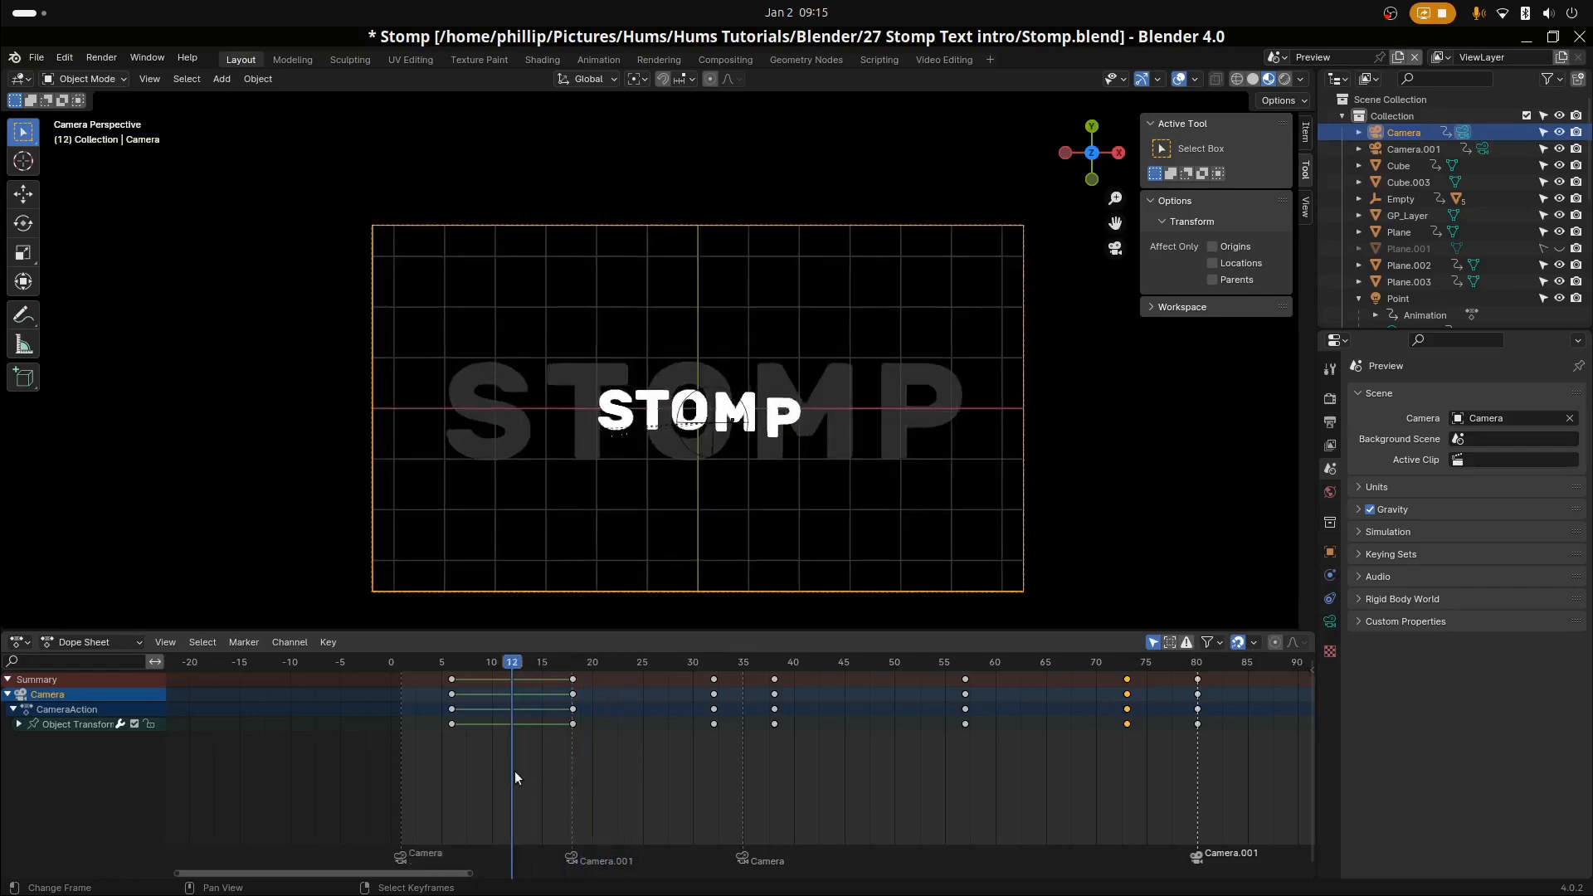
Return to the Tutorial scene, at frame 10, and show the object transform properties
{"action": "left_click", "coordinate": [1276, 57]}
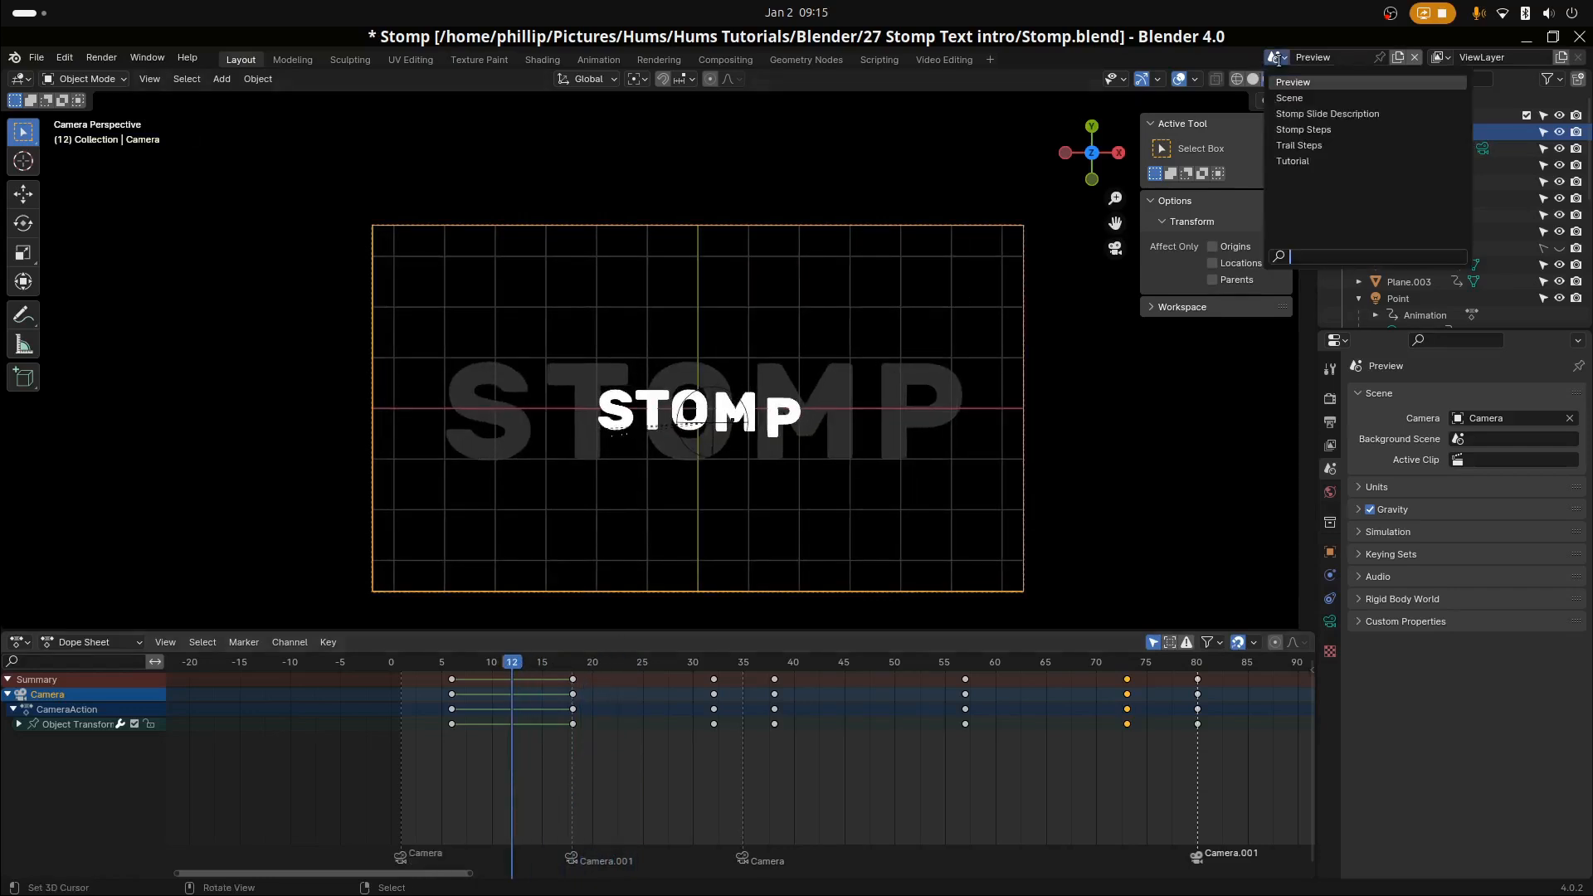
{"action": "left_click", "coordinate": [1294, 159]}
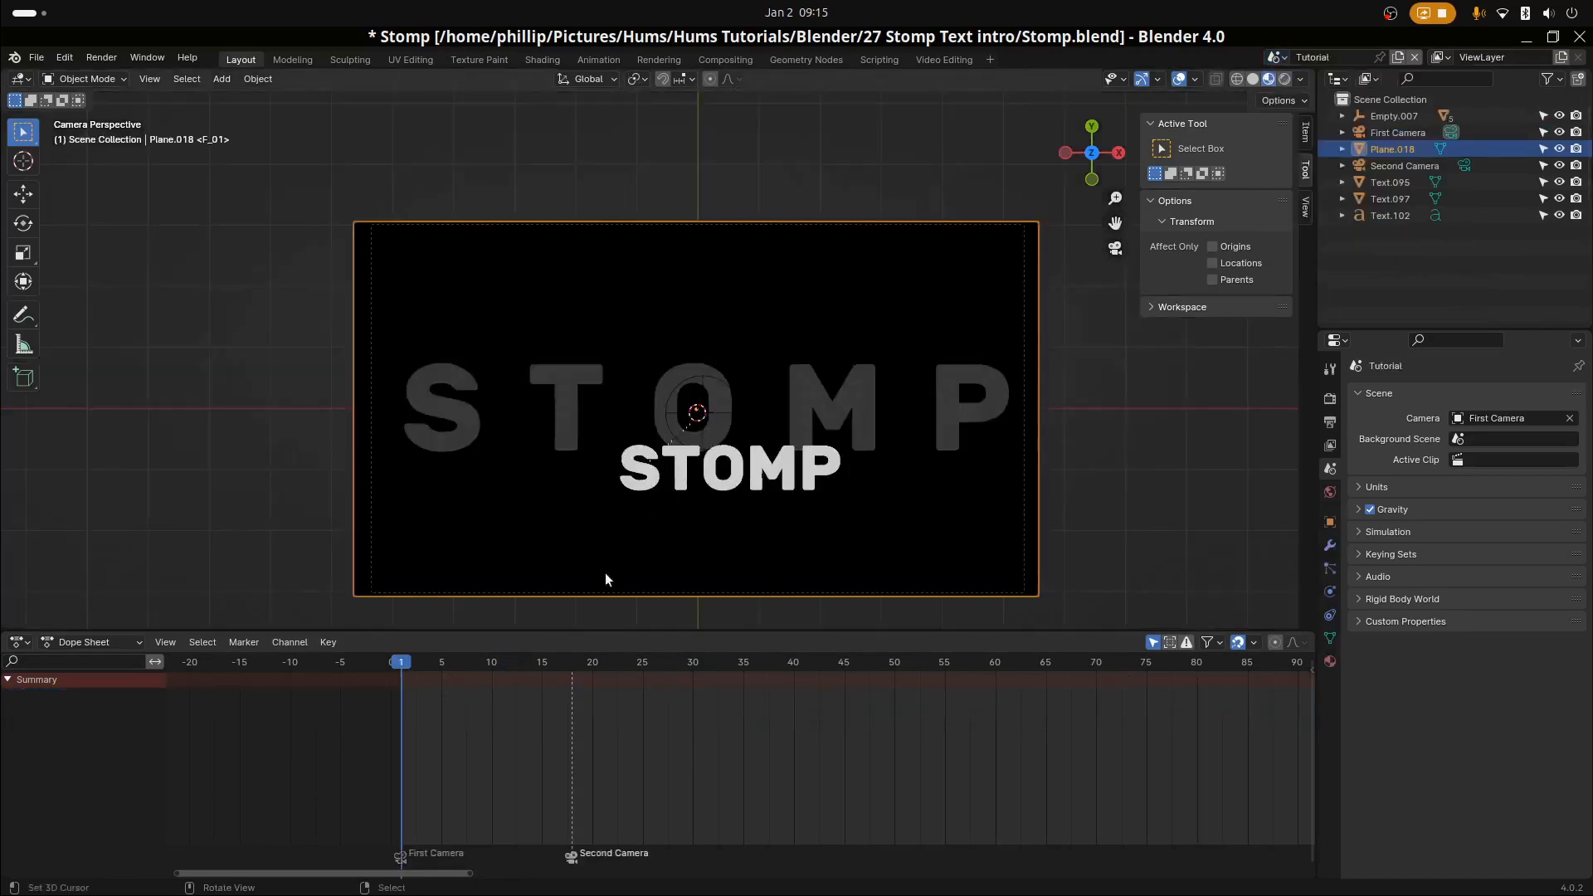
{"action": "mouse_move", "coordinate": [477, 714]}
{"action": "left_mouse_down"}
{"action": "mouse_move", "coordinate": [570, 712]}
{"action": "mouse_move", "coordinate": [461, 717]}
{"action": "mouse_move", "coordinate": [540, 727]}
{"action": "mouse_move", "coordinate": [483, 733]}
{"action": "mouse_move", "coordinate": [497, 733]}
{"action": "left_mouse_up"}
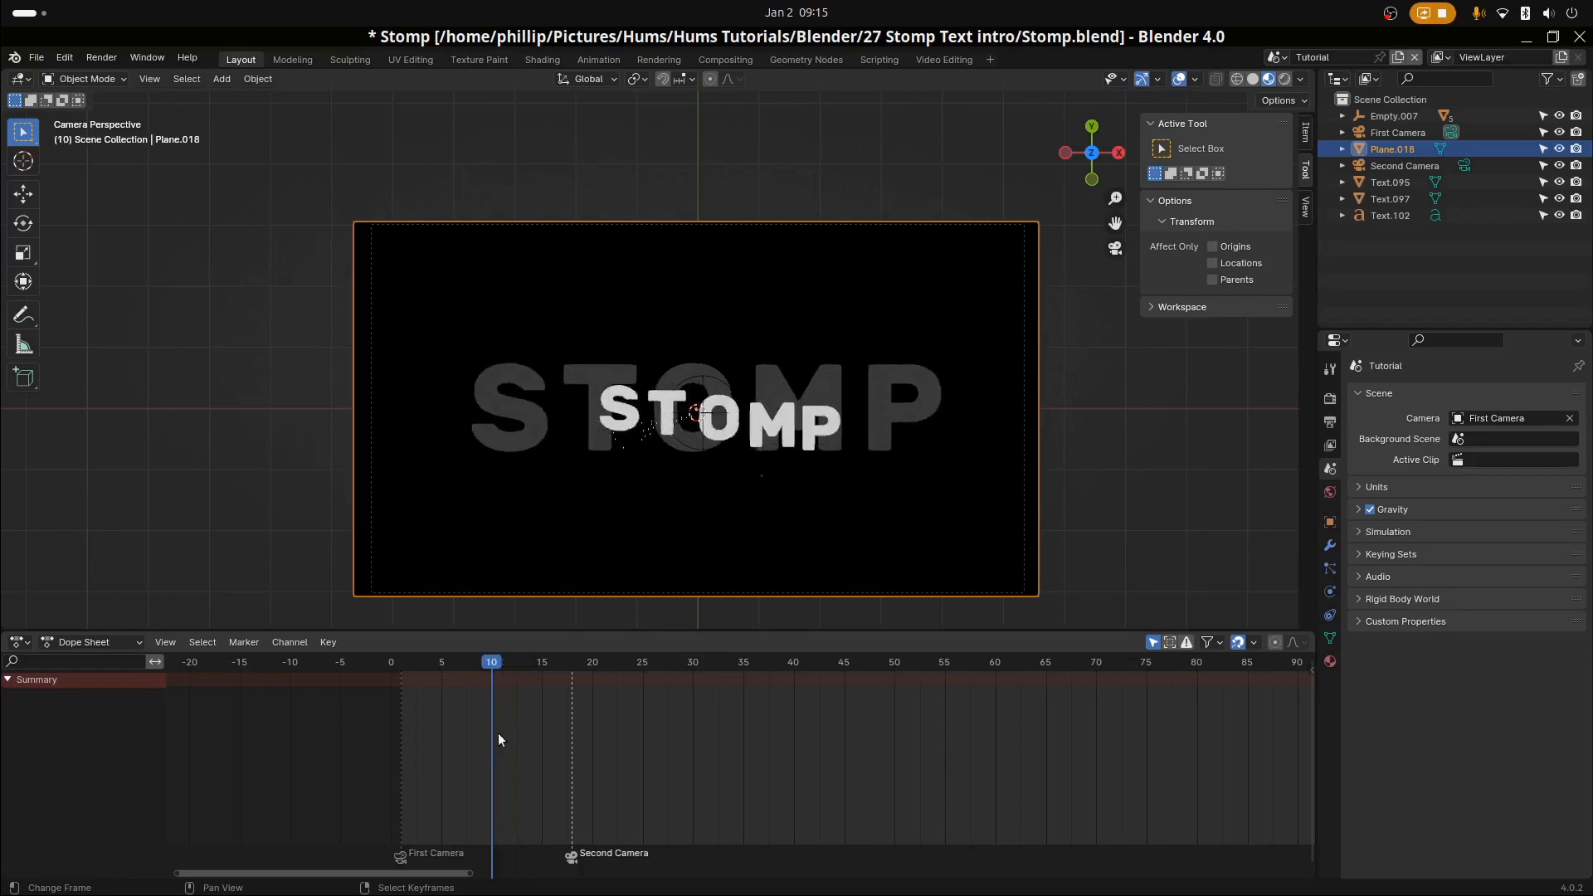
{"action": "left_click", "coordinate": [1329, 521]}
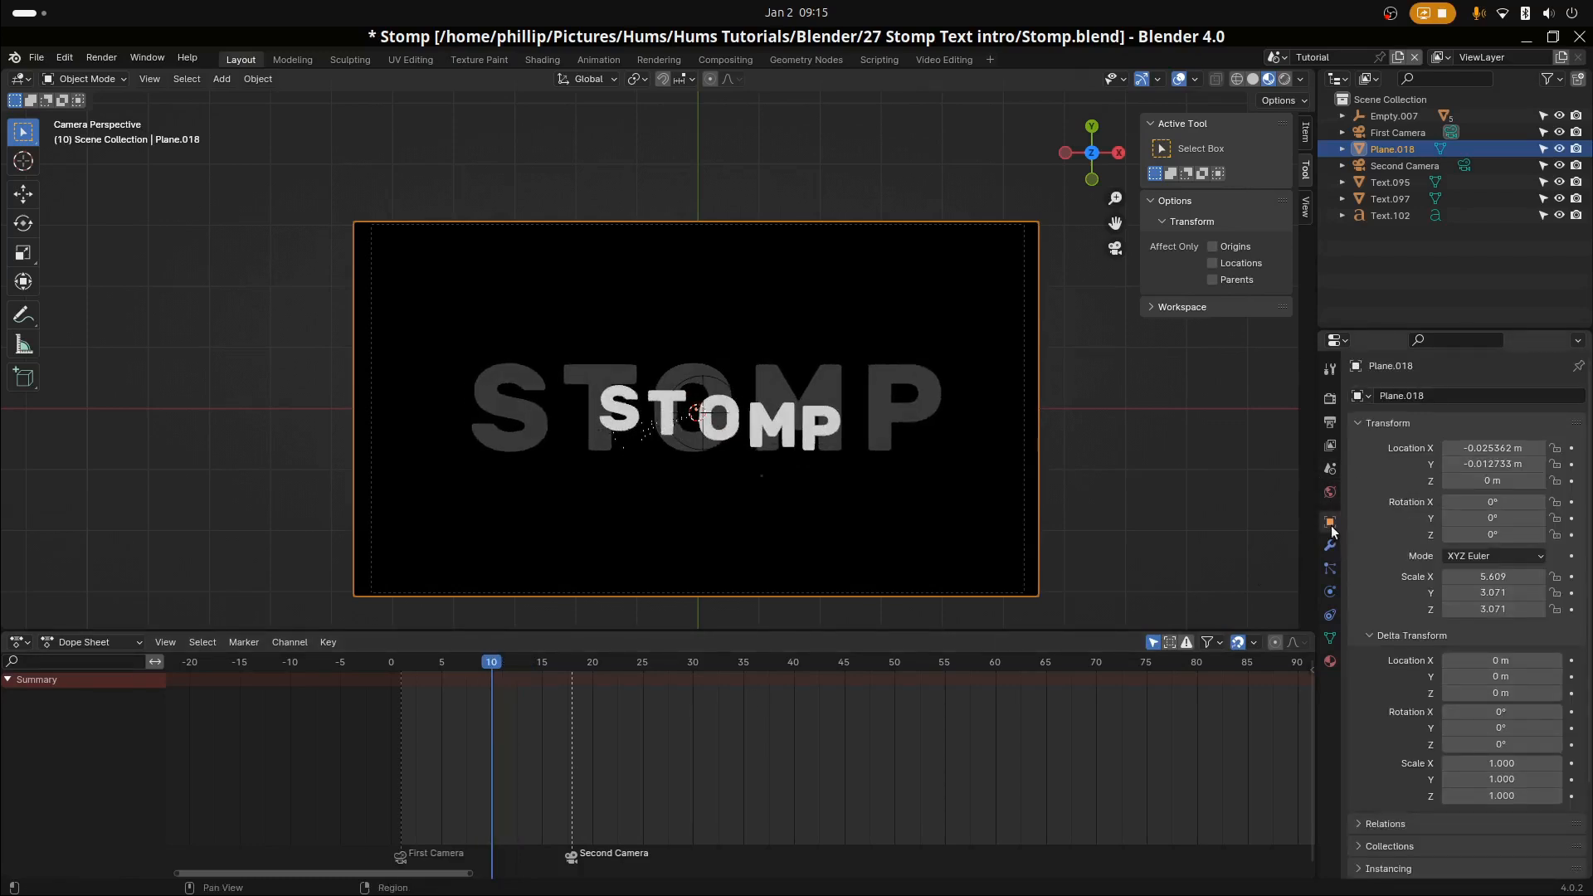
{"action": "right_click", "coordinate": [1496, 481]}
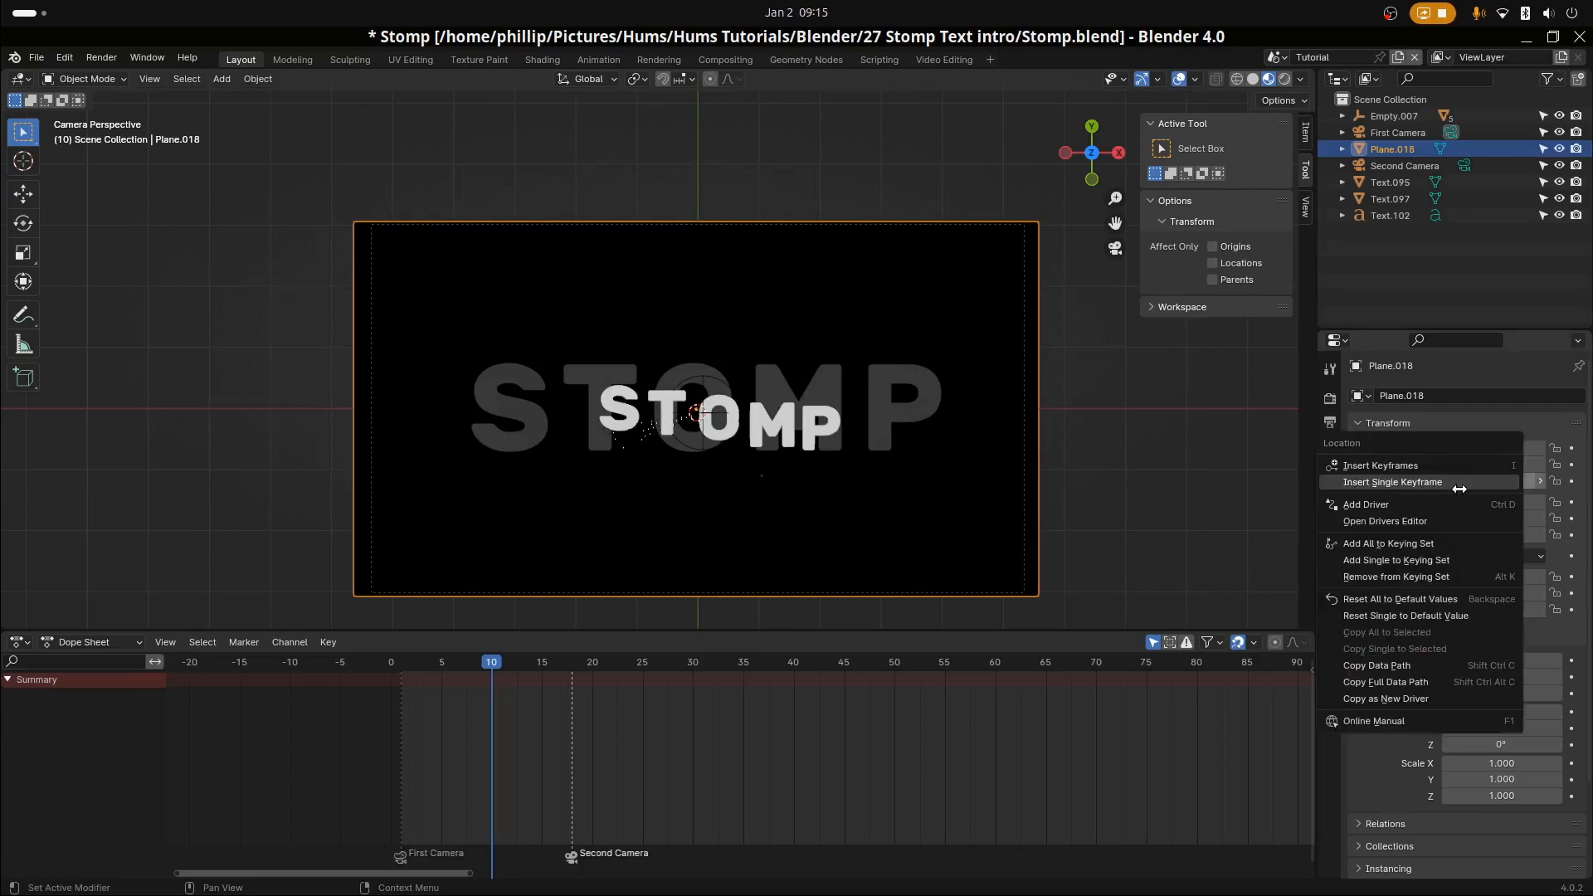
{"action": "left_click", "coordinate": [1451, 485]}
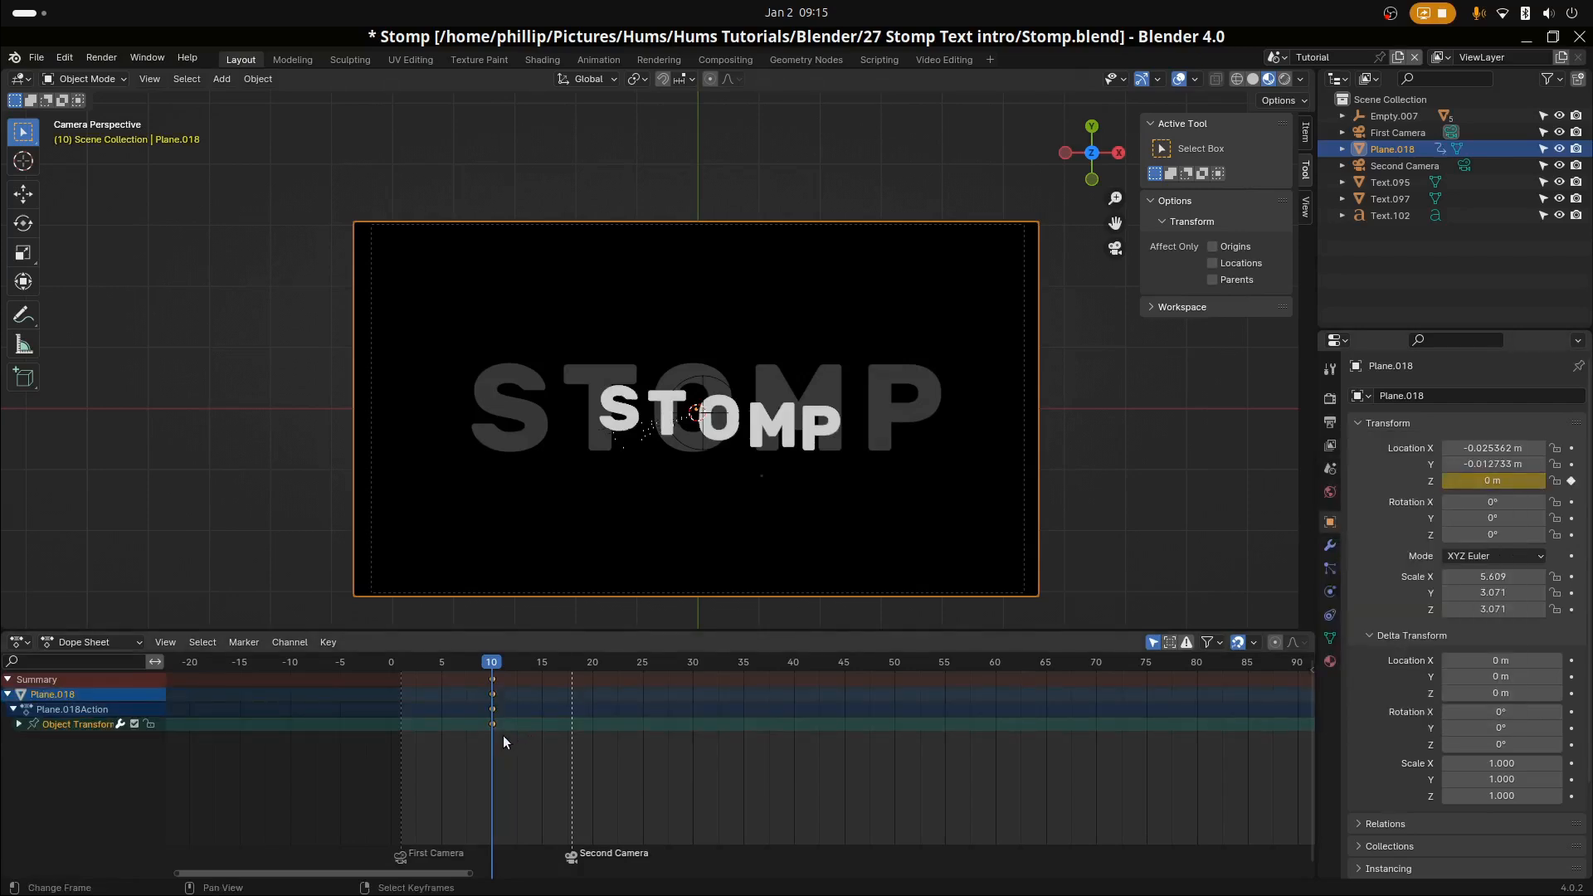
{"action": "left_click_drag", "start_coordinate": [503, 741], "coordinate": [570, 740]}
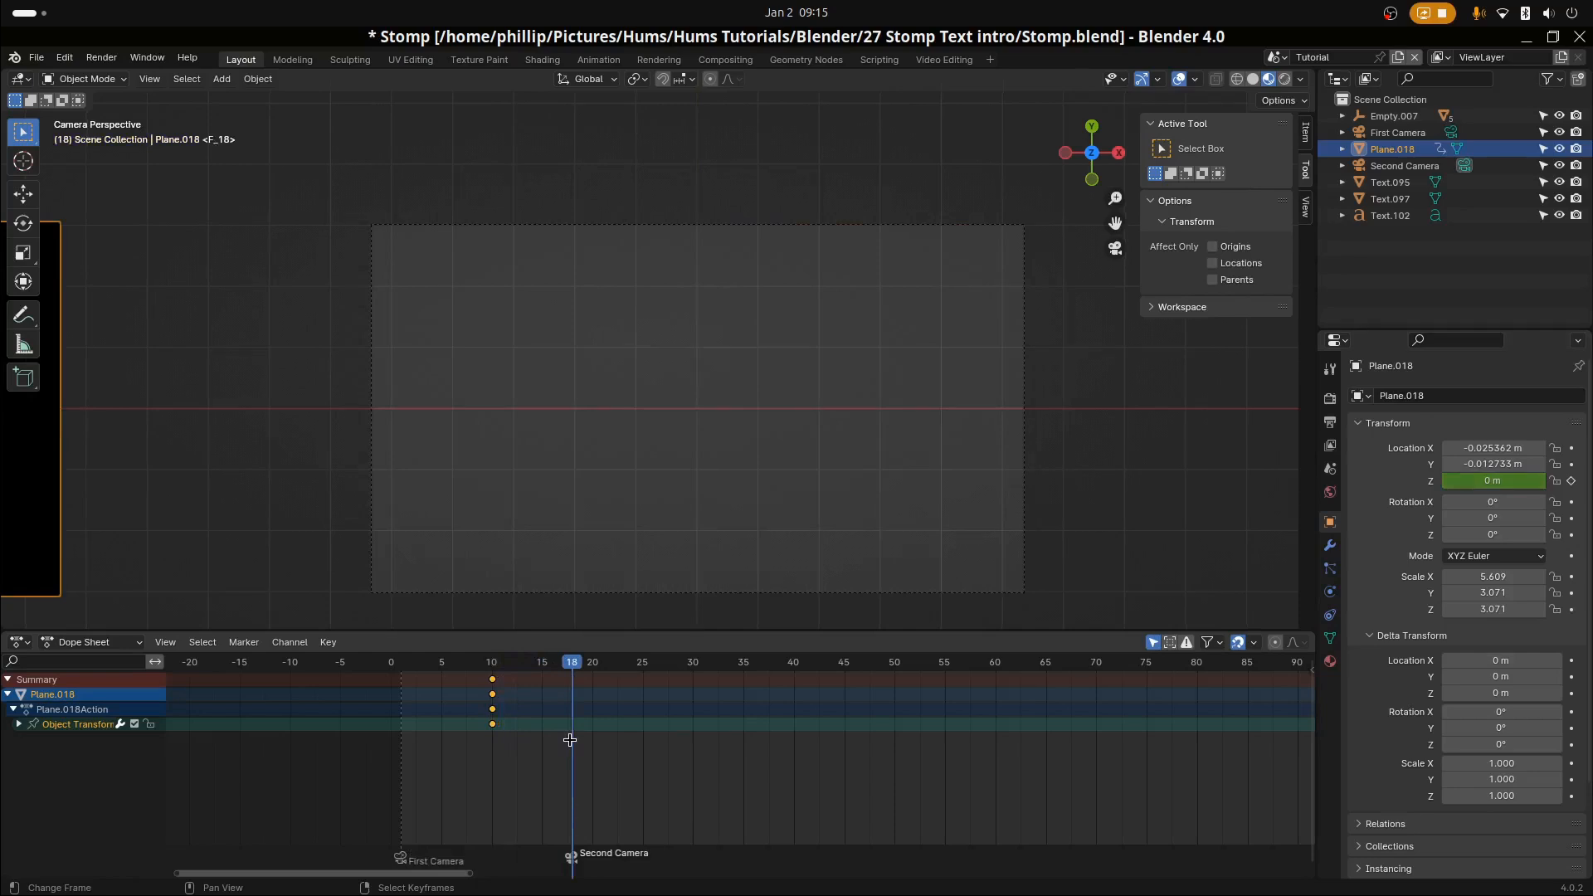
{"action": "left_click_drag", "start_coordinate": [570, 740], "coordinate": [559, 739]}
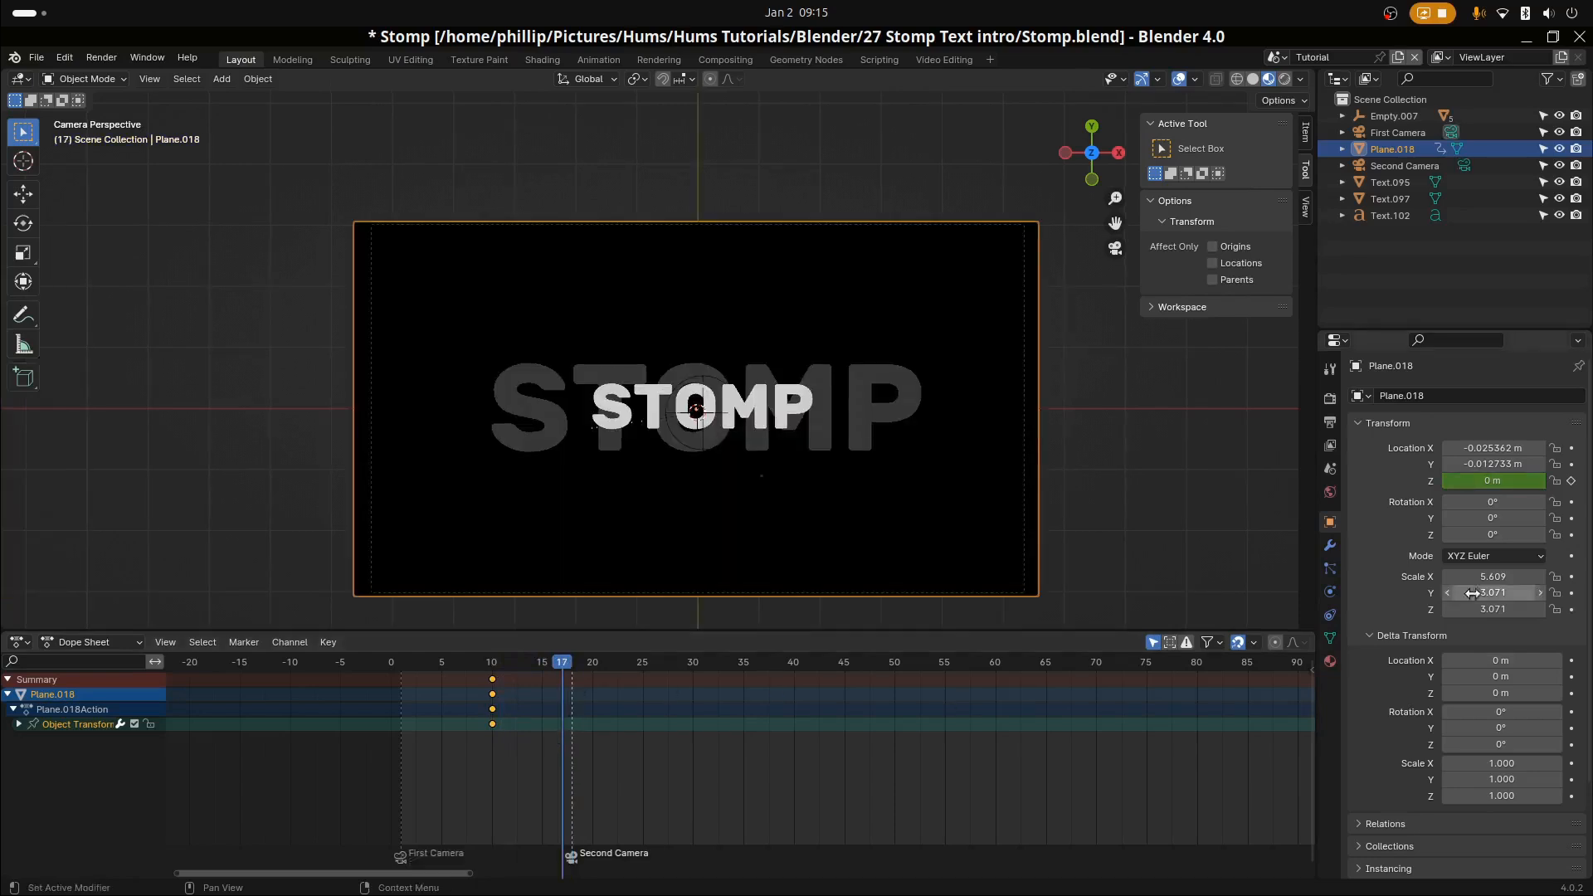
{"action": "left_click_drag", "start_coordinate": [1449, 480], "coordinate": [1493, 479]}
{"action": "key", "text": "ctrl+z"}
{"action": "key", "text": "ctrl+z"}
{"action": "key", "text": "ctrl+z"}
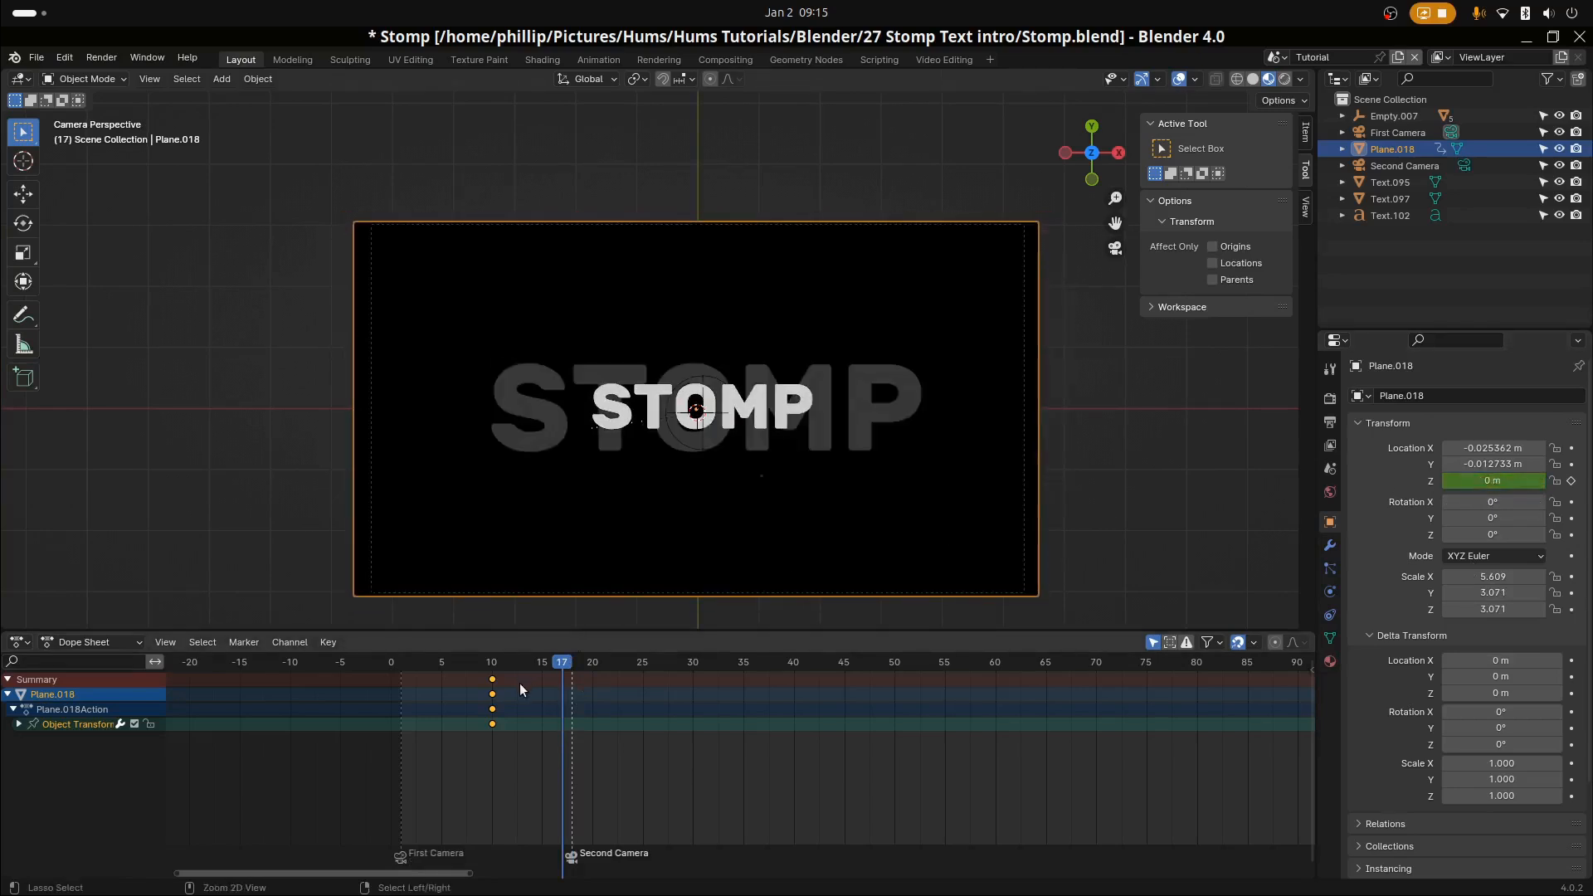
Select First Camera and insert a single keyframe on its Z location at frame 10
{"action": "left_click", "coordinate": [553, 592]}
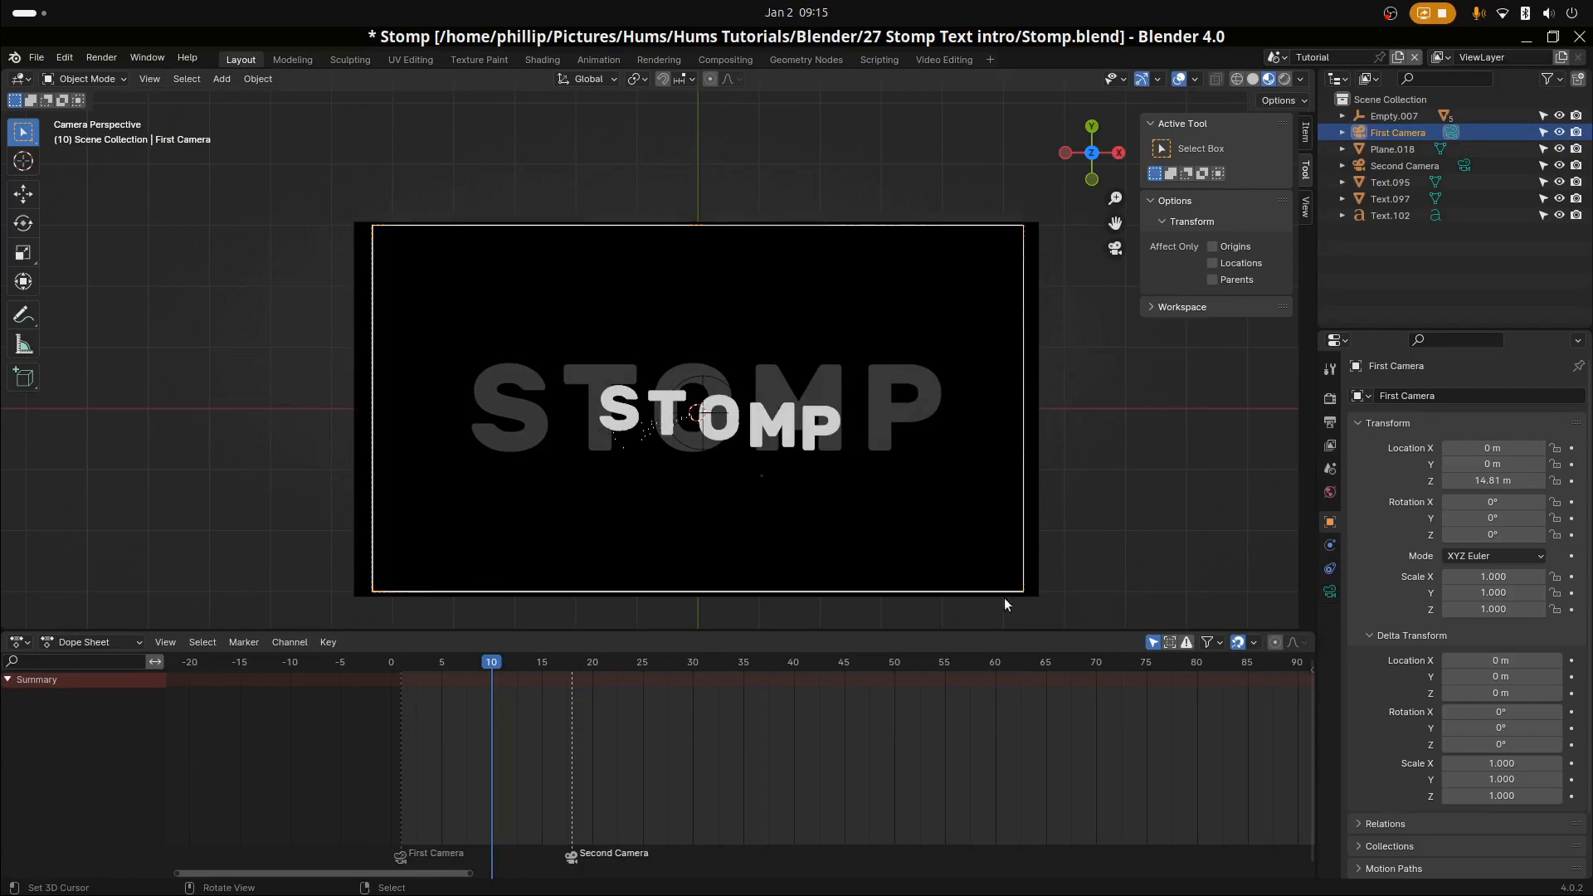
{"action": "right_click", "coordinate": [1461, 482]}
{"action": "left_click", "coordinate": [1435, 488]}
At frame 17, set First Camera's Z location to about 13.87 m and insert a single keyframe on it
{"action": "left_click", "coordinate": [555, 759]}
{"action": "left_click_drag", "start_coordinate": [556, 760], "coordinate": [562, 759]}
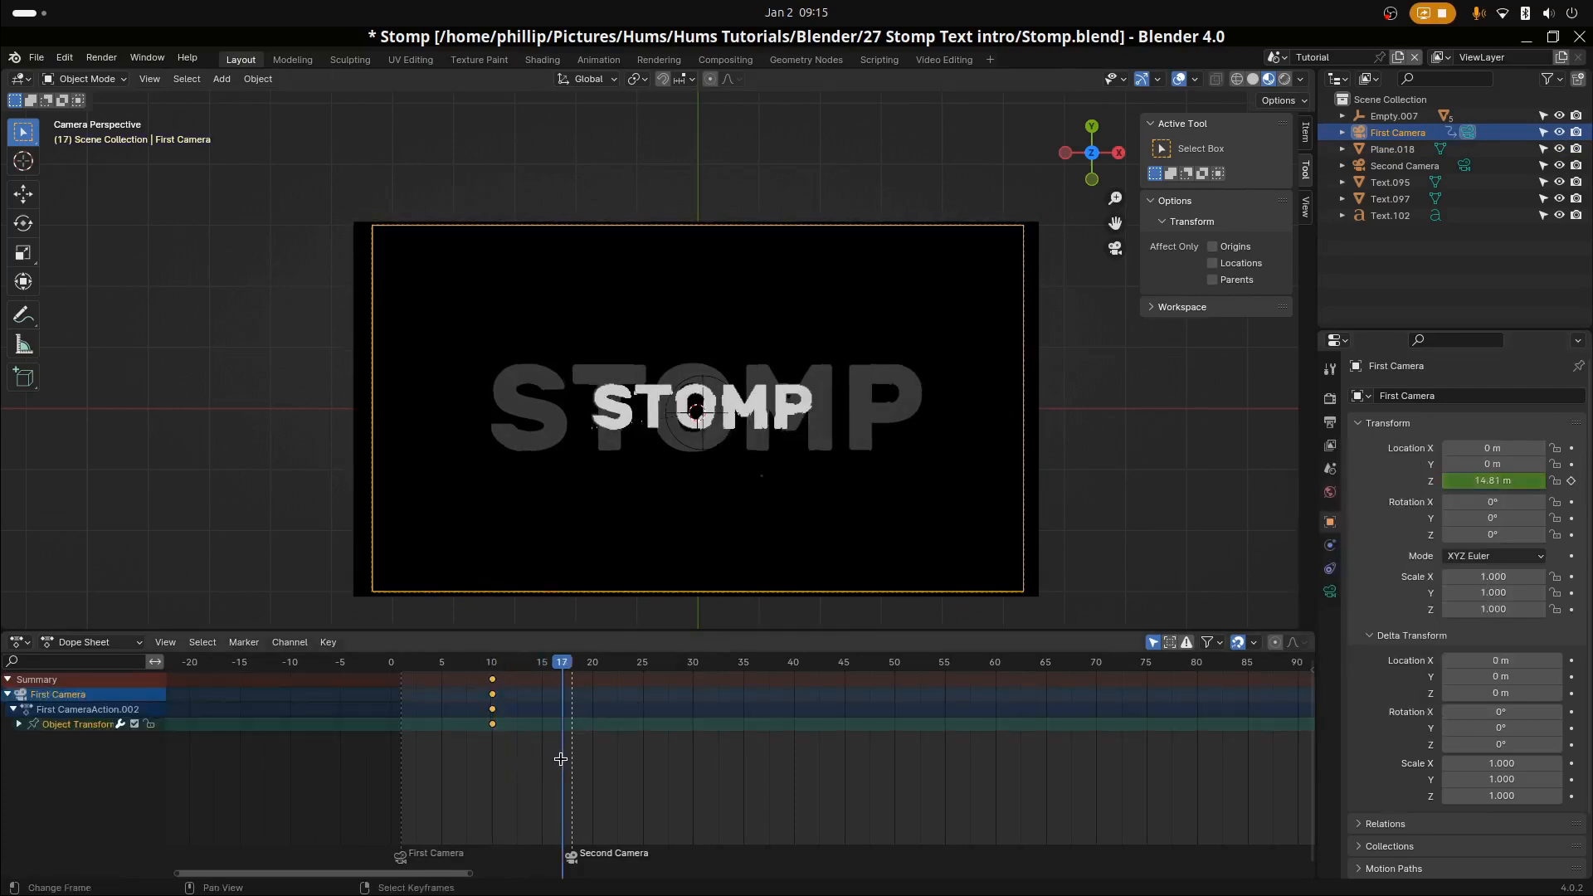
{"action": "left_click_drag", "start_coordinate": [1490, 480], "coordinate": [1464, 480]}
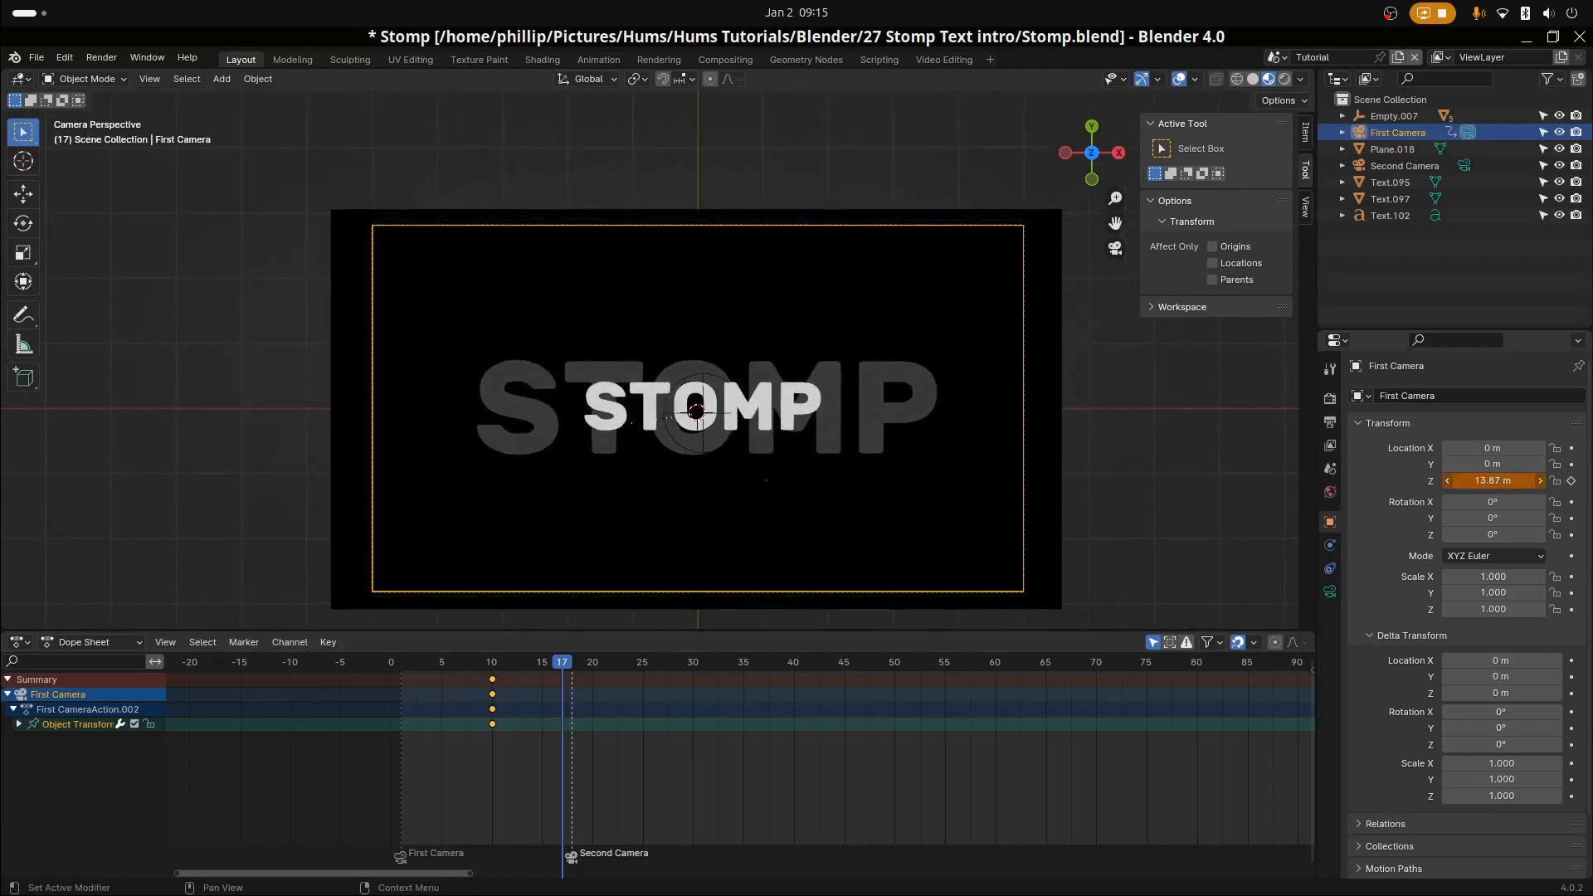
{"action": "right_click", "coordinate": [1476, 481]}
{"action": "left_click", "coordinate": [1436, 496]}
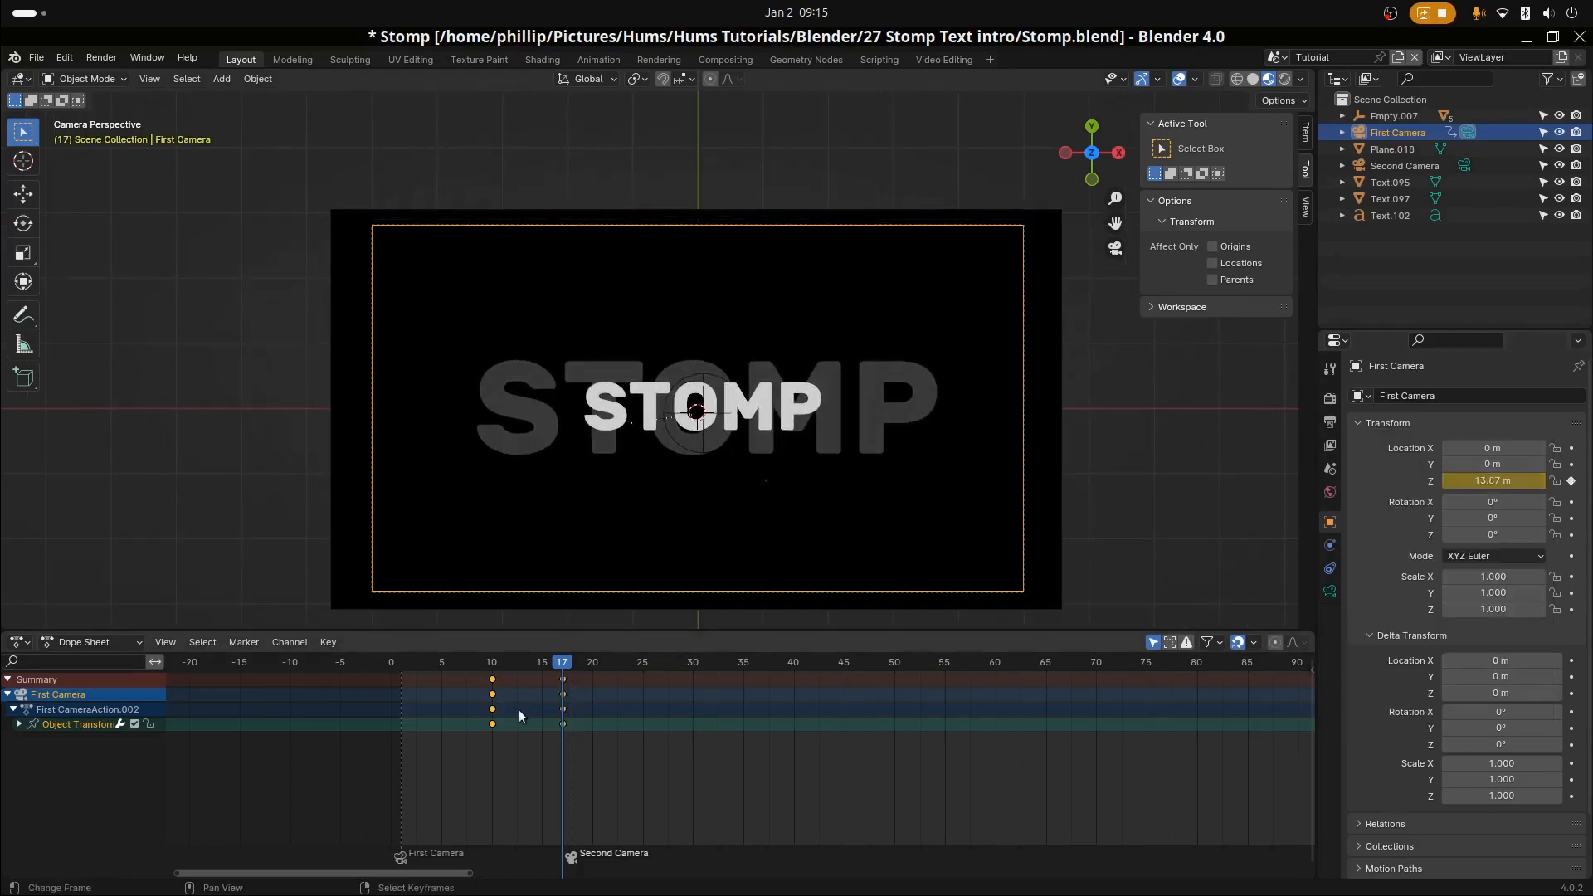
Play and scrub the animation between frames 10 and 17 to check First Camera's zoom-in
{"action": "key", "text": "space"}
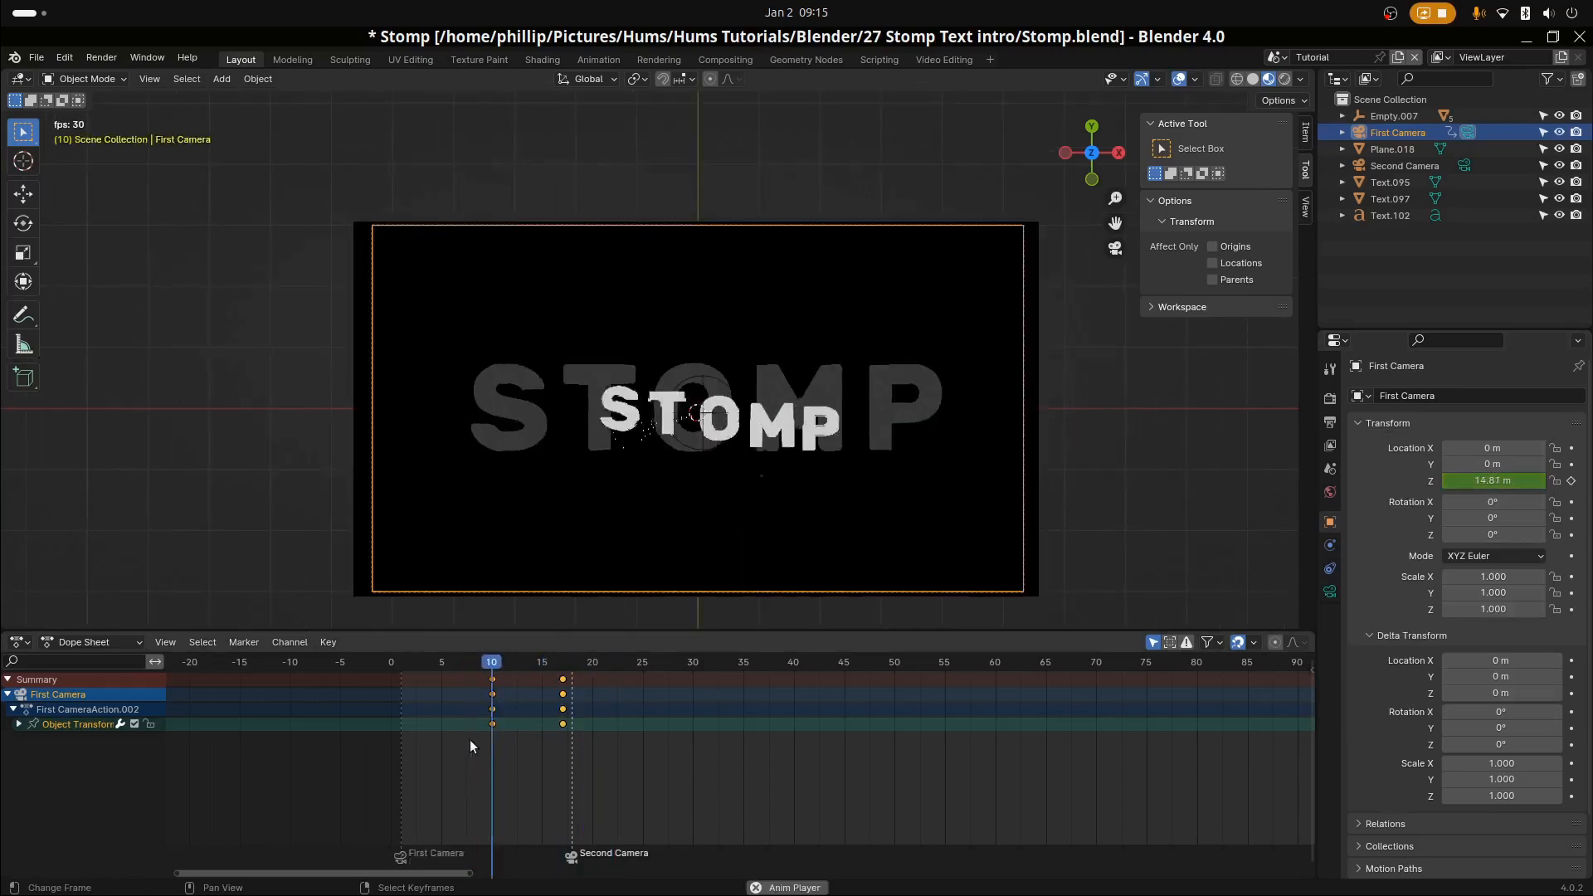
{"action": "key", "text": "space"}
{"action": "mouse_move", "coordinate": [530, 740]}
{"action": "left_mouse_down"}
{"action": "mouse_move", "coordinate": [563, 740]}
{"action": "mouse_move", "coordinate": [465, 743]}
{"action": "mouse_move", "coordinate": [529, 742]}
{"action": "left_mouse_up"}
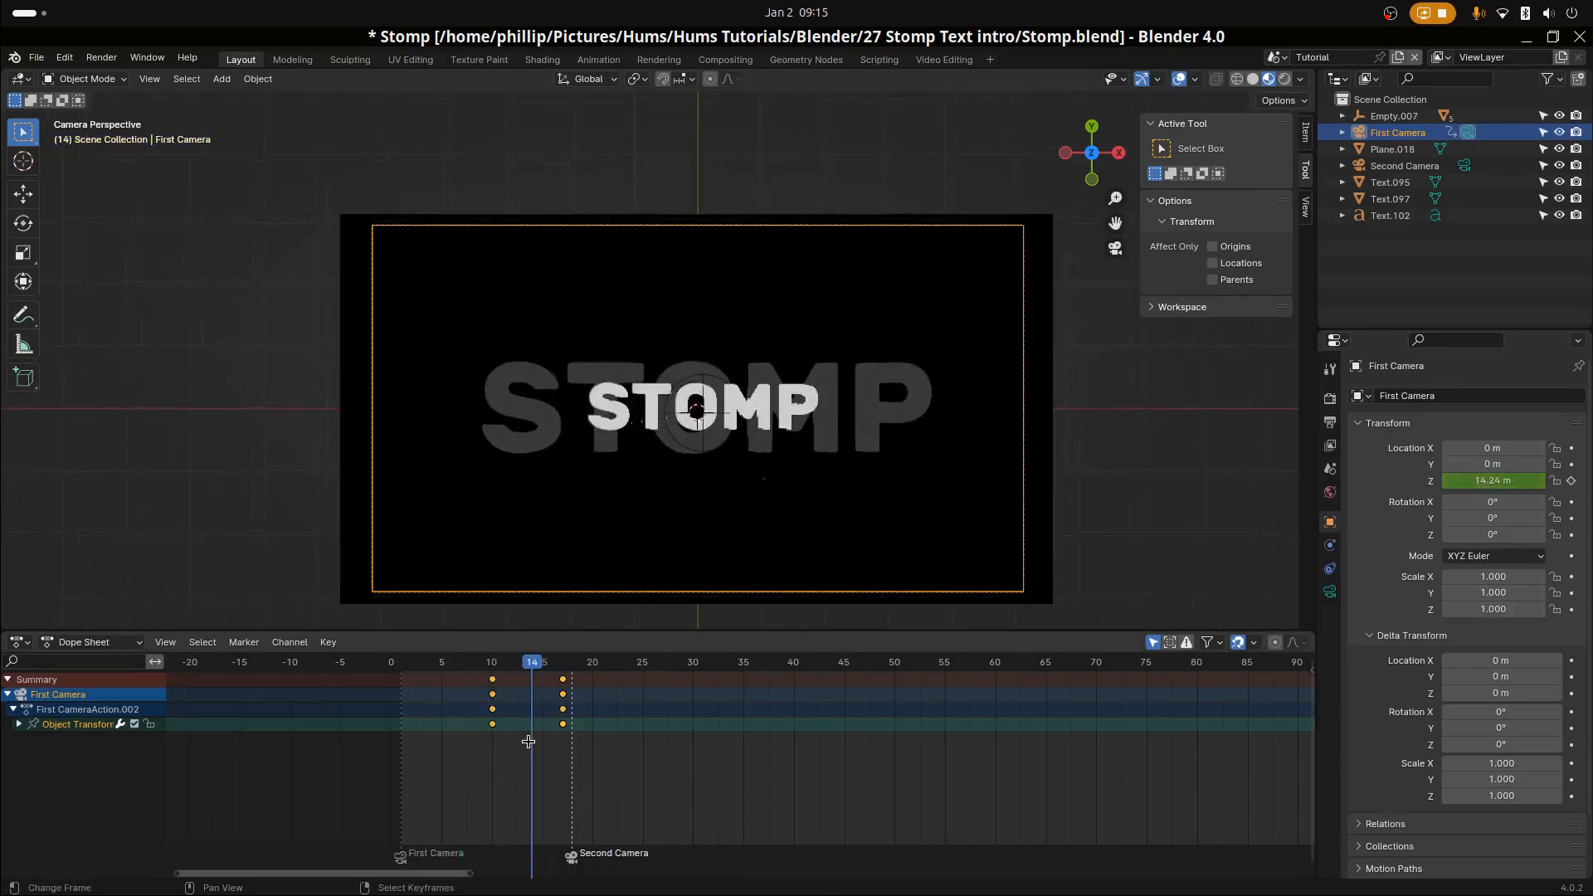
{"action": "key", "text": "Up"}
{"action": "left_click", "coordinate": [492, 742]}
{"action": "key", "text": "Up"}
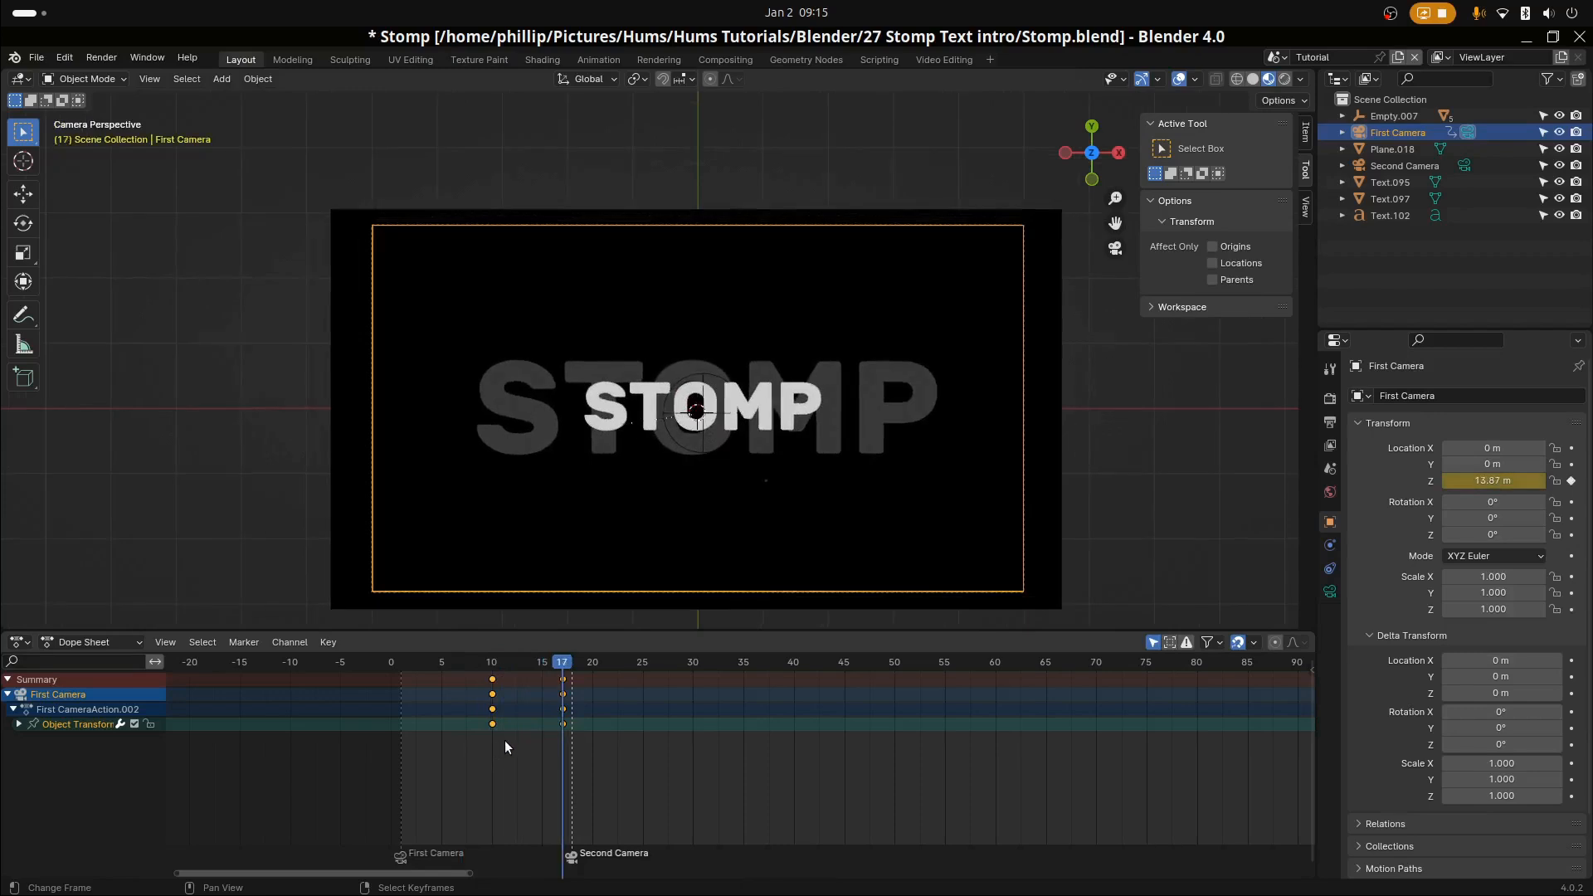
{"action": "left_click", "coordinate": [492, 750]}
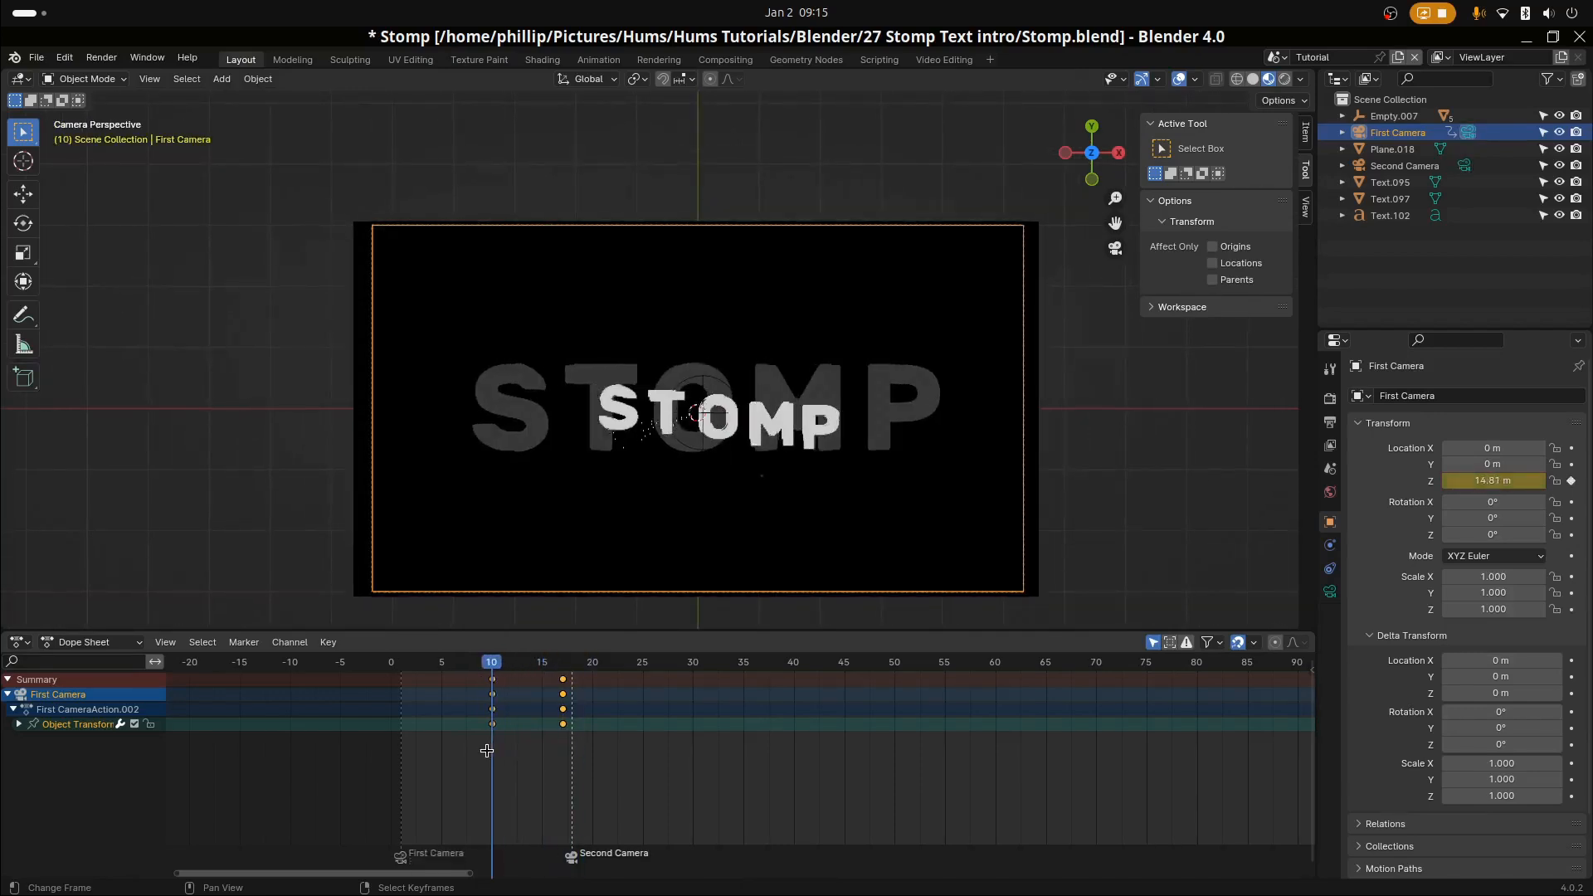
{"action": "mouse_move", "coordinate": [487, 751]}
{"action": "left_mouse_down"}
{"action": "mouse_move", "coordinate": [639, 761]}
{"action": "mouse_move", "coordinate": [531, 764]}
{"action": "mouse_move", "coordinate": [561, 764]}
{"action": "left_mouse_up"}
{"action": "left_click", "coordinate": [488, 755]}
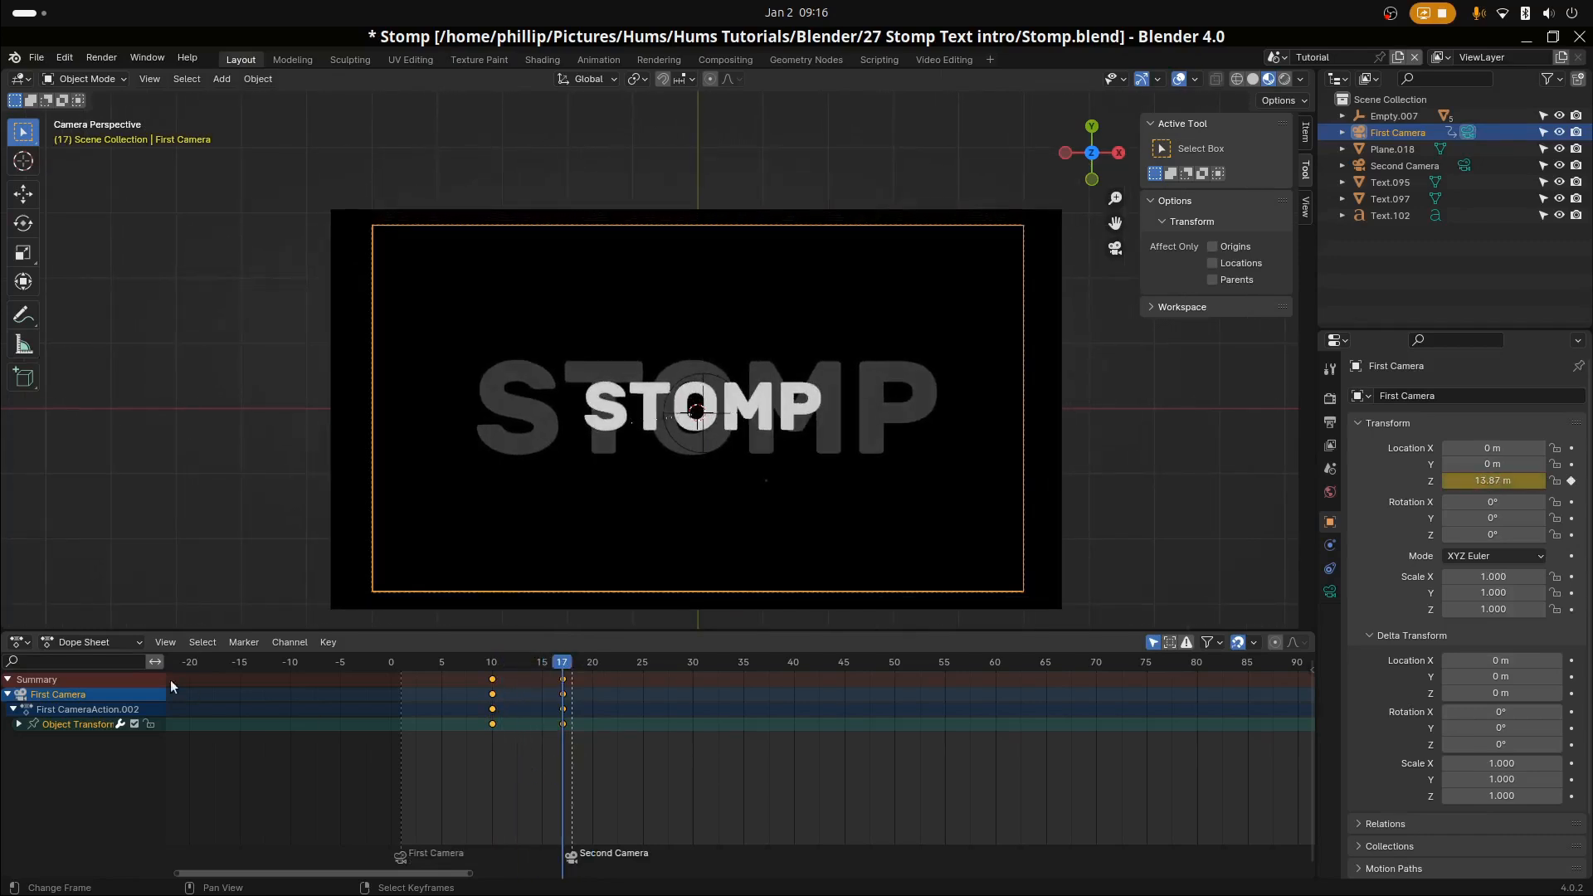
Change the Dope Sheet area to the Graph Editor to show First Camera's Z location curve
{"action": "left_click", "coordinate": [96, 644]}
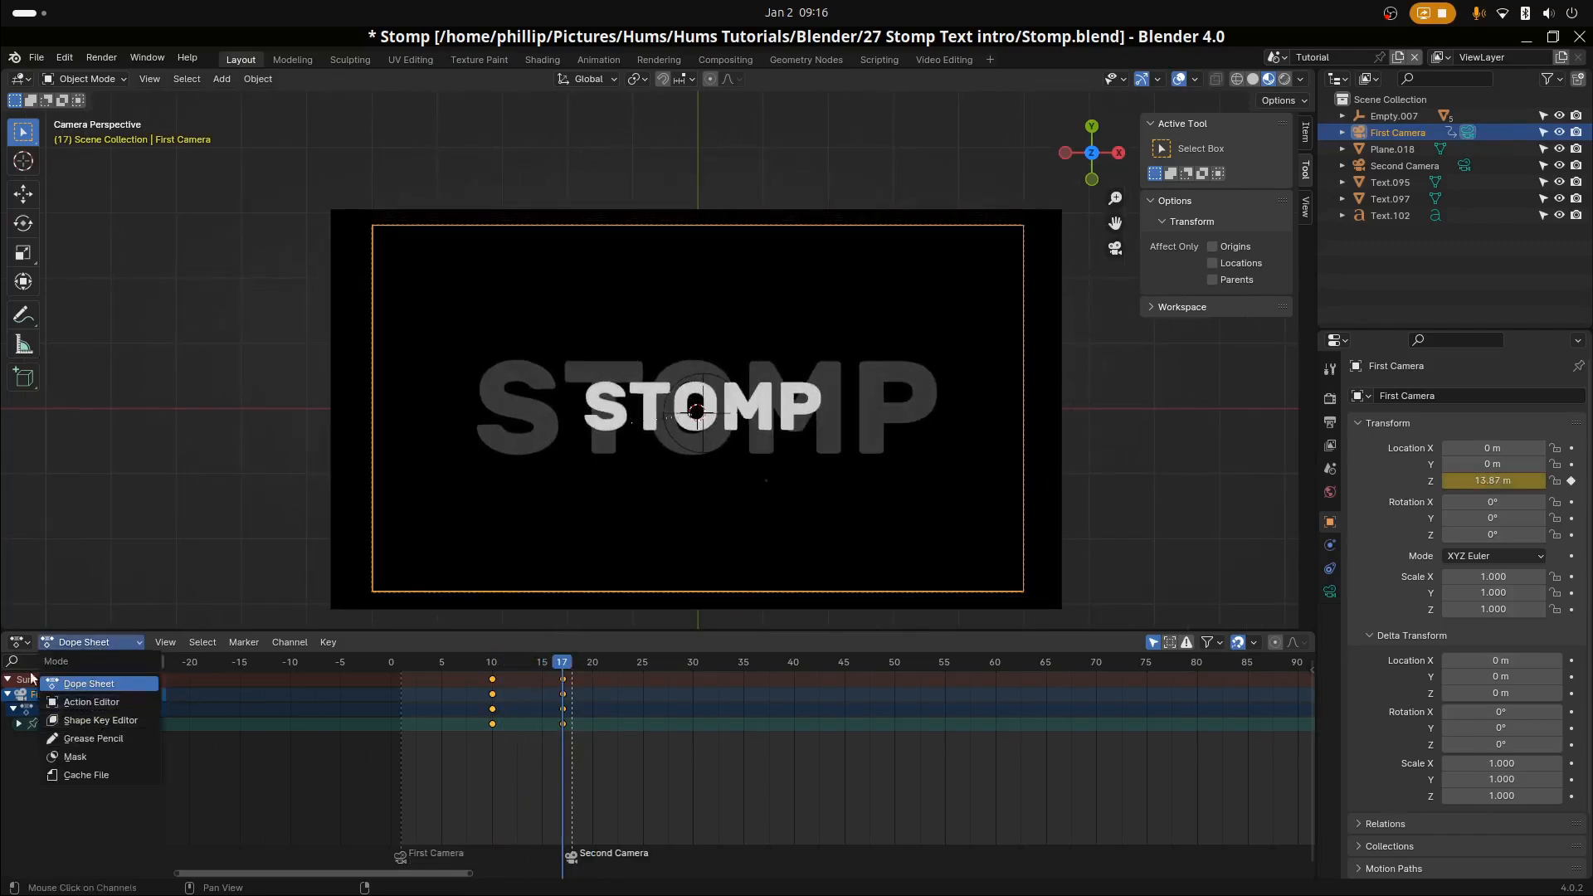
{"action": "left_click", "coordinate": [20, 642]}
{"action": "left_click", "coordinate": [266, 727]}
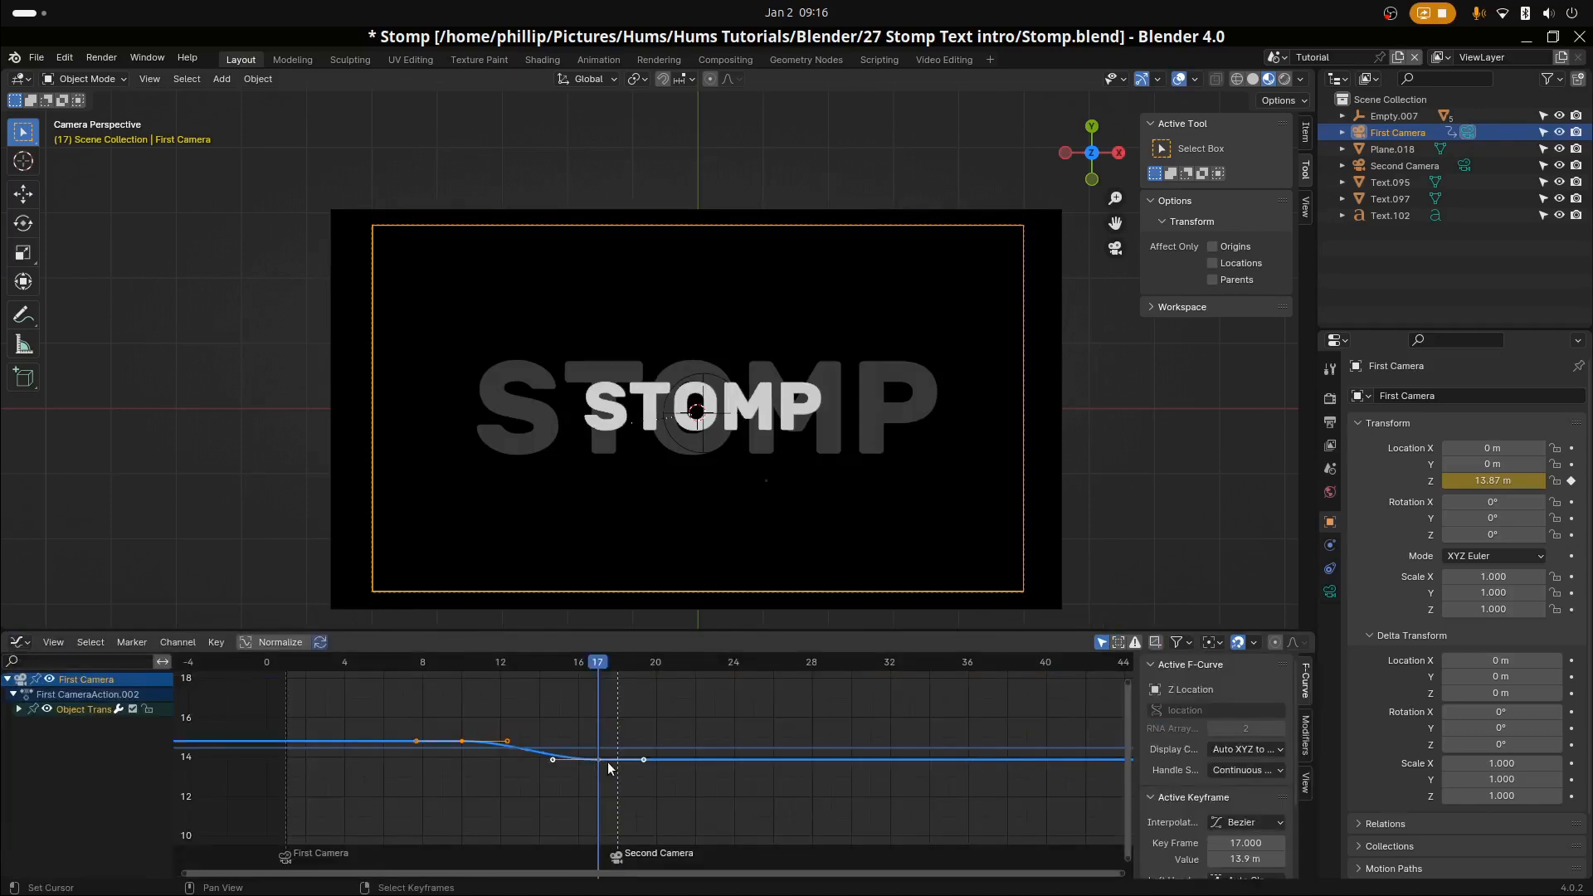
Set the interpolation of First Camera's Z Location keyframe at frame 17 to Cubic
{"action": "scroll", "coordinate": [574, 760], "scroll_direction": "up", "scroll_amount": 3}
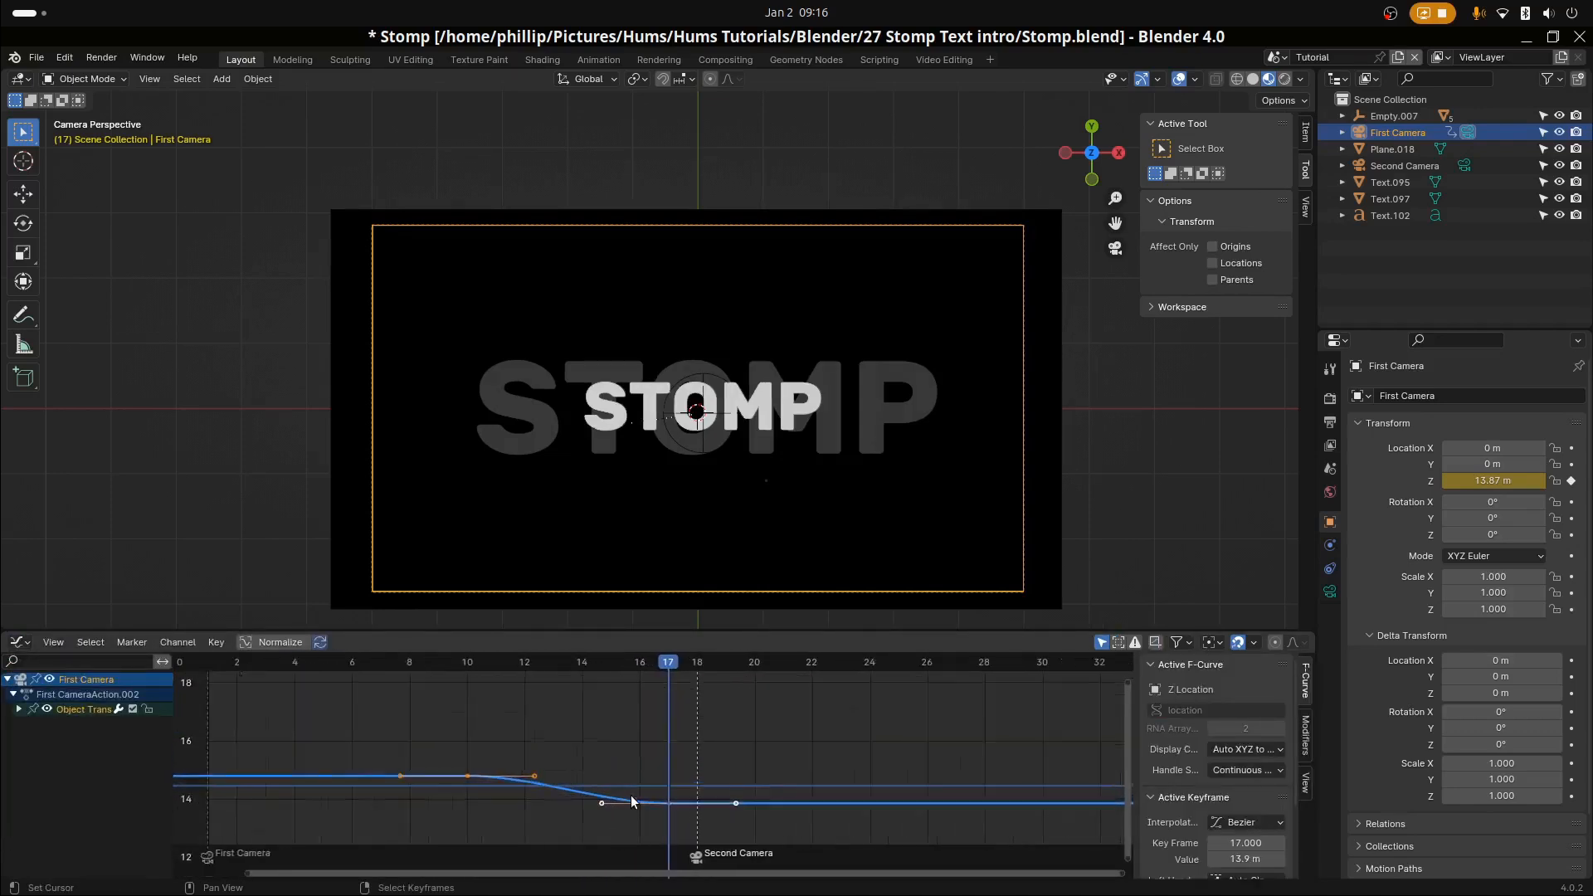
{"action": "scroll", "coordinate": [631, 797], "scroll_direction": "up", "scroll_amount": 2}
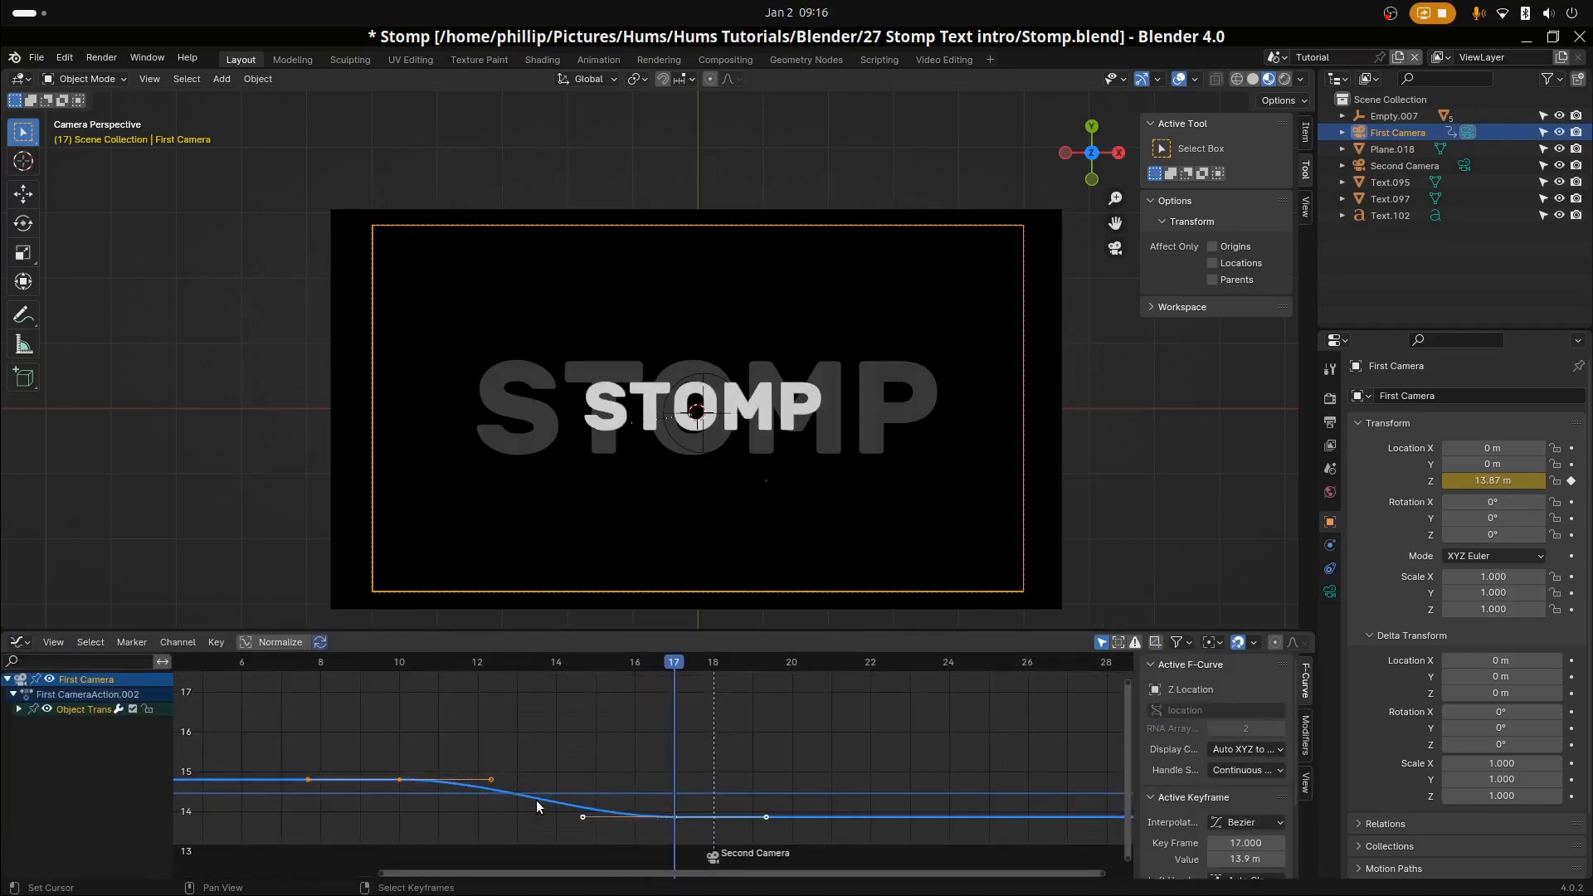
{"action": "left_click", "coordinate": [672, 818]}
{"action": "left_click", "coordinate": [1271, 826]}
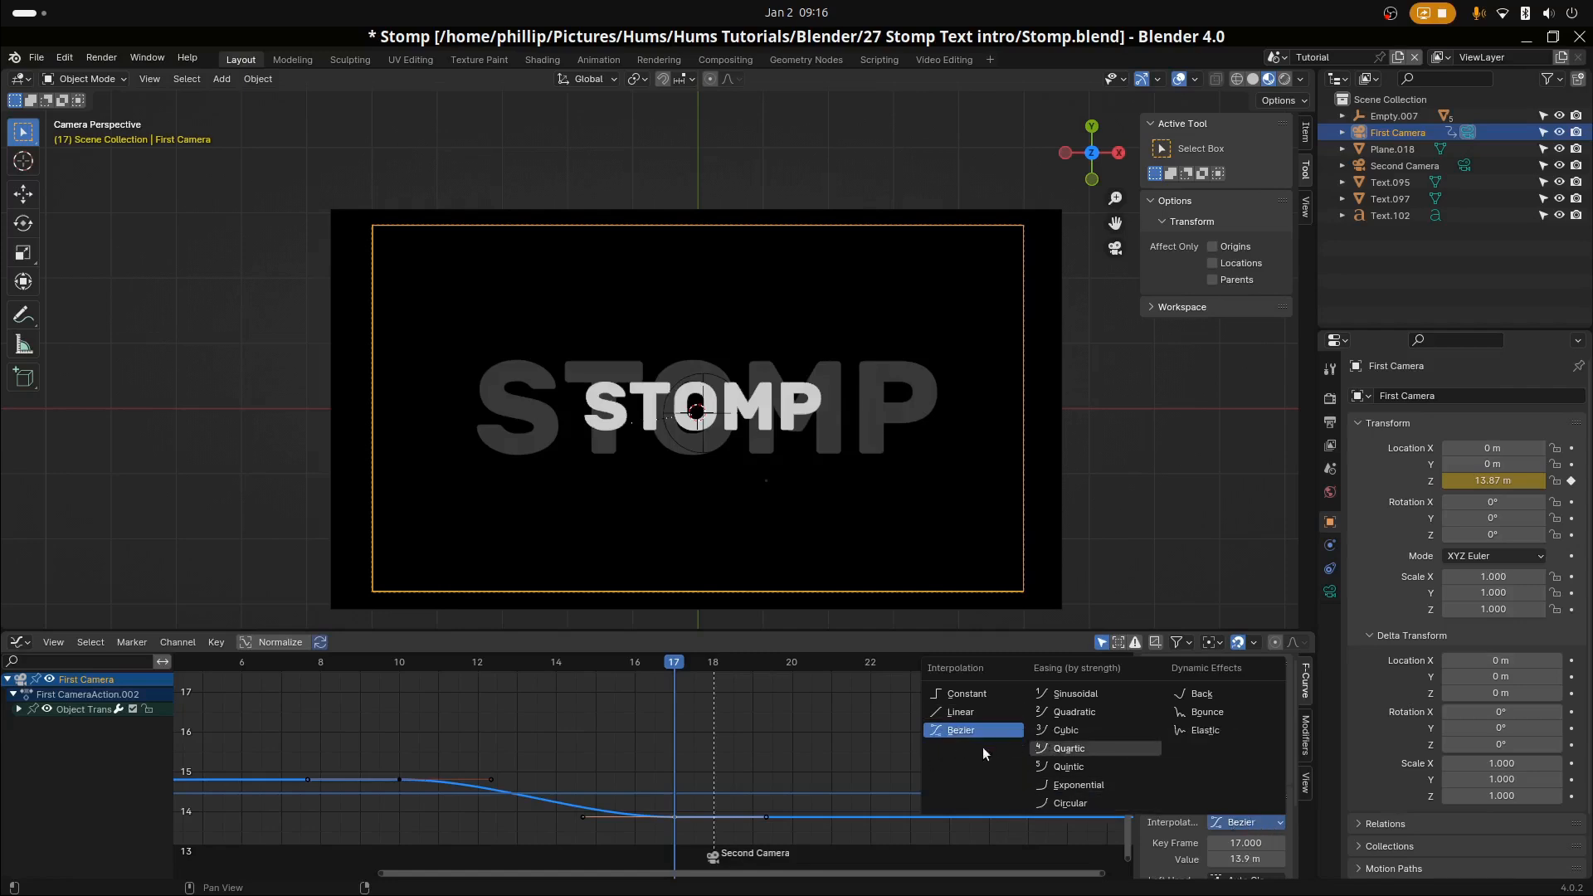
{"action": "left_click", "coordinate": [1249, 823]}
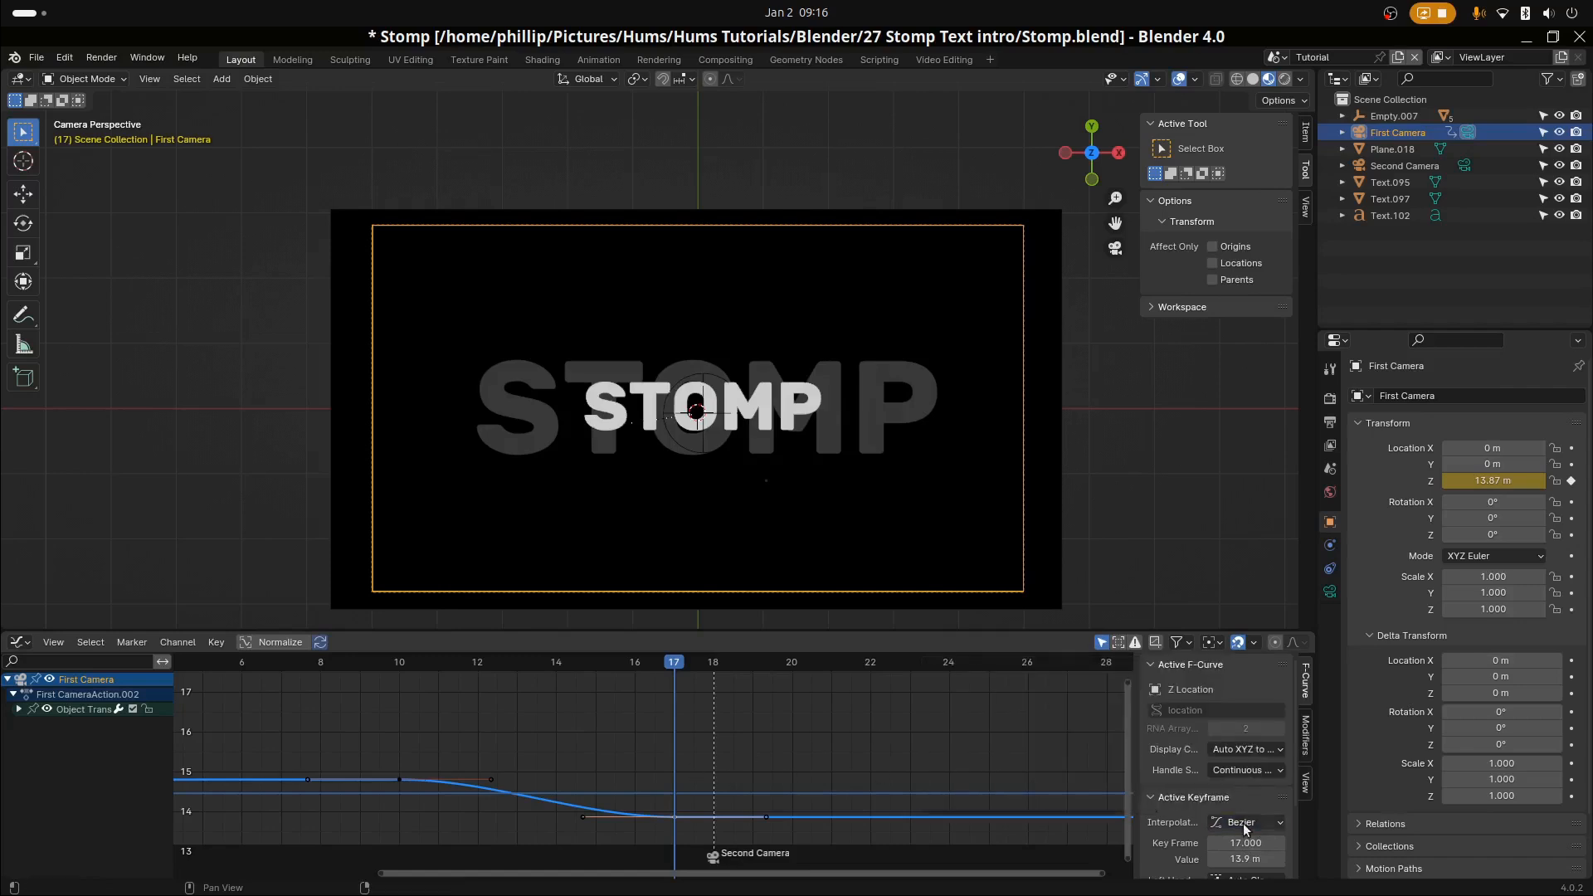
{"action": "left_click", "coordinate": [1248, 823]}
{"action": "left_click", "coordinate": [1079, 731]}
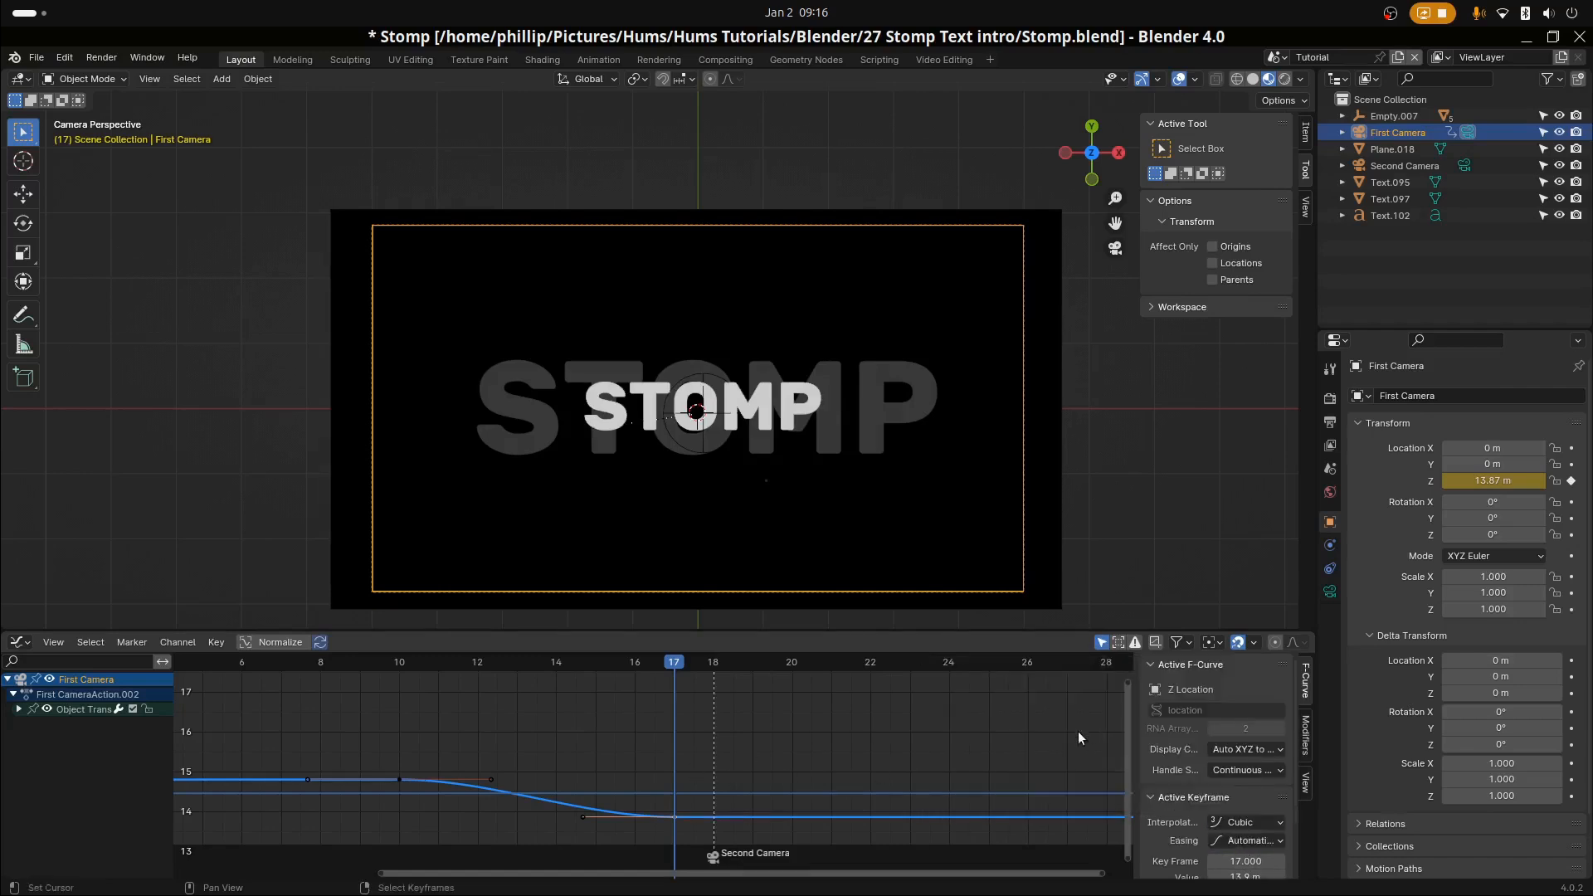
Set First Camera's Z Location keyframe at frame 10 to Cubic interpolation with Ease In easing
{"action": "right_click", "coordinate": [658, 814]}
{"action": "right_click", "coordinate": [675, 819]}
{"action": "right_click", "coordinate": [387, 780]}
{"action": "right_click", "coordinate": [401, 777]}
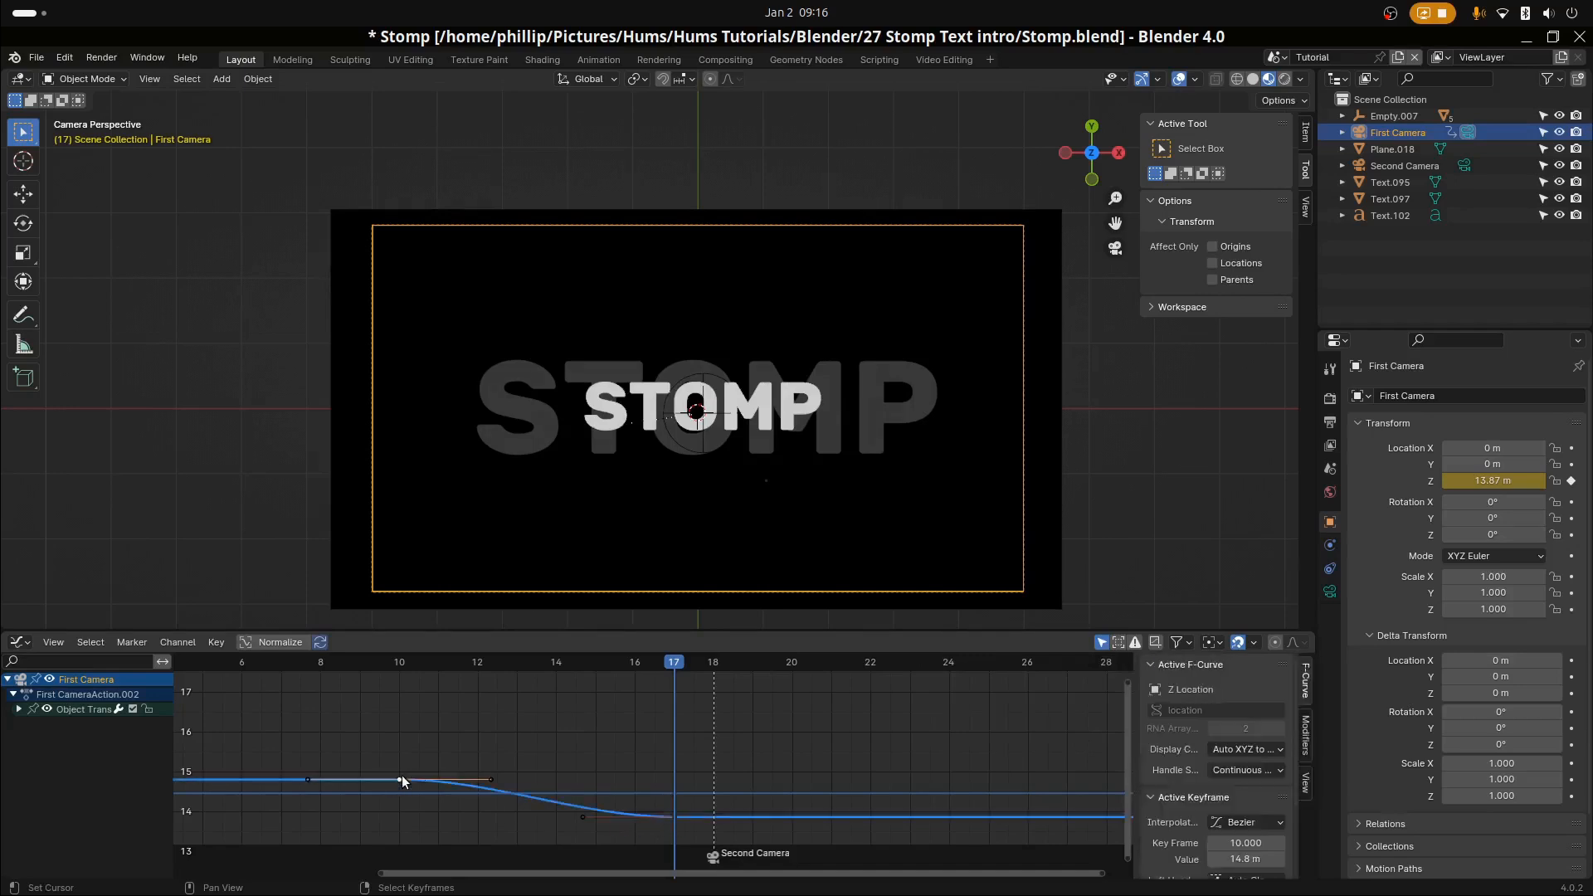
{"action": "left_click", "coordinate": [1248, 823]}
{"action": "left_click", "coordinate": [1087, 730]}
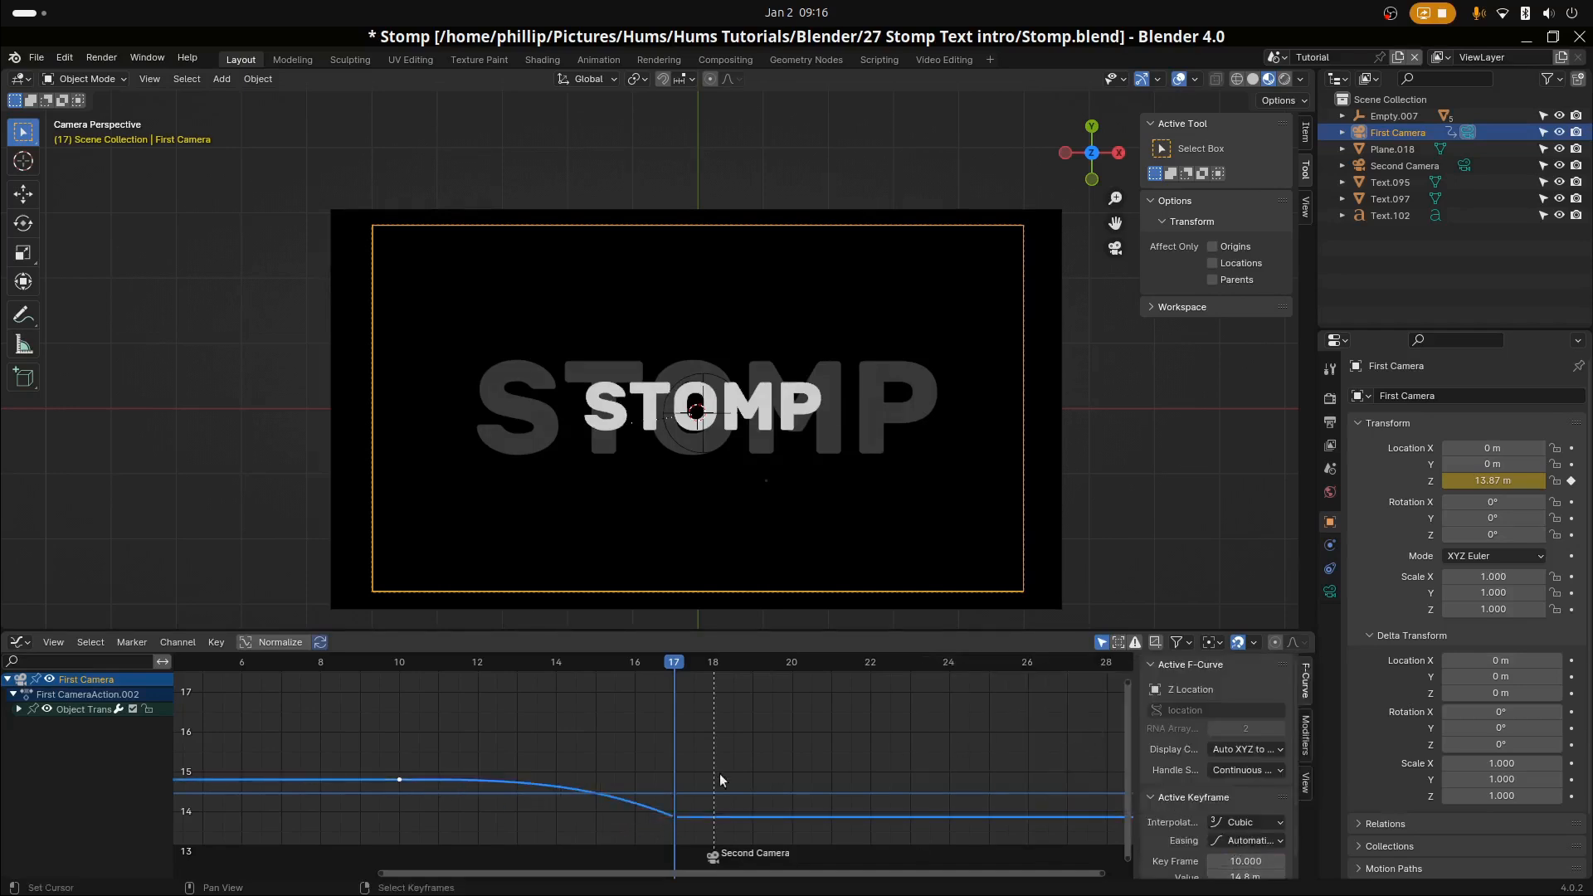
{"action": "left_click", "coordinate": [1246, 840]}
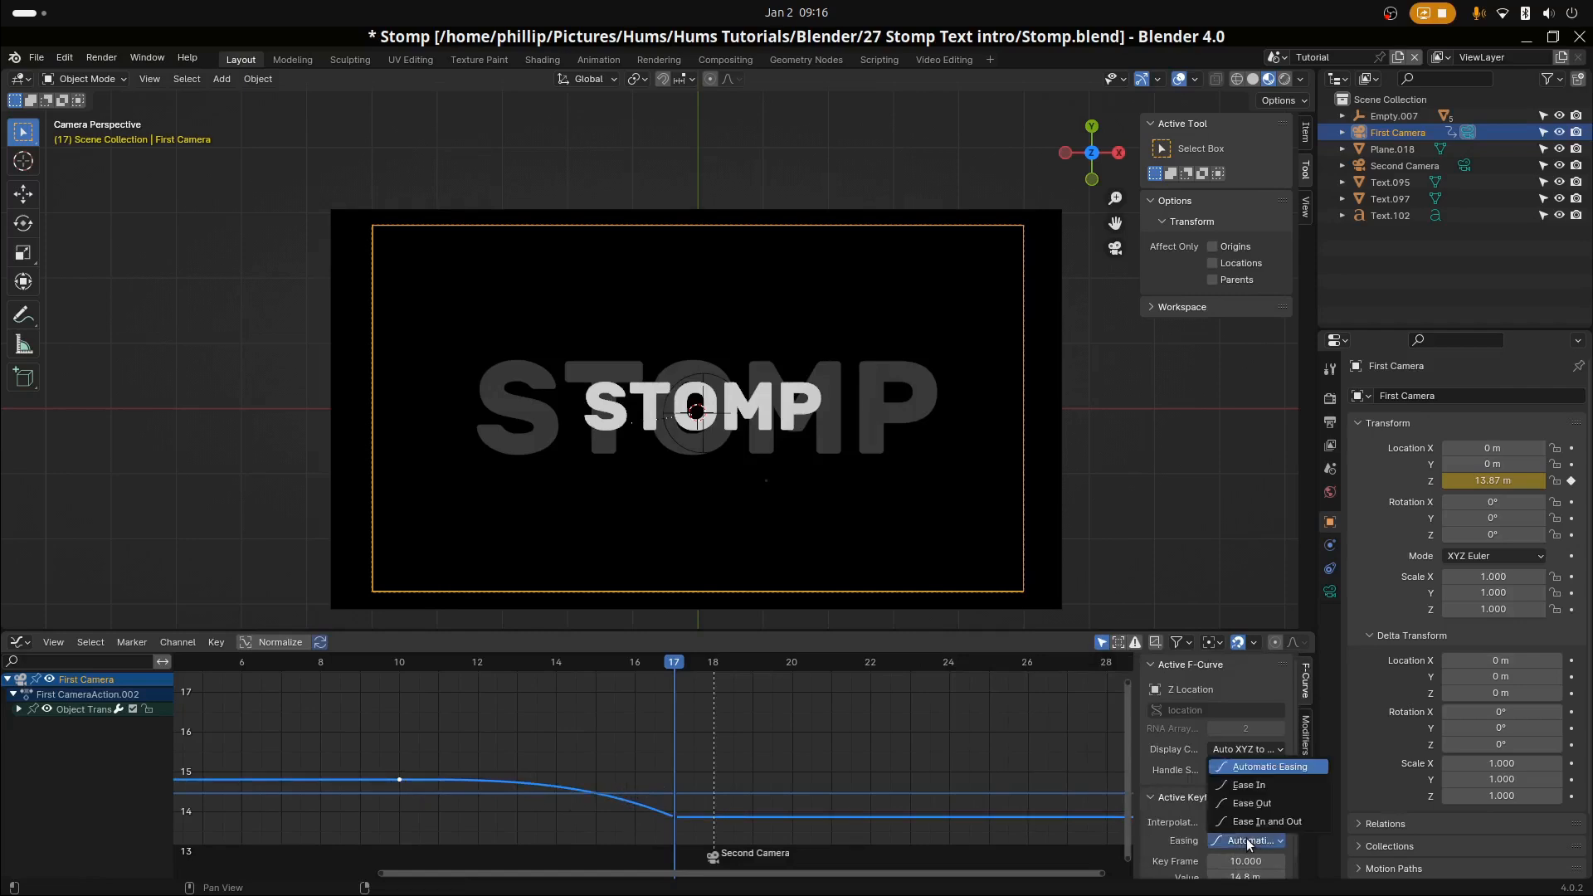
{"action": "left_click", "coordinate": [1277, 782]}
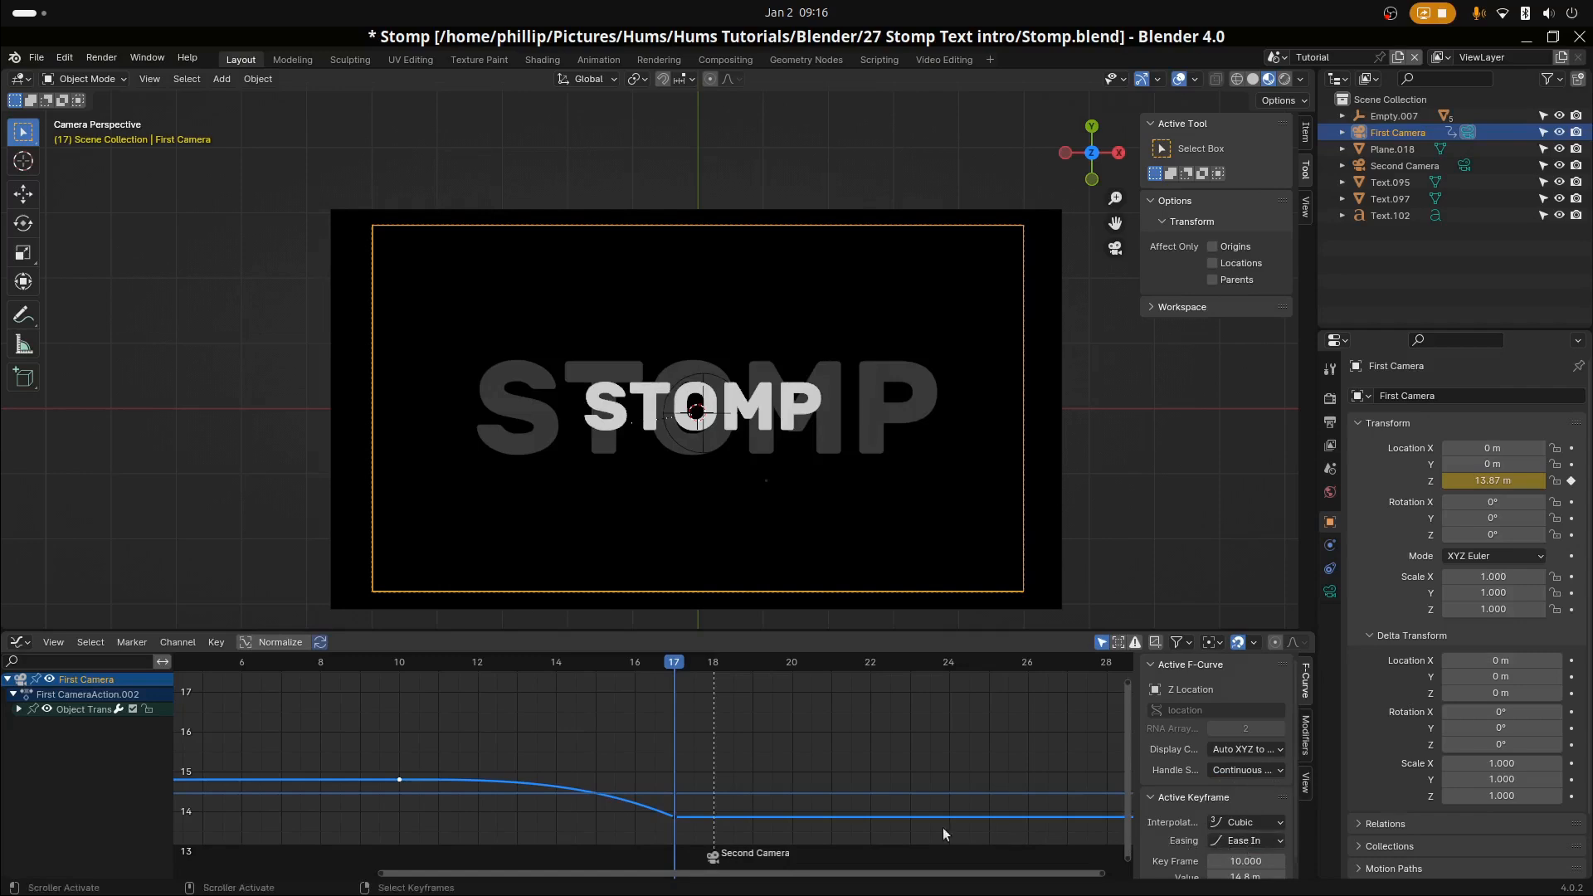
Play and scrub the animation around frames 16 and 17 to check First Camera's eased zoom
{"action": "key", "text": "space"}
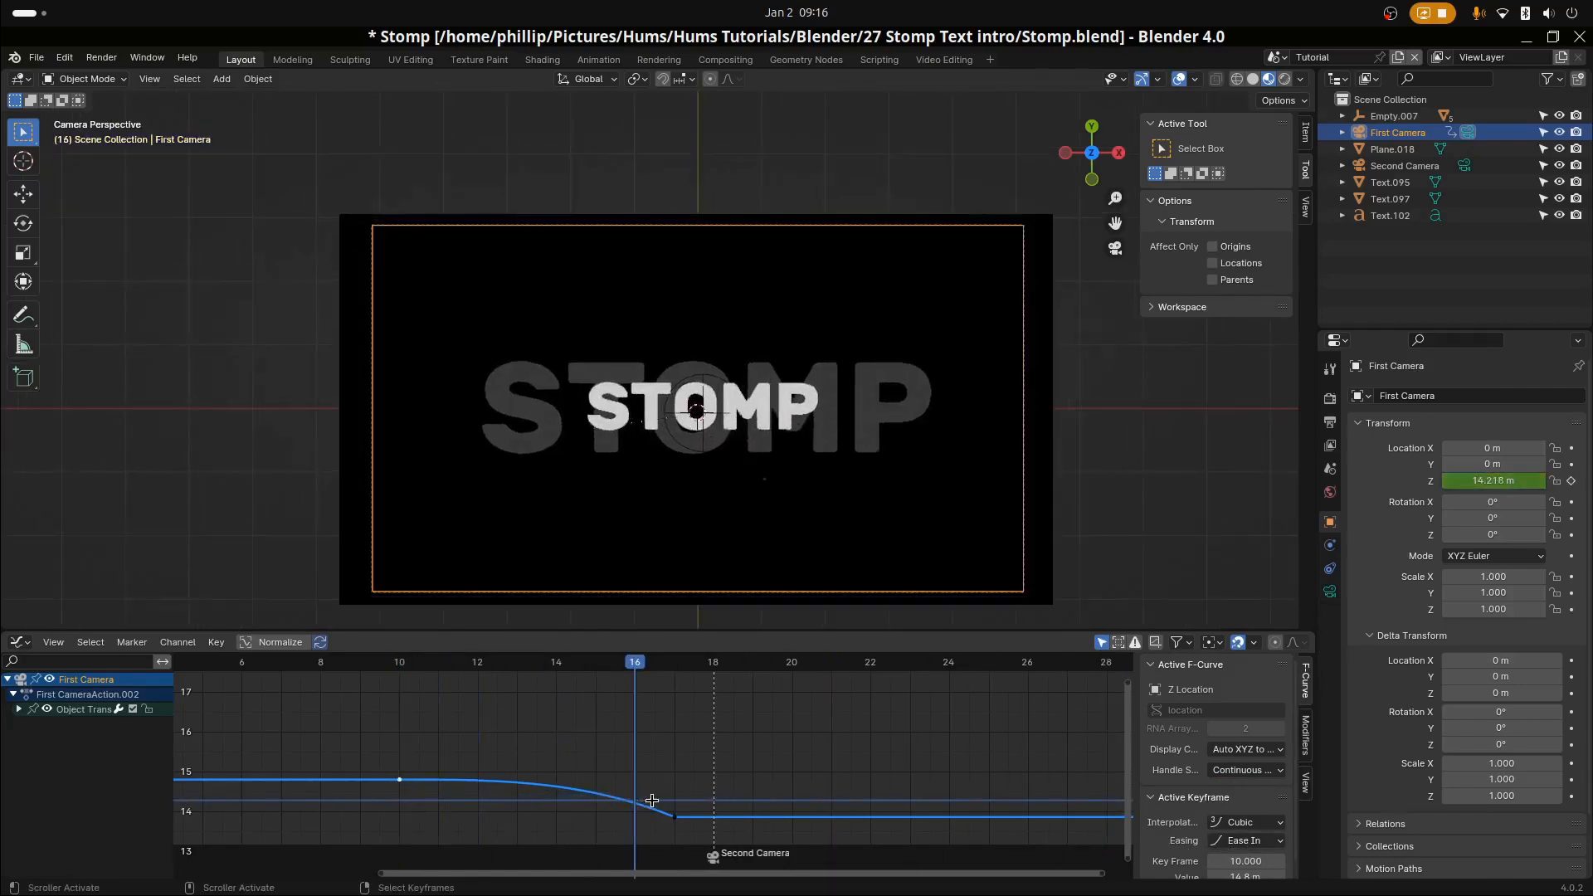
{"action": "key", "text": "space"}
{"action": "left_click_drag", "start_coordinate": [628, 797], "coordinate": [664, 799]}
{"action": "key", "text": "space"}
{"action": "key", "text": "space"}
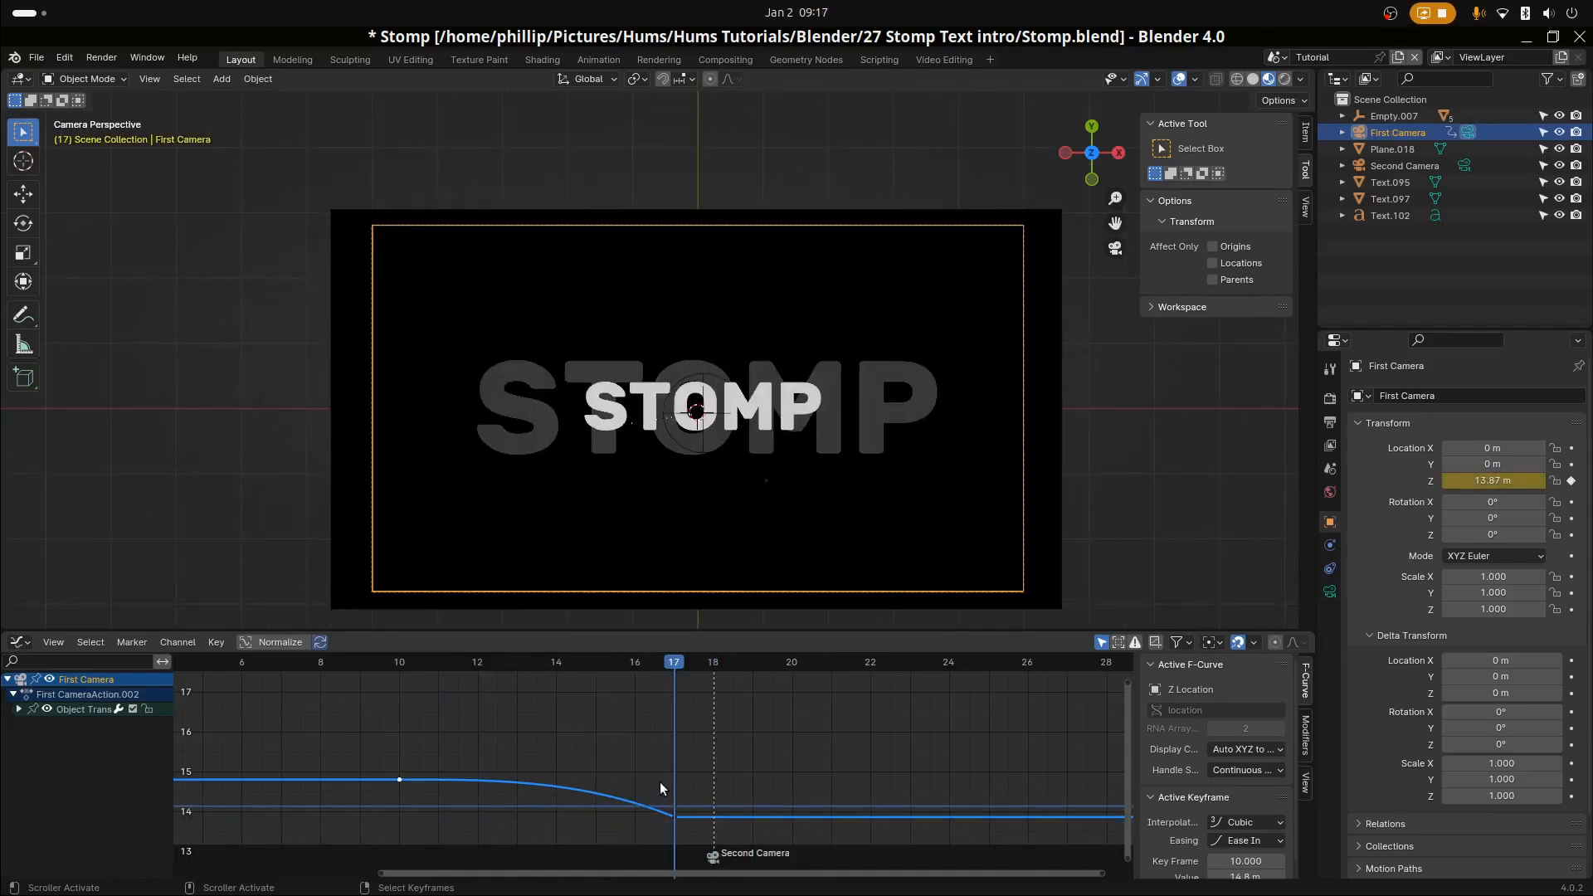
Go to frame 18, select Second Camera and insert a single keyframe on its Z location
{"action": "left_click_drag", "start_coordinate": [664, 740], "coordinate": [696, 740]}
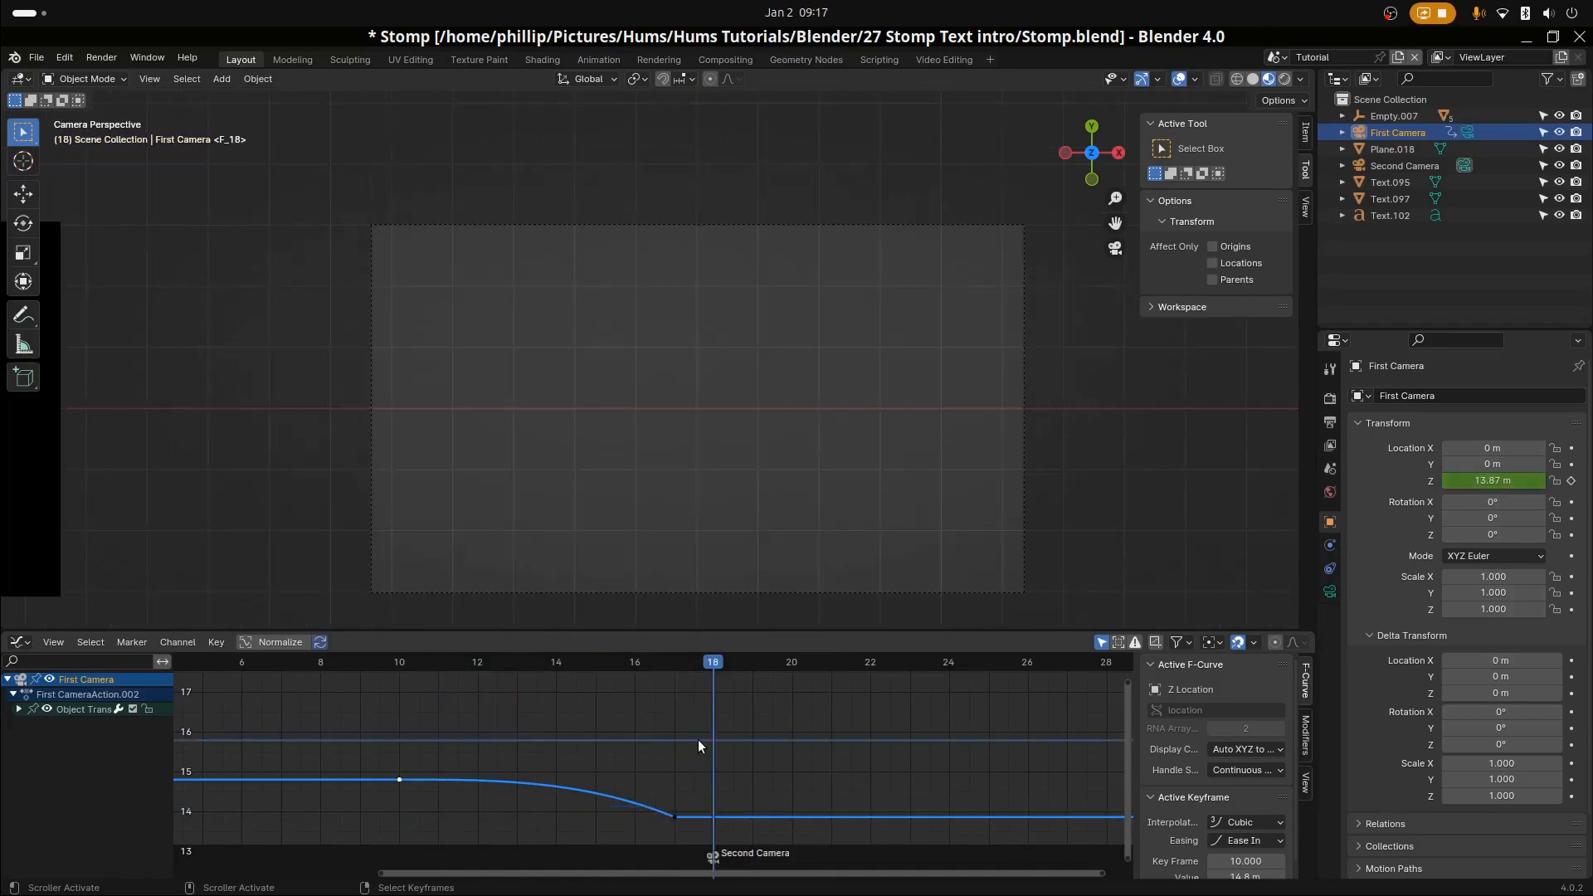
{"action": "left_click", "coordinate": [664, 594]}
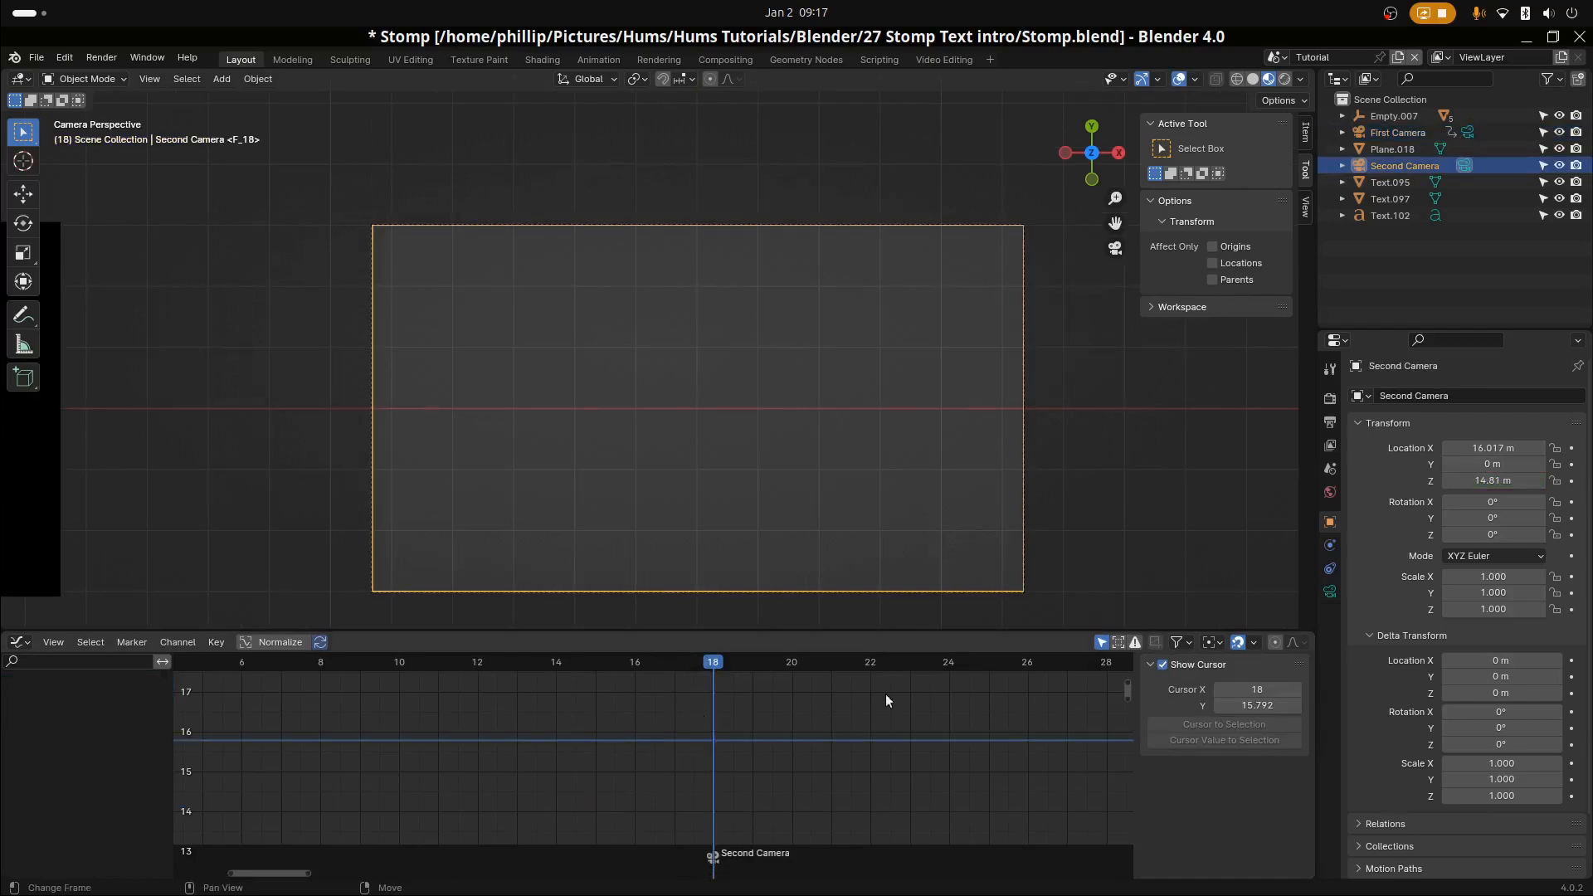
{"action": "right_click", "coordinate": [1480, 480]}
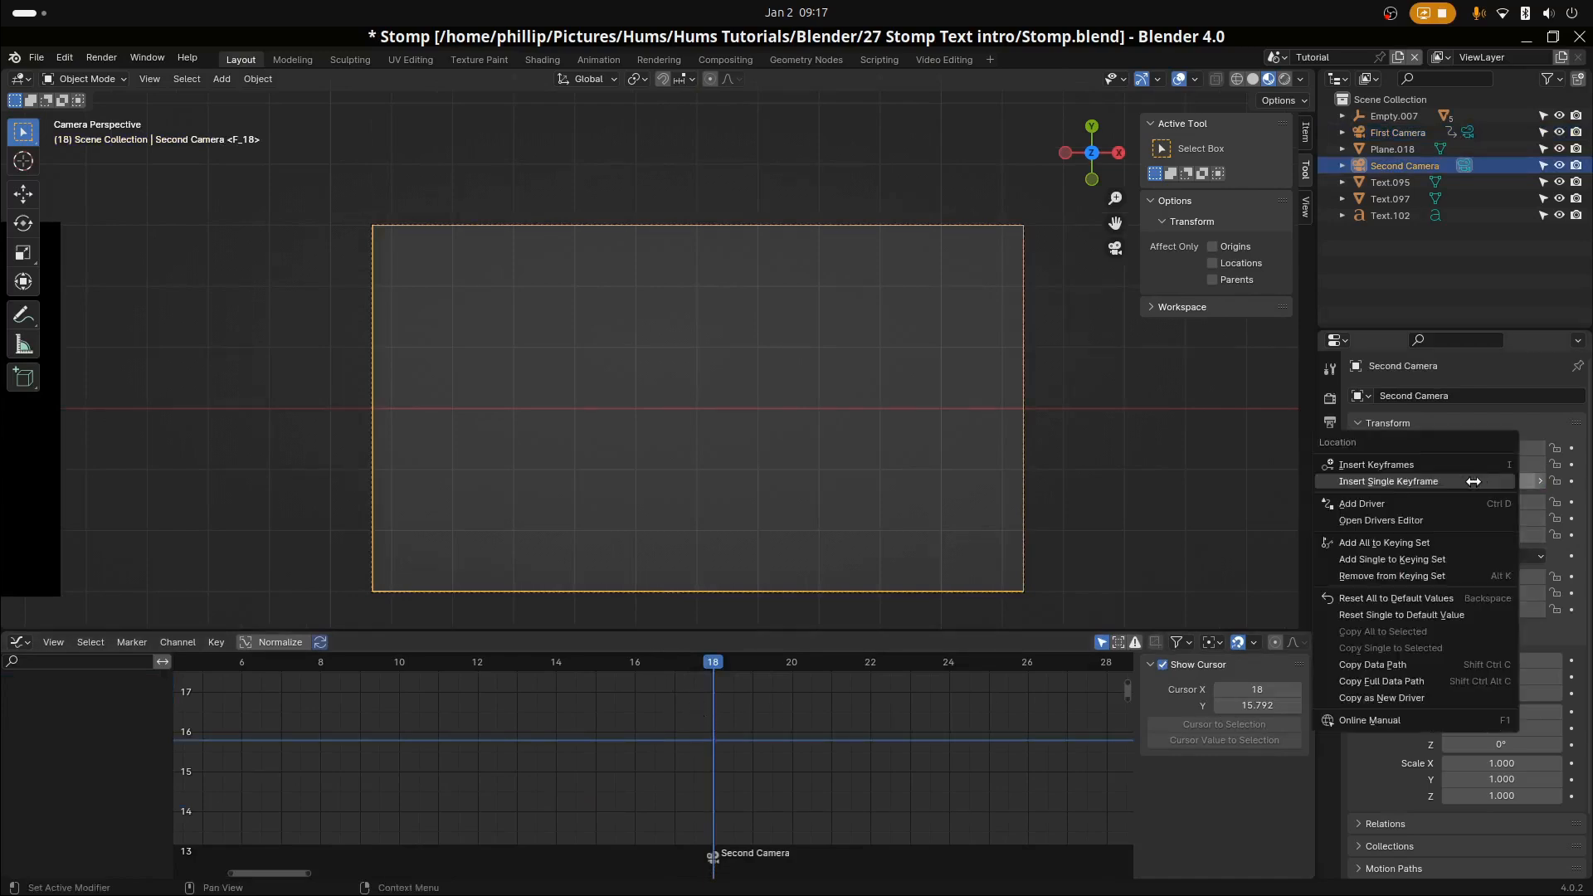
{"action": "left_click", "coordinate": [1452, 483]}
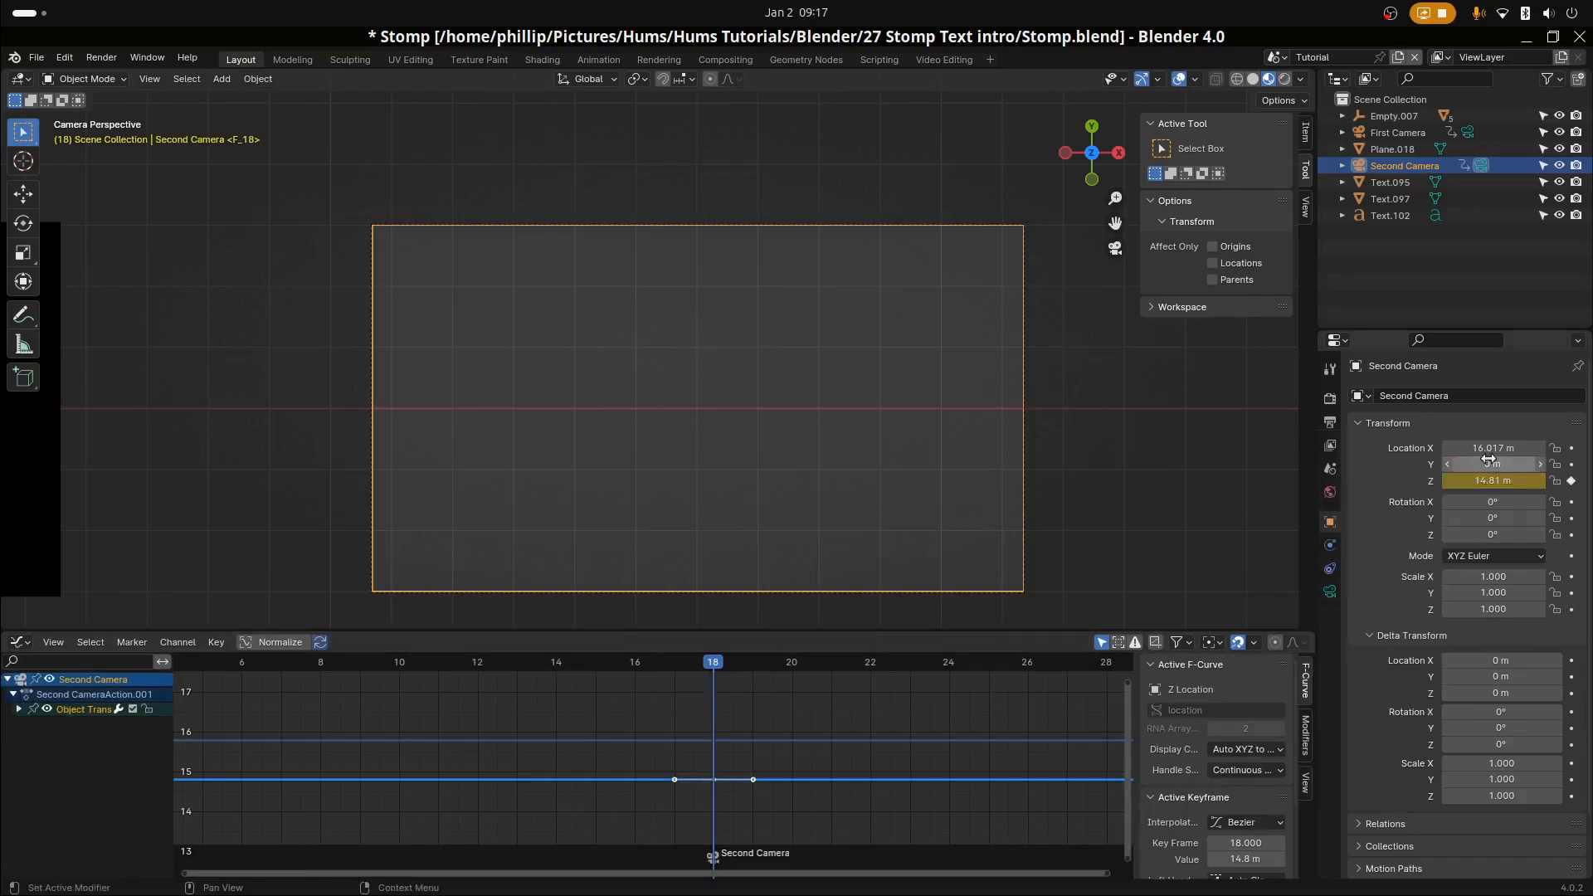
At frame 24, set Second Camera's Z location to about 13.09 m and insert a single keyframe on it
{"action": "right_click", "coordinate": [721, 725], "text": "shift"}
{"action": "left_click_drag", "start_coordinate": [721, 725], "coordinate": [946, 730]}
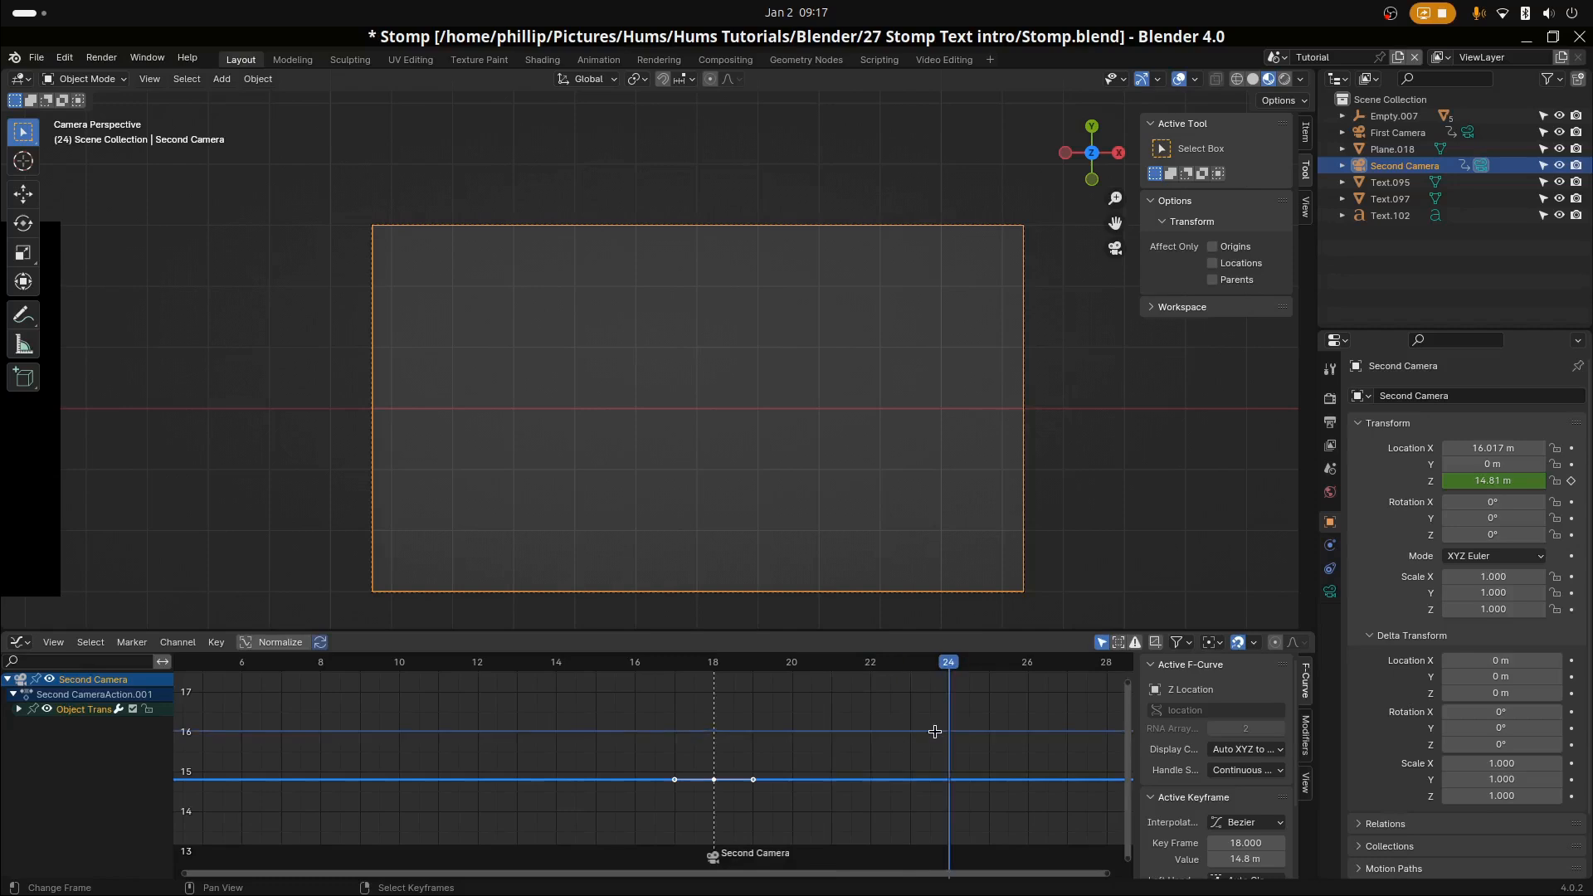
{"action": "left_click_drag", "start_coordinate": [1501, 479], "coordinate": [1361, 479]}
{"action": "right_click", "coordinate": [1500, 476]}
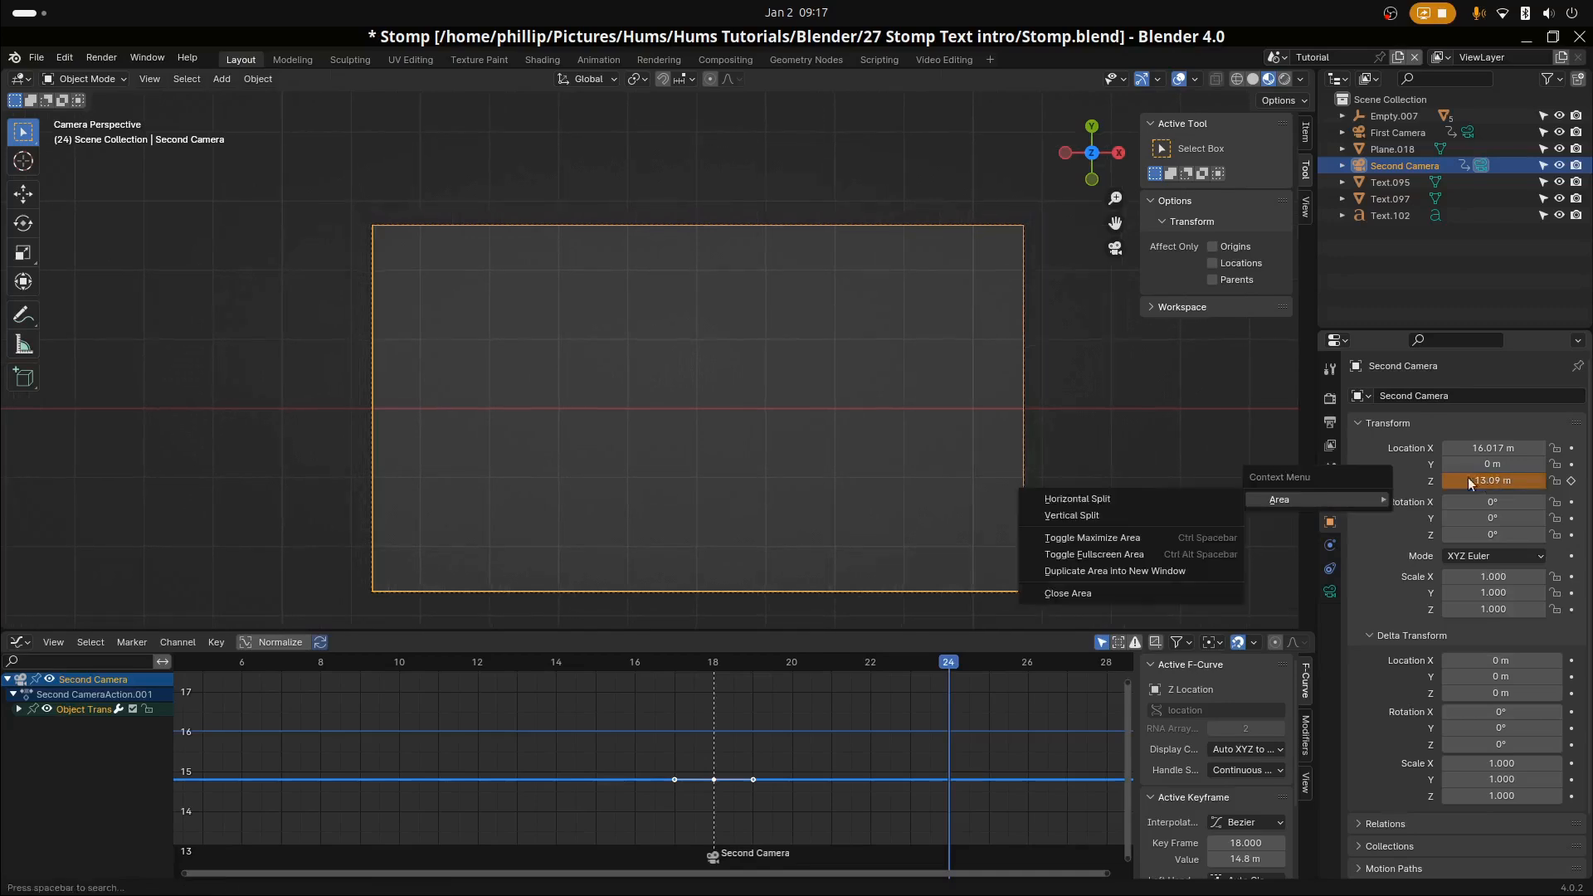
{"action": "right_click", "coordinate": [1475, 480]}
{"action": "left_click", "coordinate": [1419, 498]}
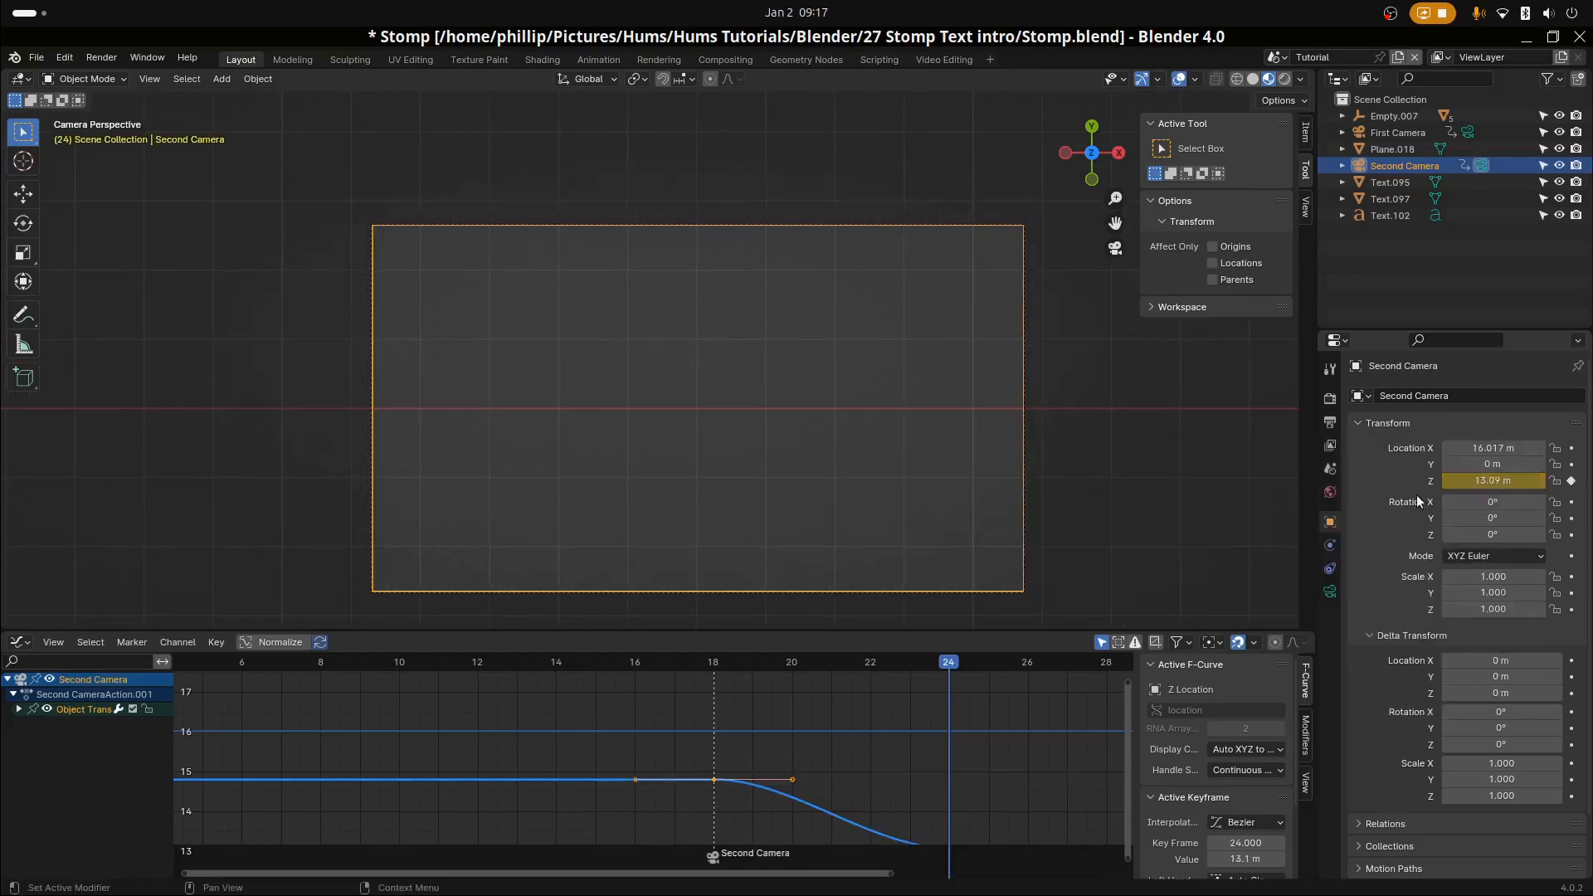
Return to frame 18 and set Second Camera's Z Location keyframe there to Cubic interpolation with Ease Out easing
{"action": "key", "text": "Home"}
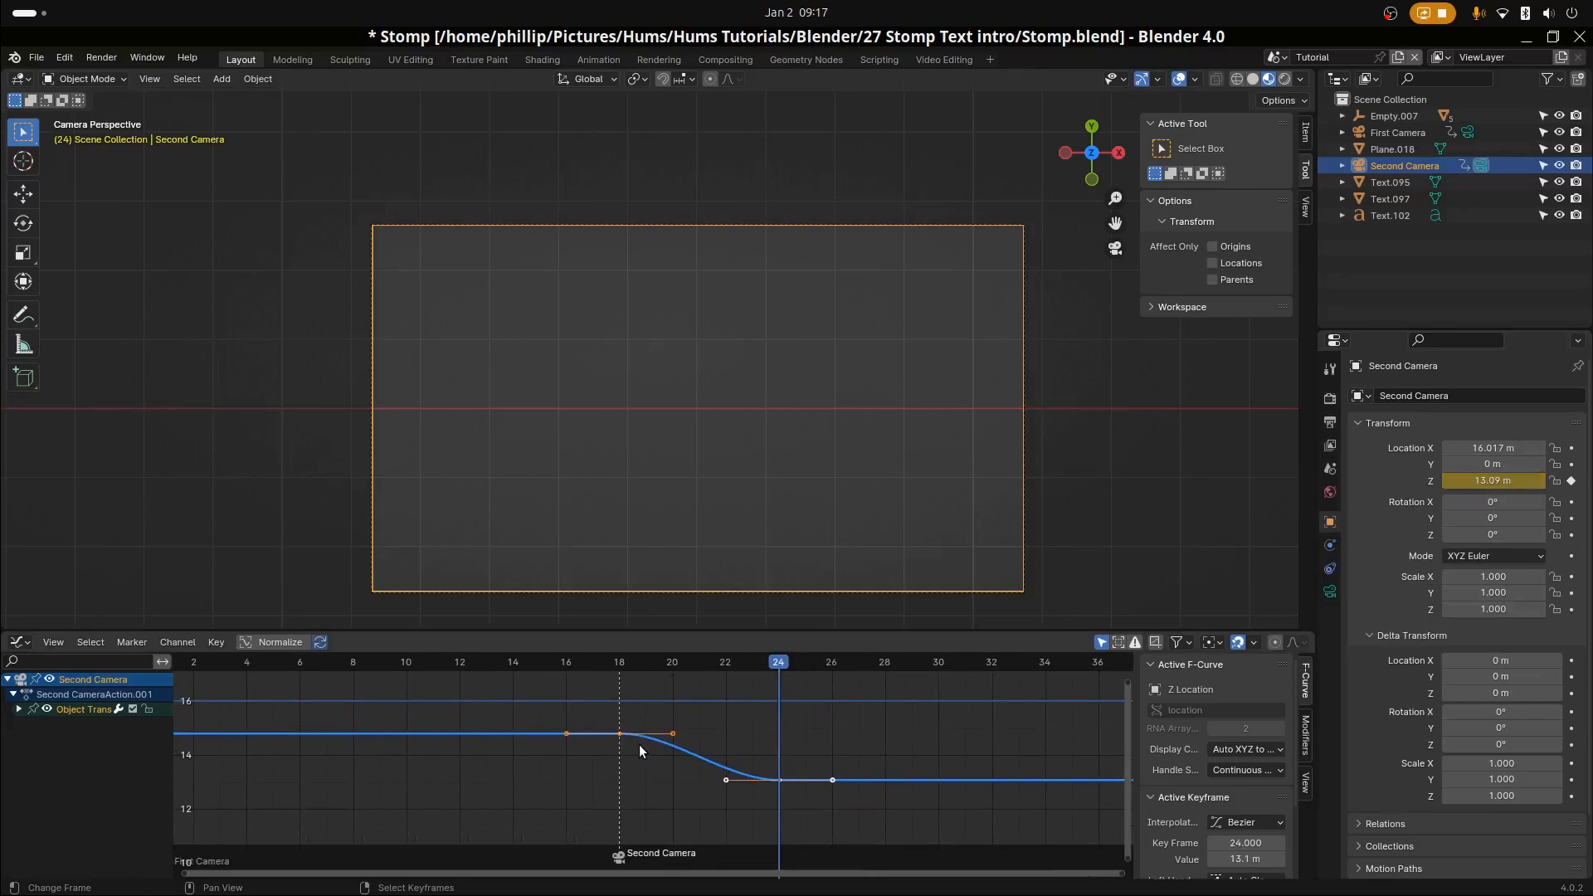
{"action": "mouse_move", "coordinate": [639, 745]}
{"action": "left_mouse_down"}
{"action": "mouse_move", "coordinate": [696, 759]}
{"action": "mouse_move", "coordinate": [623, 772]}
{"action": "mouse_move", "coordinate": [757, 773]}
{"action": "mouse_move", "coordinate": [624, 771]}
{"action": "left_mouse_up"}
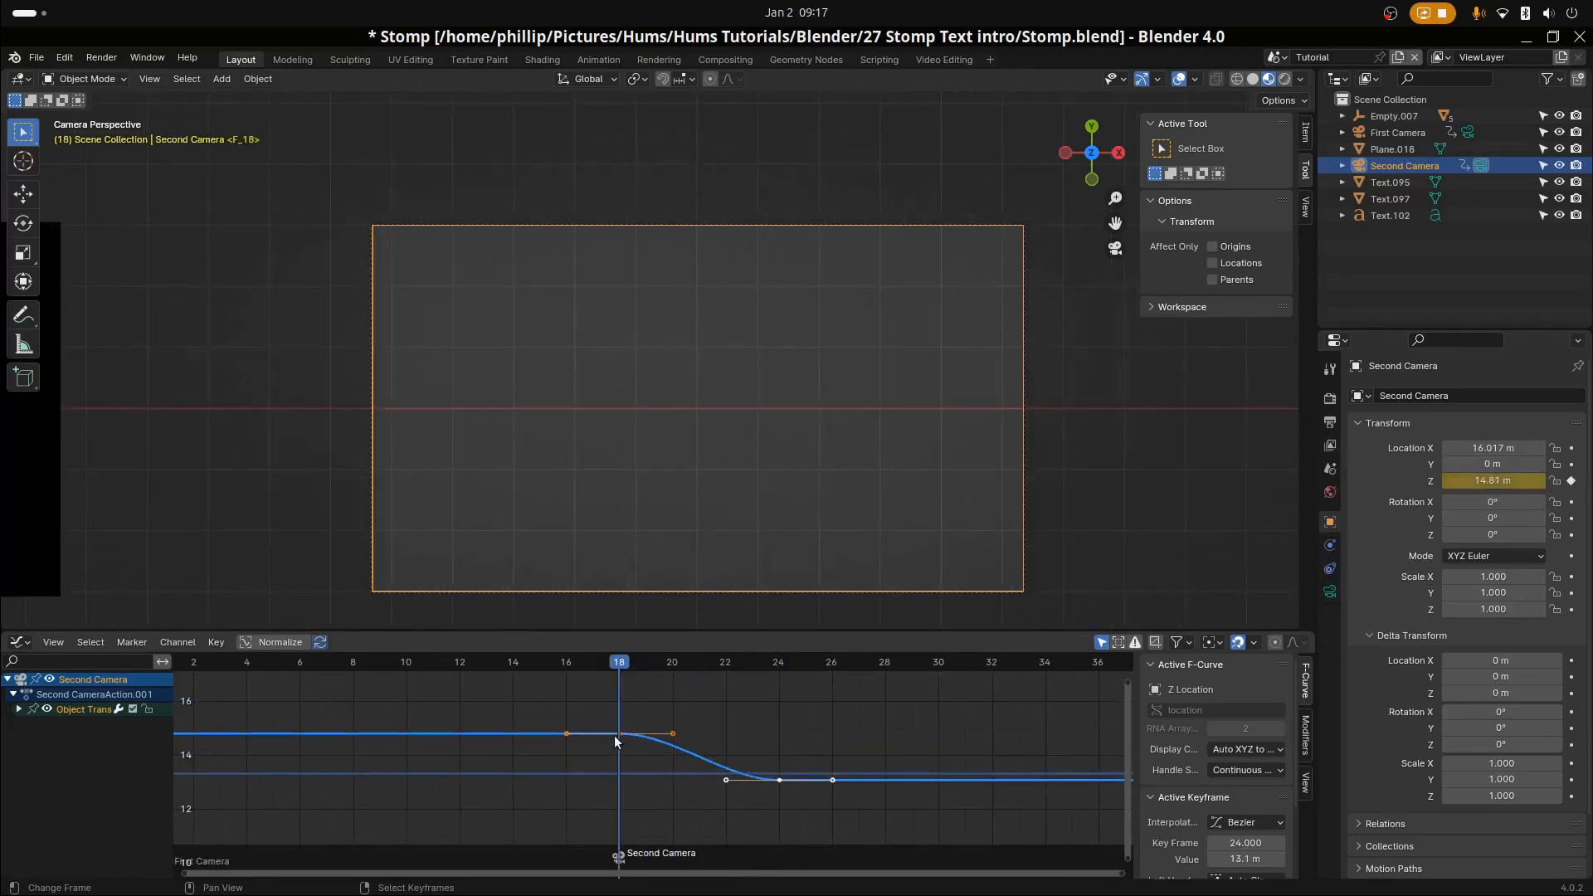
{"action": "left_click", "coordinate": [618, 734]}
{"action": "scroll", "coordinate": [632, 756], "scroll_direction": "up", "scroll_amount": 1}
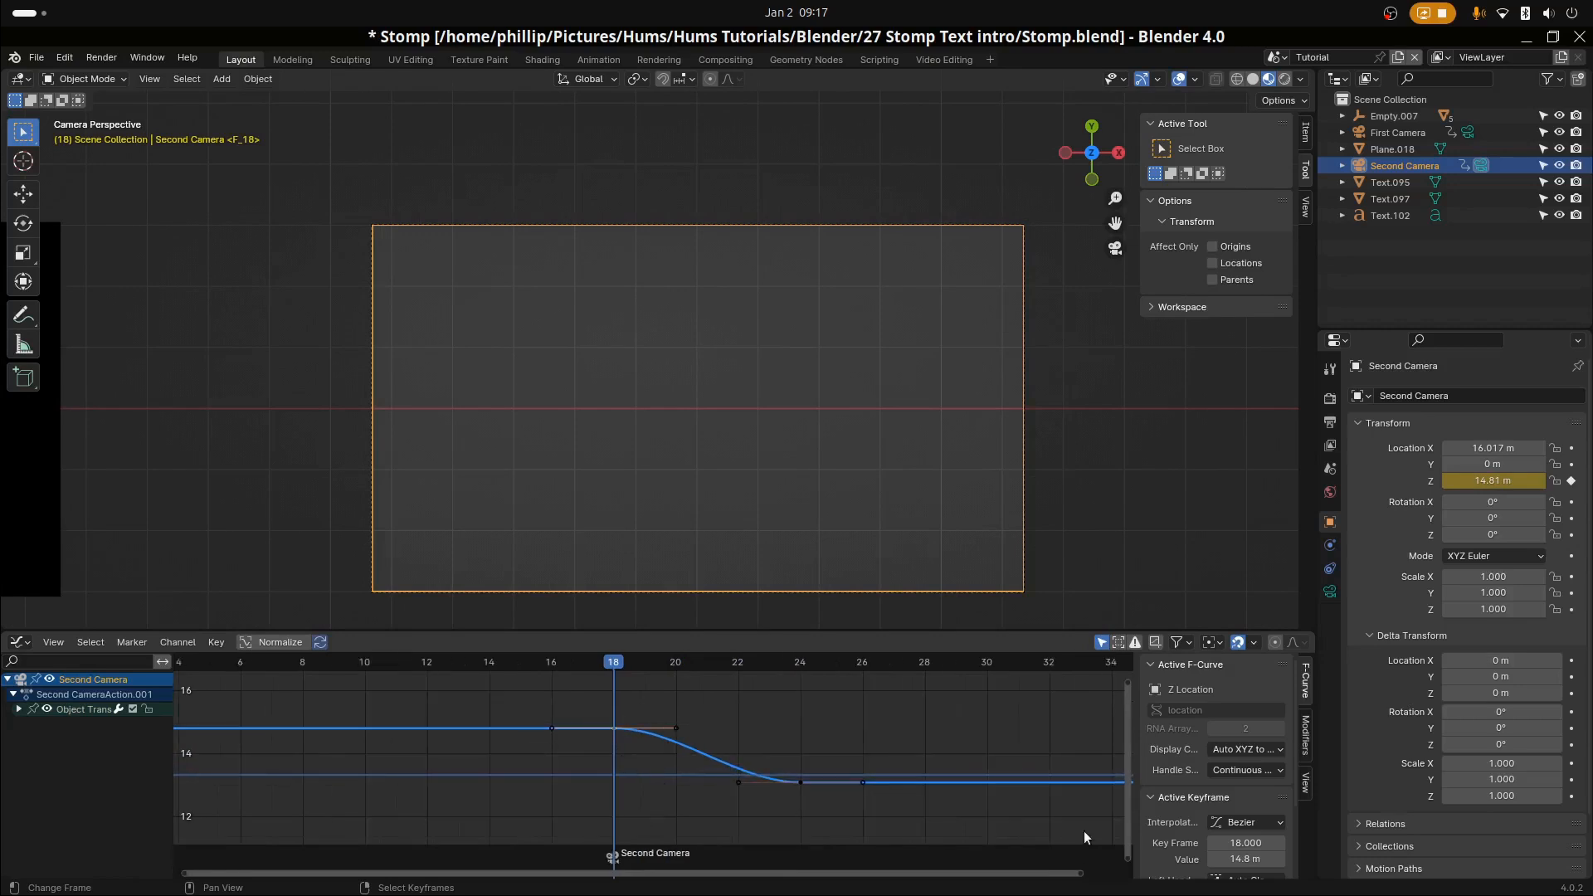
{"action": "left_click", "coordinate": [1241, 822]}
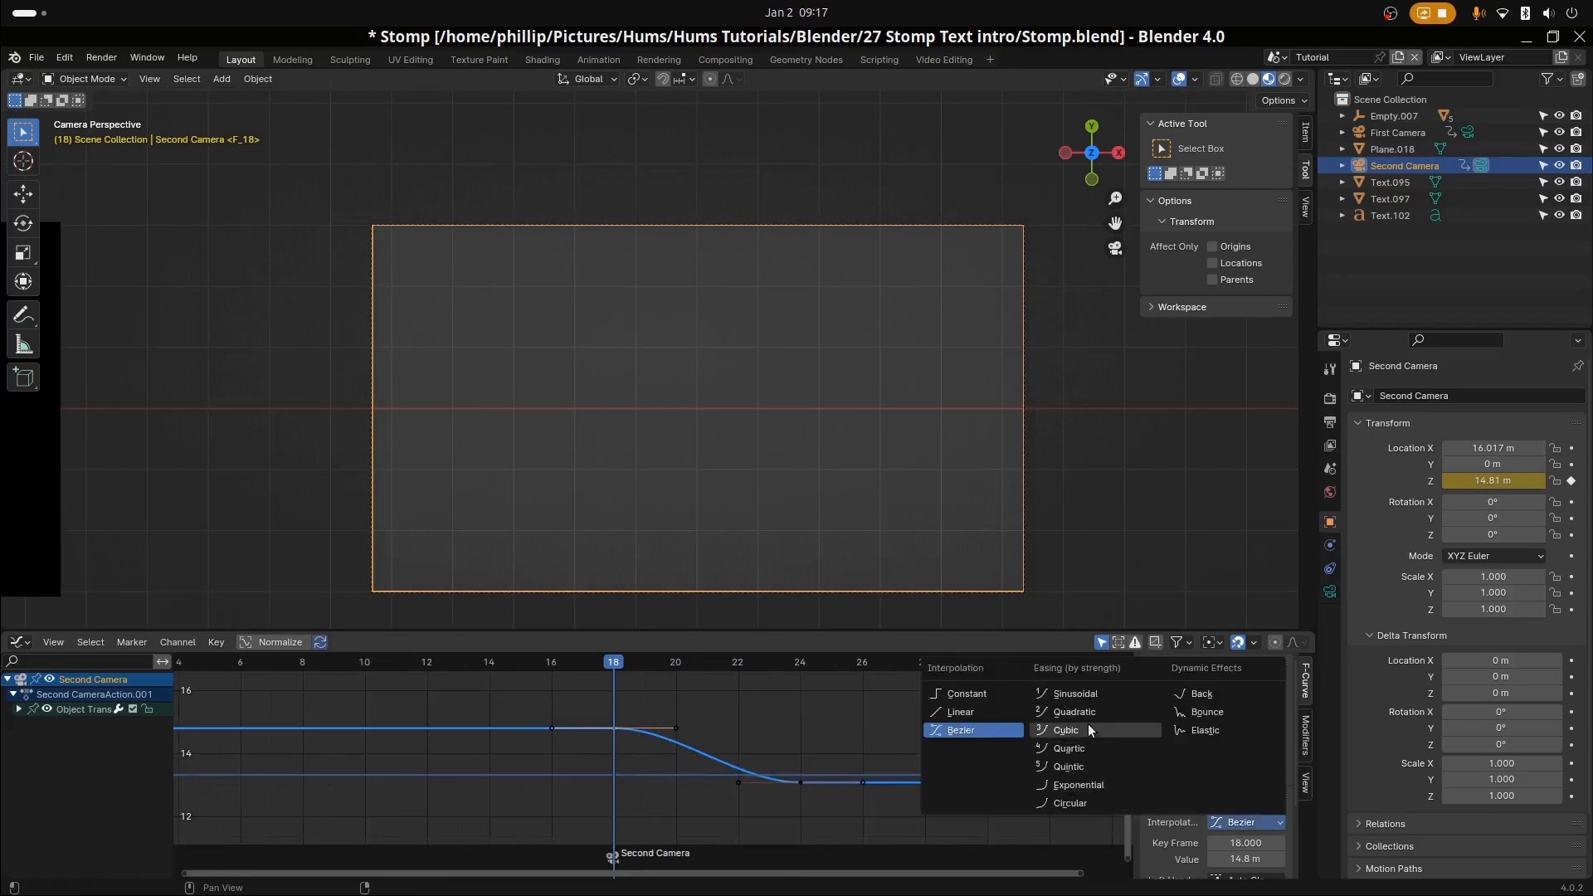
{"action": "left_click", "coordinate": [1067, 730]}
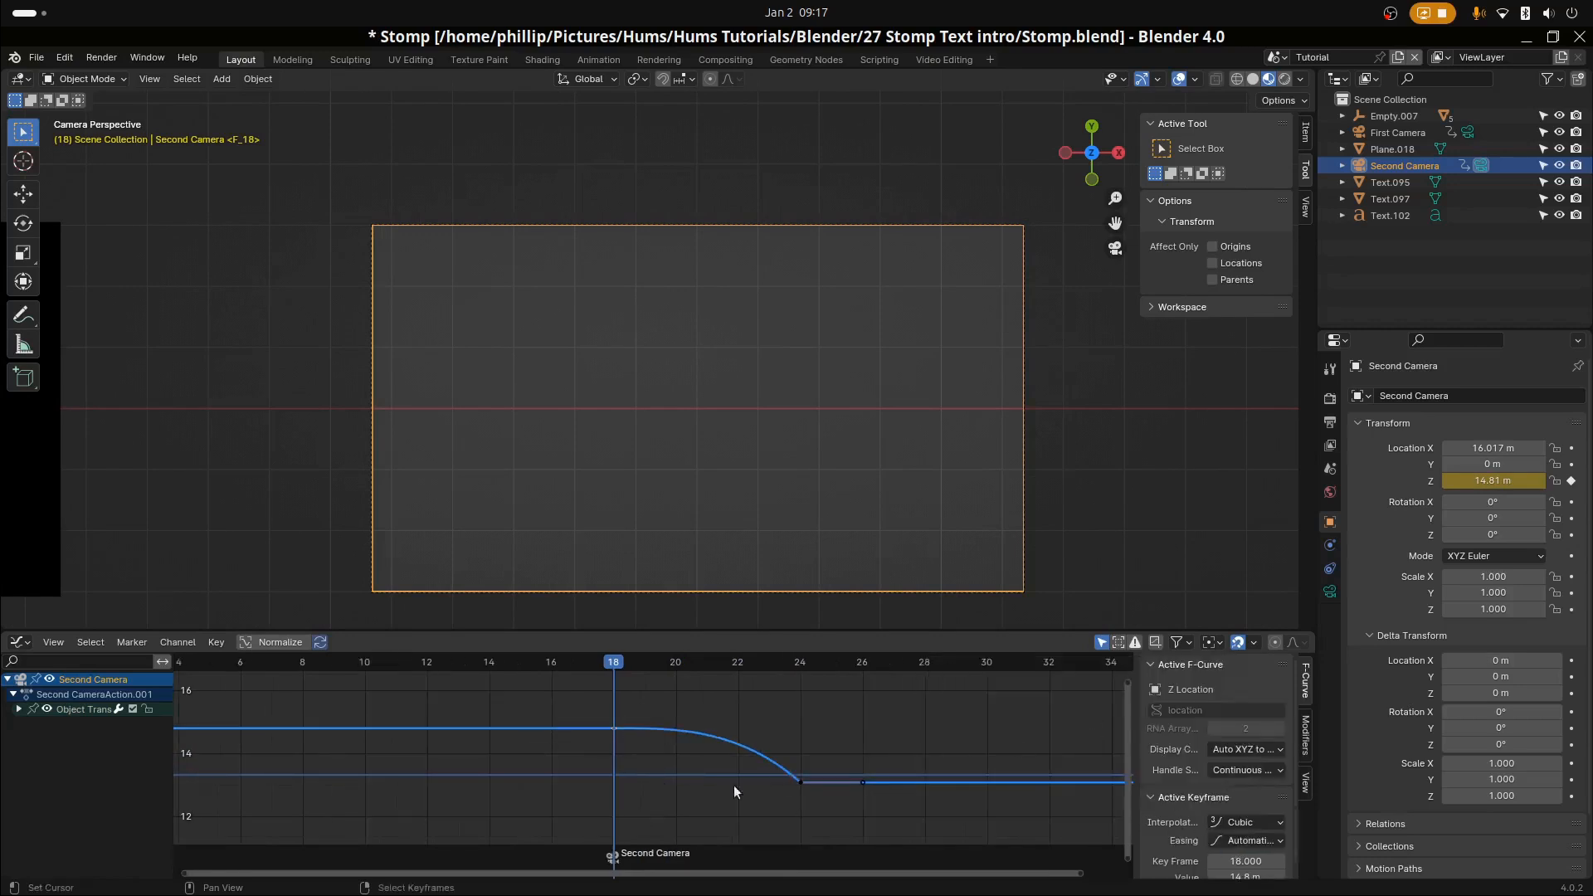
{"action": "left_click", "coordinate": [1236, 840]}
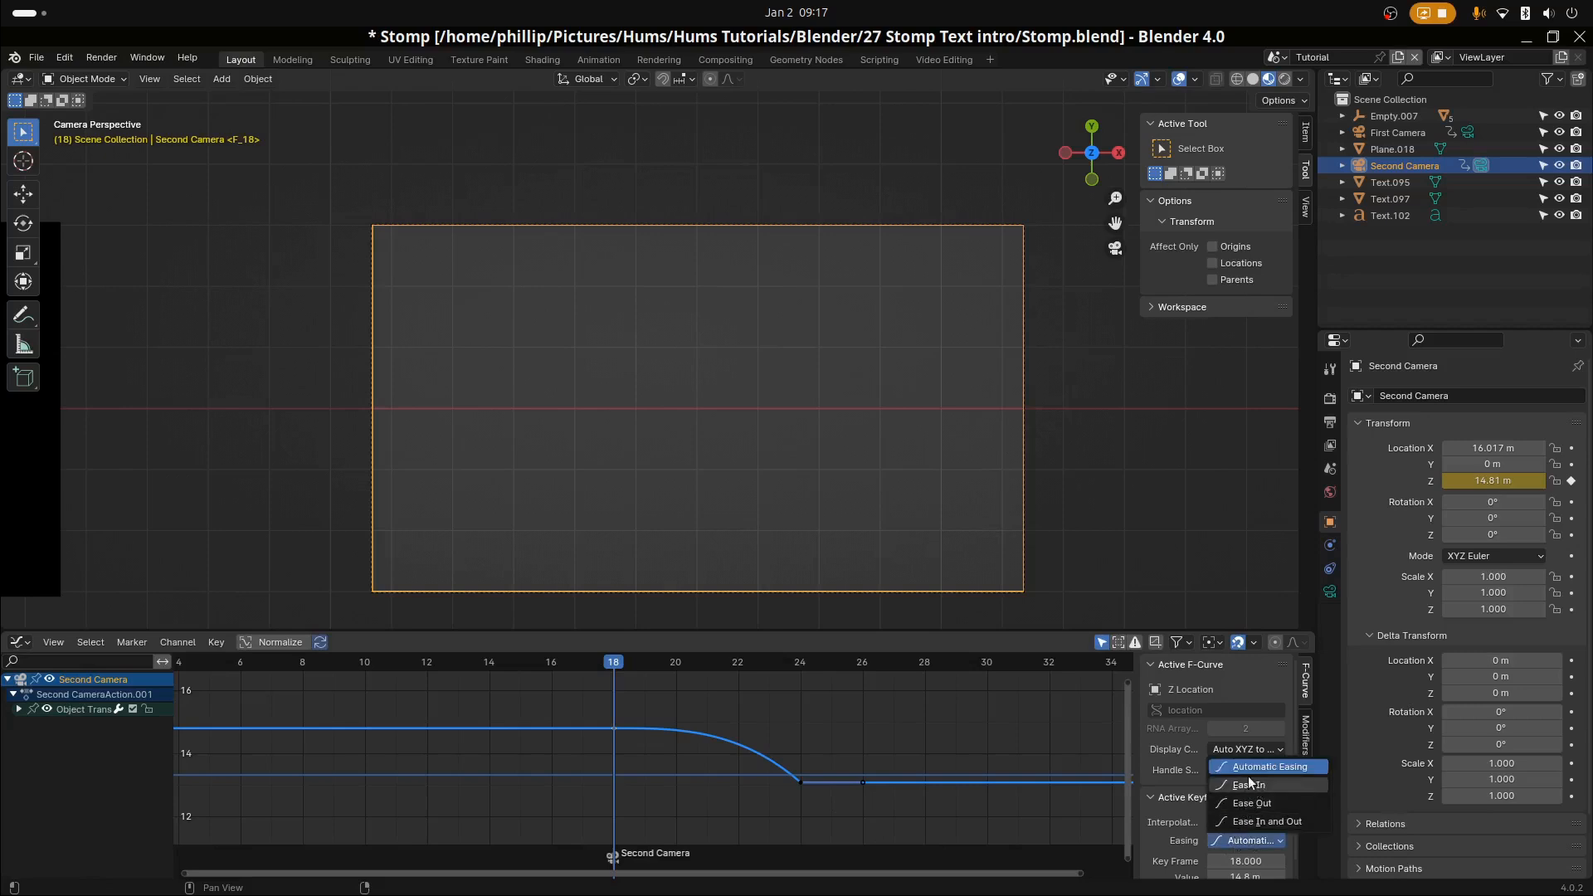
{"action": "left_click", "coordinate": [1250, 804]}
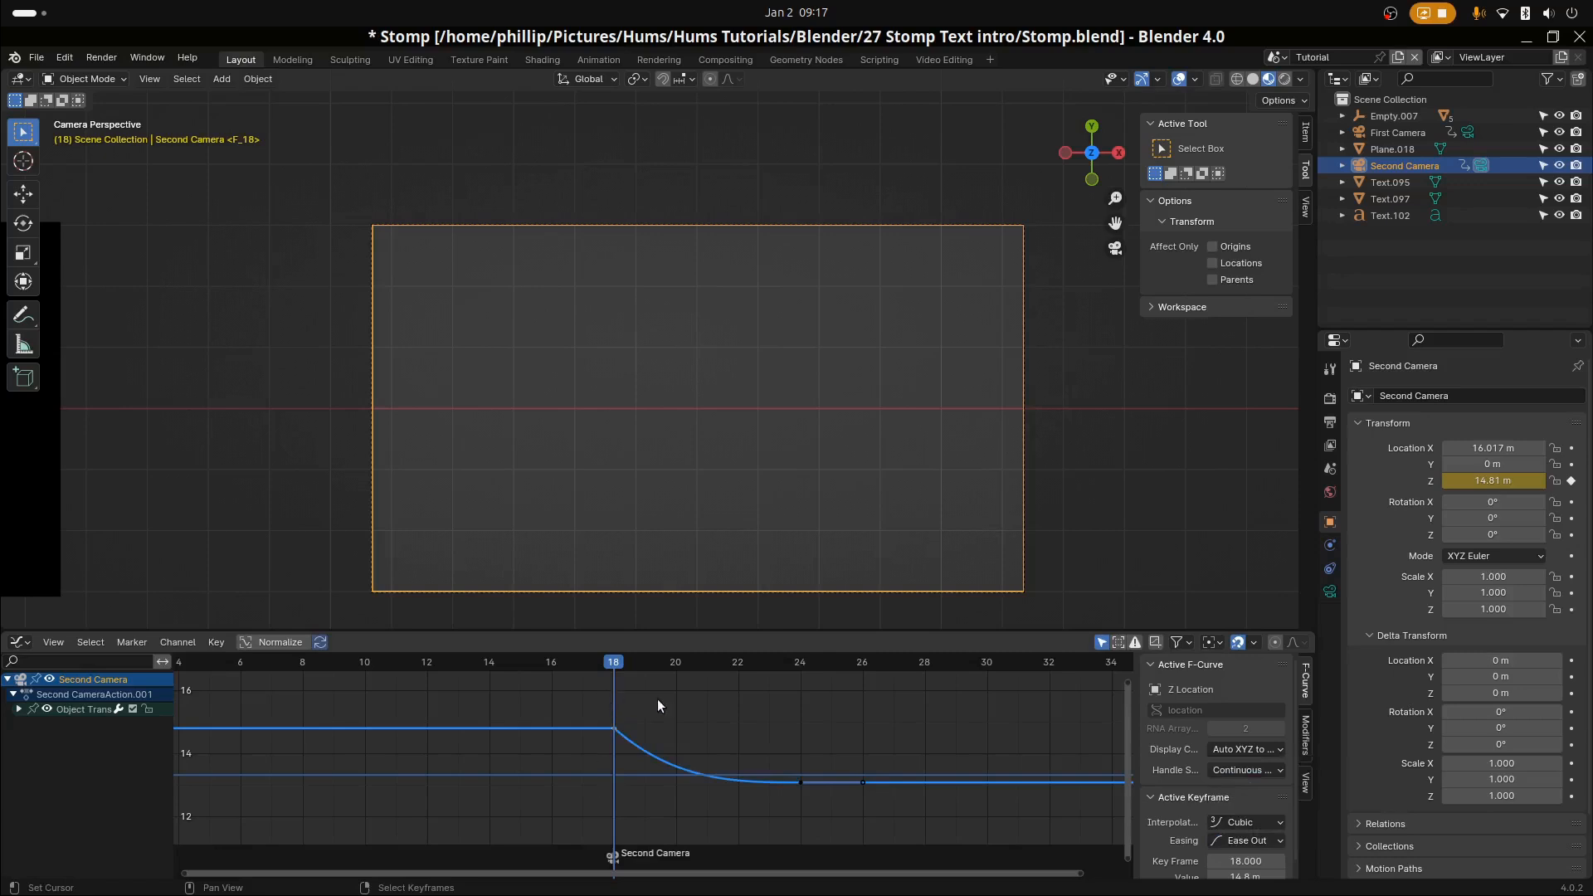
Play the animation to check the zoom transition between First Camera and Second Camera
{"action": "scroll", "coordinate": [657, 705], "scroll_direction": "down", "scroll_amount": 3}
{"action": "key", "text": "space"}
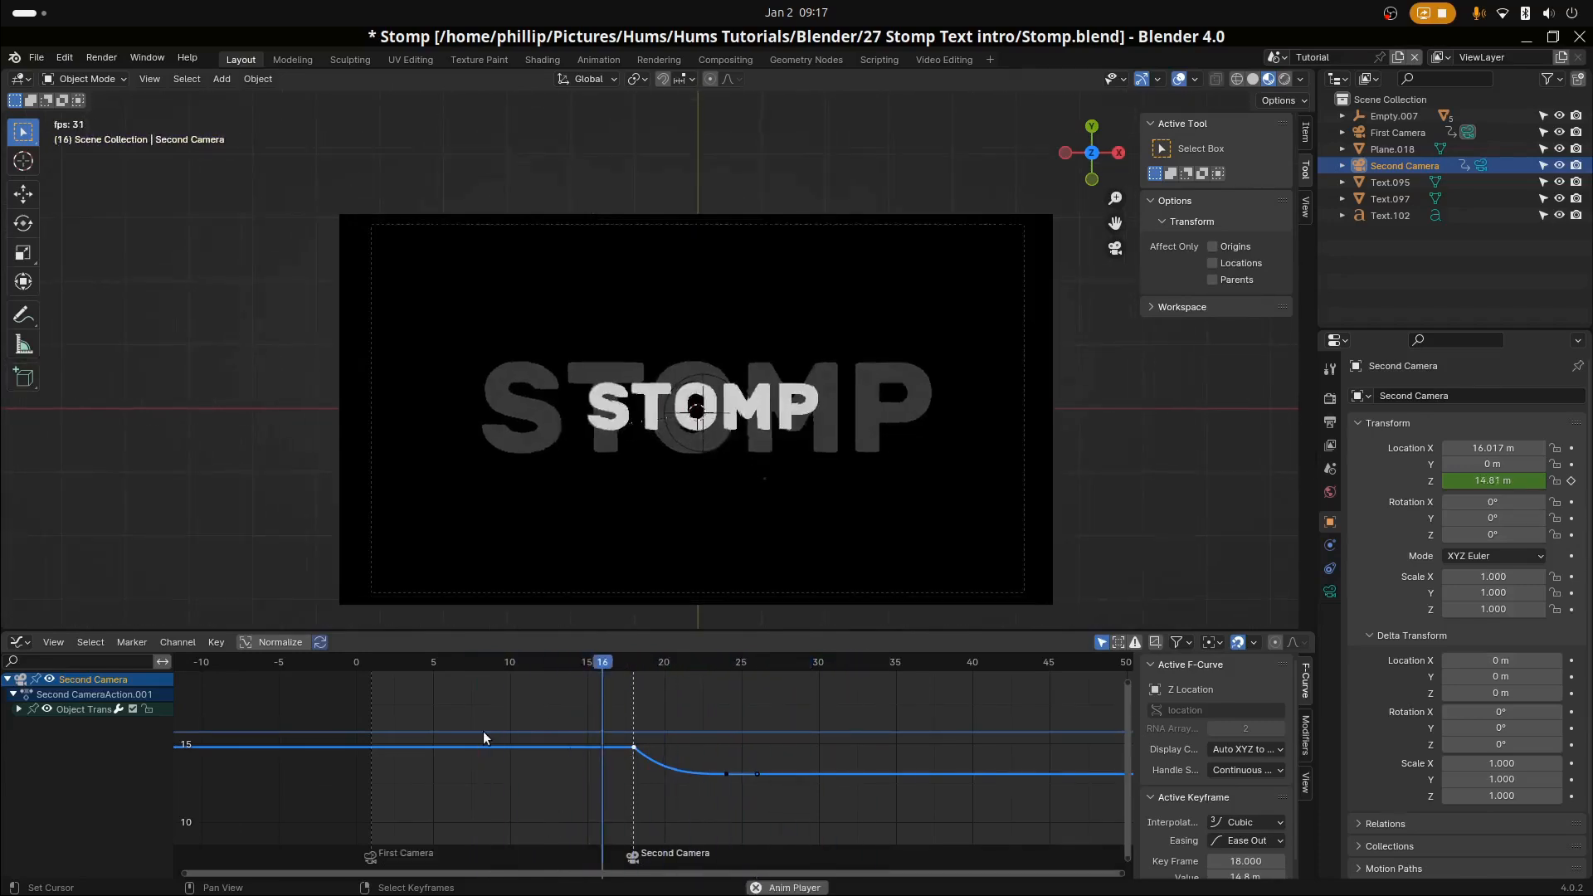
{"action": "key", "text": "space"}
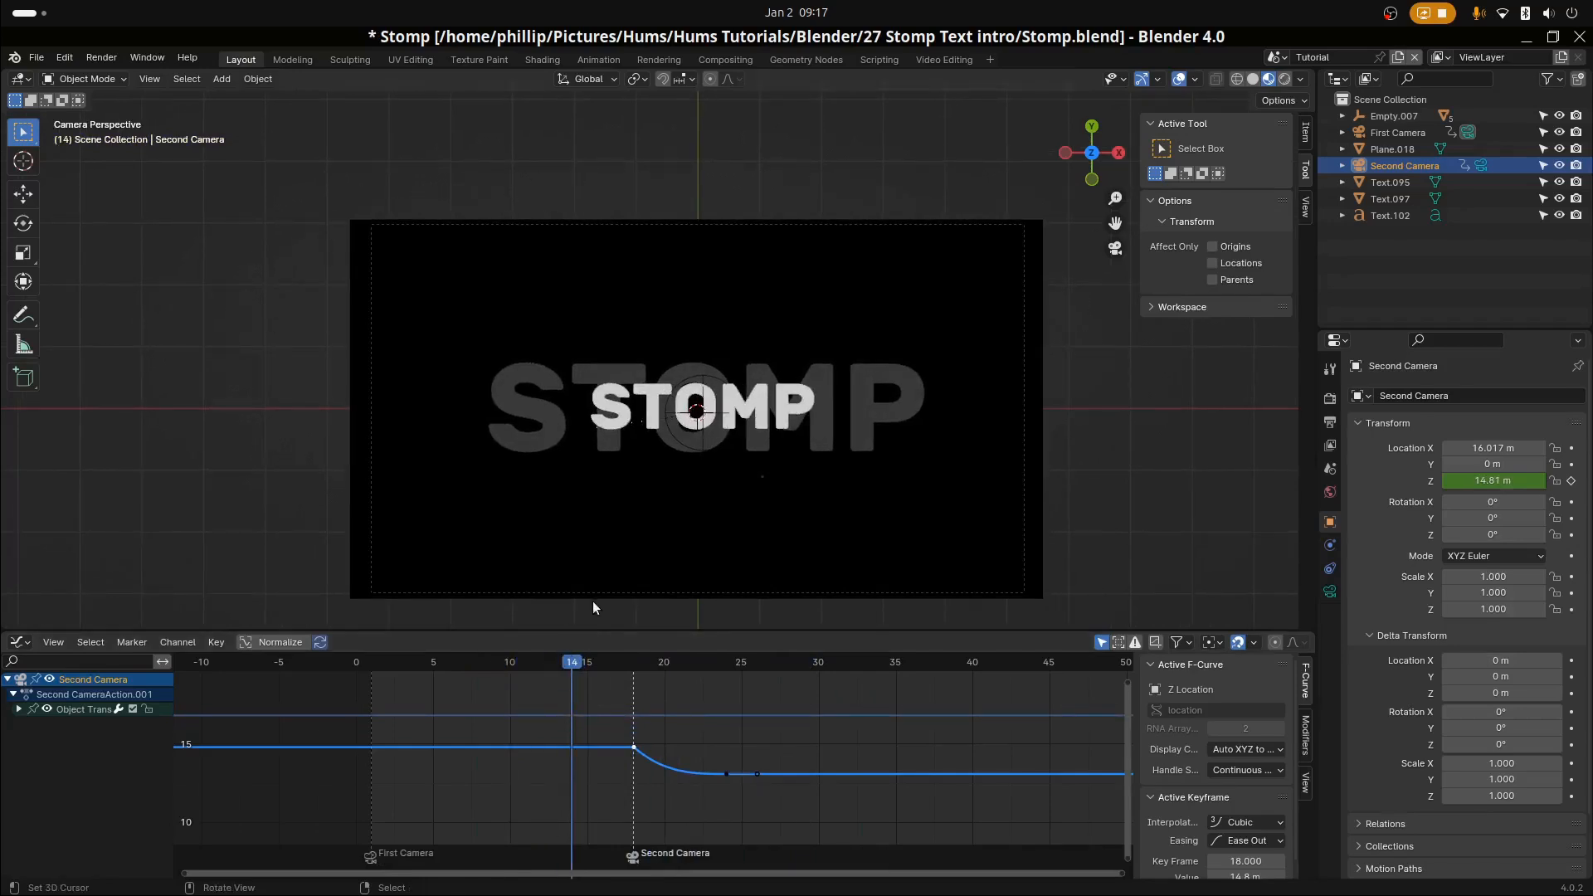
Select both cameras and expand their transform channels to frame both Z Location curves together in the Graph Editor
{"action": "left_click", "coordinate": [609, 591], "text": "shift"}
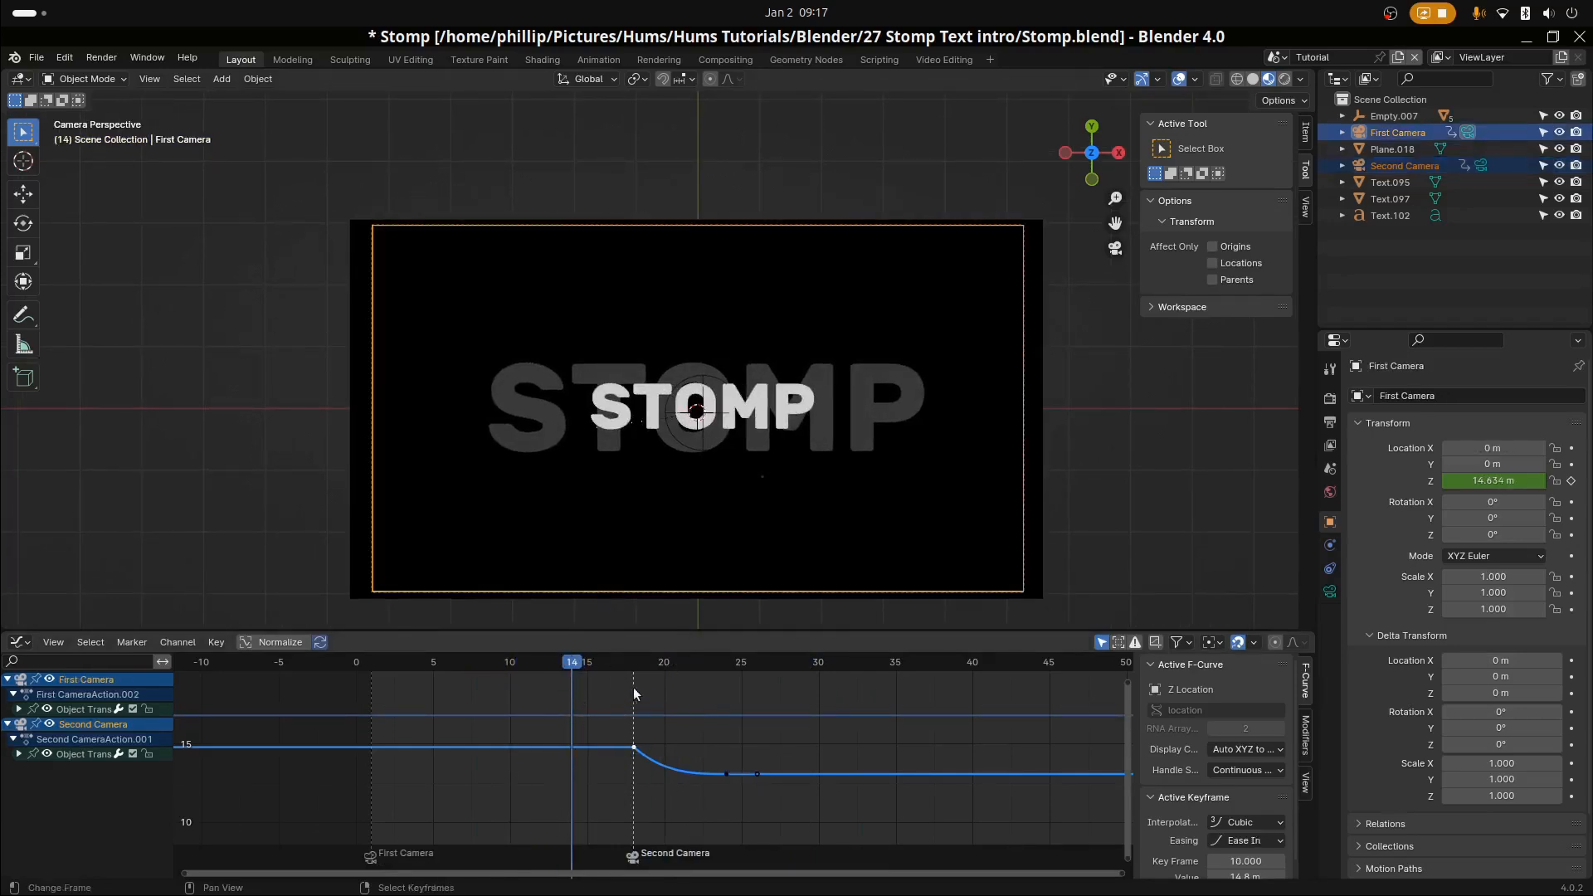
{"action": "mouse_move", "coordinate": [612, 720]}
{"action": "left_mouse_down"}
{"action": "mouse_move", "coordinate": [630, 721]}
{"action": "mouse_move", "coordinate": [589, 725]}
{"action": "left_mouse_up"}
{"action": "scroll", "coordinate": [562, 790], "scroll_direction": "down", "scroll_amount": 2}
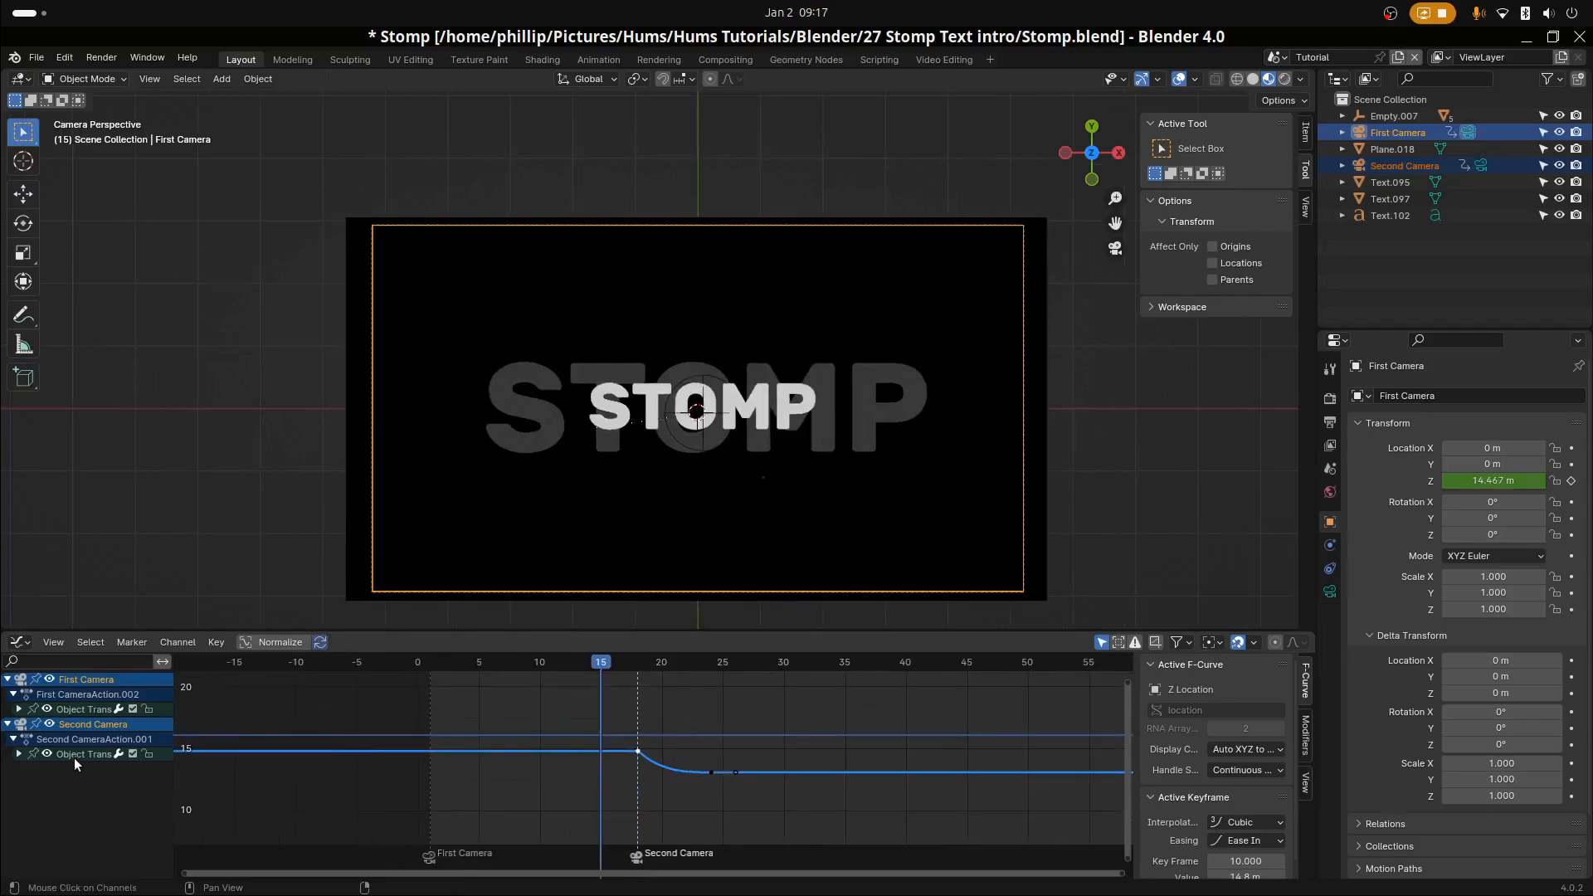
{"action": "left_click", "coordinate": [86, 710]}
{"action": "left_click", "coordinate": [19, 710]}
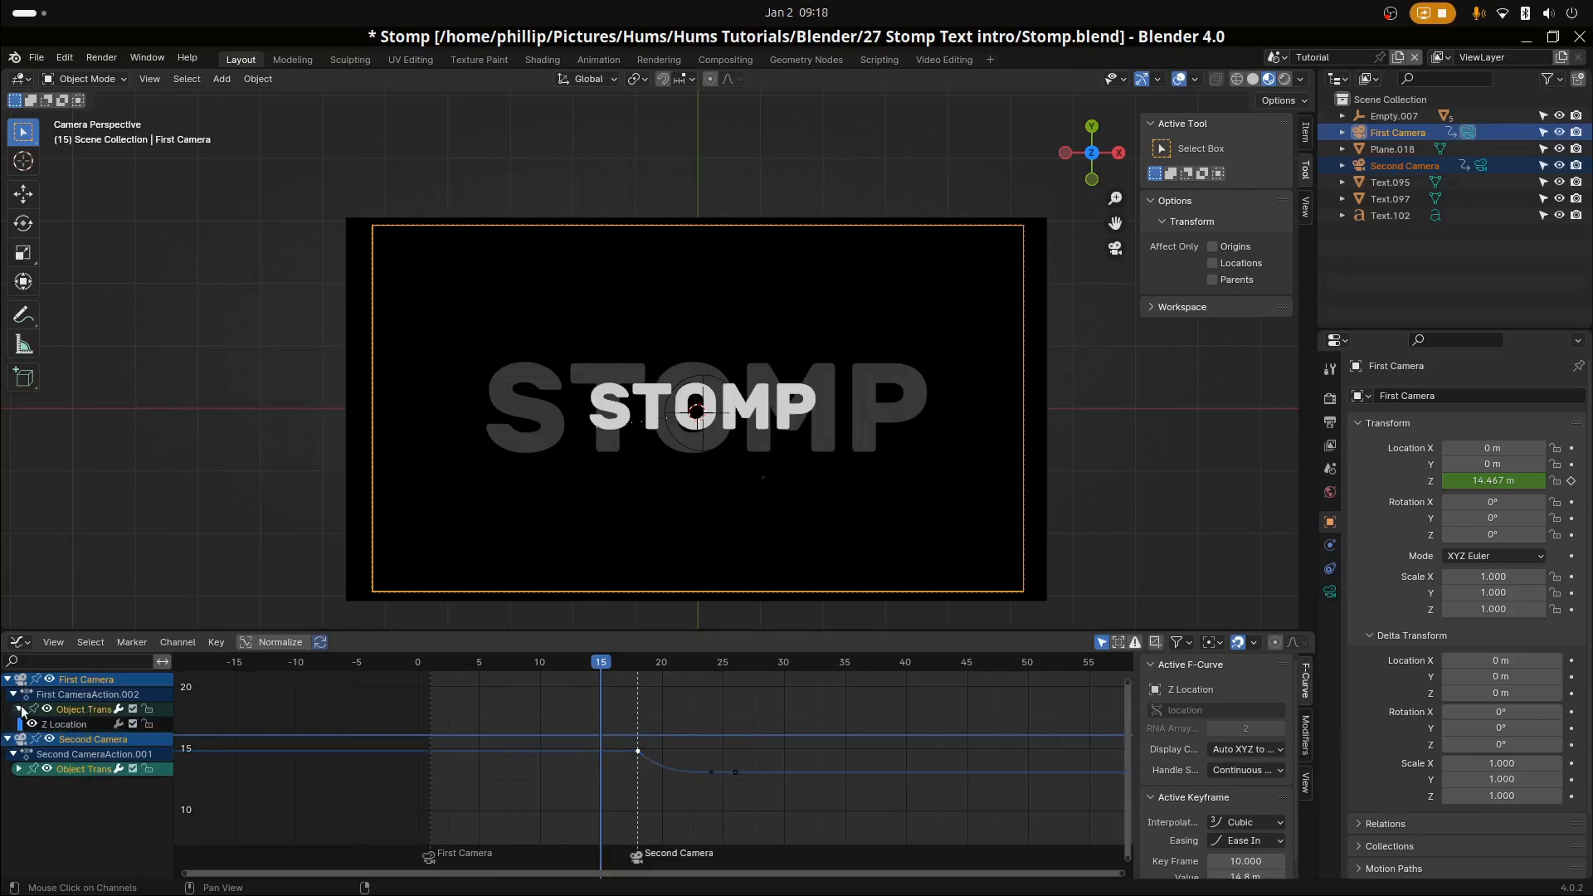
{"action": "left_click", "coordinate": [83, 724]}
{"action": "left_click", "coordinate": [18, 769]}
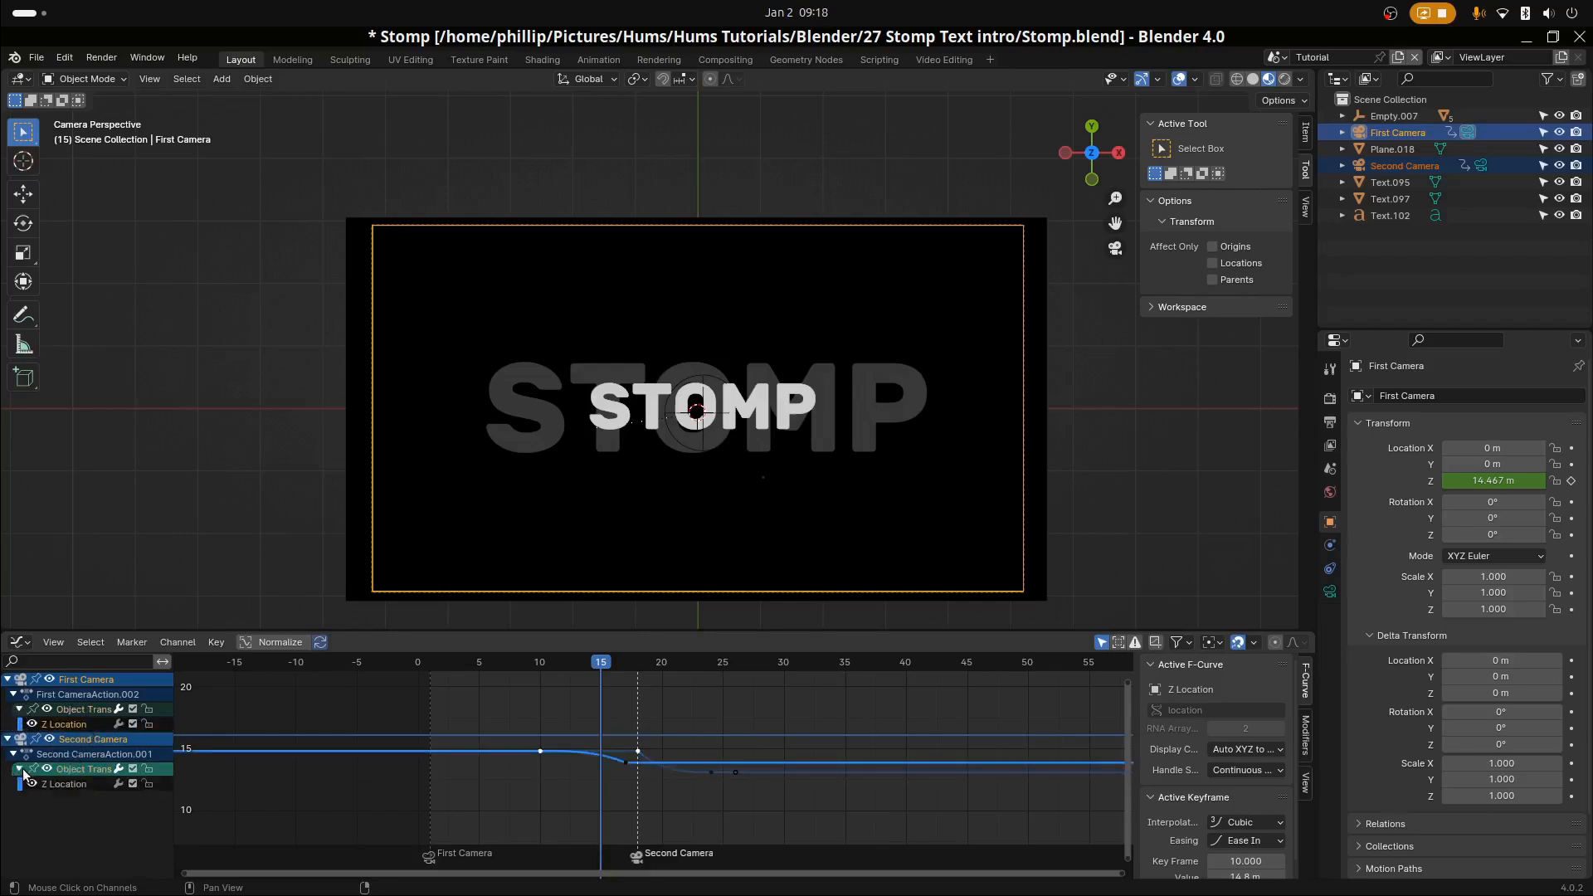
{"action": "key", "text": "a"}
{"action": "key", "text": "Home"}
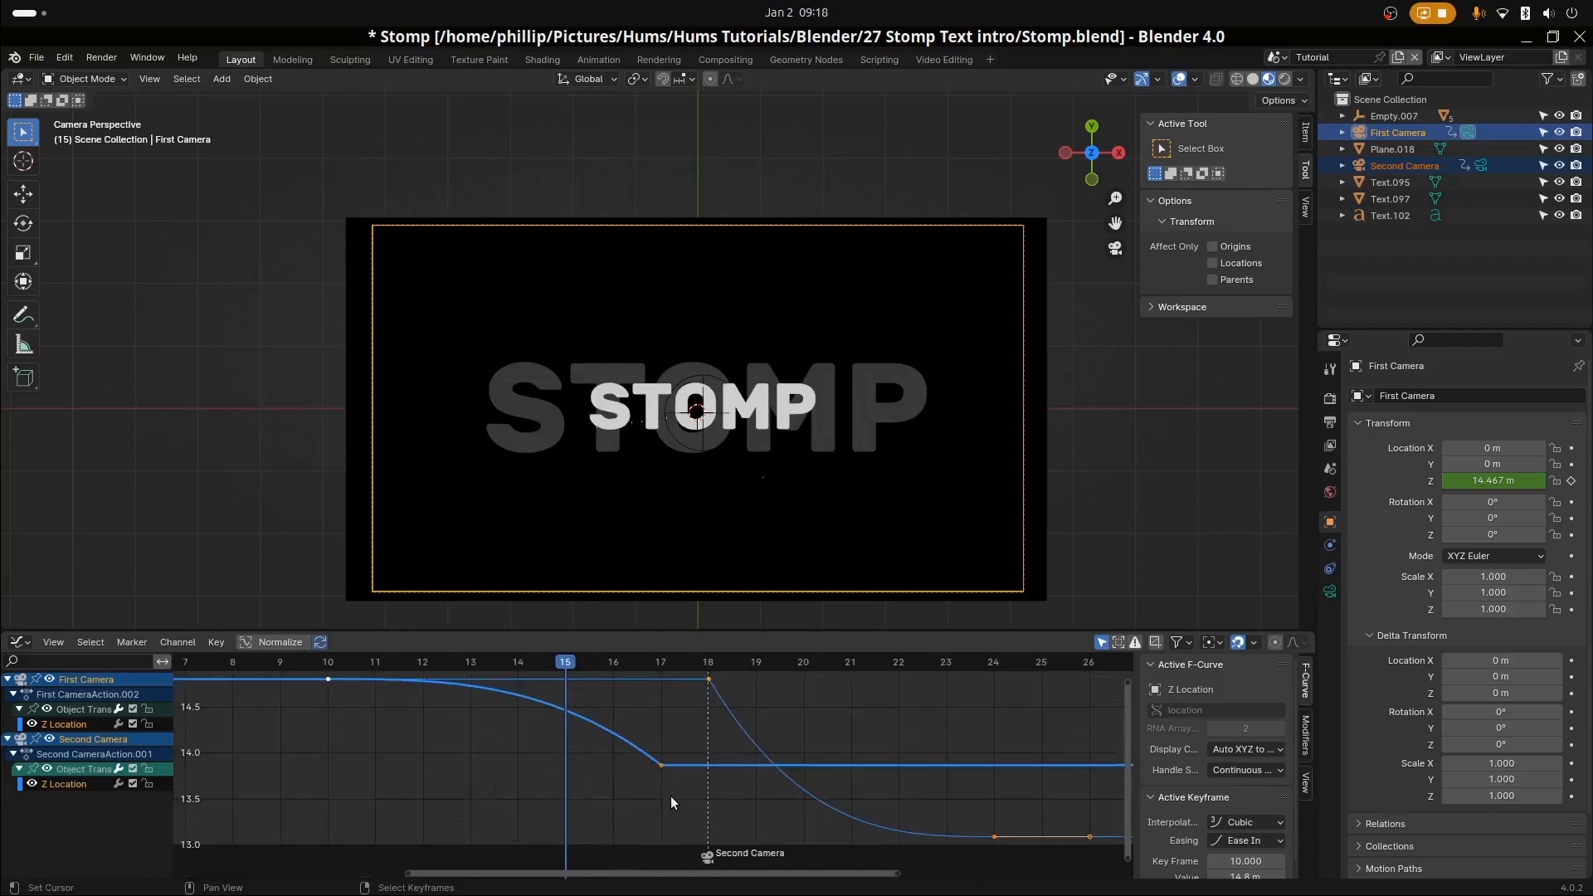
Shift Second Camera's Z Location keyframes one frame earlier and down, starting at First Camera's last keyframe at frame 17, with frame 23 at about 12.1 m
{"action": "scroll", "coordinate": [674, 779], "scroll_direction": "down", "scroll_amount": 10}
{"action": "scroll", "coordinate": [734, 780], "scroll_direction": "up", "scroll_amount": 3}
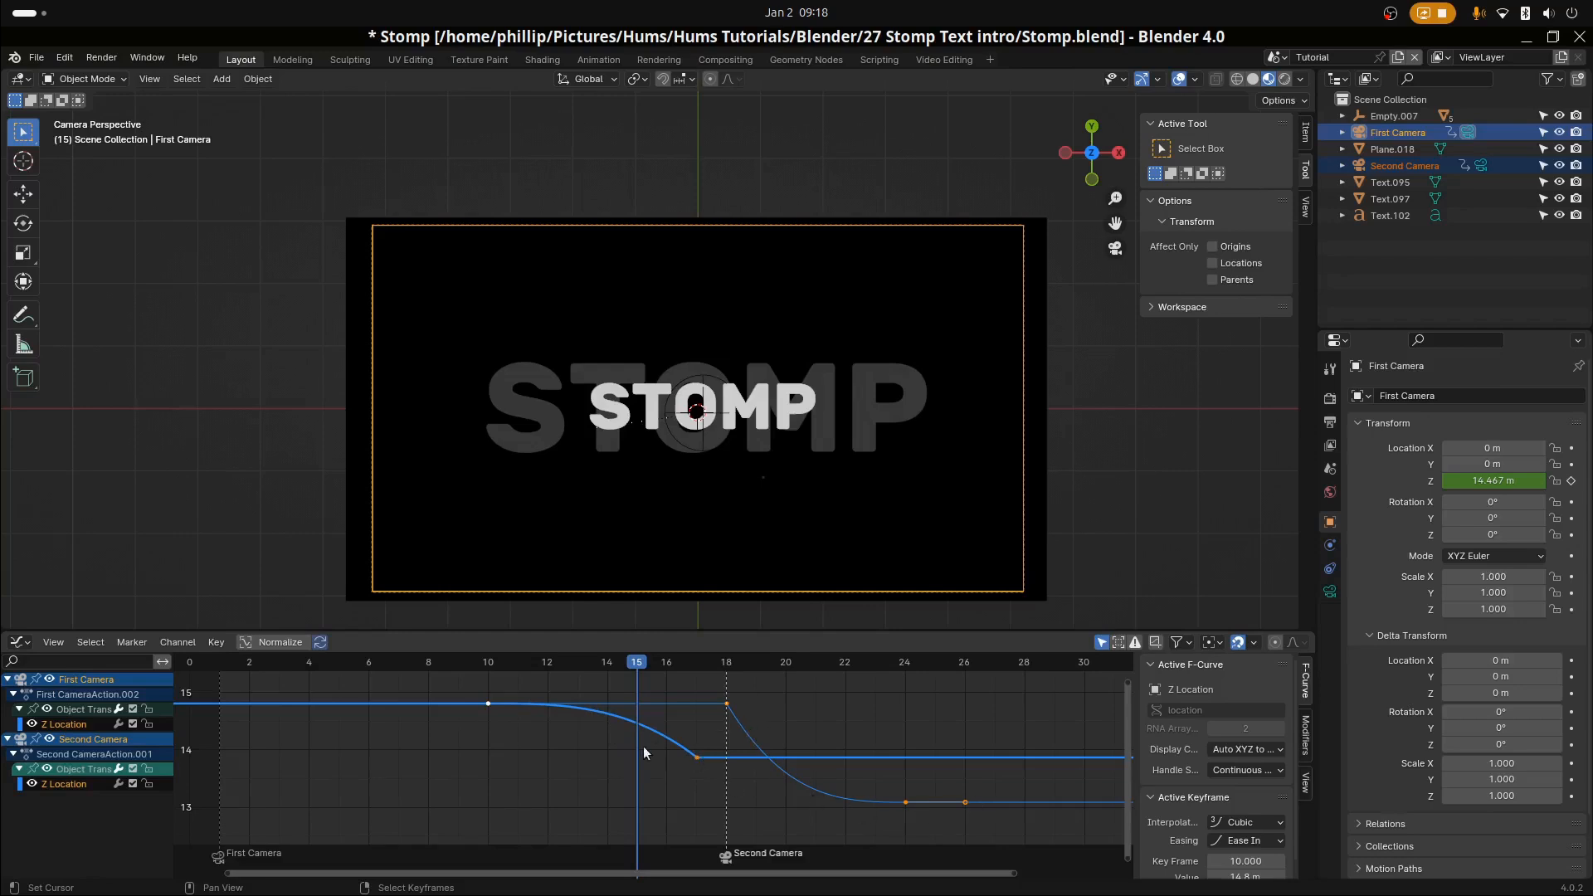
{"action": "left_click", "coordinate": [727, 704]}
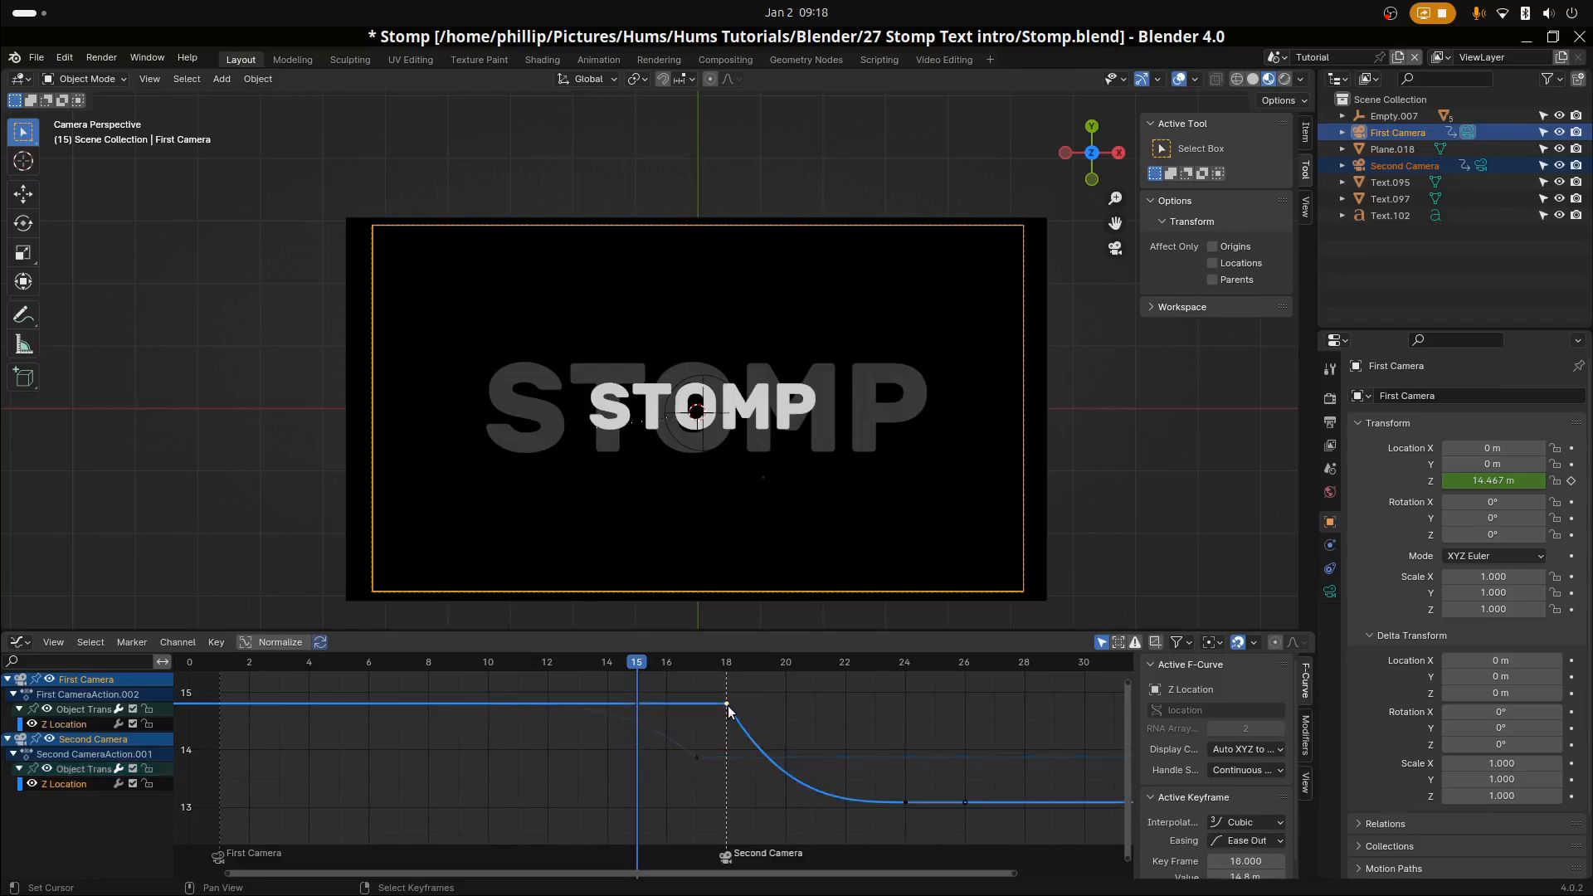
{"action": "left_click", "coordinate": [904, 802]}
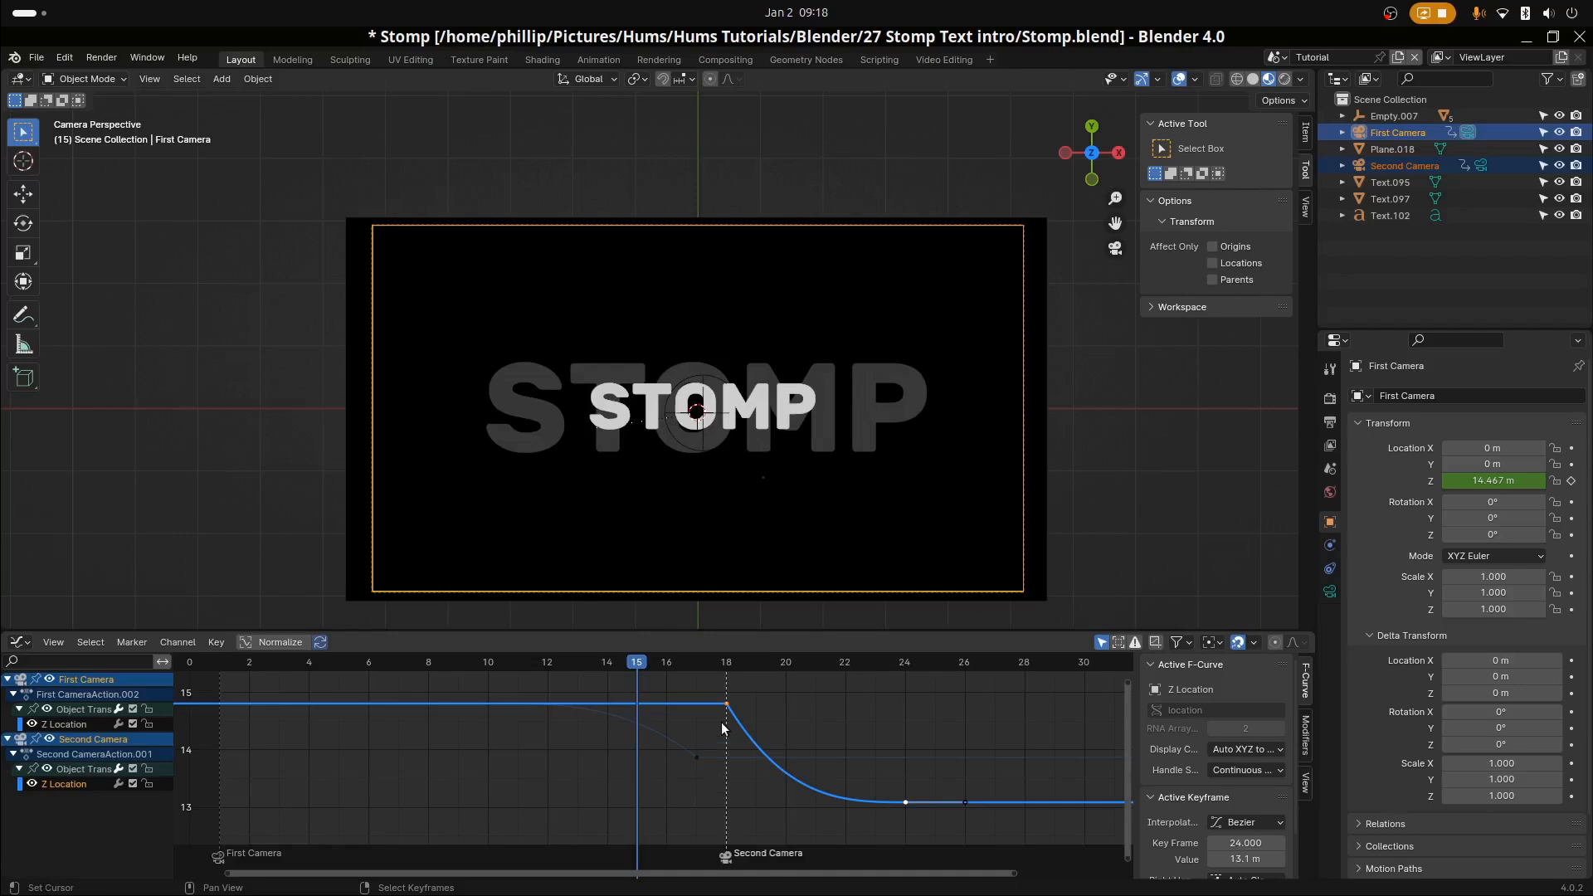
{"action": "key", "text": "g"}
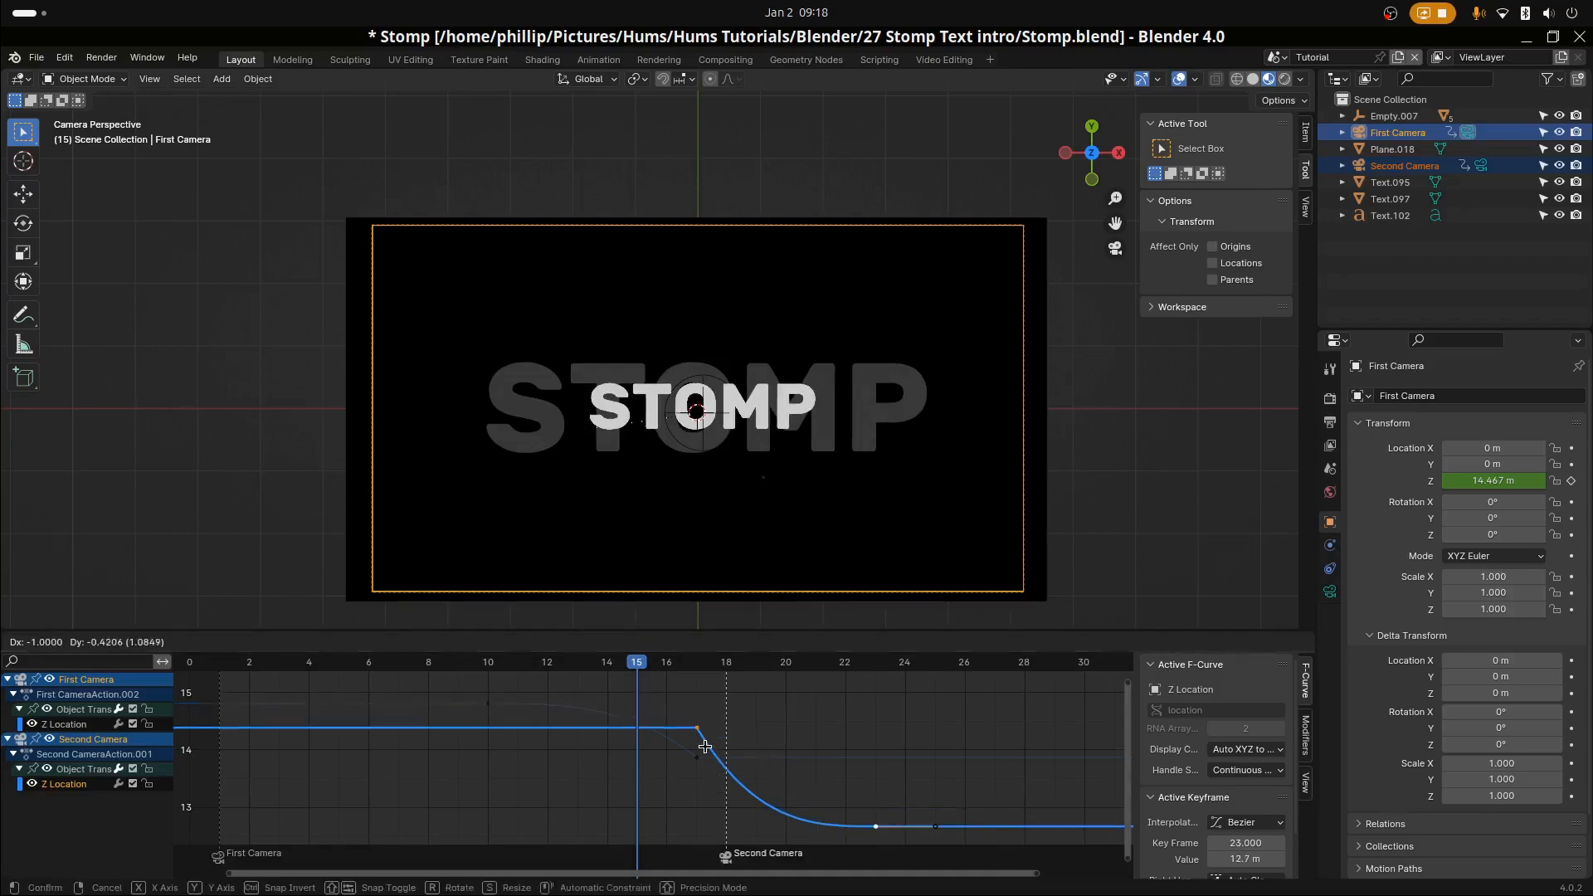
{"action": "left_click", "coordinate": [699, 773]}
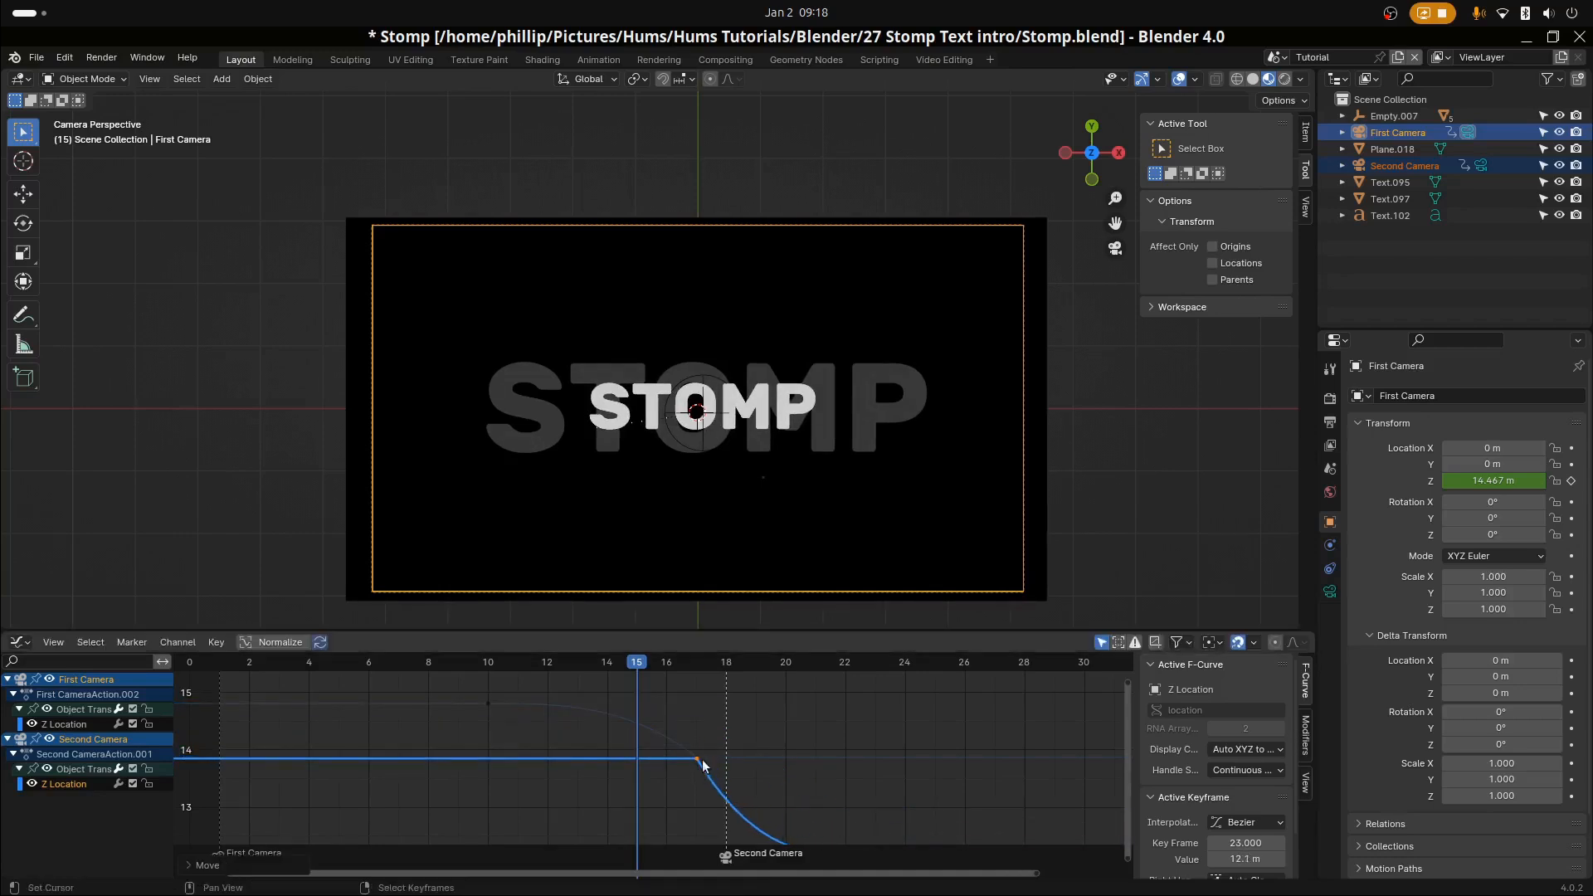
{"action": "scroll", "coordinate": [590, 749], "scroll_direction": "down", "scroll_amount": 3}
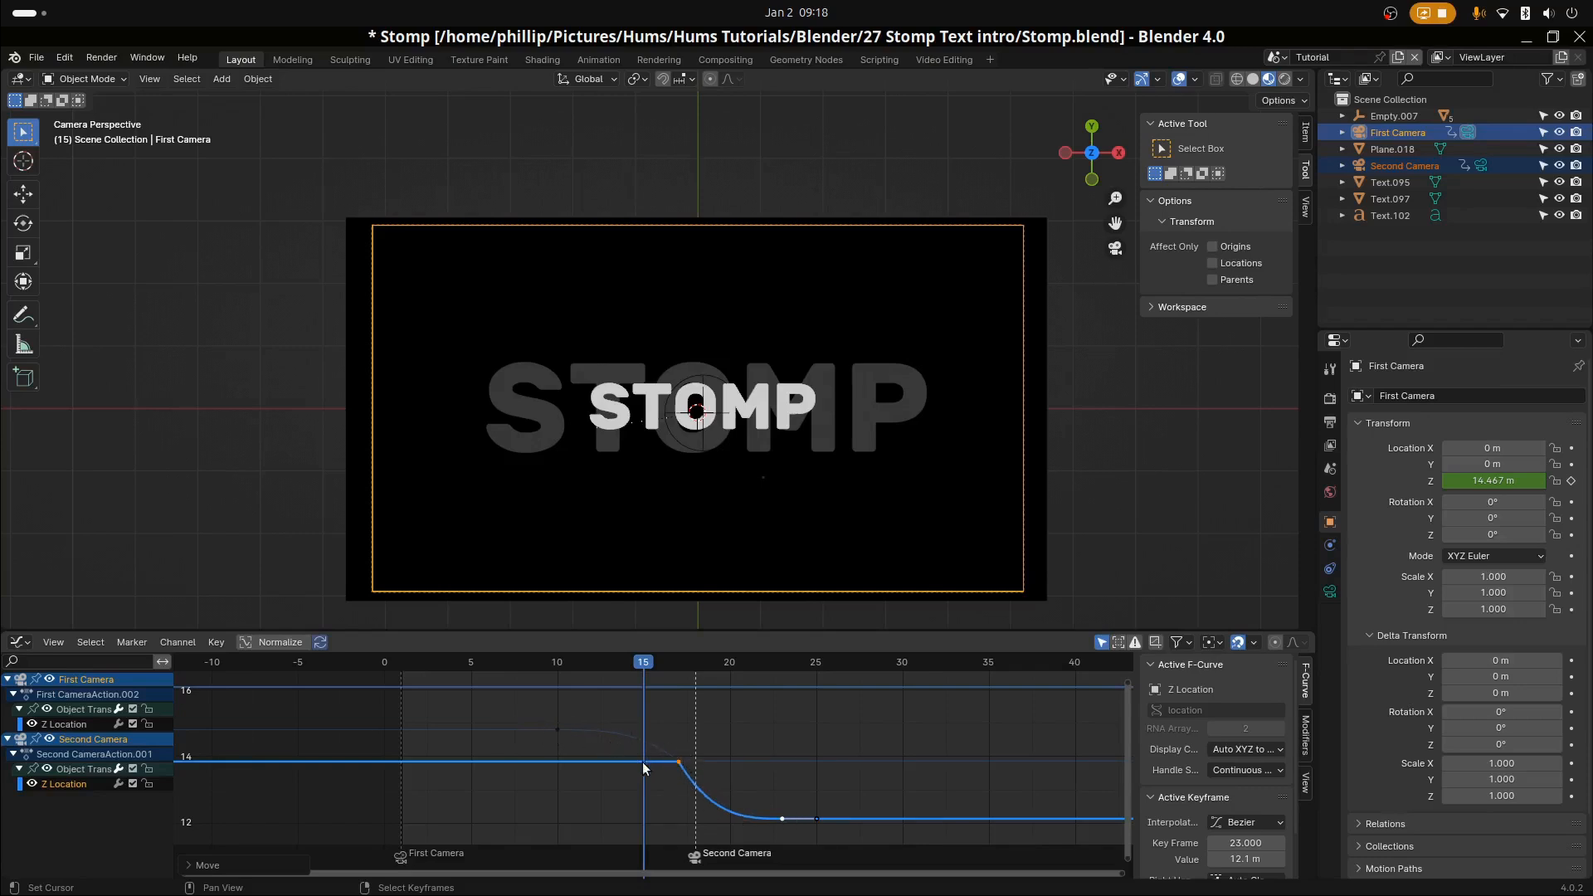
Play and scrub the animation to examine how the aligned camera zoom curves carry across the camera switch
{"action": "key", "text": "space"}
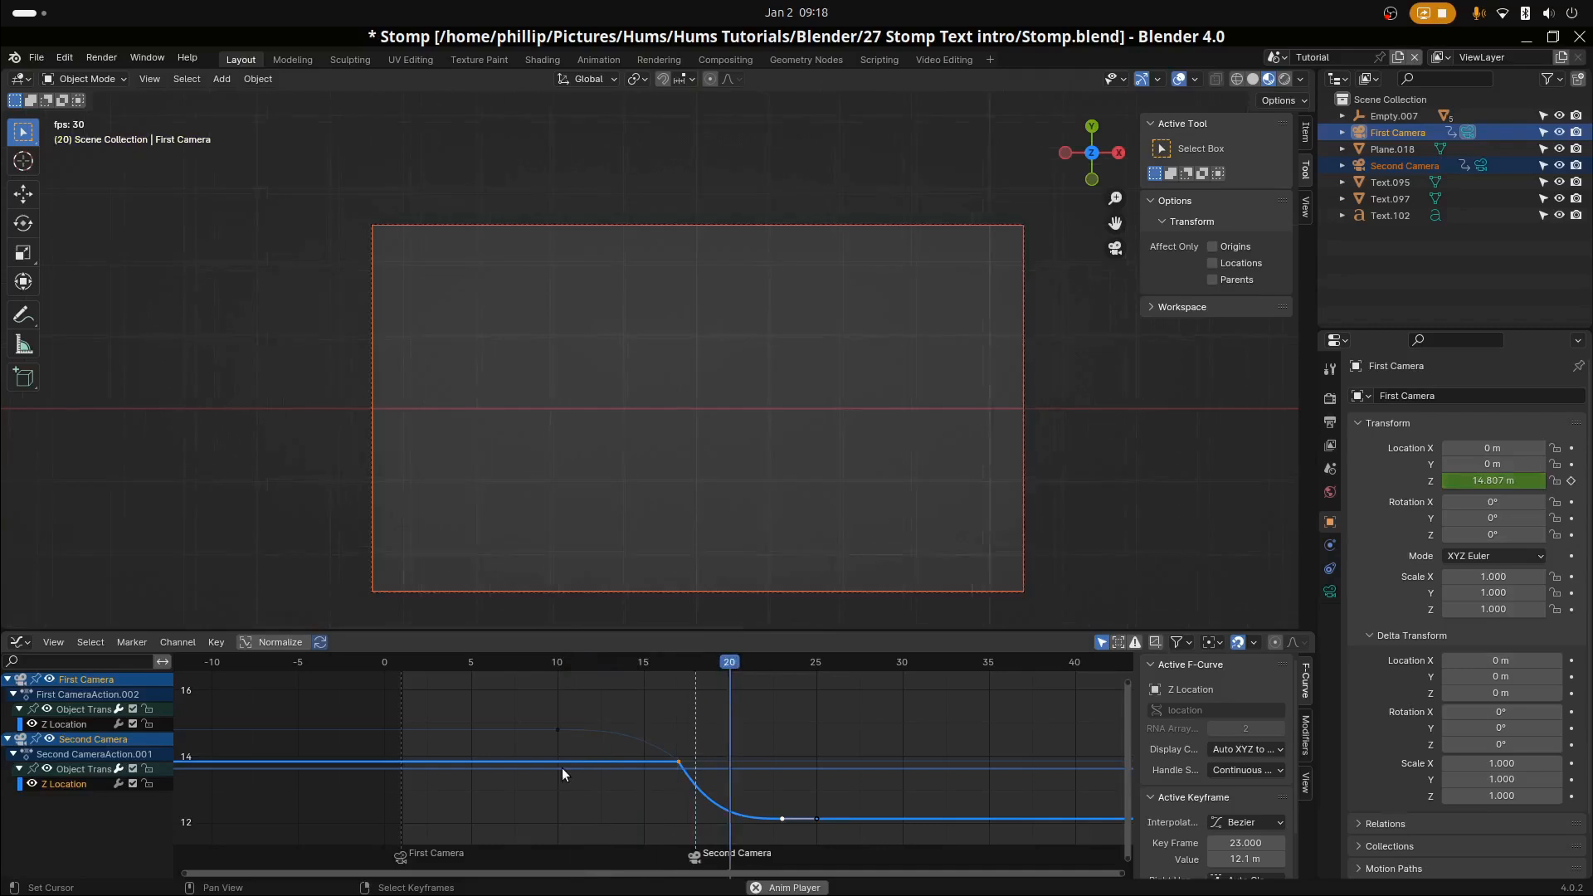
{"action": "key", "text": "space"}
{"action": "left_click", "coordinate": [679, 762]}
{"action": "scroll", "coordinate": [682, 769], "scroll_direction": "up", "scroll_amount": 1}
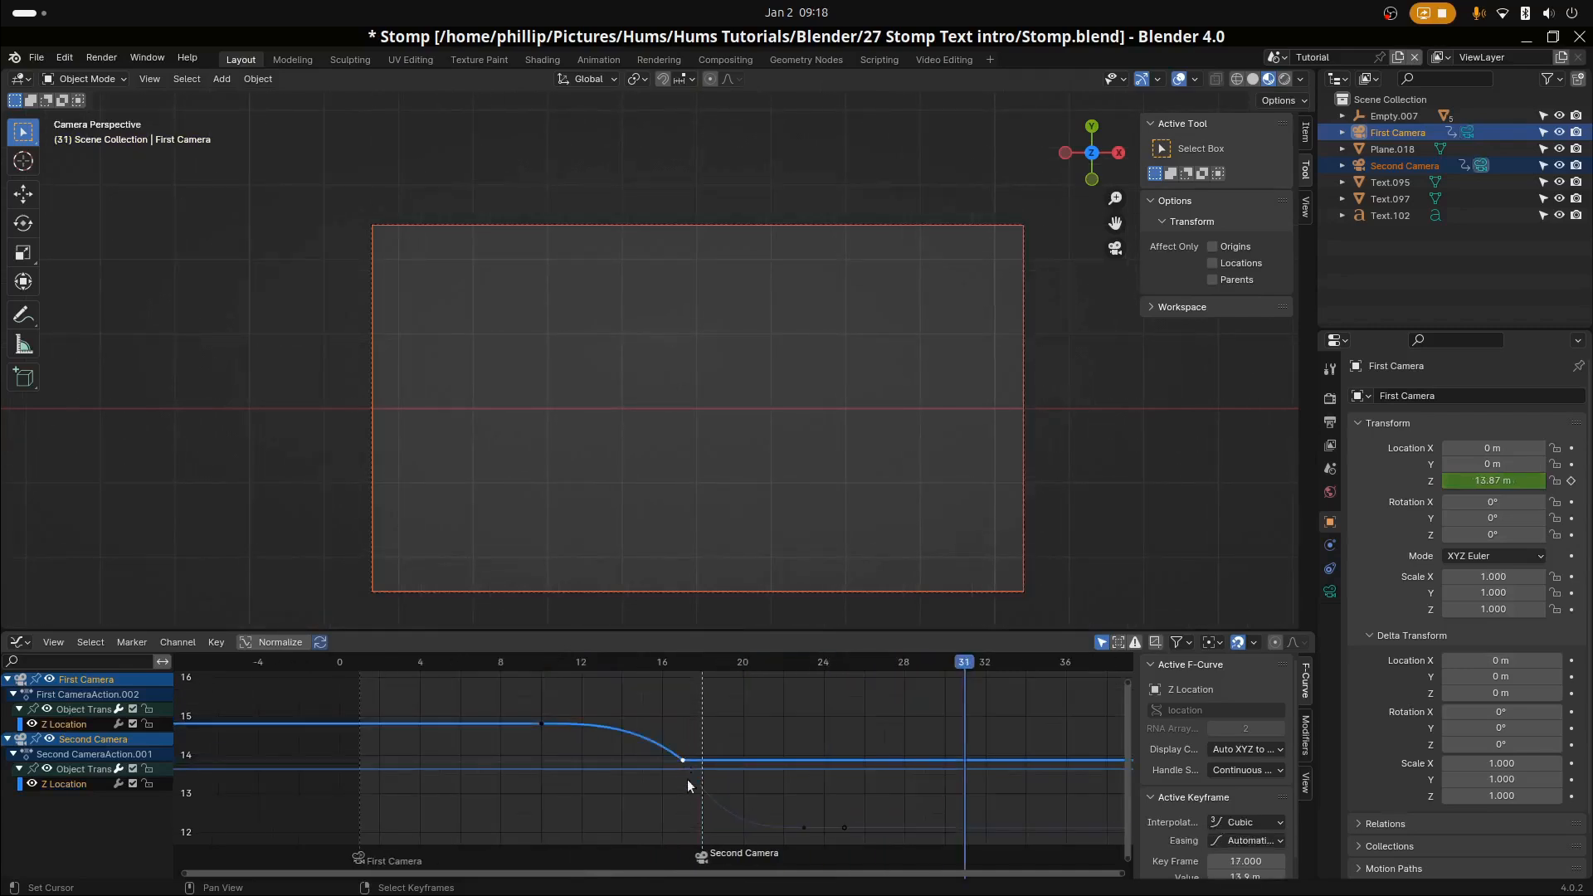
{"action": "scroll", "coordinate": [655, 746], "scroll_direction": "down", "scroll_amount": 1}
{"action": "left_click_drag", "start_coordinate": [654, 743], "coordinate": [500, 760]}
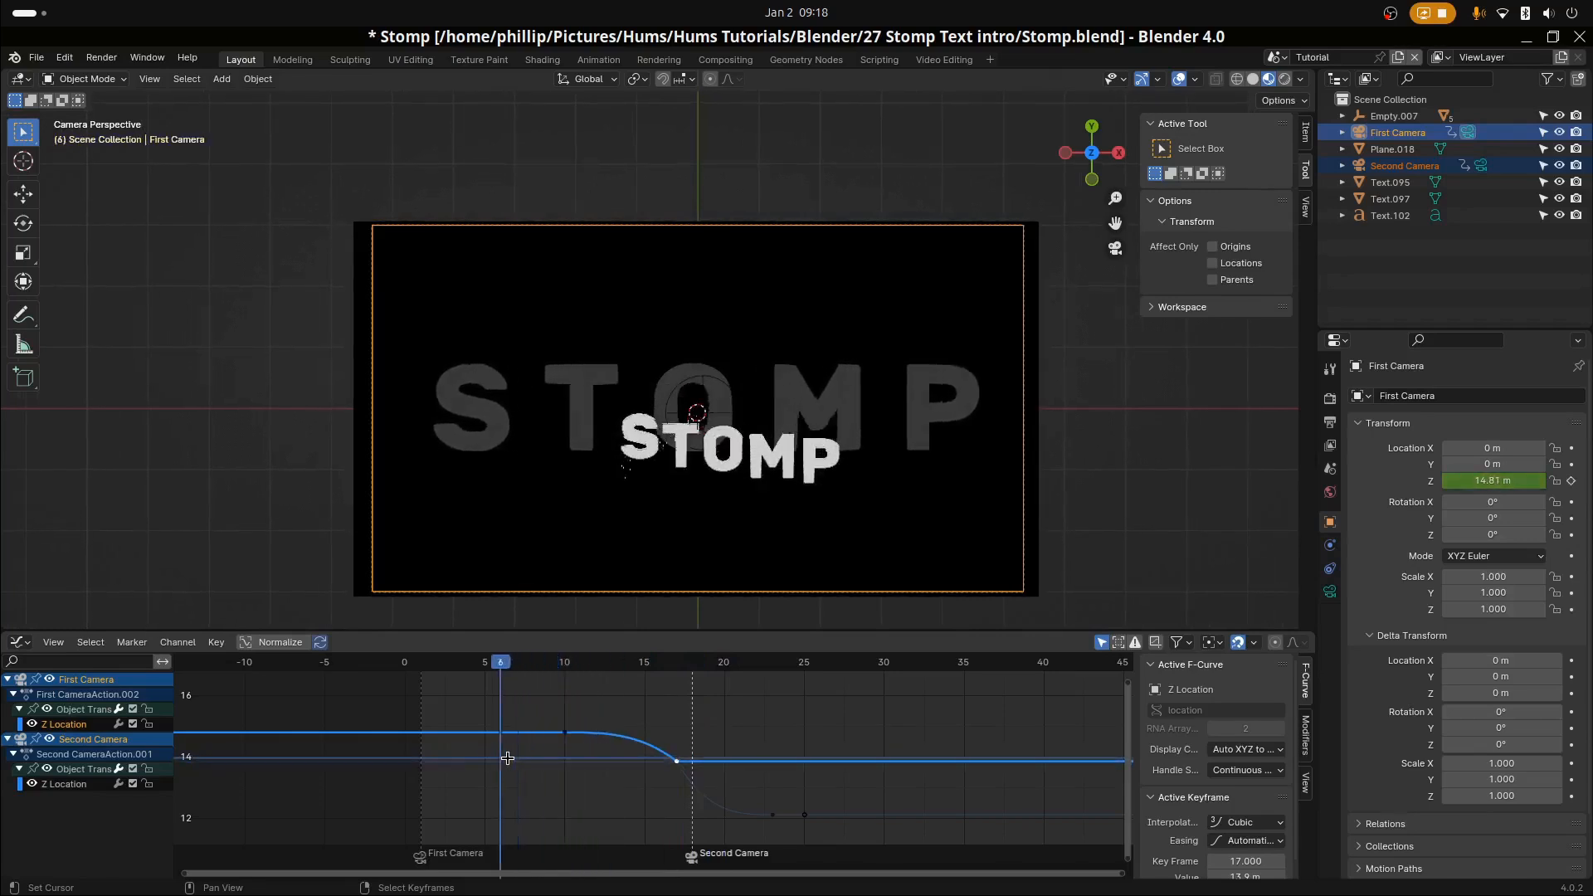
{"action": "left_click_drag", "start_coordinate": [555, 721], "coordinate": [610, 690]}
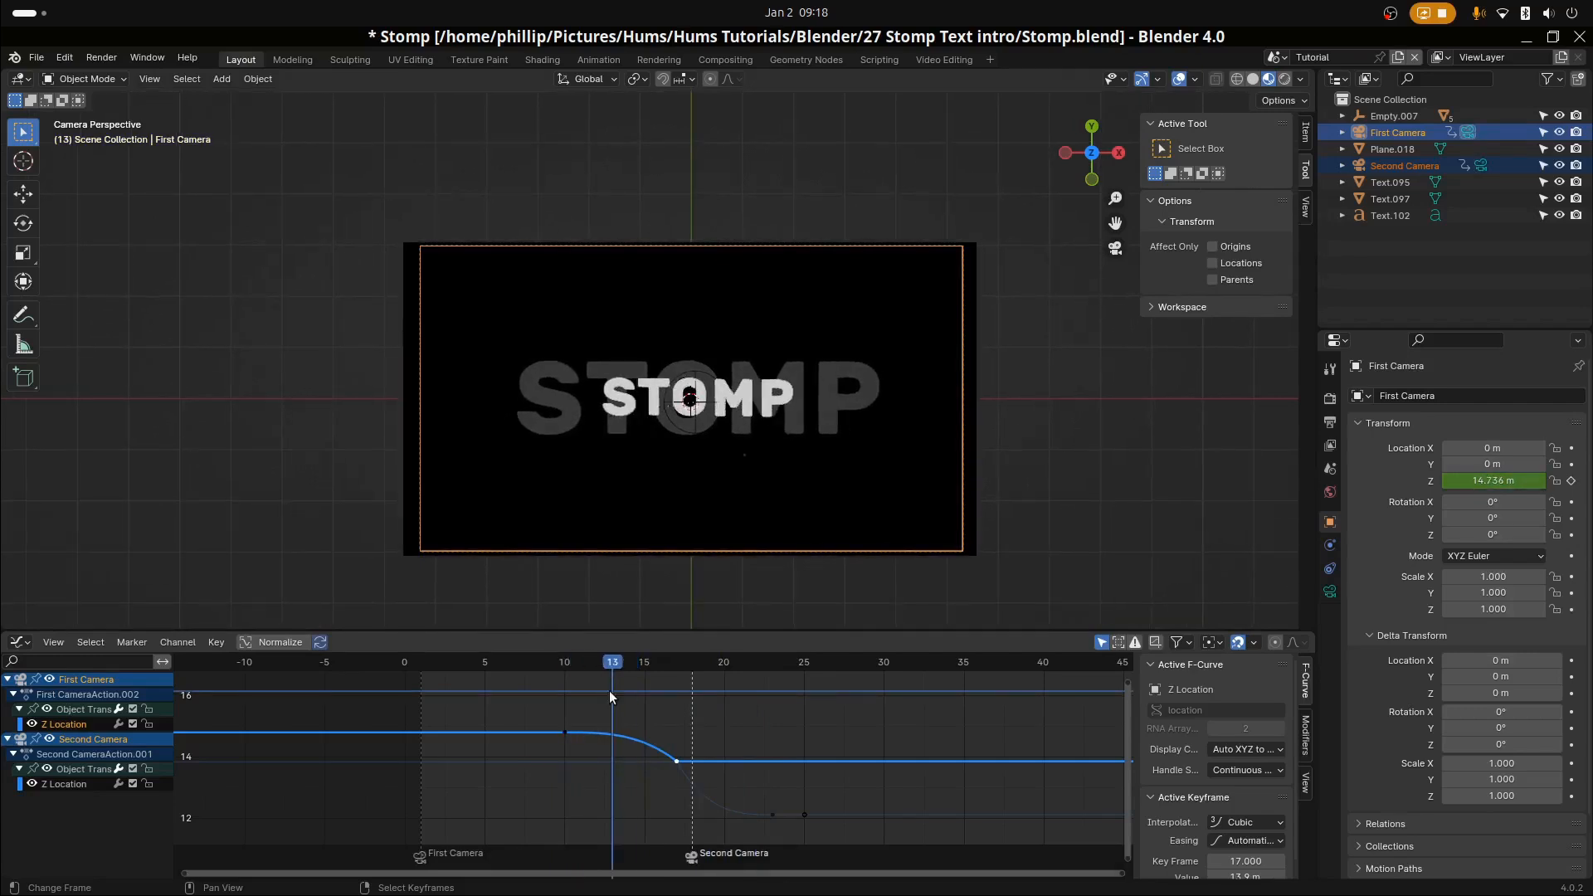
{"action": "scroll", "coordinate": [572, 431], "scroll_direction": "up", "scroll_amount": 2}
{"action": "left_click", "coordinate": [564, 440]}
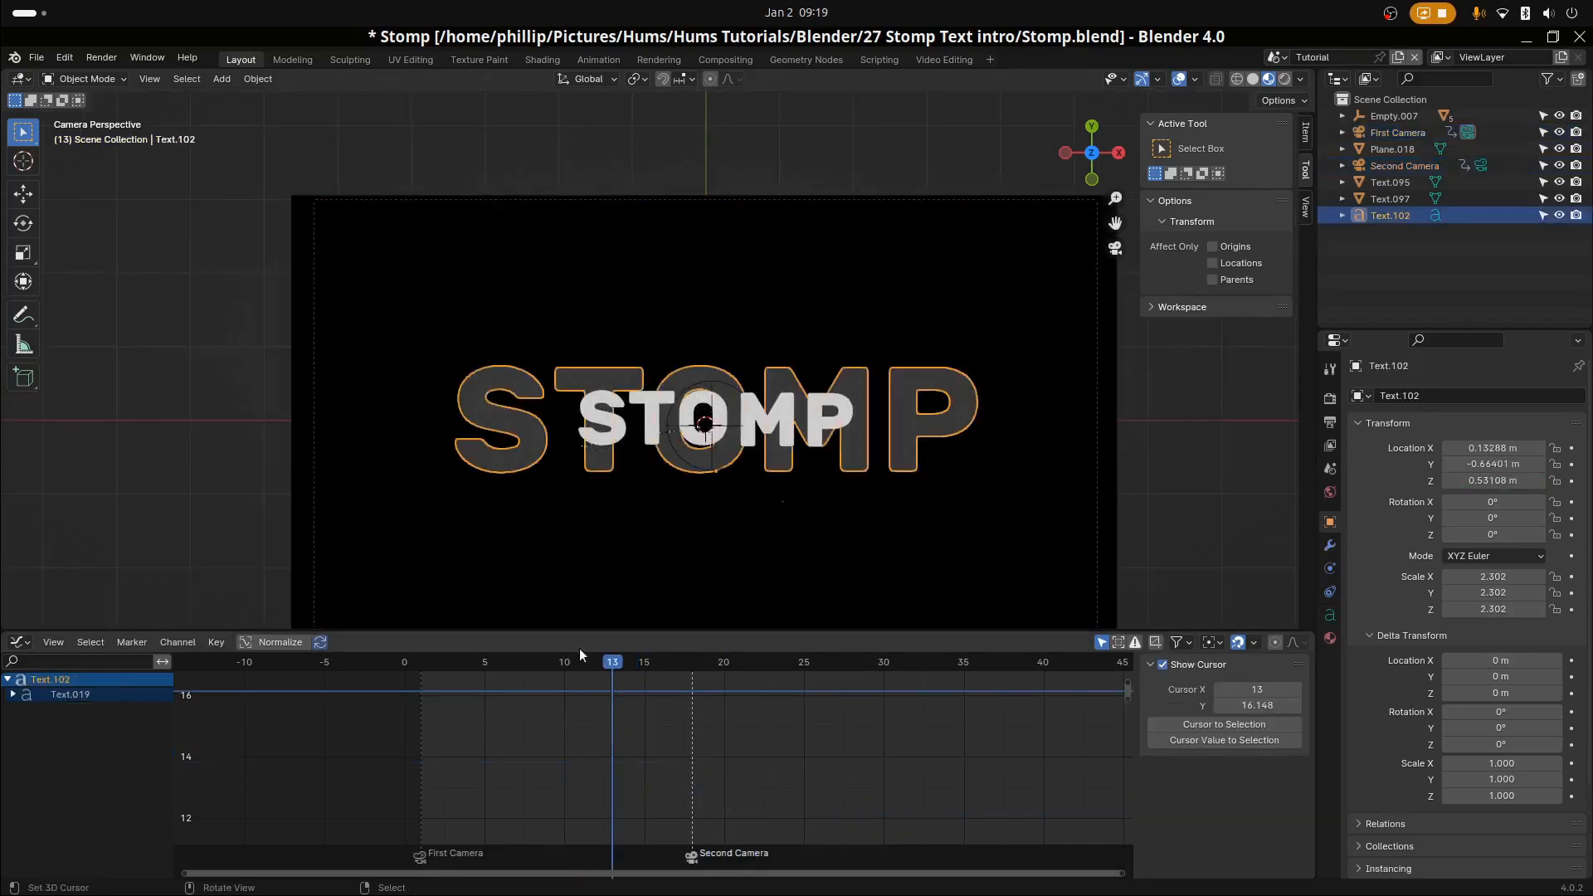
{"action": "scroll", "coordinate": [594, 744], "scroll_direction": "down", "scroll_amount": 1}
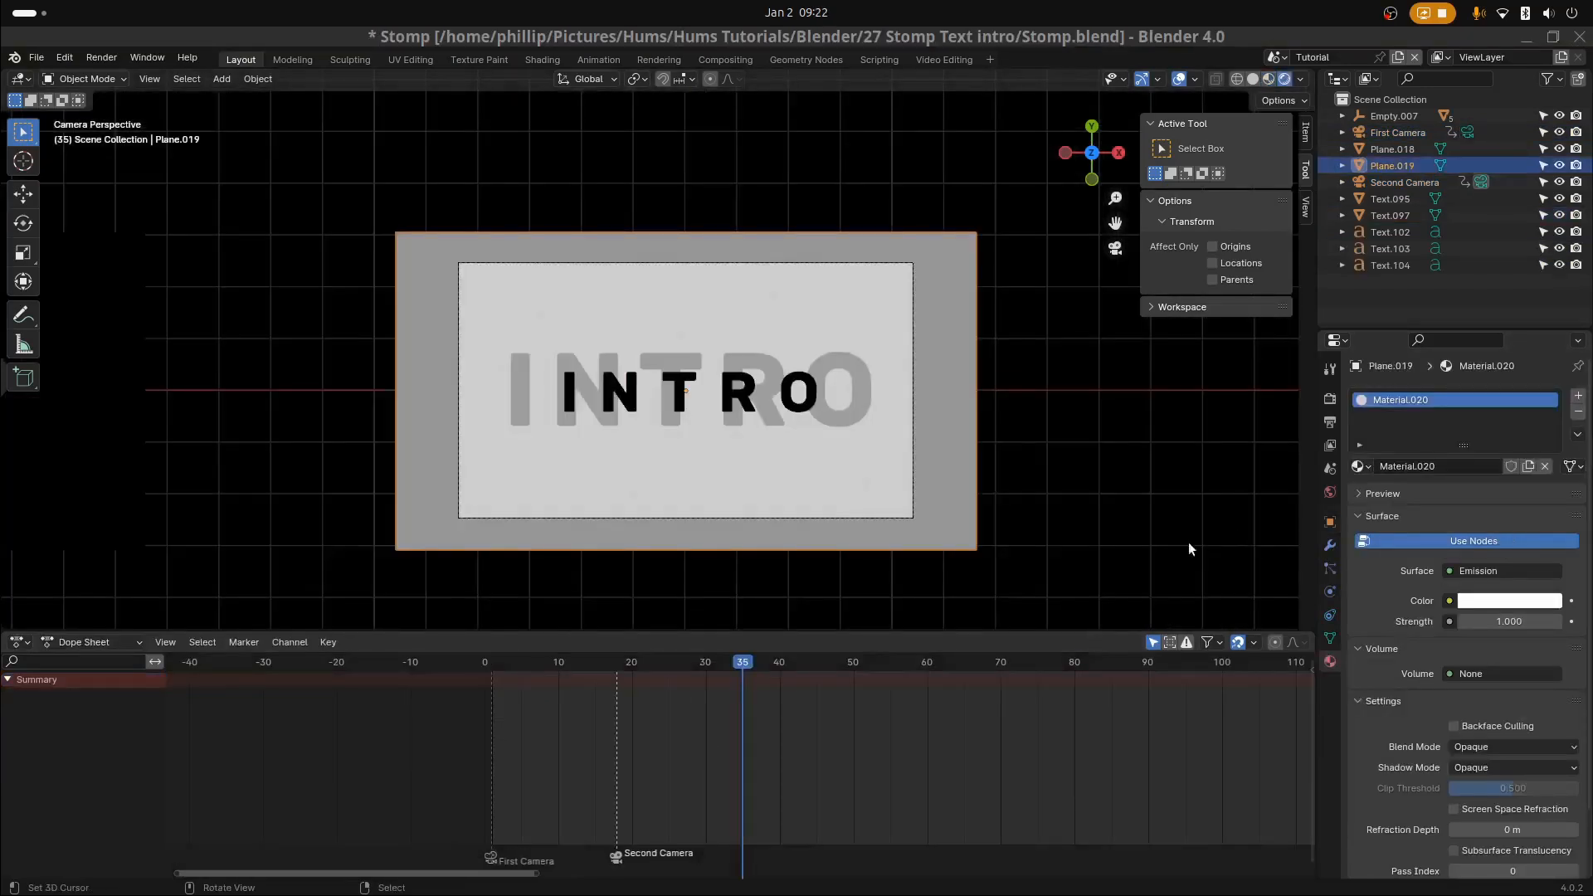
Play the animation from the STOMP scene into the INTRO scene to review the transition
{"action": "left_click_drag", "start_coordinate": [699, 772], "coordinate": [539, 772]}
{"action": "key", "text": "space"}
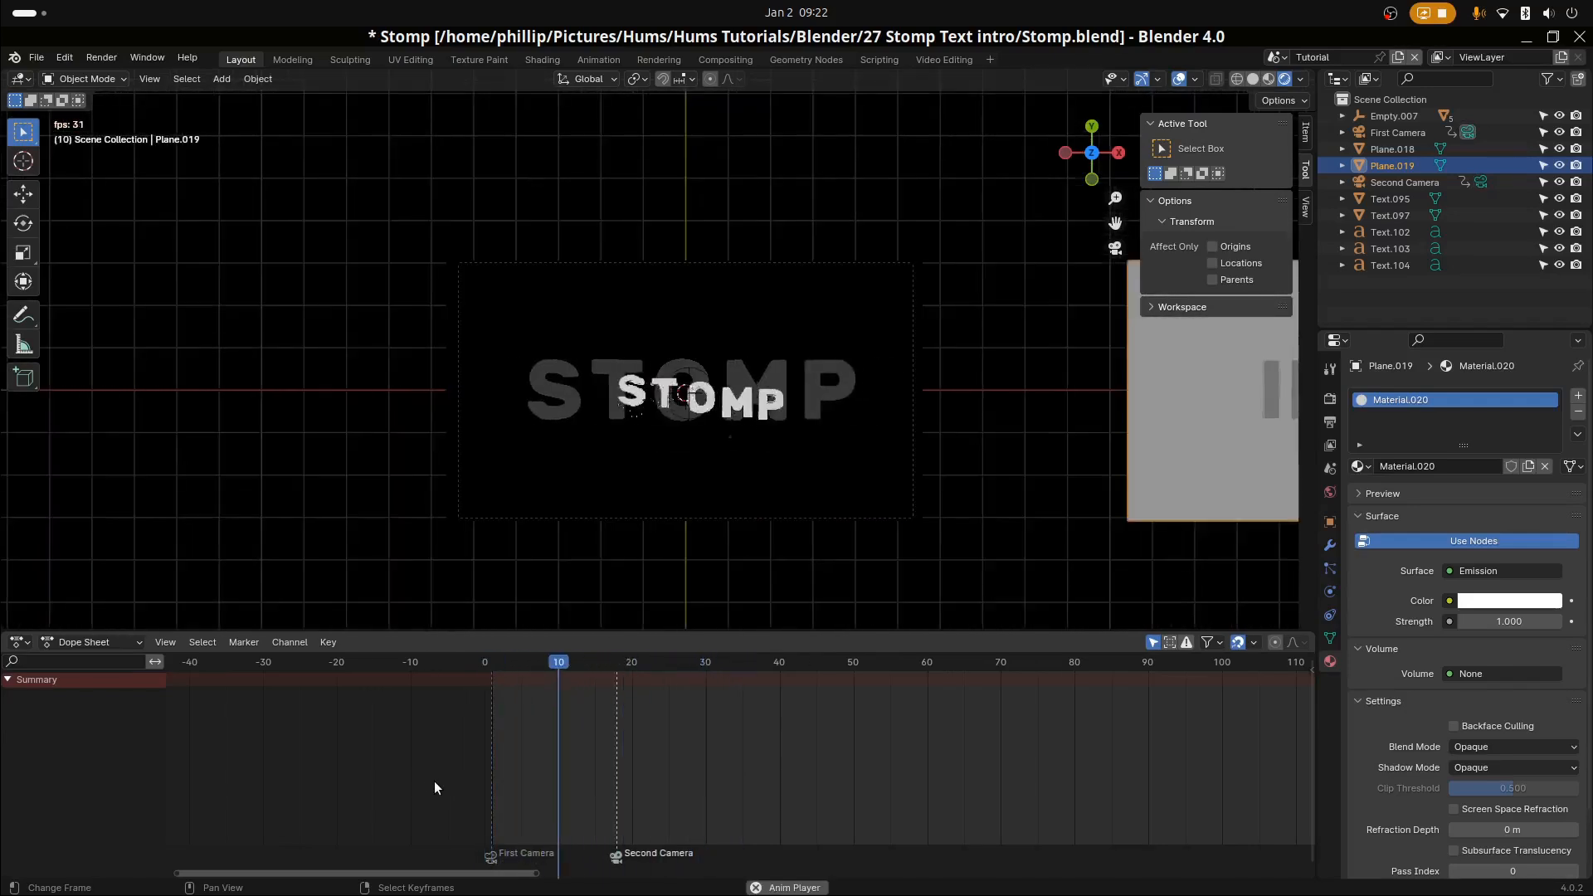
{"action": "key", "text": "space"}
Select both the black and the grey INTRO texts and move their last keyframes to frame 26
{"action": "scroll", "coordinate": [715, 400], "scroll_direction": "up", "scroll_amount": 2}
{"action": "left_click", "coordinate": [694, 390]}
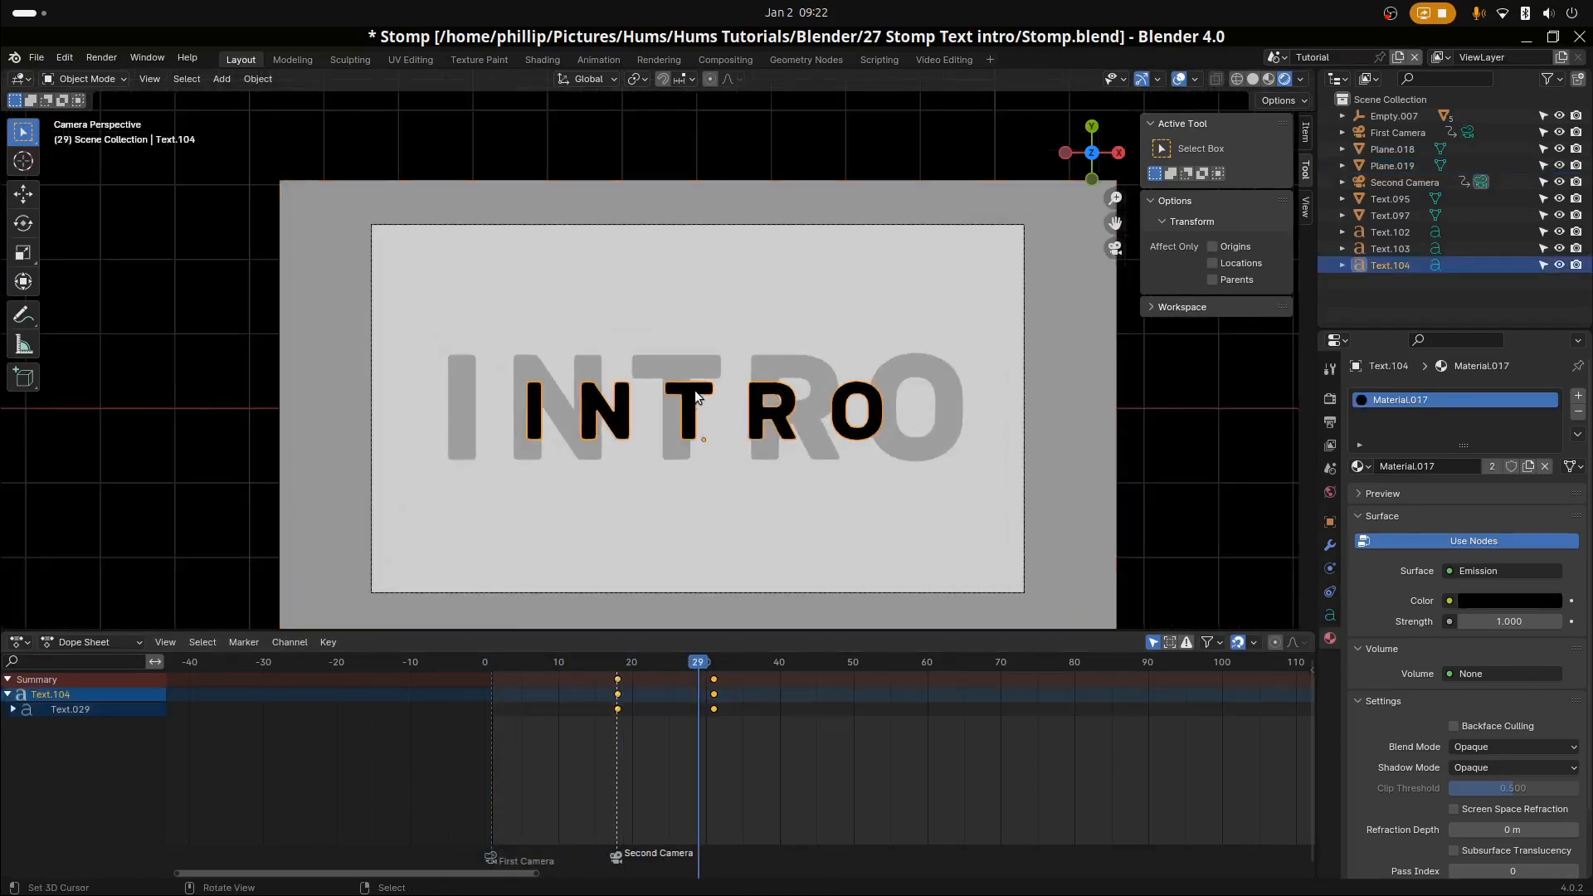
{"action": "left_click", "coordinate": [687, 352], "text": "shift"}
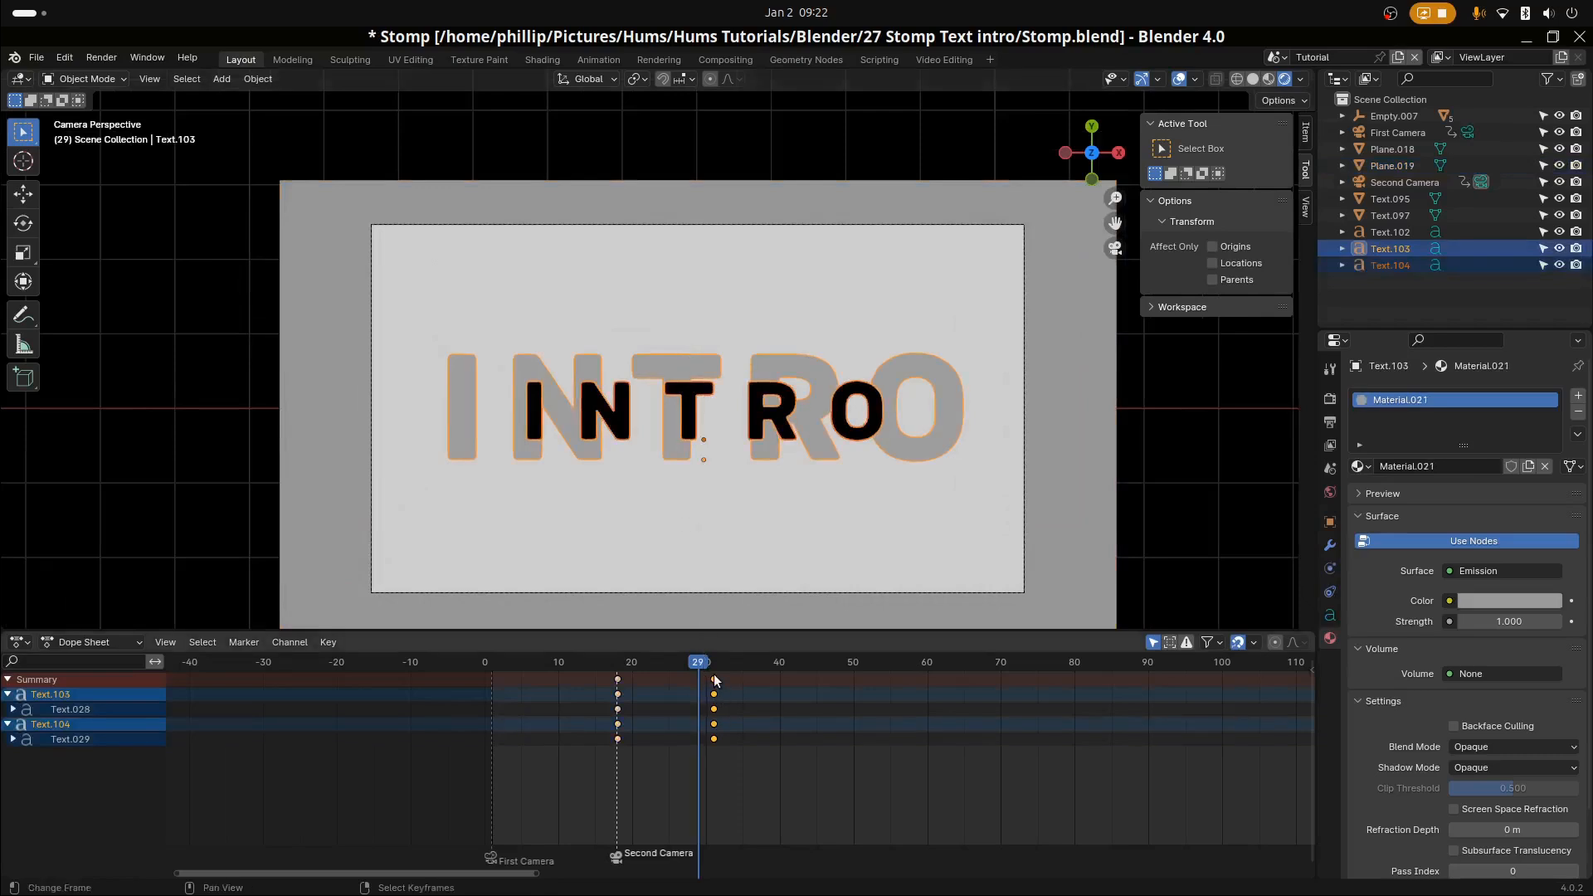
{"action": "left_click_drag", "start_coordinate": [715, 682], "coordinate": [678, 682]}
Play the animation to check the retimed INTRO texts, and inspect the large dark STOMP text's keyframes at frame 9
{"action": "key", "text": "space"}
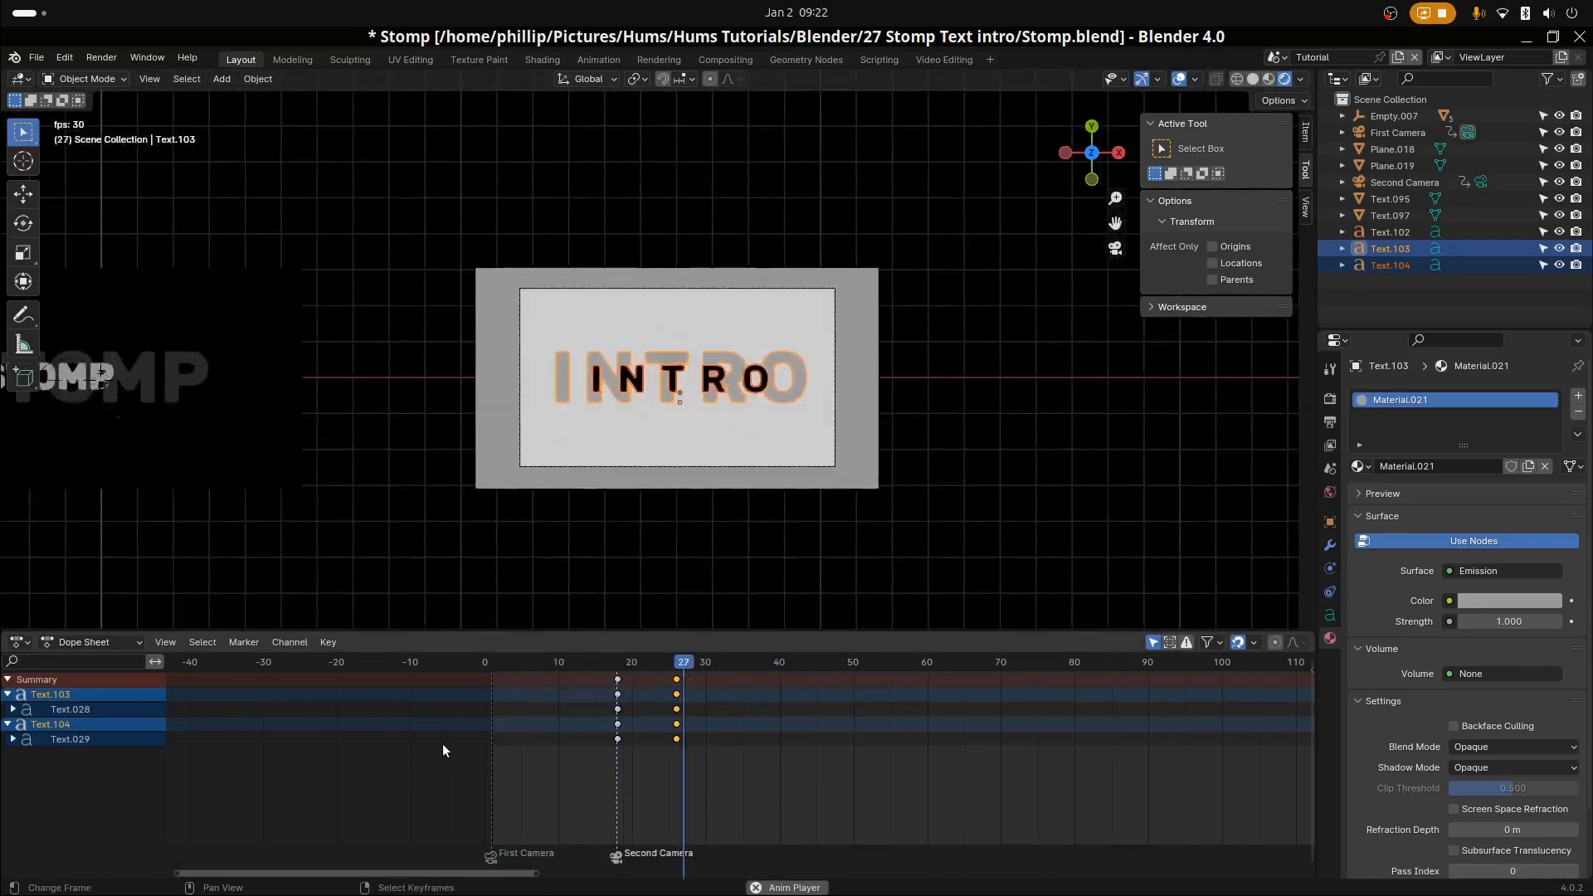
{"action": "left_click", "coordinate": [418, 590]}
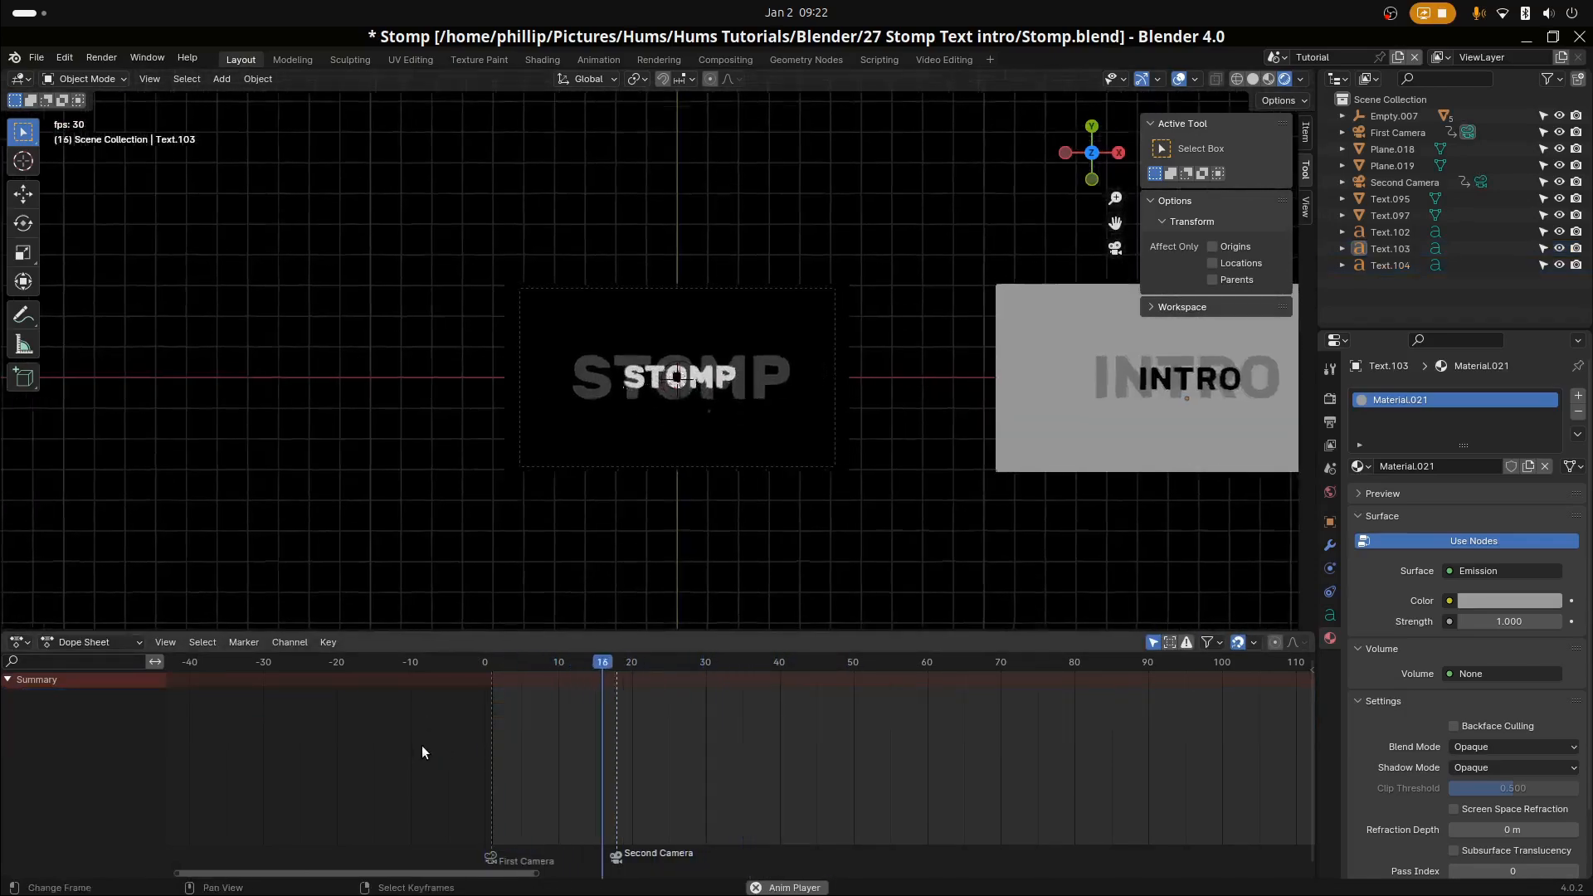
{"action": "key", "text": "space"}
{"action": "left_click_drag", "start_coordinate": [612, 701], "coordinate": [554, 691]}
{"action": "right_click", "coordinate": [619, 363]}
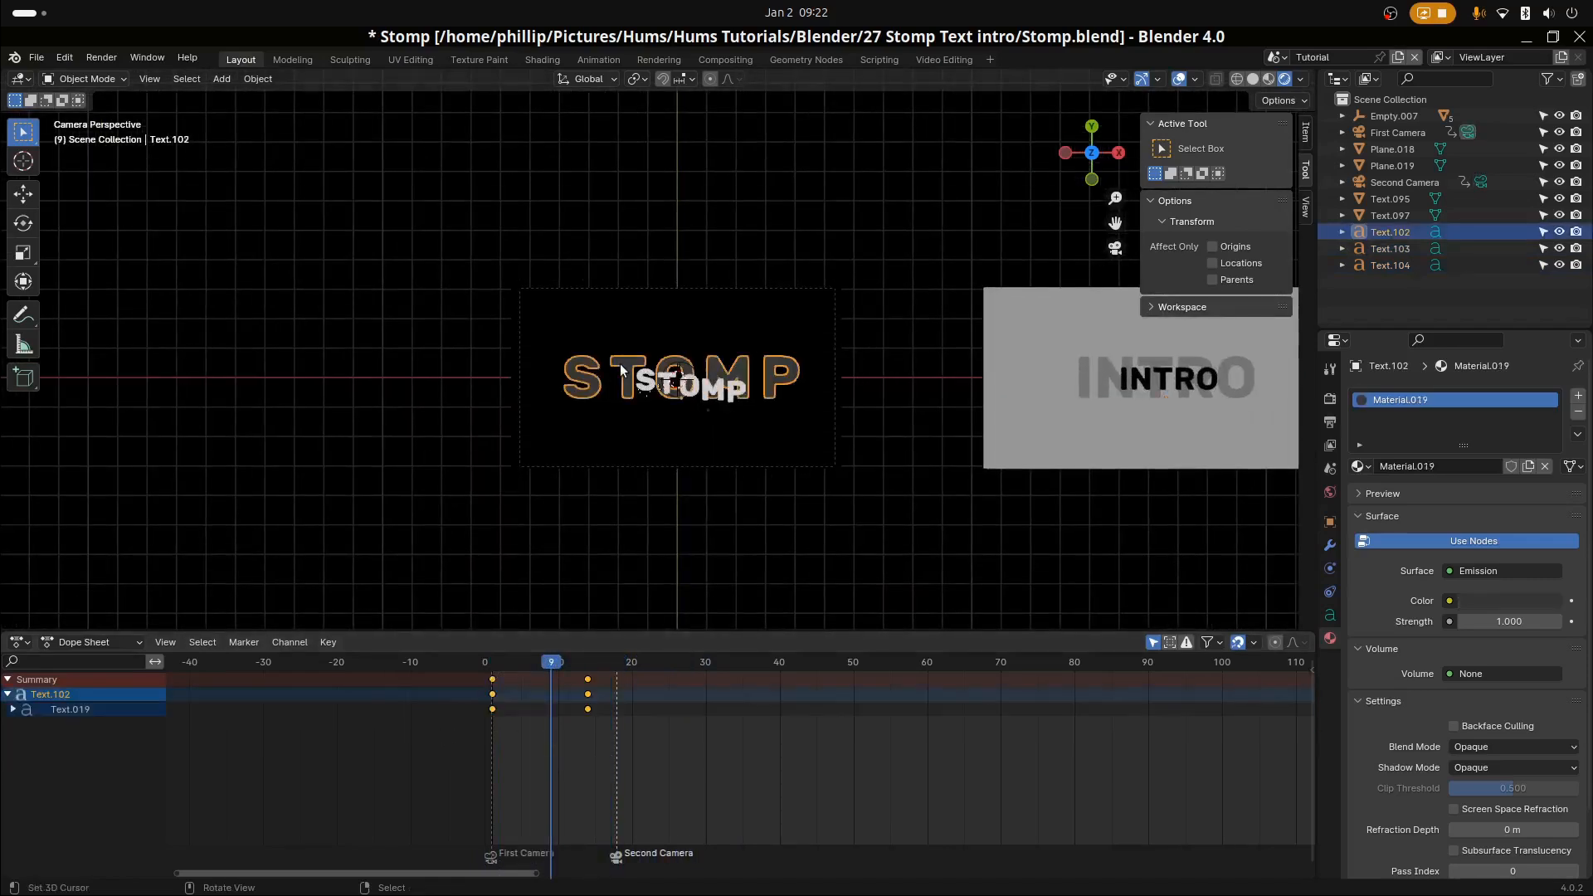
Go to frame 30 and examine the grey and black INTRO texts, their colours and their keyframes
{"action": "left_click_drag", "start_coordinate": [572, 751], "coordinate": [705, 789]}
{"action": "scroll", "coordinate": [711, 362], "scroll_direction": "up", "scroll_amount": 3}
{"action": "left_click", "coordinate": [725, 361]}
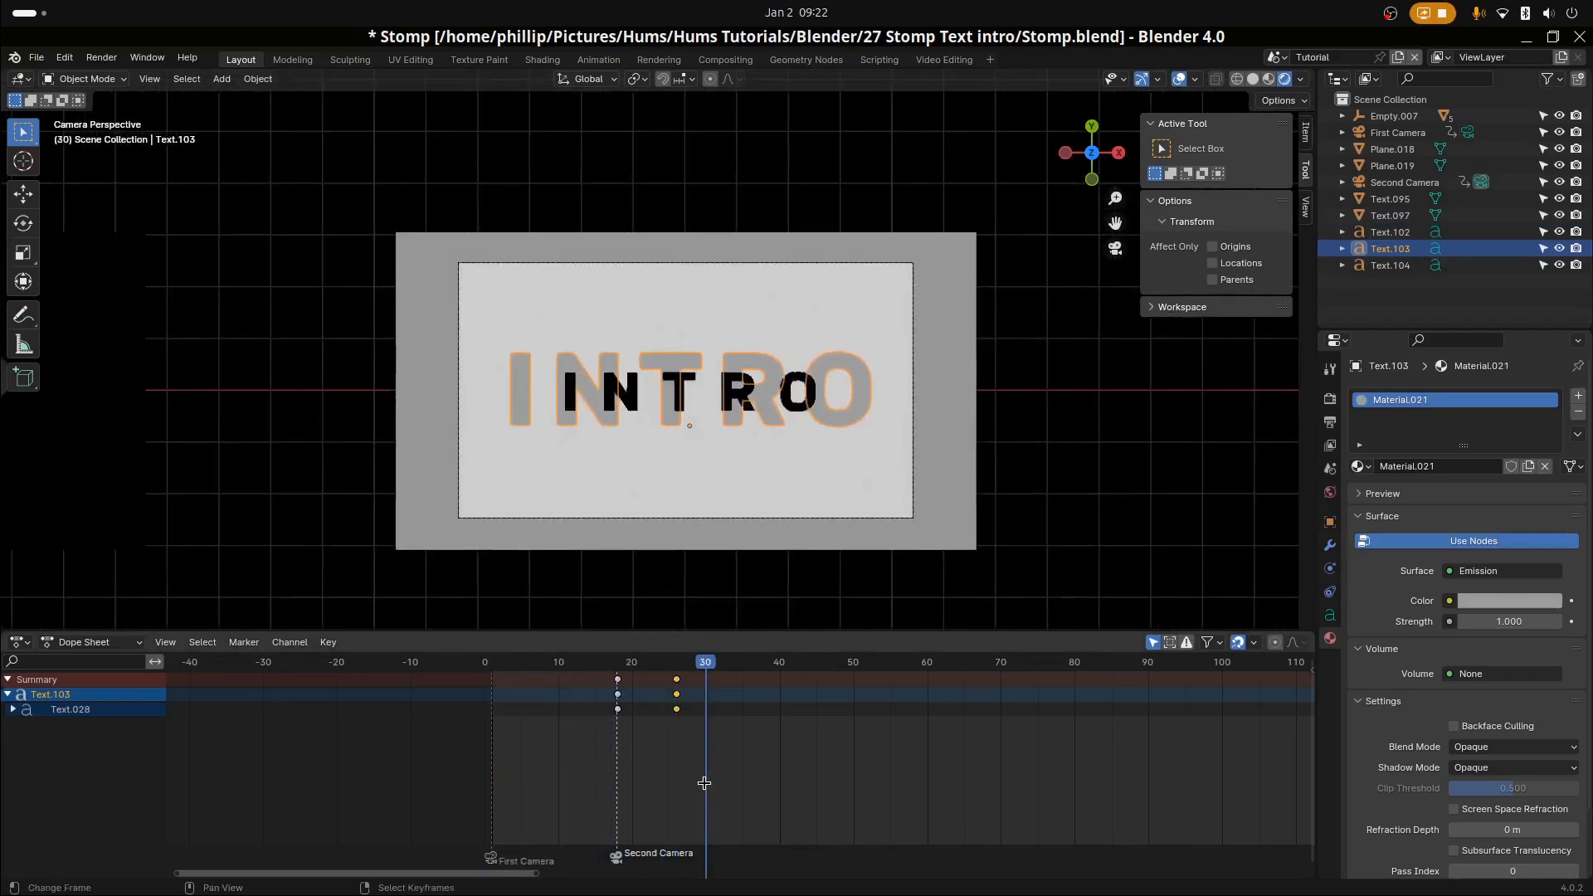
{"action": "left_click", "coordinate": [1033, 526]}
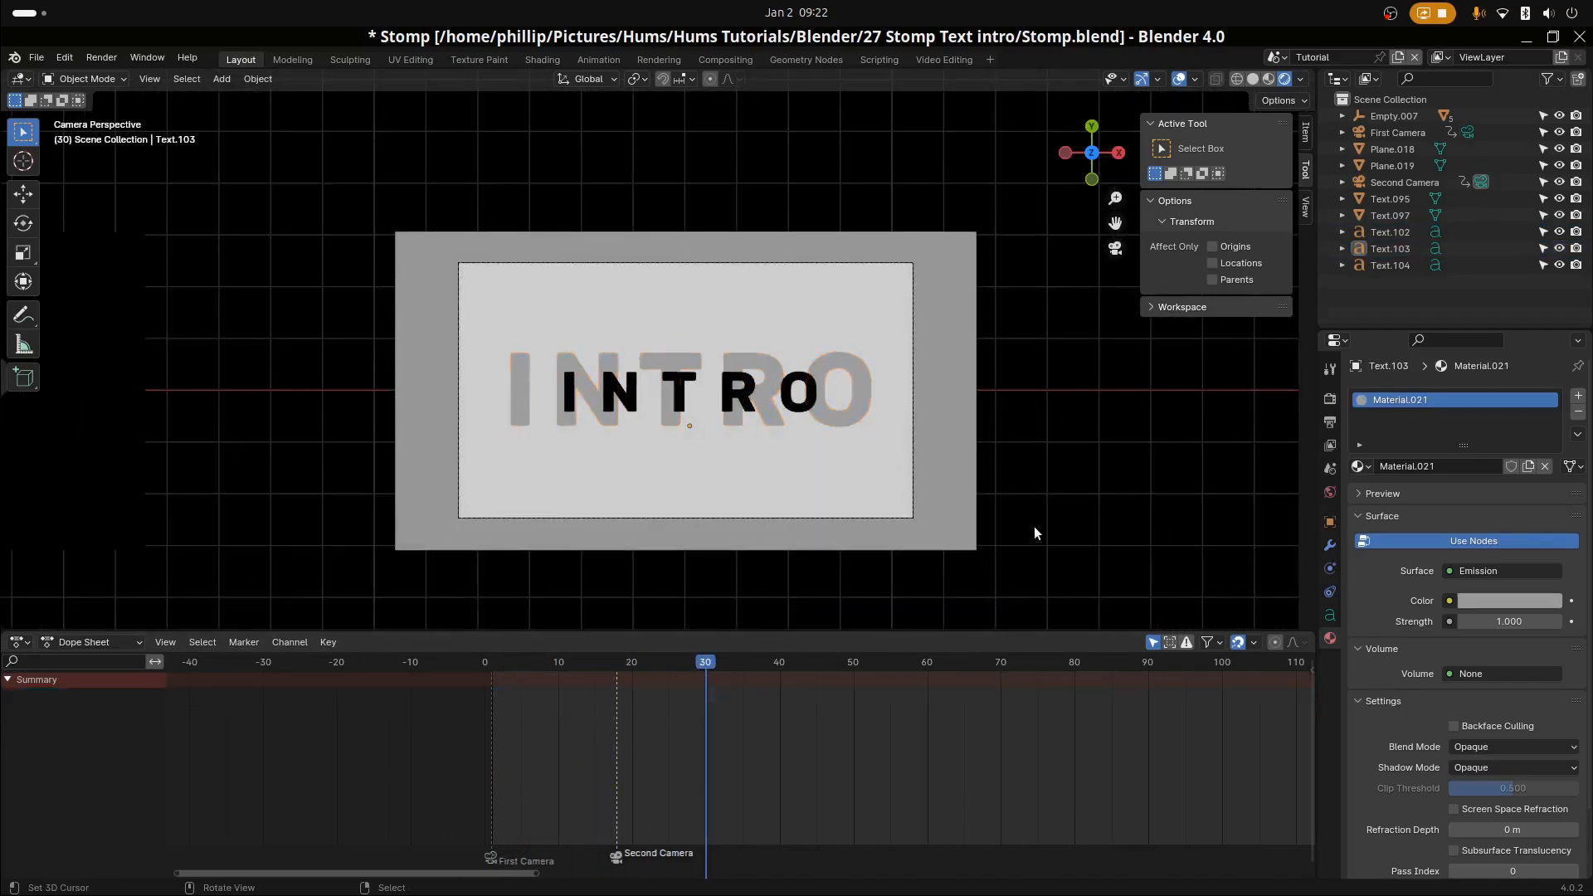
{"action": "scroll", "coordinate": [592, 471], "scroll_direction": "up", "scroll_amount": 1}
{"action": "scroll", "coordinate": [674, 448], "scroll_direction": "up", "scroll_amount": 2}
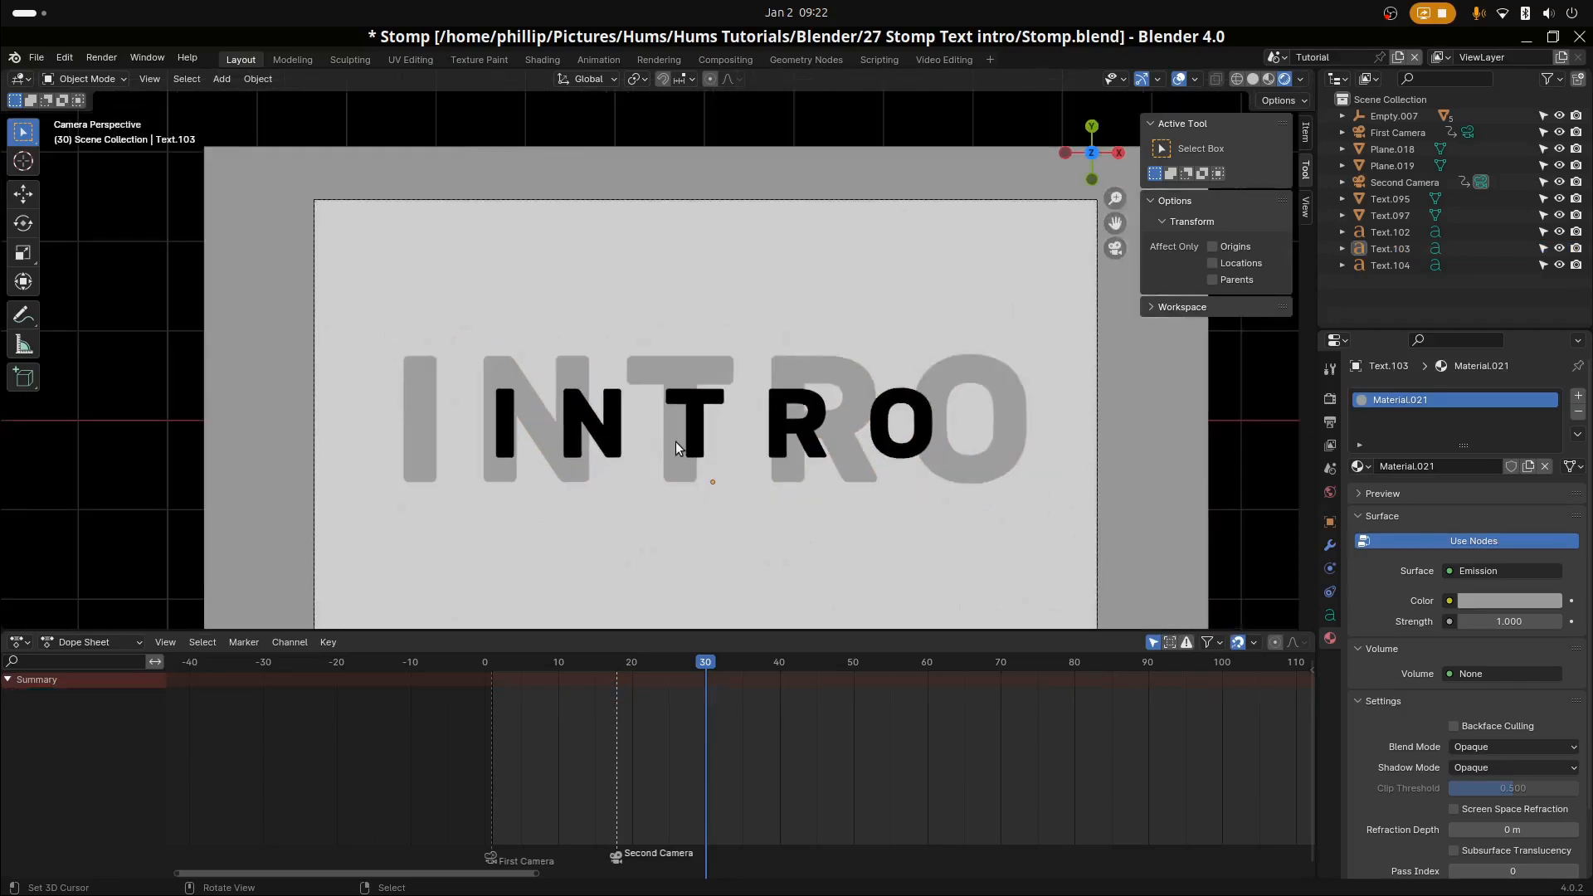
{"action": "scroll", "coordinate": [676, 448], "scroll_direction": "down", "scroll_amount": 2}
{"action": "left_click", "coordinate": [531, 475]}
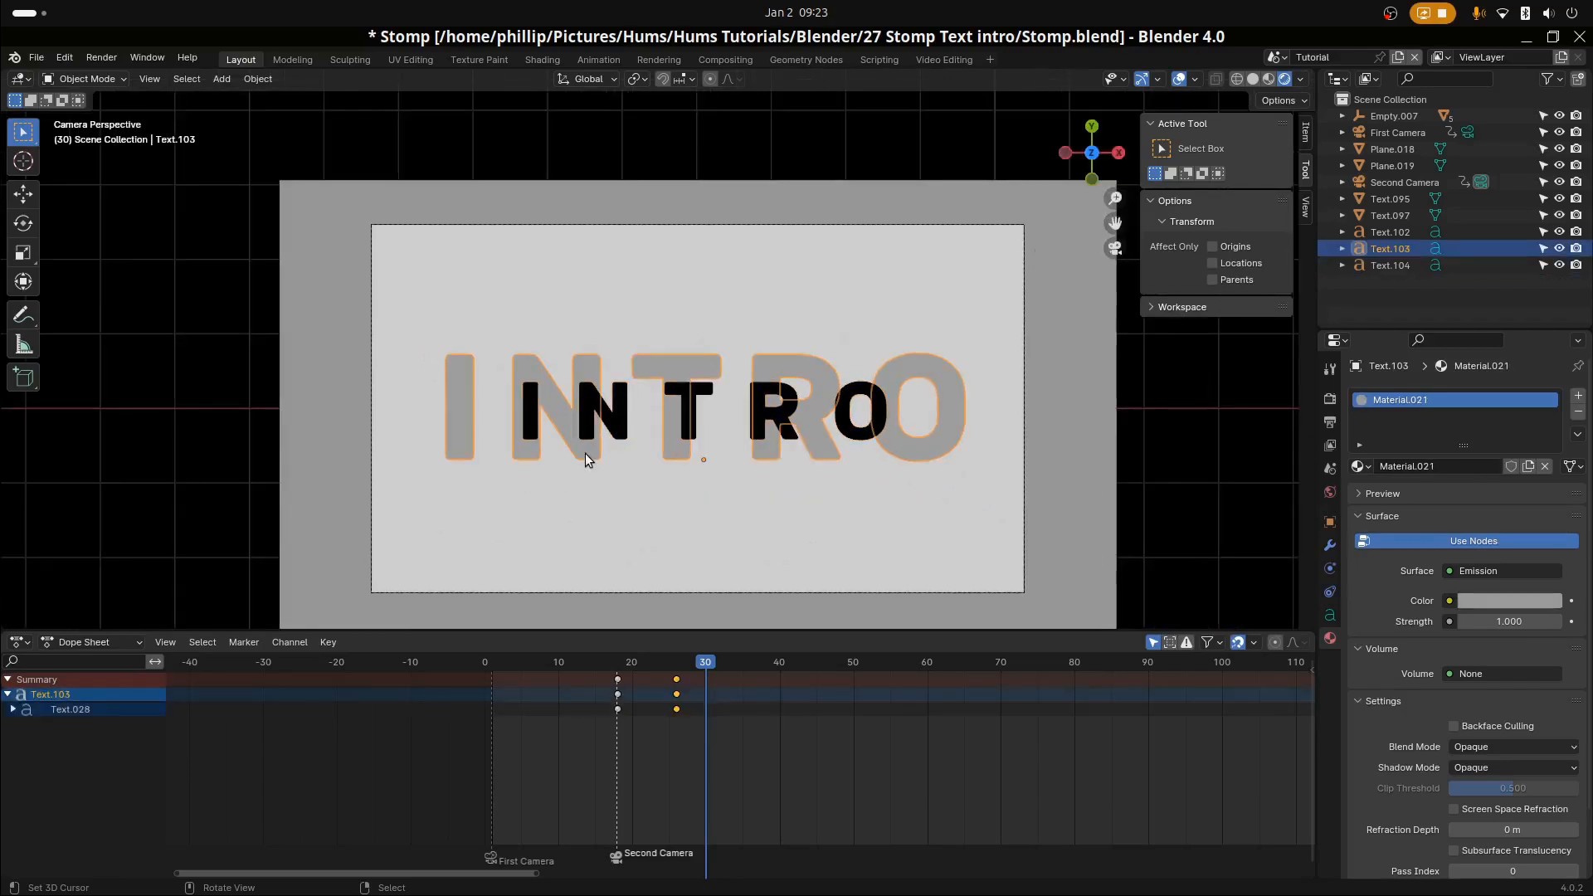
{"action": "left_click", "coordinate": [604, 412]}
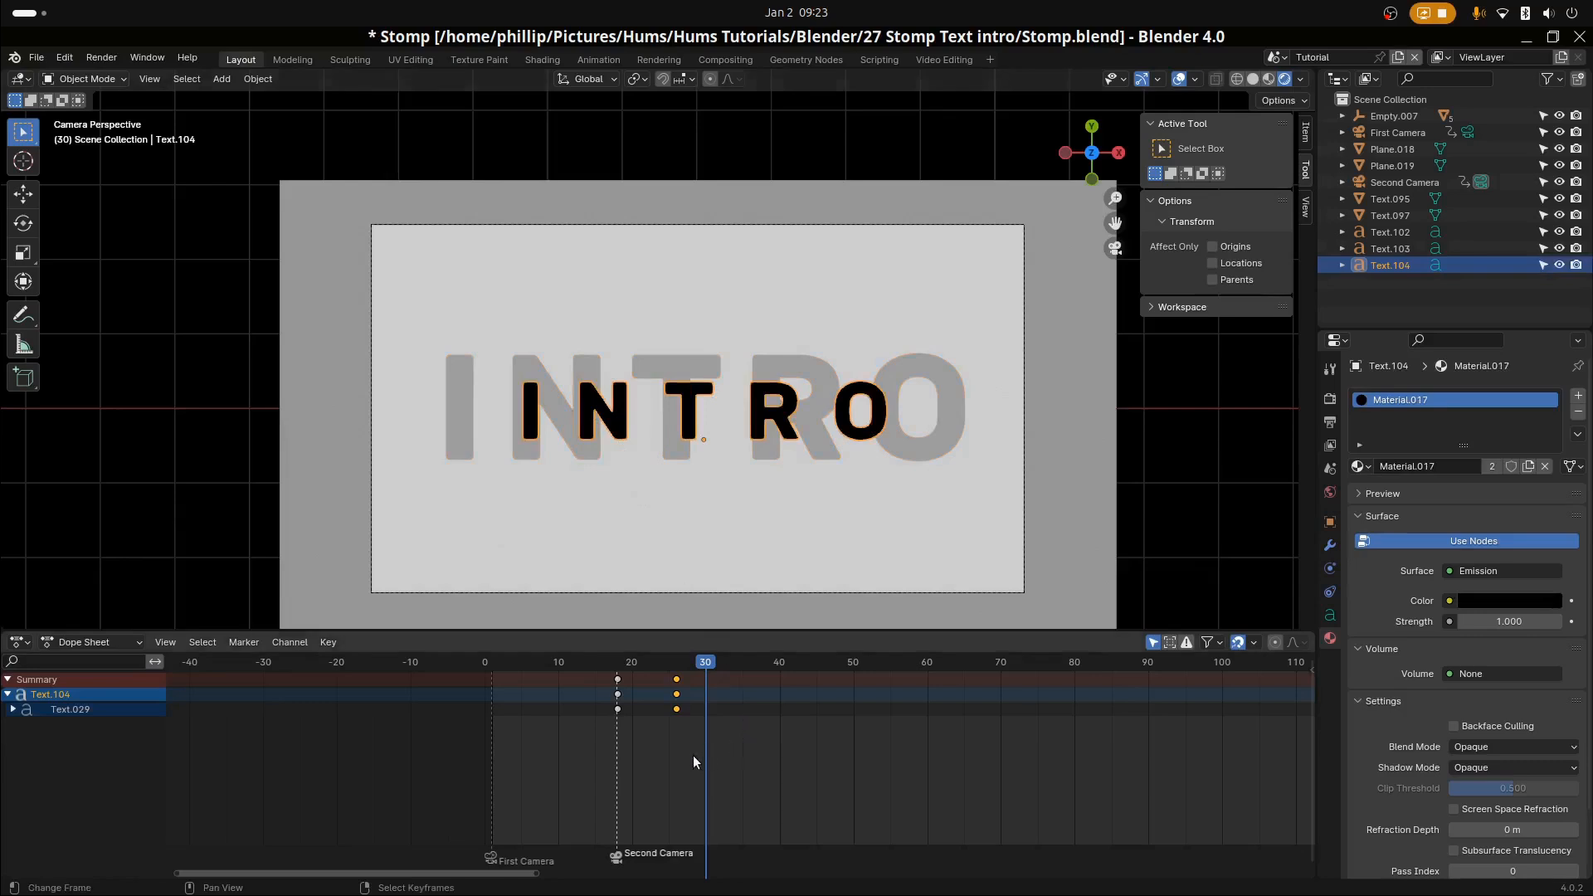
{"action": "scroll", "coordinate": [665, 573], "scroll_direction": "down", "scroll_amount": 1}
{"action": "scroll", "coordinate": [665, 570], "scroll_direction": "up", "scroll_amount": 1}
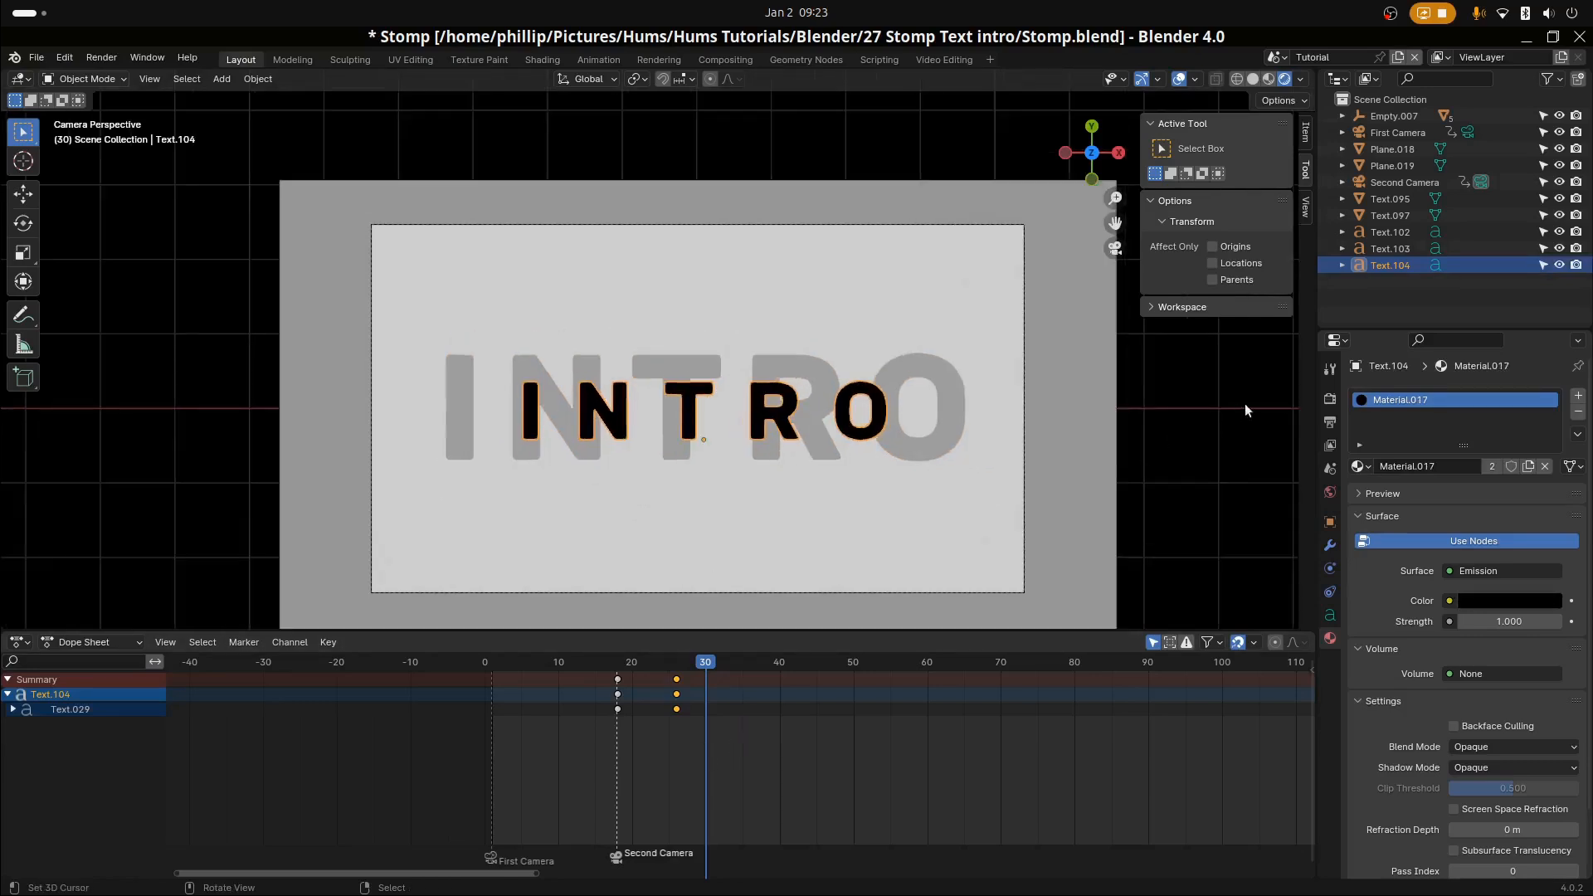
Set the scene's Color Management view transform to Standard and scrub through the STOMP and INTRO scenes to check the colours
{"action": "left_click", "coordinate": [1330, 400]}
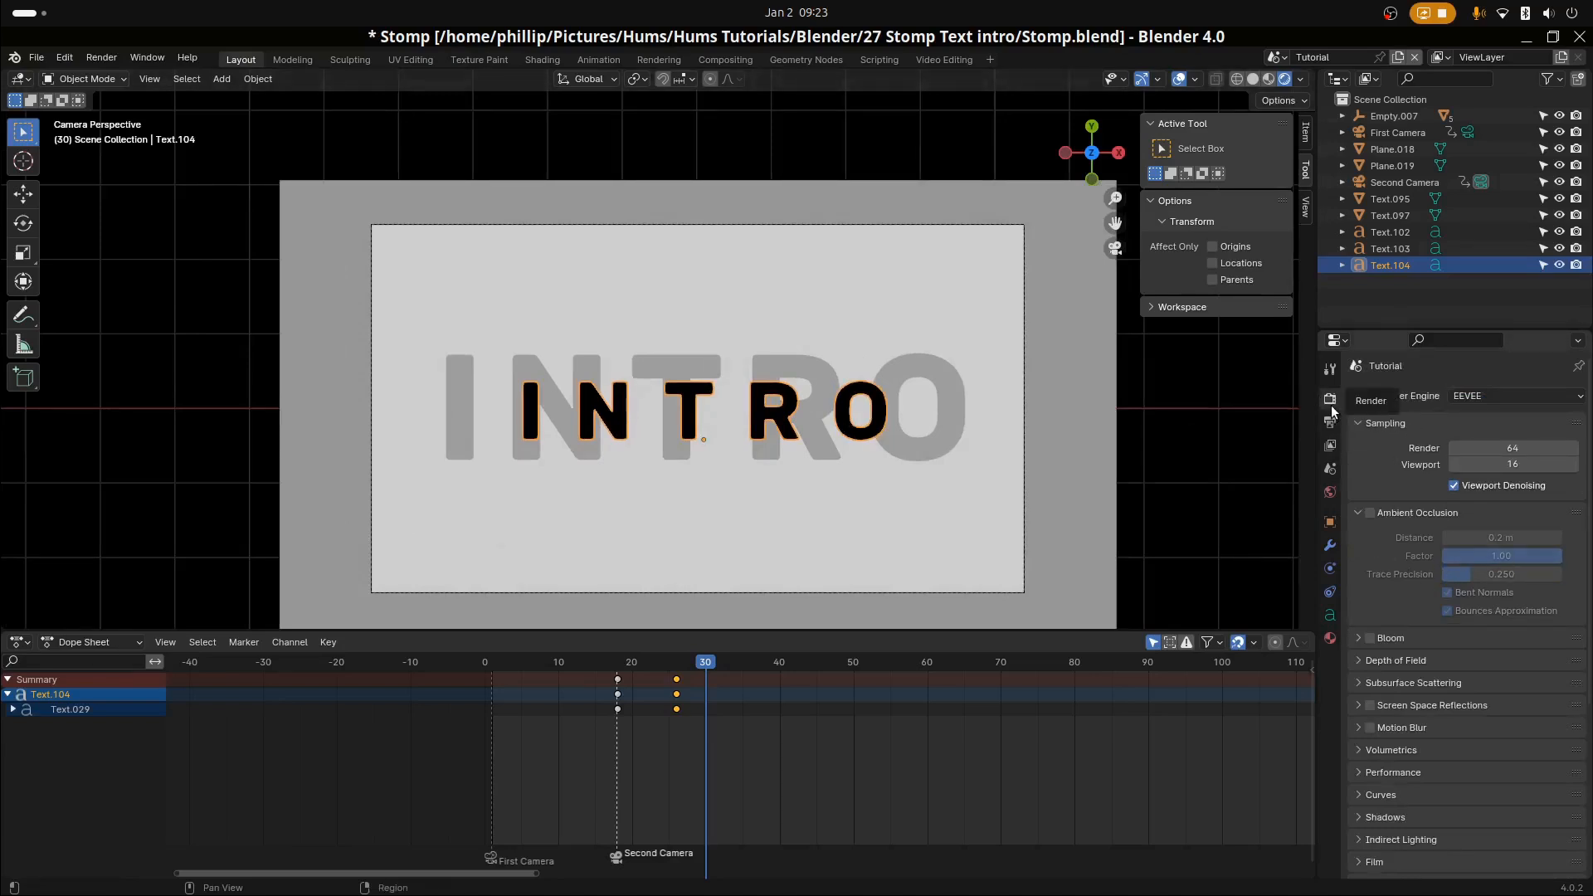
{"action": "scroll", "coordinate": [1411, 817], "scroll_direction": "down", "scroll_amount": 4}
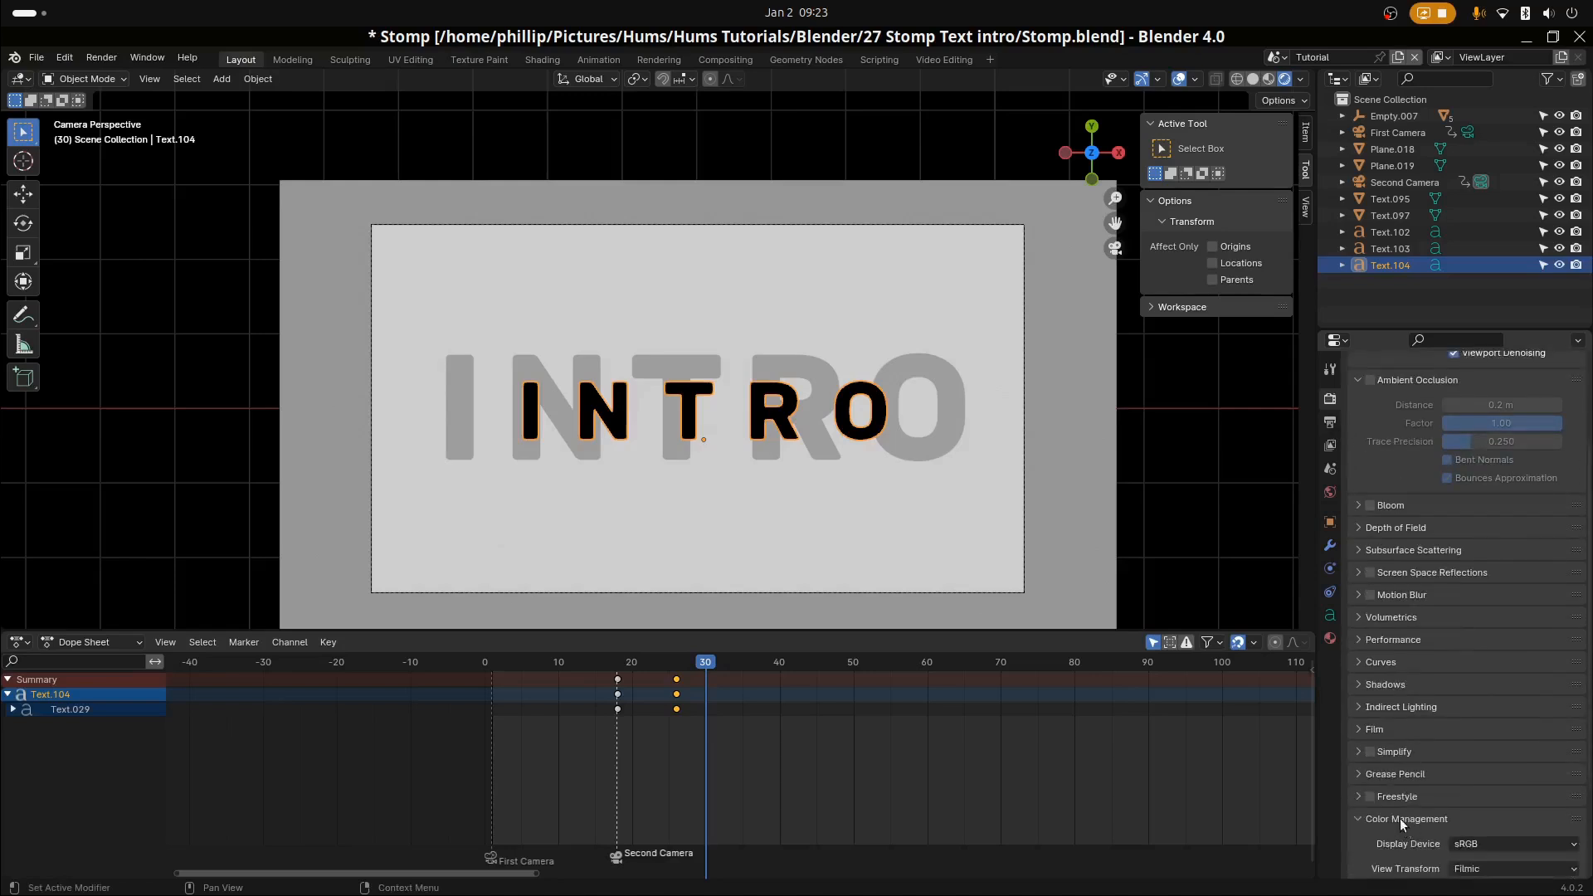
{"action": "scroll", "coordinate": [1430, 823], "scroll_direction": "down", "scroll_amount": 3}
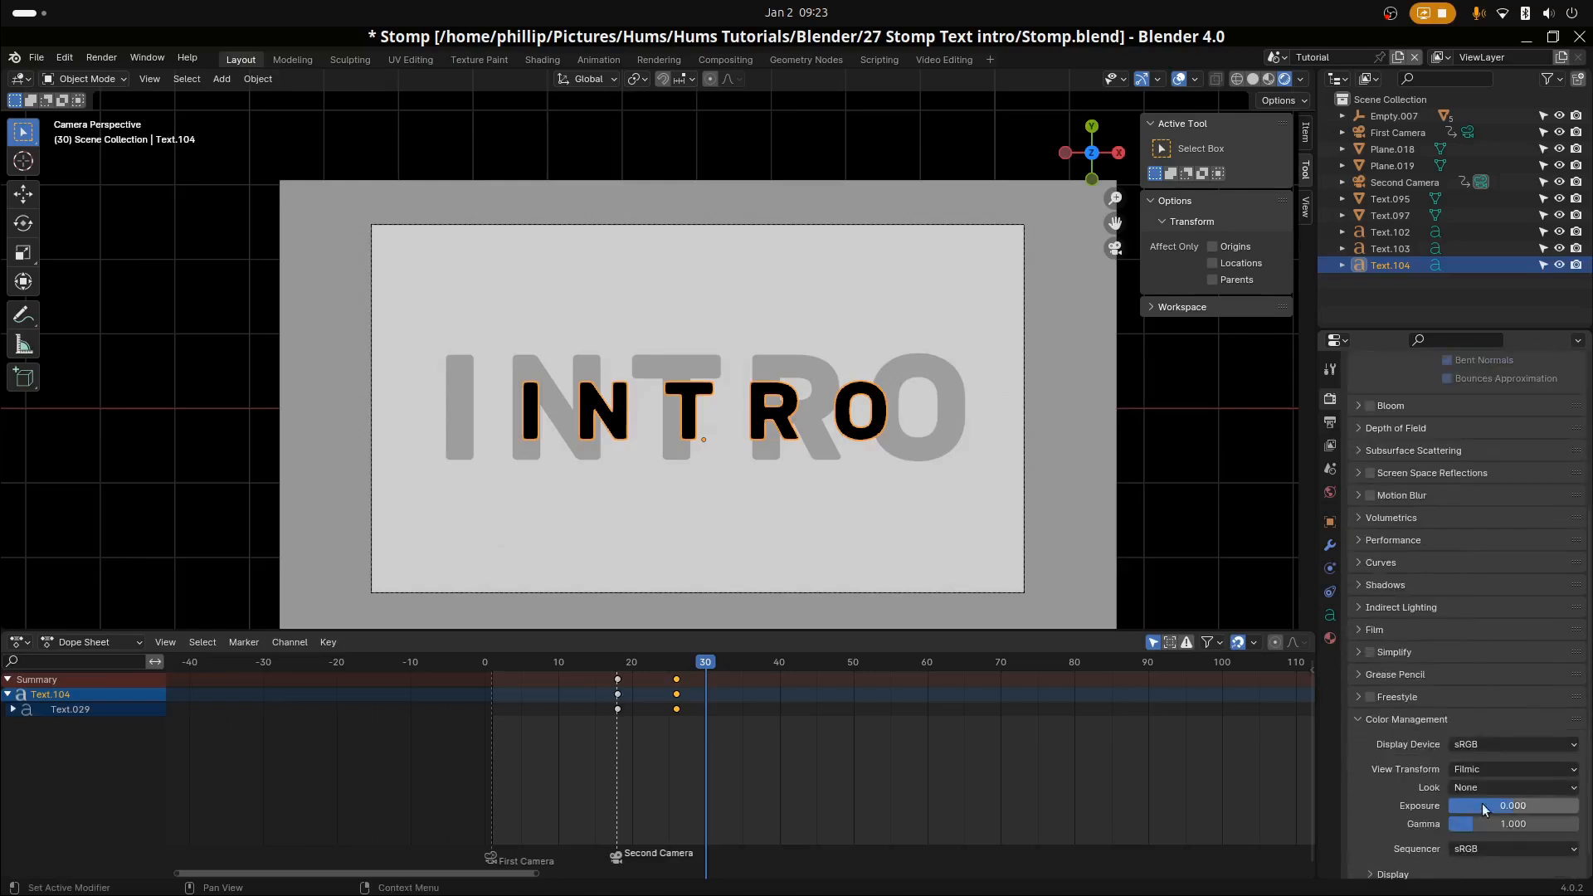
{"action": "left_click", "coordinate": [1494, 769]}
{"action": "left_click", "coordinate": [1491, 794]}
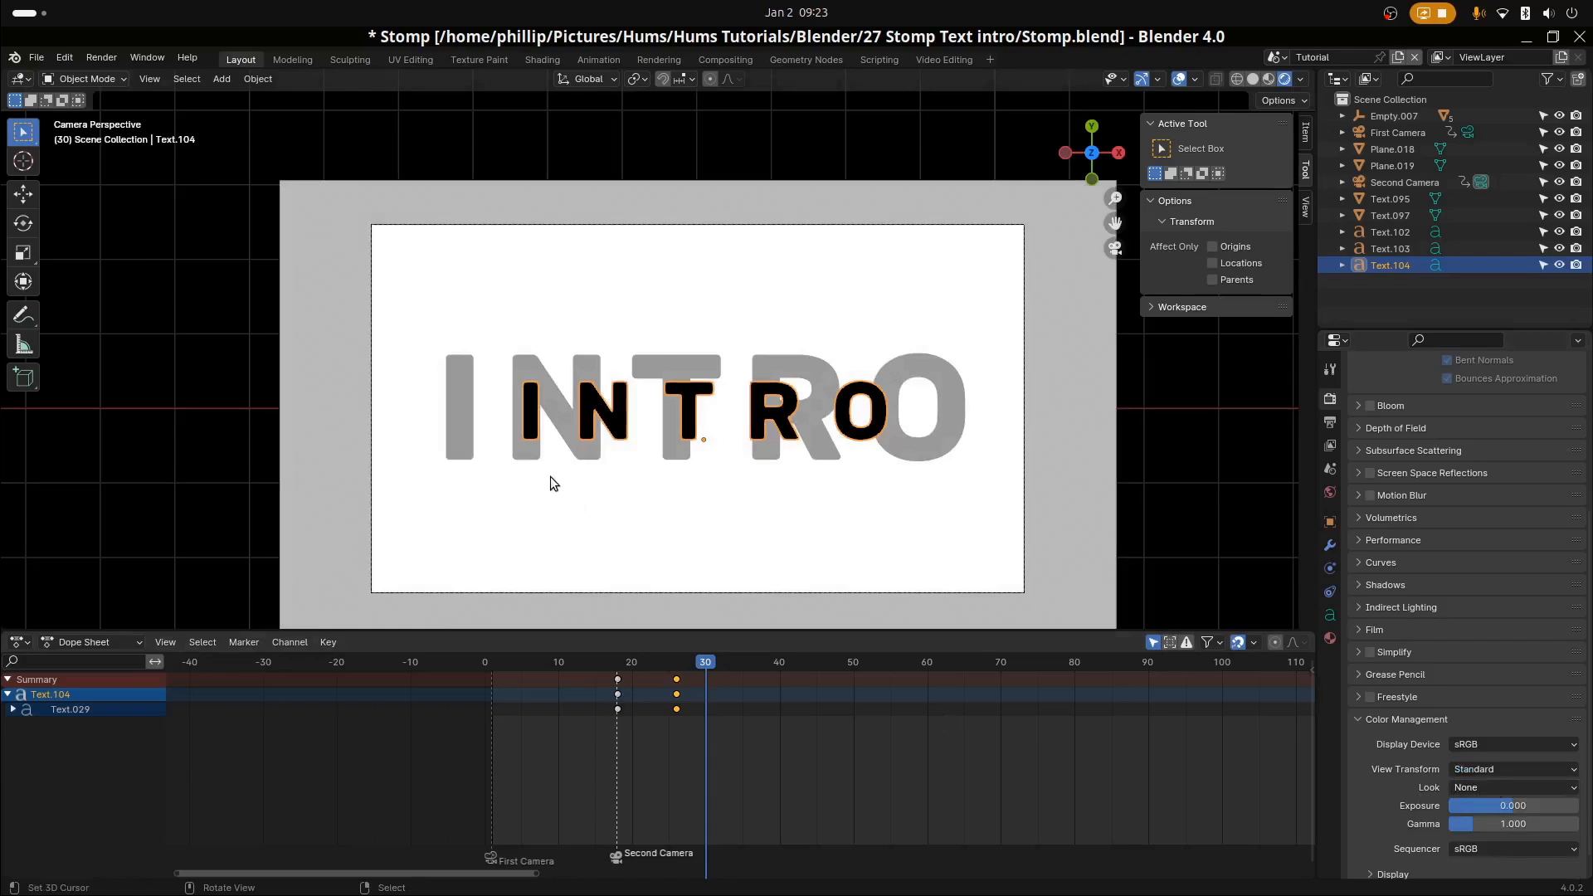
{"action": "left_click_drag", "start_coordinate": [668, 766], "coordinate": [482, 713]}
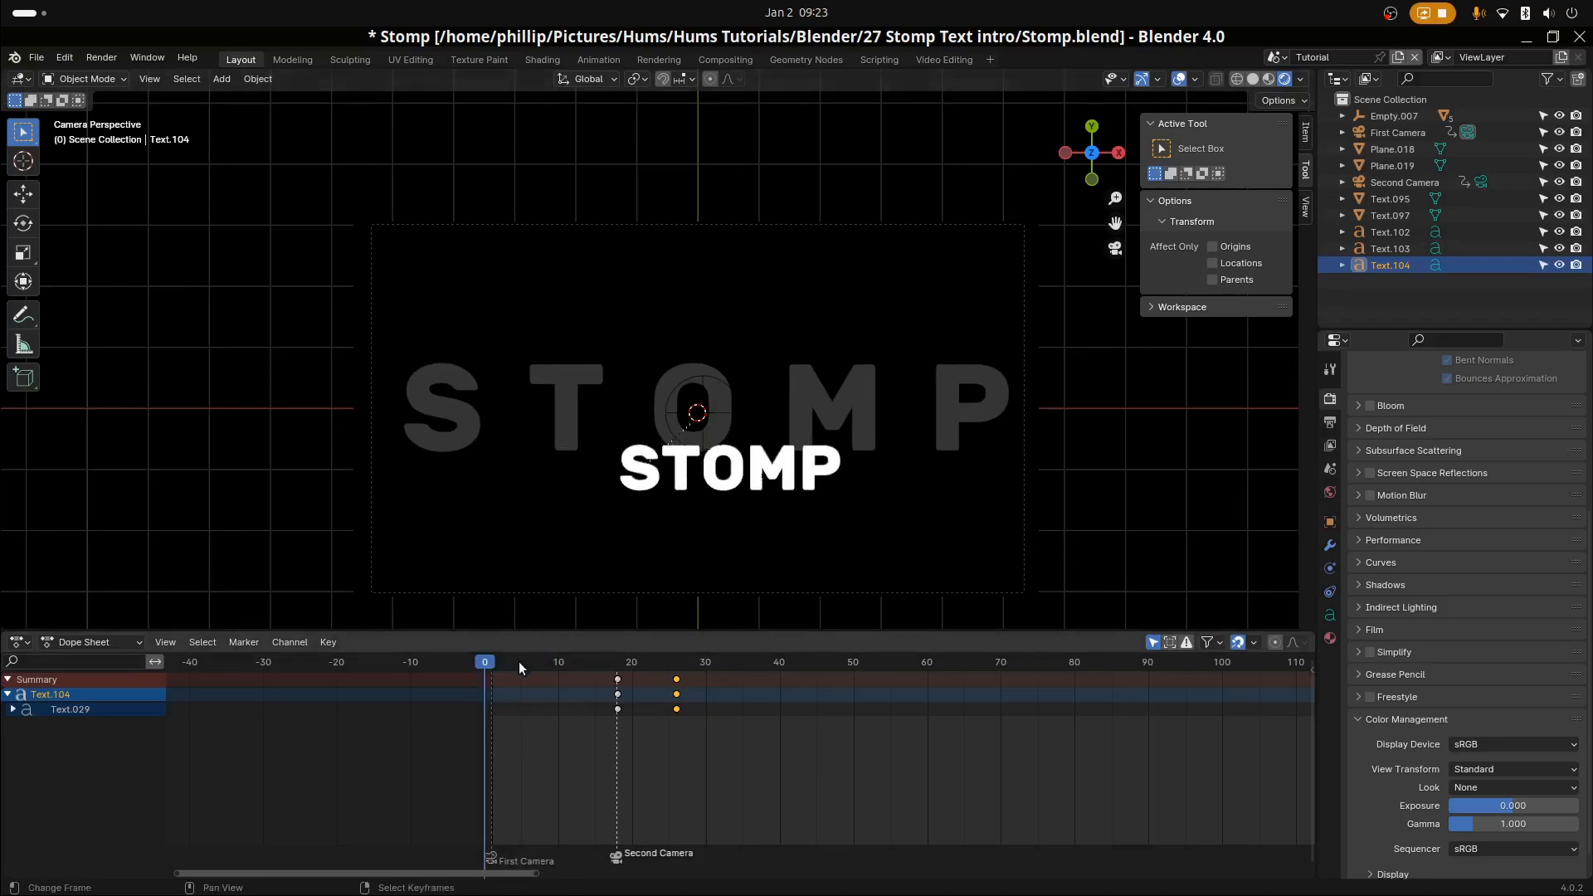
{"action": "left_click_drag", "start_coordinate": [529, 686], "coordinate": [666, 690]}
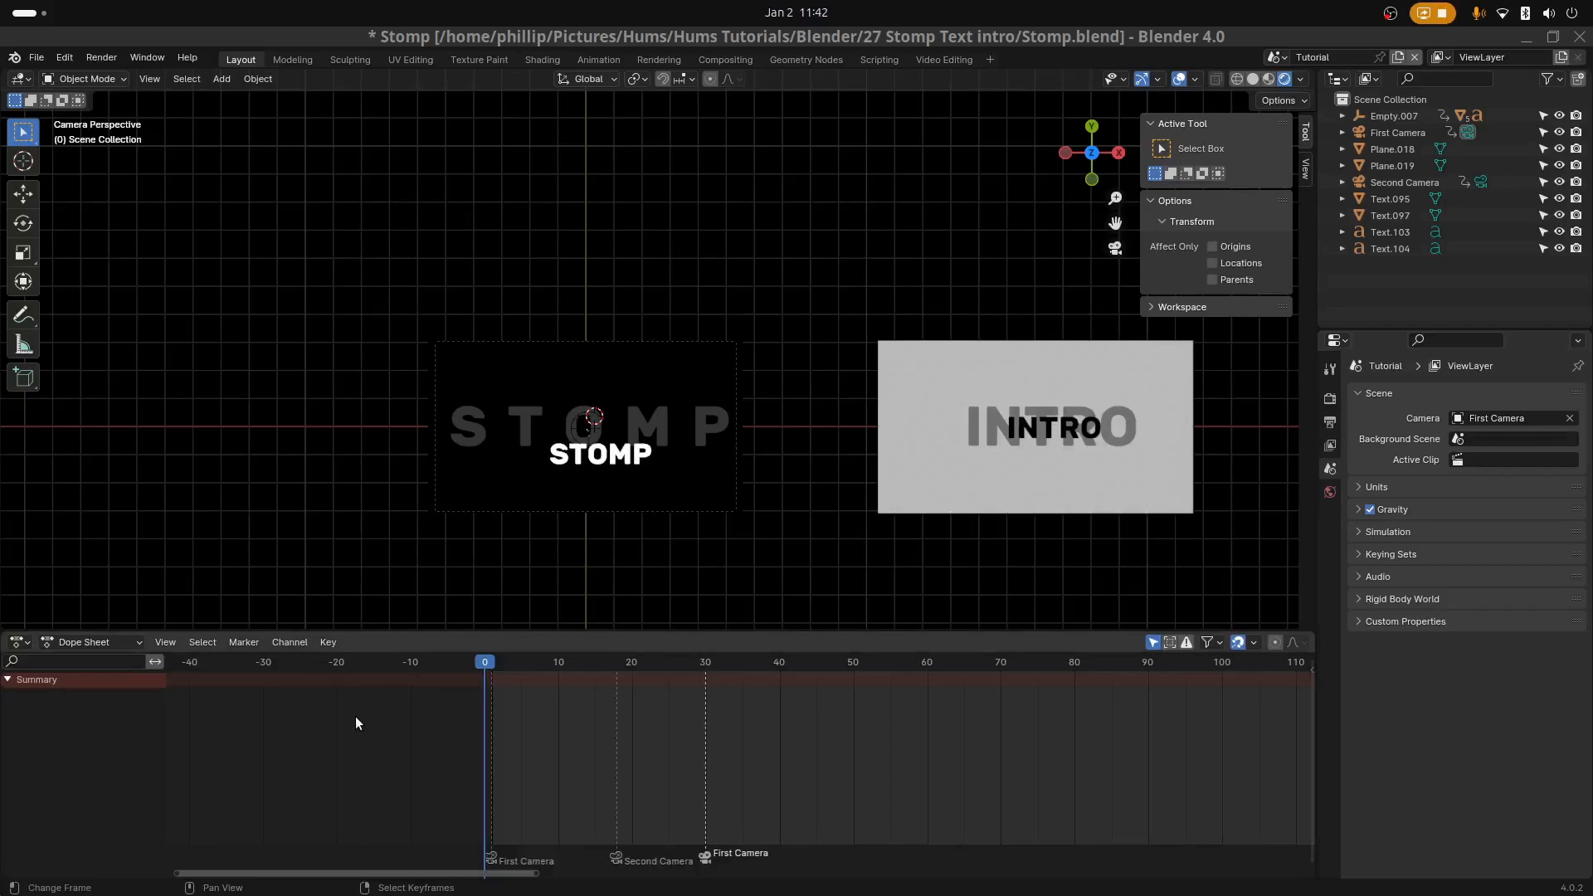
Scrub between frames 1 and 30 to examine the camera markers and the STOMP texts' disappearance
{"action": "left_click", "coordinate": [492, 814]}
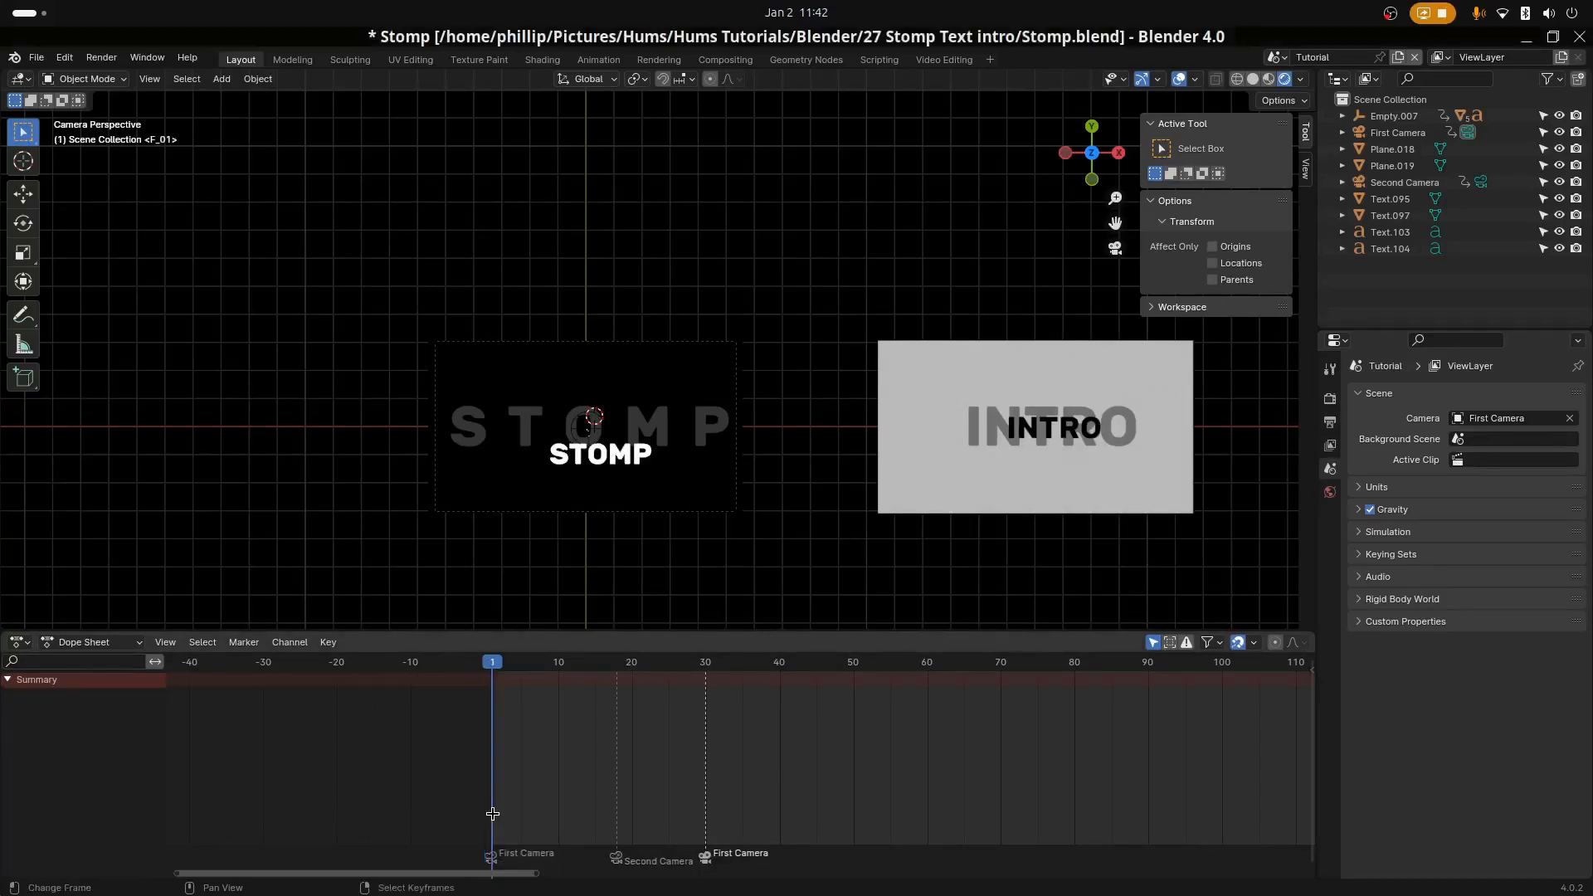
{"action": "mouse_move", "coordinate": [492, 814]}
{"action": "left_mouse_down"}
{"action": "mouse_move", "coordinate": [706, 826]}
{"action": "mouse_move", "coordinate": [489, 841]}
{"action": "left_mouse_up"}
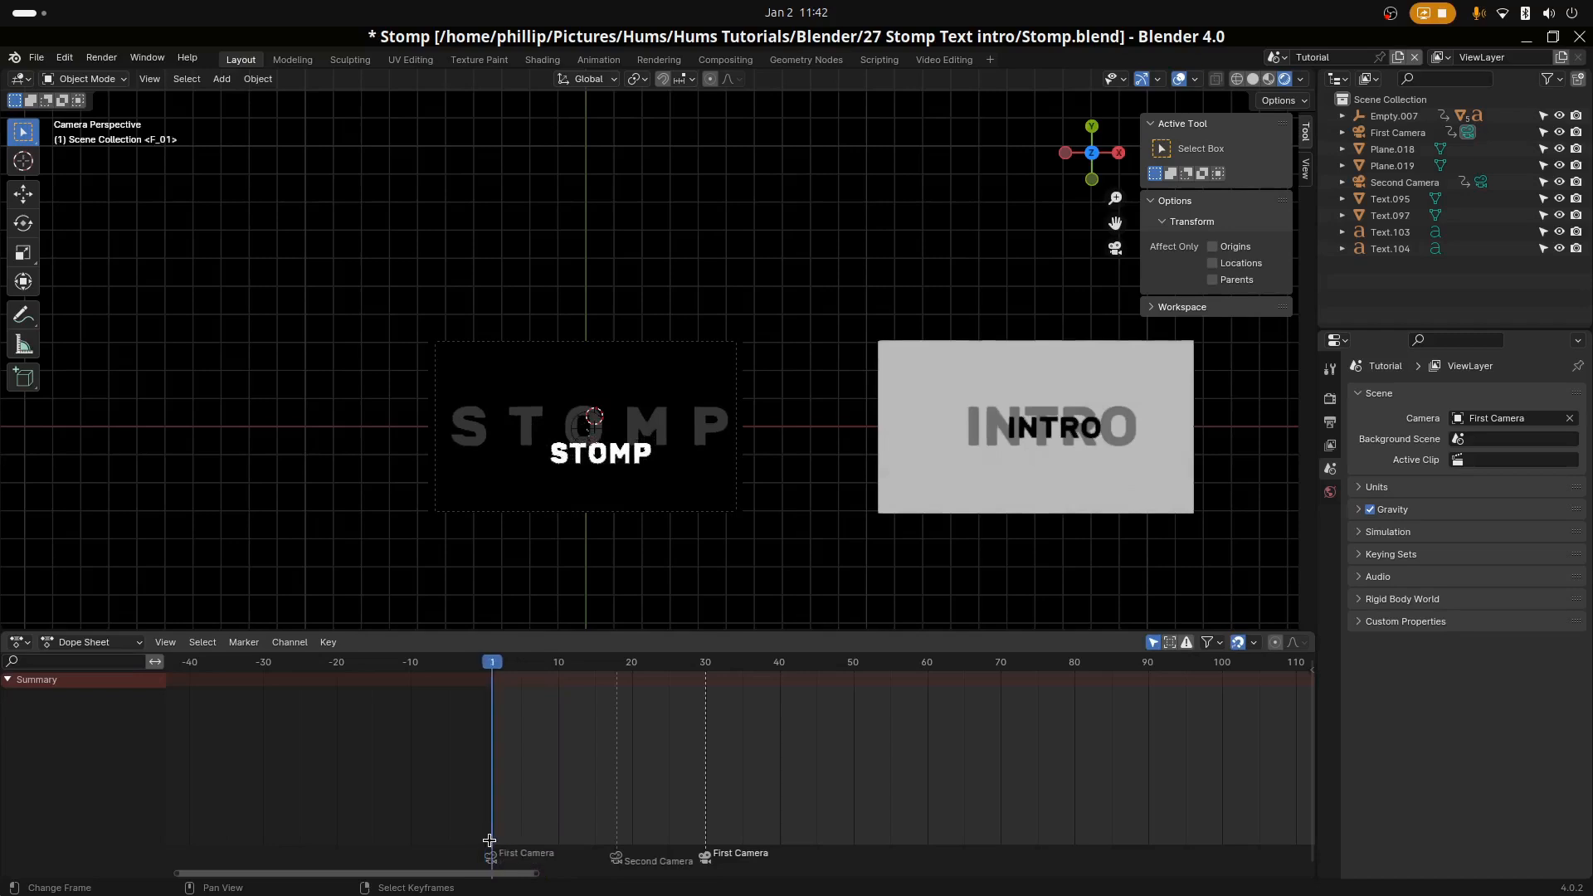
{"action": "left_click_drag", "start_coordinate": [489, 841], "coordinate": [706, 843]}
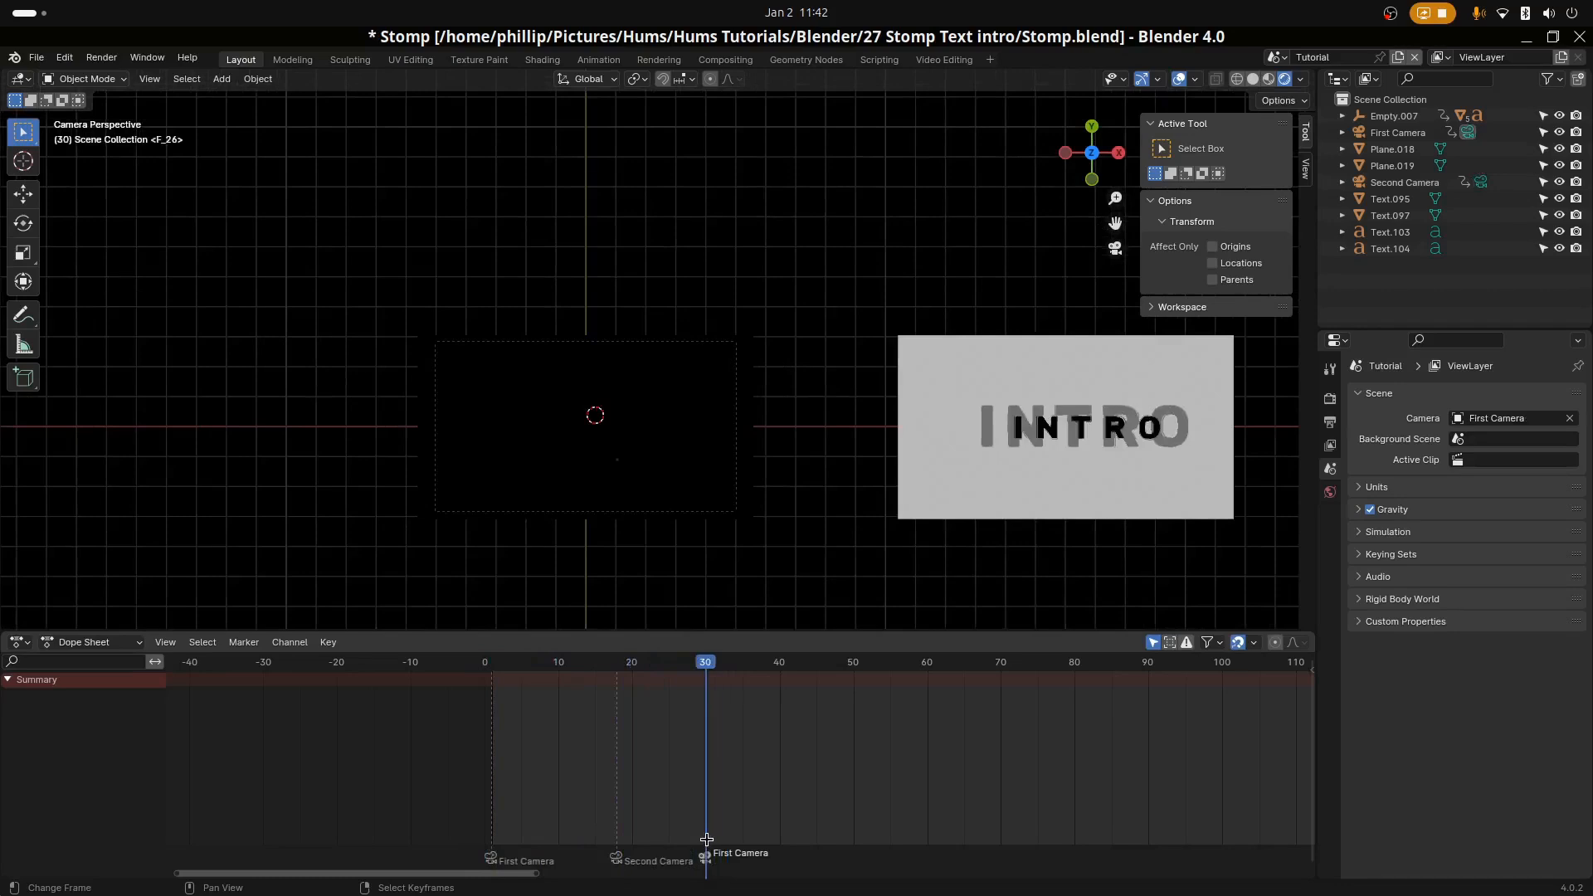
{"action": "left_click_drag", "start_coordinate": [693, 731], "coordinate": [492, 789]}
{"action": "left_click_drag", "start_coordinate": [693, 761], "coordinate": [498, 795]}
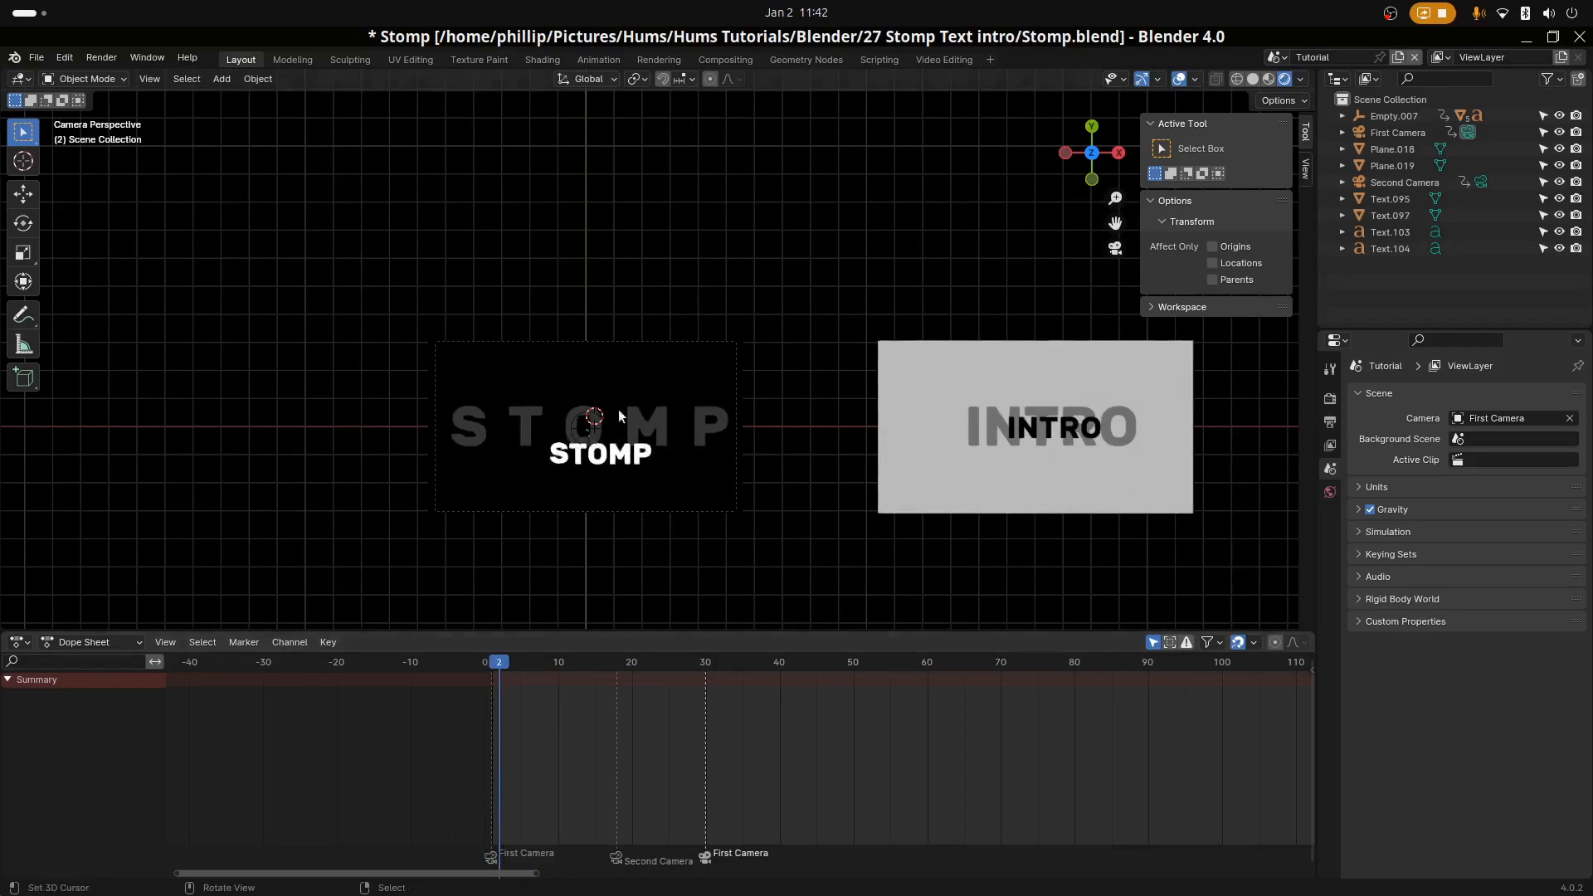
Select the empty behind the STOMP texts and scrub to frame 30 to examine how its scale keyframes hide them
{"action": "scroll", "coordinate": [514, 502], "scroll_direction": "up", "scroll_amount": 2}
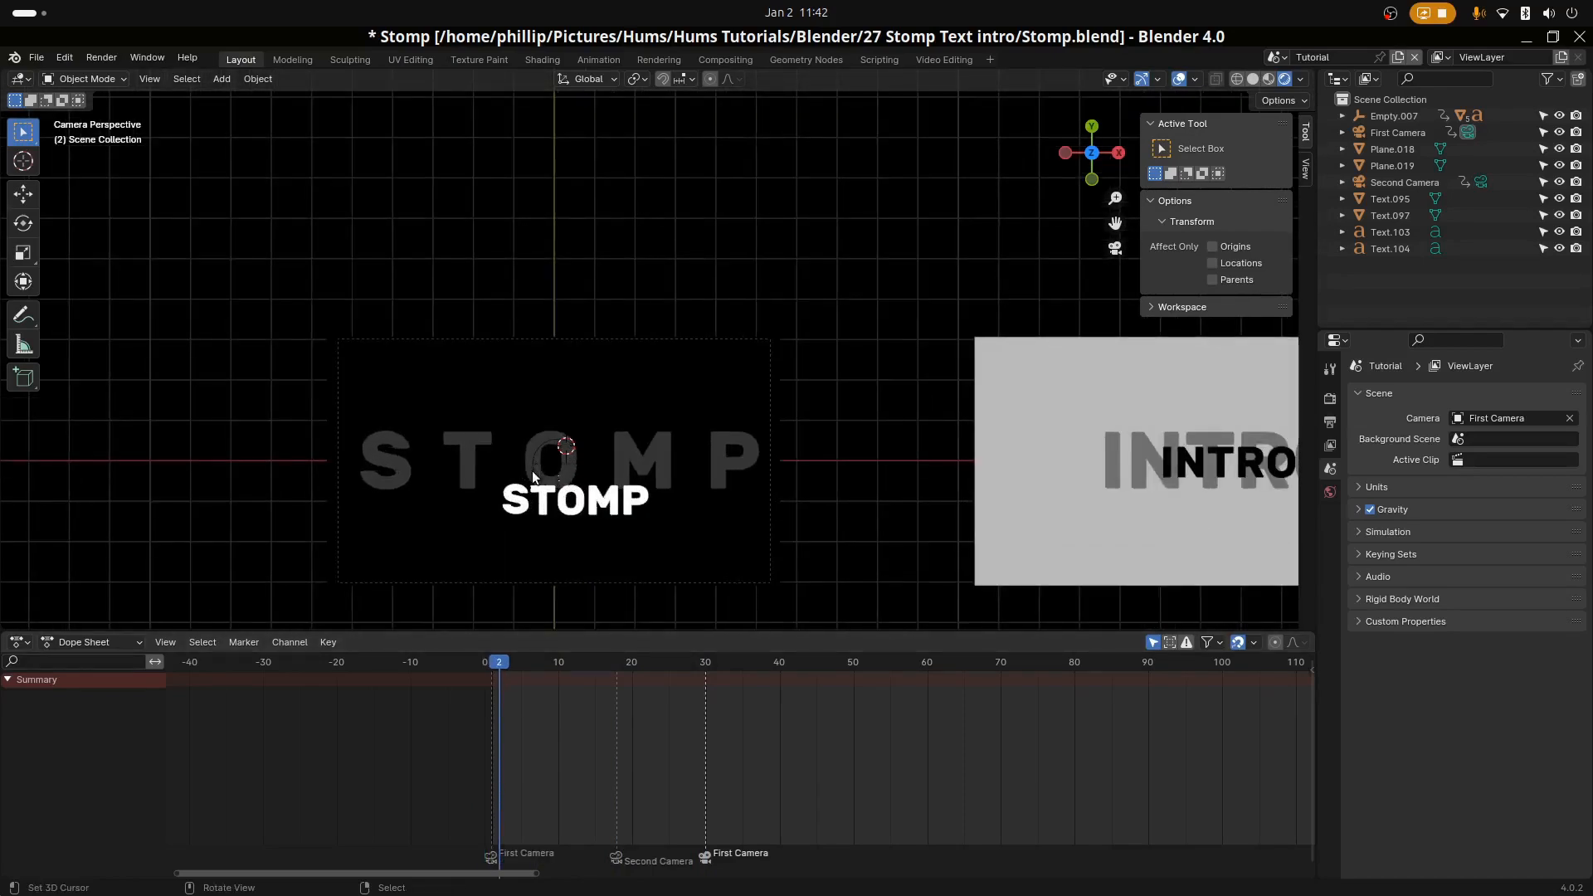
{"action": "left_click", "coordinate": [554, 443]}
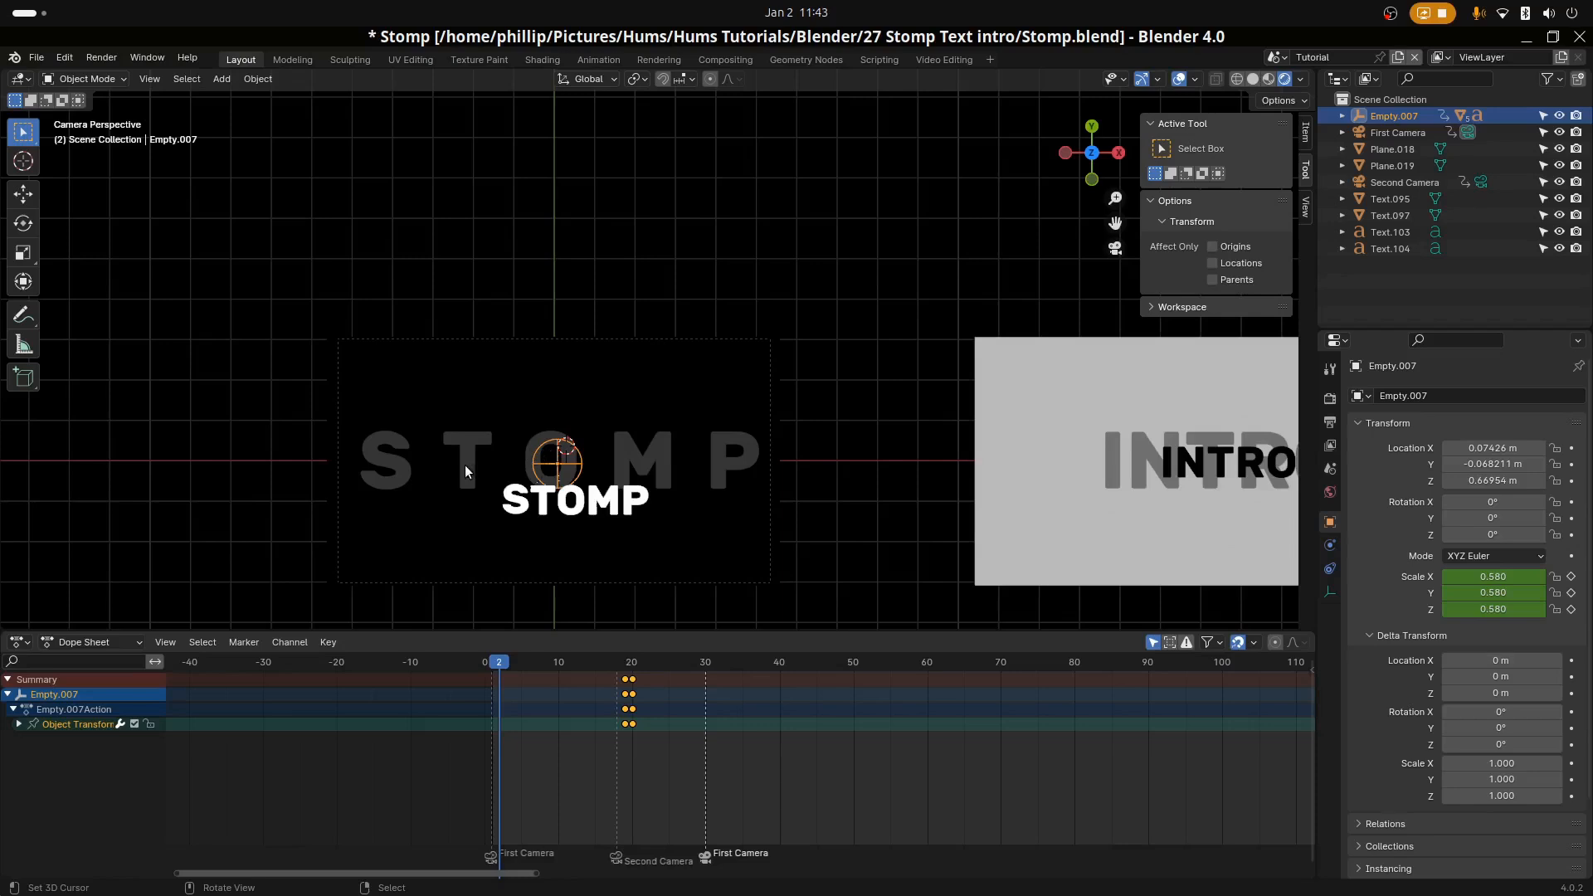
{"action": "left_click", "coordinate": [511, 445]}
{"action": "scroll", "coordinate": [561, 503], "scroll_direction": "up", "scroll_amount": 2}
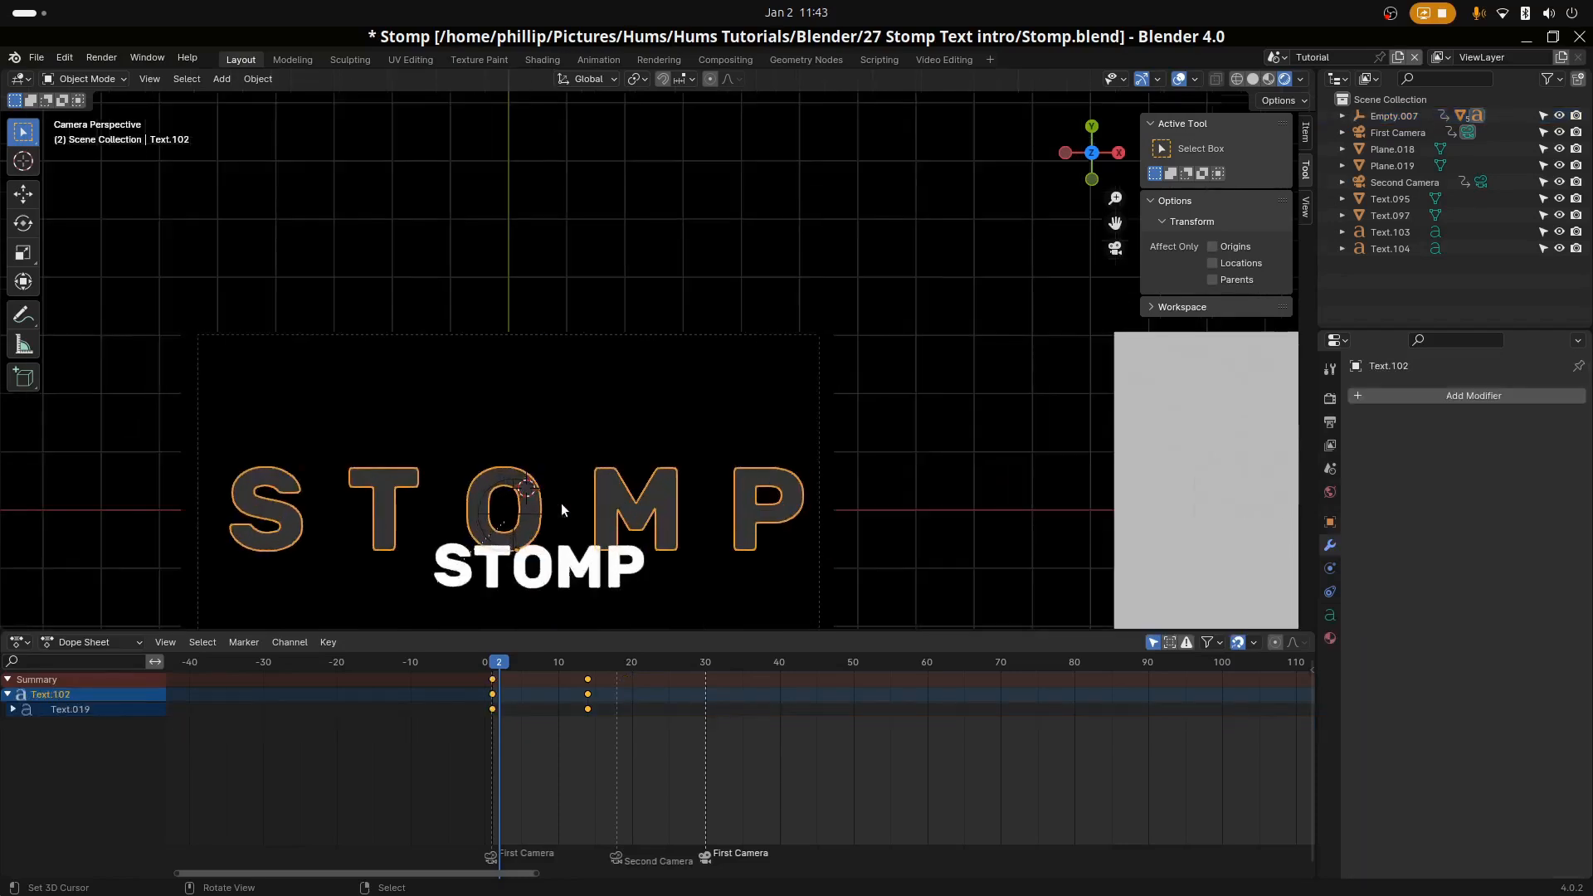
{"action": "left_click", "coordinate": [518, 518]}
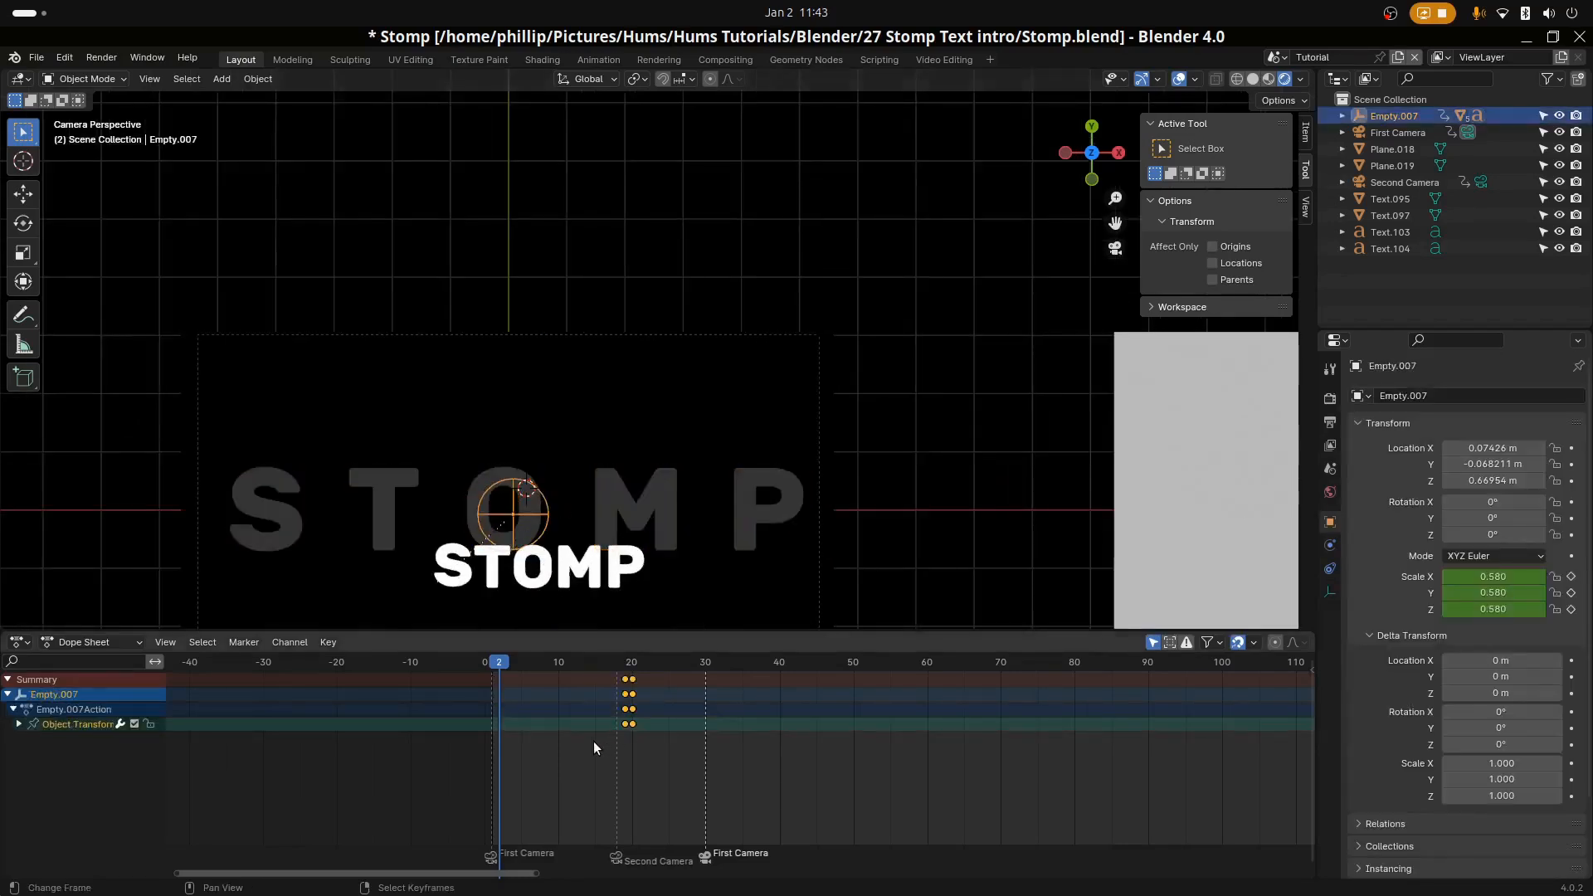
{"action": "left_click_drag", "start_coordinate": [594, 740], "coordinate": [706, 780]}
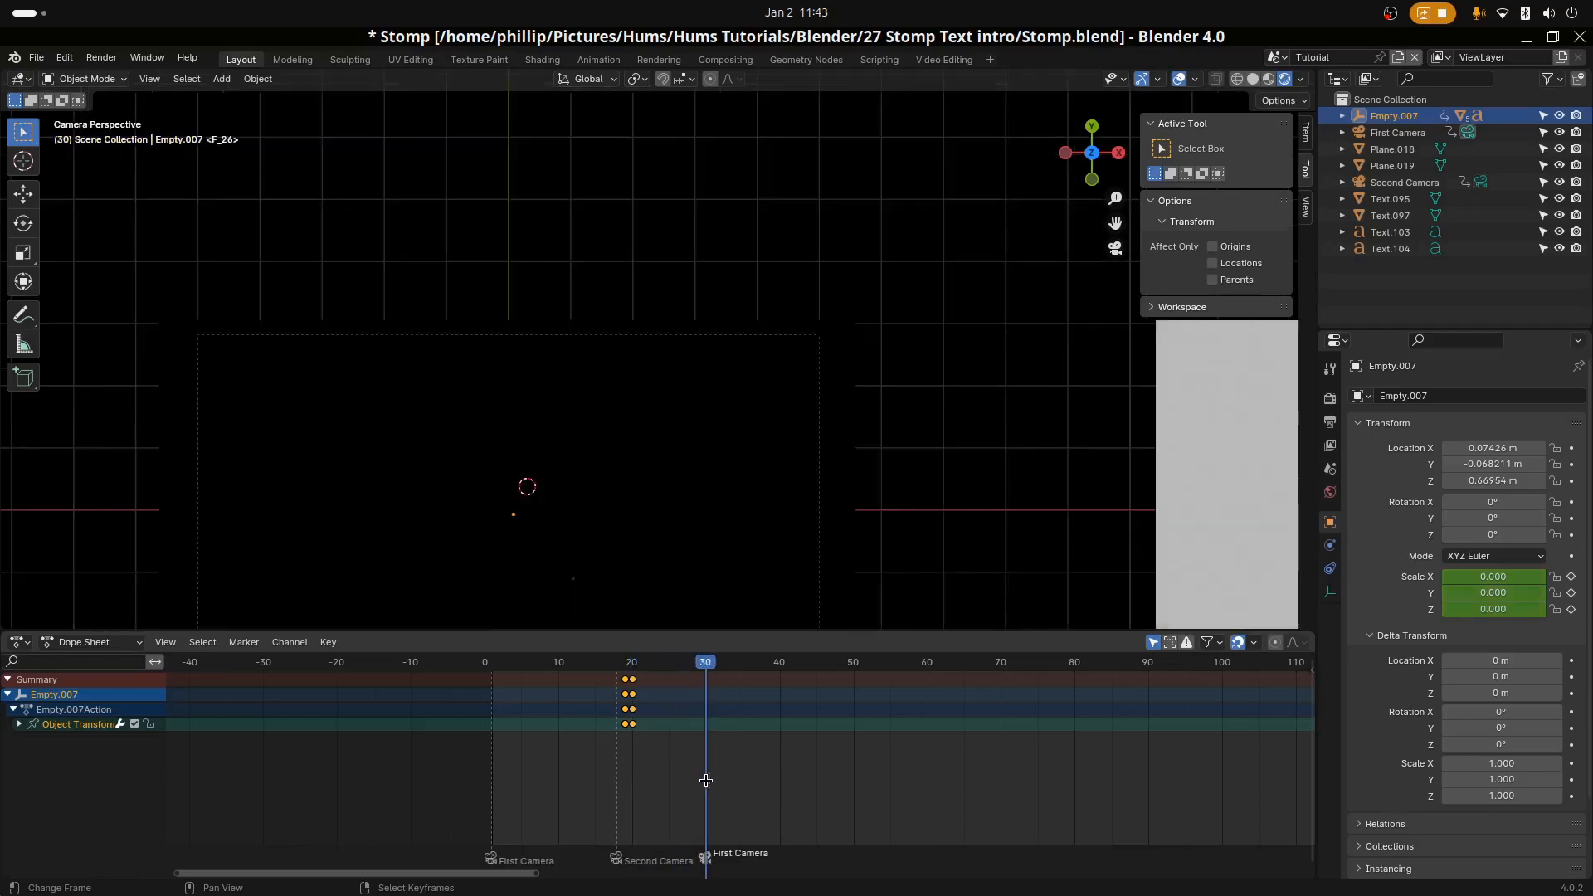
{"action": "scroll", "coordinate": [634, 415], "scroll_direction": "down", "scroll_amount": 3}
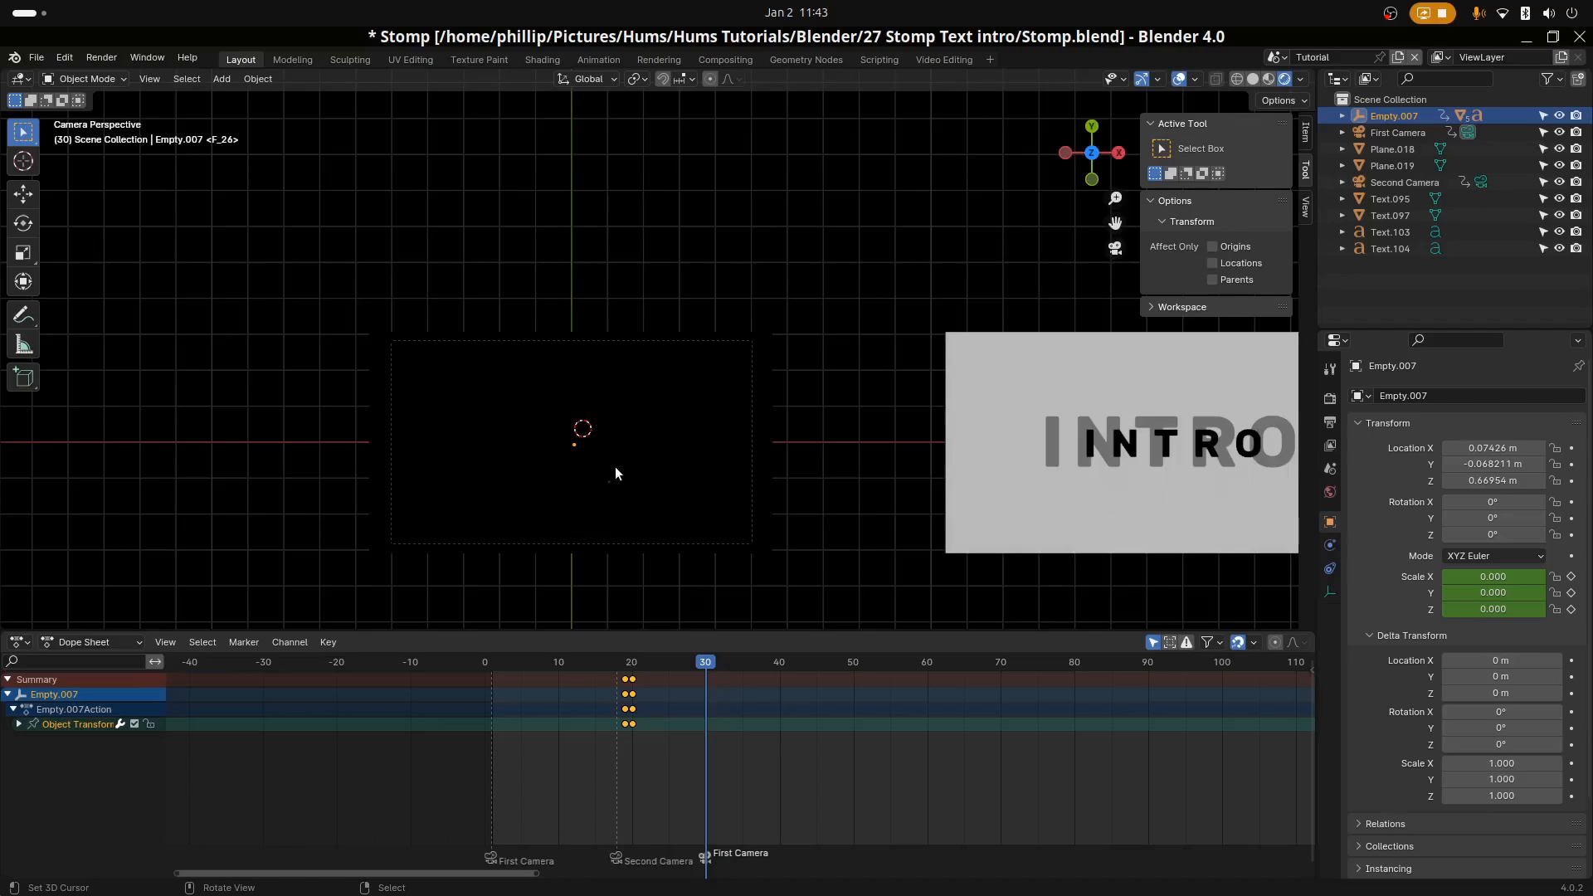
Add a new text object over the black plane inside the camera frame
{"action": "scroll", "coordinate": [615, 467], "scroll_direction": "up", "scroll_amount": 1}
{"action": "left_click", "coordinate": [591, 451]}
{"action": "key", "text": "shift+a"}
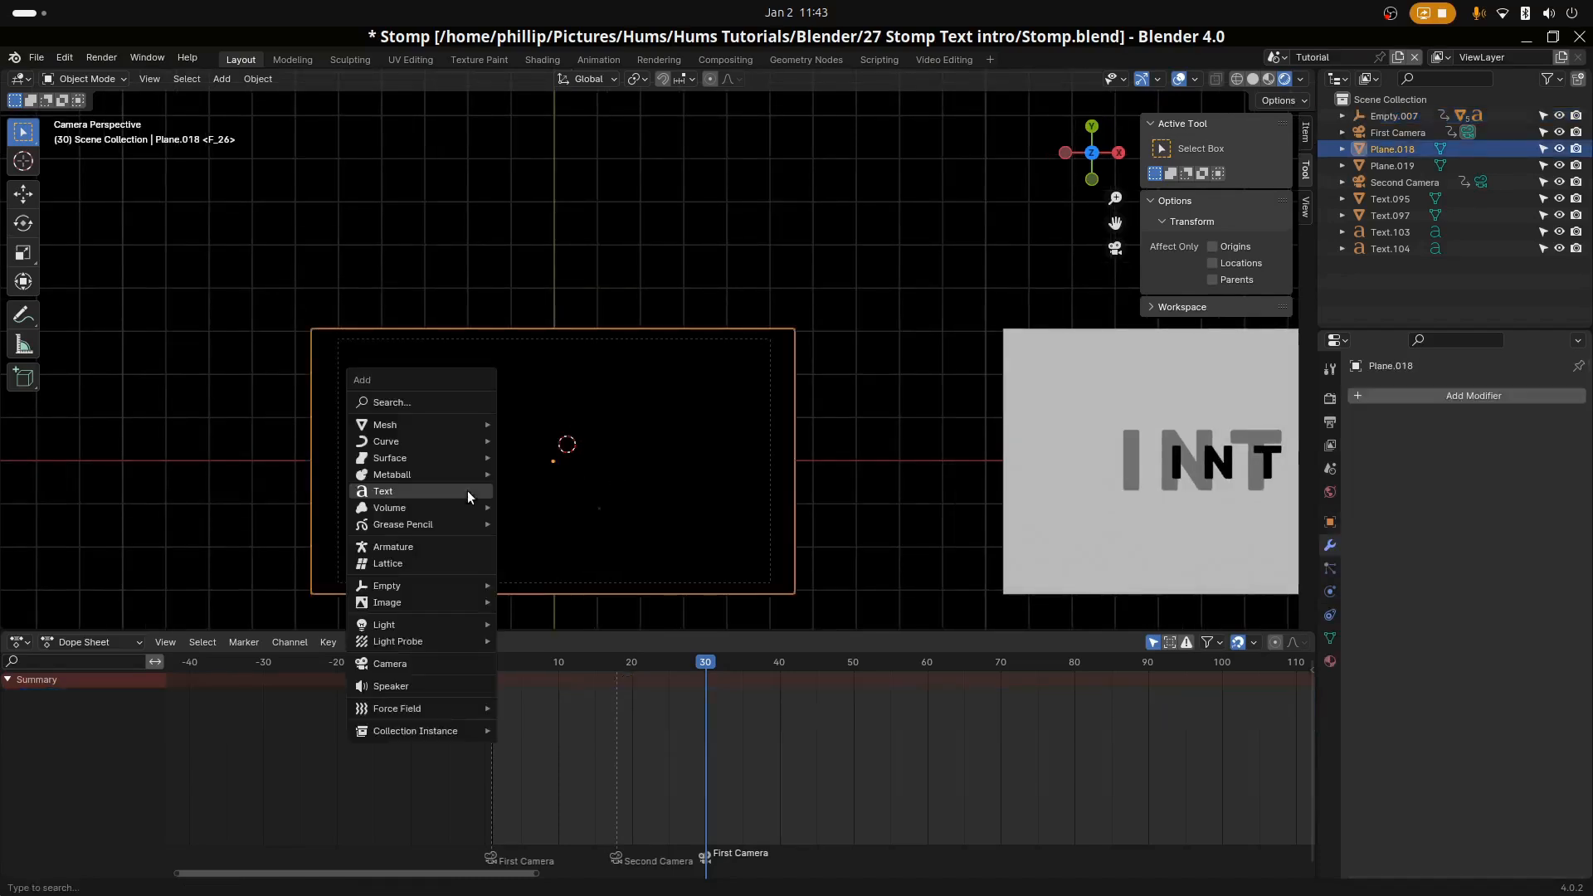
{"action": "left_click", "coordinate": [469, 497]}
Replace the new text object's default content with TEXT in capitals
{"action": "key", "text": "Tab"}
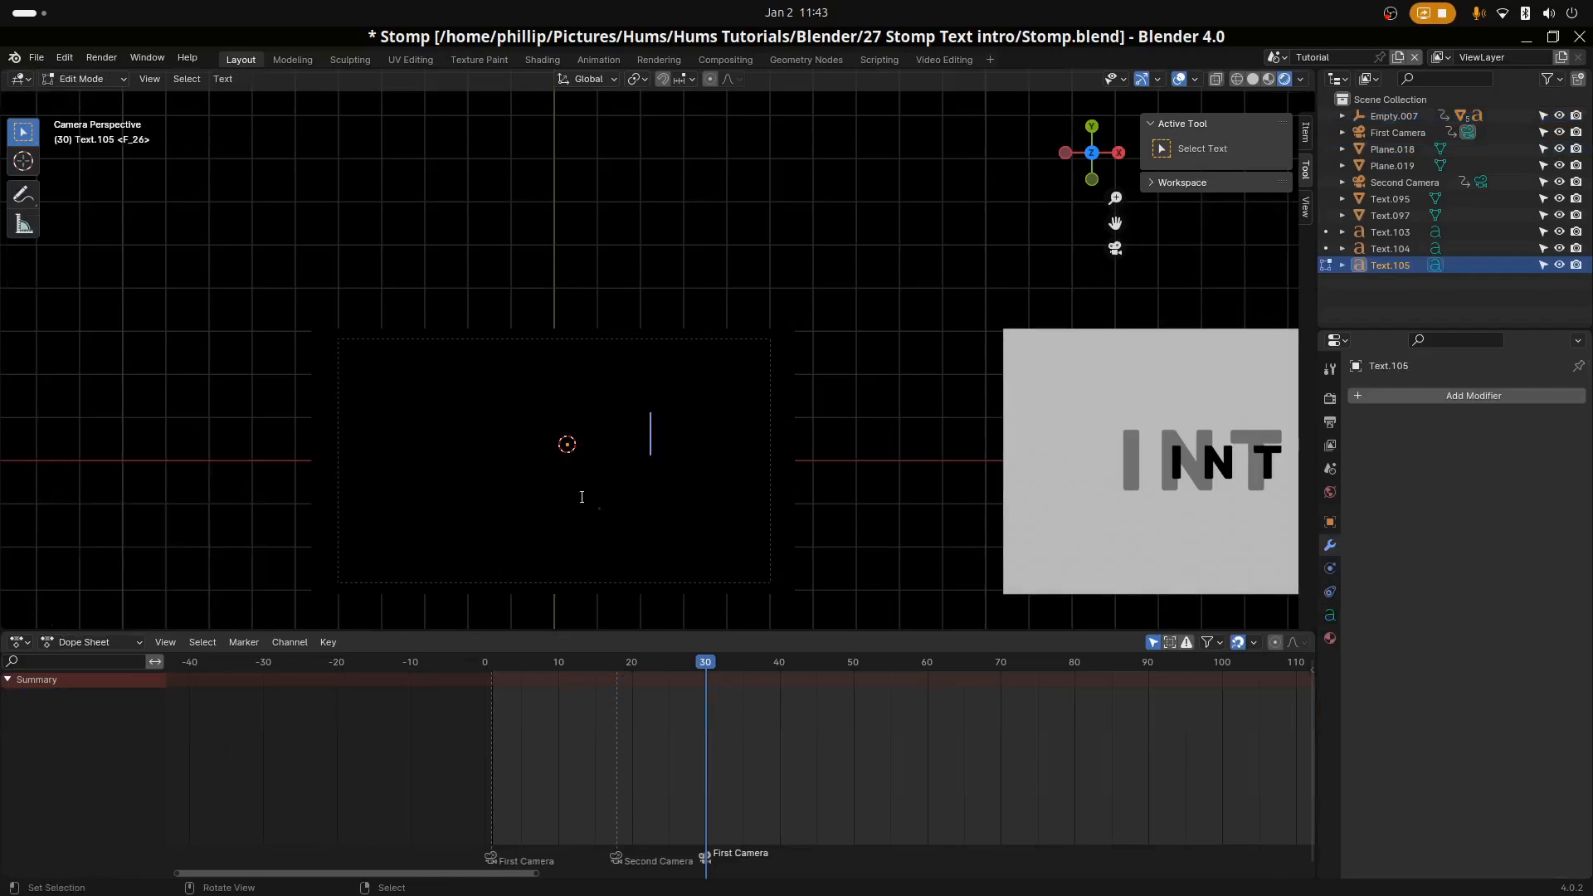
{"action": "key", "text": "ctrl+a"}
{"action": "type", "text": "text"}
{"action": "key", "text": "Tab"}
{"action": "key", "text": "Tab"}
{"action": "key", "text": "ctrl+a"}
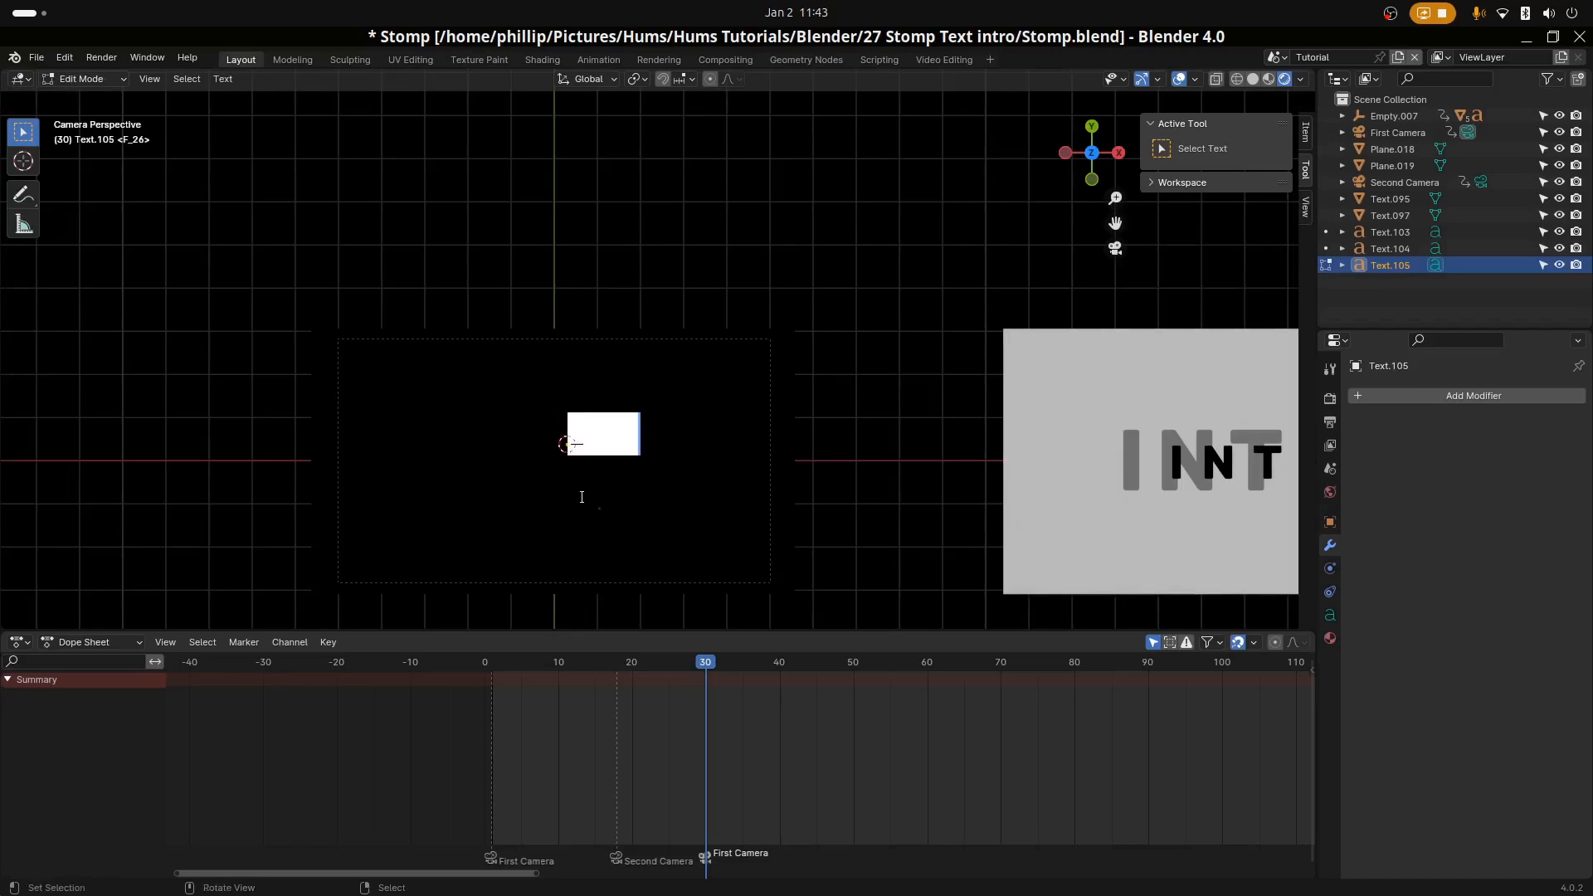
{"action": "key", "text": "BackSpace"}
{"action": "type", "text": "TEXT"}
{"action": "key", "text": "Tab"}
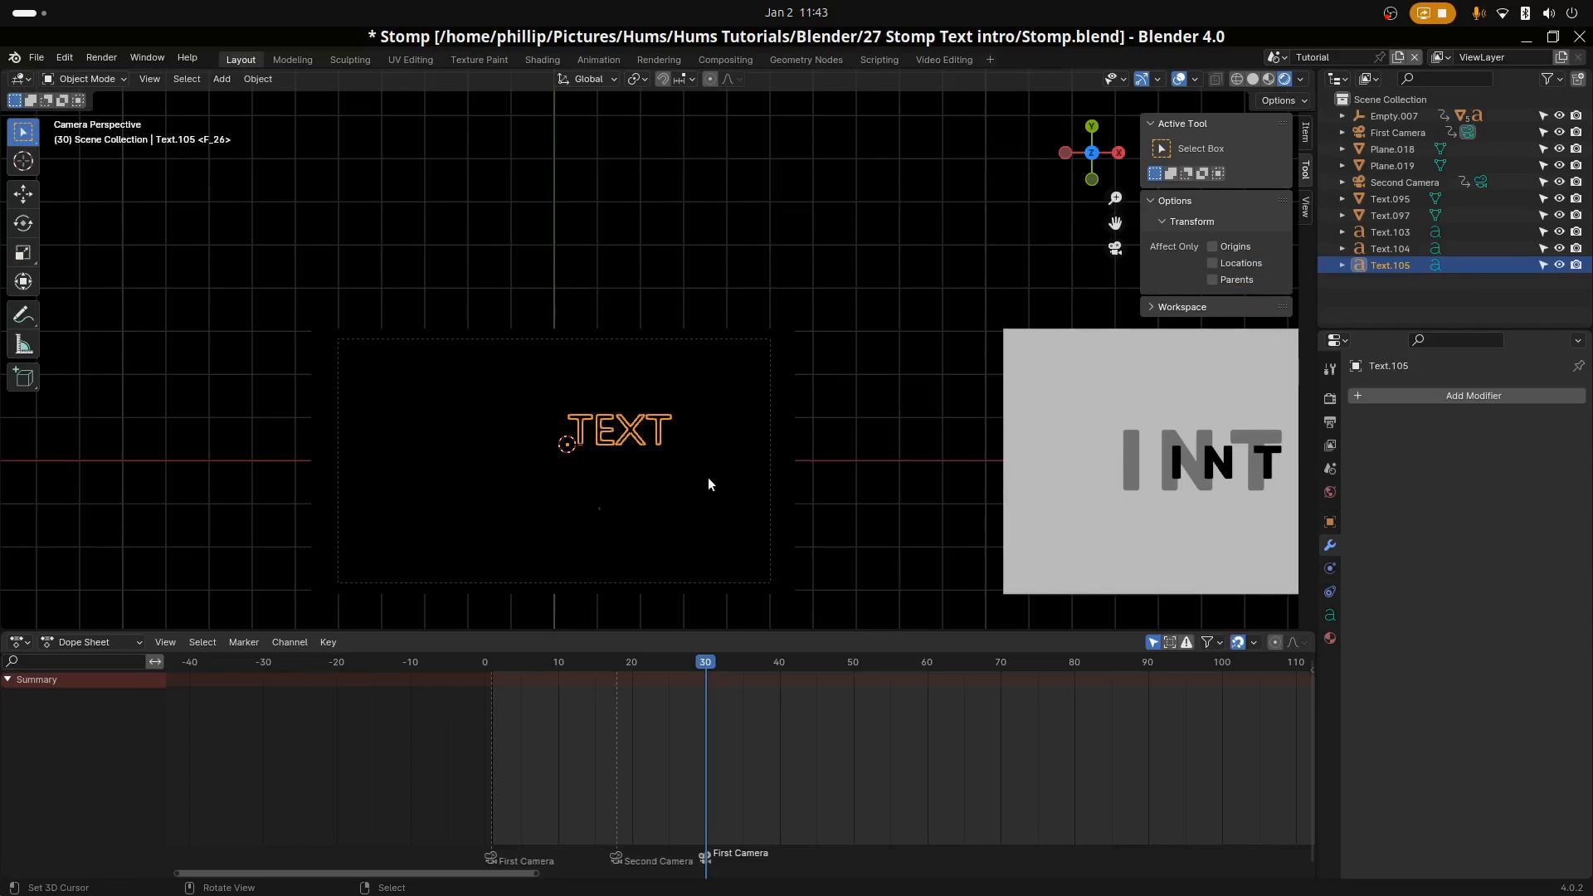
Scale the TEXT object up by about 3.3 and 1.19 times, and move it into the upper part of the camera frame
{"action": "key", "text": "s"}
{"action": "left_click", "coordinate": [1033, 562]}
{"action": "key", "text": "g"}
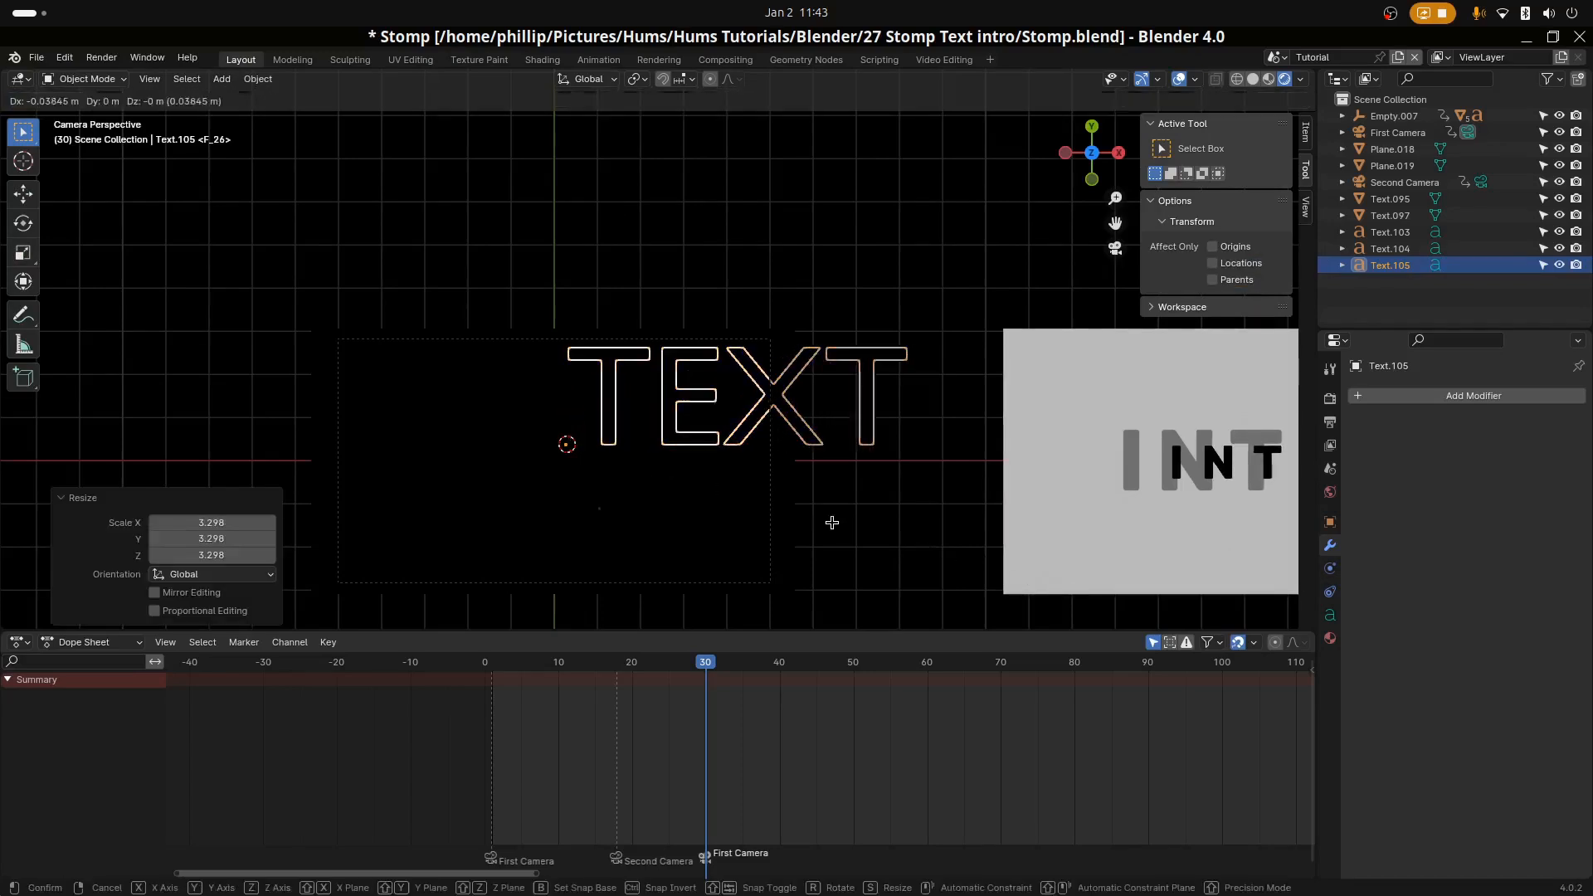
{"action": "left_click", "coordinate": [658, 533]}
{"action": "key", "text": "s"}
{"action": "left_click", "coordinate": [775, 566]}
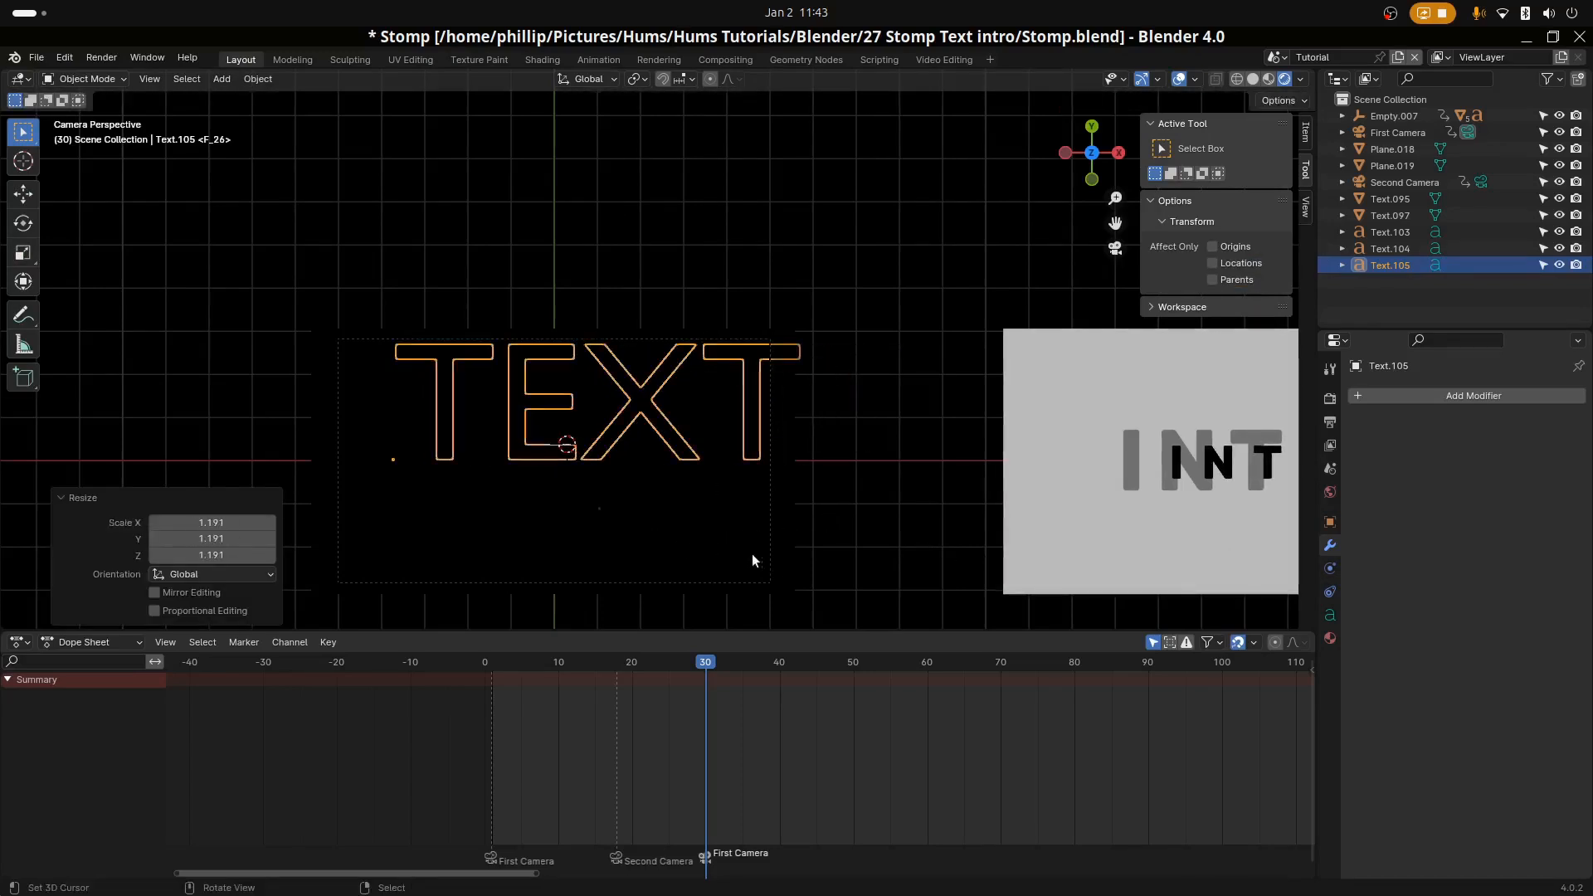
{"action": "key", "text": "g"}
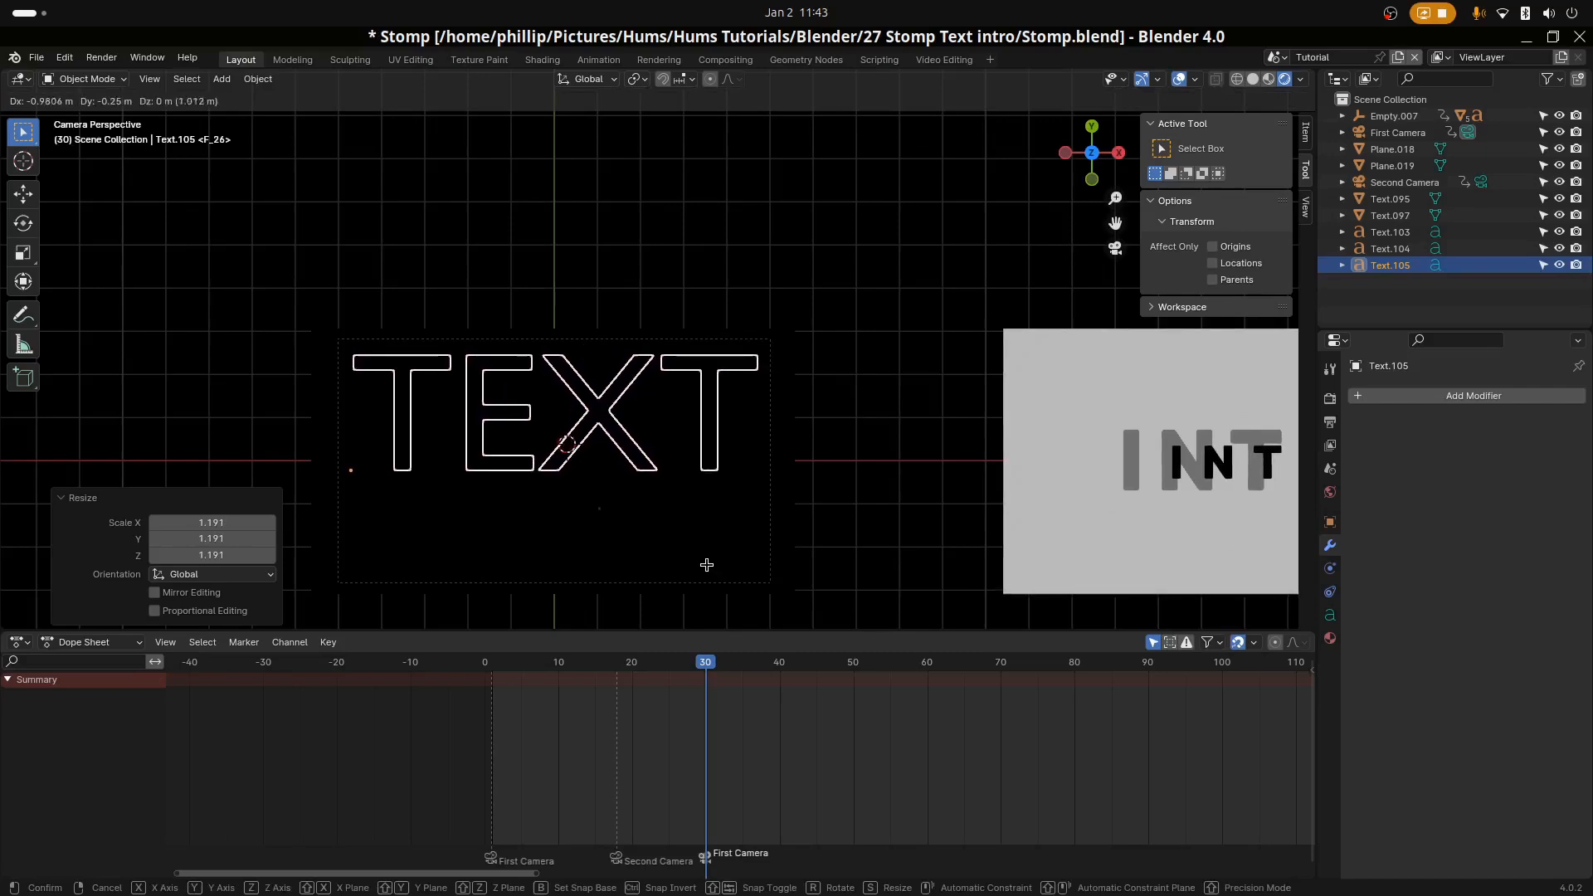
{"action": "left_click", "coordinate": [707, 565]}
Set the regular font of the TEXT object to Rubik Bold
{"action": "key", "text": "Tab"}
{"action": "key", "text": "ctrl+a"}
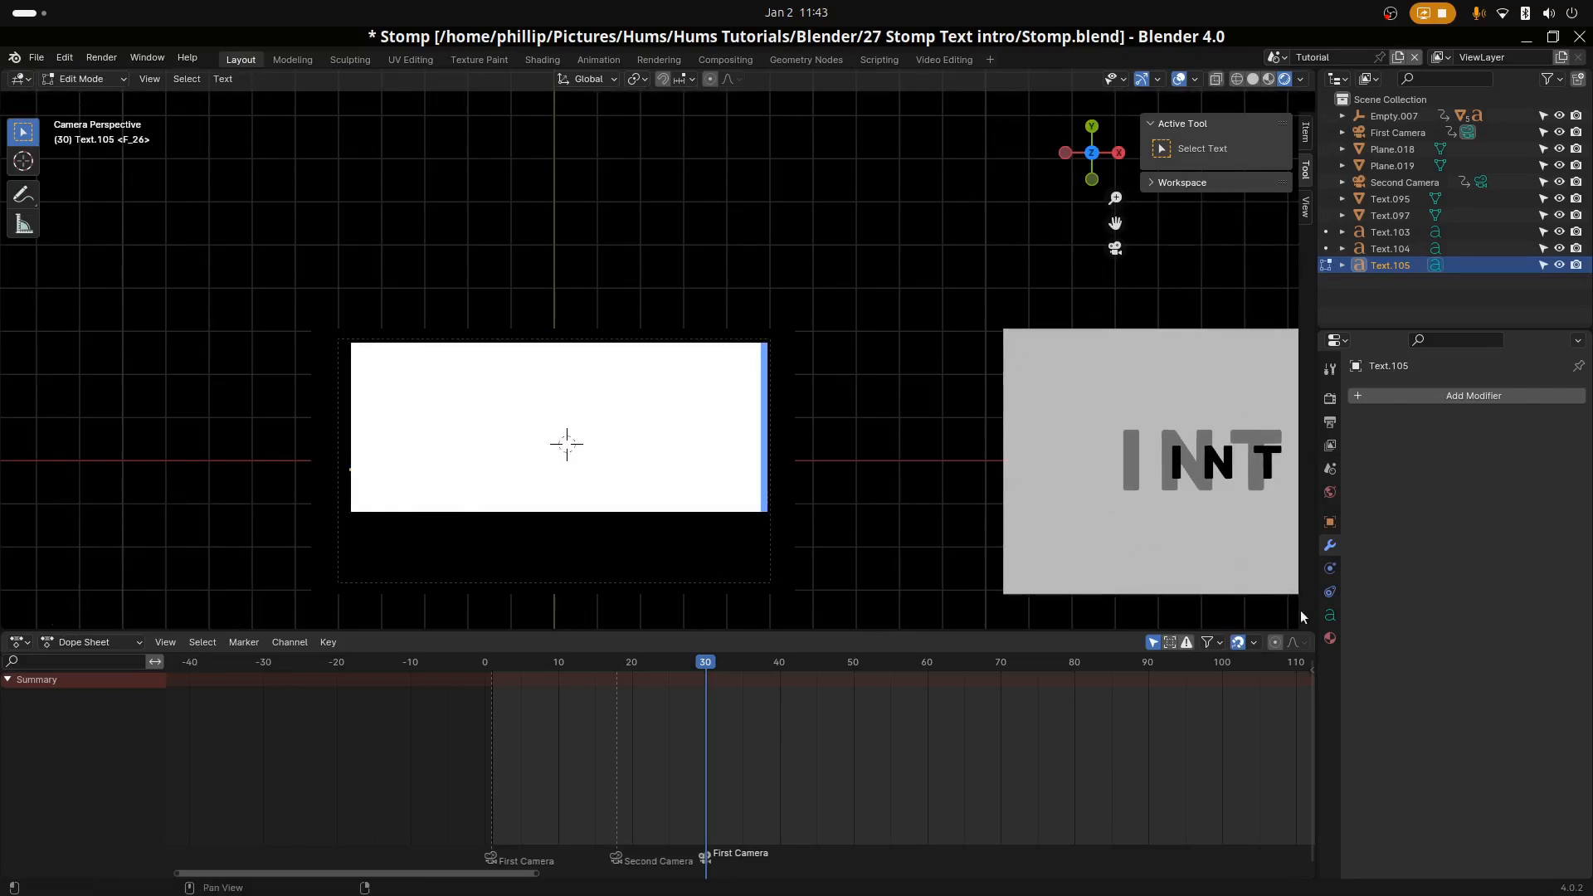
{"action": "left_click", "coordinate": [1330, 614]}
{"action": "left_click", "coordinate": [1429, 615]}
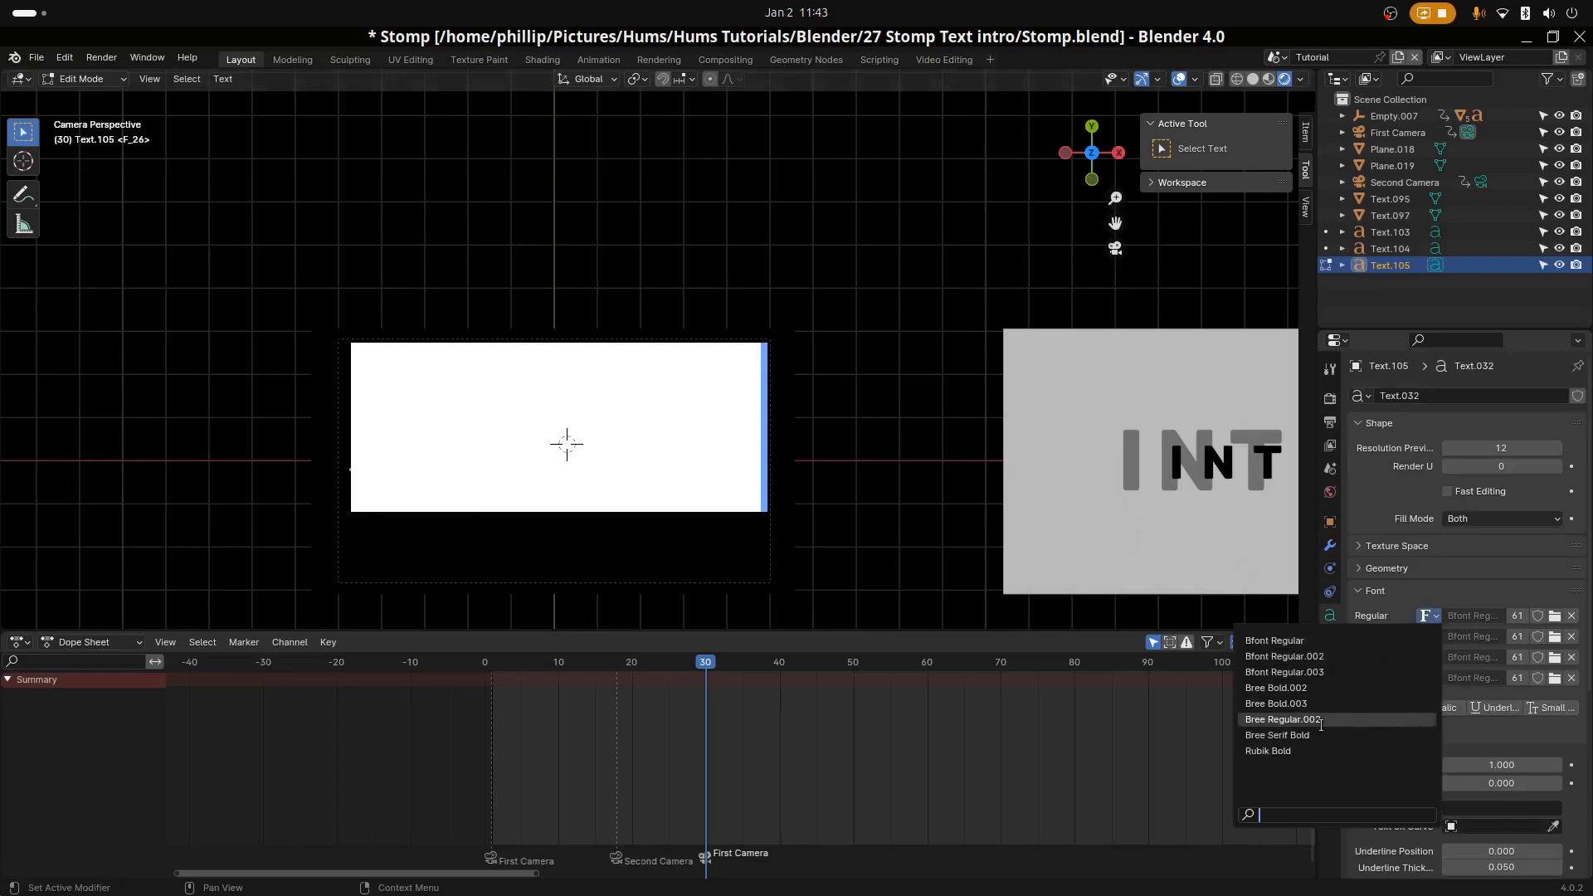
{"action": "left_click", "coordinate": [1320, 750]}
Give the TEXT object a new material with an Emission surface and return to Object Mode
{"action": "left_click", "coordinate": [1331, 640]}
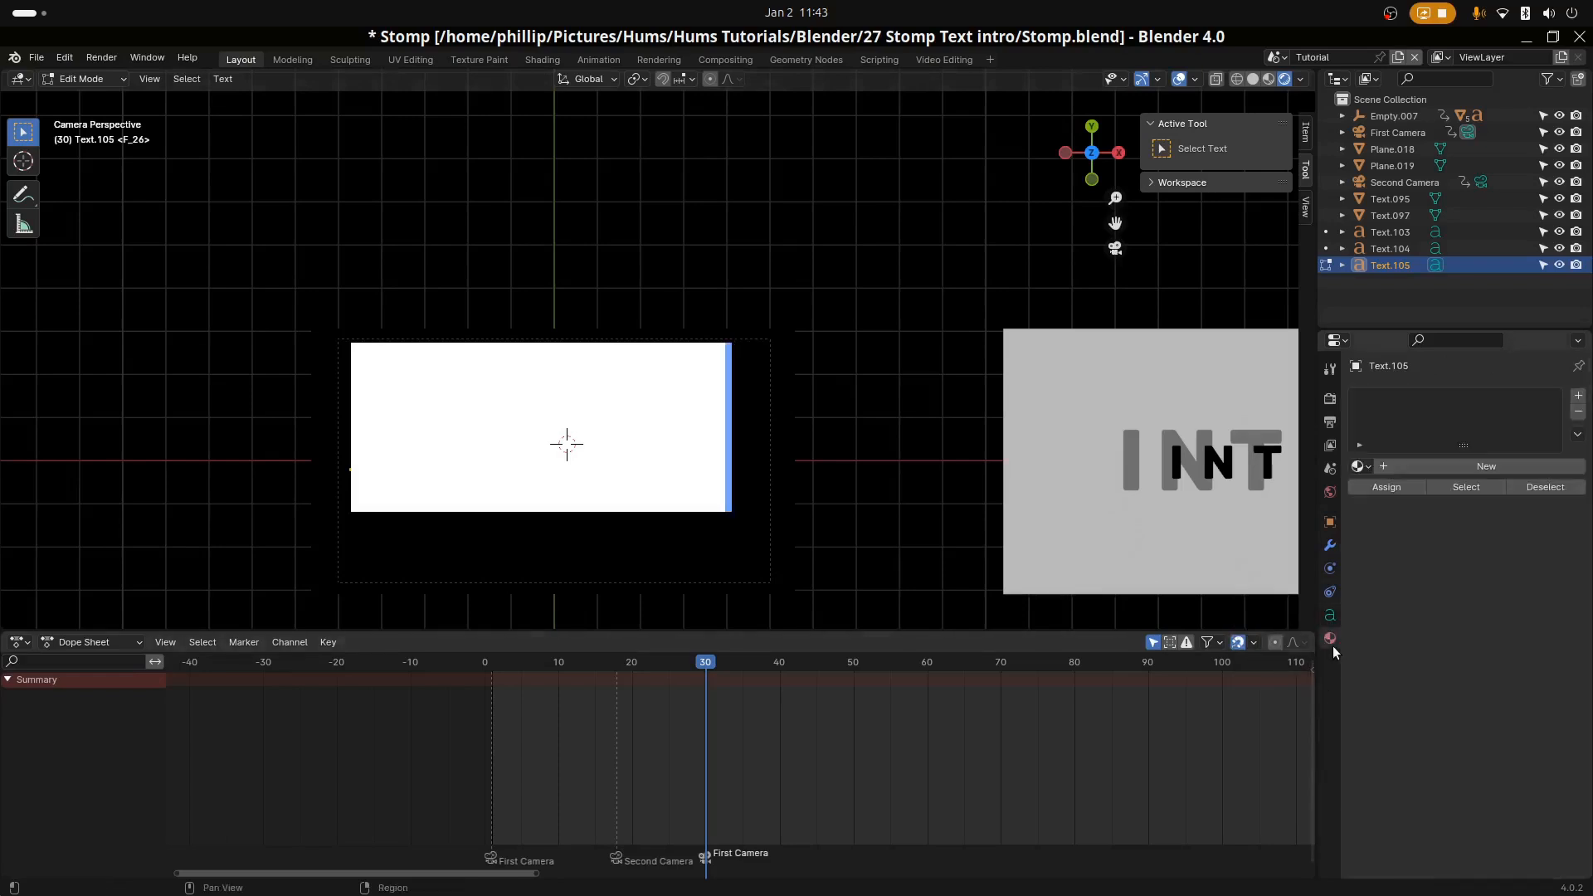
{"action": "left_click", "coordinate": [1421, 469]}
{"action": "left_click", "coordinate": [1472, 586]}
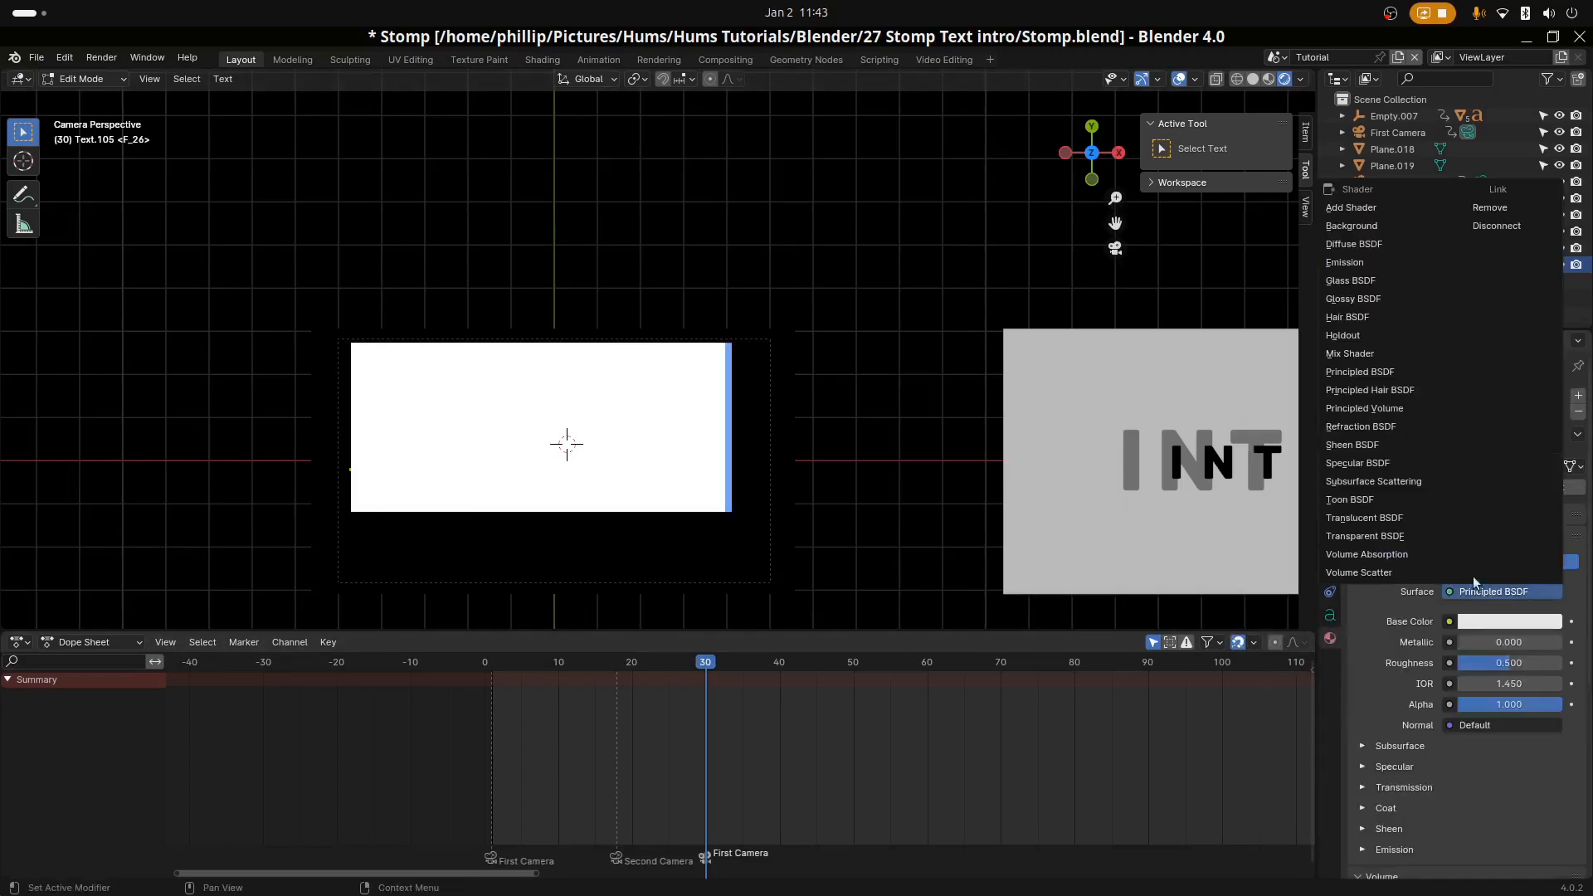
{"action": "left_click", "coordinate": [1400, 266]}
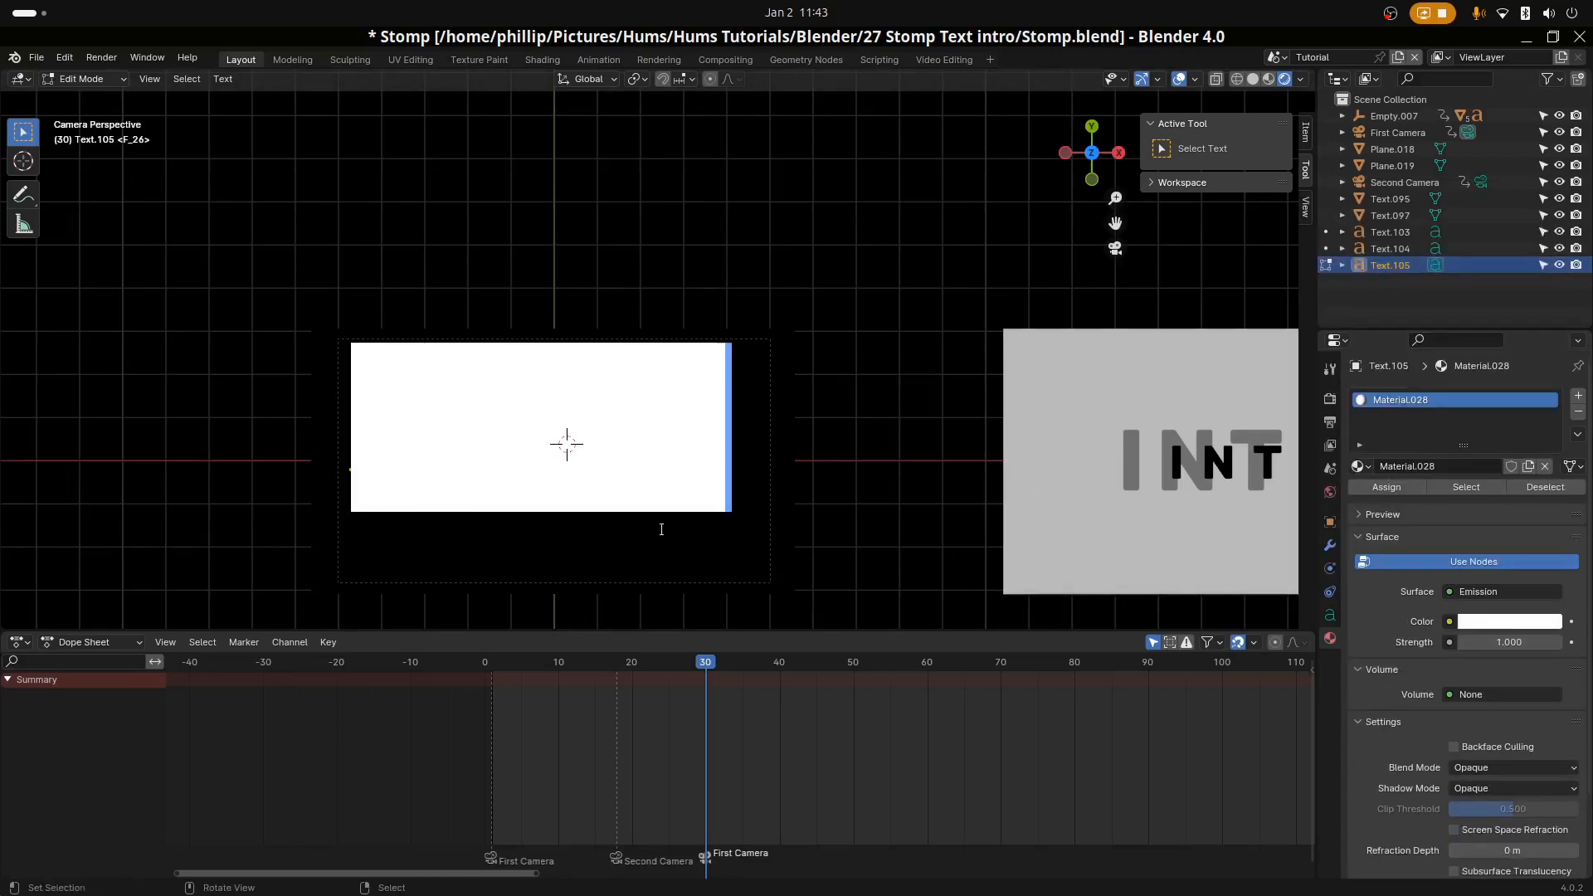
{"action": "key", "text": "Tab"}
Nudge and slightly enlarge the bold TEXT so it spans the width of the camera frame's upper half
{"action": "key", "text": "g"}
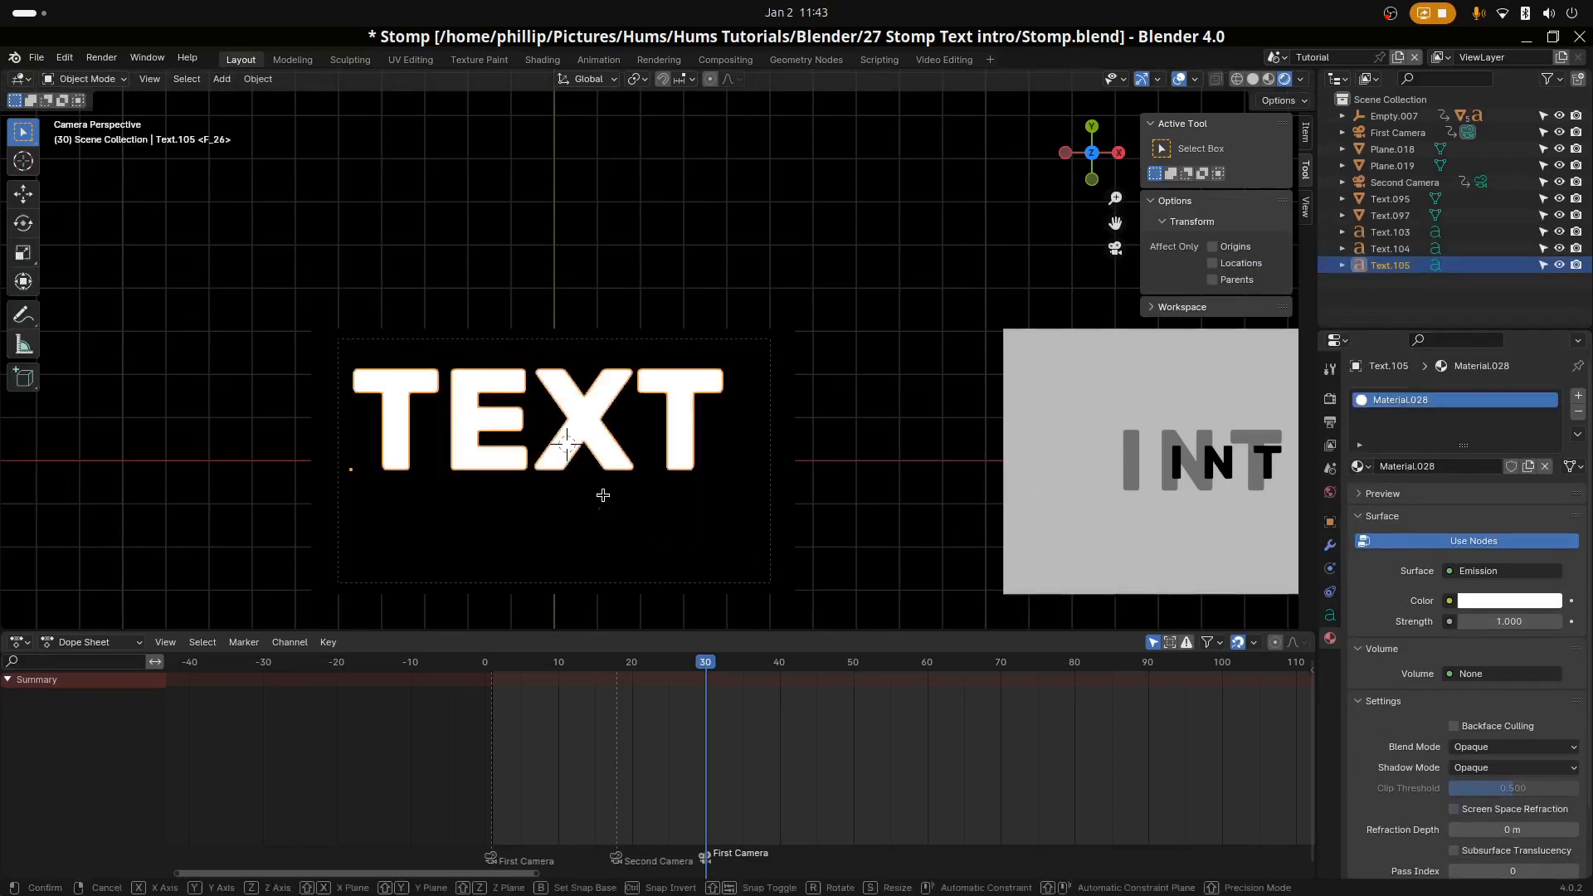
{"action": "left_click", "coordinate": [620, 494]}
{"action": "key", "text": "s"}
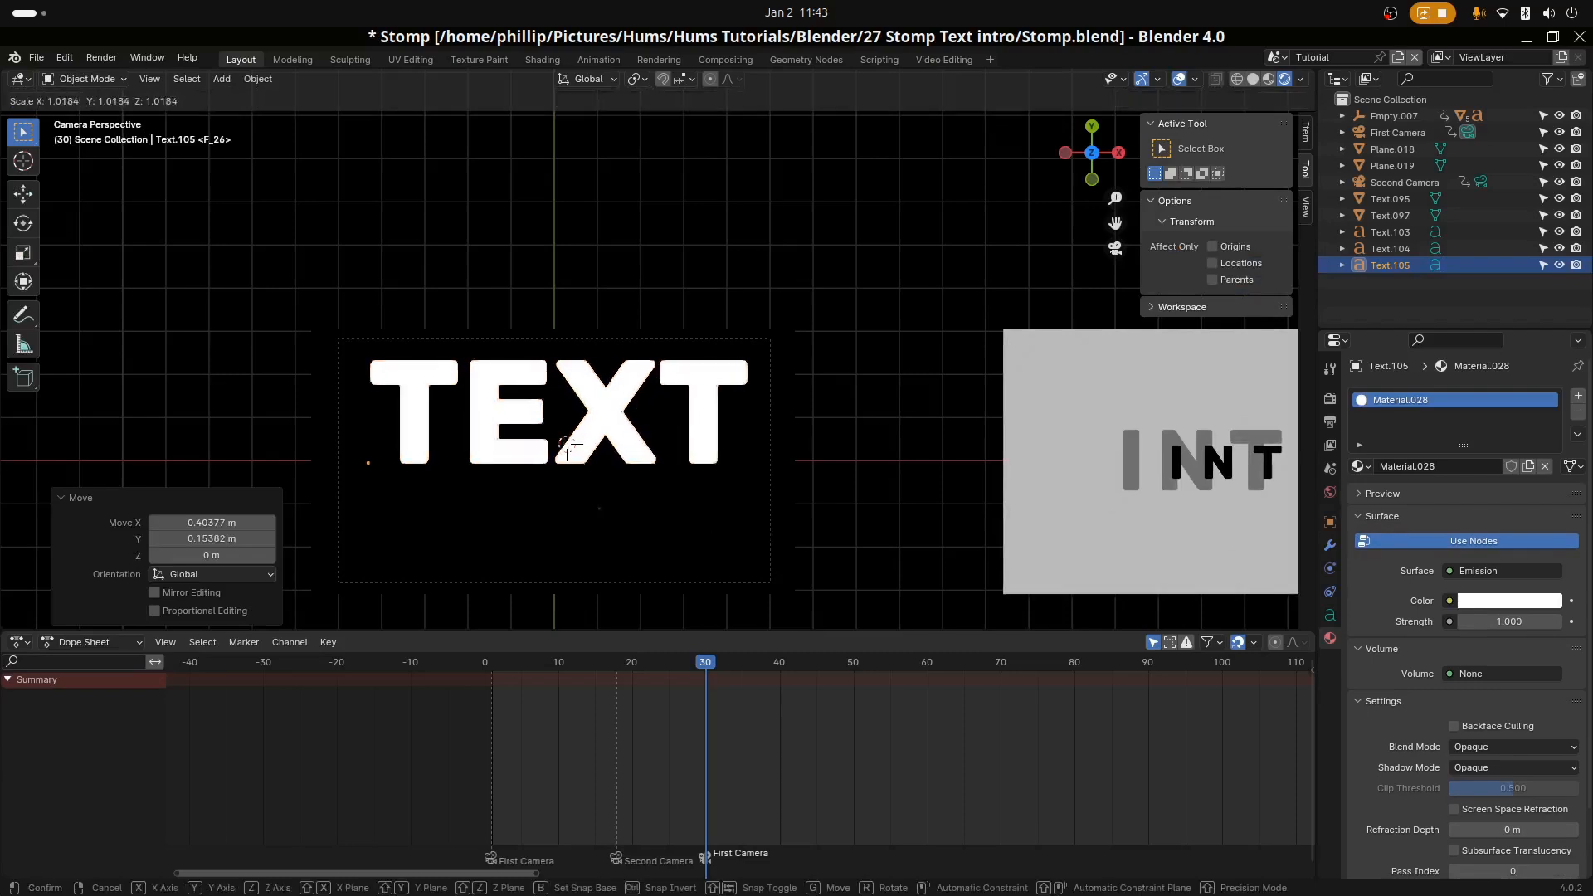
{"action": "left_click", "coordinate": [789, 550]}
{"action": "key", "text": "g"}
{"action": "left_click", "coordinate": [745, 540]}
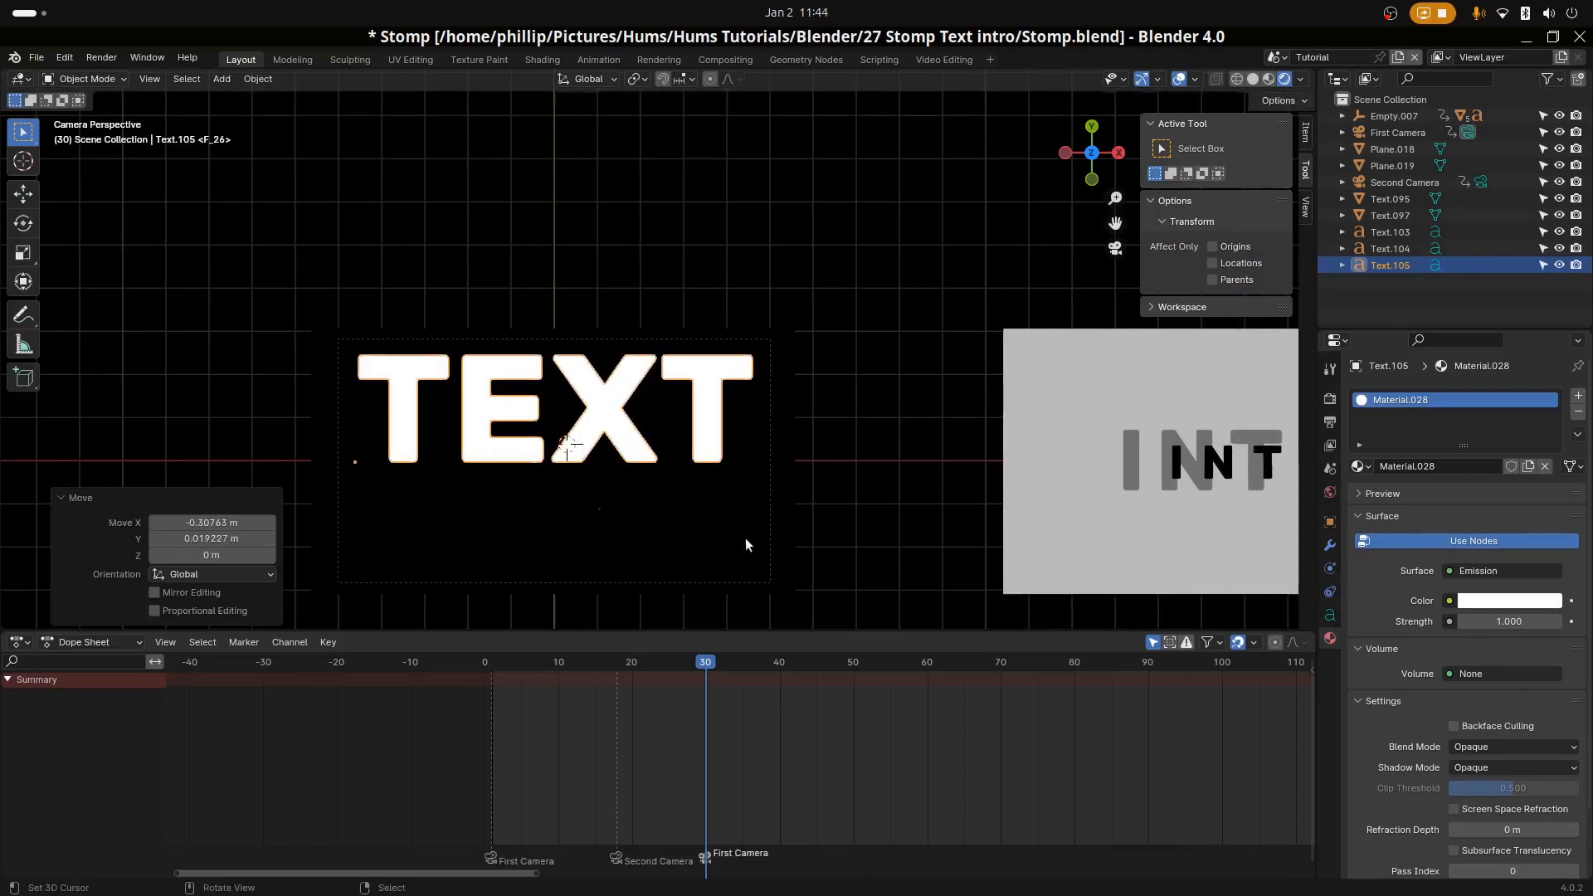
{"action": "key", "text": "s"}
{"action": "left_click", "coordinate": [786, 556]}
{"action": "key", "text": "g"}
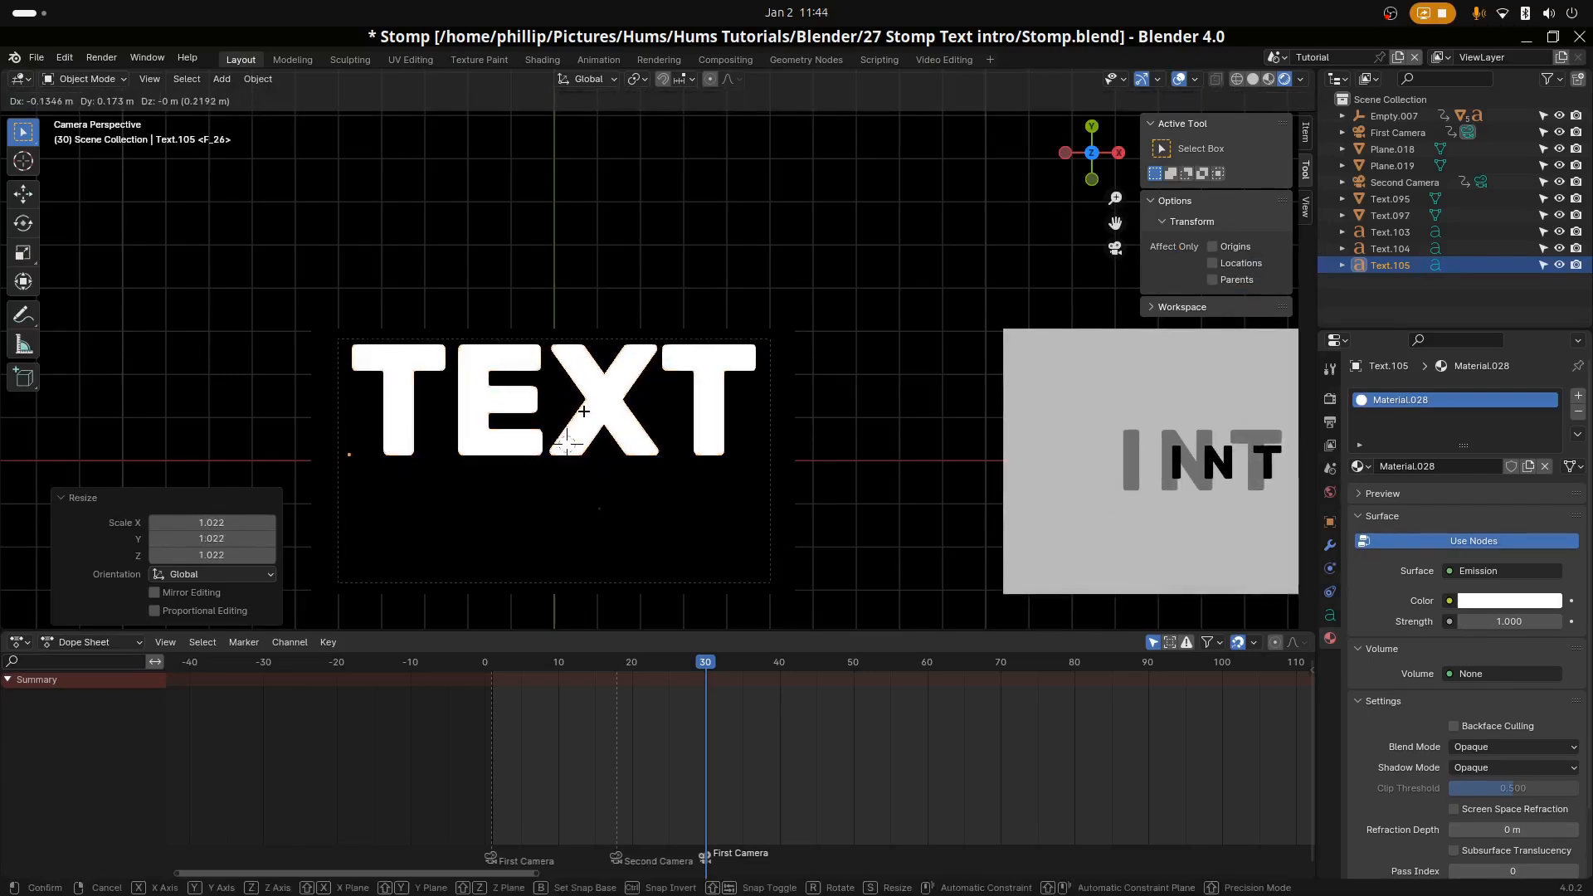
{"action": "left_click", "coordinate": [610, 419]}
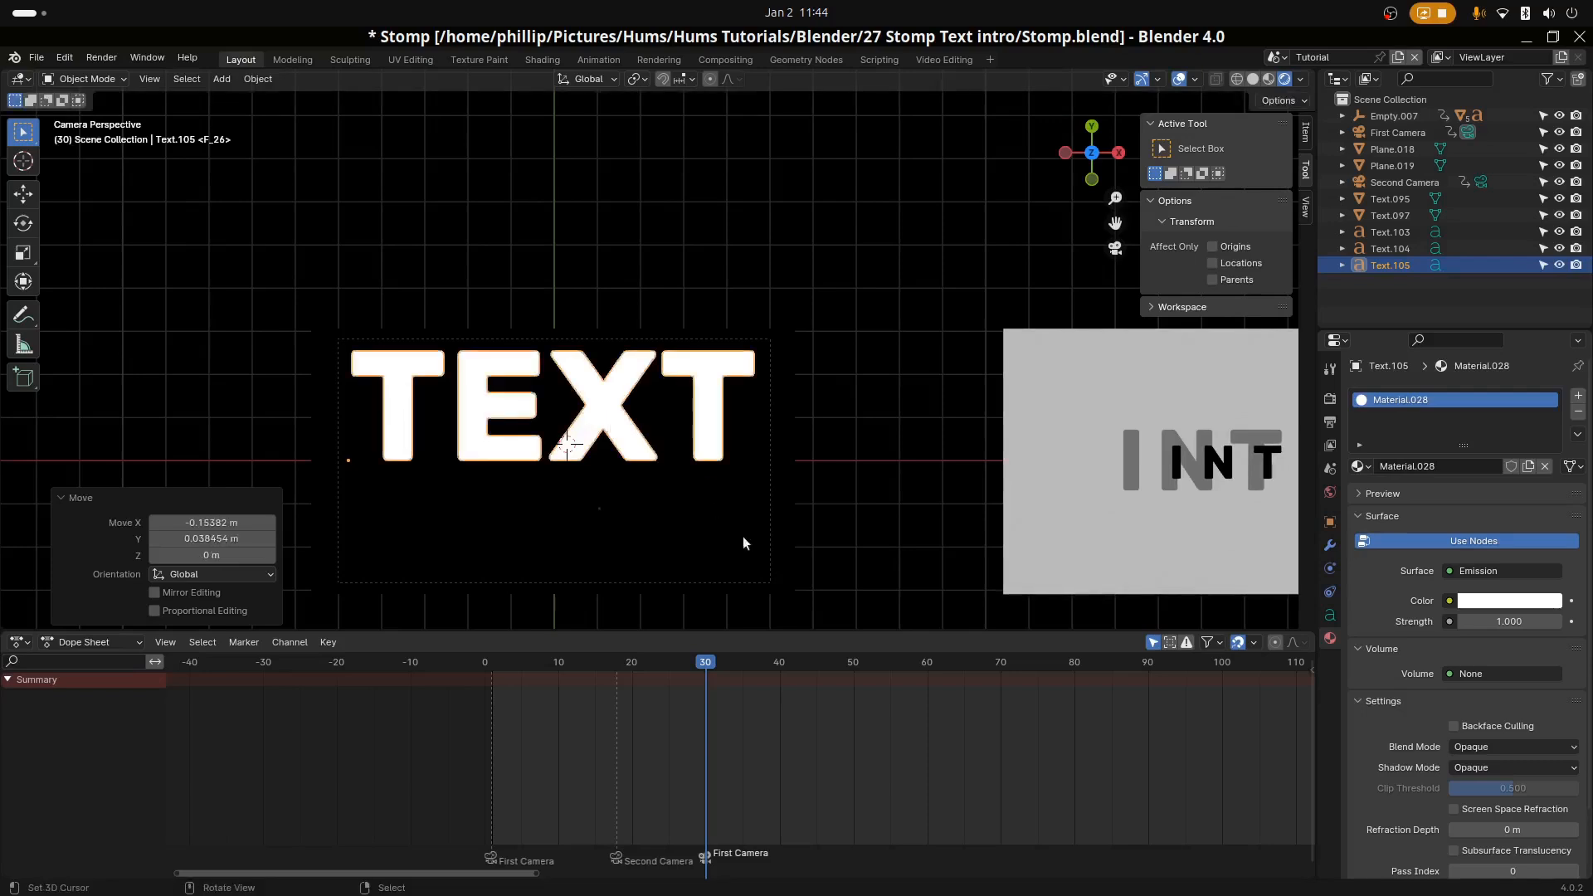
Turn off Scene Lights and Scene World in the viewport shading options
{"action": "left_click", "coordinate": [1300, 79]}
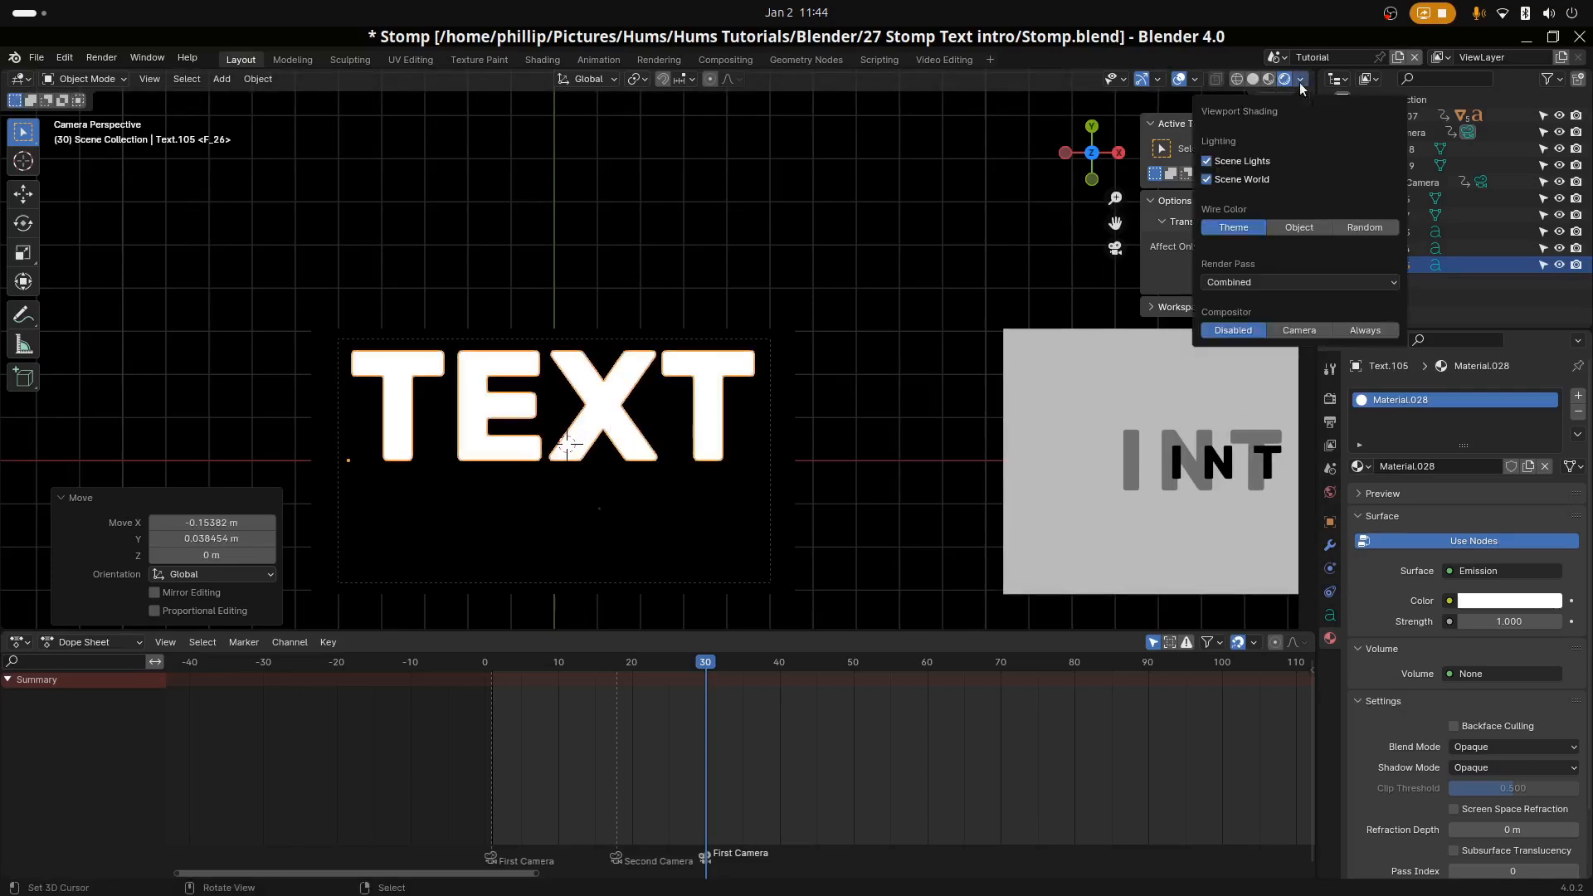
{"action": "left_click", "coordinate": [1237, 160]}
{"action": "left_click", "coordinate": [1231, 180]}
Convert the TEXT object to a mesh
{"action": "scroll", "coordinate": [595, 470], "scroll_direction": "up", "scroll_amount": 4}
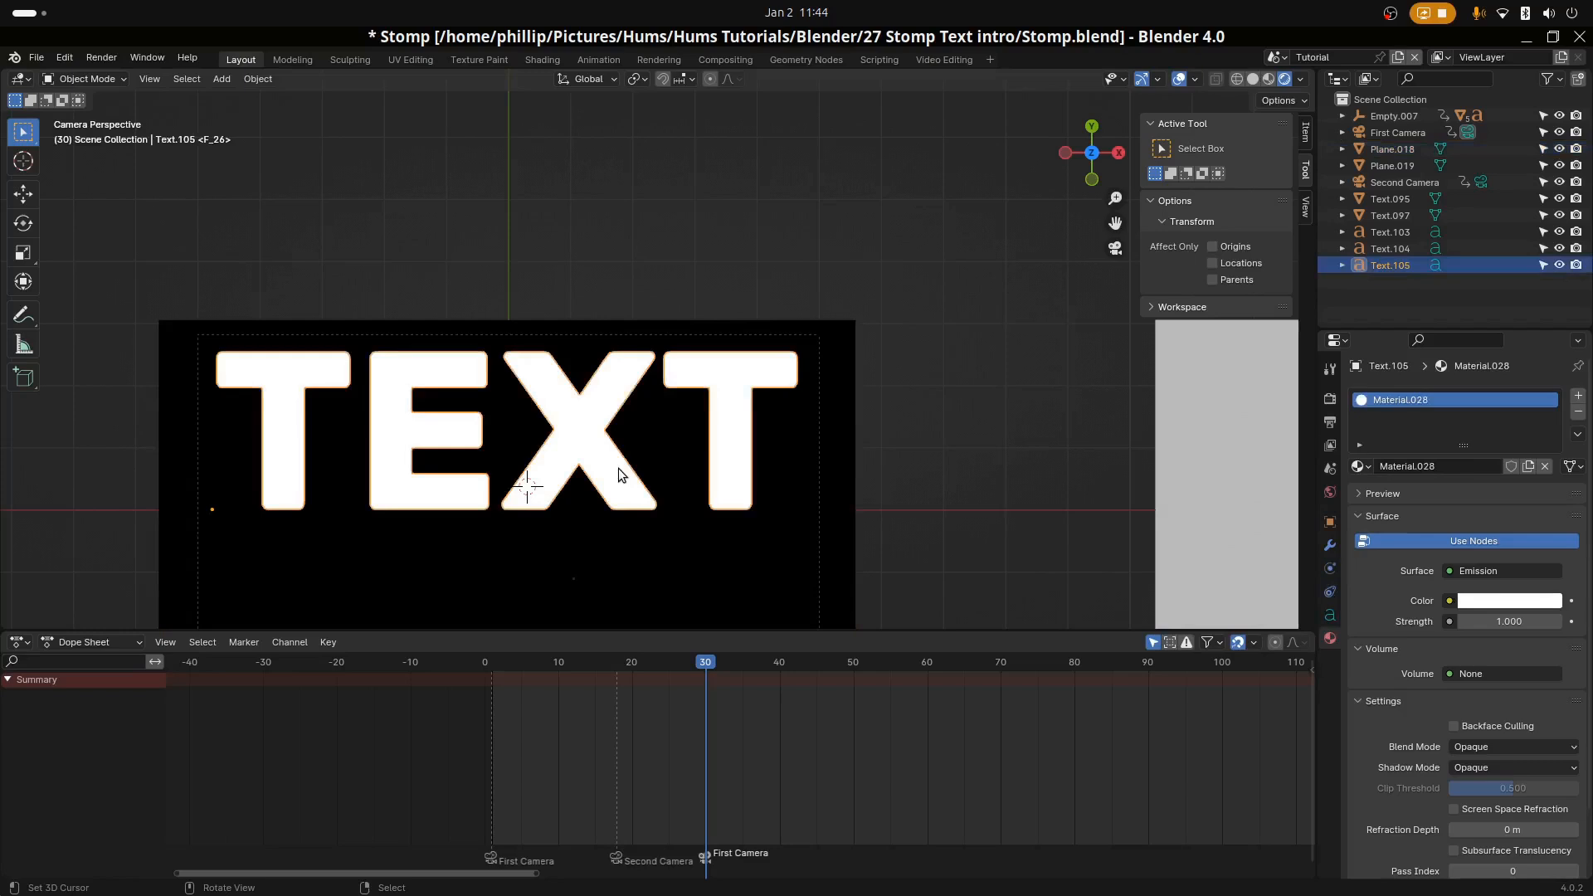
{"action": "key", "text": "F3"}
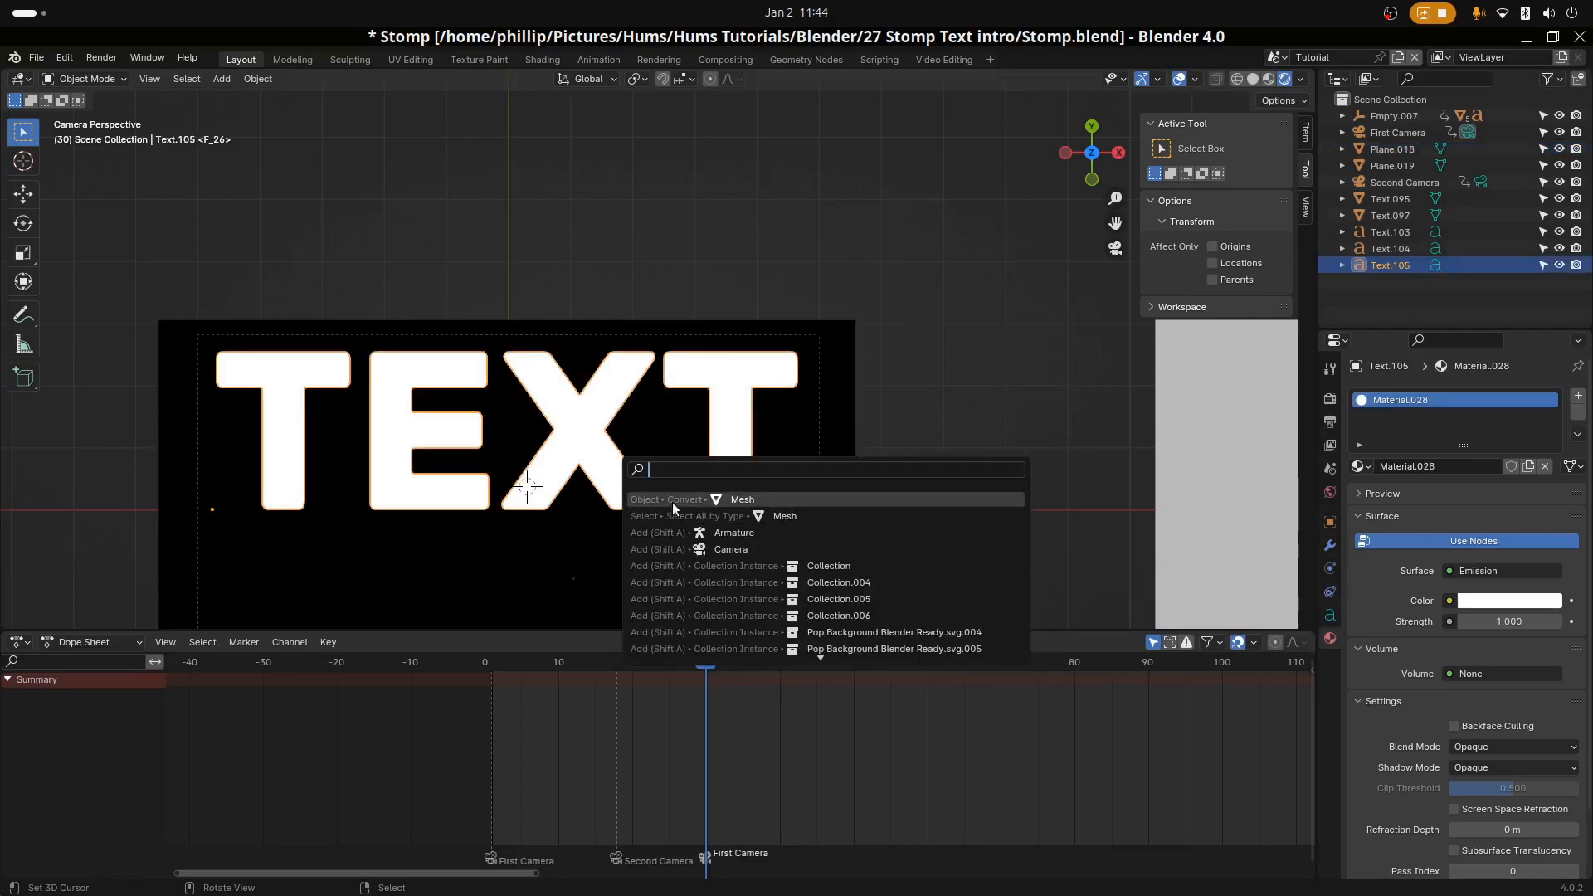
{"action": "left_click", "coordinate": [672, 501]}
Clean up the TEXT mesh by applying Limited Dissolve to all of its geometry in Edit Mode
{"action": "key", "text": "Tab"}
{"action": "key", "text": "a"}
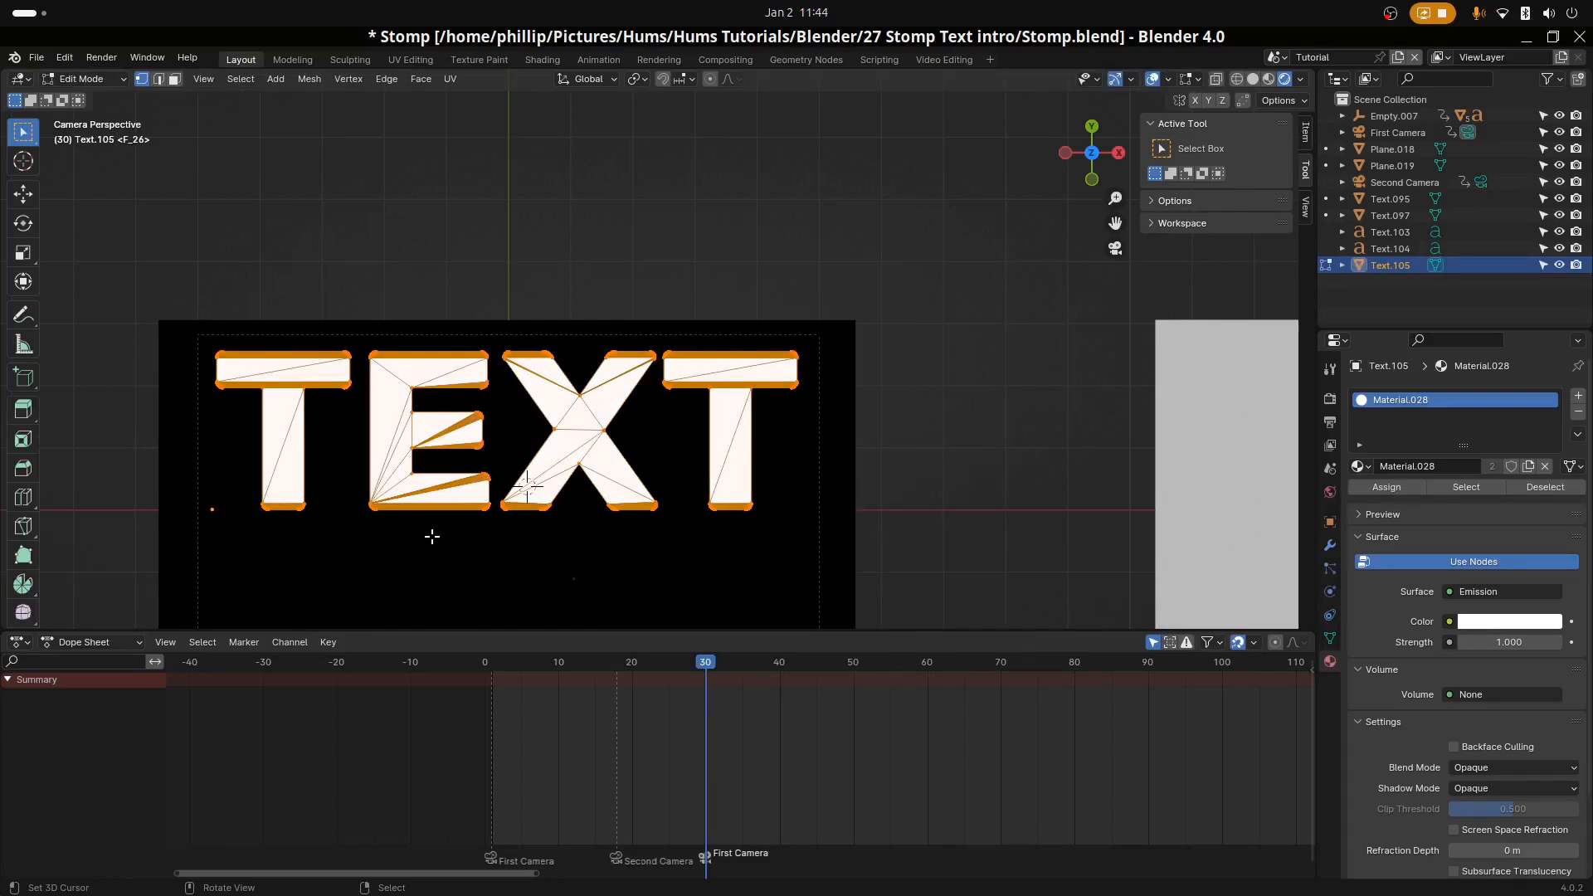
{"action": "key", "text": "x"}
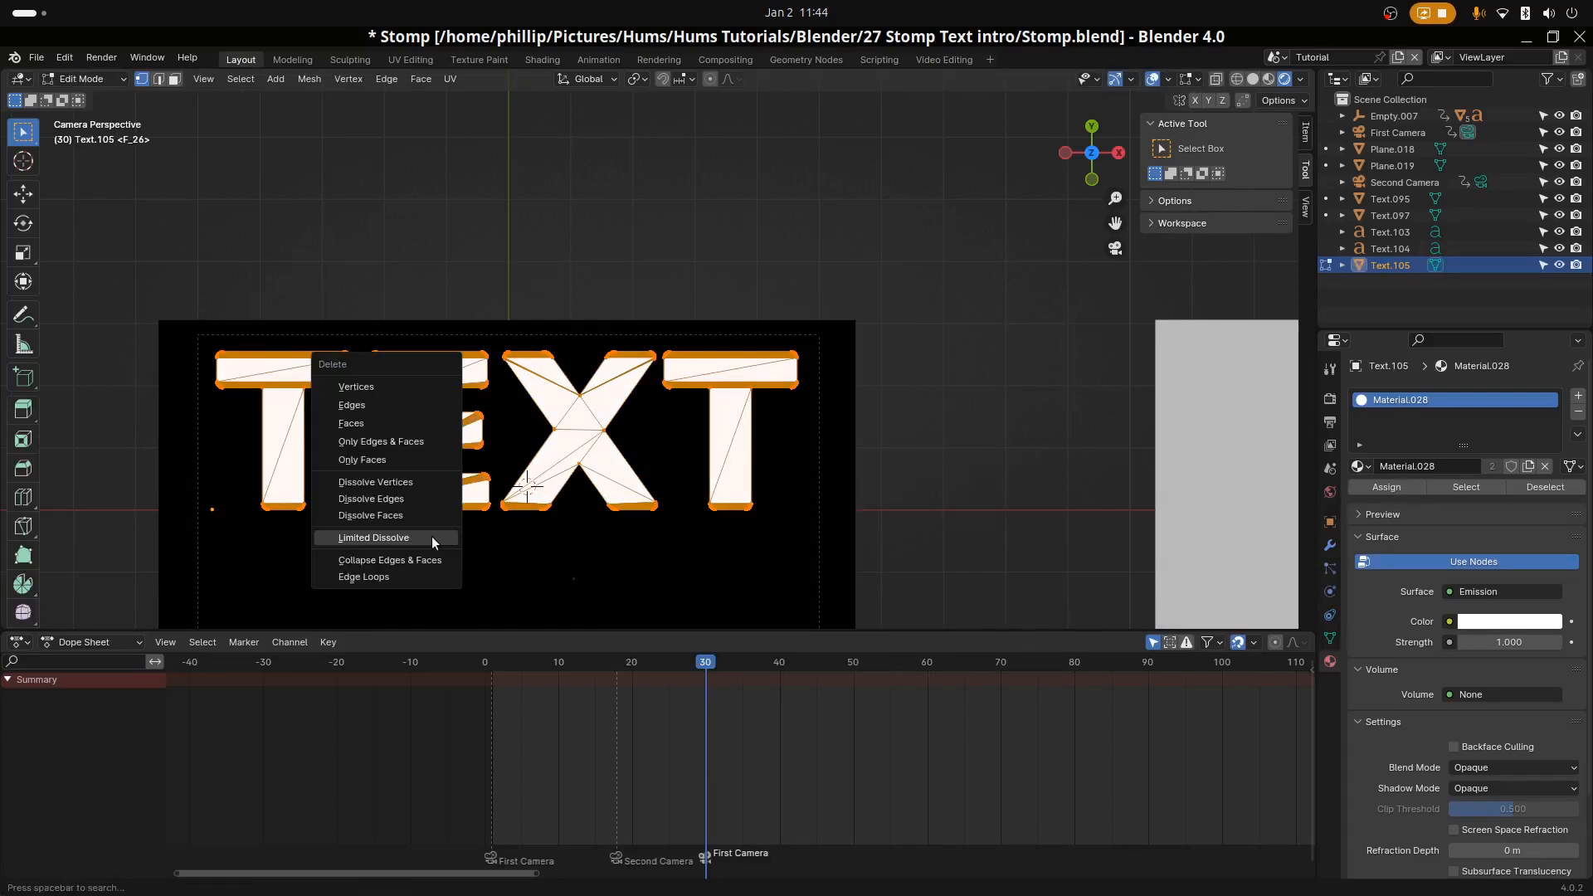
{"action": "left_click", "coordinate": [414, 536]}
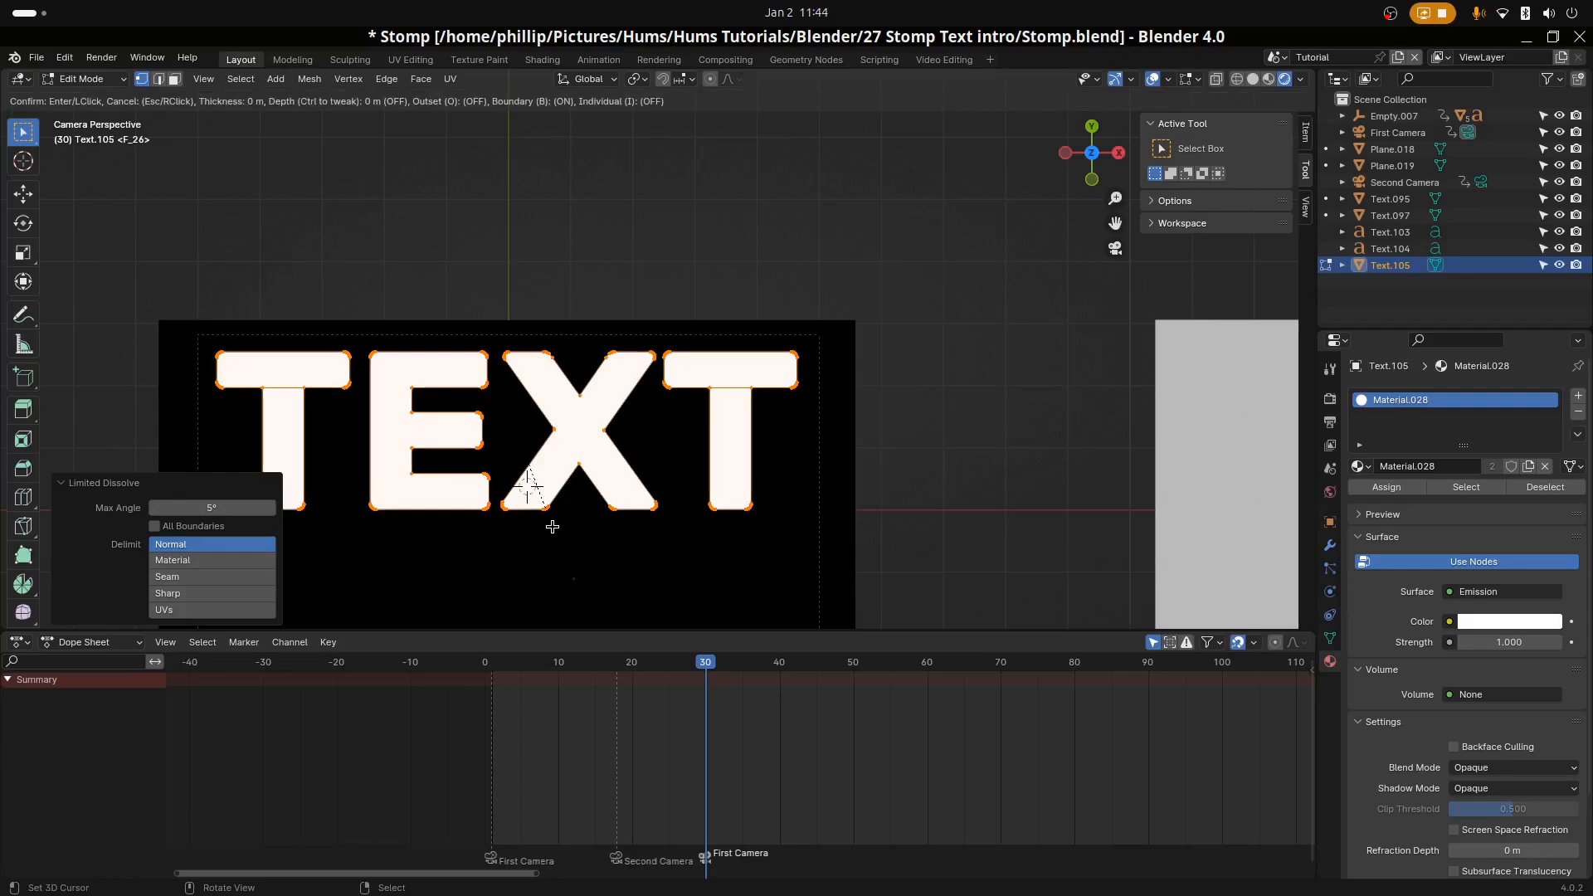
Inset all faces of the TEXT mesh by about 0.0167 m
{"action": "key", "text": "alt+a"}
{"action": "key", "text": "a"}
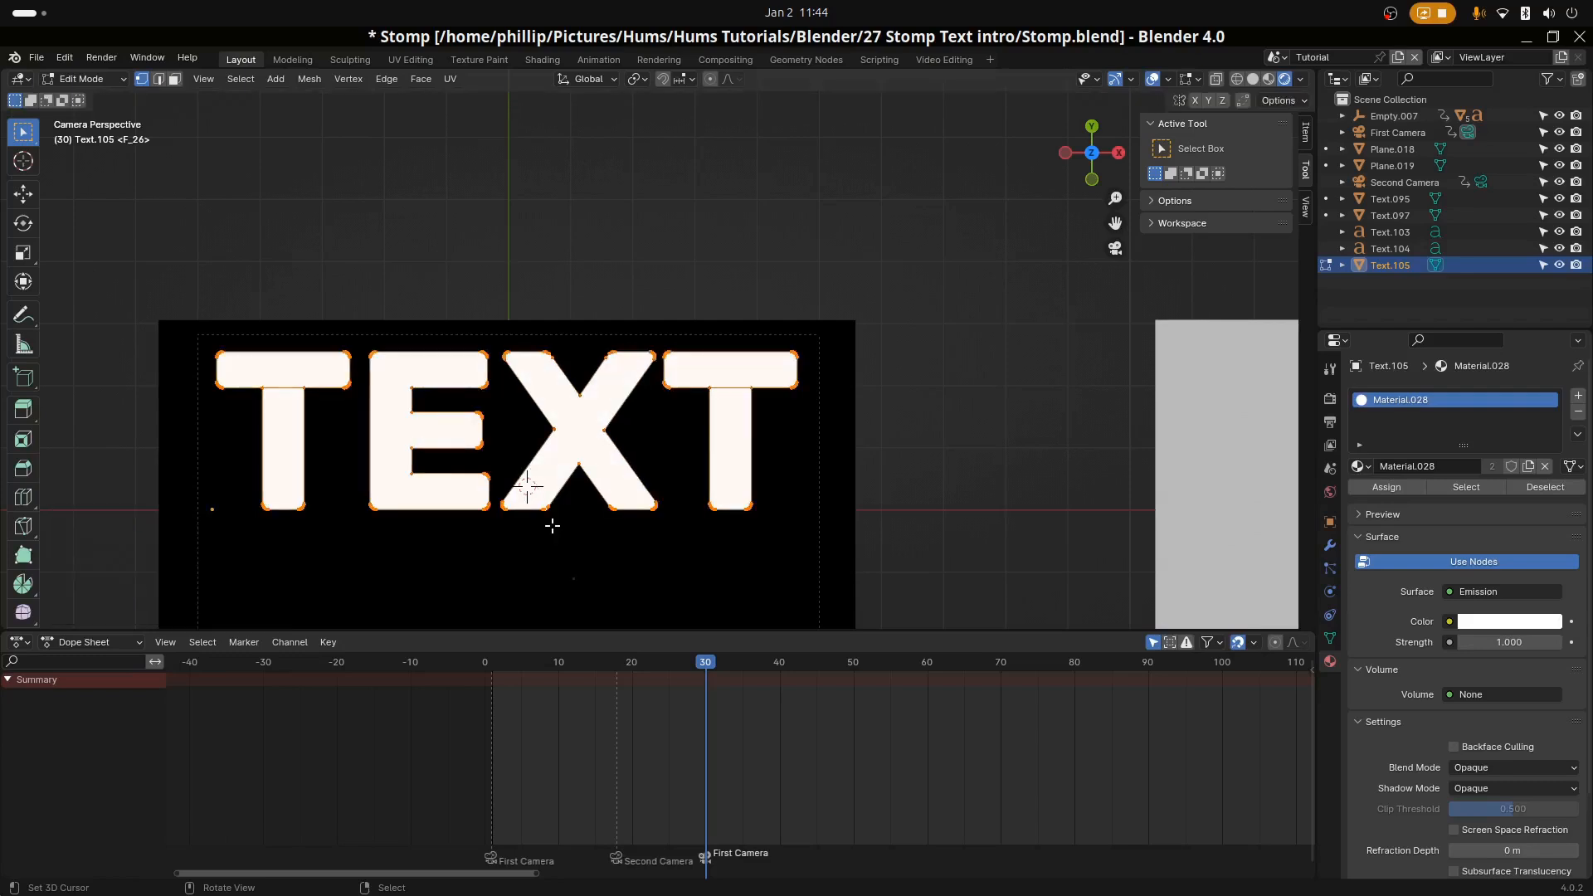
{"action": "key", "text": "i"}
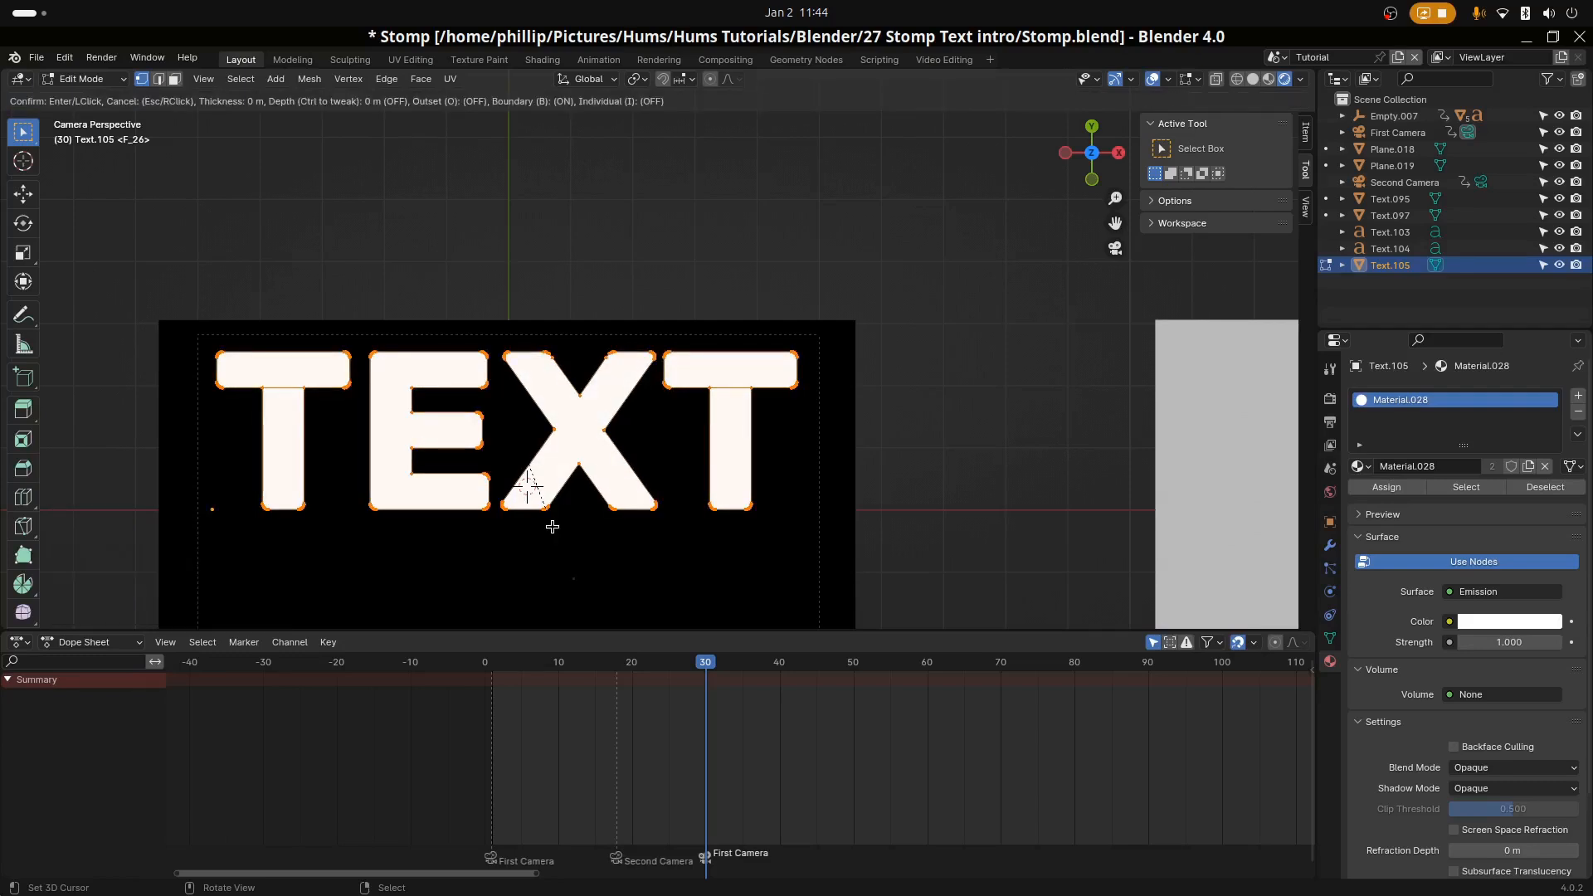
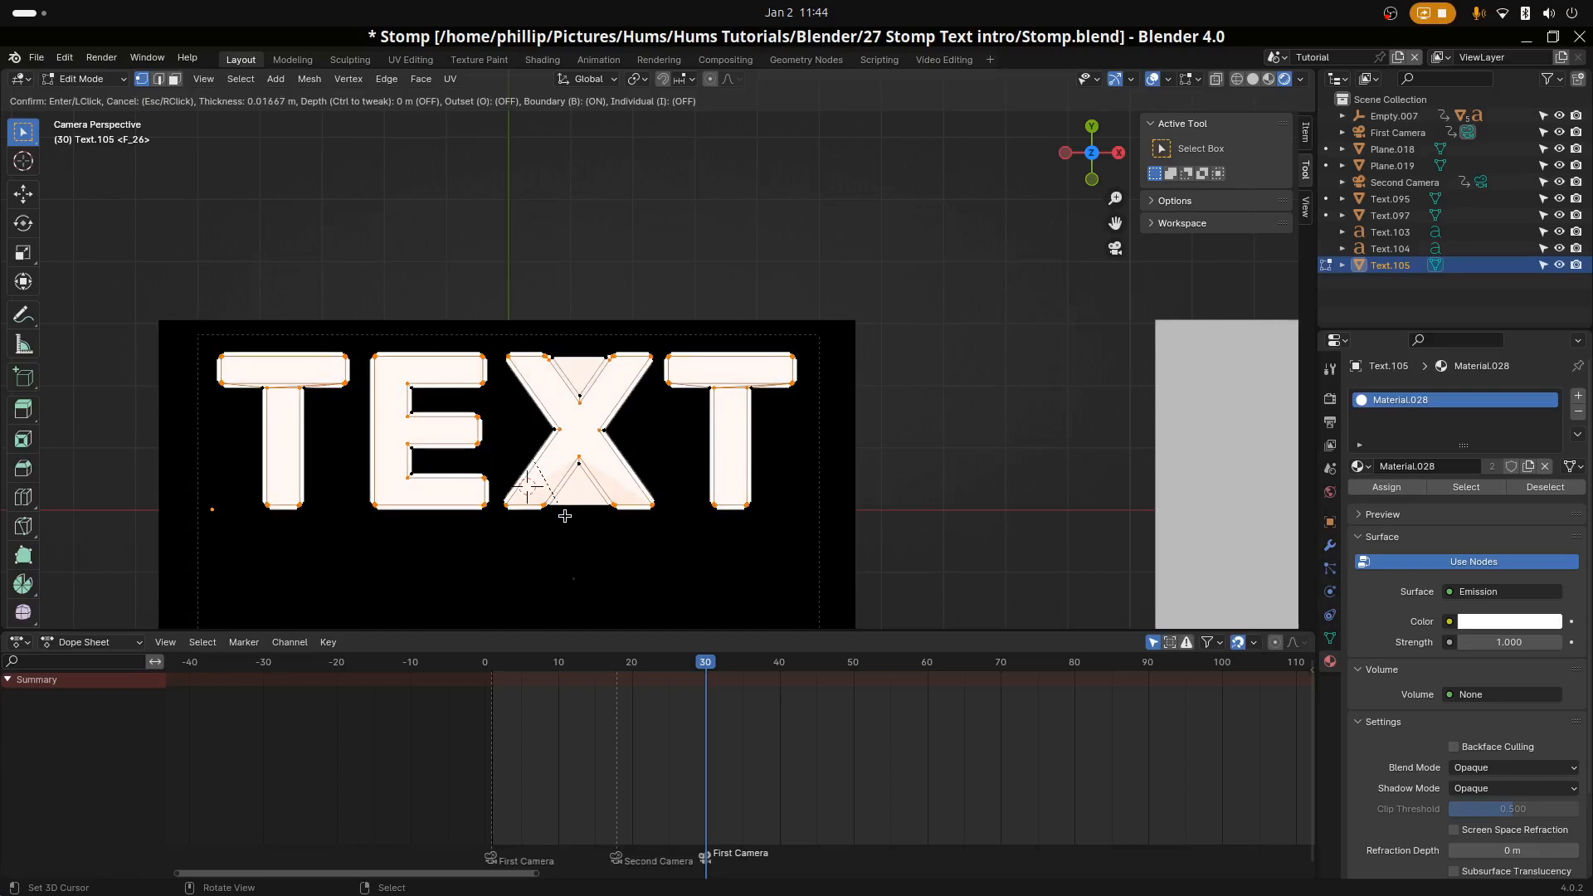
{"action": "left_click", "coordinate": [565, 516]}
Examine the inset geometry up close around the letters X and T, then across the whole word
{"action": "scroll", "coordinate": [572, 515], "scroll_direction": "up", "scroll_amount": 7}
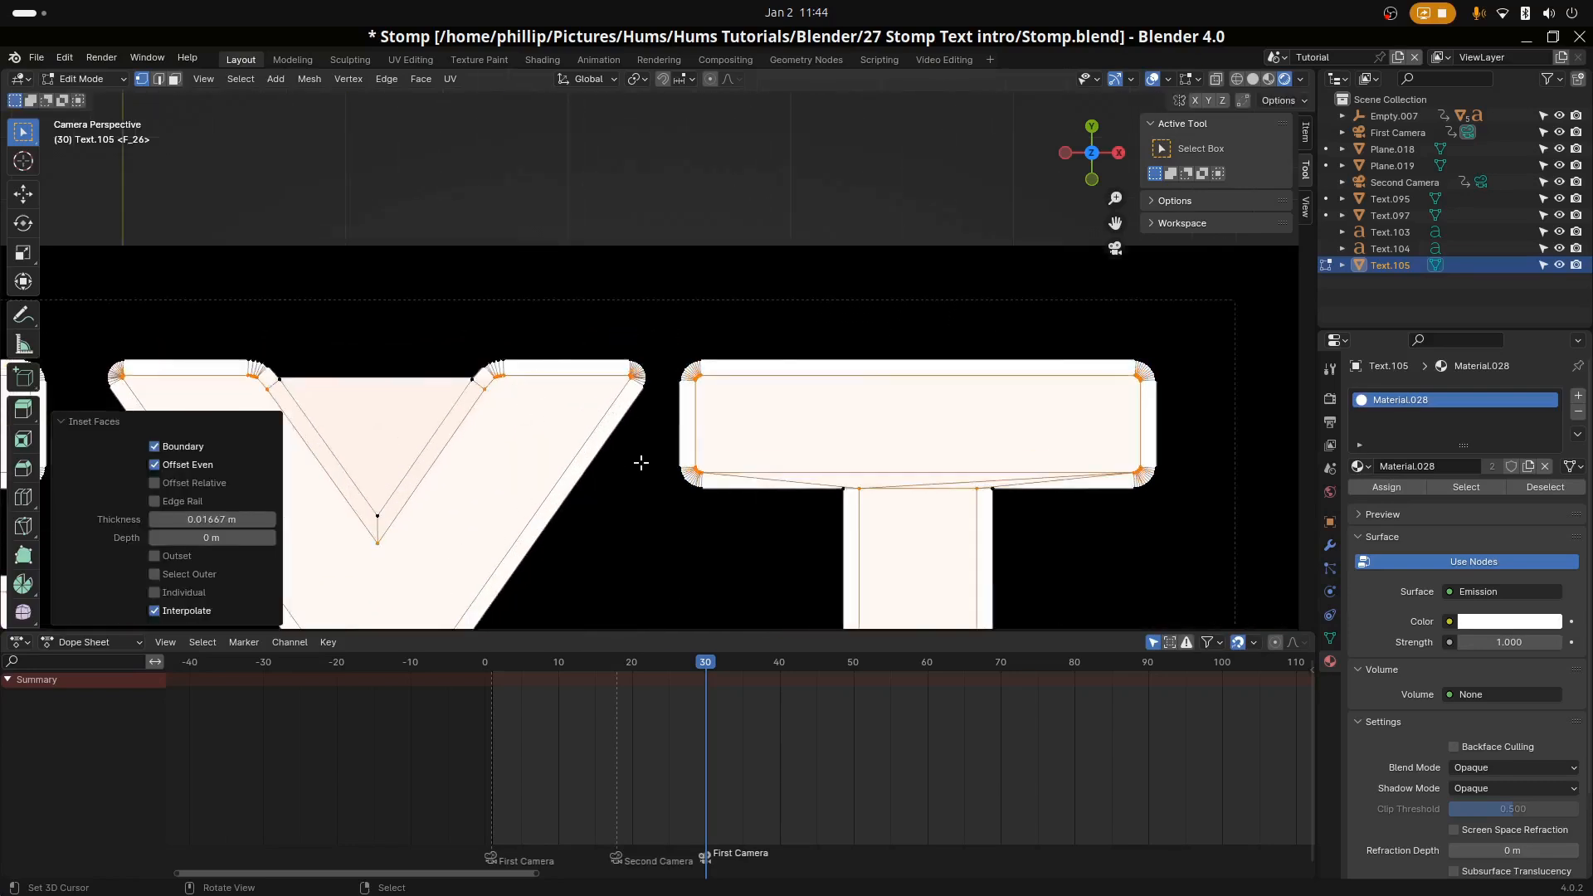
{"action": "scroll", "coordinate": [644, 463], "scroll_direction": "down", "scroll_amount": 5}
{"action": "scroll", "coordinate": [615, 504], "scroll_direction": "up", "scroll_amount": 2}
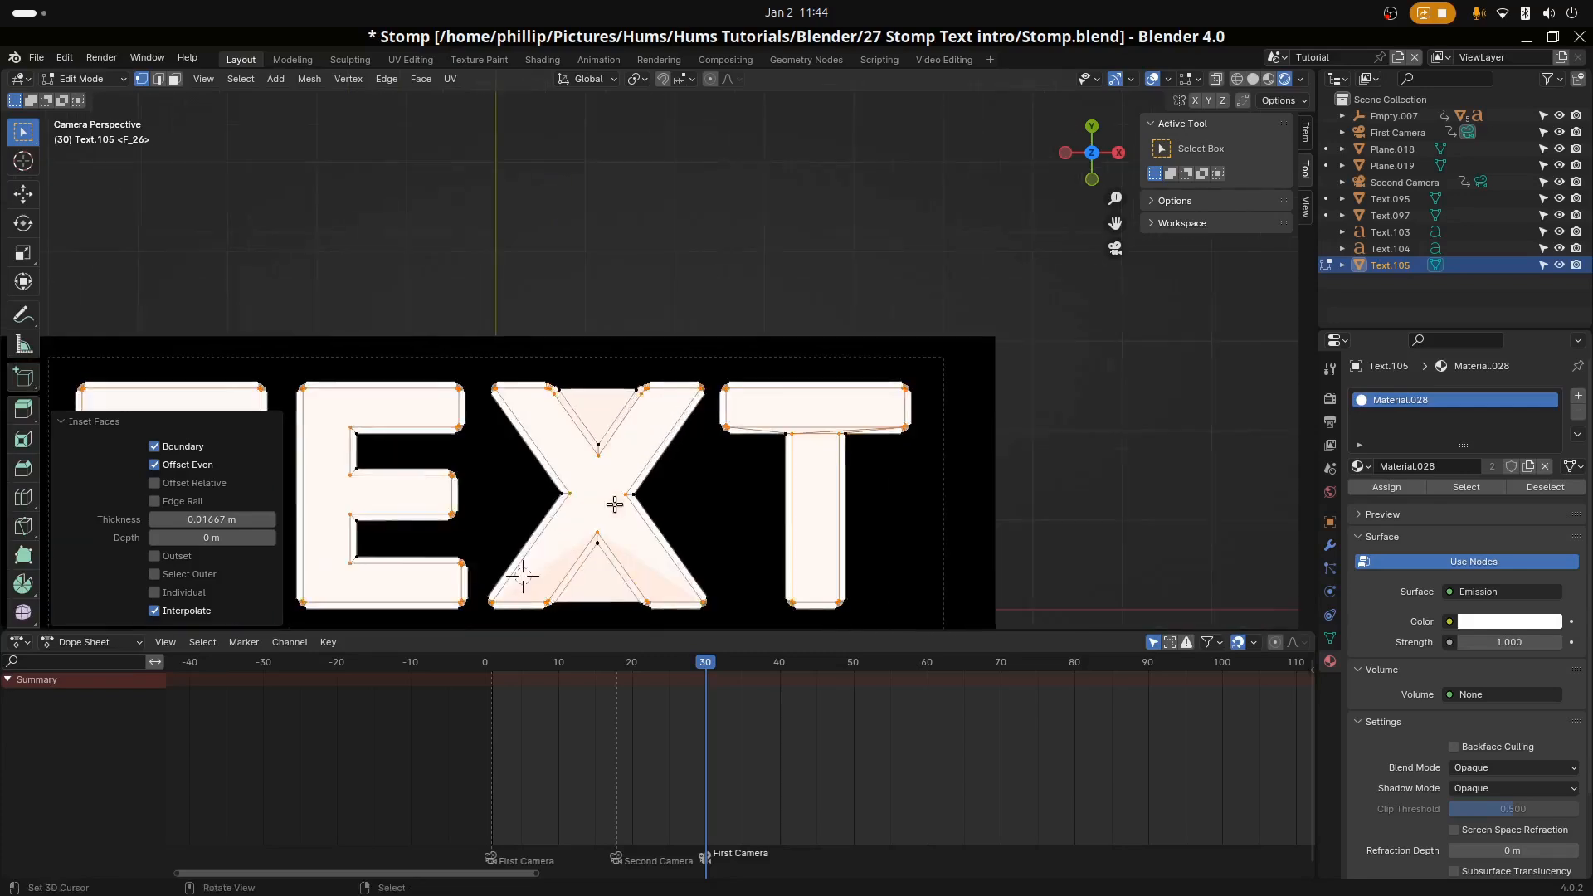
{"action": "scroll", "coordinate": [614, 504], "scroll_direction": "up", "scroll_amount": 5}
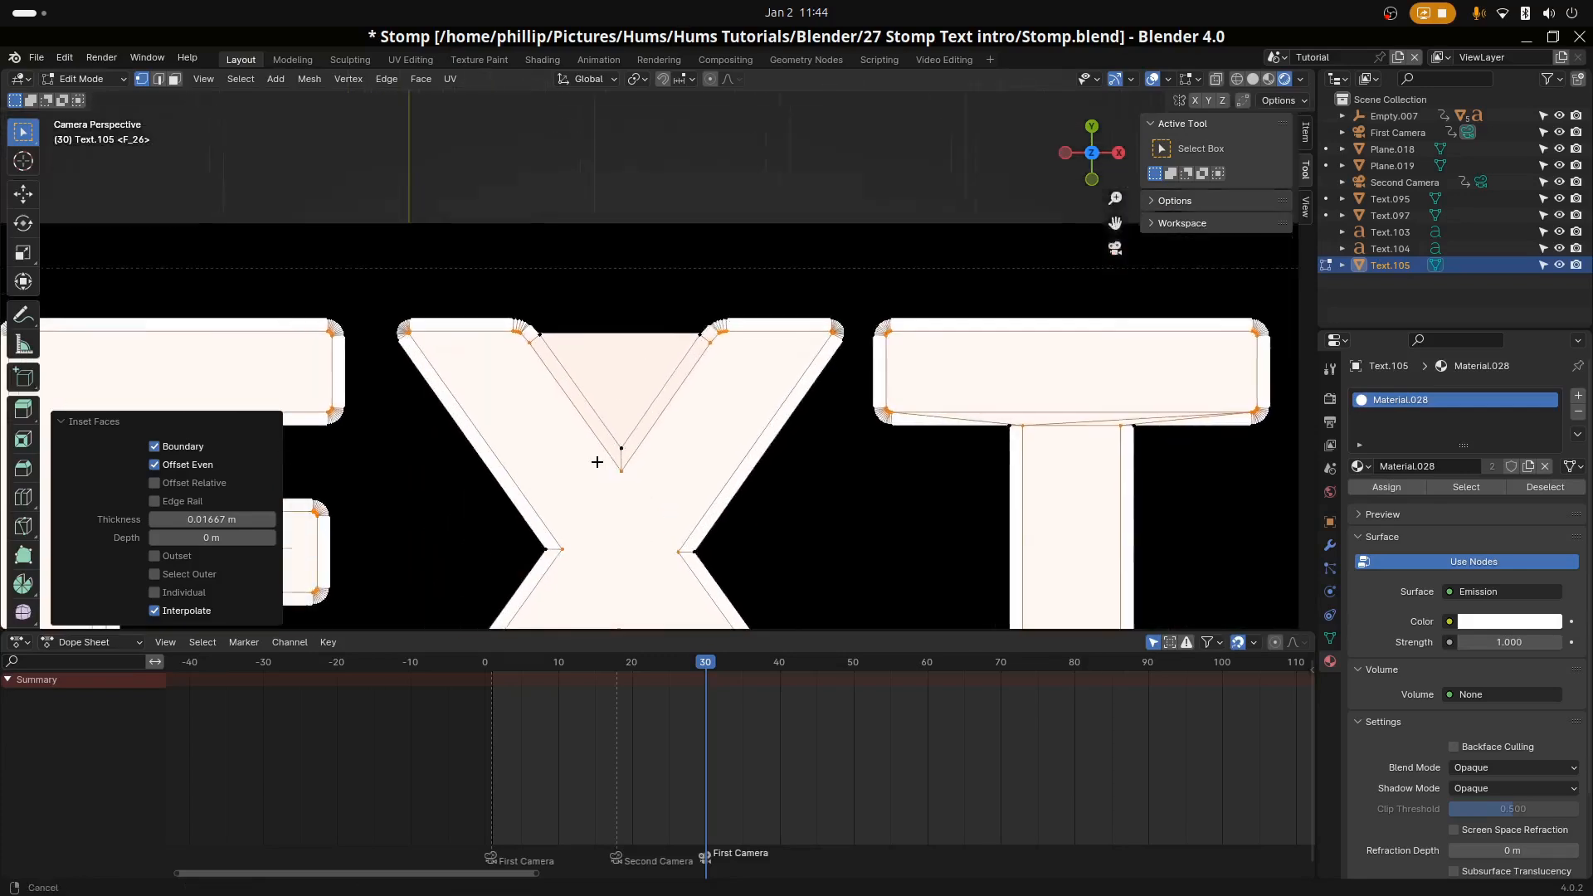
{"action": "scroll", "coordinate": [615, 504], "scroll_direction": "up", "scroll_amount": 3}
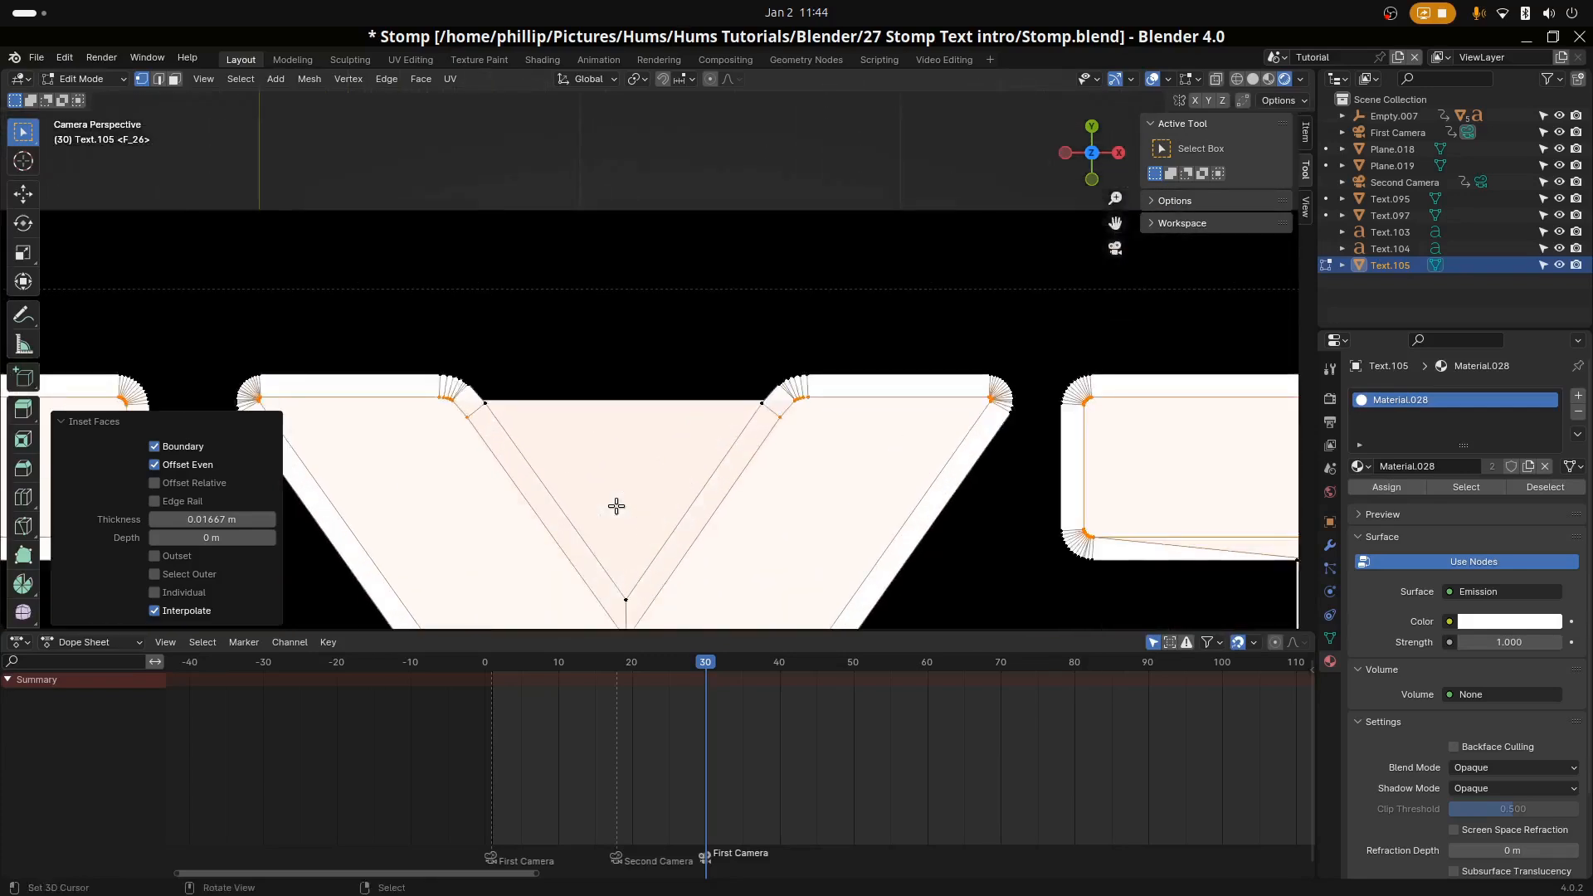
{"action": "scroll", "coordinate": [653, 515], "scroll_direction": "down", "scroll_amount": 4}
{"action": "scroll", "coordinate": [654, 516], "scroll_direction": "down", "scroll_amount": 3}
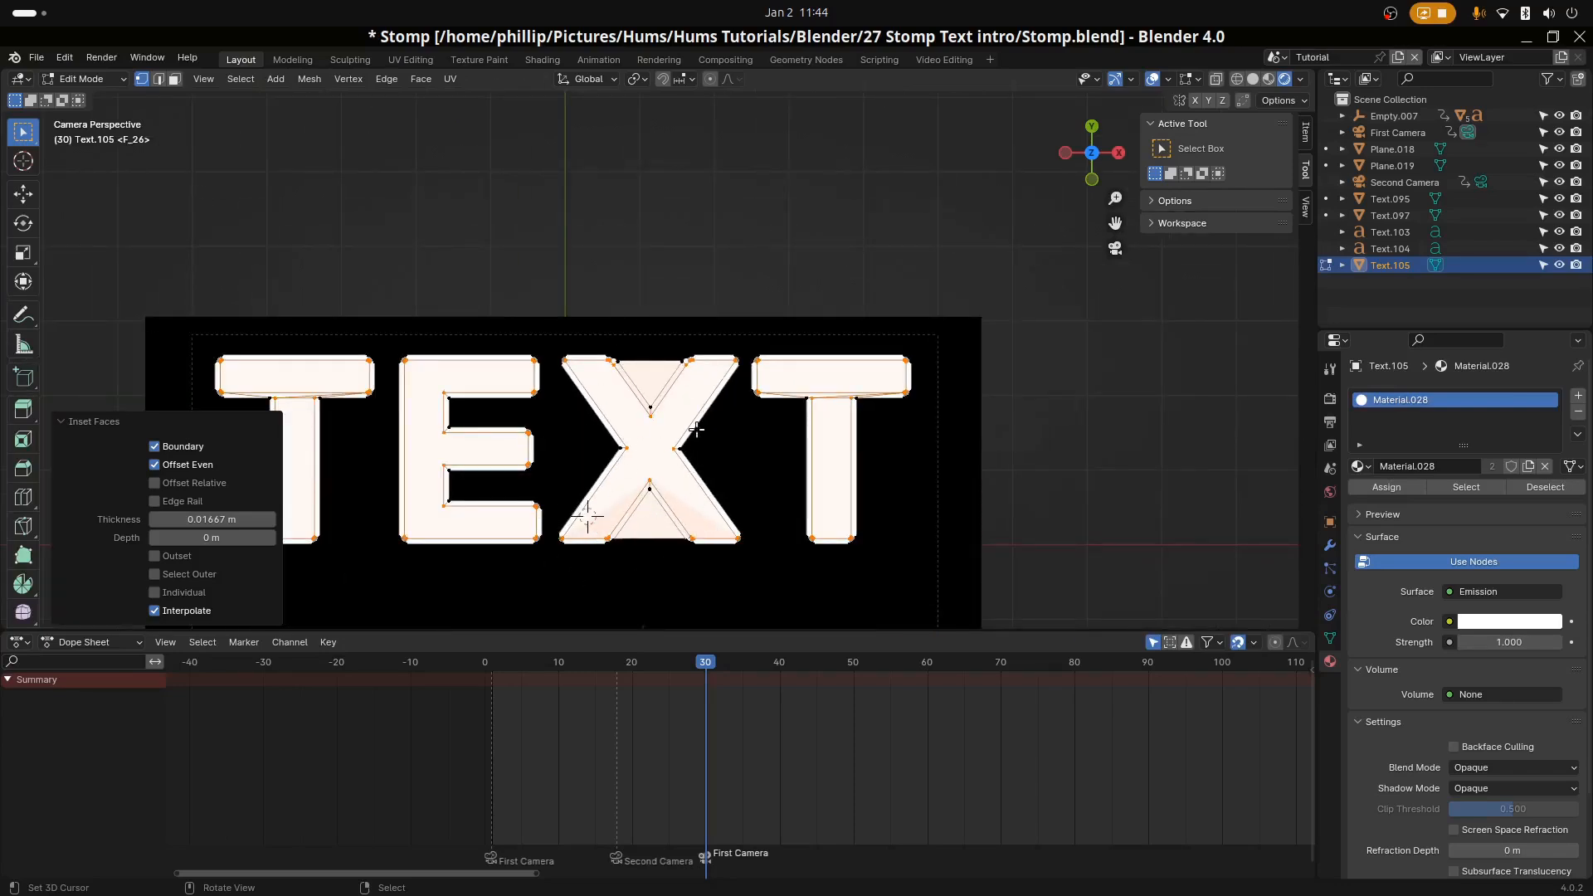
{"action": "scroll", "coordinate": [594, 398], "scroll_direction": "up", "scroll_amount": 2}
{"action": "scroll", "coordinate": [604, 420], "scroll_direction": "down", "scroll_amount": 2}
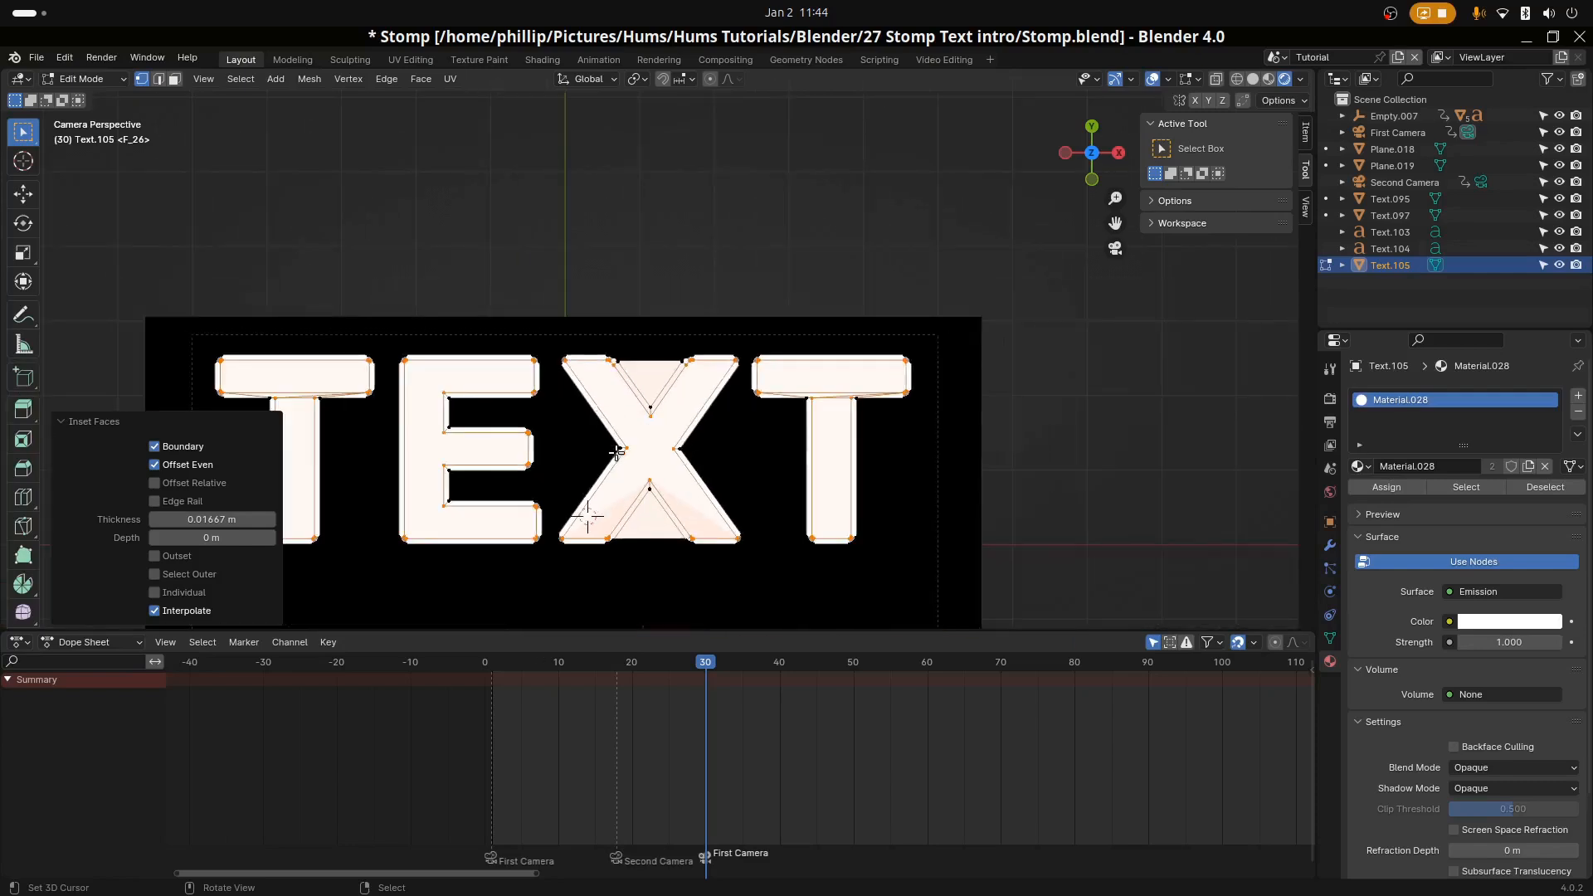
{"action": "scroll", "coordinate": [616, 451], "scroll_direction": "up", "scroll_amount": 2}
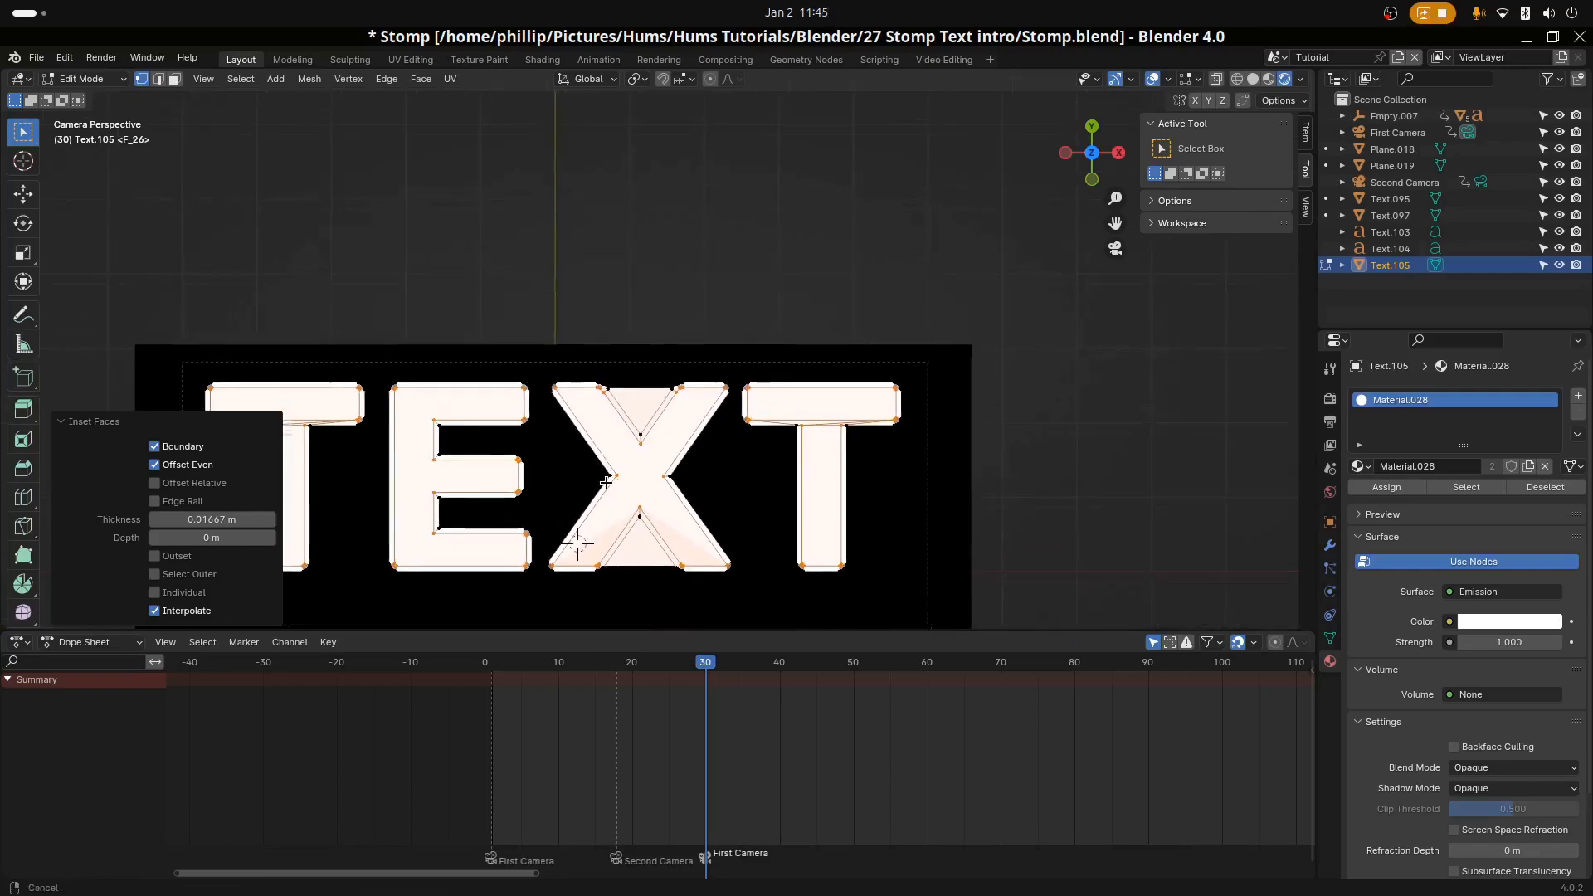
{"action": "scroll", "coordinate": [581, 523], "scroll_direction": "down", "scroll_amount": 2}
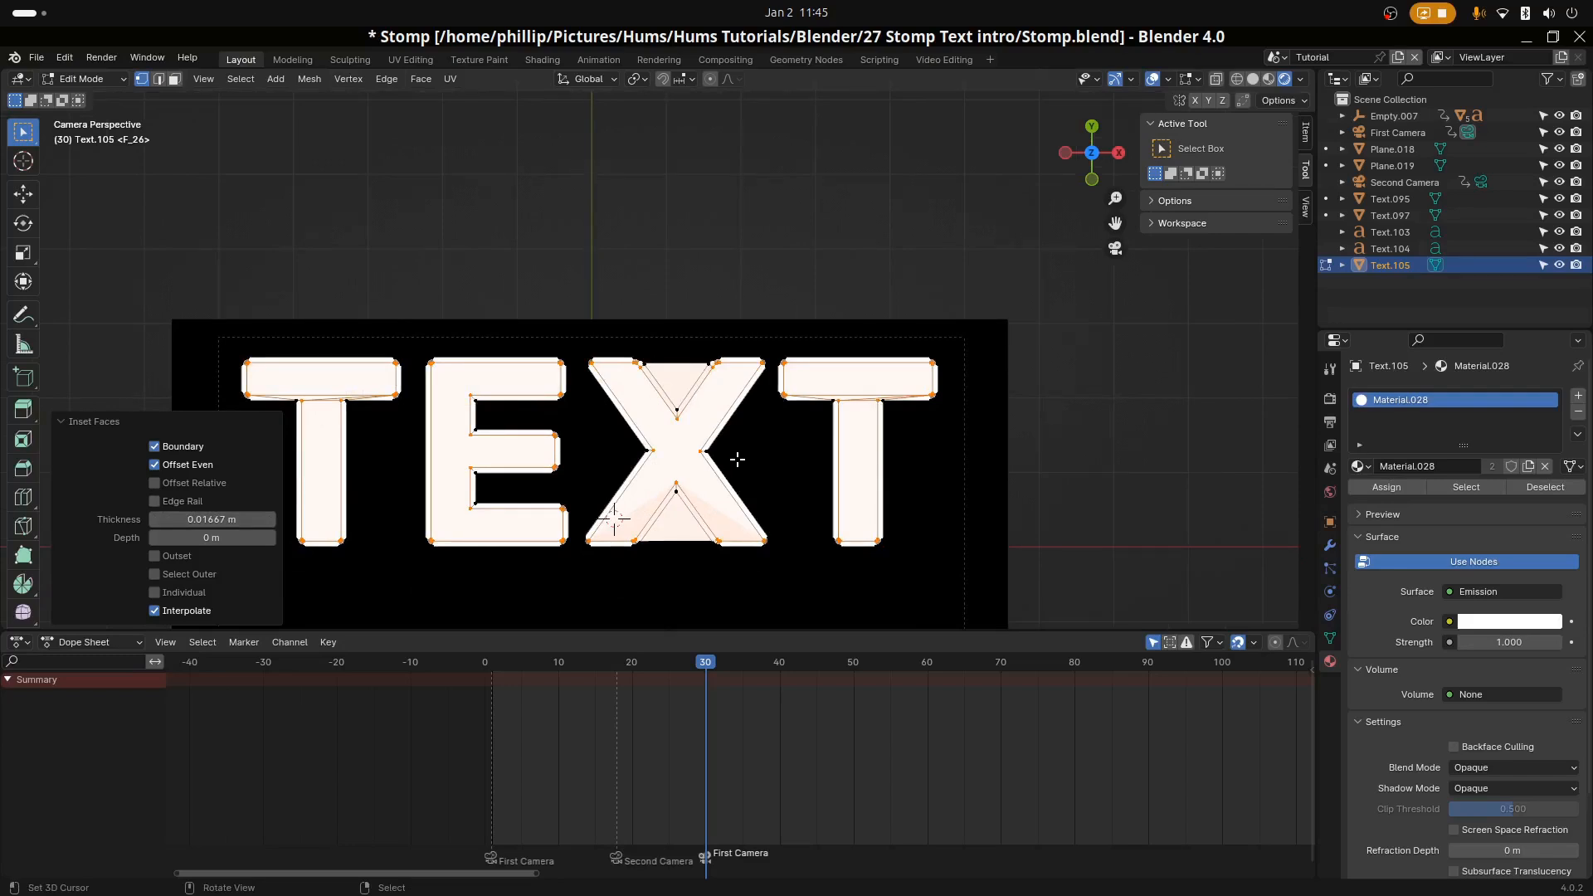
Create a vertex group from the selected inset geometry of the TEXT mesh and name it Inset
{"action": "left_click", "coordinate": [1324, 642]}
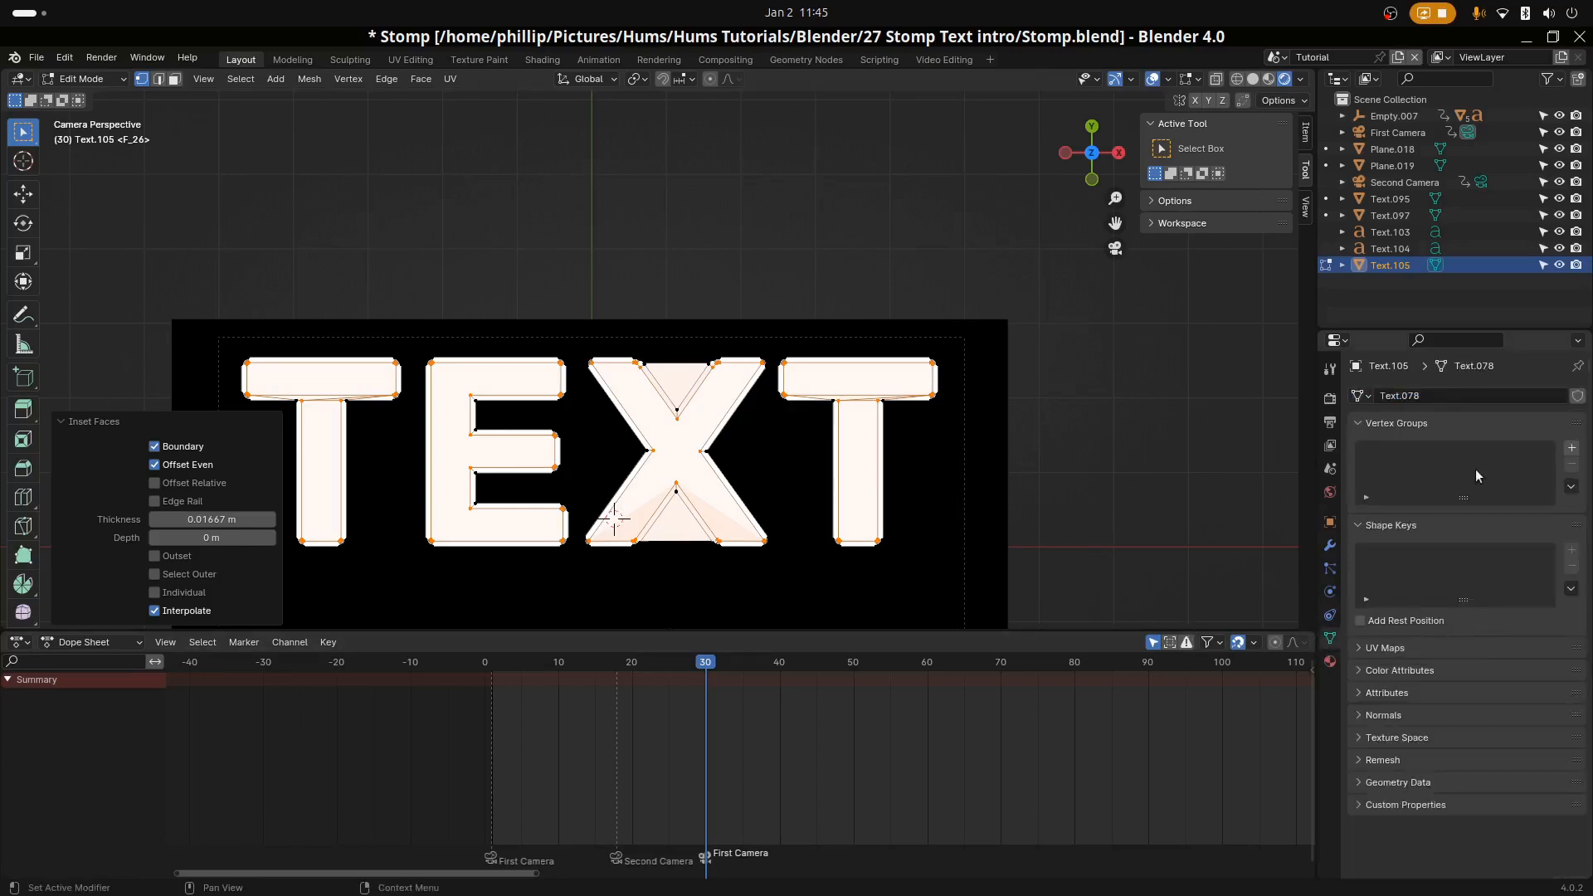
{"action": "left_click", "coordinate": [1570, 449]}
{"action": "left_click", "coordinate": [1381, 552]}
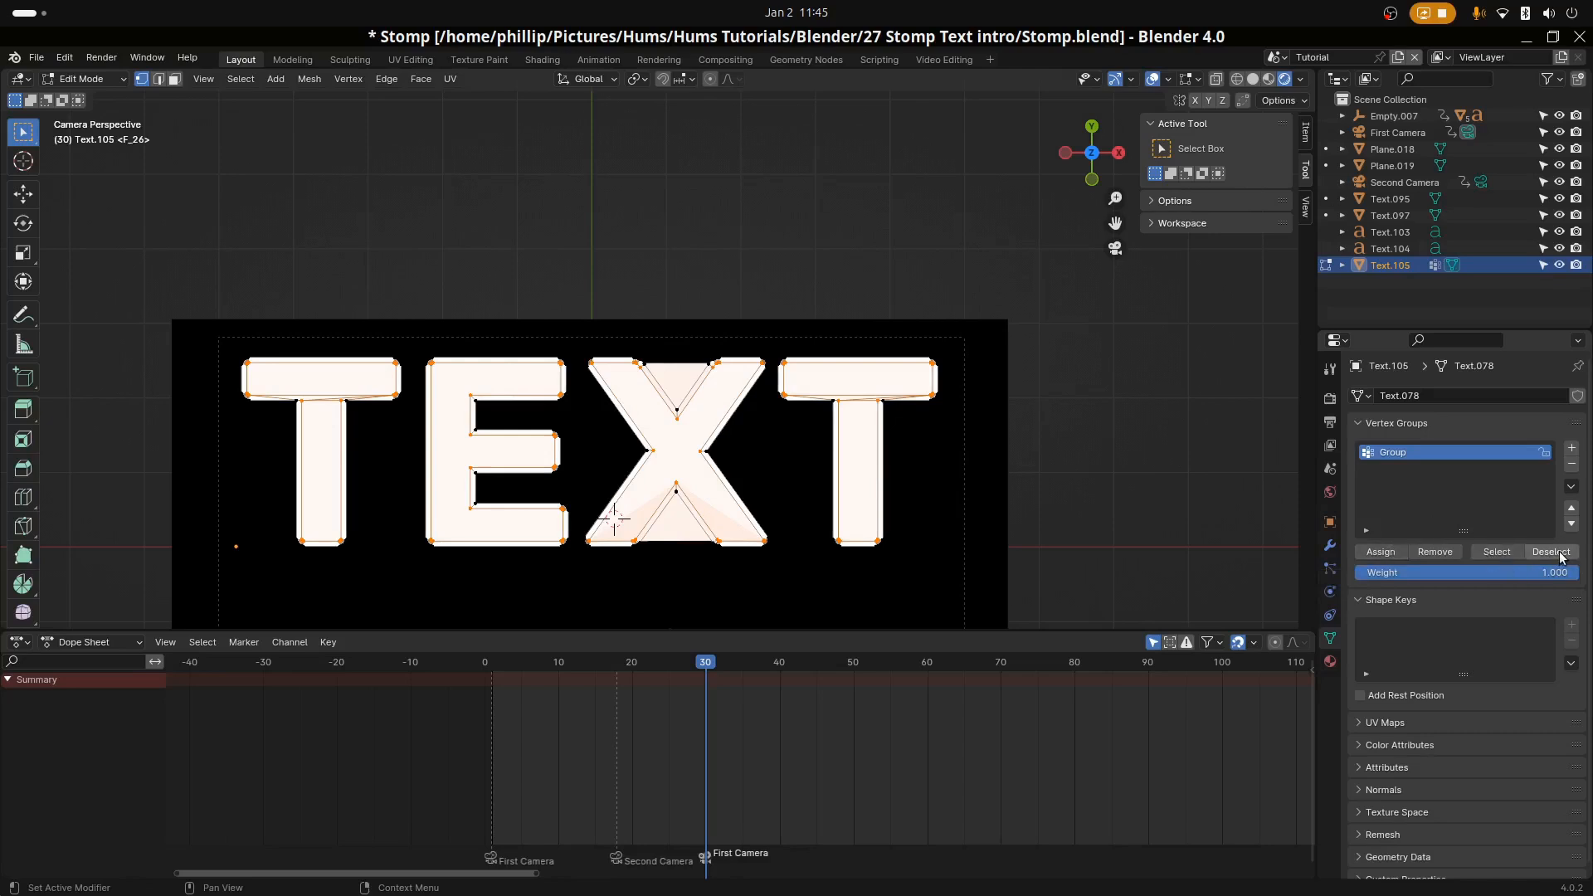
{"action": "left_click", "coordinate": [1533, 554]}
{"action": "left_click", "coordinate": [1521, 554]}
{"action": "double_click", "coordinate": [1438, 453]}
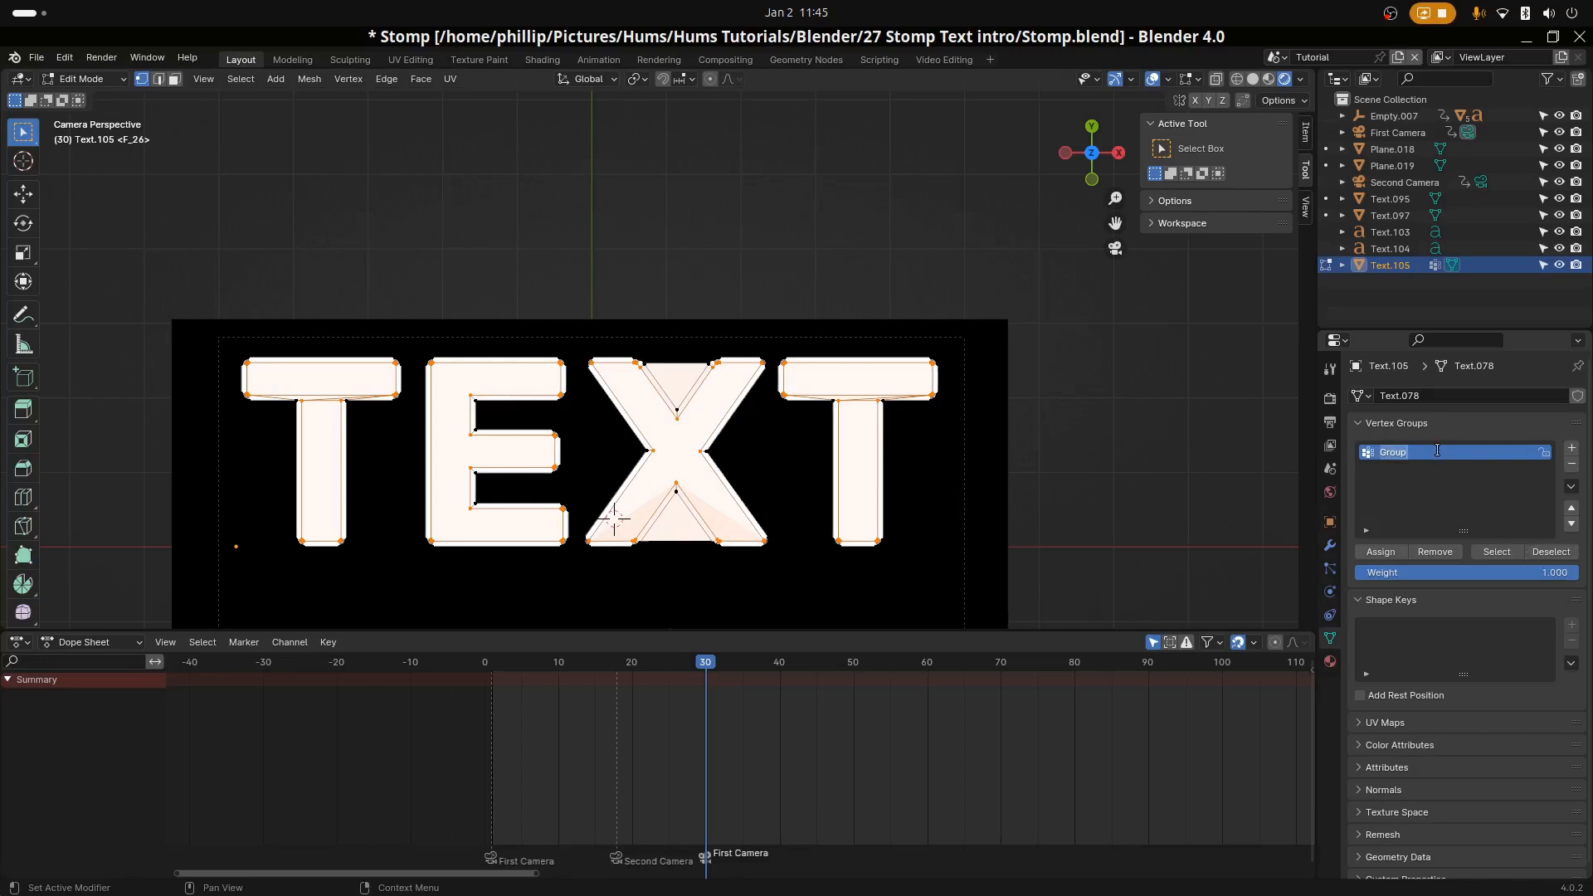
{"action": "type", "text": "INTE"}
{"action": "type", "text": "Inset"}
Deselect the Inset group's geometry and isolate the bunched inset vertices at the rounded corner on the left side of the X's upper notch
{"action": "scroll", "coordinate": [696, 470], "scroll_direction": "up", "scroll_amount": 6}
{"action": "middle_click_drag", "start_coordinate": [697, 491], "coordinate": [640, 337], "text": "shift"}
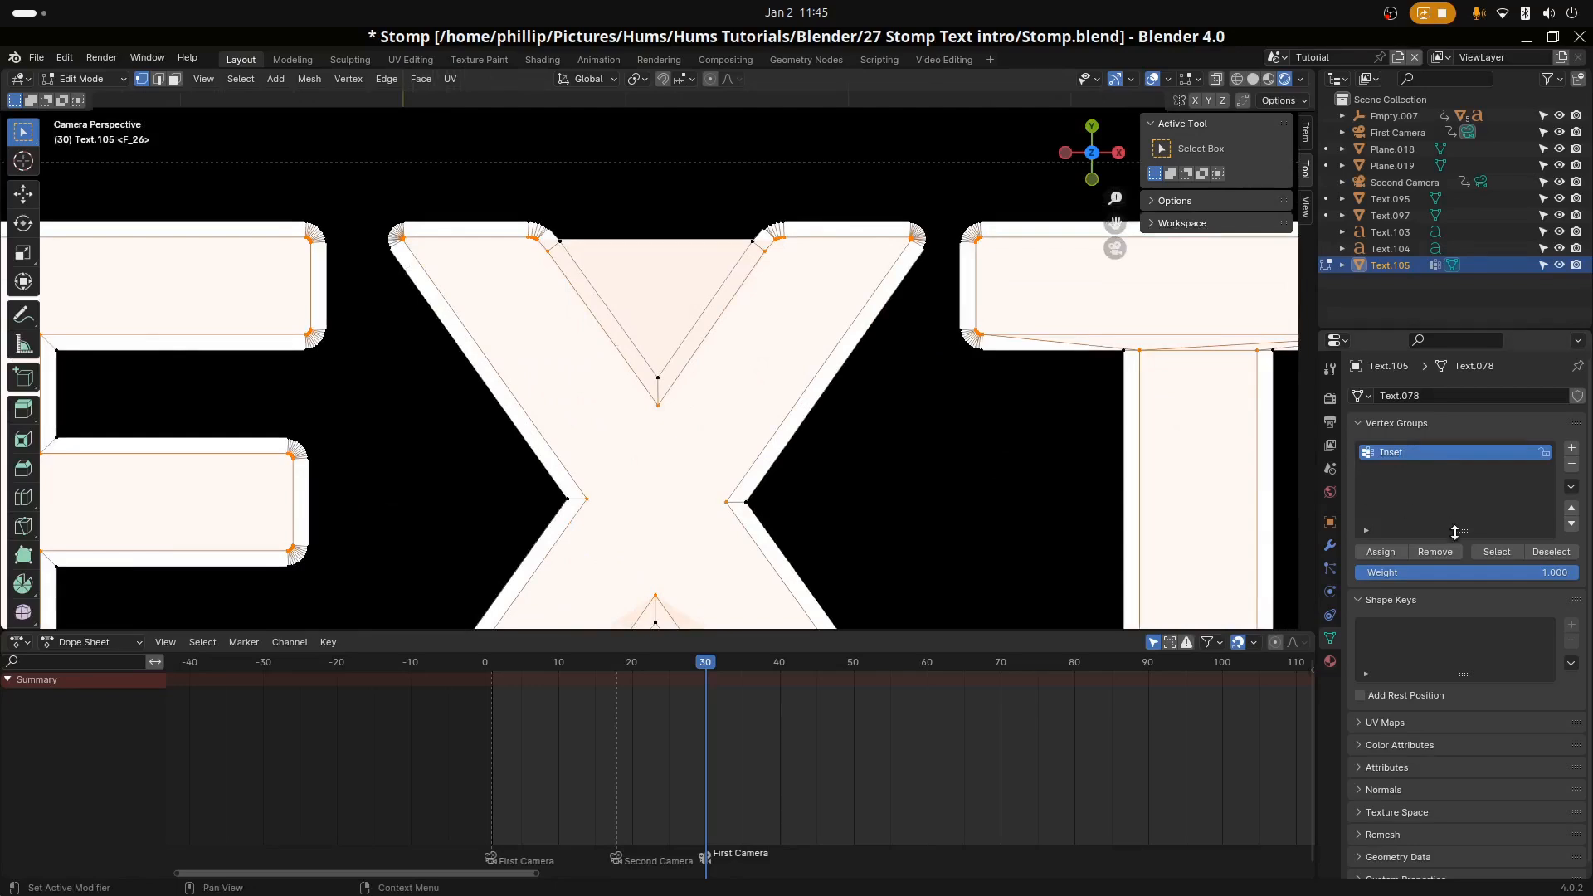
{"action": "left_click", "coordinate": [1545, 554]}
{"action": "scroll", "coordinate": [644, 327], "scroll_direction": "up", "scroll_amount": 2}
{"action": "middle_click_drag", "start_coordinate": [569, 266], "coordinate": [658, 423], "text": "shift"}
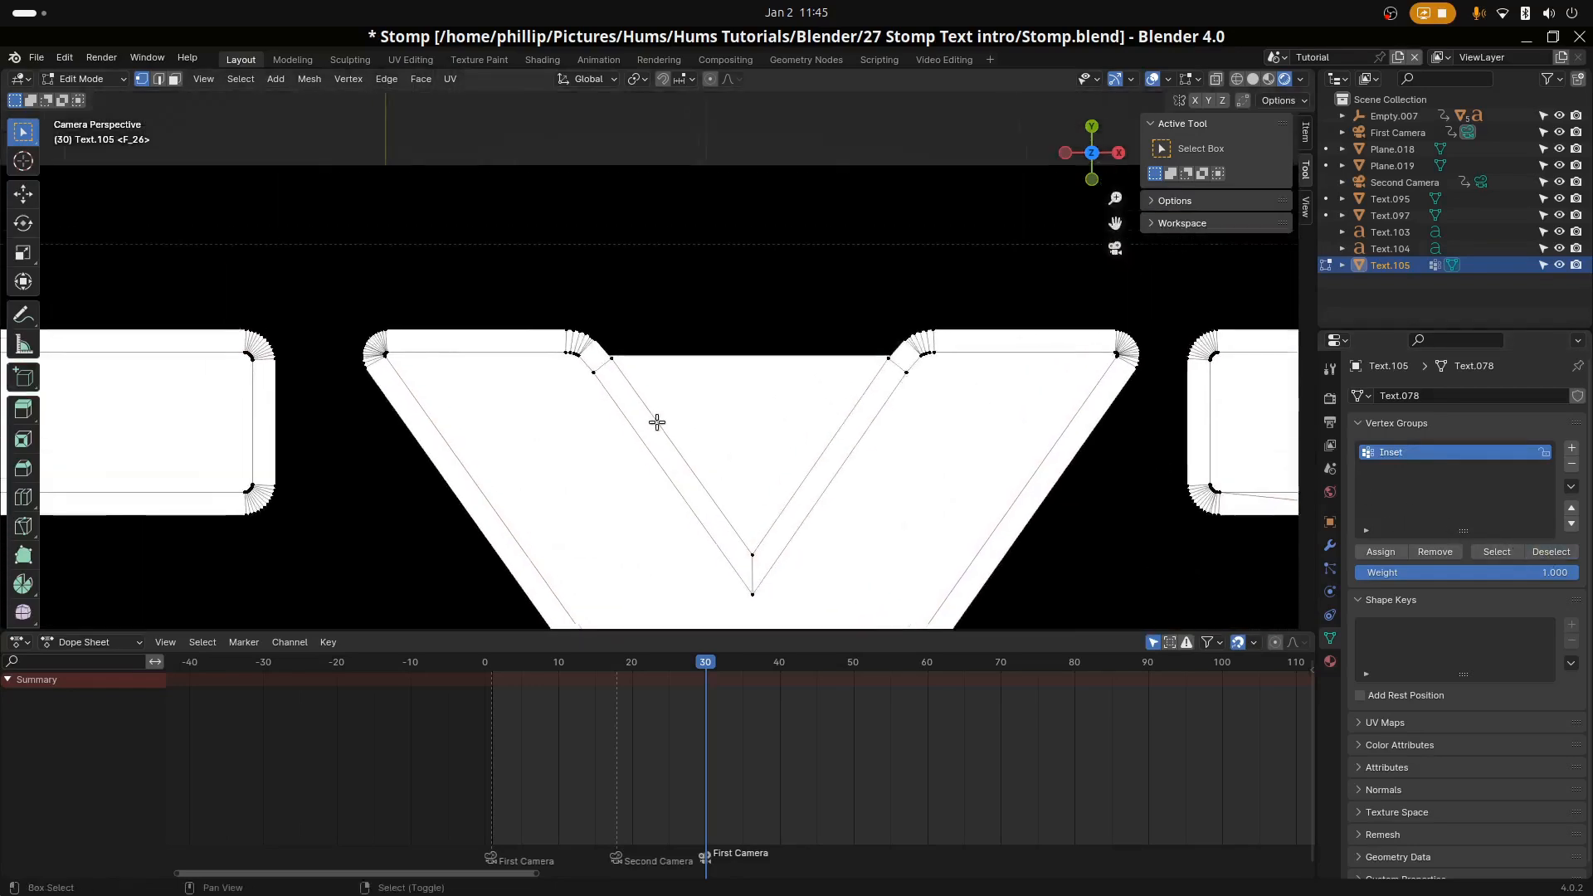
{"action": "scroll", "coordinate": [647, 419], "scroll_direction": "up", "scroll_amount": 6}
{"action": "scroll", "coordinate": [526, 369], "scroll_direction": "up", "scroll_amount": 10}
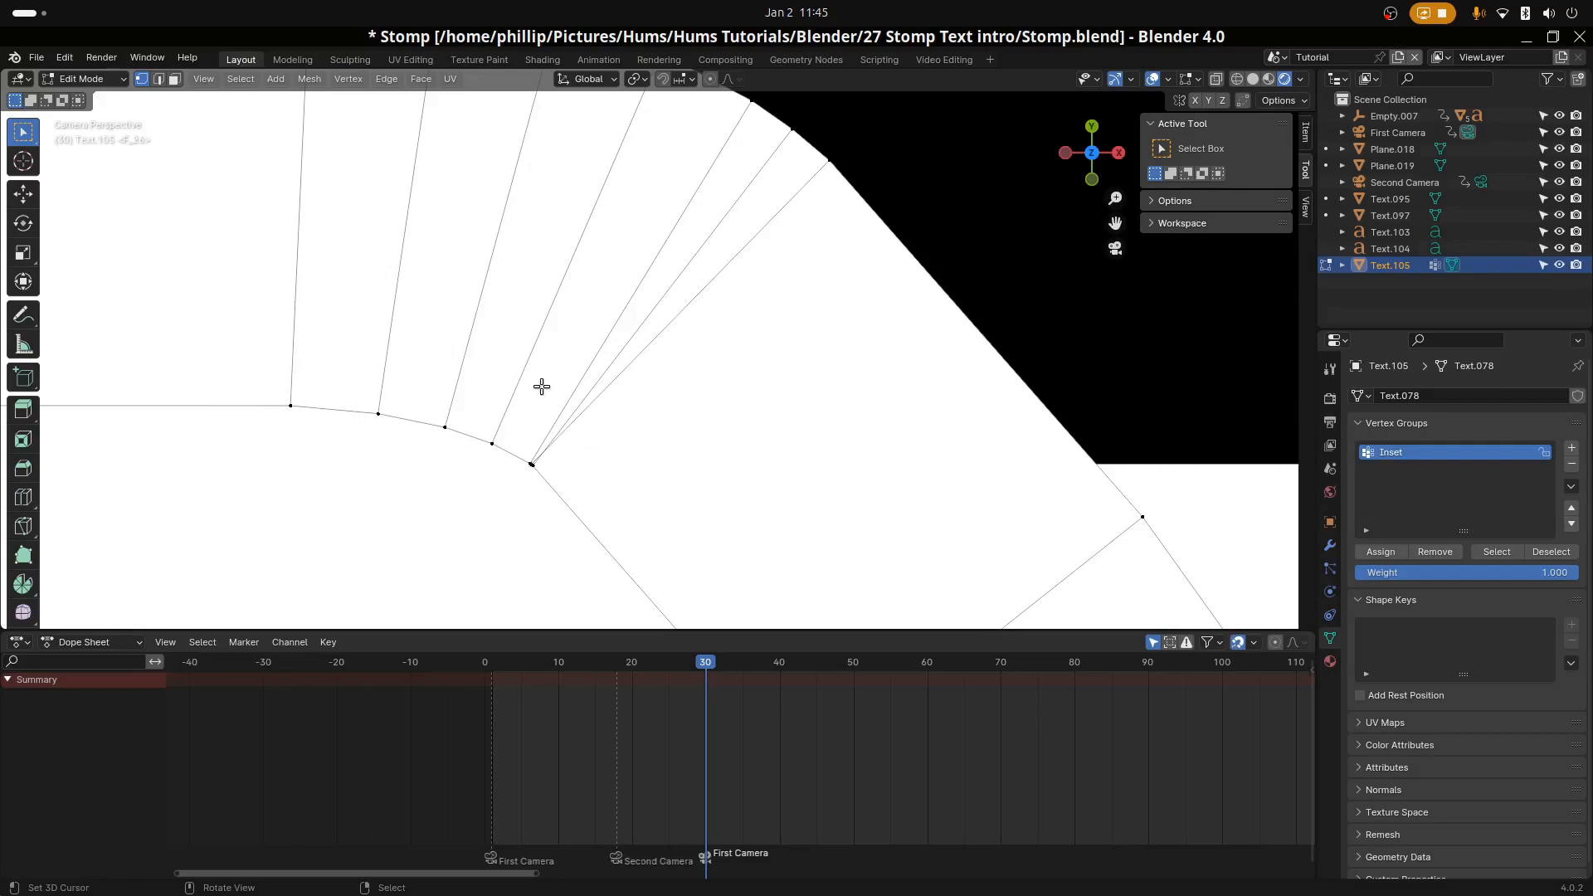
{"action": "scroll", "coordinate": [540, 384], "scroll_direction": "down", "scroll_amount": 5}
{"action": "scroll", "coordinate": [558, 377], "scroll_direction": "up", "scroll_amount": 4}
{"action": "scroll", "coordinate": [558, 435], "scroll_direction": "down", "scroll_amount": 9}
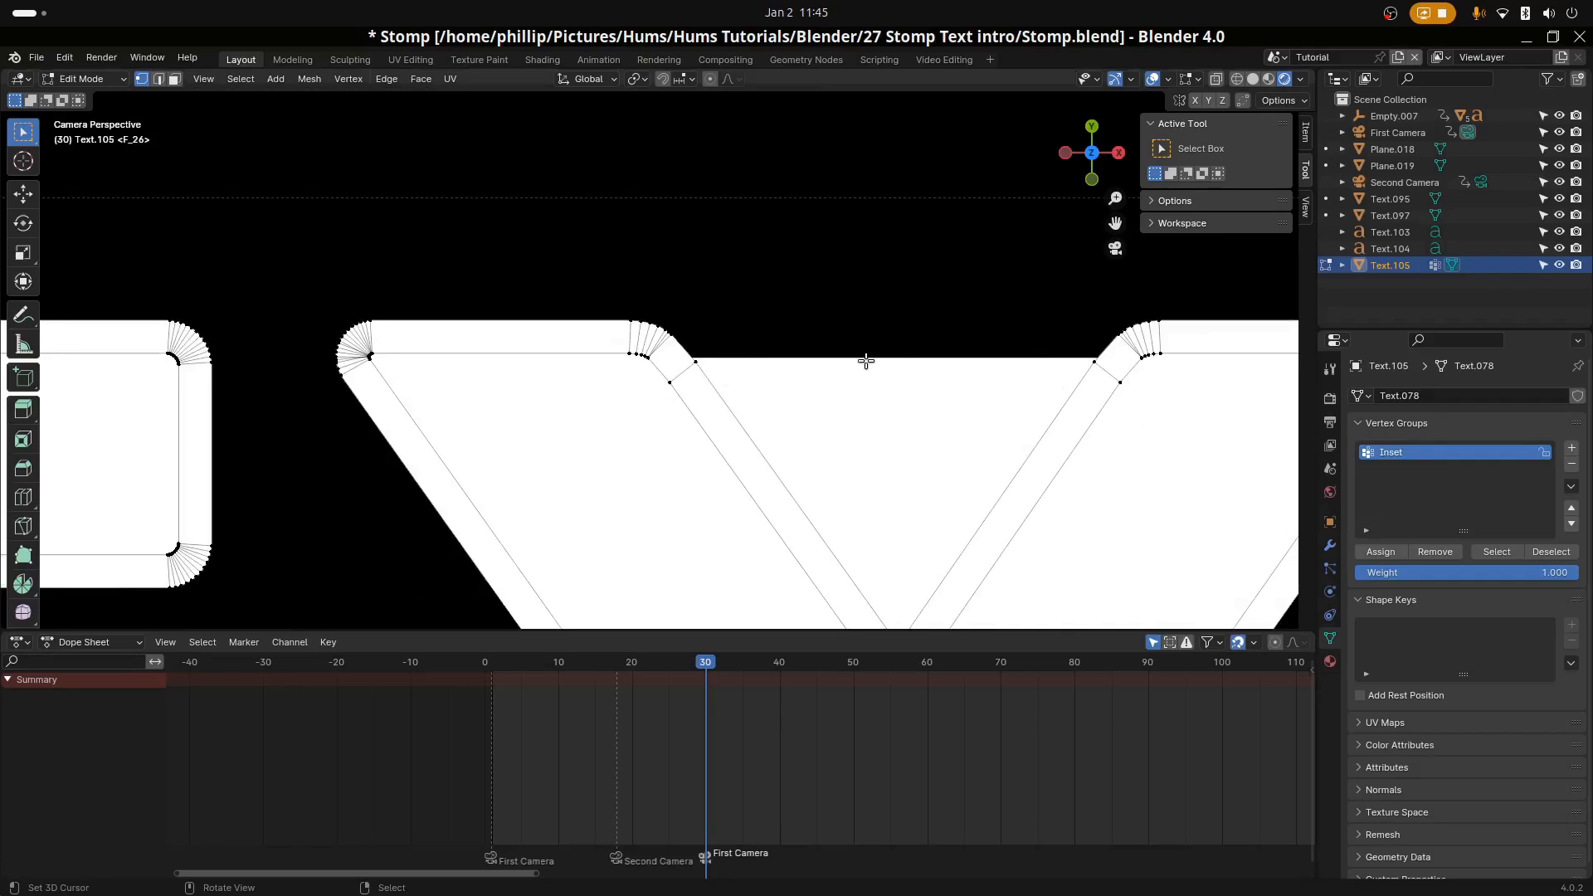
{"action": "scroll", "coordinate": [686, 401], "scroll_direction": "up", "scroll_amount": 9}
{"action": "scroll", "coordinate": [597, 373], "scroll_direction": "up", "scroll_amount": 3}
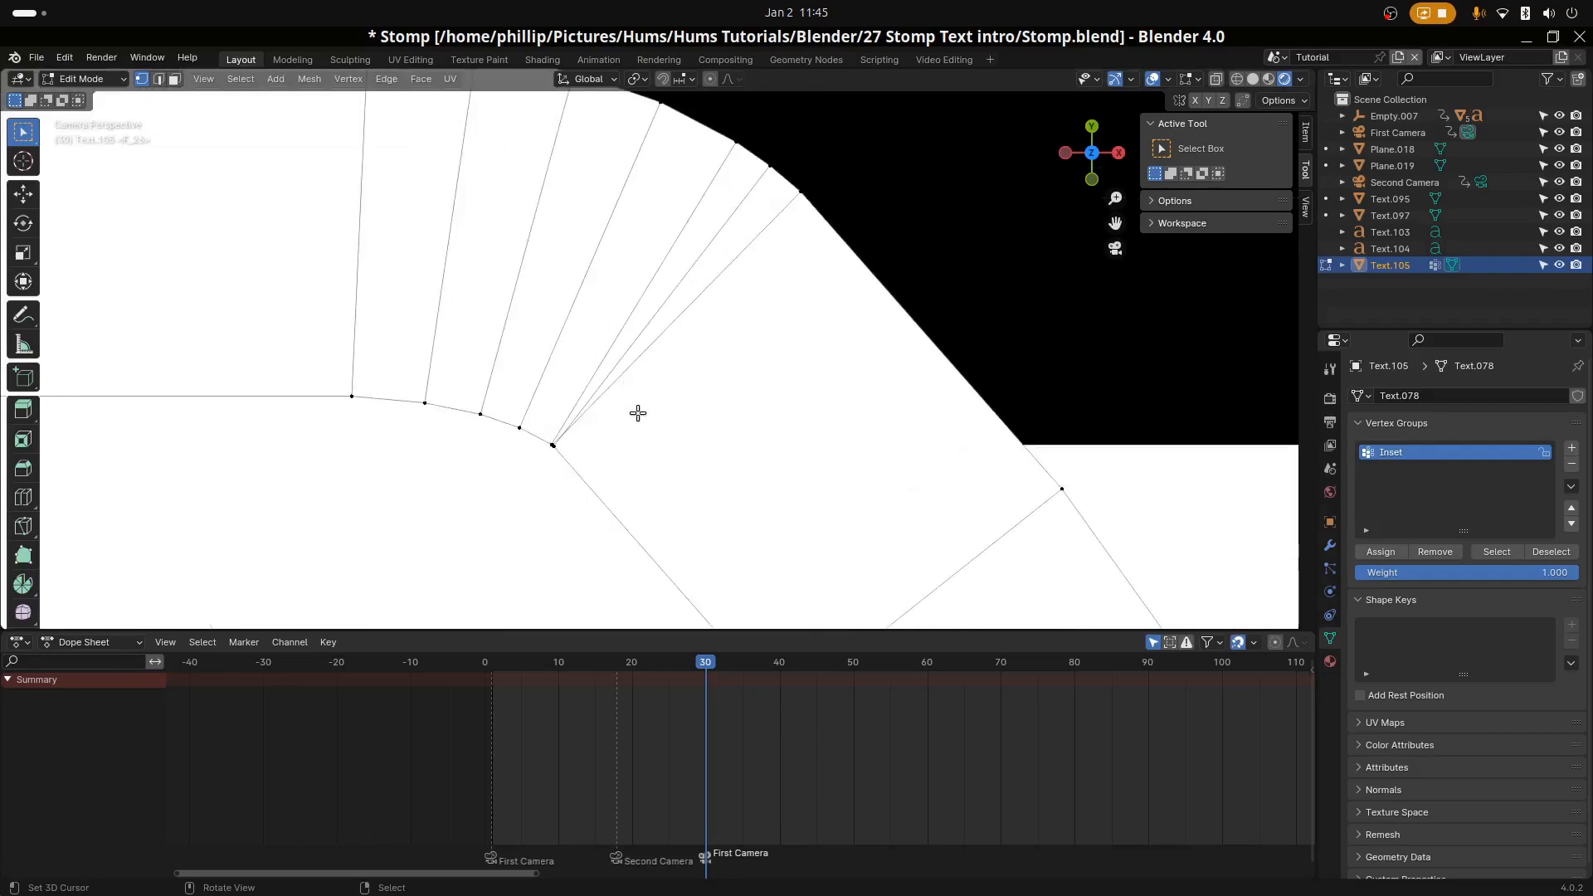
{"action": "key", "text": "b"}
{"action": "left_click_drag", "start_coordinate": [632, 475], "coordinate": [531, 436]}
{"action": "key", "text": "KP_Decimal"}
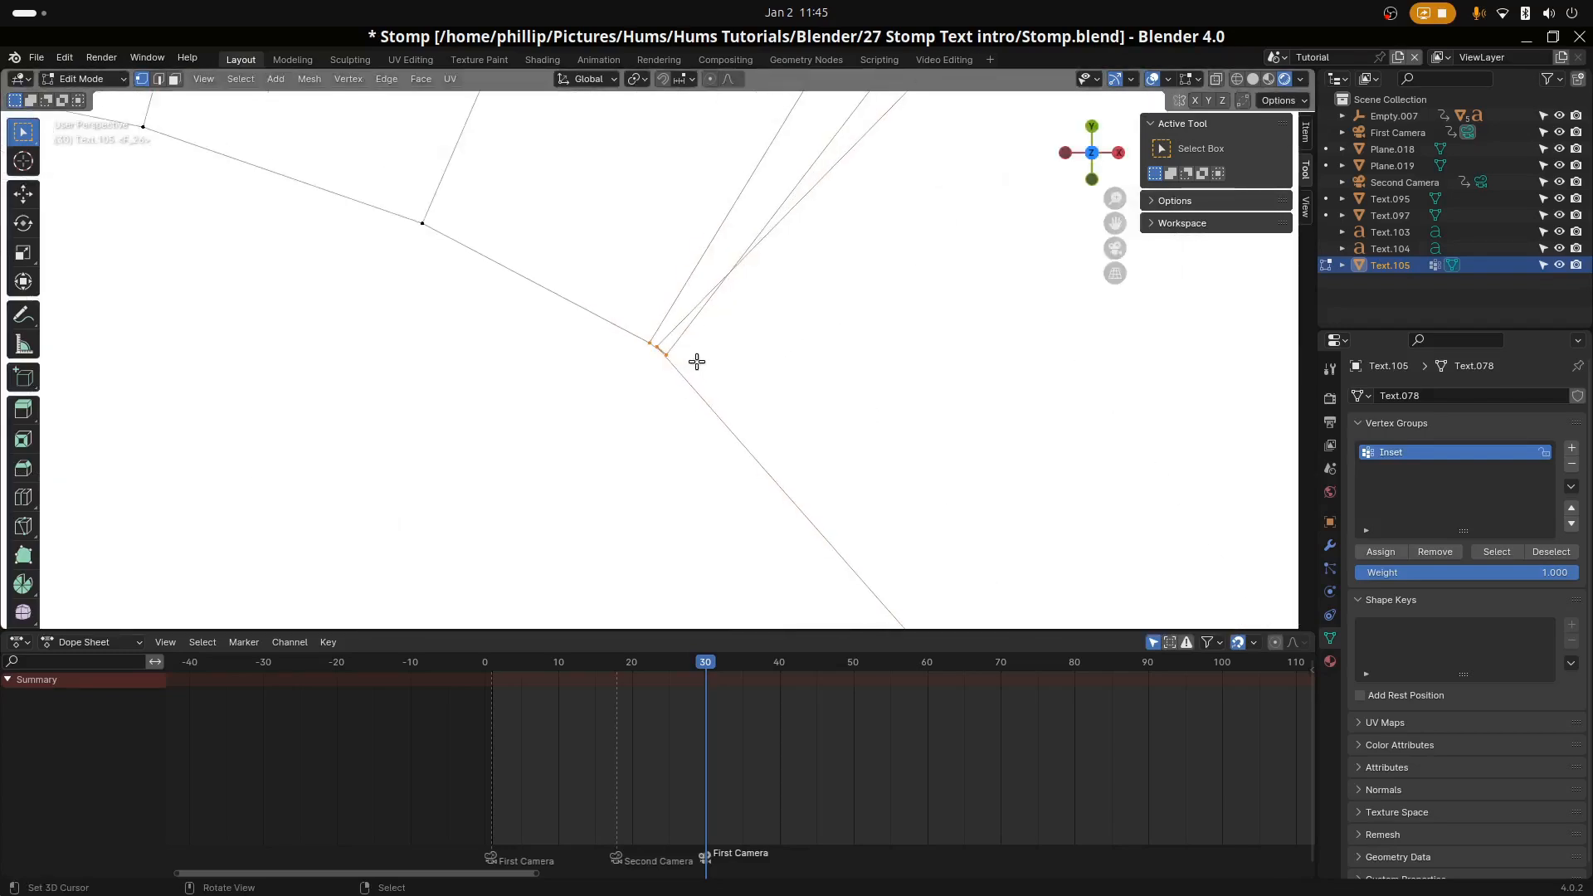
Move the three bunched inset vertices at this corner of the X slightly apart to uncross their edges
{"action": "scroll", "coordinate": [697, 362], "scroll_direction": "down", "scroll_amount": 2}
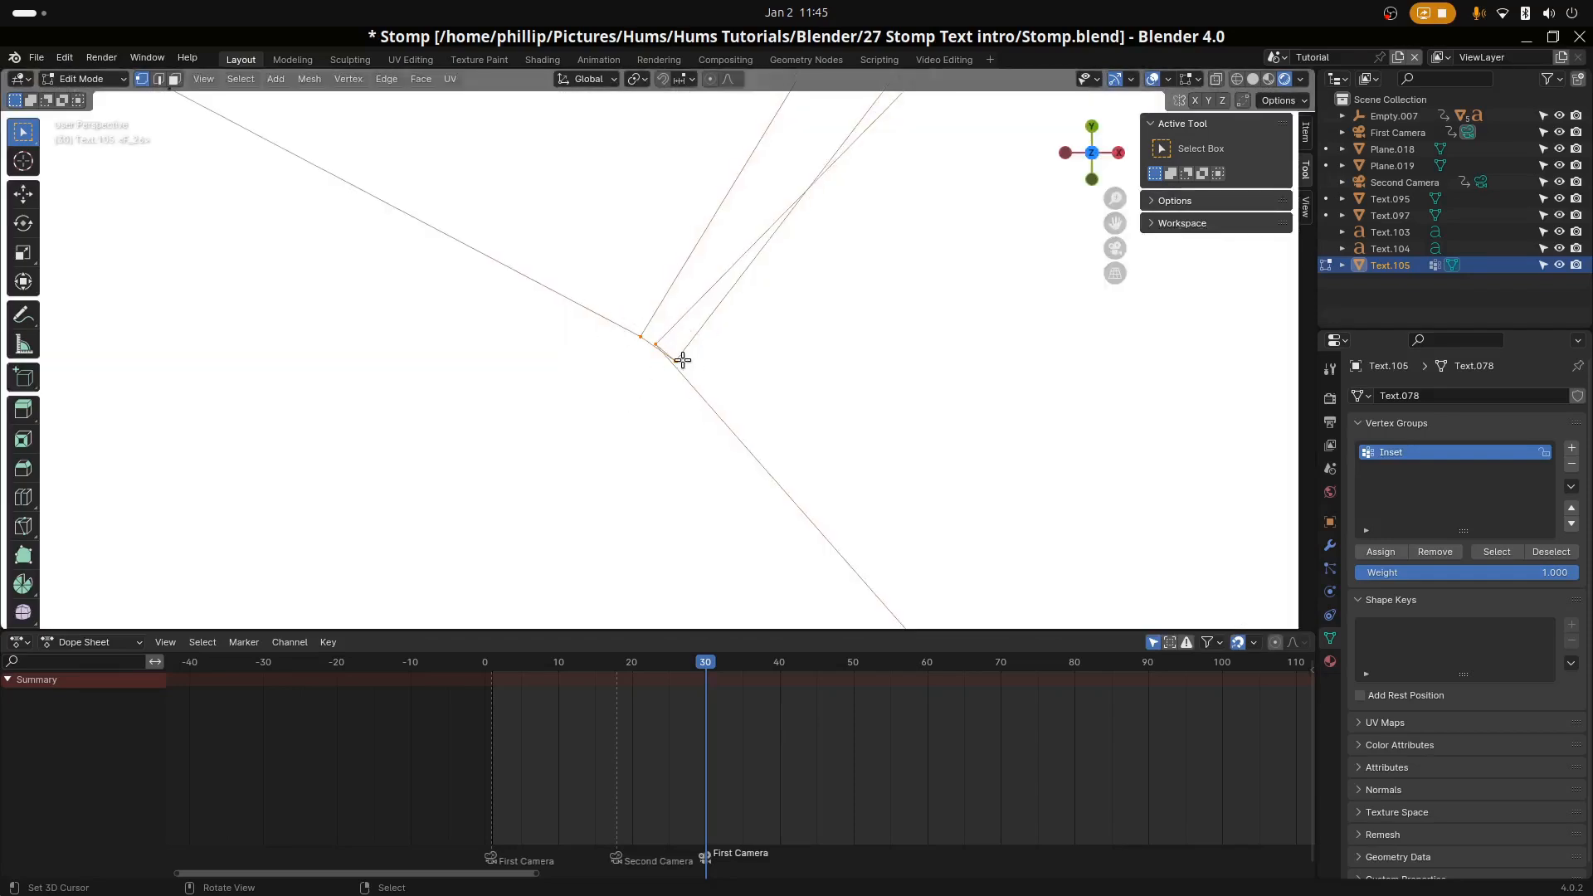
{"action": "key", "text": "g"}
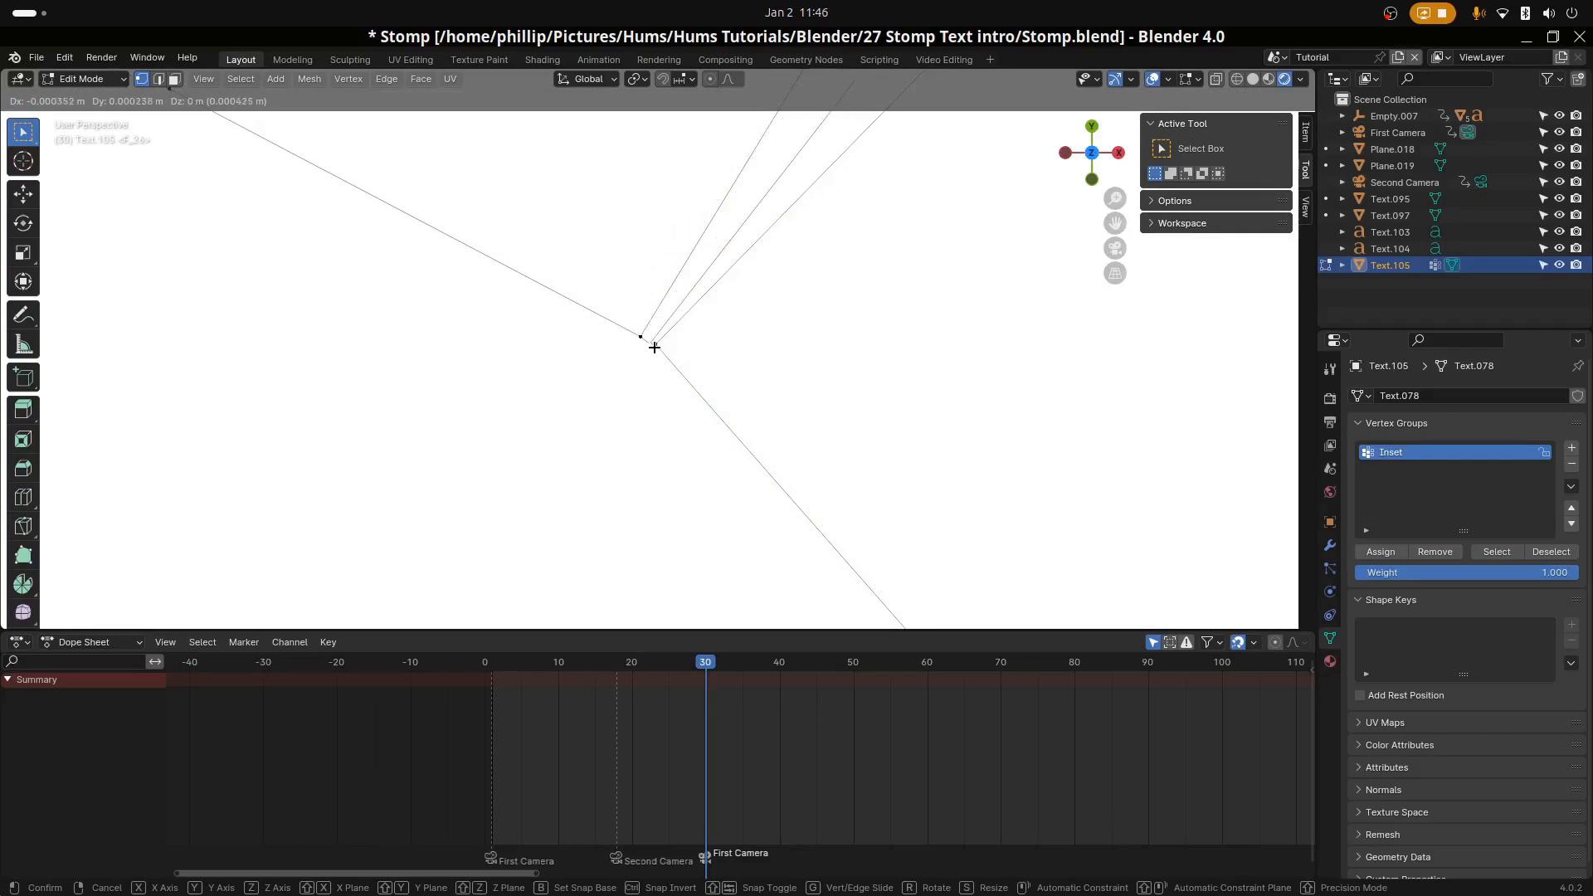
{"action": "left_click", "coordinate": [654, 346]}
{"action": "right_click", "coordinate": [660, 351]}
{"action": "key", "text": "g"}
{"action": "left_click", "coordinate": [669, 363]}
{"action": "right_click", "coordinate": [643, 341]}
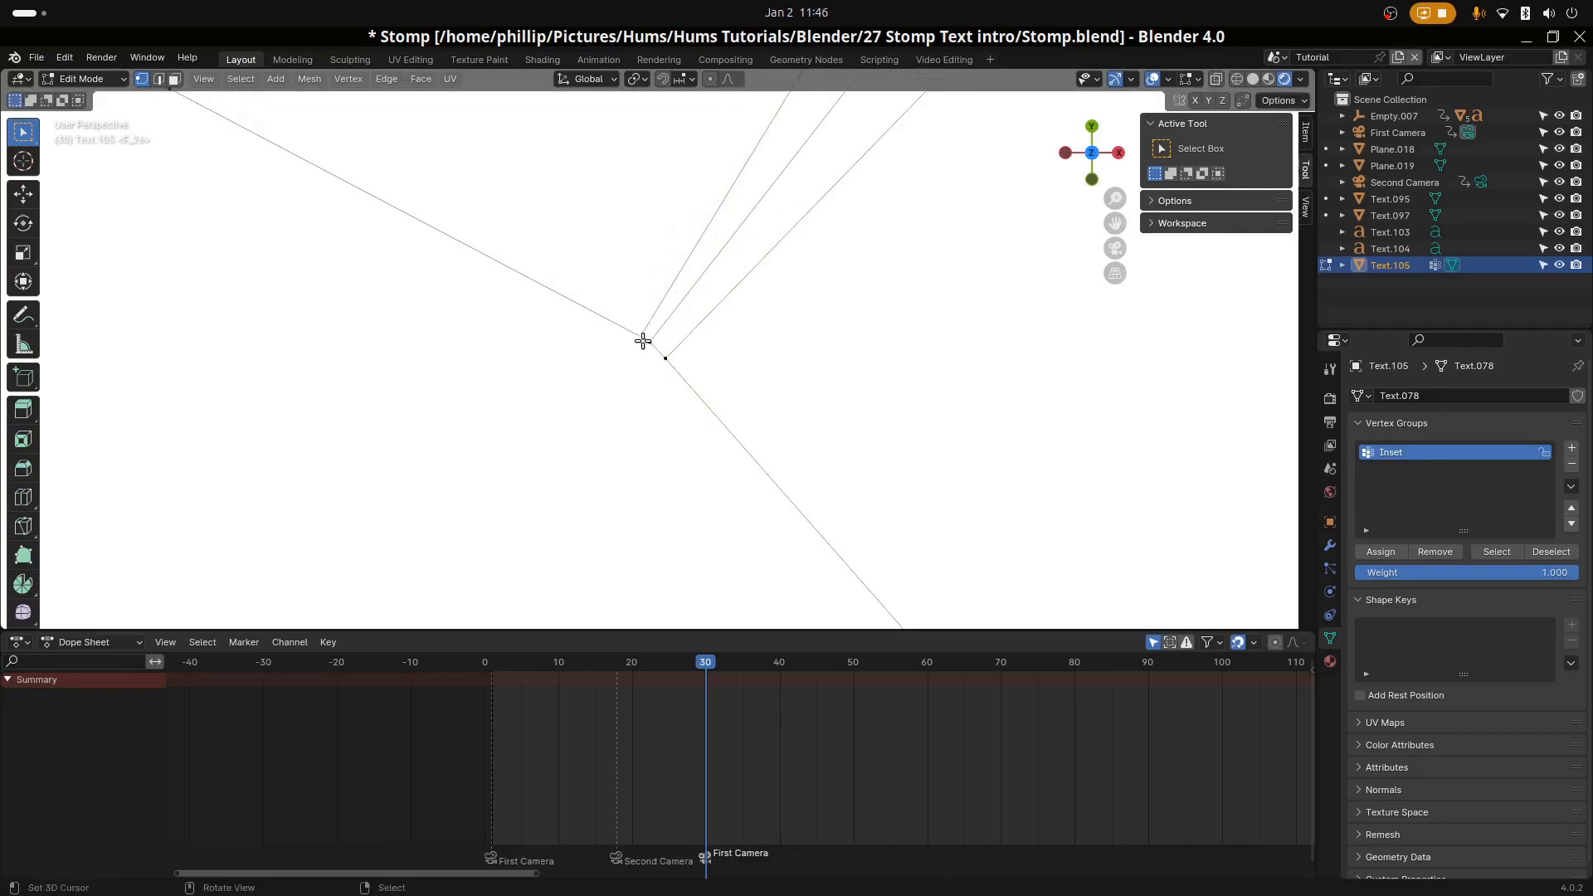
{"action": "key", "text": "g"}
{"action": "left_click", "coordinate": [622, 330]}
{"action": "right_click", "coordinate": [648, 343]}
{"action": "key", "text": "g"}
{"action": "left_click", "coordinate": [643, 344]}
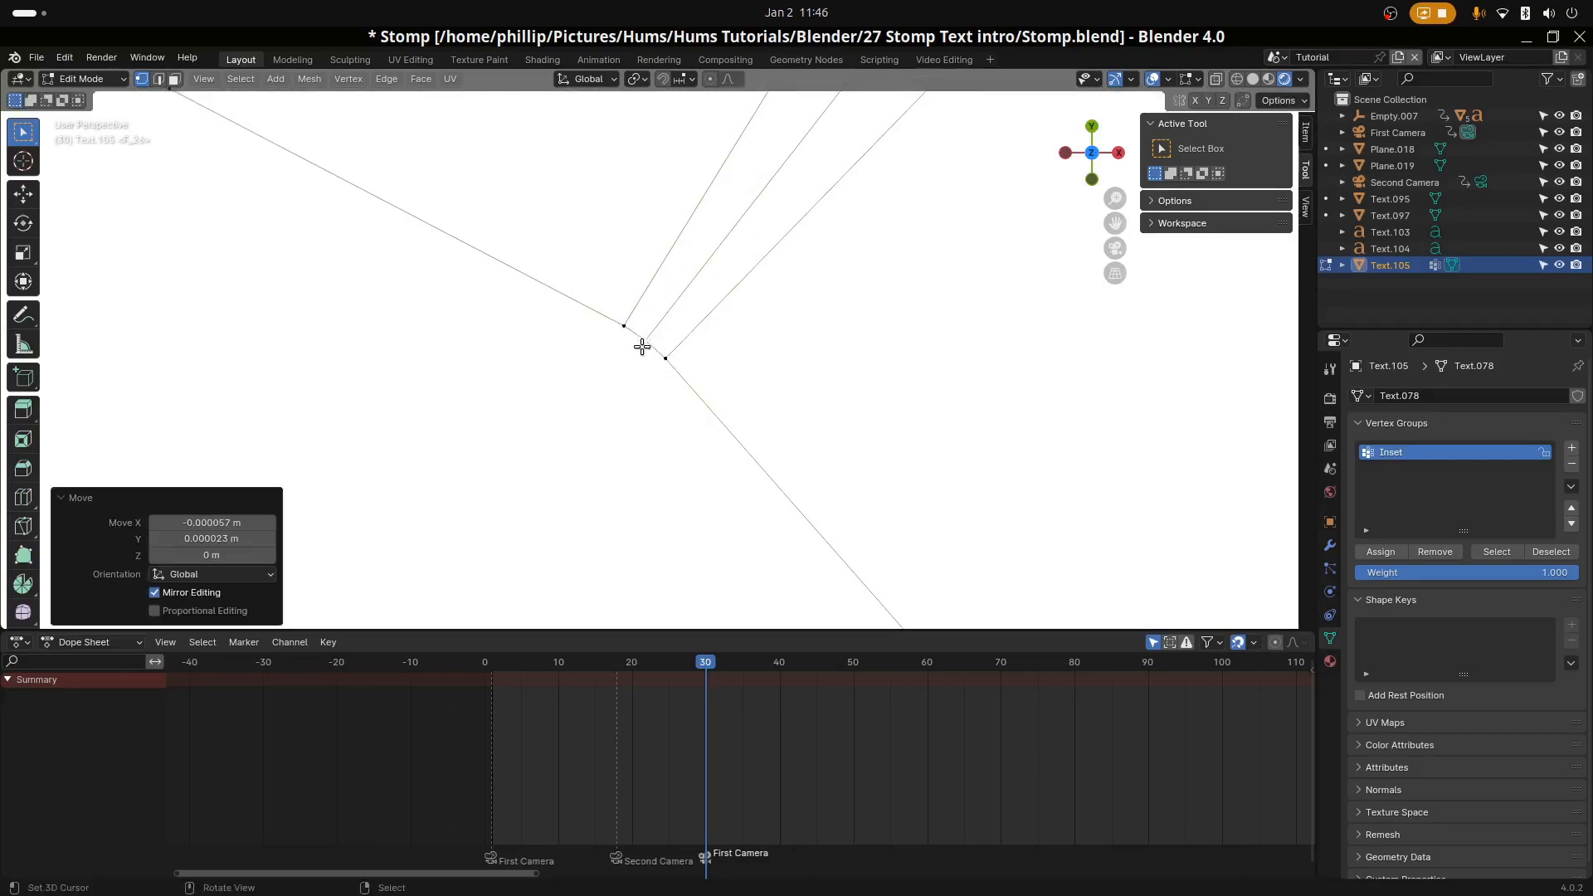
Check the shape of the X in Object Mode, then examine the vertices around its upper outer-left corner in Edit Mode
{"action": "key", "text": "Tab"}
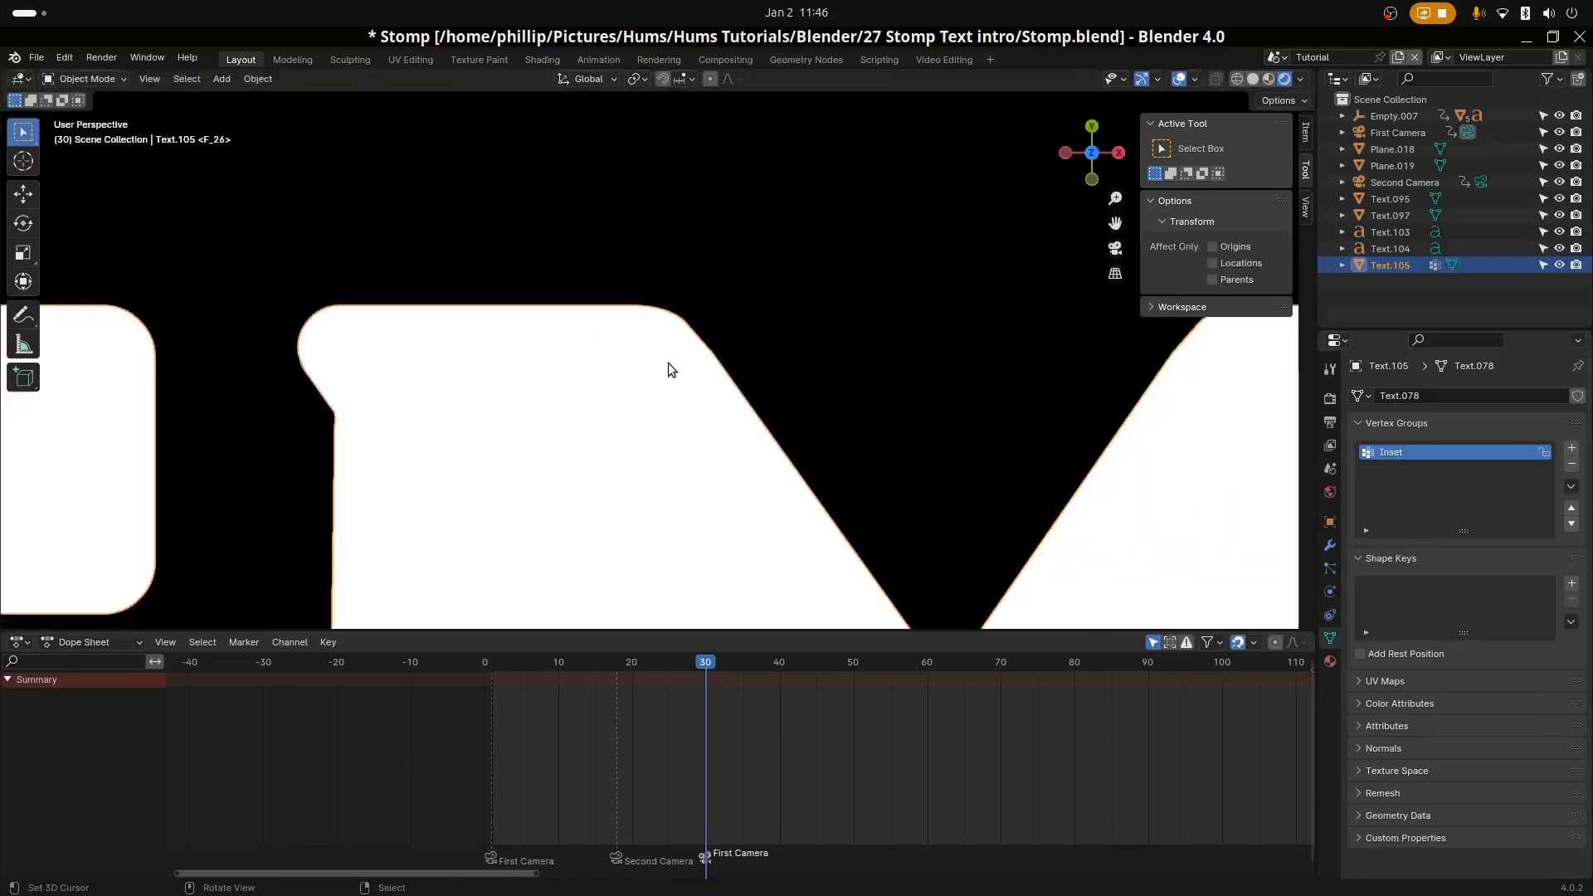
{"action": "scroll", "coordinate": [669, 362], "scroll_direction": "down", "scroll_amount": 5}
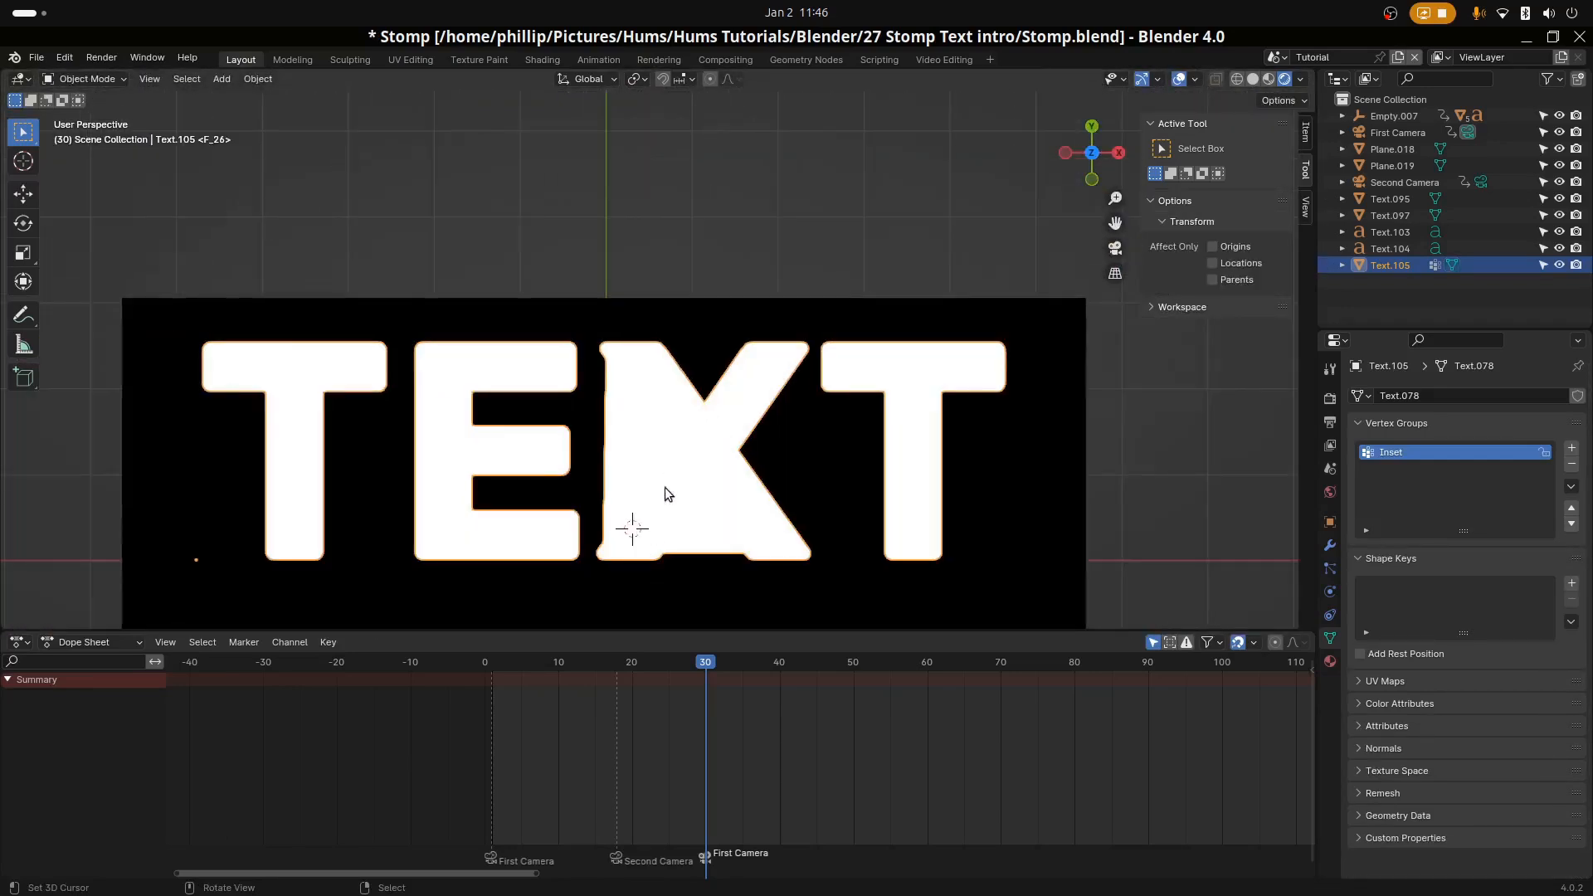
{"action": "key", "text": "Tab"}
{"action": "scroll", "coordinate": [650, 461], "scroll_direction": "up", "scroll_amount": 9}
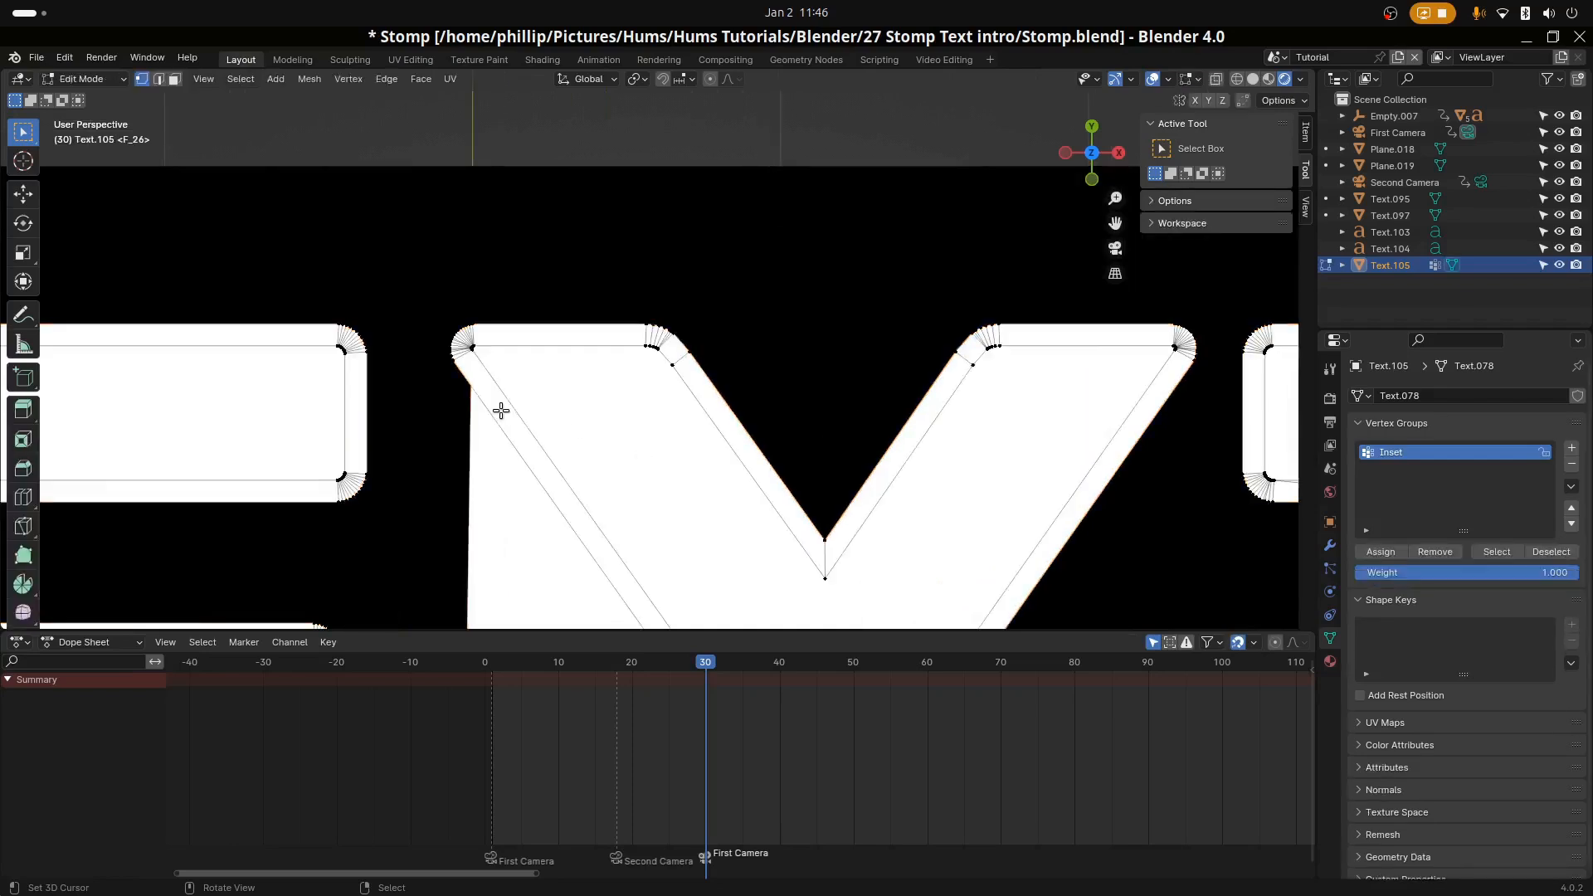
{"action": "middle_click_drag", "start_coordinate": [347, 385], "coordinate": [601, 395], "text": "shift"}
{"action": "scroll", "coordinate": [609, 366], "scroll_direction": "up", "scroll_amount": 9}
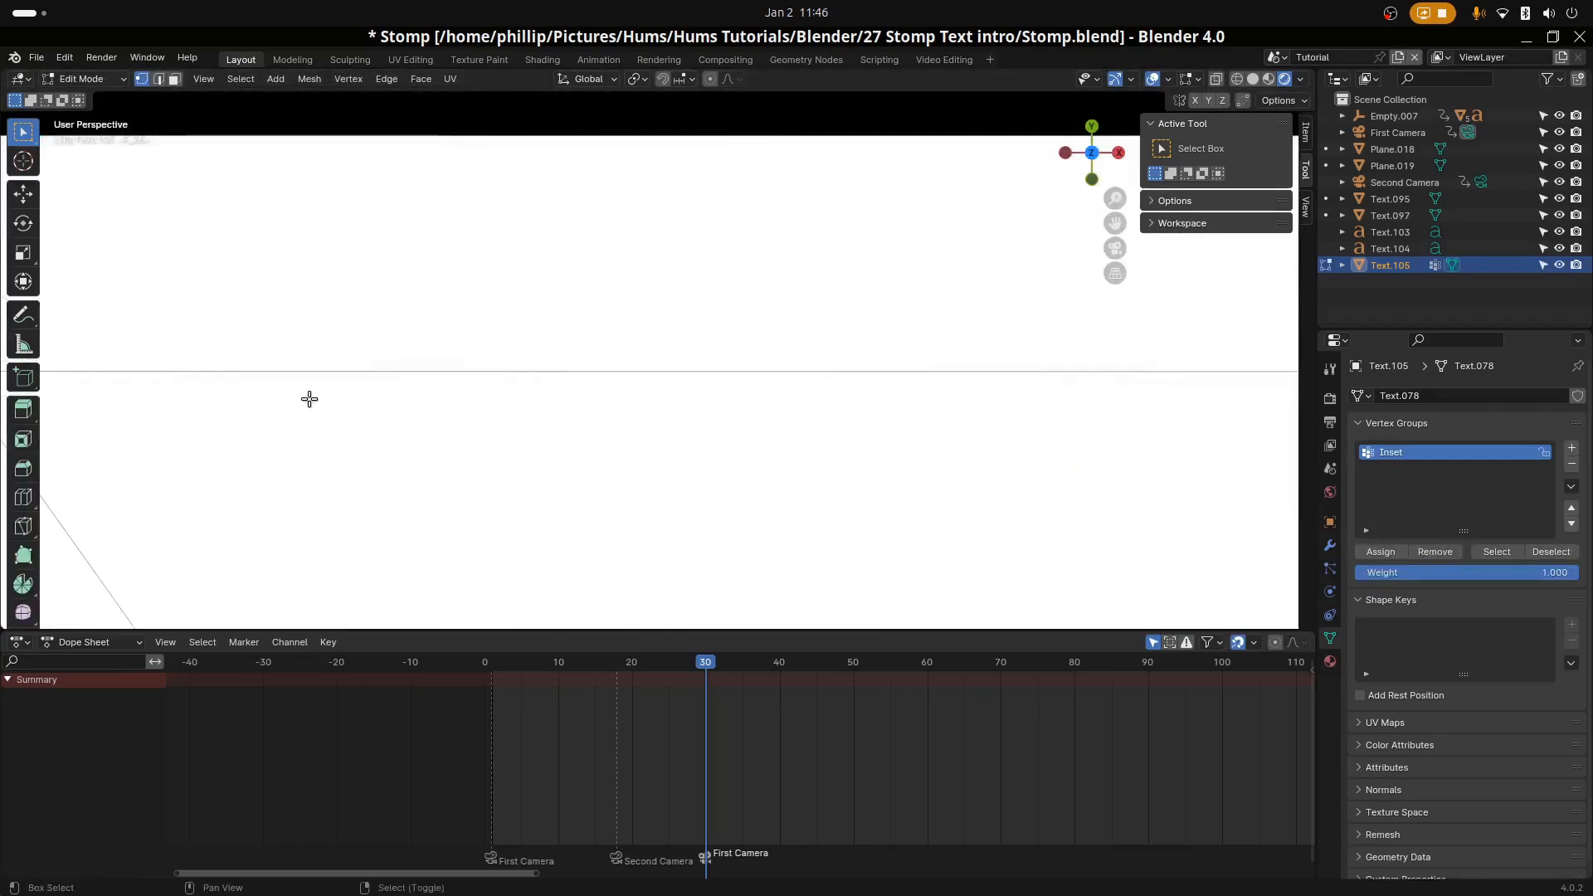
{"action": "middle_click_drag", "start_coordinate": [303, 413], "coordinate": [938, 378], "text": "shift"}
{"action": "scroll", "coordinate": [586, 356], "scroll_direction": "up", "scroll_amount": 4}
{"action": "scroll", "coordinate": [589, 356], "scroll_direction": "down", "scroll_amount": 3}
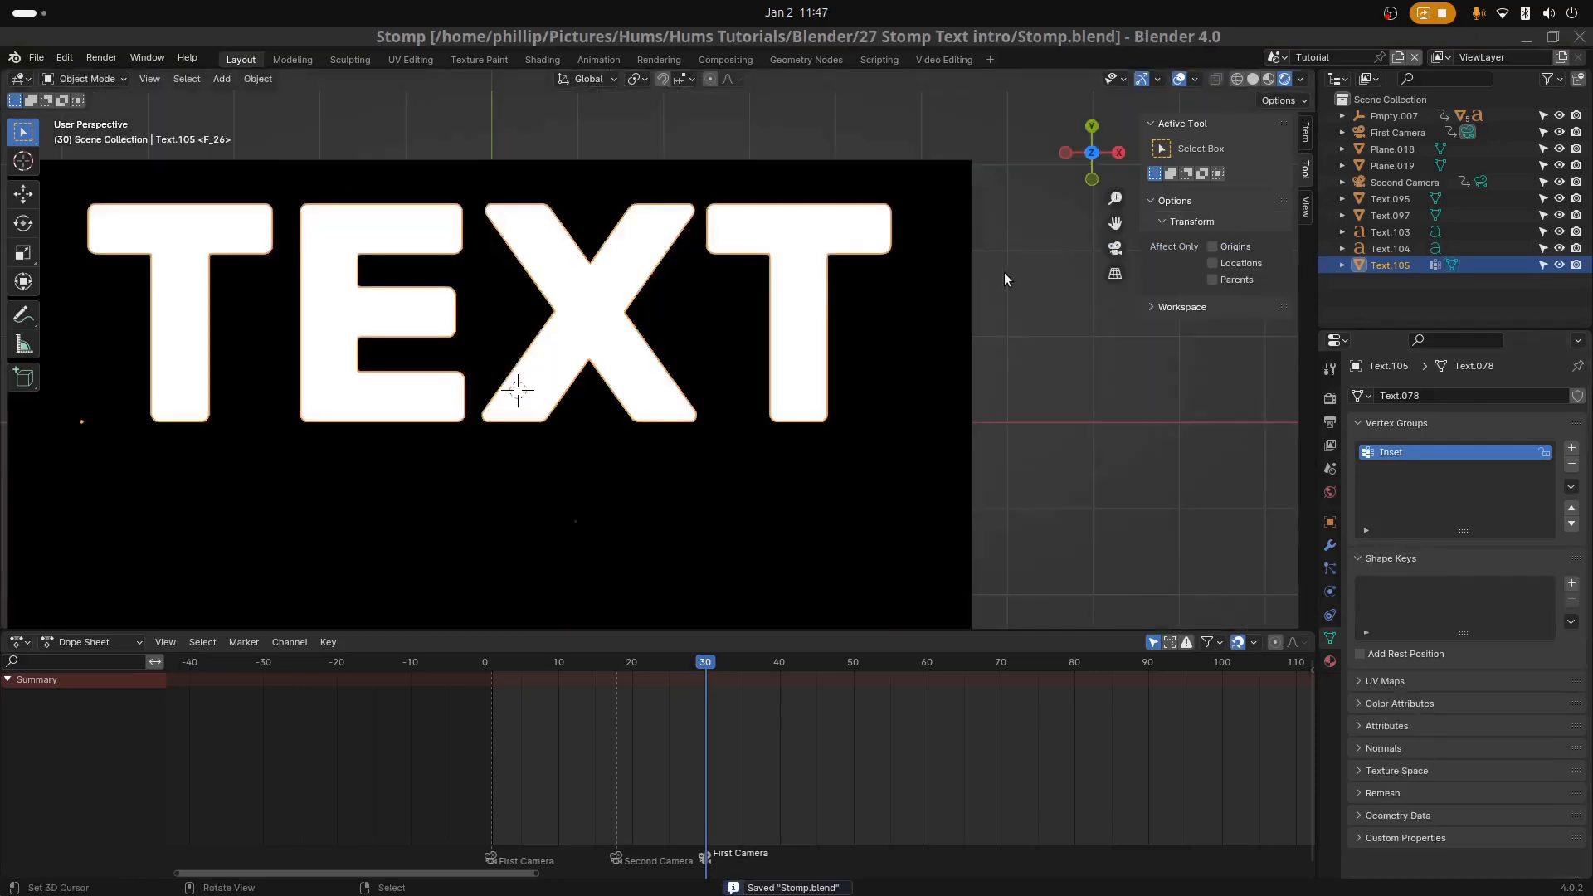
Save the Stomp.blend file
{"action": "scroll", "coordinate": [605, 309], "scroll_direction": "up", "scroll_amount": 5}
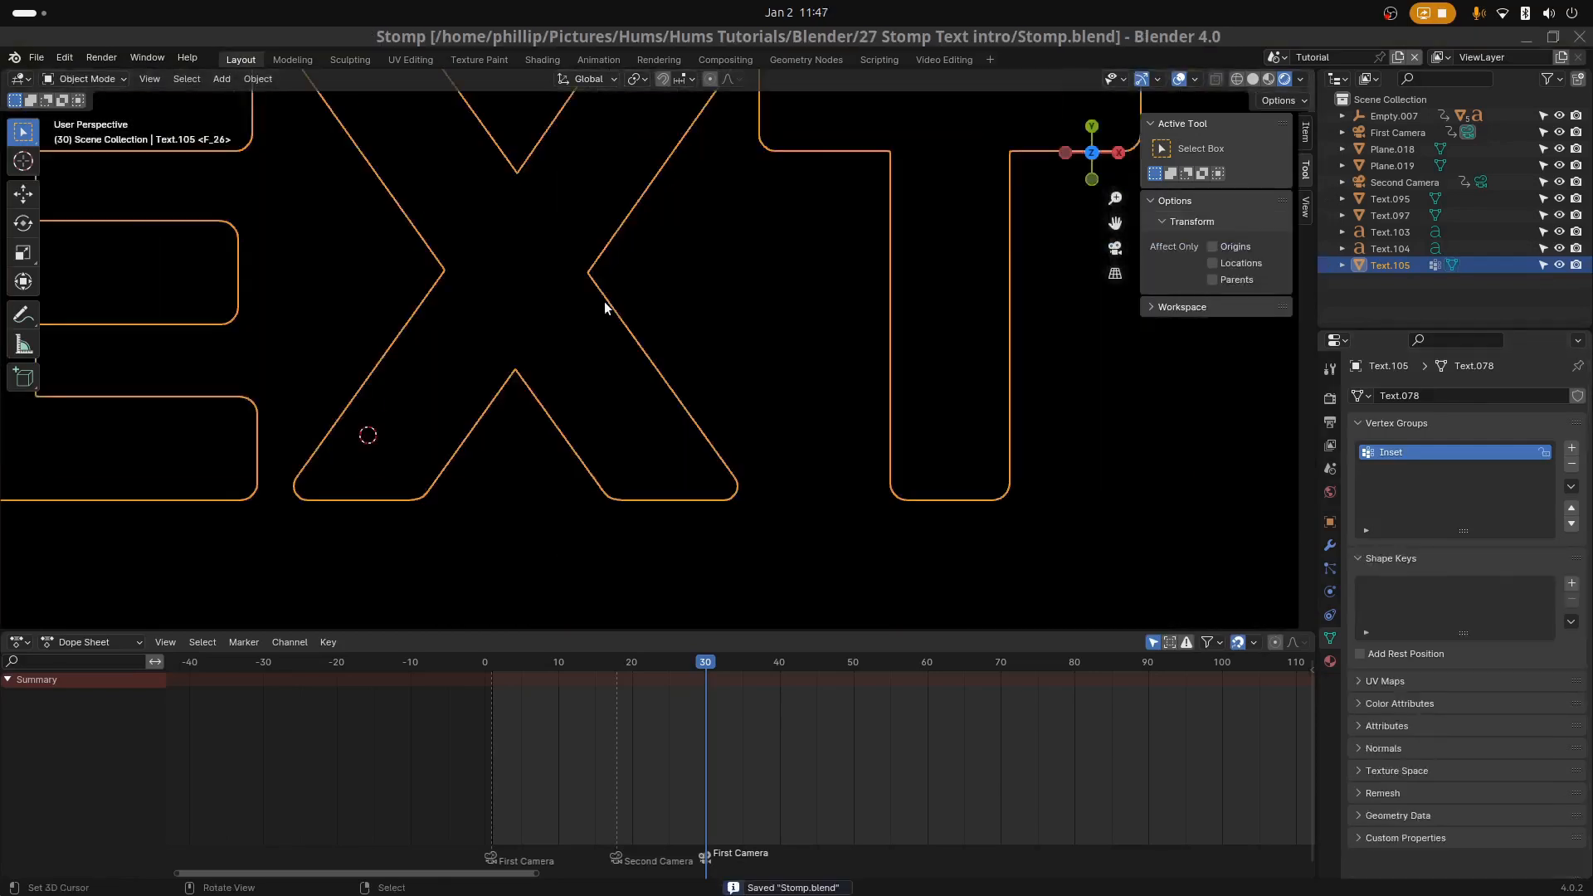
{"action": "key", "text": "ctrl+s"}
{"action": "scroll", "coordinate": [631, 374], "scroll_direction": "down", "scroll_amount": 5}
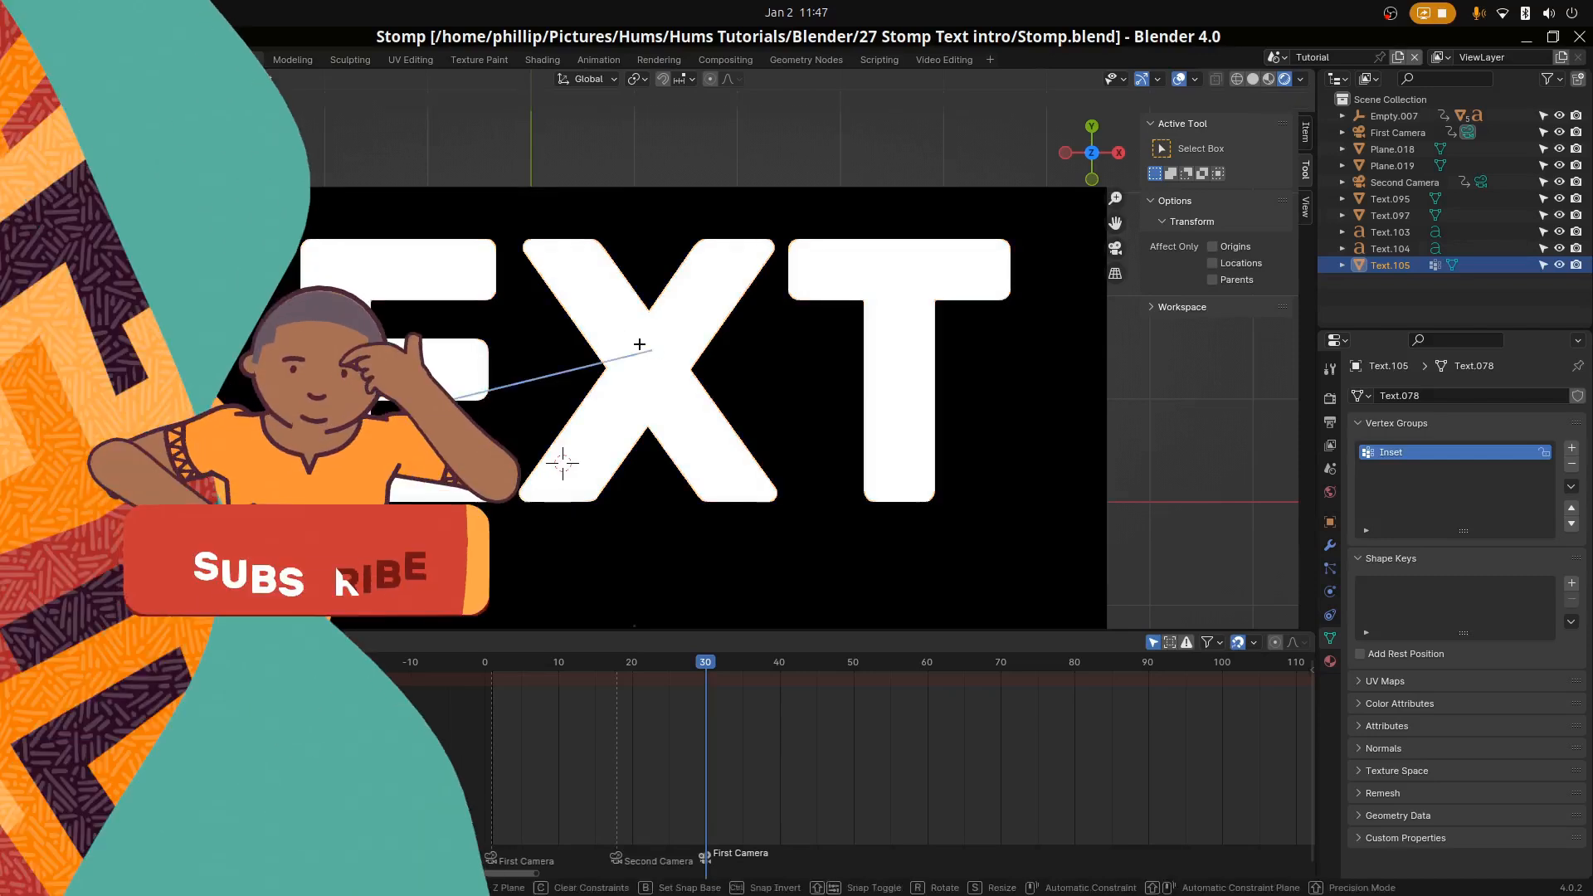
Raise the TEXT mesh about 0.105 m along Z above the black plane and return to the camera view
{"action": "mouse_move", "coordinate": [640, 362]}
{"action": "middle_mouse_down"}
{"action": "mouse_move", "coordinate": [585, 175]}
{"action": "mouse_move", "coordinate": [632, 335]}
{"action": "middle_mouse_up"}
{"action": "key", "text": "g"}
{"action": "key", "text": "z"}
{"action": "left_click", "coordinate": [643, 345]}
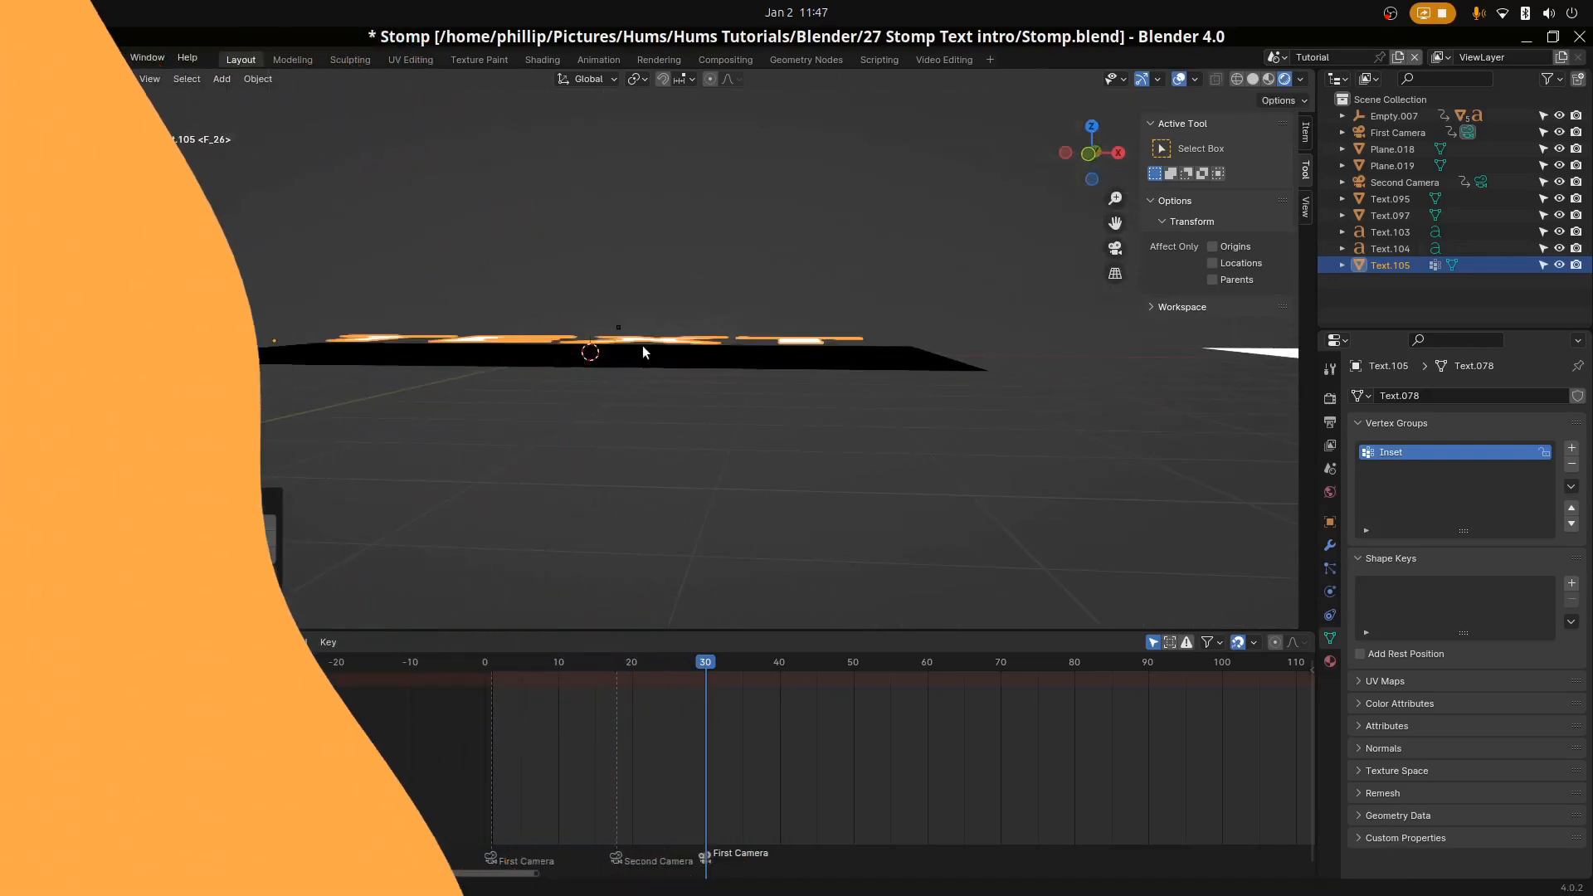
{"action": "key", "text": "KP_0"}
{"action": "scroll", "coordinate": [719, 343], "scroll_direction": "down", "scroll_amount": 16}
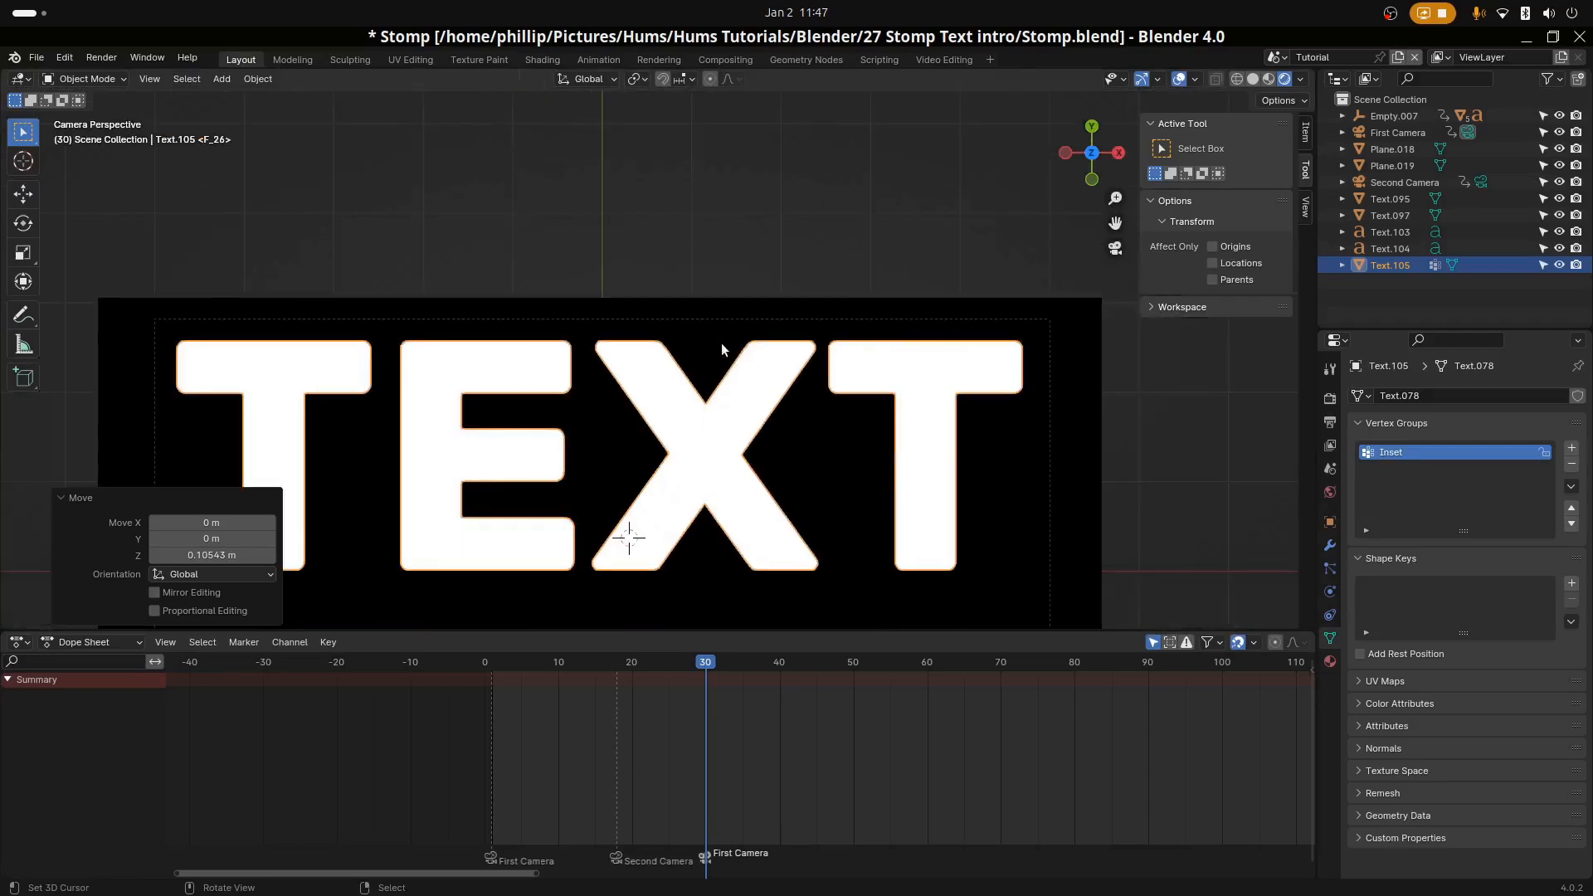
{"action": "middle_click_drag", "start_coordinate": [720, 343], "coordinate": [709, 247], "text": "shift"}
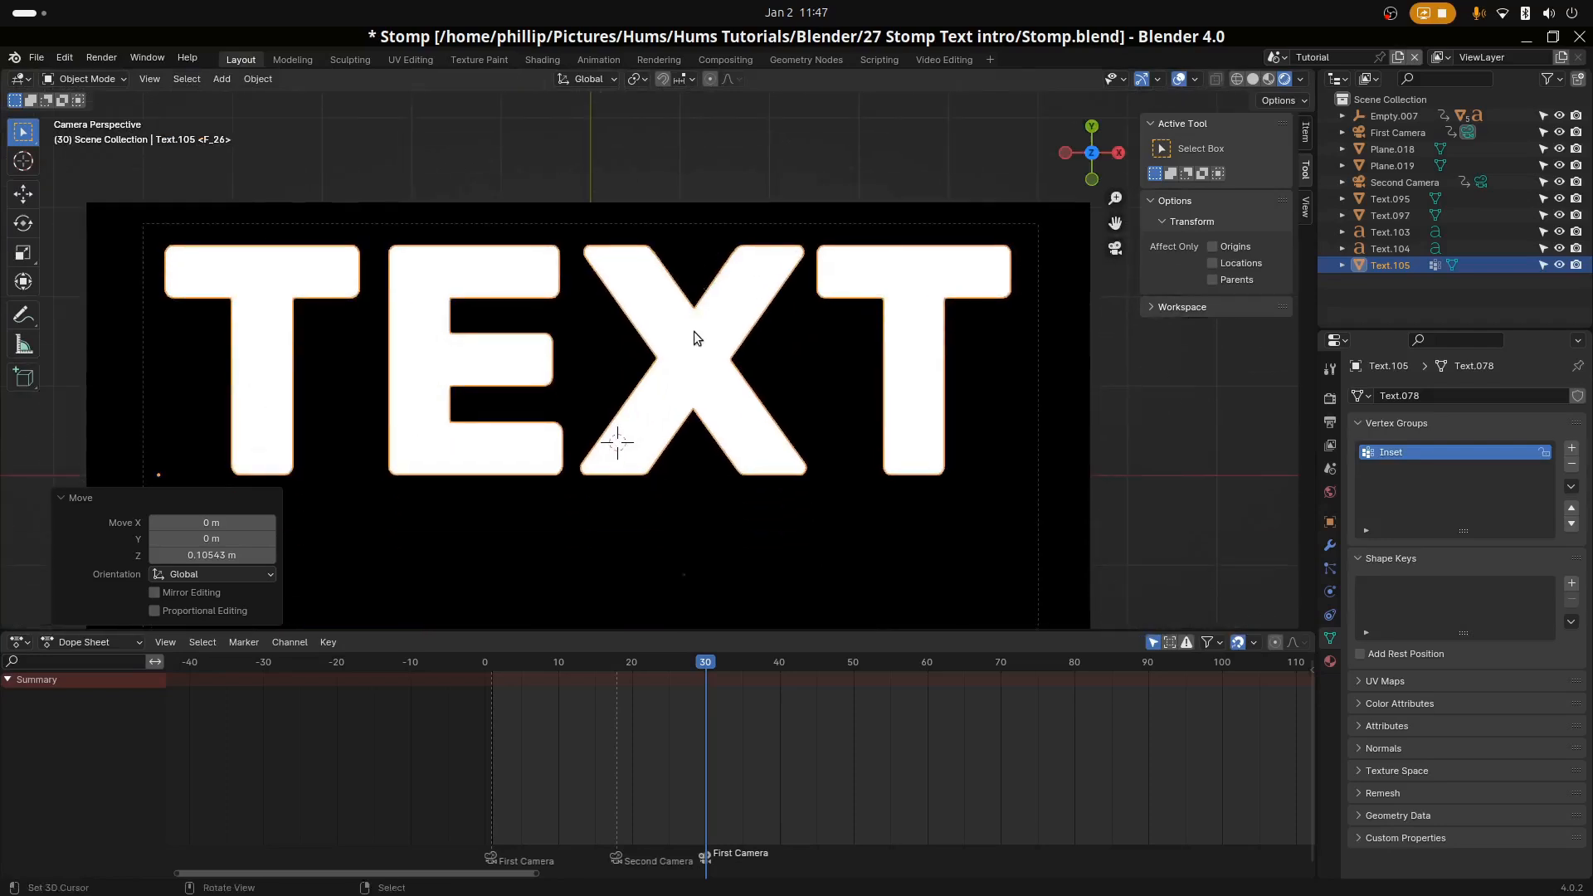
Select the Inset vertex group's geometry in Edit Mode and add a second material slot with a new material
{"action": "key", "text": "Tab"}
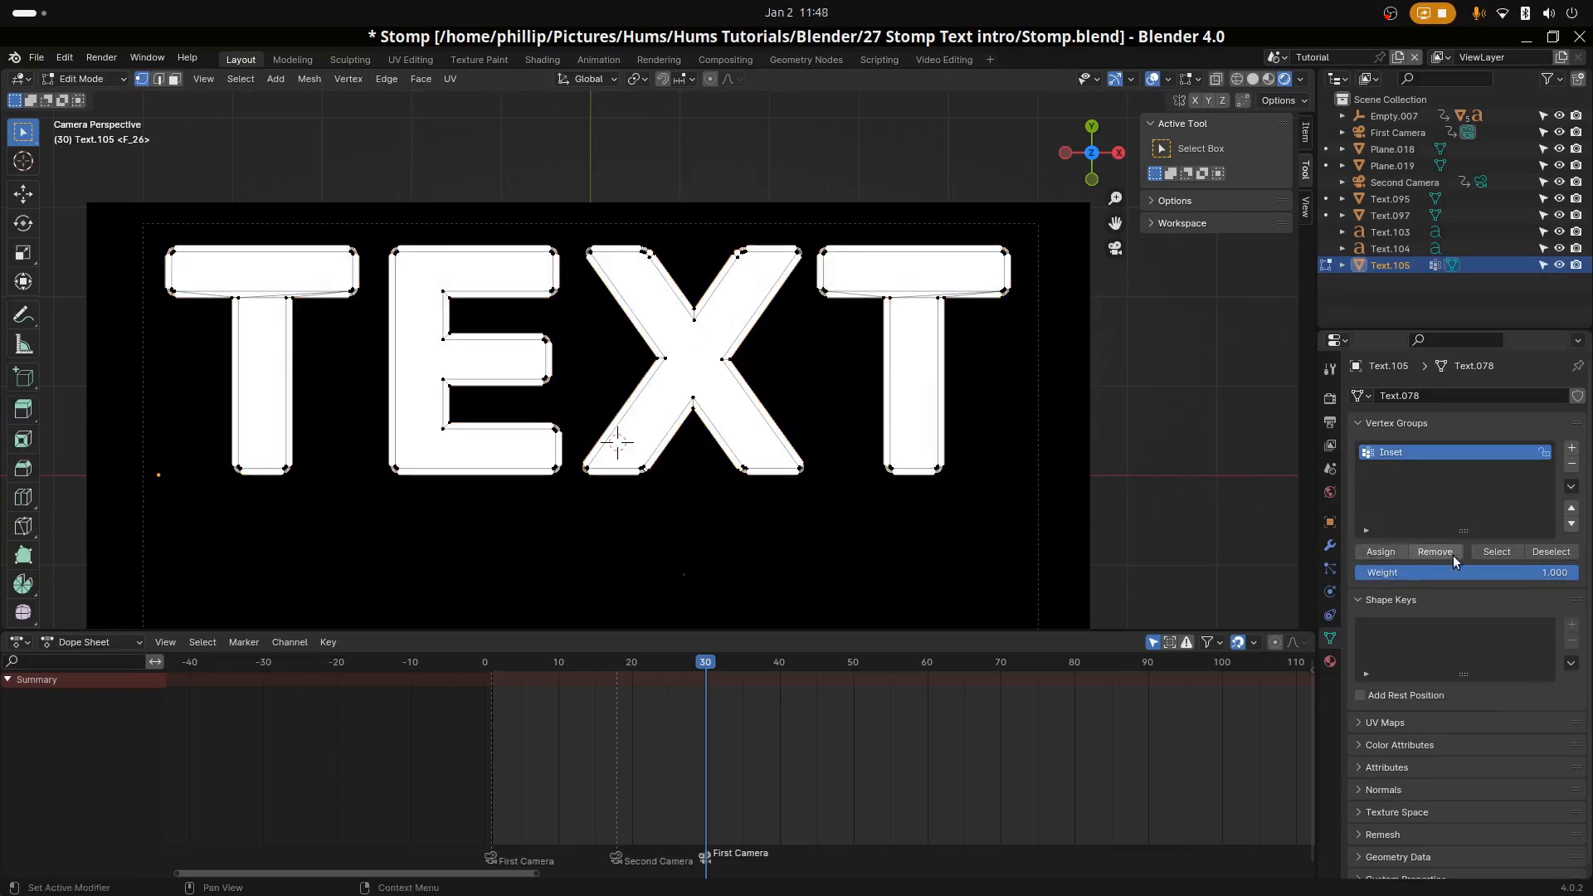
{"action": "left_click", "coordinate": [1499, 553]}
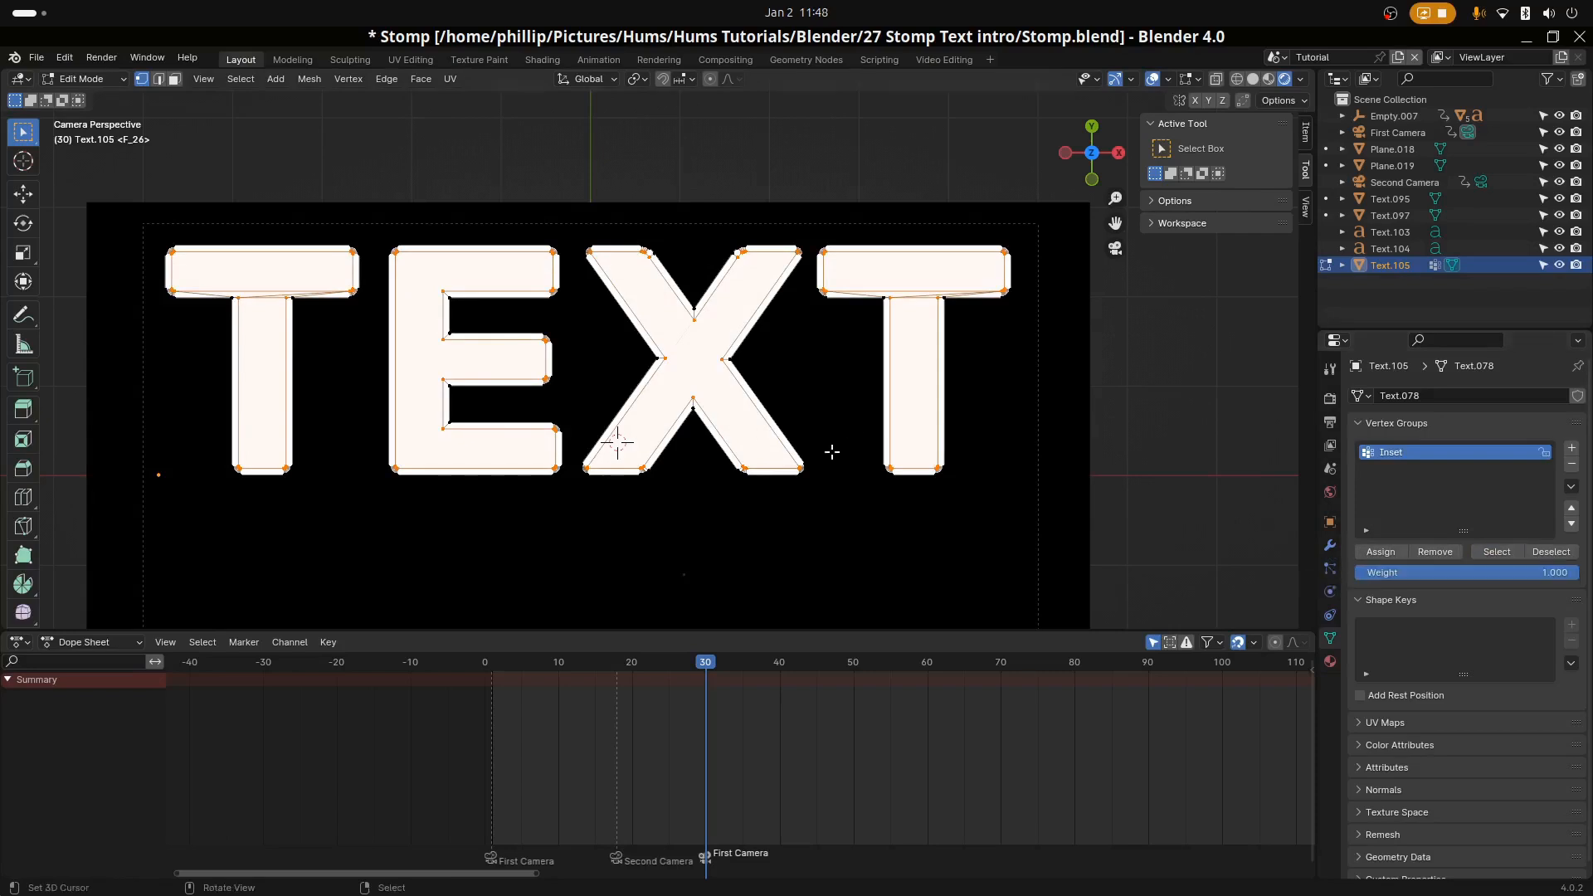
{"action": "left_click", "coordinate": [1330, 661]}
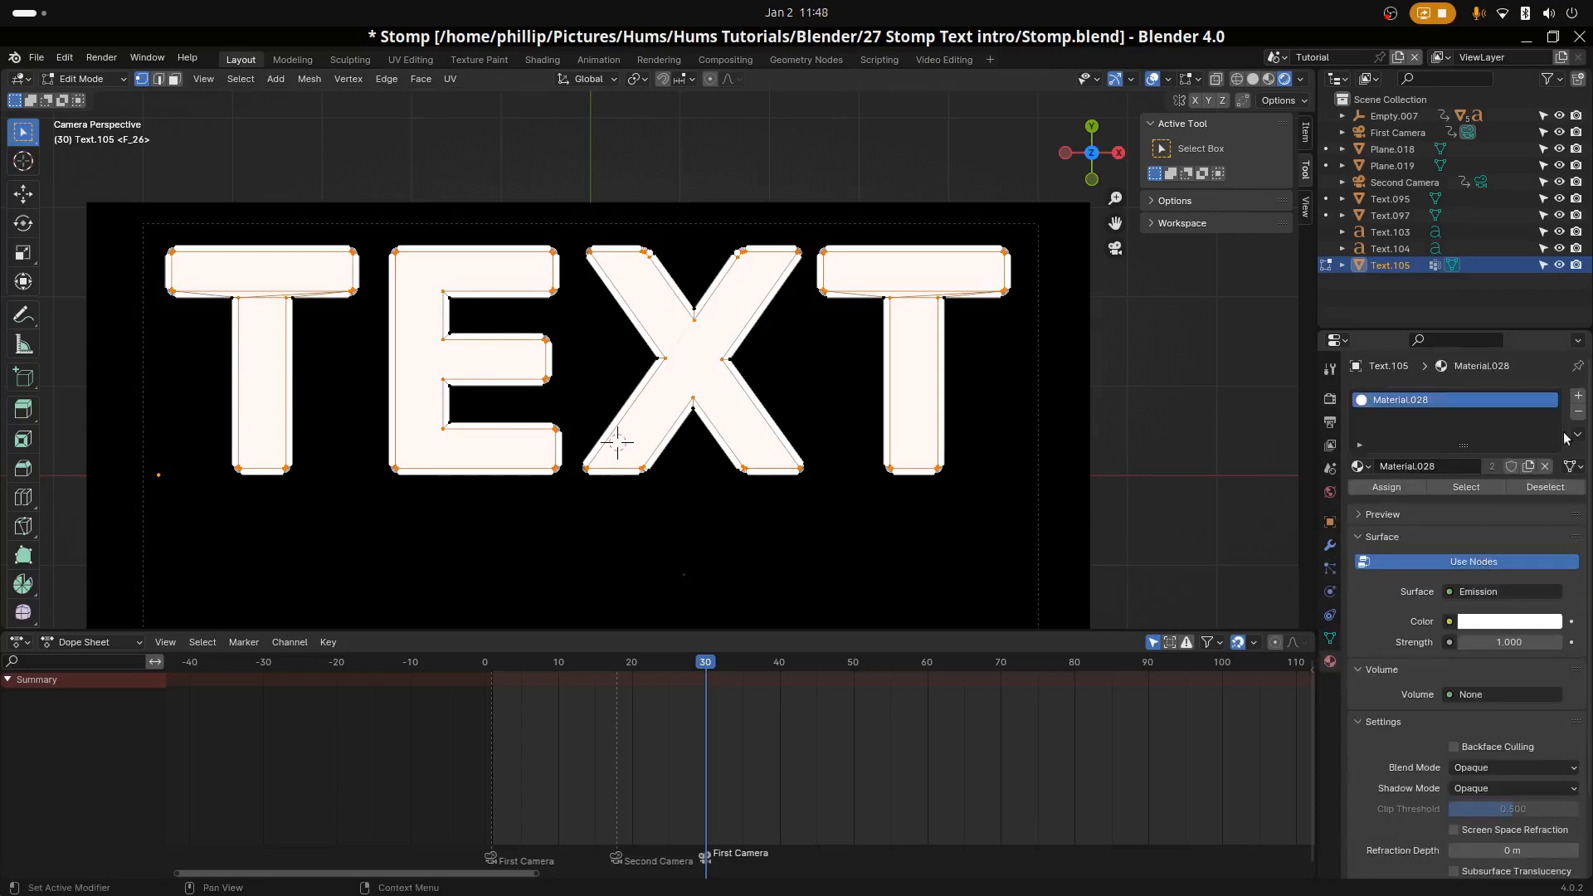
{"action": "left_click", "coordinate": [1579, 397]}
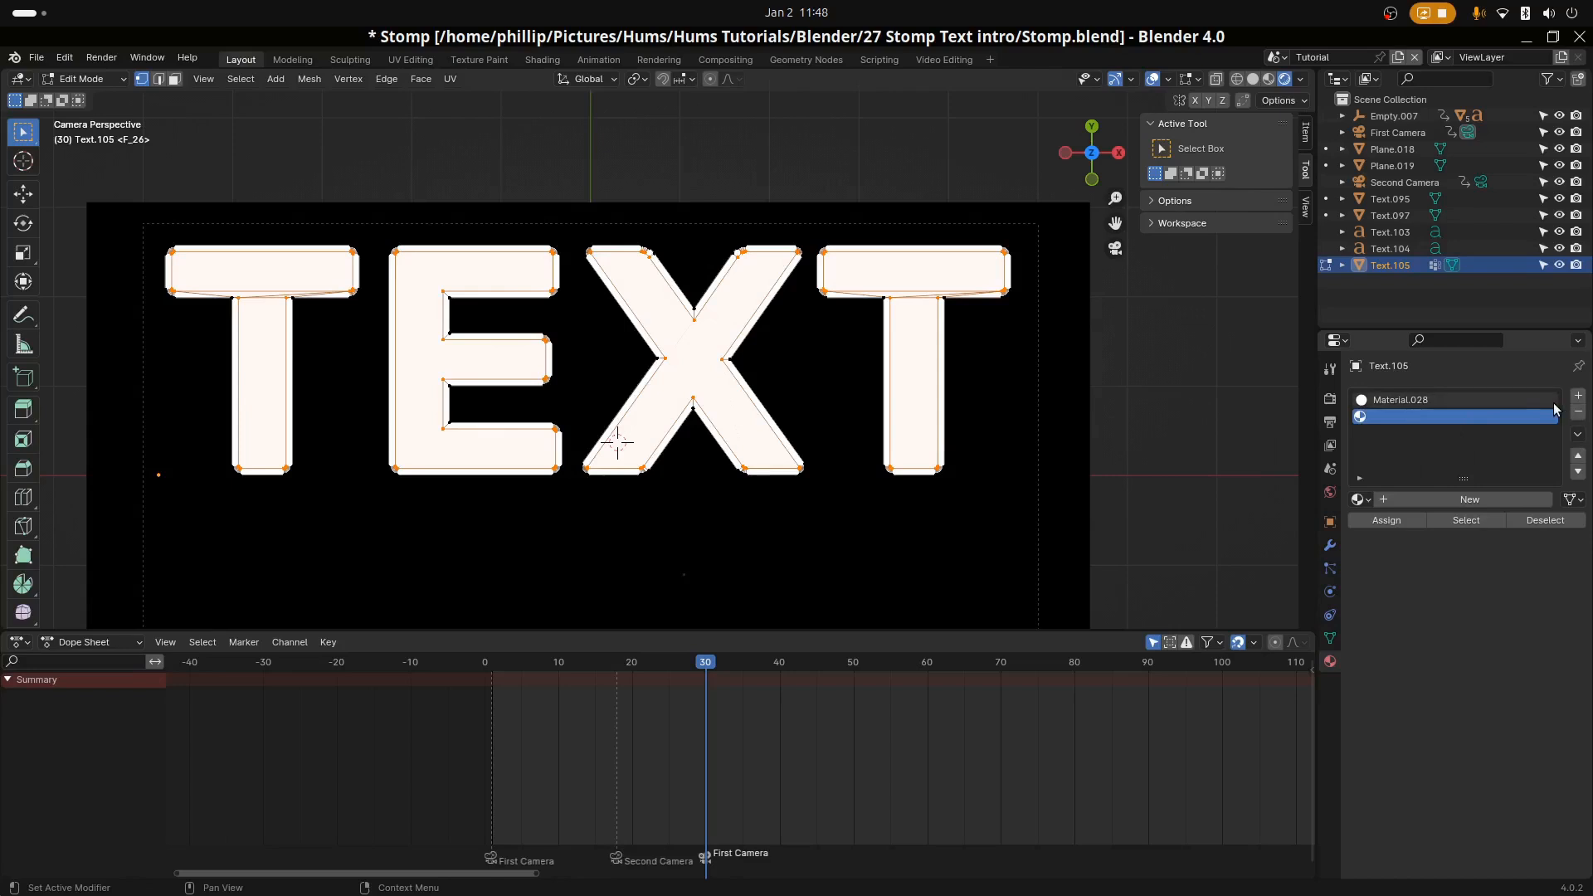
{"action": "left_click", "coordinate": [1359, 500]}
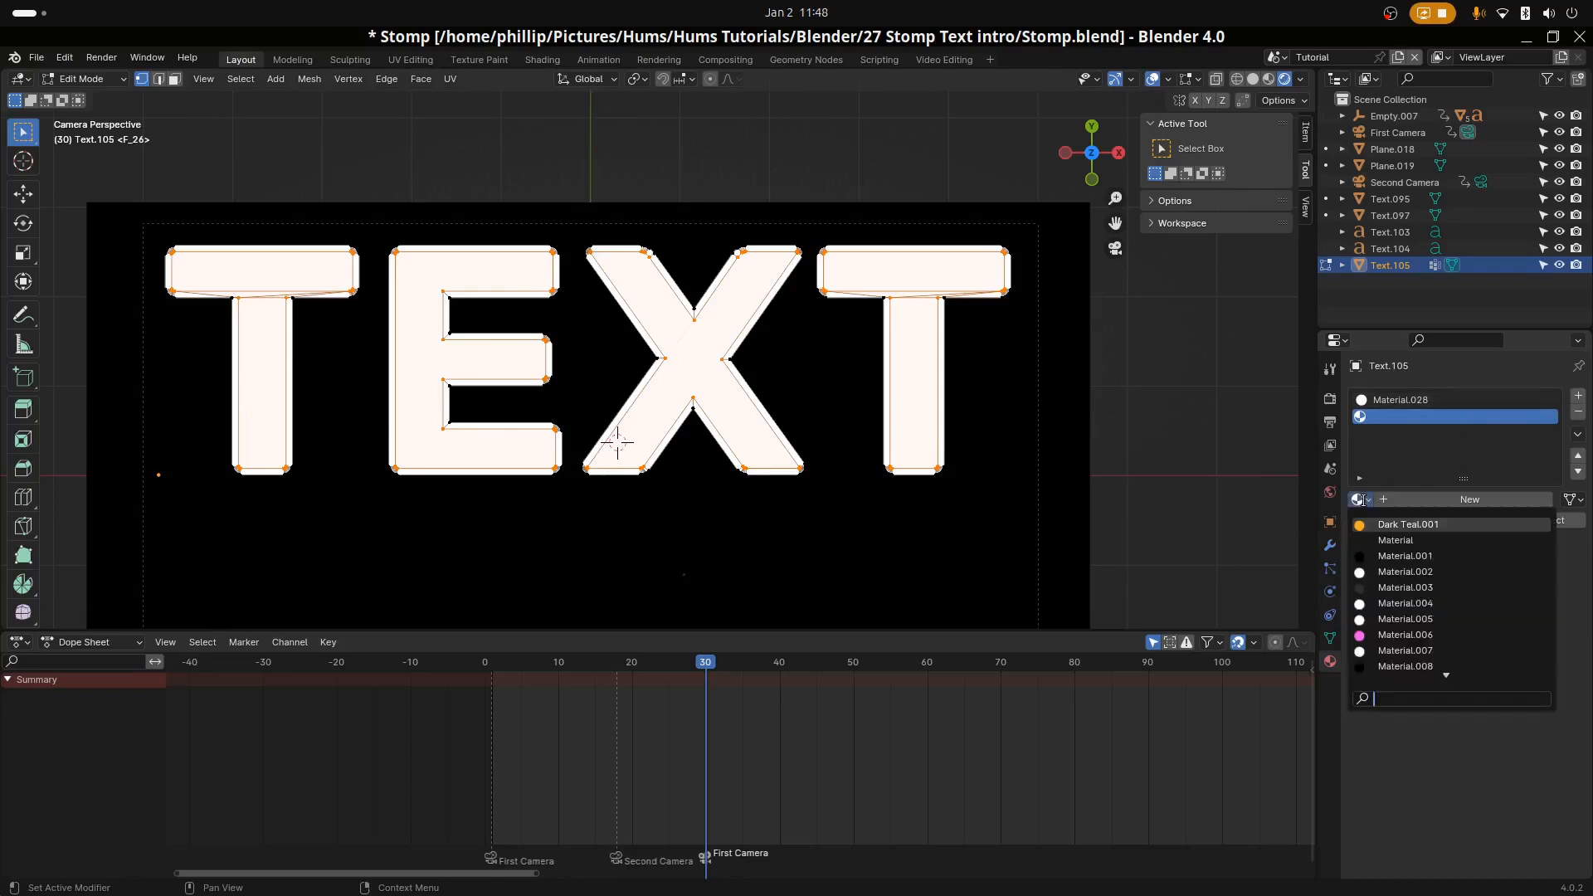
{"action": "left_click", "coordinate": [1441, 496]}
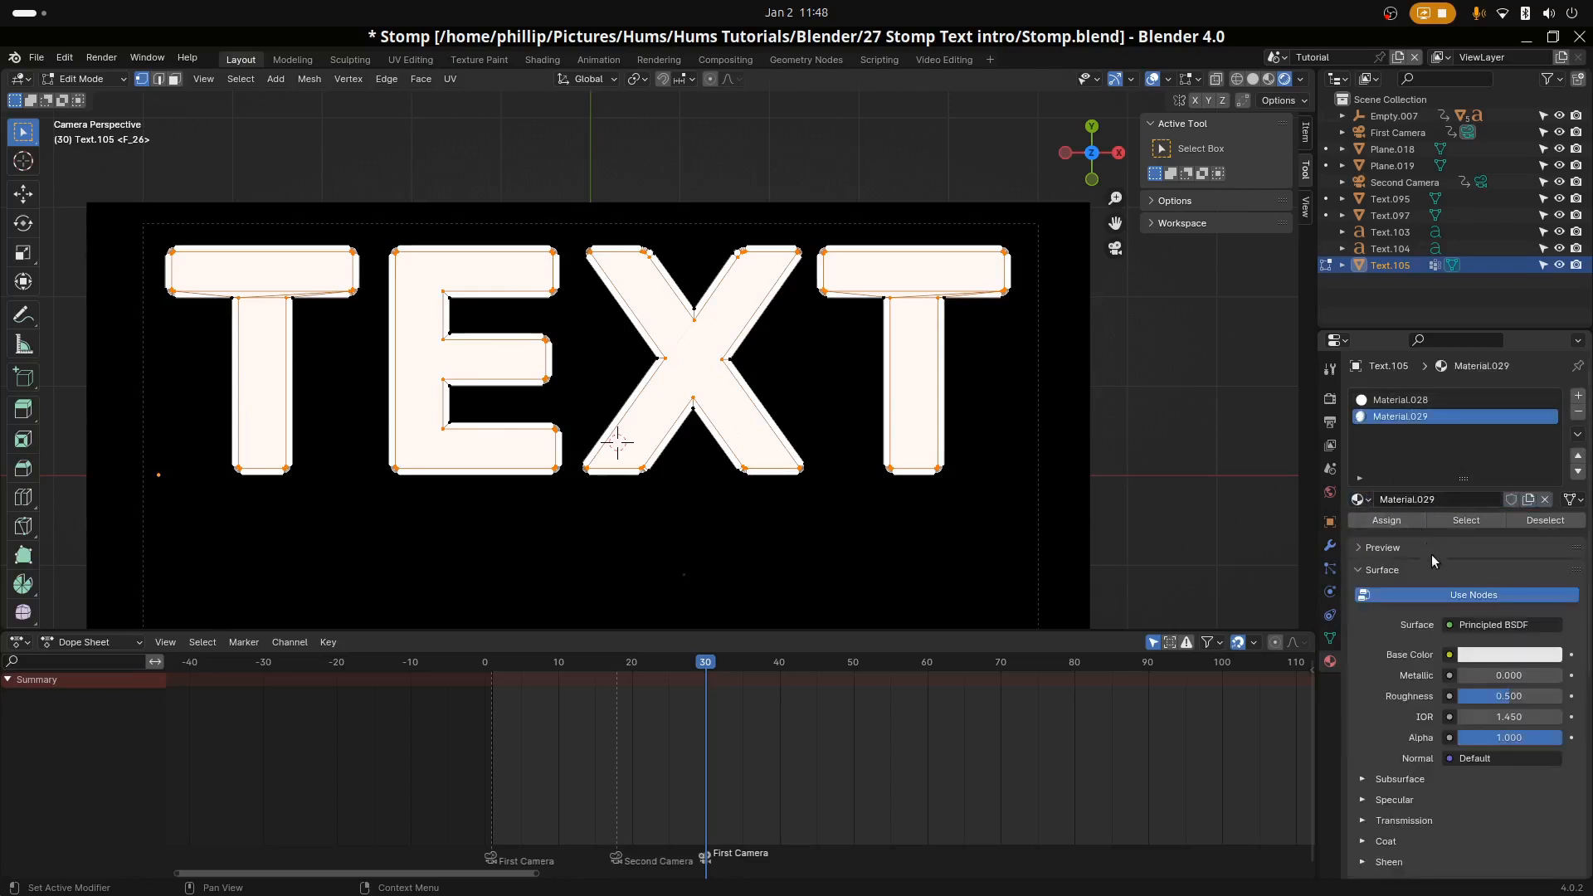
Make the new material a black Emission shader and assign it to the selected inset faces
{"action": "left_click", "coordinate": [1464, 626]}
{"action": "left_click", "coordinate": [1387, 294]}
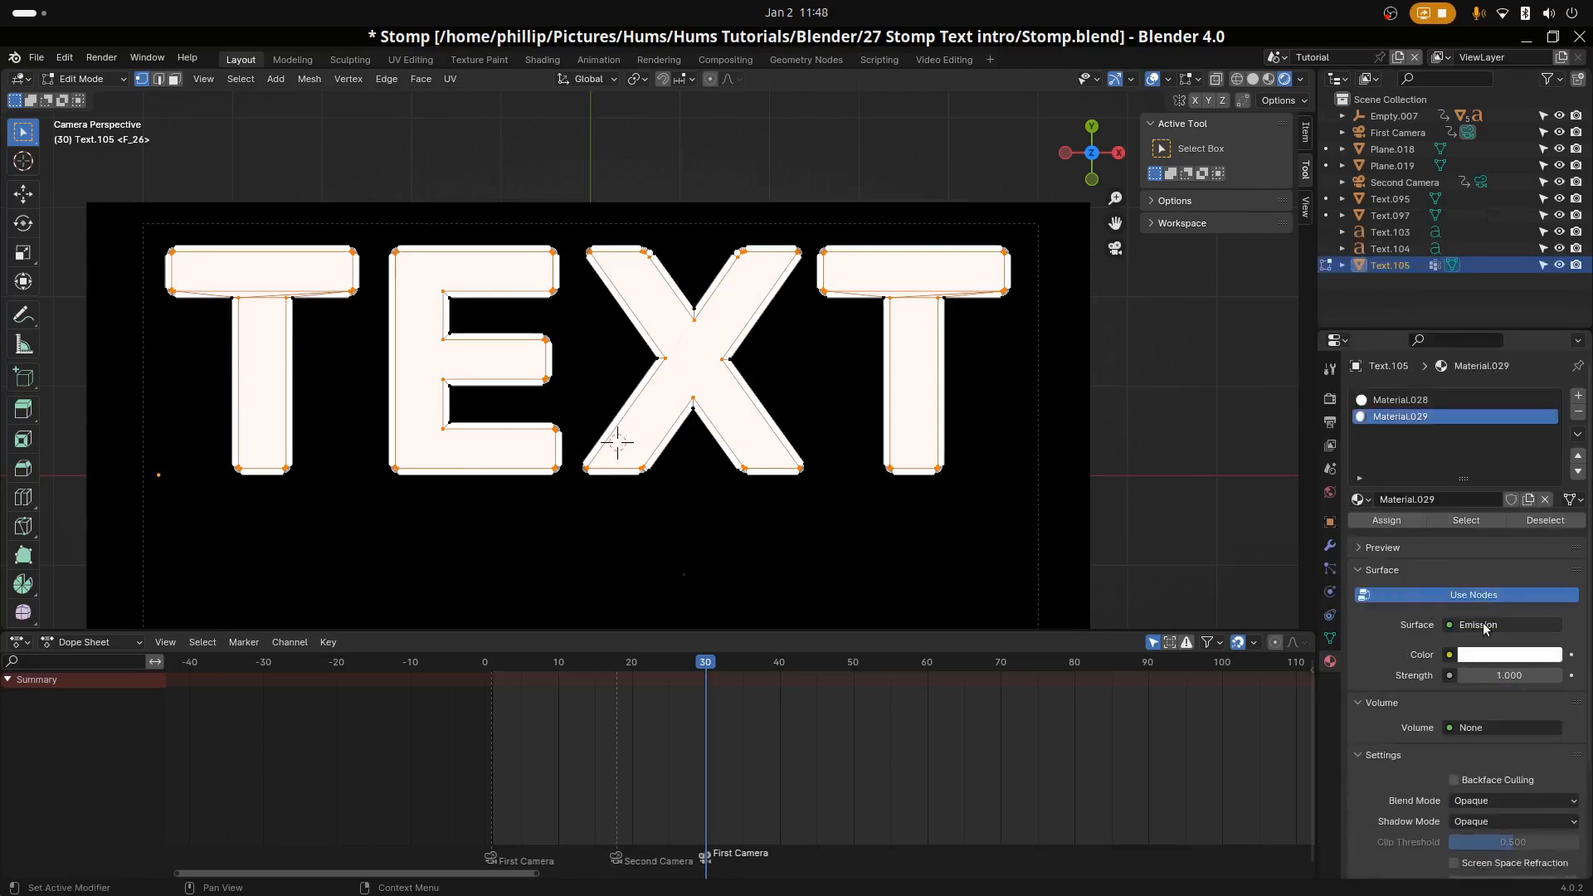
{"action": "left_click", "coordinate": [1524, 656]}
{"action": "left_click_drag", "start_coordinate": [1547, 514], "coordinate": [1548, 540]}
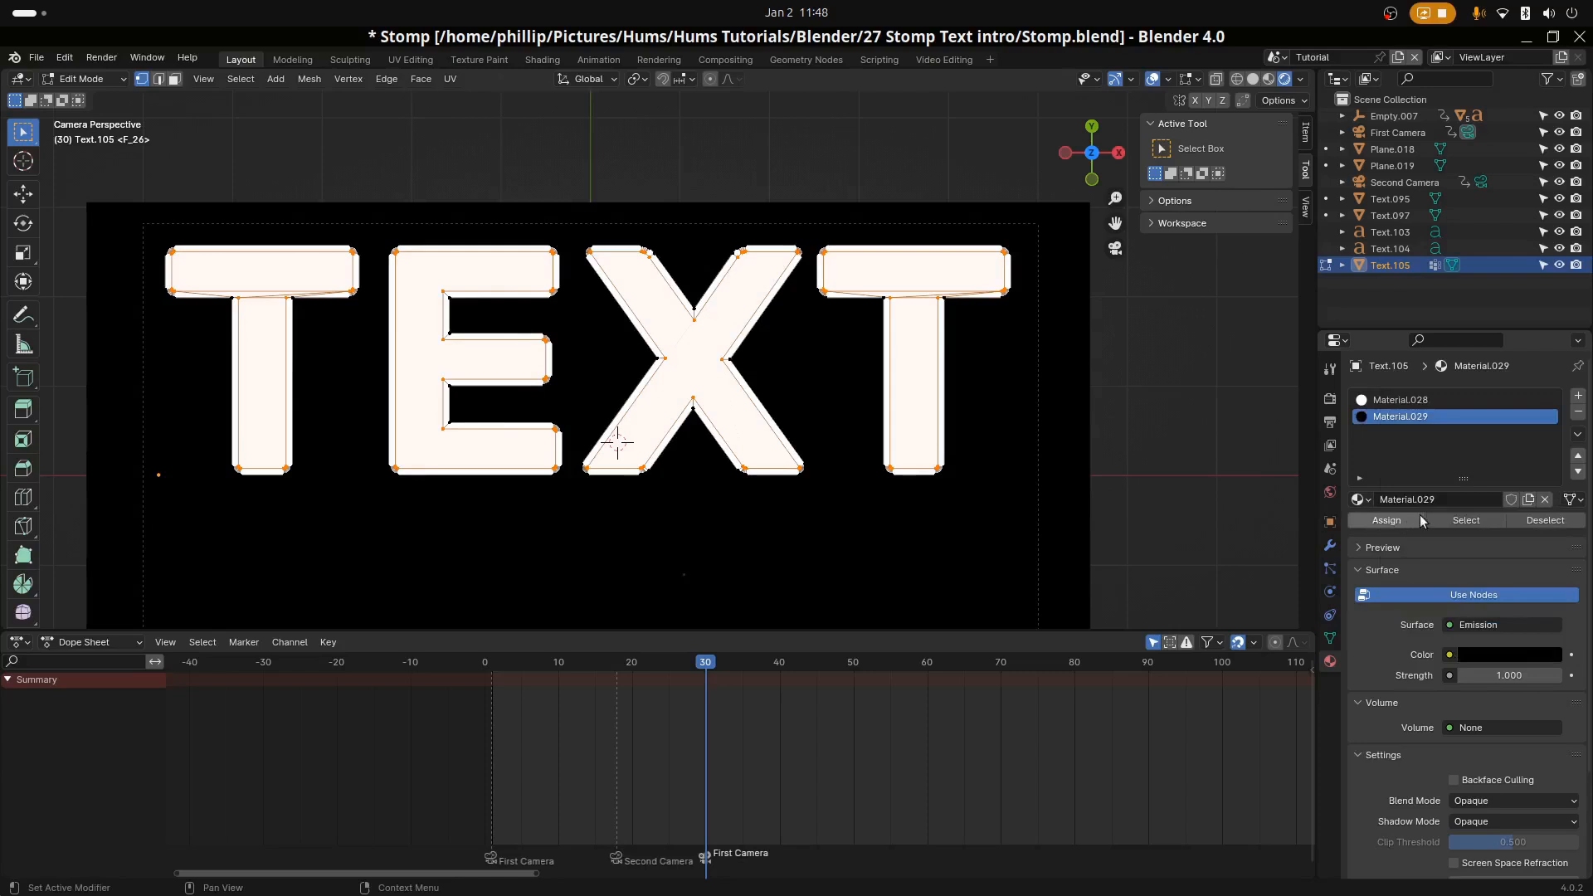
{"action": "left_click", "coordinate": [1394, 521]}
{"action": "scroll", "coordinate": [715, 395], "scroll_direction": "up", "scroll_amount": 2}
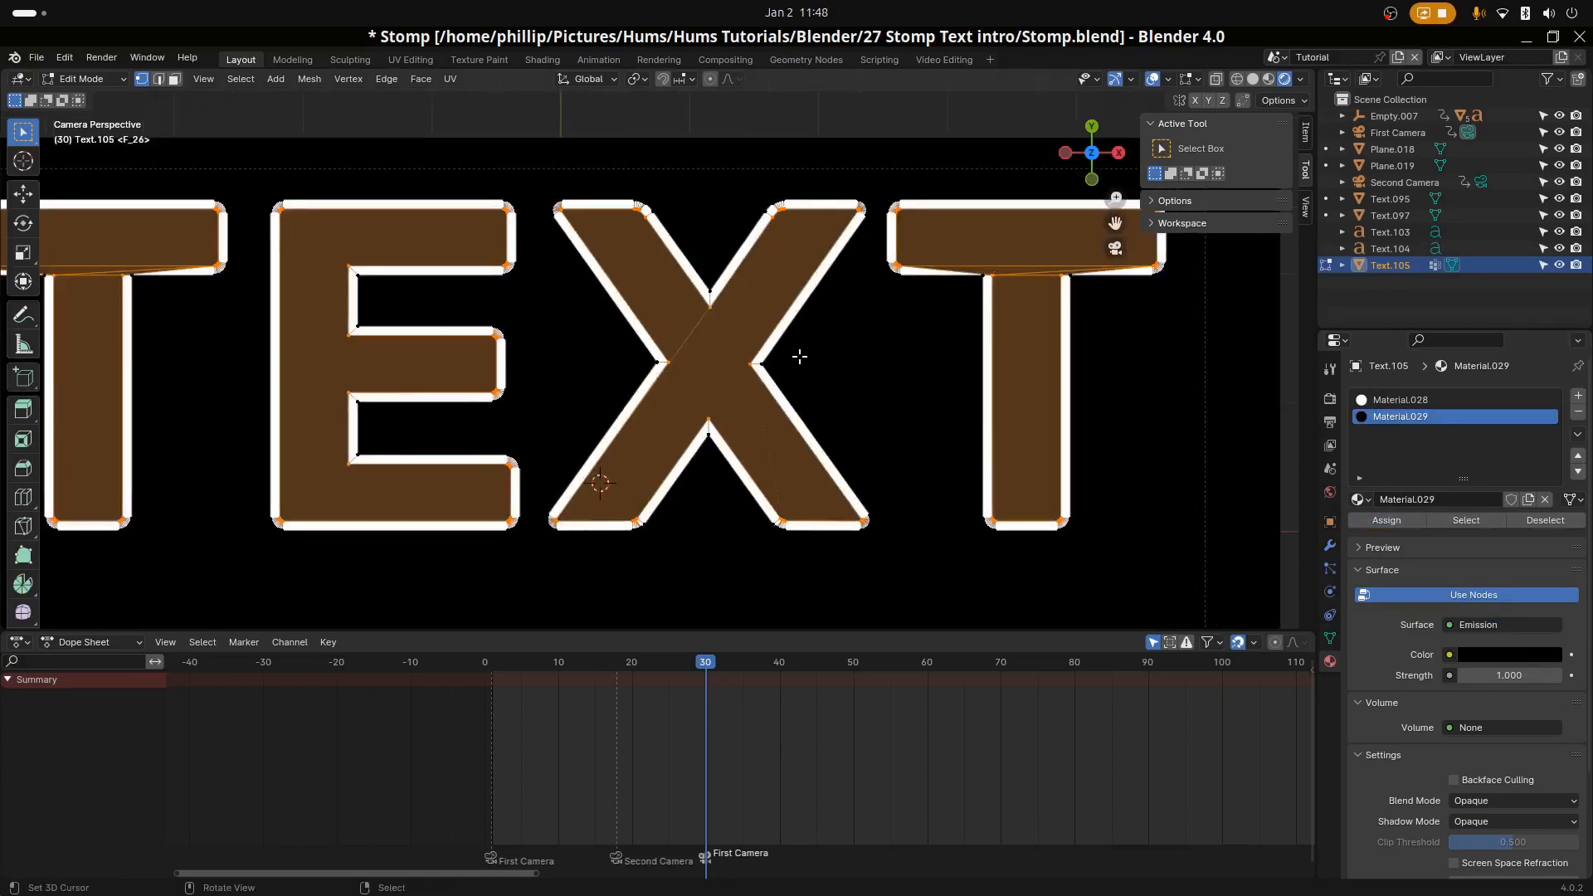
Select the two distorted inner corners at the first T's crossbar and stem, then raise them about 0.065 m along Y
{"action": "key", "text": "Tab"}
{"action": "middle_click_drag", "start_coordinate": [330, 284], "coordinate": [779, 387], "text": "shift"}
{"action": "key", "text": "Tab"}
{"action": "scroll", "coordinate": [391, 388], "scroll_direction": "up", "scroll_amount": 4}
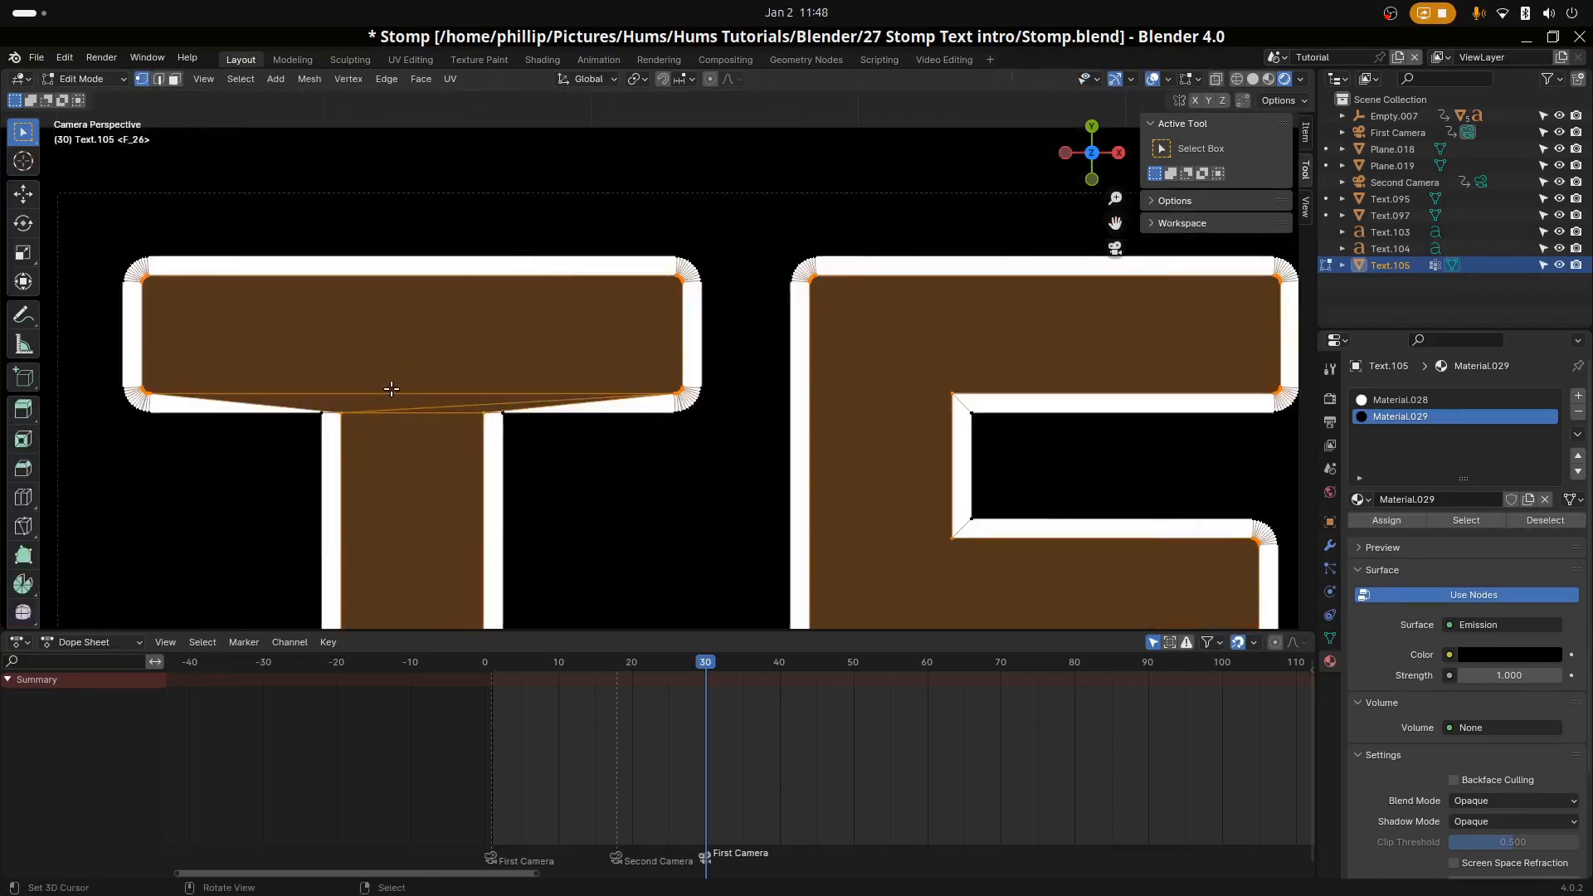
{"action": "key", "text": "alt+a"}
{"action": "right_click", "coordinate": [344, 414]}
{"action": "right_click", "coordinate": [485, 419], "text": "shift"}
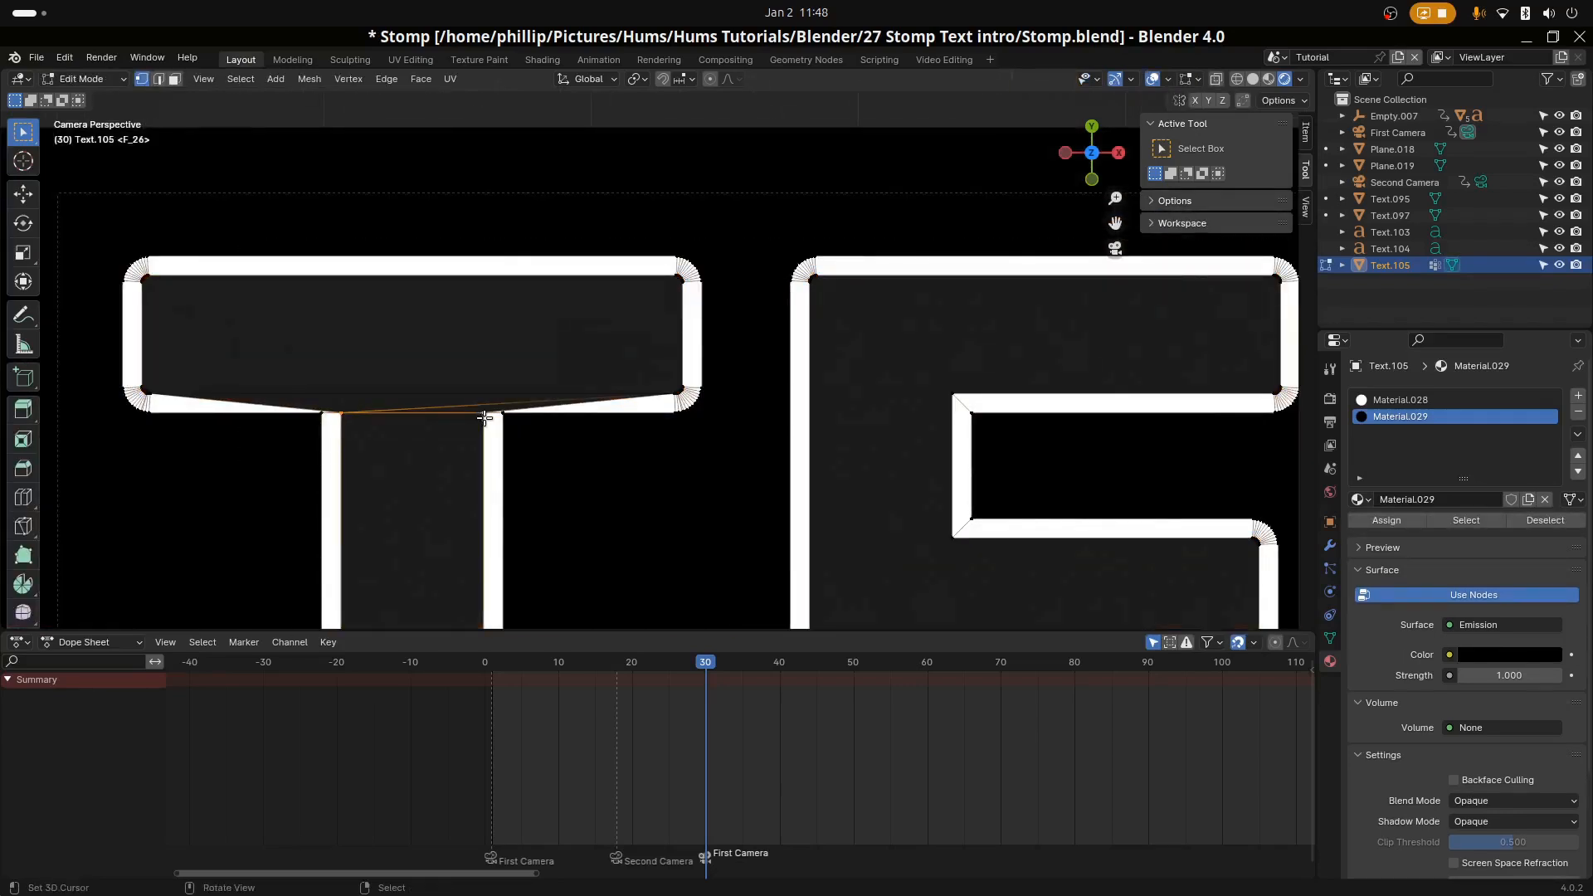
{"action": "key", "text": "g"}
{"action": "key", "text": "y"}
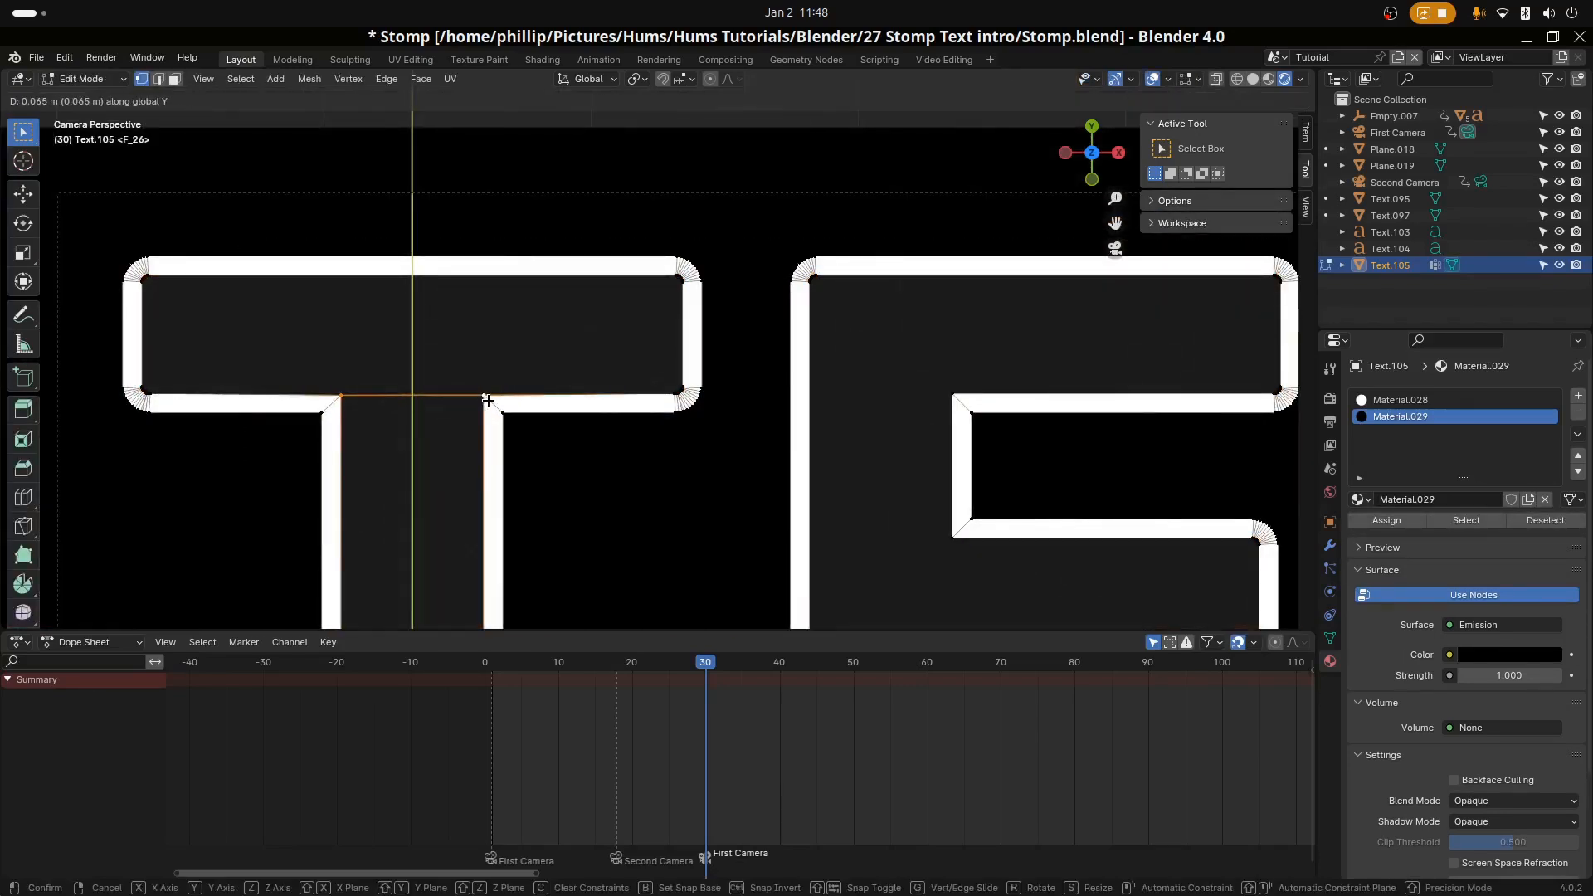
{"action": "left_click", "coordinate": [488, 401]}
Raise the two distorted inner corners between the last T's stem and crossbar to straighten the outline, then leave Edit Mode
{"action": "key", "text": "Tab"}
{"action": "scroll", "coordinate": [688, 448], "scroll_direction": "down", "scroll_amount": 5}
{"action": "middle_click_drag", "start_coordinate": [1162, 402], "coordinate": [701, 455], "text": "shift"}
{"action": "scroll", "coordinate": [913, 466], "scroll_direction": "up", "scroll_amount": 3}
{"action": "key", "text": "Tab"}
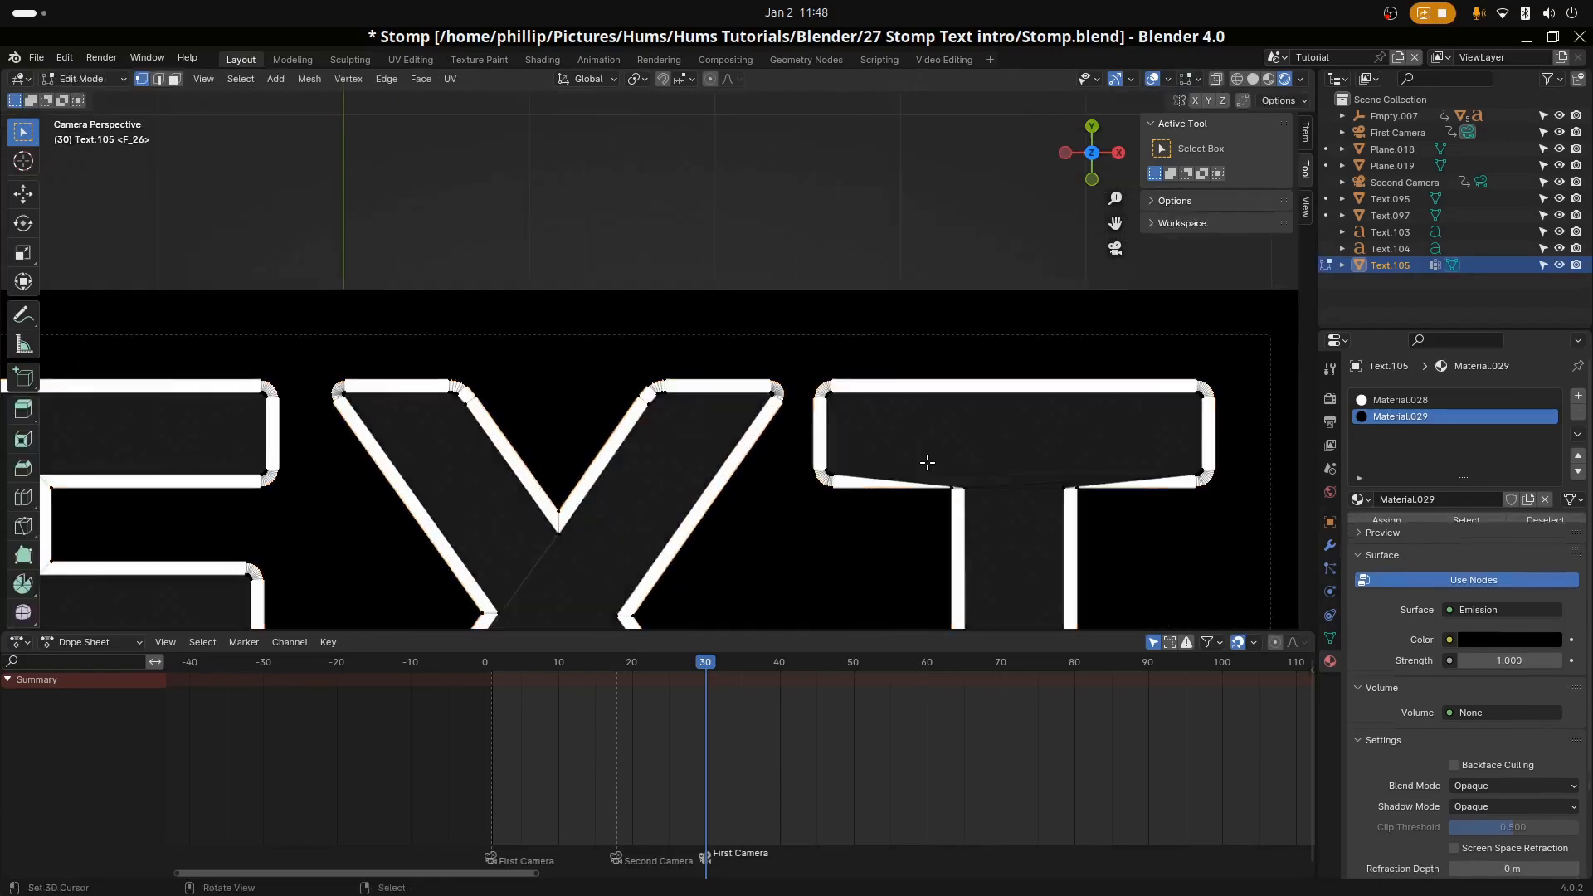
{"action": "right_click", "coordinate": [953, 491]}
{"action": "right_click", "coordinate": [1061, 489], "text": "shift"}
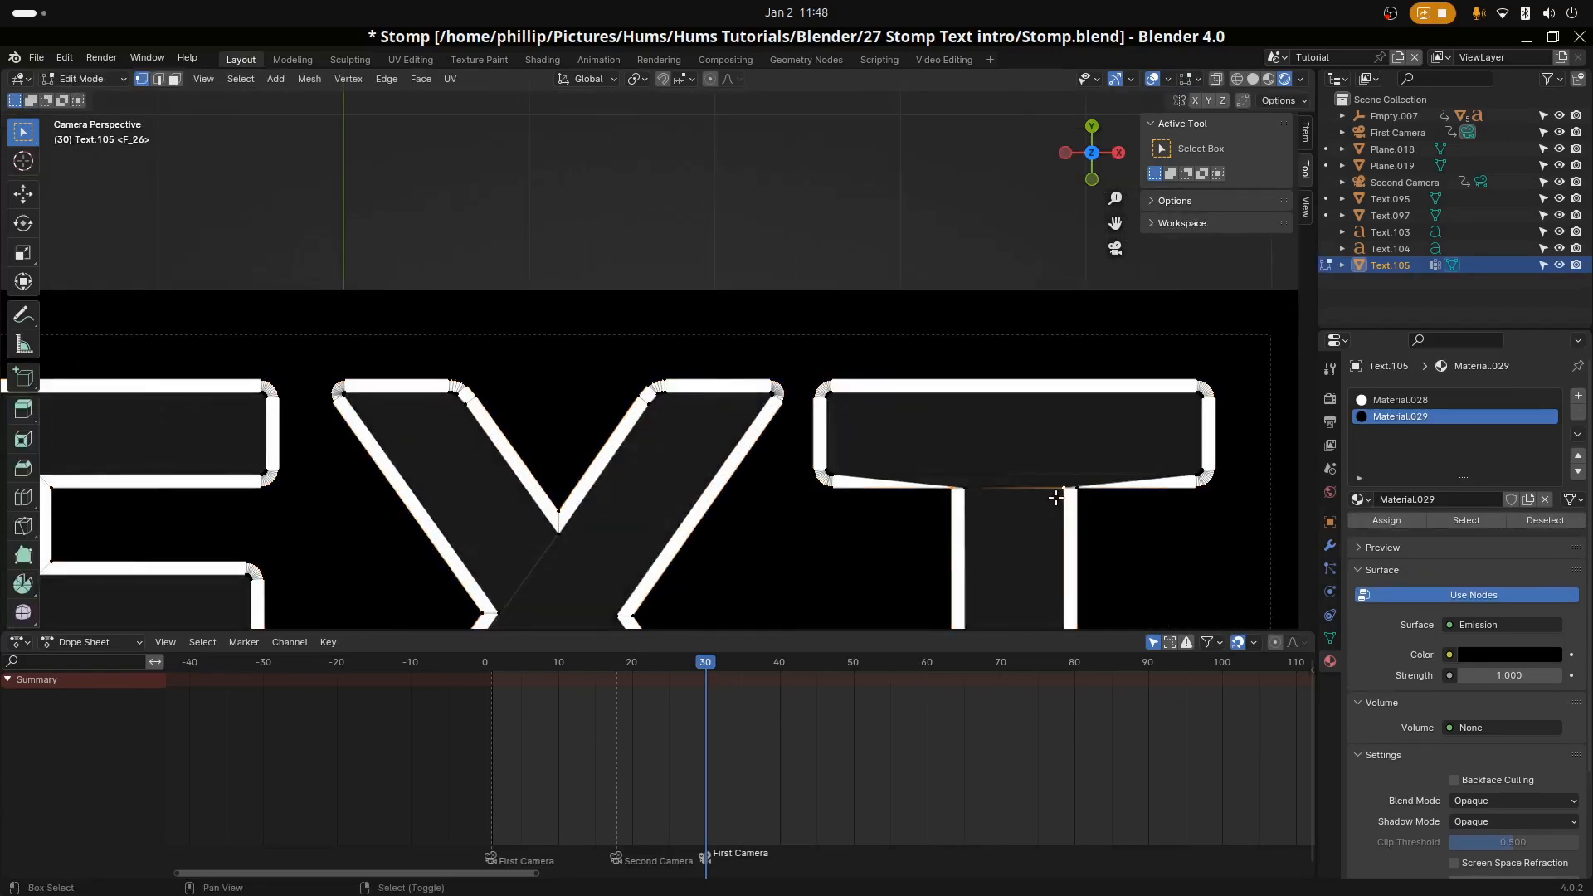
{"action": "right_click", "coordinate": [1062, 496], "text": "shift"}
{"action": "right_click", "coordinate": [1067, 492]}
{"action": "right_click", "coordinate": [968, 496], "text": "shift"}
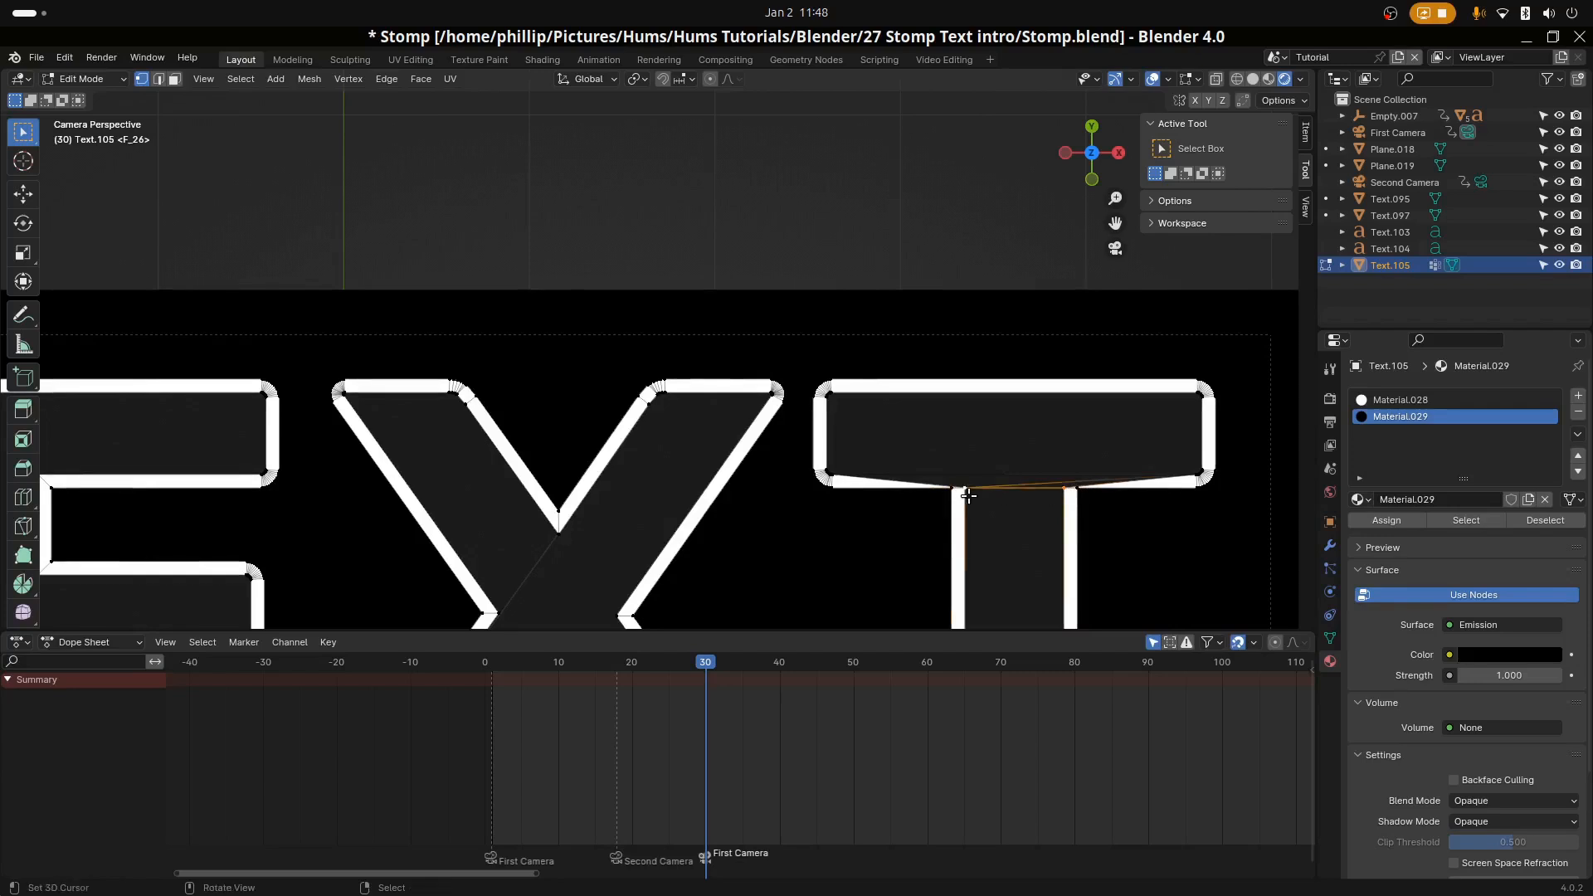
{"action": "key", "text": "f"}
{"action": "key", "text": "Tab"}
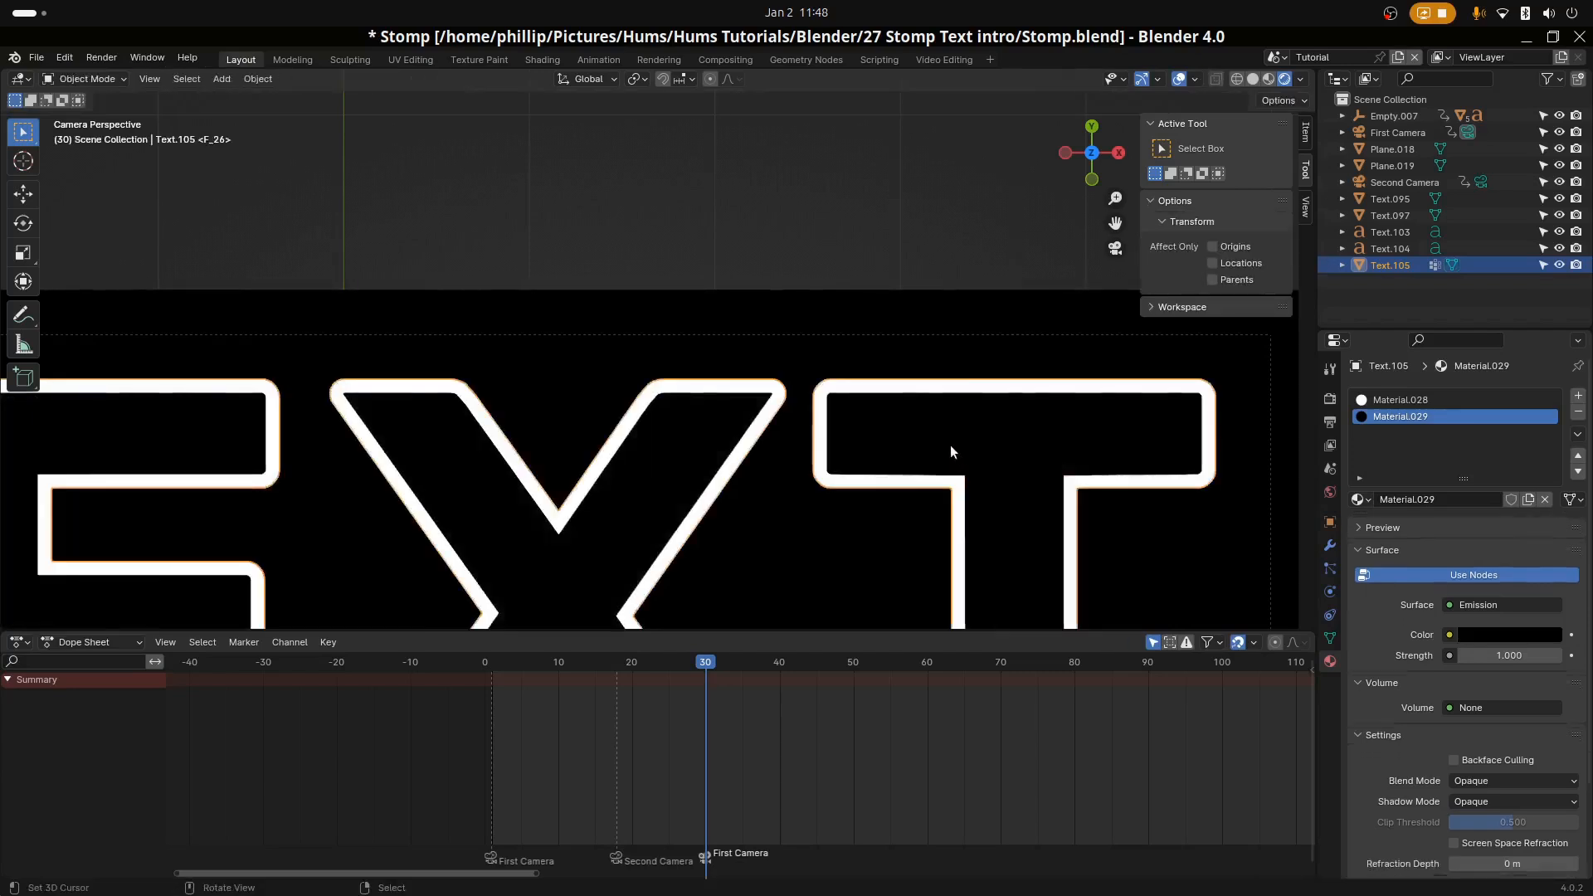
Save the Stomp.blend file with the cleaned-up letters
{"action": "scroll", "coordinate": [950, 450], "scroll_direction": "down", "scroll_amount": 5}
{"action": "scroll", "coordinate": [664, 390], "scroll_direction": "up", "scroll_amount": 2}
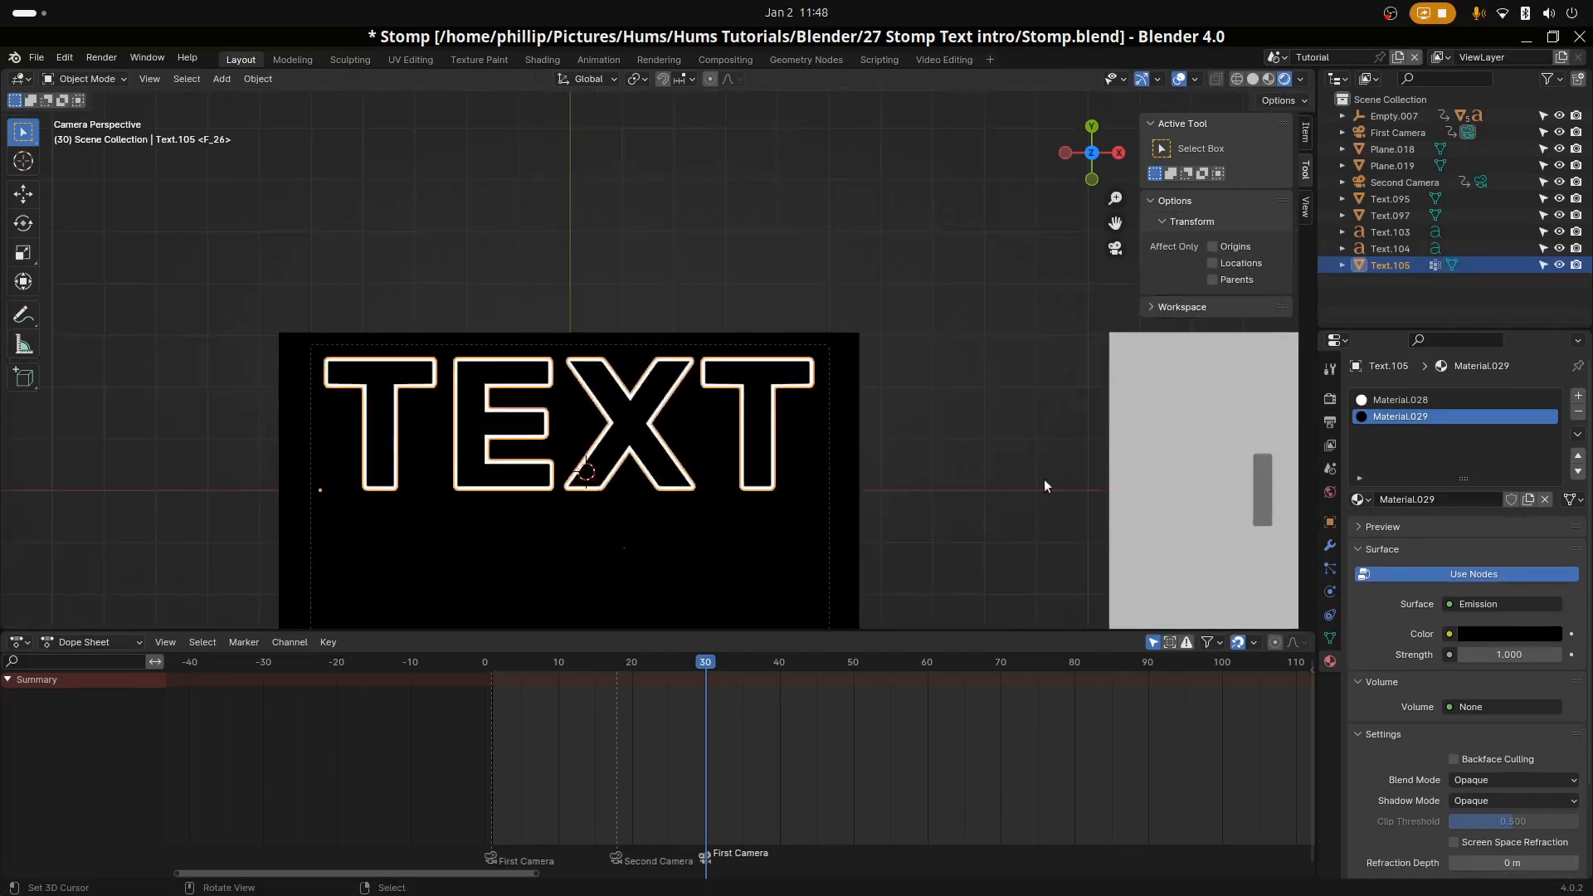
{"action": "key", "text": "ctrl+s"}
Add an Array modifier to the TEXT mesh
{"action": "left_click", "coordinate": [1330, 545]}
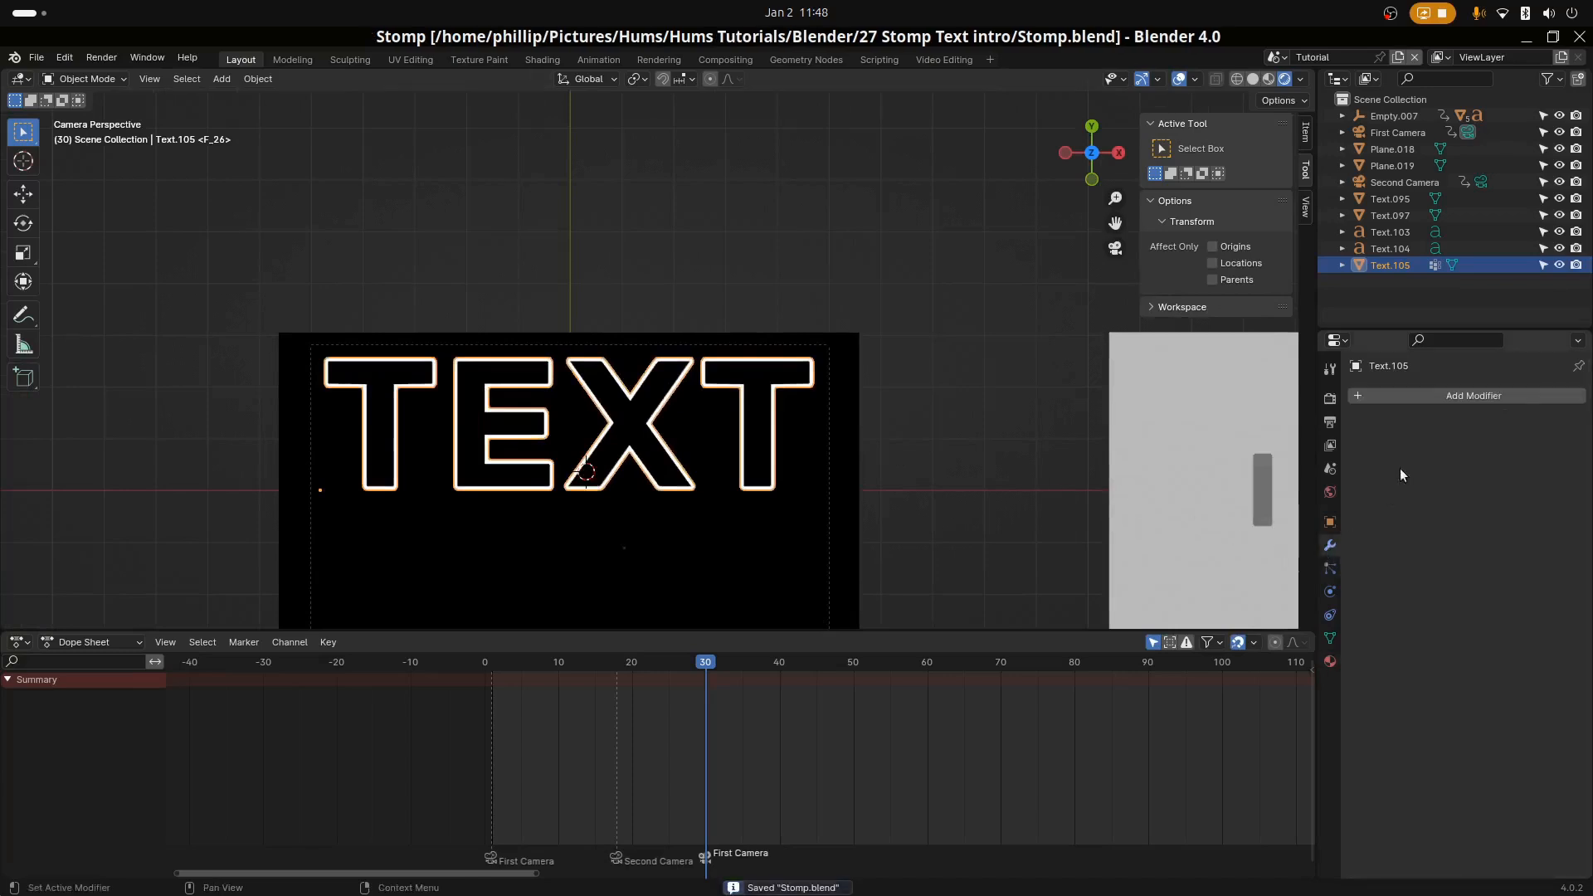
{"action": "left_click", "coordinate": [1448, 396]}
{"action": "left_click", "coordinate": [1401, 390]}
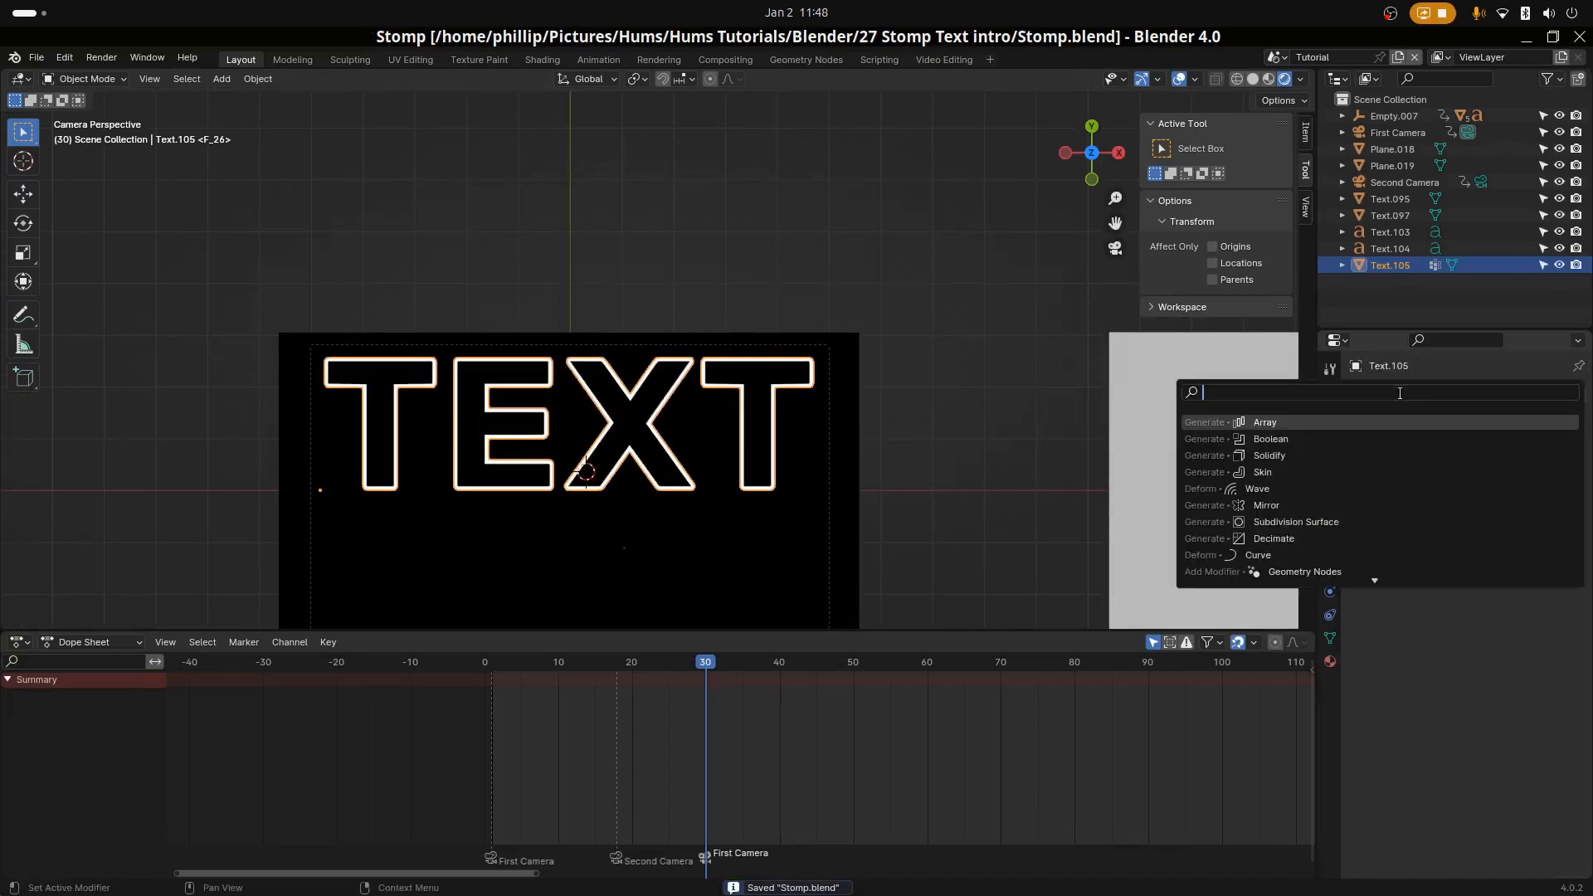
{"action": "left_click", "coordinate": [1336, 423]}
{"action": "scroll", "coordinate": [784, 470], "scroll_direction": "down", "scroll_amount": 3}
{"action": "scroll", "coordinate": [808, 461], "scroll_direction": "up", "scroll_amount": 3}
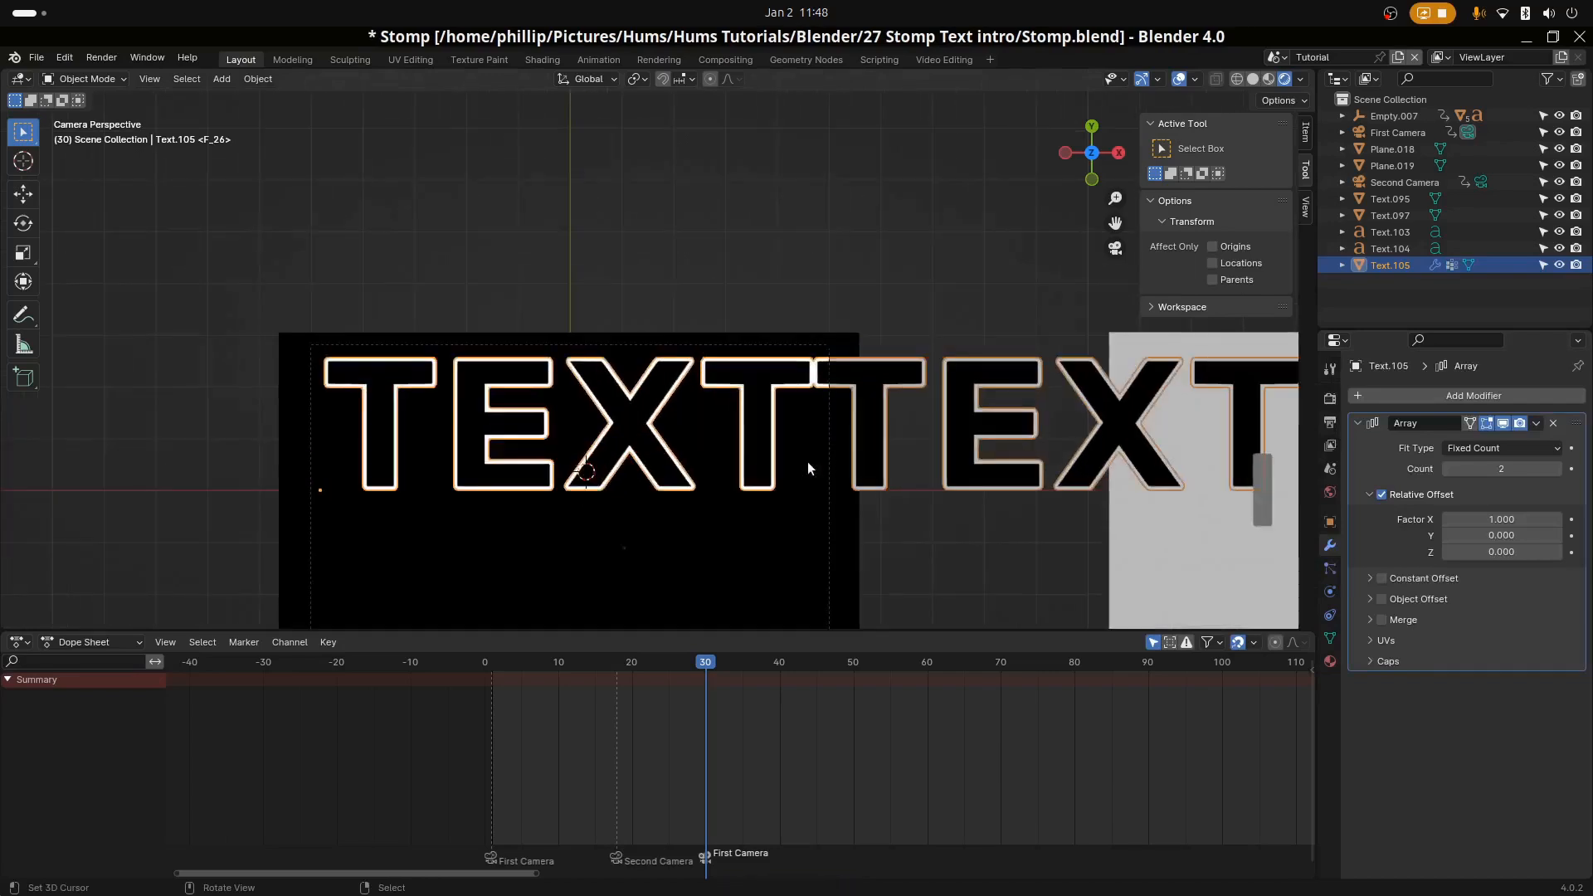
{"action": "middle_click_drag", "start_coordinate": [808, 462], "coordinate": [657, 488], "text": "shift"}
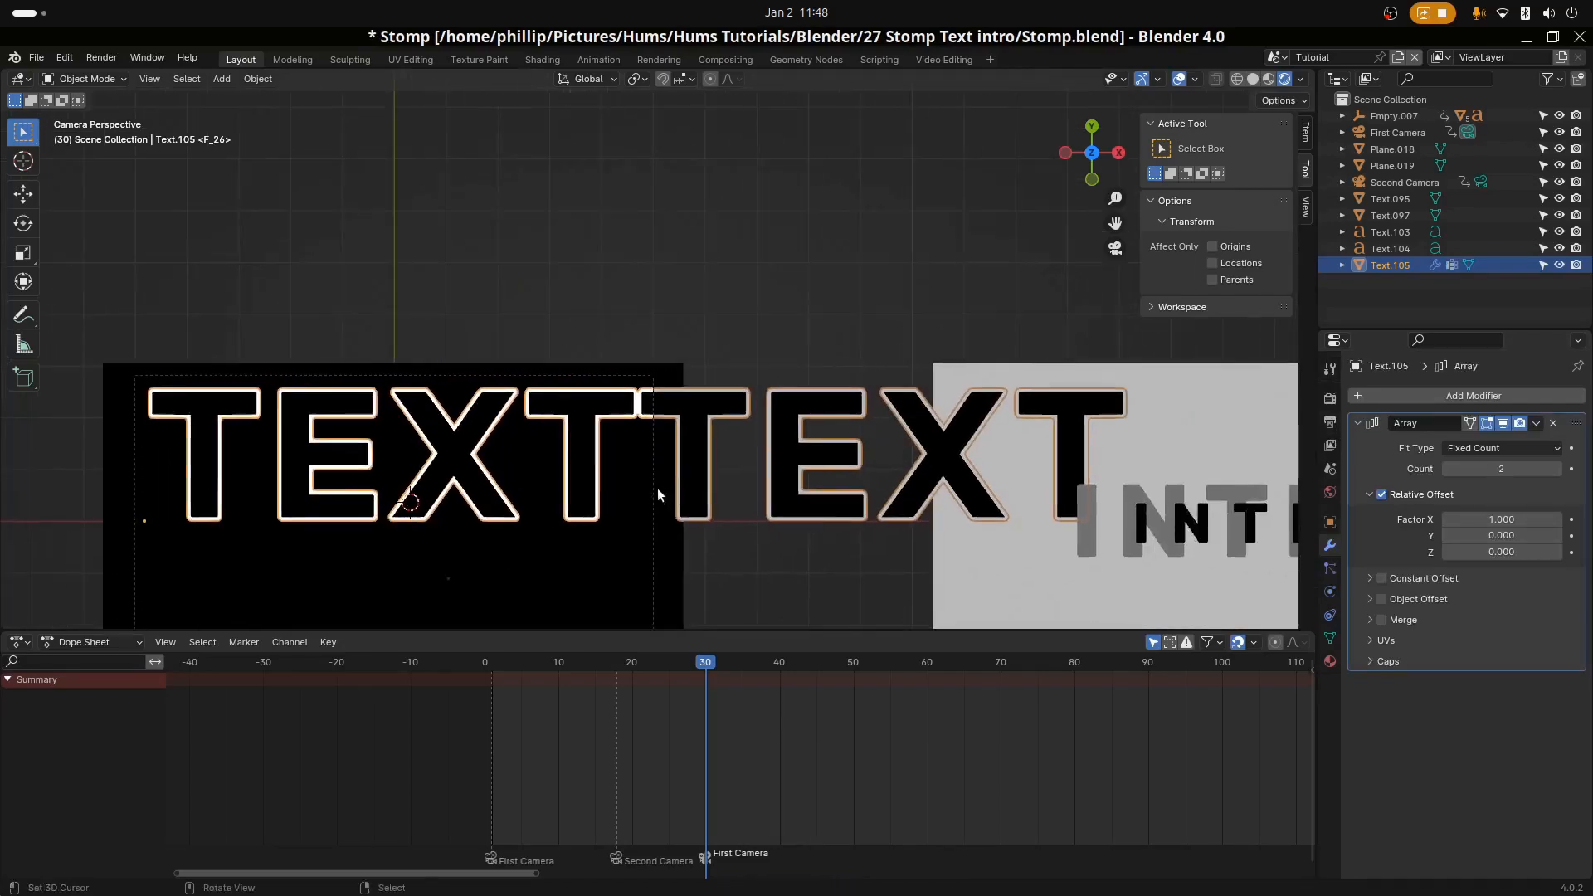
{"action": "double_click", "coordinate": [1478, 519]}
{"action": "key", "text": "Return"}
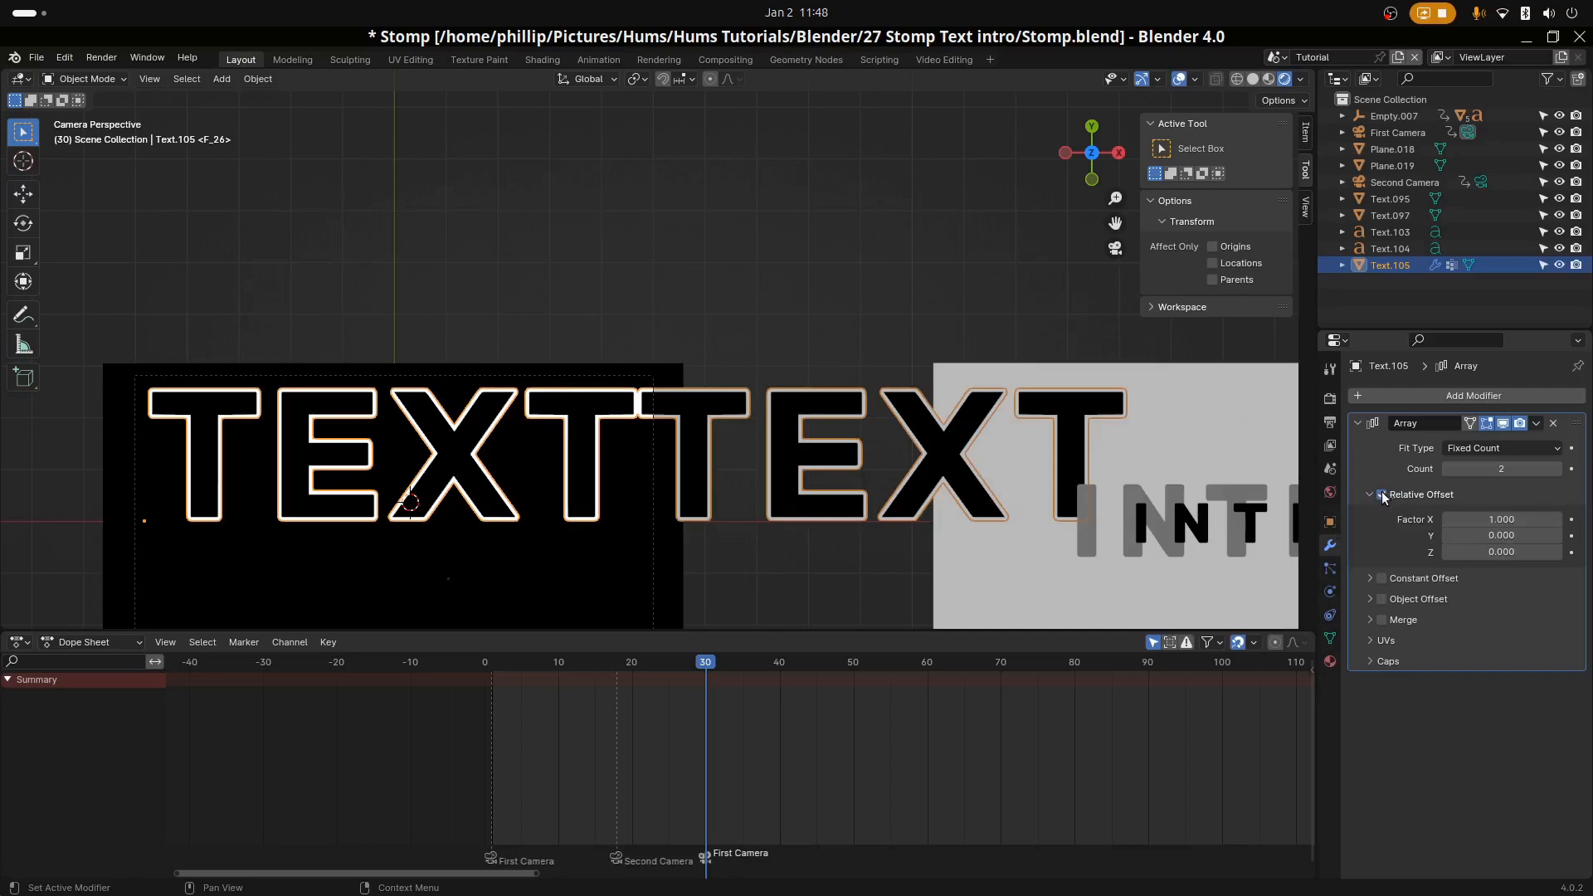
Switch the Array from Relative Offset to Constant Offset and set its X distance to 0 m
{"action": "left_click", "coordinate": [1382, 494]}
{"action": "left_click", "coordinate": [1382, 579]}
{"action": "scroll", "coordinate": [513, 442], "scroll_direction": "down", "scroll_amount": 3}
{"action": "scroll", "coordinate": [513, 441], "scroll_direction": "up", "scroll_amount": 4}
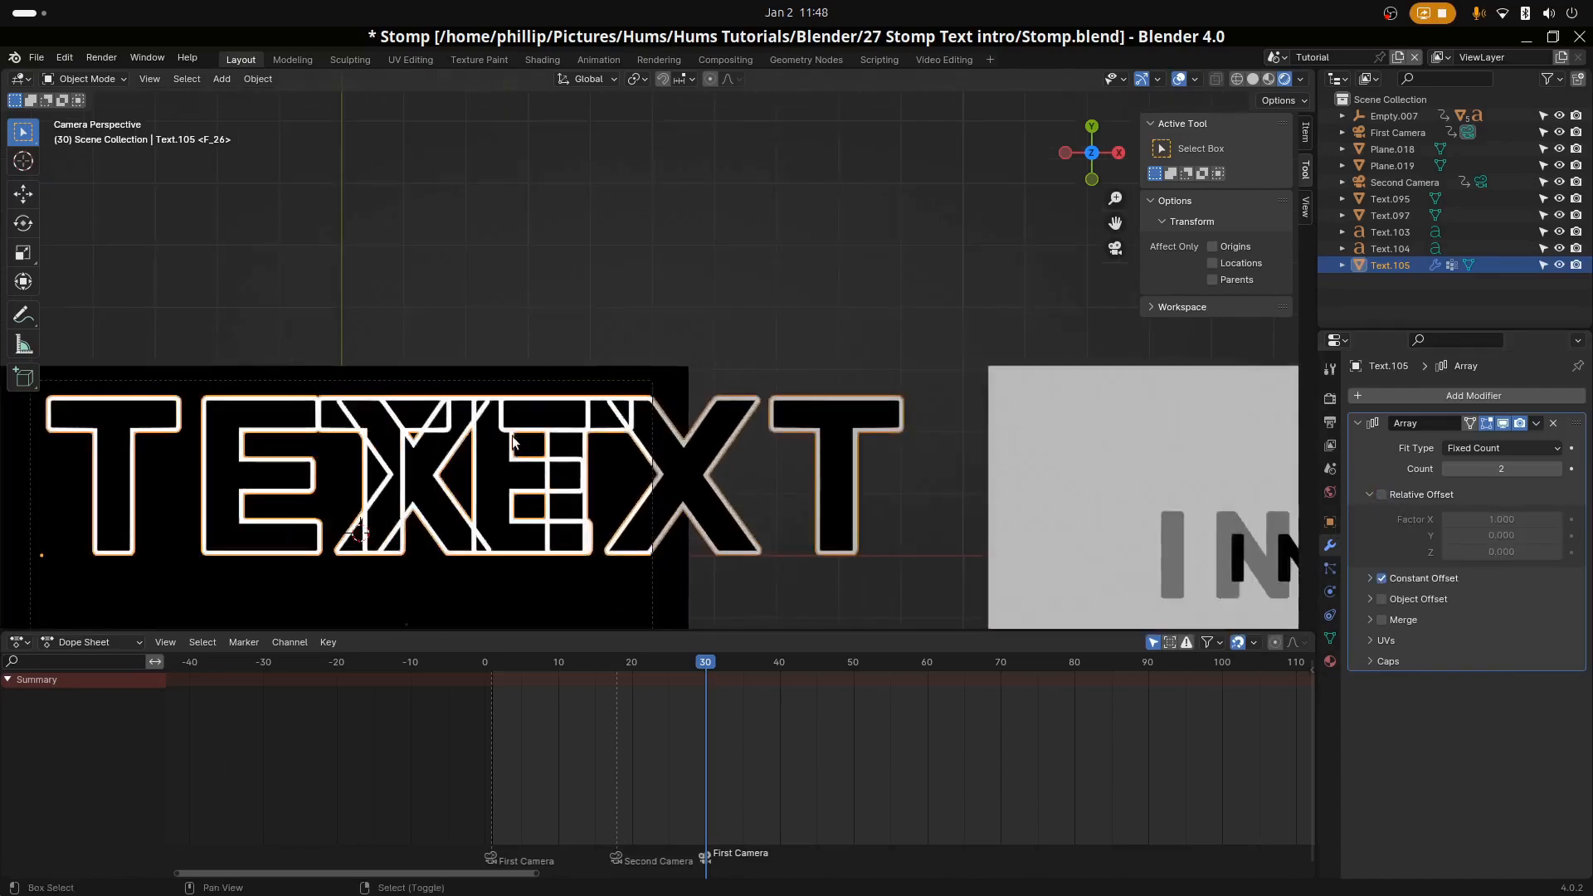
{"action": "middle_click_drag", "start_coordinate": [513, 442], "coordinate": [745, 384], "text": "shift"}
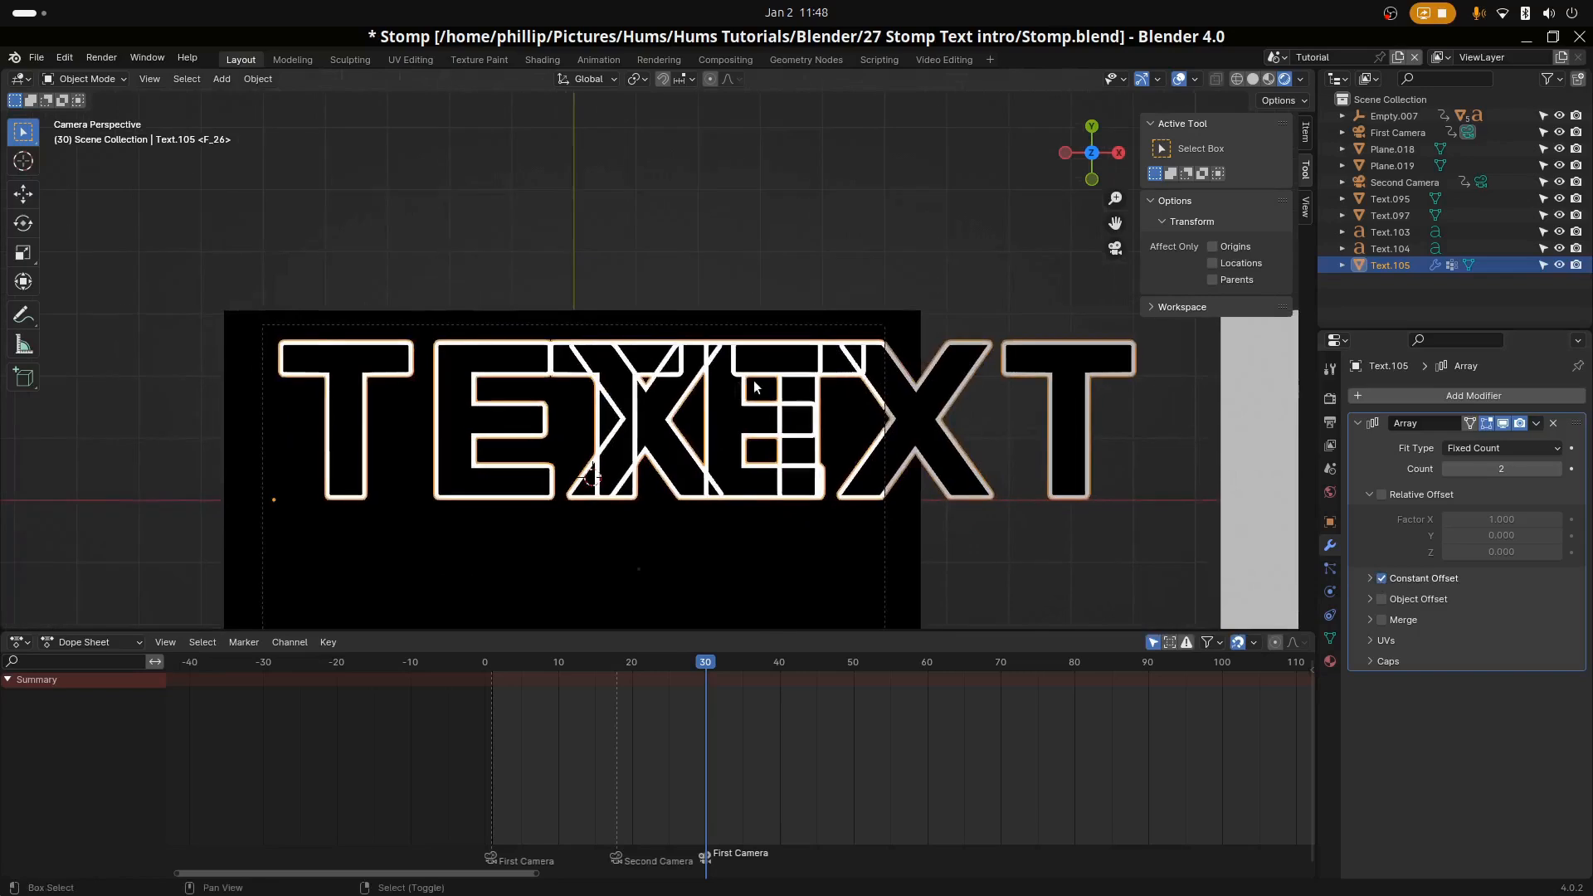
{"action": "left_click", "coordinate": [1370, 578]}
{"action": "left_click_drag", "start_coordinate": [1502, 603], "coordinate": [1443, 603]}
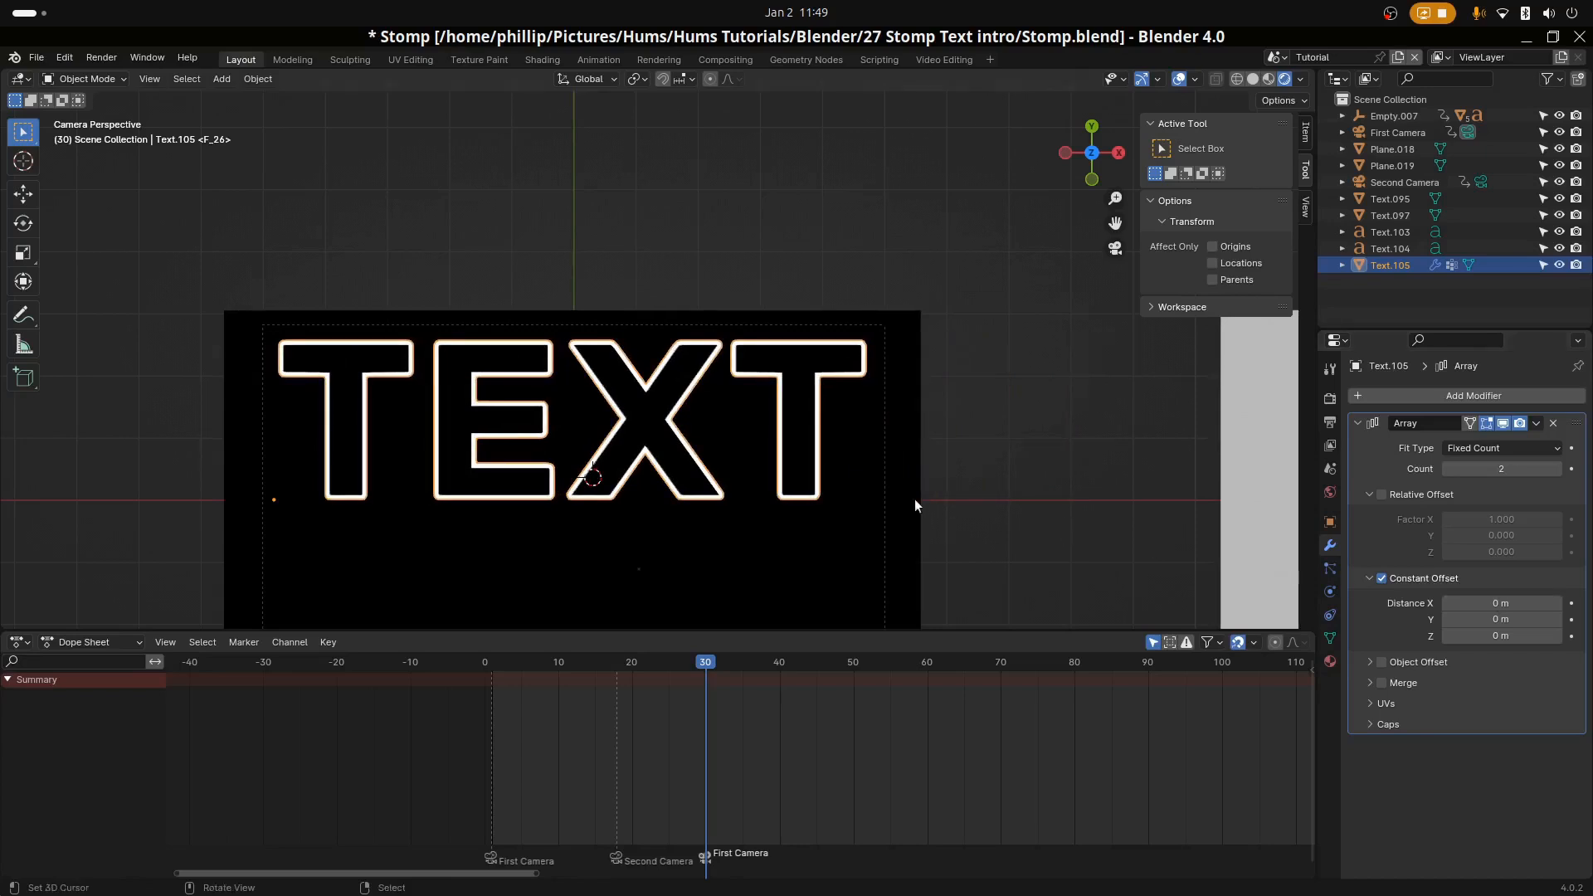
Set the Array's constant Z distance to -0.03 m while viewing the text from an angle
{"action": "scroll", "coordinate": [678, 489], "scroll_direction": "up", "scroll_amount": 1}
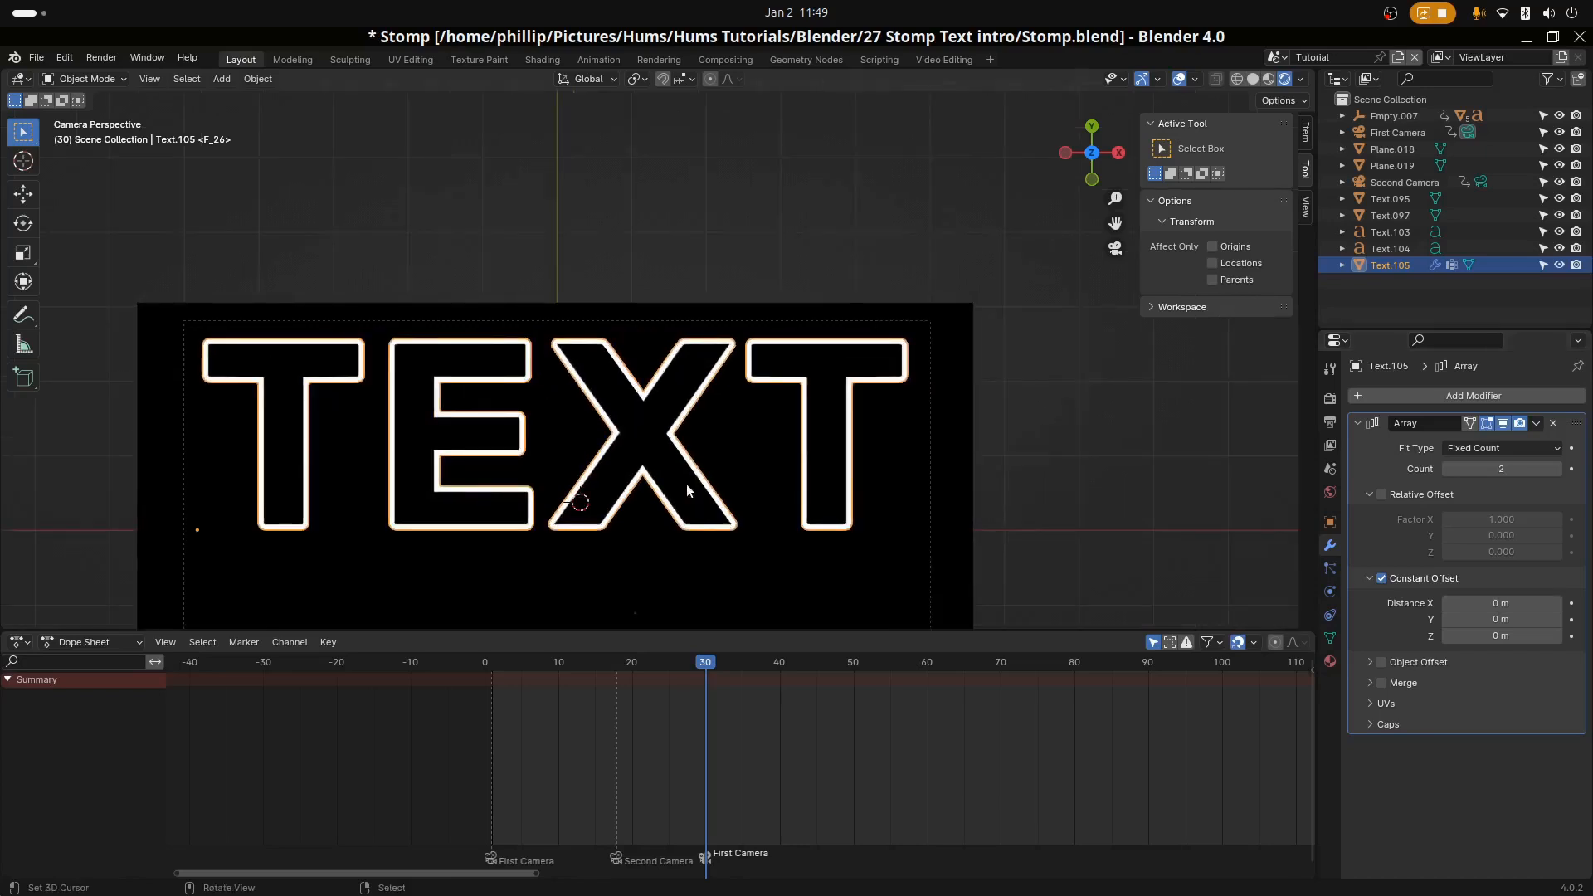
{"action": "scroll", "coordinate": [686, 484], "scroll_direction": "down", "scroll_amount": 1}
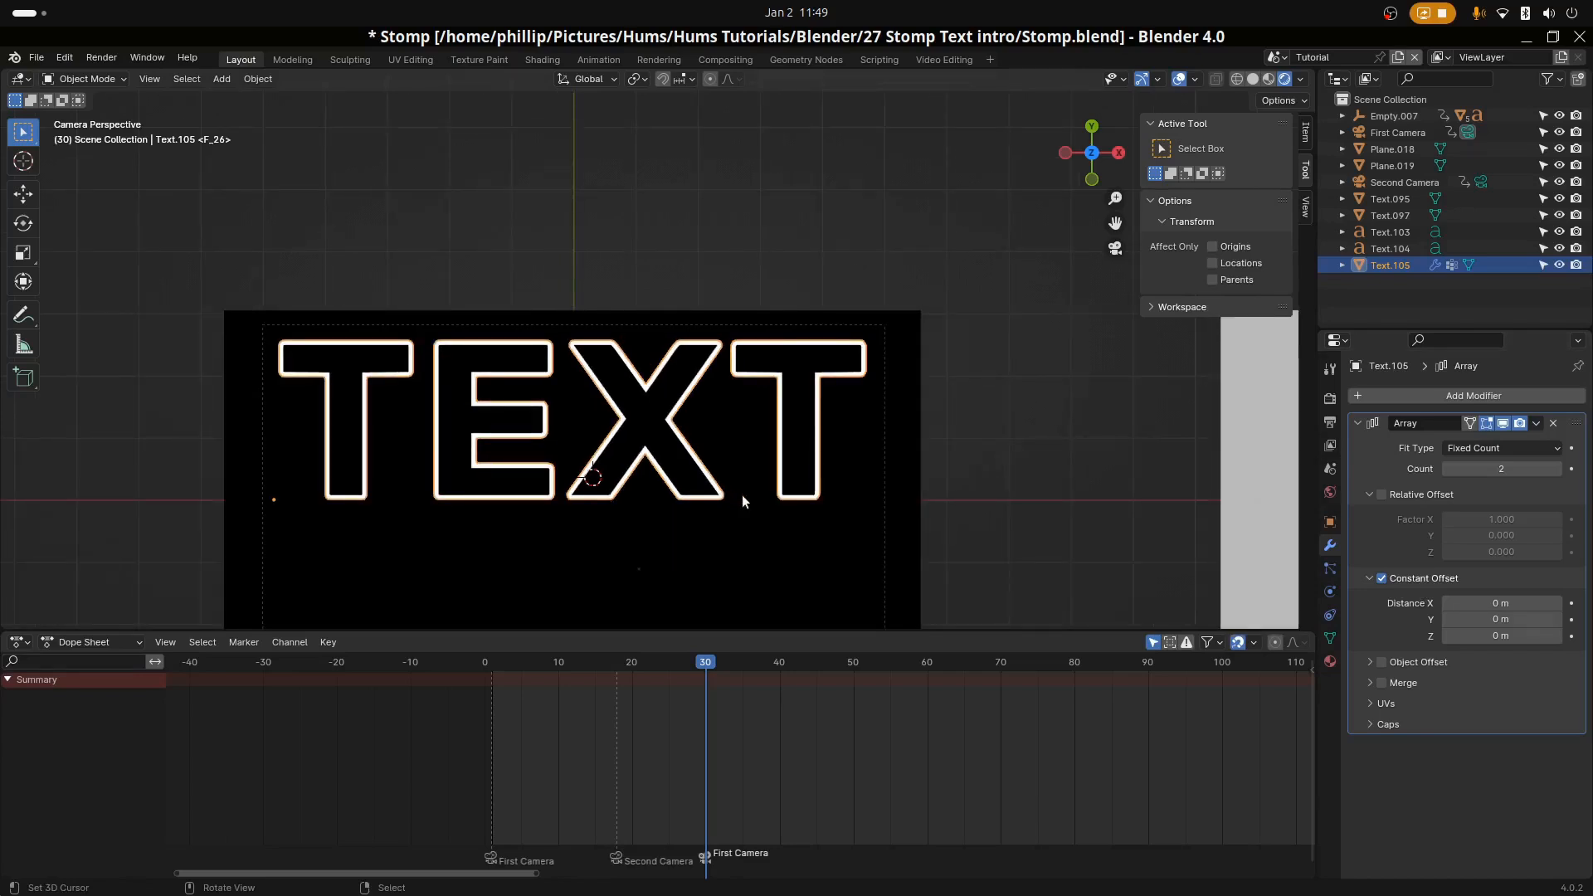
{"action": "middle_click_drag", "start_coordinate": [823, 503], "coordinate": [675, 366]}
{"action": "scroll", "coordinate": [679, 392], "scroll_direction": "up", "scroll_amount": 3}
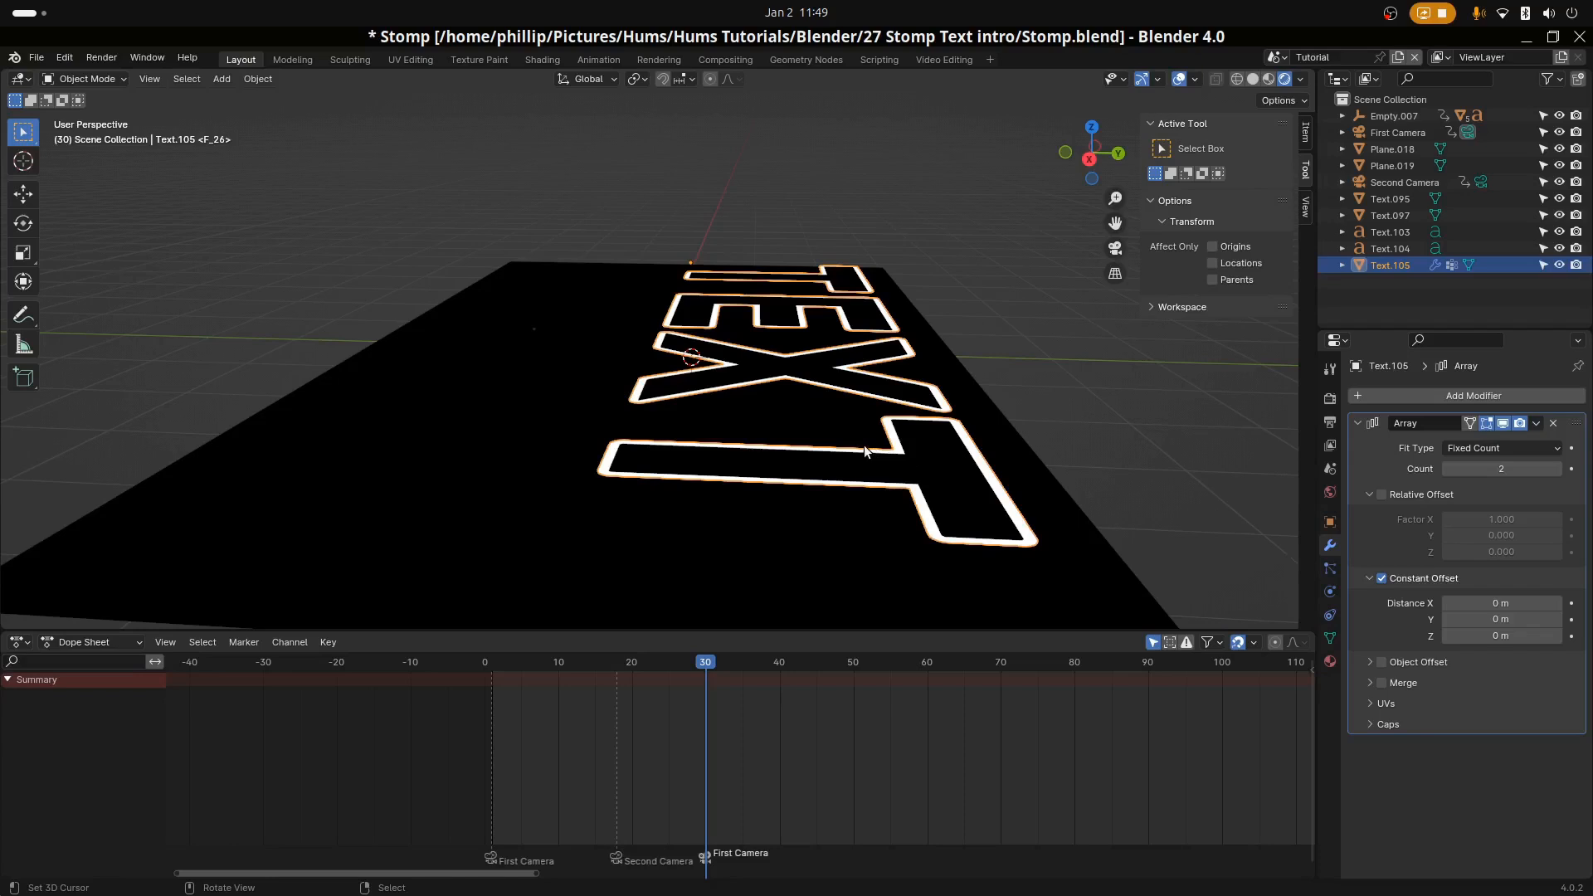
{"action": "left_click_drag", "start_coordinate": [1455, 635], "coordinate": [1444, 636]}
{"action": "middle_click_drag", "start_coordinate": [733, 505], "coordinate": [794, 481]}
Try Relative Offset with factors X 0, Y 1 and Z -2.300, then return to Constant Offset
{"action": "left_click", "coordinate": [1381, 578]}
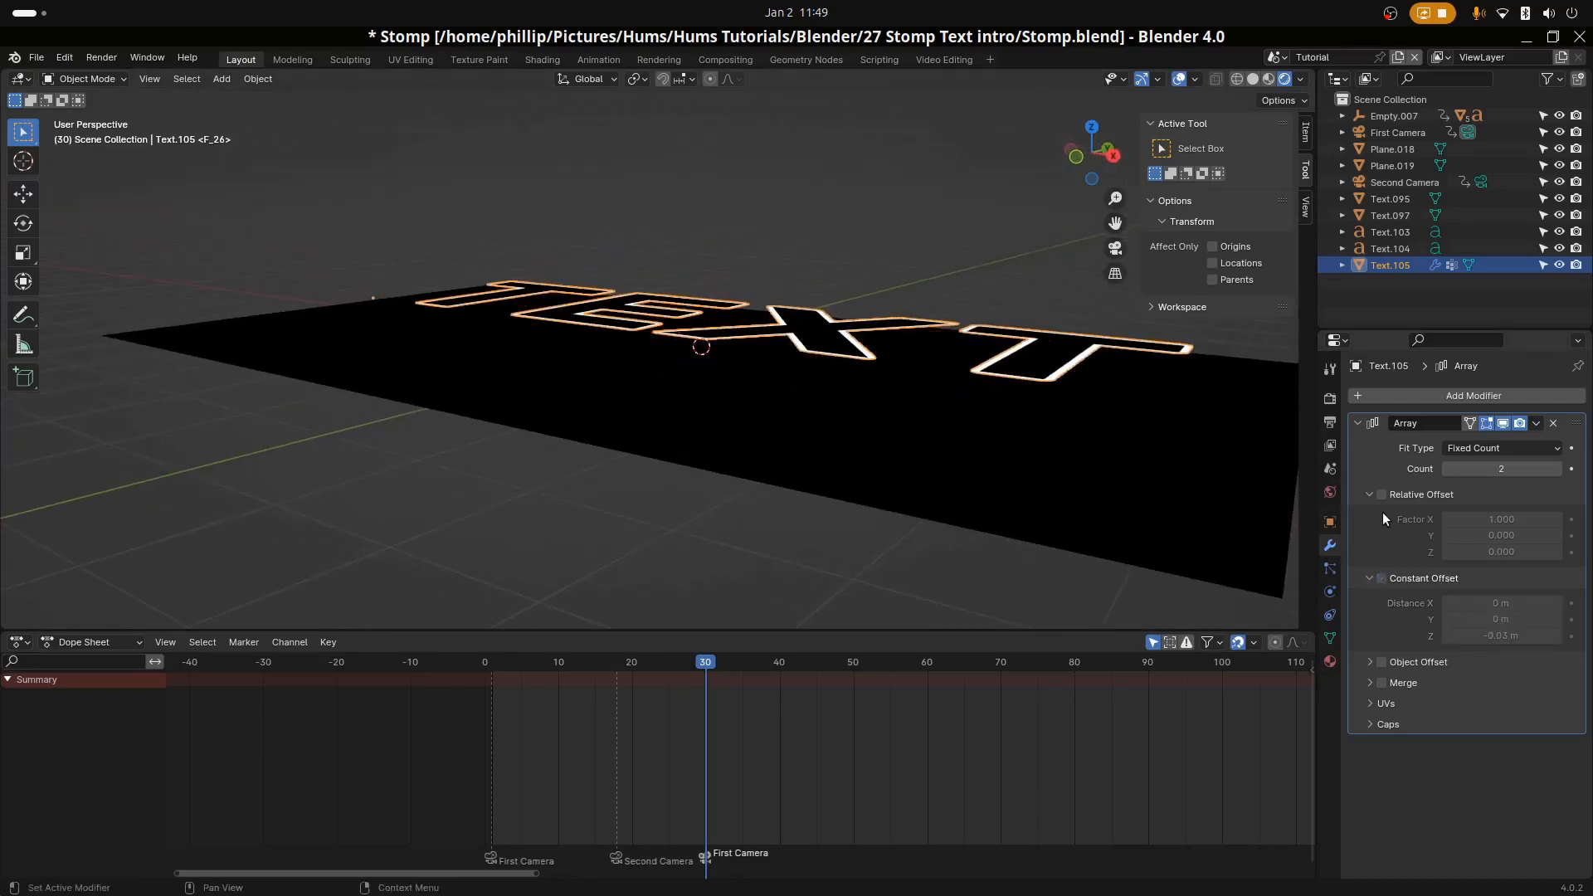
{"action": "left_click", "coordinate": [1382, 495]}
{"action": "middle_click_drag", "start_coordinate": [1203, 492], "coordinate": [1029, 491]}
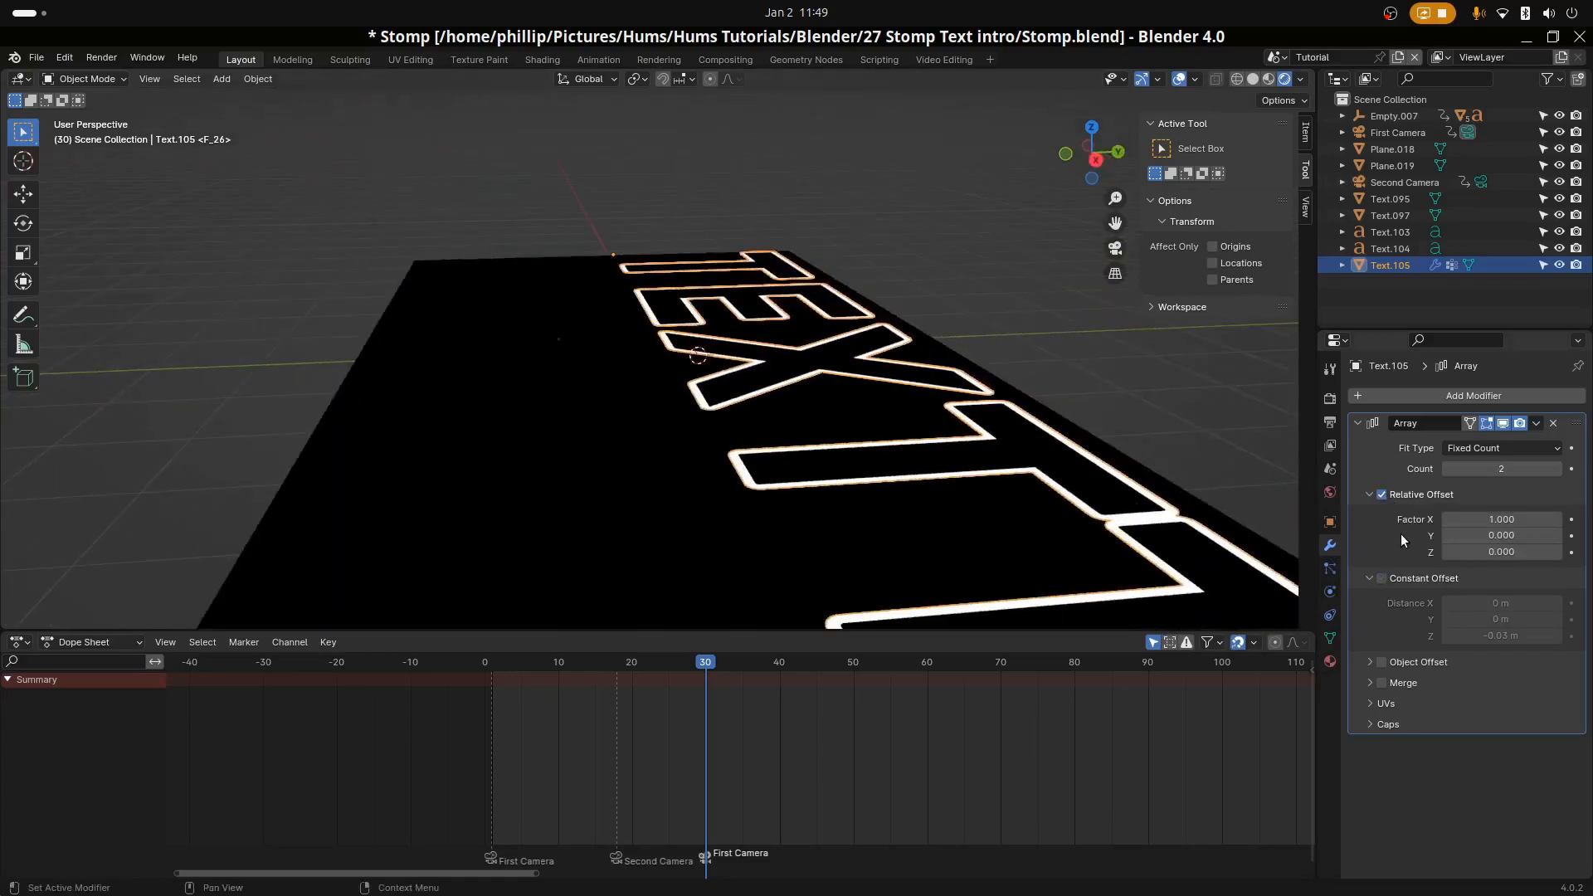
{"action": "left_click", "coordinate": [1474, 520]}
{"action": "type", "text": "0"}
{"action": "key", "text": "Tab"}
{"action": "type", "text": "1"}
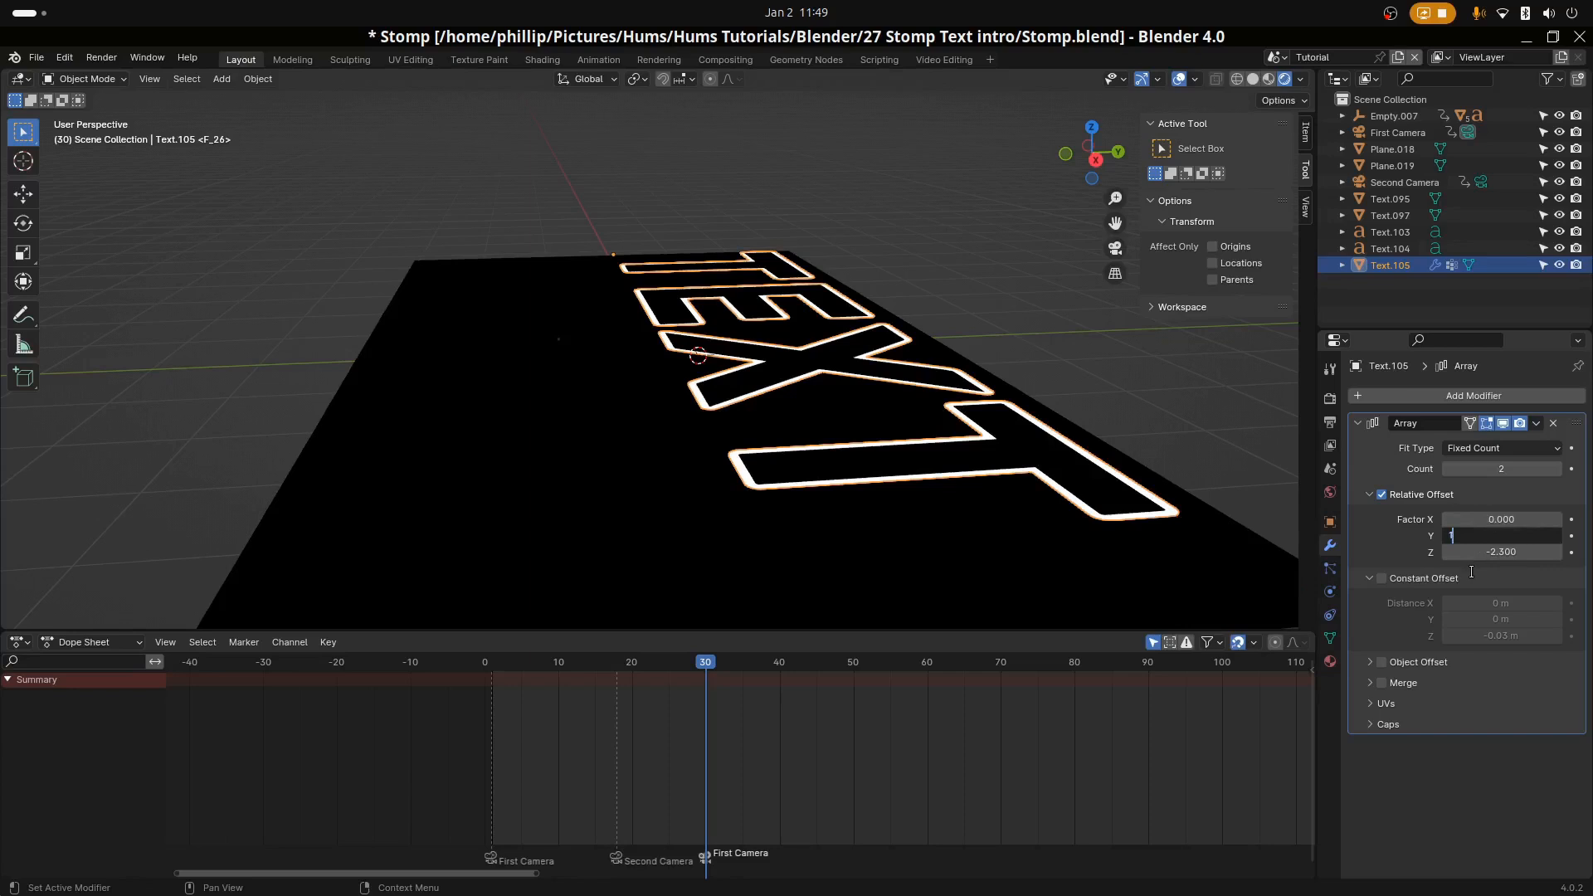
{"action": "key", "text": "Return"}
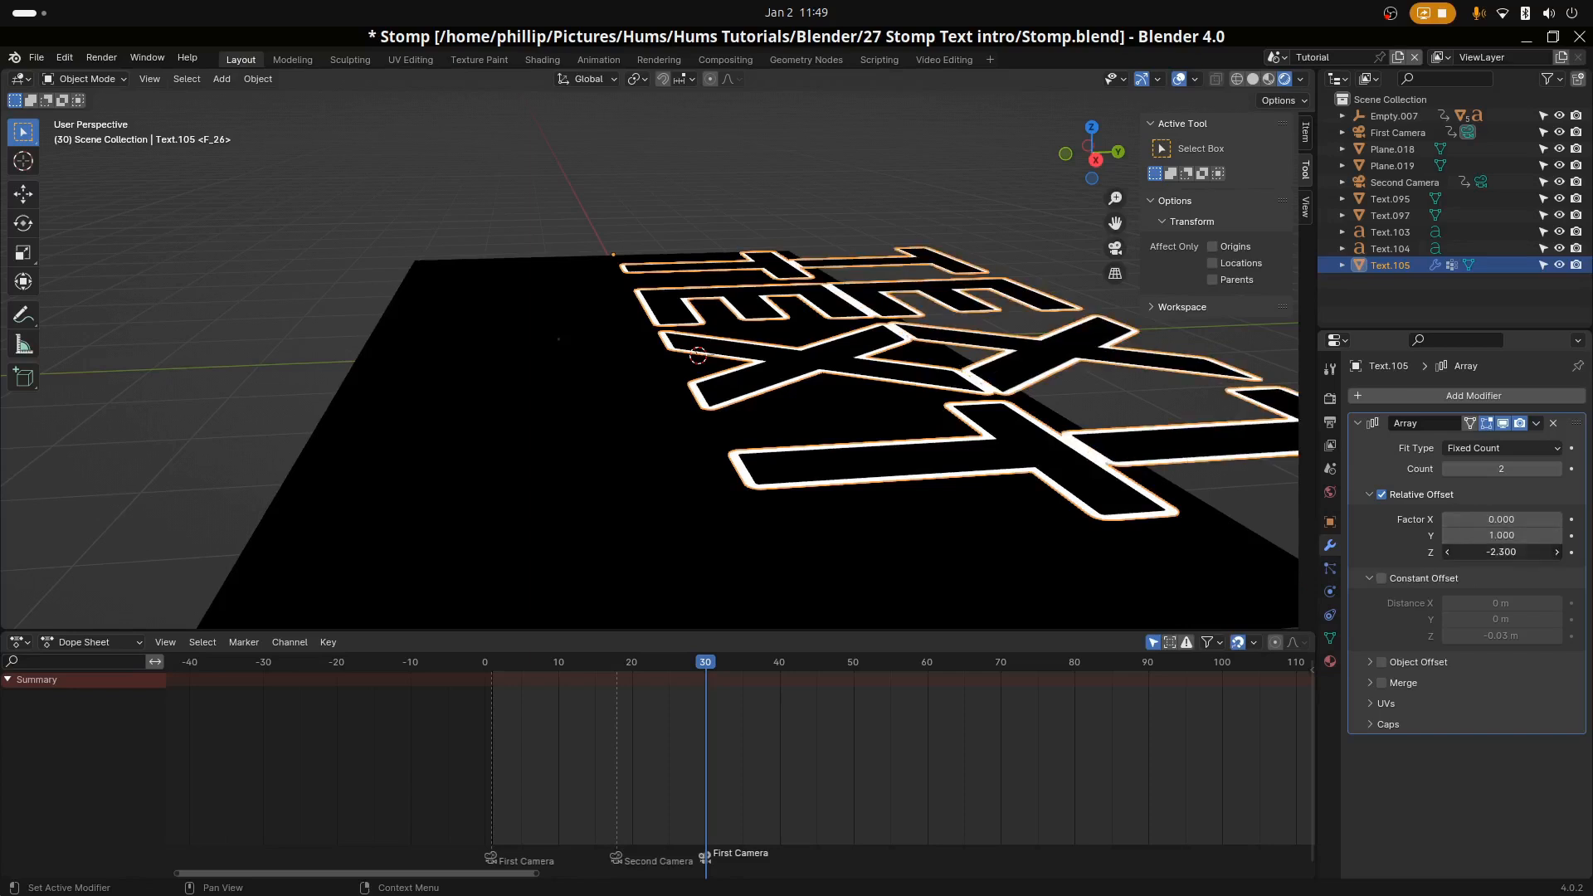
{"action": "mouse_move", "coordinate": [1493, 551]}
{"action": "left_mouse_down"}
{"action": "mouse_move", "coordinate": [1411, 552]}
{"action": "mouse_move", "coordinate": [1517, 551]}
{"action": "left_mouse_up"}
{"action": "key", "text": "ctrl+z"}
{"action": "left_click", "coordinate": [1397, 495]}
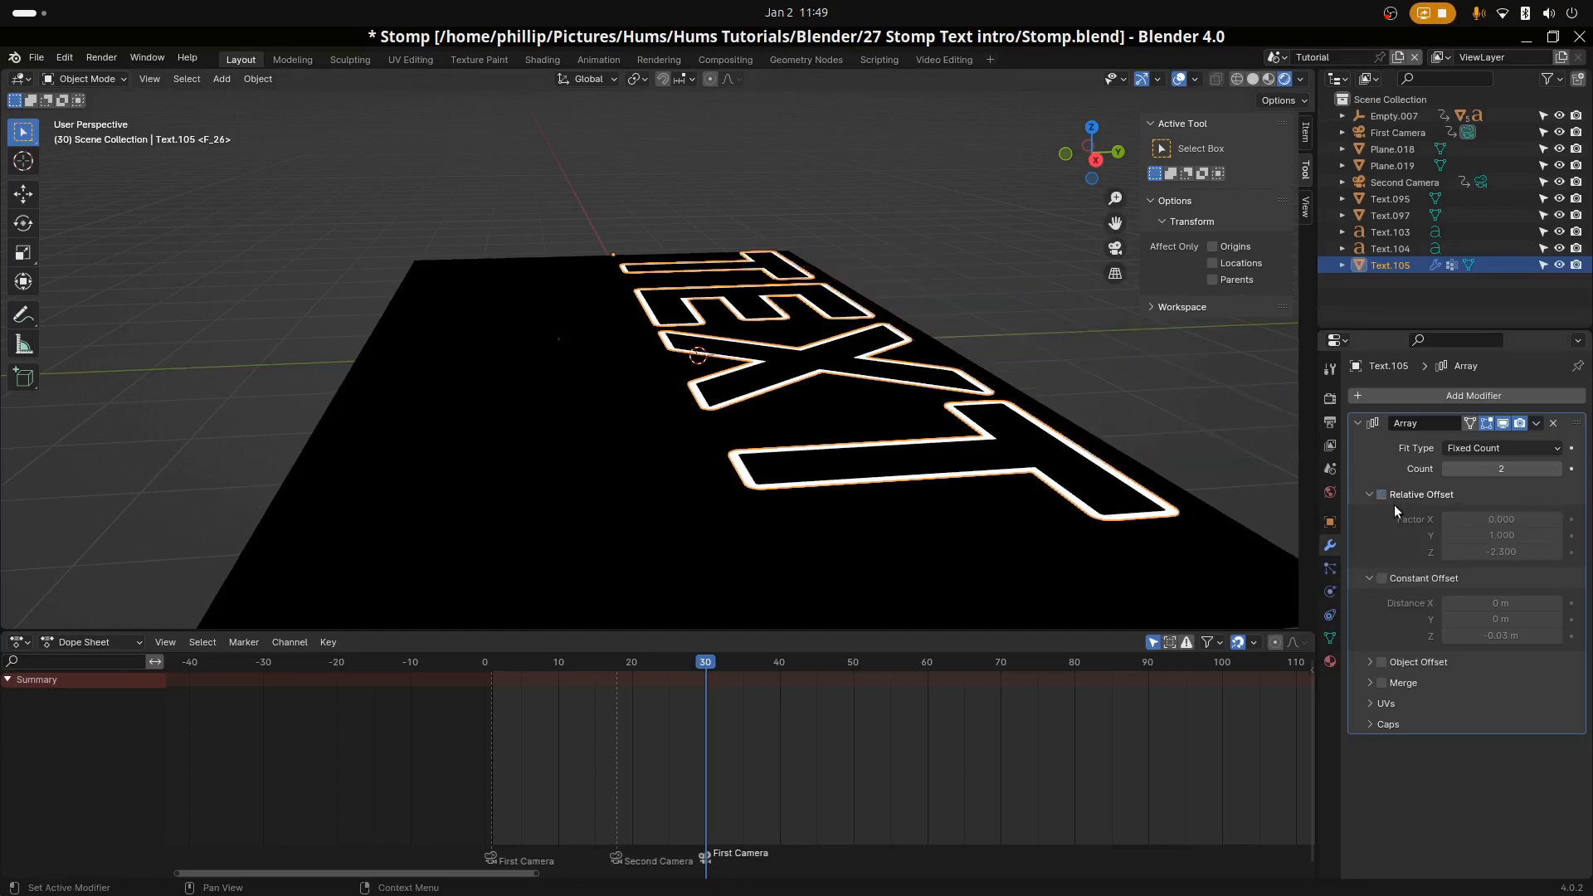
{"action": "left_click", "coordinate": [1381, 580]}
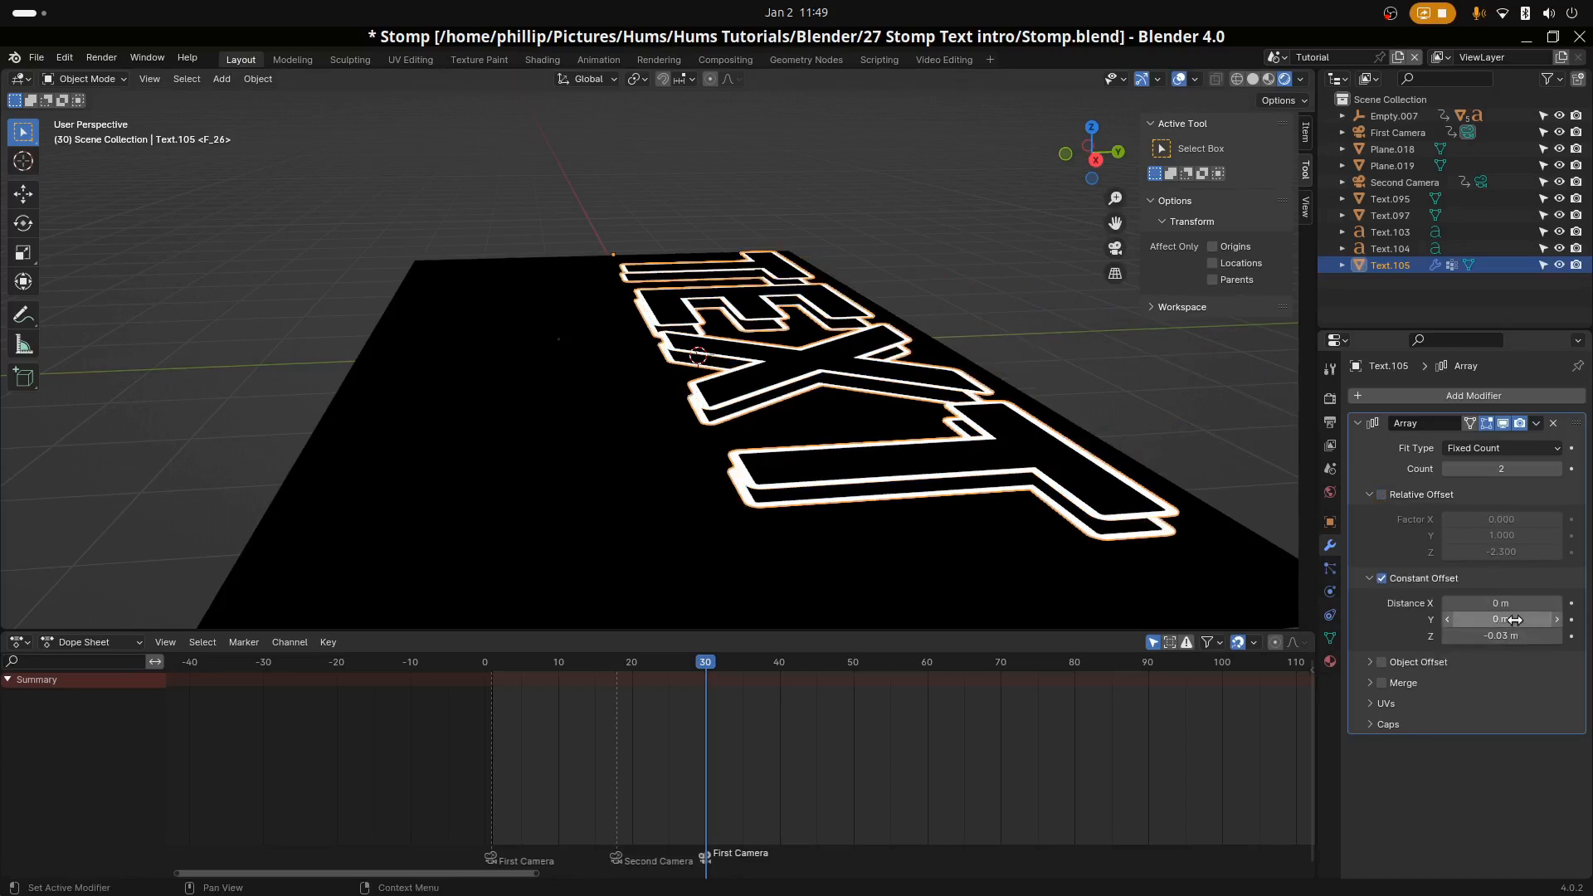
Set the Array's constant offset to 0.45 m in Y and 0.01 m in Z
{"action": "left_click_drag", "start_coordinate": [1516, 620], "coordinate": [1562, 620]}
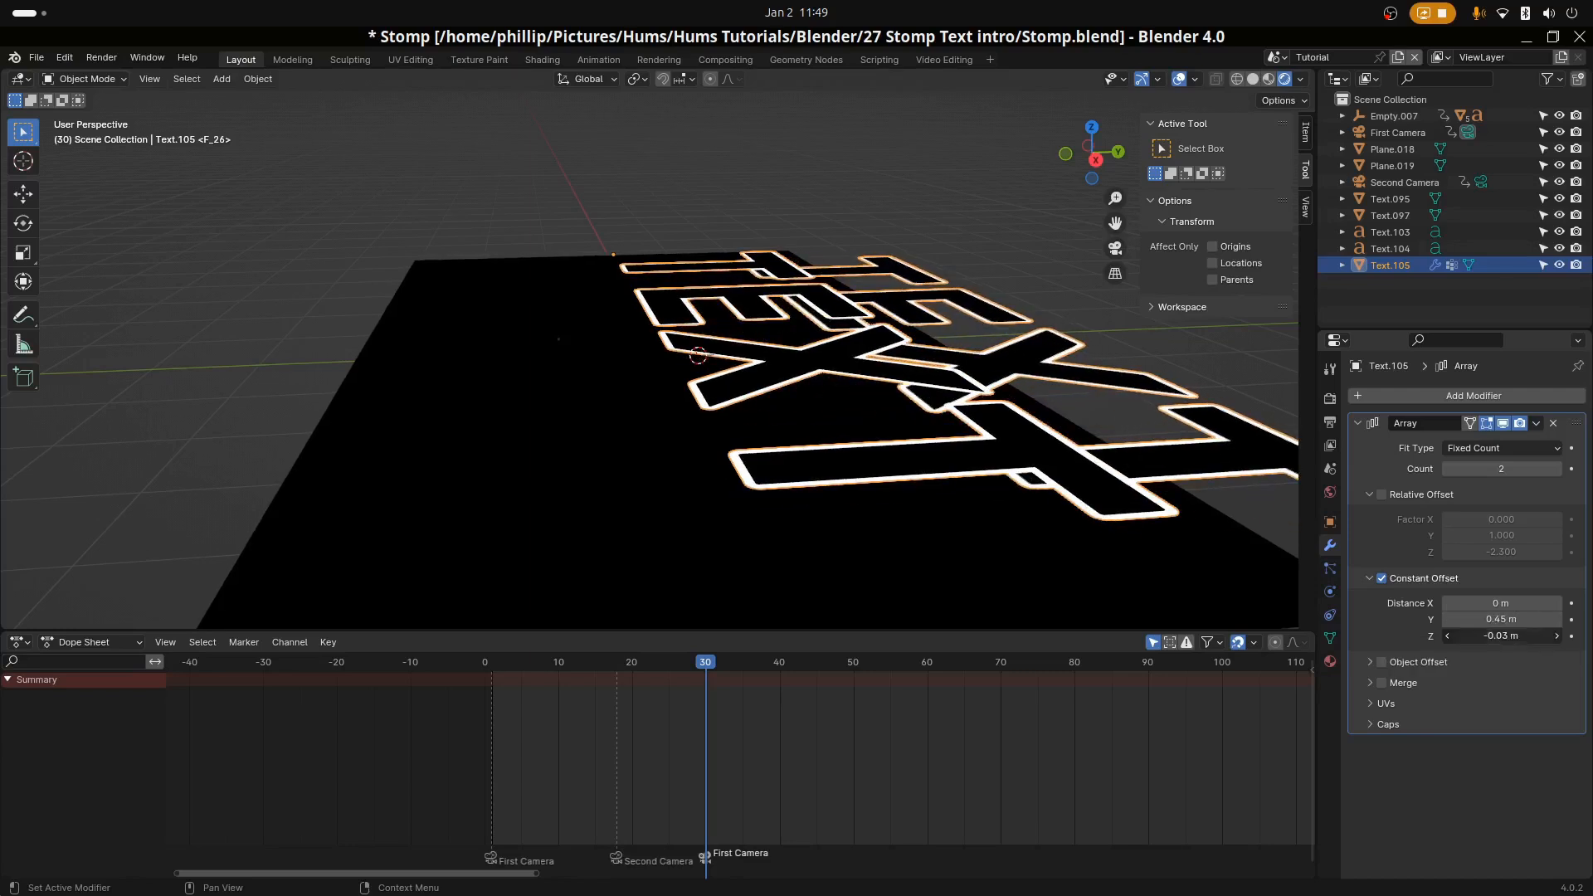
{"action": "left_click", "coordinate": [1507, 639]}
{"action": "key", "text": "shift+Home"}
{"action": "type", "text": "0.01"}
{"action": "key", "text": "Return"}
Set the Array count to 8 and the constant Y distance to 0.14 m, working in the camera view
{"action": "middle_click_drag", "start_coordinate": [901, 255], "coordinate": [753, 276]}
{"action": "middle_click_drag", "start_coordinate": [937, 449], "coordinate": [838, 407]}
{"action": "left_click_drag", "start_coordinate": [1460, 469], "coordinate": [1535, 469]}
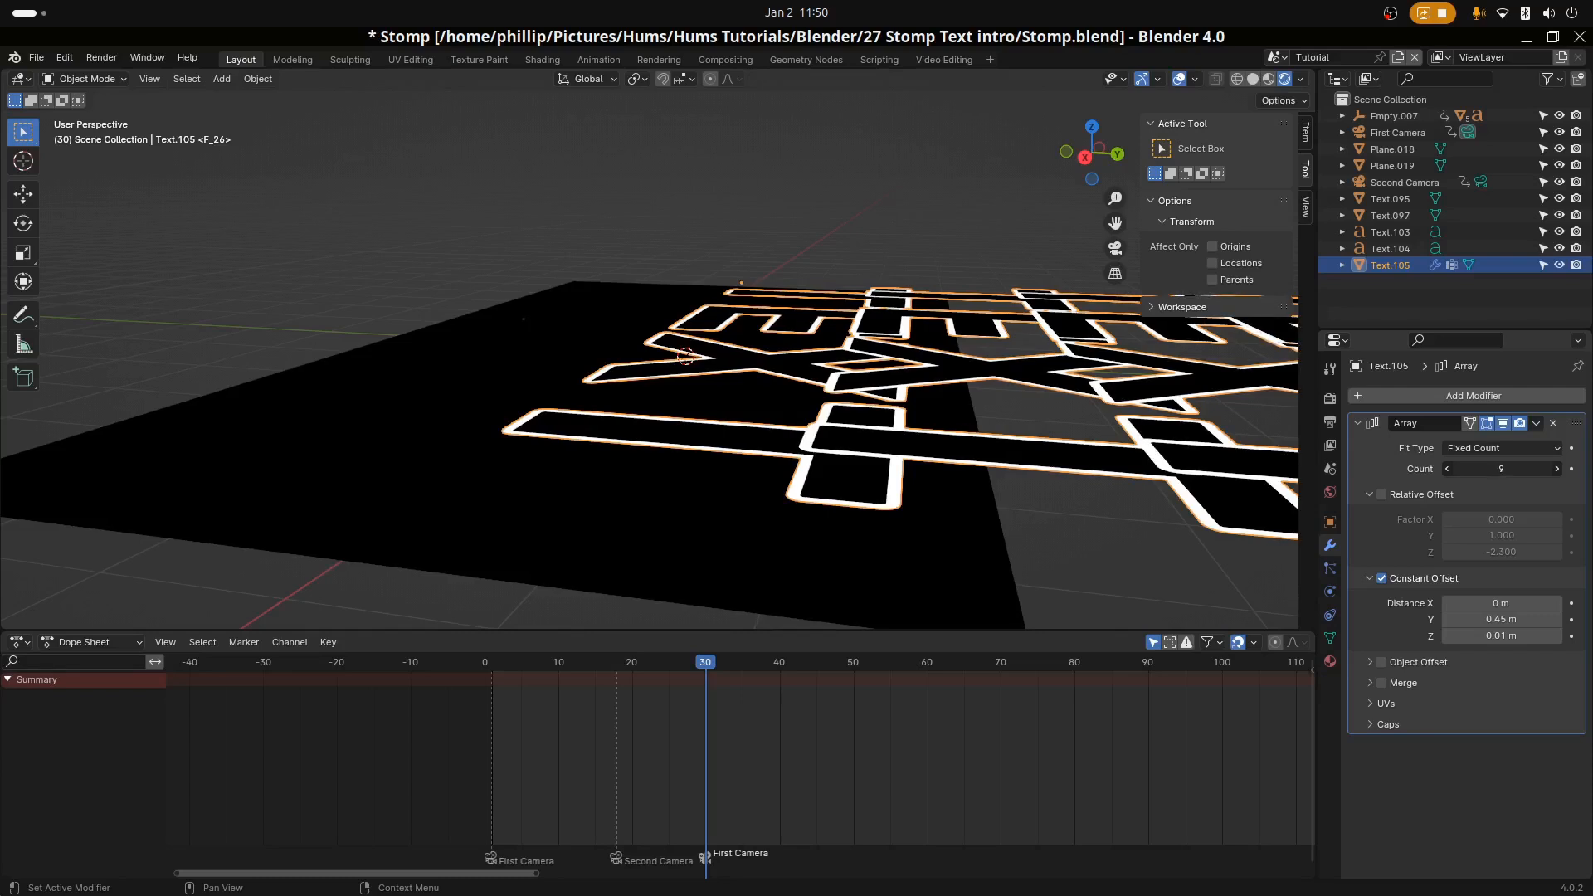
{"action": "left_click_drag", "start_coordinate": [1501, 469], "coordinate": [1490, 469]}
{"action": "key", "text": "KP_0"}
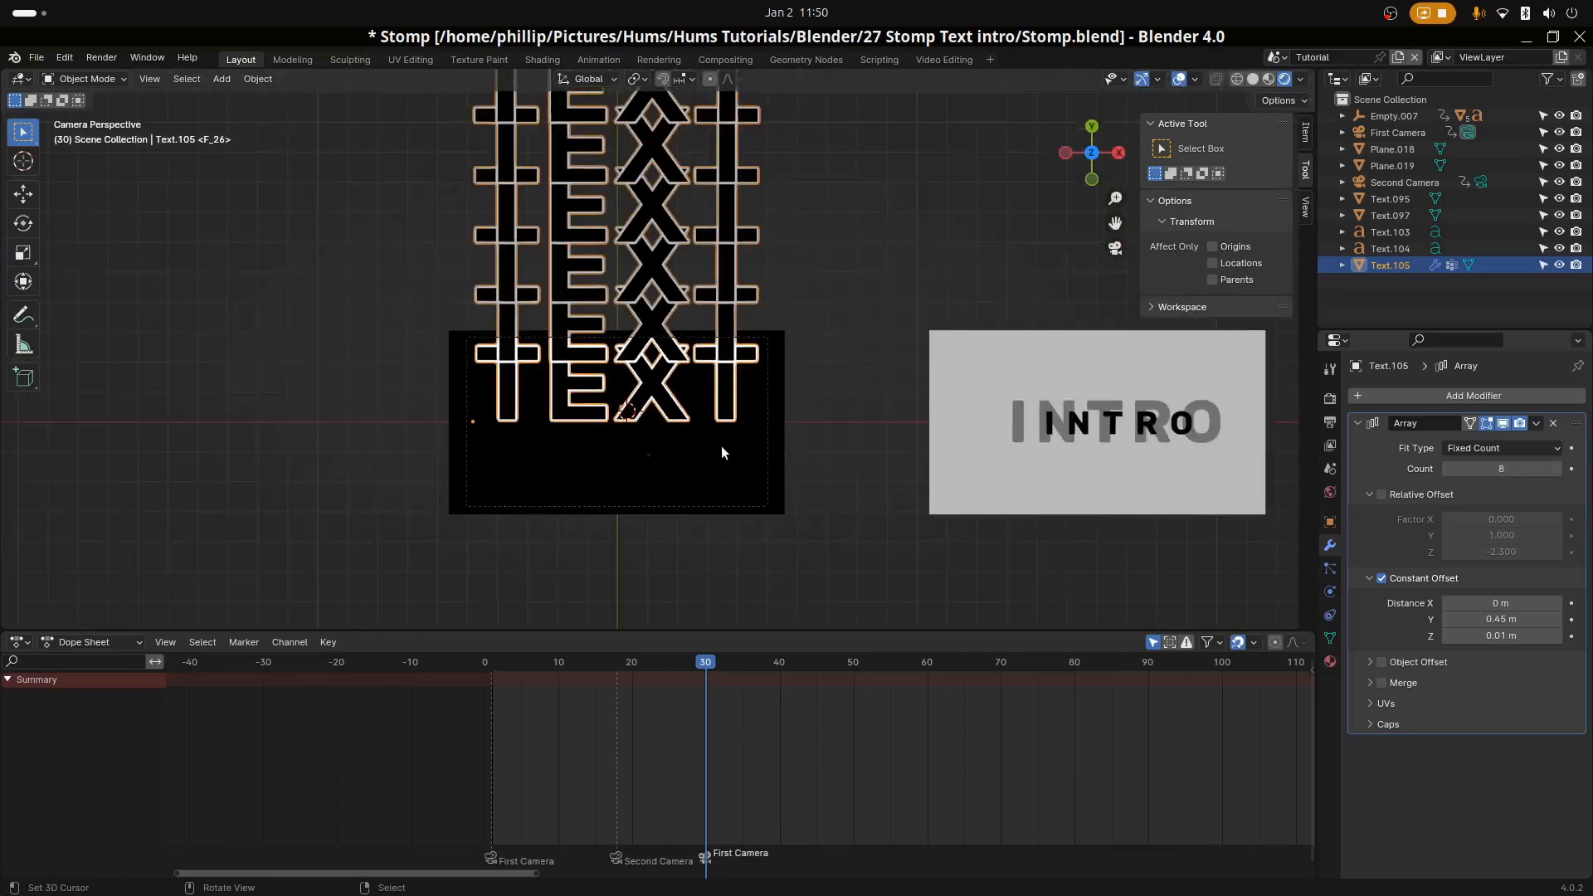
{"action": "left_click_drag", "start_coordinate": [1495, 619], "coordinate": [1454, 618]}
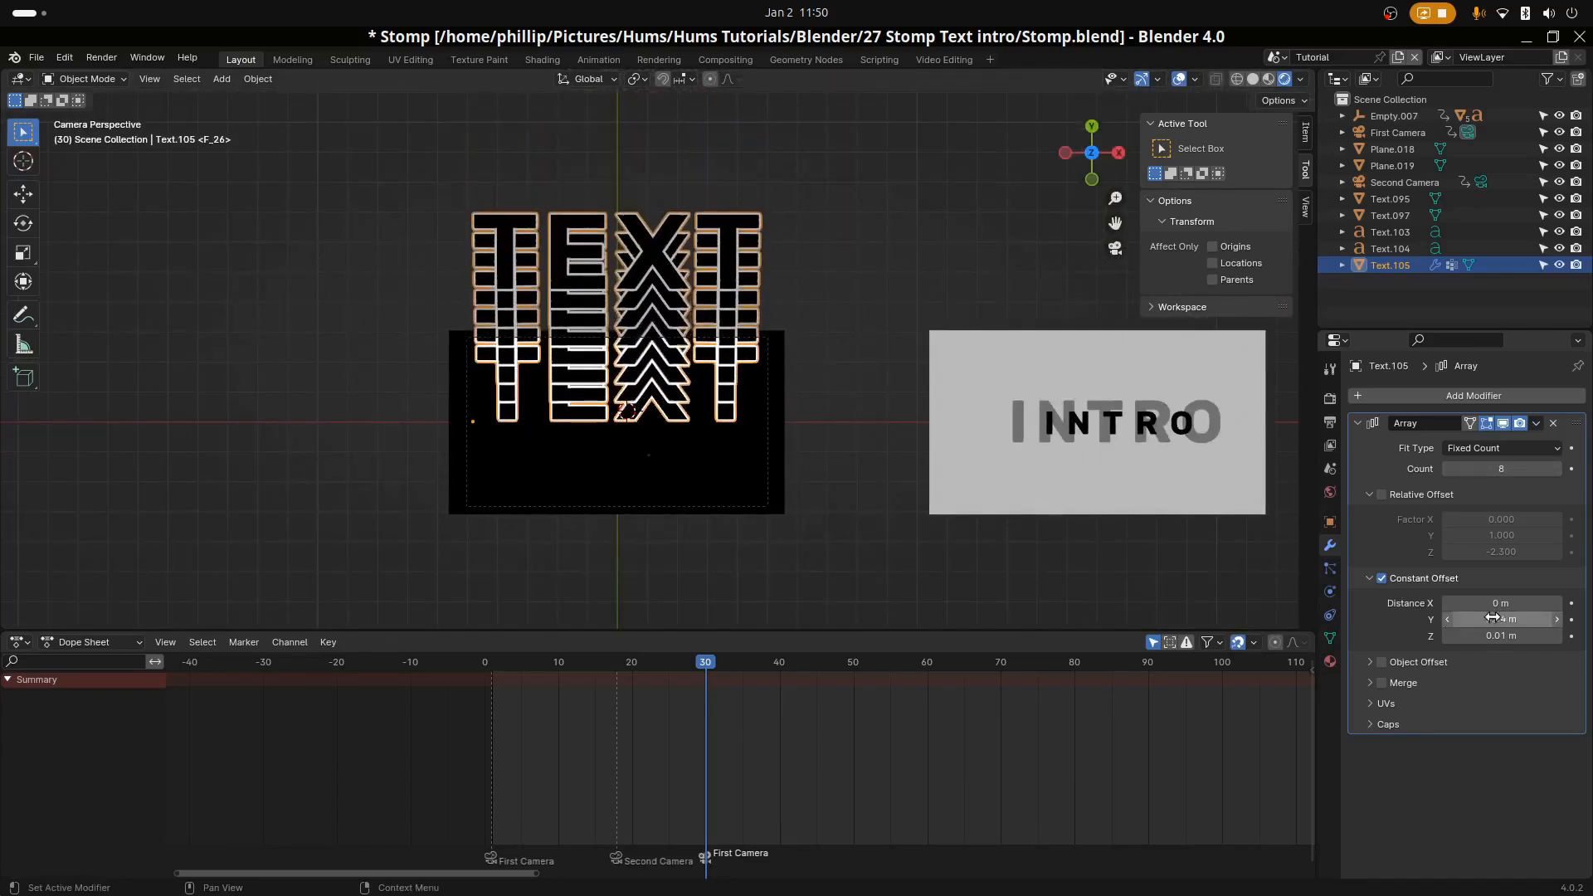
At frame 40, move the text array about -5.3 m along Y and set its count to 9
{"action": "left_click_drag", "start_coordinate": [702, 705], "coordinate": [779, 705]}
{"action": "key", "text": "g"}
{"action": "key", "text": "y"}
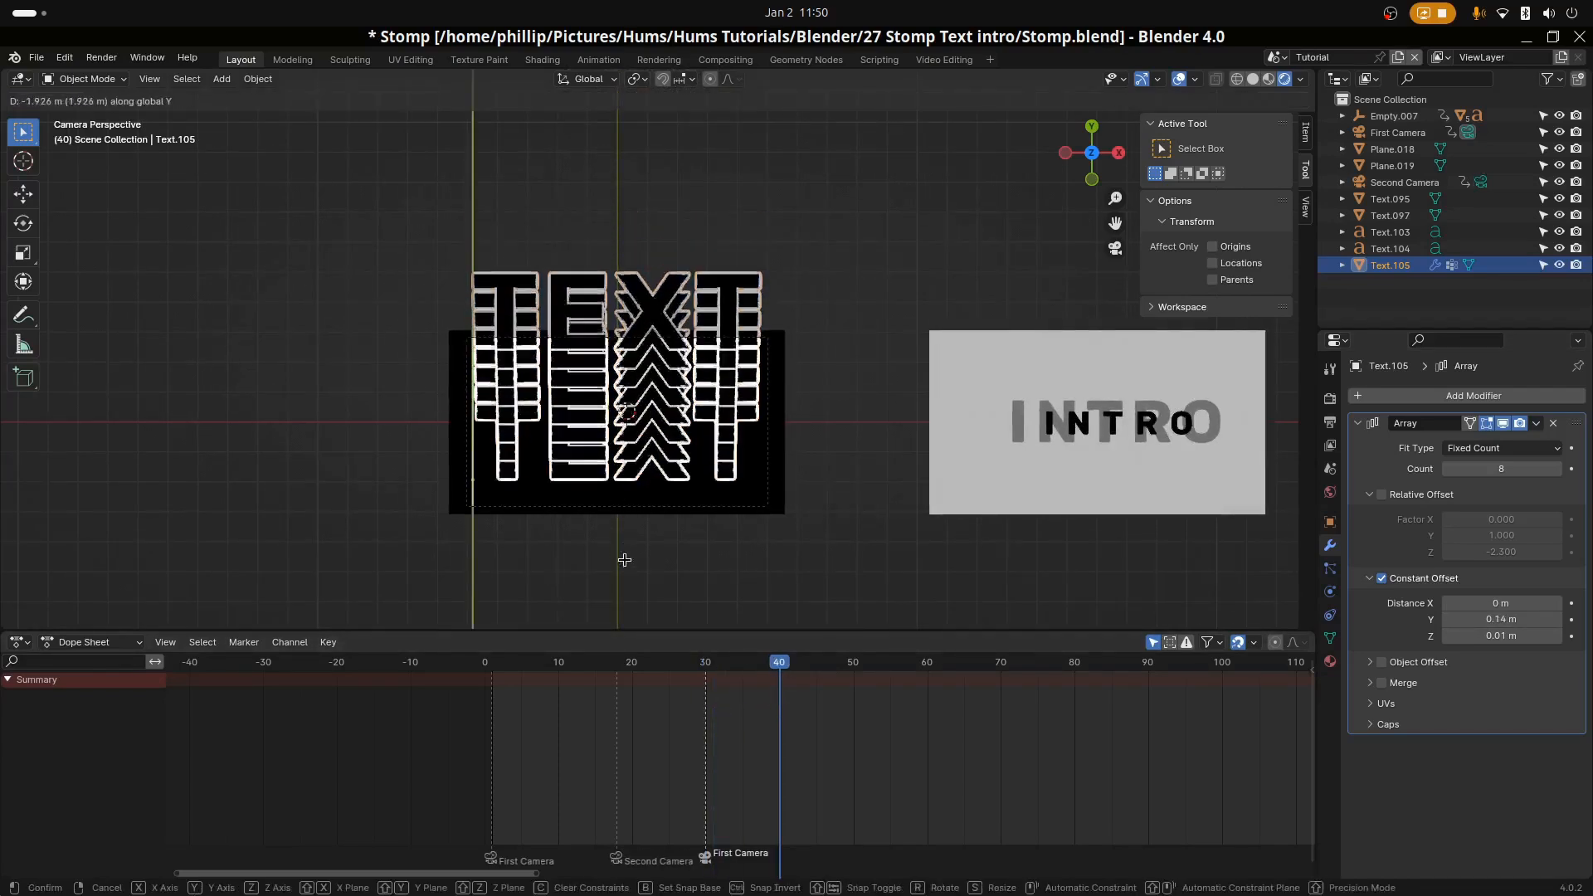
{"action": "left_click", "coordinate": [637, 104]}
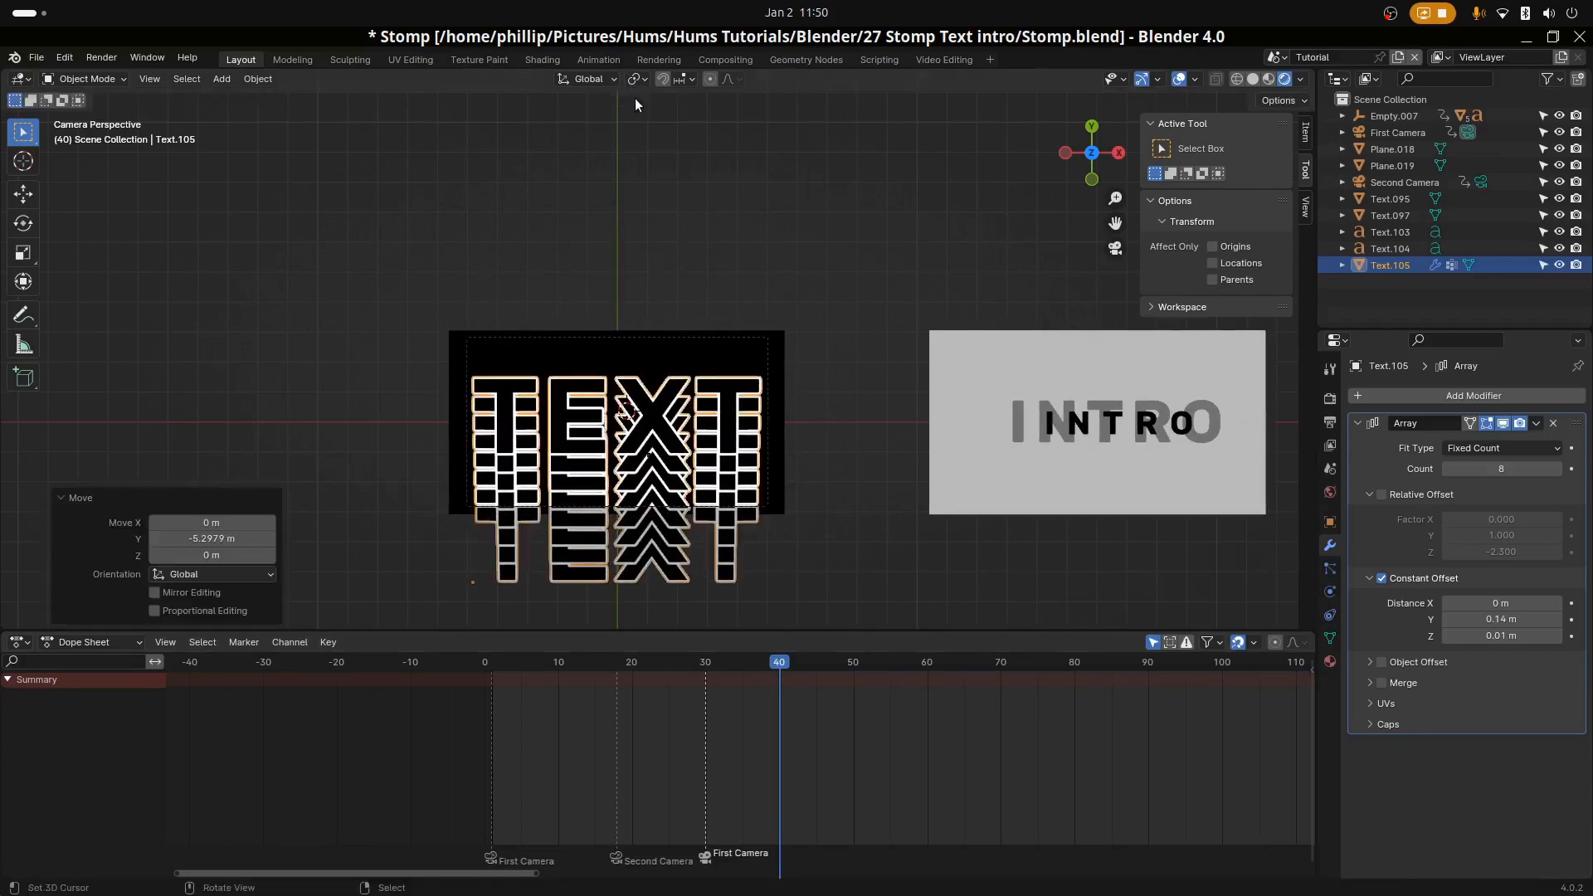
{"action": "left_click", "coordinate": [1554, 469]}
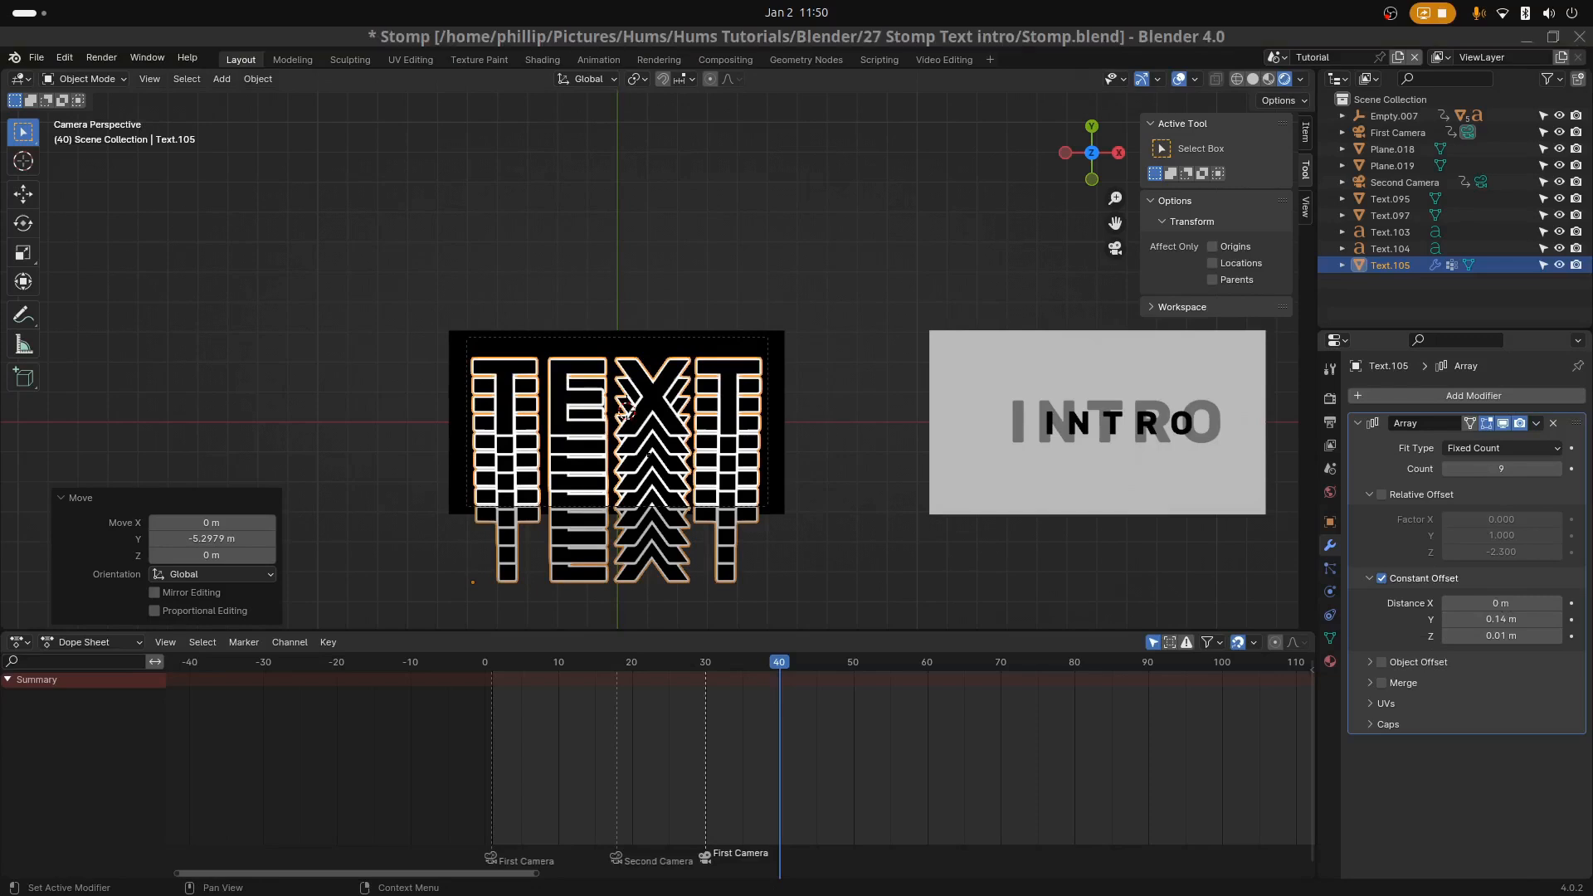
Return to frame 30 and set the Array's constant Y distance to 0.23 m
{"action": "left_click", "coordinate": [758, 698]}
{"action": "left_click_drag", "start_coordinate": [757, 698], "coordinate": [705, 699]}
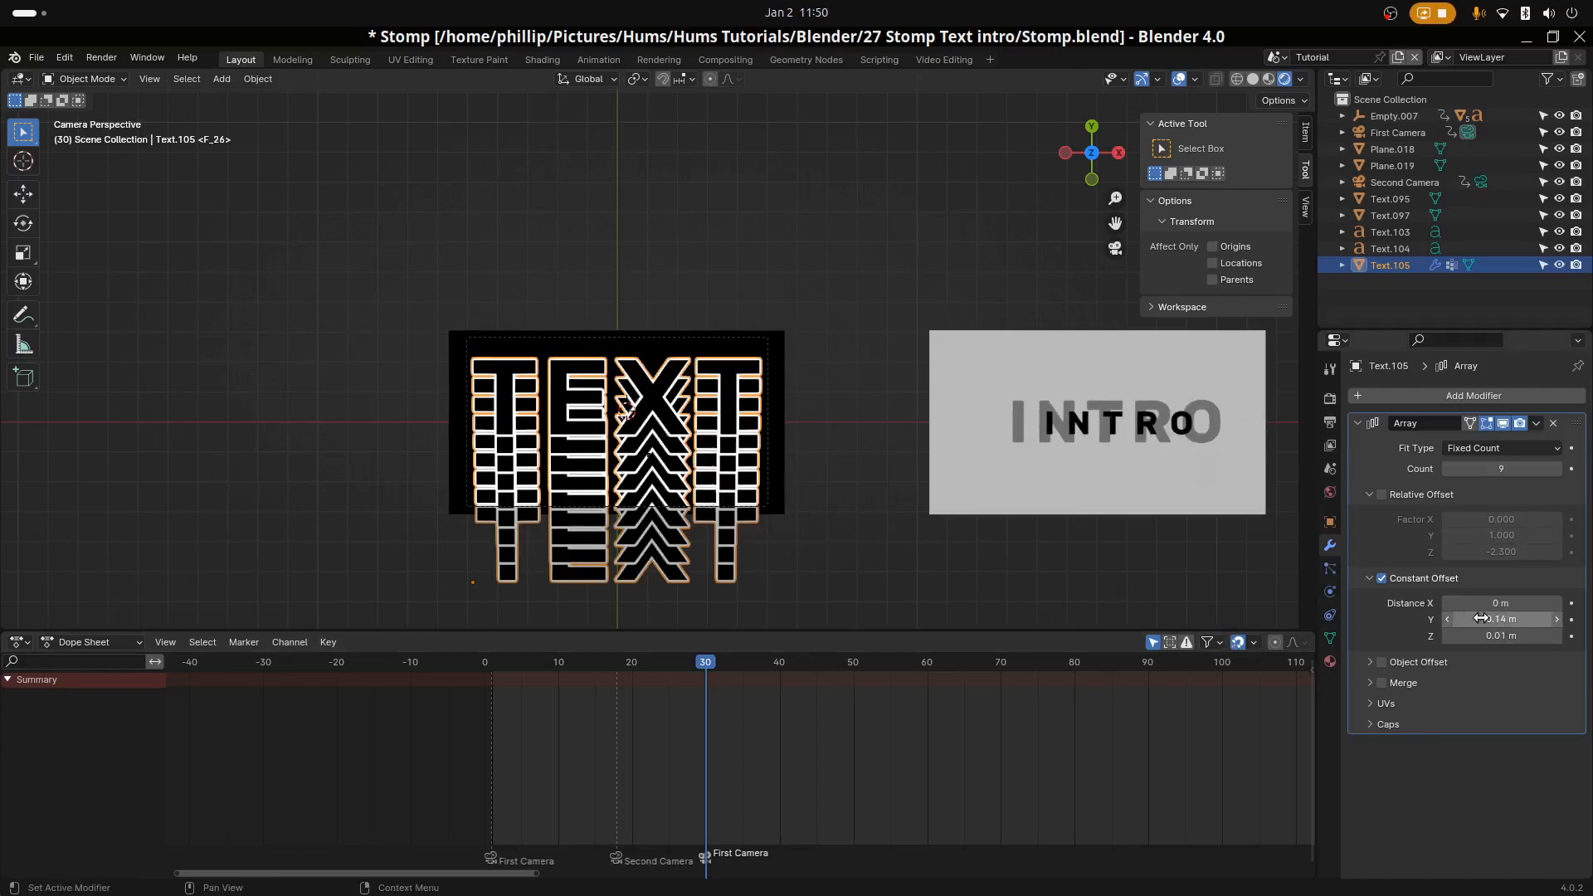
{"action": "left_click_drag", "start_coordinate": [1500, 619], "coordinate": [1568, 619]}
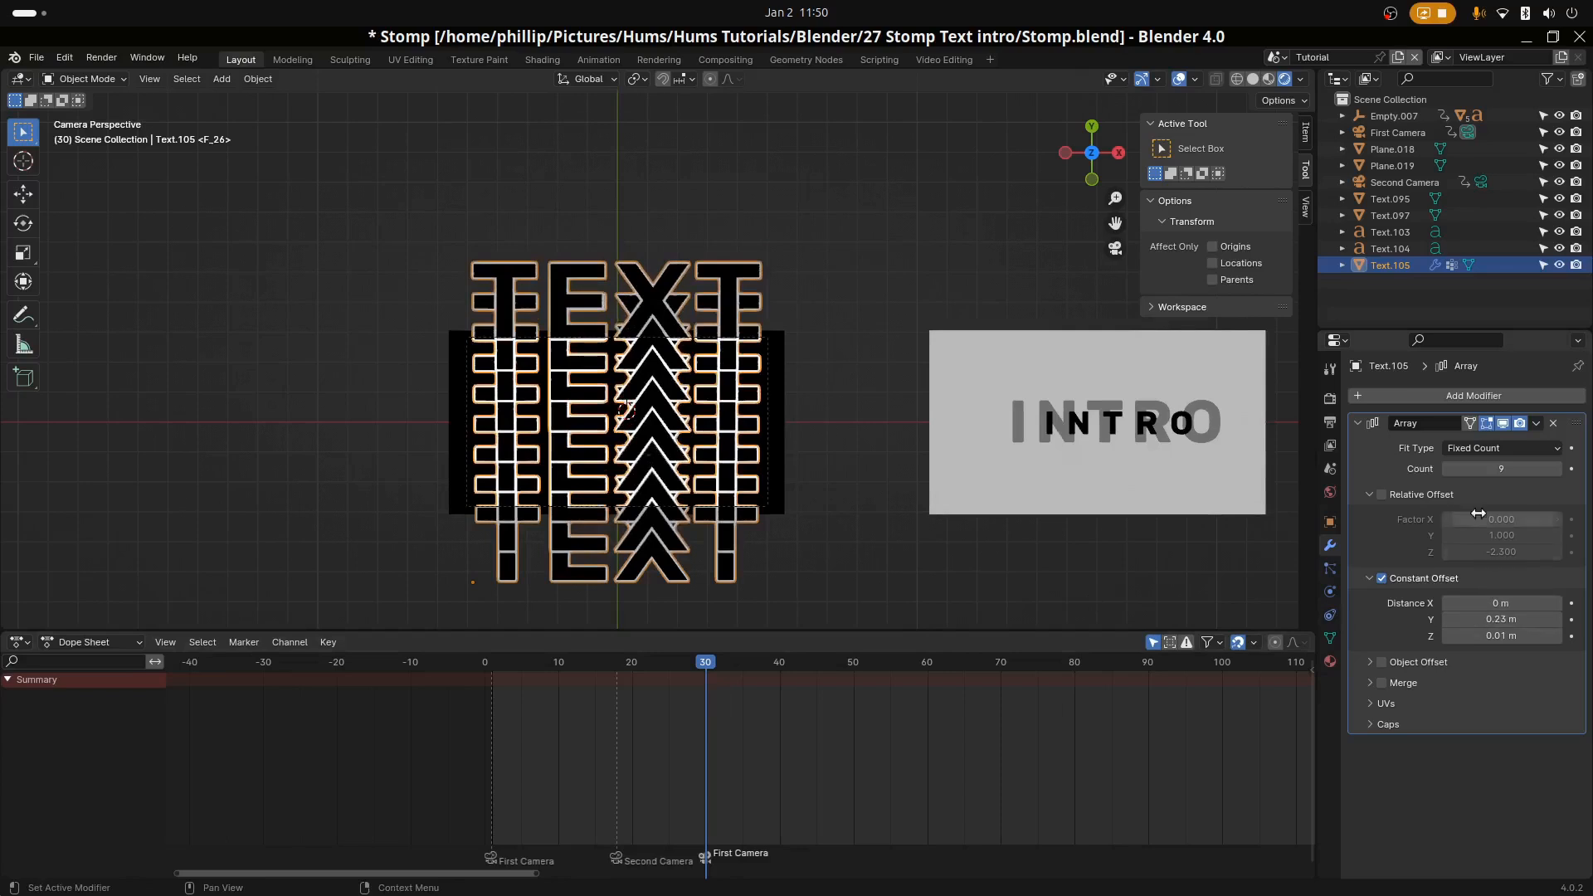
Insert a keyframe on the Array count at frame 30 and go to frame 40
{"action": "right_click", "coordinate": [1535, 468]}
{"action": "left_click", "coordinate": [1485, 471]}
{"action": "left_click_drag", "start_coordinate": [701, 707], "coordinate": [780, 727]}
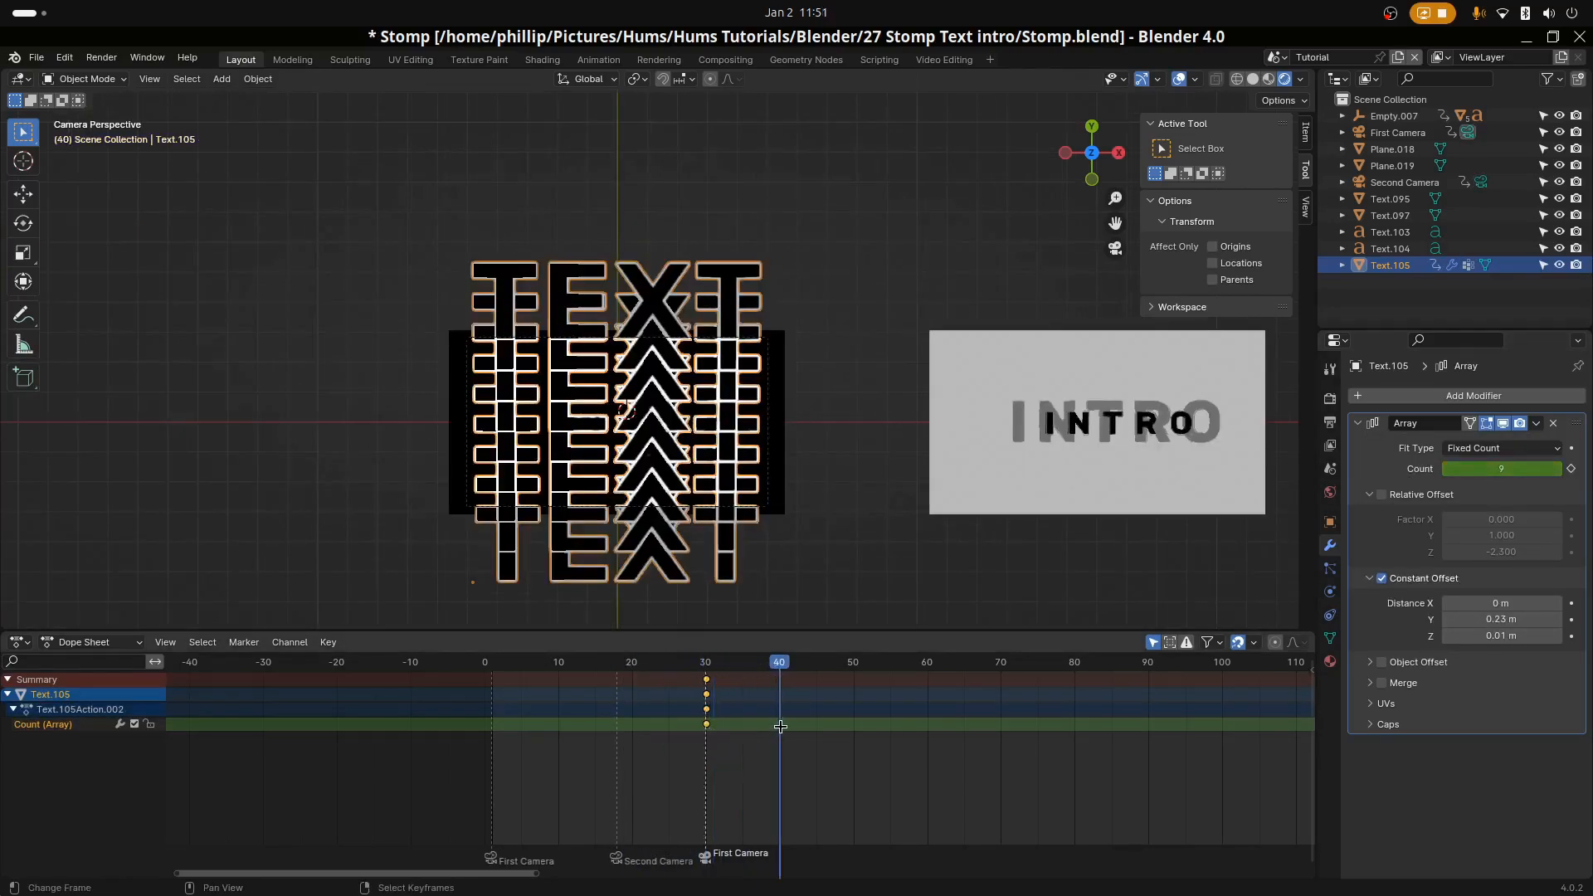
Keyframe the Array count at 9 on frame 40 and at 1 on frame 30
{"action": "right_click", "coordinate": [1476, 469]}
{"action": "left_click", "coordinate": [1477, 471]}
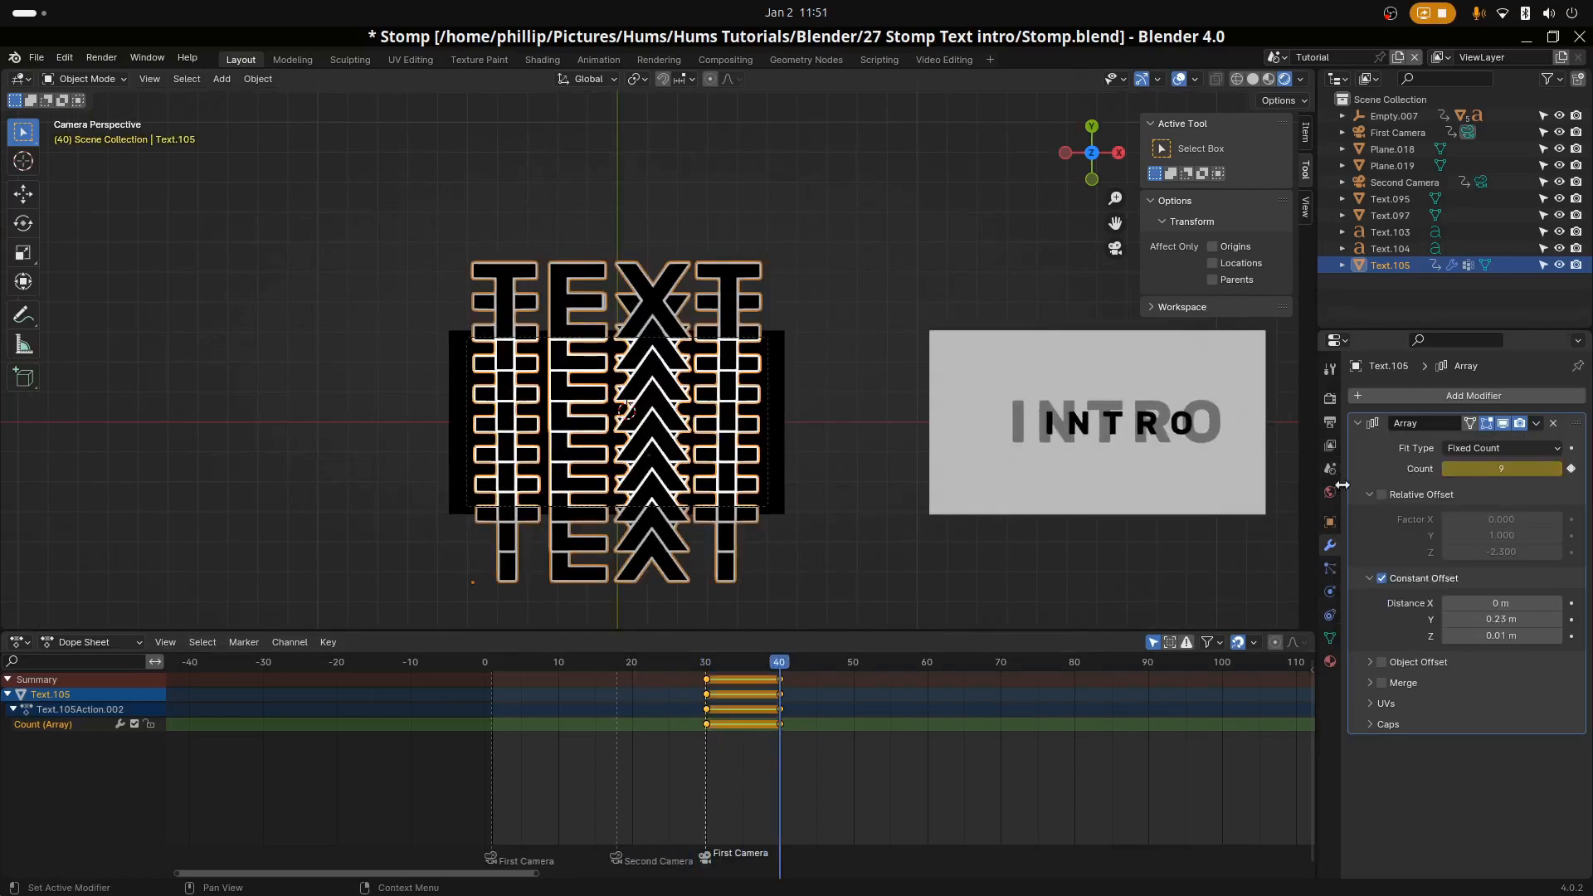
{"action": "left_click", "coordinate": [750, 716]}
{"action": "left_click", "coordinate": [706, 716]}
{"action": "left_click", "coordinate": [1498, 468]}
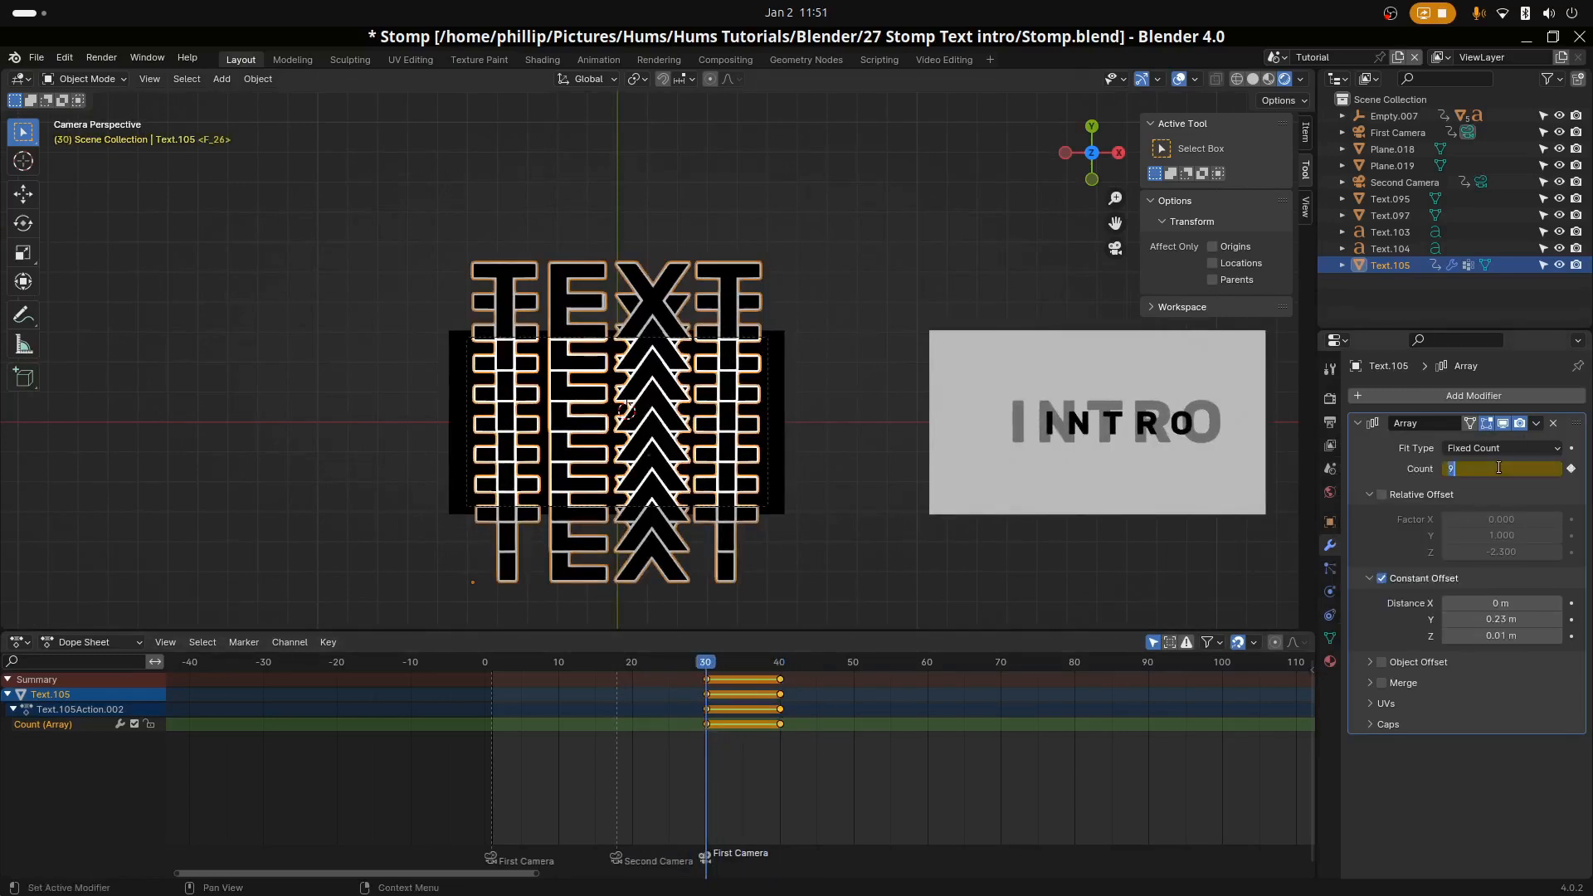
{"action": "type", "text": "1"}
{"action": "key", "text": "Return"}
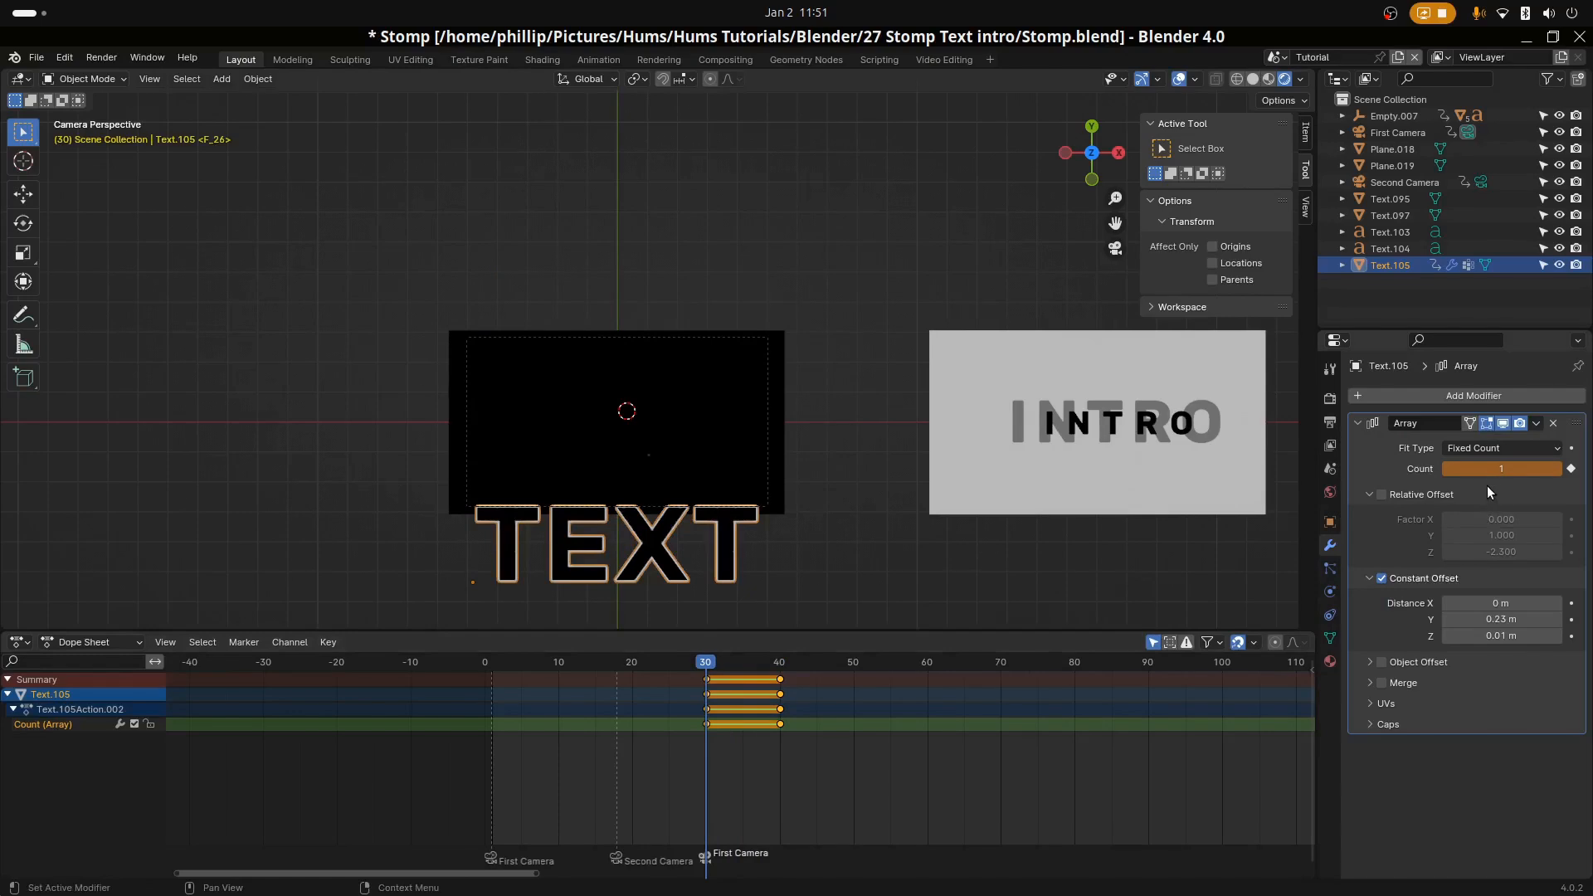
{"action": "right_click", "coordinate": [1492, 471]}
{"action": "left_click", "coordinate": [1492, 471]}
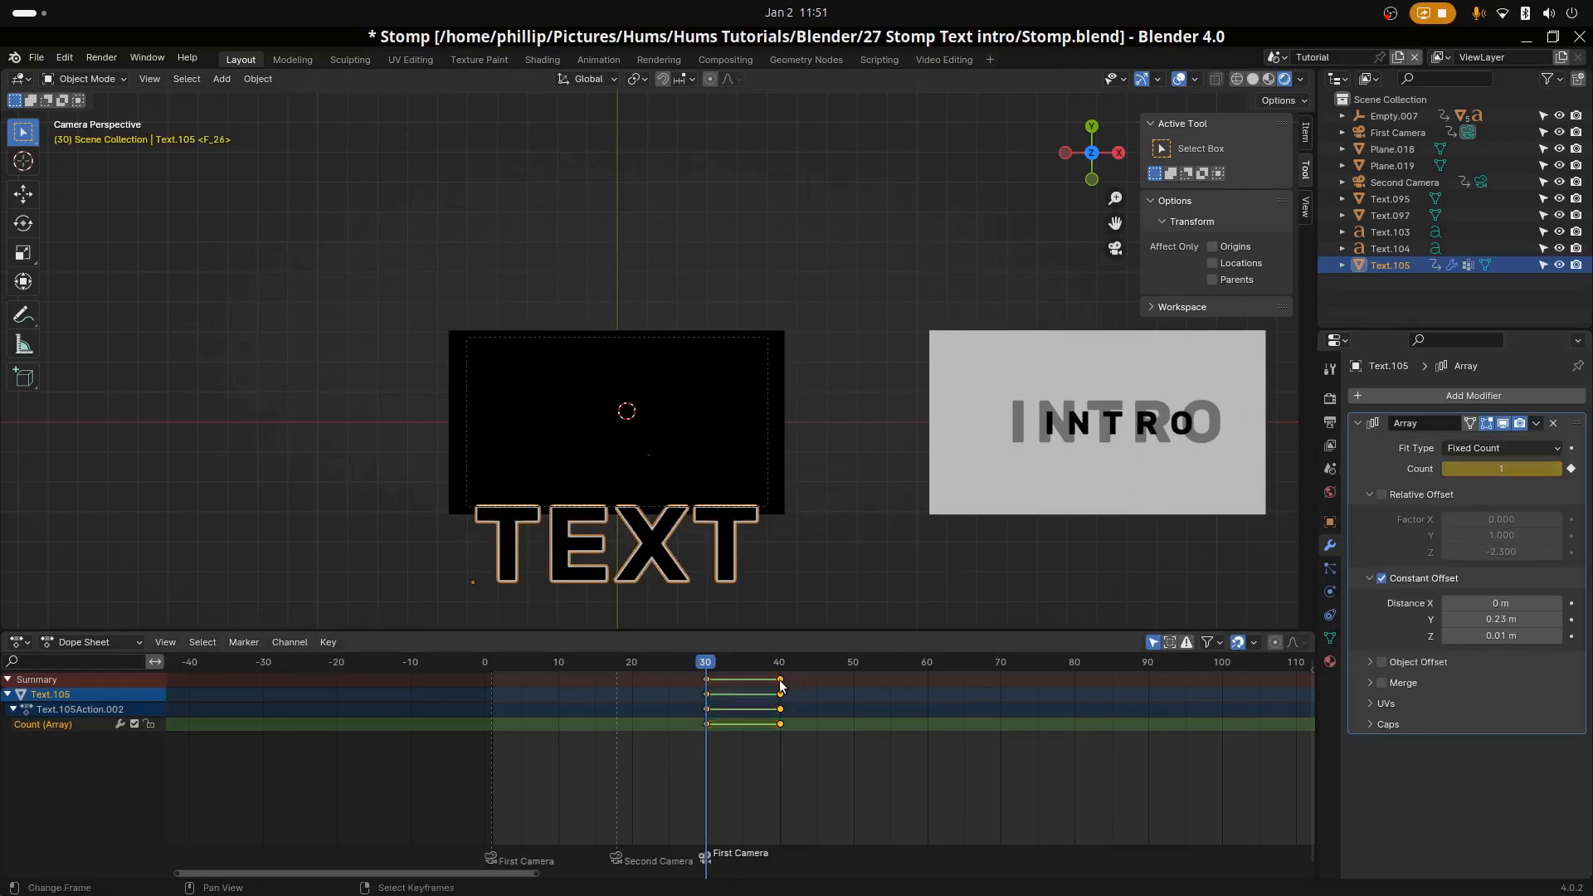
{"action": "left_click_drag", "start_coordinate": [779, 685], "coordinate": [856, 700]}
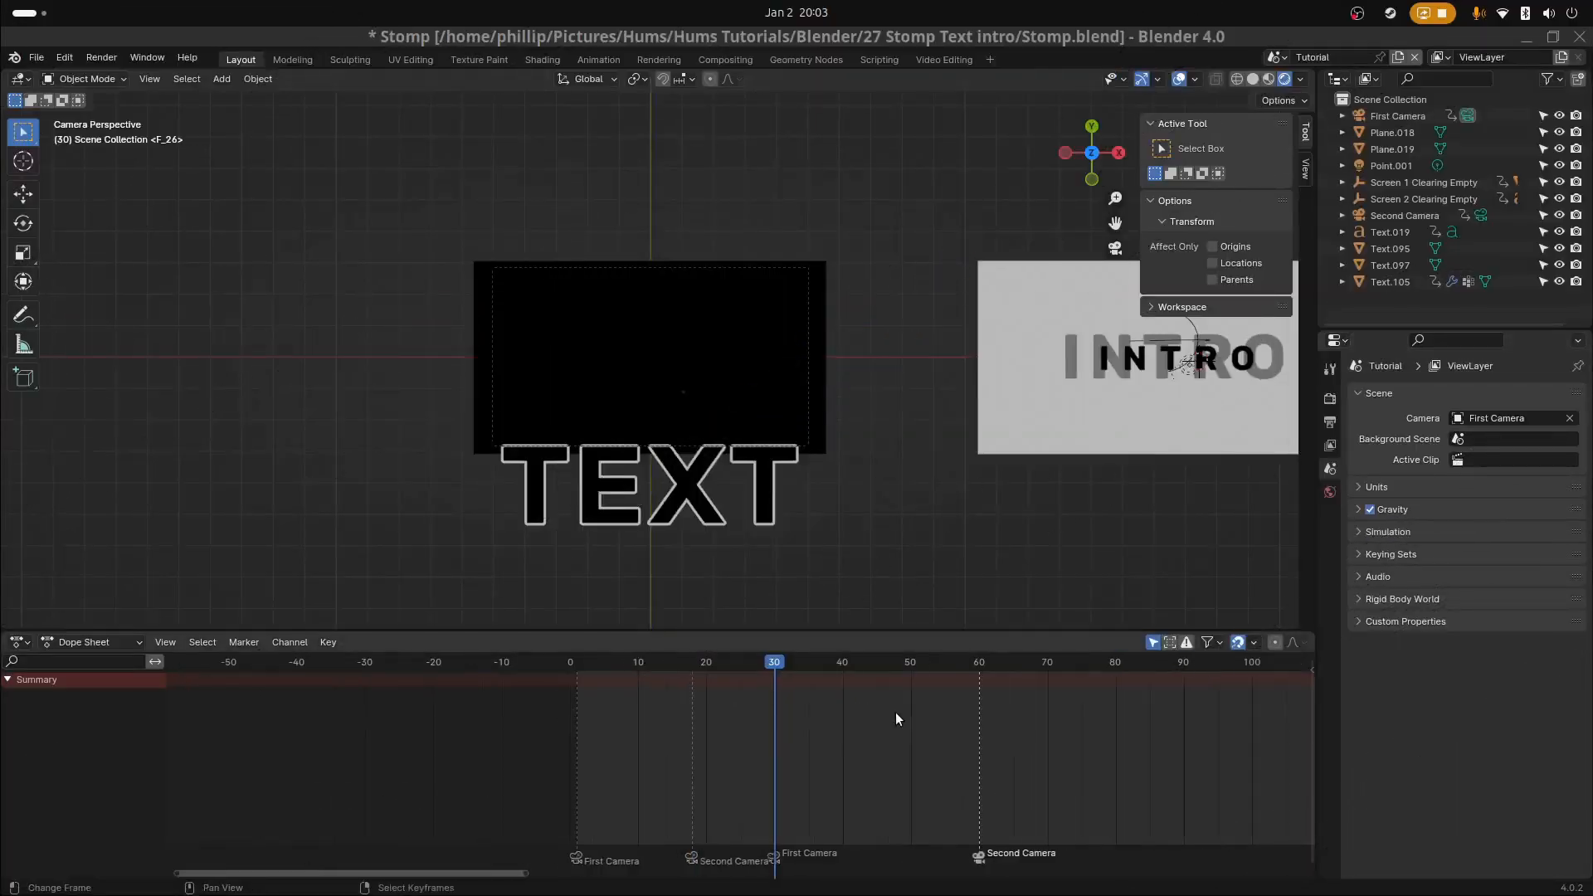
Inspect the keyframes of the First Camera and Second Camera around the camera switch at frame 60
{"action": "scroll", "coordinate": [897, 718], "scroll_direction": "down", "scroll_amount": 3}
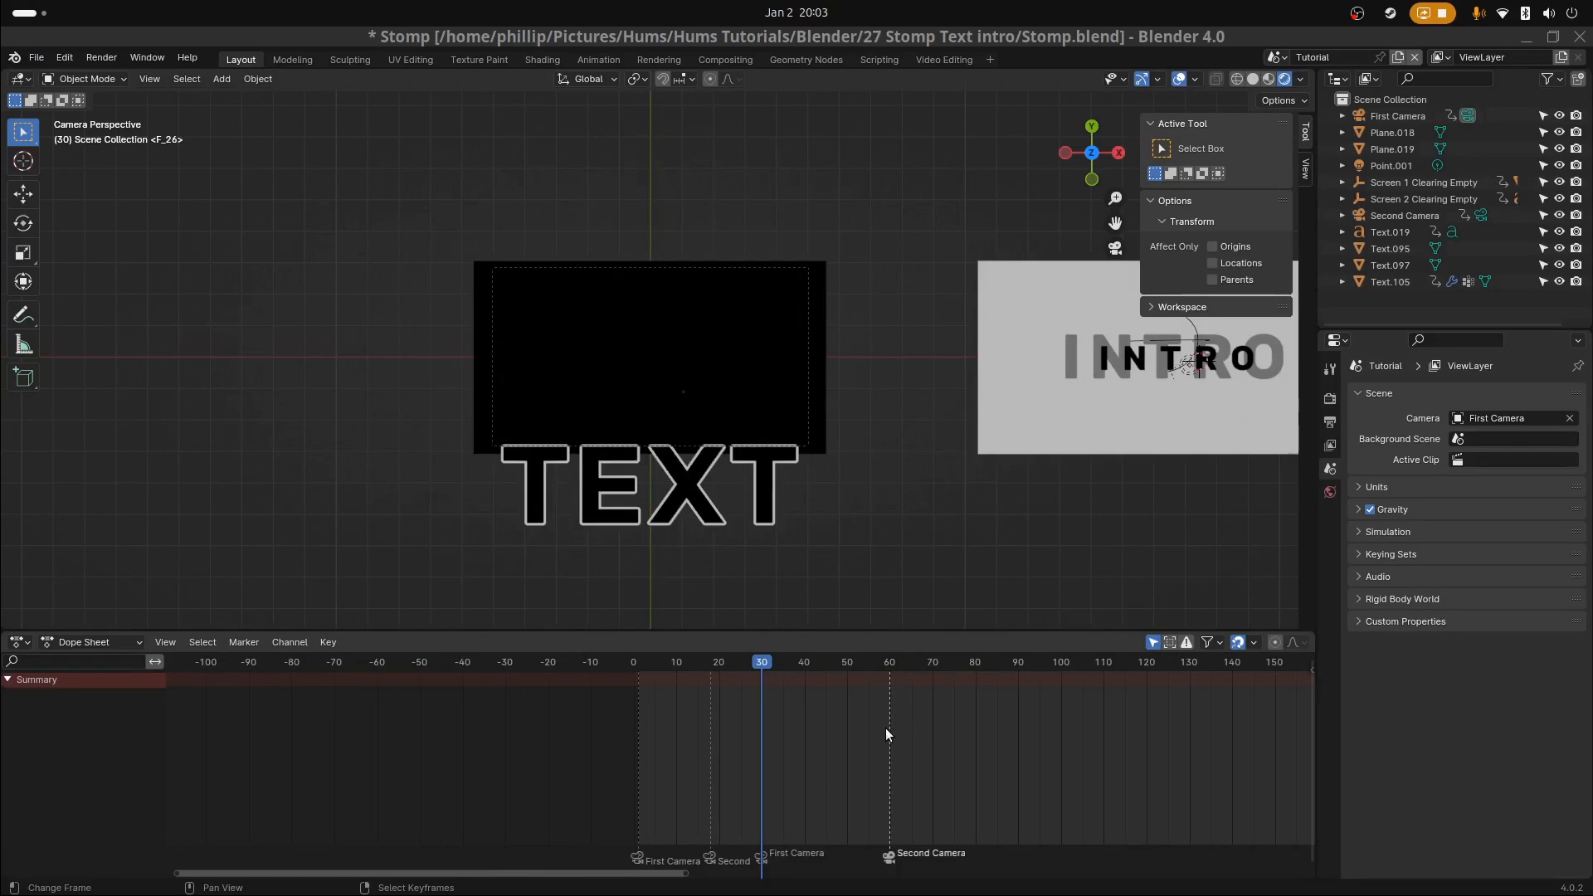
{"action": "left_click", "coordinate": [889, 729]}
{"action": "left_click_drag", "start_coordinate": [889, 730], "coordinate": [838, 738]}
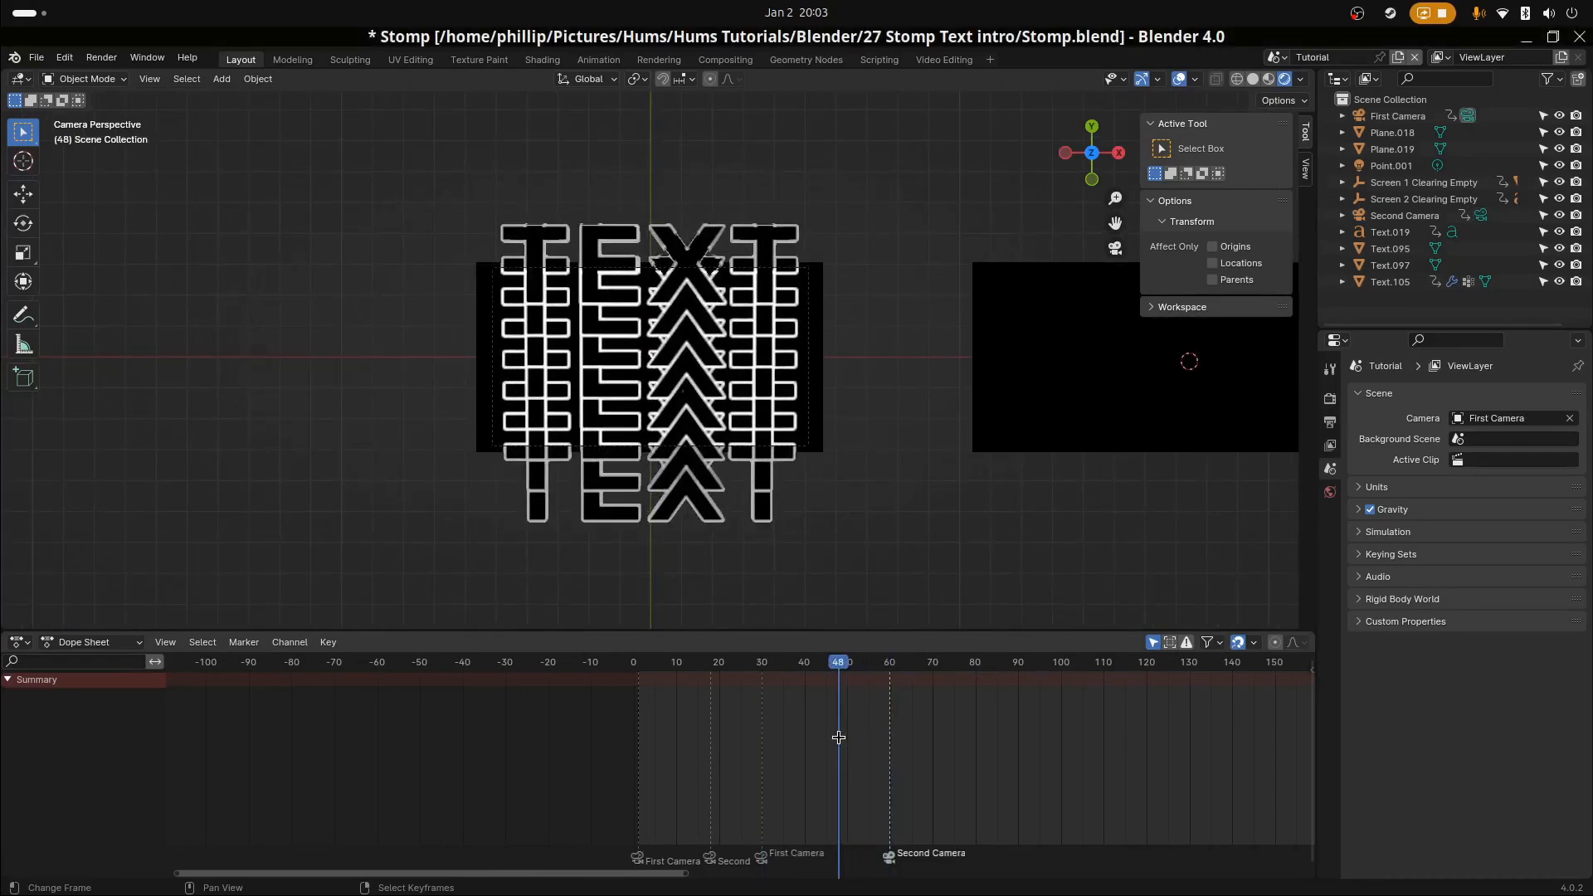
{"action": "scroll", "coordinate": [760, 580], "scroll_direction": "up", "scroll_amount": 3}
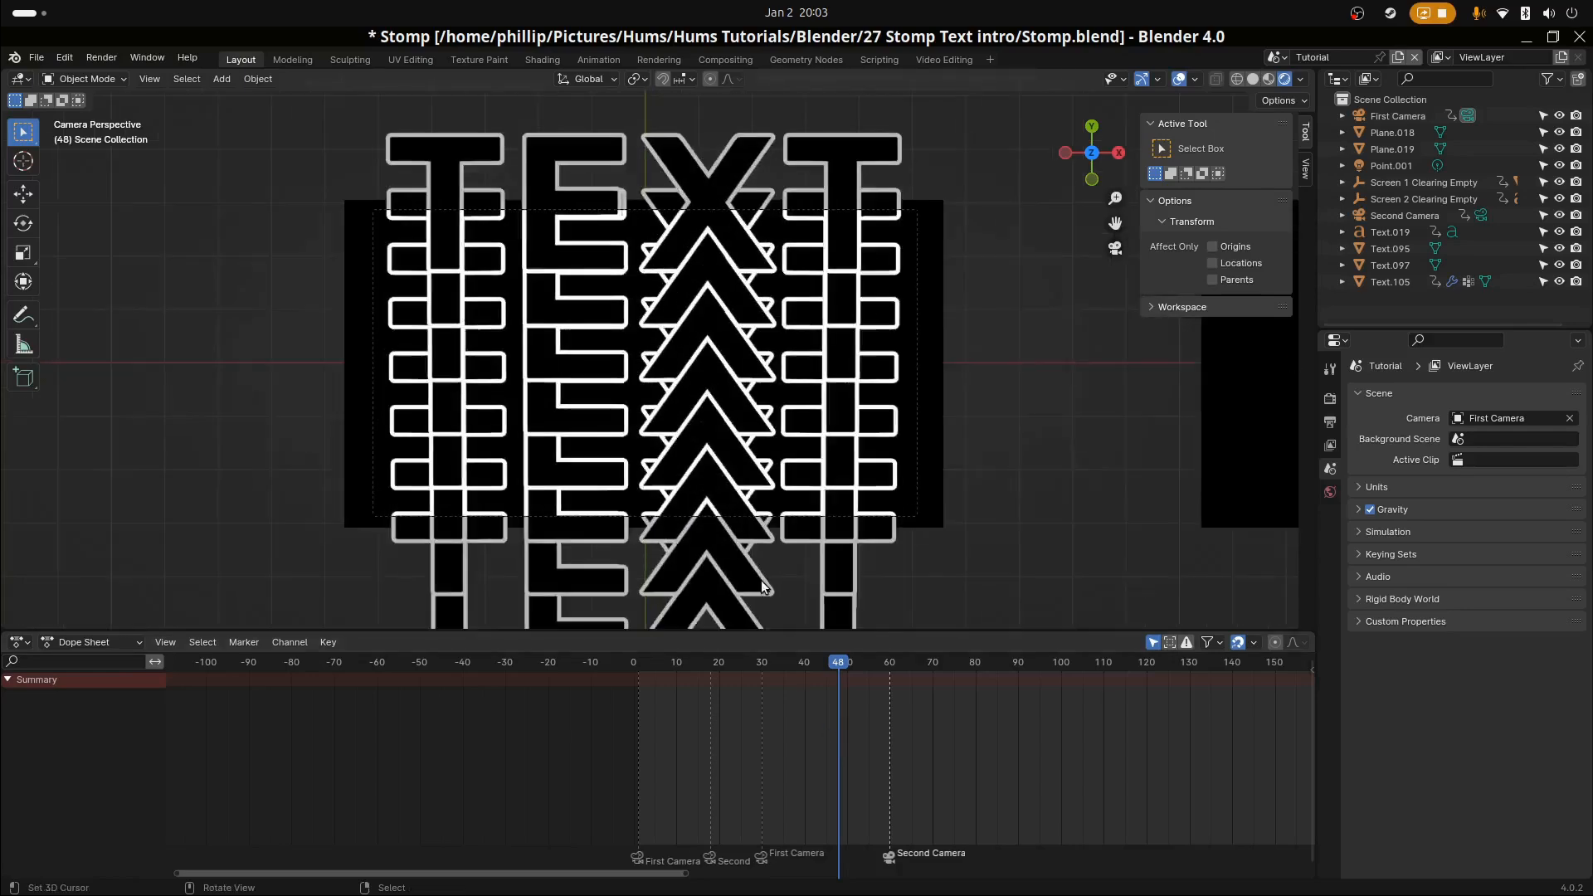
{"action": "left_click", "coordinate": [804, 517]}
{"action": "middle_click_drag", "start_coordinate": [805, 516], "coordinate": [580, 282]}
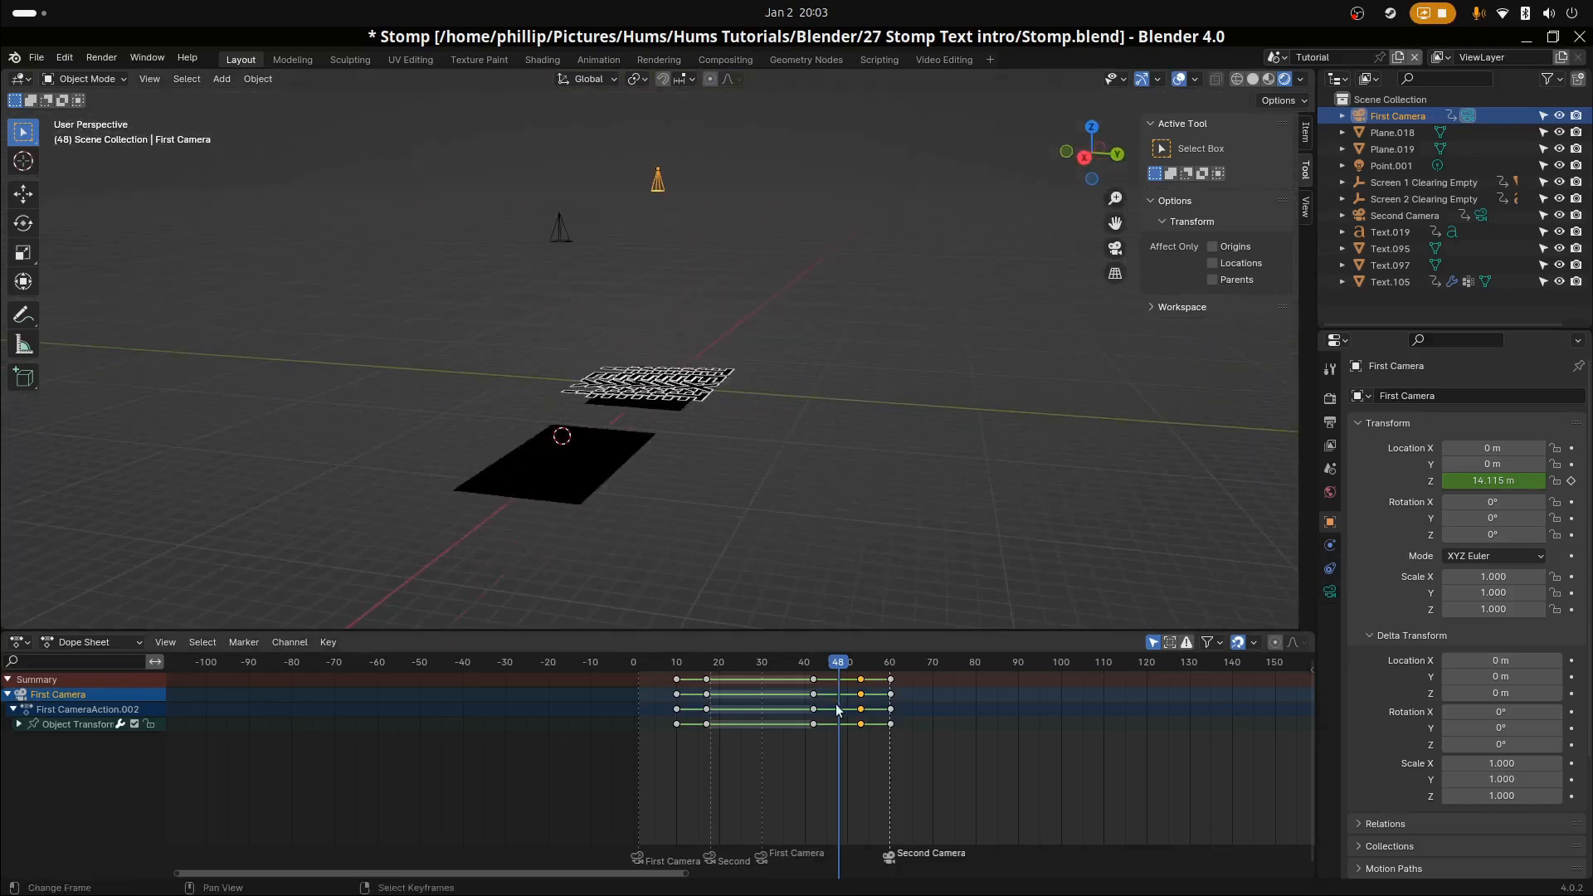
{"action": "left_click_drag", "start_coordinate": [840, 725], "coordinate": [916, 740]}
{"action": "left_click", "coordinate": [564, 239]}
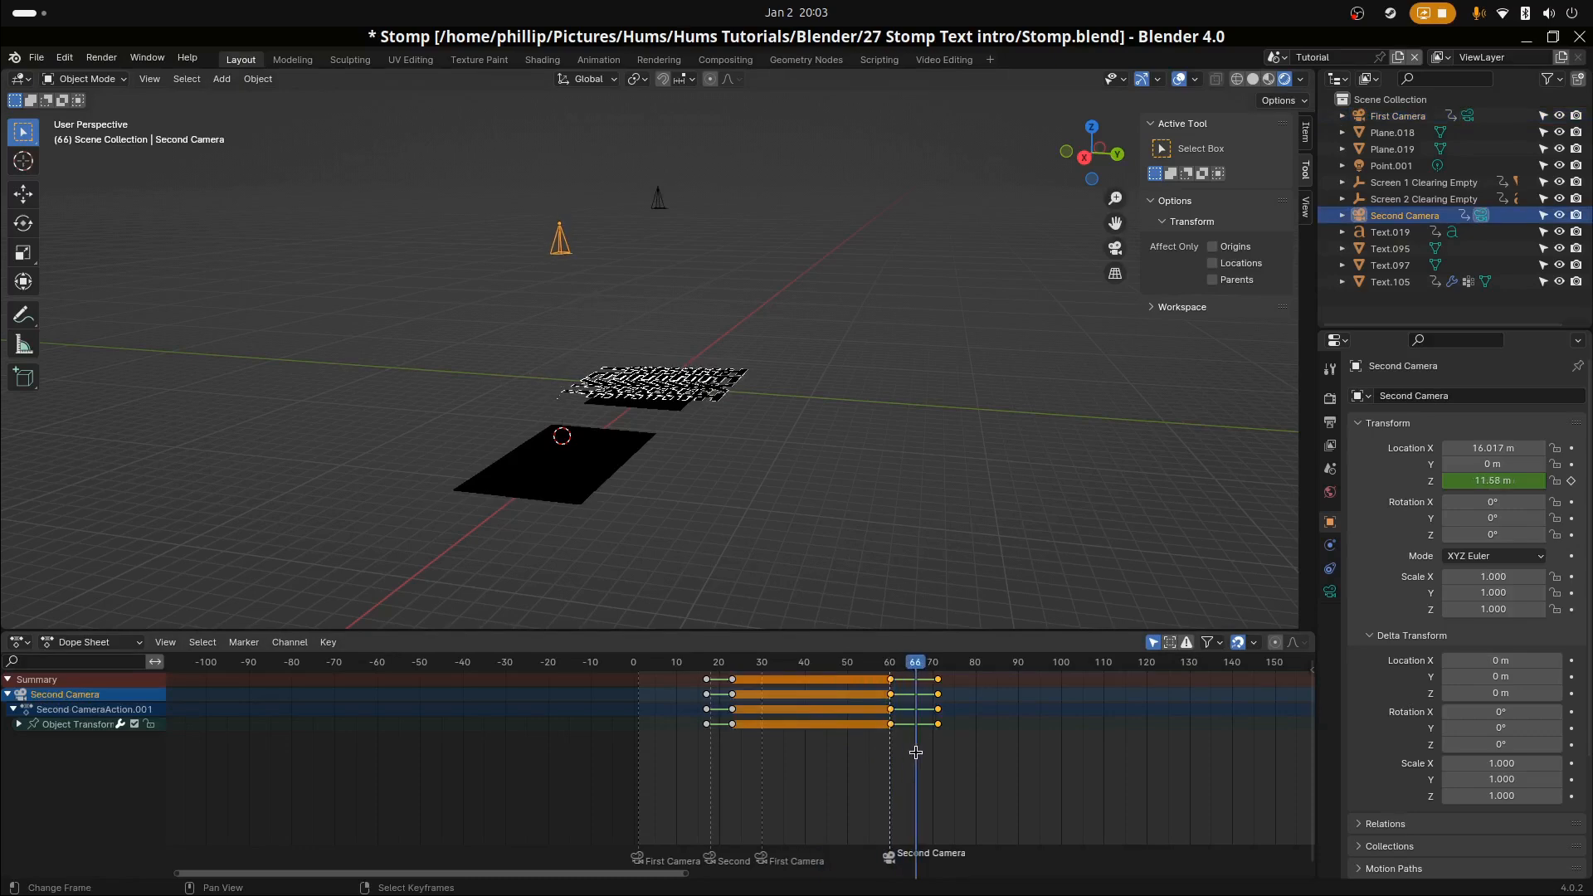
{"action": "key", "text": "KP_0"}
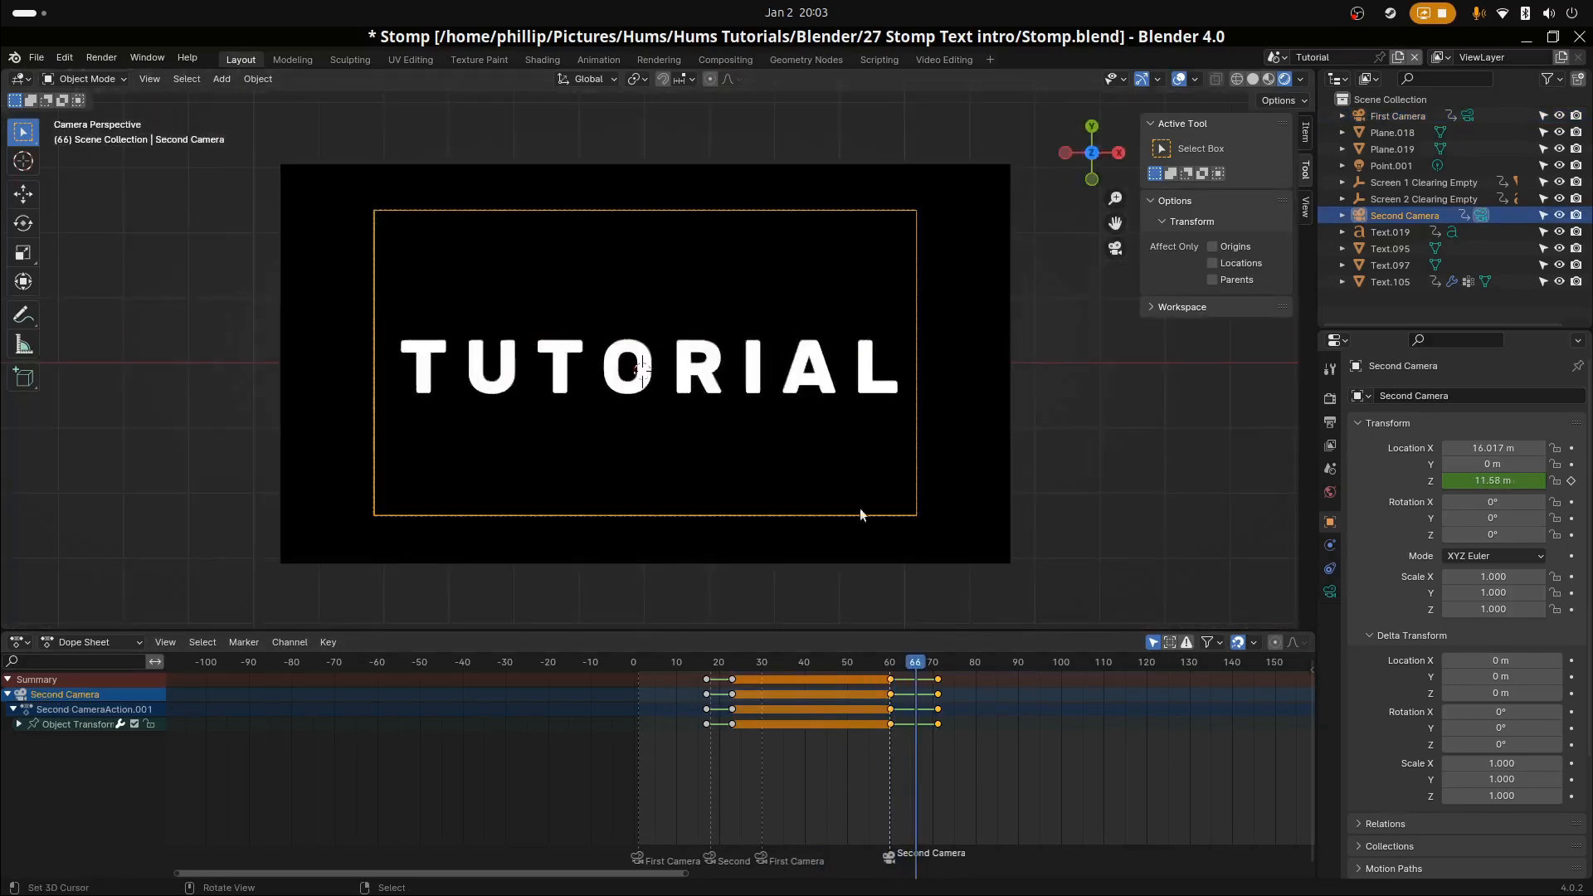
Review the change from the stacked TEXT to the TUTORIAL text around frame 60 in the camera and perspective views
{"action": "left_click", "coordinate": [865, 720]}
{"action": "key", "text": "space"}
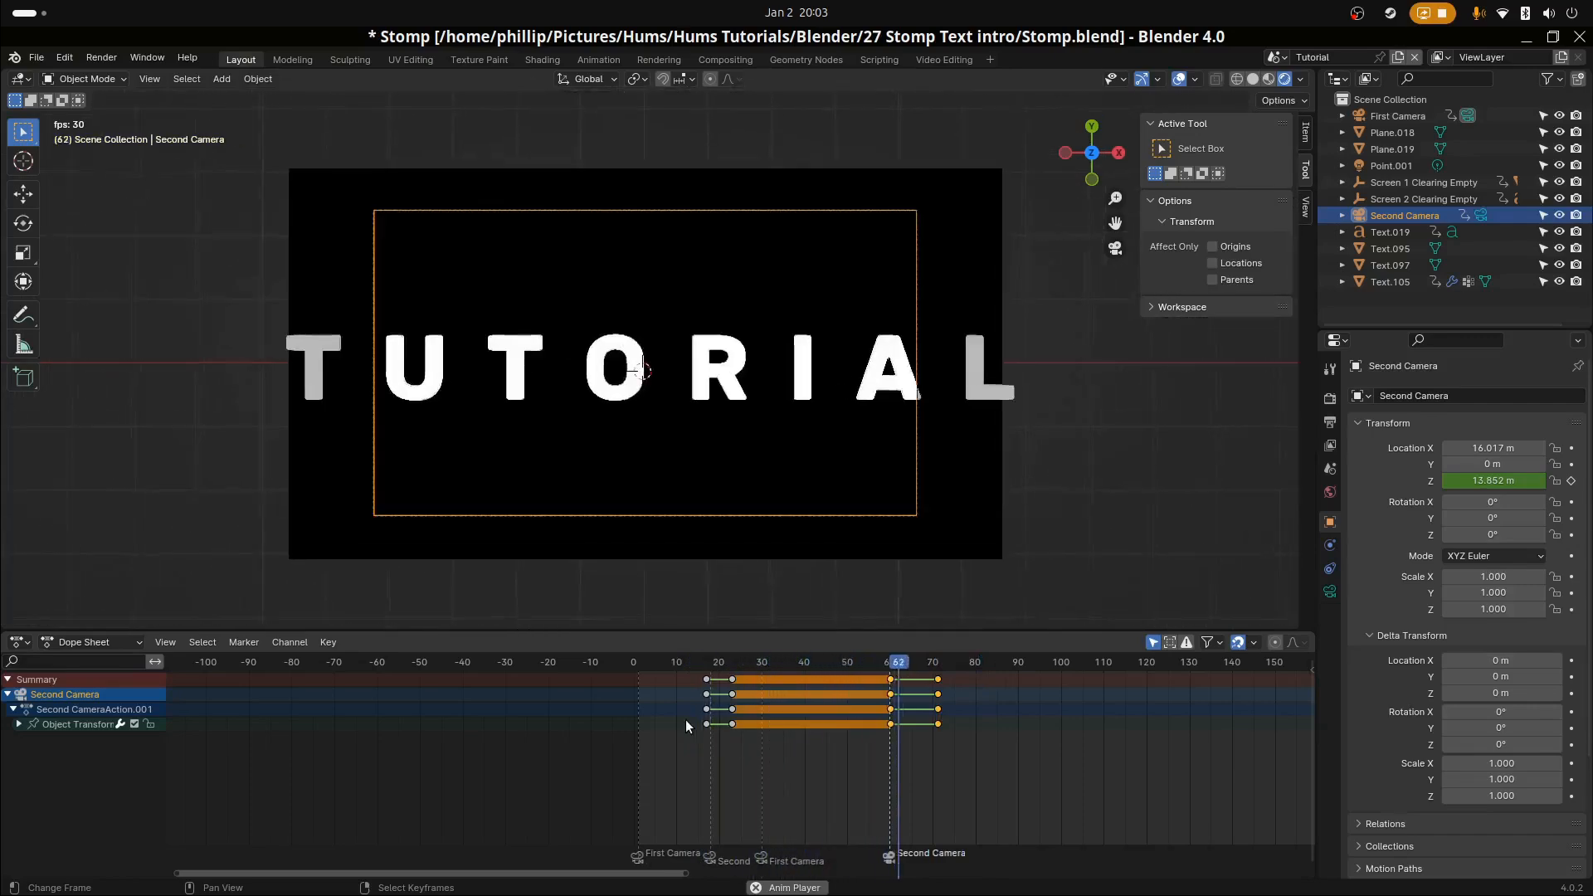
{"action": "key", "text": "space"}
{"action": "left_click", "coordinate": [886, 767]}
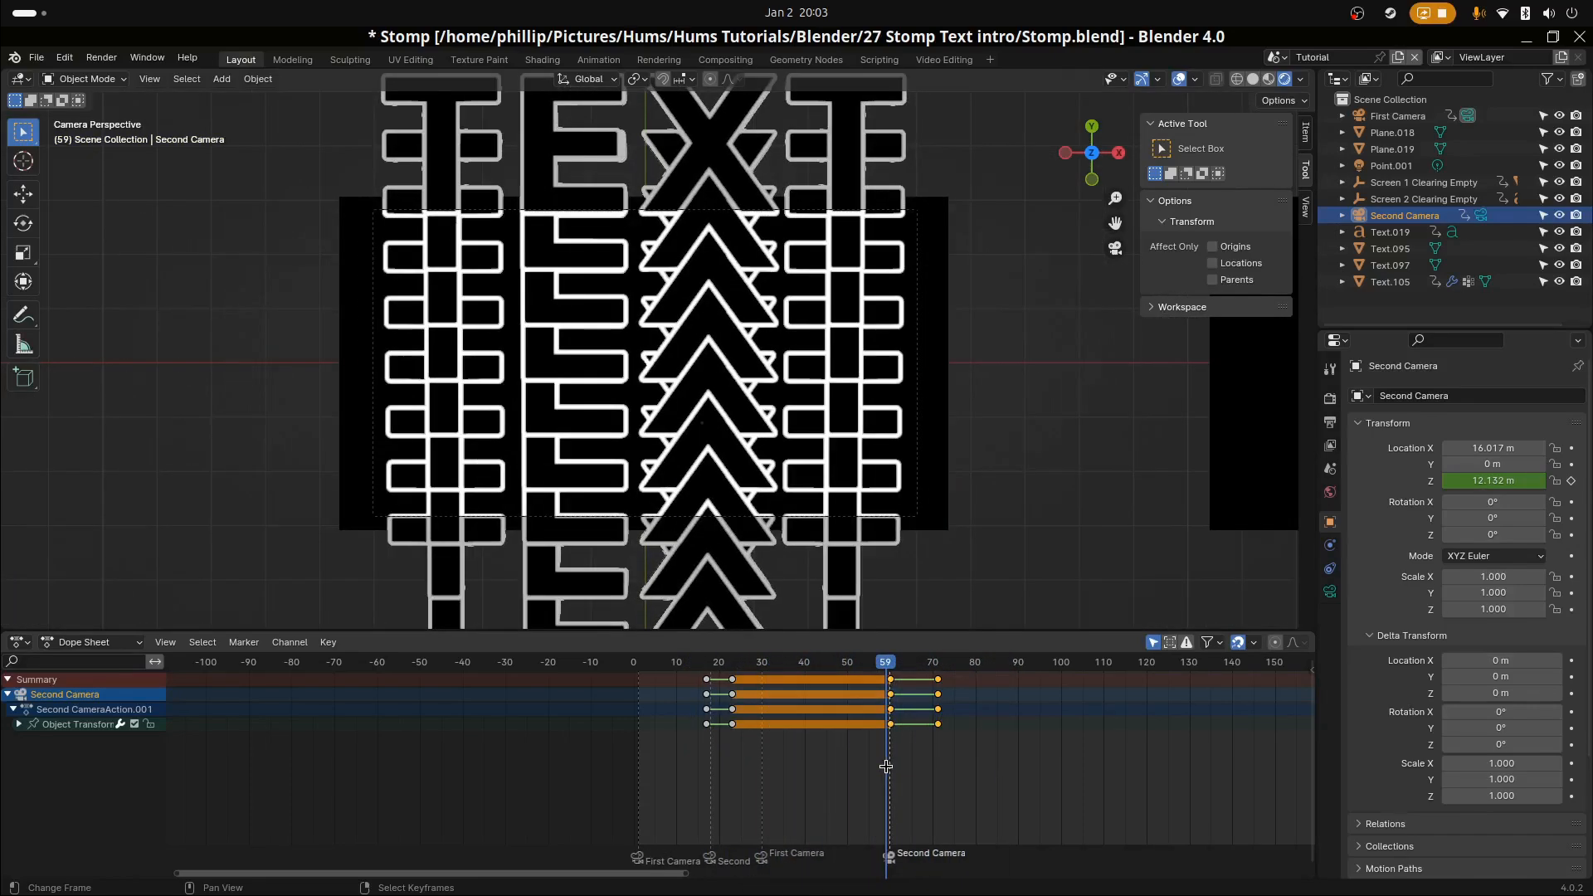
{"action": "mouse_move", "coordinate": [886, 766]}
{"action": "left_mouse_down"}
{"action": "mouse_move", "coordinate": [931, 780]}
{"action": "mouse_move", "coordinate": [892, 781]}
{"action": "left_mouse_up"}
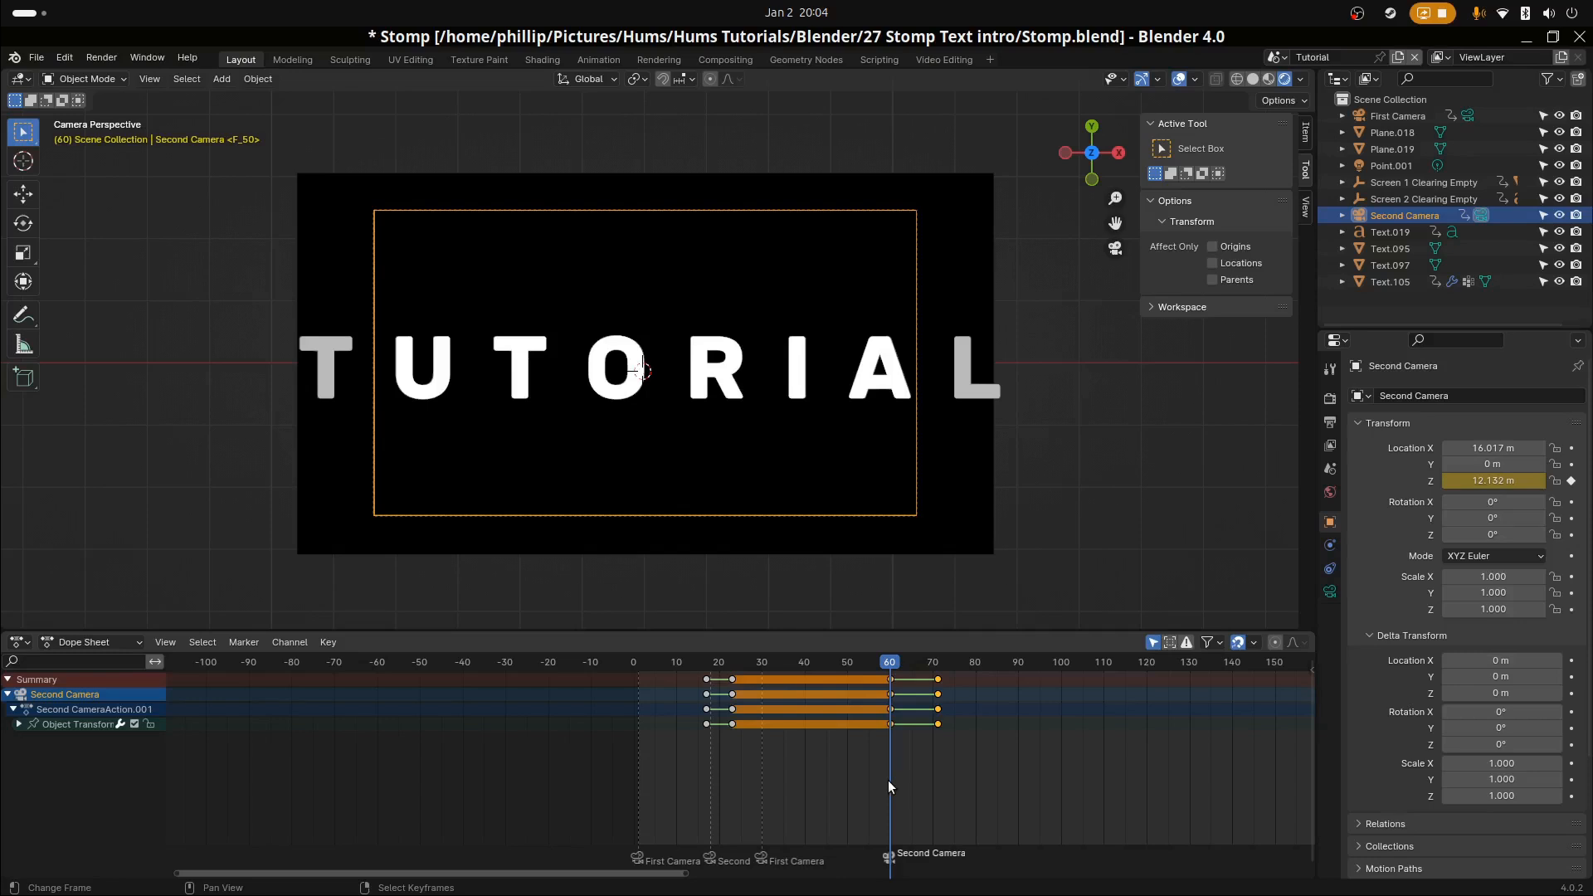
{"action": "middle_click_drag", "start_coordinate": [780, 430], "coordinate": [745, 193]}
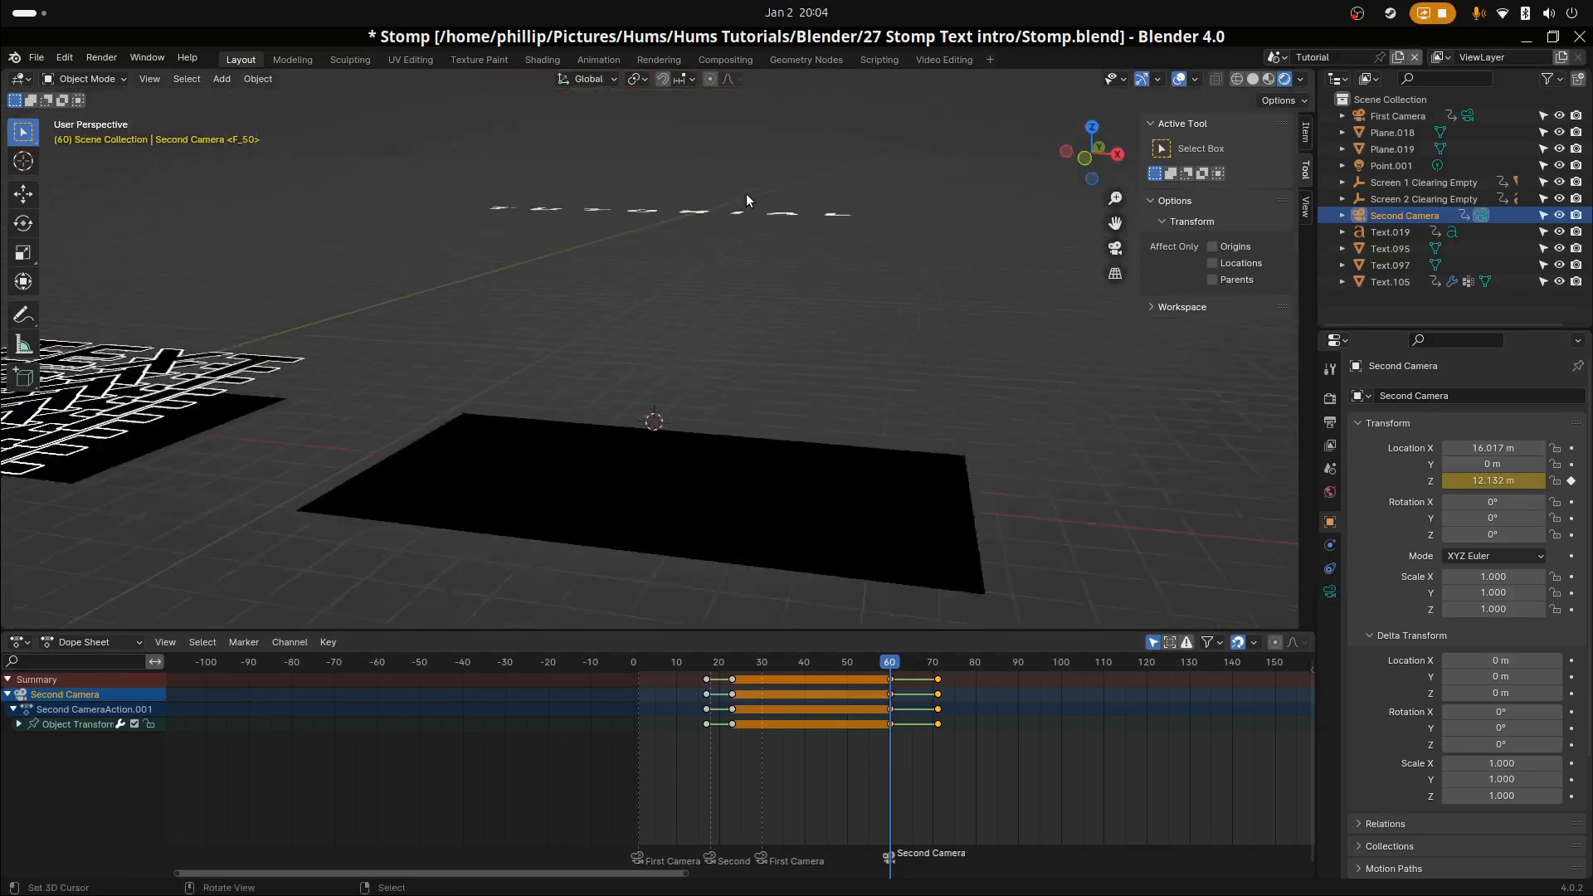
{"action": "scroll", "coordinate": [747, 200], "scroll_direction": "down", "scroll_amount": 1}
{"action": "left_click", "coordinate": [885, 668]}
{"action": "scroll", "coordinate": [831, 529], "scroll_direction": "down", "scroll_amount": 1}
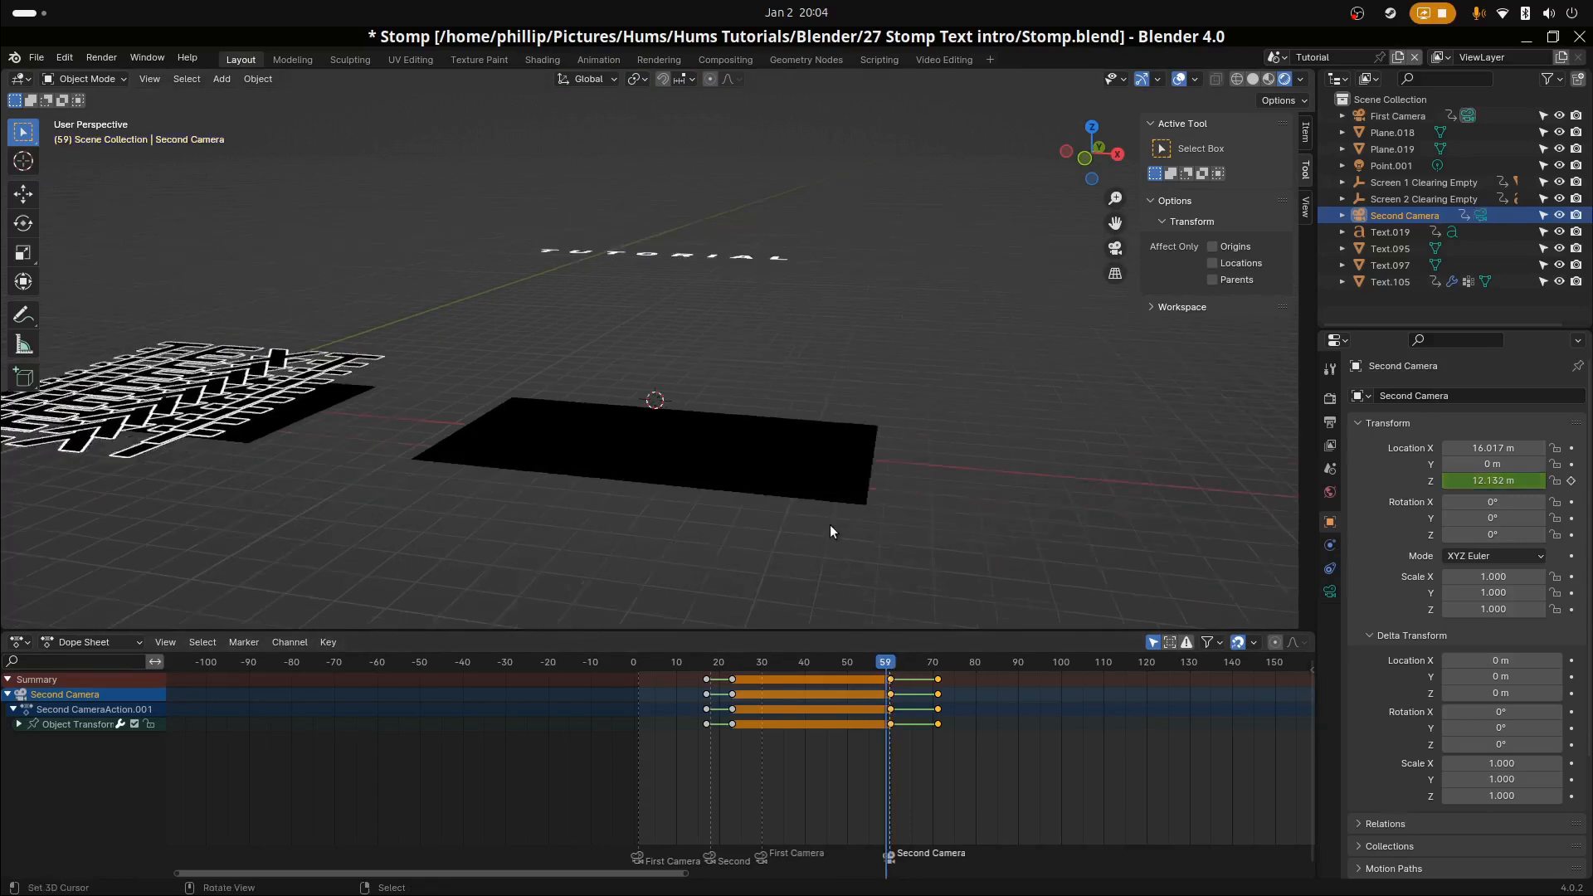
{"action": "scroll", "coordinate": [831, 526], "scroll_direction": "down", "scroll_amount": 2}
{"action": "key", "text": "space"}
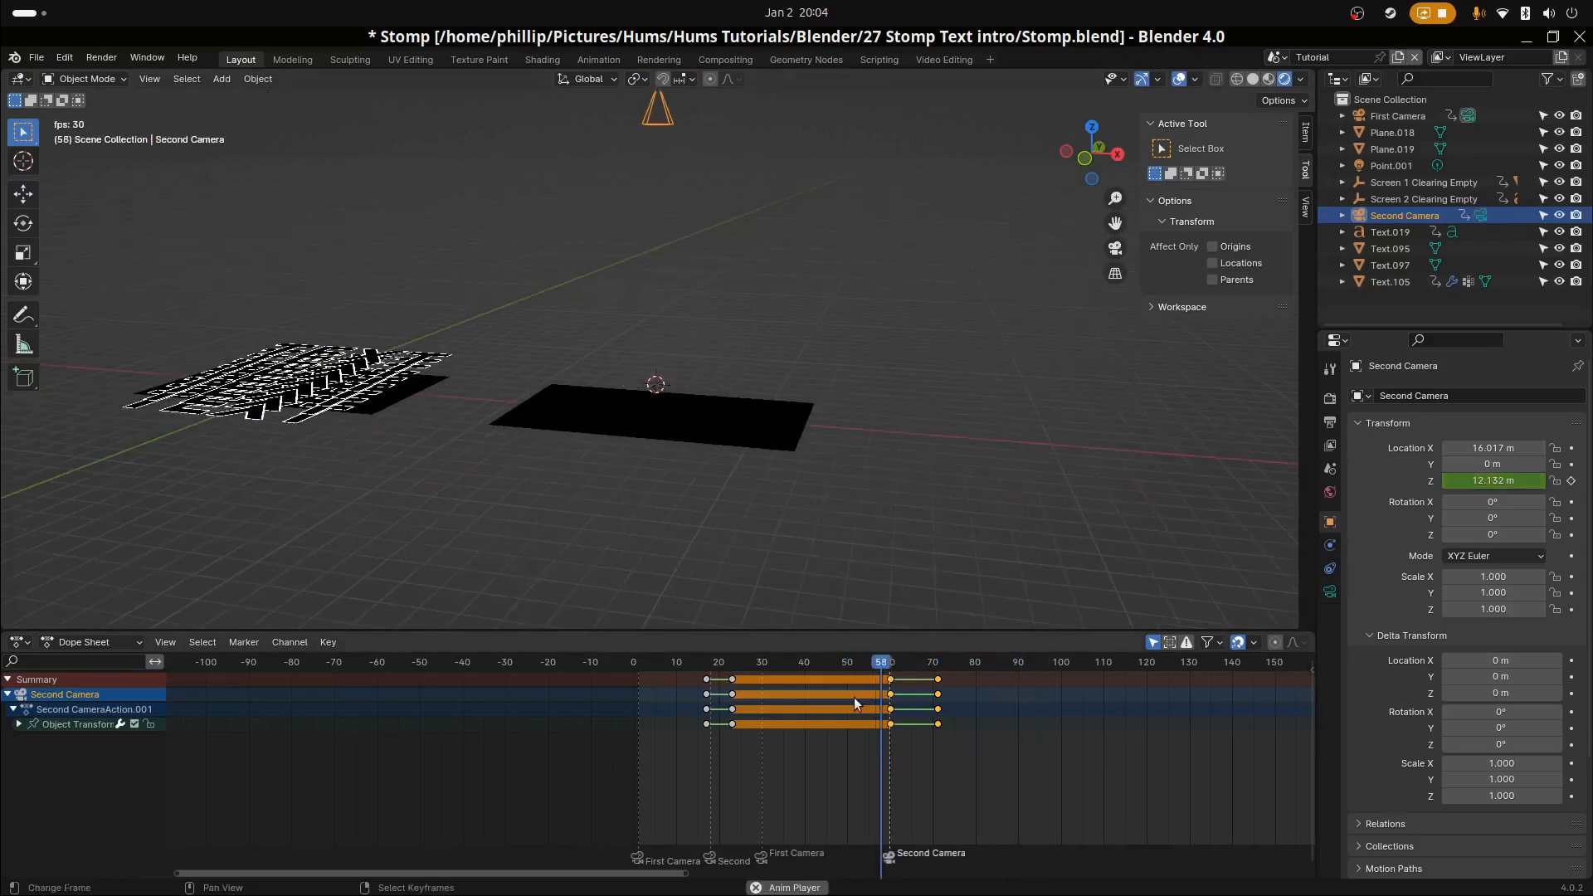
{"action": "key", "text": "space"}
{"action": "key", "text": "KP_0"}
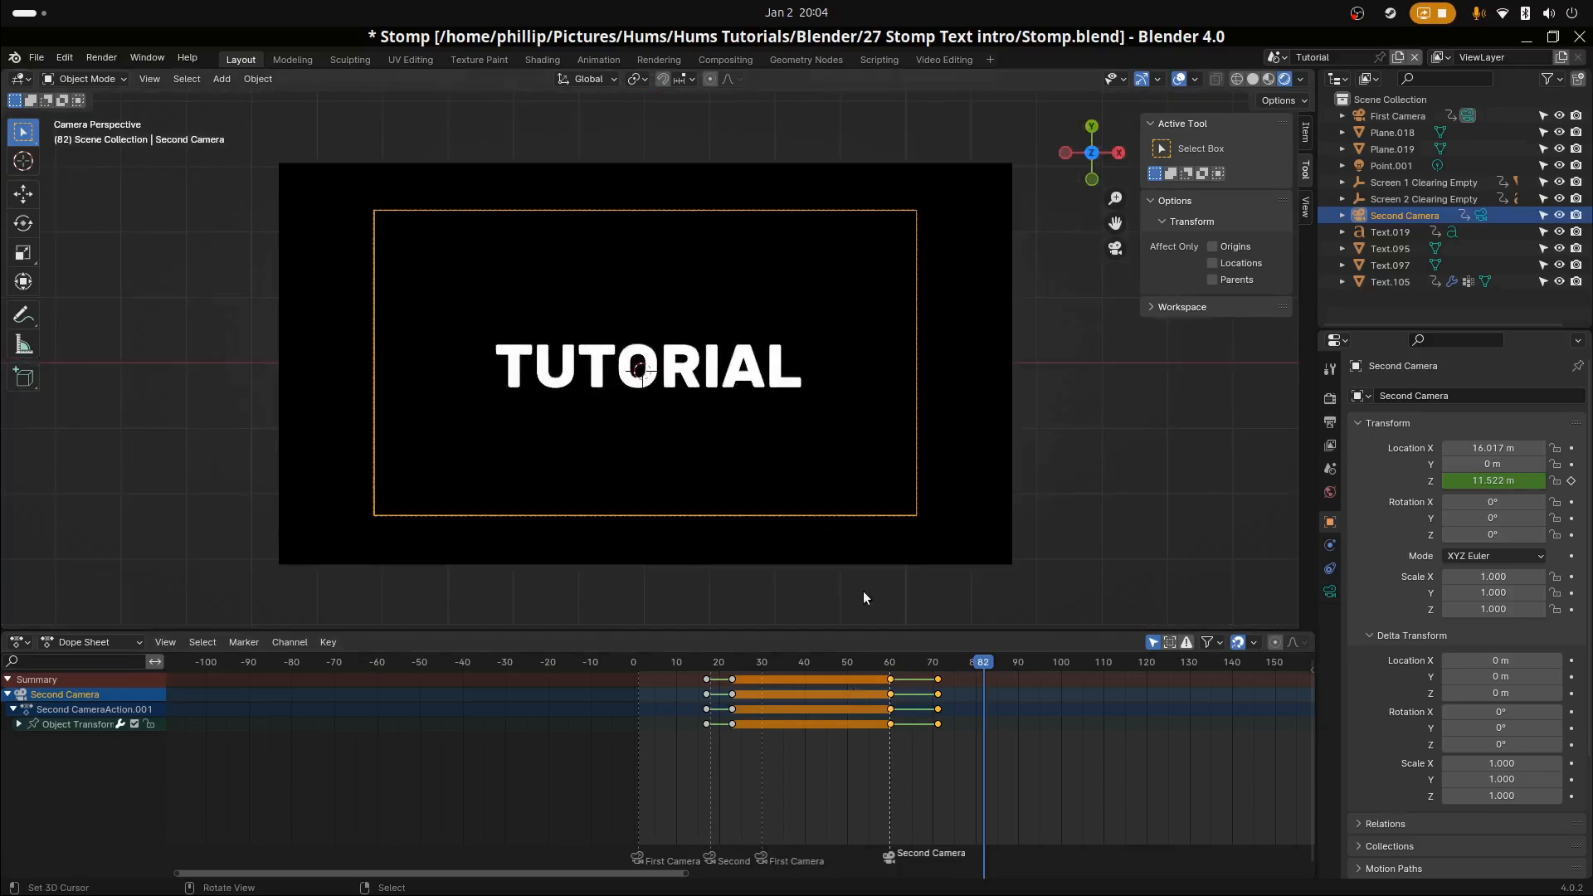
Replay the animation, select the background plane behind INTRO at frame 18, and check its keyframes and backdrop up to frame 69
{"action": "key", "text": "space"}
{"action": "left_click", "coordinate": [709, 815]}
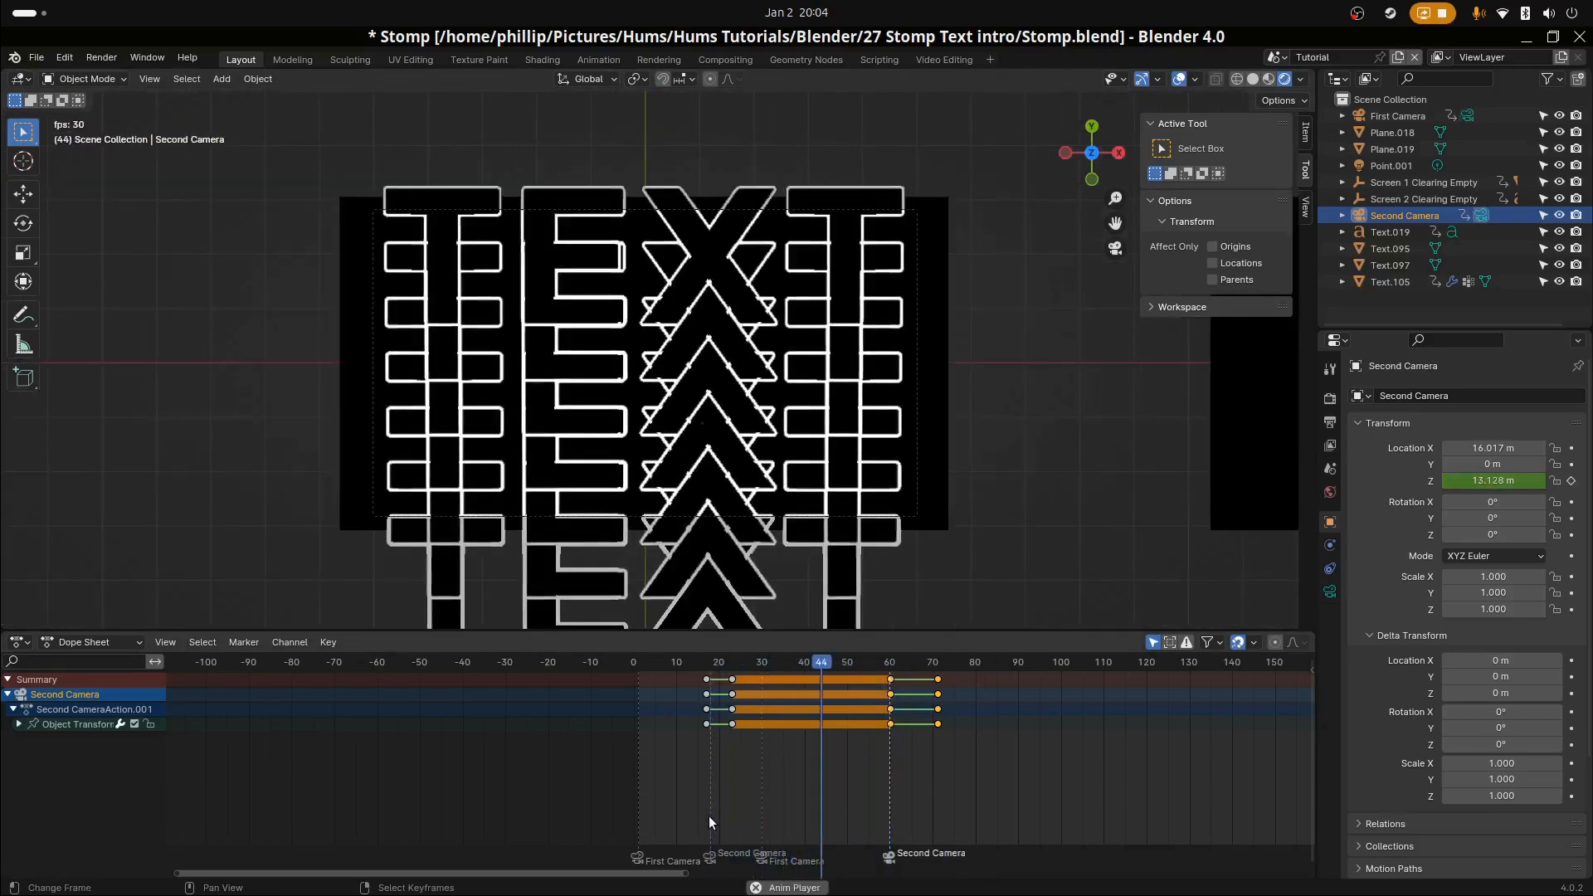
{"action": "key", "text": "space"}
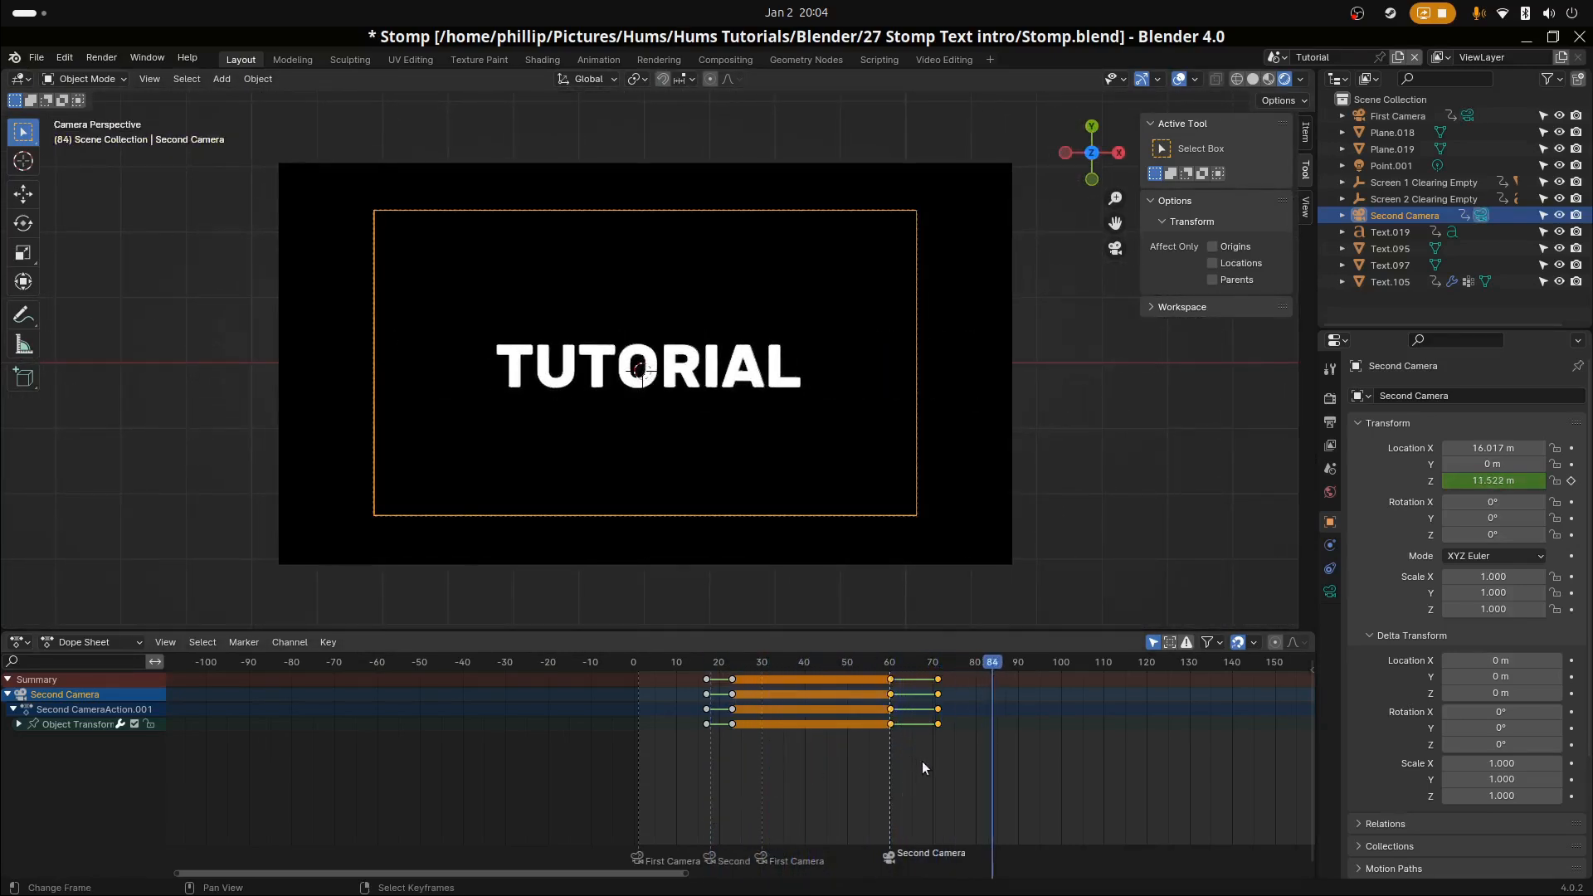
{"action": "left_click_drag", "start_coordinate": [922, 760], "coordinate": [710, 779]}
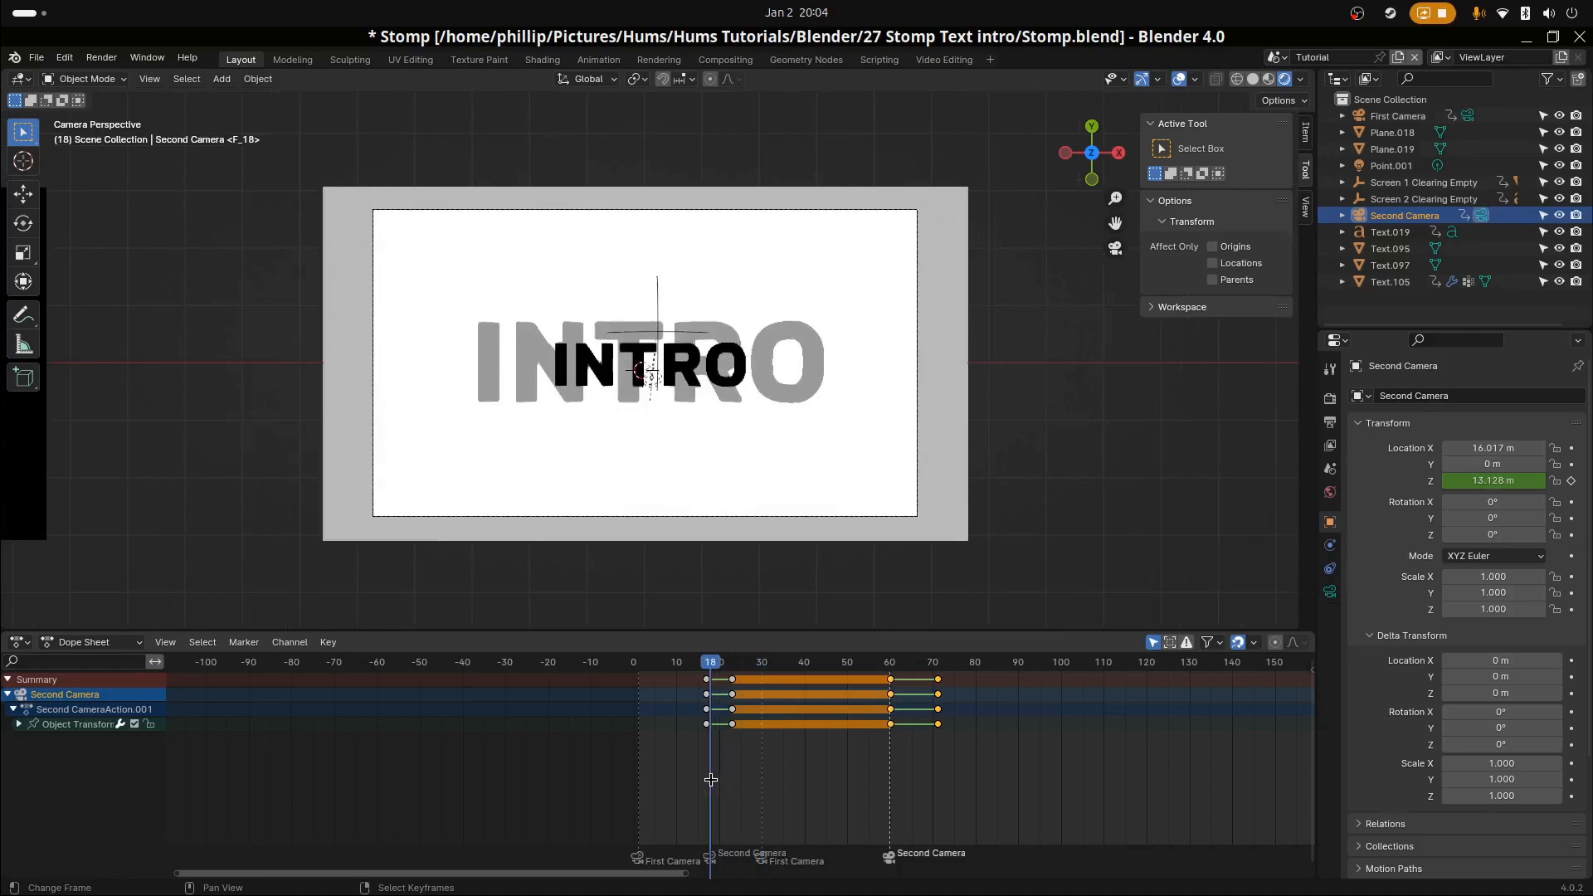
{"action": "right_click", "coordinate": [956, 525]}
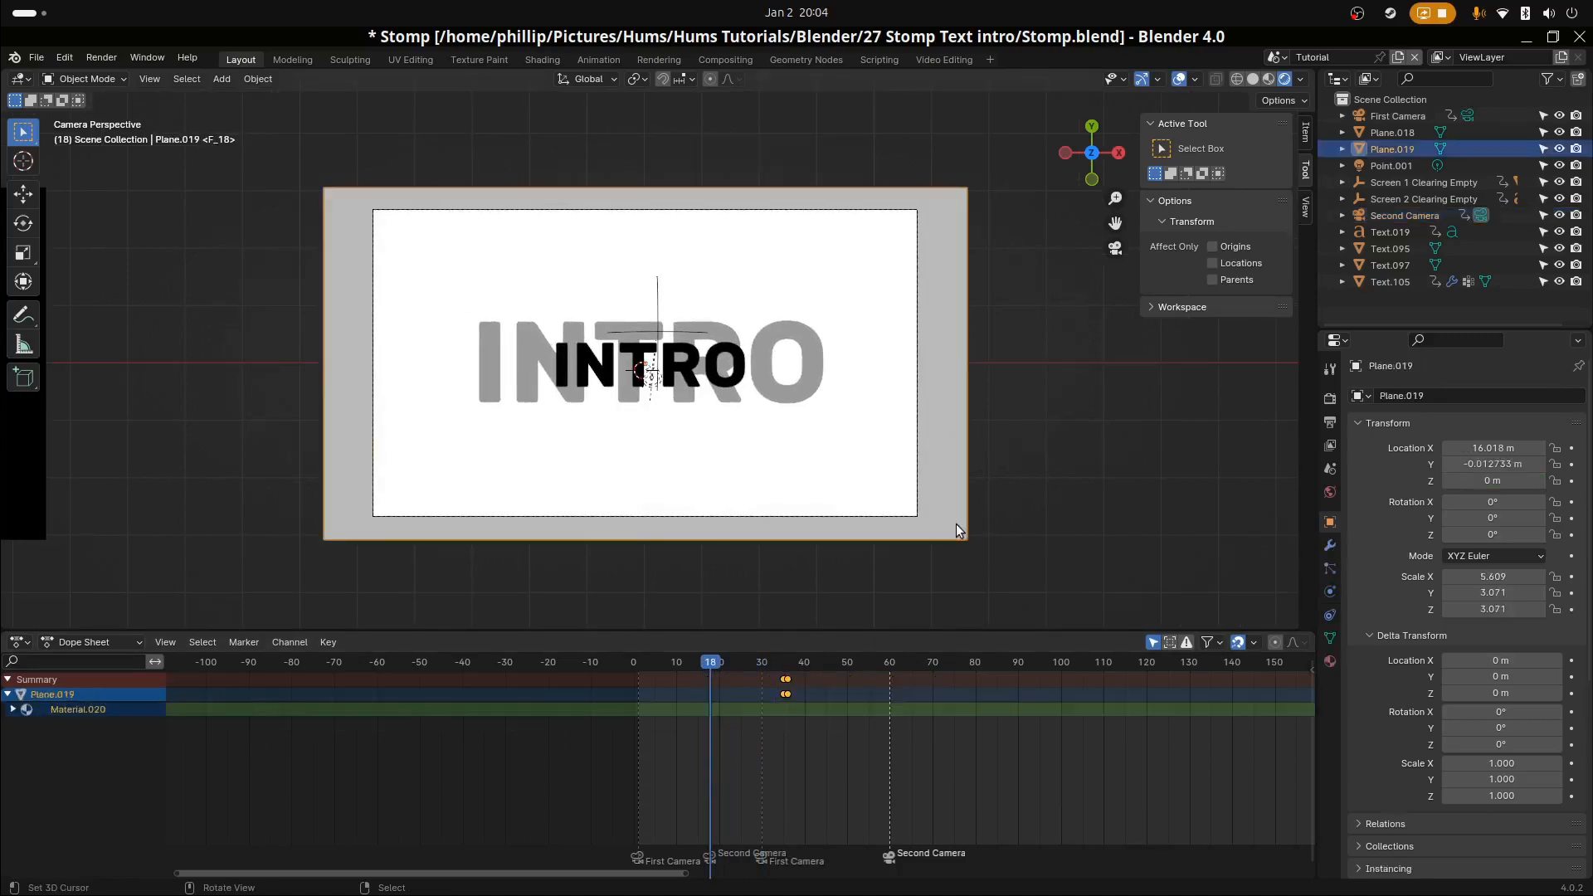
{"action": "left_click", "coordinate": [794, 776]}
{"action": "mouse_move", "coordinate": [795, 776]}
{"action": "left_mouse_down"}
{"action": "mouse_move", "coordinate": [850, 772]}
{"action": "mouse_move", "coordinate": [759, 784]}
{"action": "mouse_move", "coordinate": [780, 747]}
{"action": "mouse_move", "coordinate": [928, 757]}
{"action": "left_mouse_up"}
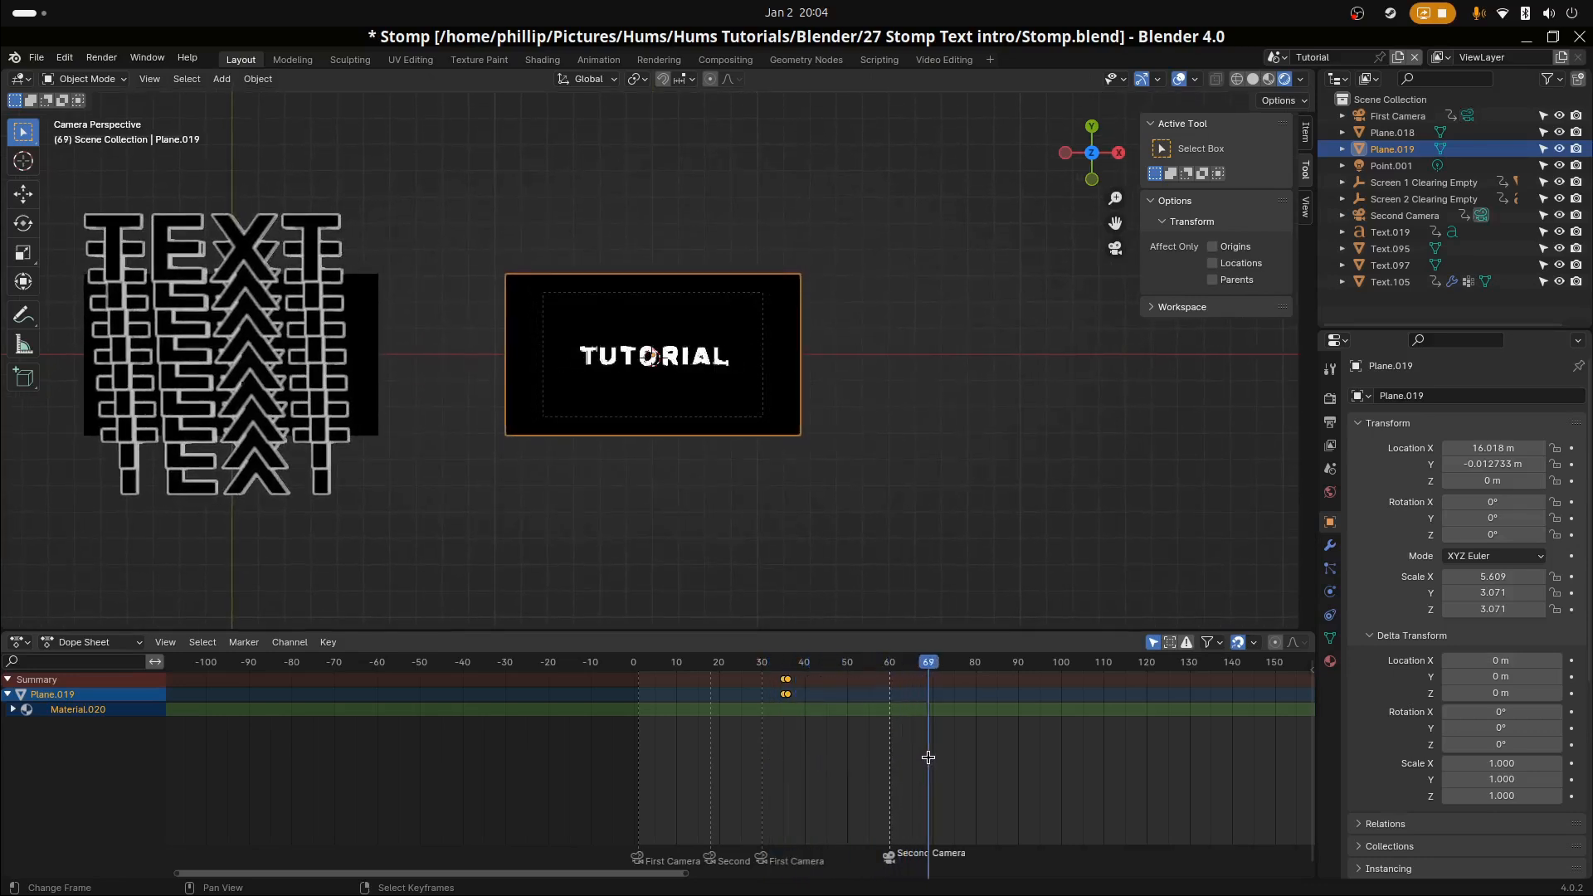
Add a cube over the TUTORIAL screen, scaling it uniformly by about 3.15 and additionally by about 1.35 along X
{"action": "scroll", "coordinate": [682, 399], "scroll_direction": "up", "scroll_amount": 5}
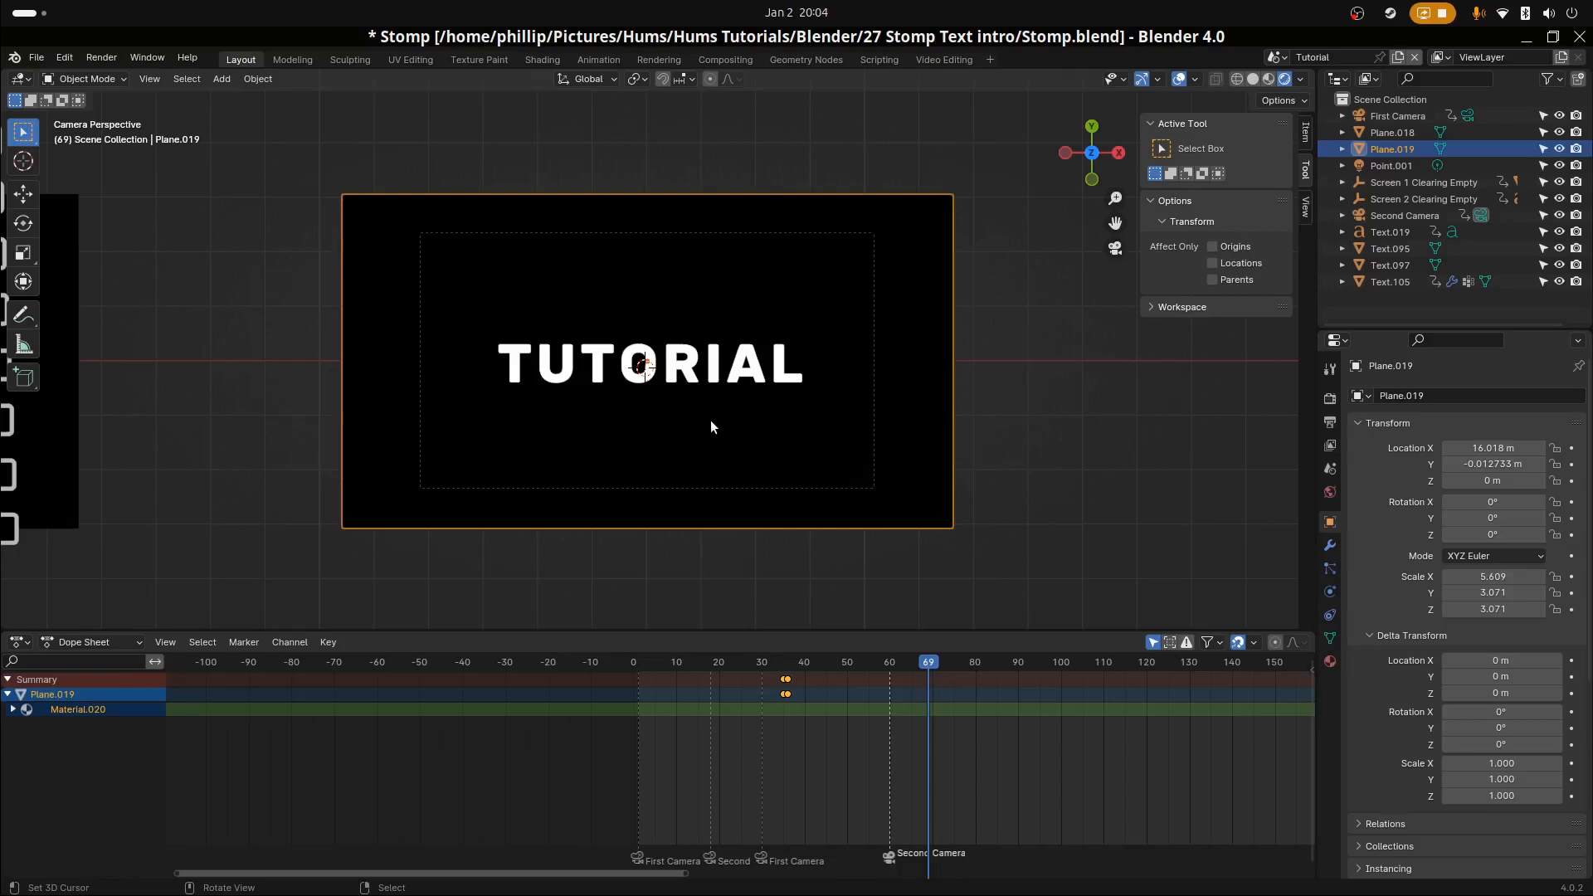
{"action": "key", "text": "shift+a"}
{"action": "mouse_move", "coordinate": [621, 376]}
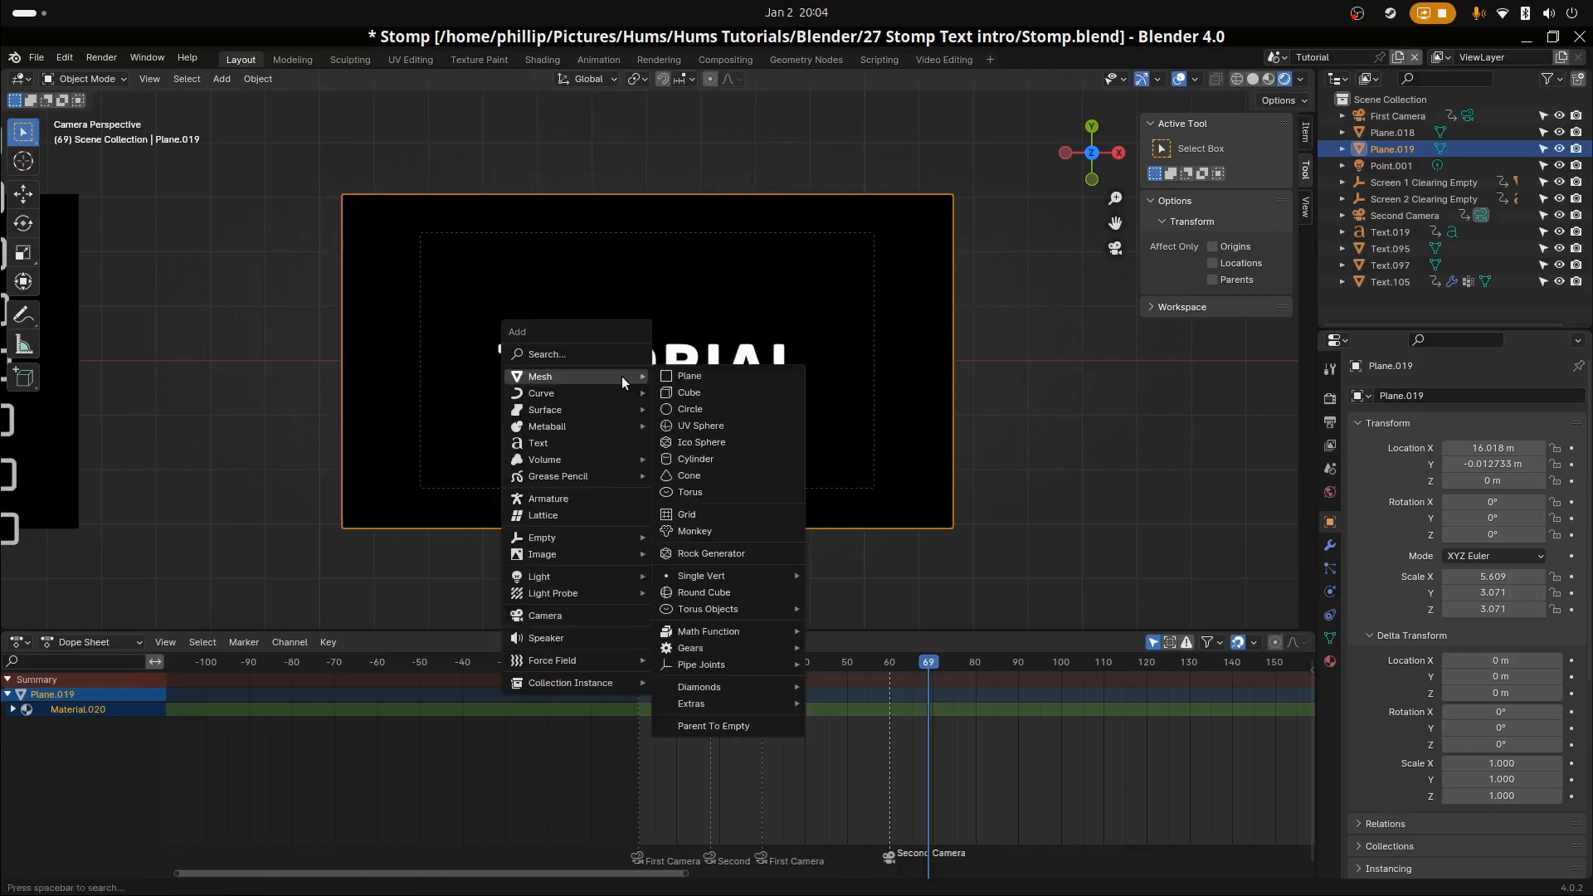
{"action": "left_click", "coordinate": [717, 390]}
{"action": "scroll", "coordinate": [722, 395], "scroll_direction": "down", "scroll_amount": 1}
{"action": "key", "text": "s"}
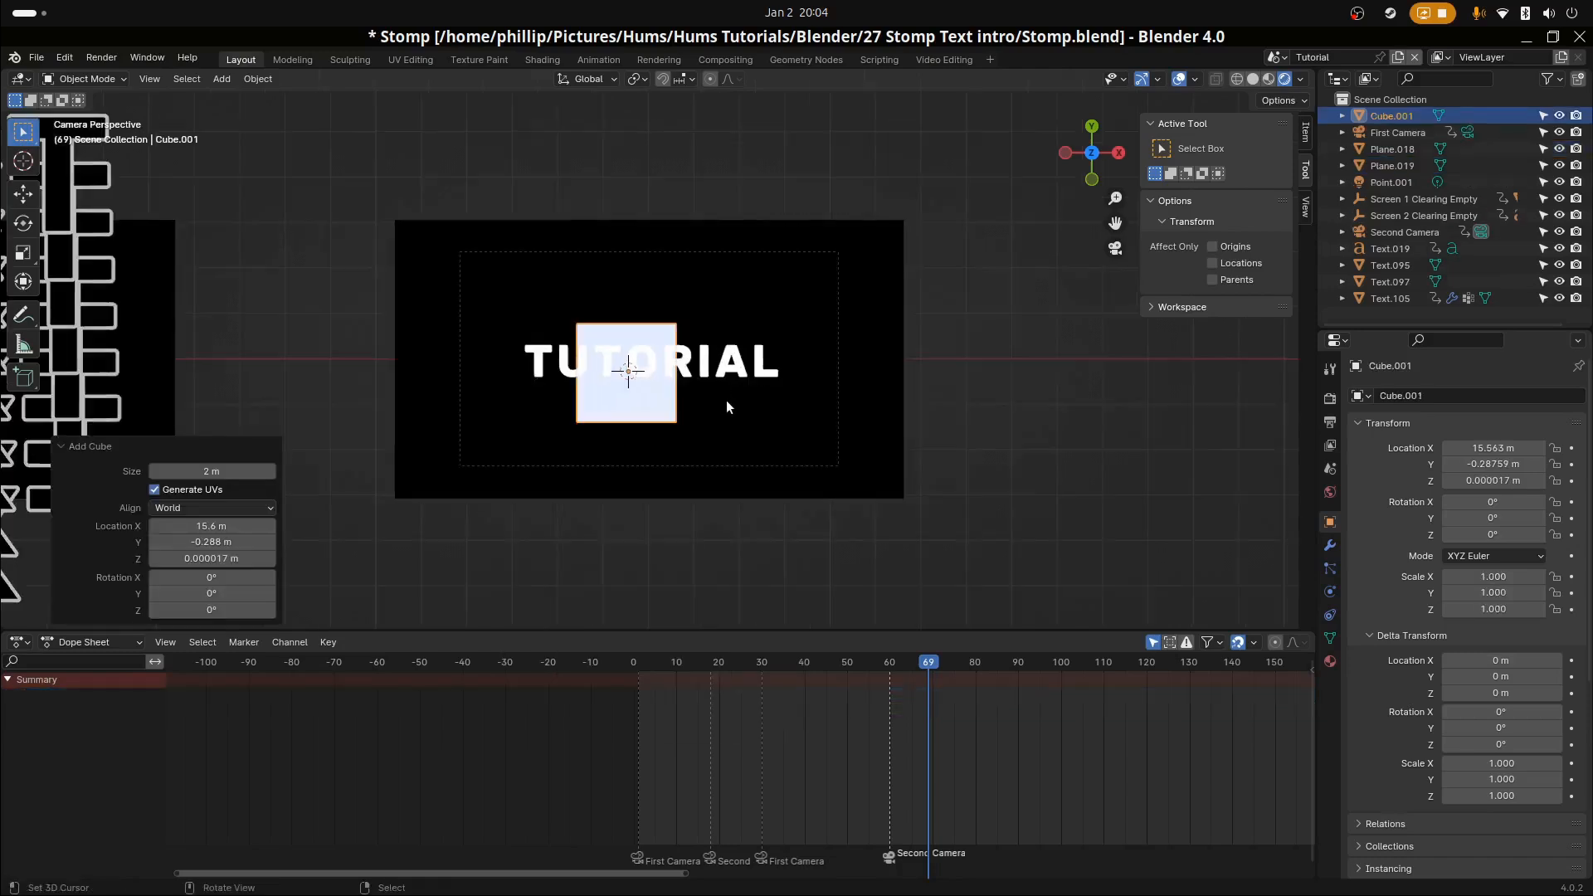
{"action": "left_click", "coordinate": [854, 558]}
{"action": "key", "text": "s"}
{"action": "key", "text": "x"}
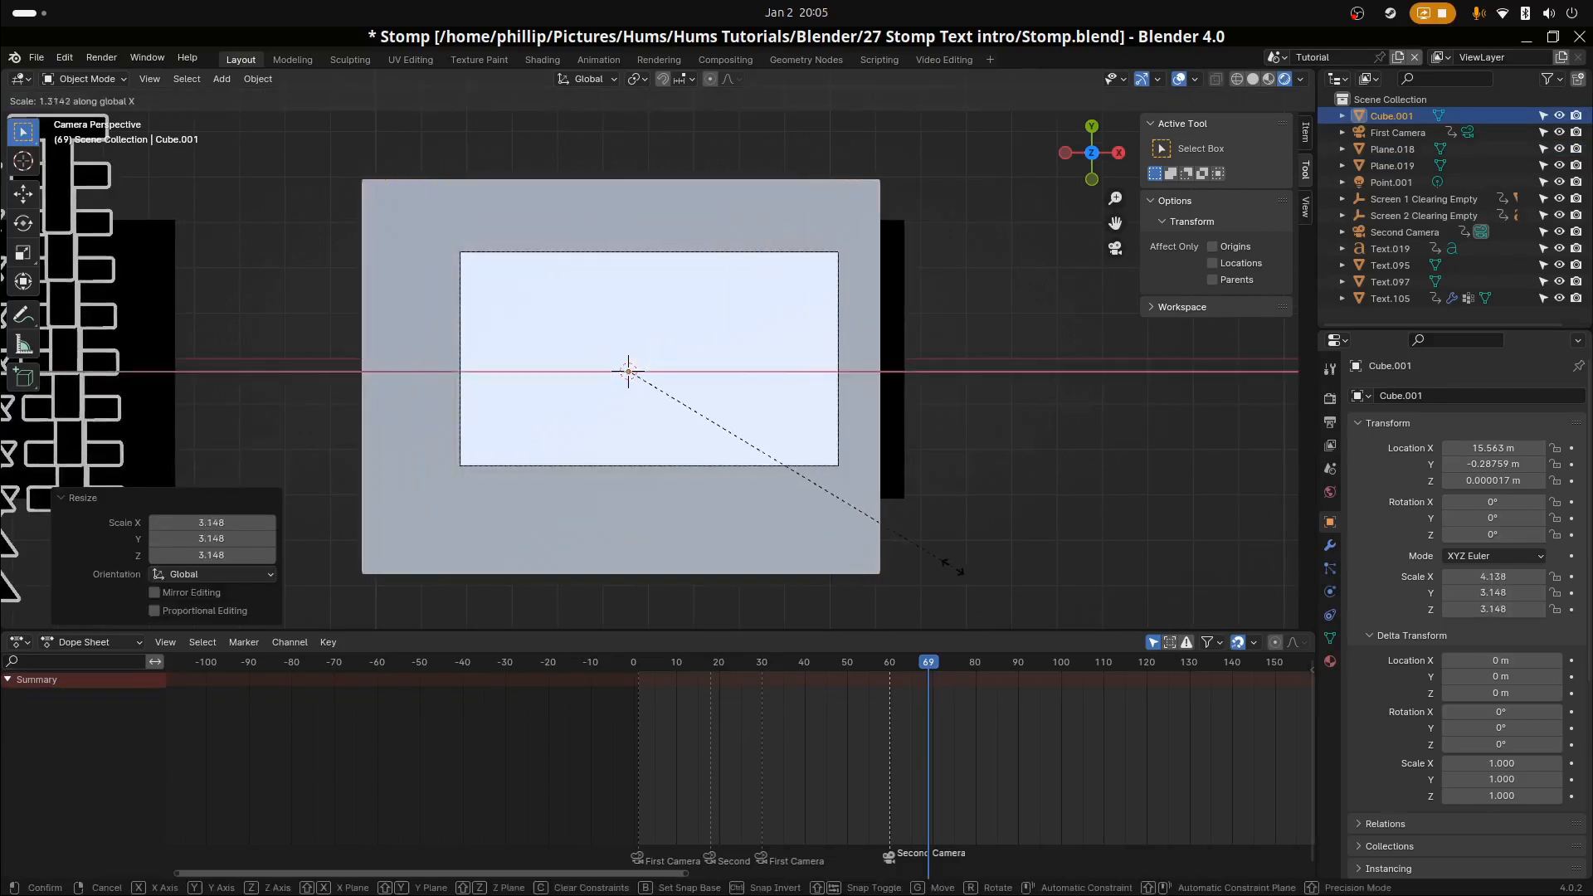
{"action": "left_click", "coordinate": [869, 548]}
{"action": "key", "text": "g"}
{"action": "key", "text": "z"}
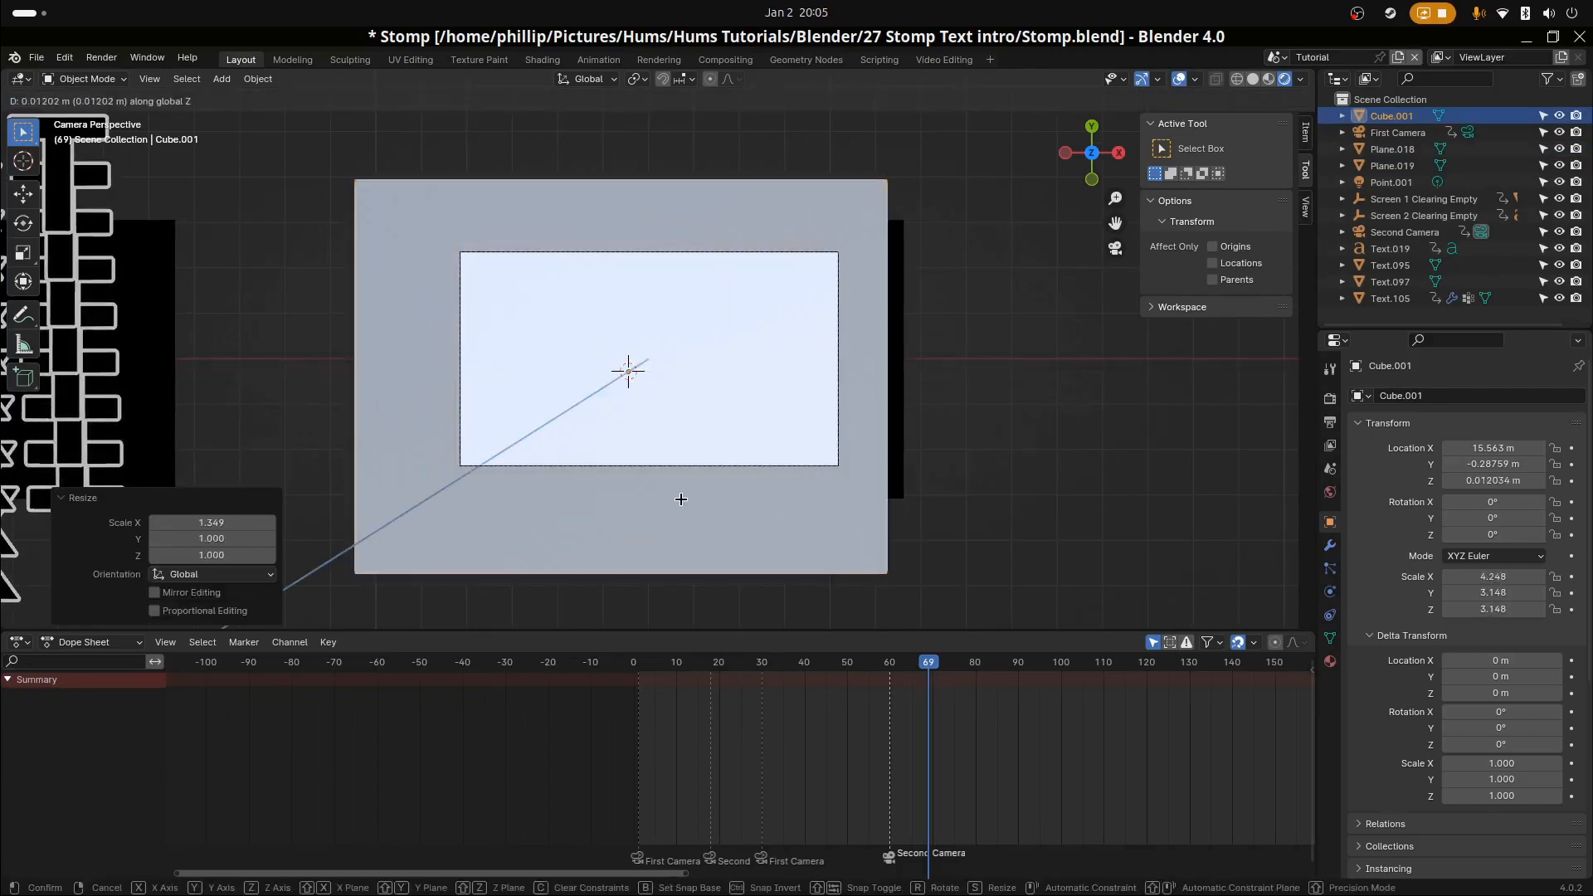
{"action": "key", "text": "y"}
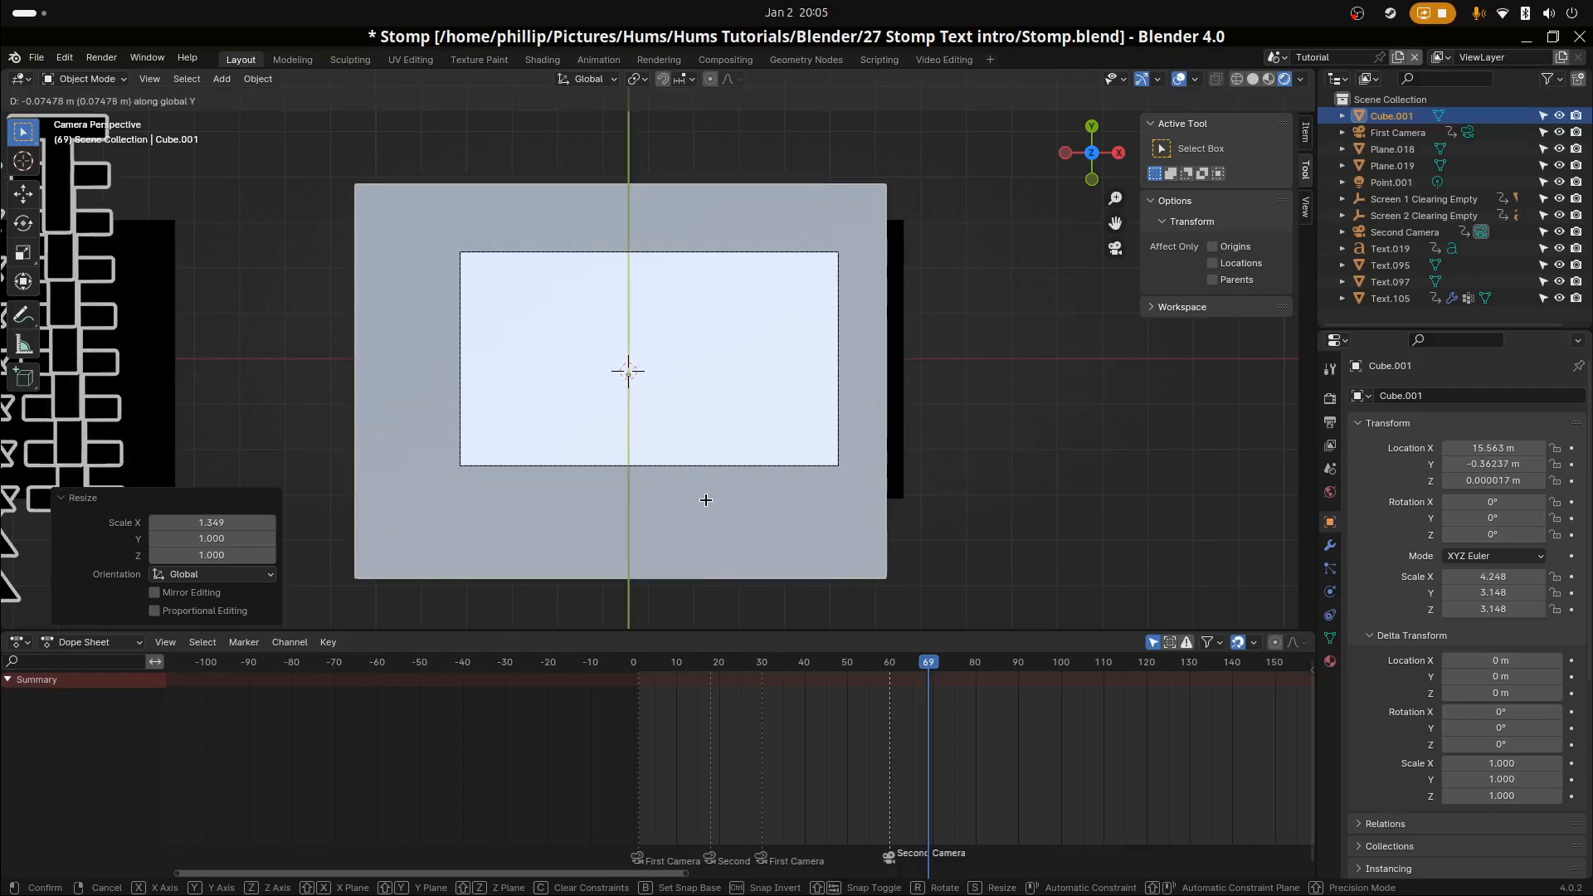
{"action": "right_click", "coordinate": [708, 504]}
Move the cube about 0.38 m along X to centre it over the TUTORIAL screen
{"action": "key", "text": "g"}
{"action": "key", "text": "x"}
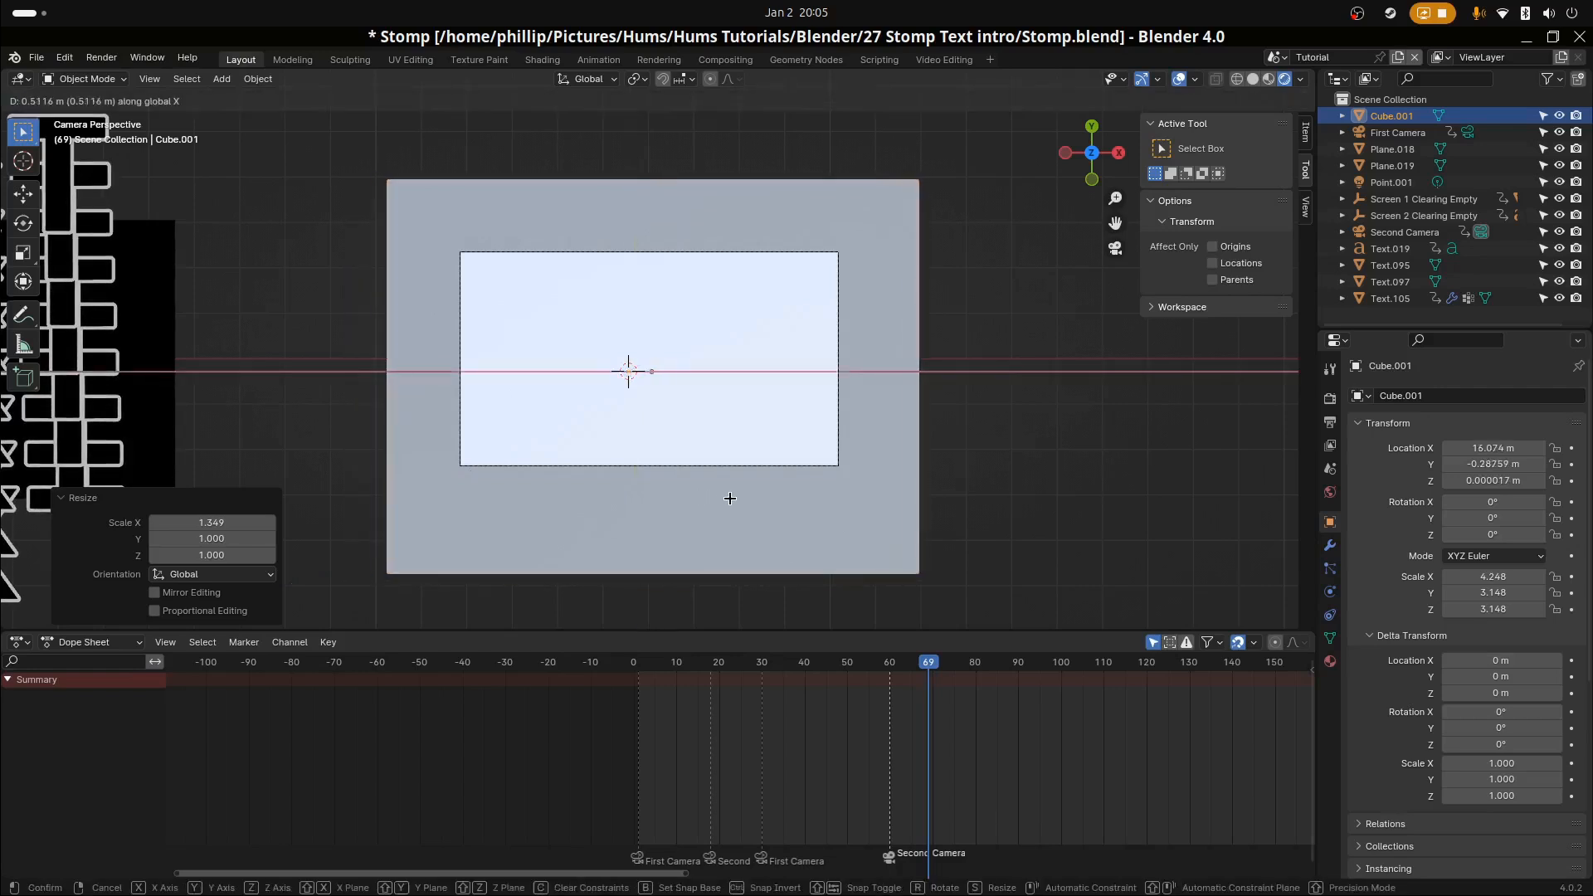
{"action": "left_click", "coordinate": [718, 511]}
{"action": "middle_click_drag", "start_coordinate": [719, 511], "coordinate": [339, 409]}
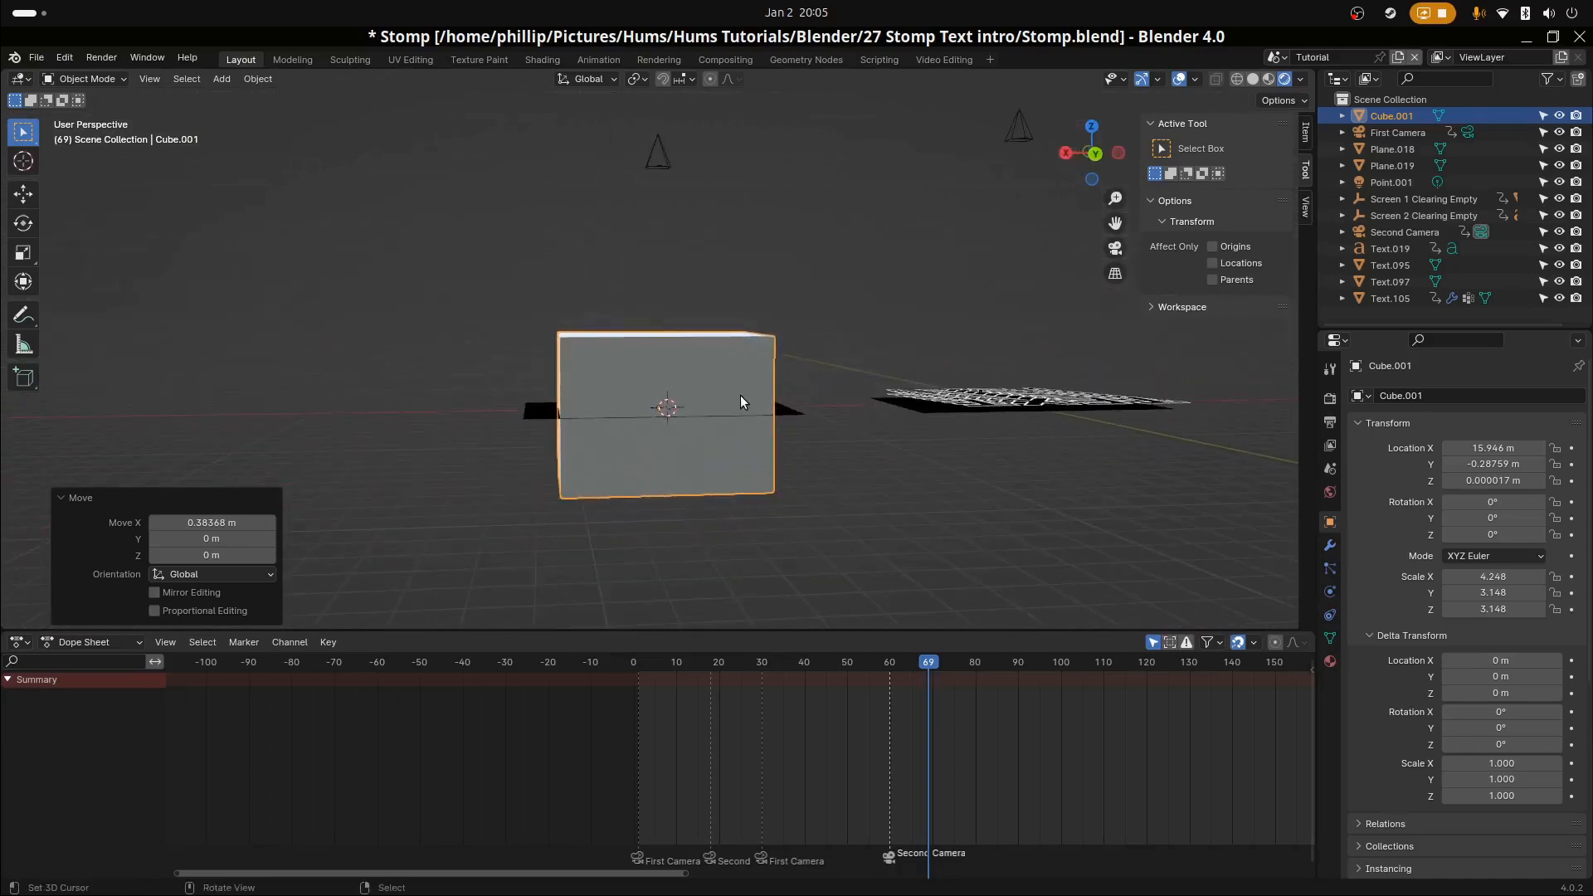
{"action": "middle_click_drag", "start_coordinate": [745, 402], "coordinate": [670, 406]}
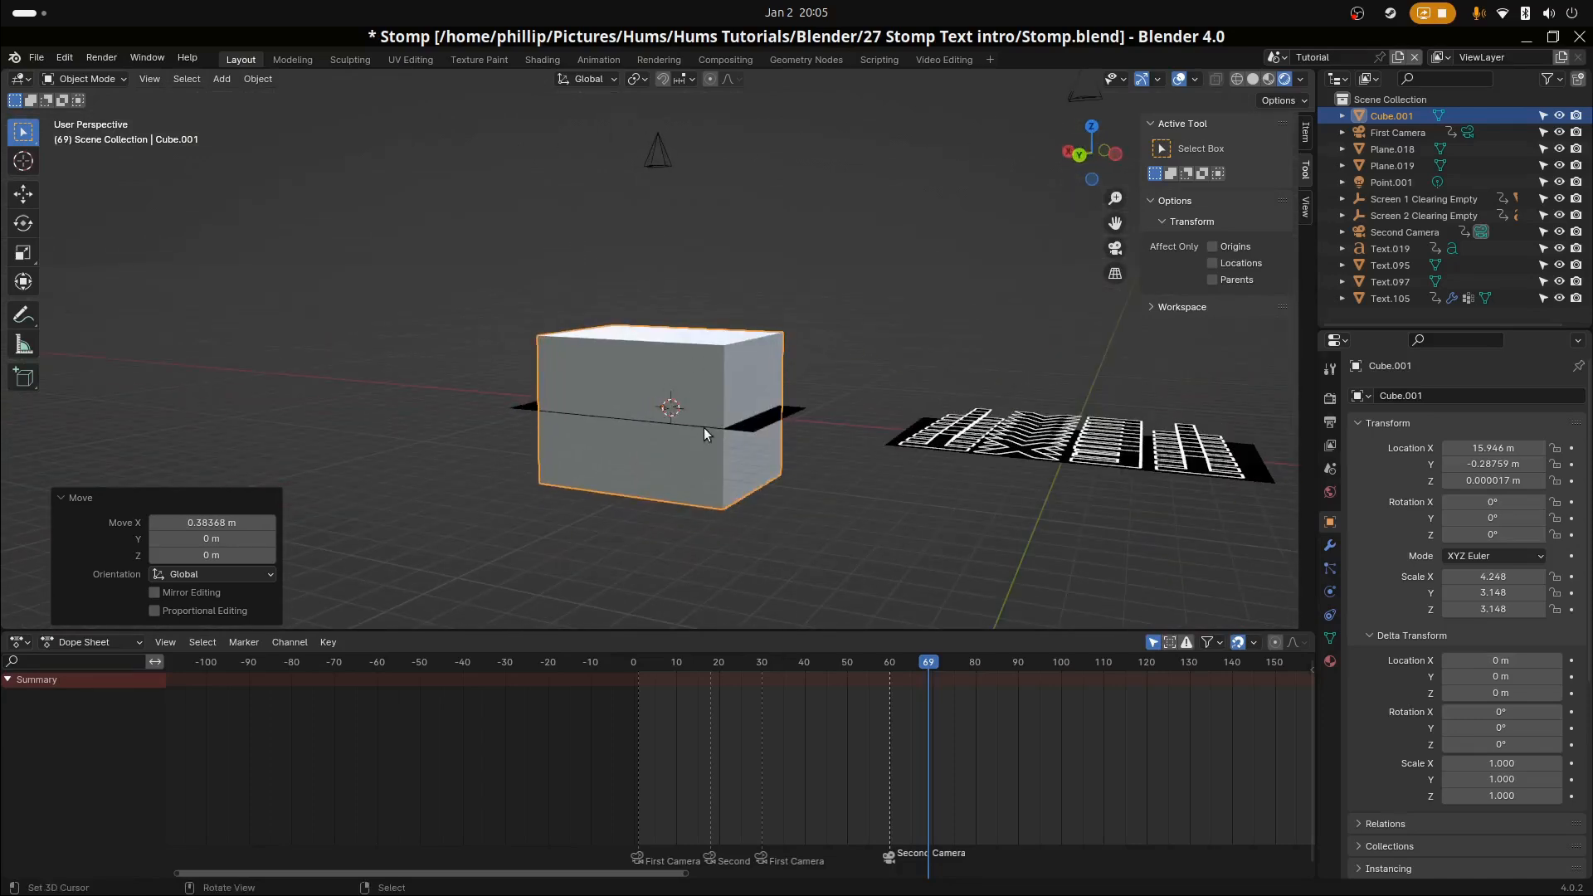
{"action": "key", "text": "g"}
{"action": "key", "text": "y"}
{"action": "key", "text": "Escape"}
Stretch the cube by about 2.46 along Z and raise it about 5.43 m along Z
{"action": "key", "text": "s"}
{"action": "key", "text": "z"}
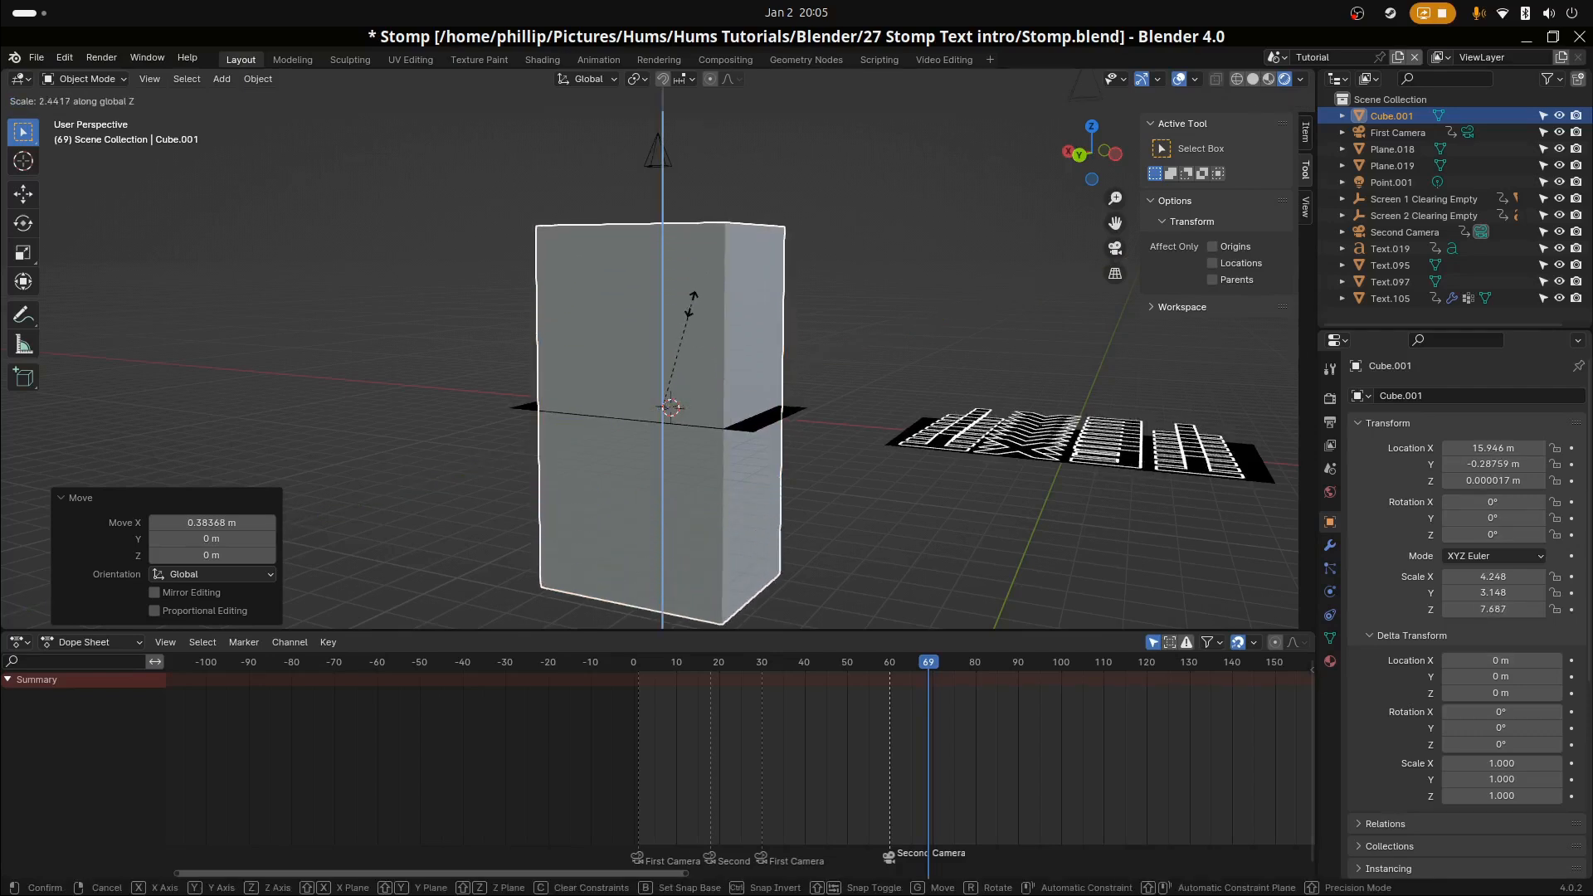
{"action": "left_click", "coordinate": [693, 309]}
{"action": "key", "text": "g"}
{"action": "key", "text": "z"}
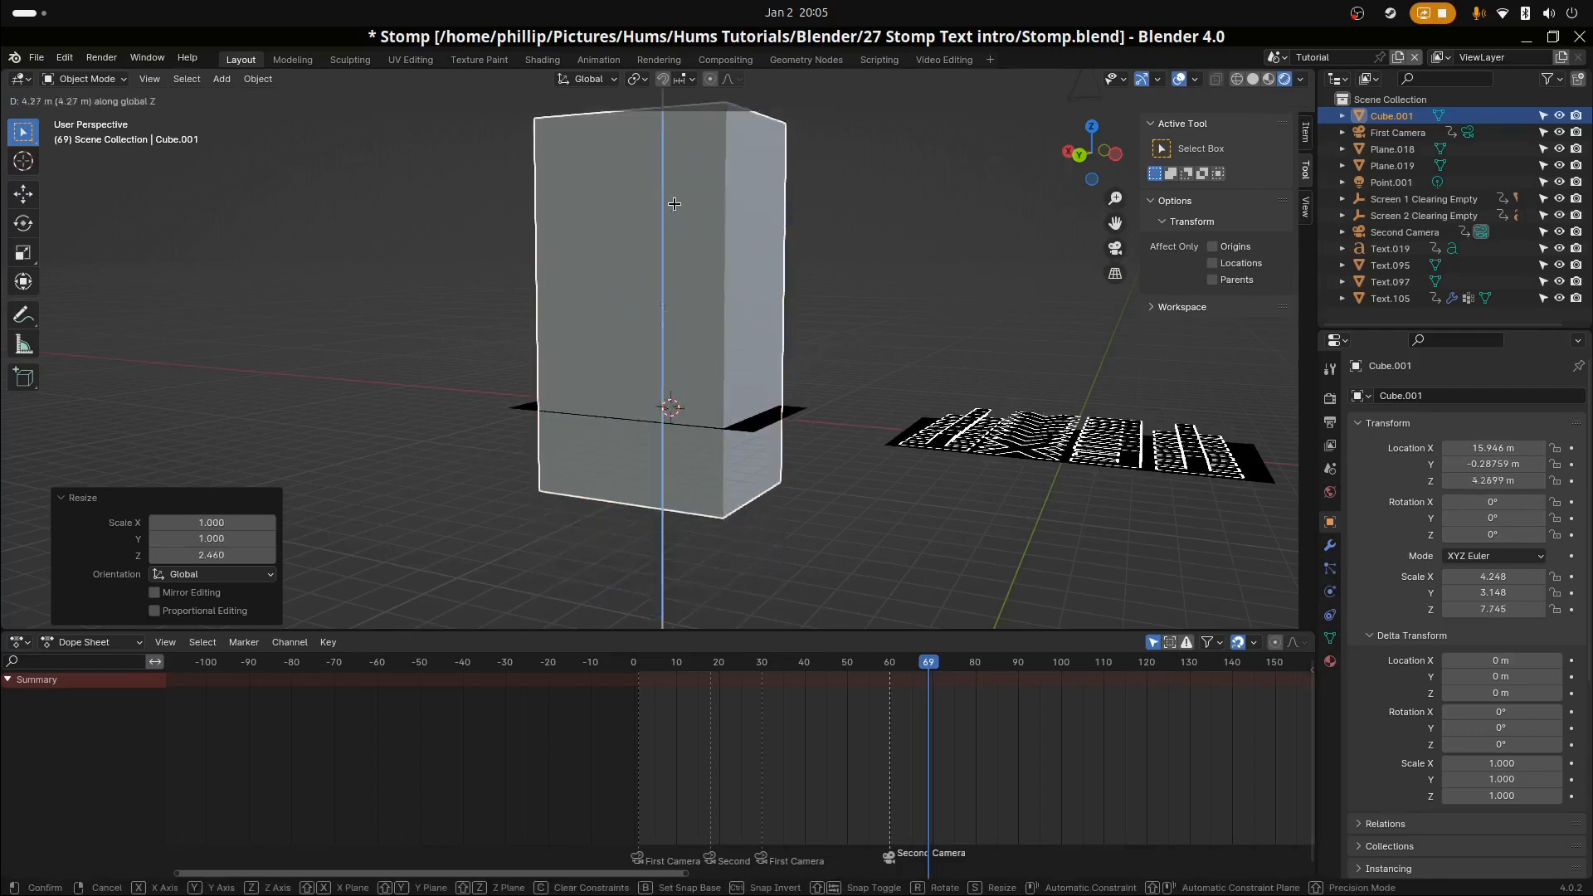
{"action": "left_click", "coordinate": [675, 182]}
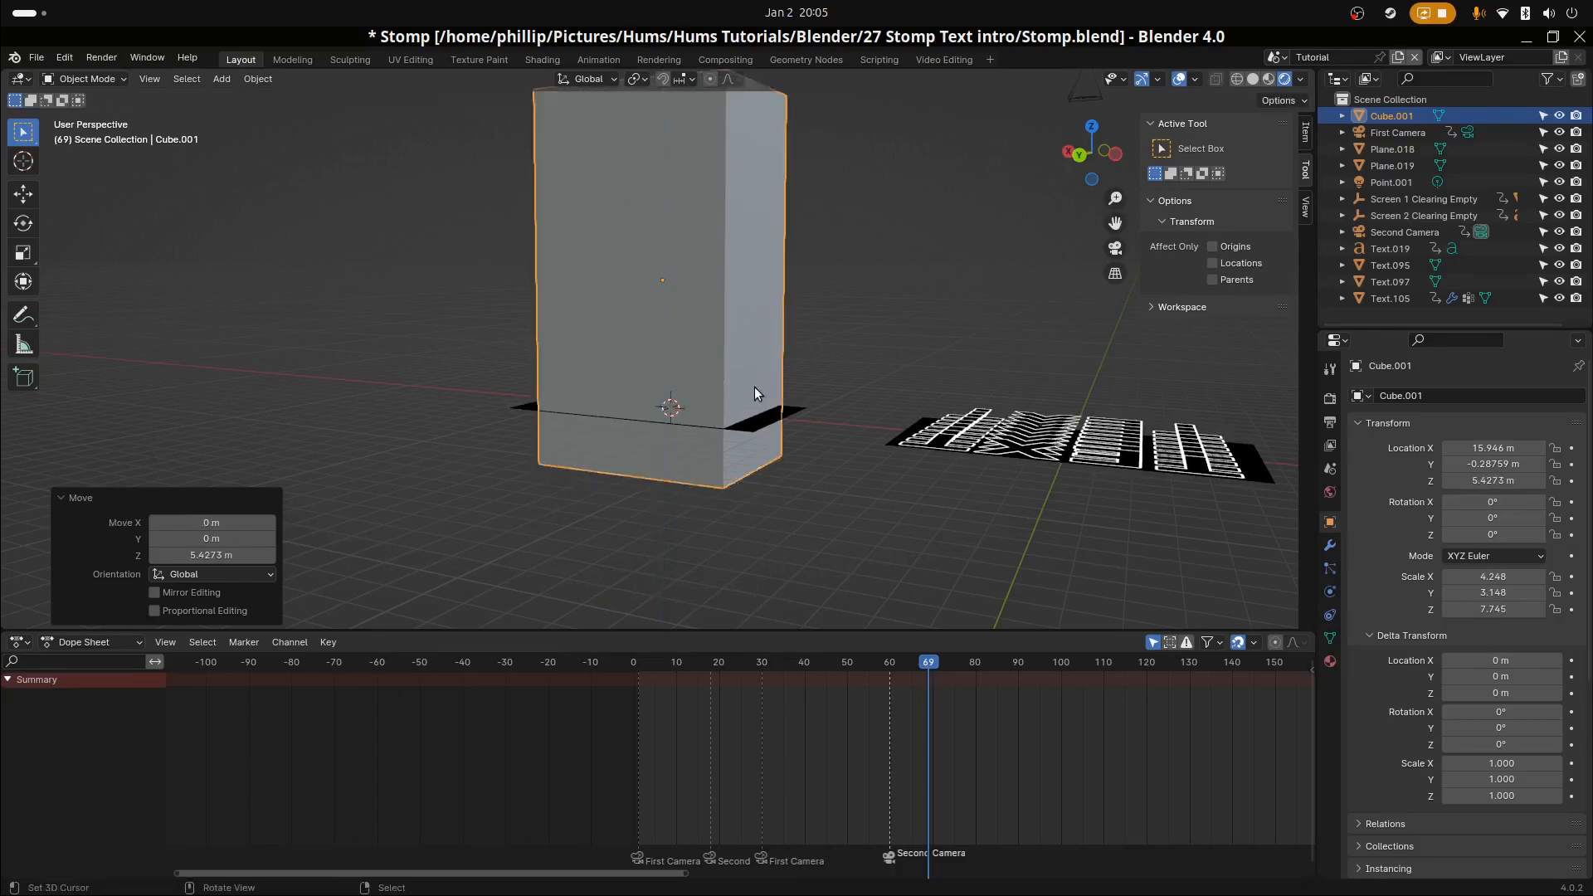
Check the cube through the second camera and scale it up uniformly by about 1.29
{"action": "middle_click_drag", "start_coordinate": [755, 390], "coordinate": [537, 455]}
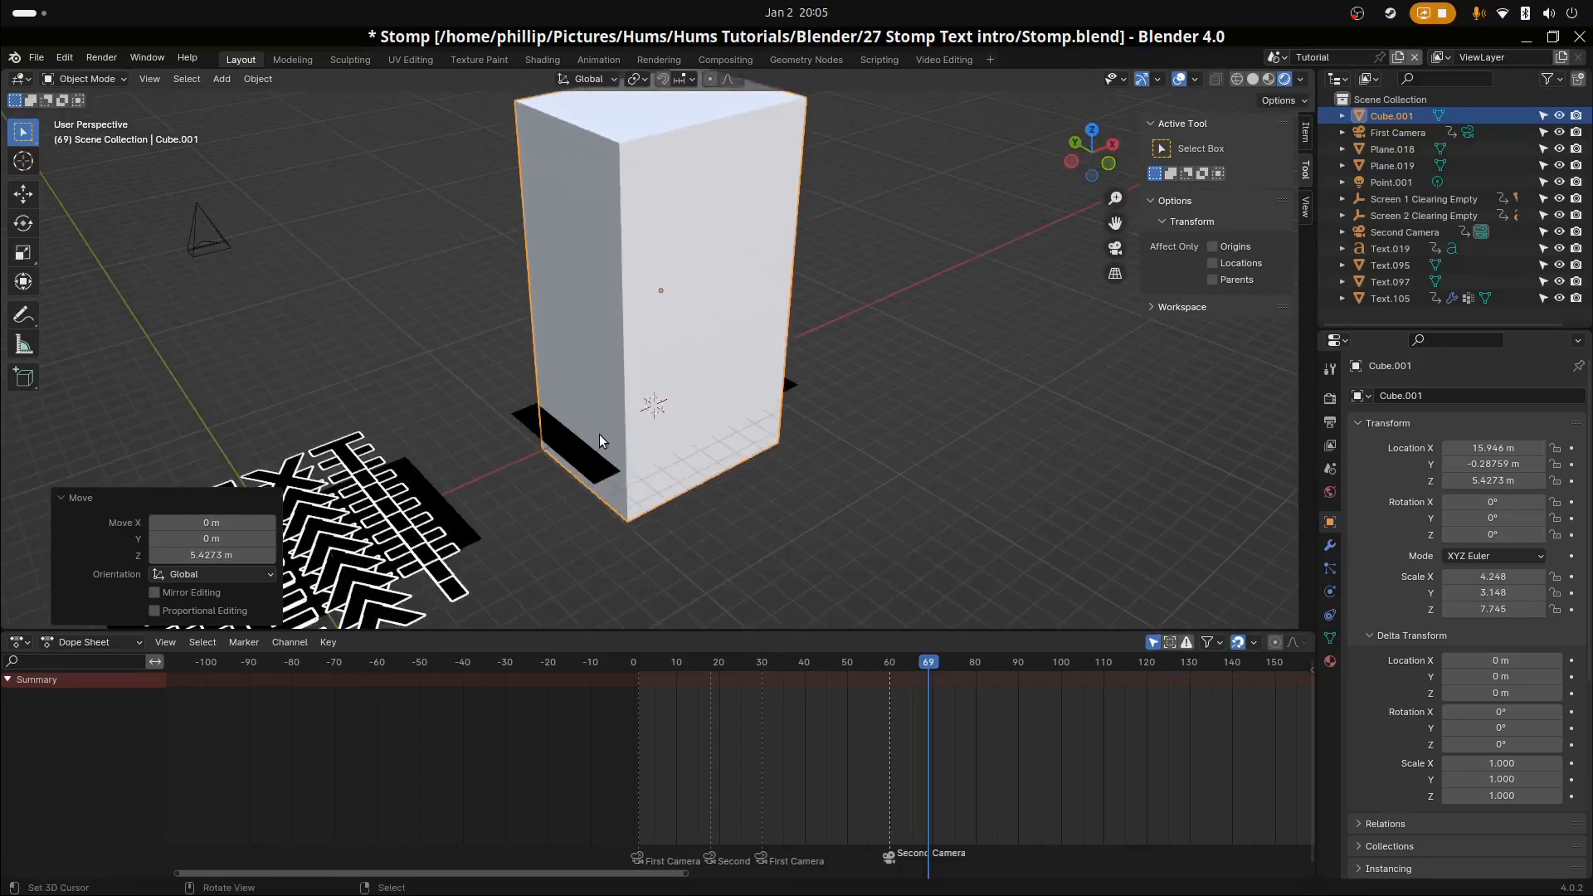
{"action": "key", "text": "KP_0"}
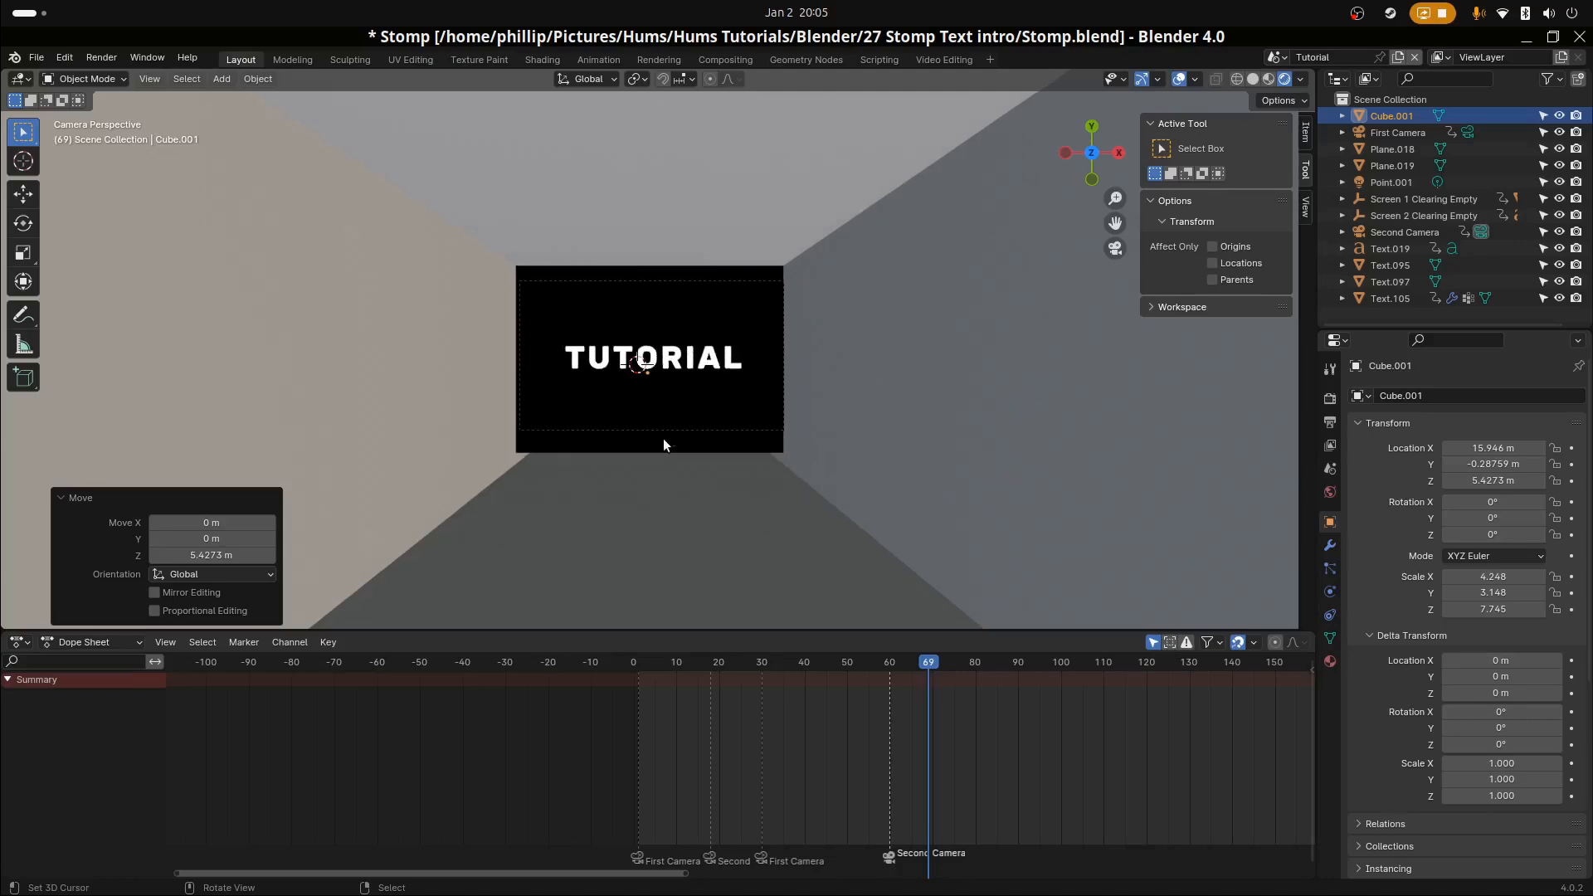
{"action": "key", "text": "s"}
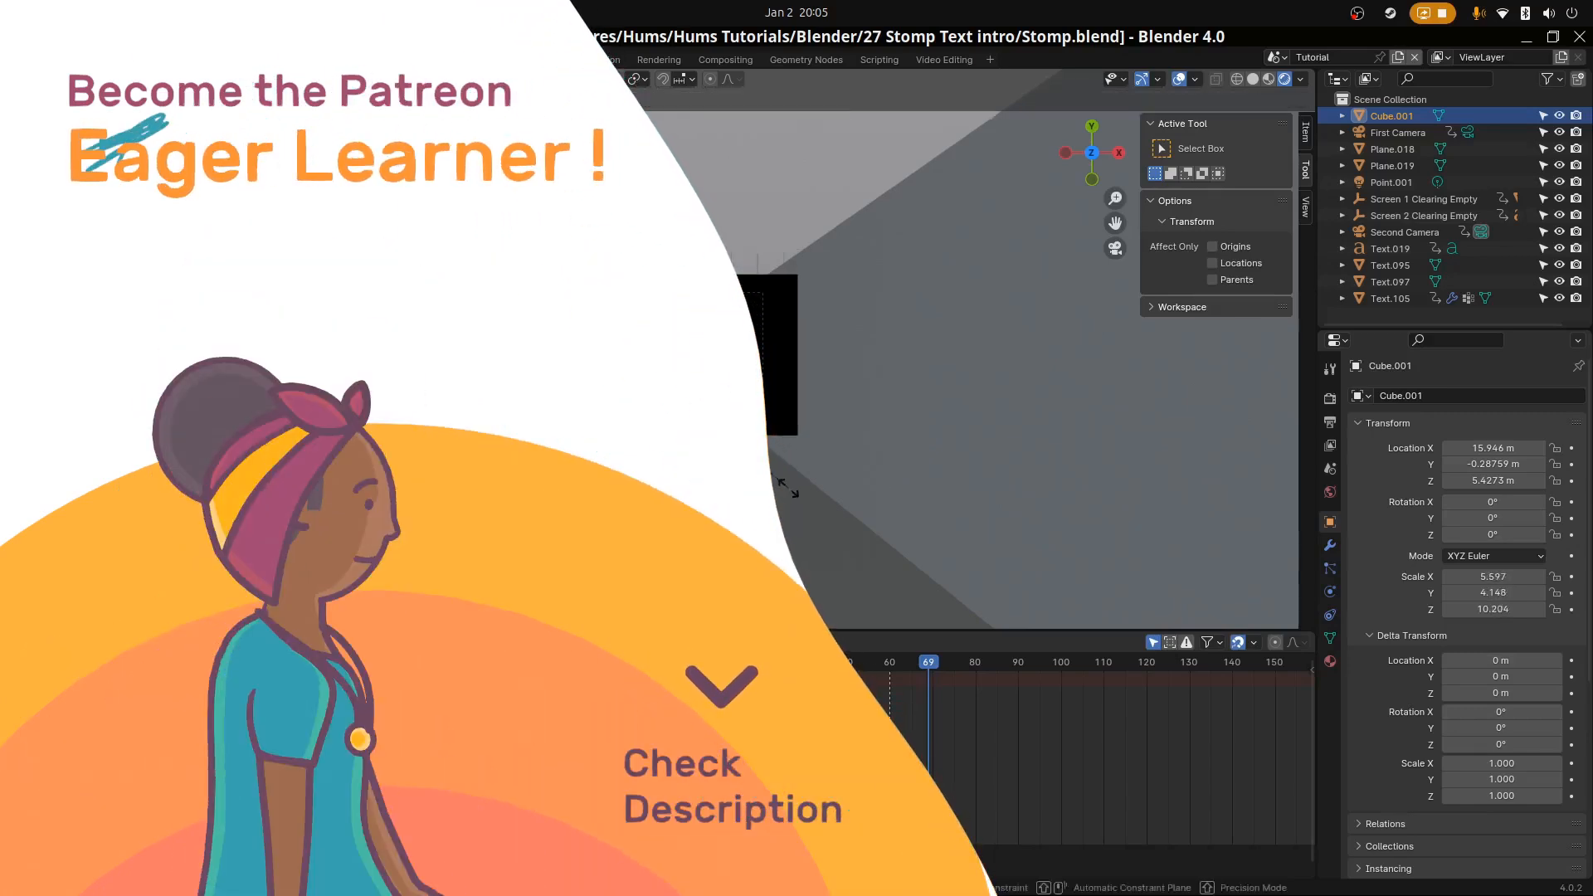
{"action": "left_click", "coordinate": [782, 490]}
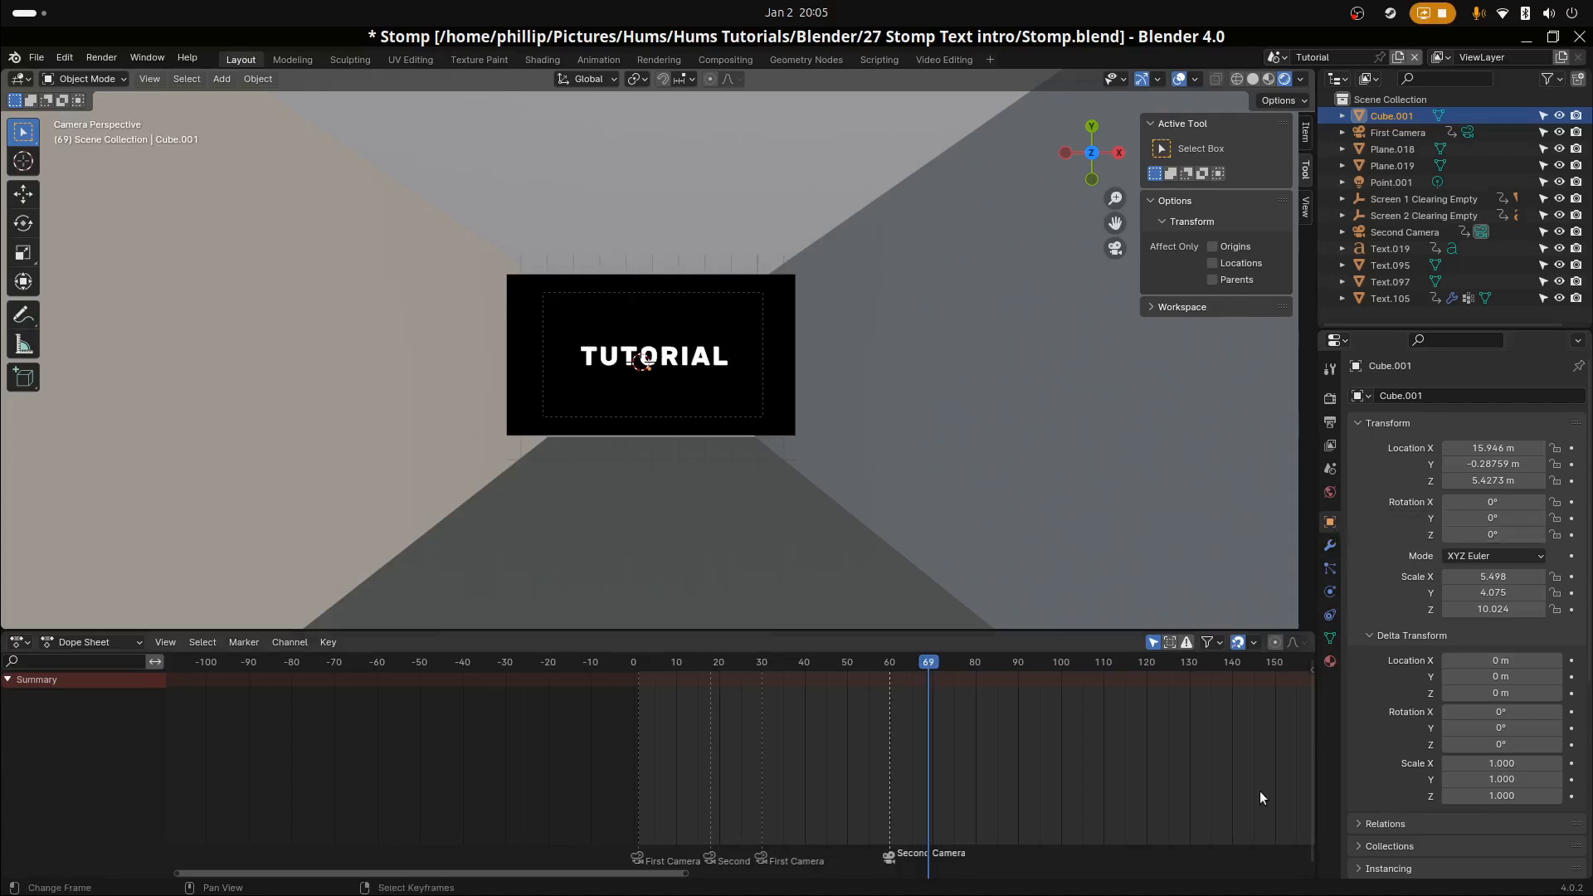
Set the cube's viewport display type to Wire
{"action": "scroll", "coordinate": [1359, 784], "scroll_direction": "down", "scroll_amount": 6}
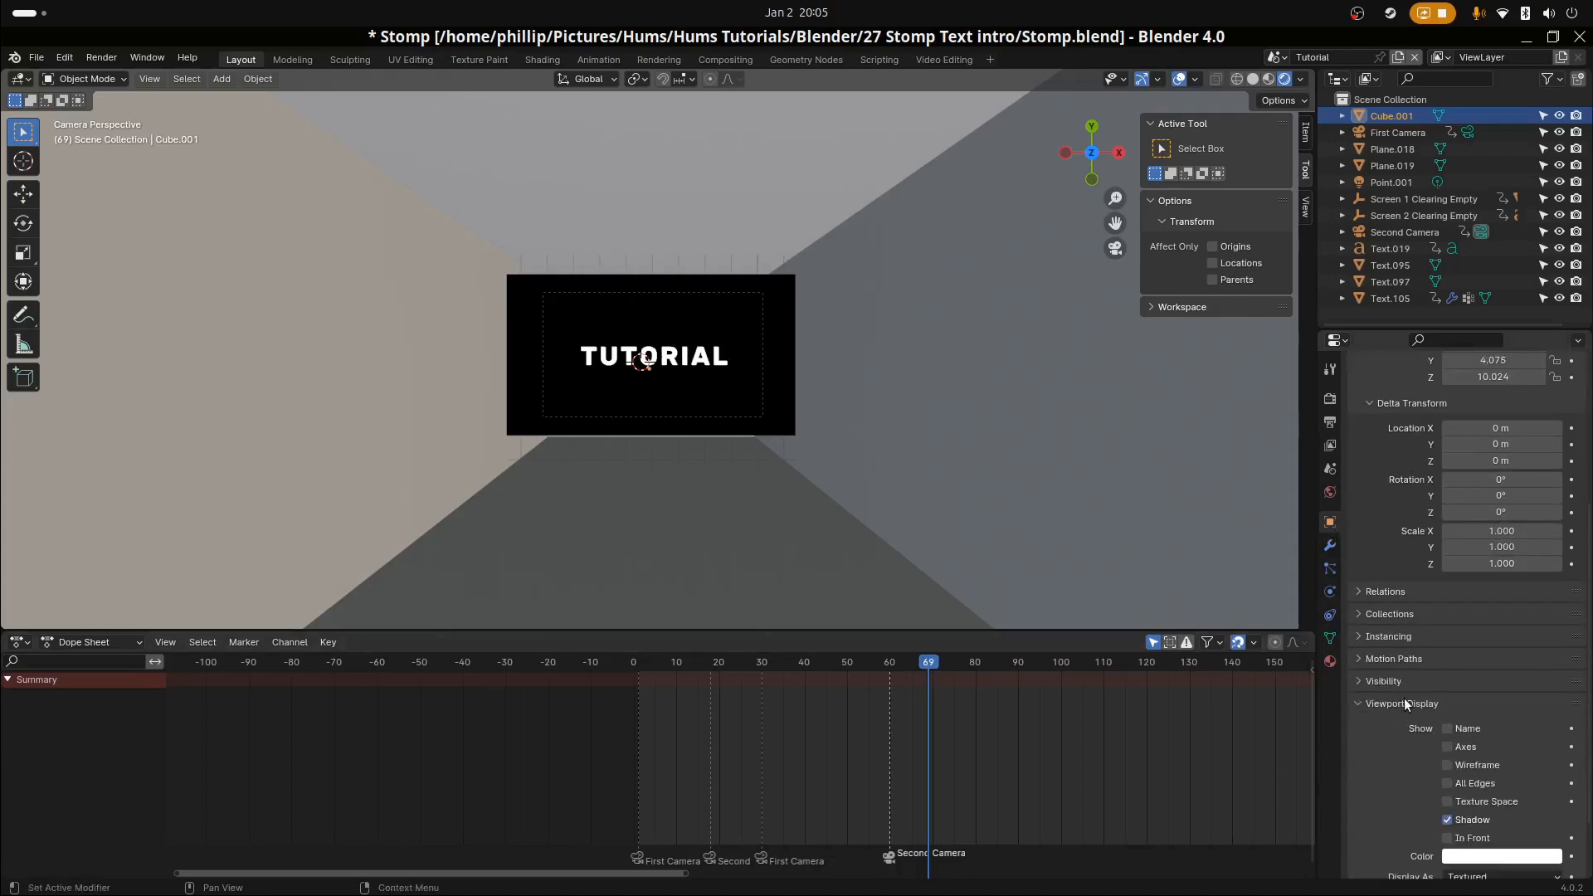
{"action": "scroll", "coordinate": [1515, 815], "scroll_direction": "down", "scroll_amount": 2}
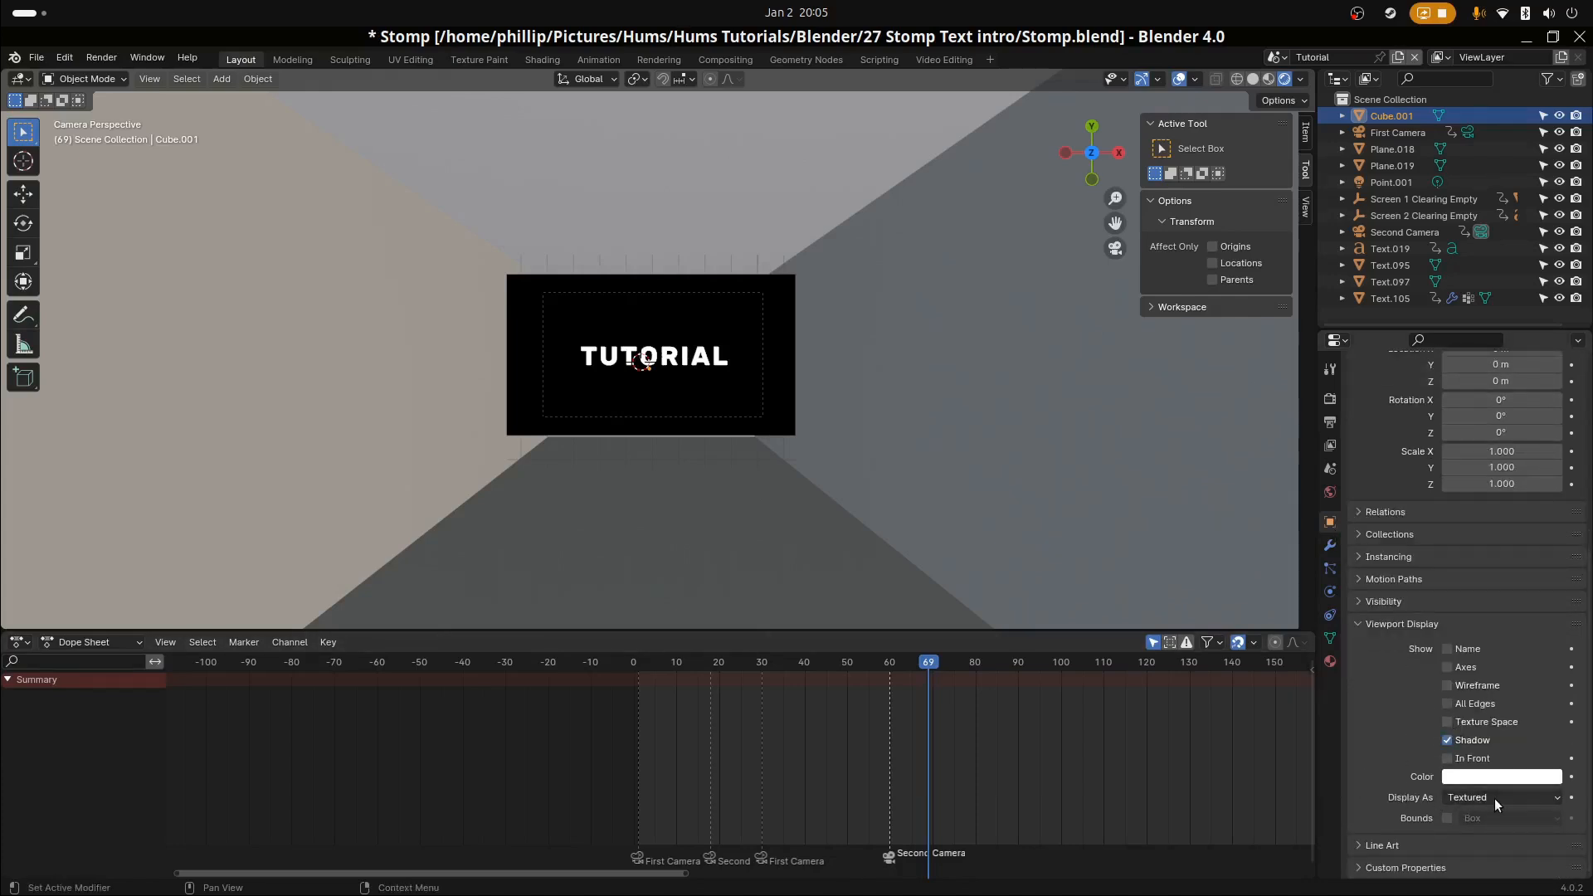
{"action": "left_click", "coordinate": [1495, 798]}
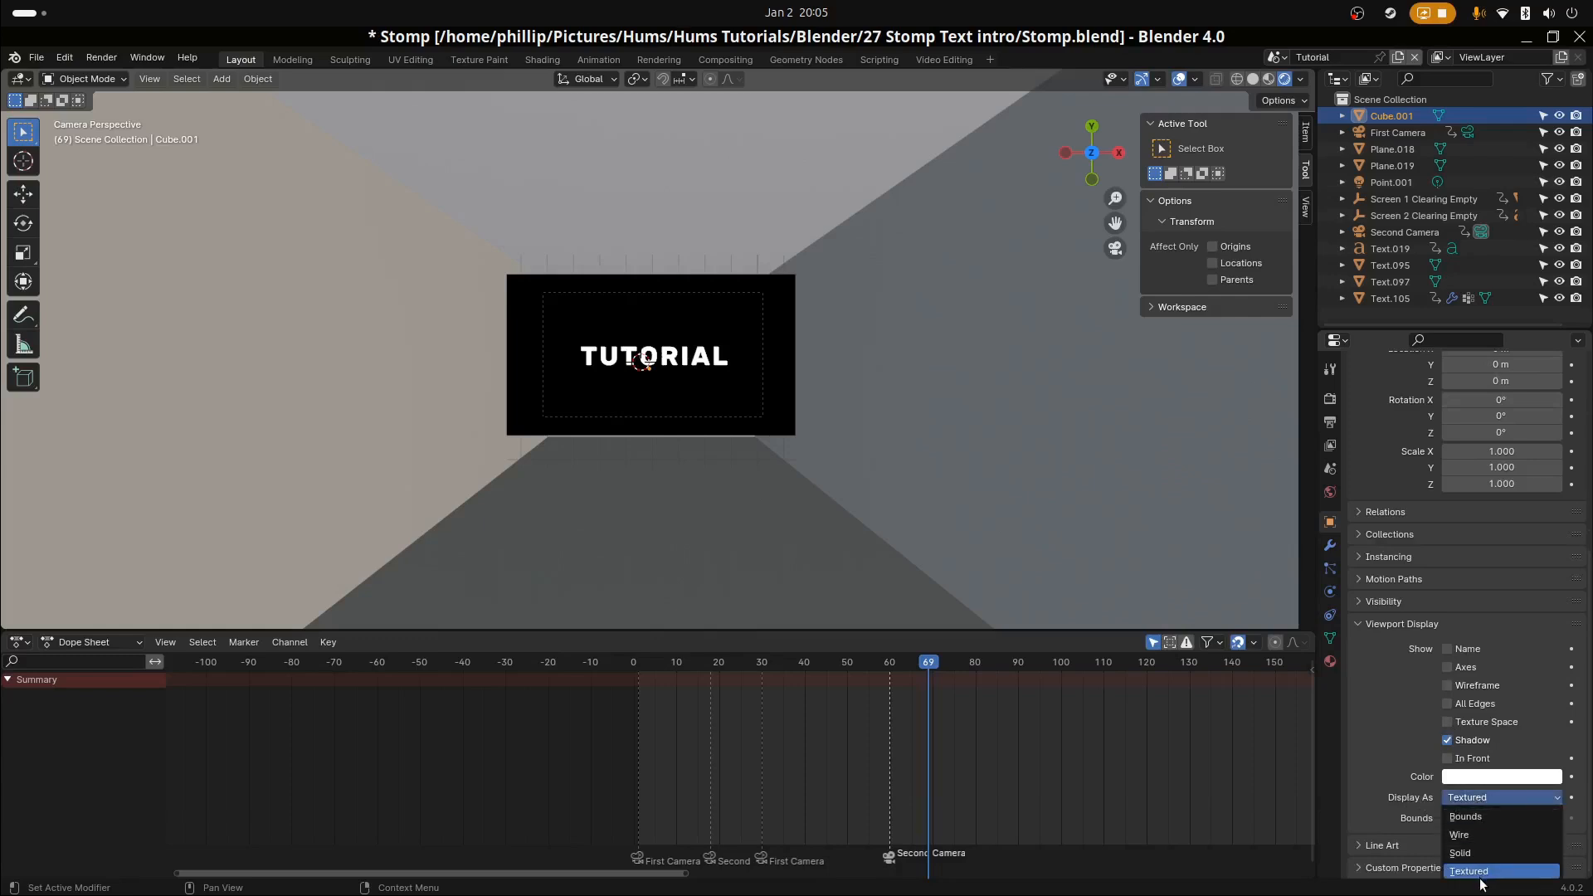
{"action": "left_click", "coordinate": [1495, 834]}
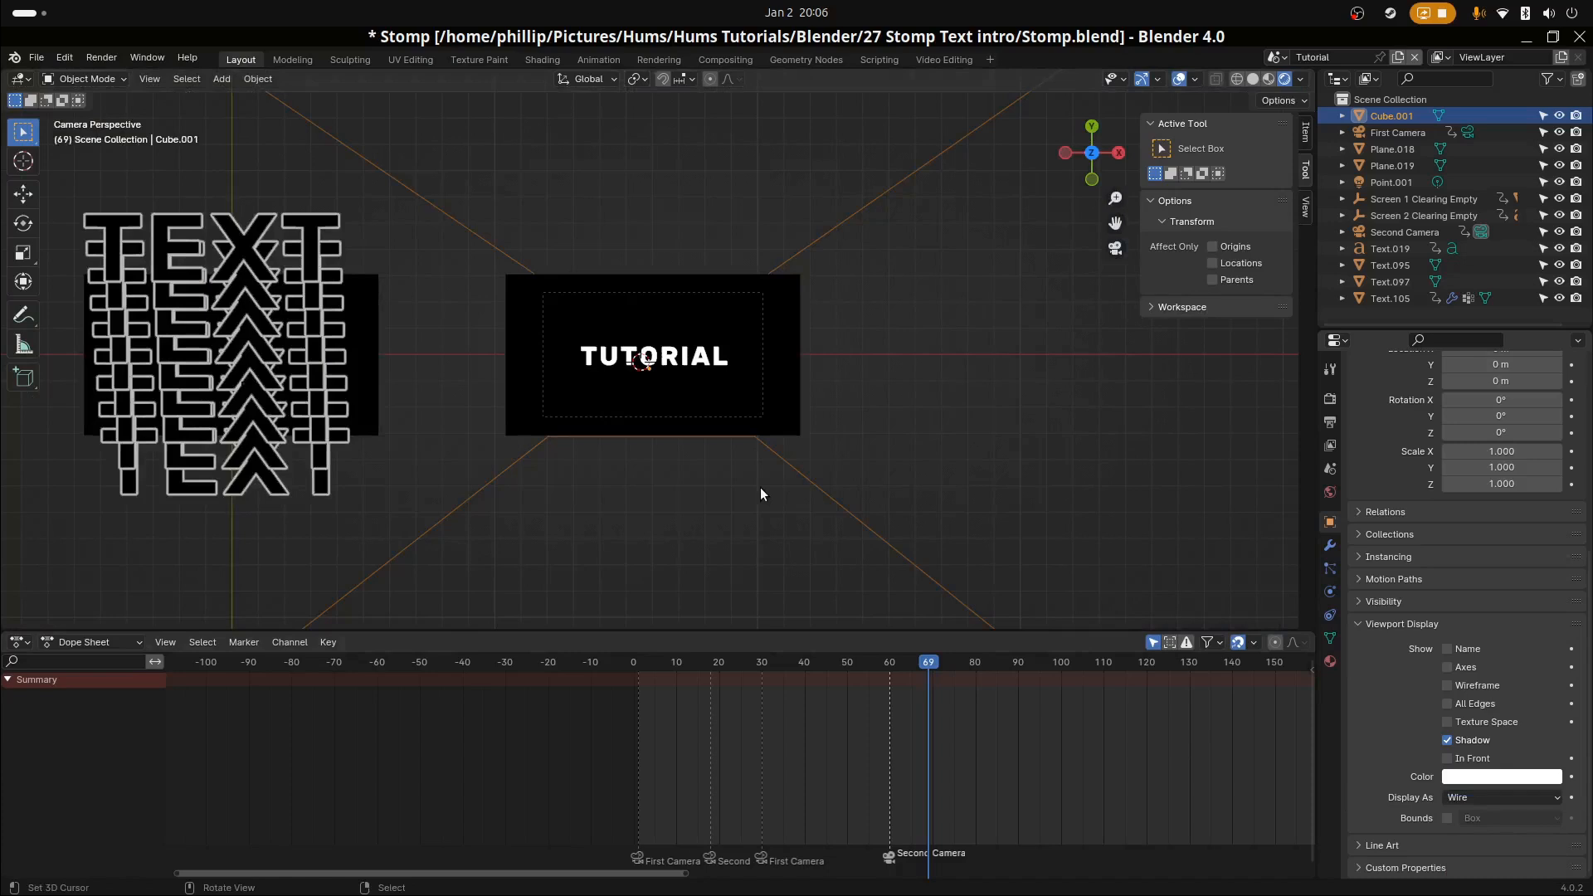
Rename the cube as Light Container
{"action": "key", "text": "F2"}
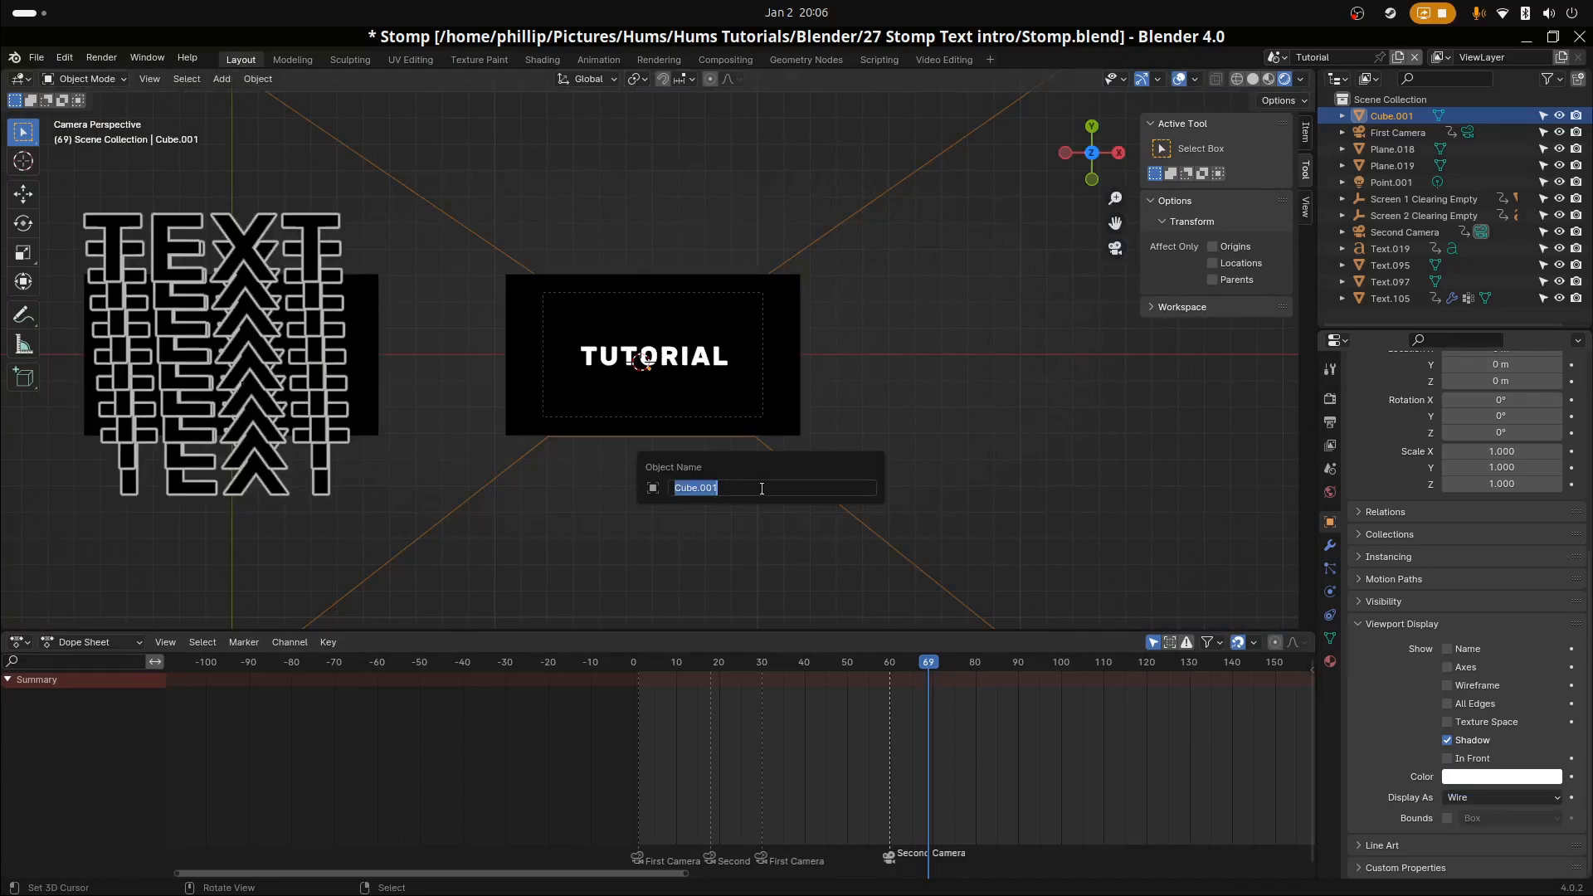
{"action": "type", "text": "Light Contrainer"}
{"action": "key", "text": "Return"}
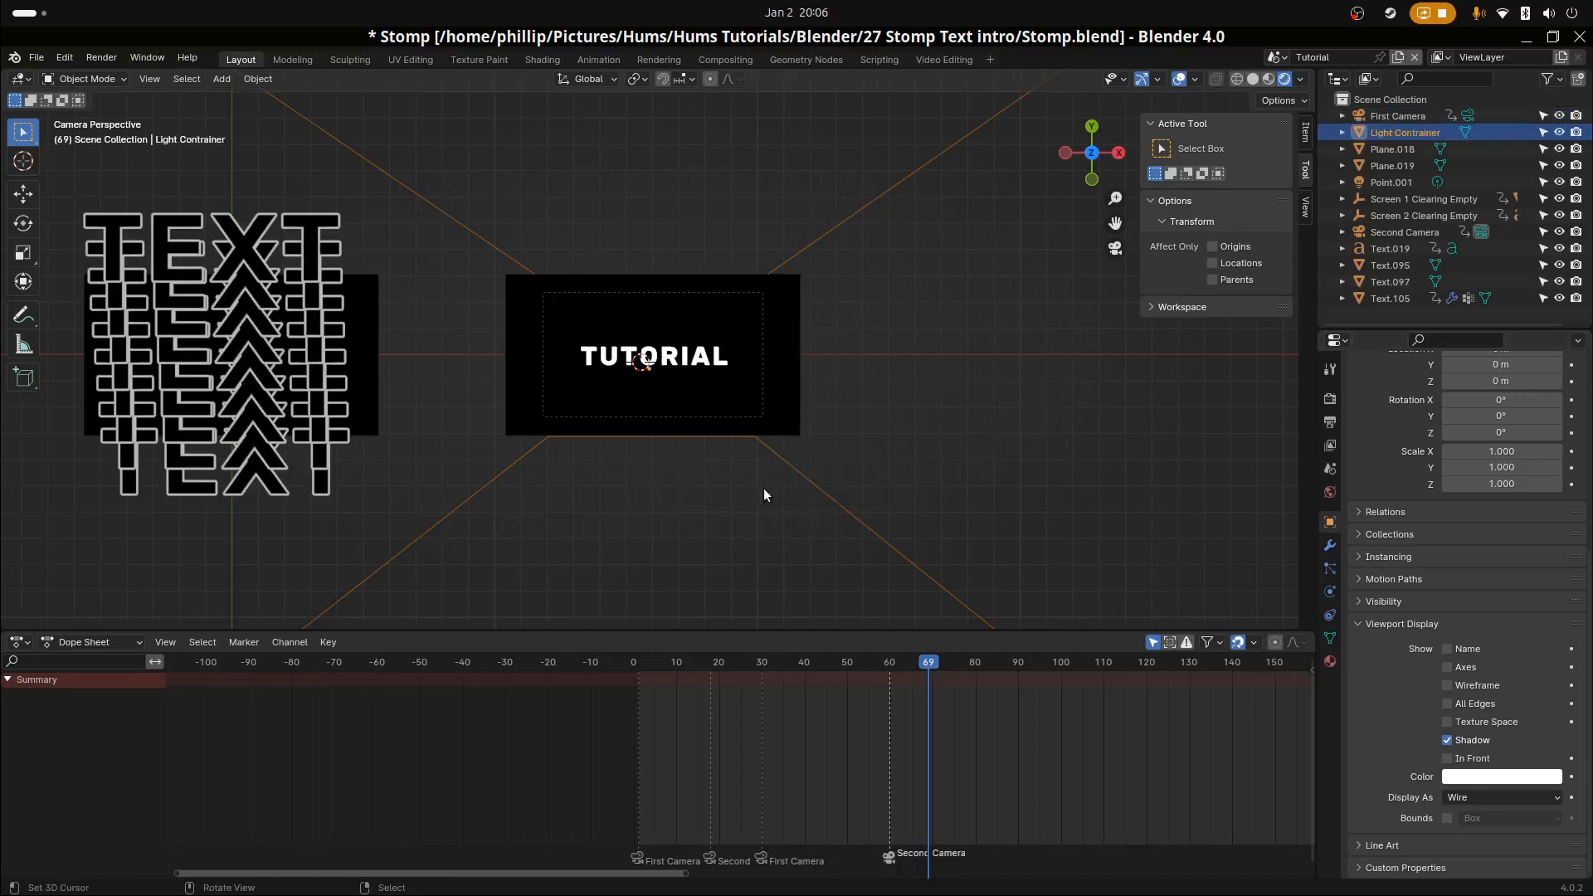
{"action": "key", "text": "F2"}
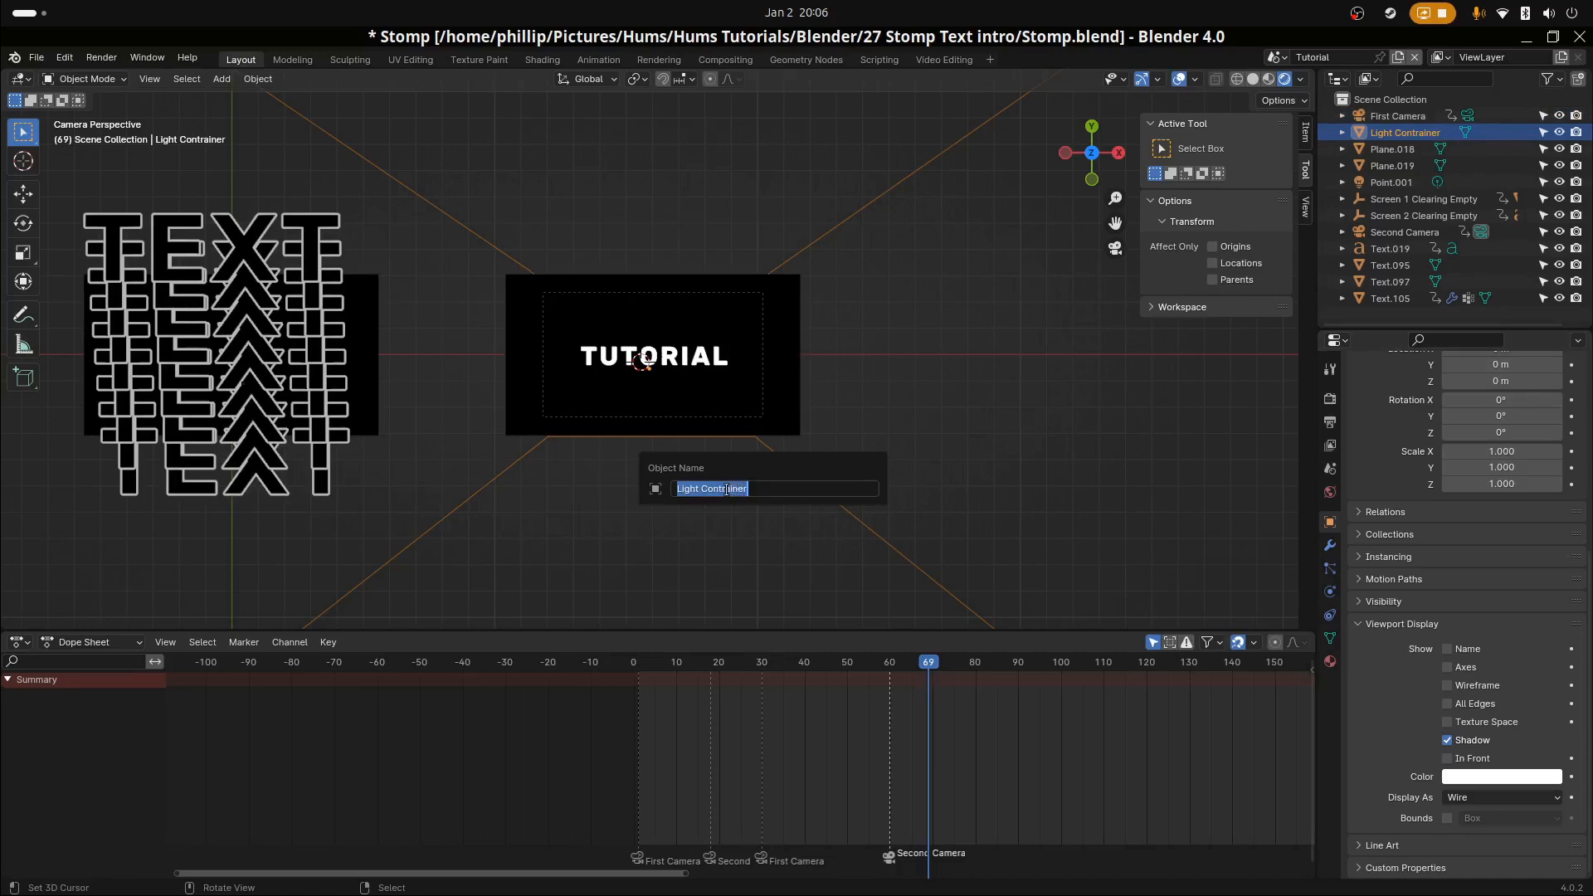
{"action": "left_click", "coordinate": [726, 489]}
{"action": "key", "text": "Delete"}
{"action": "key", "text": "Return"}
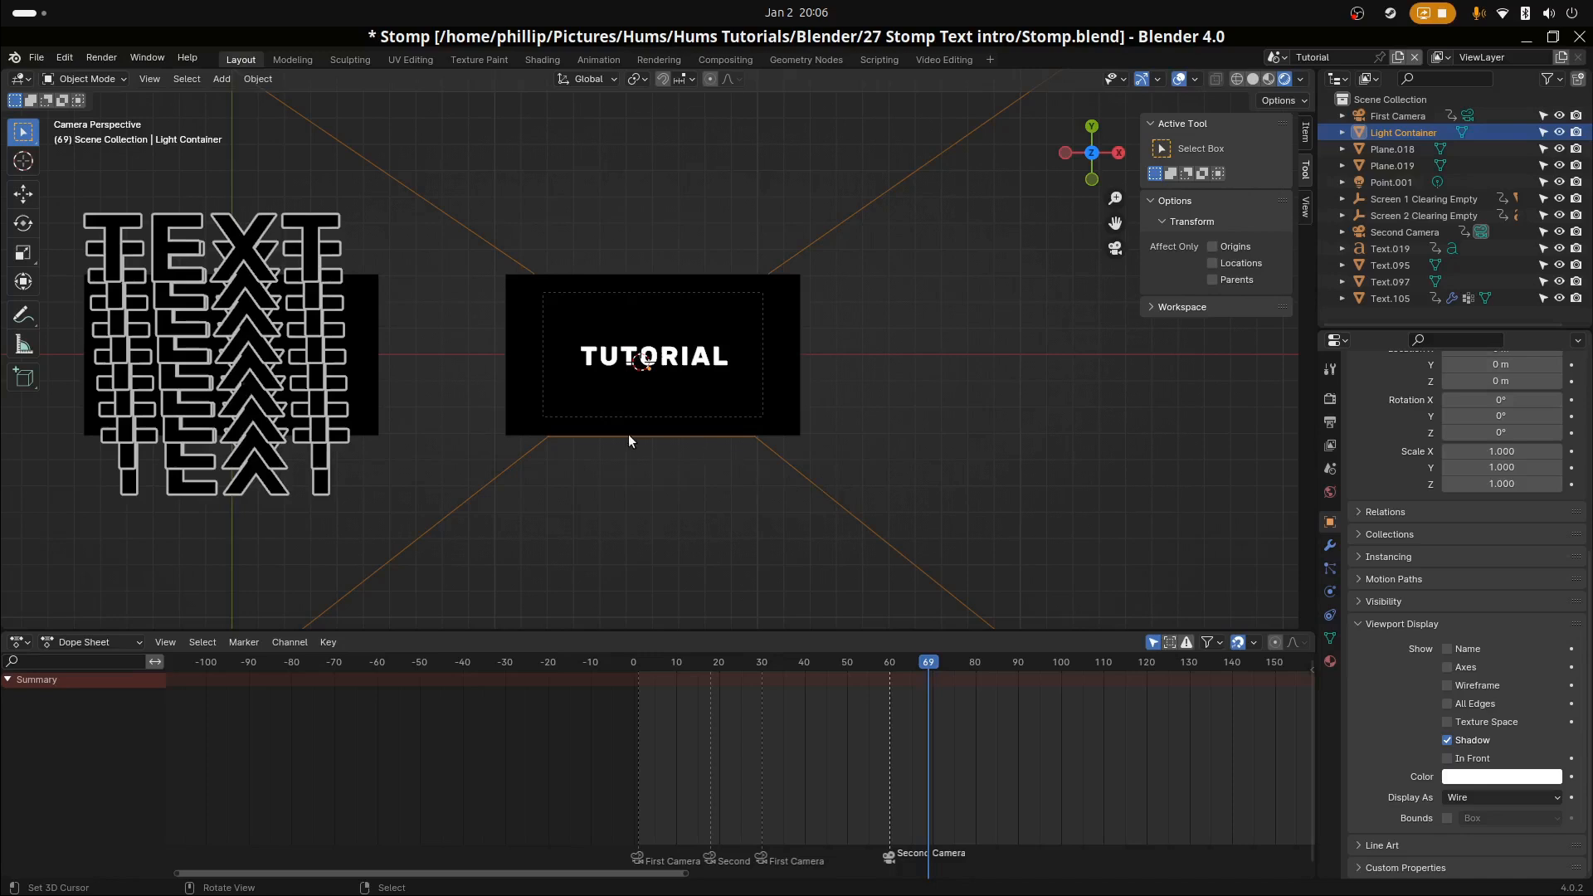
Delete the existing point light between the TUTORIAL text and its background plane
{"action": "middle_click_drag", "start_coordinate": [629, 435], "coordinate": [670, 370]}
{"action": "left_click", "coordinate": [664, 449]}
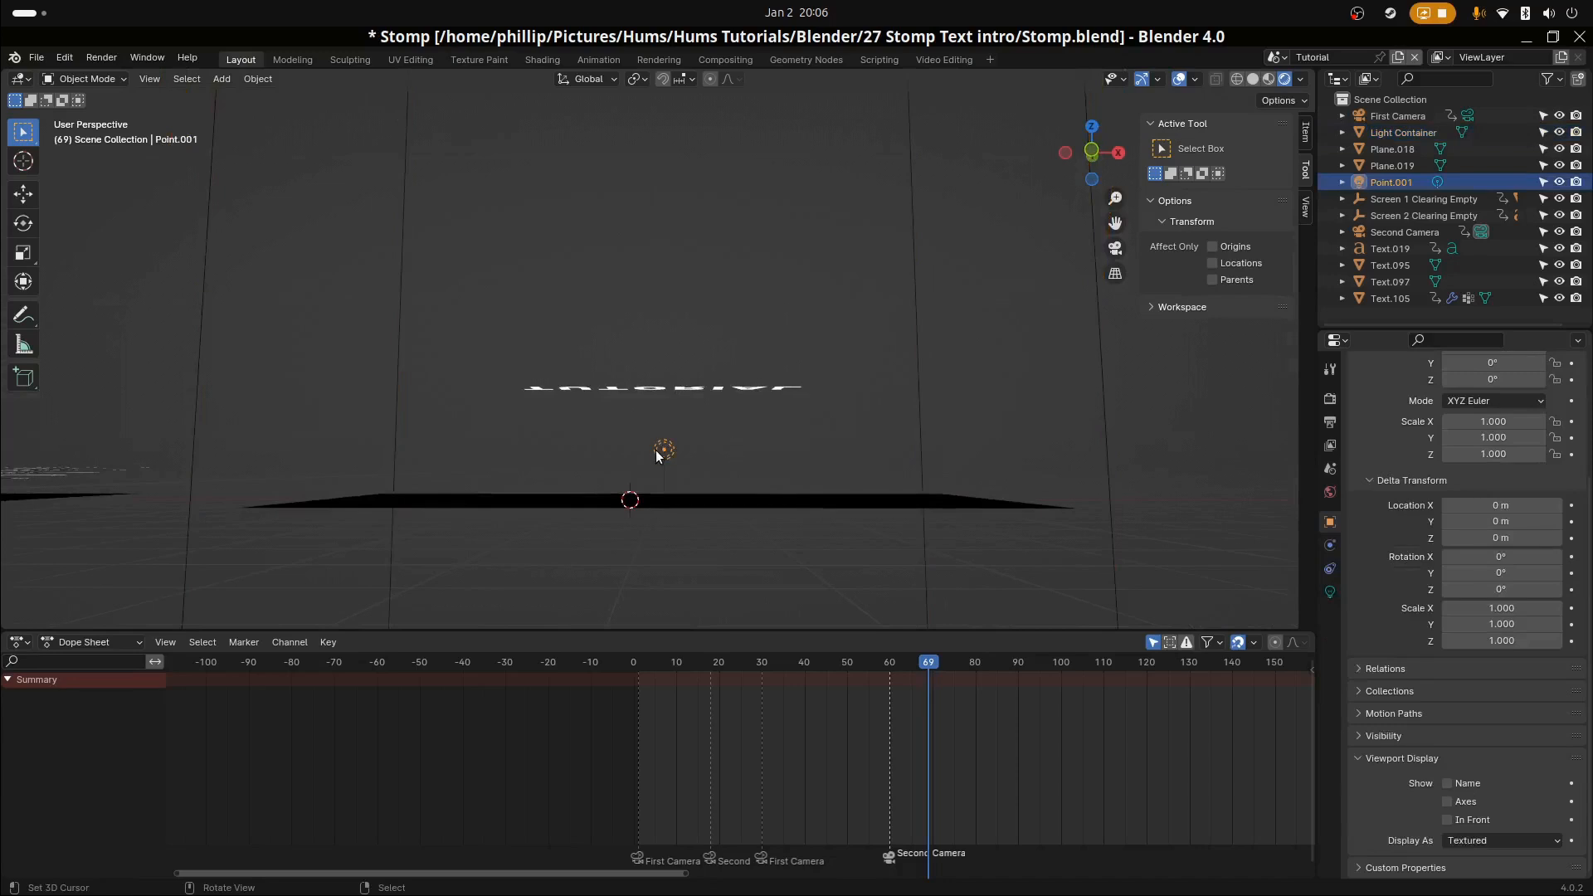
{"action": "key", "text": "Delete"}
Place the 3D cursor just below the TUTORIAL text and add a new point light there
{"action": "left_click", "coordinate": [655, 425]}
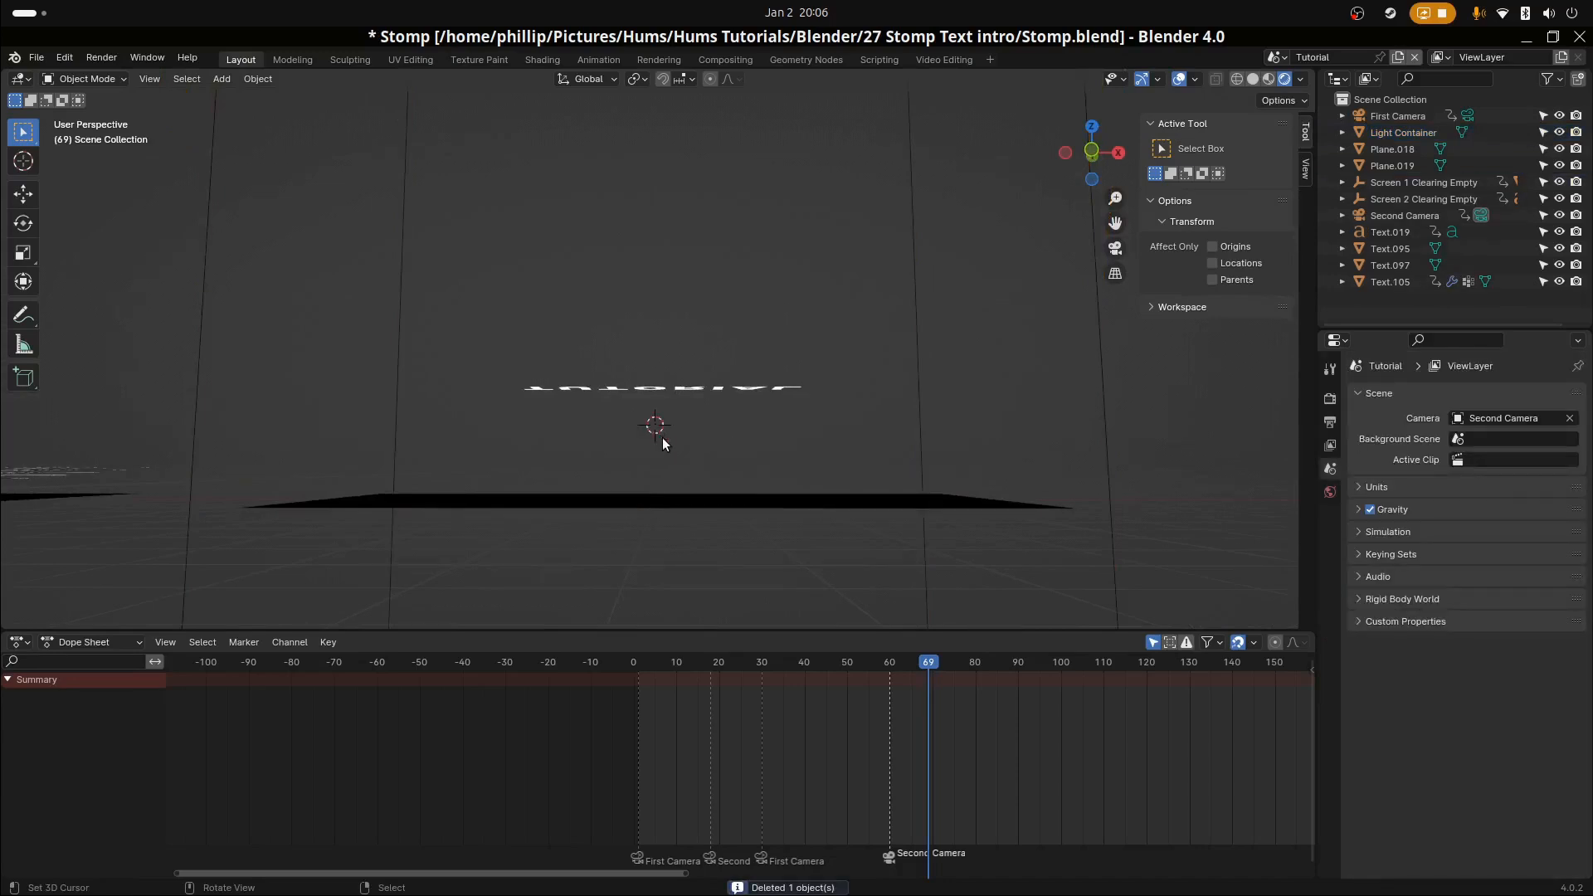
{"action": "key", "text": "shift+a"}
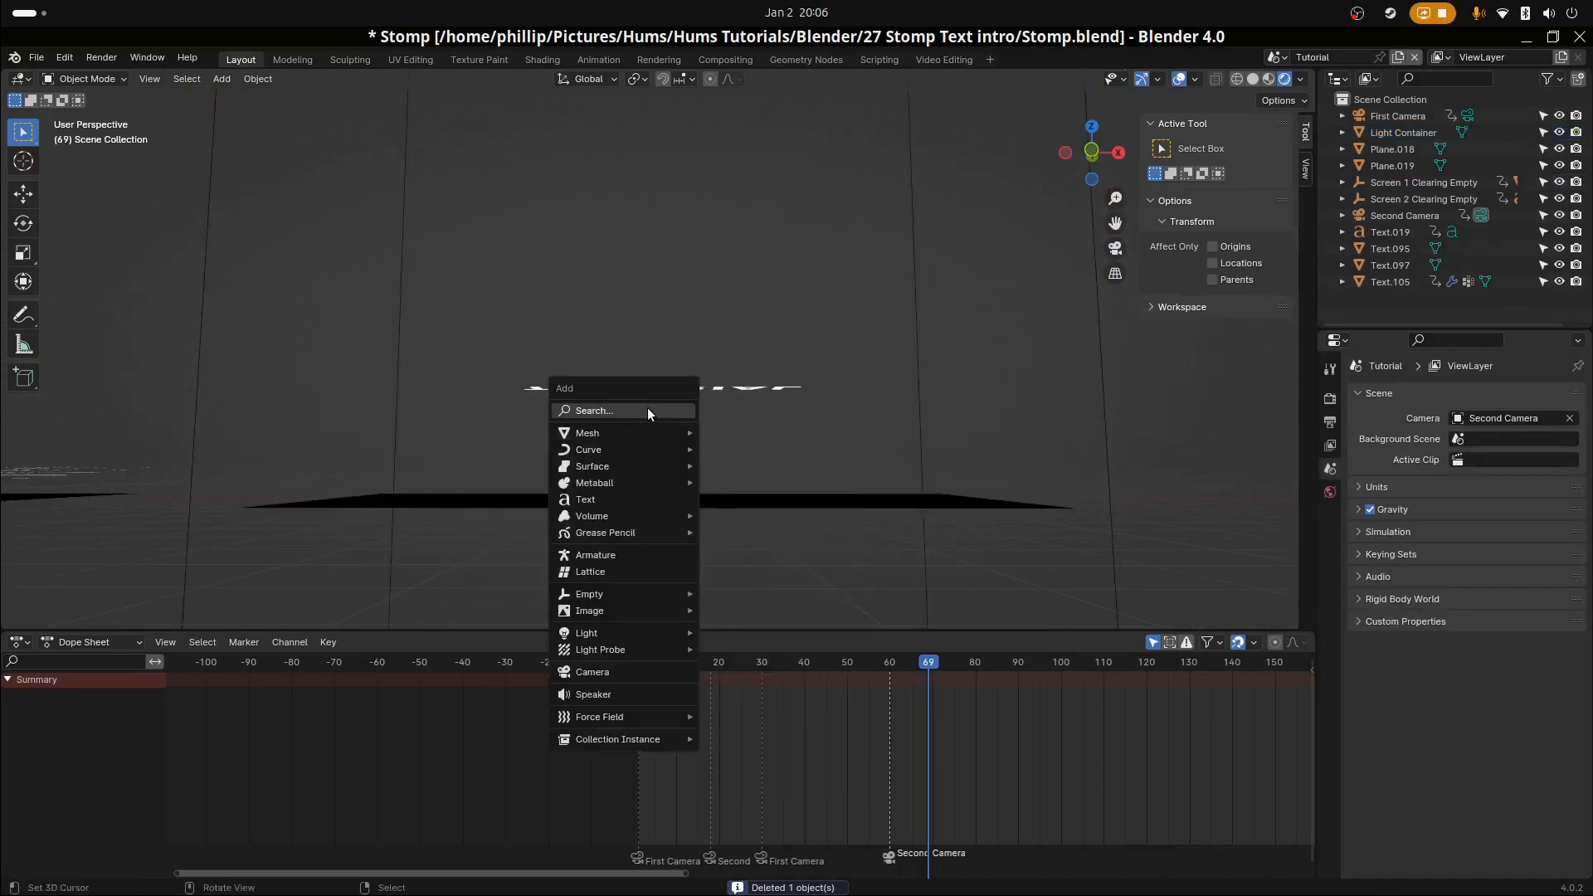
{"action": "left_click", "coordinate": [648, 408]}
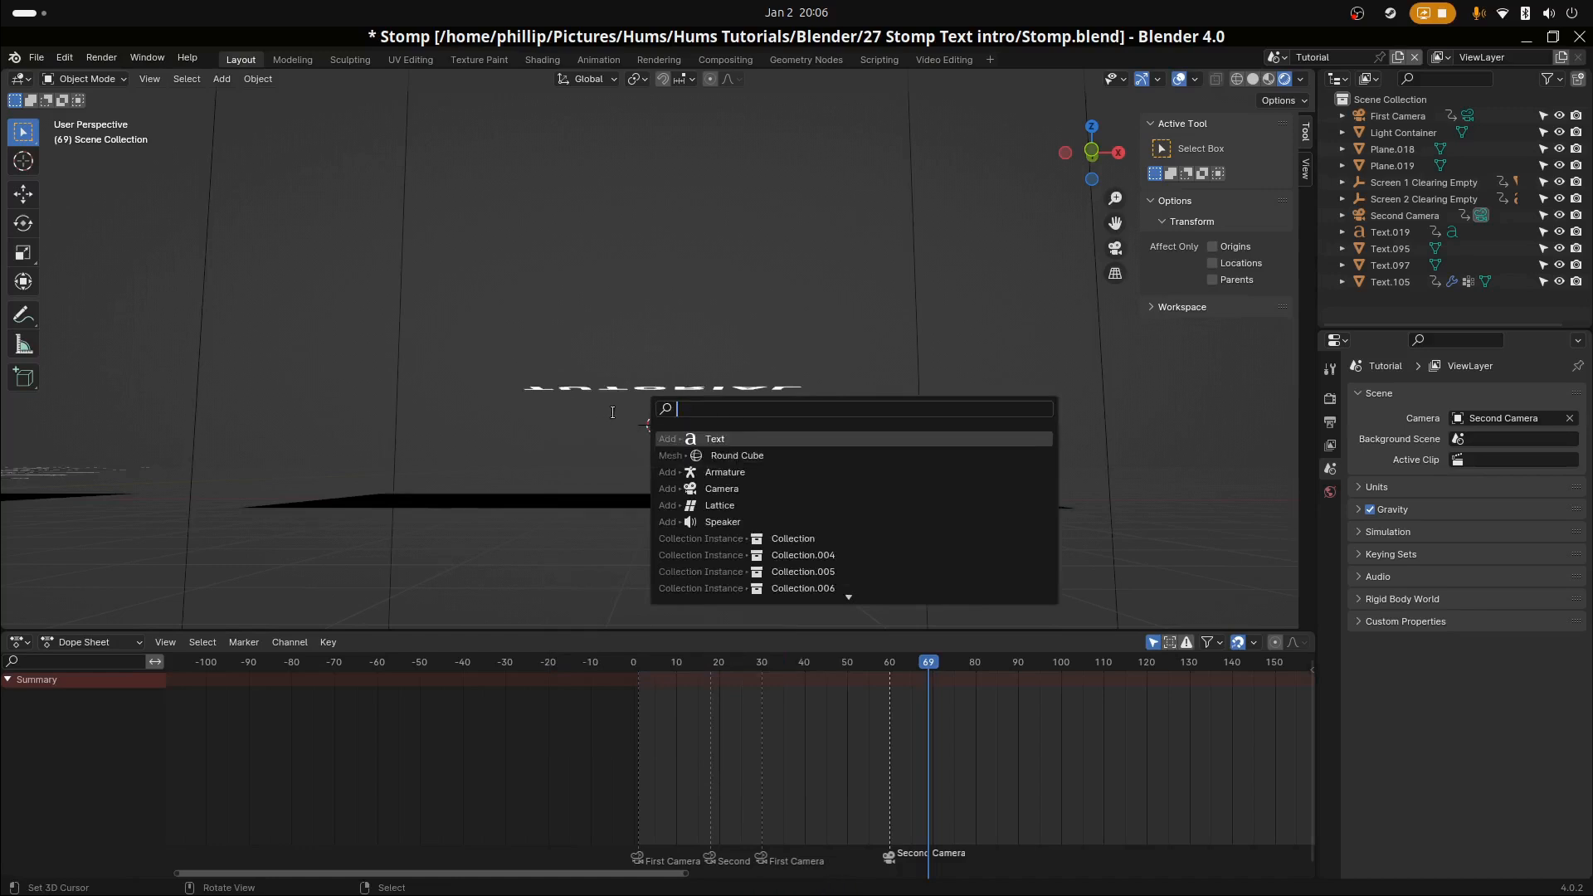
{"action": "type", "text": "light"}
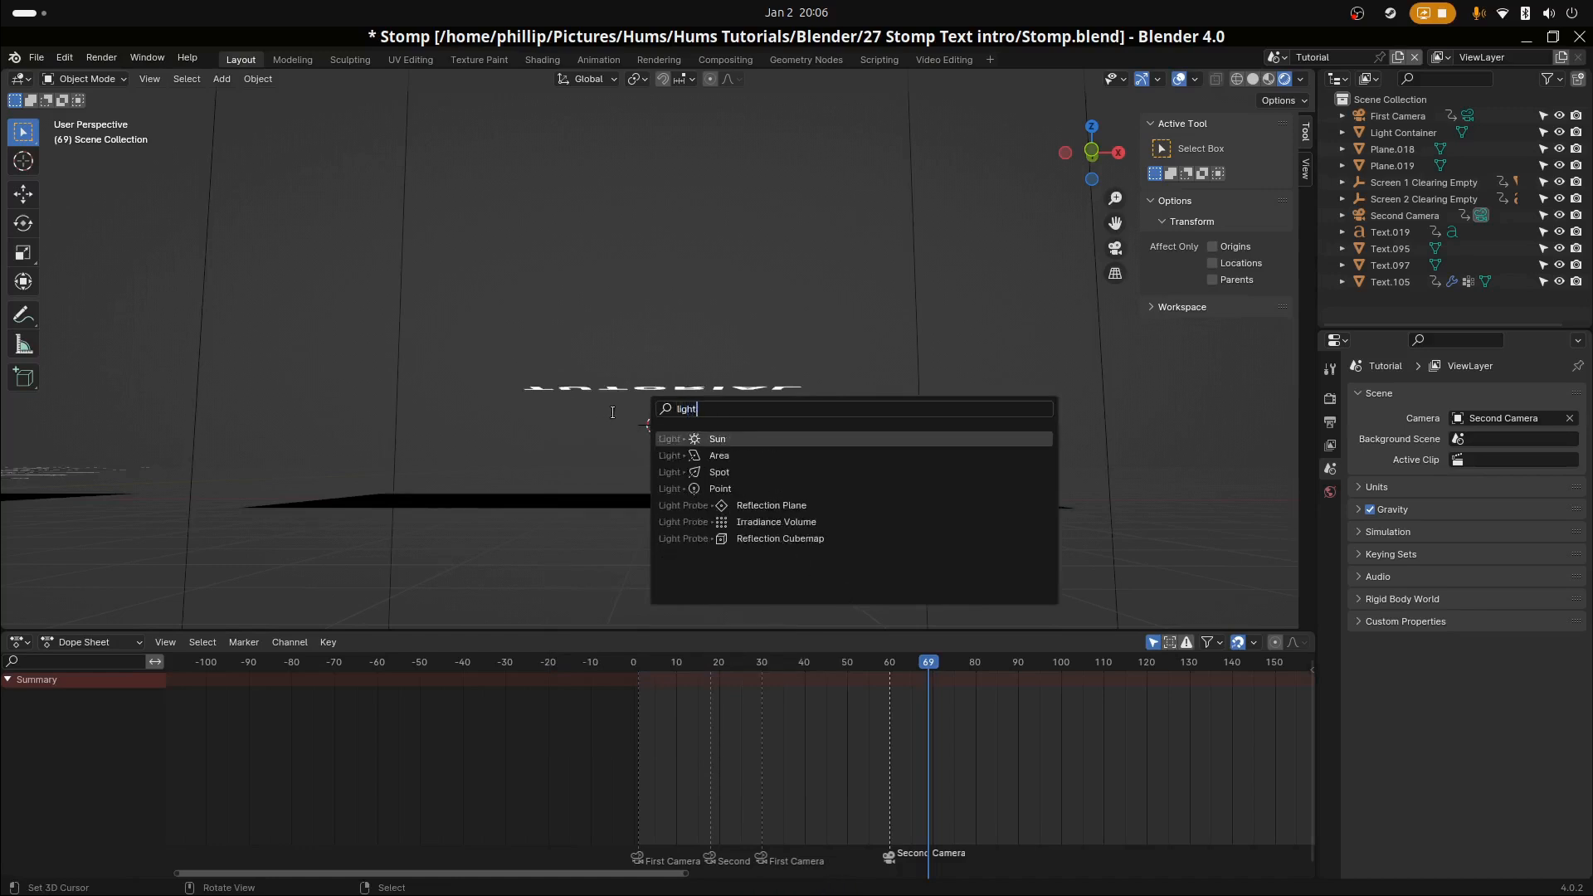
{"action": "key", "text": "Down"}
{"action": "key", "text": "Down"}
{"action": "key", "text": "Down"}
{"action": "key", "text": "Down"}
{"action": "key", "text": "Up"}
{"action": "key", "text": "Return"}
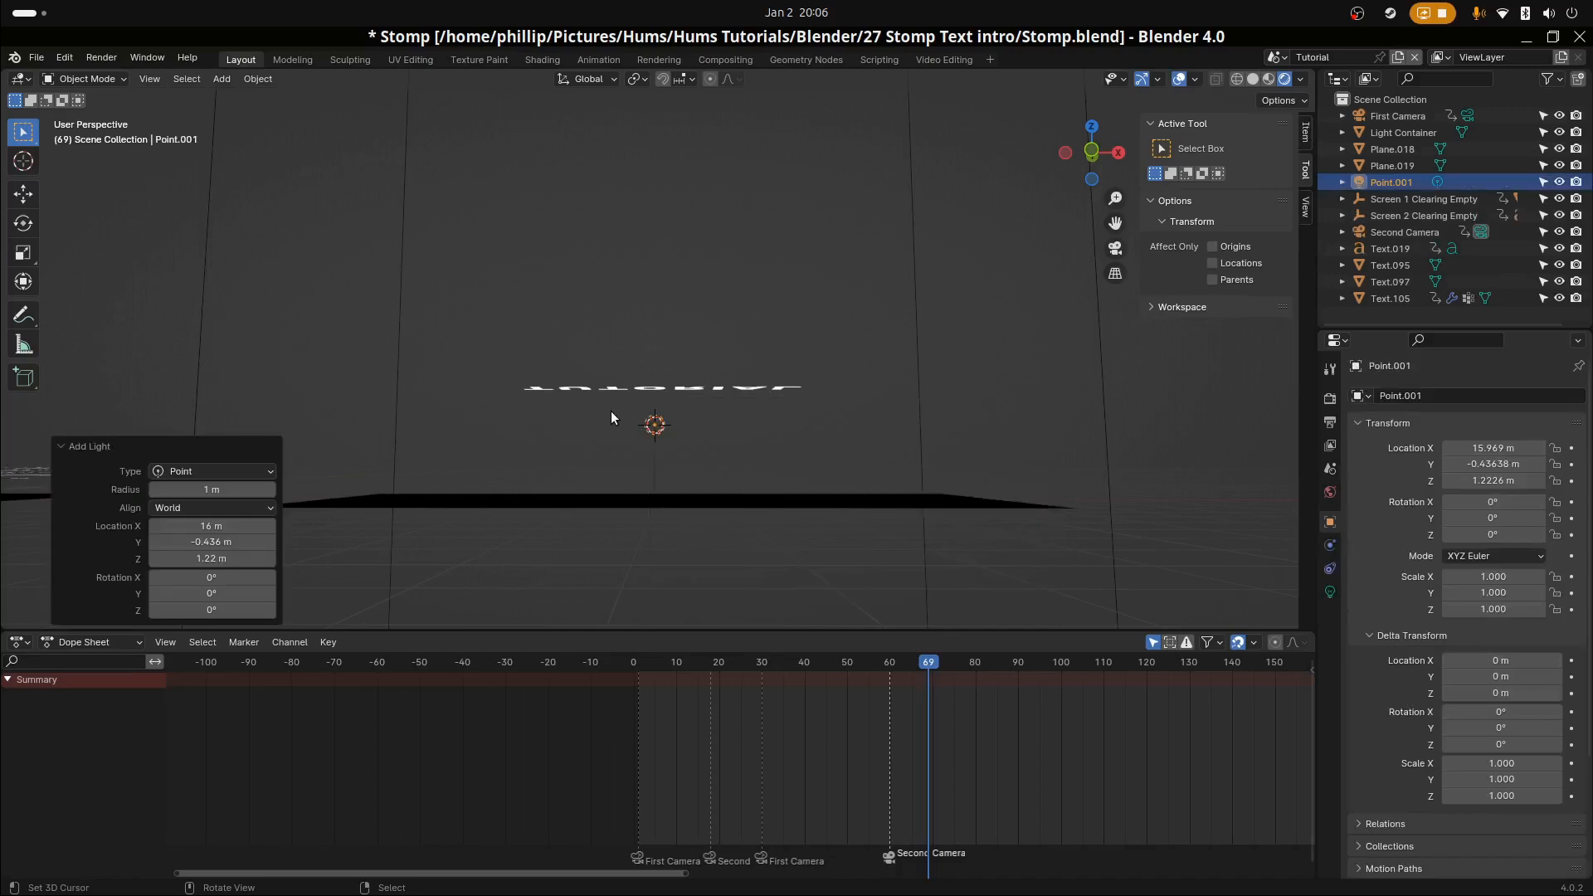
Set the point light's power to 1000 W
{"action": "middle_click_drag", "start_coordinate": [866, 520], "coordinate": [869, 550]}
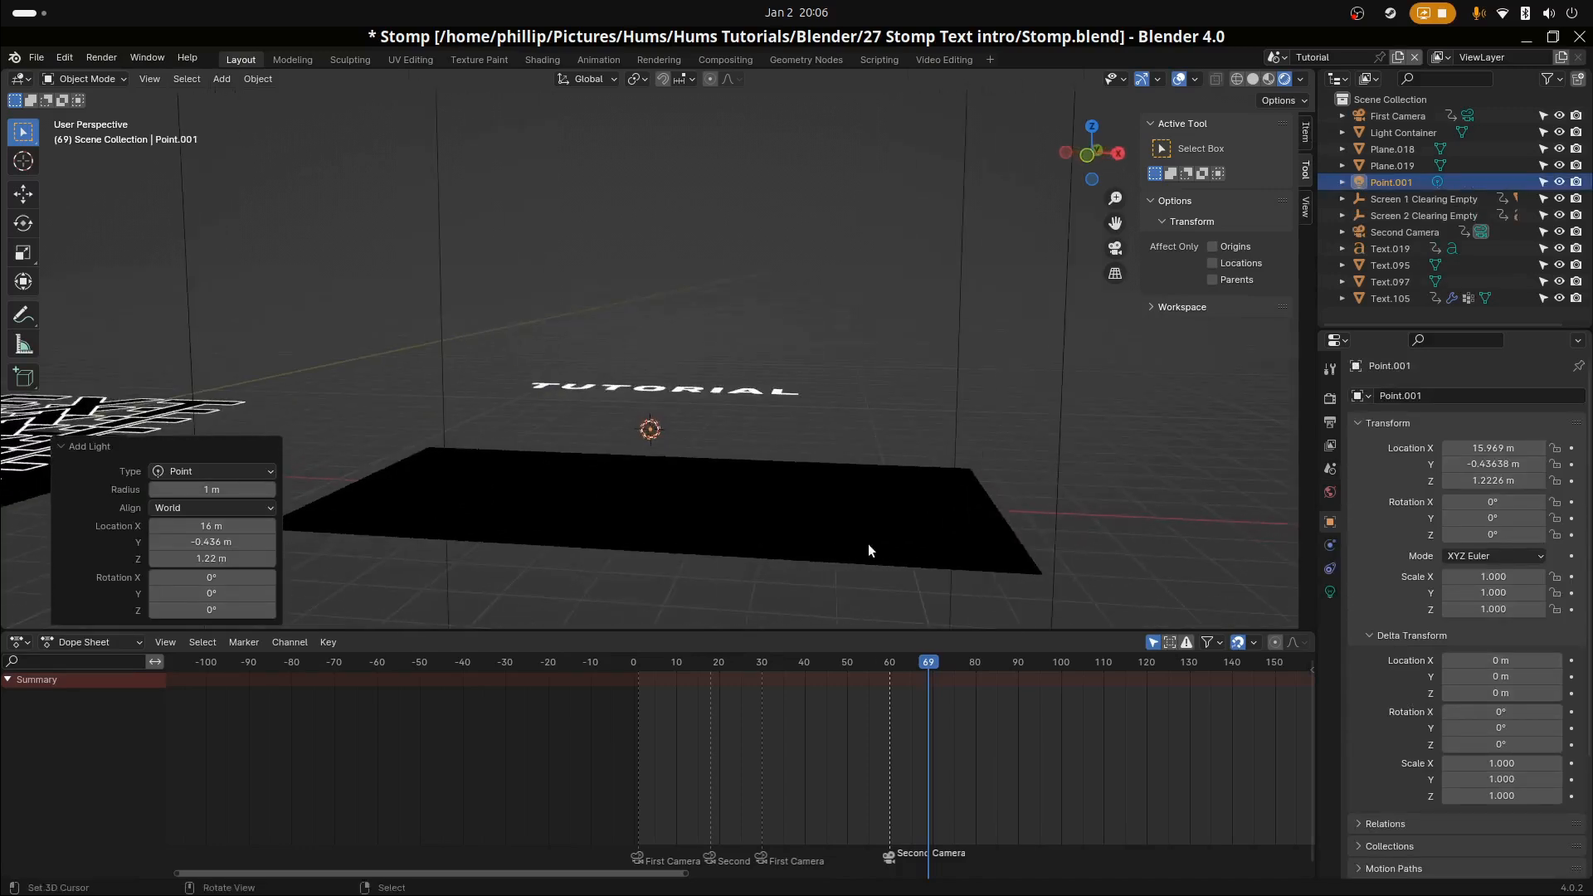
{"action": "left_click", "coordinate": [1331, 591]}
{"action": "left_click", "coordinate": [1495, 508]}
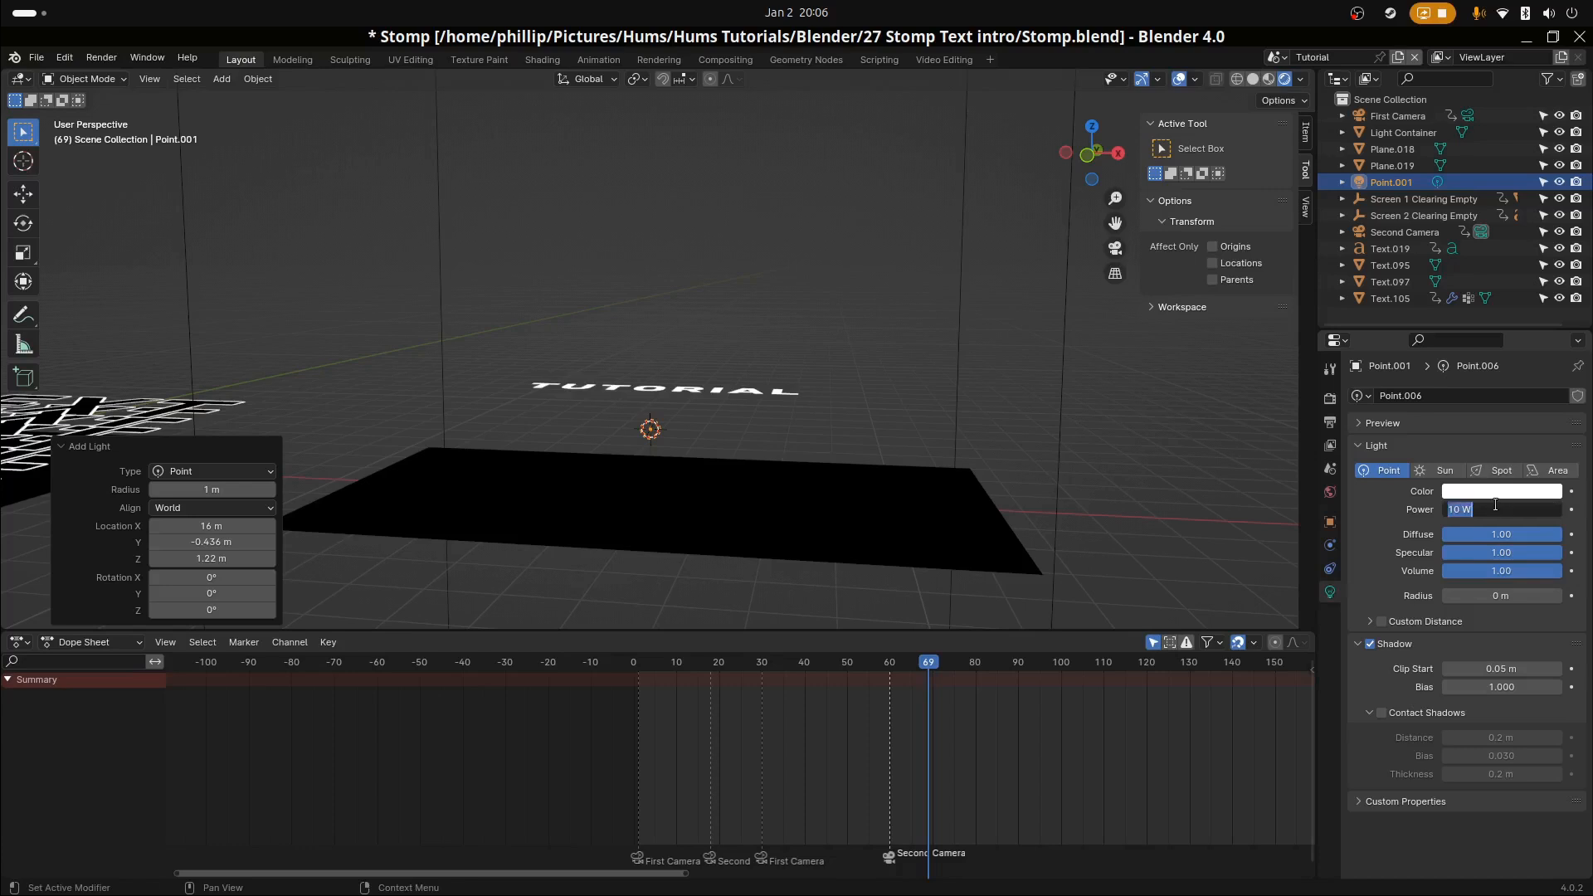
{"action": "type", "text": "1000"}
{"action": "key", "text": "Return"}
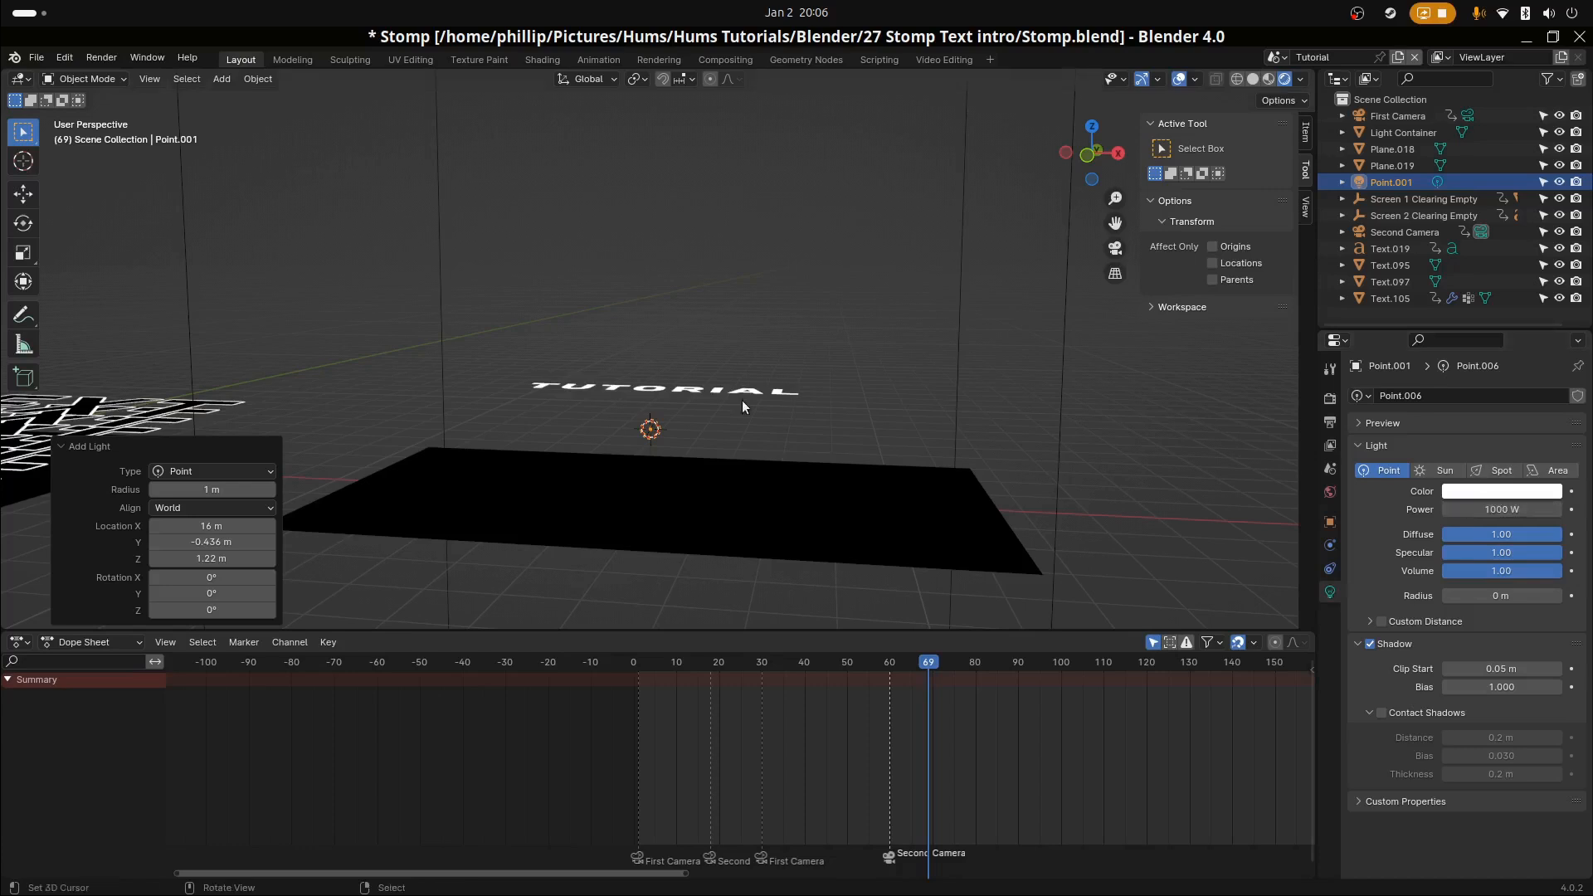
Select the Light Container cube and give it a new material
{"action": "scroll", "coordinate": [734, 396], "scroll_direction": "down", "scroll_amount": 1}
{"action": "middle_click_drag", "start_coordinate": [729, 397], "coordinate": [796, 403]}
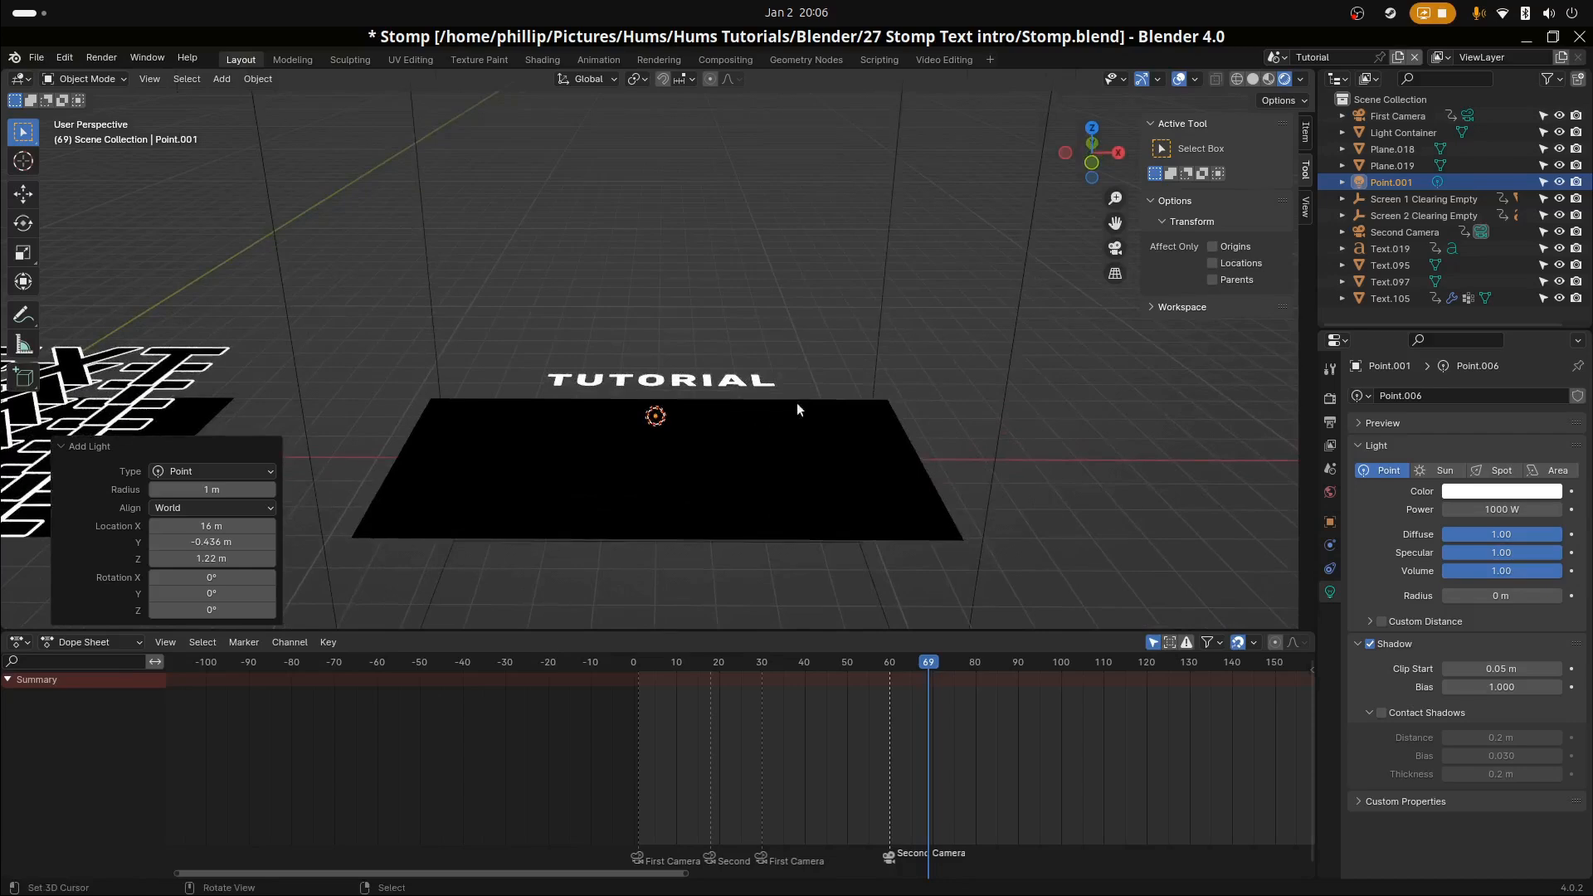
{"action": "left_click", "coordinate": [882, 331]}
{"action": "mouse_move", "coordinate": [701, 385]}
{"action": "middle_mouse_down"}
{"action": "mouse_move", "coordinate": [763, 389]}
{"action": "mouse_move", "coordinate": [674, 382]}
{"action": "mouse_move", "coordinate": [712, 386]}
{"action": "middle_mouse_up"}
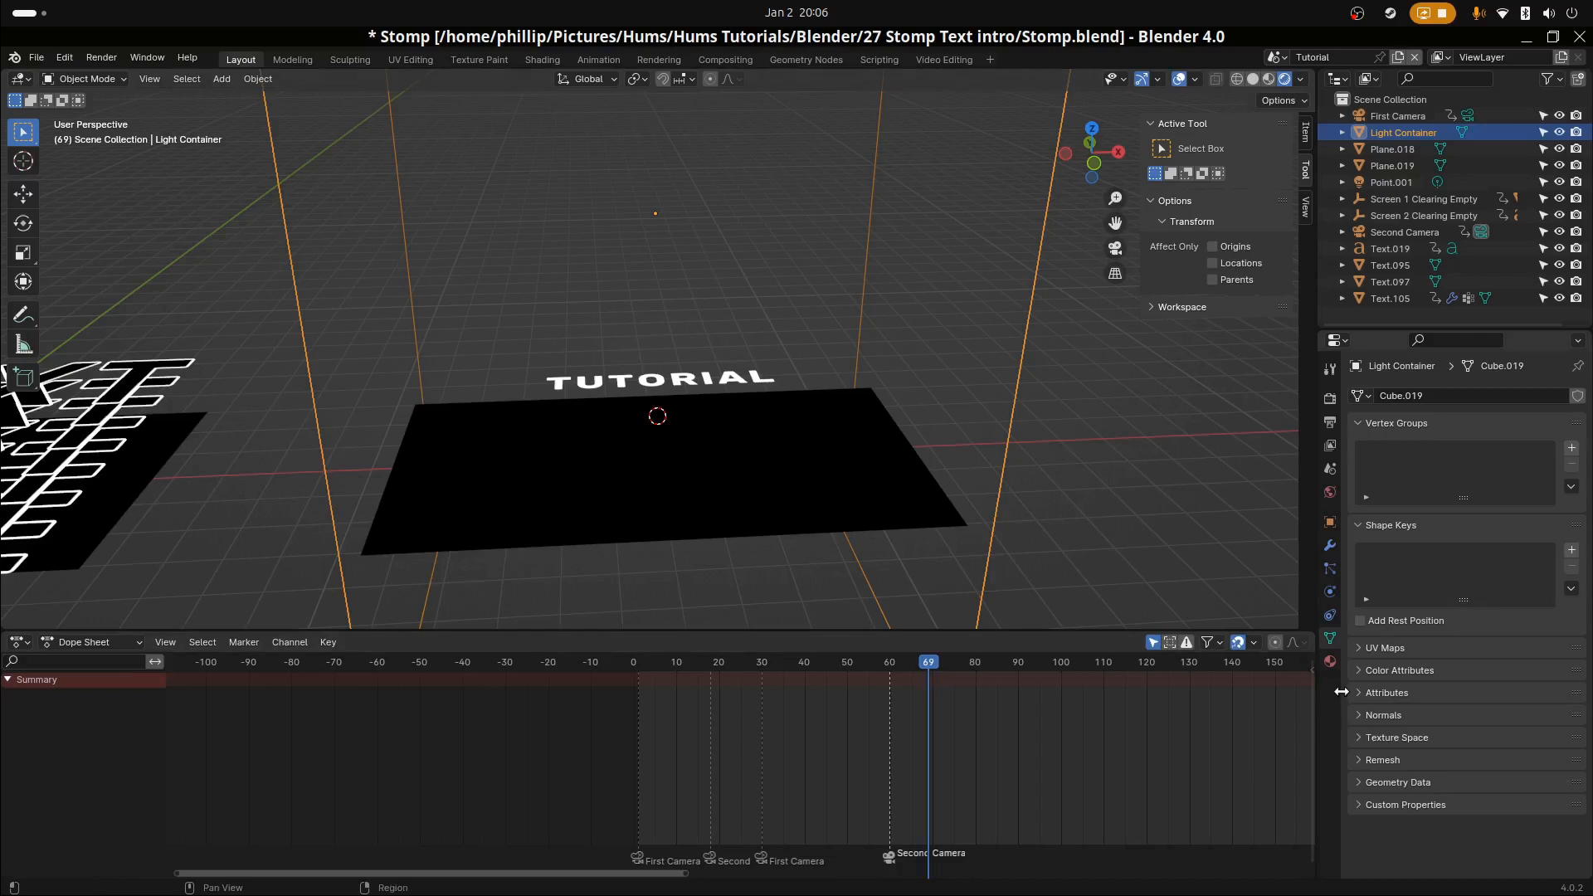
{"action": "left_click", "coordinate": [1331, 663]}
{"action": "left_click", "coordinate": [1486, 466]}
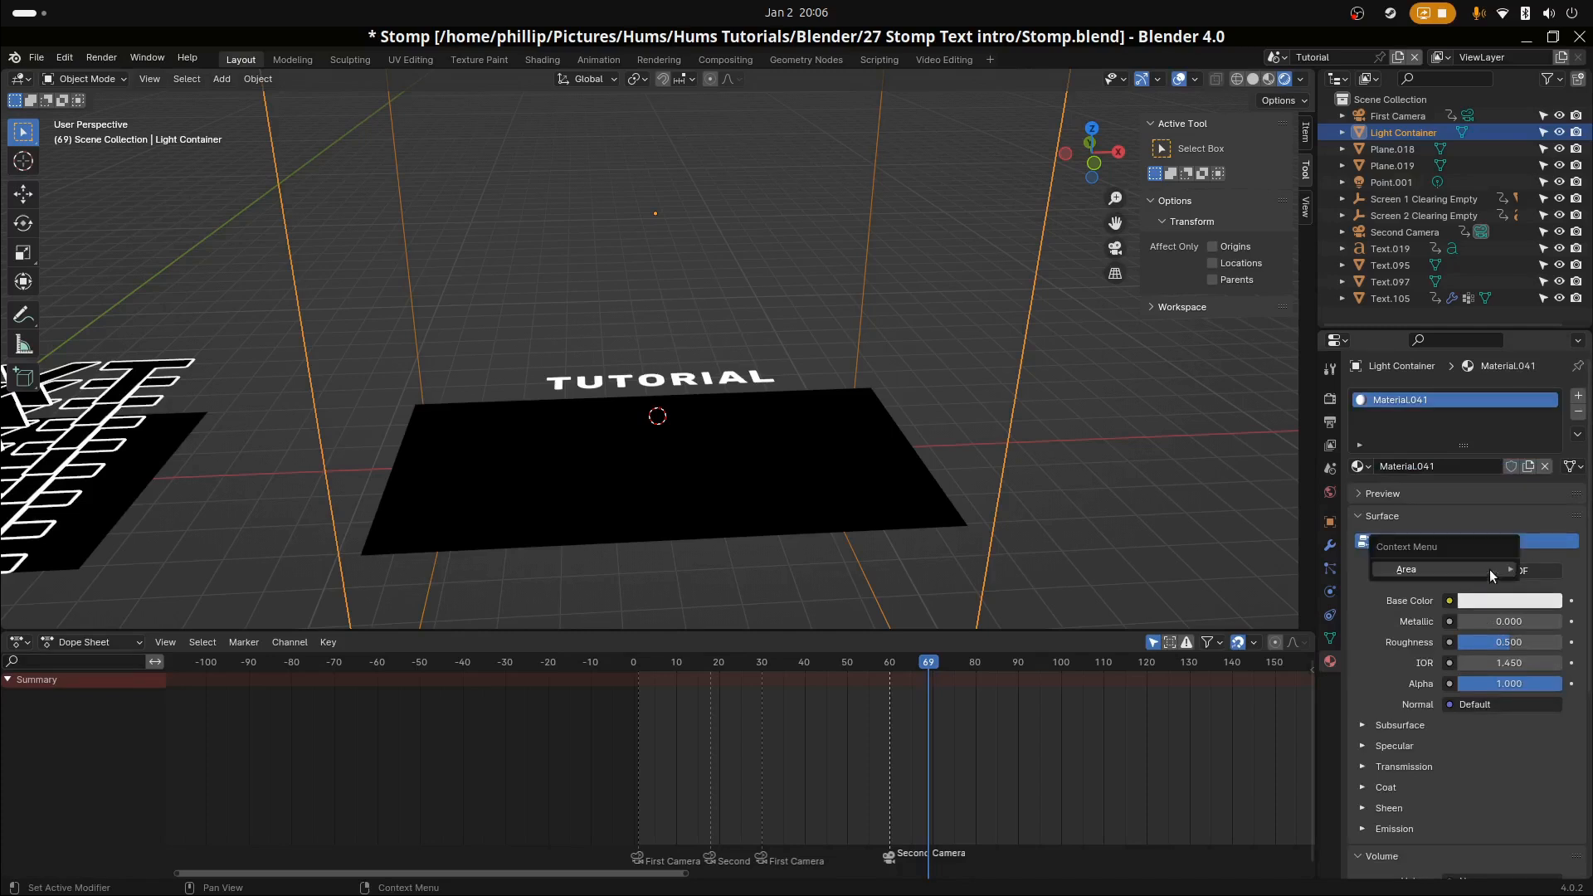
Remove the Light Container material's surface shader and assign Volume Scatter as its volume shader
{"action": "right_click", "coordinate": [1490, 569]}
{"action": "left_click", "coordinate": [1526, 570]}
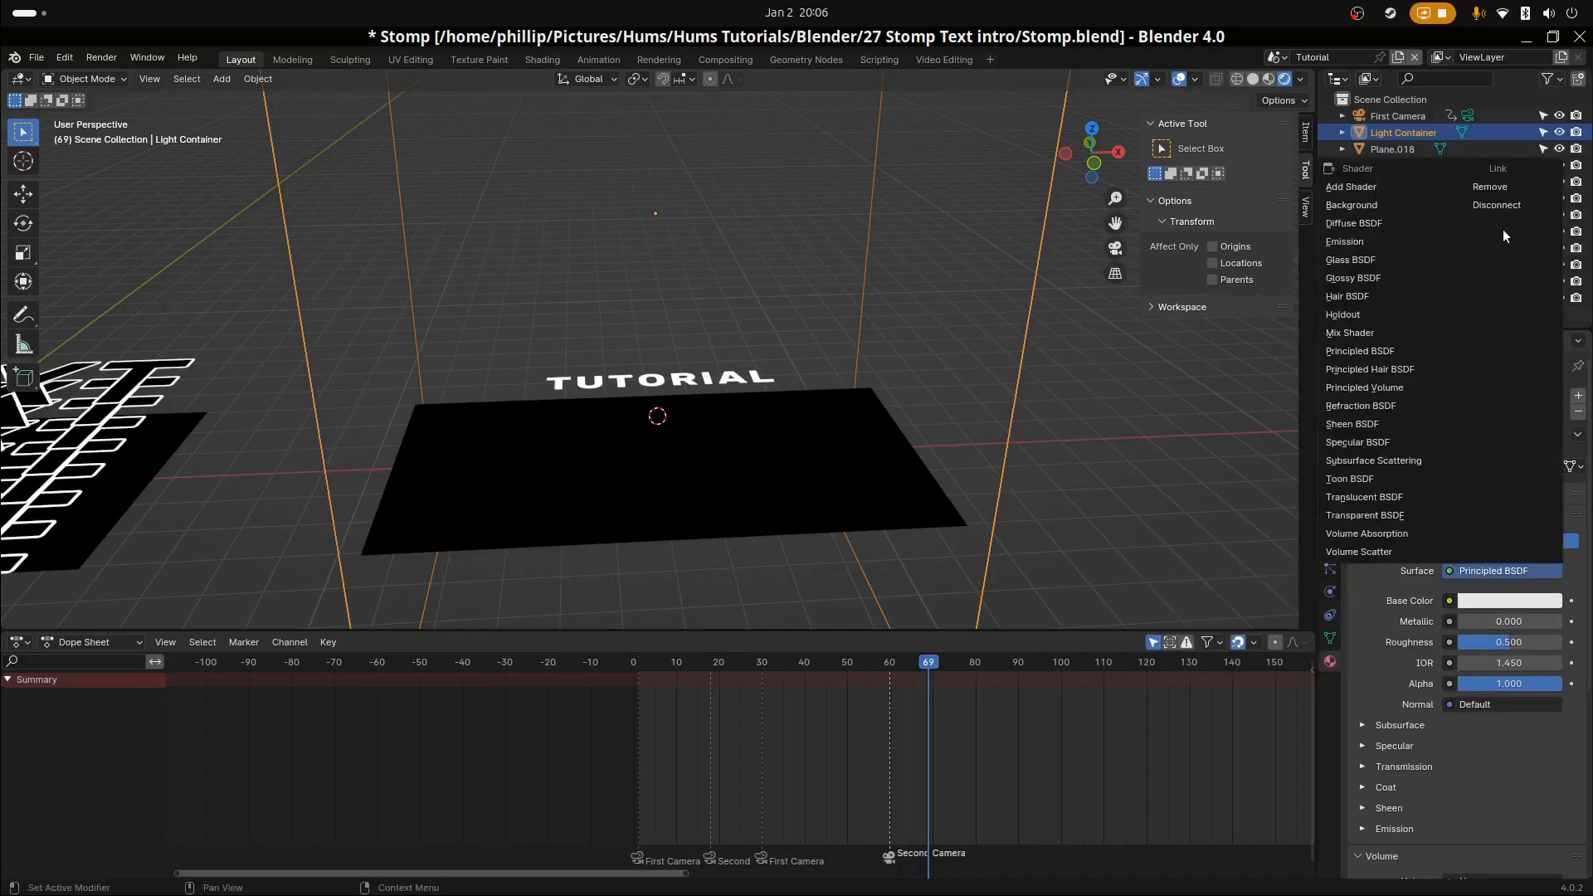
{"action": "left_click", "coordinate": [1509, 191]}
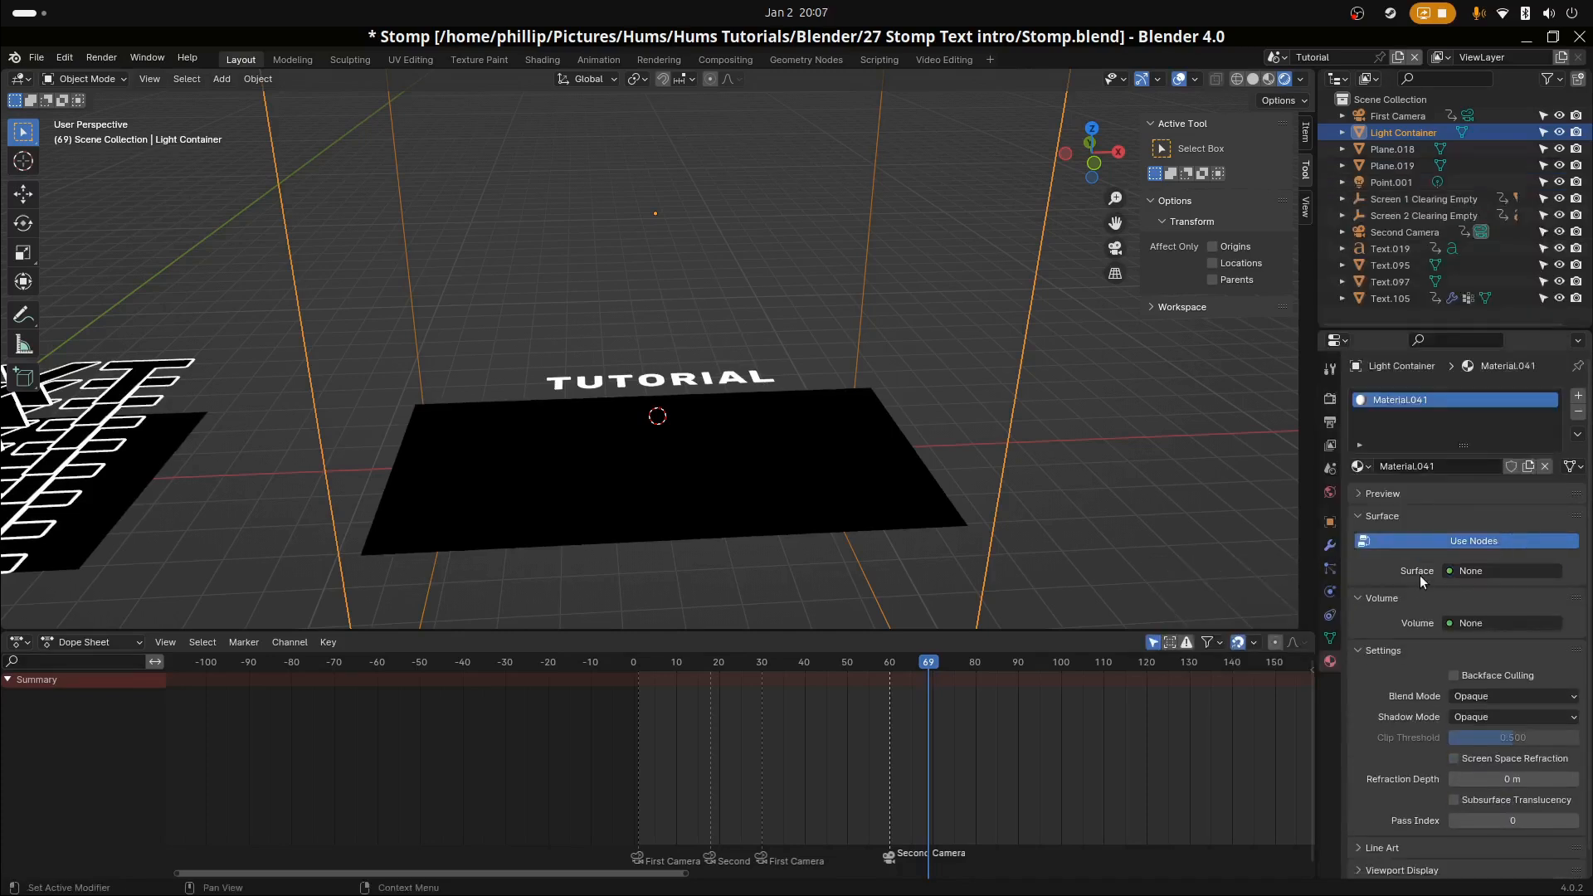
{"action": "left_click", "coordinate": [1492, 626]}
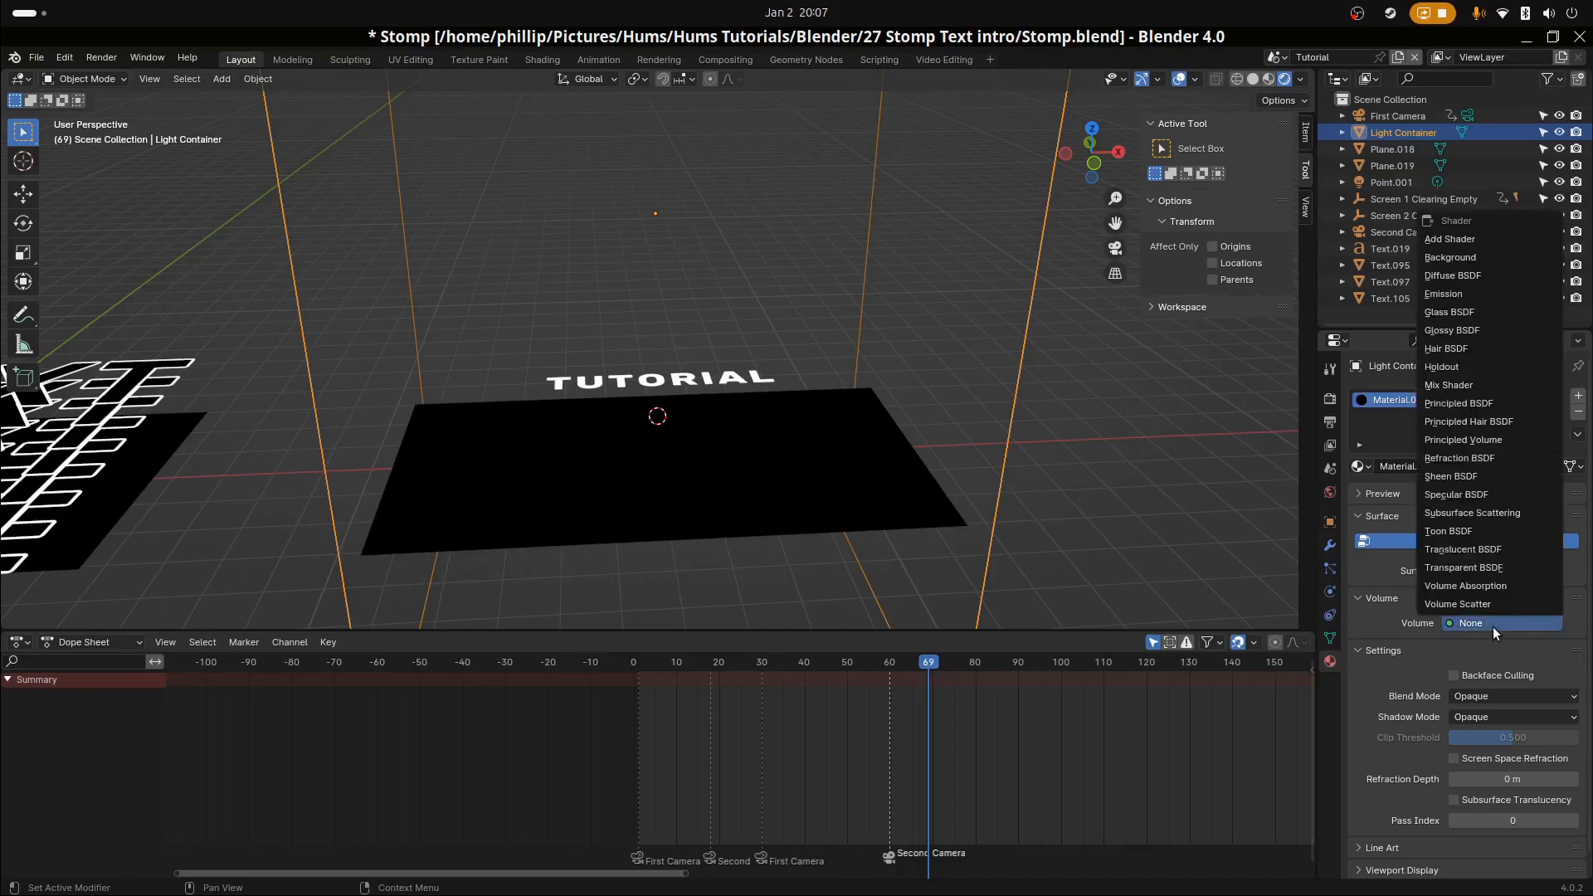
{"action": "left_click", "coordinate": [1485, 600]}
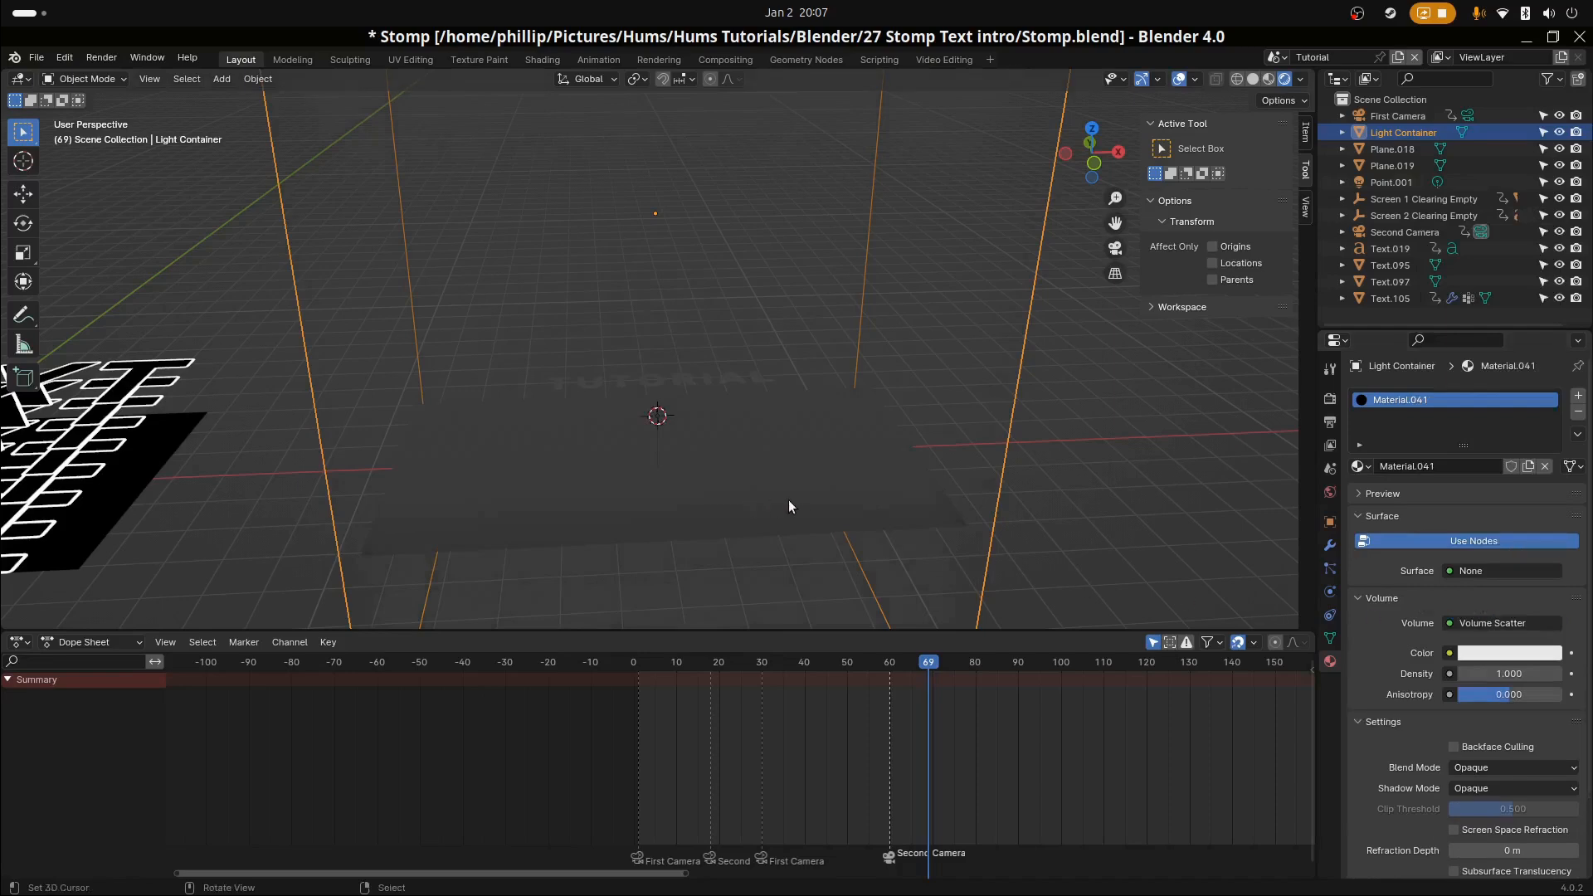
Set the Volume Scatter density of the Light Container material to 0.01
{"action": "middle_click_drag", "start_coordinate": [788, 501], "coordinate": [824, 448]}
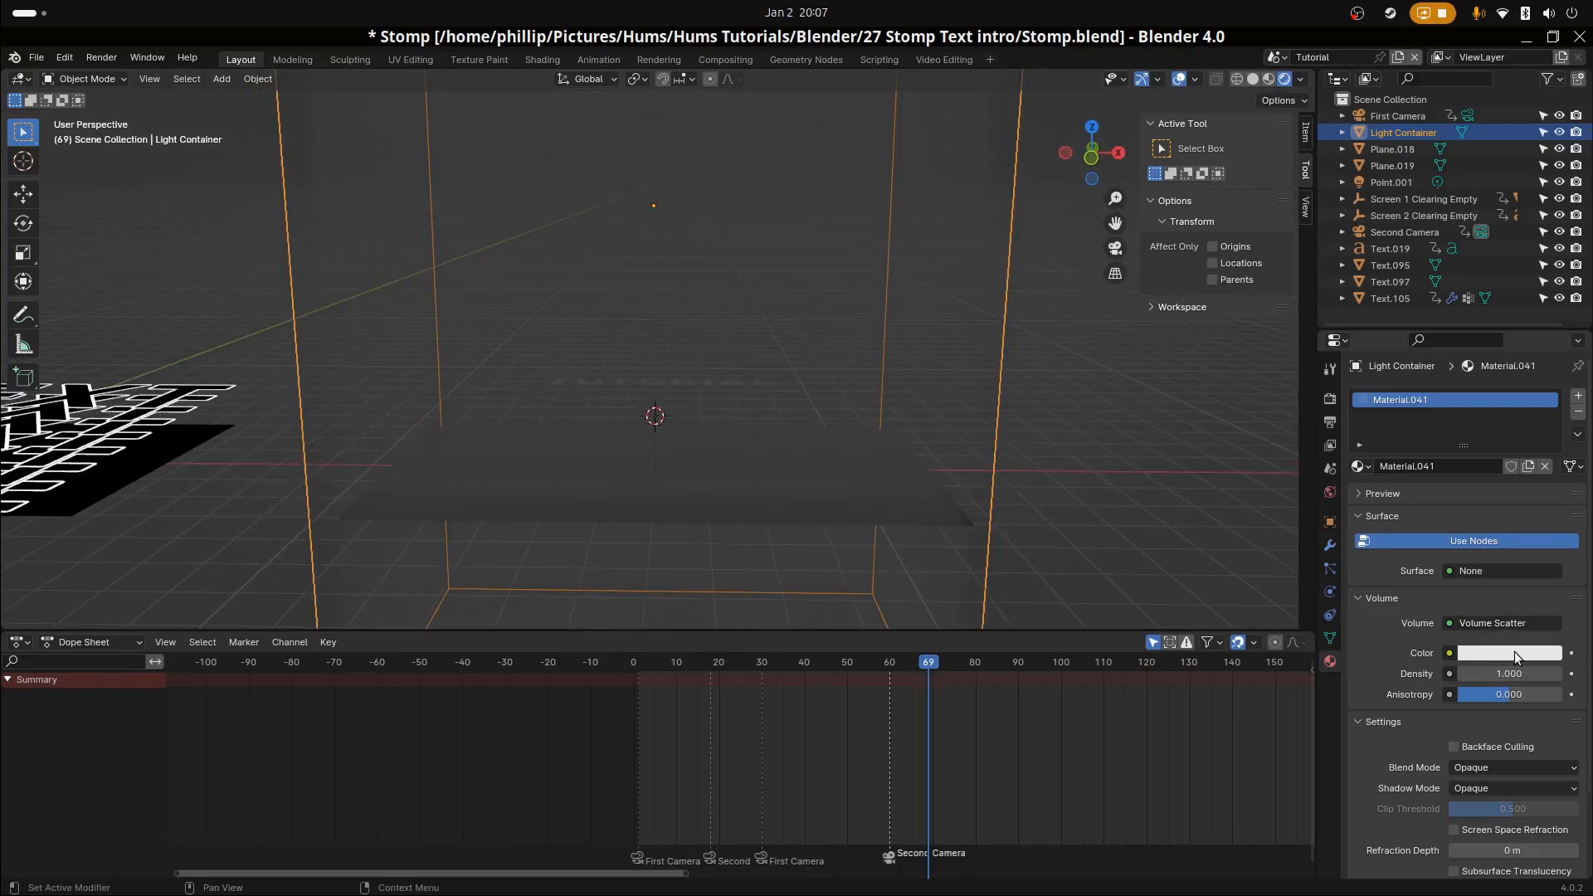
{"action": "left_click", "coordinate": [1506, 673]}
{"action": "type", "text": "0.01"}
{"action": "key", "text": "Return"}
Render frame 69 and examine how the point light glows through the volume behind the TUTORIAL text
{"action": "middle_click_drag", "start_coordinate": [535, 510], "coordinate": [664, 409]}
{"action": "middle_click_drag", "start_coordinate": [726, 469], "coordinate": [740, 531]}
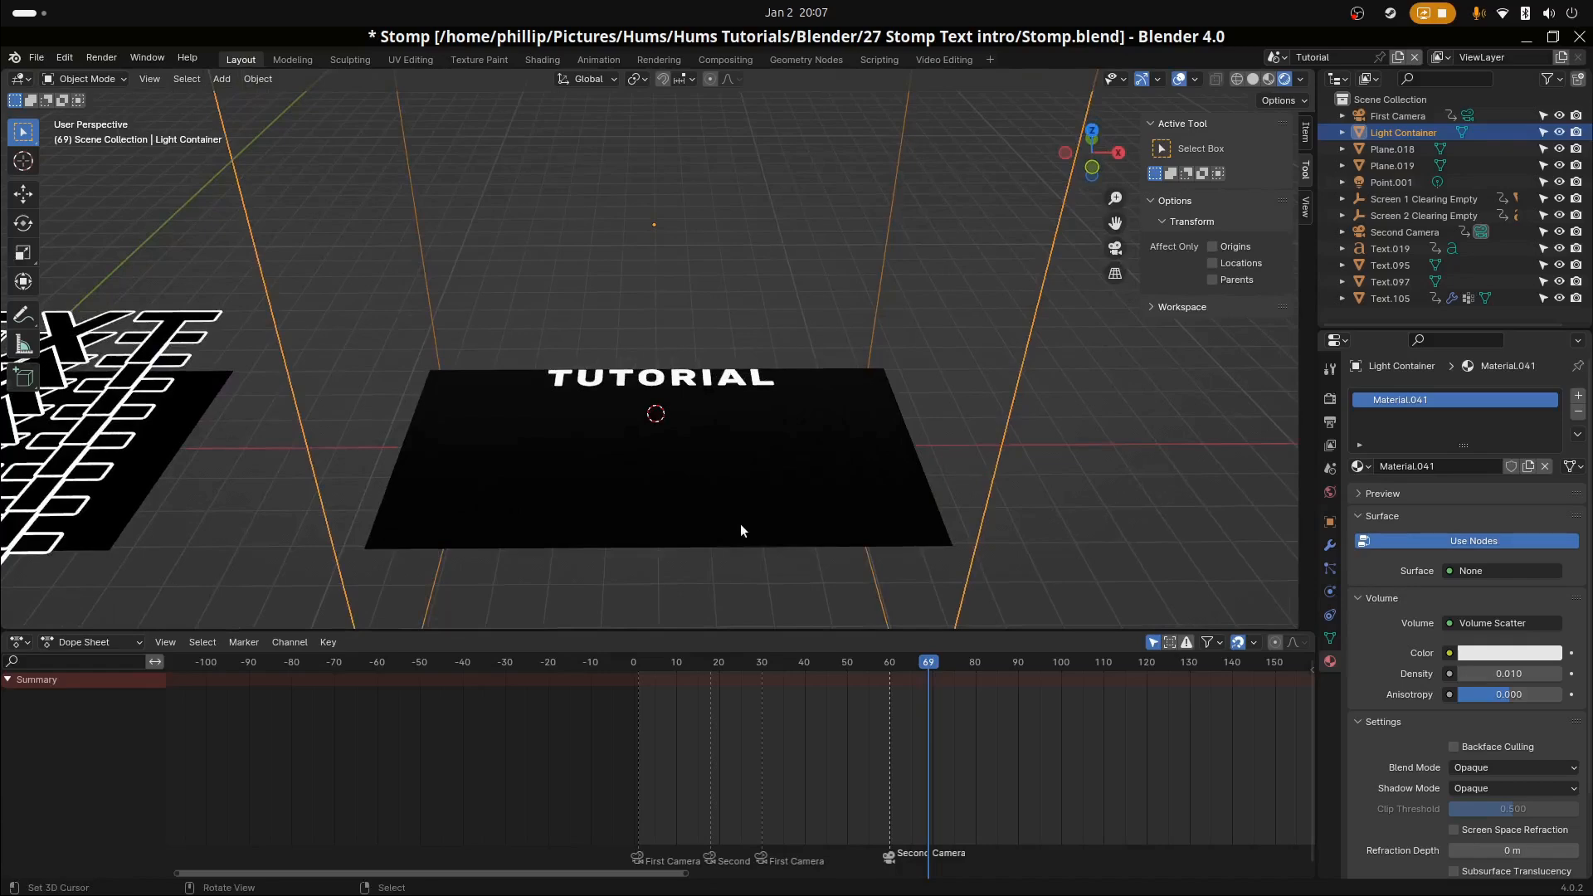
{"action": "key", "text": "F12"}
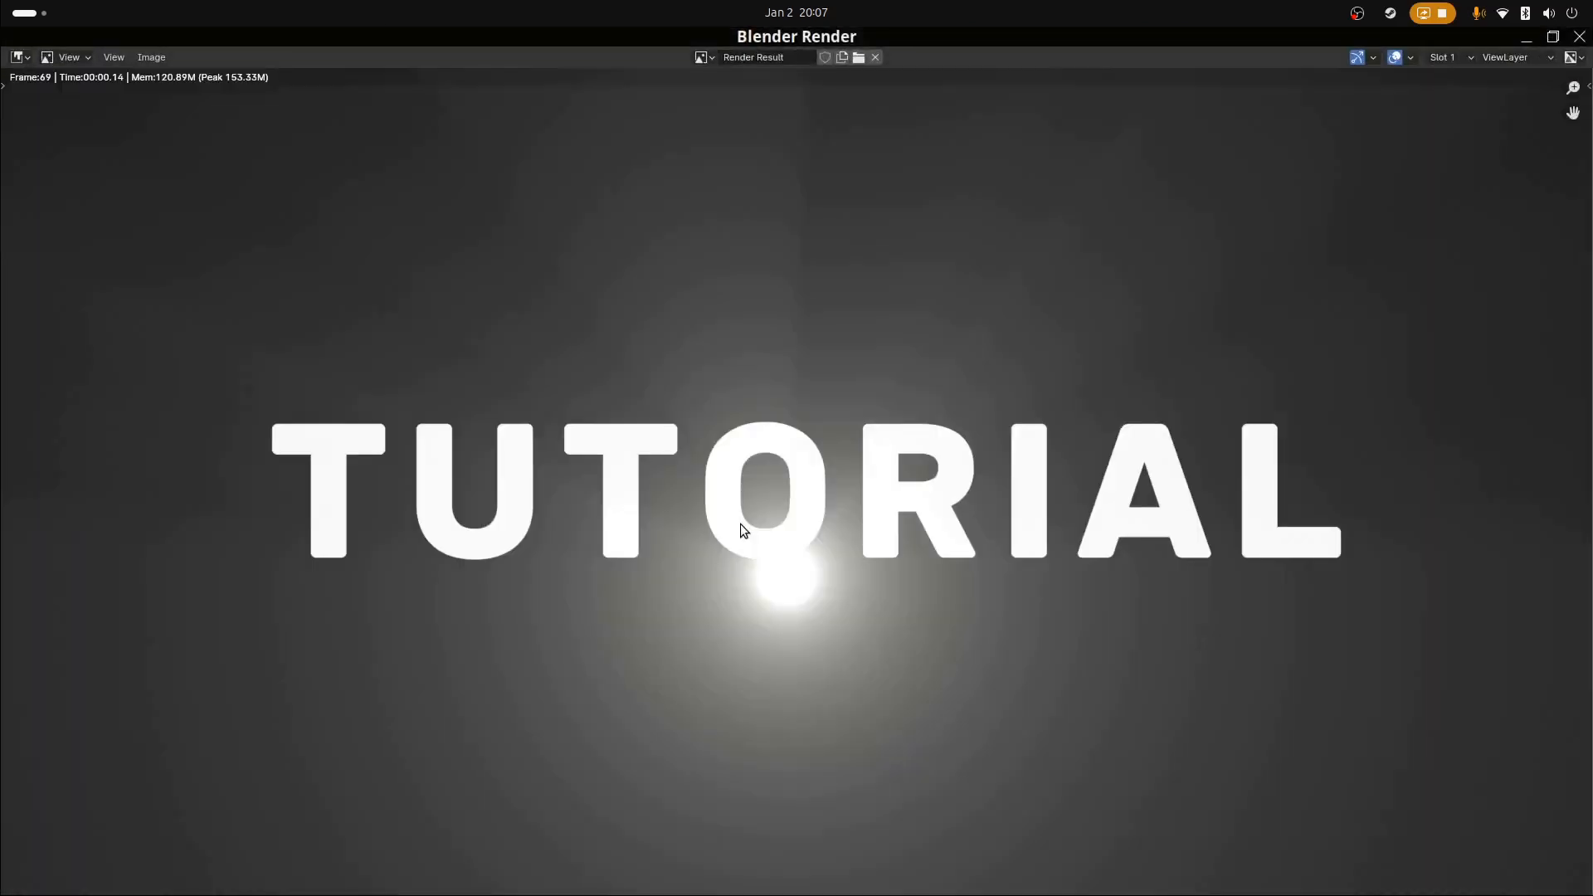
{"action": "scroll", "coordinate": [751, 535], "scroll_direction": "down", "scroll_amount": 1}
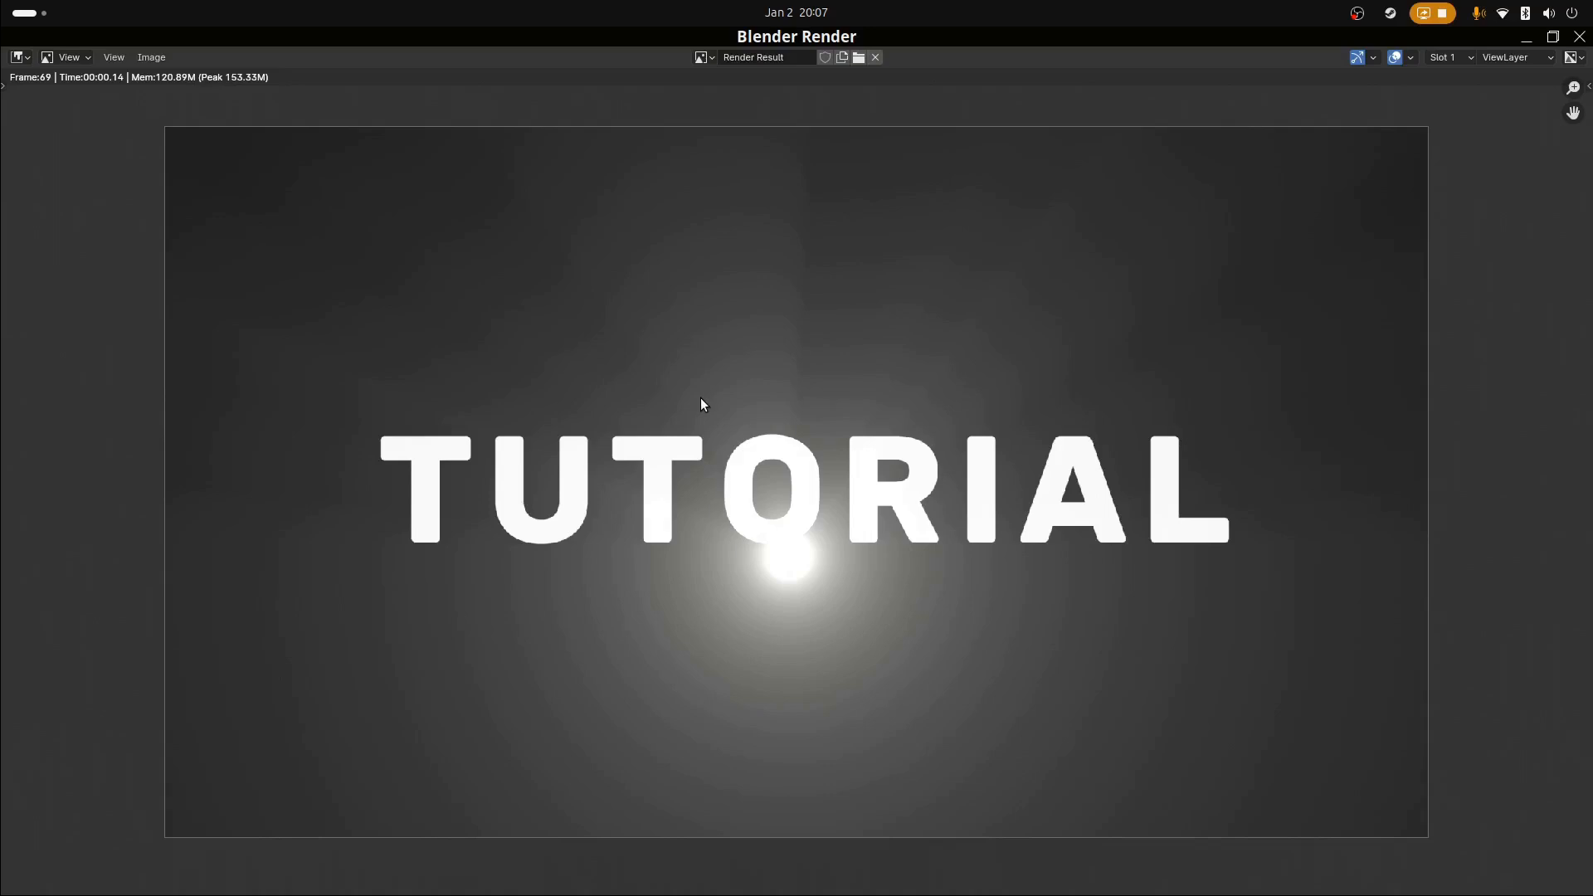
{"action": "key", "text": "Escape"}
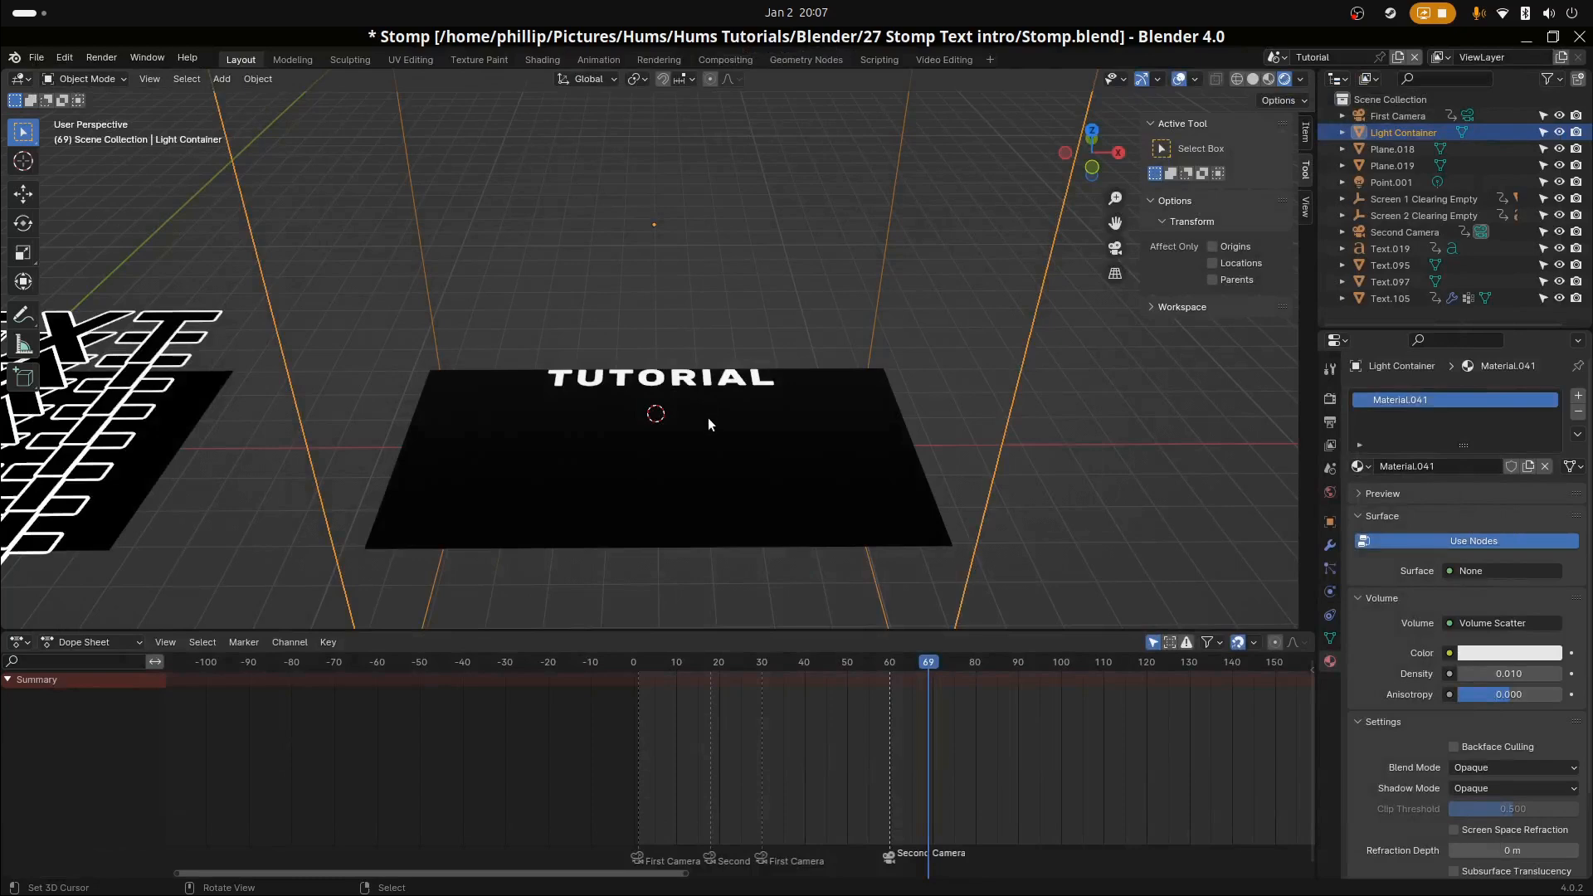
{"action": "middle_click_drag", "start_coordinate": [715, 427], "coordinate": [710, 400]}
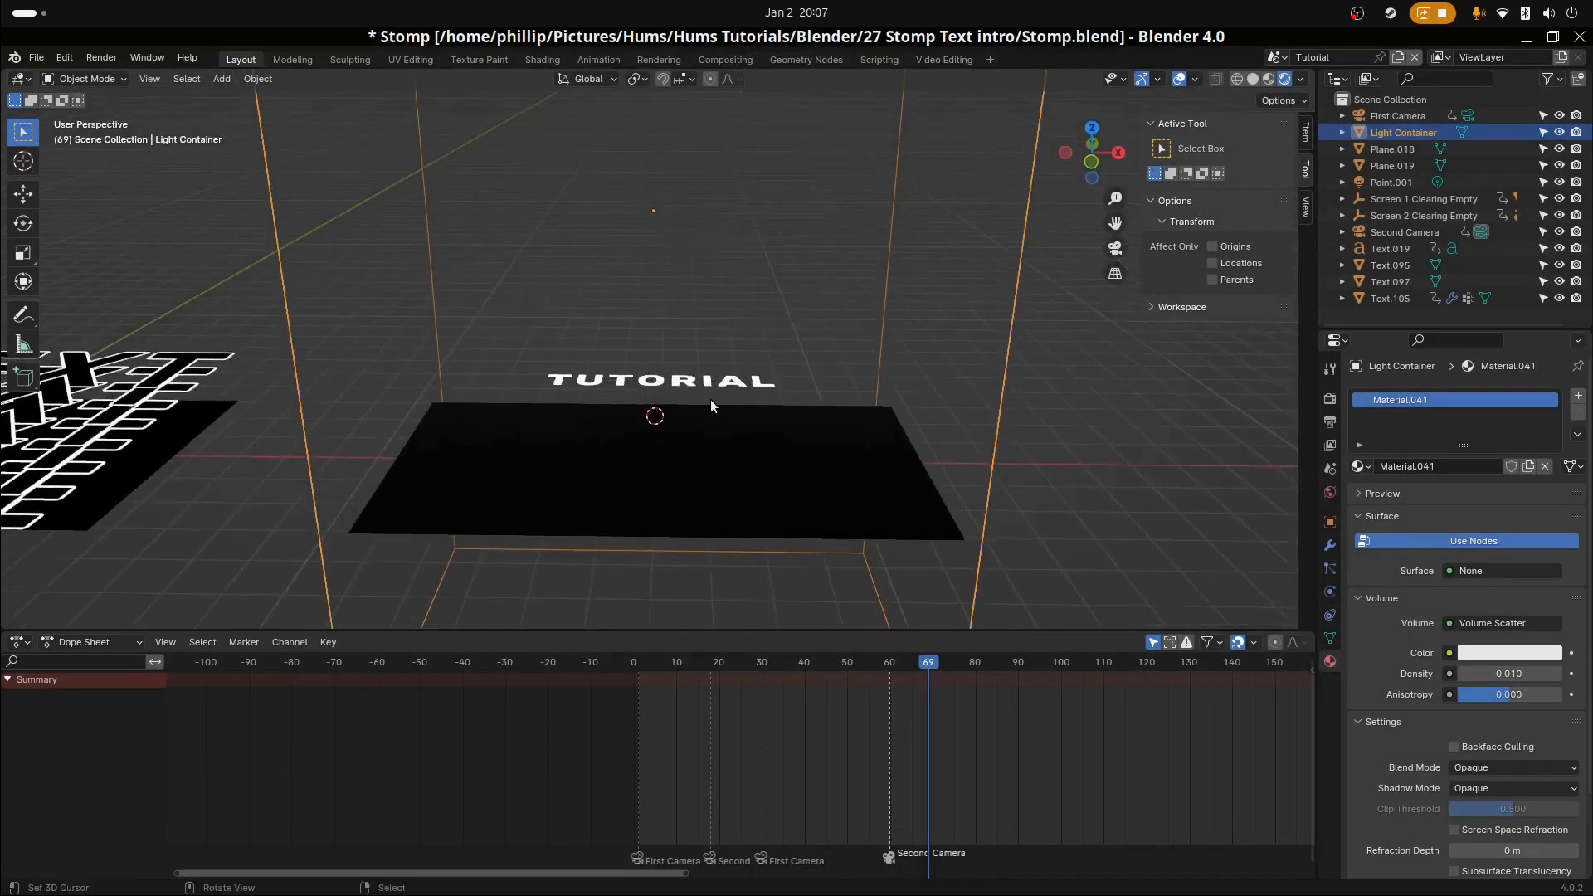
{"action": "left_click", "coordinate": [750, 472]}
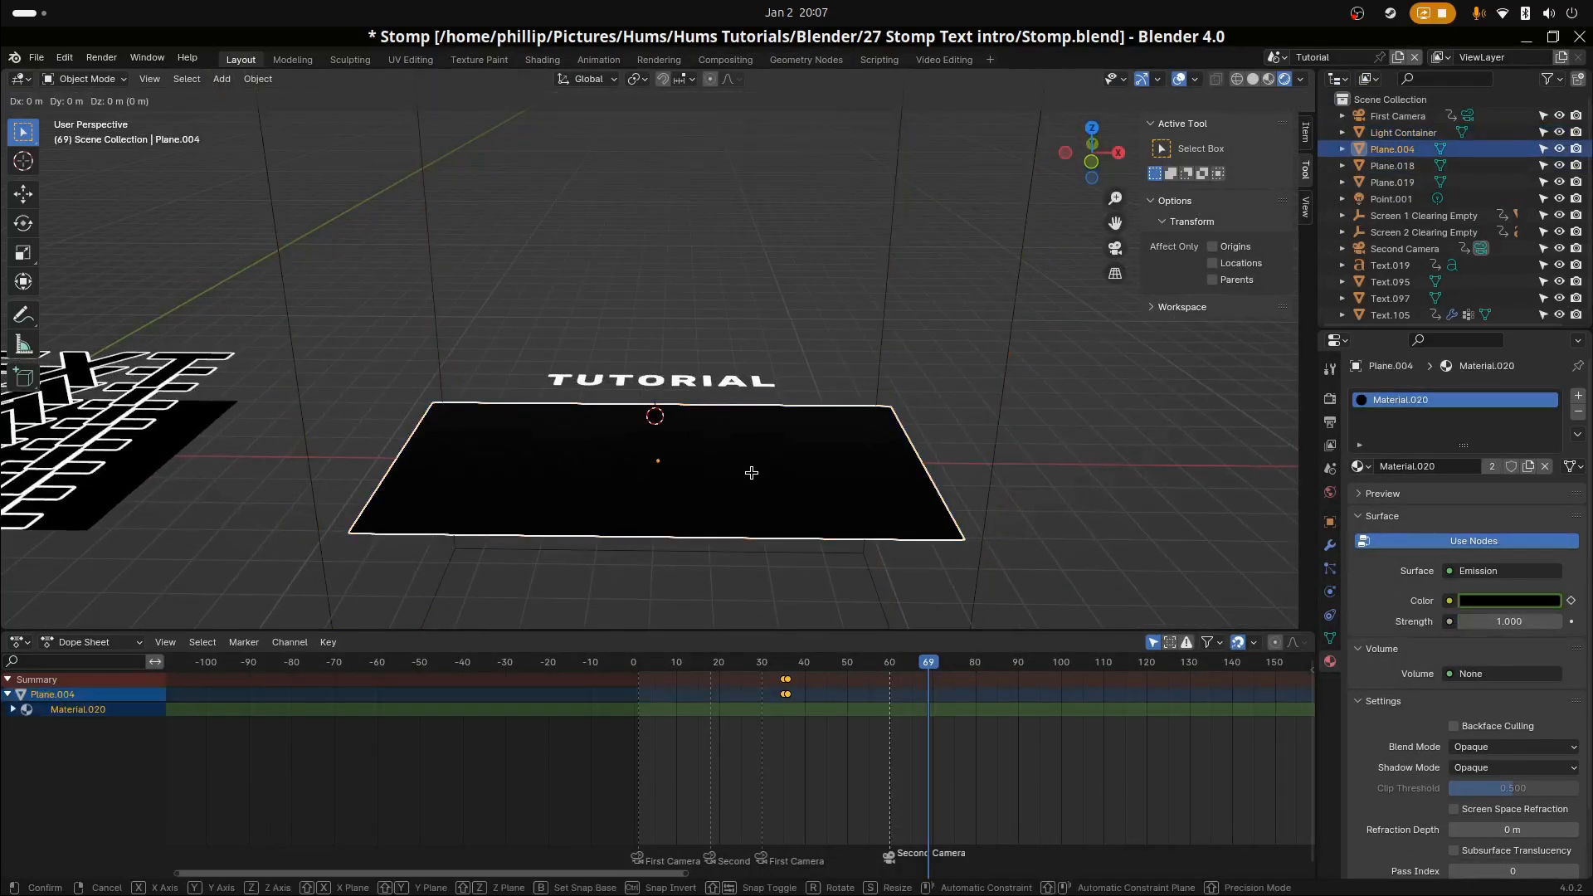
{"action": "right_click", "coordinate": [748, 462]}
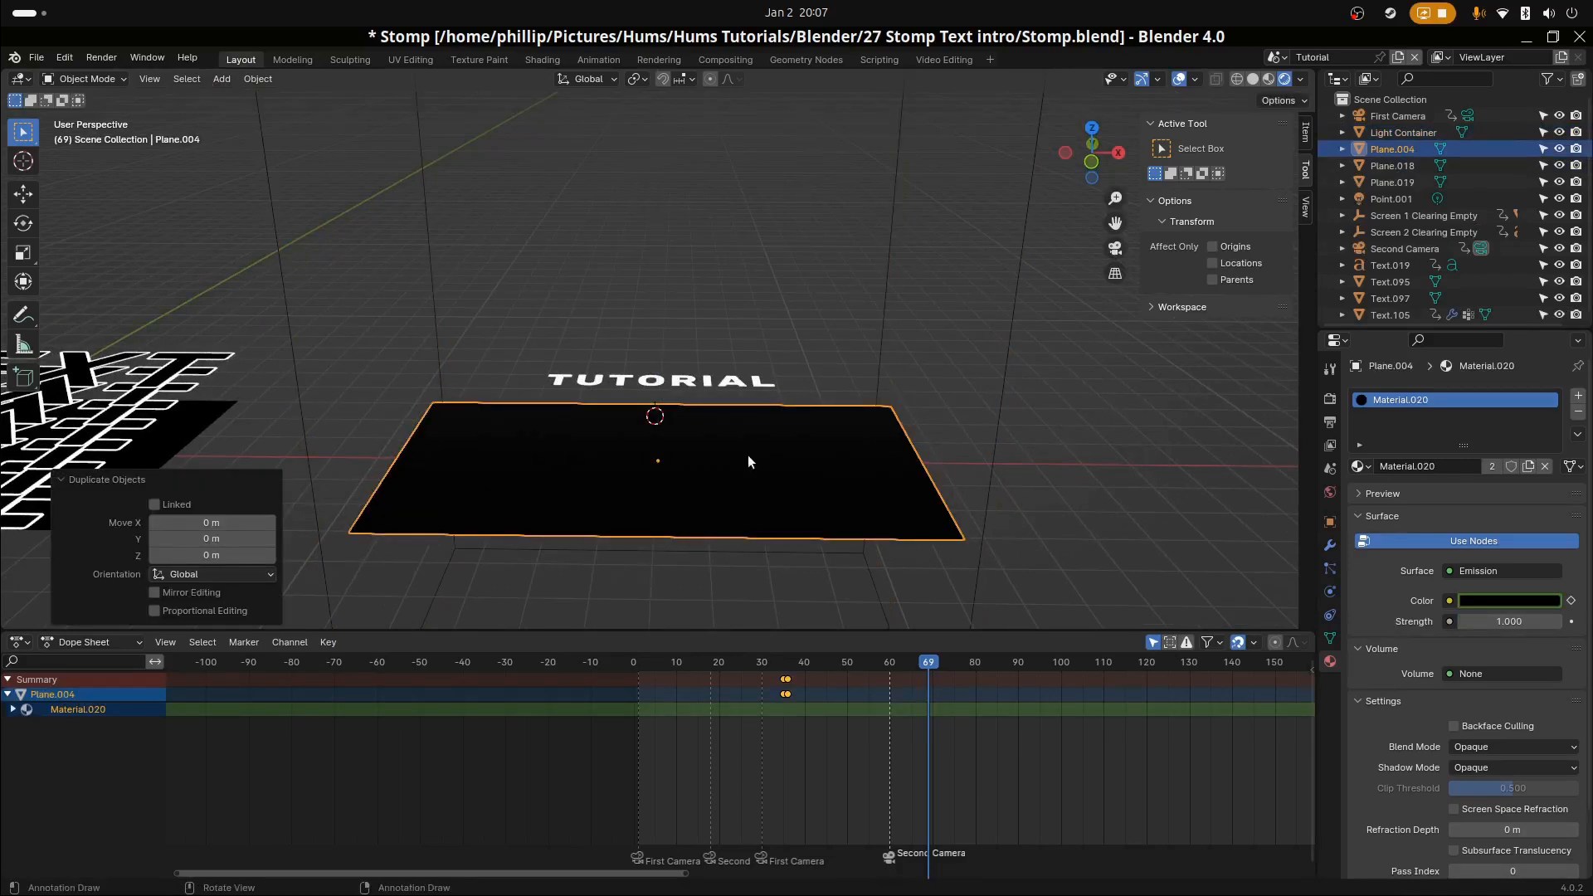
{"action": "key", "text": "Delete"}
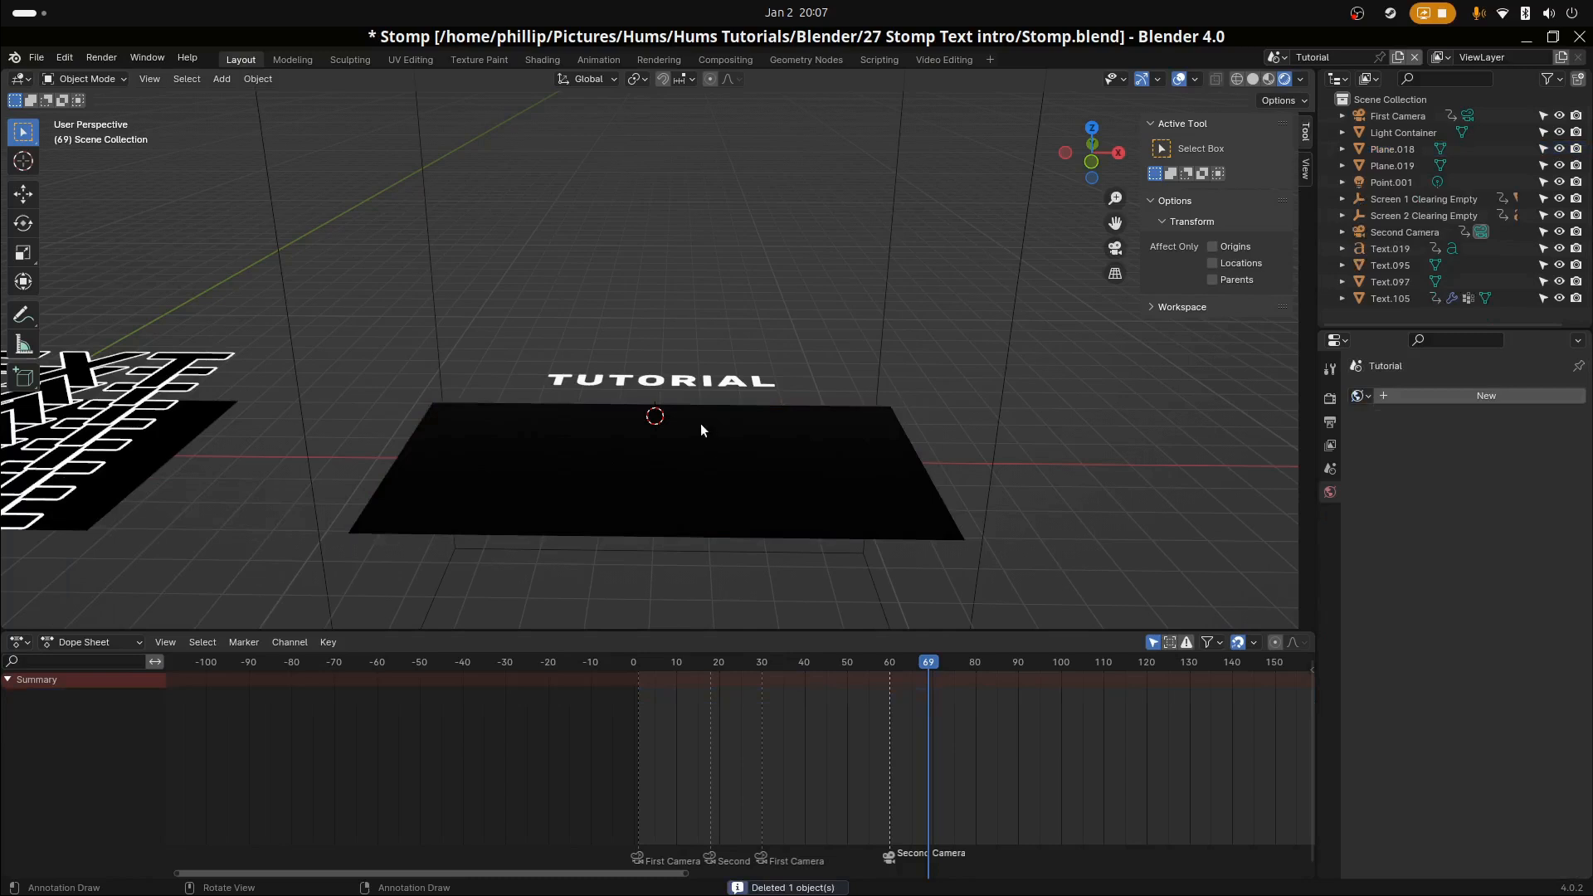
Add a plane at the 3D cursor beneath the TUTORIAL text and scale it by about 4.99 along X and 3.5 along Y
{"action": "key", "text": "shift+a"}
{"action": "mouse_move", "coordinate": [705, 442]}
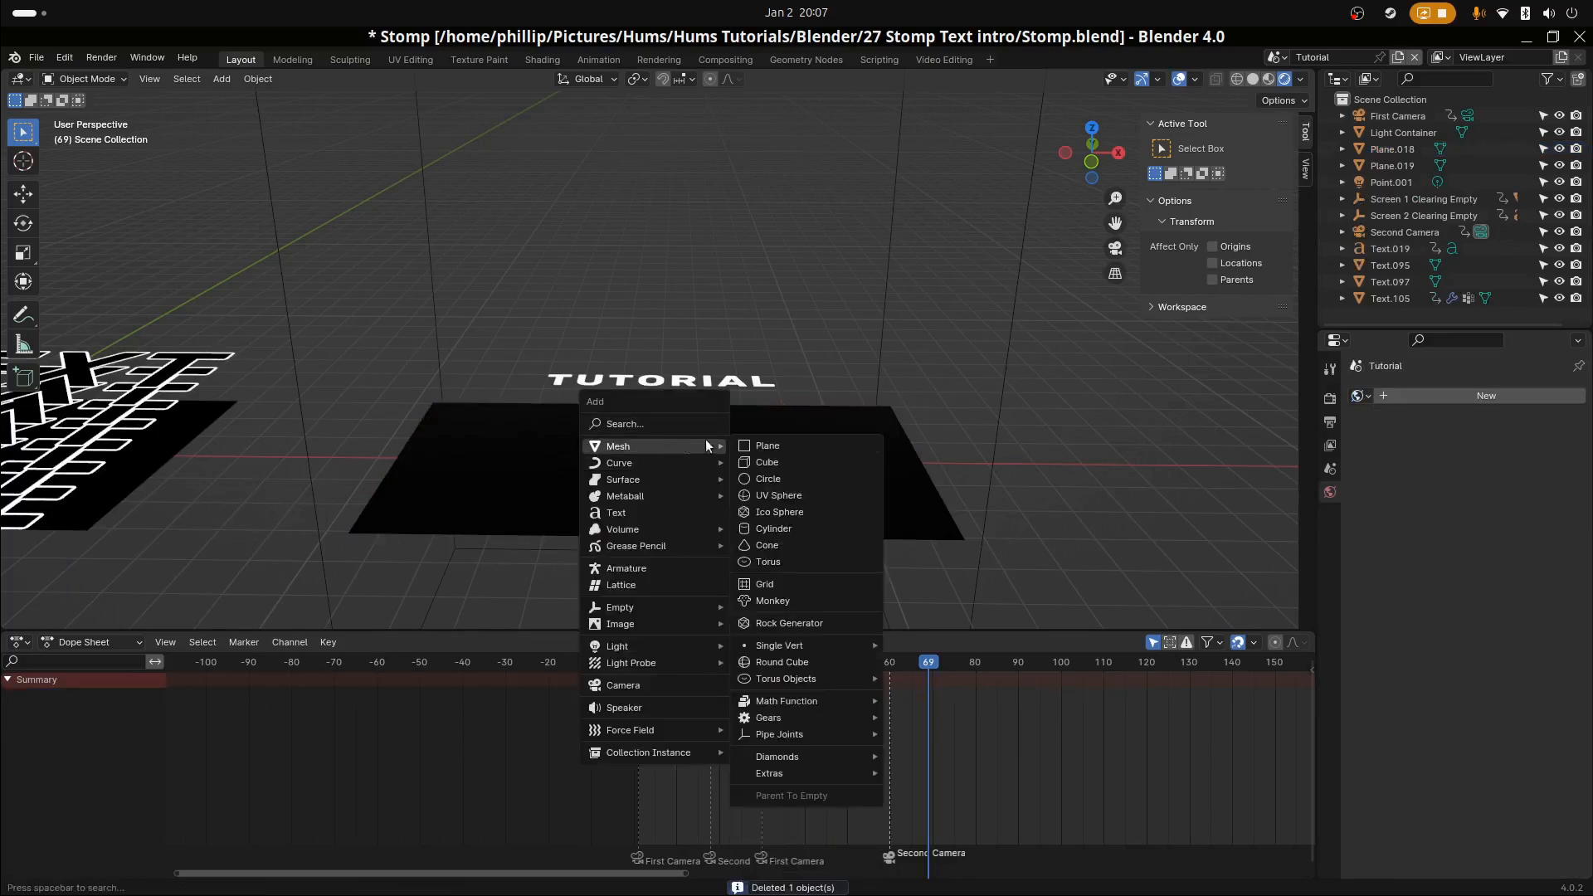
{"action": "left_click", "coordinate": [780, 445]}
{"action": "key", "text": "s"}
{"action": "key", "text": "x"}
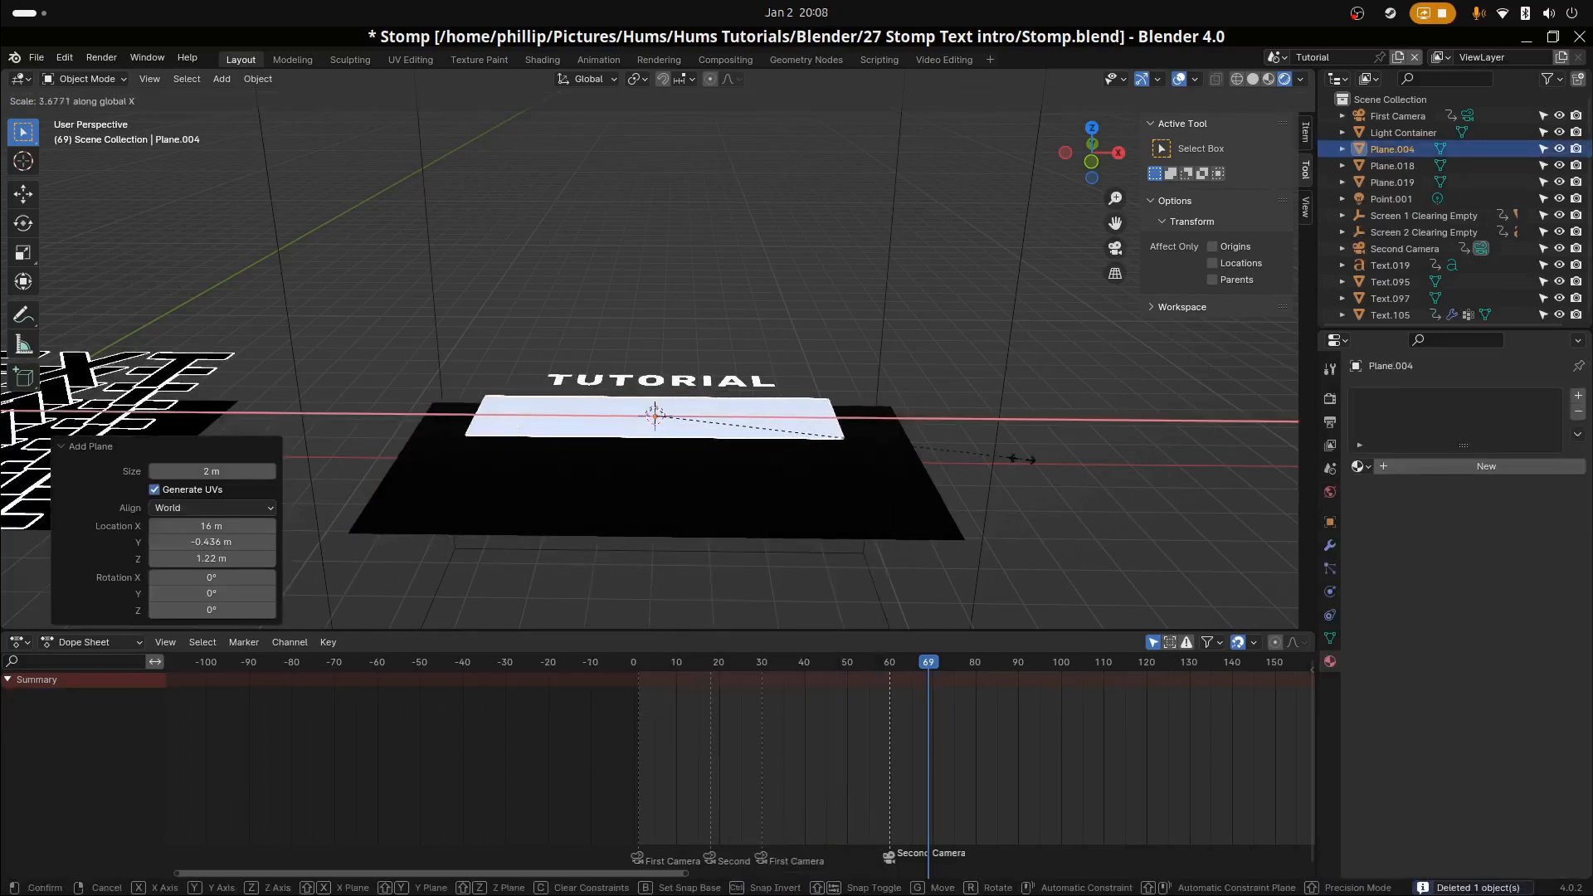
{"action": "left_click", "coordinate": [695, 473]}
{"action": "key", "text": "s"}
{"action": "key", "text": "y"}
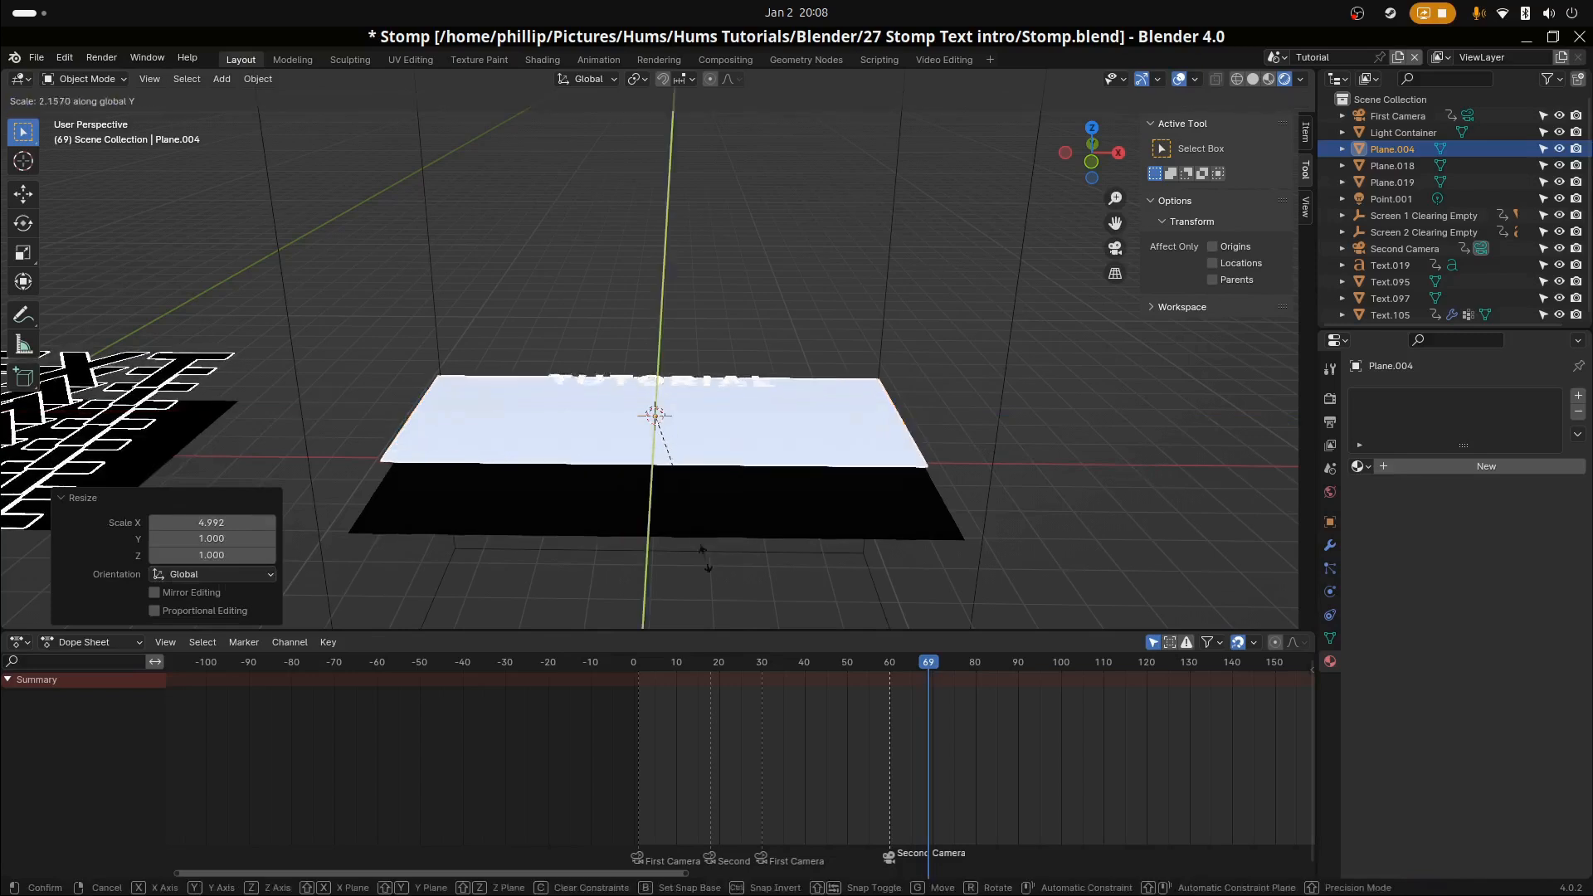
{"action": "left_click", "coordinate": [685, 97]}
Give the new plane a material with an Emission surface shader and set its colour to black
{"action": "middle_click_drag", "start_coordinate": [808, 461], "coordinate": [715, 450]}
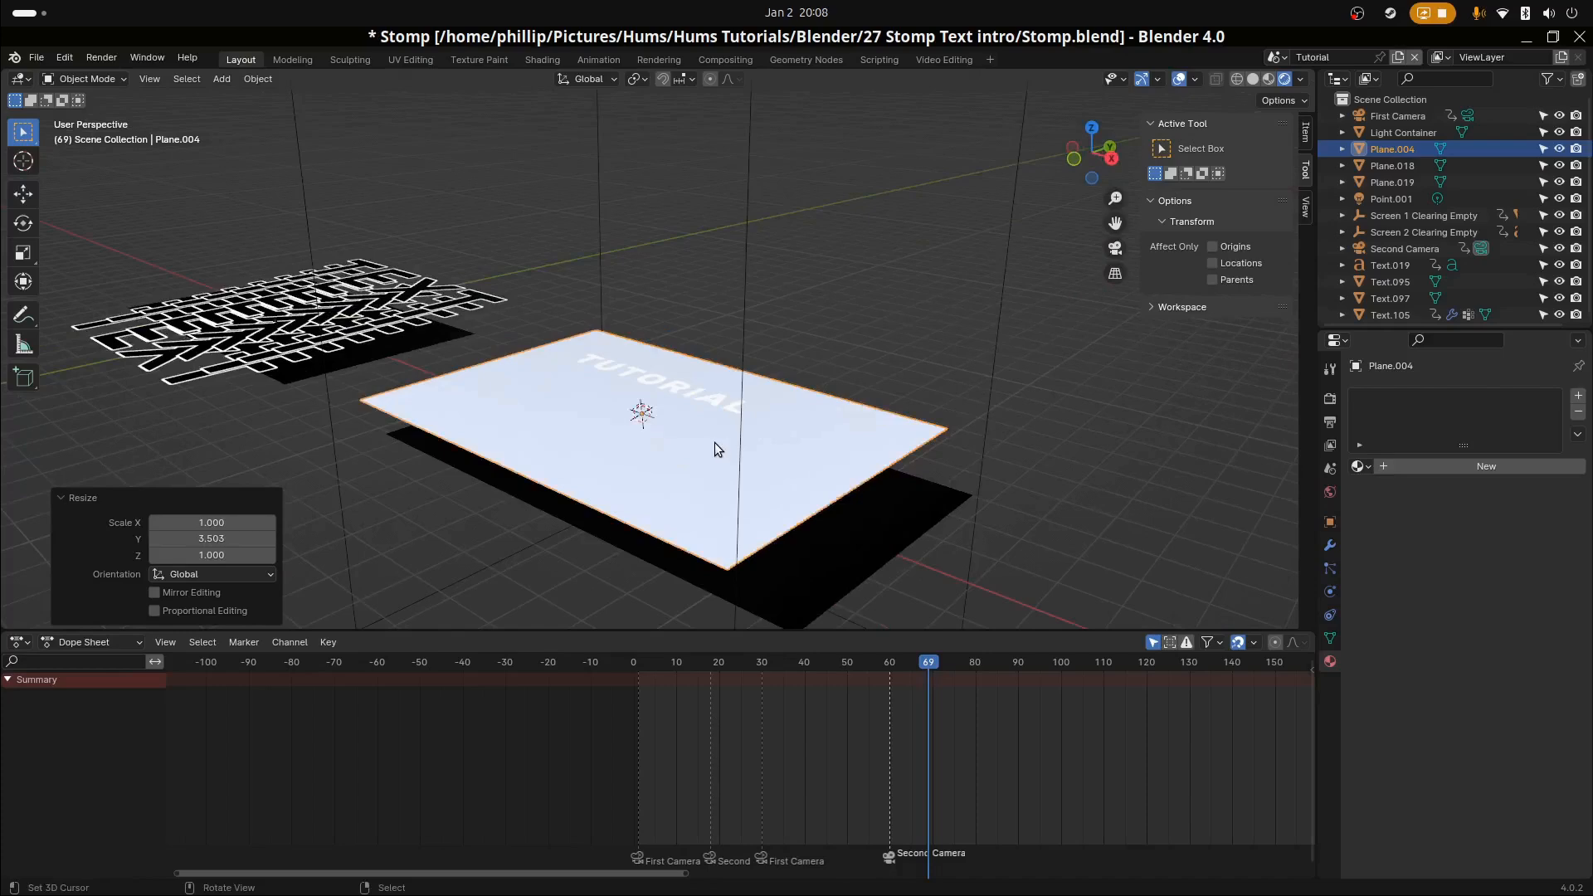
{"action": "key", "text": "KP_0"}
{"action": "left_click", "coordinate": [1436, 466]}
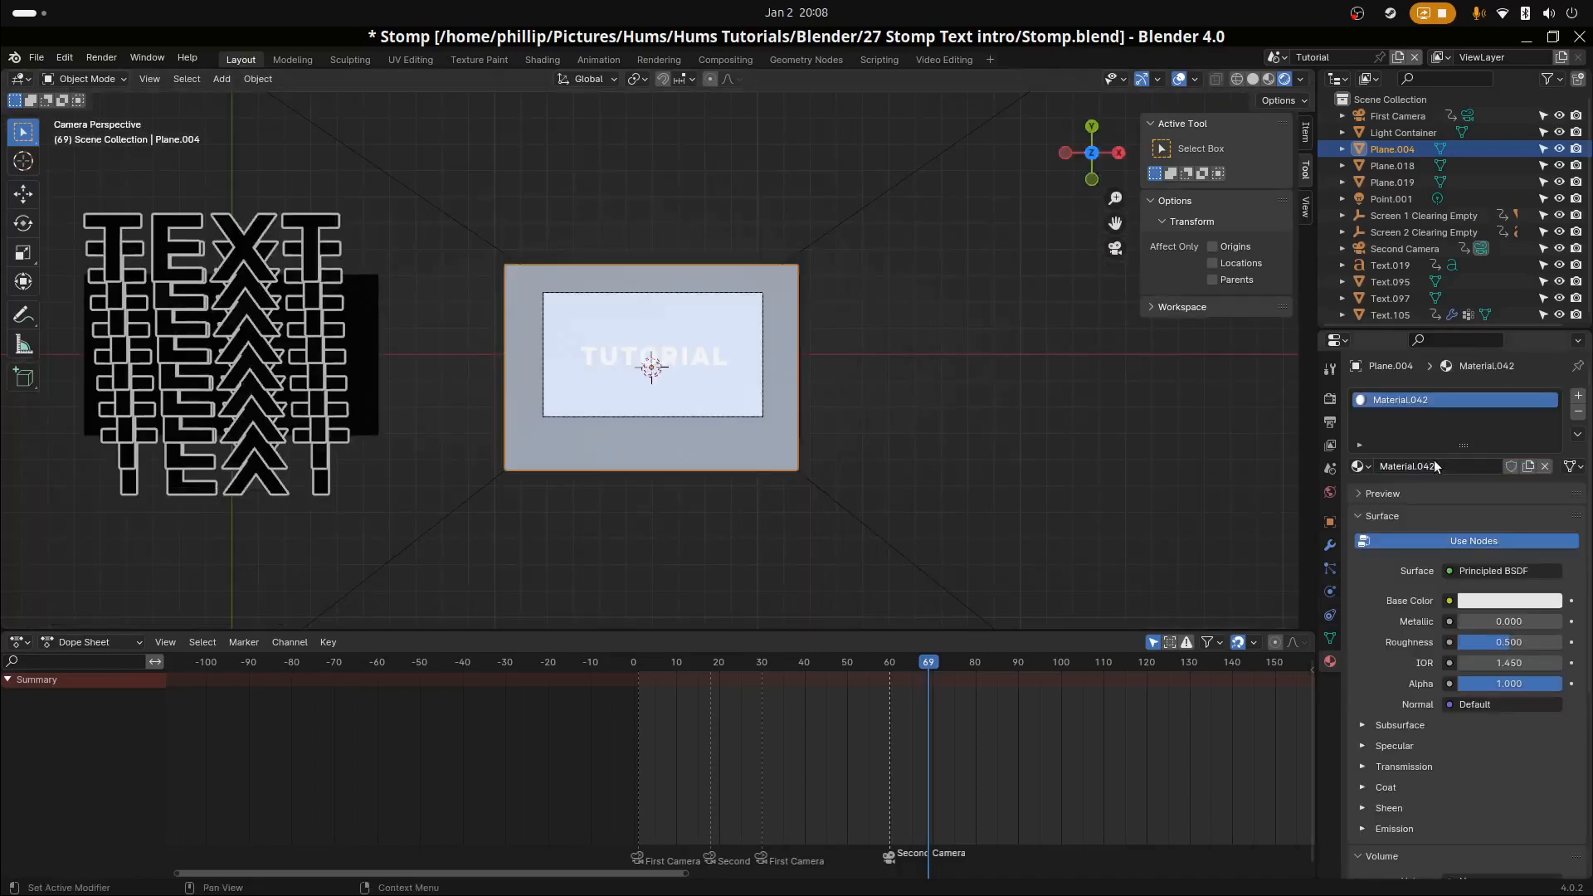
{"action": "left_click", "coordinate": [1471, 570]}
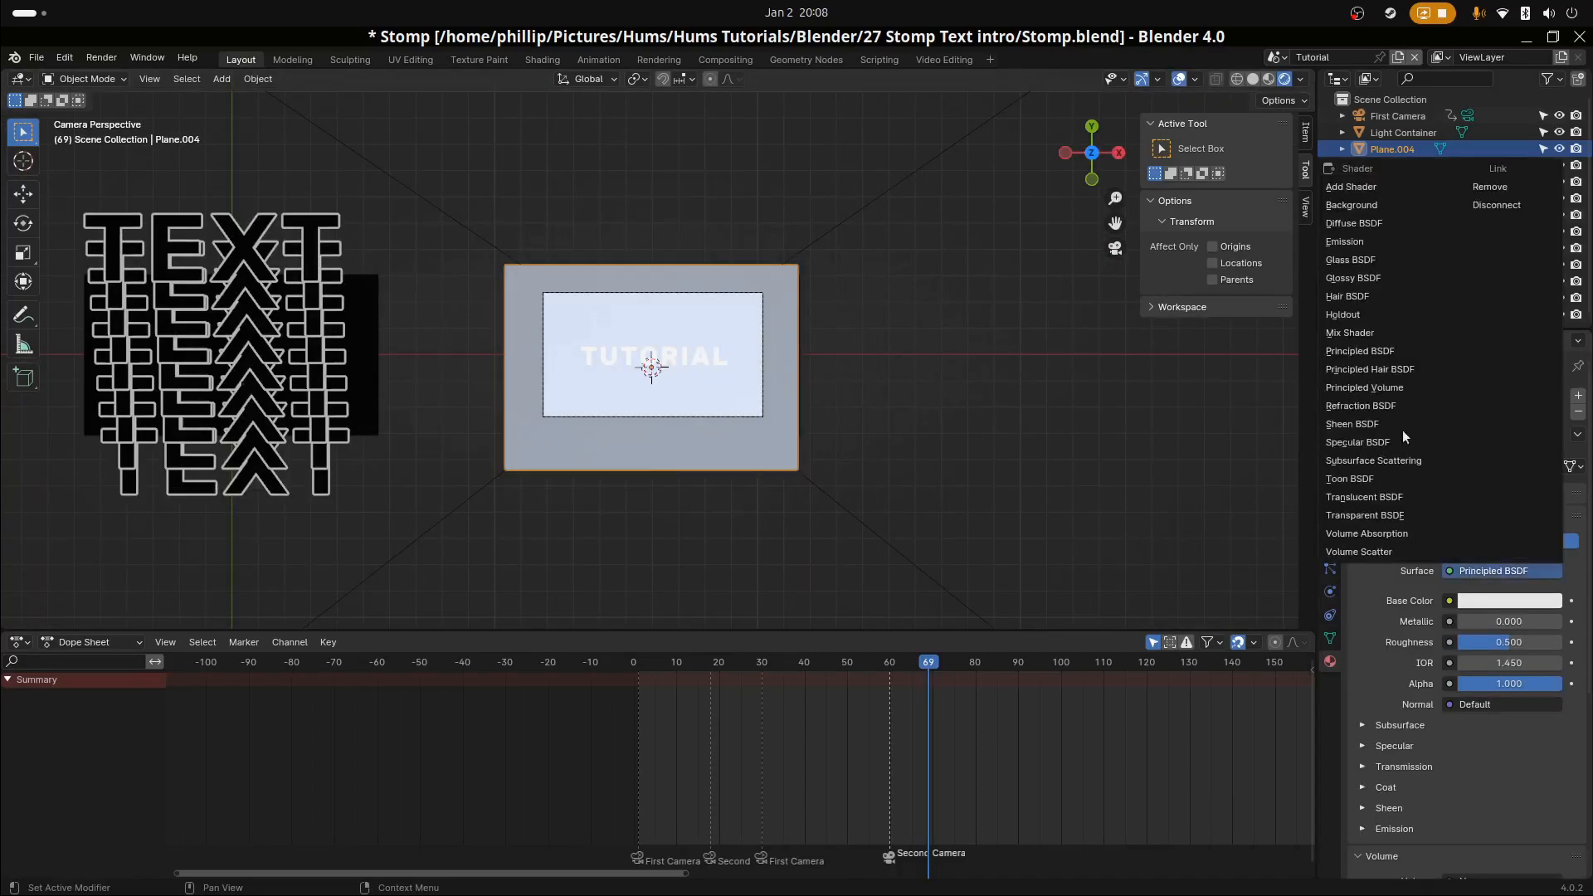
{"action": "left_click", "coordinate": [1367, 242]}
{"action": "left_click", "coordinate": [1532, 601]}
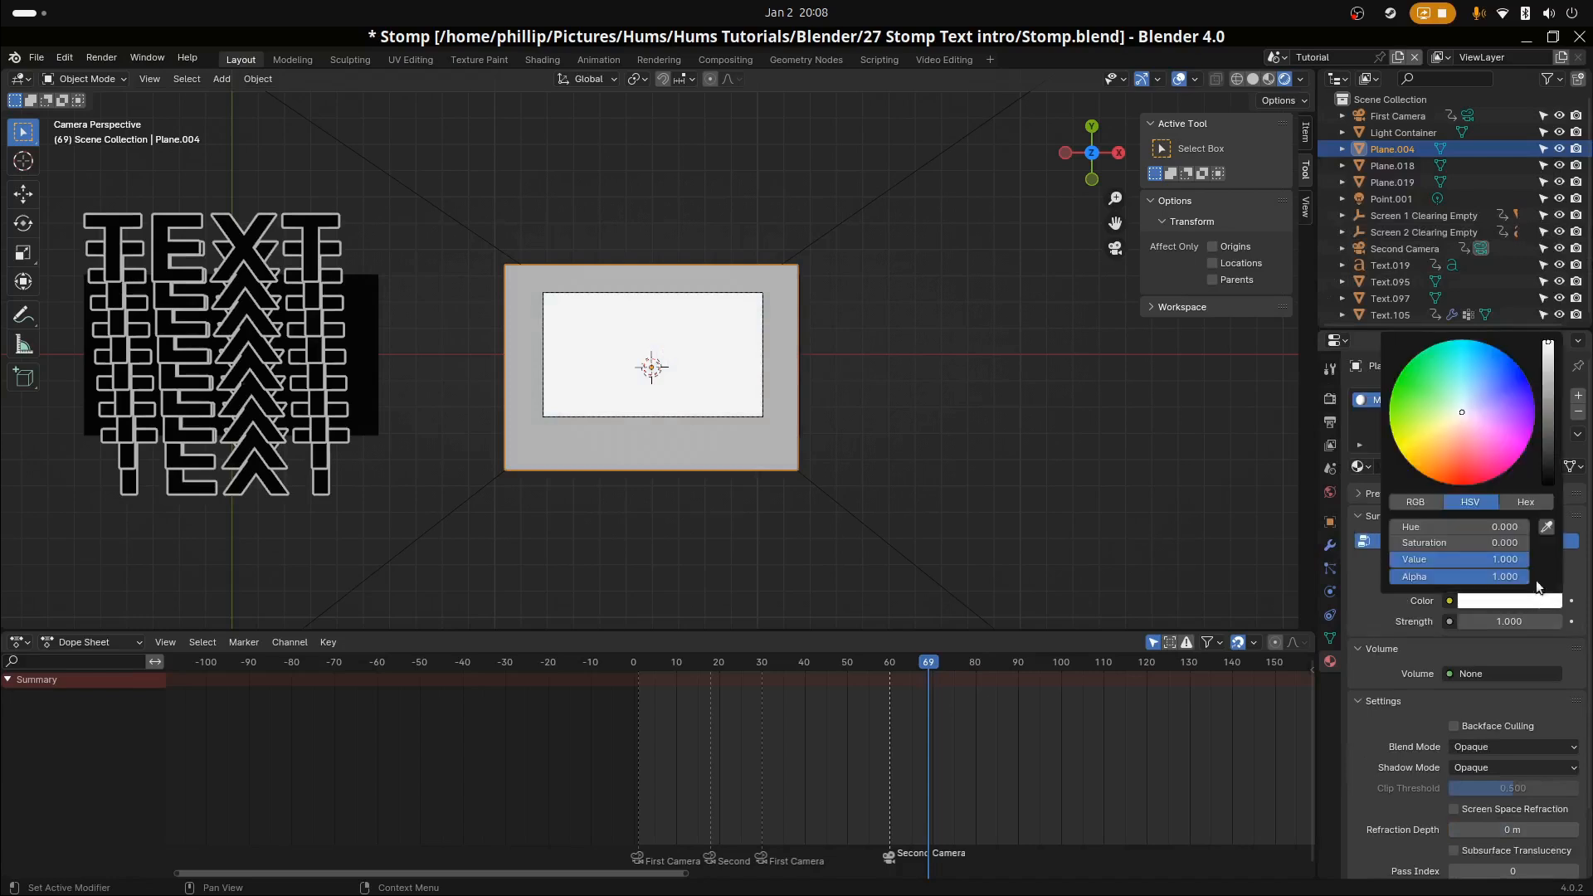
{"action": "left_click_drag", "start_coordinate": [1548, 460], "coordinate": [1548, 498]}
Add a cube at the 3D cursor and scale it to about 0.136 along X and 0.119 along Y, forming an upright bar
{"action": "scroll", "coordinate": [669, 411], "scroll_direction": "up", "scroll_amount": 4}
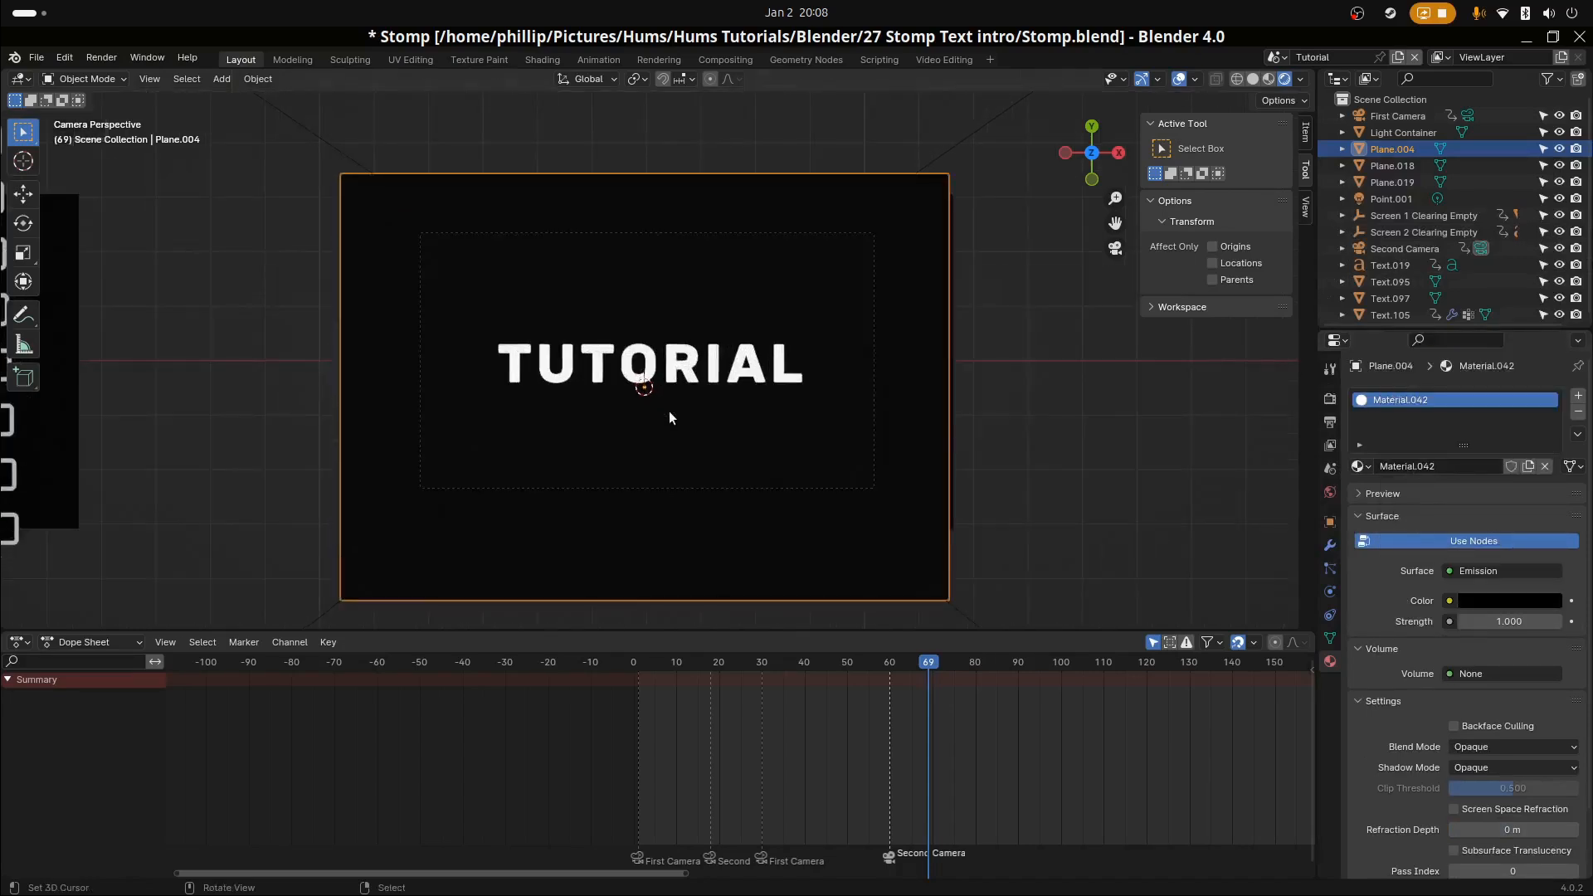
{"action": "middle_click_drag", "start_coordinate": [669, 411], "coordinate": [833, 257]}
{"action": "key", "text": "KP_0"}
{"action": "key", "text": "shift+a"}
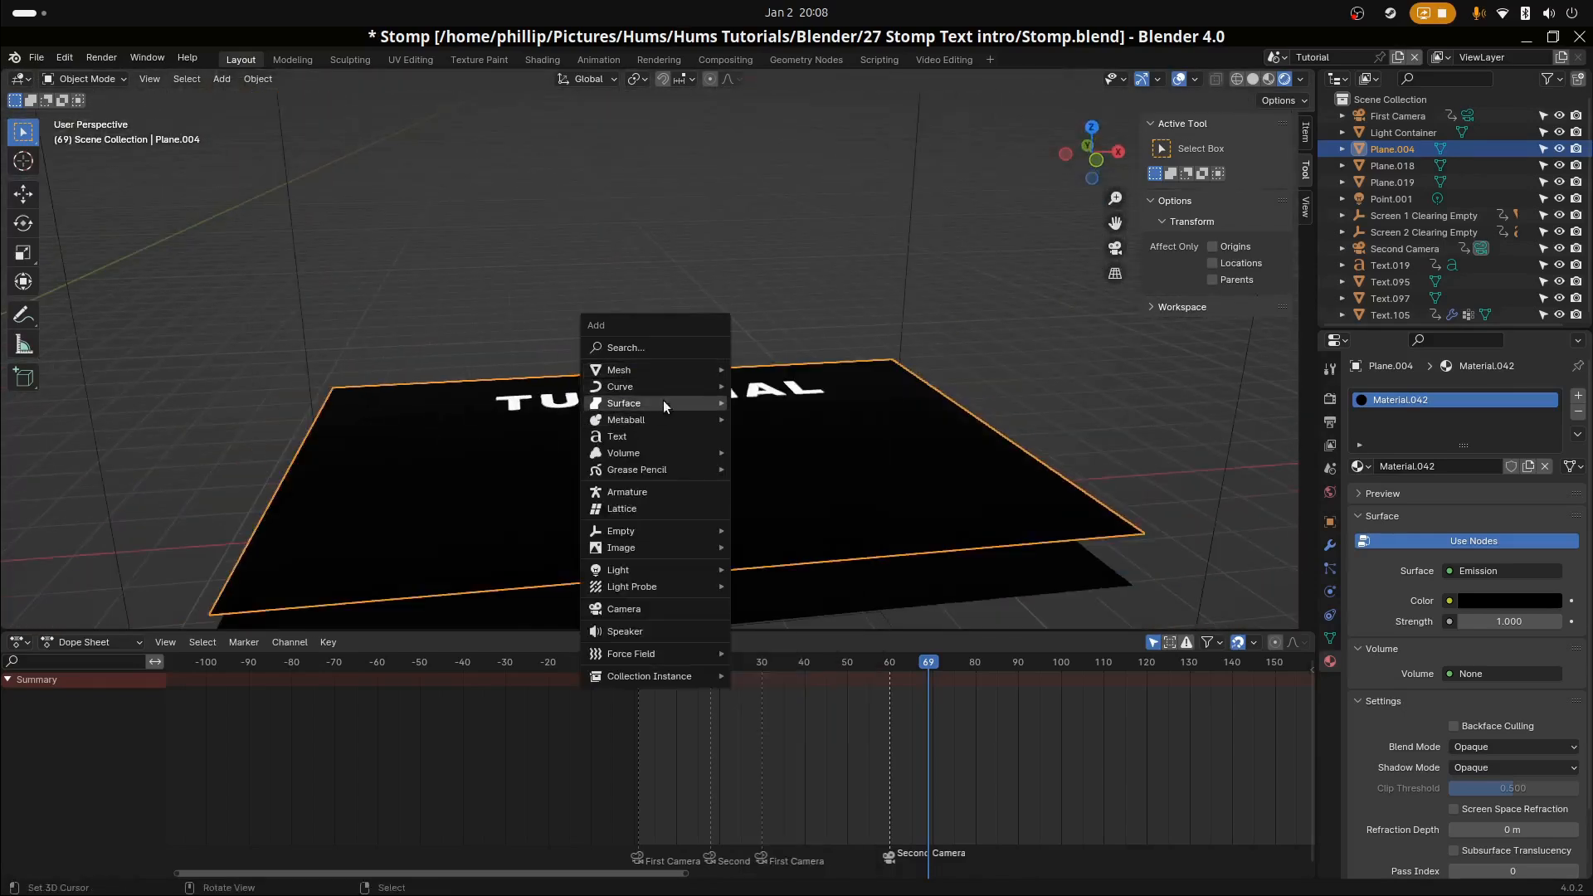
{"action": "mouse_move", "coordinate": [659, 370]}
{"action": "left_click", "coordinate": [829, 387]}
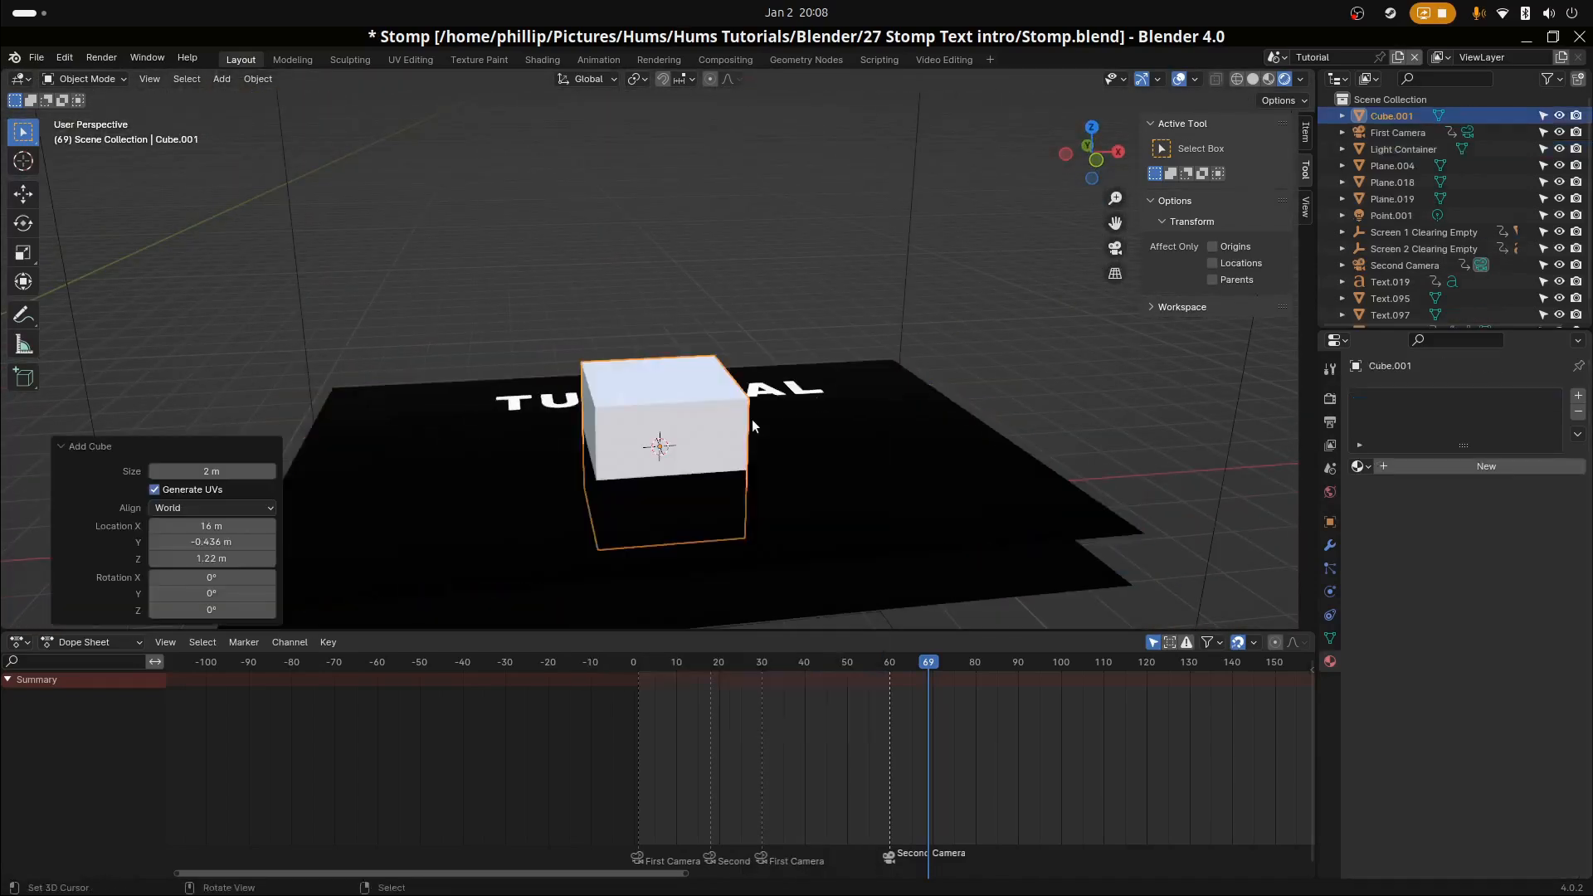
{"action": "key", "text": "s"}
{"action": "key", "text": "x"}
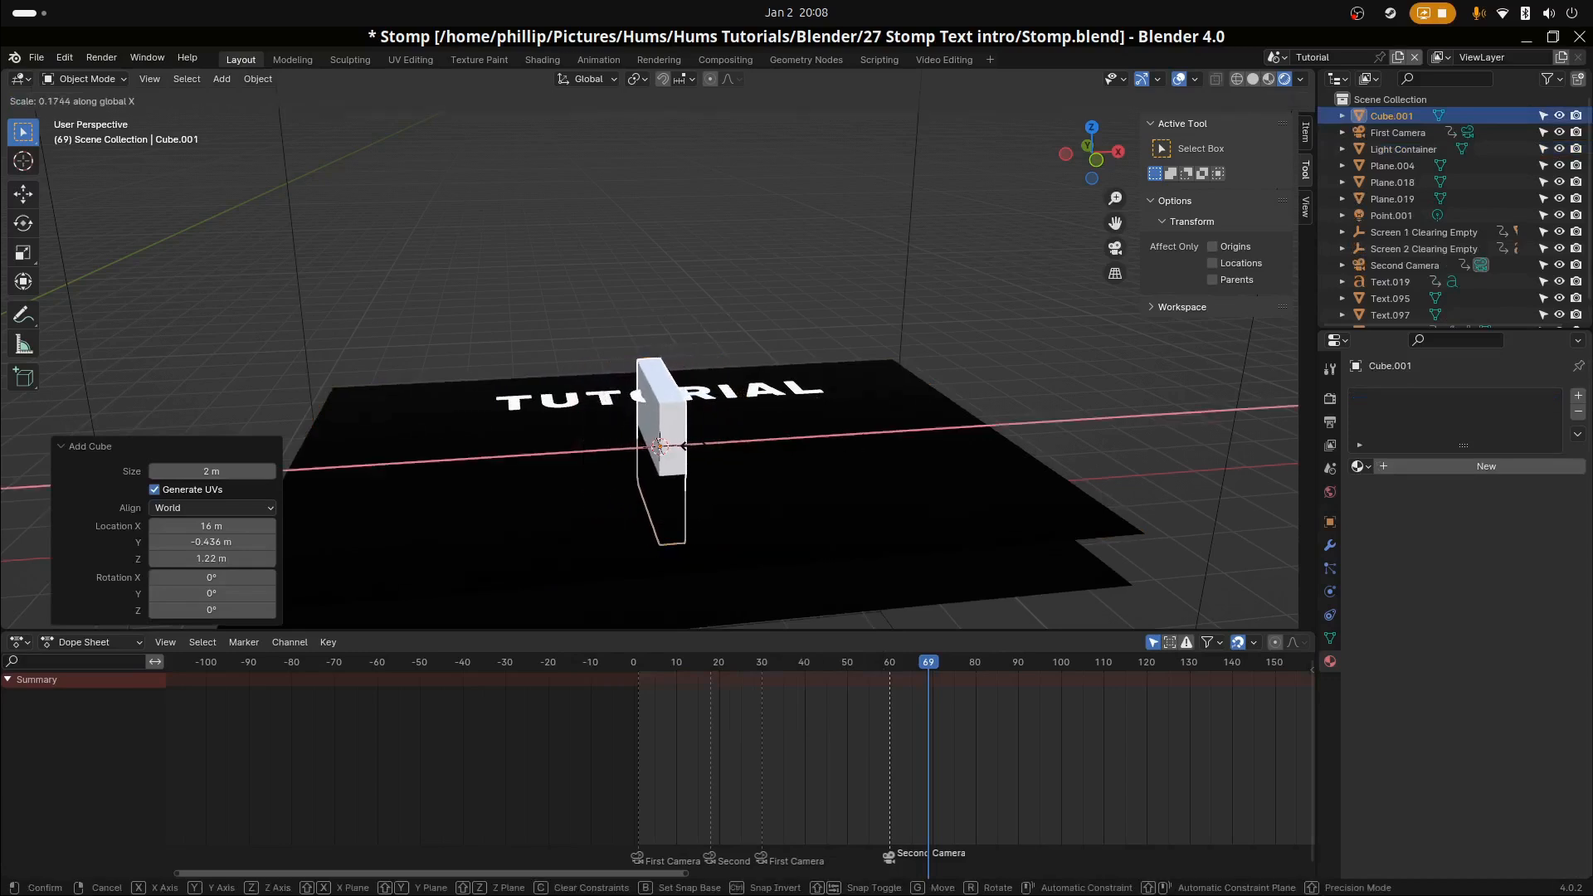
{"action": "left_click", "coordinate": [682, 446]}
{"action": "key", "text": "s"}
{"action": "key", "text": "y"}
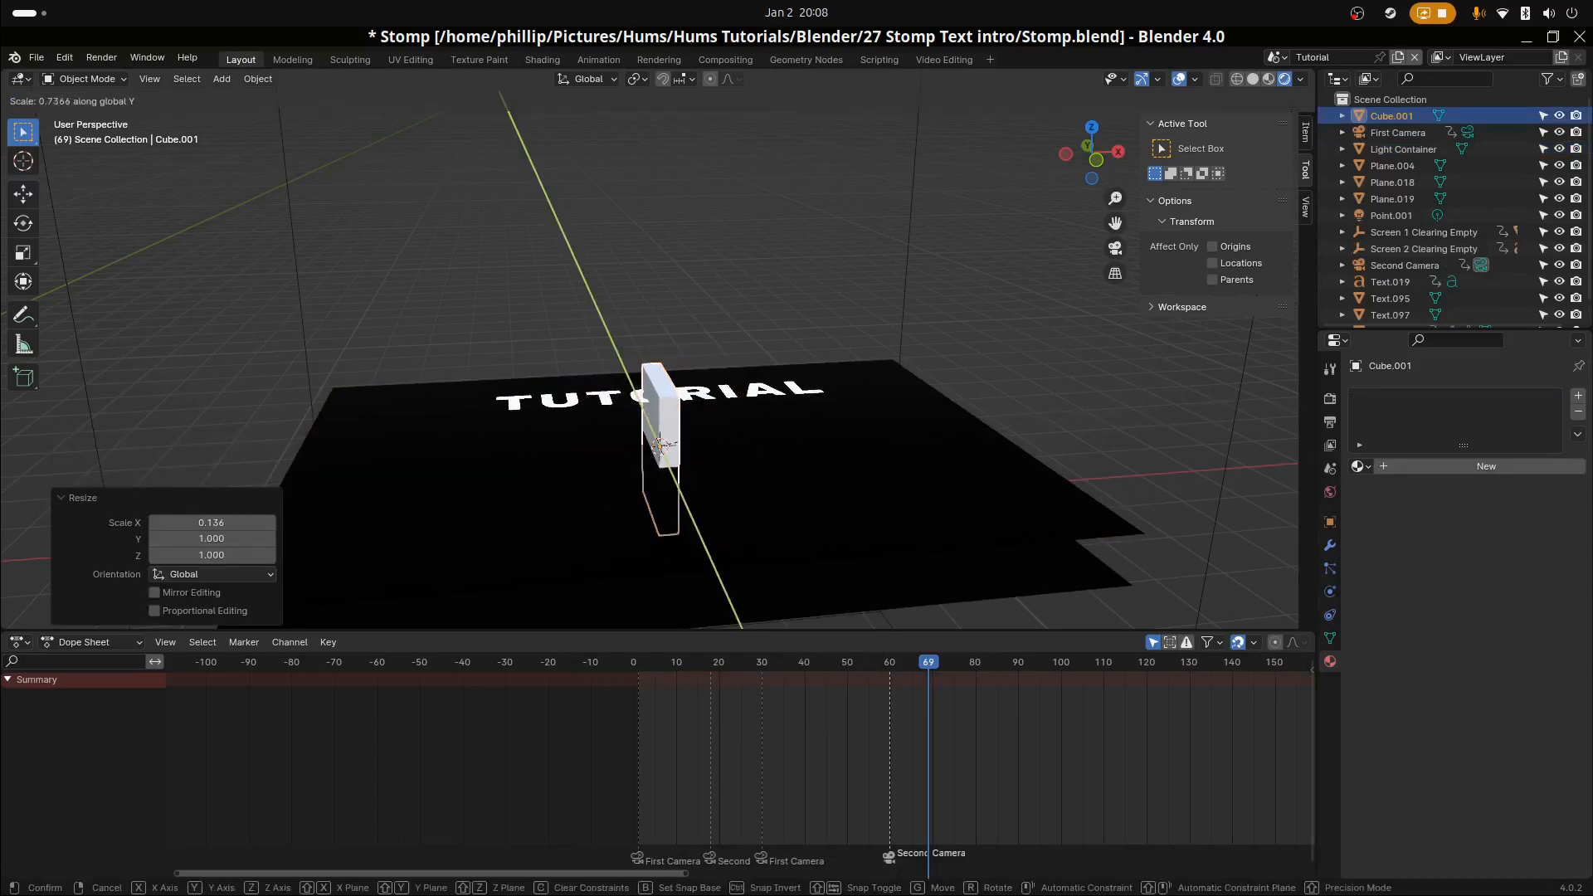
{"action": "left_click", "coordinate": [670, 435]}
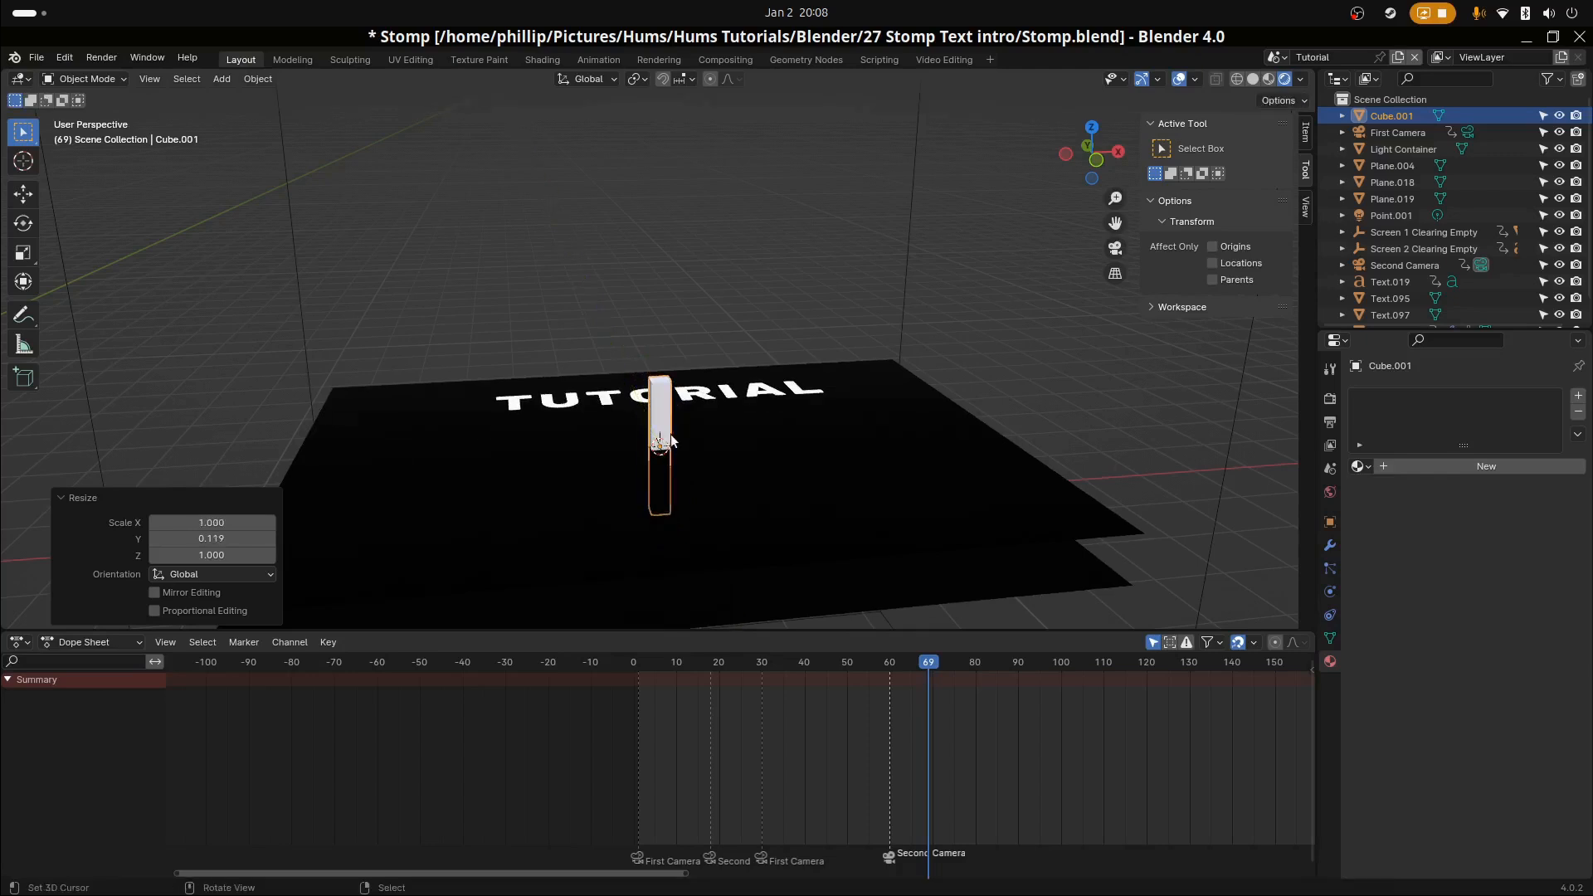
Slim the upright bar further by scaling about 0.41 along X and 0.41 along Y, plus about 0.79 uniformly
{"action": "key", "text": "s"}
{"action": "key", "text": "x"}
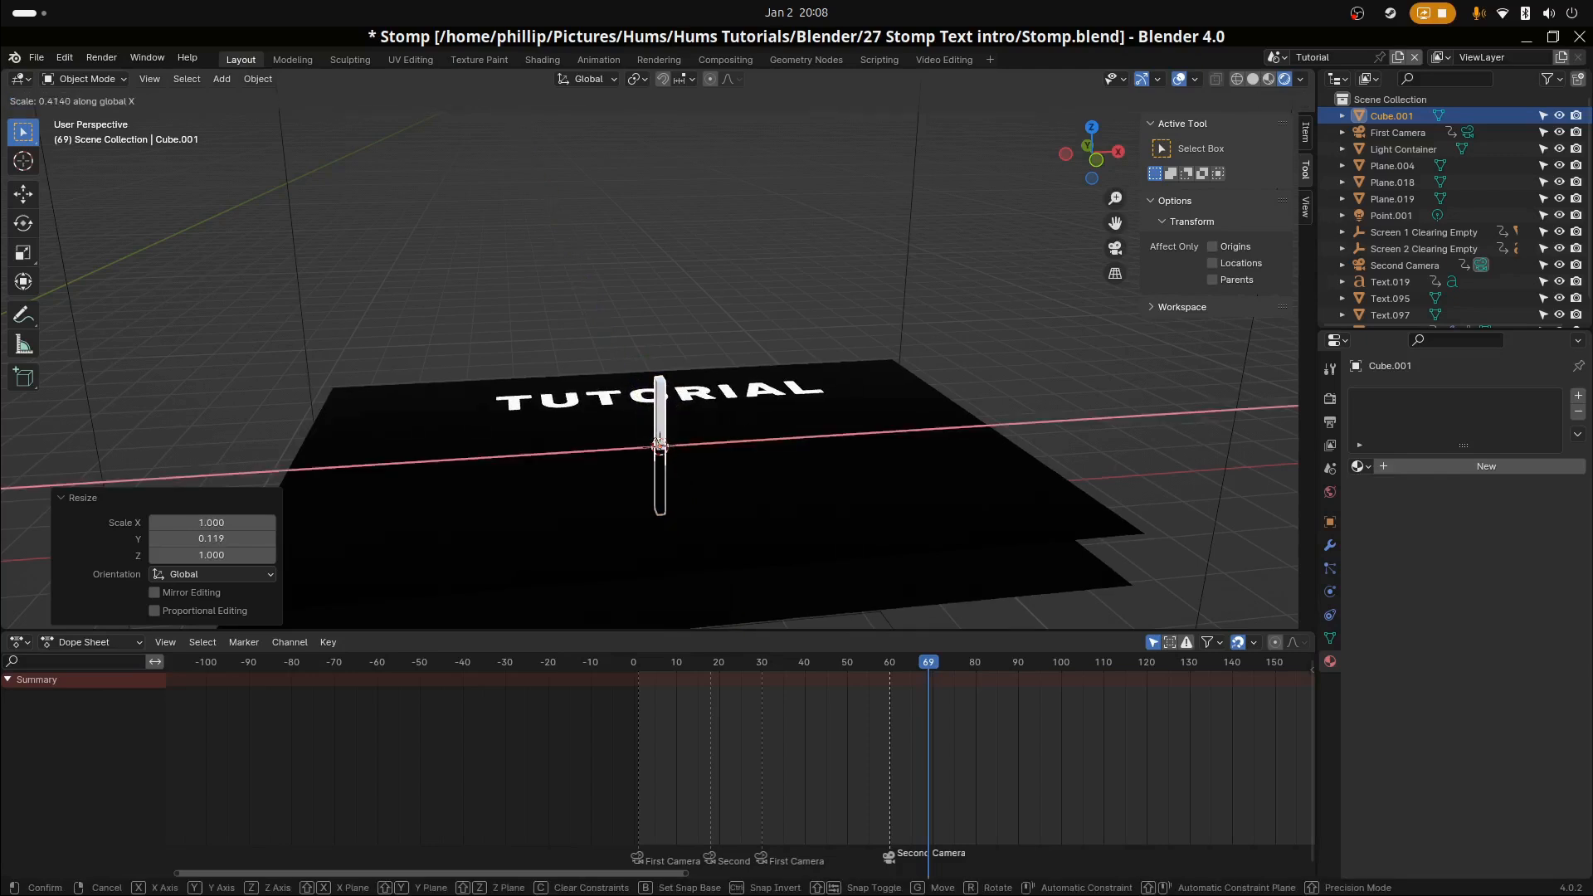
{"action": "left_click", "coordinate": [693, 431]}
{"action": "middle_click_drag", "start_coordinate": [694, 431], "coordinate": [651, 487]}
{"action": "scroll", "coordinate": [658, 506], "scroll_direction": "up", "scroll_amount": 3}
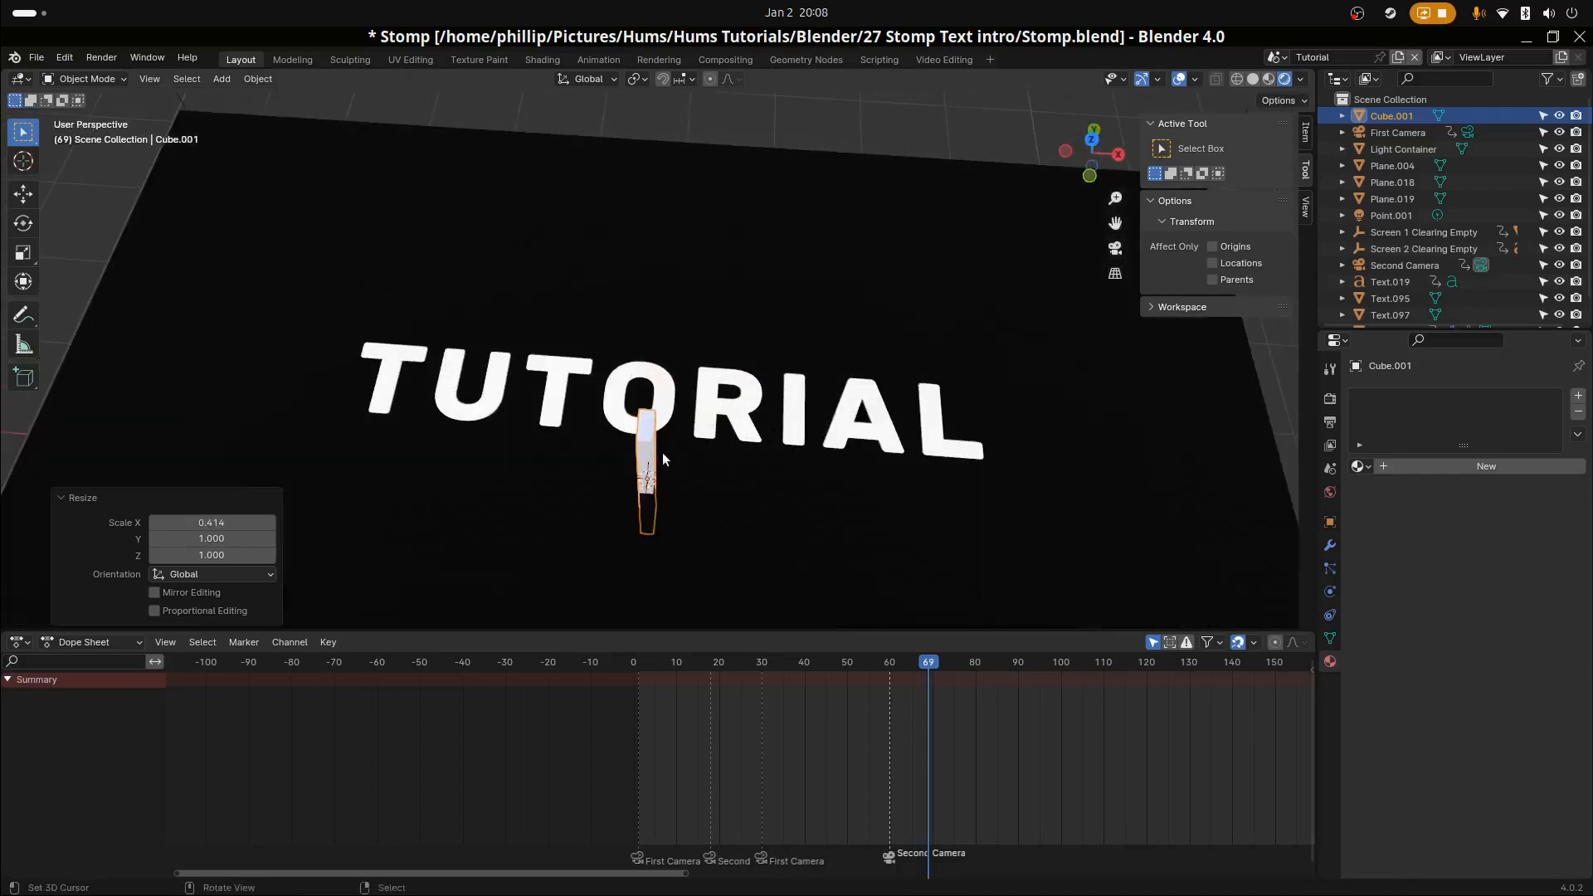
{"action": "scroll", "coordinate": [662, 452], "scroll_direction": "up", "scroll_amount": 2}
{"action": "key", "text": "s"}
{"action": "key", "text": "x"}
{"action": "key", "text": "y"}
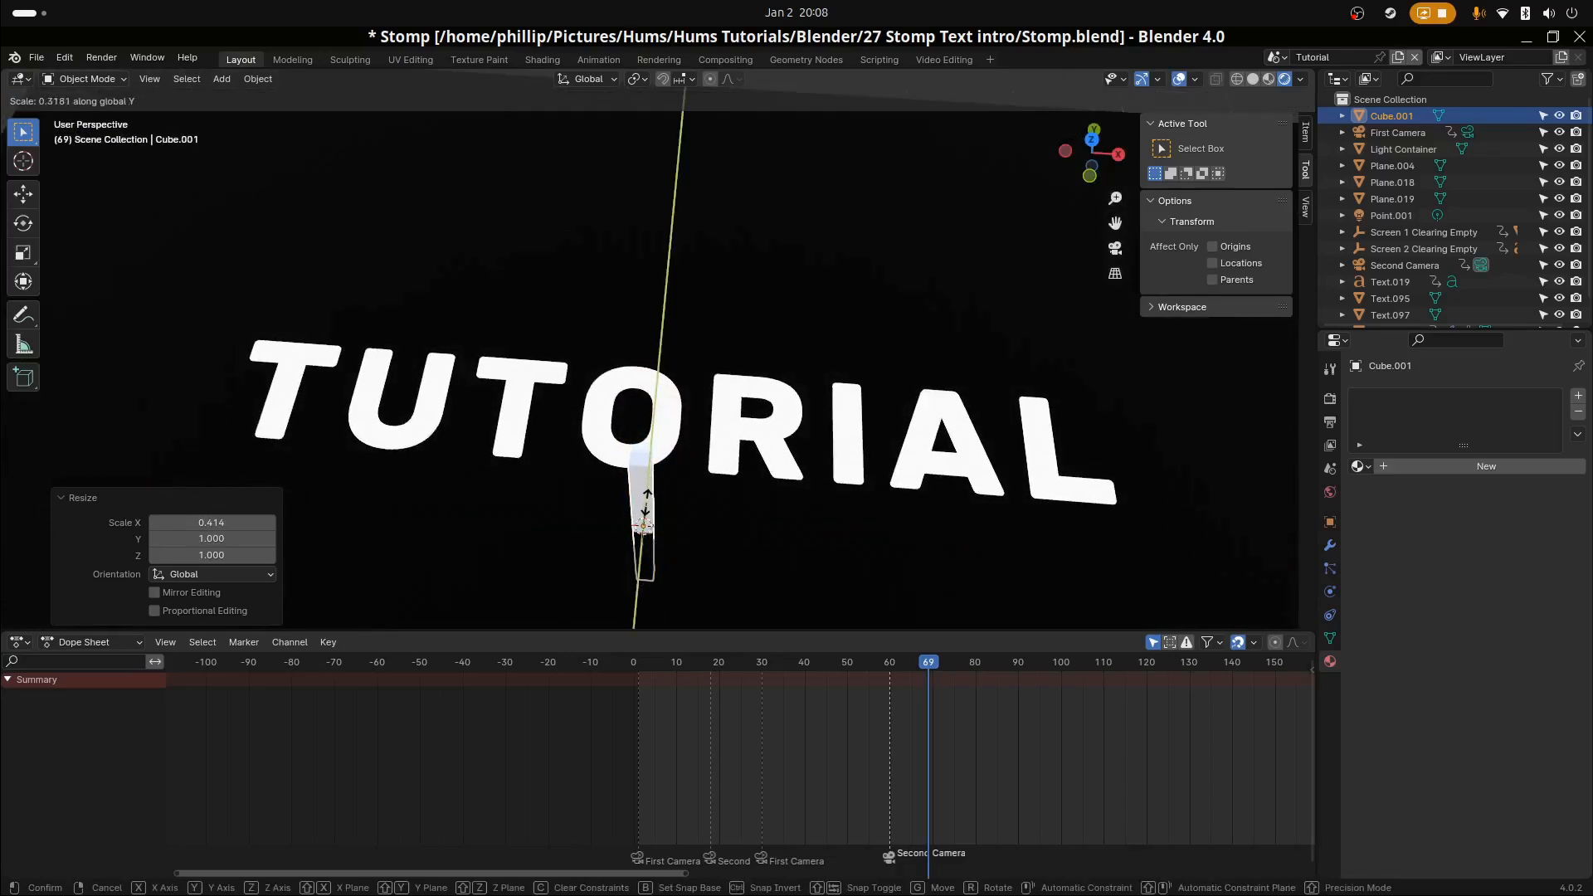
{"action": "key", "text": "y"}
{"action": "key", "text": "y"}
{"action": "left_click", "coordinate": [721, 506]}
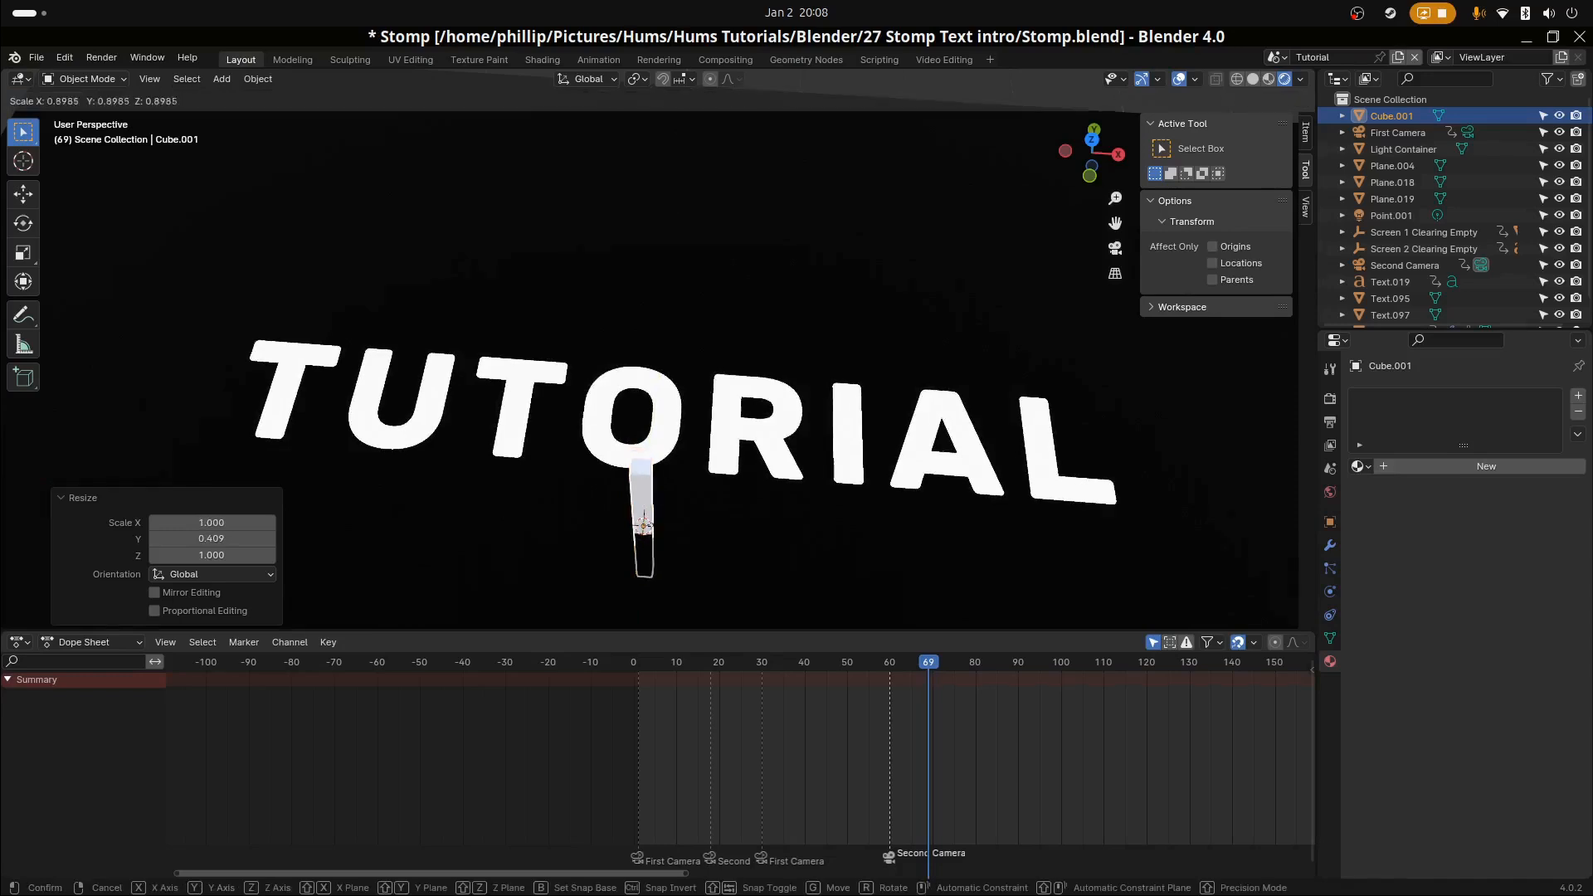
Add an Array modifier to the upright bar and set its count to 3
{"action": "middle_click_drag", "start_coordinate": [730, 512], "coordinate": [730, 589]}
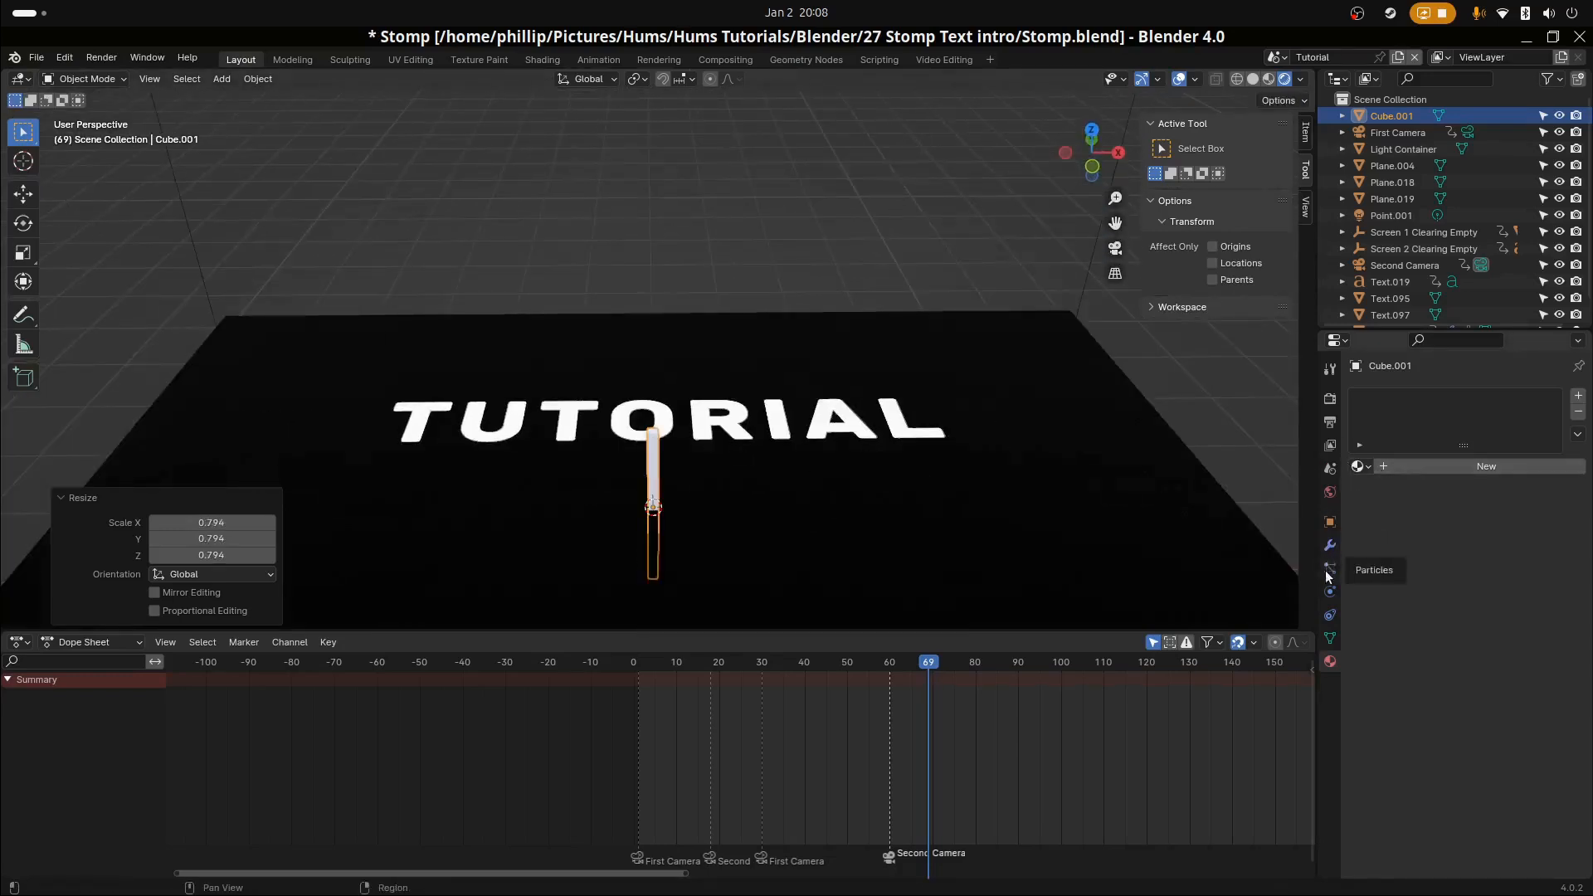
{"action": "left_click", "coordinate": [1329, 637]}
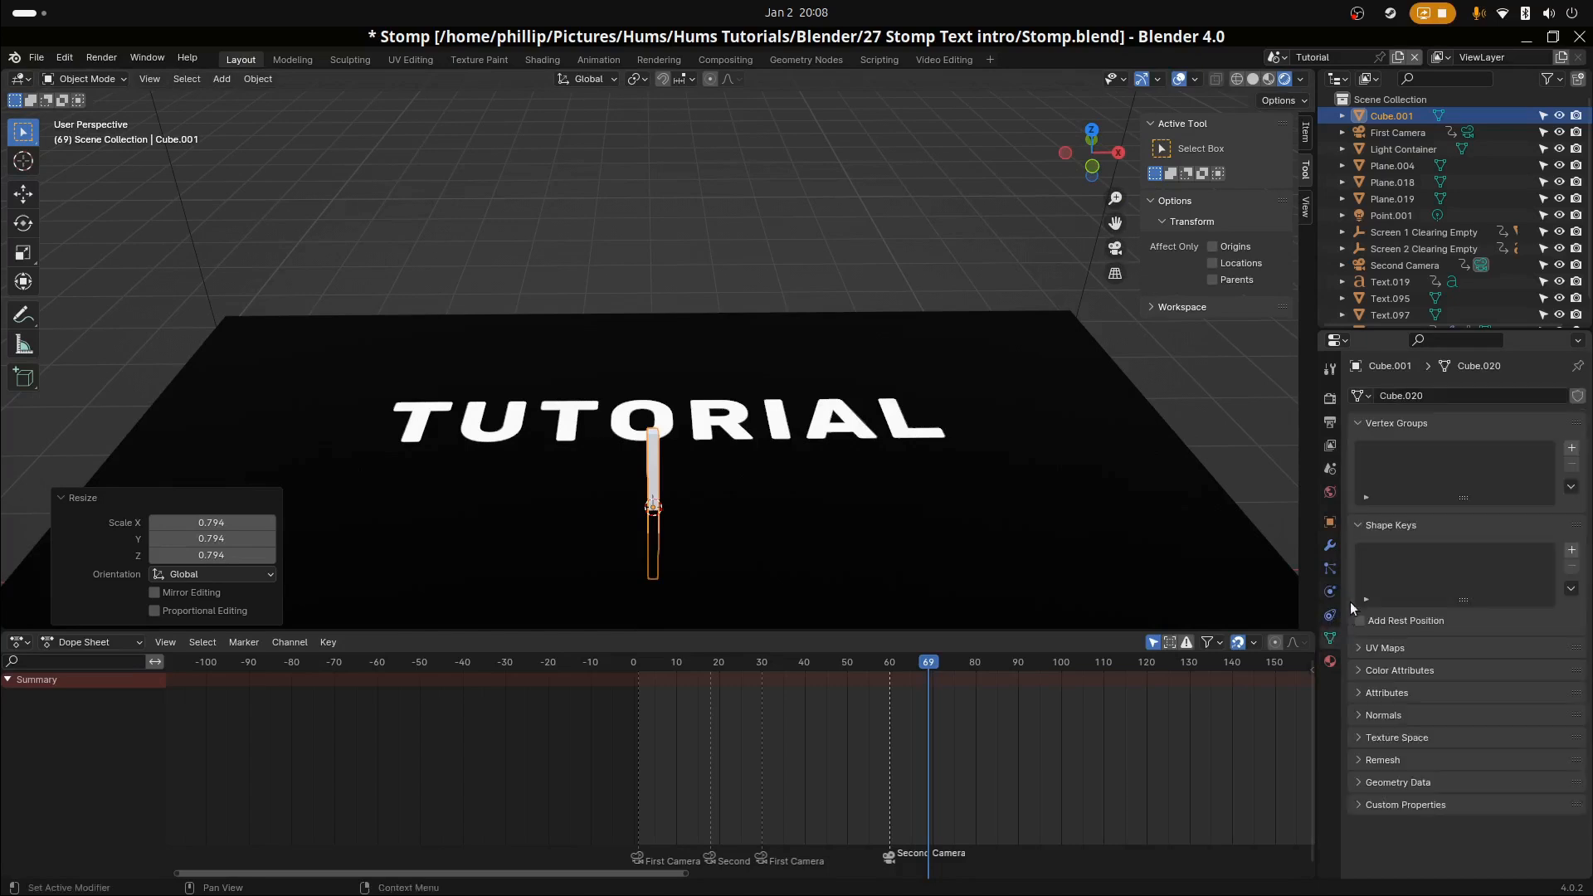
{"action": "left_click", "coordinate": [1330, 424]}
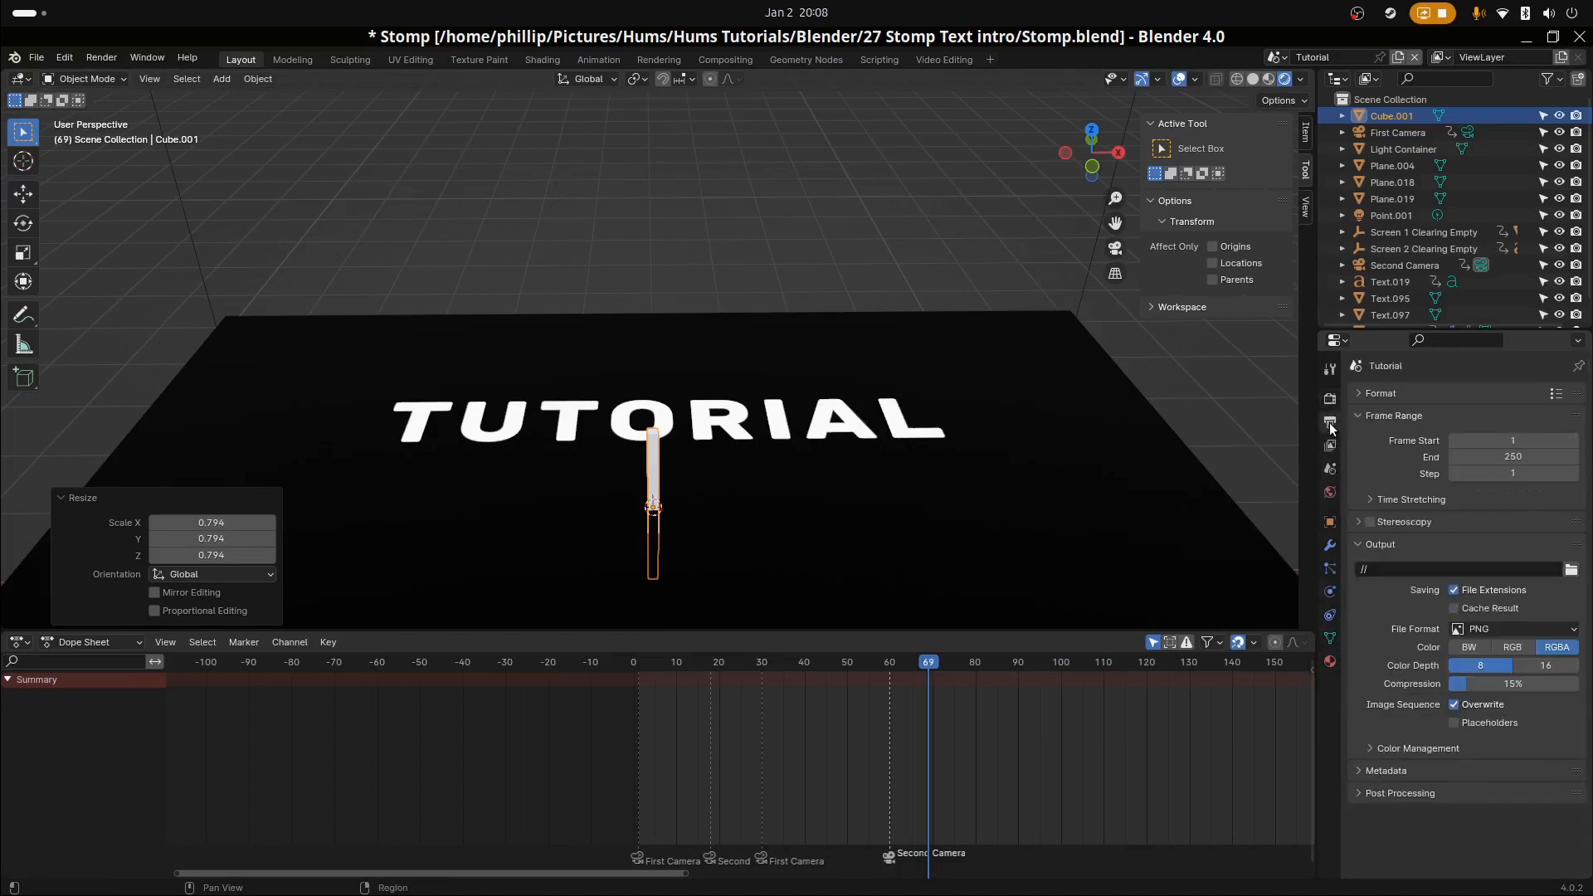
{"action": "left_click", "coordinate": [1330, 545]}
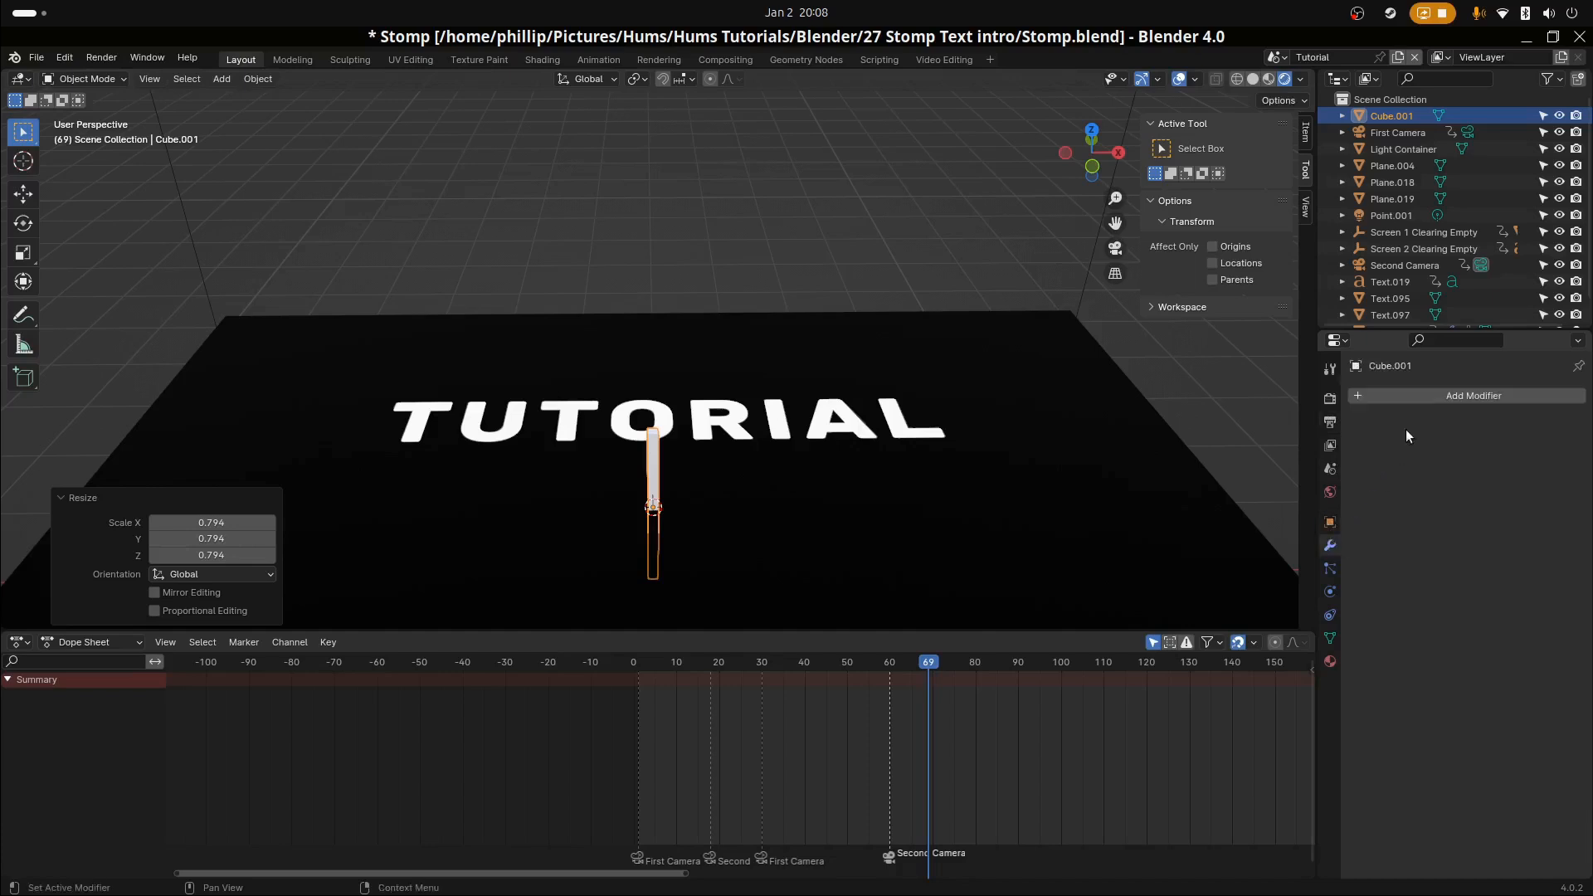
{"action": "left_click", "coordinate": [1412, 402]}
{"action": "mouse_move", "coordinate": [1342, 458]}
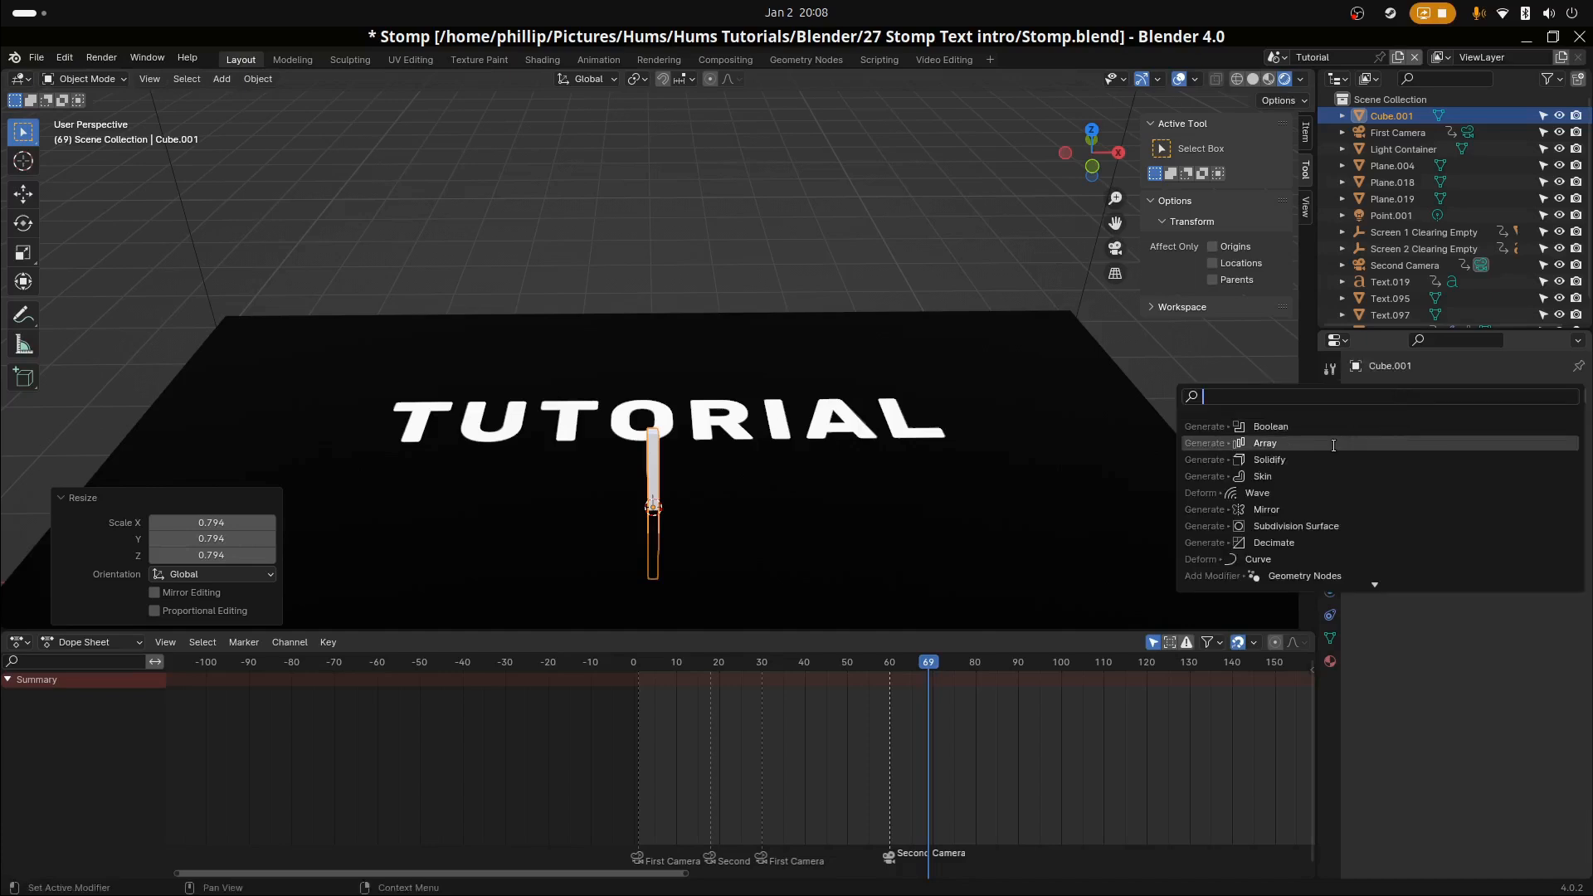
{"action": "left_click", "coordinate": [1228, 315]}
{"action": "left_click", "coordinate": [1556, 469]}
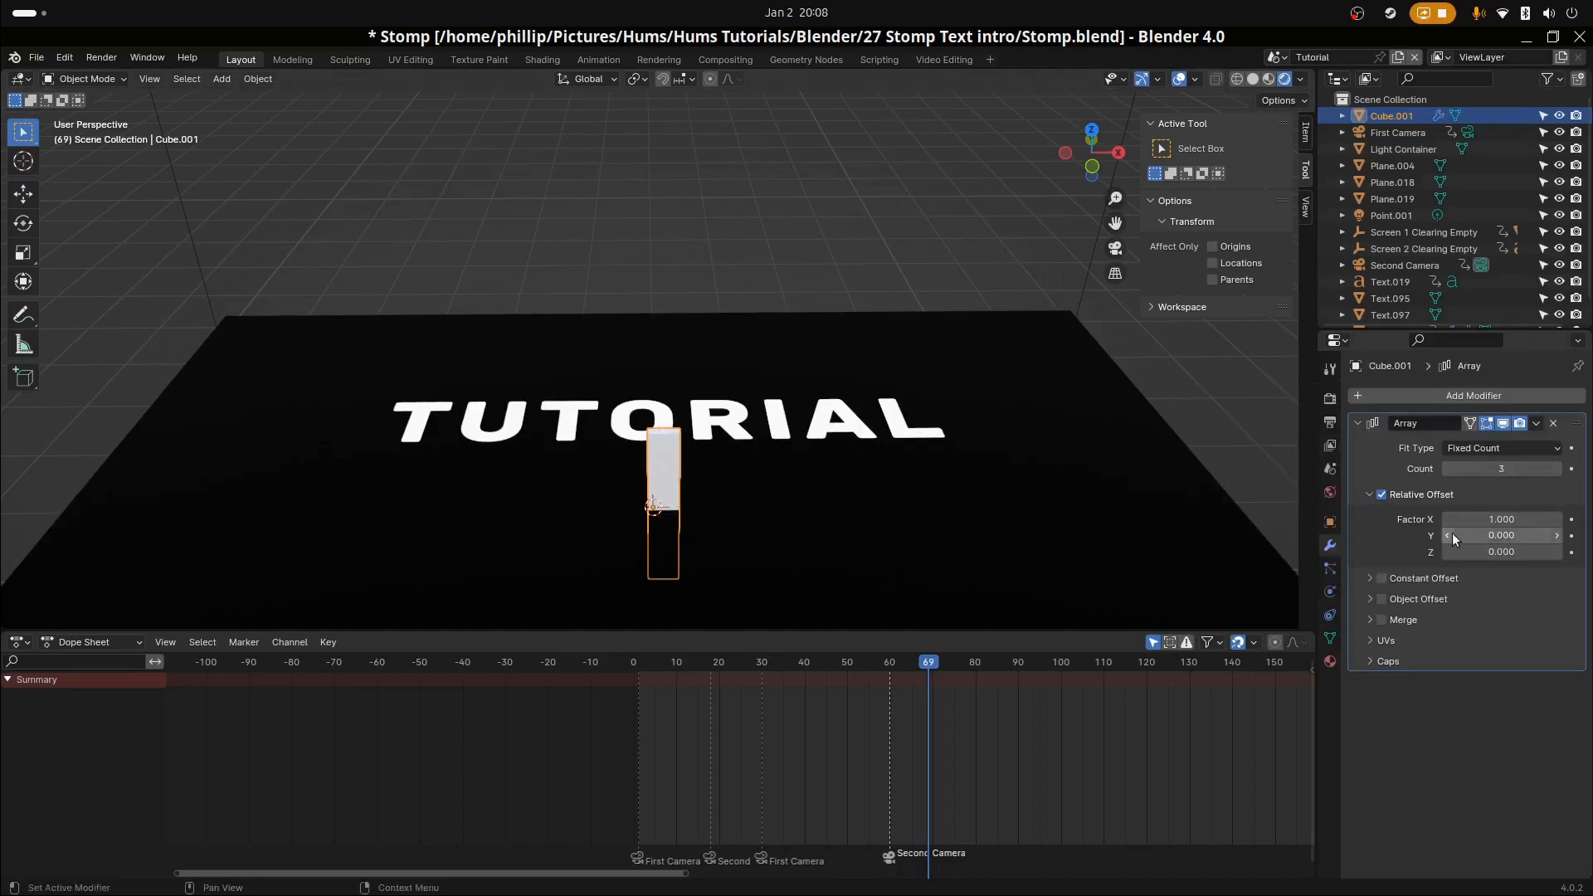
Set the Array modifier's relative offset X factor to 1.7
{"action": "left_click", "coordinate": [1485, 519]}
{"action": "type", "text": "1.4"}
{"action": "key", "text": "Return"}
{"action": "left_click_drag", "start_coordinate": [1502, 520], "coordinate": [1527, 519]}
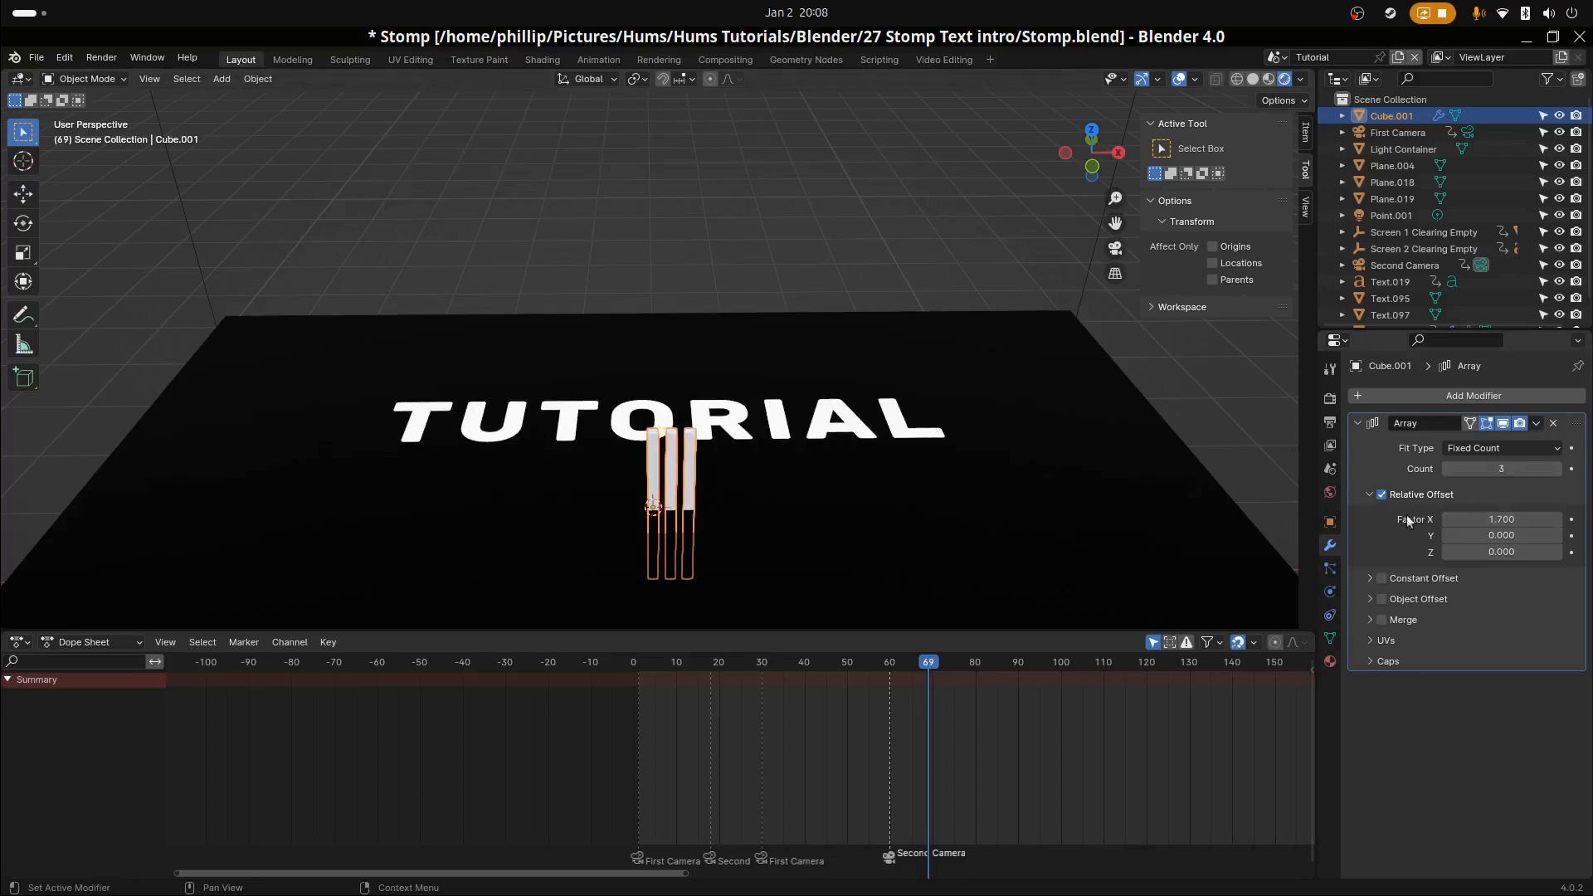
Scale the arrayed bars by about 0.81 along X and set the Array modifier's relative offset X factor to 2.1
{"action": "middle_click_drag", "start_coordinate": [813, 498], "coordinate": [617, 467]}
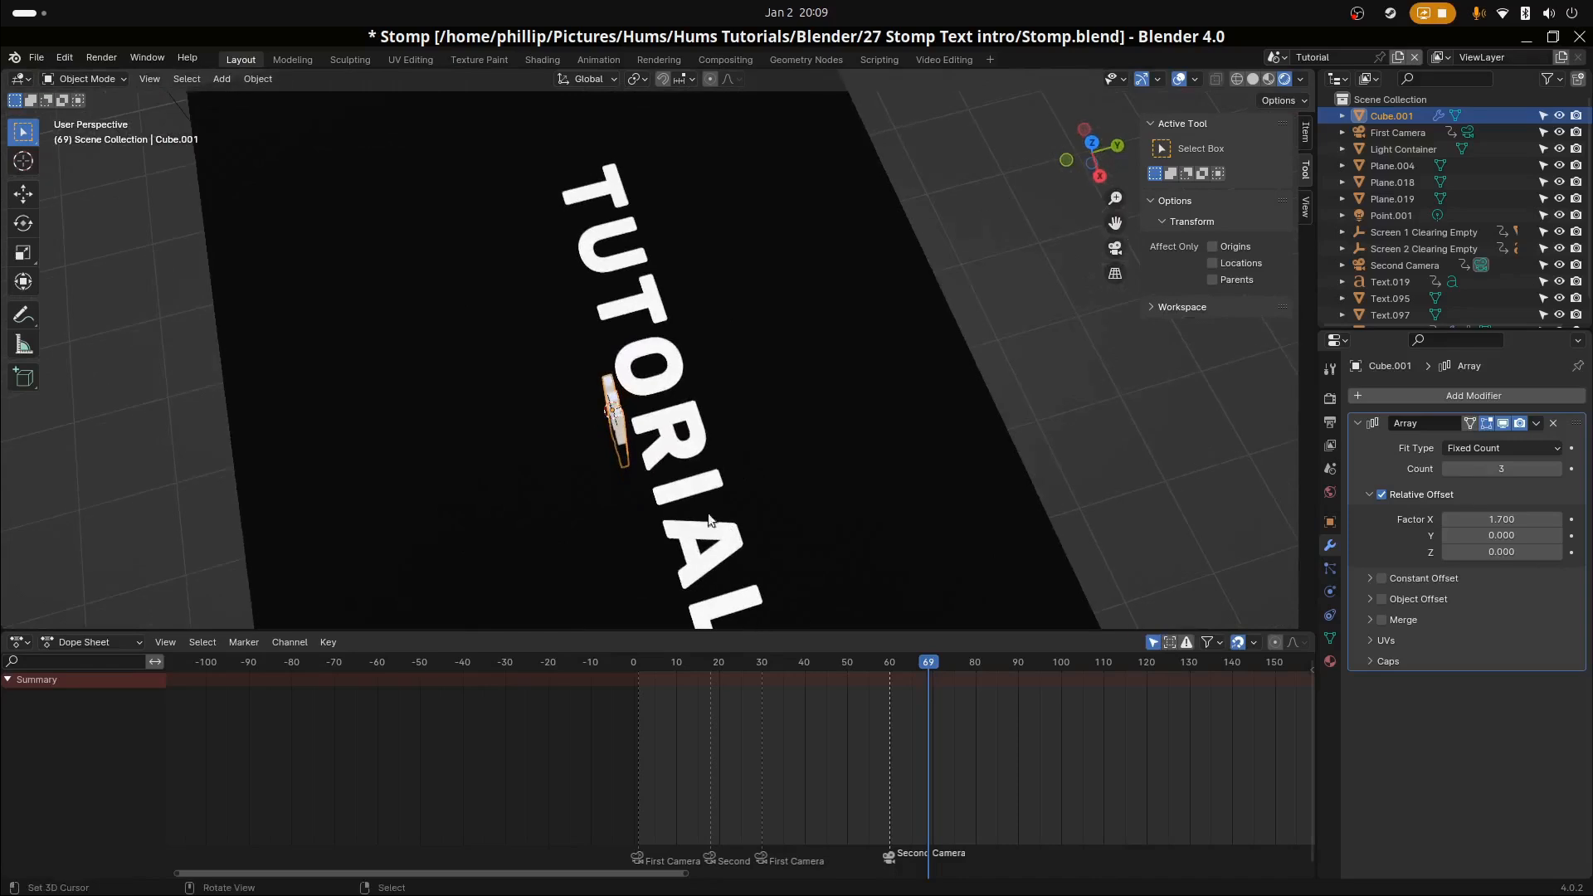
{"action": "scroll", "coordinate": [617, 467], "scroll_direction": "up", "scroll_amount": 5}
{"action": "key", "text": "s"}
{"action": "key", "text": "x"}
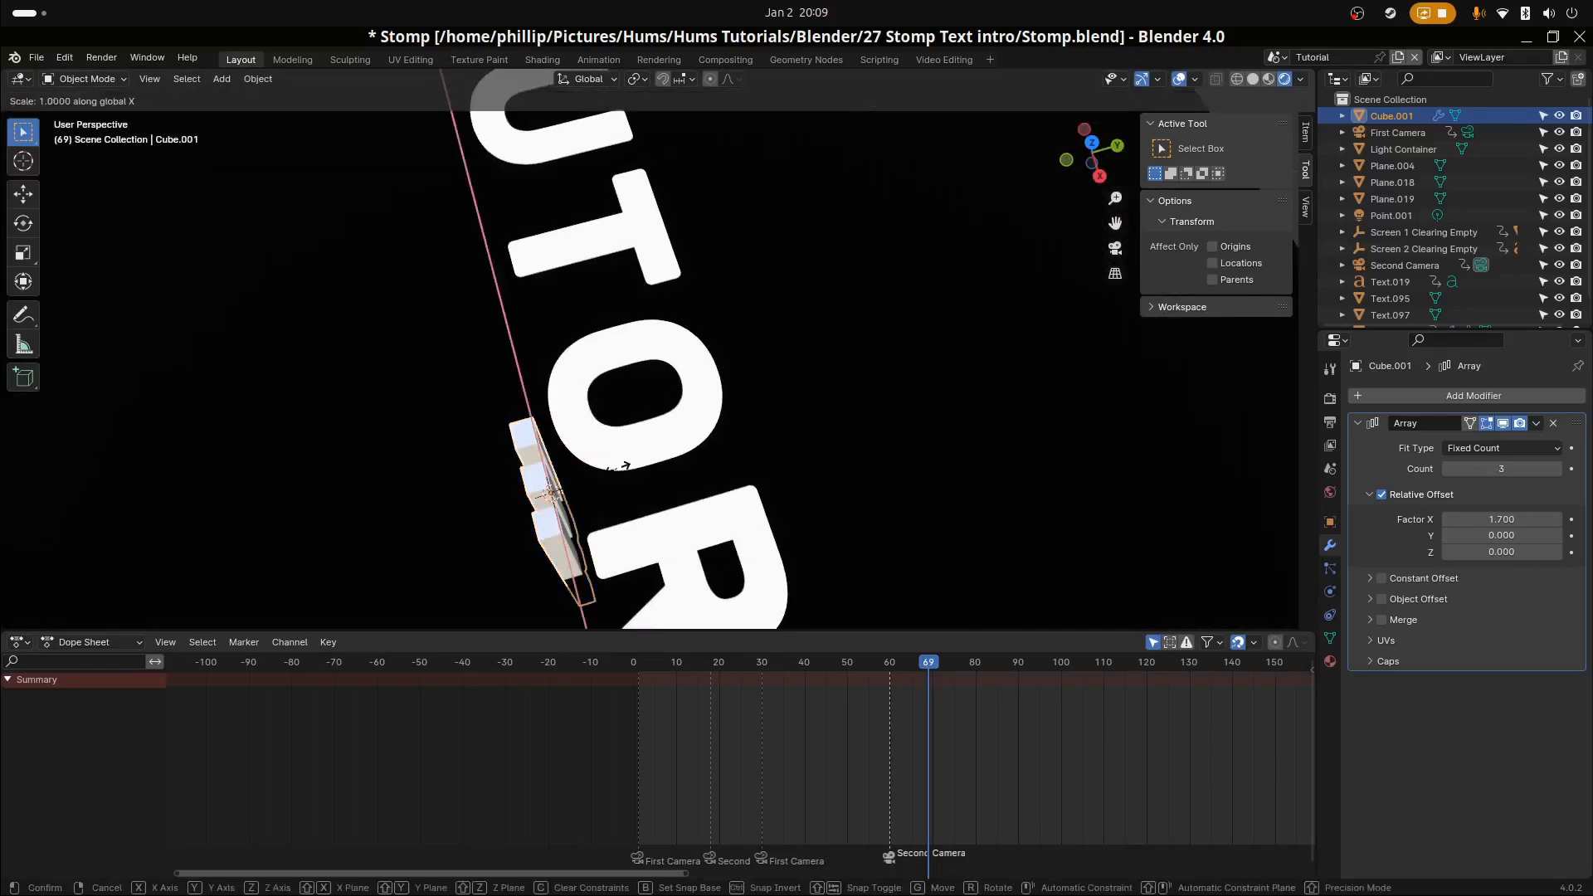
{"action": "left_click", "coordinate": [703, 495]}
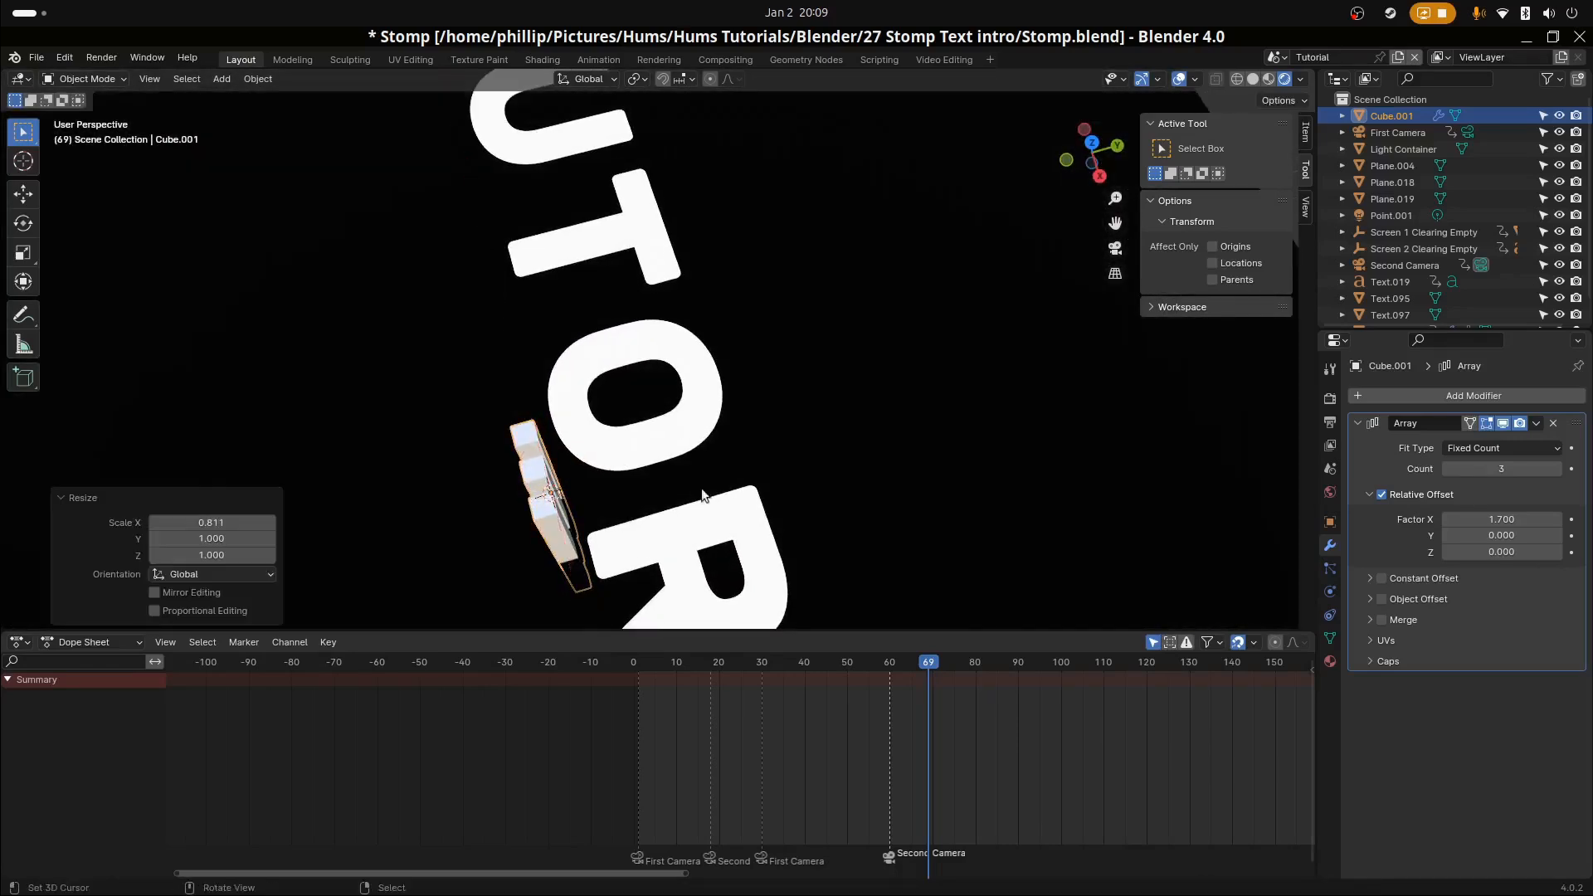
{"action": "left_click", "coordinate": [1501, 519]}
{"action": "type", "text": "2.1"}
{"action": "key", "text": "Return"}
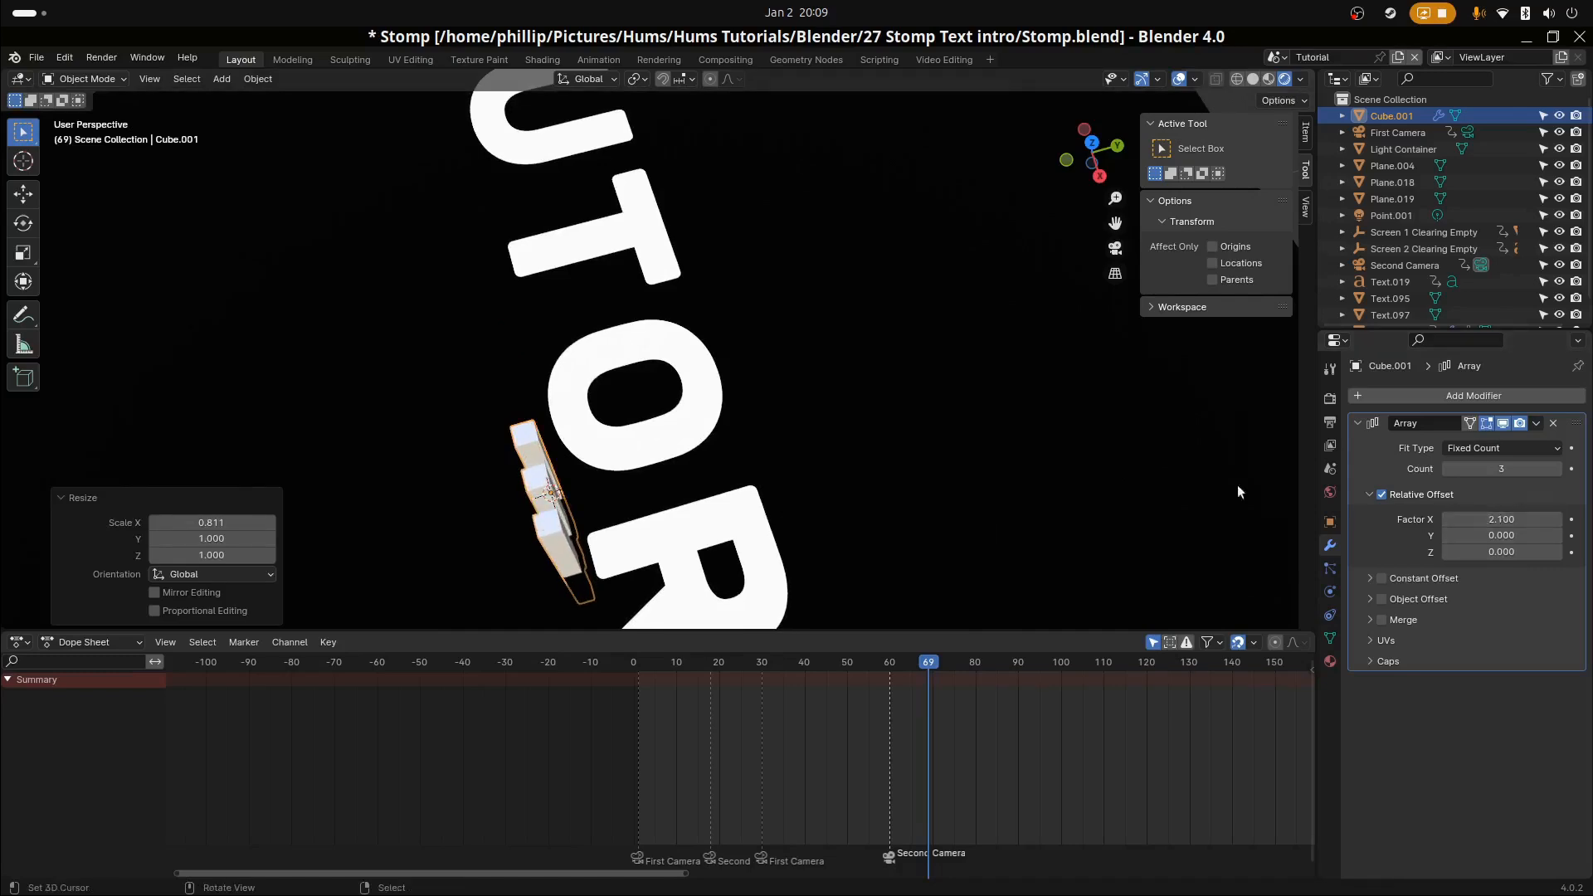
Apply the Array modifier on the row of three bars
{"action": "middle_click_drag", "start_coordinate": [1239, 492], "coordinate": [696, 442]}
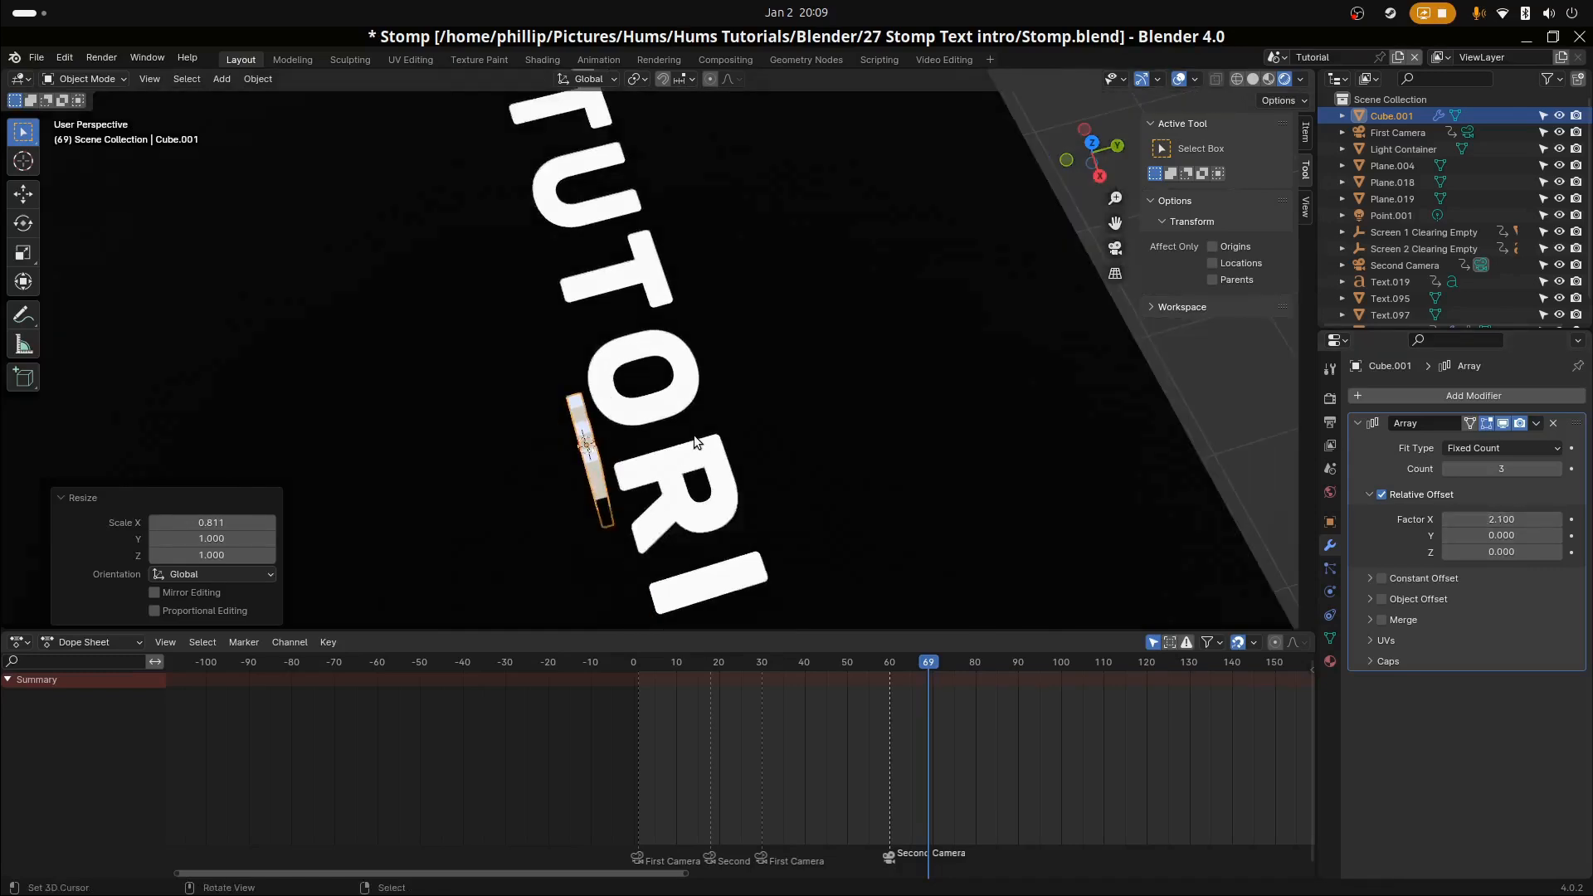
{"action": "left_click", "coordinate": [1533, 424]}
{"action": "left_click", "coordinate": [1444, 442]}
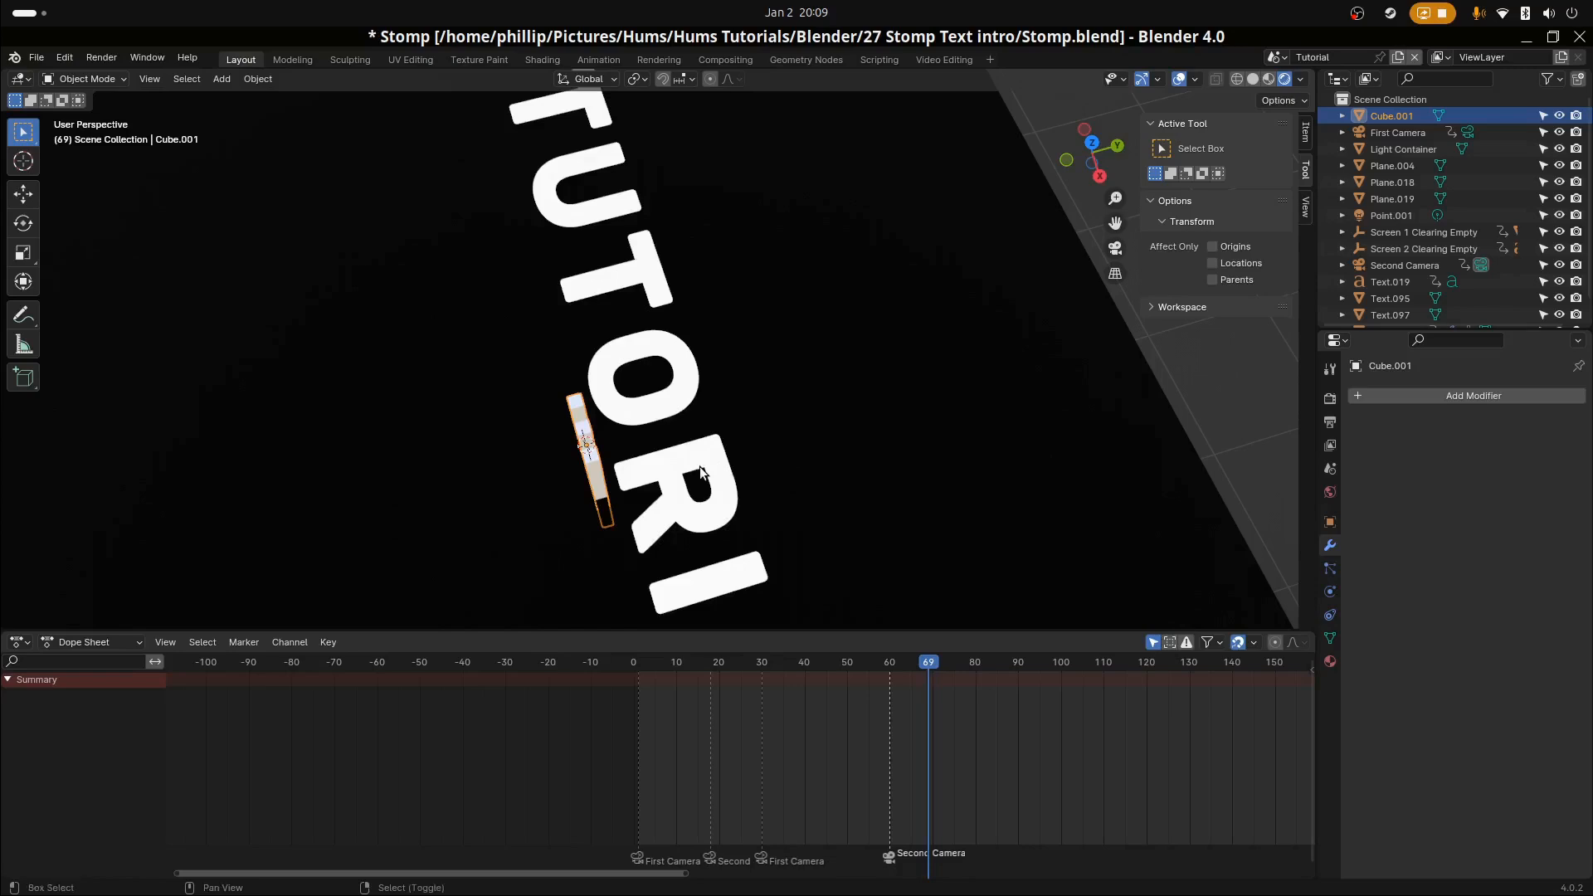
Duplicate the row of three bars twice in the negative Y direction, each copy offset by about 0.17 m
{"action": "key", "text": "shift+d"}
{"action": "key", "text": "x"}
{"action": "key", "text": "z"}
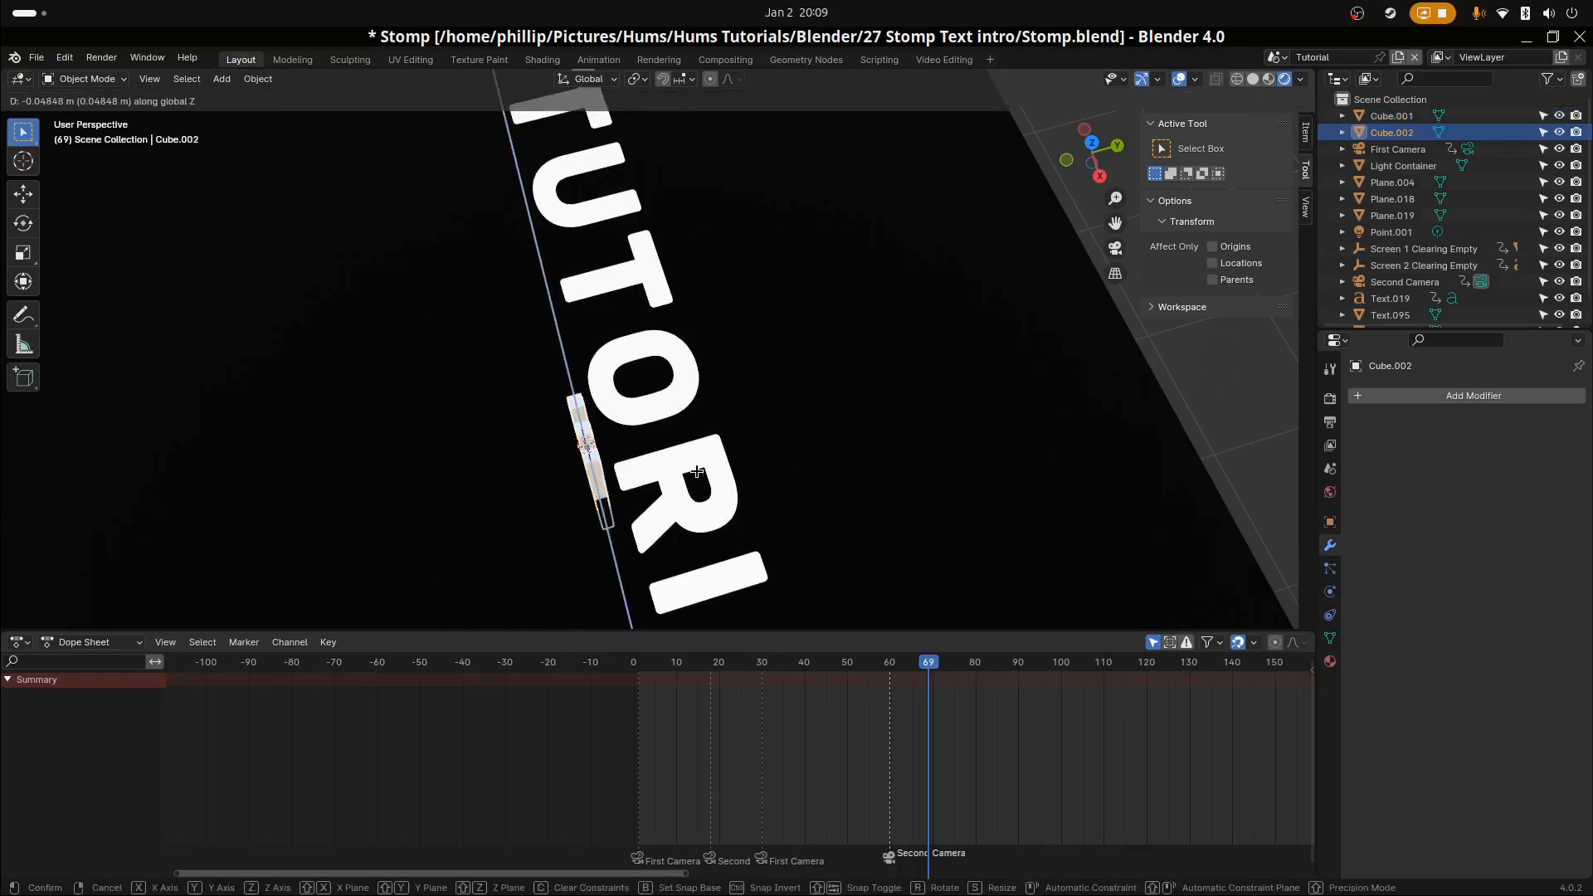
{"action": "key", "text": "y"}
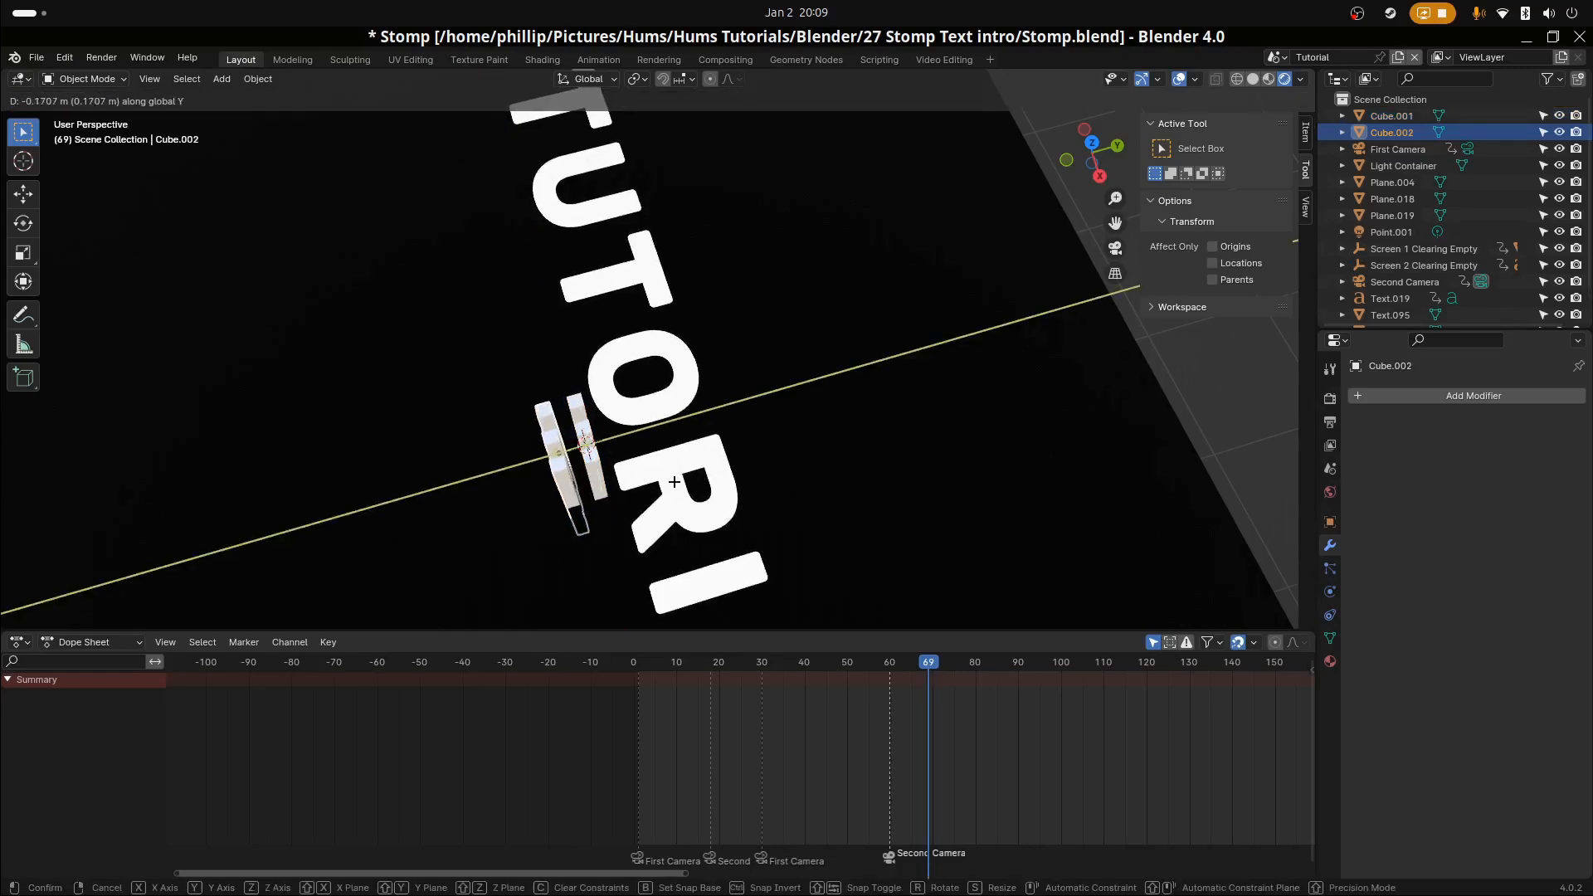
{"action": "left_click", "coordinate": [676, 482]}
{"action": "key", "text": "shift+d"}
{"action": "key", "text": "y"}
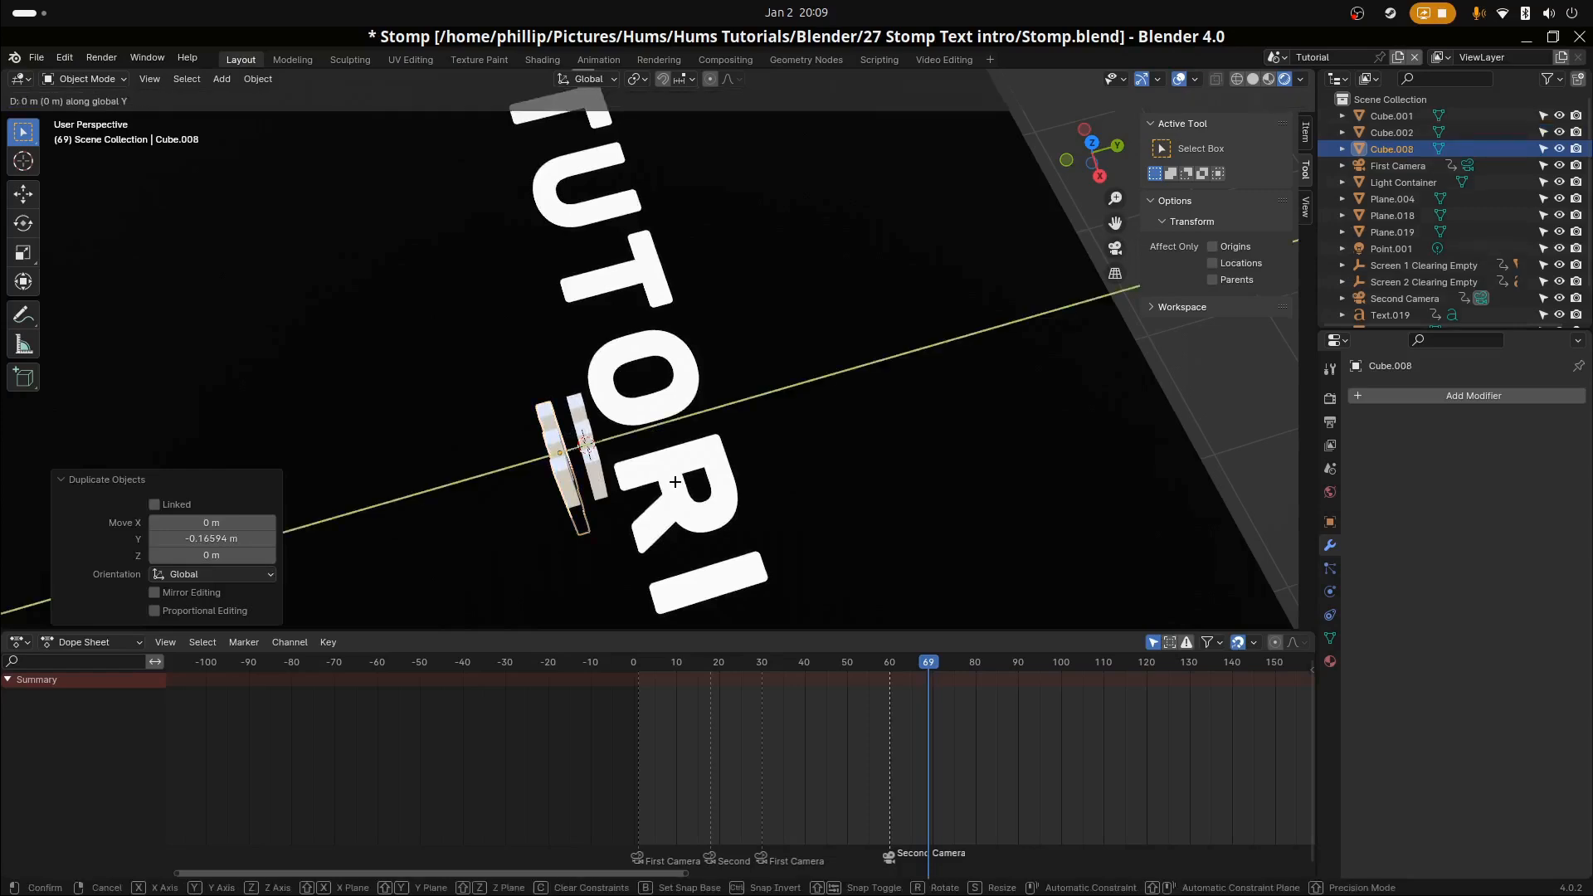
{"action": "left_click", "coordinate": [655, 502]}
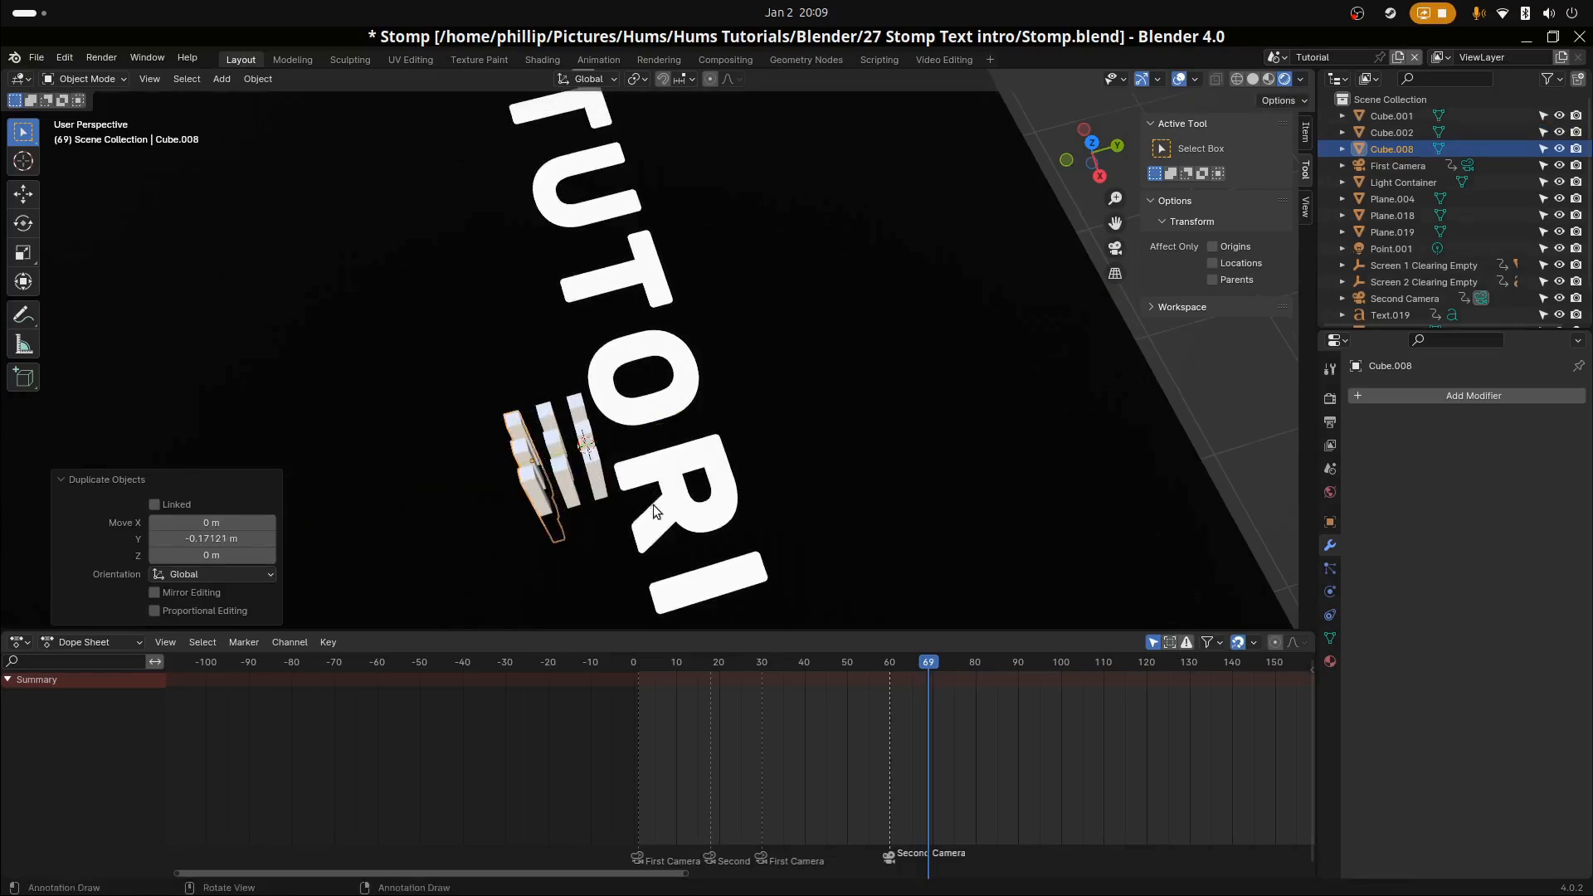
Join the three rows of bars into a single object
{"action": "middle_click_drag", "start_coordinate": [655, 510], "coordinate": [813, 532]}
{"action": "key", "text": "KP_0"}
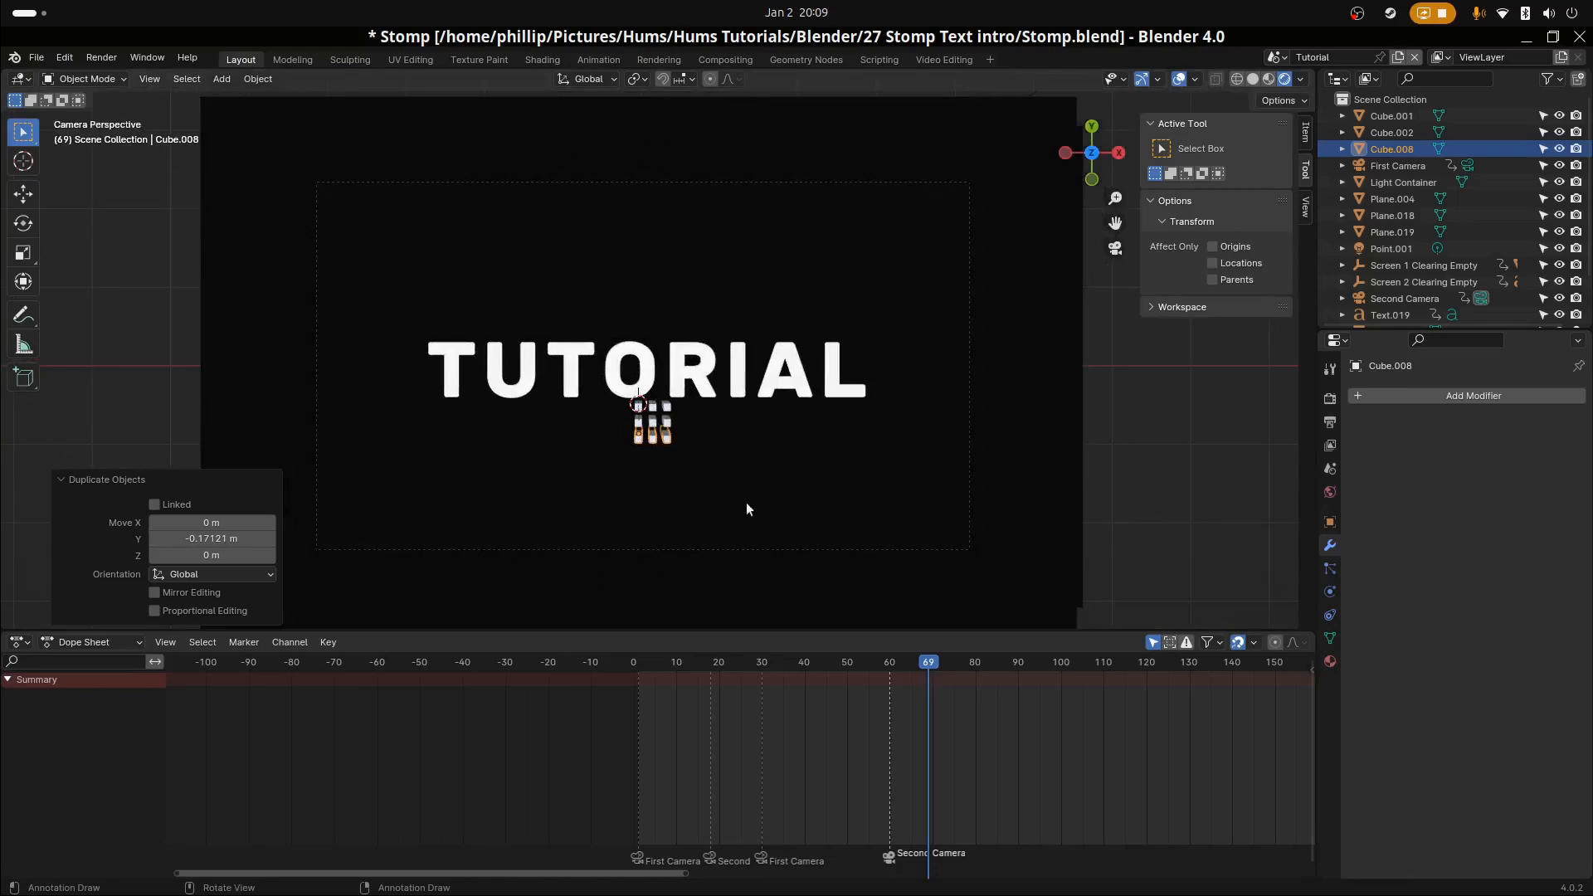
{"action": "scroll", "coordinate": [730, 491], "scroll_direction": "up", "scroll_amount": 3}
{"action": "middle_click_drag", "start_coordinate": [724, 494], "coordinate": [680, 293]}
{"action": "scroll", "coordinate": [705, 456], "scroll_direction": "up", "scroll_amount": 4}
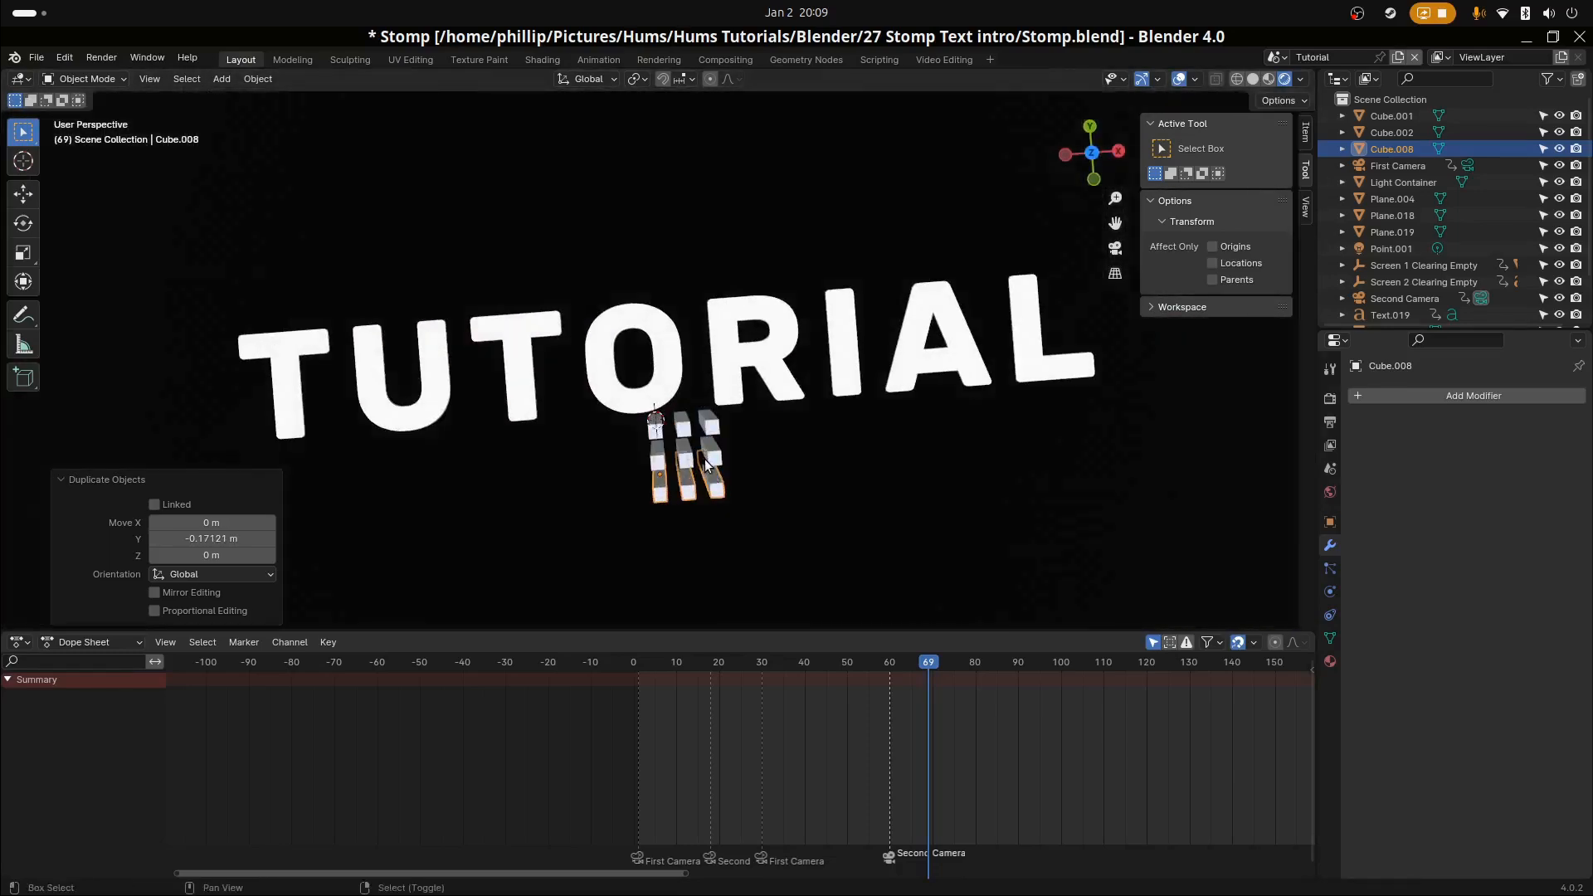
{"action": "left_click", "coordinate": [710, 455], "text": "shift"}
{"action": "left_click", "coordinate": [706, 429], "text": "shift"}
{"action": "key", "text": "ctrl+j"}
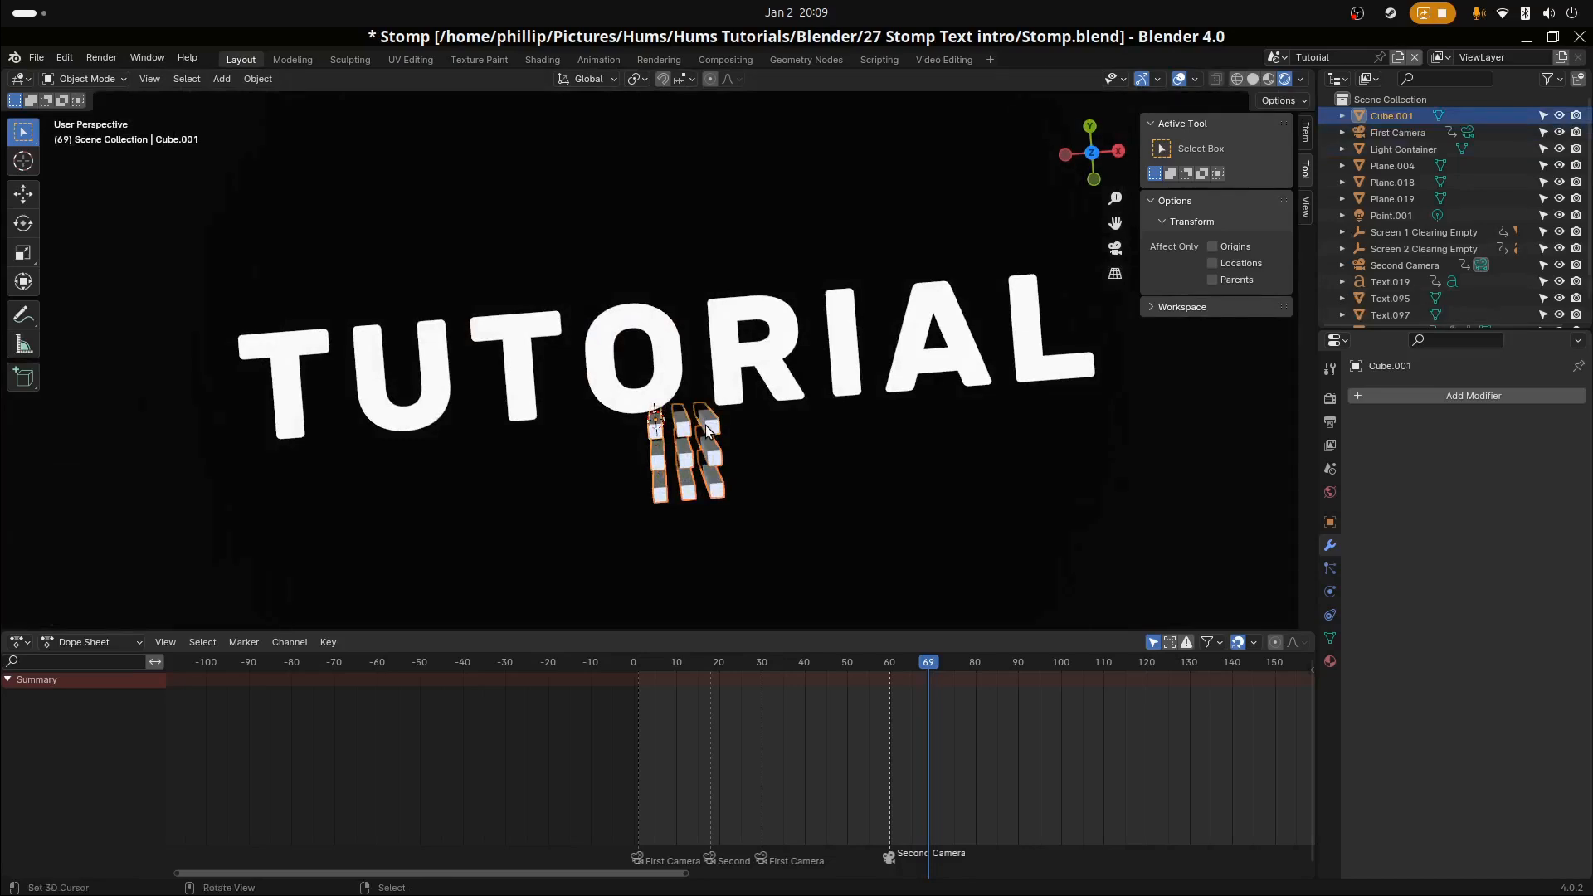
Add a Boolean modifier in Difference mode to the black plane below the text, with the joined bars as its object
{"action": "middle_click_drag", "start_coordinate": [717, 462], "coordinate": [631, 544]}
{"action": "key", "text": "Tab"}
{"action": "key", "text": "Tab"}
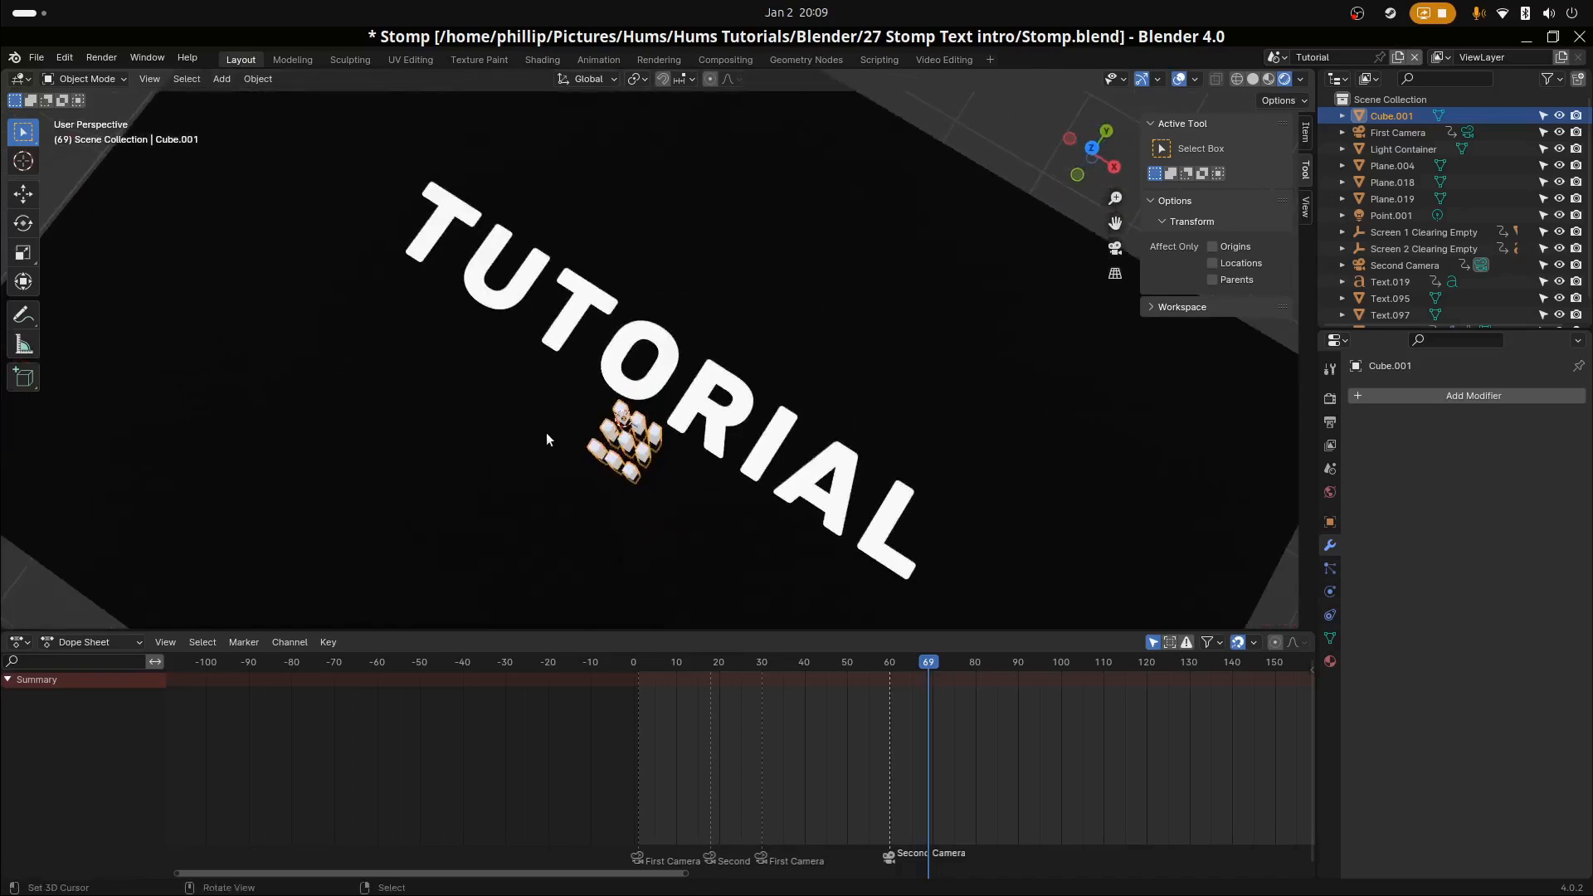
{"action": "middle_click_drag", "start_coordinate": [624, 464], "coordinate": [702, 409]}
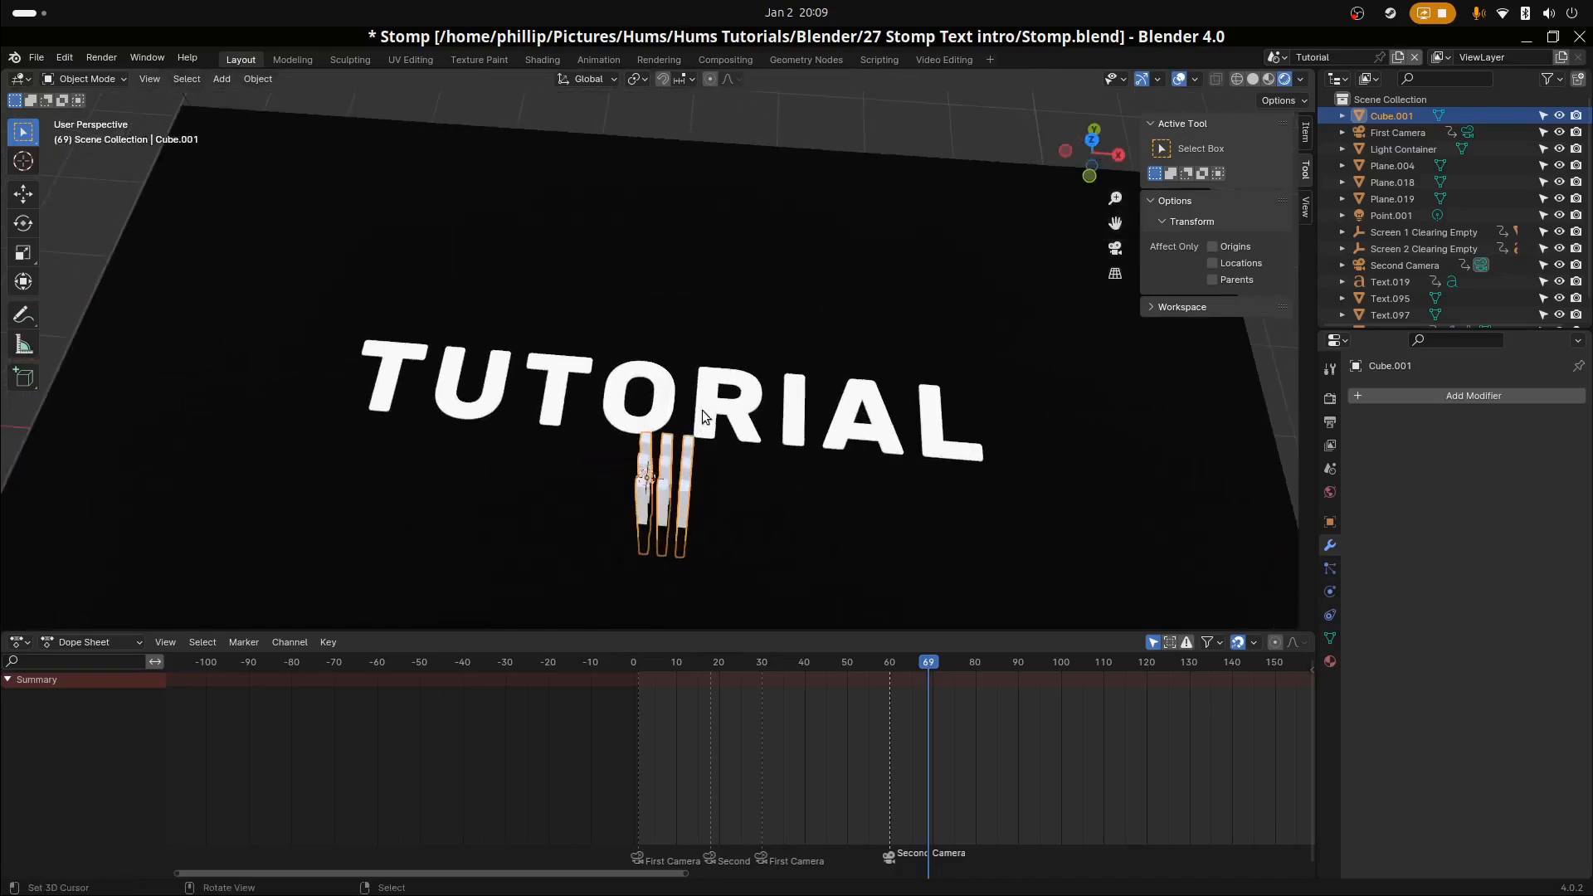
{"action": "left_click", "coordinate": [750, 477]}
{"action": "scroll", "coordinate": [754, 475], "scroll_direction": "down", "scroll_amount": 5}
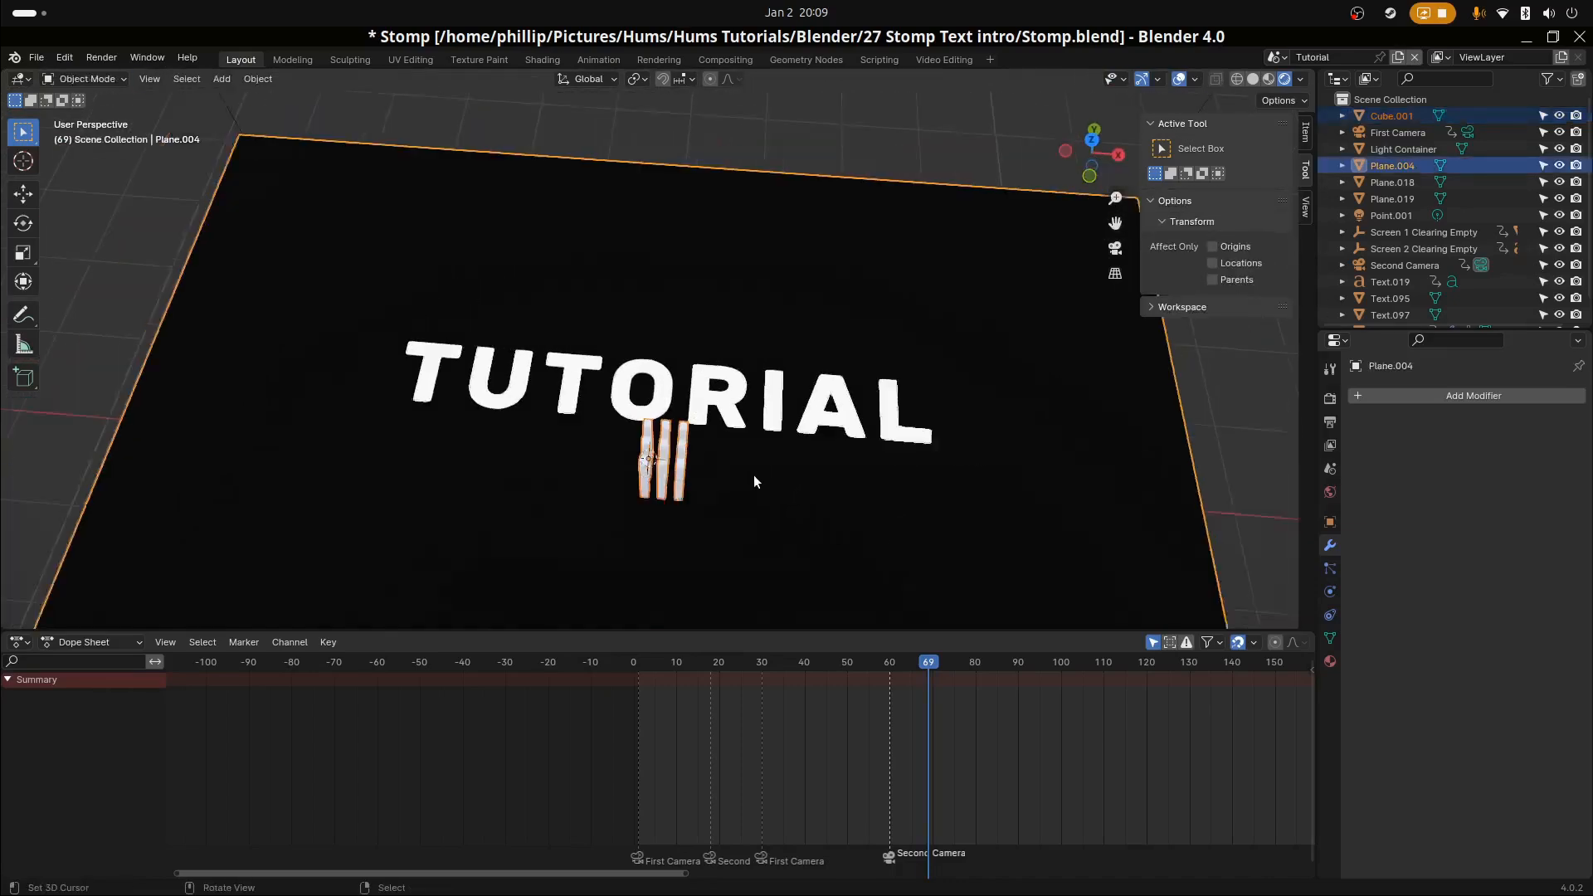
{"action": "middle_click_drag", "start_coordinate": [889, 464], "coordinate": [759, 329]}
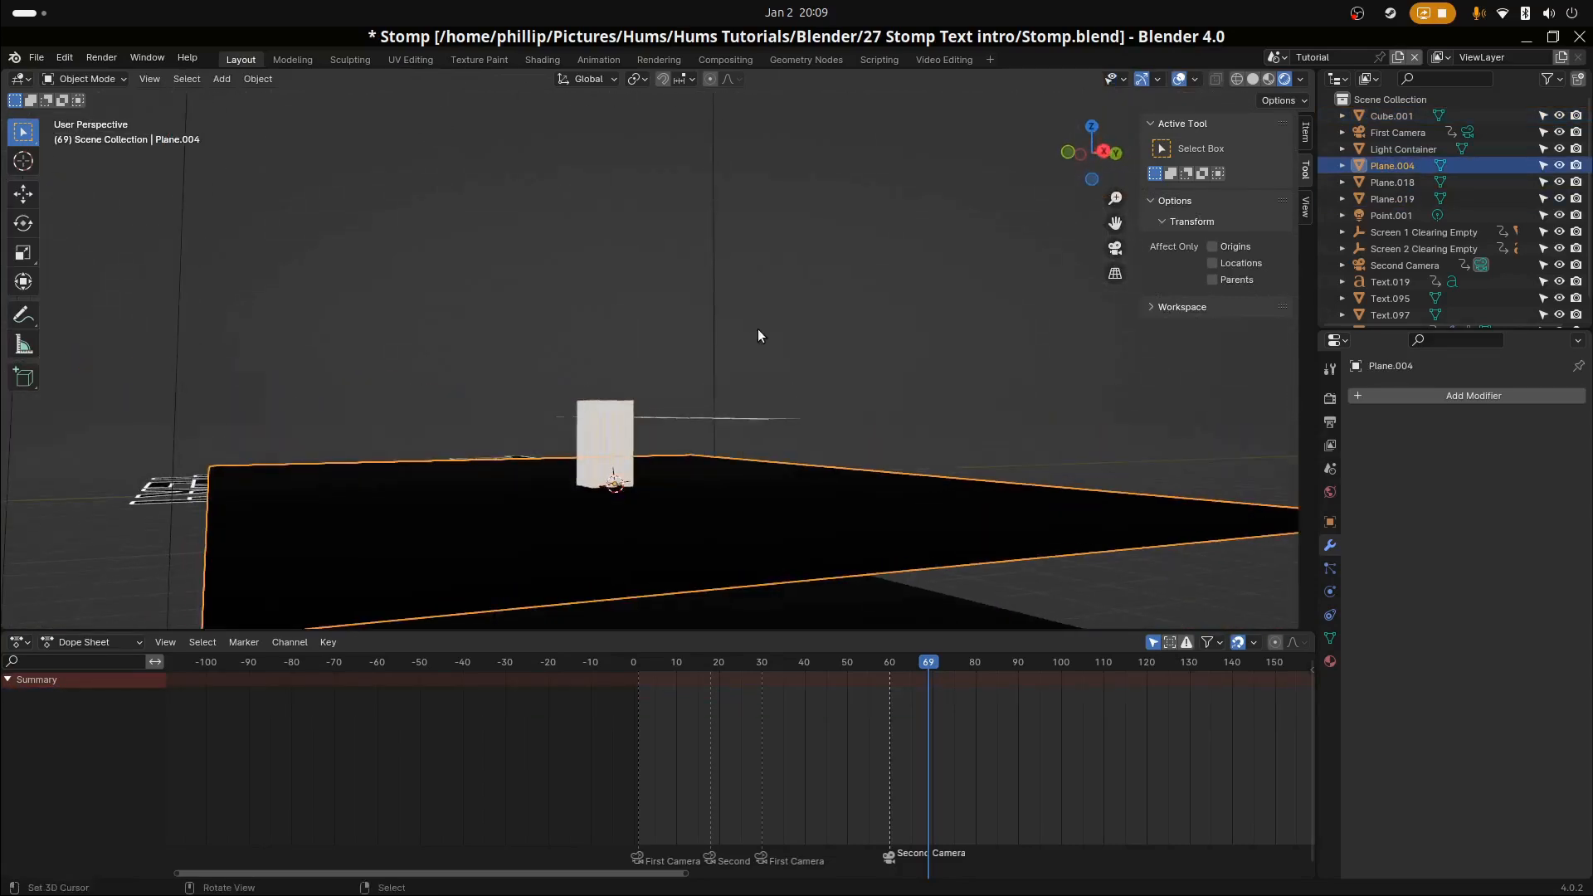
{"action": "left_click", "coordinate": [1404, 389]}
{"action": "left_click", "coordinate": [1377, 391]}
{"action": "left_click", "coordinate": [1351, 431]}
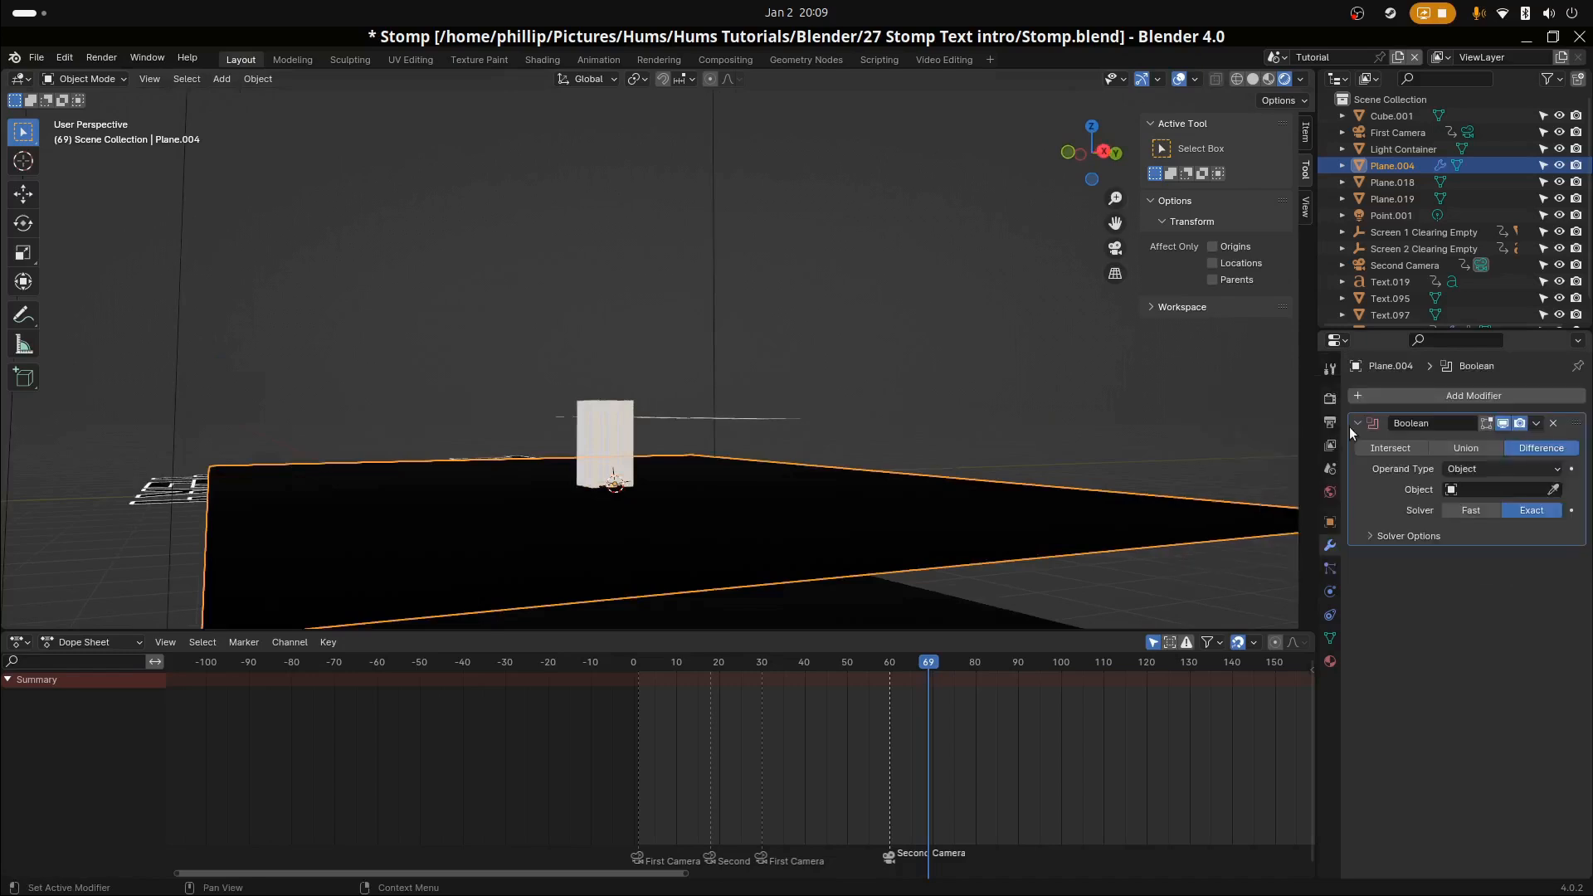
{"action": "left_click", "coordinate": [1553, 496]}
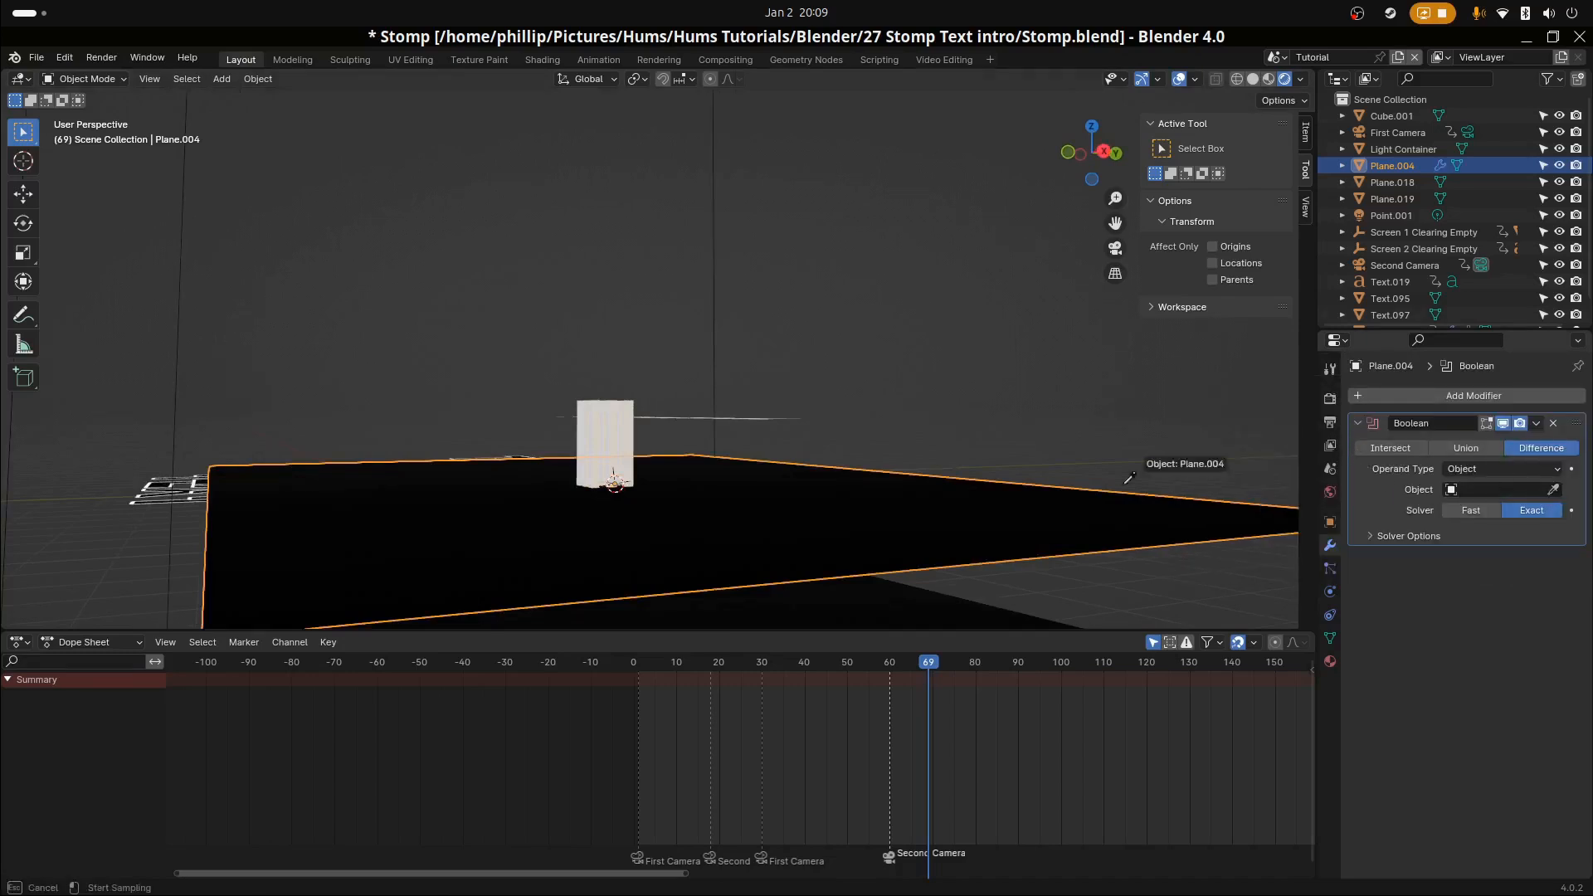
{"action": "left_click", "coordinate": [605, 438]}
{"action": "middle_click_drag", "start_coordinate": [605, 437], "coordinate": [868, 519]}
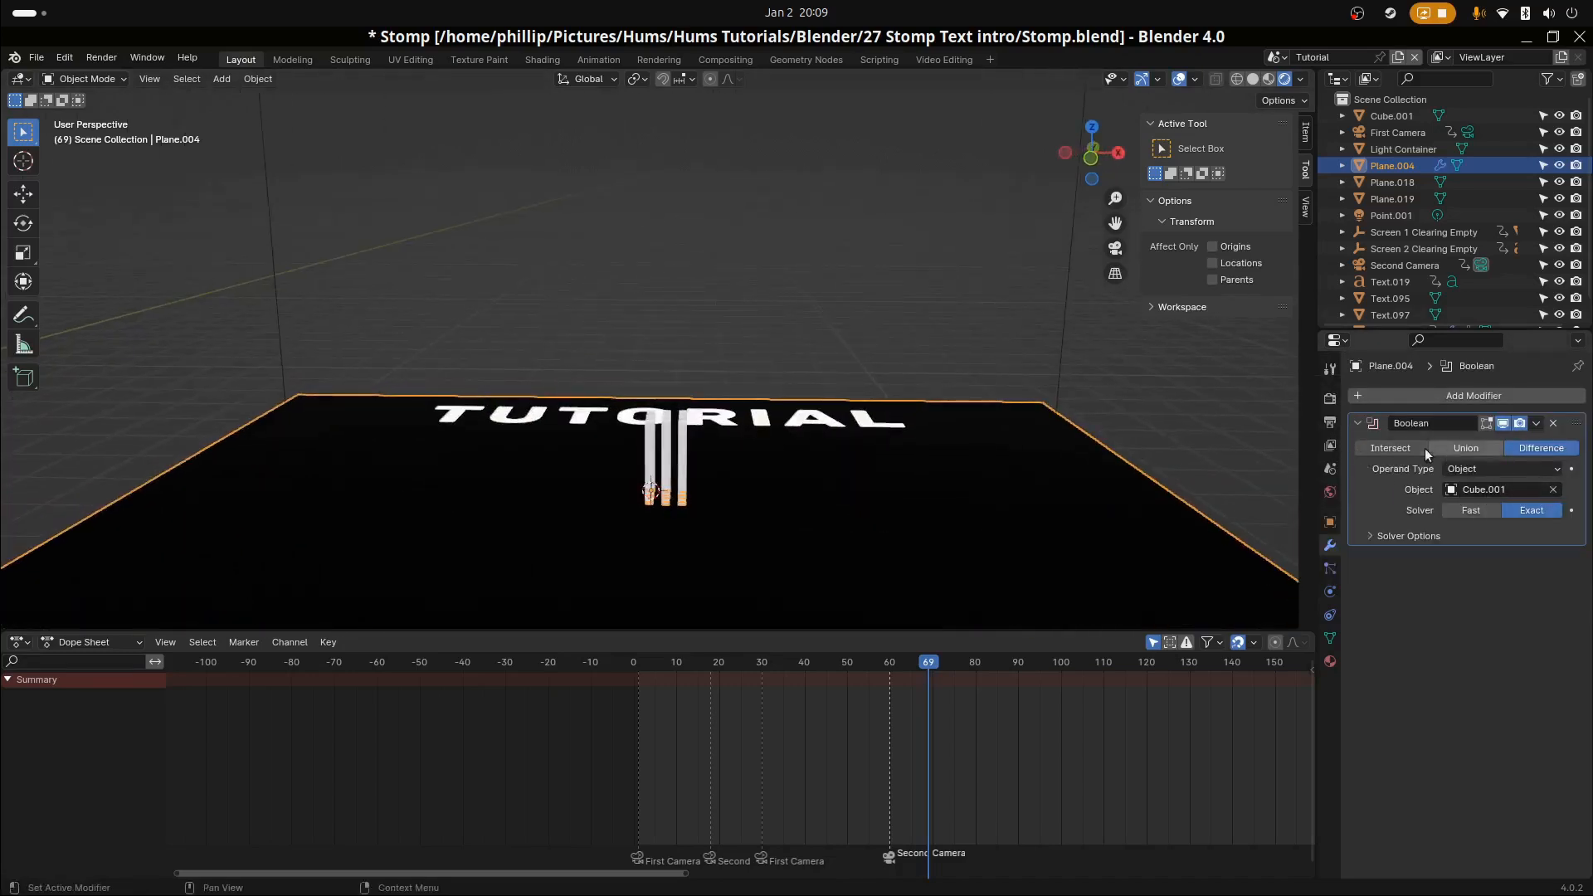
Apply the Boolean modifier on the black plane and delete the bars object
{"action": "middle_click_drag", "start_coordinate": [787, 488], "coordinate": [838, 532]}
{"action": "left_click", "coordinate": [1536, 423]}
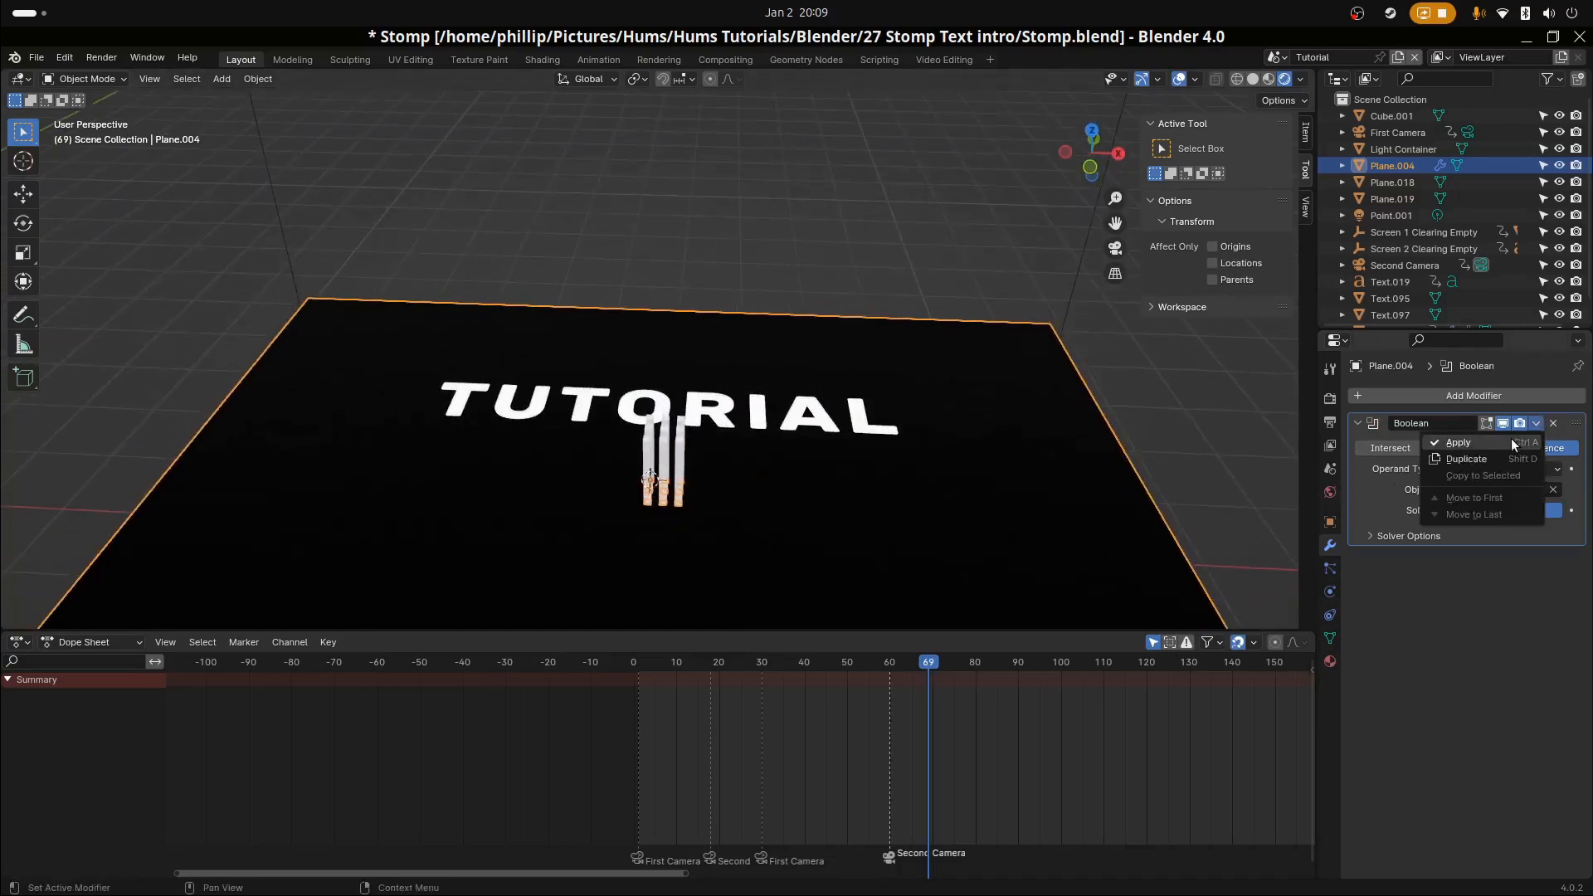
{"action": "left_click", "coordinate": [1510, 440]}
{"action": "left_click", "coordinate": [649, 458]}
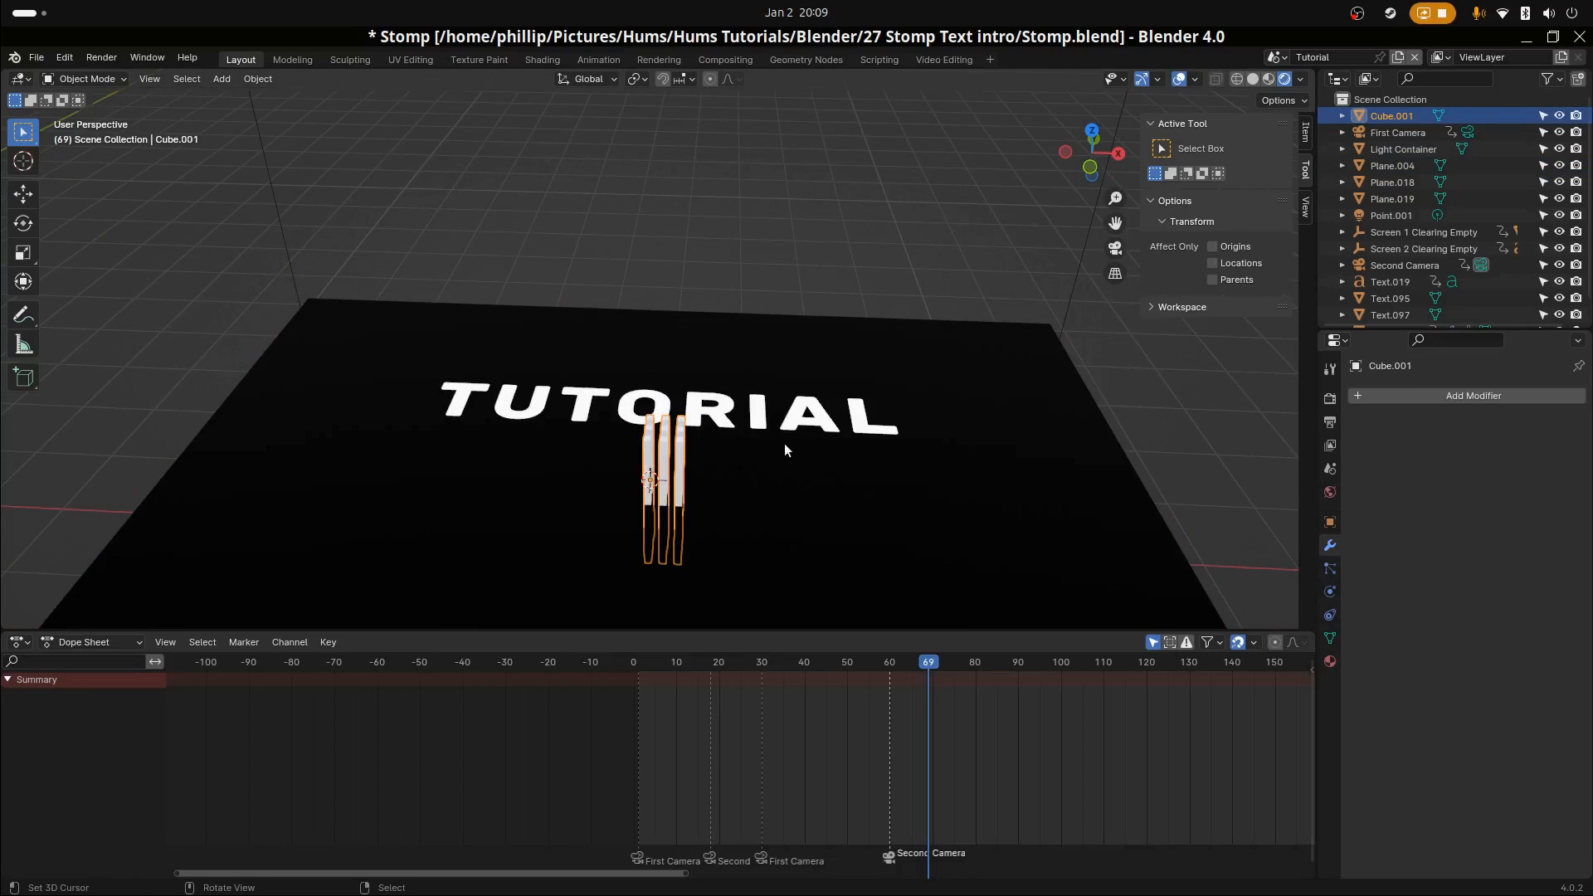
{"action": "key", "text": "Delete"}
Scale the vertices of the grid of cut holes in the black plane by about 0.669 in Edit Mode
{"action": "left_click", "coordinate": [674, 503]}
{"action": "key", "text": "Tab"}
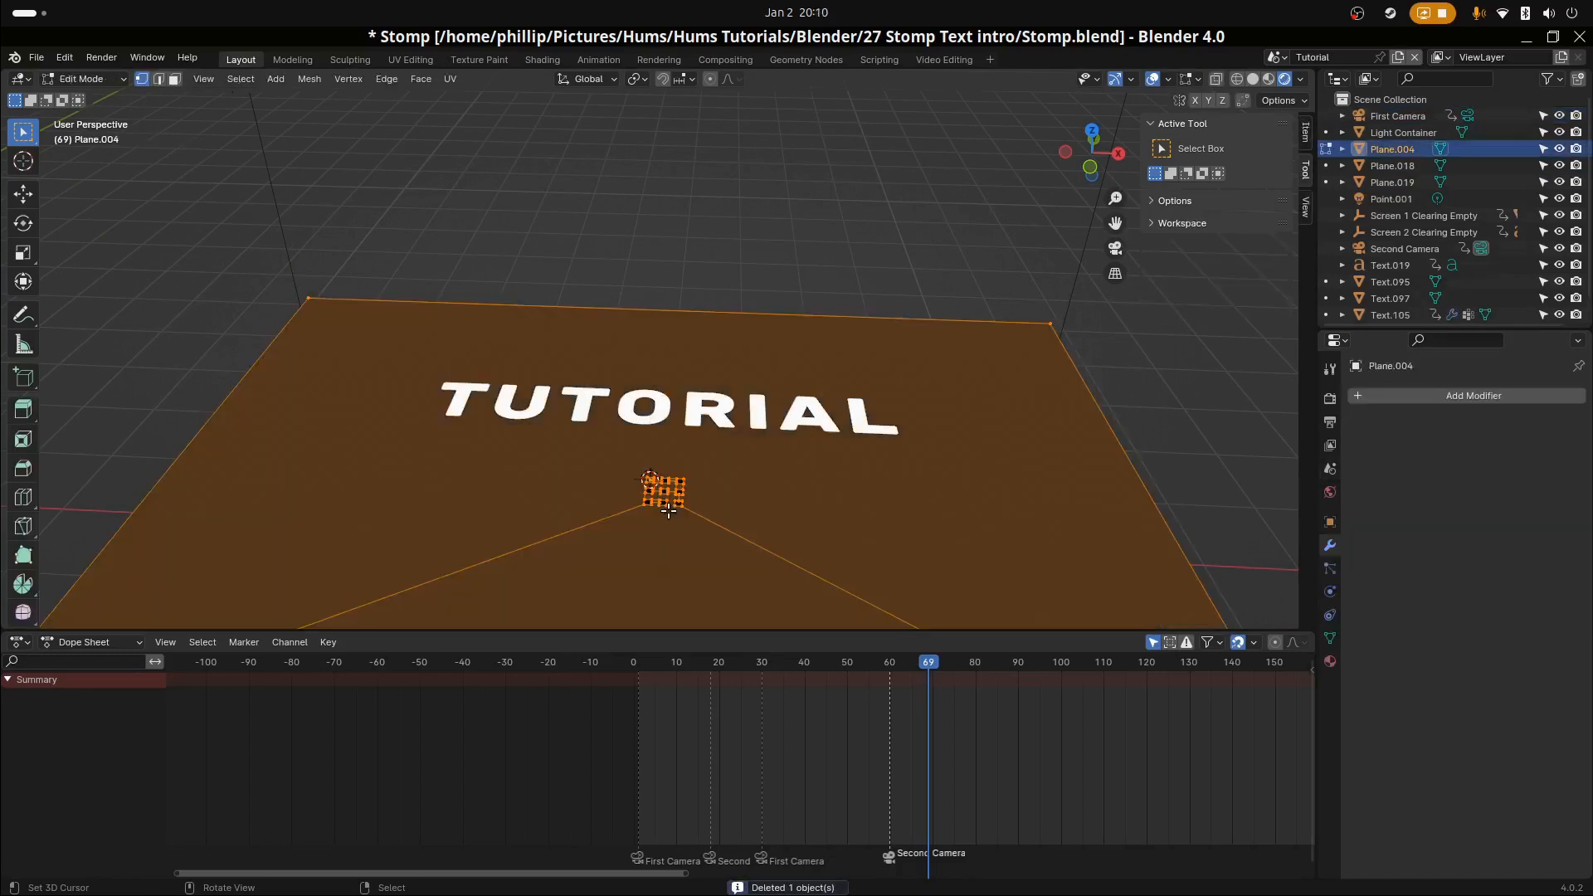
{"action": "mouse_move", "coordinate": [670, 509]}
{"action": "middle_mouse_down"}
{"action": "mouse_move", "coordinate": [669, 440]}
{"action": "mouse_move", "coordinate": [669, 496]}
{"action": "middle_mouse_up"}
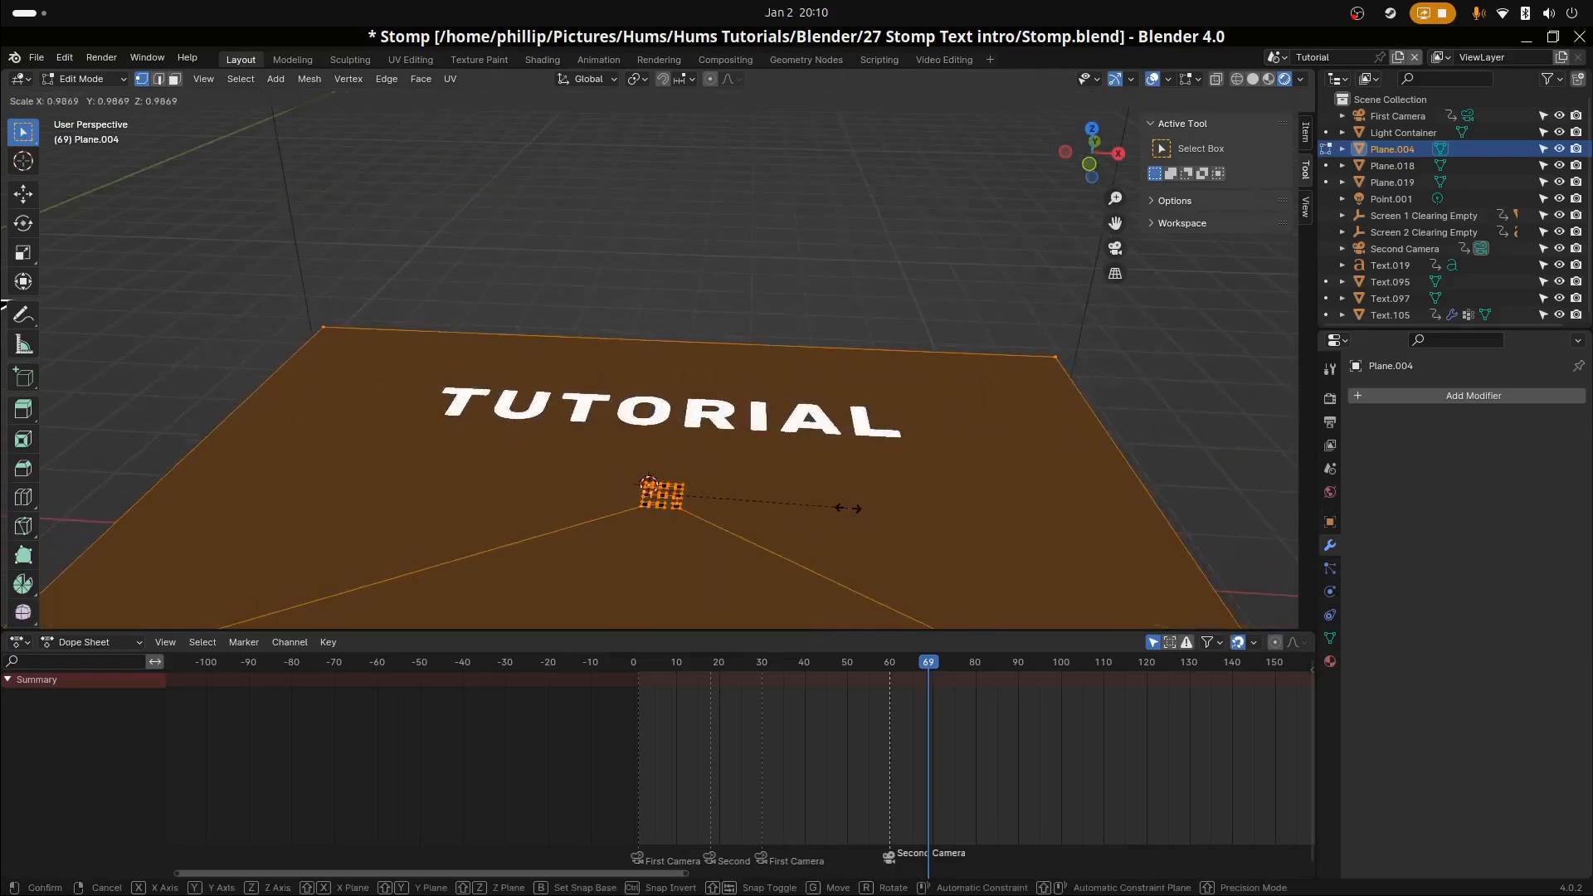
{"action": "key", "text": "alt+a"}
{"action": "left_click_drag", "start_coordinate": [567, 445], "coordinate": [750, 536]}
{"action": "key", "text": "s"}
{"action": "left_click", "coordinate": [807, 522]}
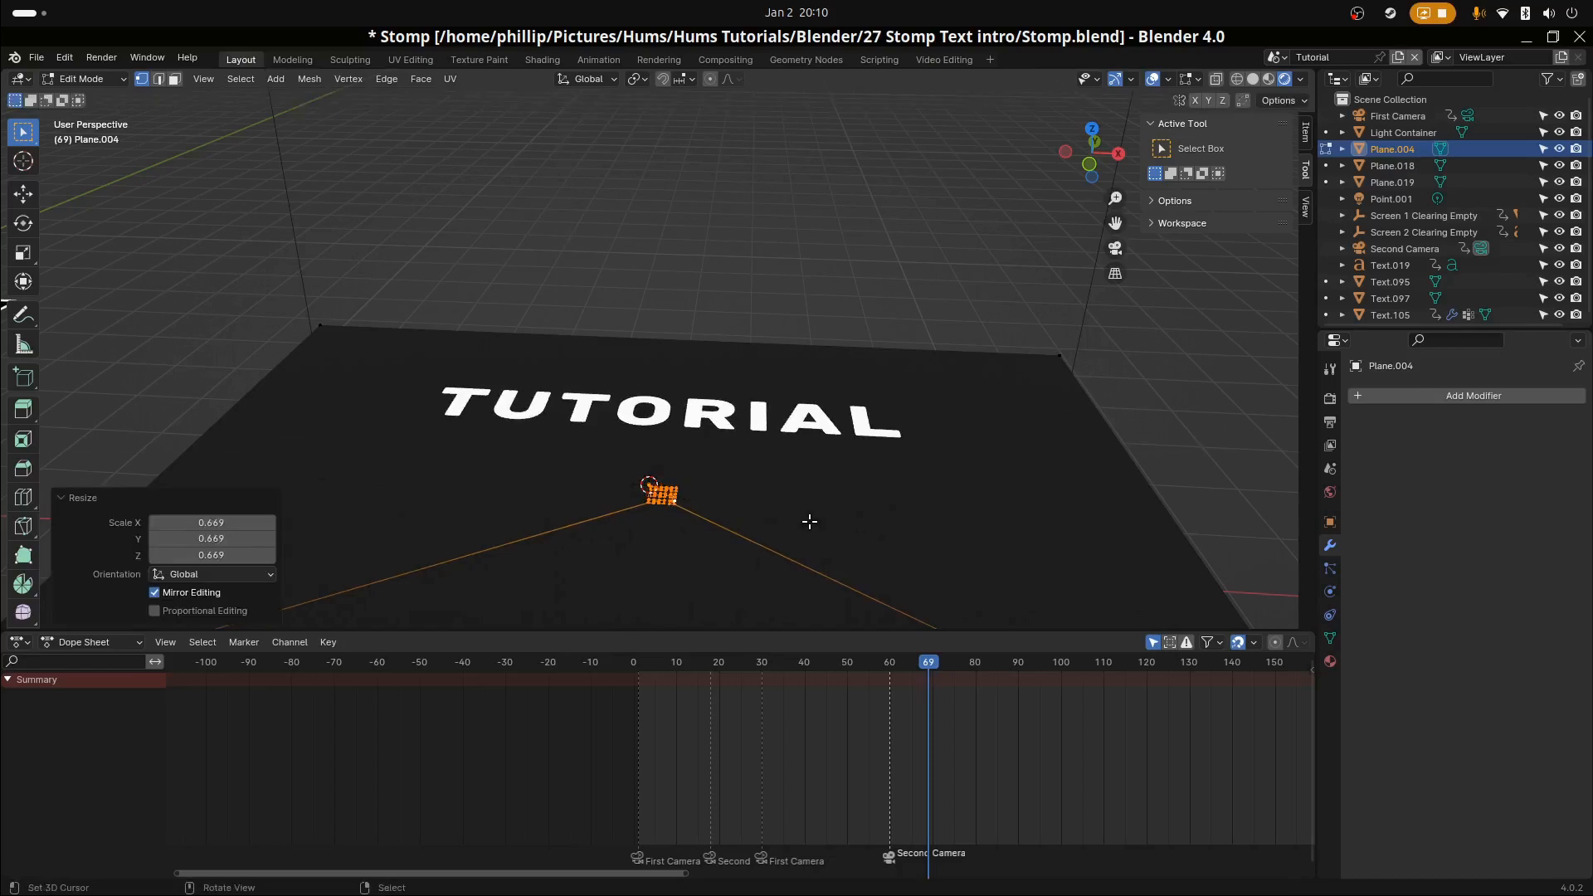
Snap the 3D cursor to the middle of the selected hole vertices in the black plane
{"action": "key", "text": "Tab"}
{"action": "middle_click_drag", "start_coordinate": [737, 509], "coordinate": [635, 413]}
{"action": "key", "text": "Tab"}
{"action": "scroll", "coordinate": [700, 498], "scroll_direction": "up", "scroll_amount": 3}
{"action": "scroll", "coordinate": [625, 505], "scroll_direction": "up", "scroll_amount": 1}
{"action": "scroll", "coordinate": [625, 506], "scroll_direction": "up", "scroll_amount": 2}
{"action": "scroll", "coordinate": [625, 507], "scroll_direction": "down", "scroll_amount": 2}
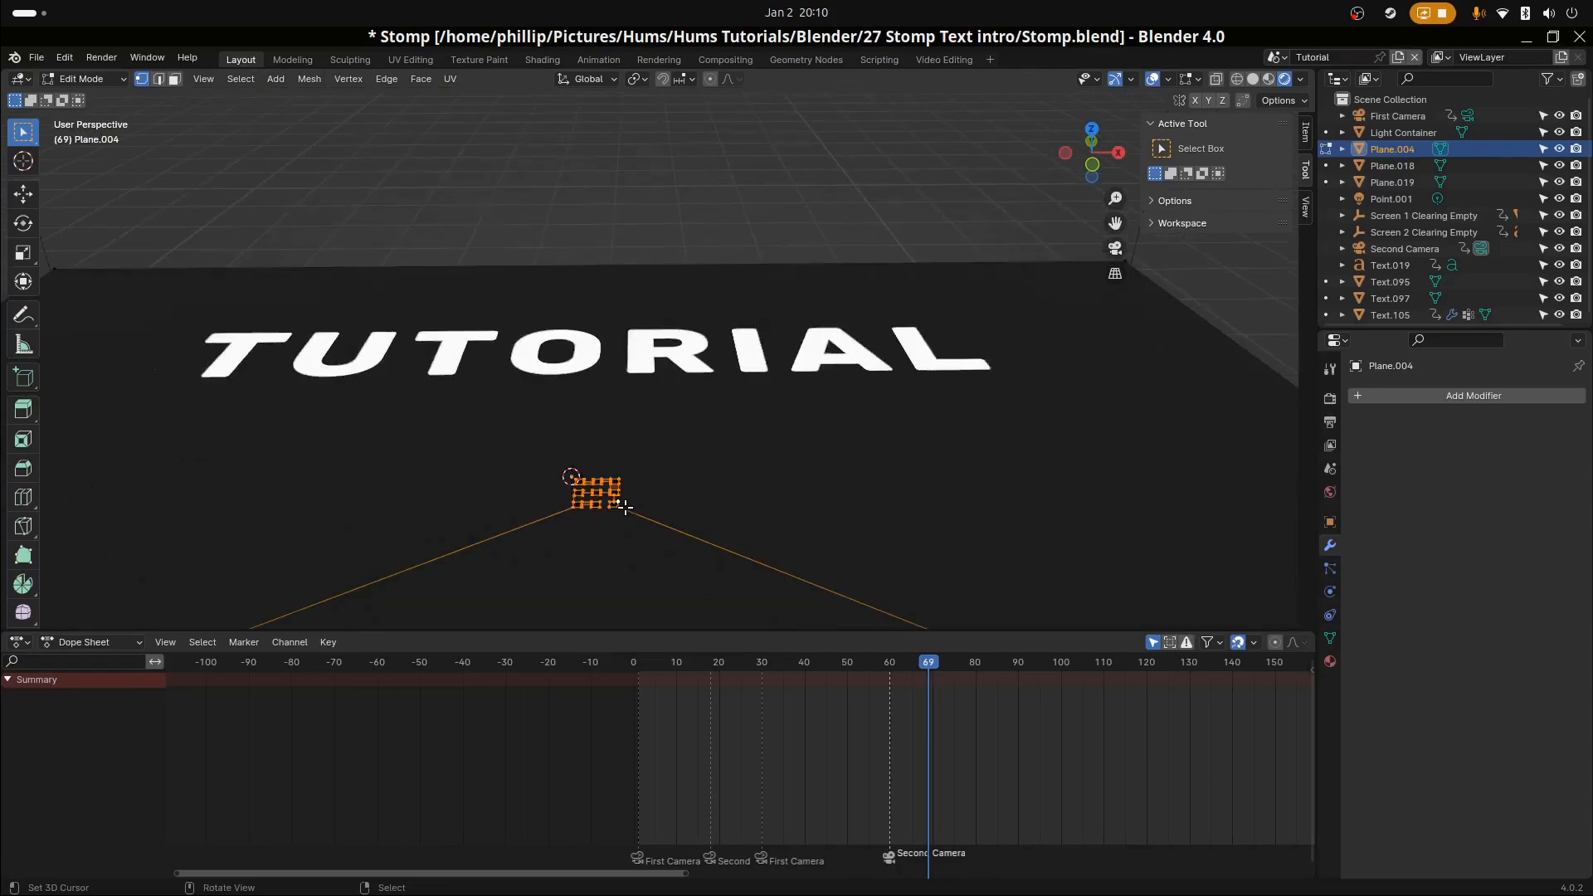
{"action": "scroll", "coordinate": [625, 507], "scroll_direction": "up", "scroll_amount": 1}
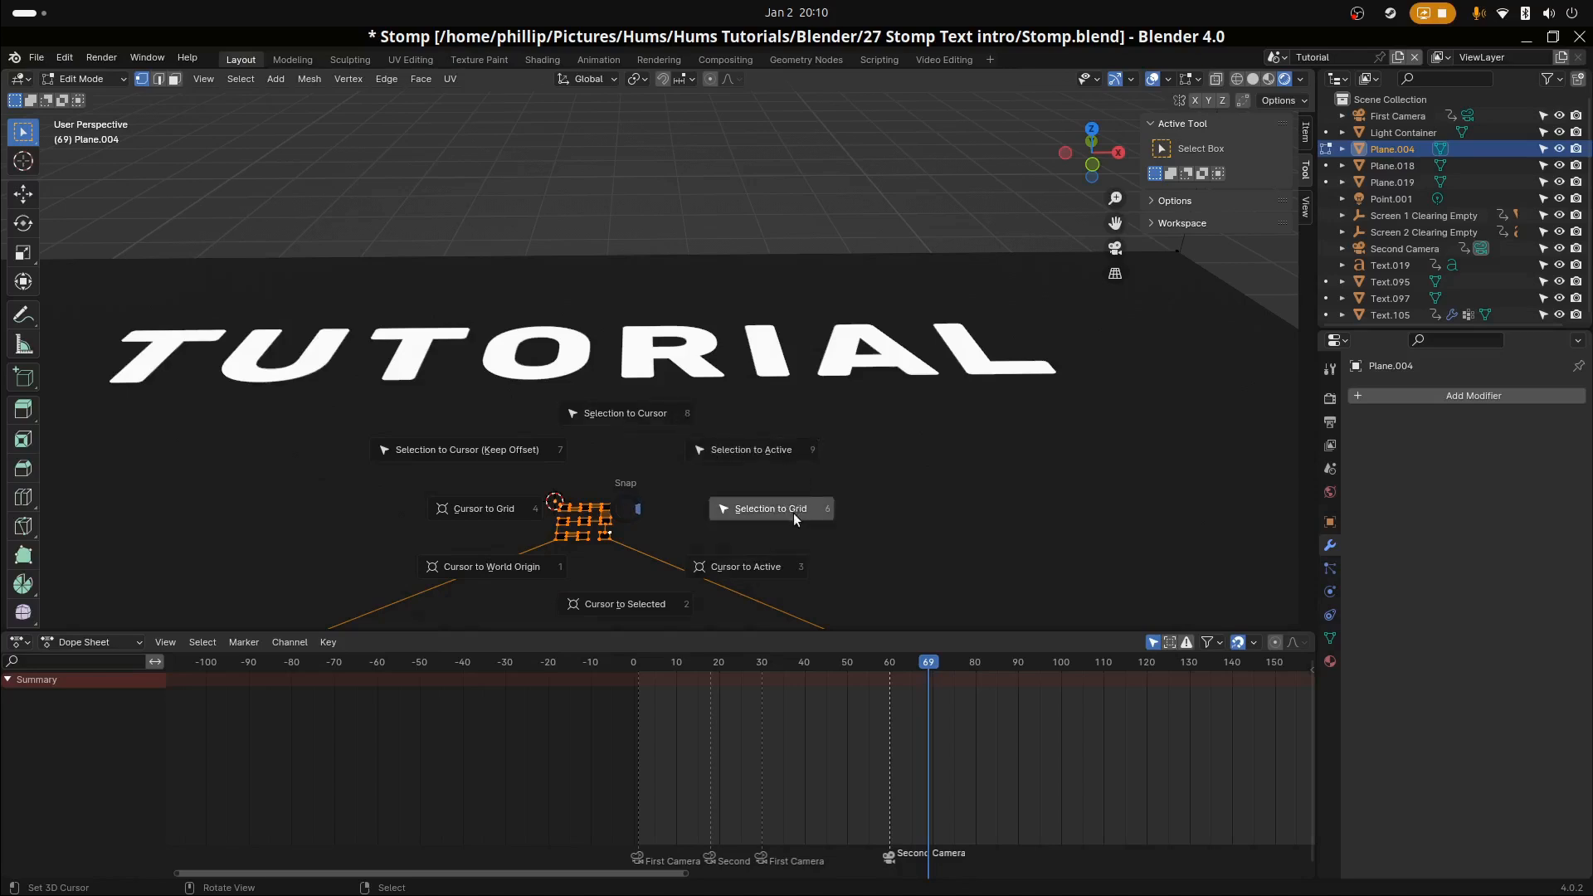
{"action": "left_click", "coordinate": [755, 572]}
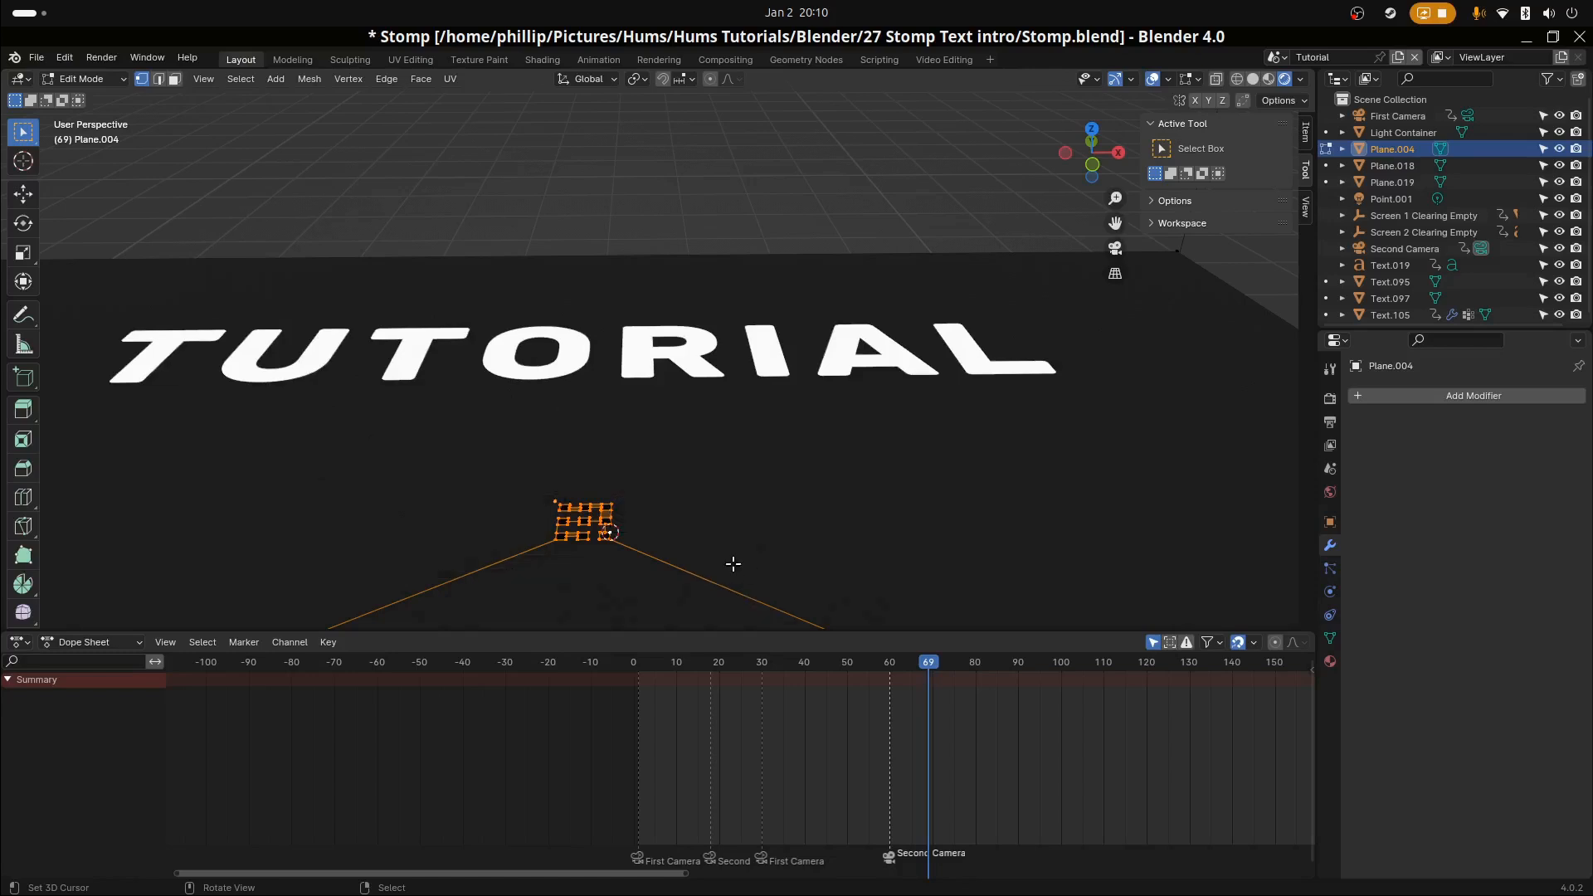
{"action": "key", "text": "shift+s"}
{"action": "left_click", "coordinate": [740, 646]}
{"action": "middle_click_drag", "start_coordinate": [608, 569], "coordinate": [622, 526]}
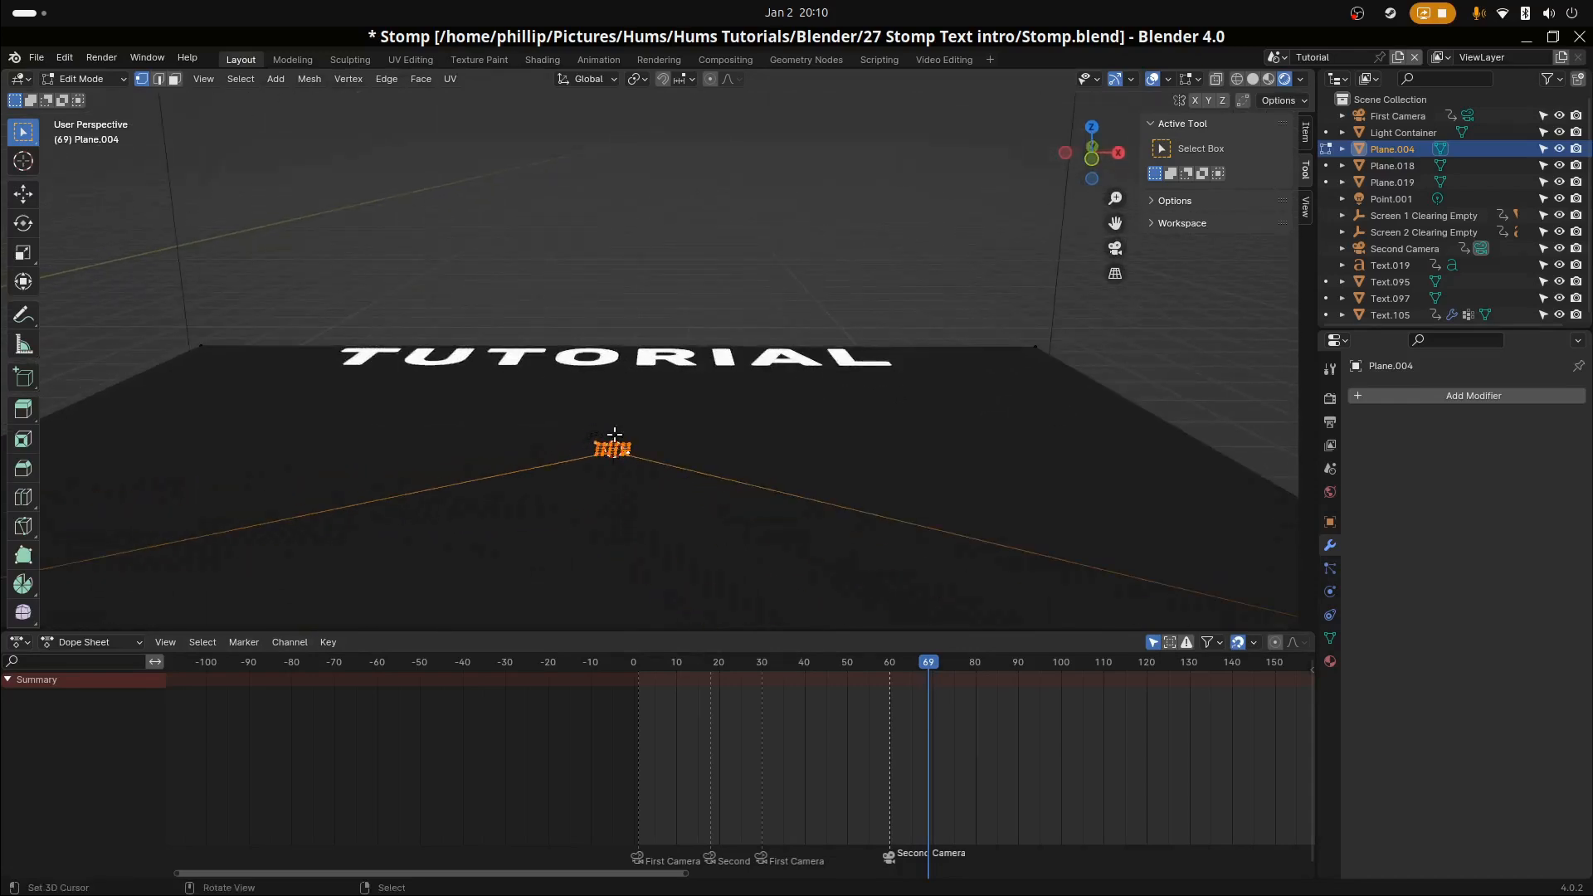
Snap the point light to the 3D cursor at the centre of the hole grid
{"action": "key", "text": "Tab"}
{"action": "left_click", "coordinate": [616, 453]}
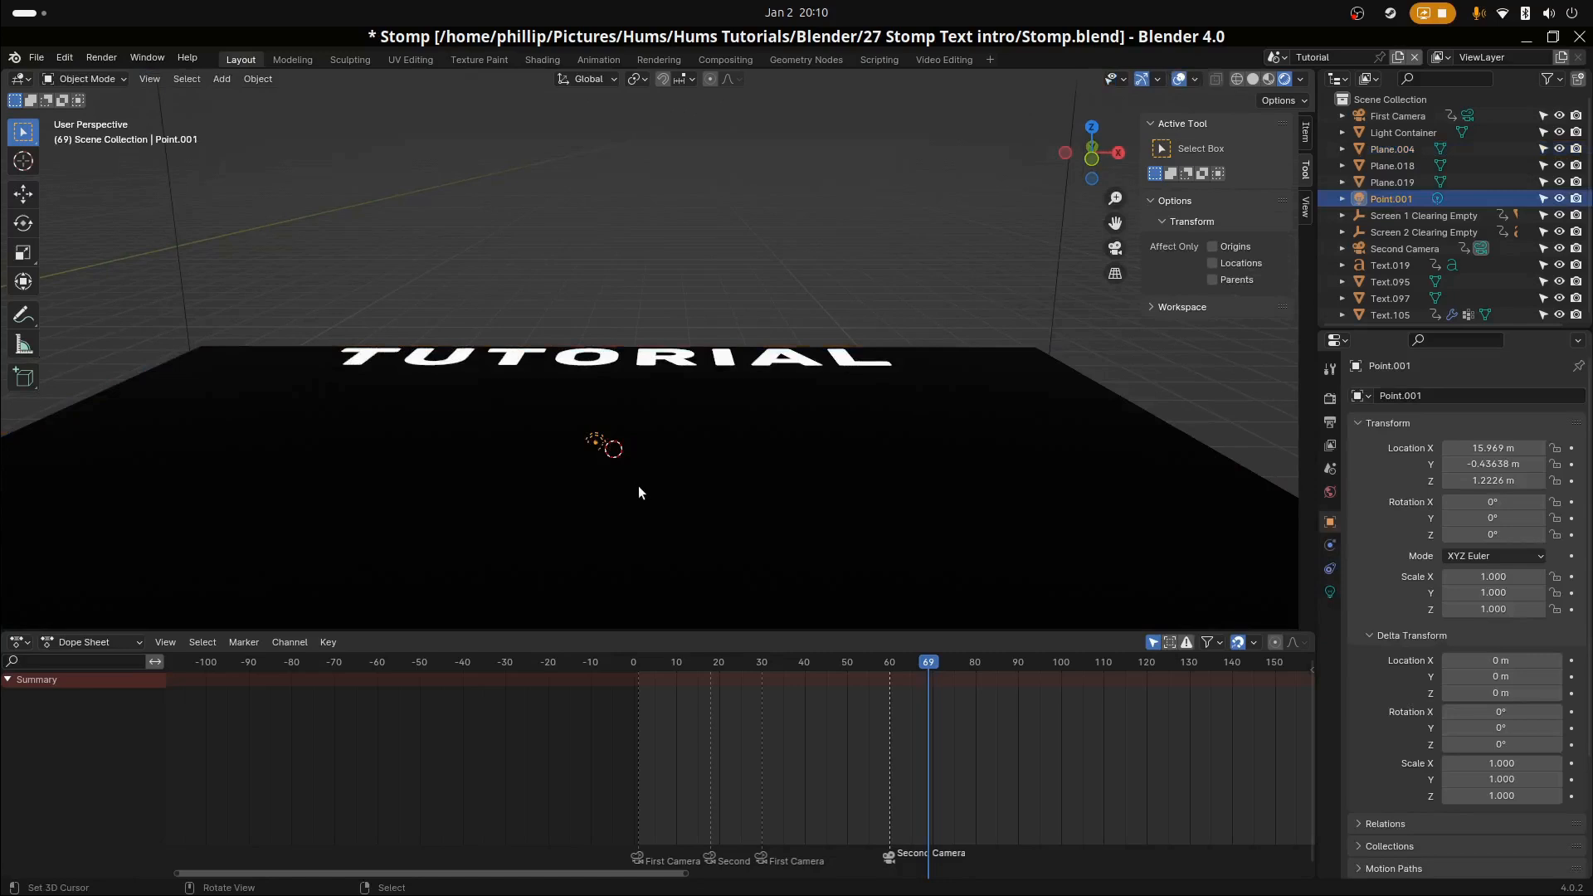
{"action": "key", "text": "shift+s"}
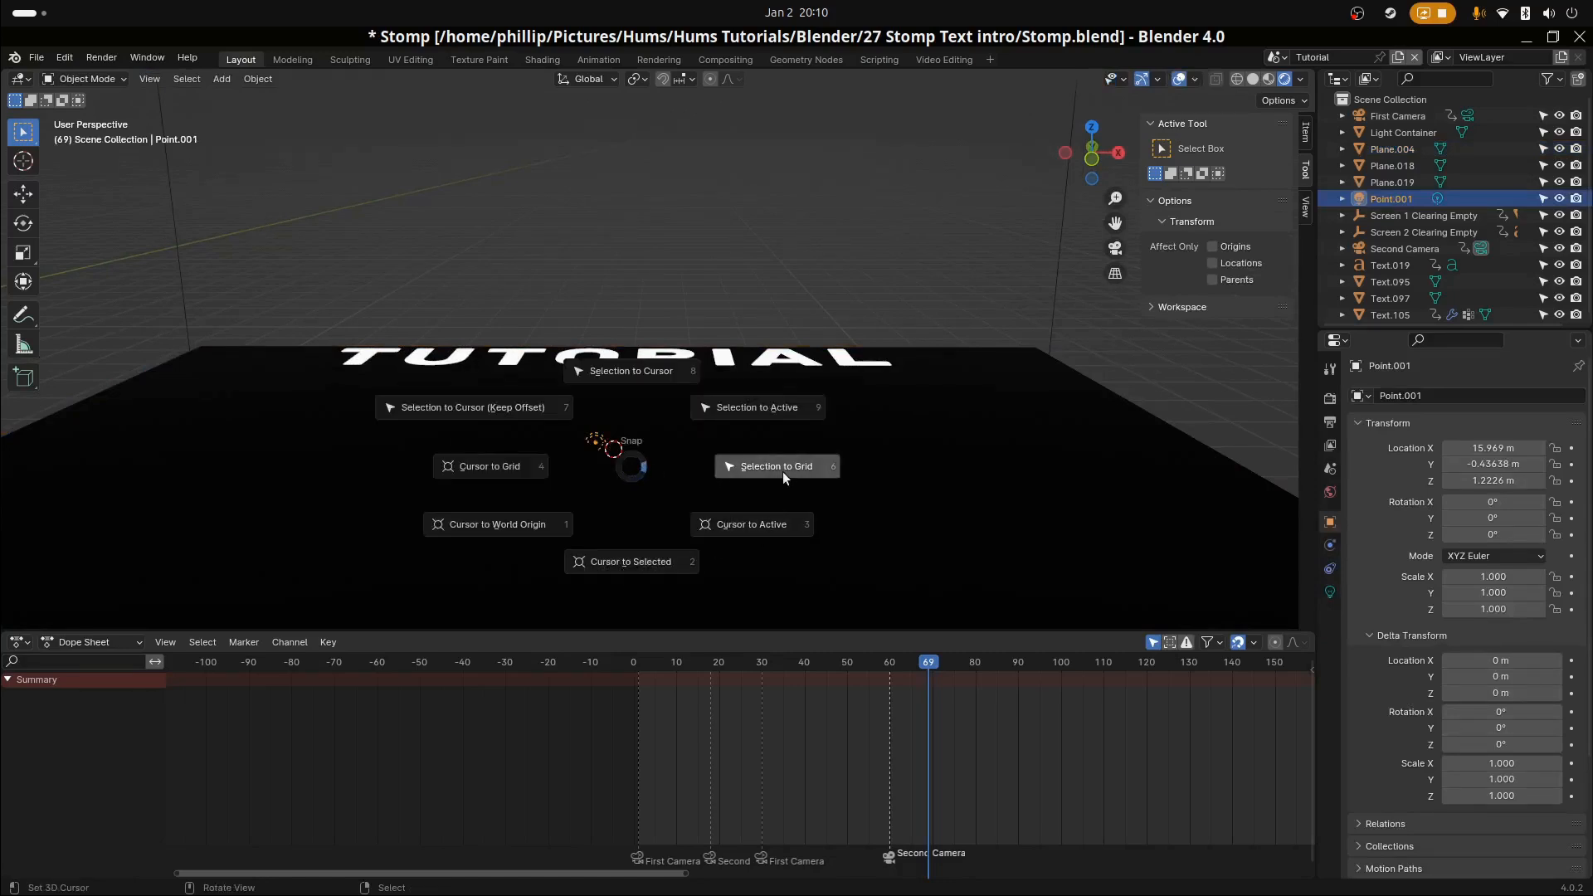
{"action": "left_click", "coordinate": [641, 375]}
Lower the point light along Z to about 1.075 m so it sits just beneath the perforated plane
{"action": "mouse_move", "coordinate": [594, 481]}
{"action": "middle_mouse_down"}
{"action": "mouse_move", "coordinate": [595, 419]}
{"action": "mouse_move", "coordinate": [602, 450]}
{"action": "middle_mouse_up"}
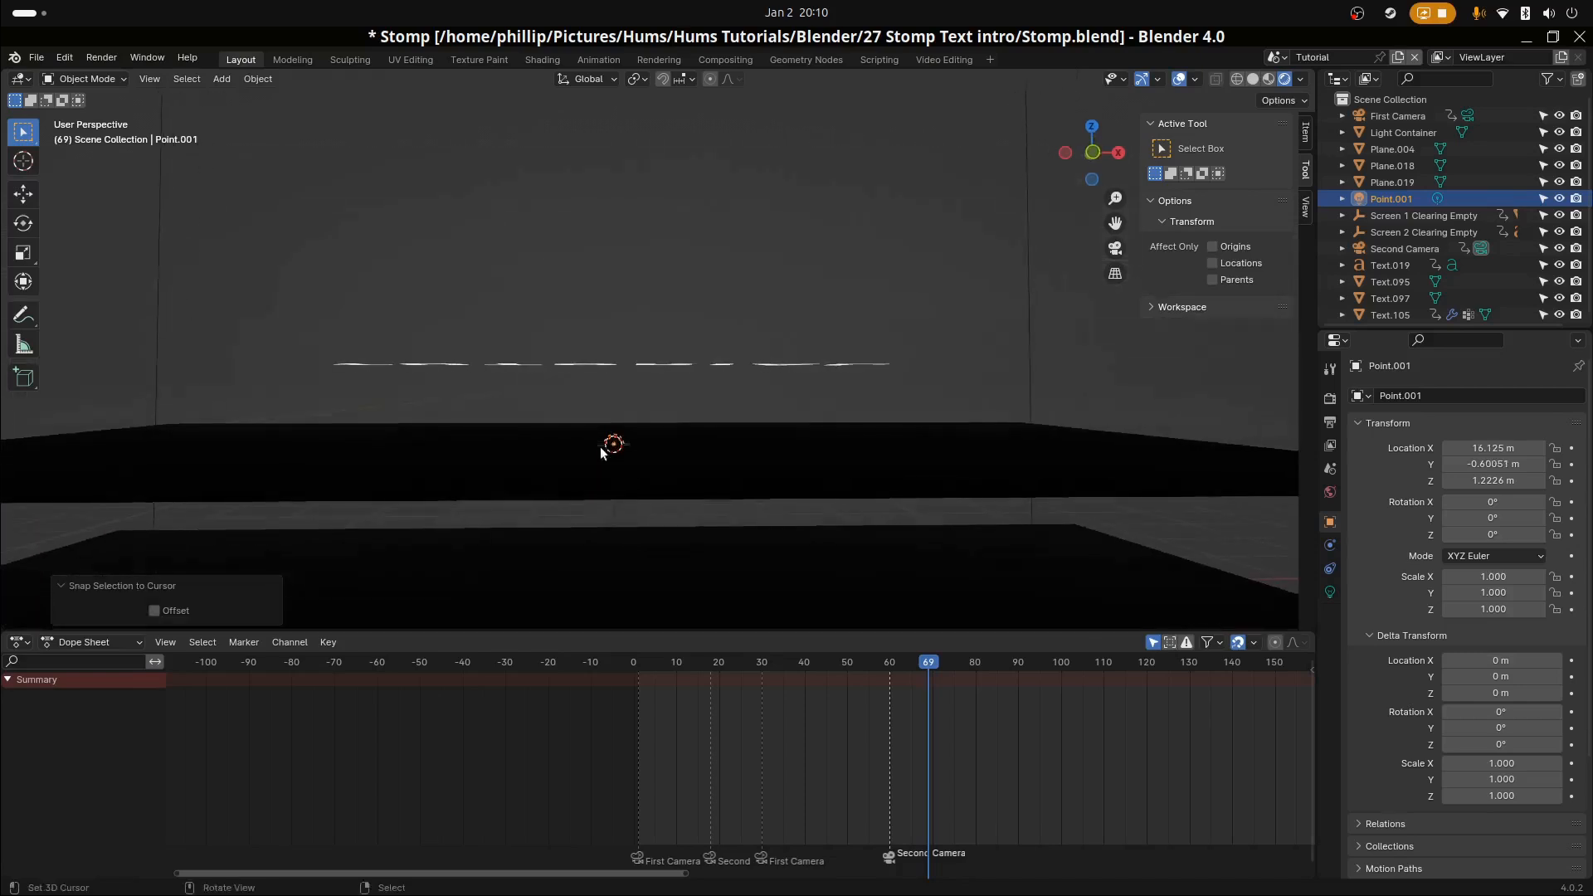
{"action": "key", "text": "g"}
{"action": "key", "text": "z"}
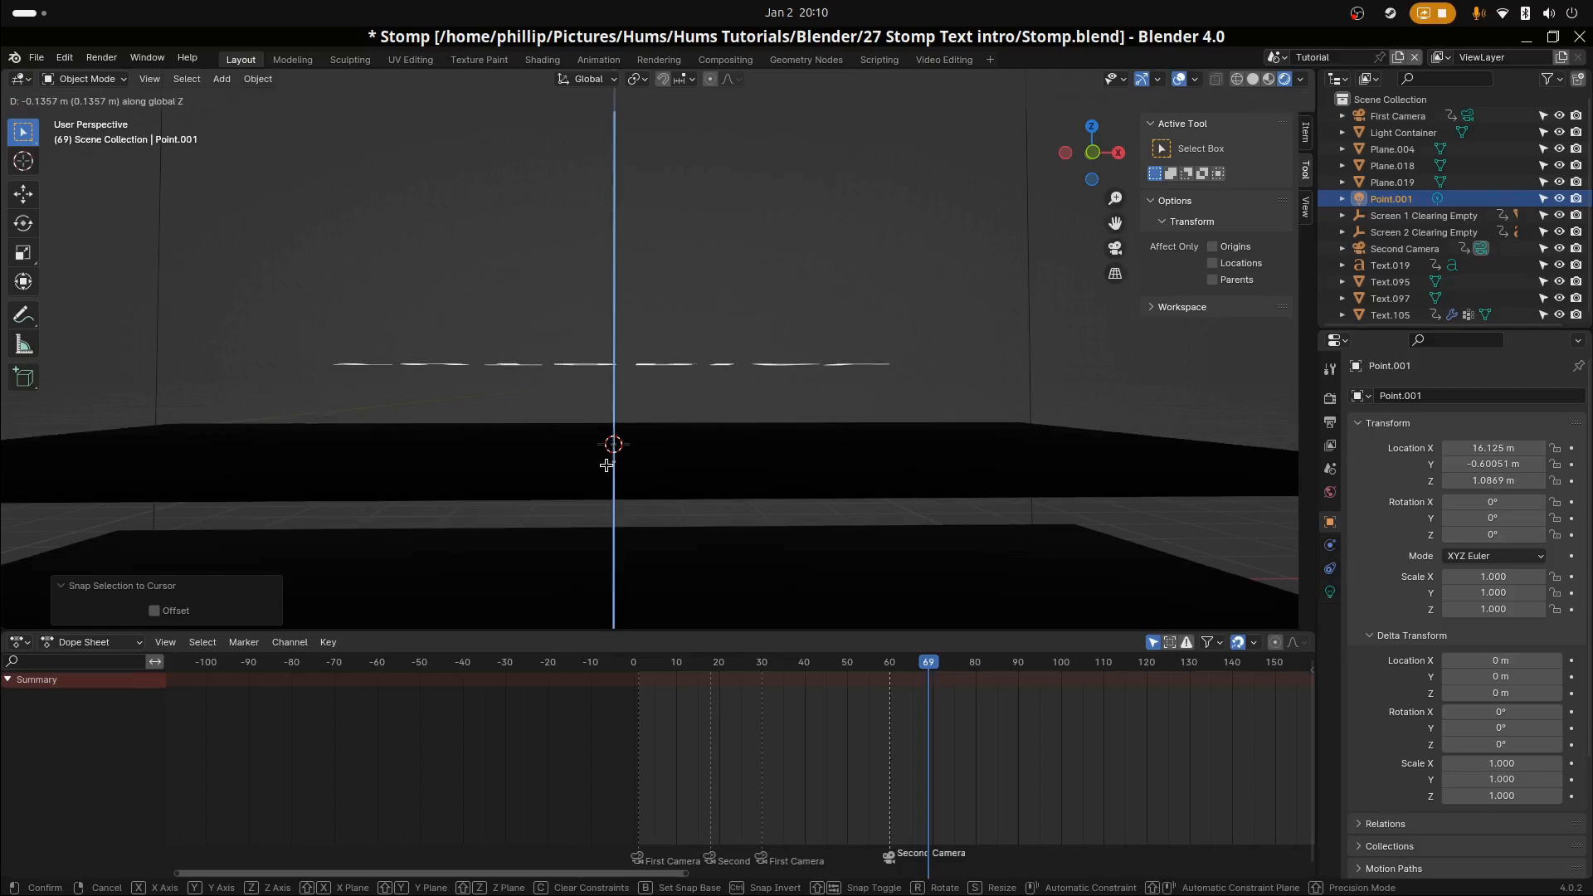
{"action": "left_click", "coordinate": [606, 466]}
{"action": "middle_click_drag", "start_coordinate": [611, 455], "coordinate": [612, 444]}
{"action": "key", "text": "g"}
{"action": "key", "text": "z"}
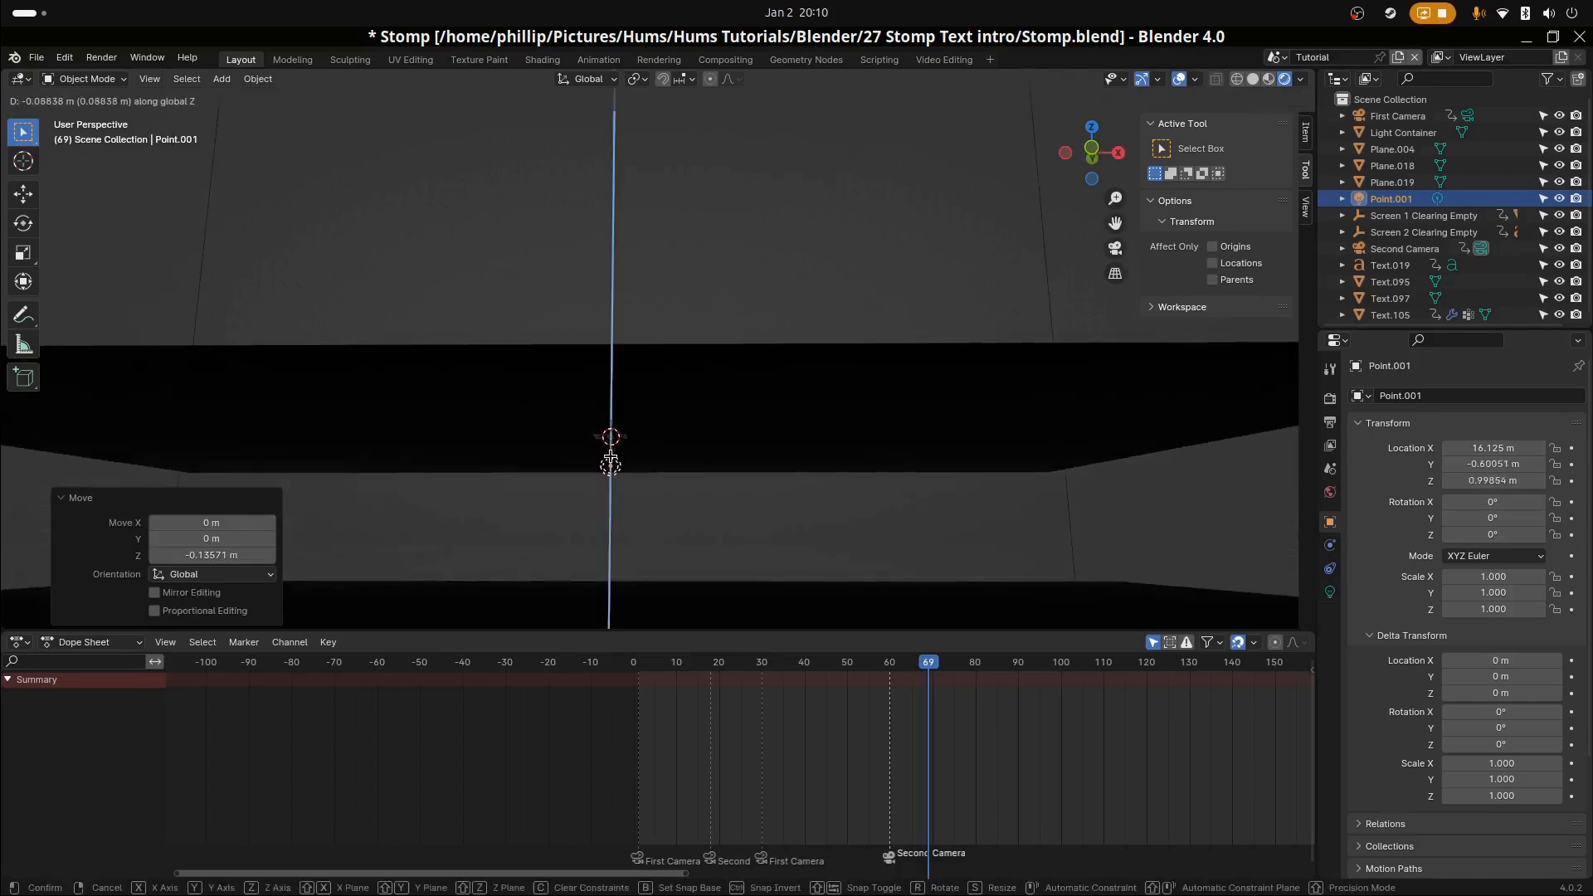
{"action": "left_click", "coordinate": [612, 446]}
Parent the perforated black plane to the point light using Object (Keep Transform)
{"action": "right_click", "coordinate": [714, 441]}
{"action": "right_click", "coordinate": [620, 461], "text": "shift"}
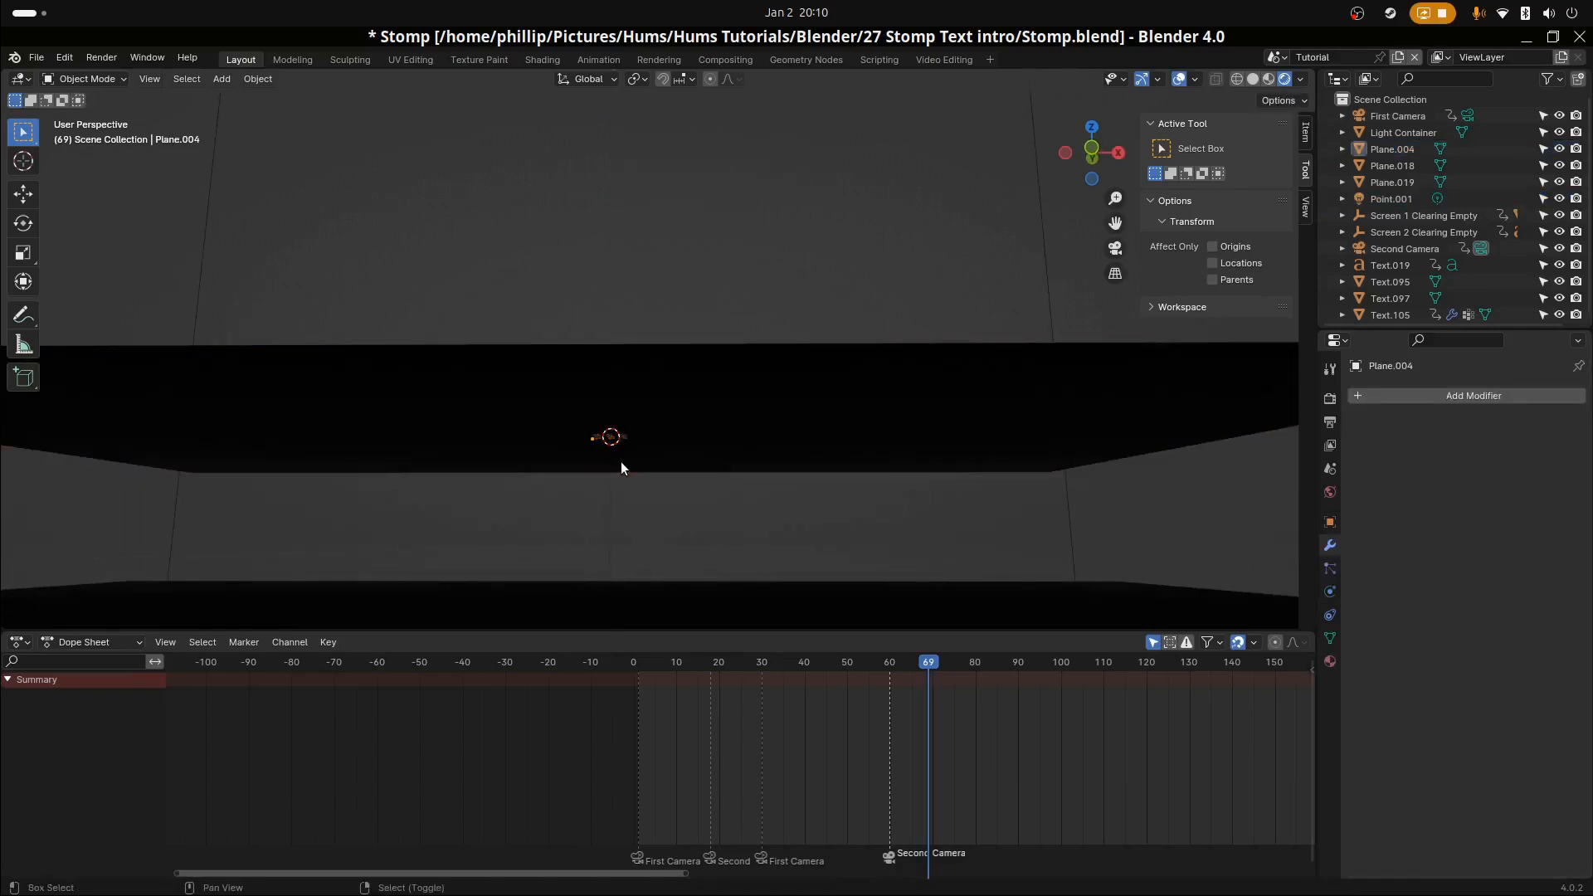
{"action": "right_click", "coordinate": [685, 448]}
{"action": "right_click", "coordinate": [624, 463], "text": "shift"}
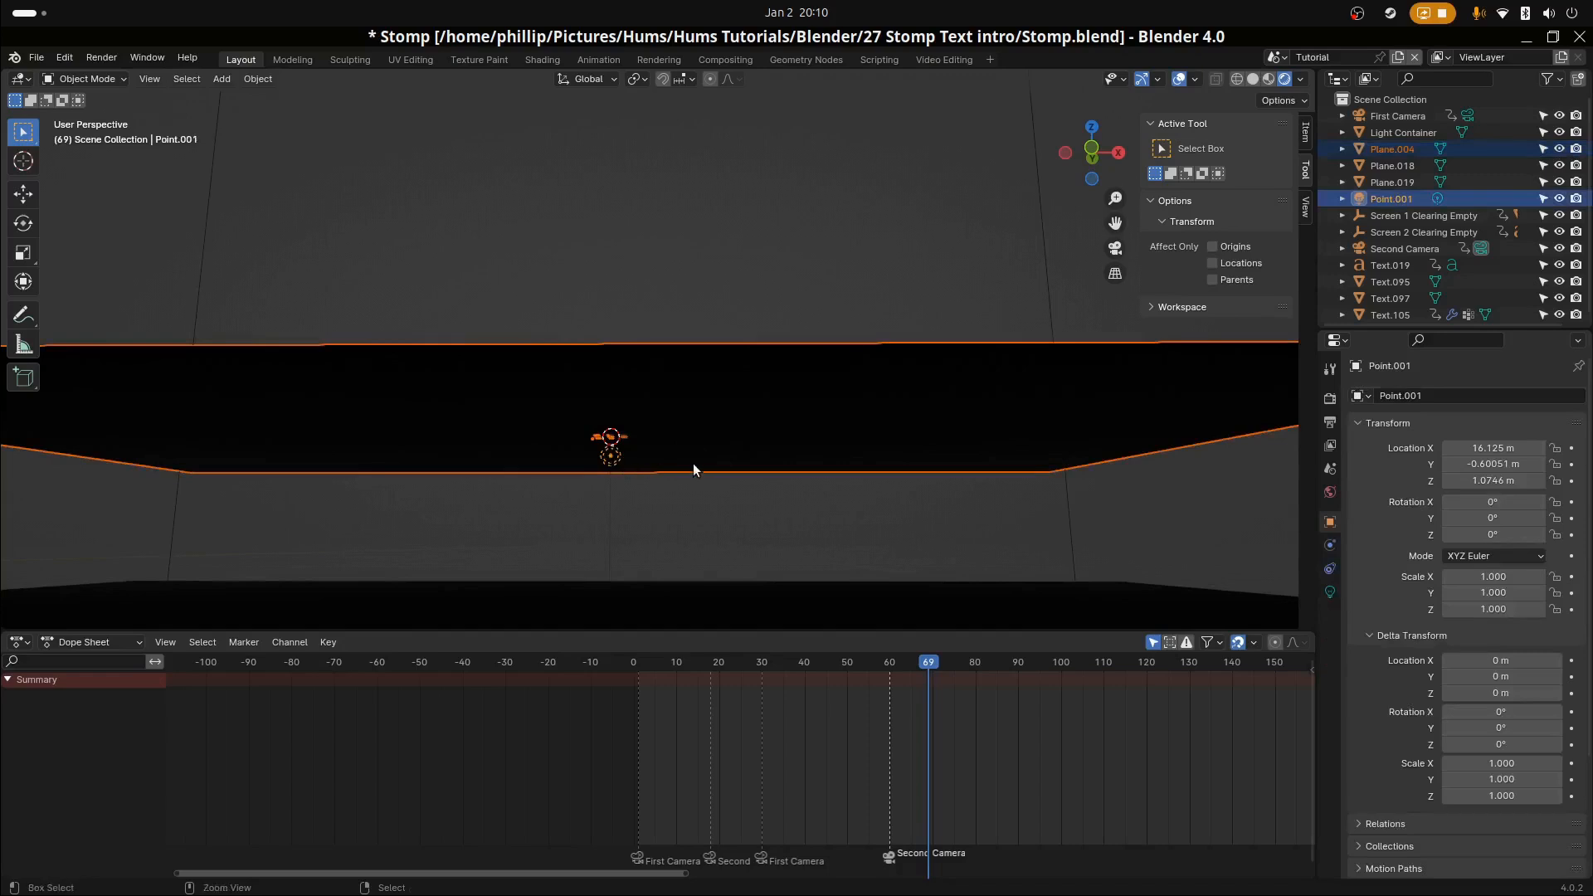
{"action": "key", "text": "ctrl+p"}
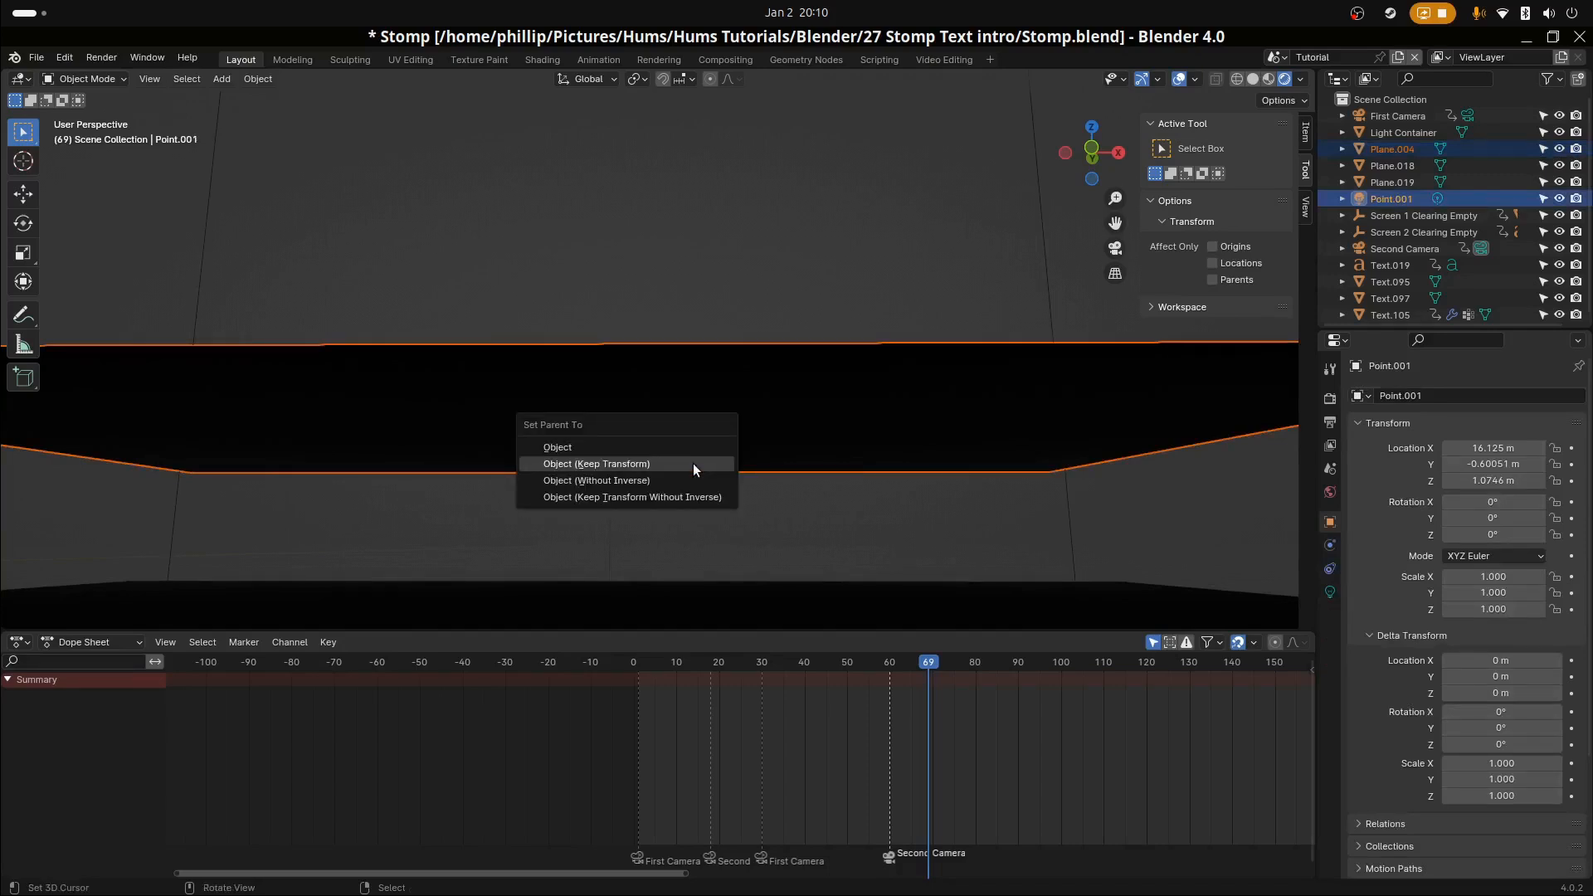
{"action": "left_click", "coordinate": [649, 465]}
Deselect everything, render frame 69 from the camera view and inspect the whole image
{"action": "middle_click_drag", "start_coordinate": [665, 471], "coordinate": [676, 575]}
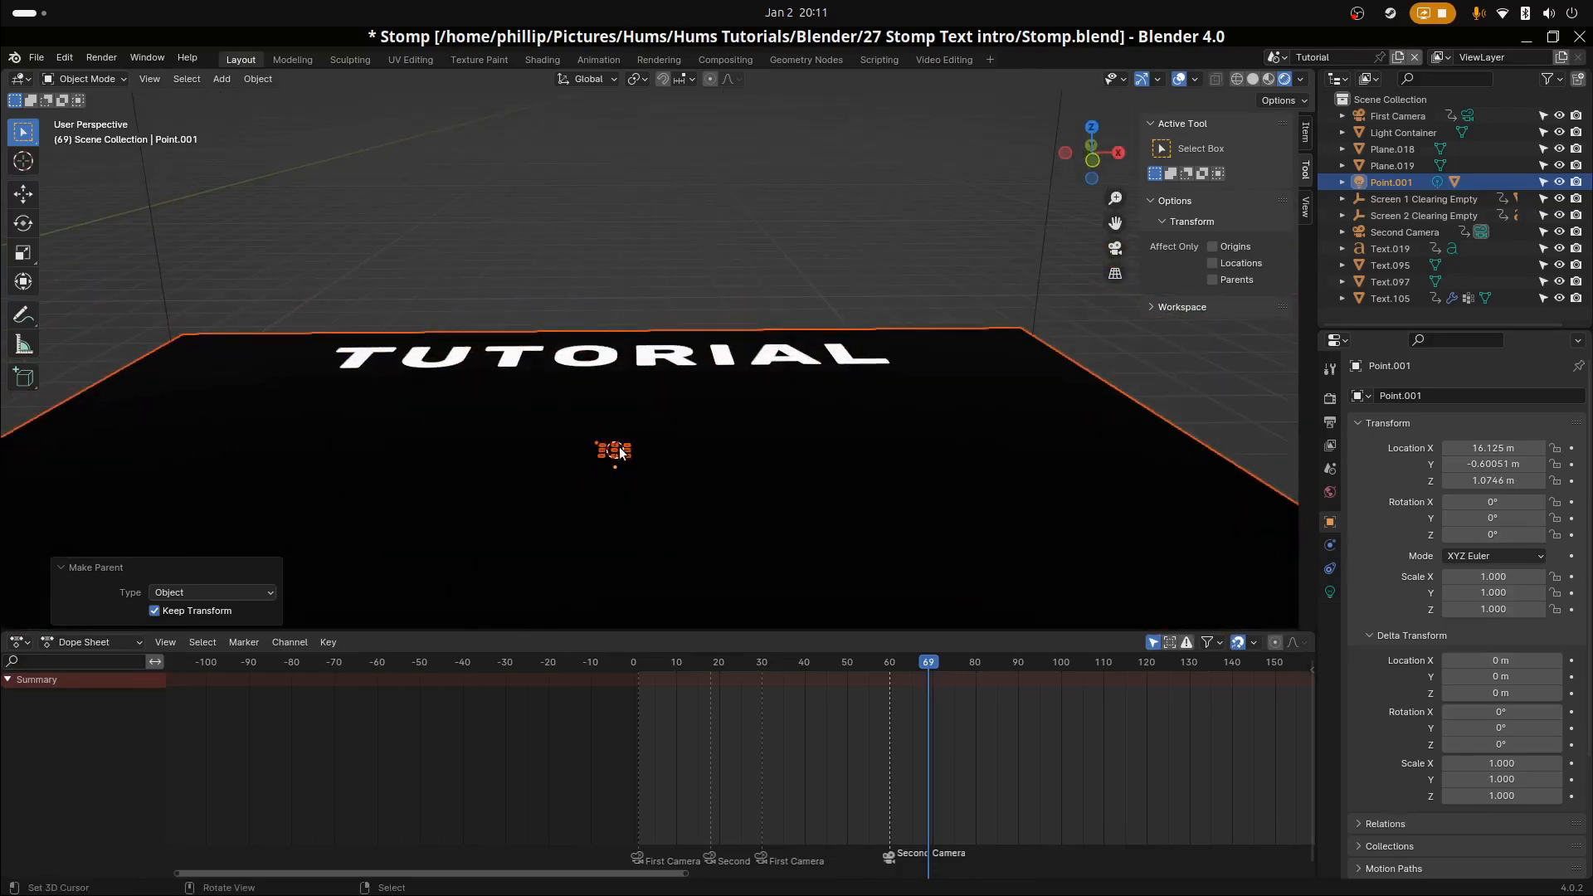
{"action": "middle_click_drag", "start_coordinate": [620, 452], "coordinate": [729, 463]}
{"action": "left_click", "coordinate": [812, 293]}
{"action": "key", "text": "KP_0"}
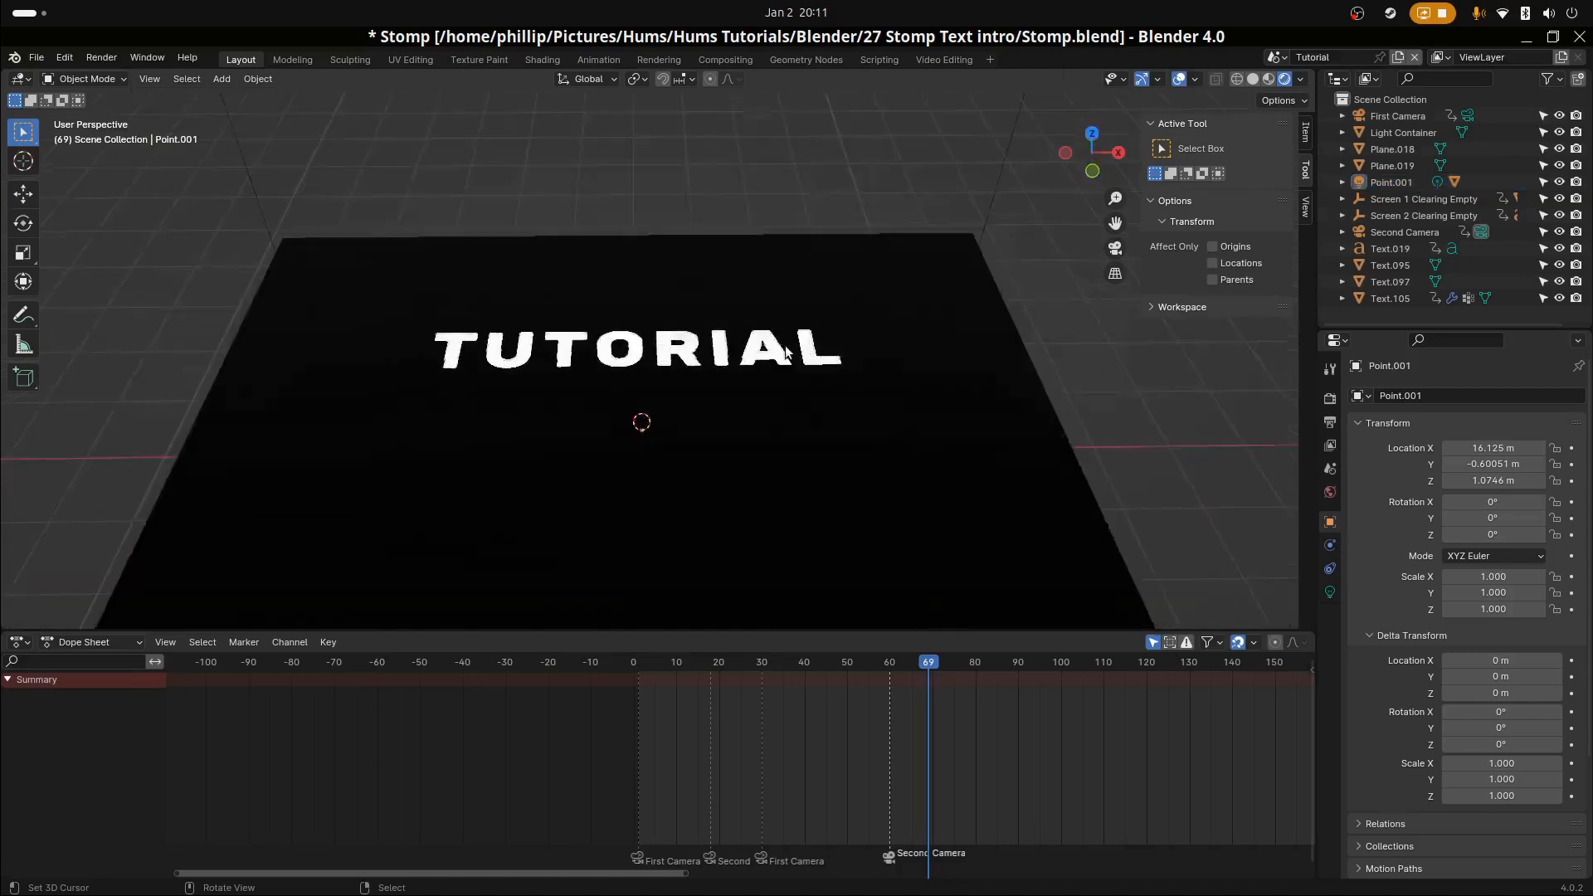
{"action": "key", "text": "F12"}
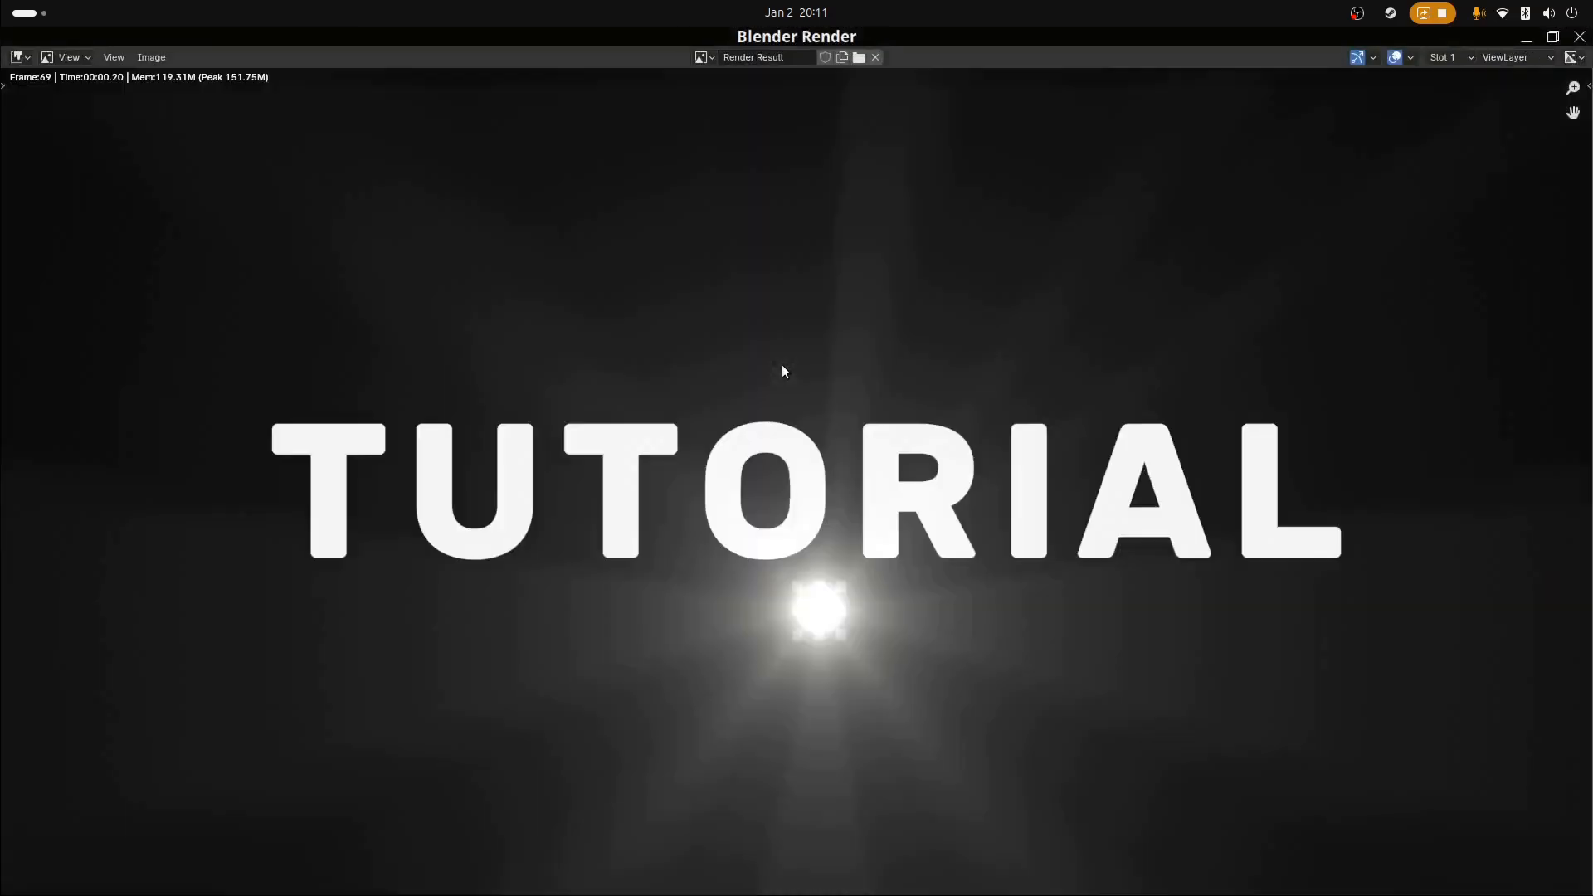
{"action": "scroll", "coordinate": [781, 371], "scroll_direction": "down", "scroll_amount": 2}
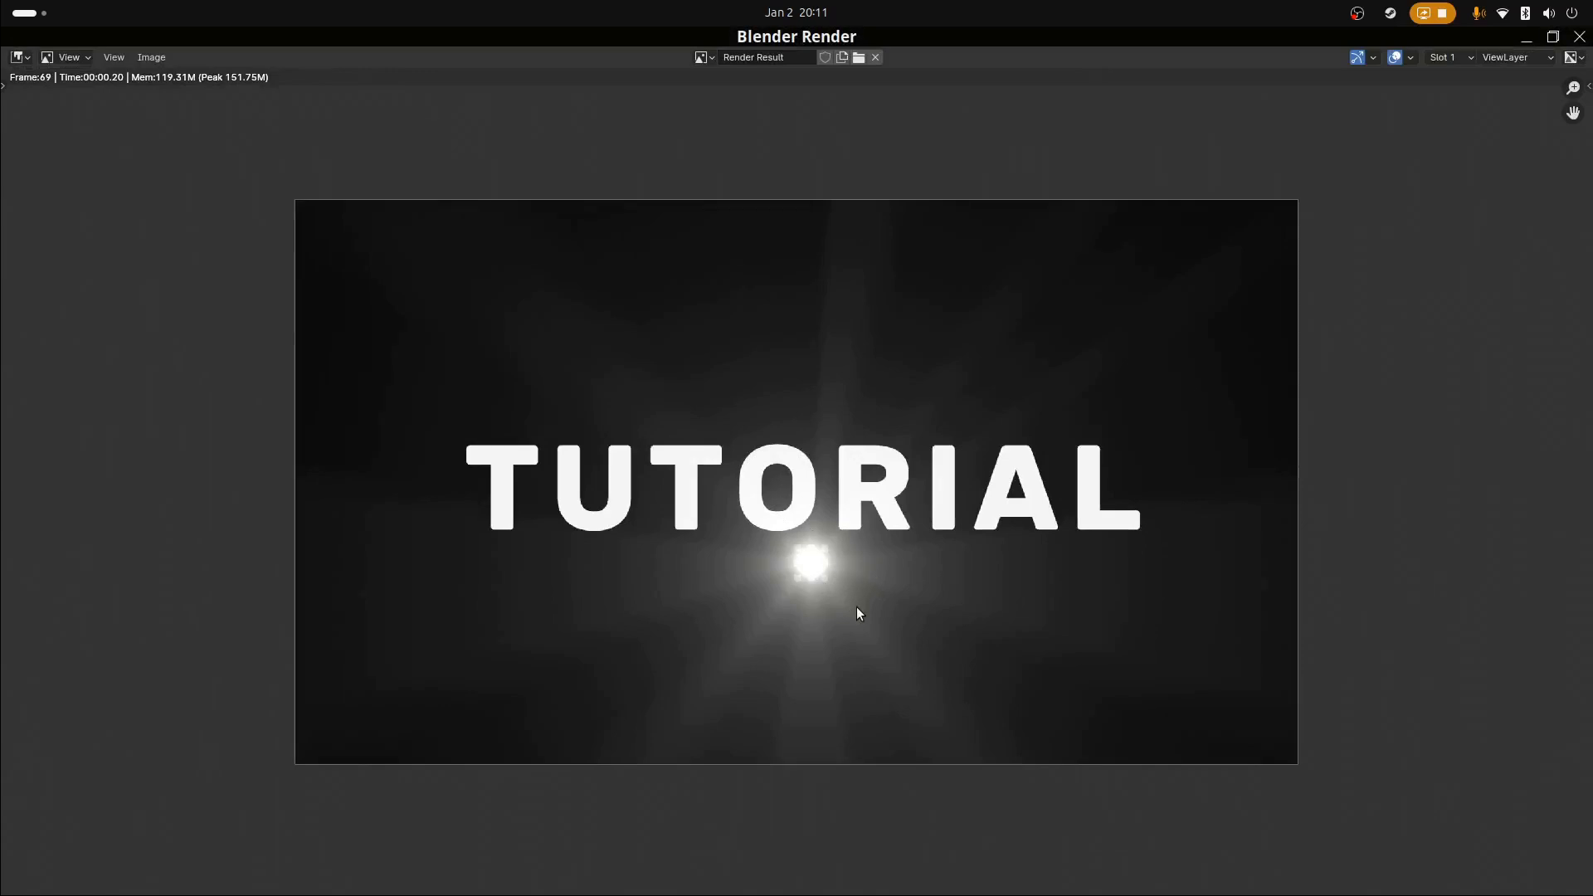
Close the render and scale the grid of holes in the upper black plane down to about 0.7 in Edit Mode
{"action": "scroll", "coordinate": [836, 607], "scroll_direction": "up", "scroll_amount": 1}
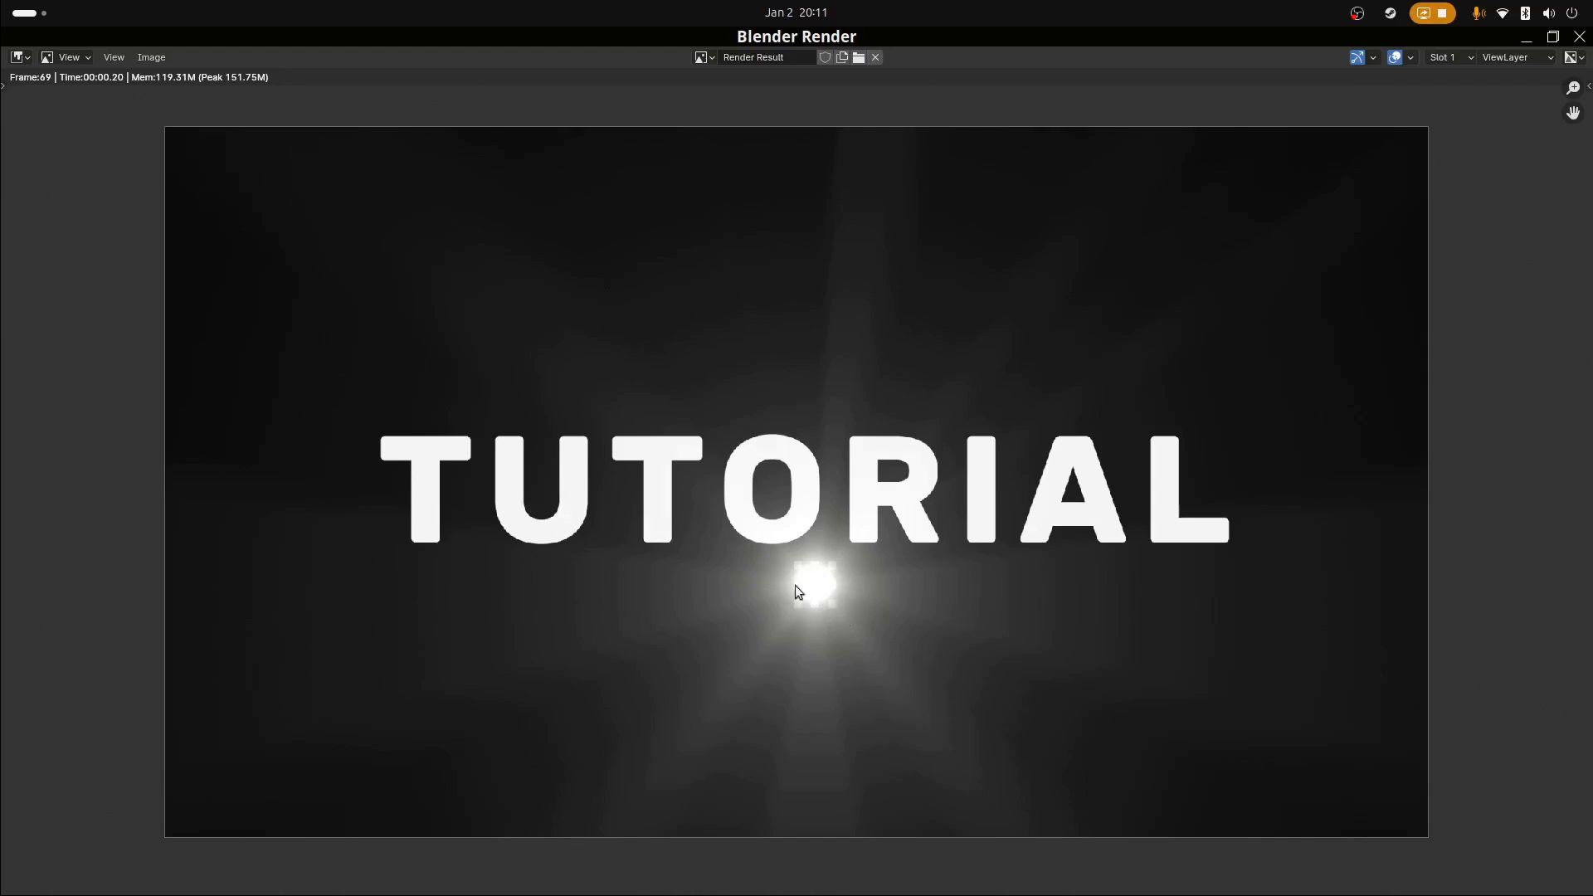
{"action": "key", "text": "Escape"}
{"action": "key", "text": "KP_0"}
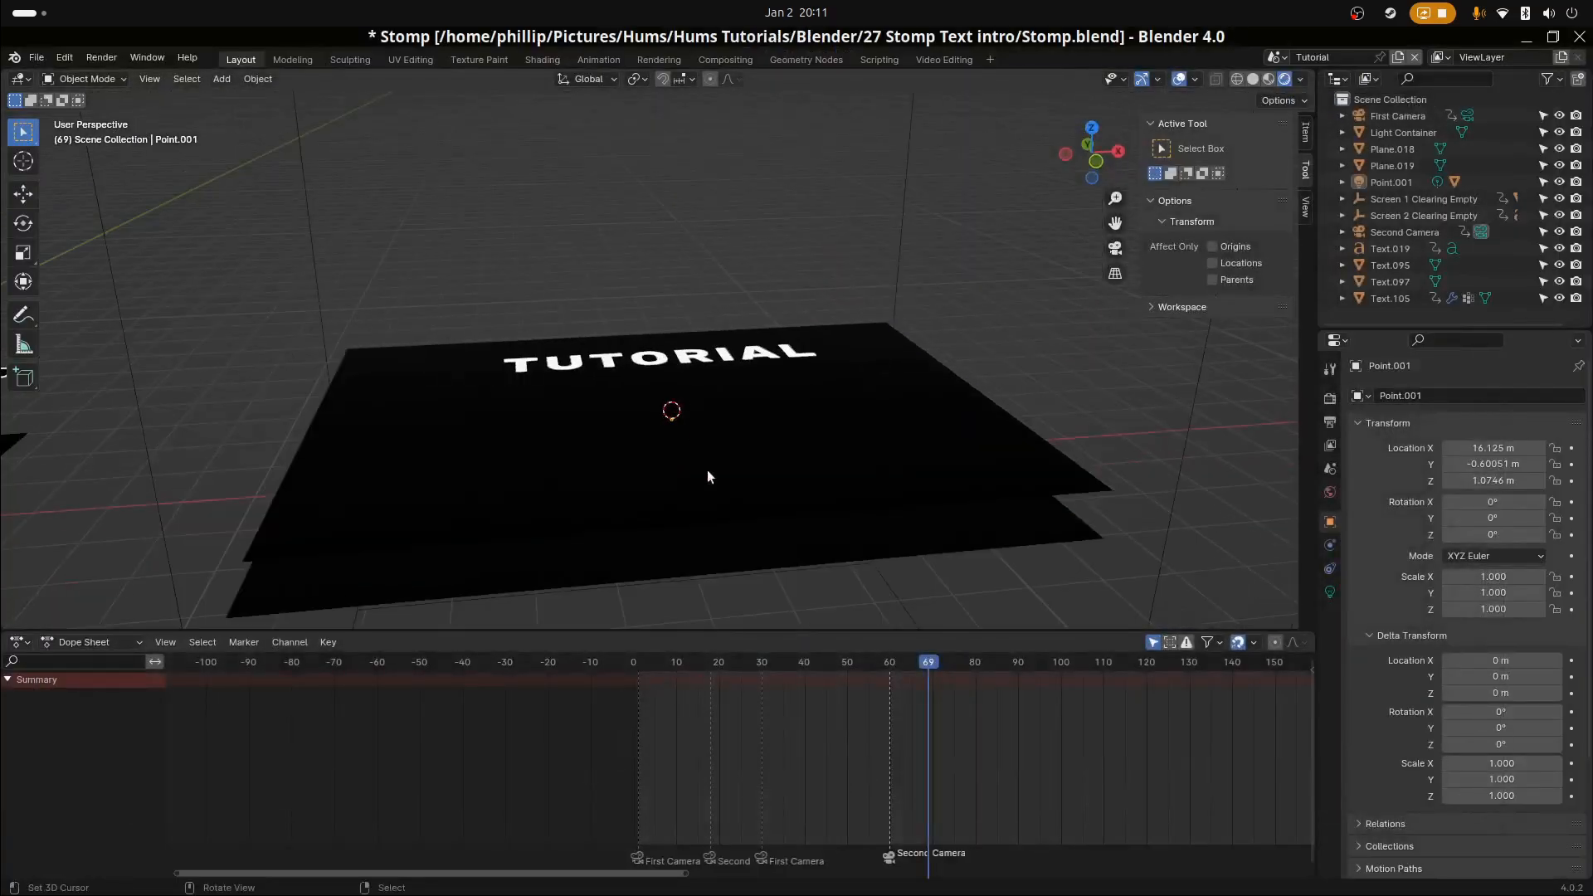
{"action": "middle_click_drag", "start_coordinate": [707, 476], "coordinate": [689, 427]}
{"action": "left_click", "coordinate": [689, 427]}
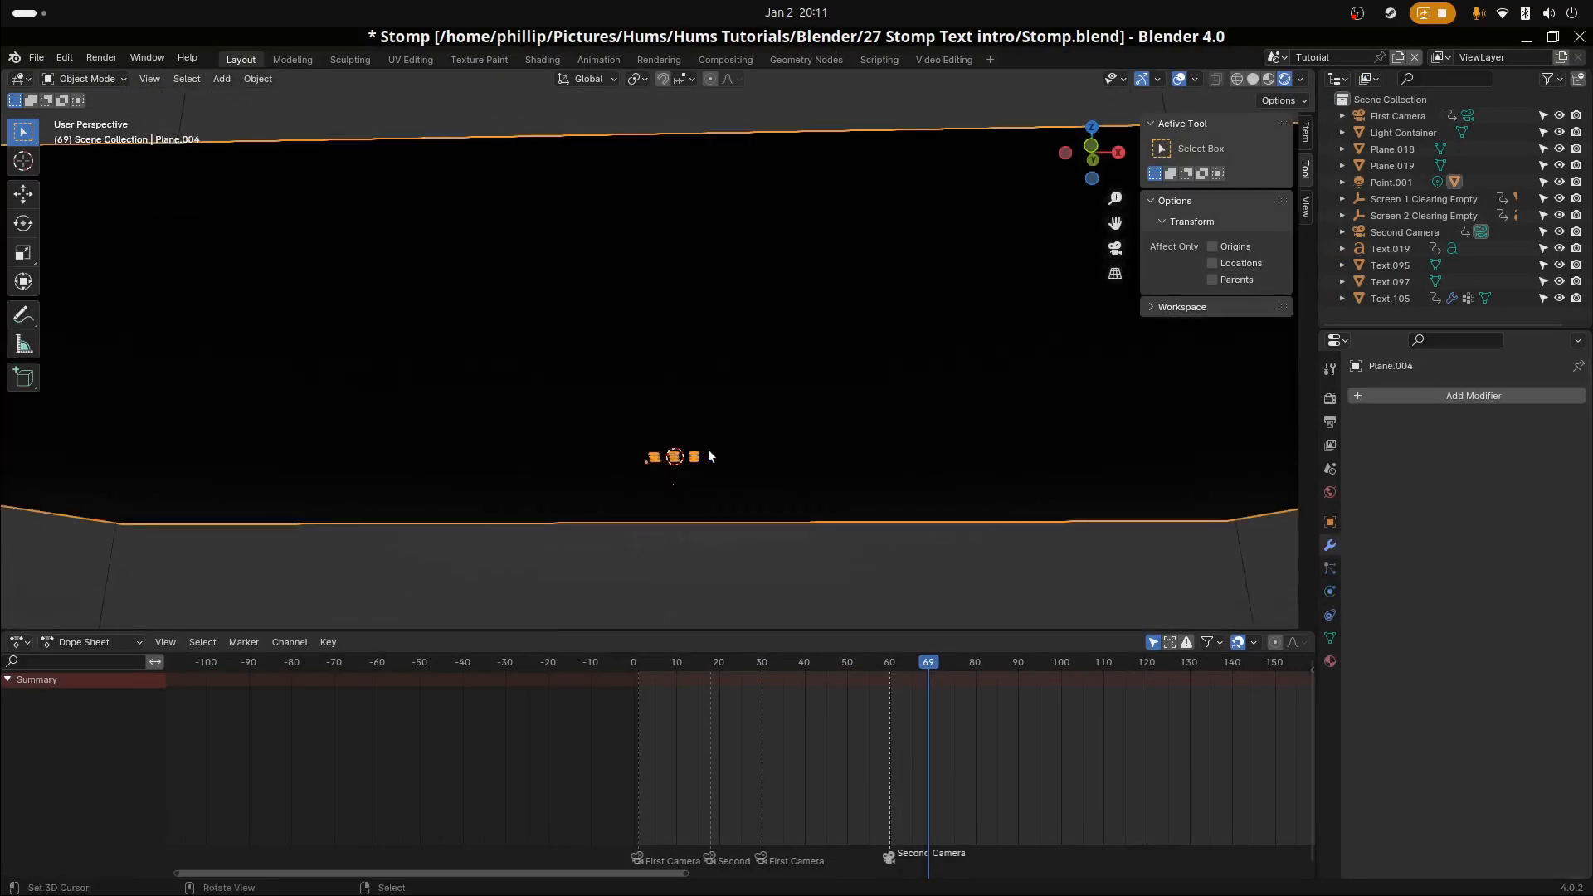
{"action": "key", "text": "Tab"}
{"action": "key", "text": "s"}
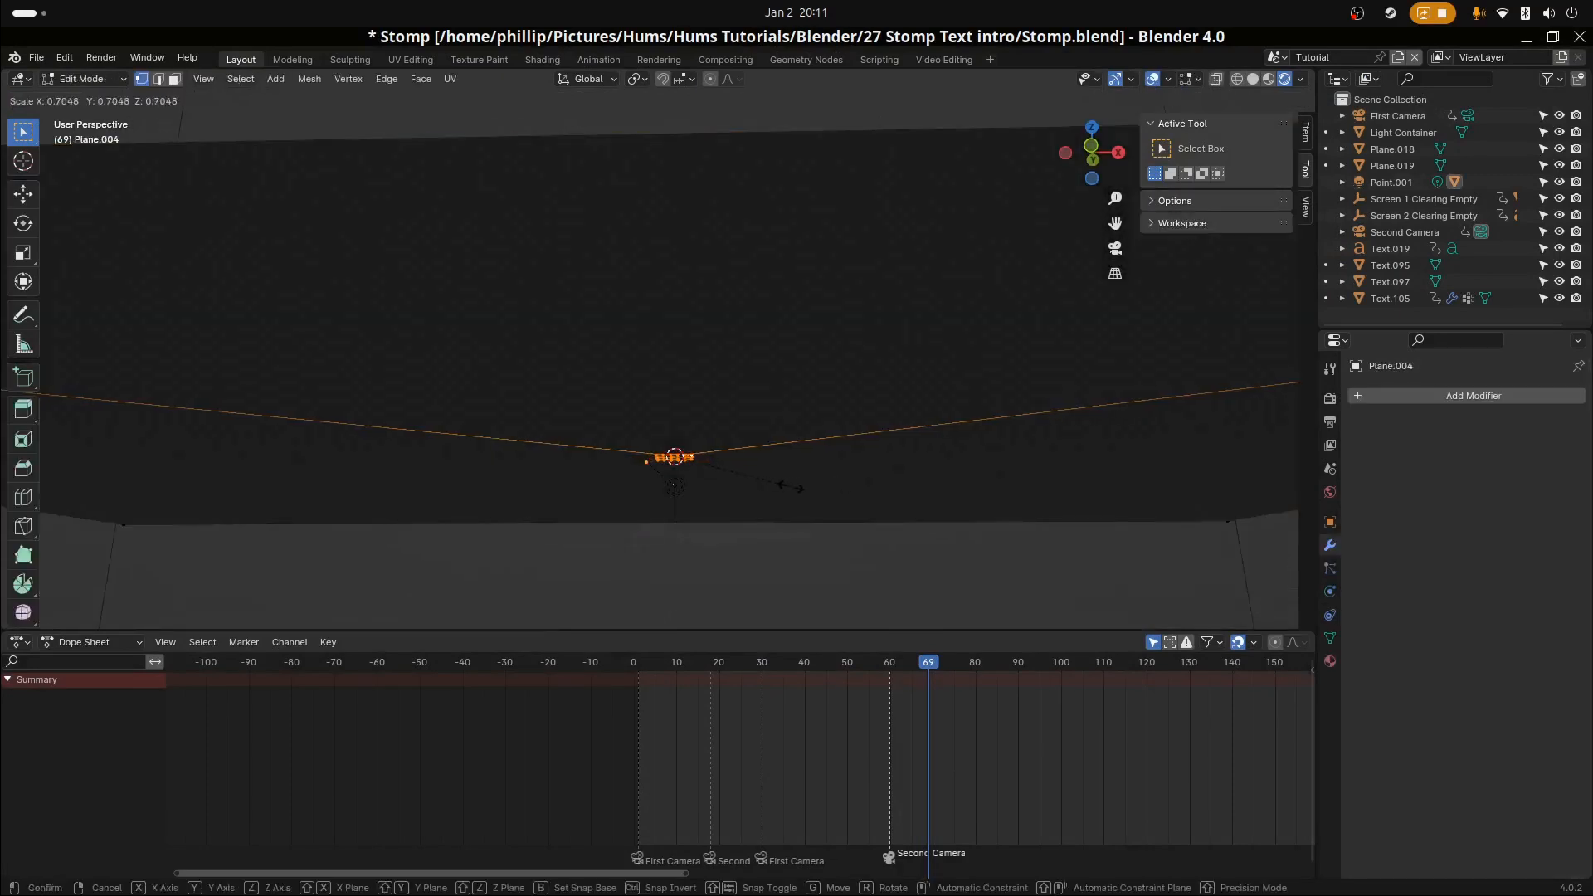
{"action": "left_click", "coordinate": [769, 488]}
{"action": "key", "text": "Tab"}
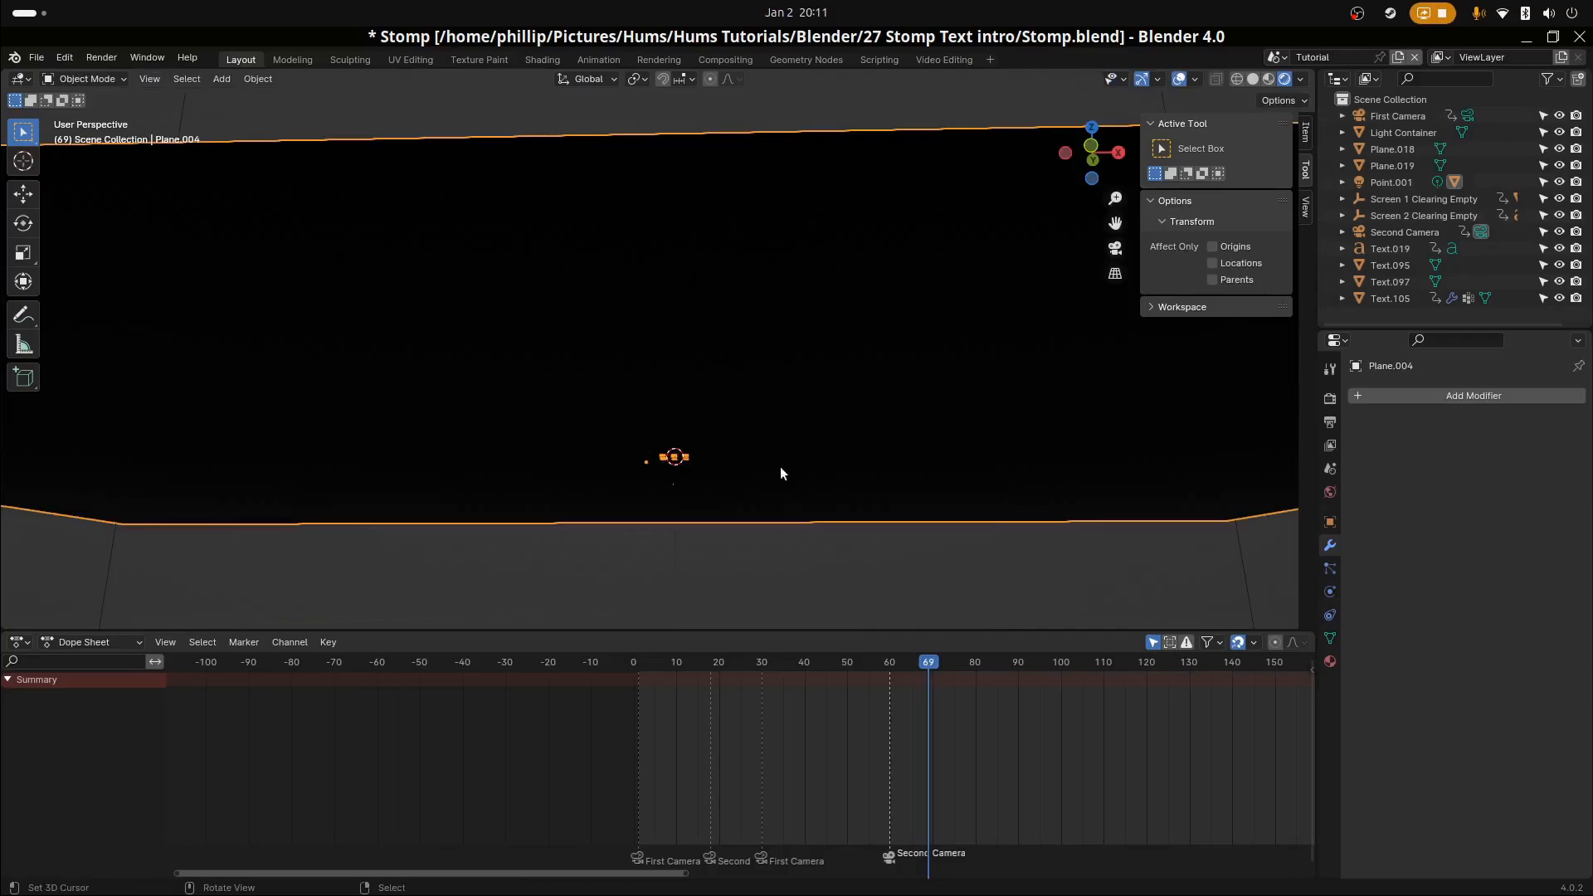
Render frame 69 and inspect the light rays behind TUTORIAL up close and as a whole image
{"action": "key", "text": "F12"}
{"action": "scroll", "coordinate": [780, 470], "scroll_direction": "down", "scroll_amount": 2}
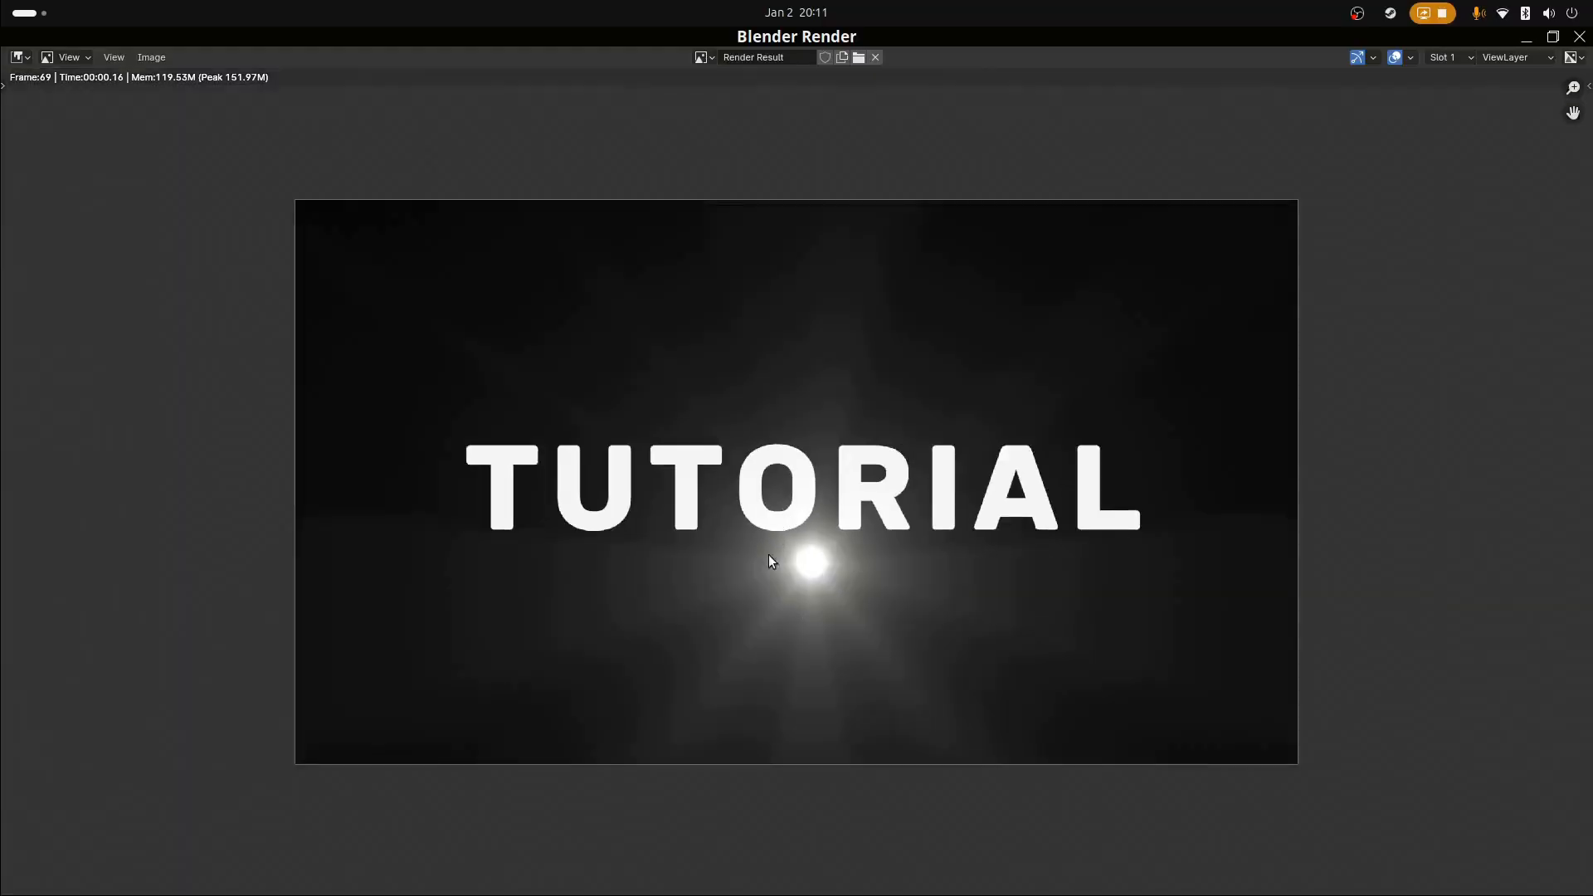
{"action": "scroll", "coordinate": [841, 574], "scroll_direction": "up", "scroll_amount": 2}
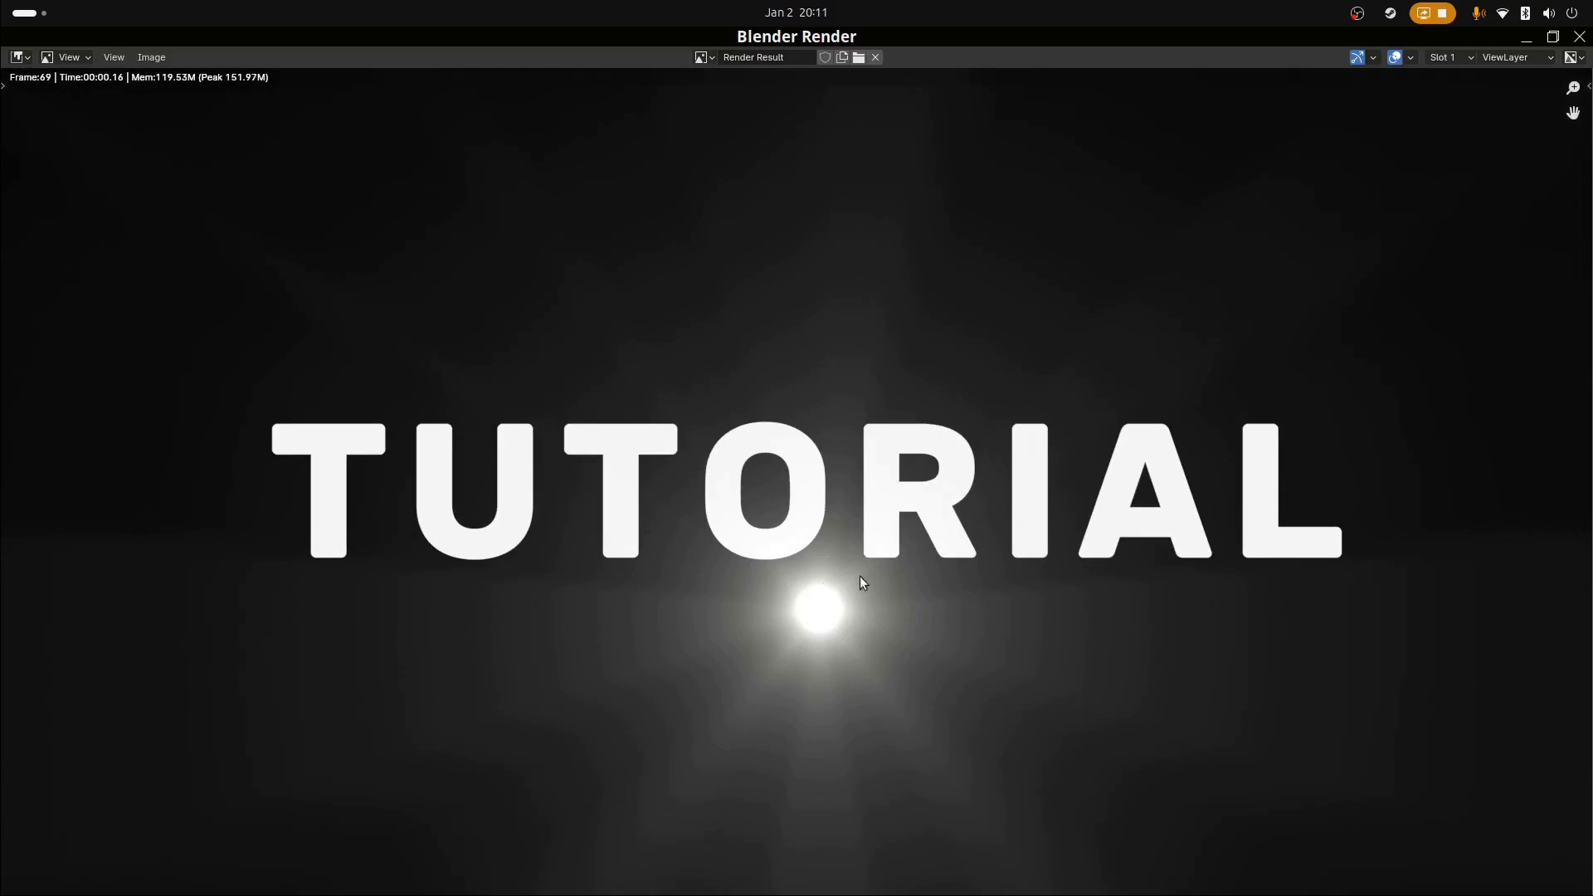
{"action": "scroll", "coordinate": [765, 566], "scroll_direction": "down", "scroll_amount": 3}
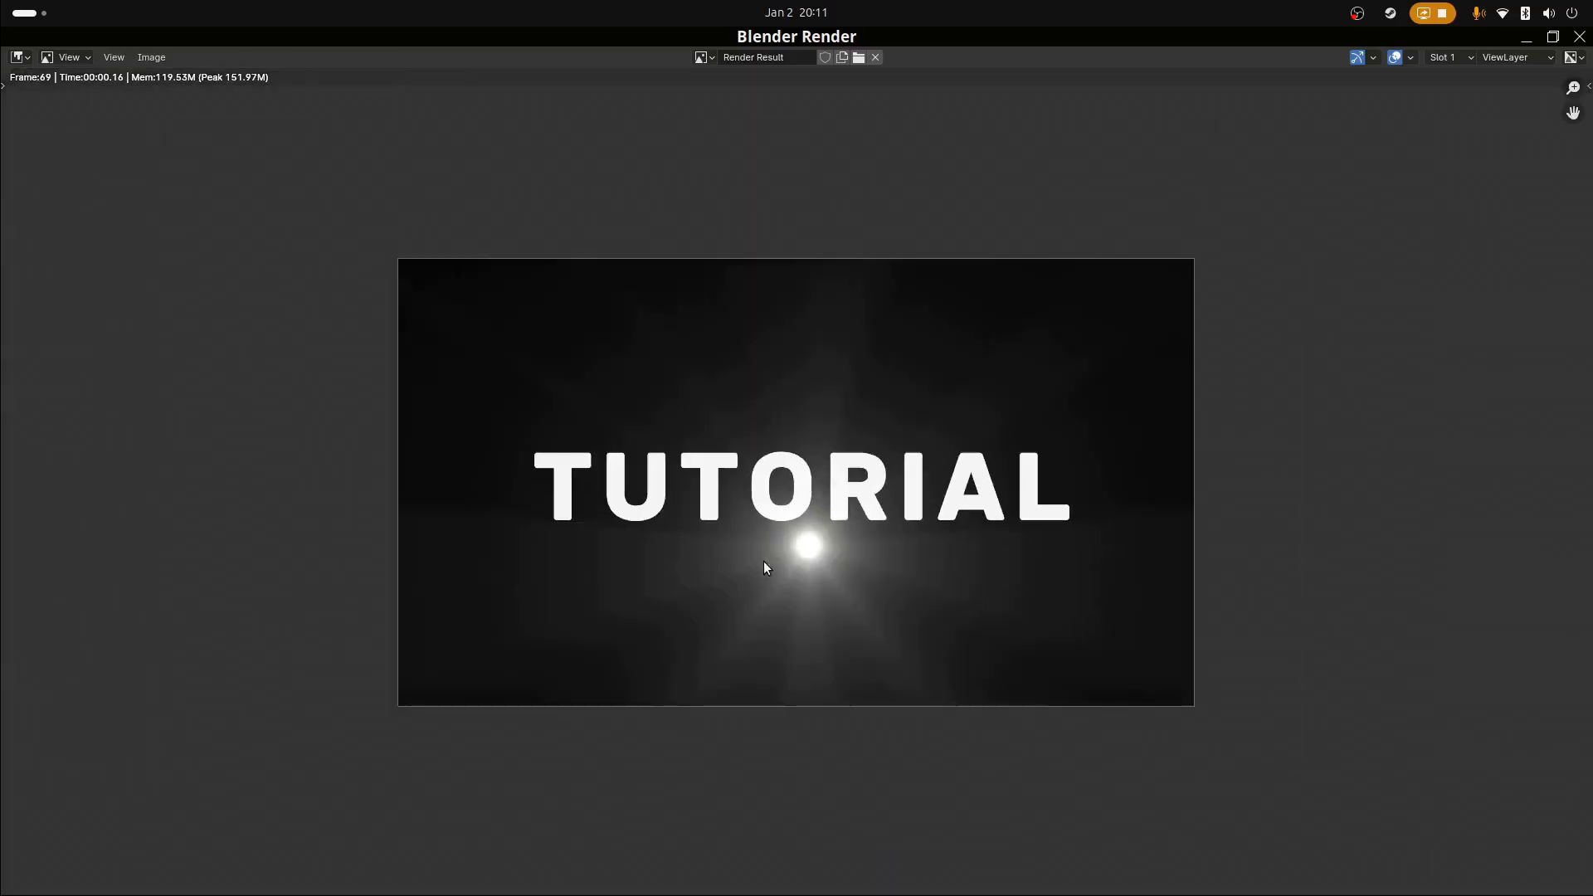
{"action": "key", "text": "Escape"}
Select the point light, play the animation around the camera switch and stop at frame 68
{"action": "mouse_move", "coordinate": [692, 466]}
{"action": "middle_mouse_down"}
{"action": "mouse_move", "coordinate": [694, 505]}
{"action": "mouse_move", "coordinate": [690, 481]}
{"action": "middle_mouse_up"}
{"action": "right_click", "coordinate": [686, 459]}
{"action": "scroll", "coordinate": [688, 461], "scroll_direction": "down", "scroll_amount": 3}
{"action": "left_click_drag", "start_coordinate": [927, 744], "coordinate": [795, 773]}
{"action": "key", "text": "space"}
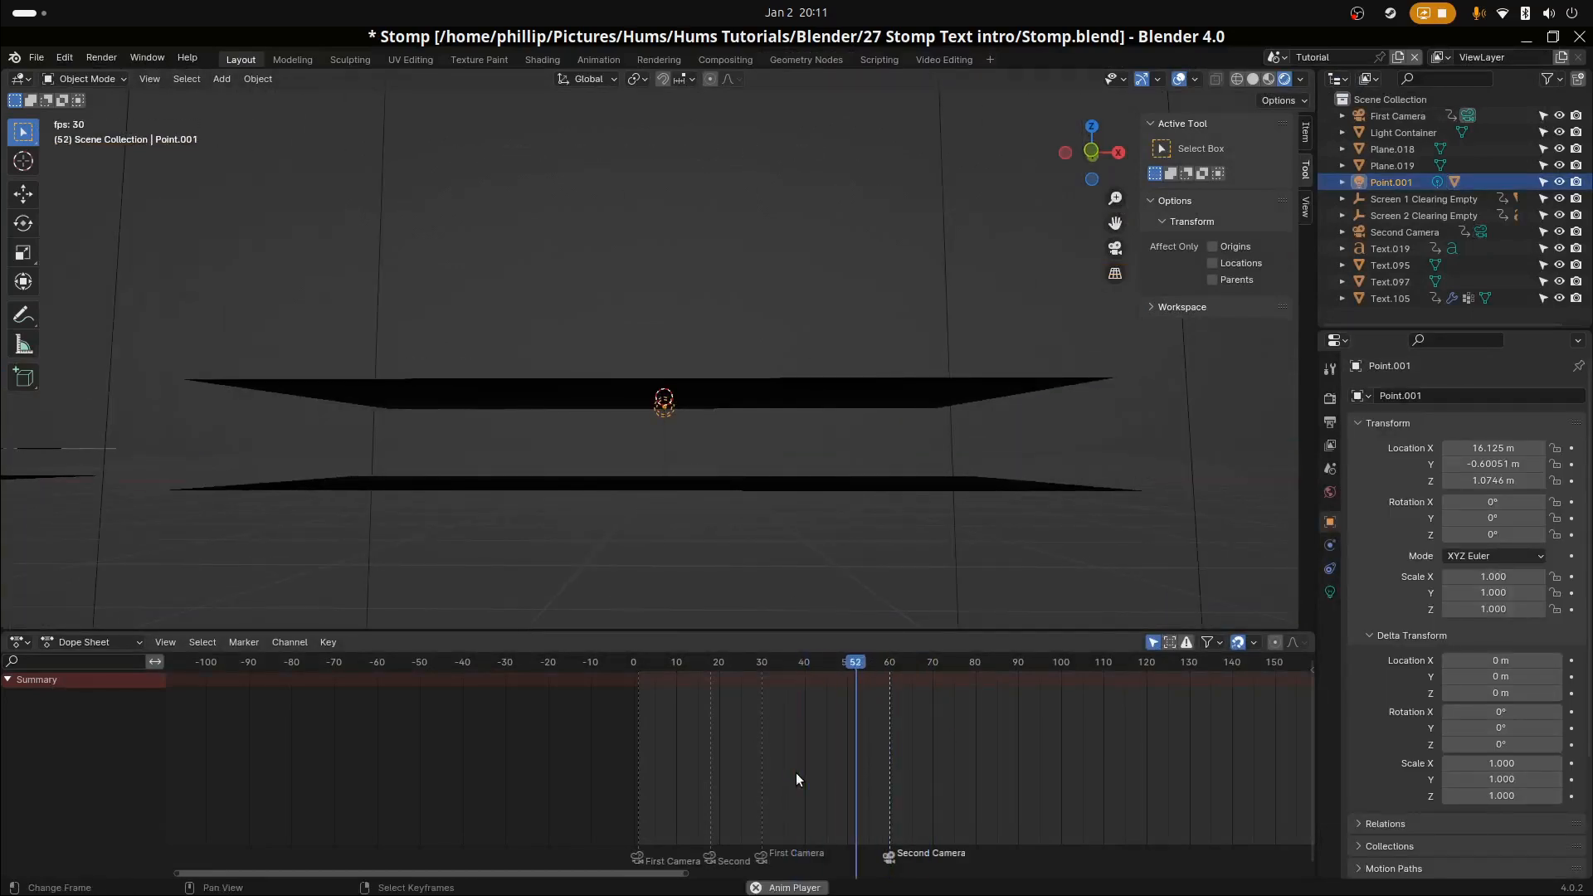
{"action": "key", "text": "space"}
{"action": "left_click_drag", "start_coordinate": [911, 768], "coordinate": [924, 761]}
{"action": "key", "text": "space"}
Move the point light and its plane behind the first T of TUTORIAL, to about X 13.57 m and Y -0.22 m
{"action": "key", "text": "g"}
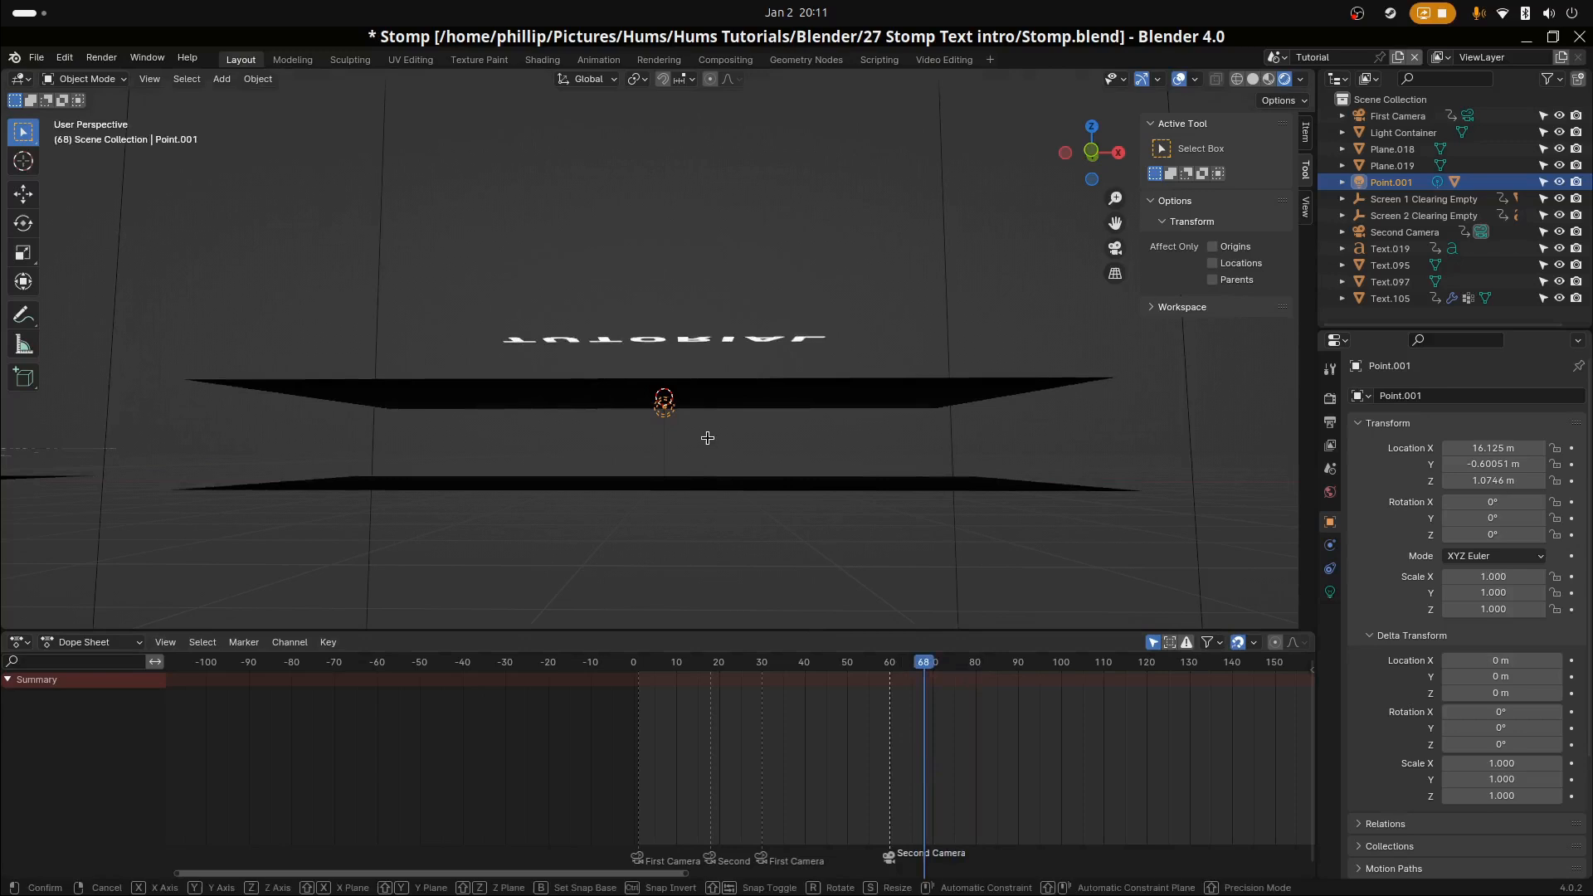
{"action": "key", "text": "x"}
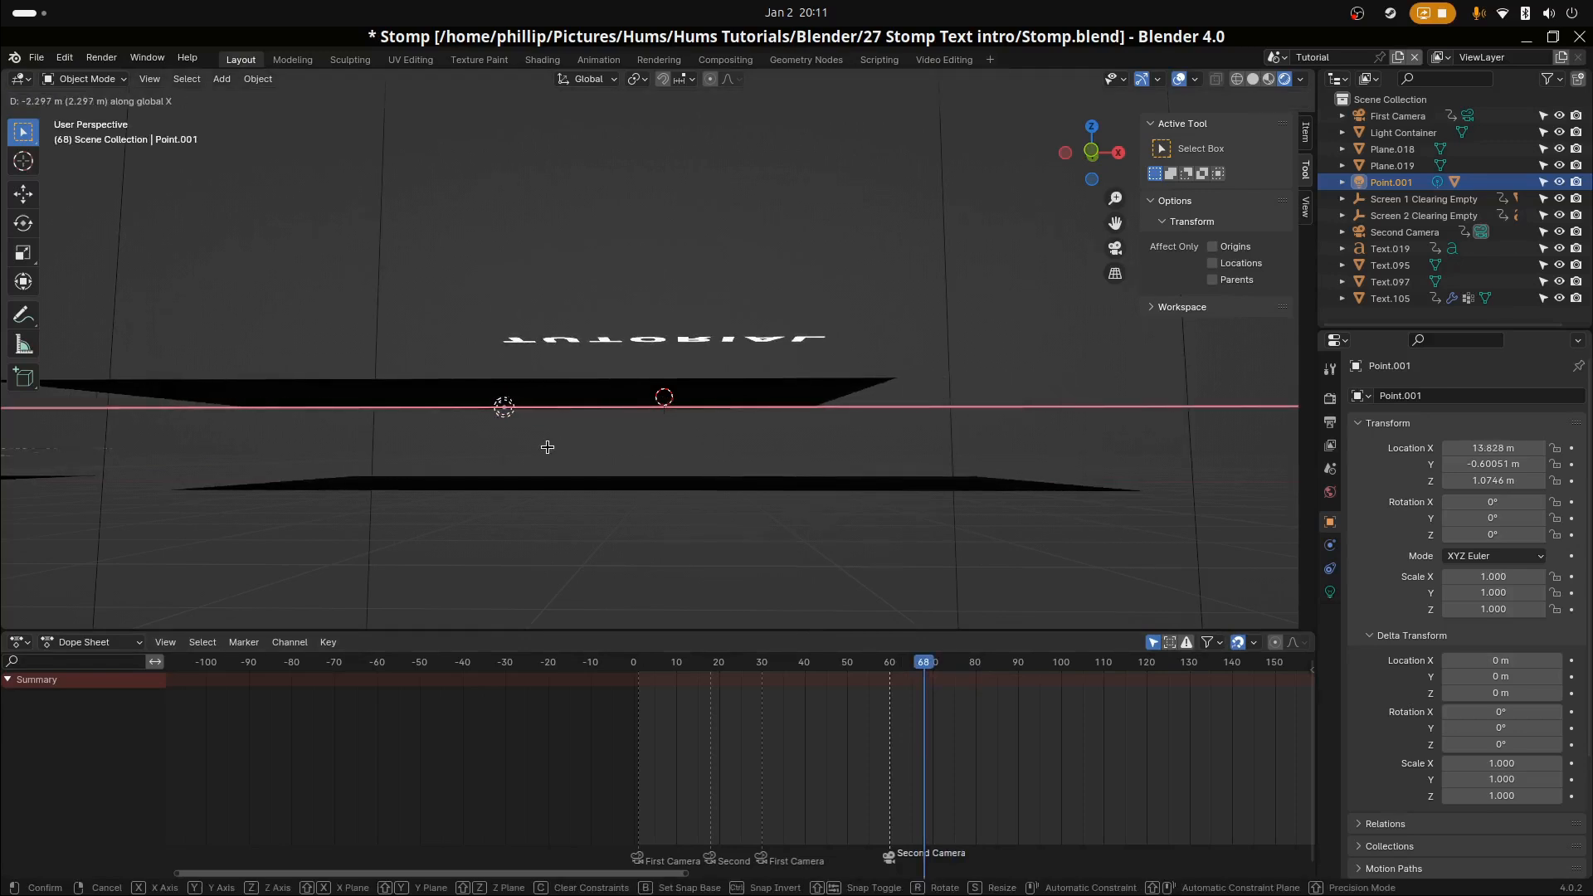
{"action": "left_click", "coordinate": [548, 447]}
{"action": "key", "text": "KP_0"}
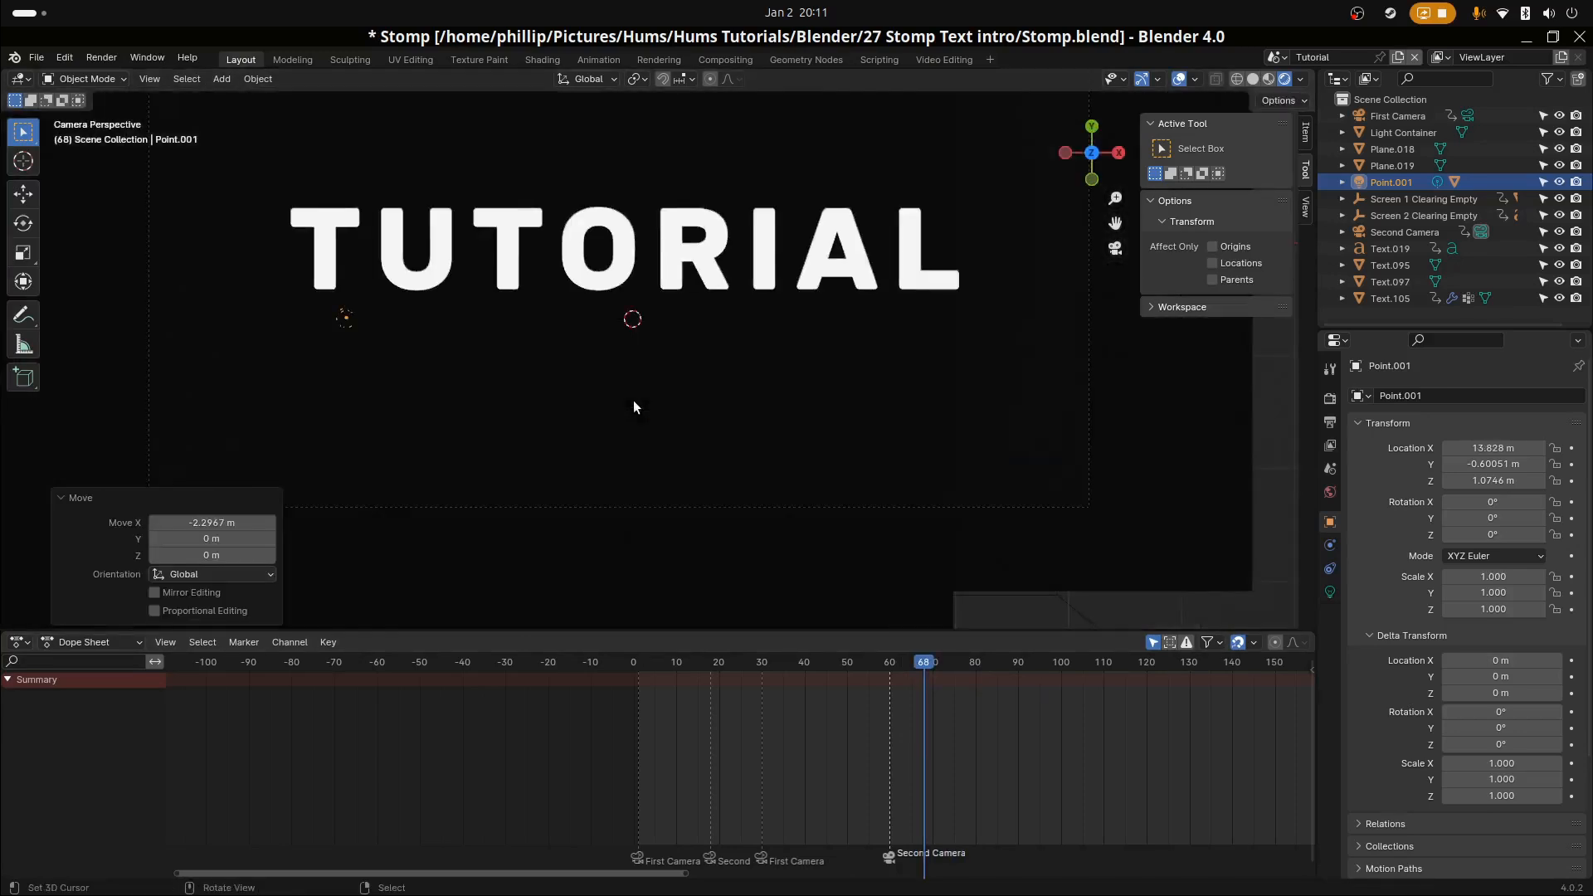
{"action": "key", "text": "g"}
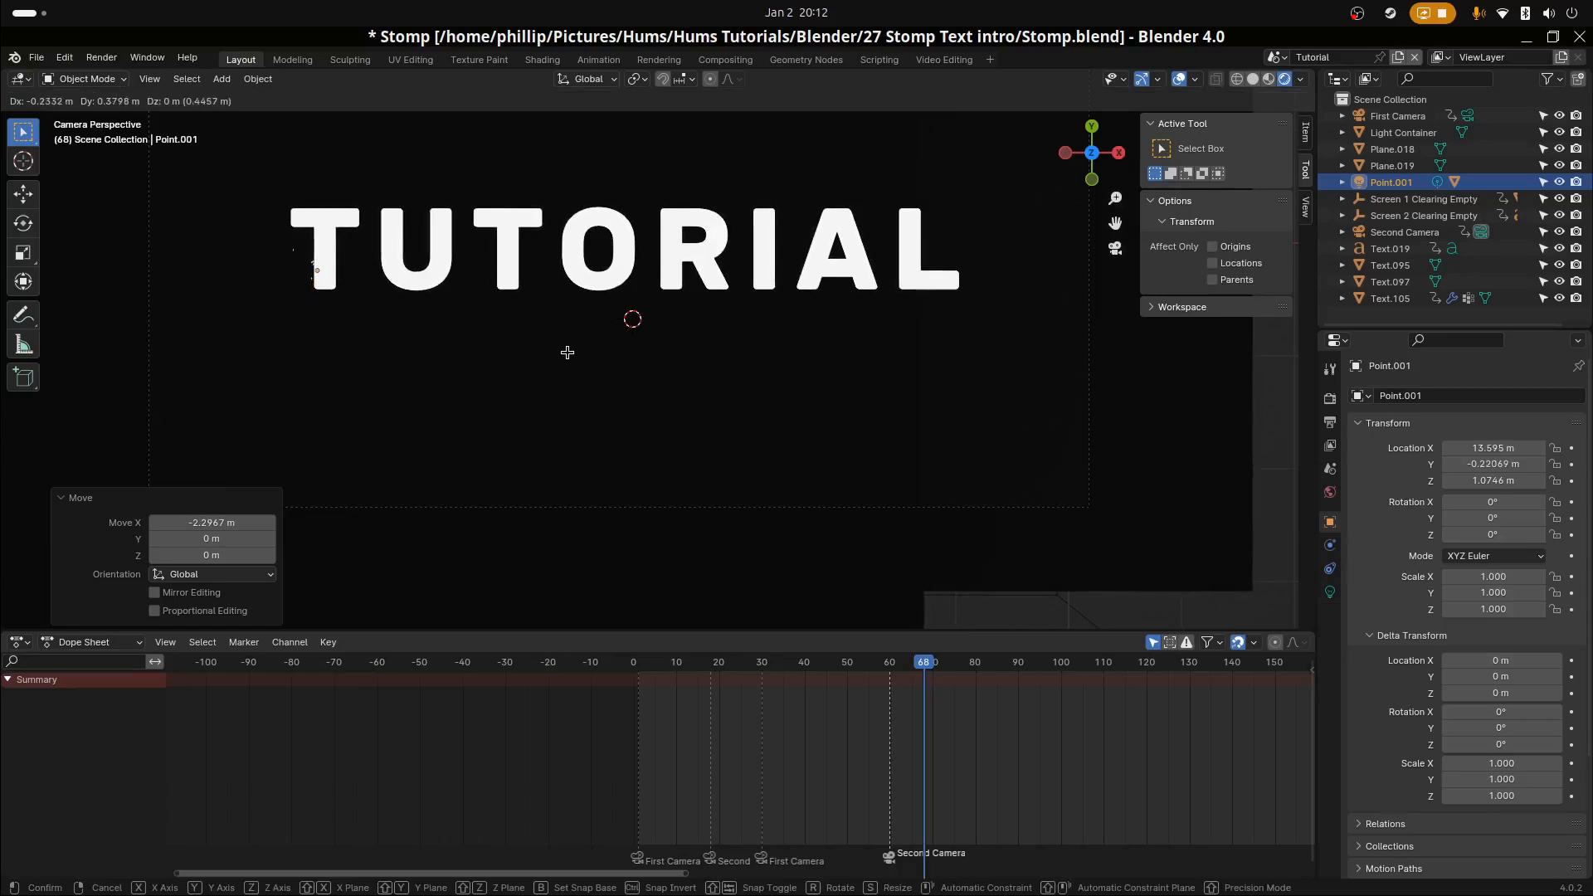
{"action": "left_click", "coordinate": [564, 352]}
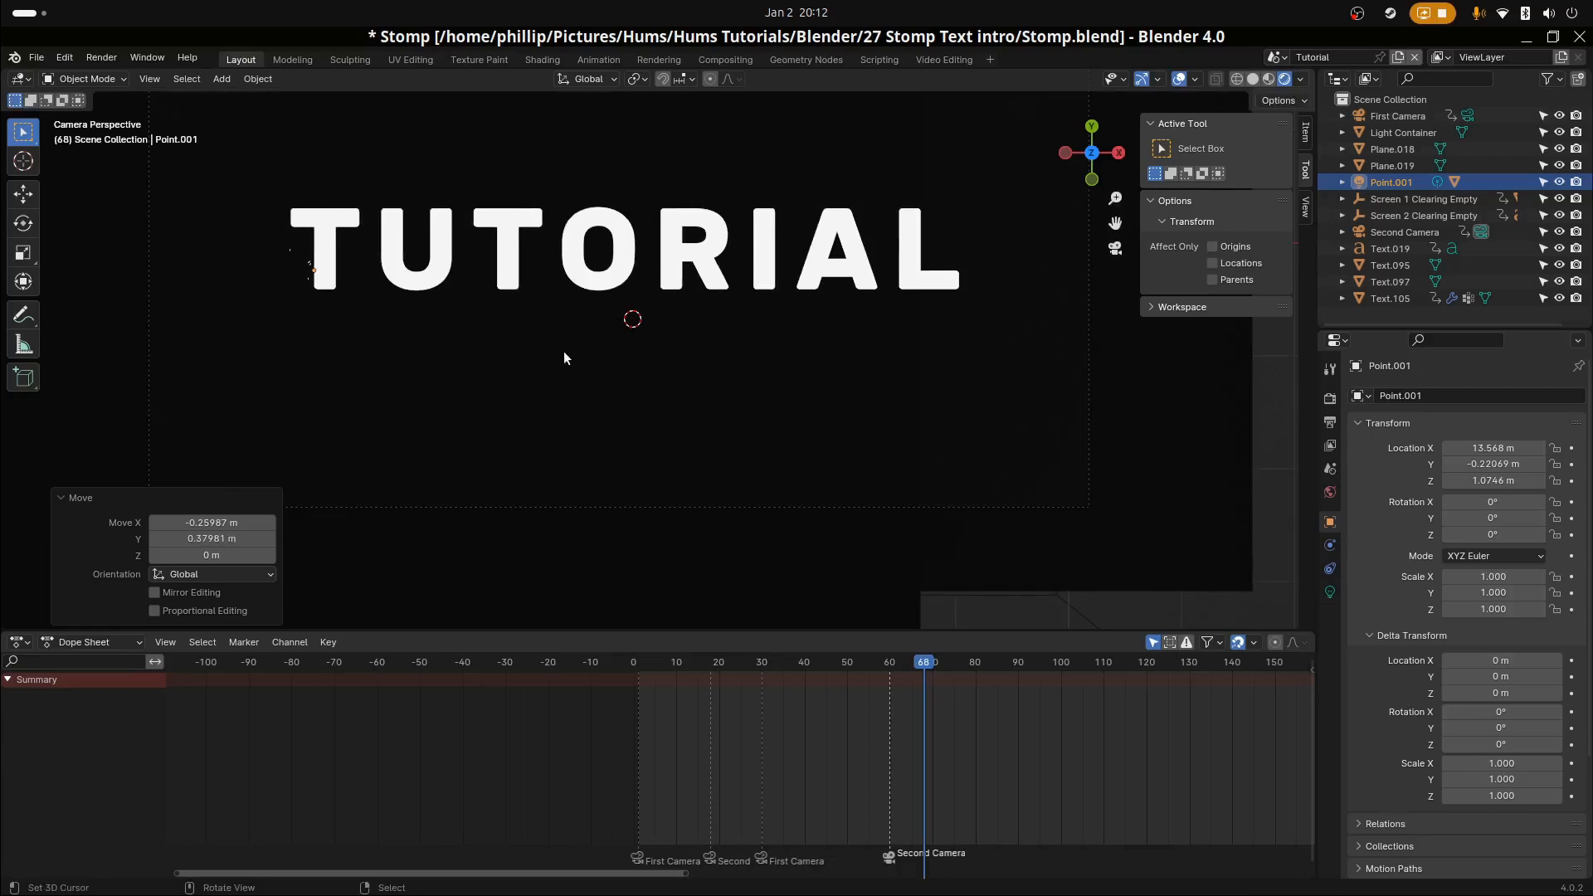
Keyframe only the point light's X location at frame 60
{"action": "scroll", "coordinate": [581, 365], "scroll_direction": "down", "scroll_amount": 3}
{"action": "left_click_drag", "start_coordinate": [933, 750], "coordinate": [889, 763]}
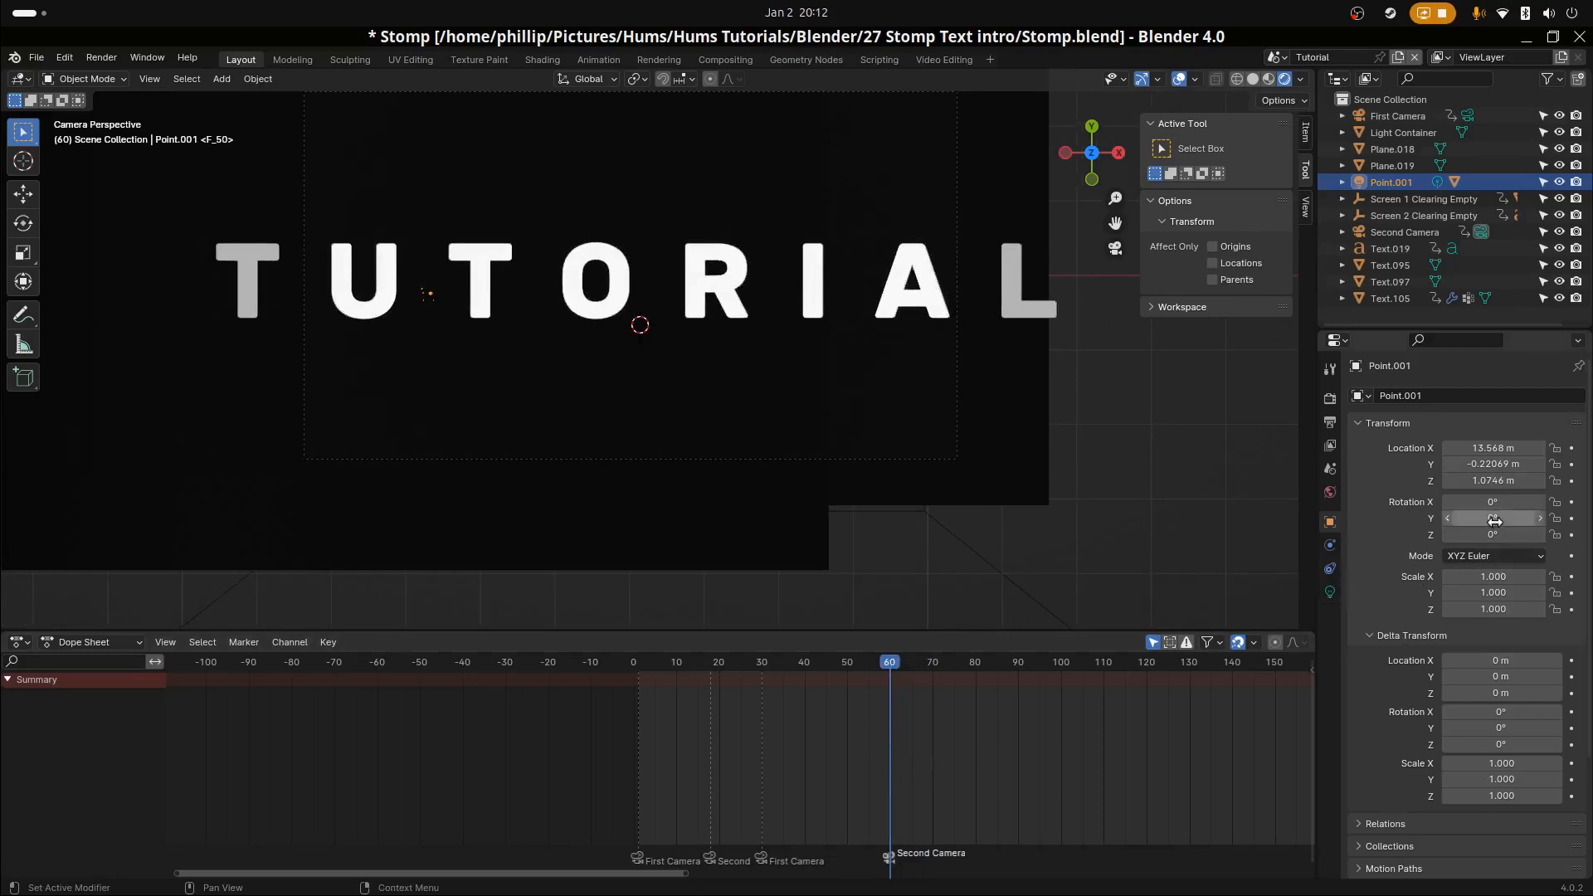
{"action": "right_click", "coordinate": [1474, 465]}
{"action": "left_click", "coordinate": [1457, 469]}
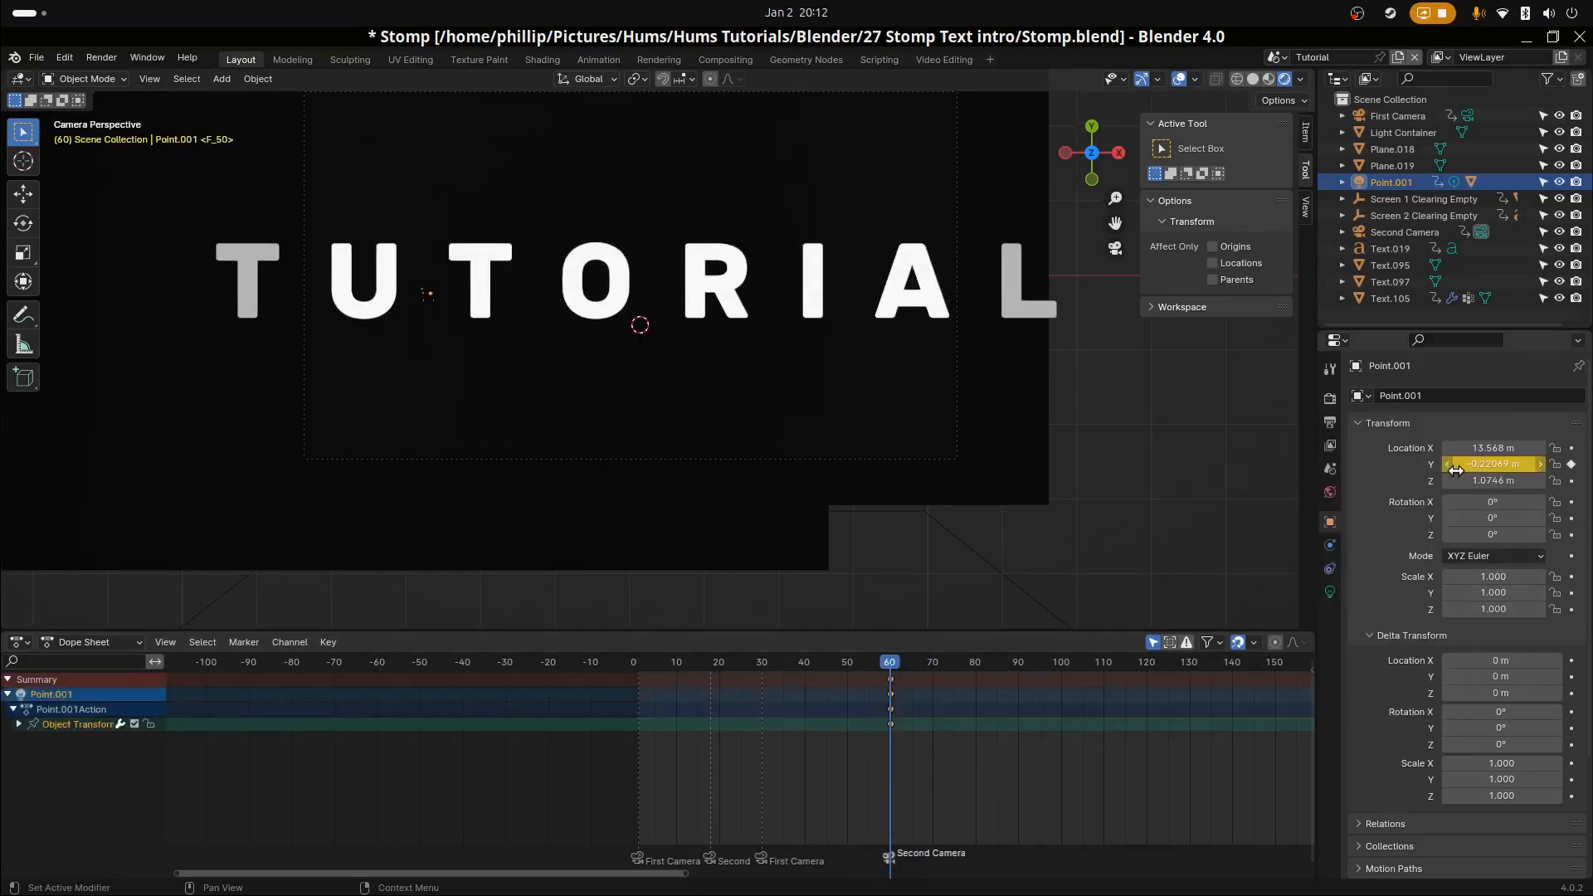
{"action": "right_click", "coordinate": [1481, 448]}
{"action": "left_click", "coordinate": [1479, 450]}
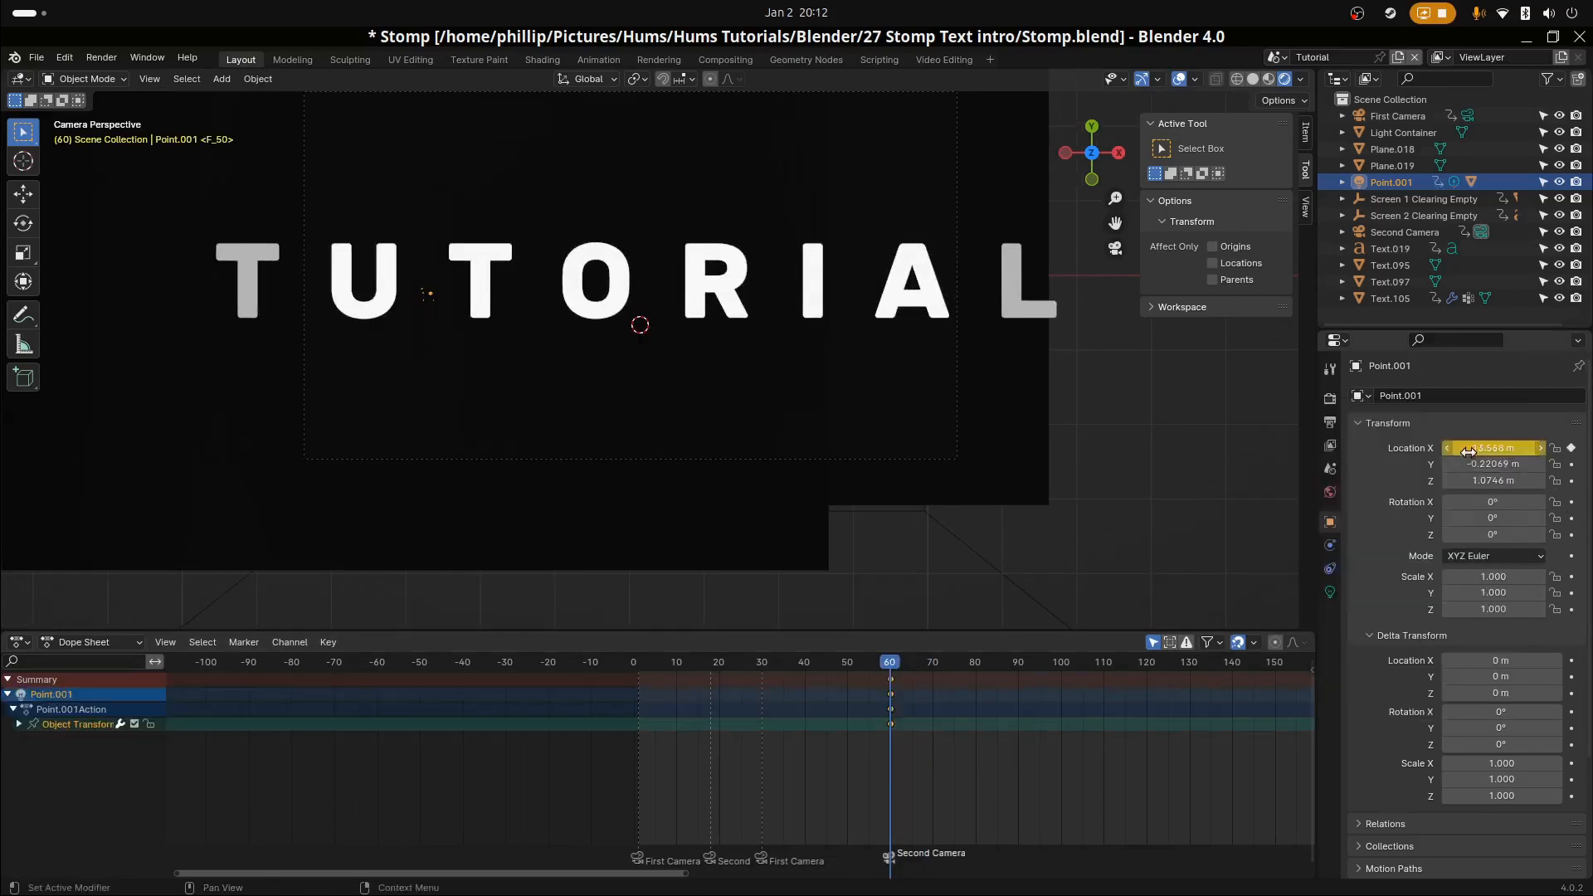
At frame 80, lower the point light along Z by about 0.34 m and return to the camera view
{"action": "left_click_drag", "start_coordinate": [895, 708], "coordinate": [974, 719]}
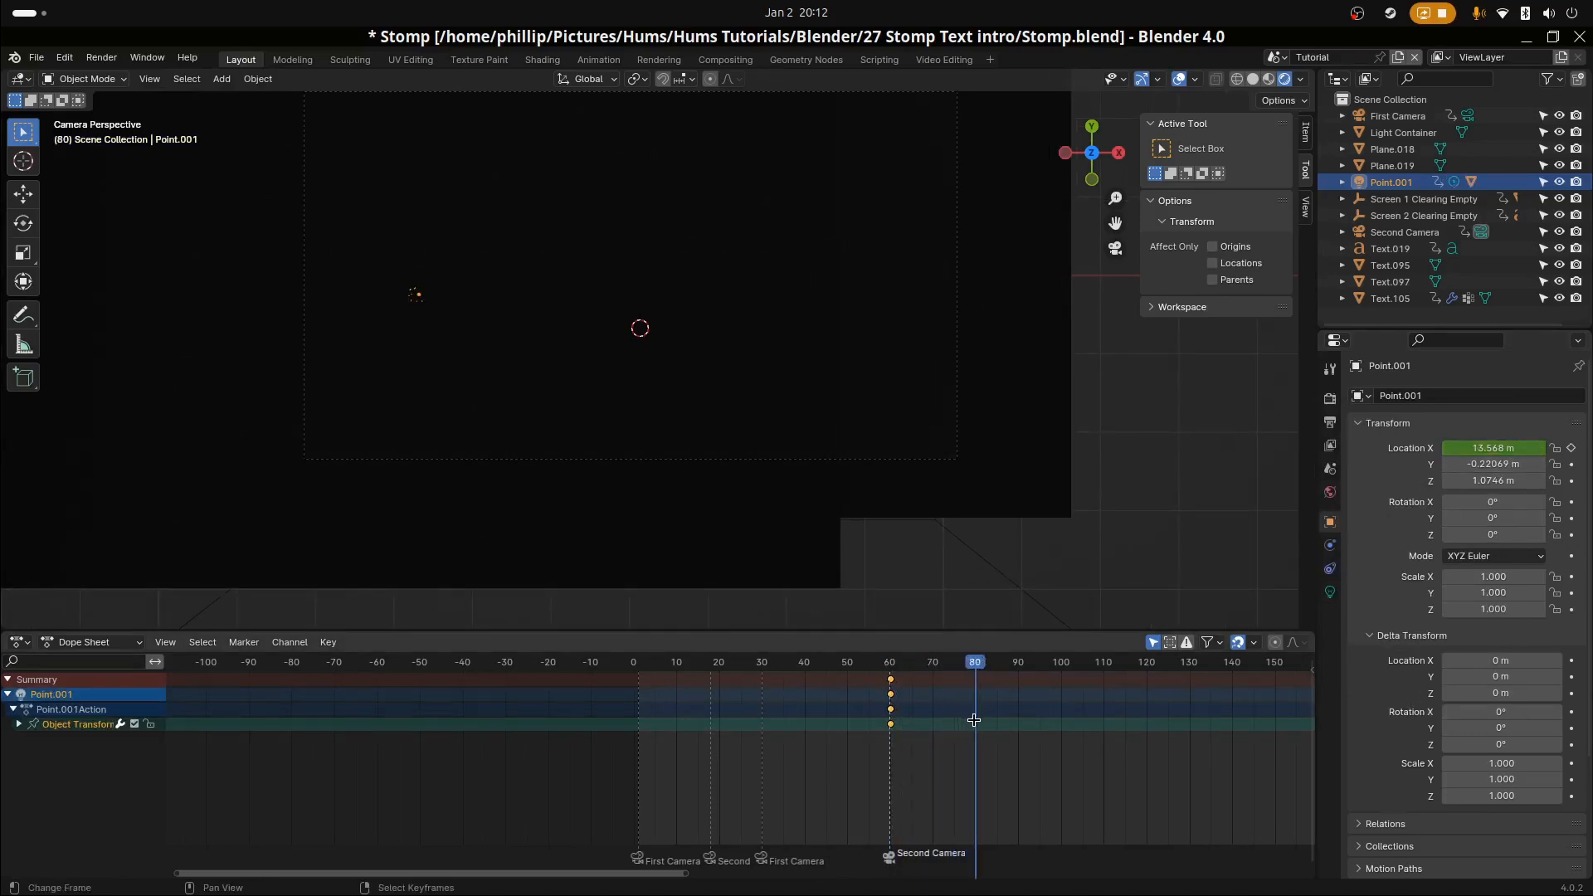
{"action": "middle_click_drag", "start_coordinate": [575, 448], "coordinate": [631, 468]}
{"action": "key", "text": "g"}
{"action": "key", "text": "z"}
{"action": "left_click", "coordinate": [582, 450]}
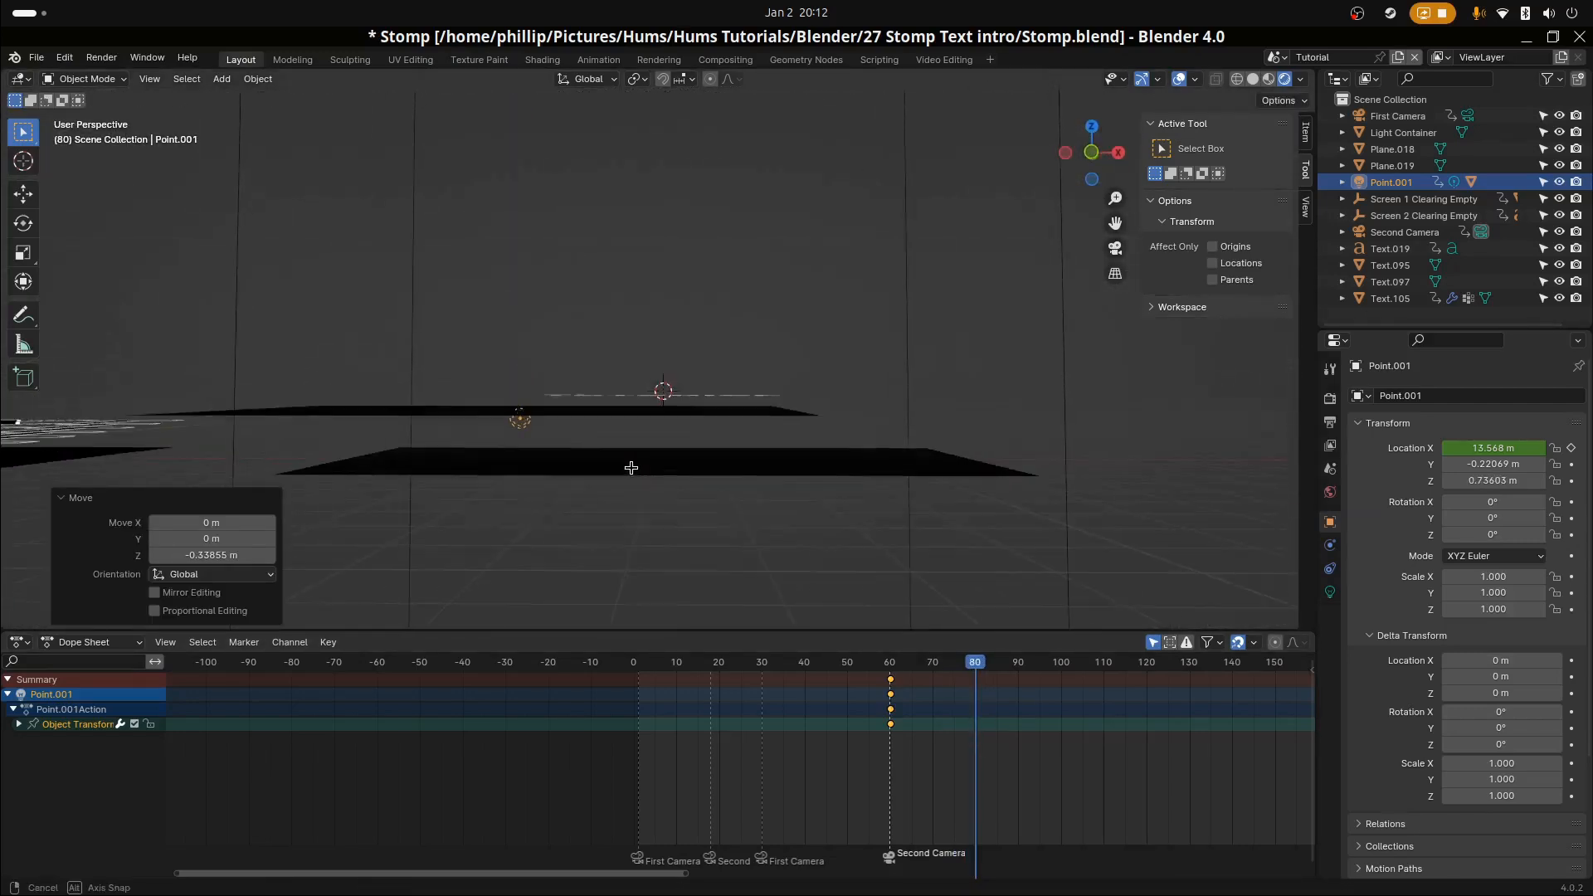
{"action": "key", "text": "KP_0"}
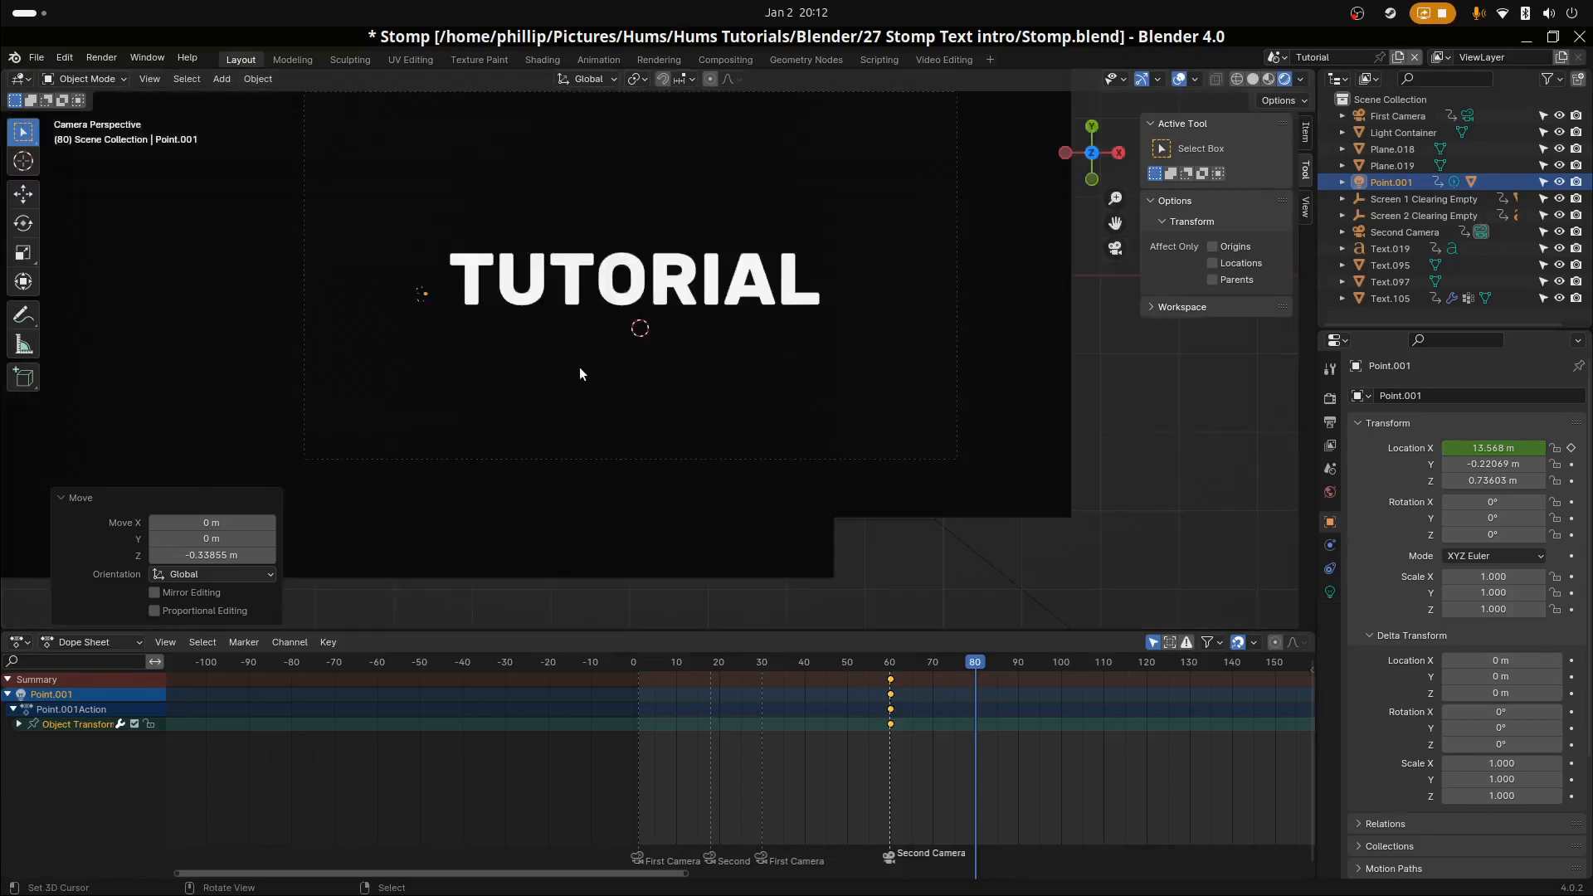
Set the point light's X location to 18.278 m, beside the final L, and keyframe it at frame 80
{"action": "left_click_drag", "start_coordinate": [1485, 448], "coordinate": [1558, 448]}
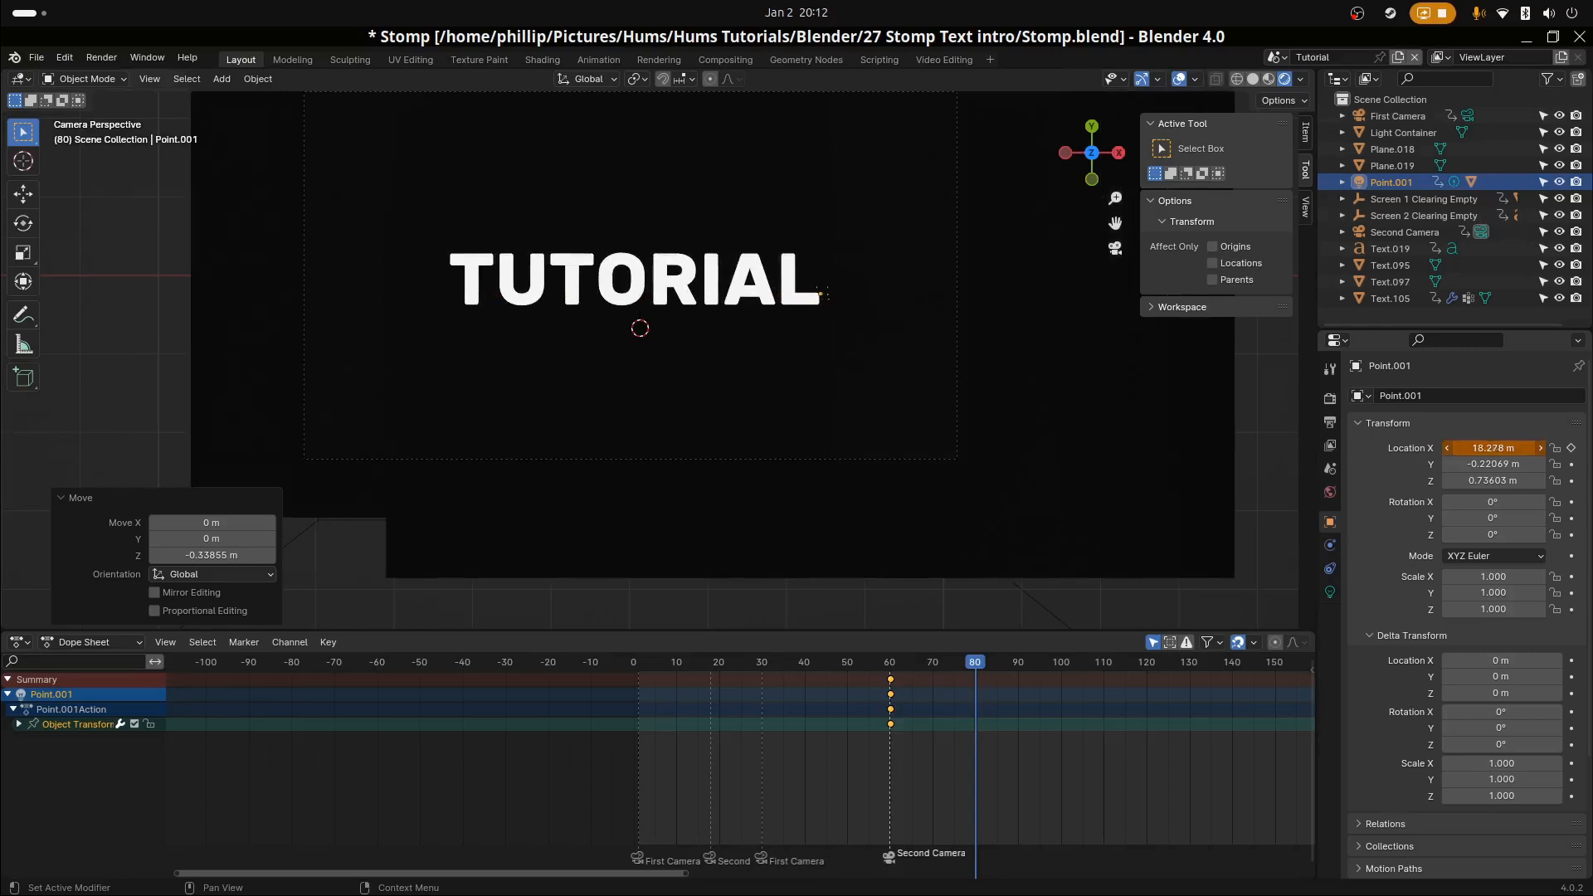
{"action": "right_click", "coordinate": [1480, 447]}
{"action": "left_click", "coordinate": [1485, 448]}
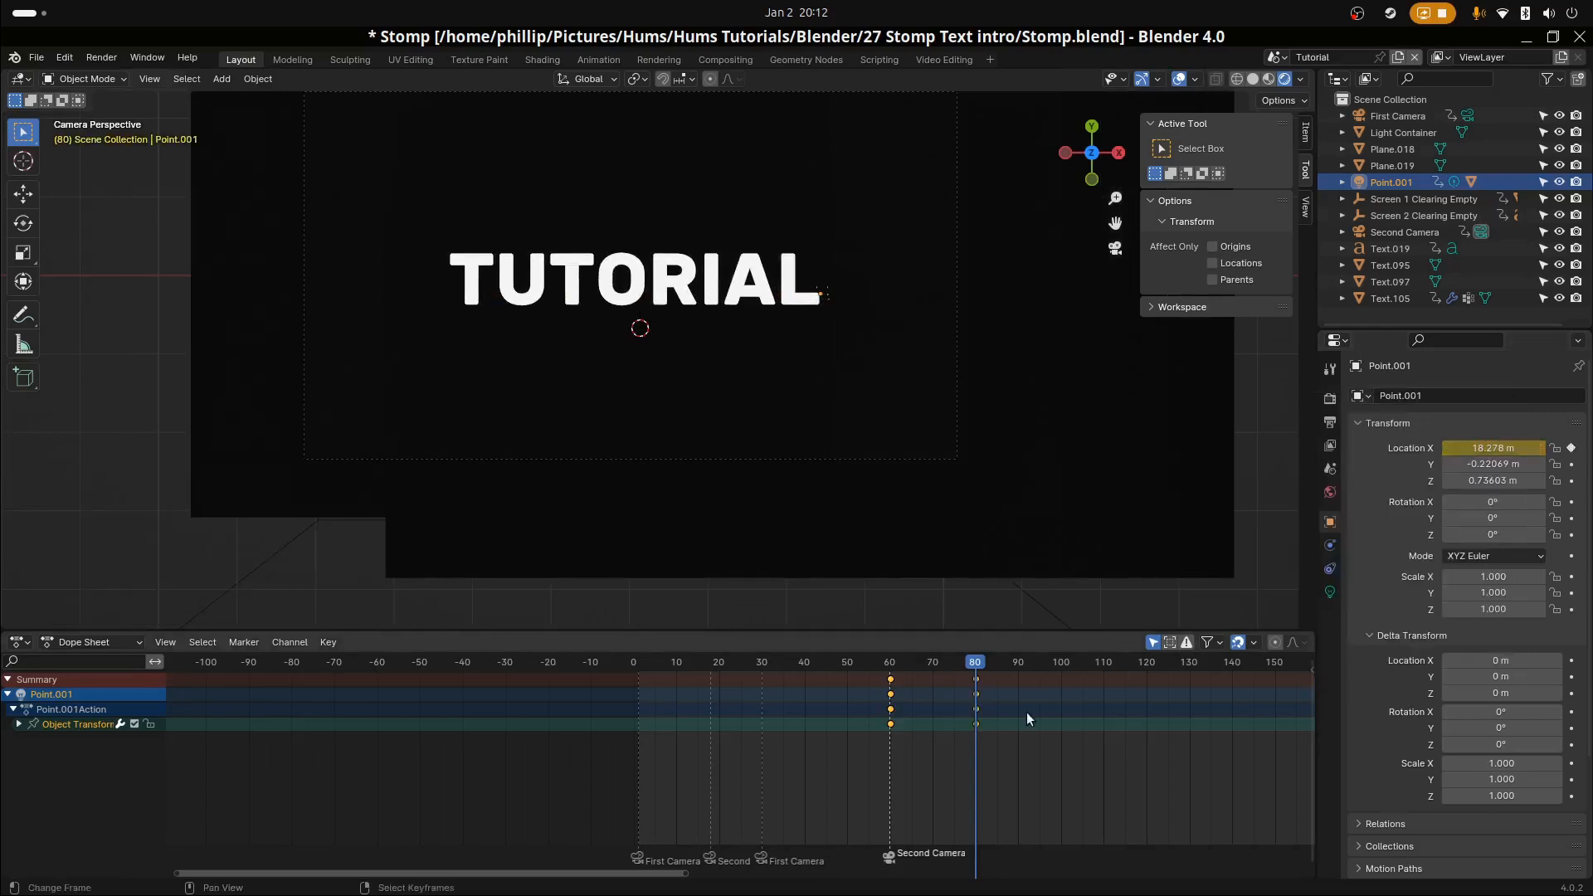
Insert a keyframe on the point light's Power at frame 57
{"action": "left_click_drag", "start_coordinate": [977, 744], "coordinate": [878, 783]}
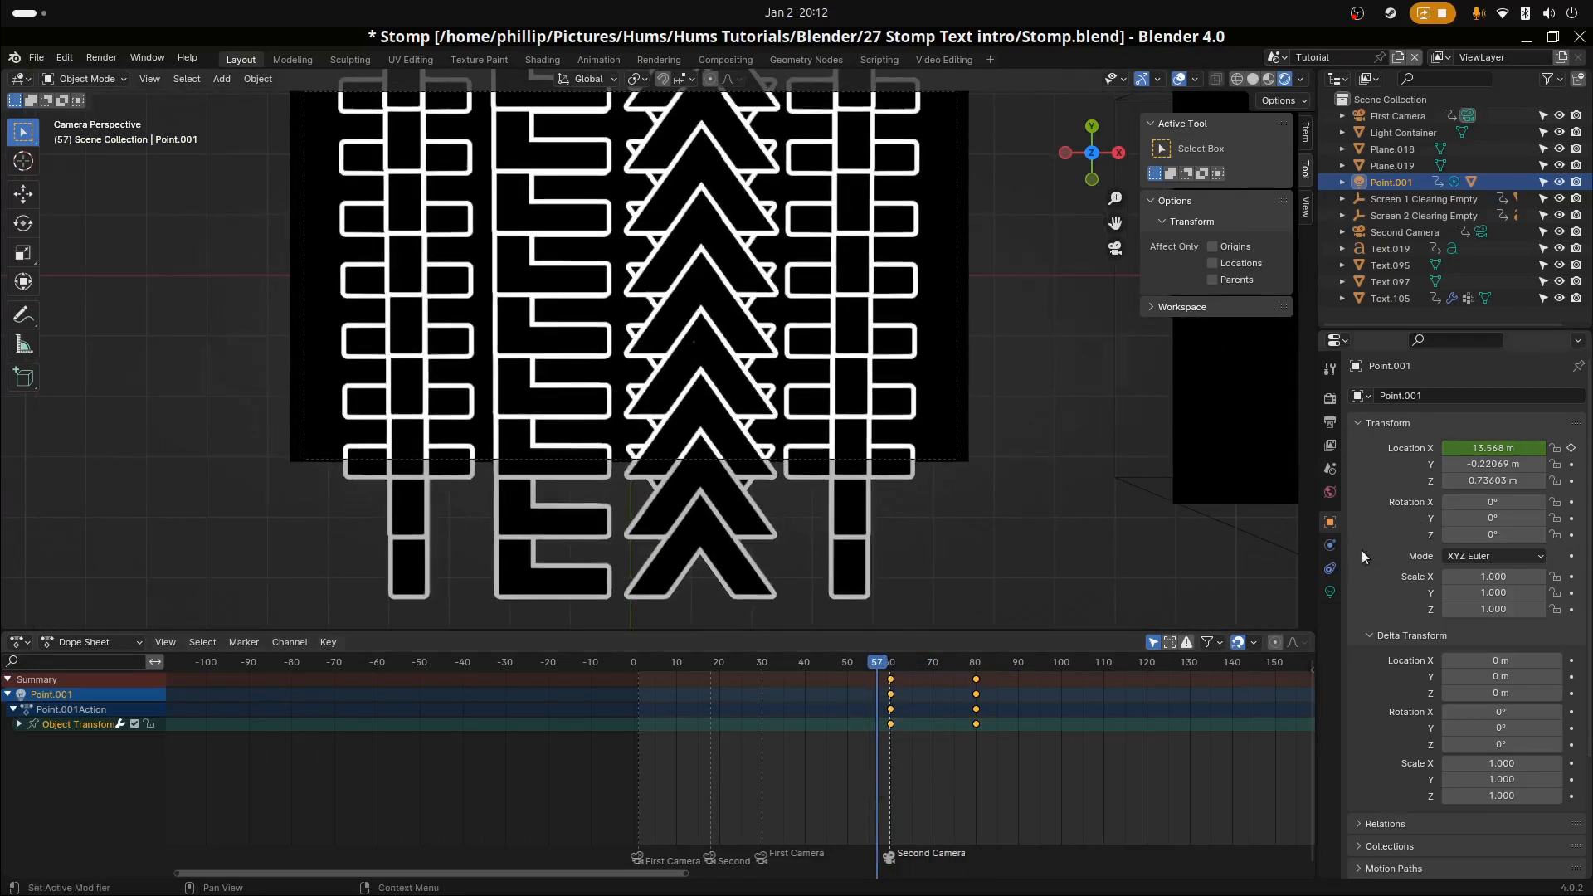
{"action": "left_click", "coordinate": [1330, 592]}
{"action": "right_click", "coordinate": [1507, 512]}
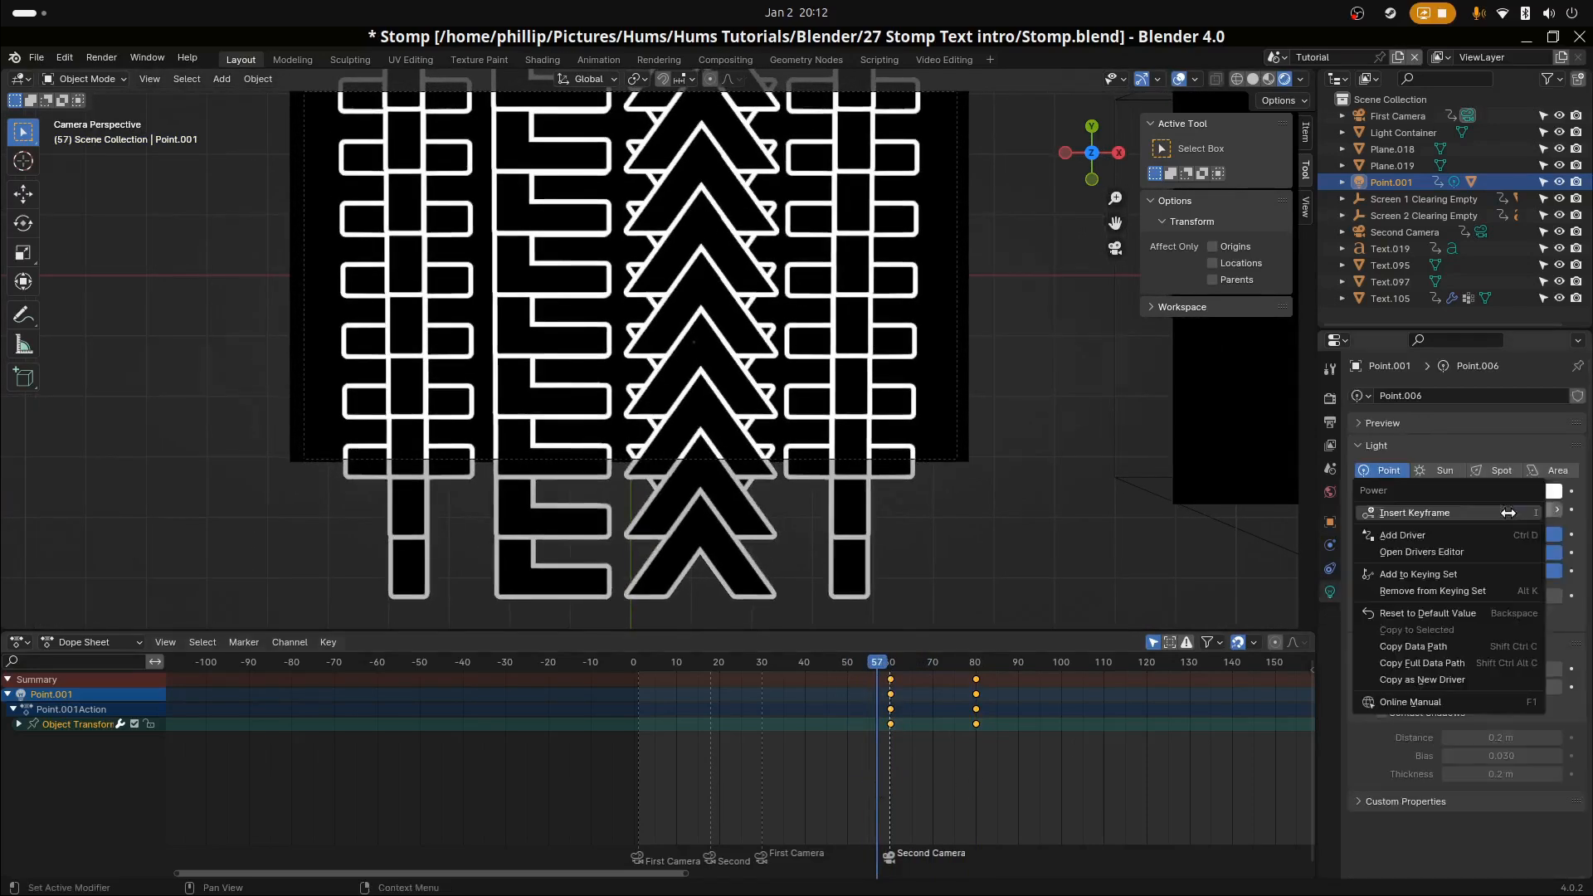
{"action": "left_click", "coordinate": [1486, 516]}
Try keyframing the point light's Power at frame 60 and undo it
{"action": "key", "text": "Up"}
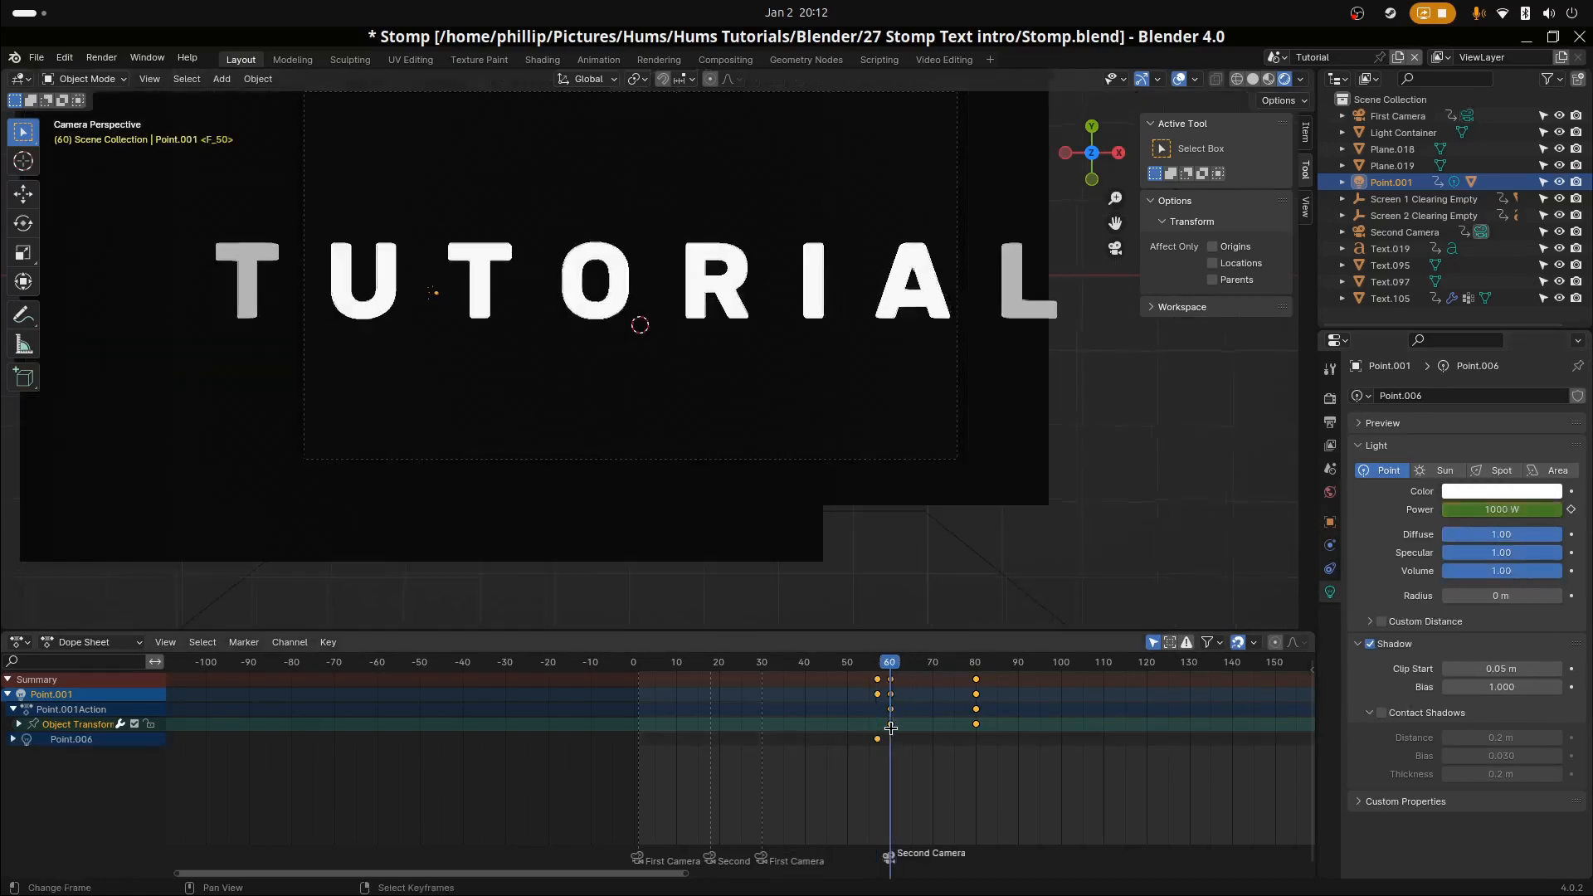
{"action": "right_click", "coordinate": [1459, 507]}
{"action": "left_click", "coordinate": [1440, 514]}
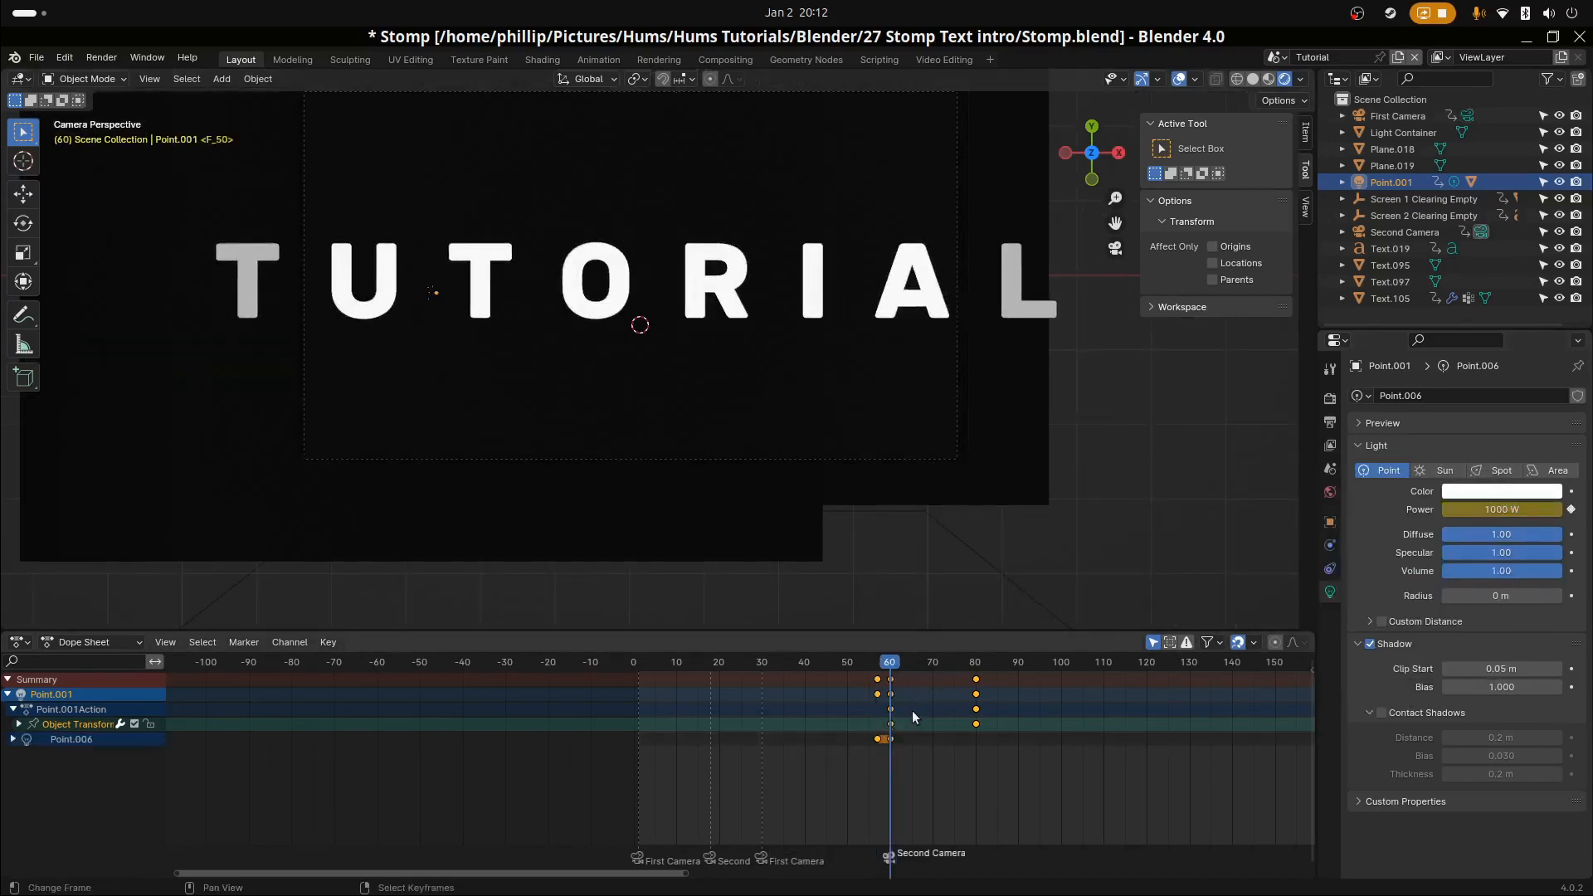
{"action": "left_click", "coordinate": [873, 743]}
{"action": "left_click_drag", "start_coordinate": [873, 743], "coordinate": [877, 742]}
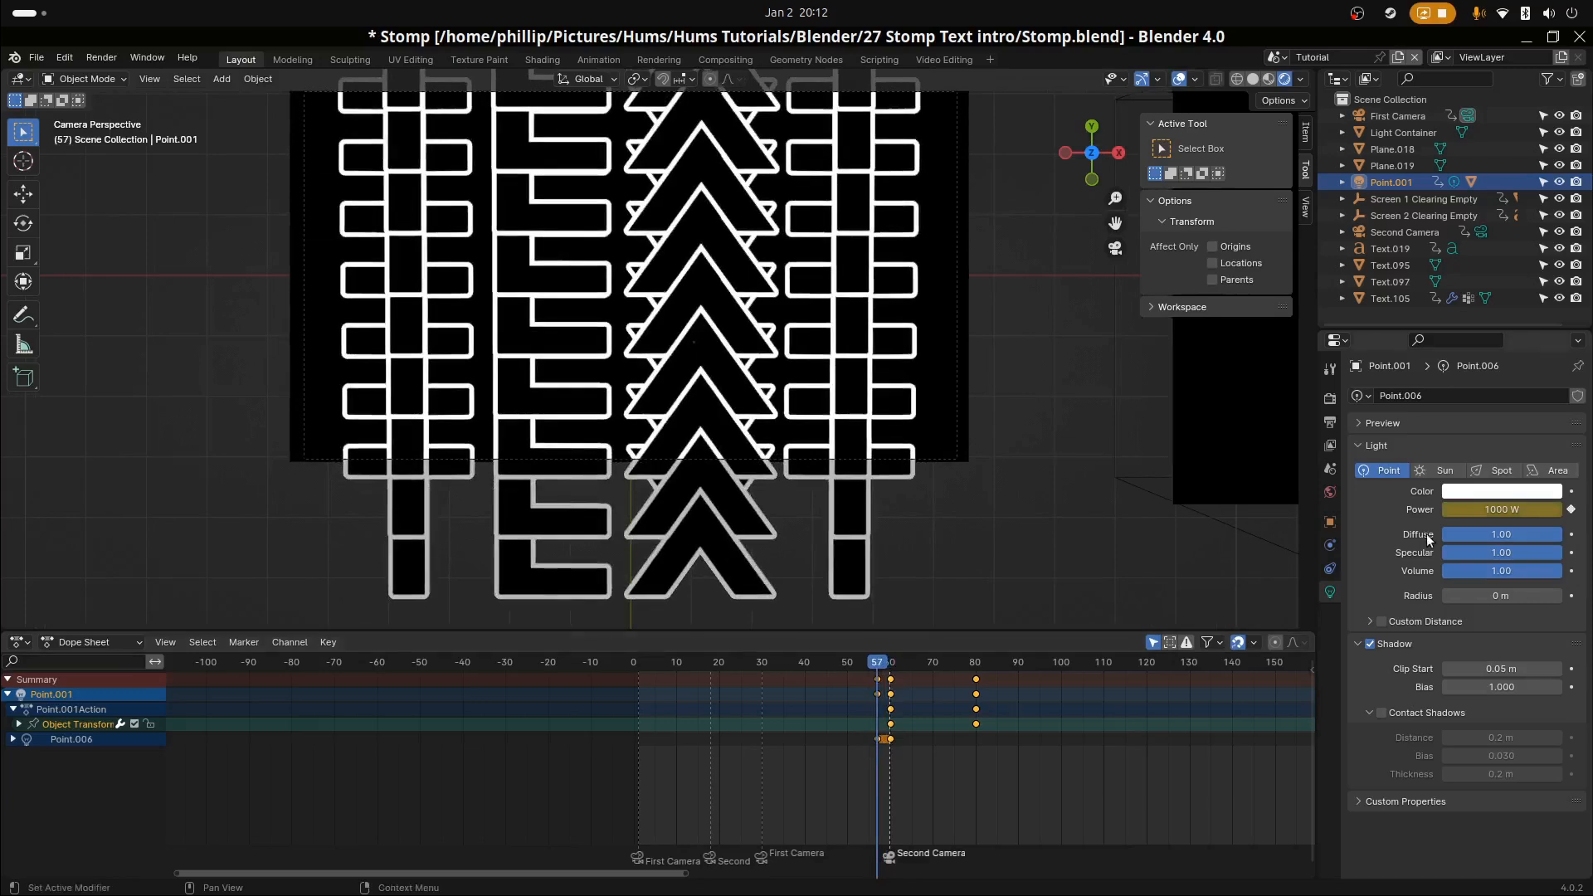
{"action": "key", "text": "ctrl+z"}
{"action": "key", "text": "ctrl+z"}
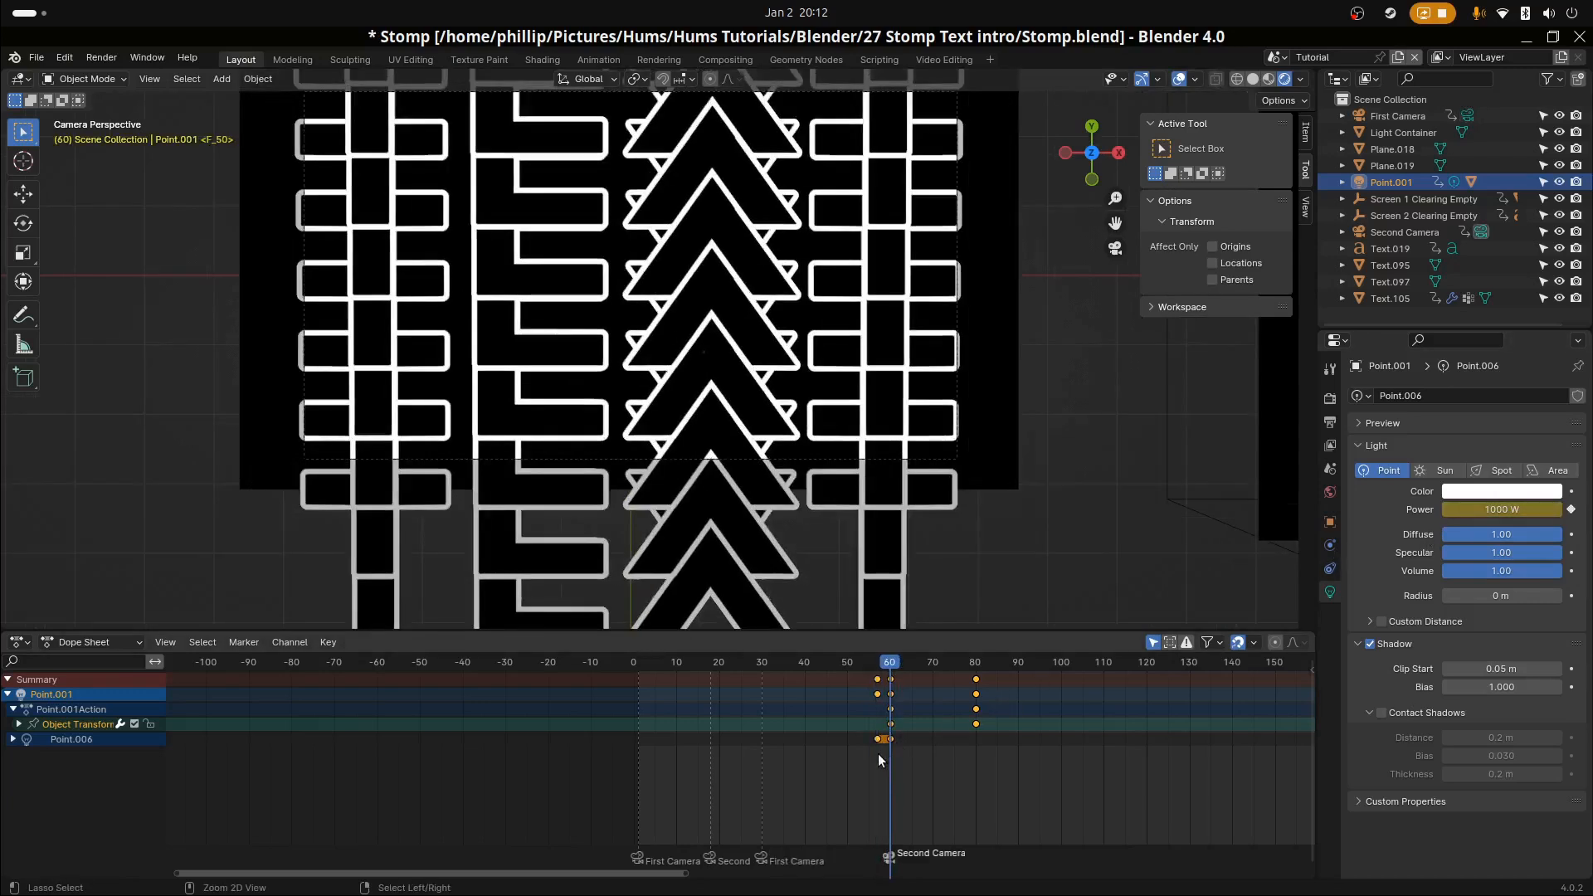
Keyframe the point light's Power of 1000 W at frame 64
{"action": "left_click_drag", "start_coordinate": [893, 755], "coordinate": [905, 760]}
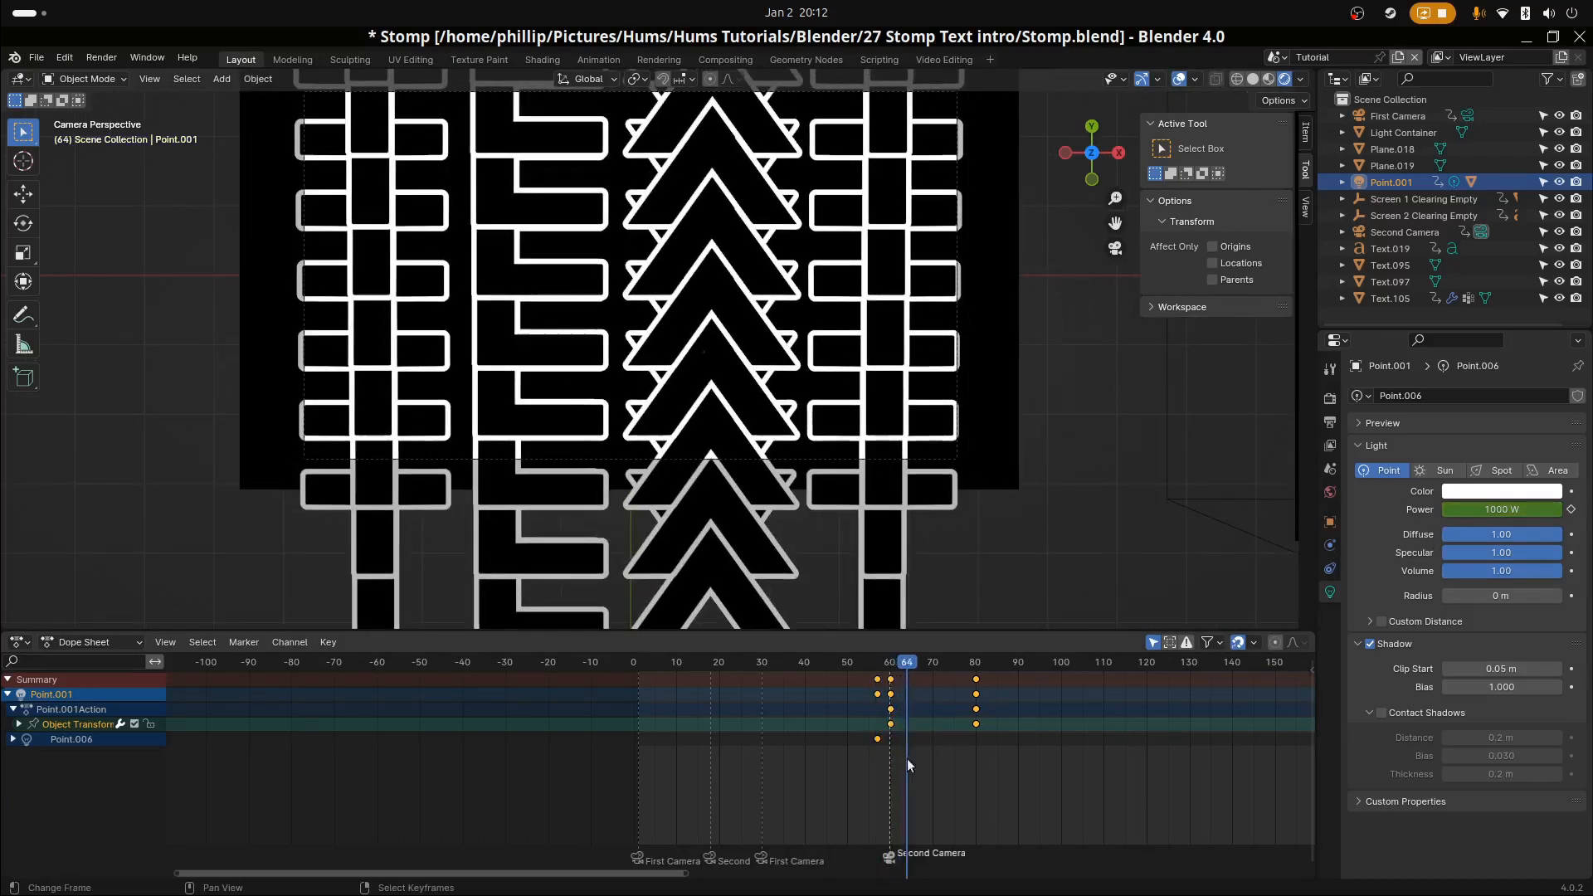
{"action": "right_click", "coordinate": [1493, 509]}
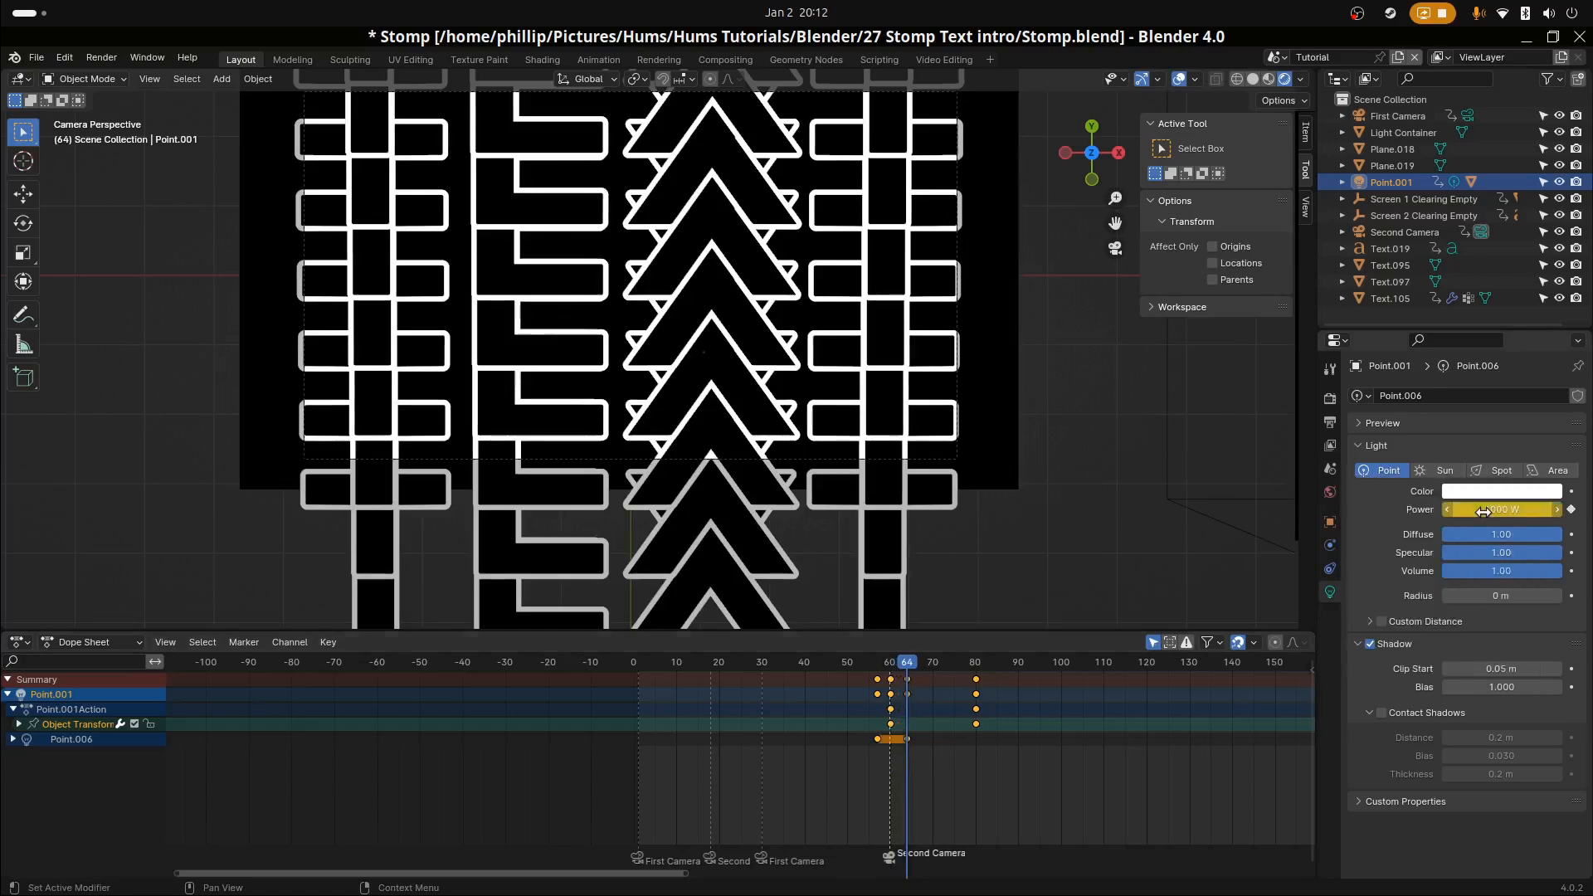
{"action": "left_click", "coordinate": [1410, 510]}
Set the point light's Power to 0 W at frame 57 and replace its keyframe there
{"action": "left_click", "coordinate": [876, 752]}
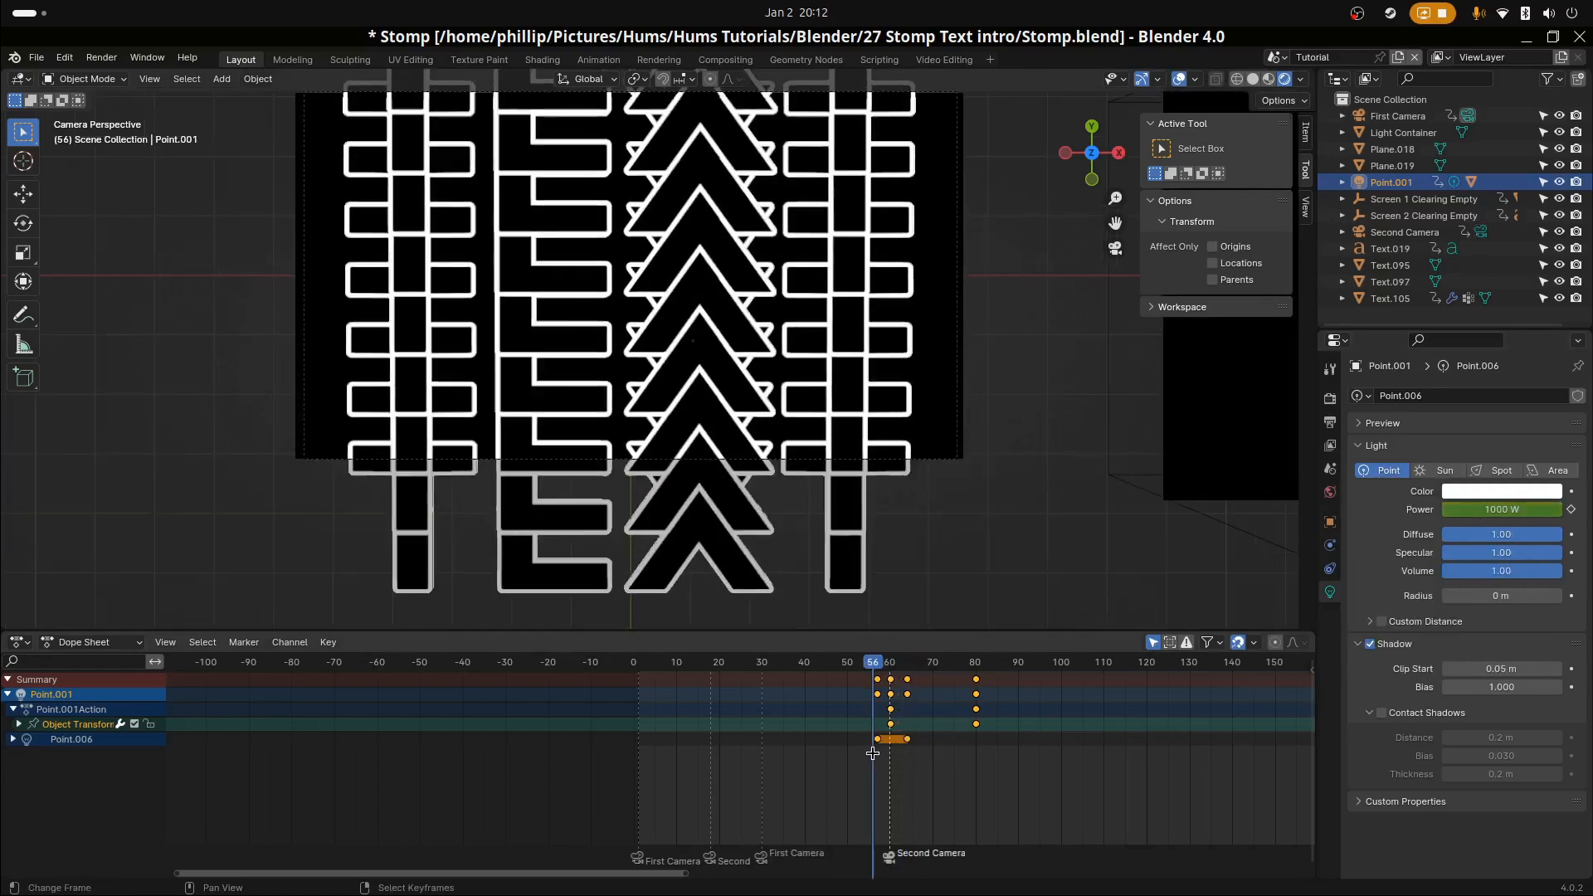
{"action": "type", "text": "0"}
{"action": "key", "text": "Return"}
{"action": "right_click", "coordinate": [1496, 512]}
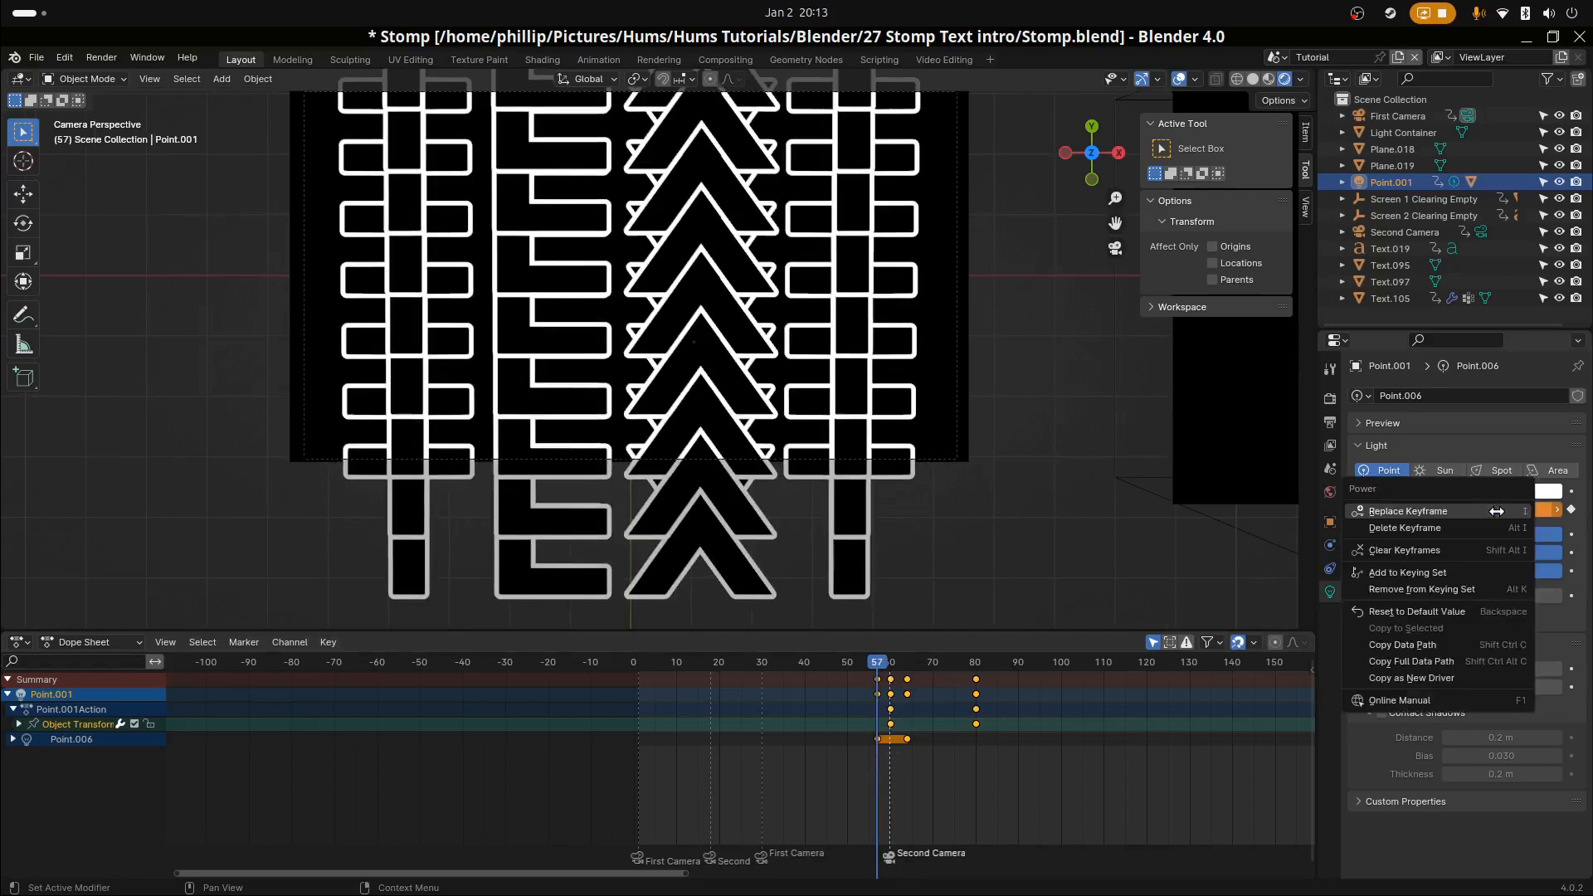
{"action": "left_click", "coordinate": [1476, 515]}
Keyframe the point light's Power of 1000 W at frame 77
{"action": "left_click_drag", "start_coordinate": [872, 753], "coordinate": [961, 757]}
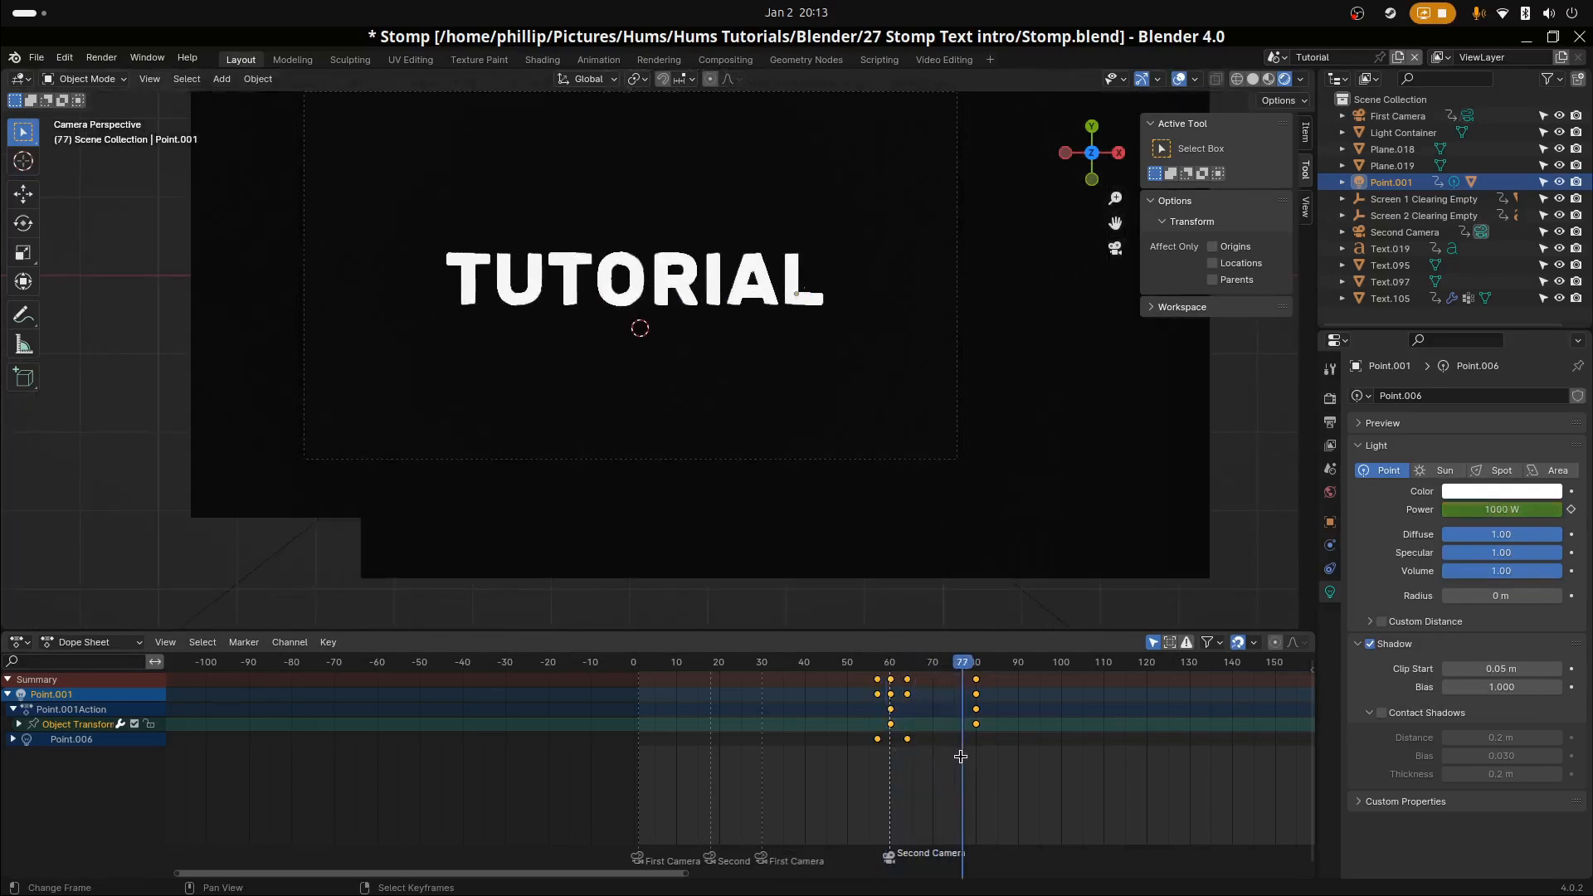
{"action": "right_click", "coordinate": [1480, 508]}
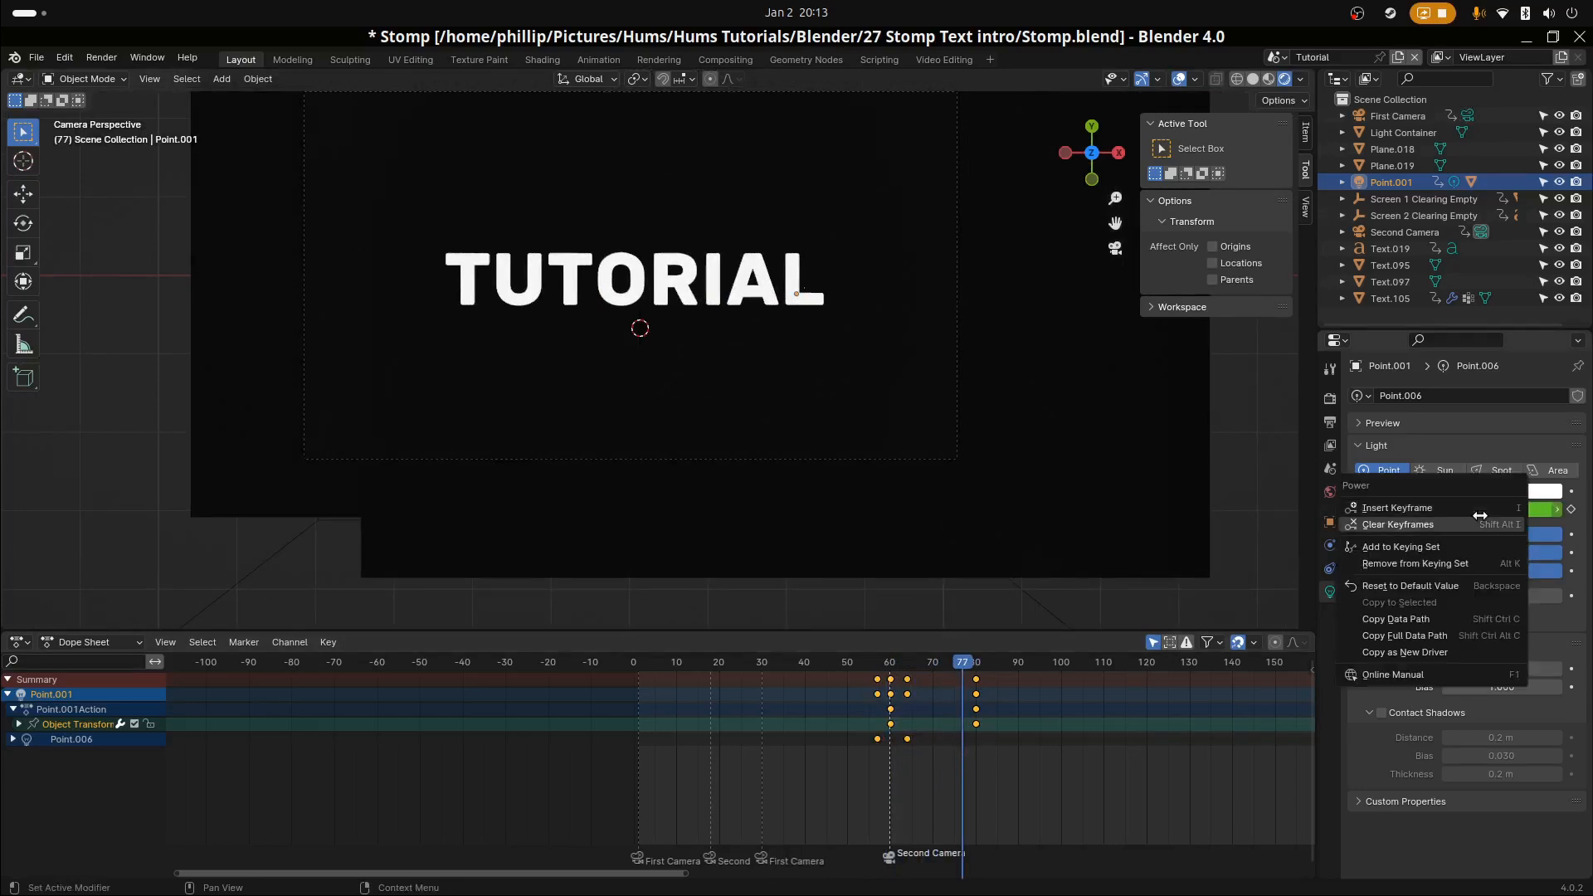
{"action": "left_click", "coordinate": [1480, 508]}
Keyframe the point light's Power of 0 W at frame 80
{"action": "left_click", "coordinate": [976, 735]}
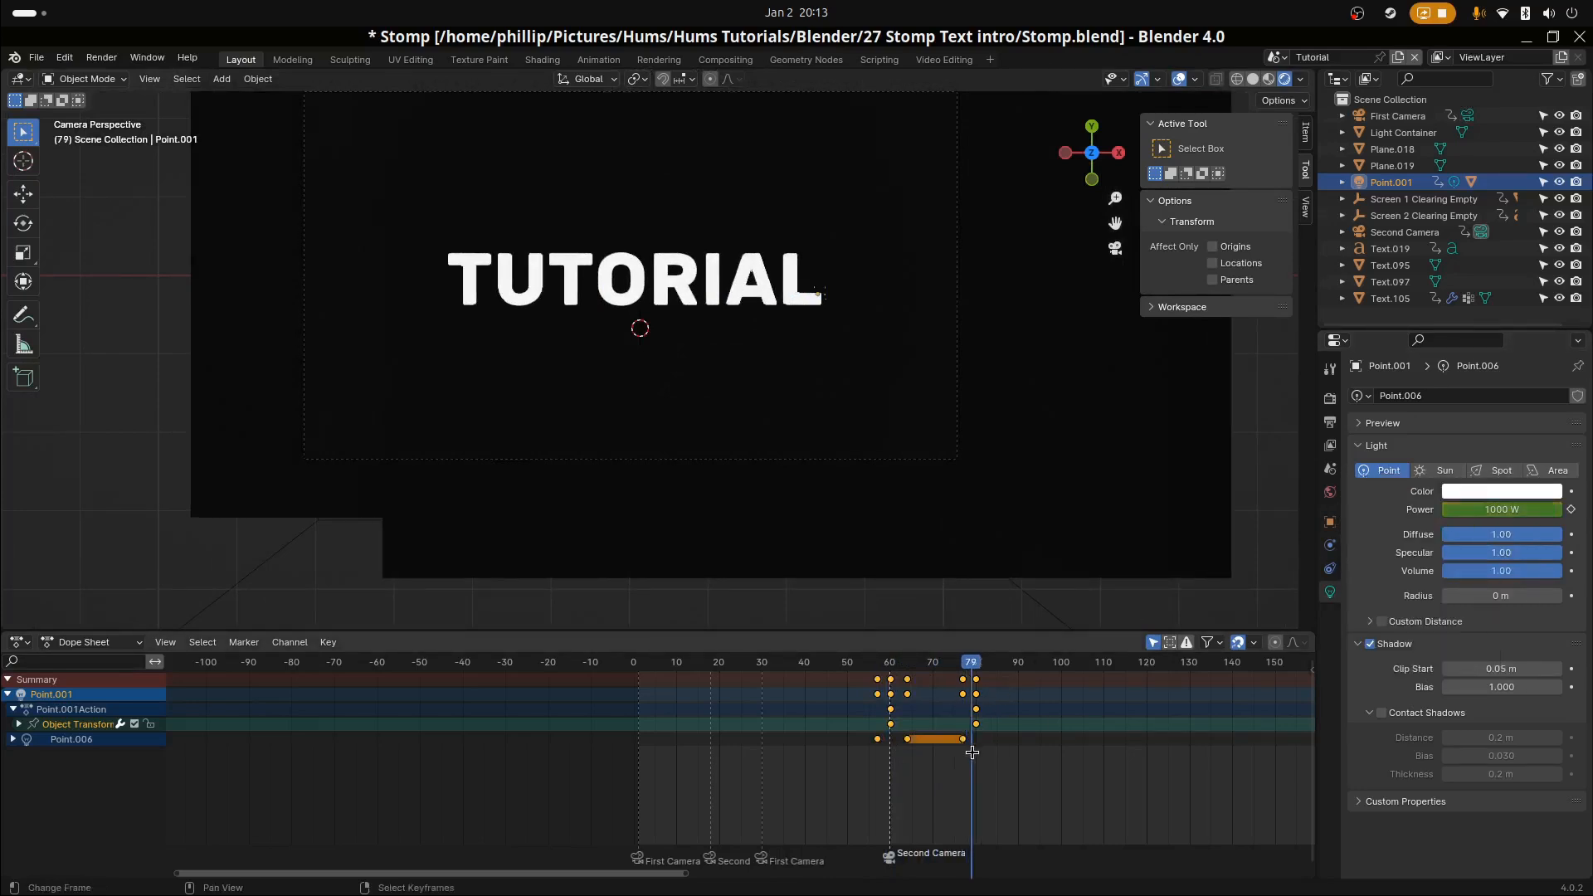
{"action": "key", "text": "Return"}
{"action": "right_click", "coordinate": [1509, 513]}
{"action": "left_click", "coordinate": [1500, 512]}
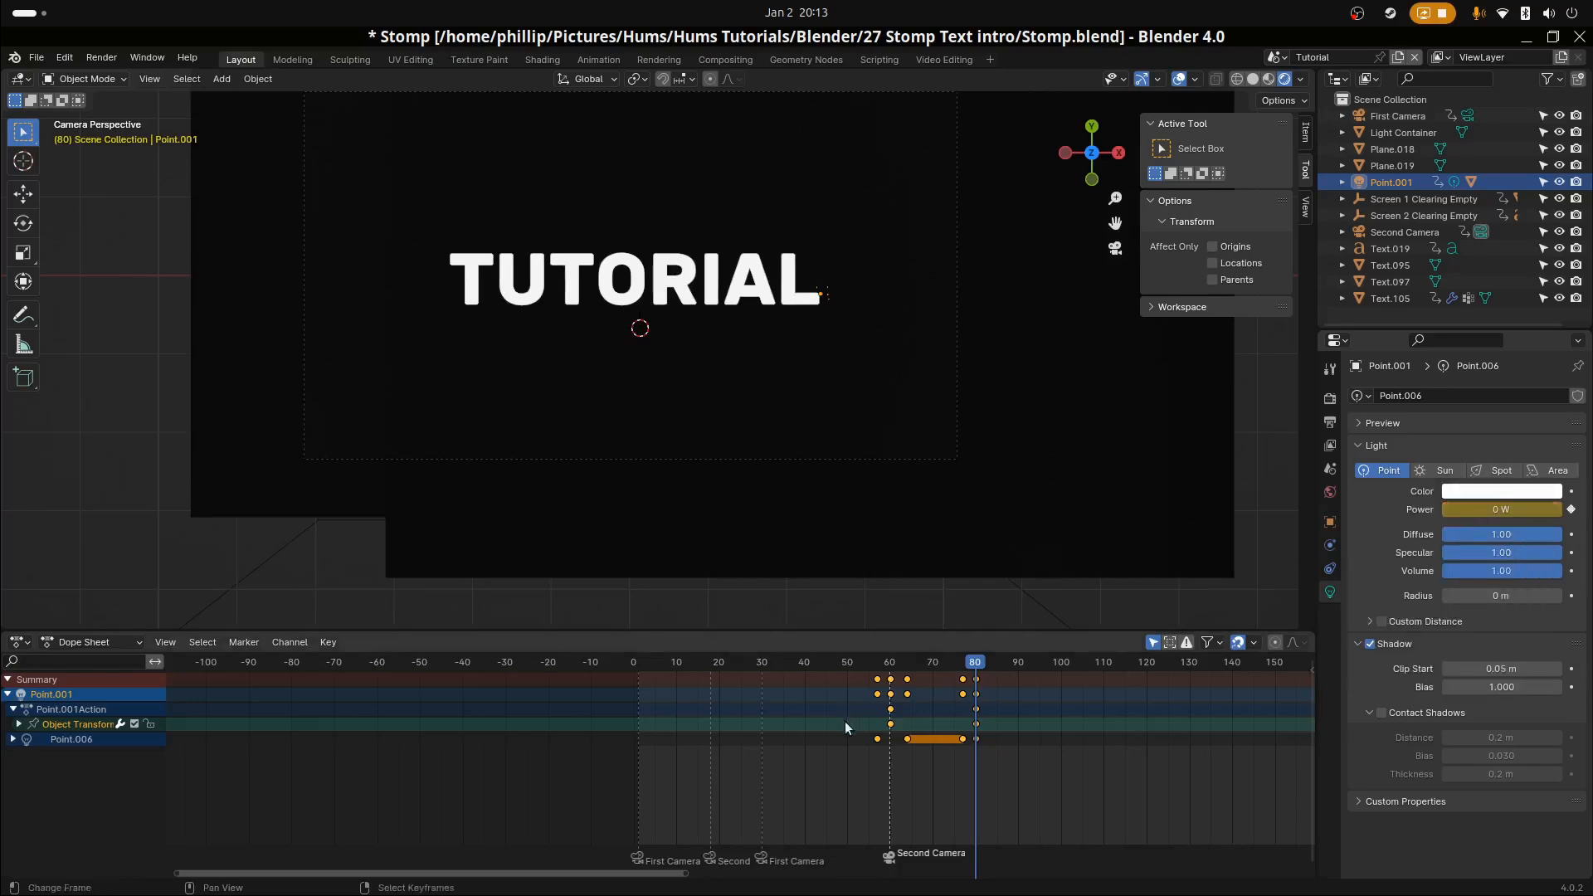
Play back the animation, then move the light's keyframes at frames 77 and 80 to frames 96 and 99
{"action": "key", "text": "space"}
{"action": "left_click", "coordinate": [834, 745]}
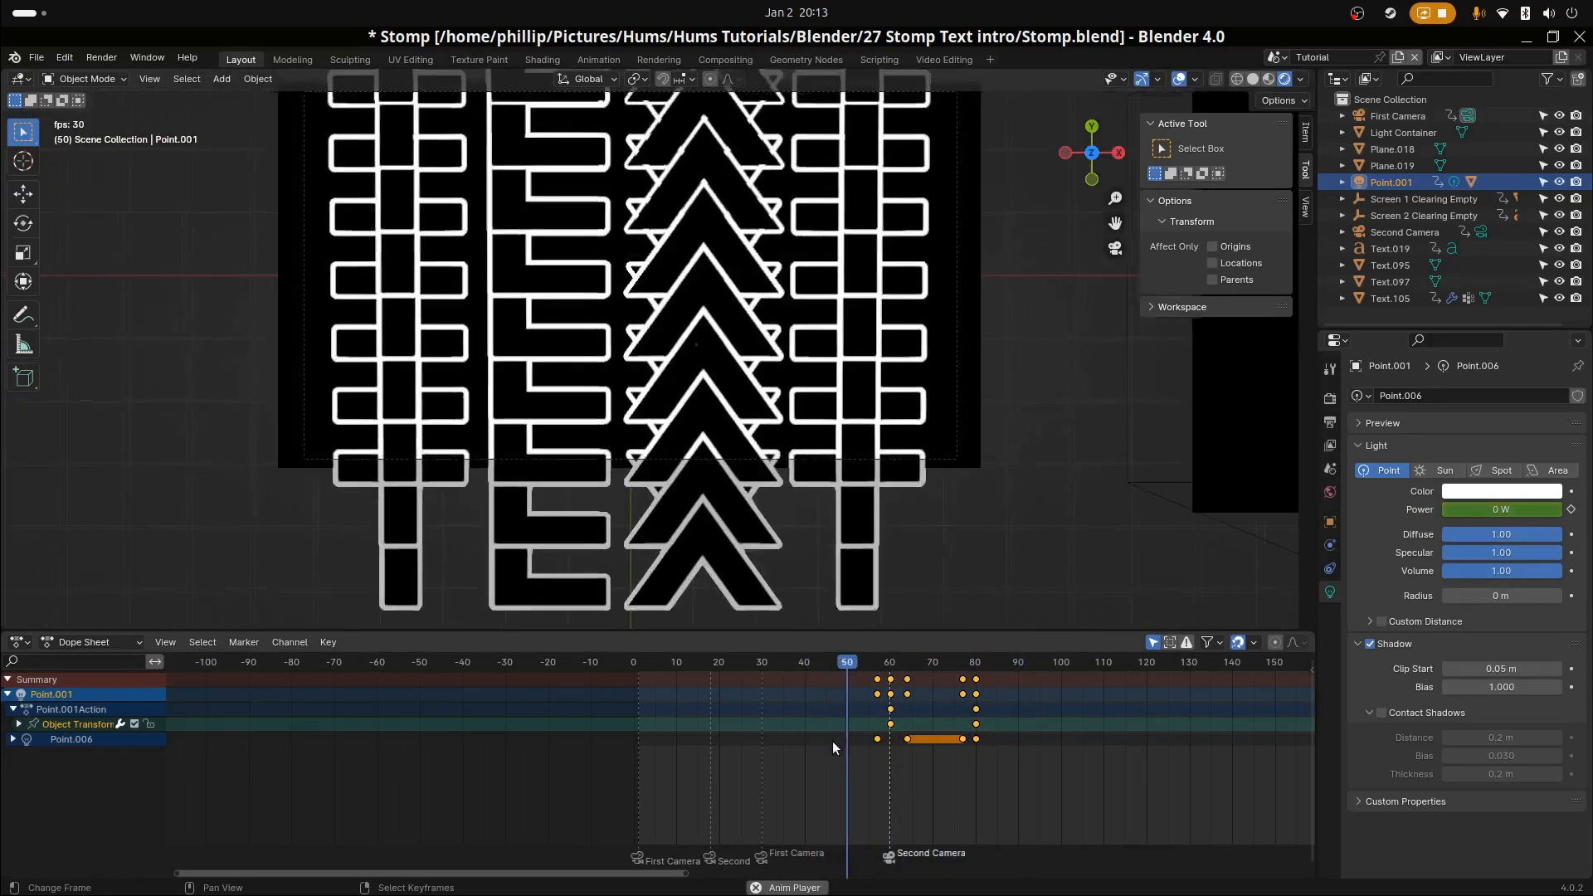
{"action": "key", "text": "space"}
{"action": "right_click", "coordinate": [963, 681]}
{"action": "right_click", "coordinate": [976, 681], "text": "shift"}
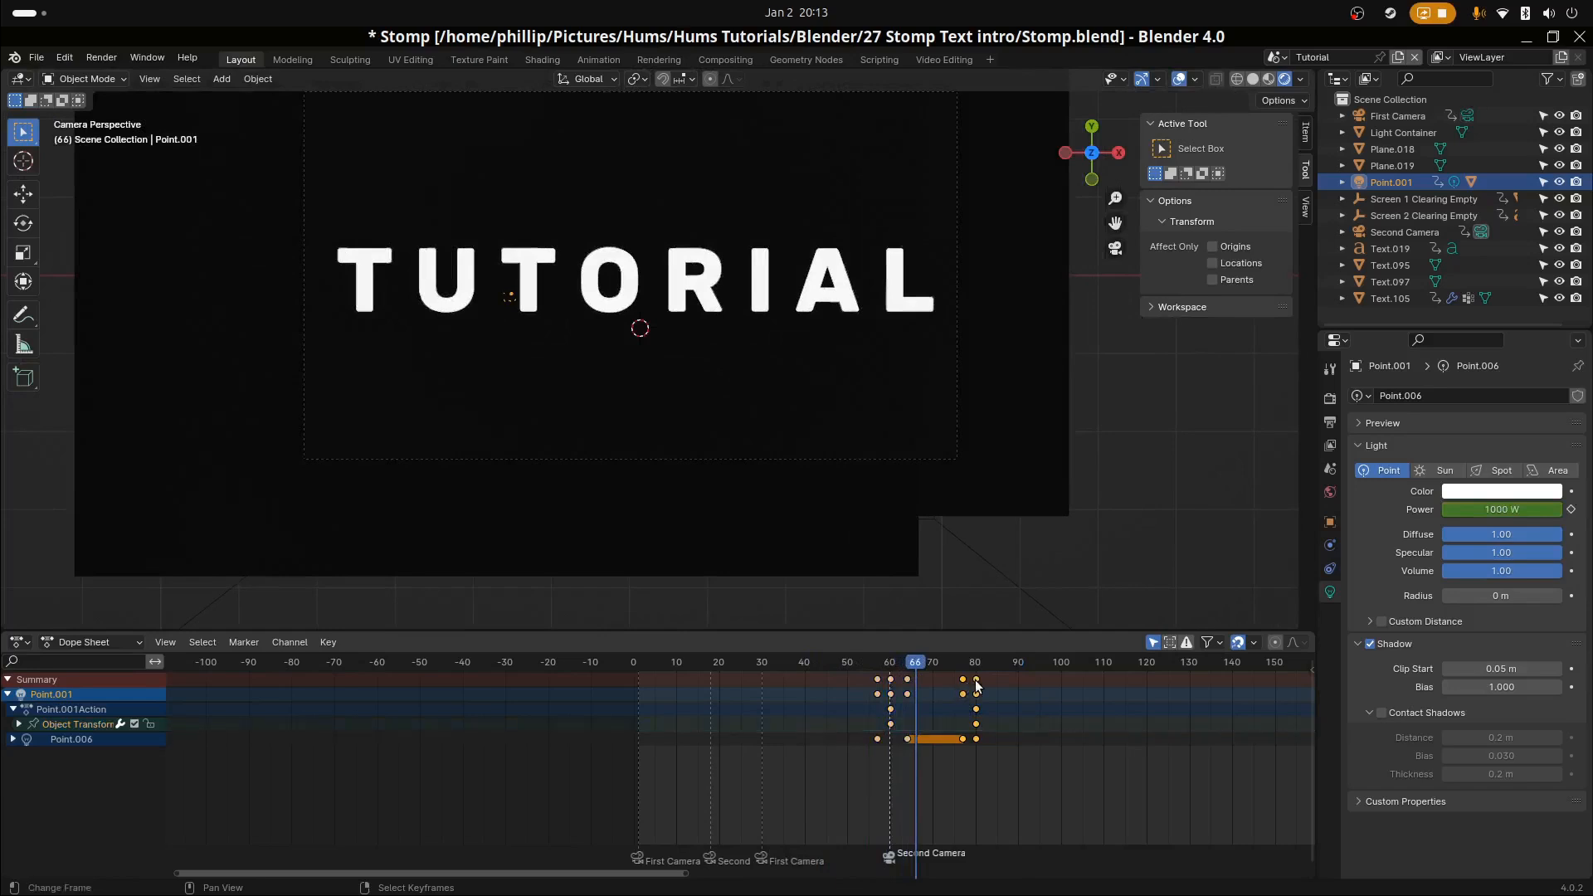
{"action": "key", "text": "g"}
{"action": "left_click", "coordinate": [1057, 708]}
Replay the TUTORIAL section with the longer light sweep and save the Blender file
{"action": "left_click", "coordinate": [885, 728]}
{"action": "key", "text": "space"}
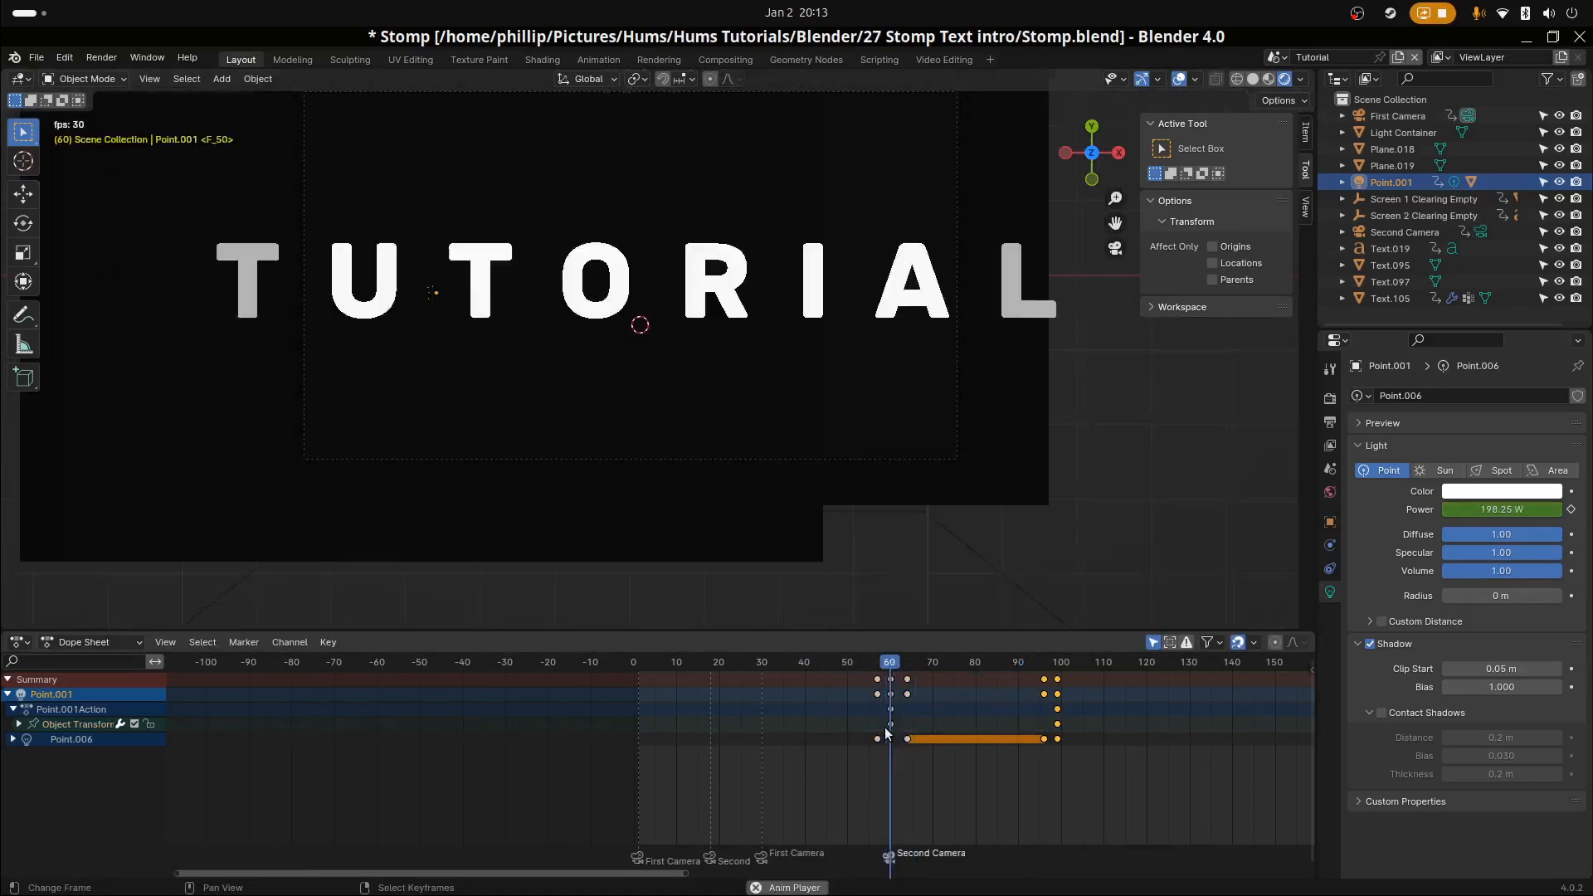
{"action": "left_click", "coordinate": [805, 728]}
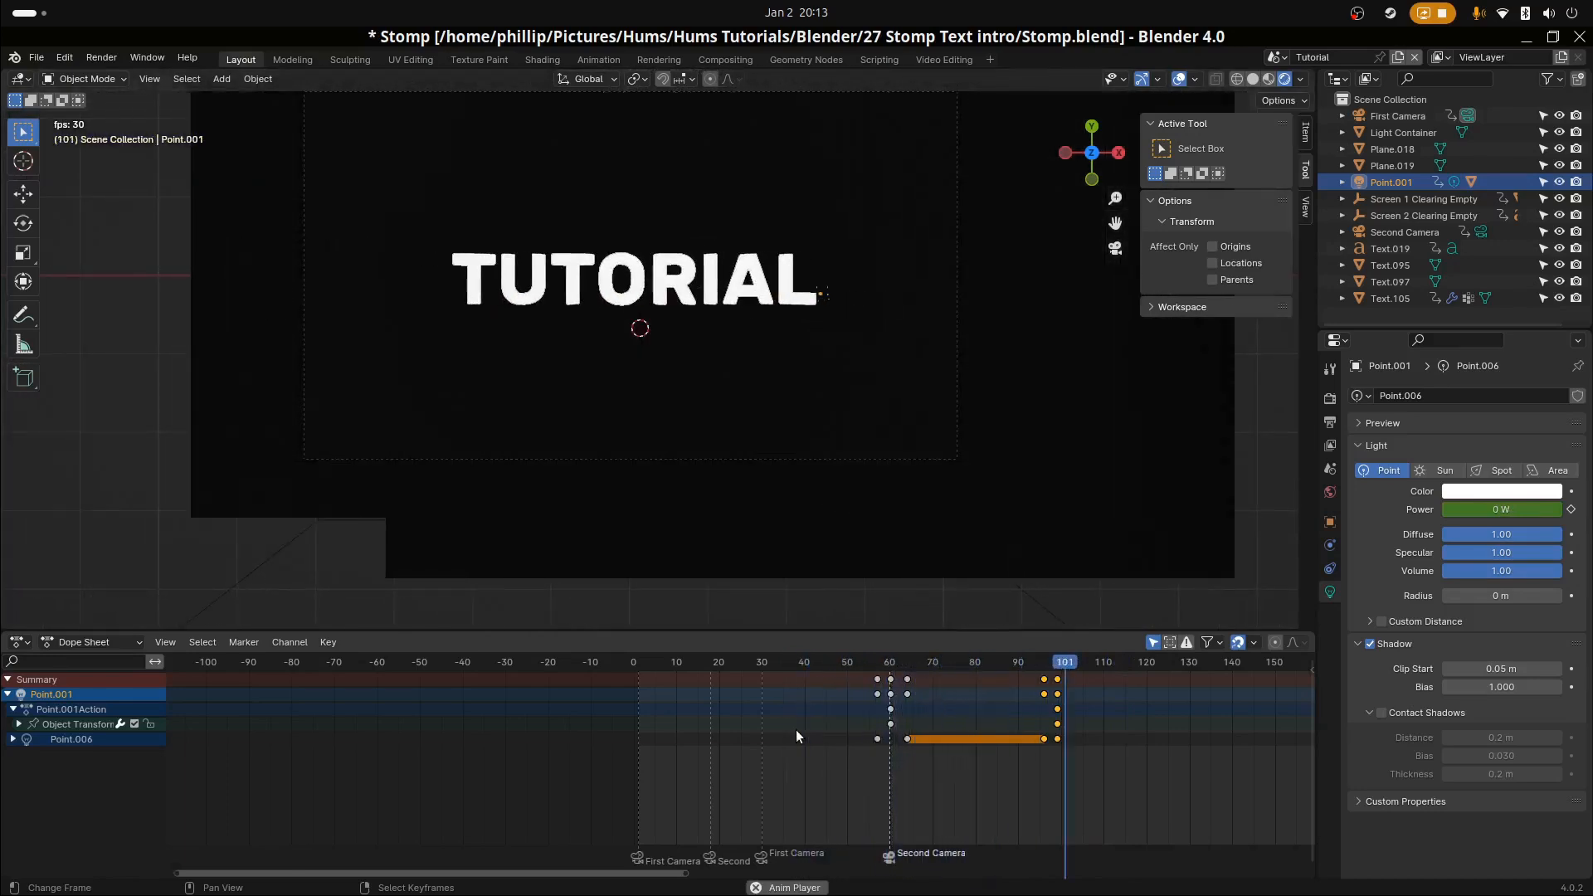
{"action": "left_click", "coordinate": [796, 730]}
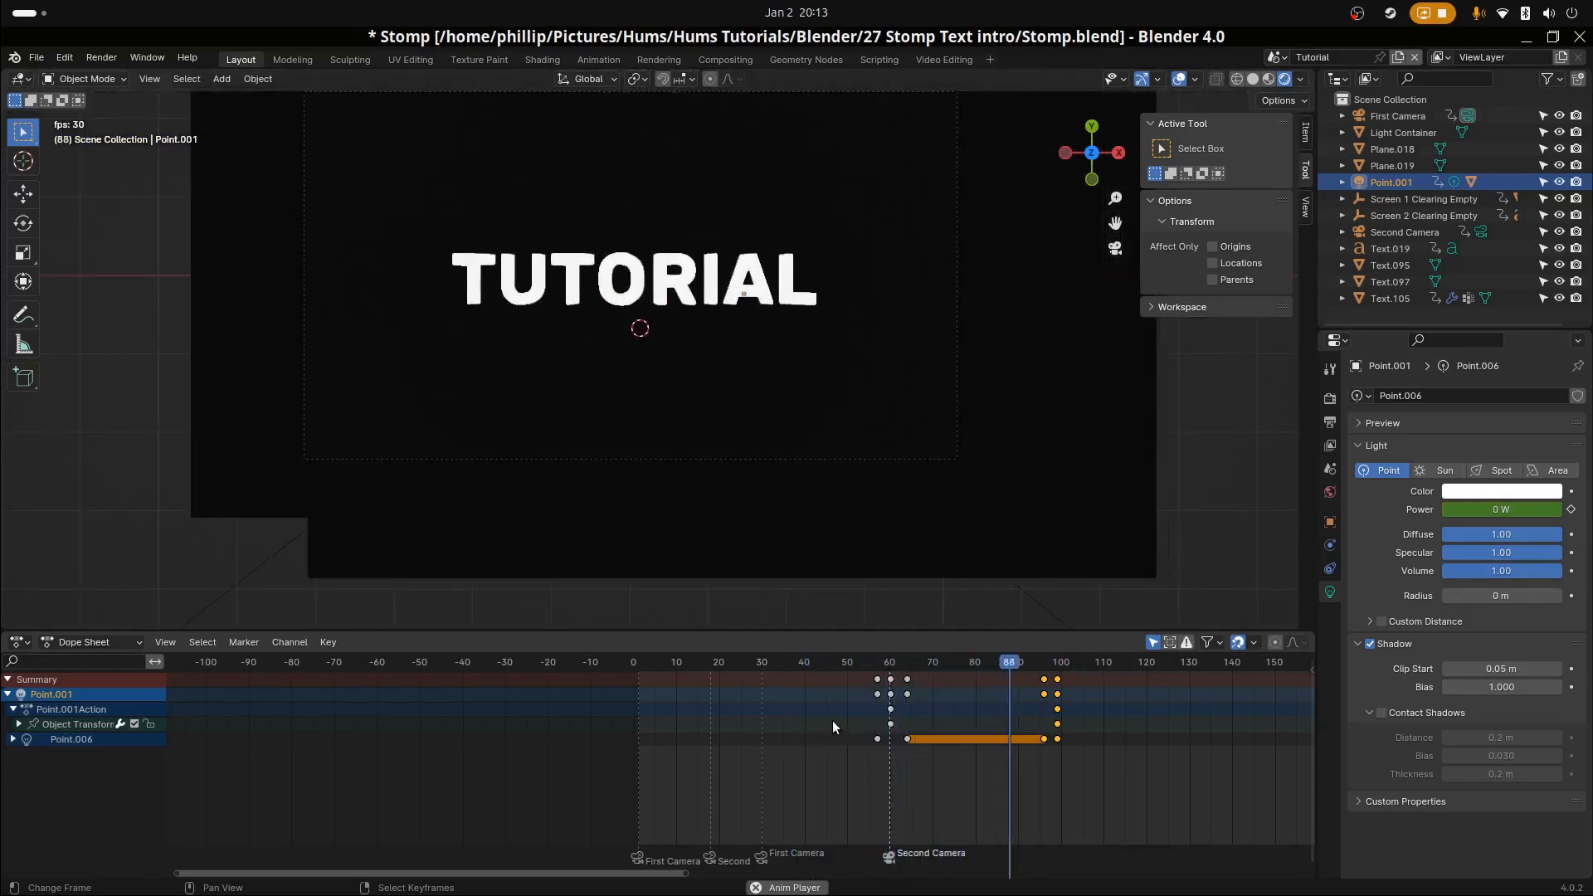
{"action": "key", "text": "space"}
{"action": "scroll", "coordinate": [803, 476], "scroll_direction": "down", "scroll_amount": 1}
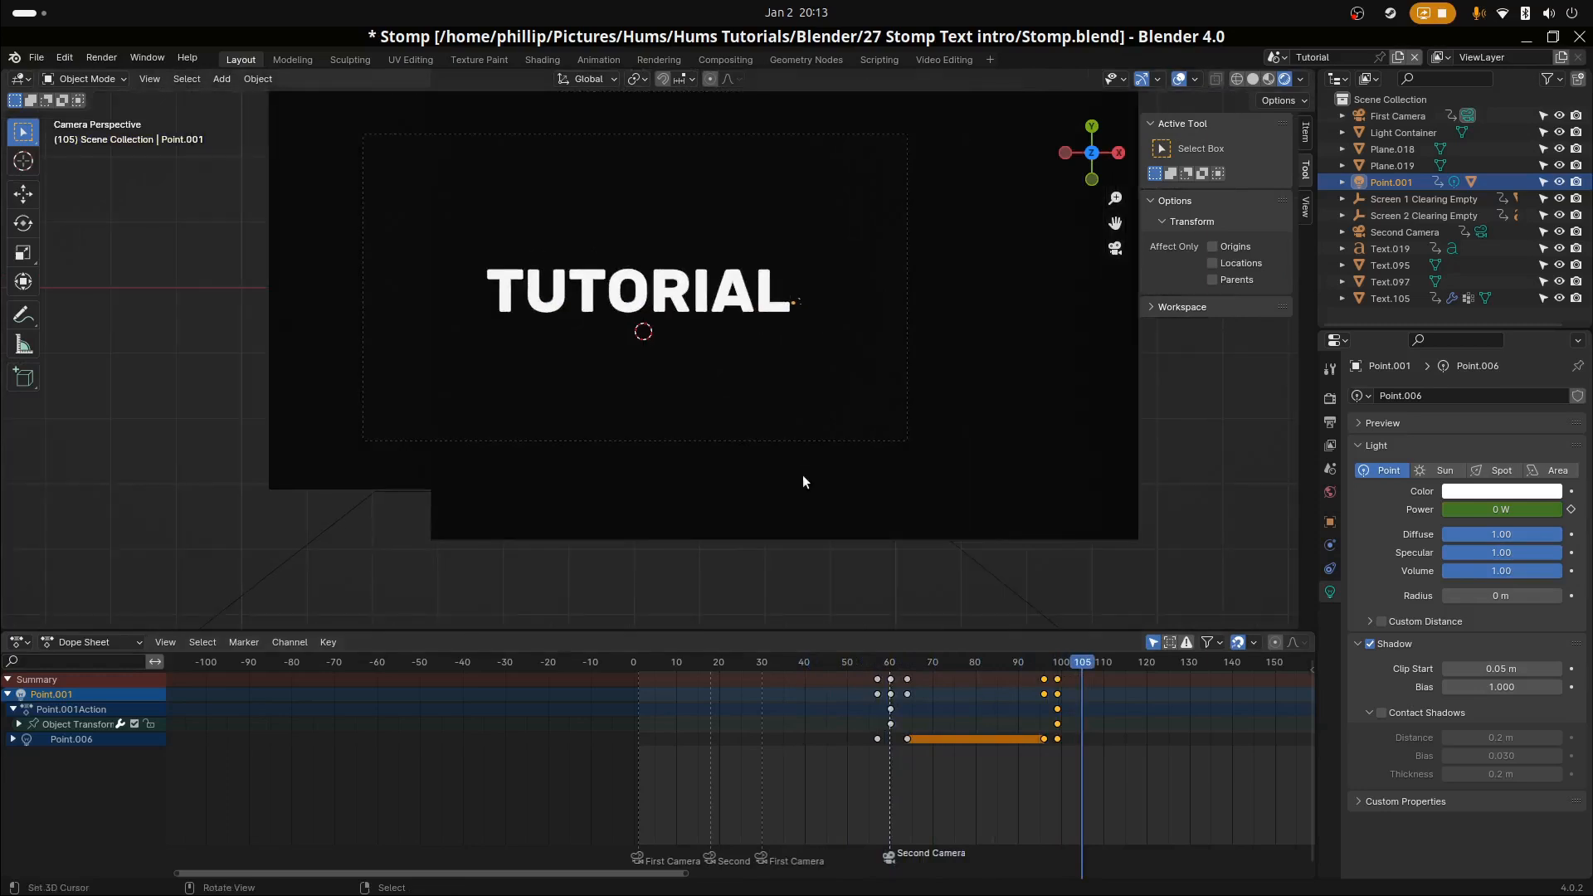
{"action": "key", "text": "ctrl+s"}
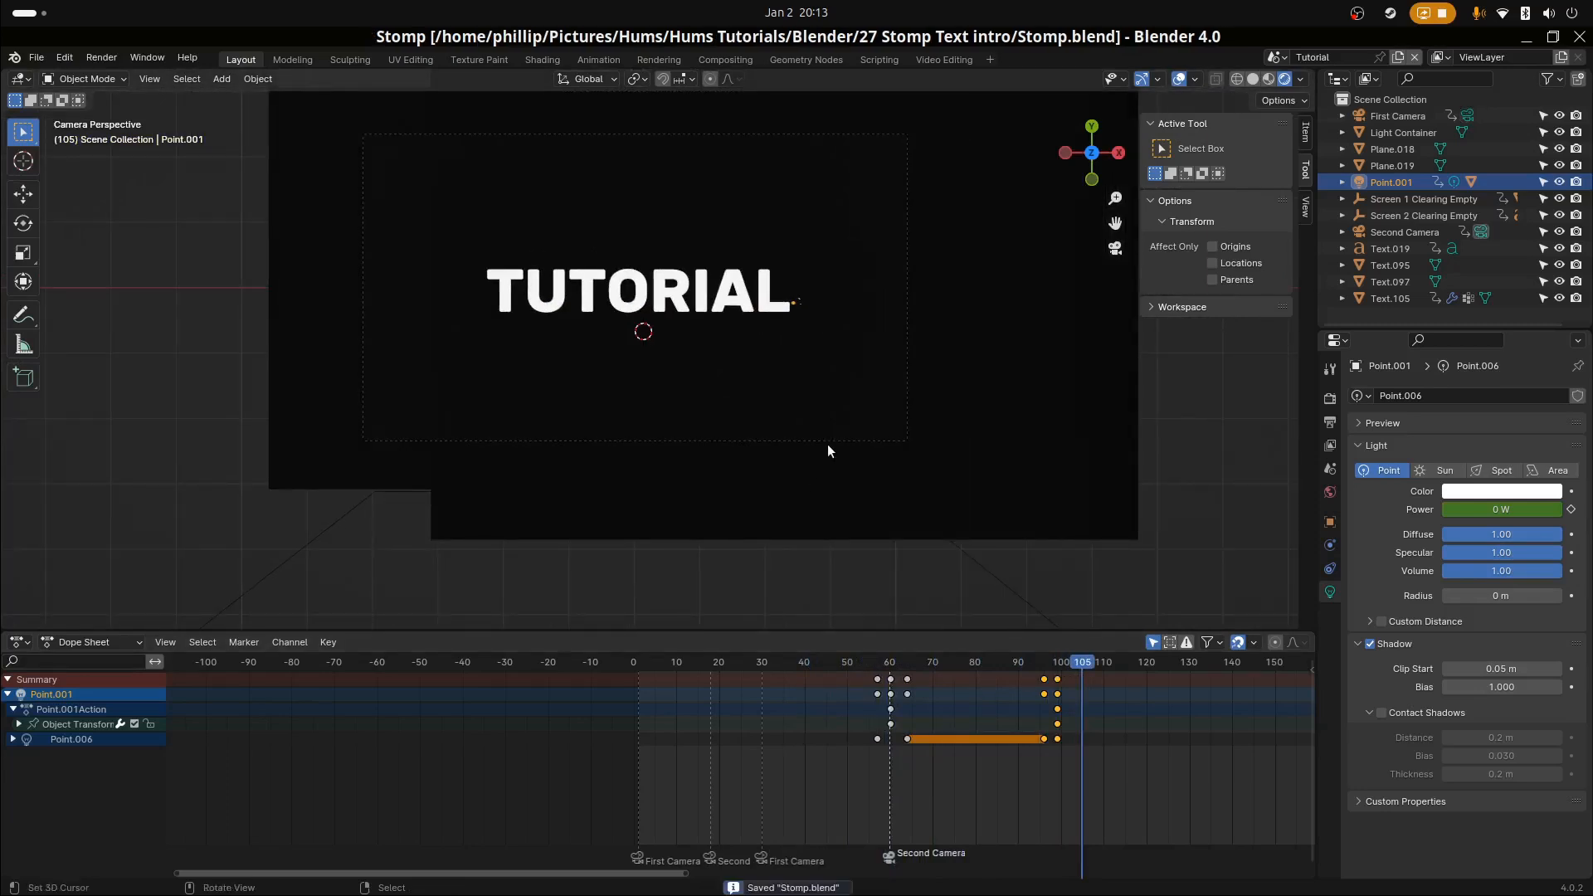
Review the TUTORIAL animation through the camera from frame 60
{"action": "key", "text": "KP_0"}
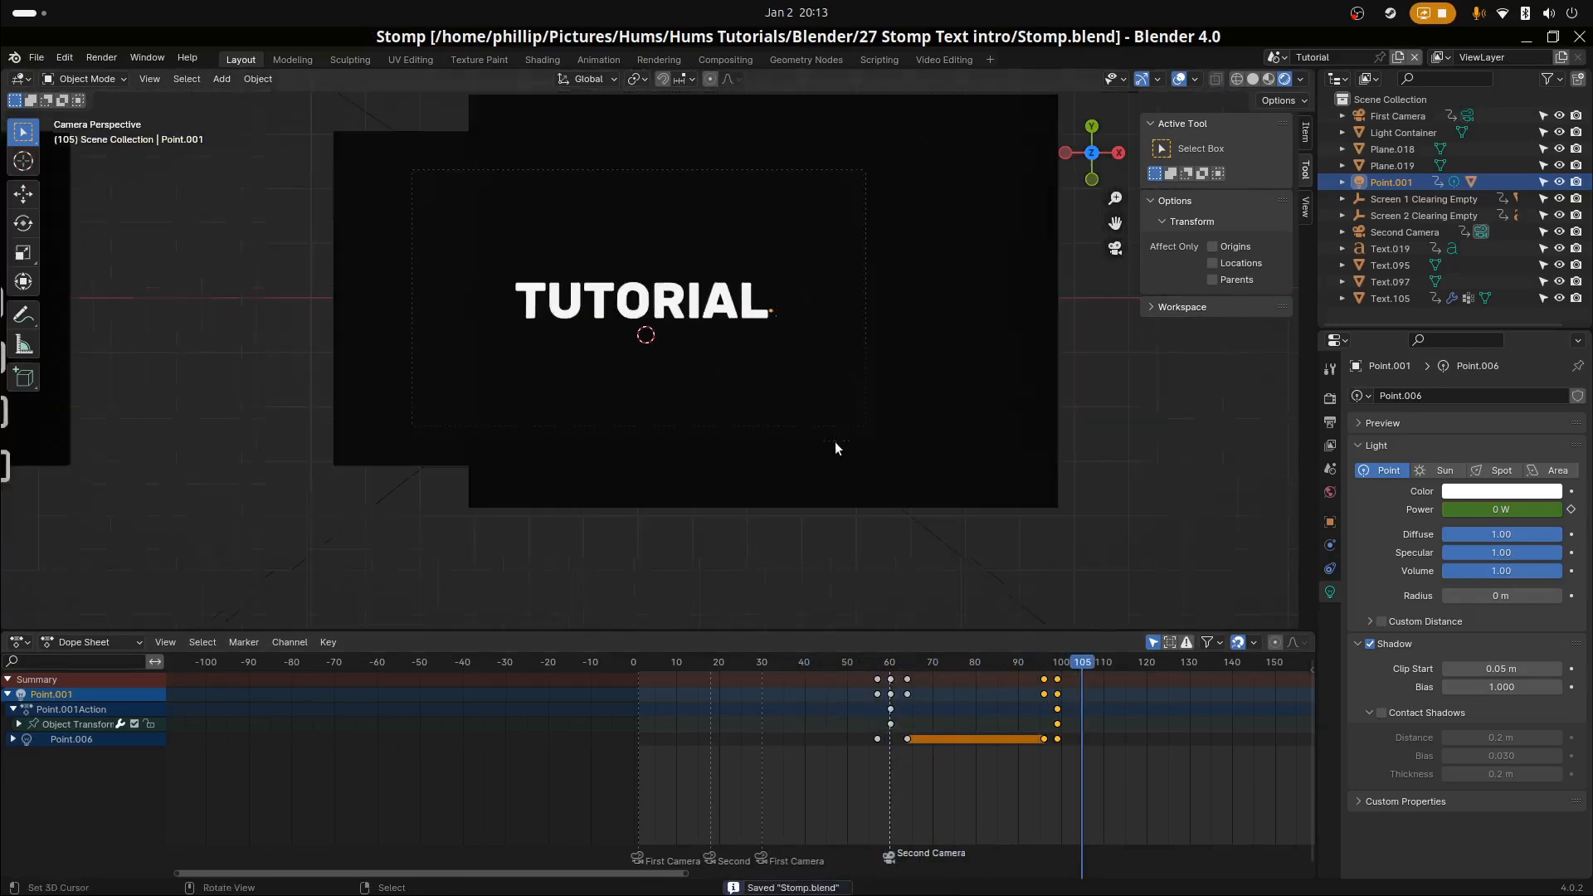
{"action": "key", "text": "KP_0"}
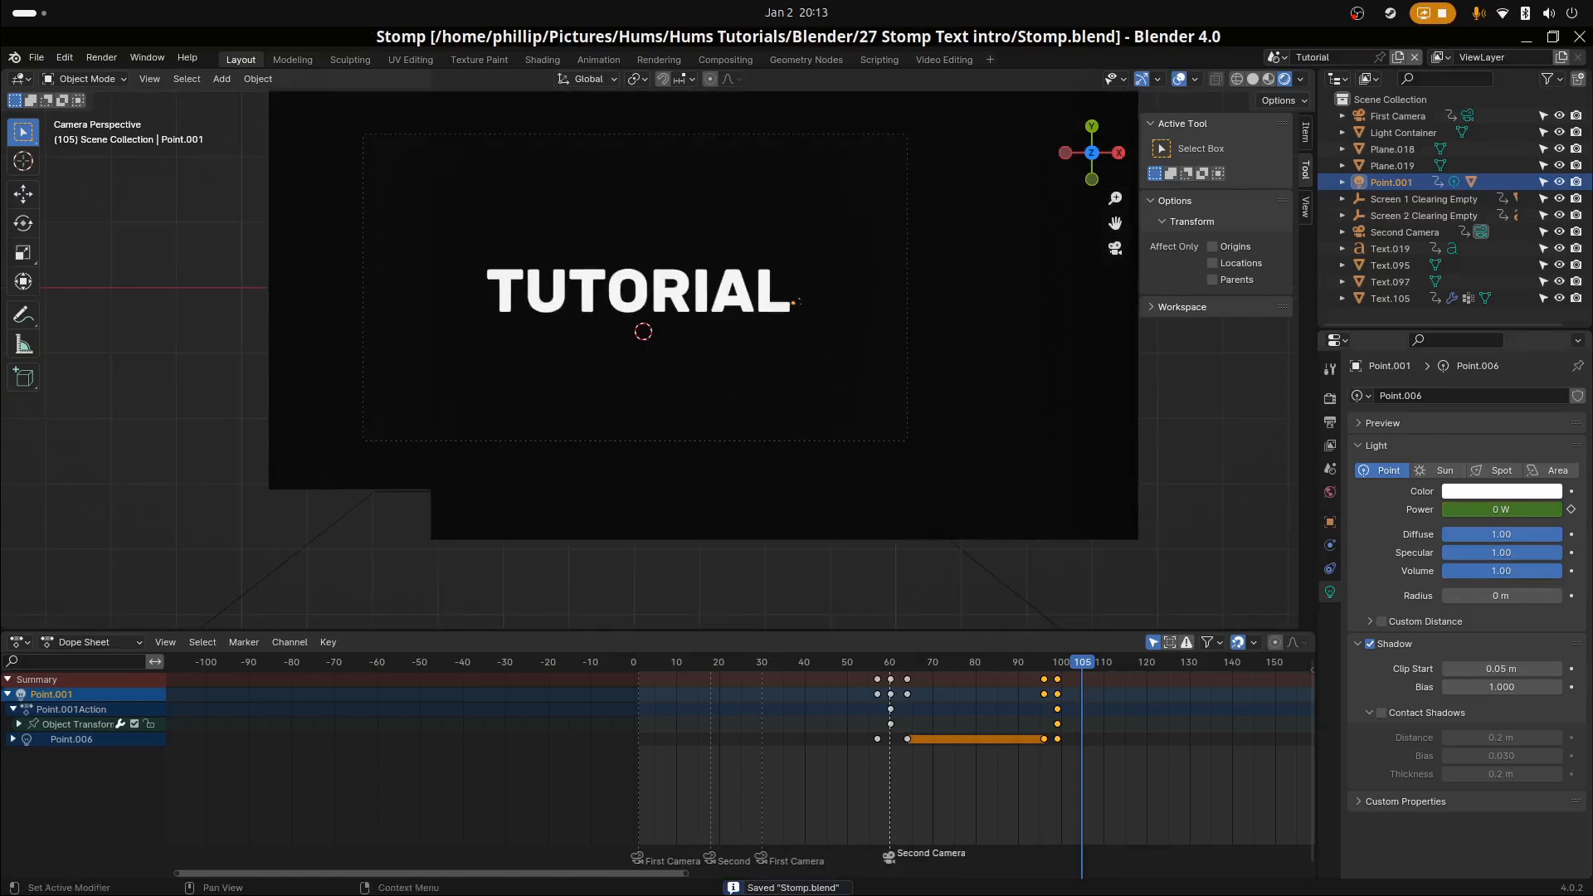
{"action": "left_click_drag", "start_coordinate": [1082, 720], "coordinate": [890, 769]}
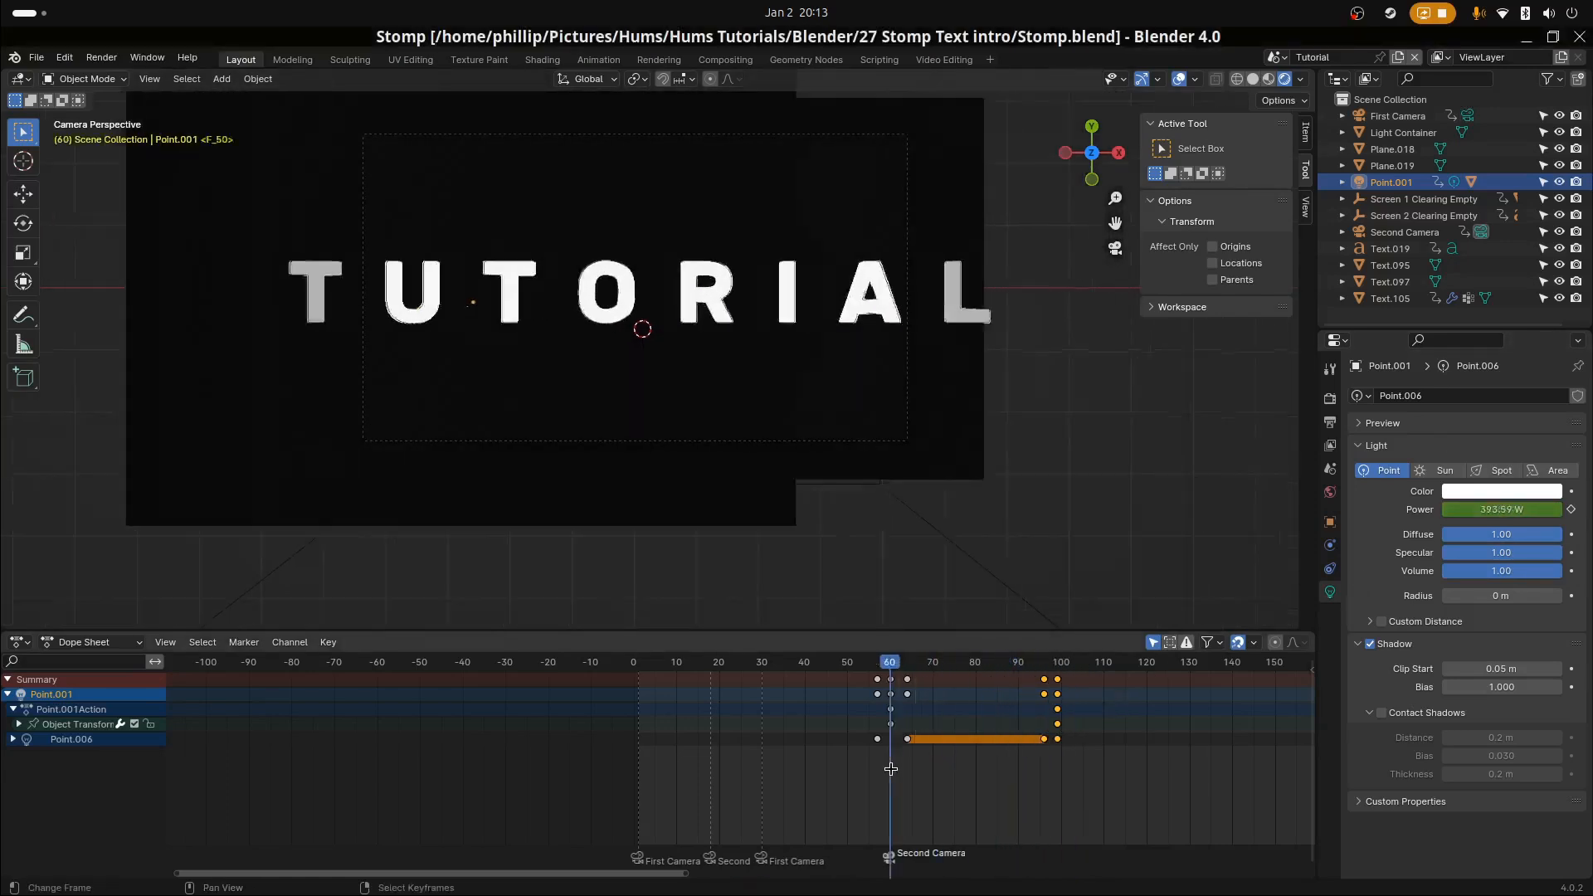
{"action": "key", "text": "space"}
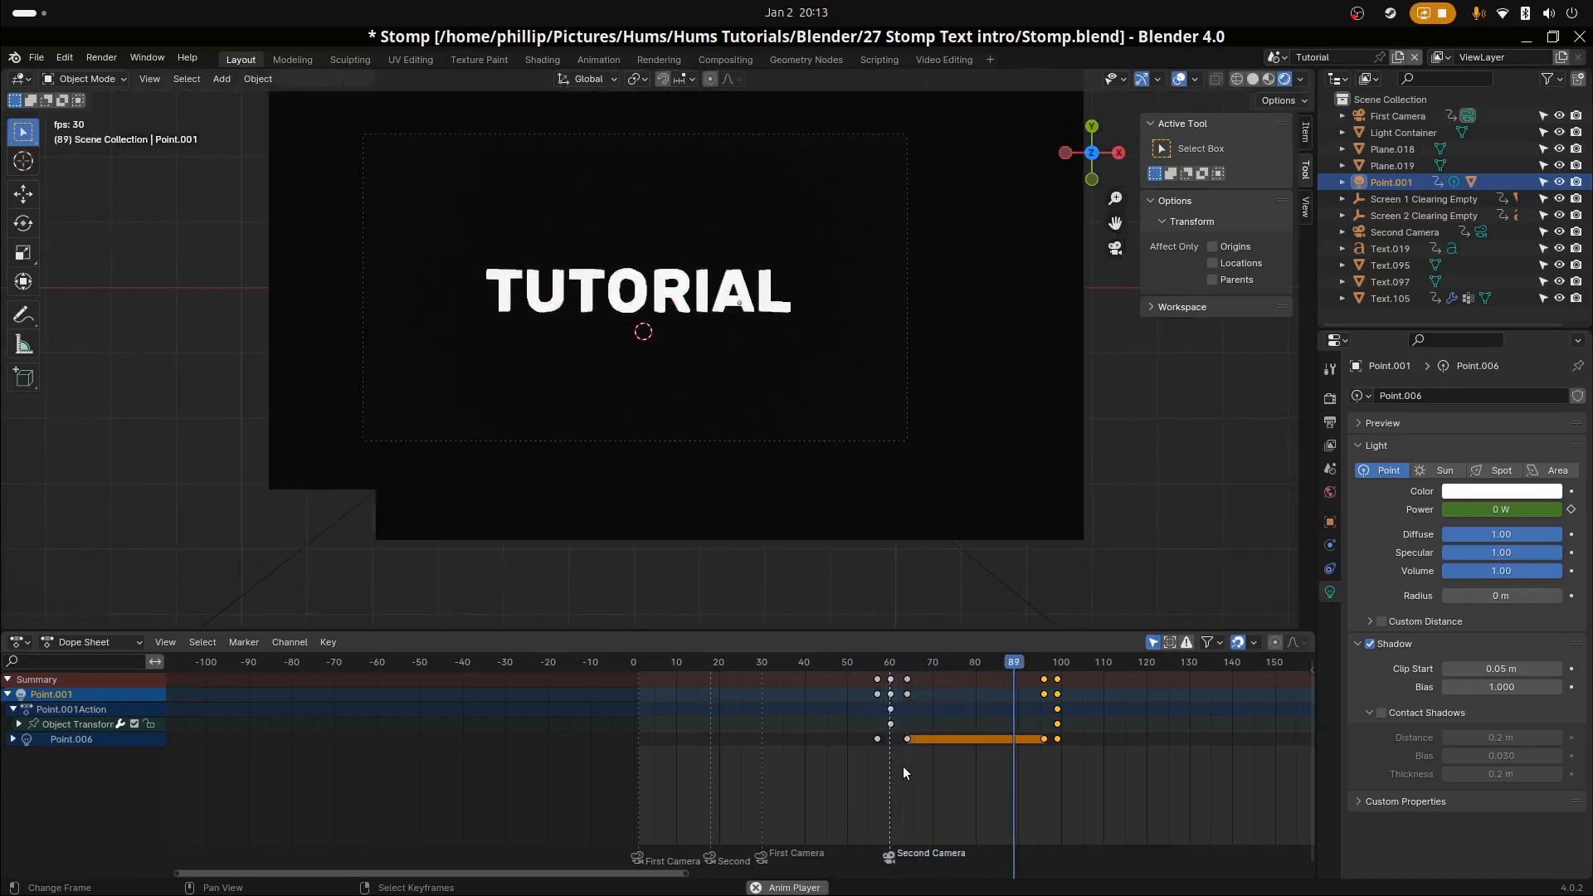
{"action": "key", "text": "space"}
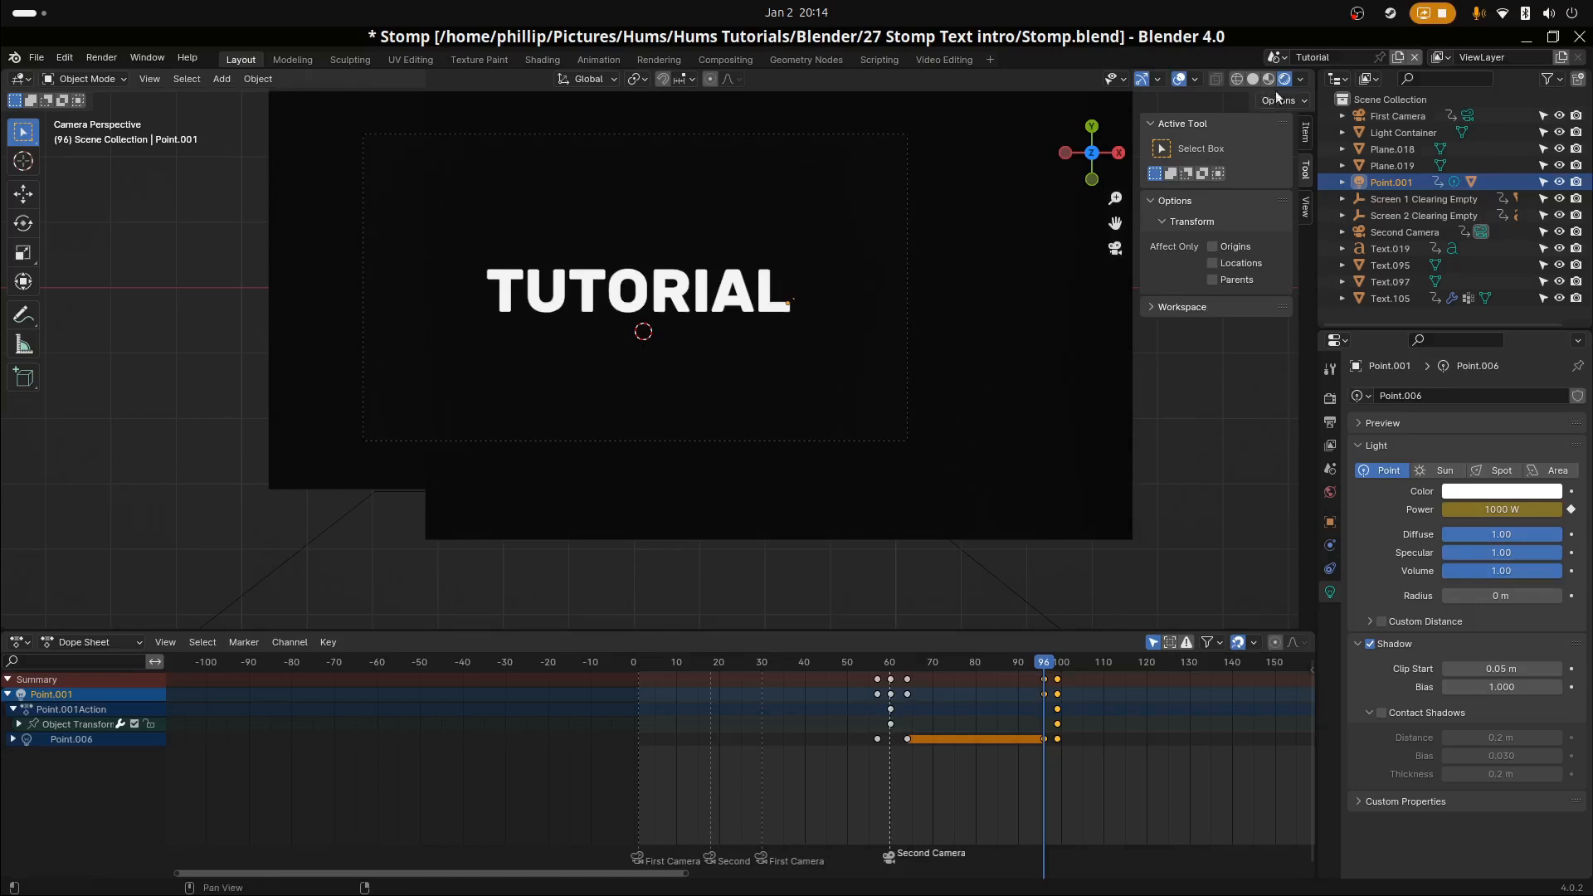
Enable Scene Lights in the viewport shading and play the animation to check the light rays
{"action": "left_click", "coordinate": [1300, 80]}
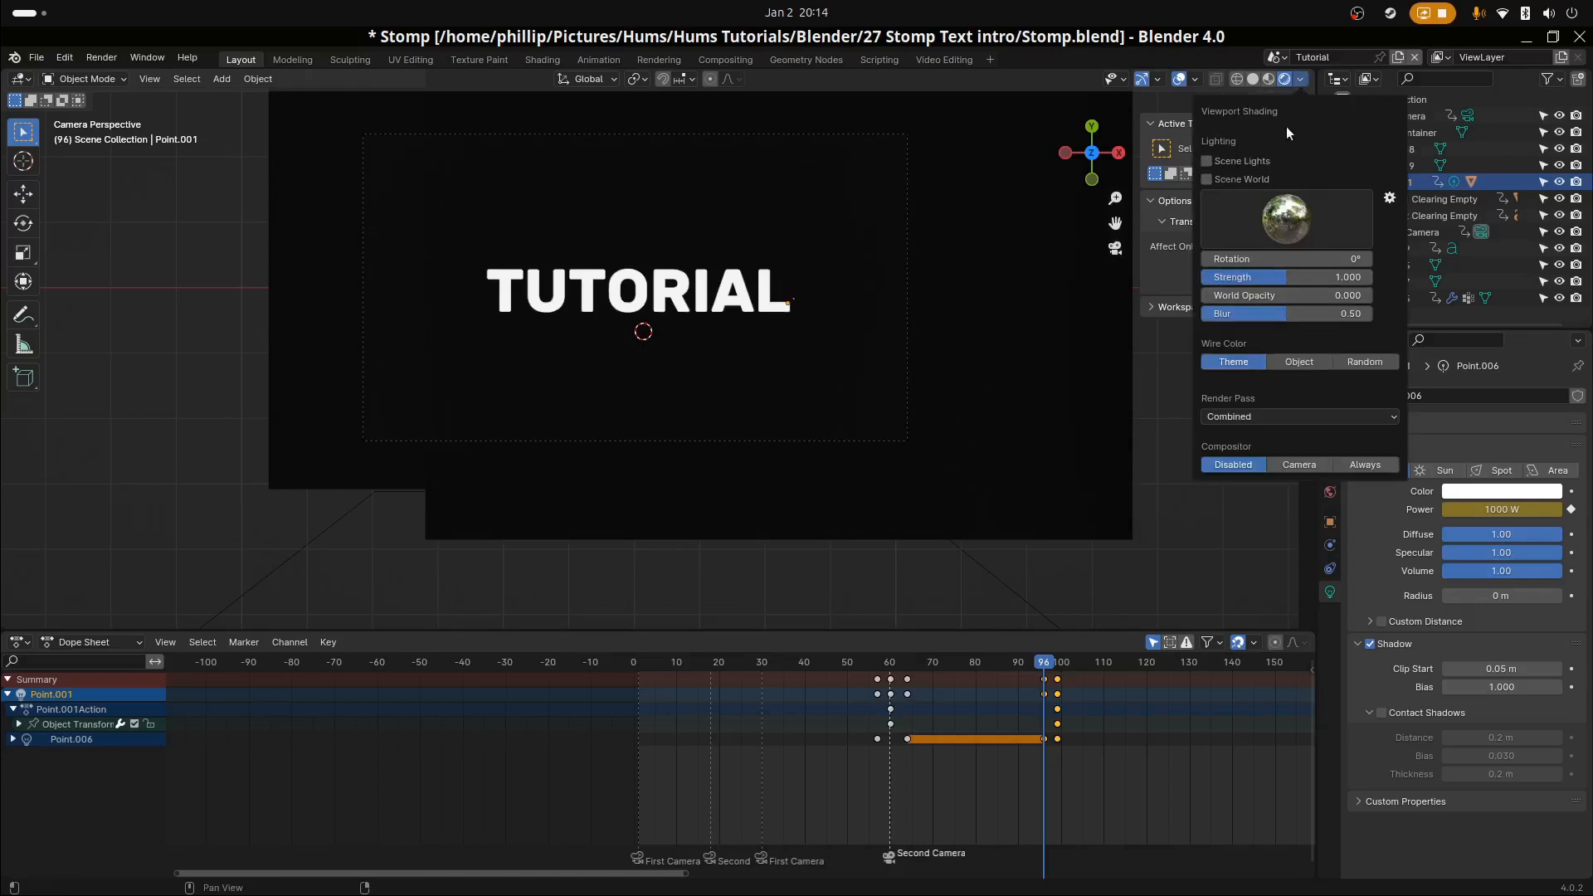
{"action": "left_click", "coordinate": [1230, 163]}
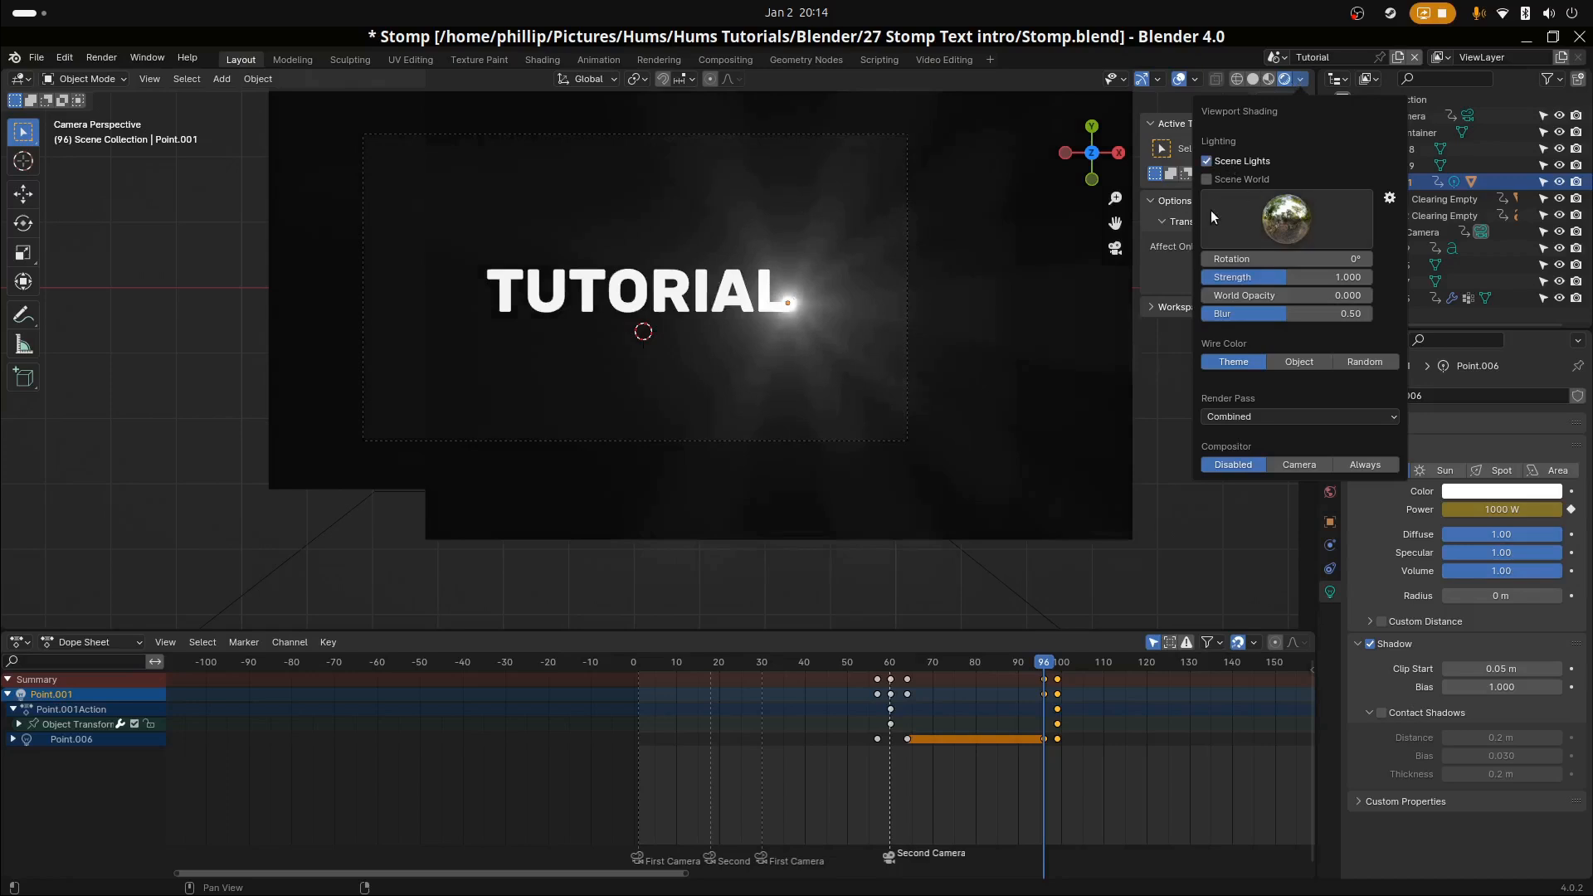
{"action": "key", "text": "space"}
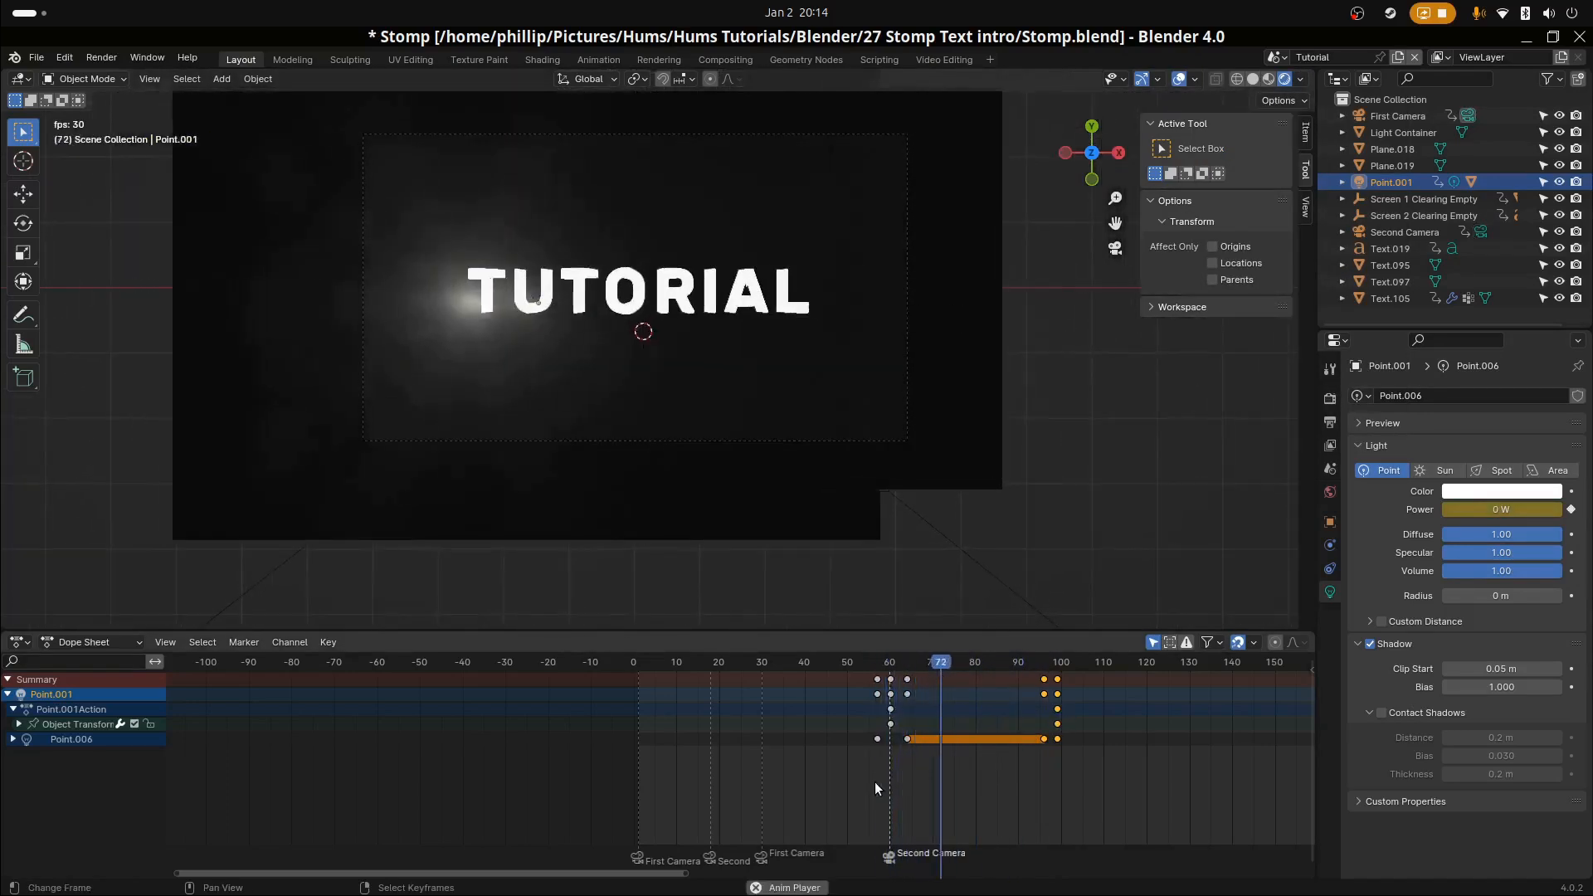
{"action": "key", "text": "space"}
Move the last two Power keyframes to frames 94 and 97 and replay the light's fade-out
{"action": "left_click_drag", "start_coordinate": [1080, 767], "coordinate": [1049, 800]}
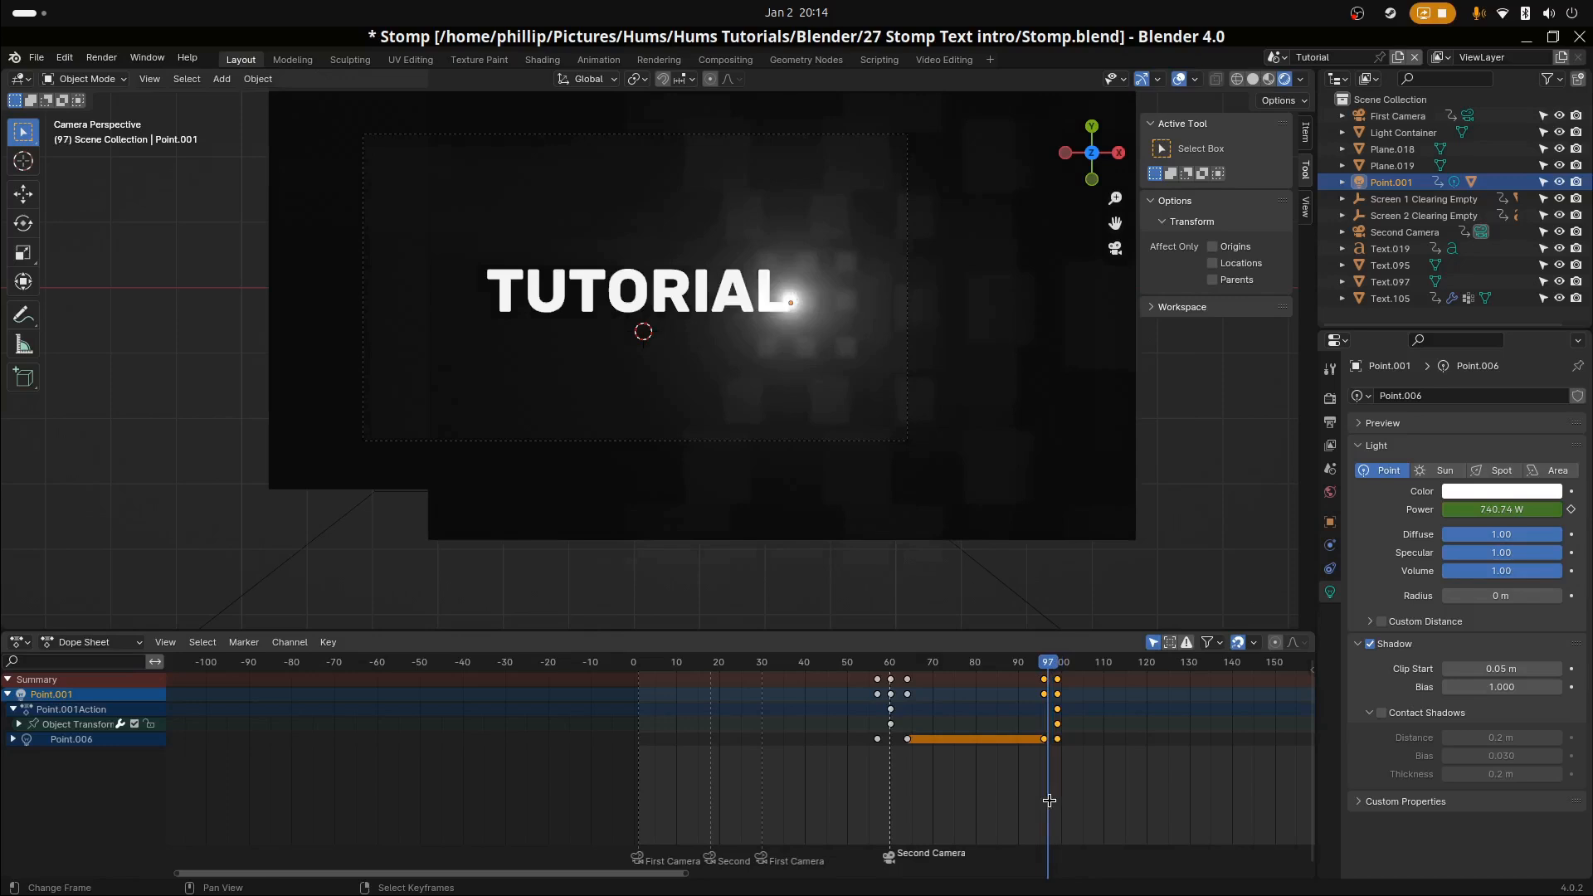
{"action": "left_click", "coordinate": [1057, 739]}
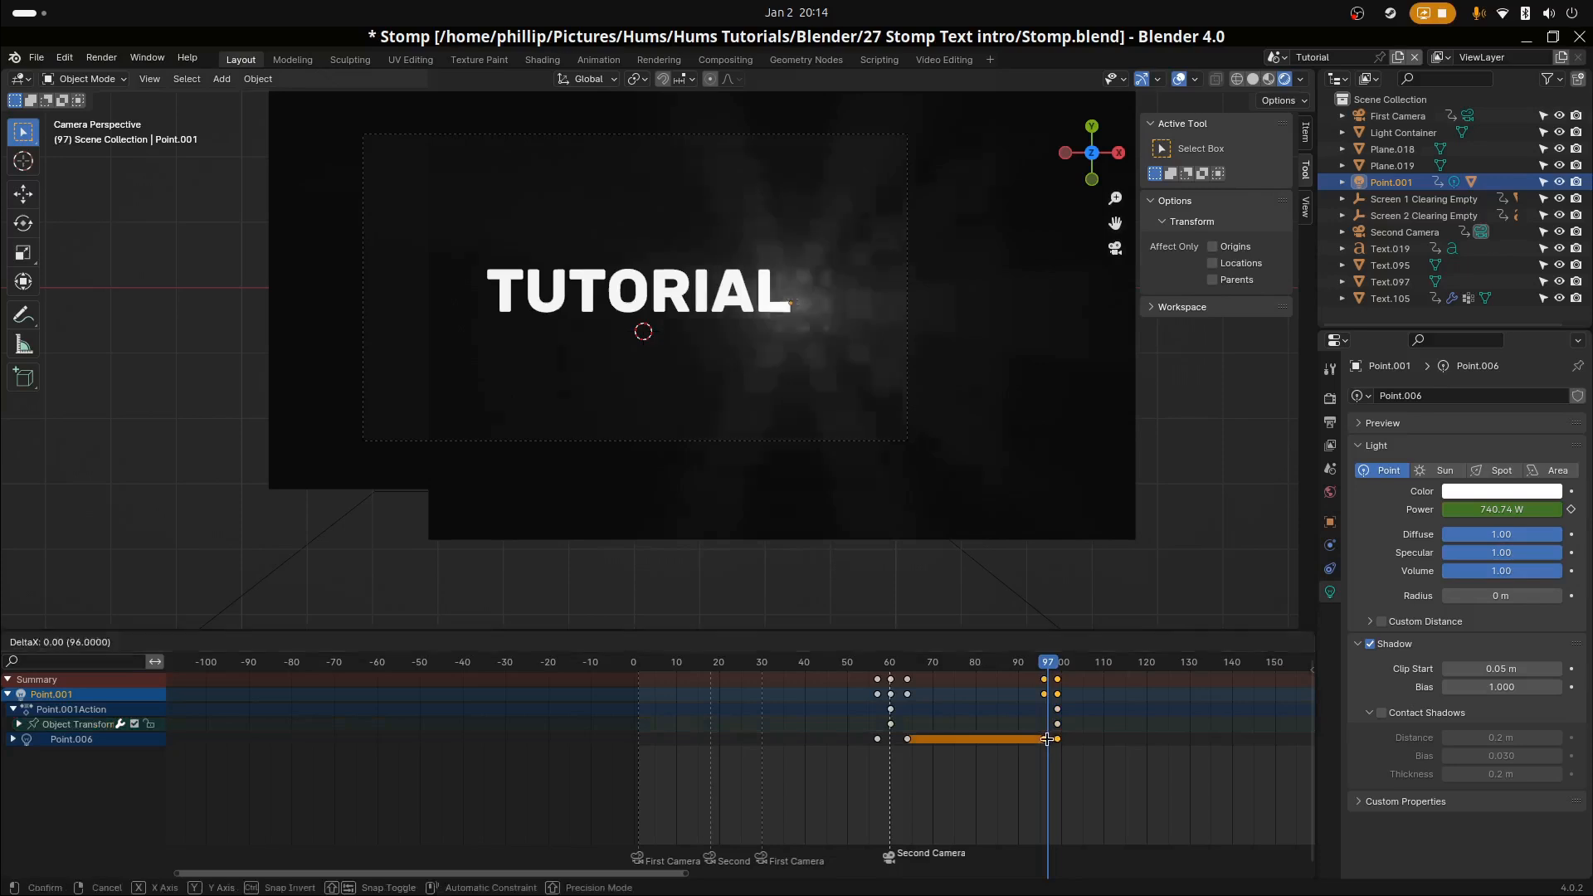
{"action": "left_click_drag", "start_coordinate": [1048, 744], "coordinate": [854, 793]}
{"action": "key", "text": "Left"}
{"action": "key", "text": "space"}
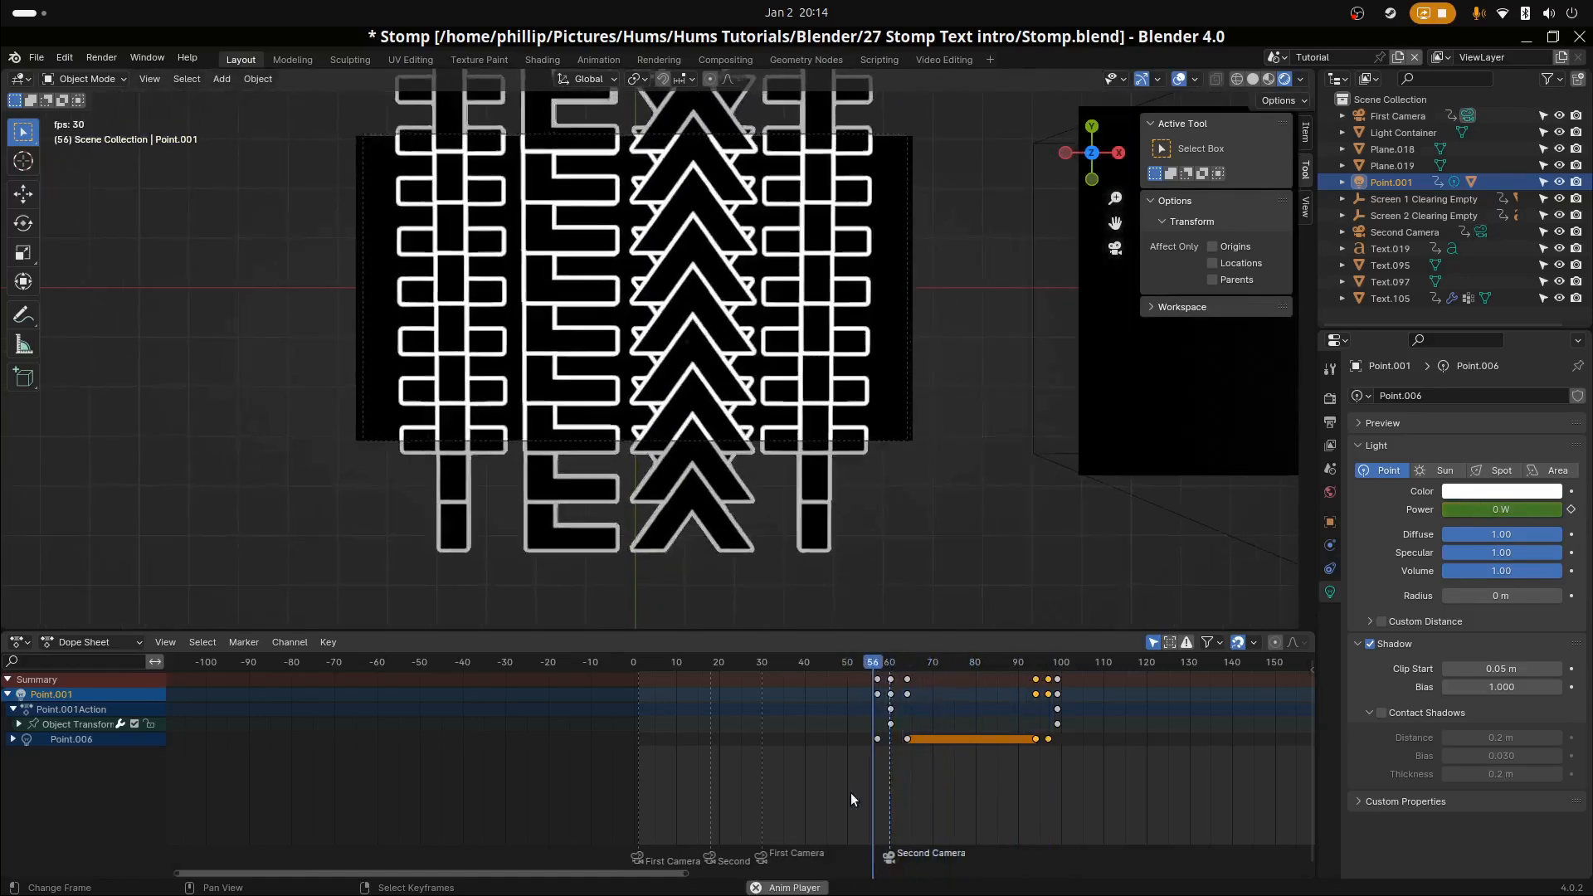
{"action": "key", "text": "space"}
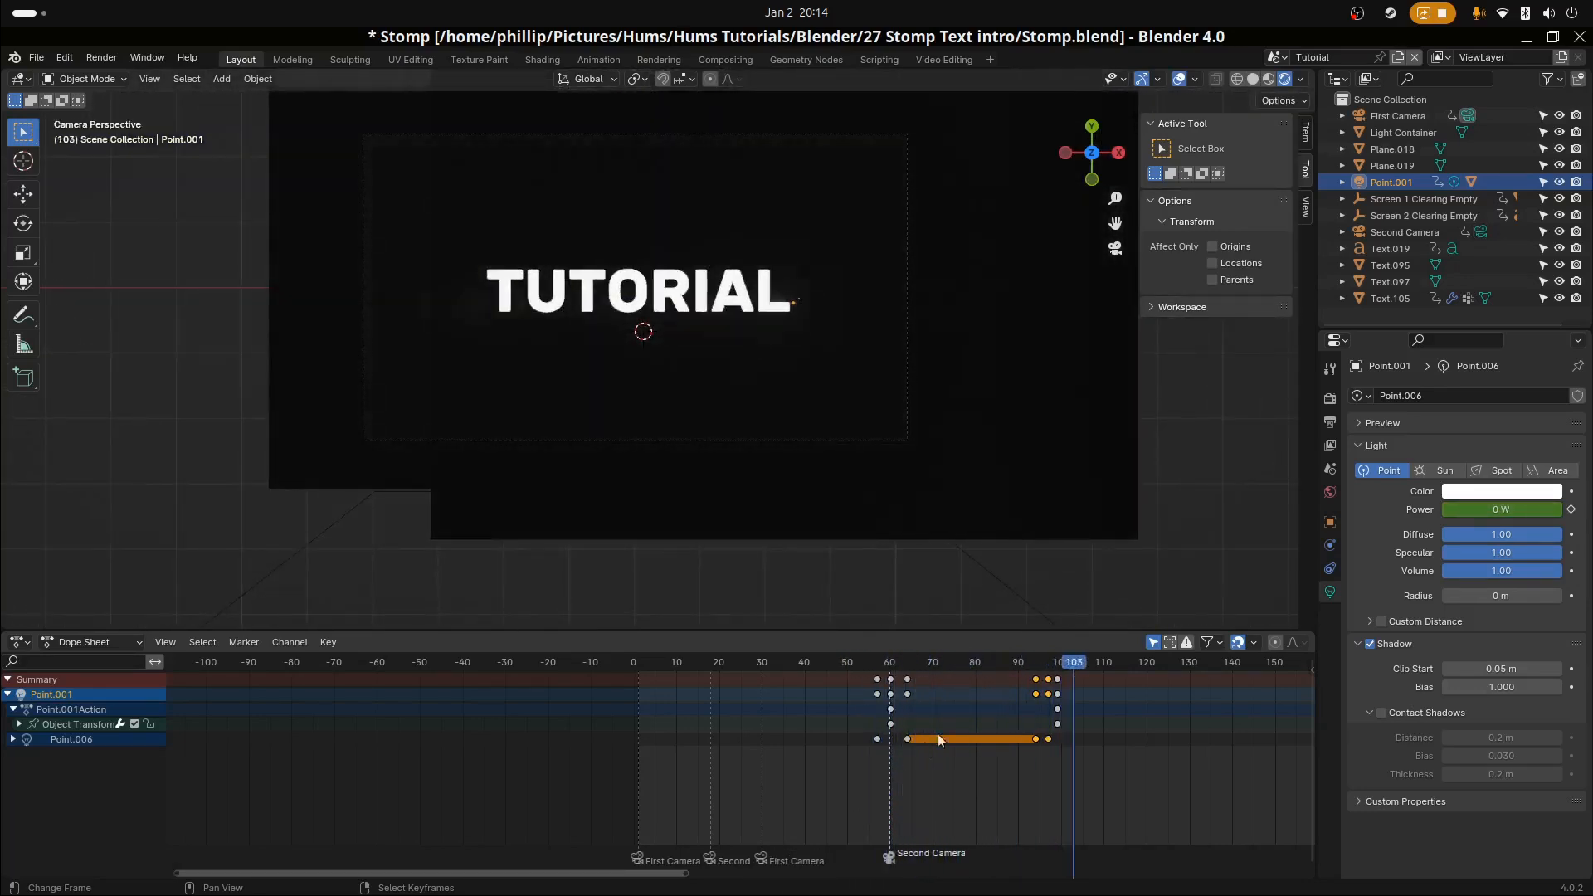
Play the animation from the beginning to check the STOMP section
{"action": "left_click_drag", "start_coordinate": [1077, 778], "coordinate": [639, 803]}
{"action": "key", "text": "space"}
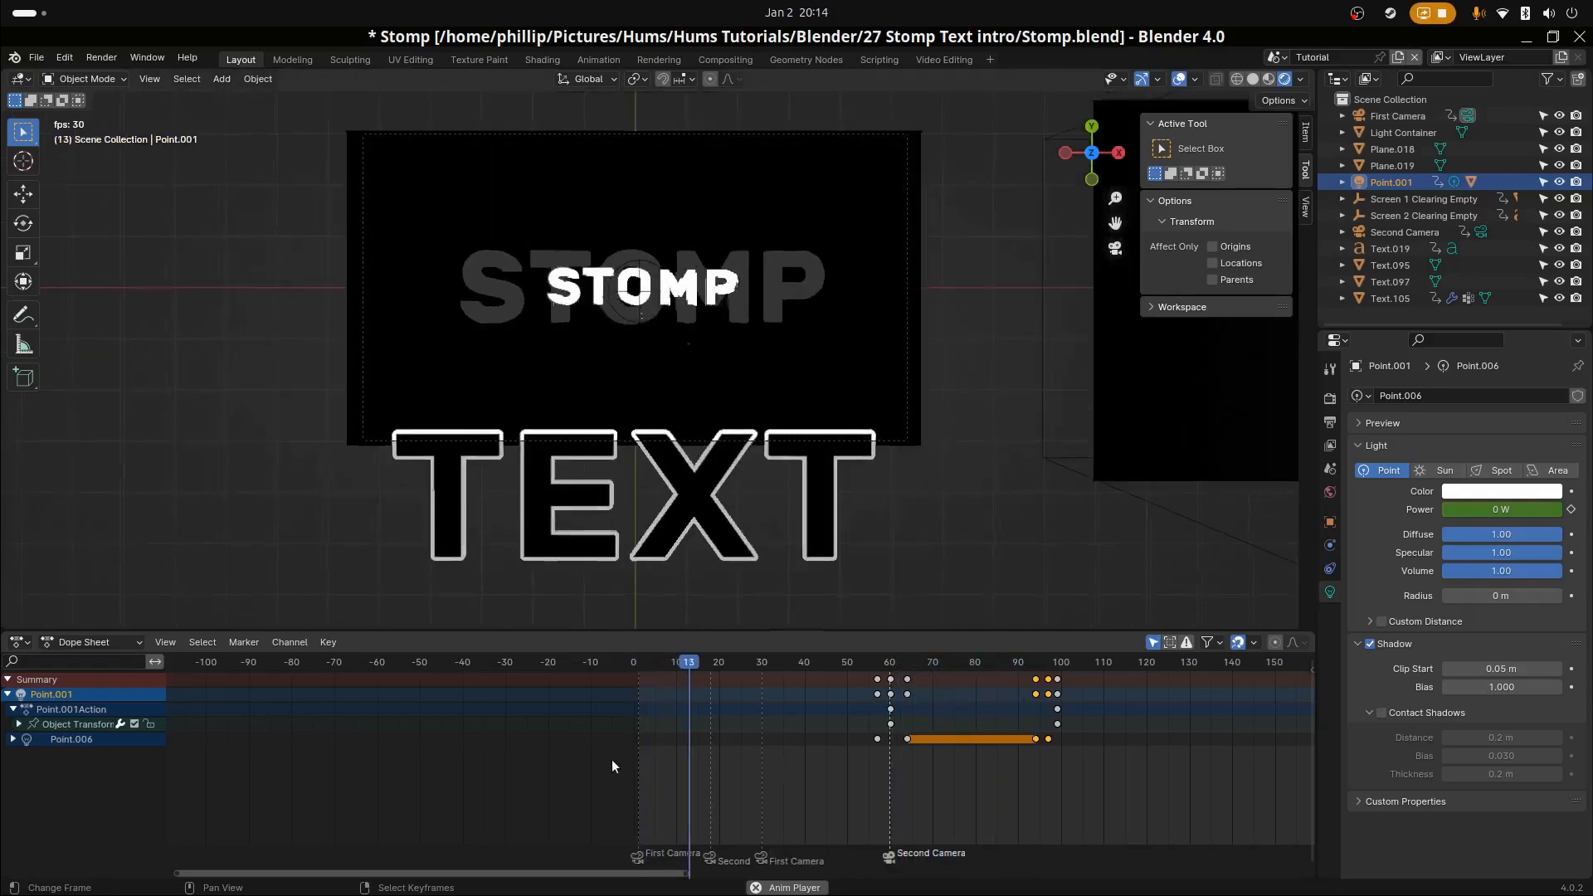
{"action": "key", "text": "space"}
Keyframe the point light's Scale of 1 on all axes at frame 22
{"action": "mouse_move", "coordinate": [725, 768]}
{"action": "left_mouse_down"}
{"action": "mouse_move", "coordinate": [675, 775]}
{"action": "mouse_move", "coordinate": [726, 779]}
{"action": "left_mouse_up"}
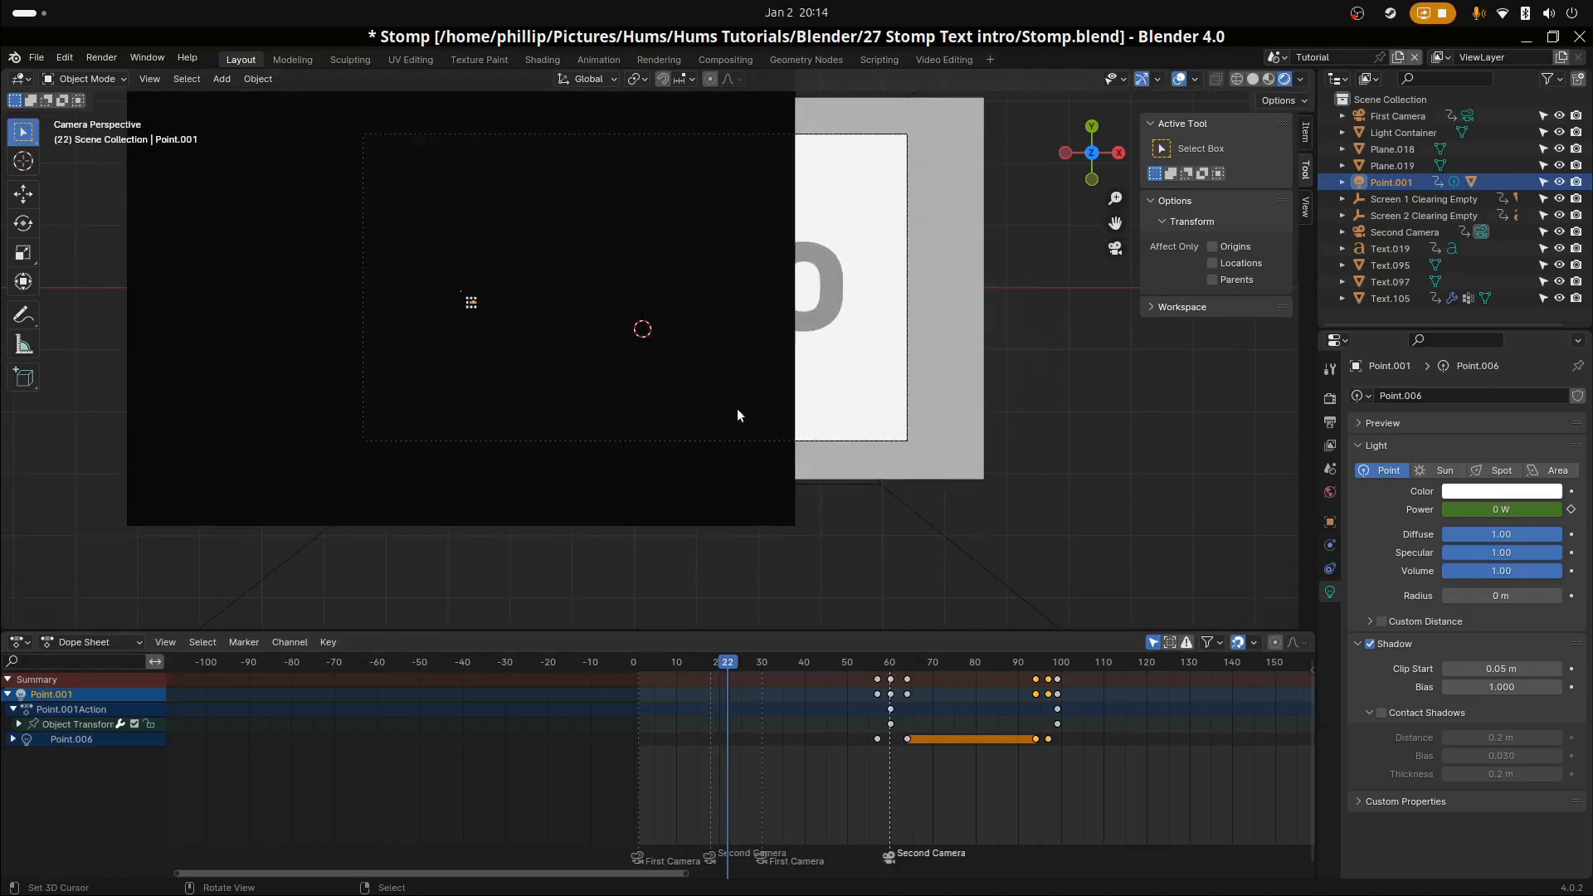
{"action": "left_click", "coordinate": [791, 404]}
{"action": "middle_click_drag", "start_coordinate": [767, 396], "coordinate": [580, 393]}
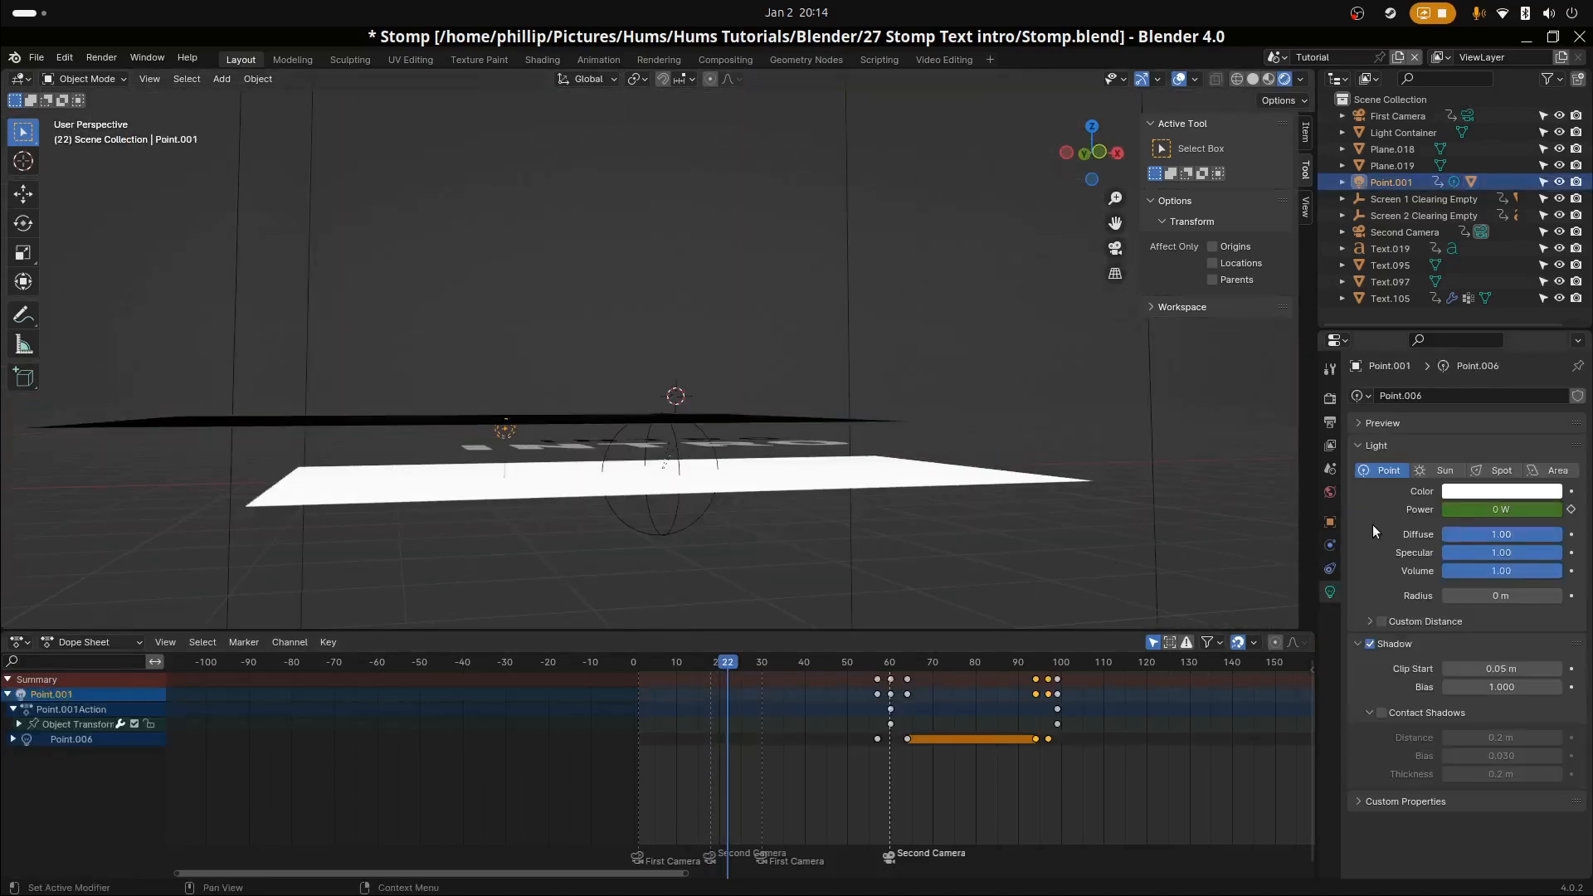
{"action": "left_click", "coordinate": [1330, 521]}
{"action": "right_click", "coordinate": [1492, 579]}
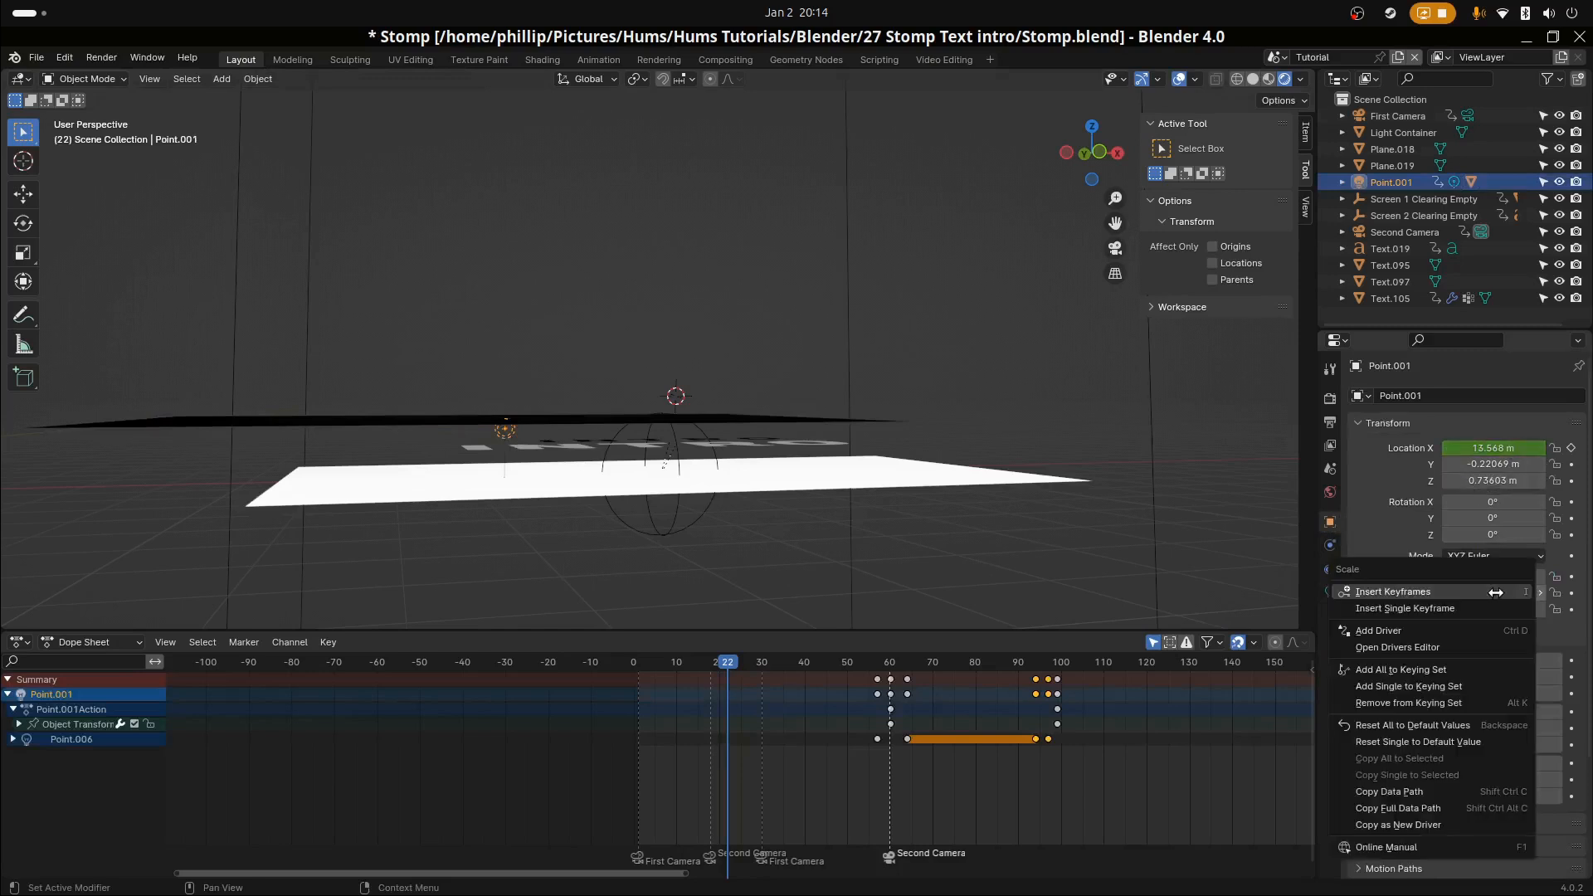
{"action": "left_click", "coordinate": [1443, 592]}
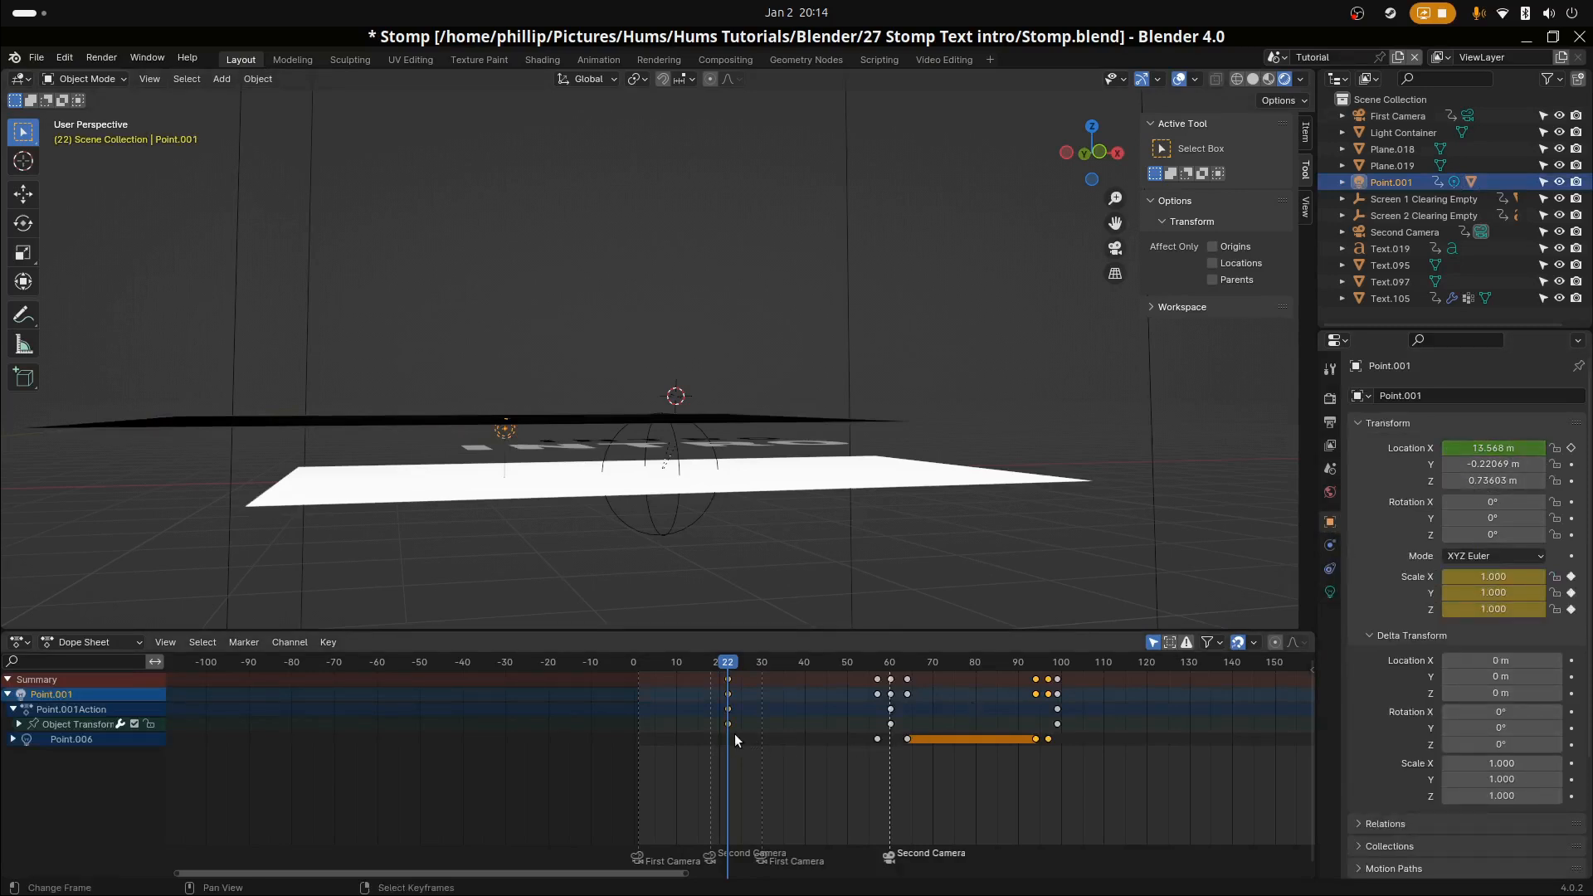
Move the point light's Scale keyframe to frame 54 and go to frame 52
{"action": "right_click", "coordinate": [727, 677]}
{"action": "key", "text": "g"}
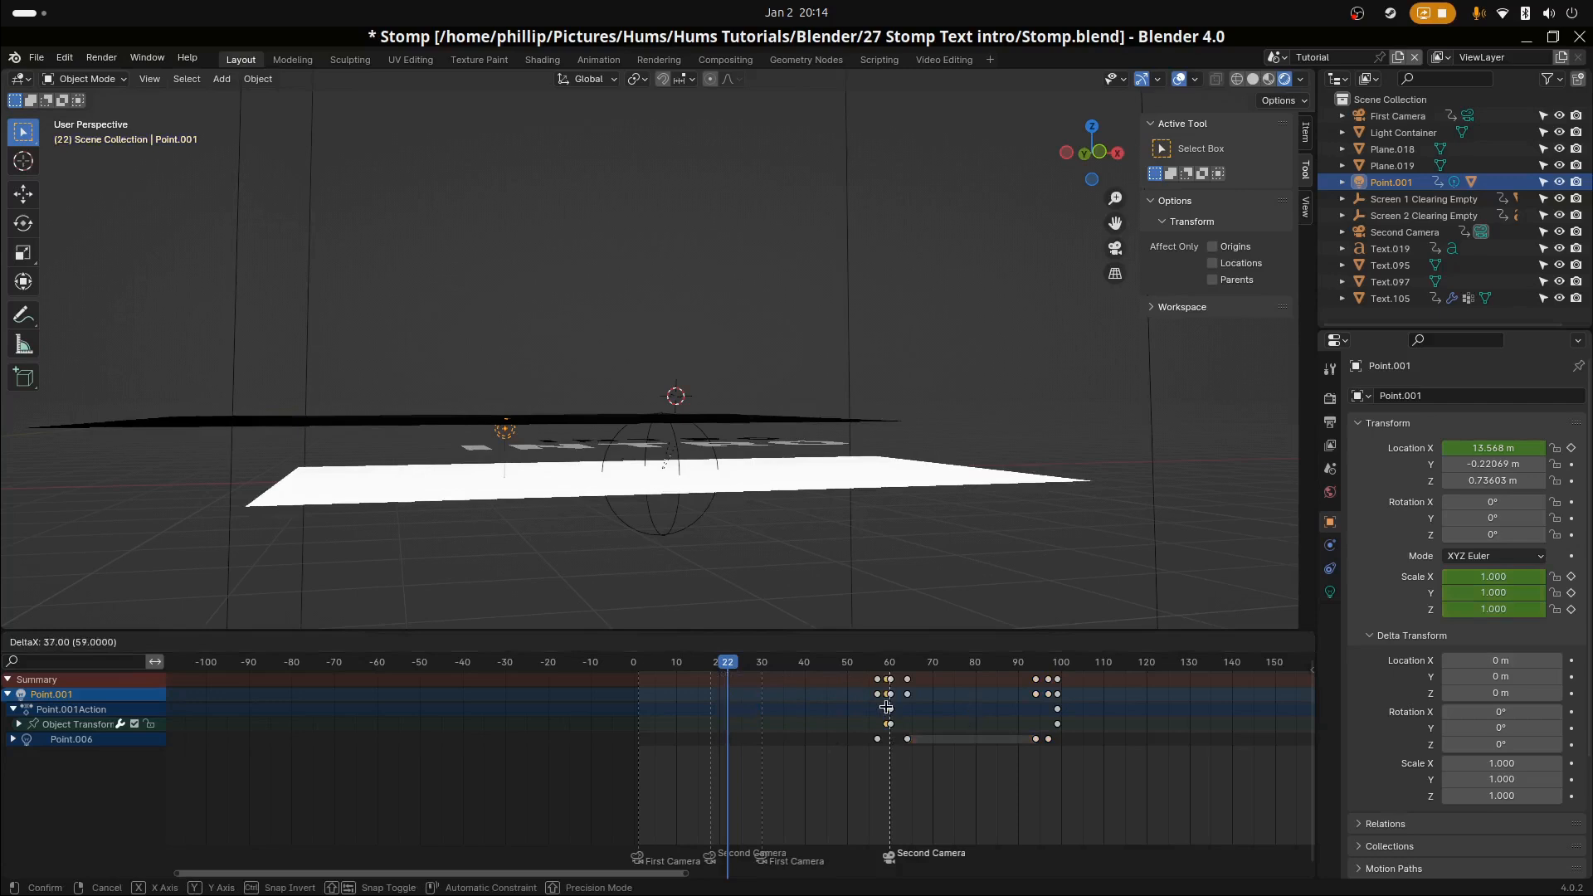
{"action": "left_click", "coordinate": [933, 711]}
{"action": "left_click_drag", "start_coordinate": [932, 714], "coordinate": [856, 745]}
{"action": "key", "text": "g"}
{"action": "left_click", "coordinate": [917, 738]}
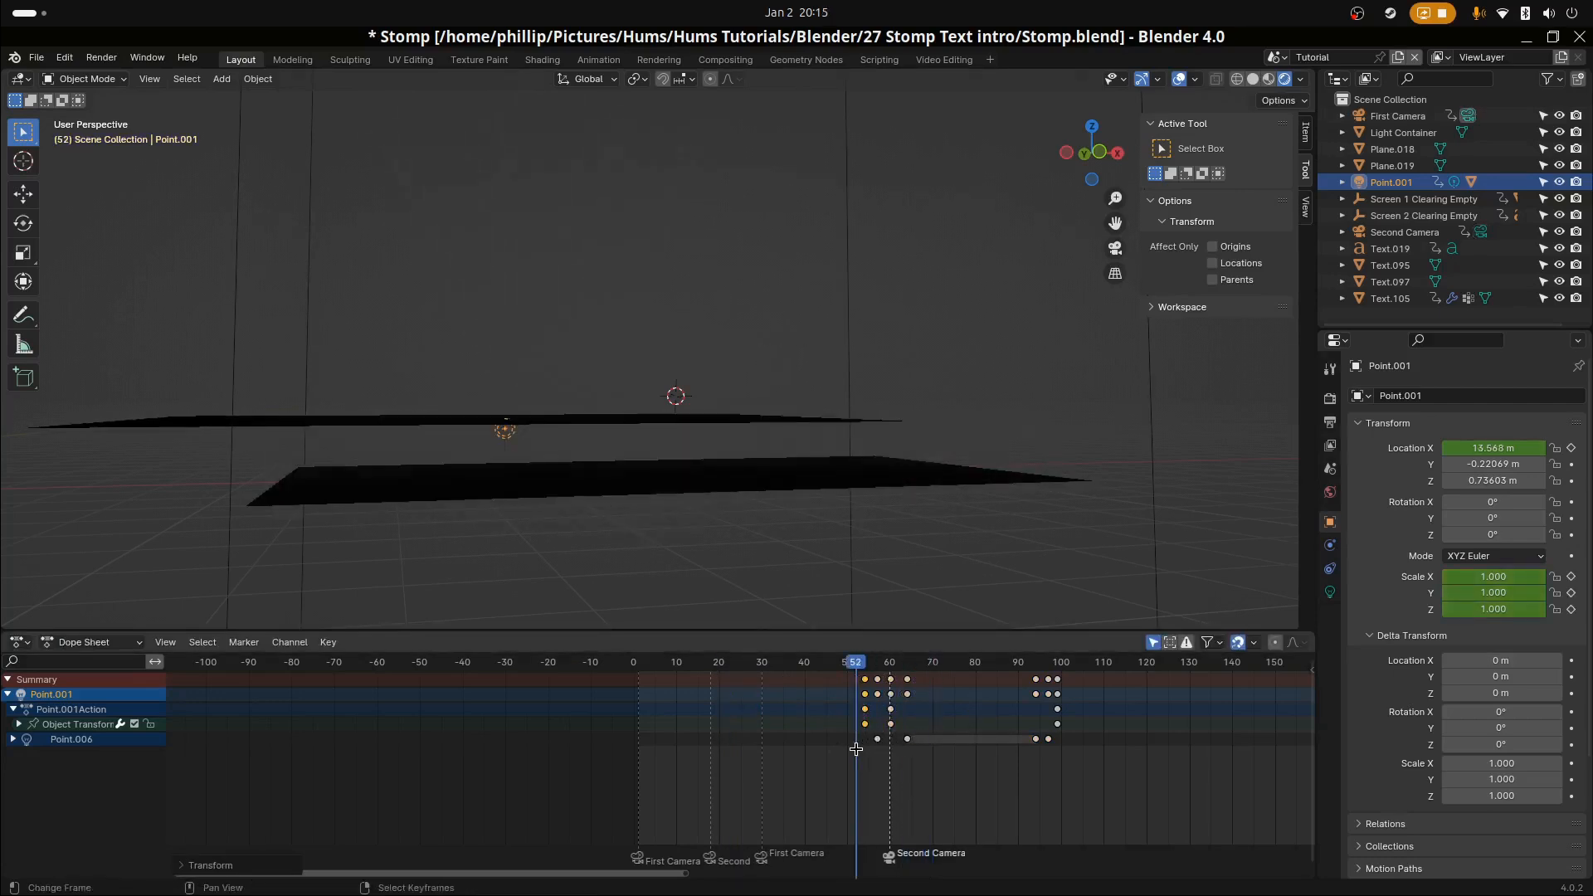
Set the point light's X, Y and Z scale to 0 and keyframe it at frame 52
{"action": "left_click", "coordinate": [1496, 576]}
{"action": "type", "text": "0"}
{"action": "key", "text": "Return"}
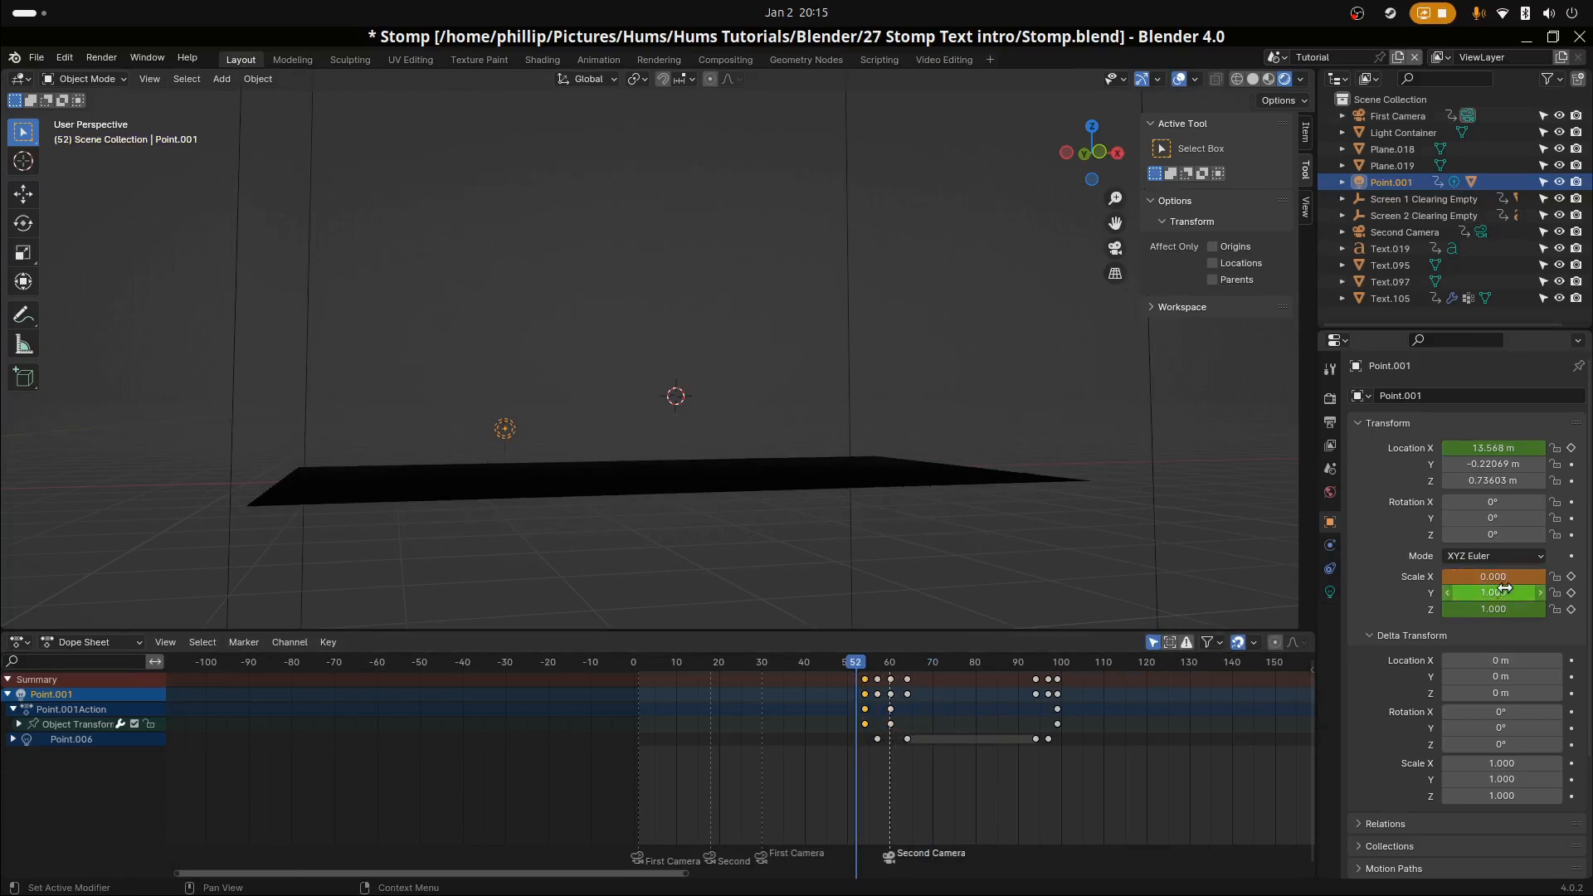
{"action": "left_click", "coordinate": [1503, 592]}
{"action": "type", "text": "0"}
{"action": "key", "text": "Return"}
{"action": "left_click", "coordinate": [1498, 611]}
{"action": "type", "text": "0"}
{"action": "key", "text": "Return"}
{"action": "right_click", "coordinate": [1499, 597]}
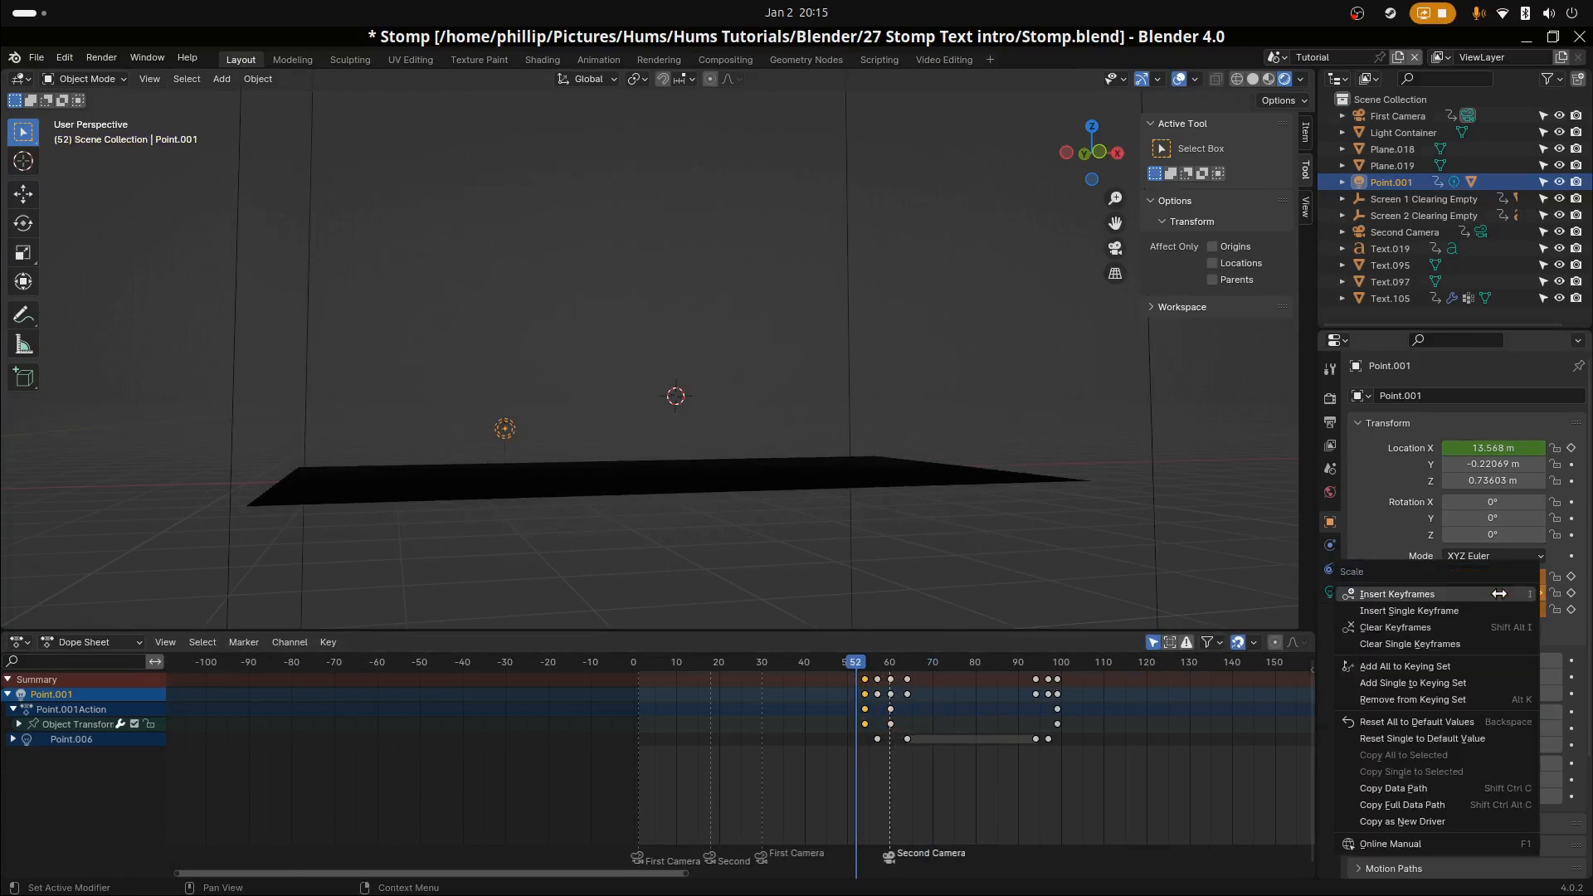
{"action": "left_click", "coordinate": [1499, 594]}
Play the animation and return to the camera view to check the light's scale change
{"action": "key", "text": "space"}
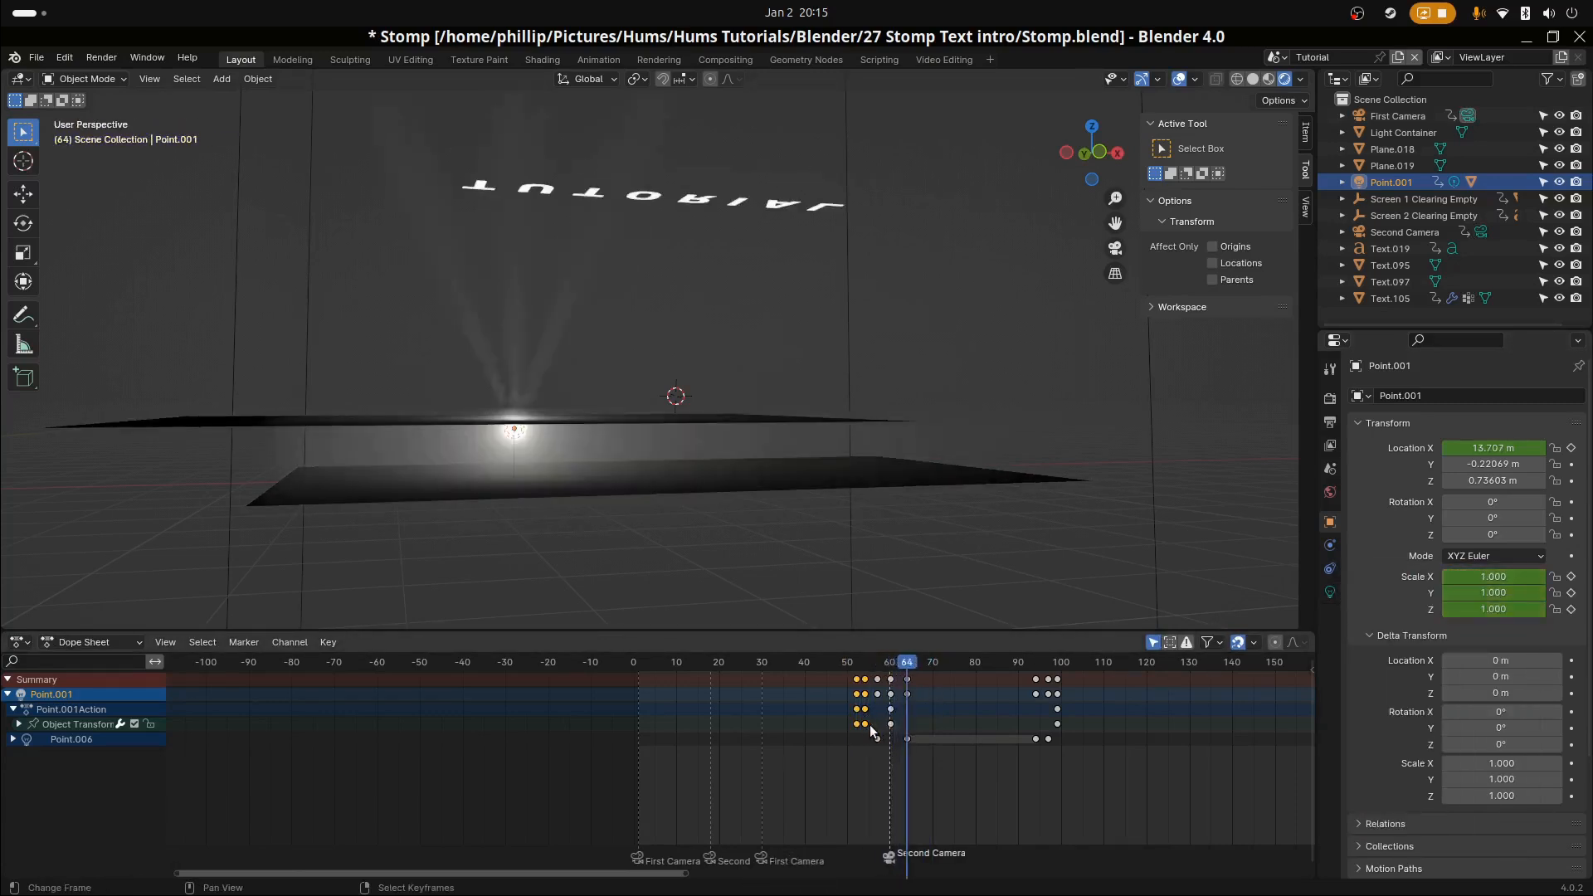
{"action": "key", "text": "Escape"}
{"action": "key", "text": "KP_0"}
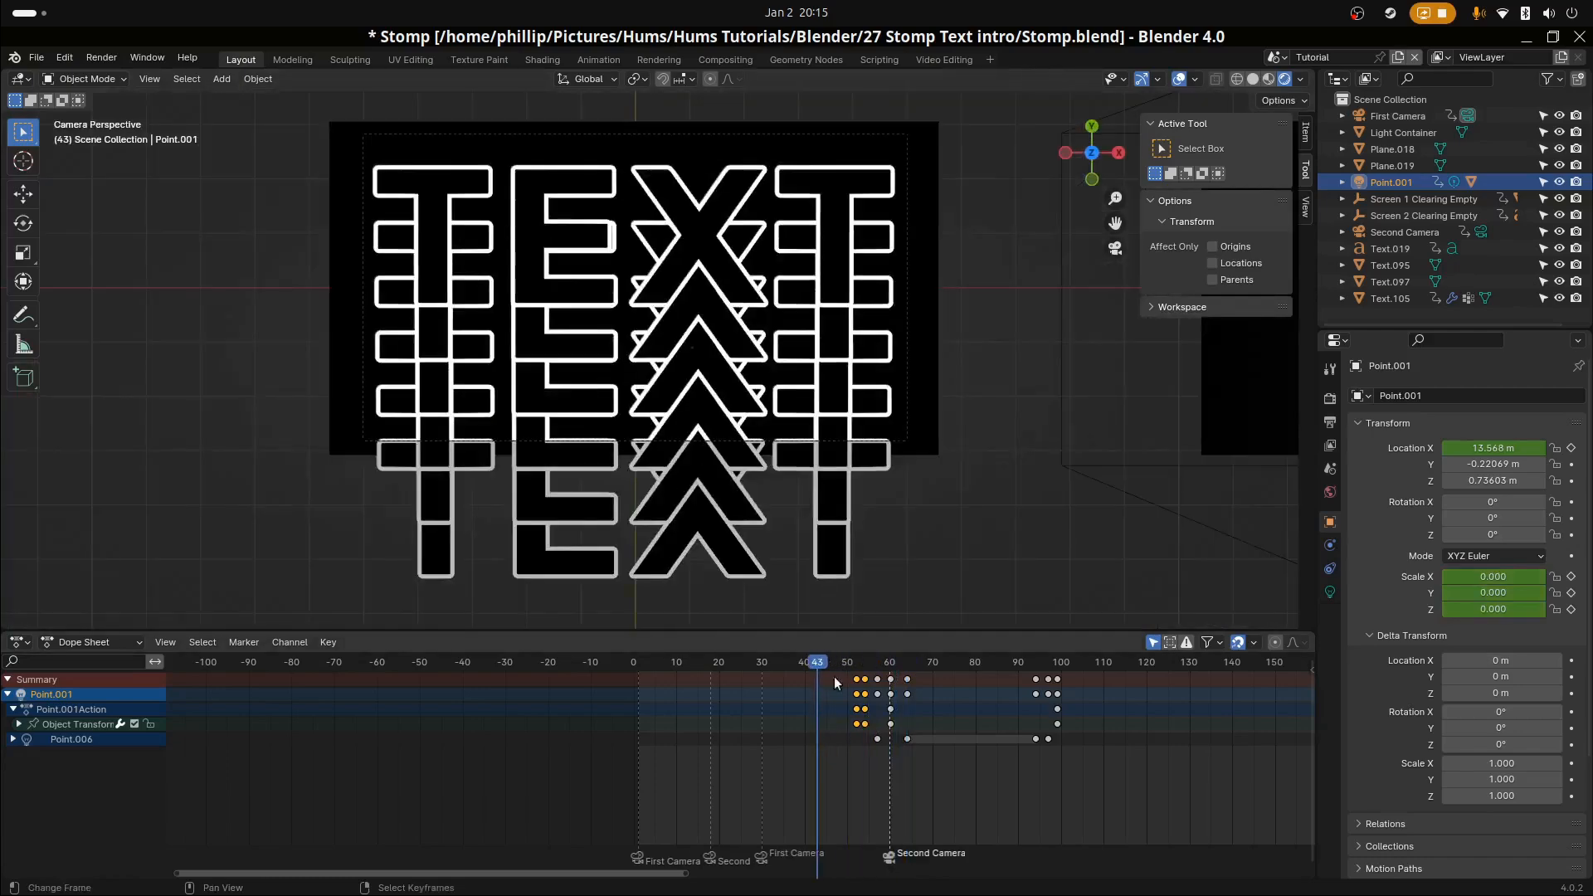
{"action": "key", "text": "space"}
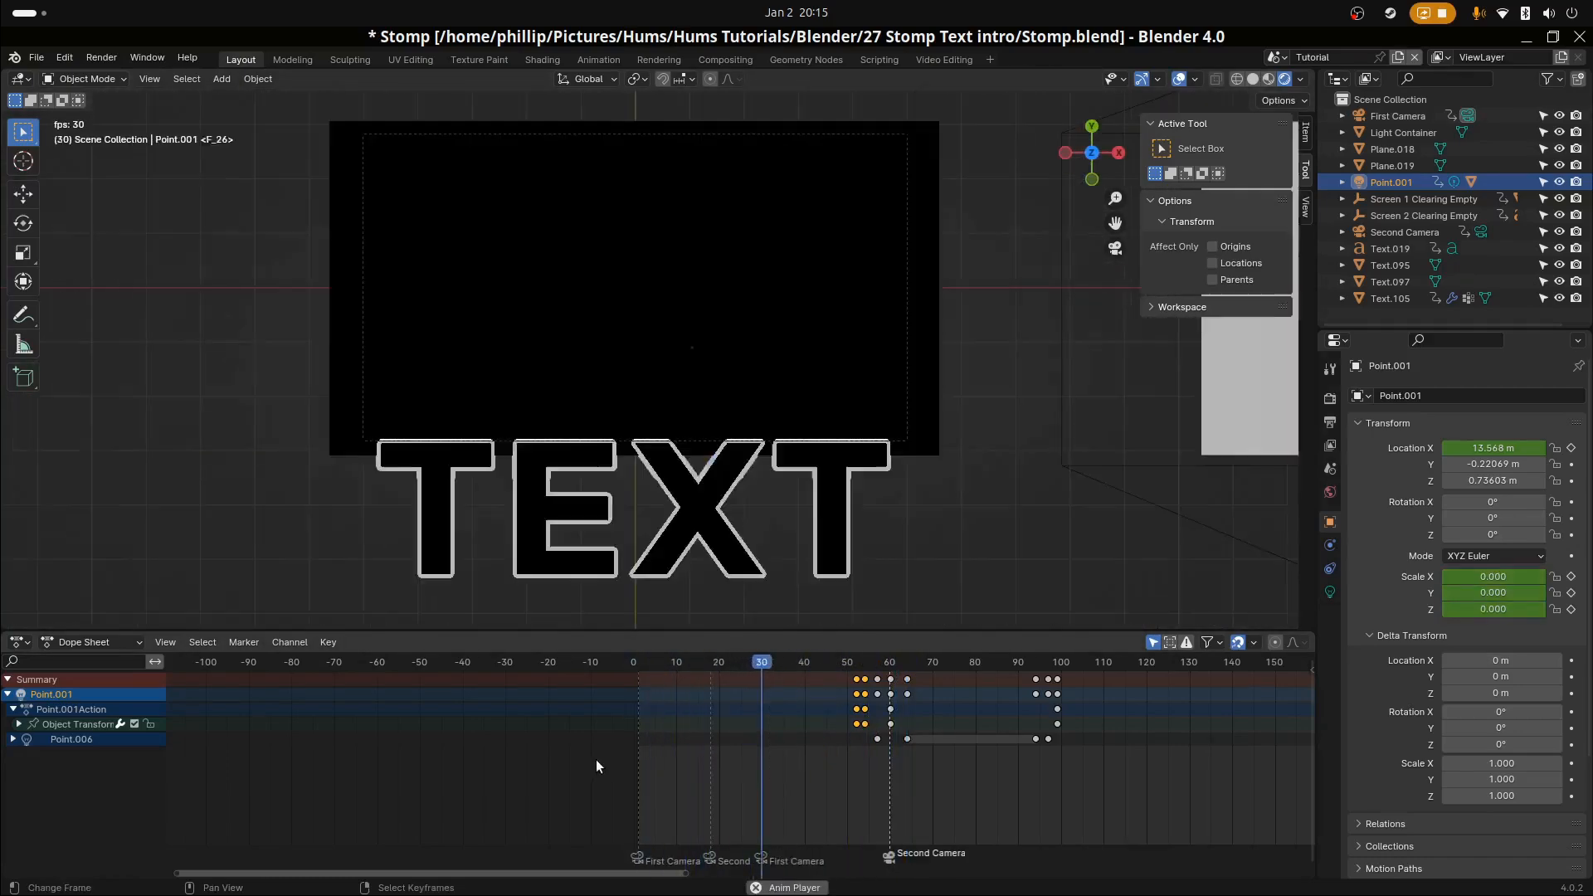